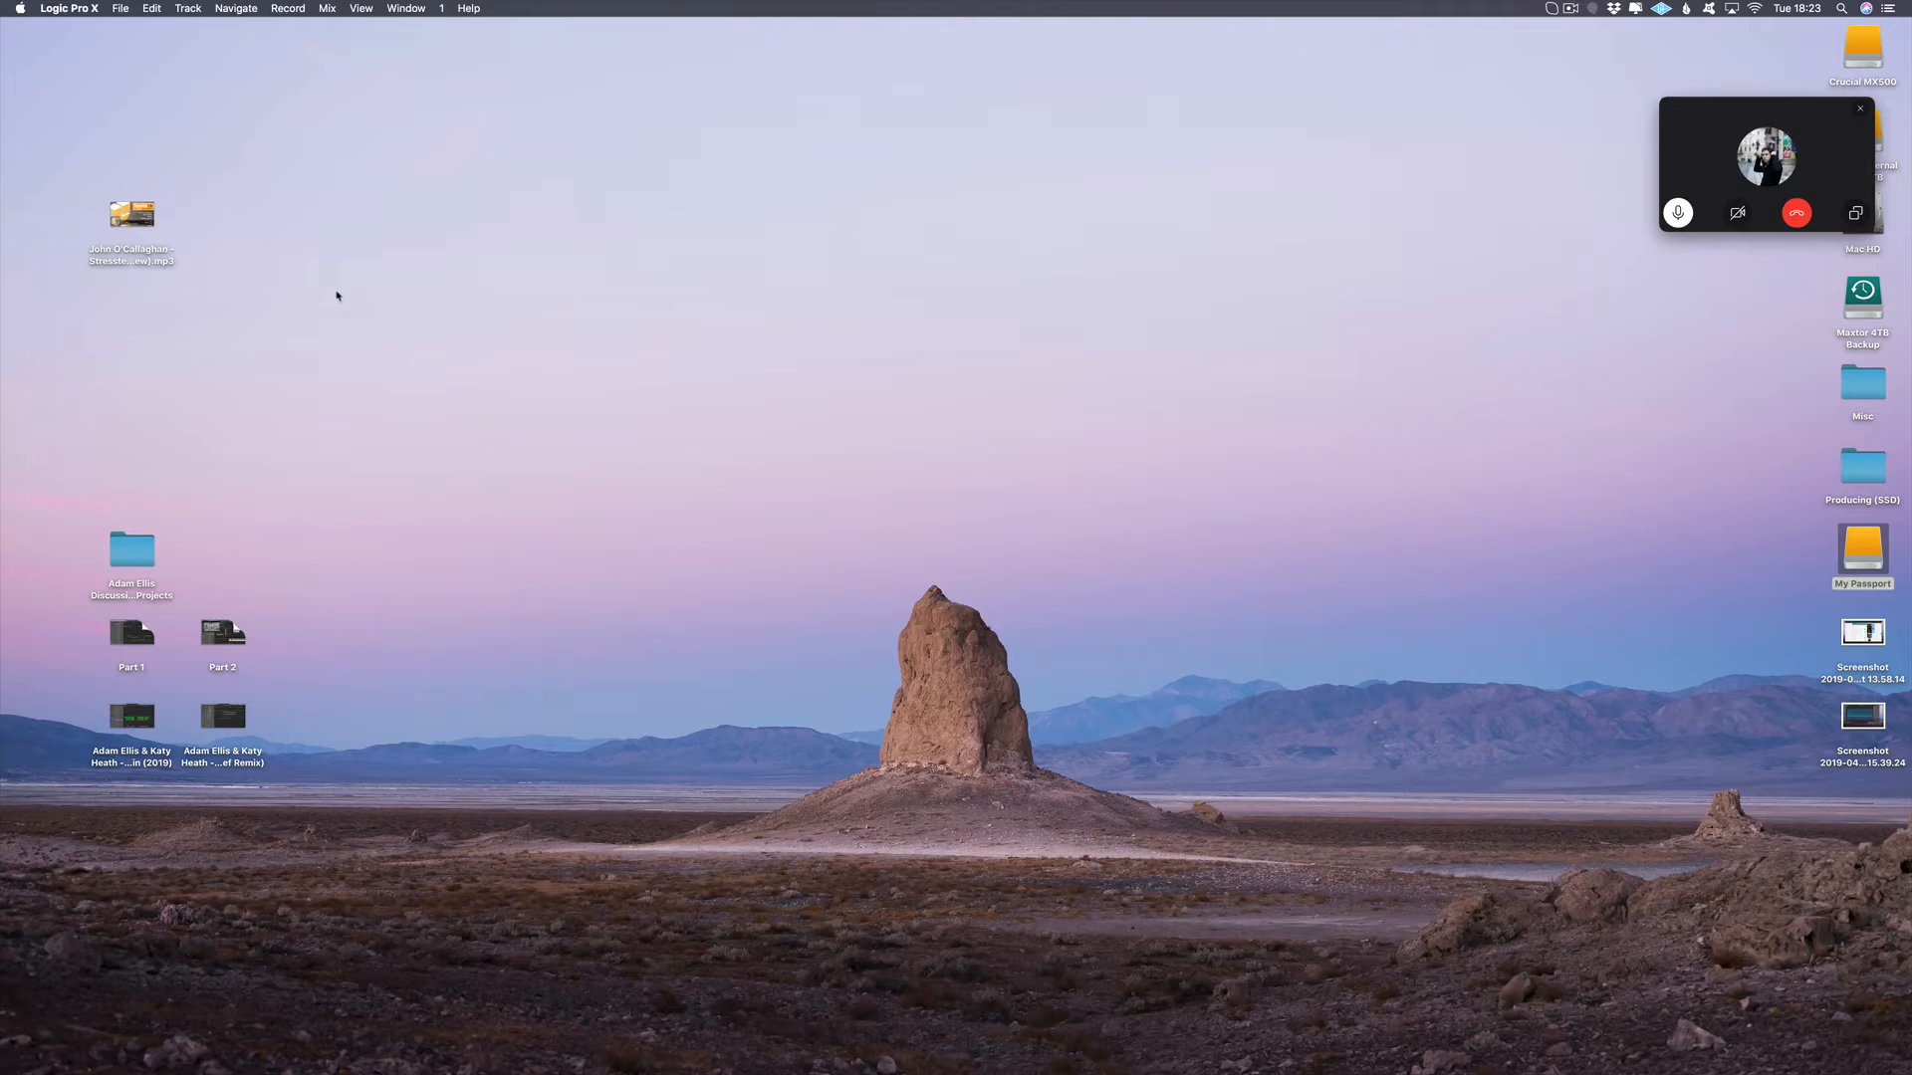
{"action": "key", "text": "ctrl+Right"}
{"action": "left_click_drag", "start_coordinate": [899, 278], "coordinate": [440, 628]}
{"action": "left_click", "coordinate": [642, 346]}
{"action": "left_click_drag", "start_coordinate": [321, 108], "coordinate": [253, 68]}
{"action": "left_click_drag", "start_coordinate": [377, 632], "coordinate": [492, 618]}
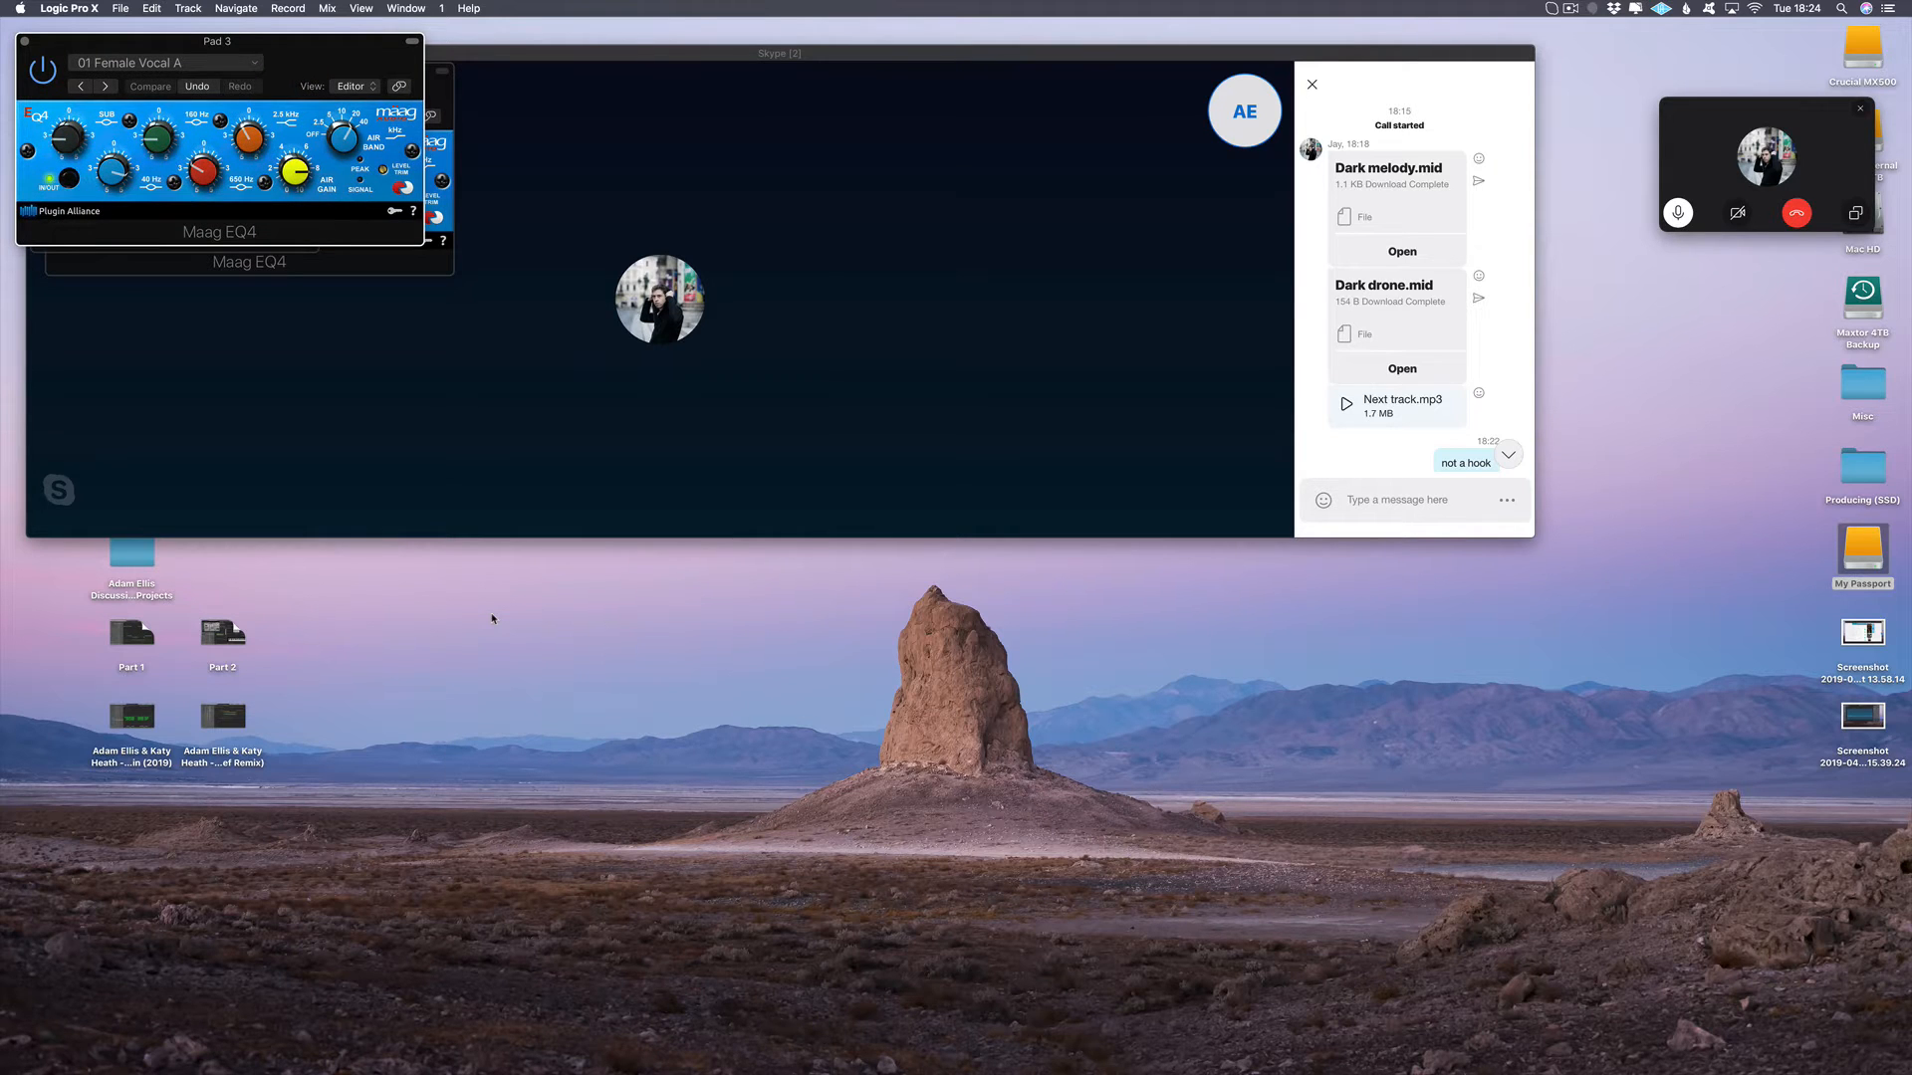
Step: Close the Pad 3 Maag EQ4 and Gain plug-in windows and close the "Mhysa (with Nord Lead) MIX DOWN" project without saving changes
{"action": "left_click", "coordinate": [26, 42]}
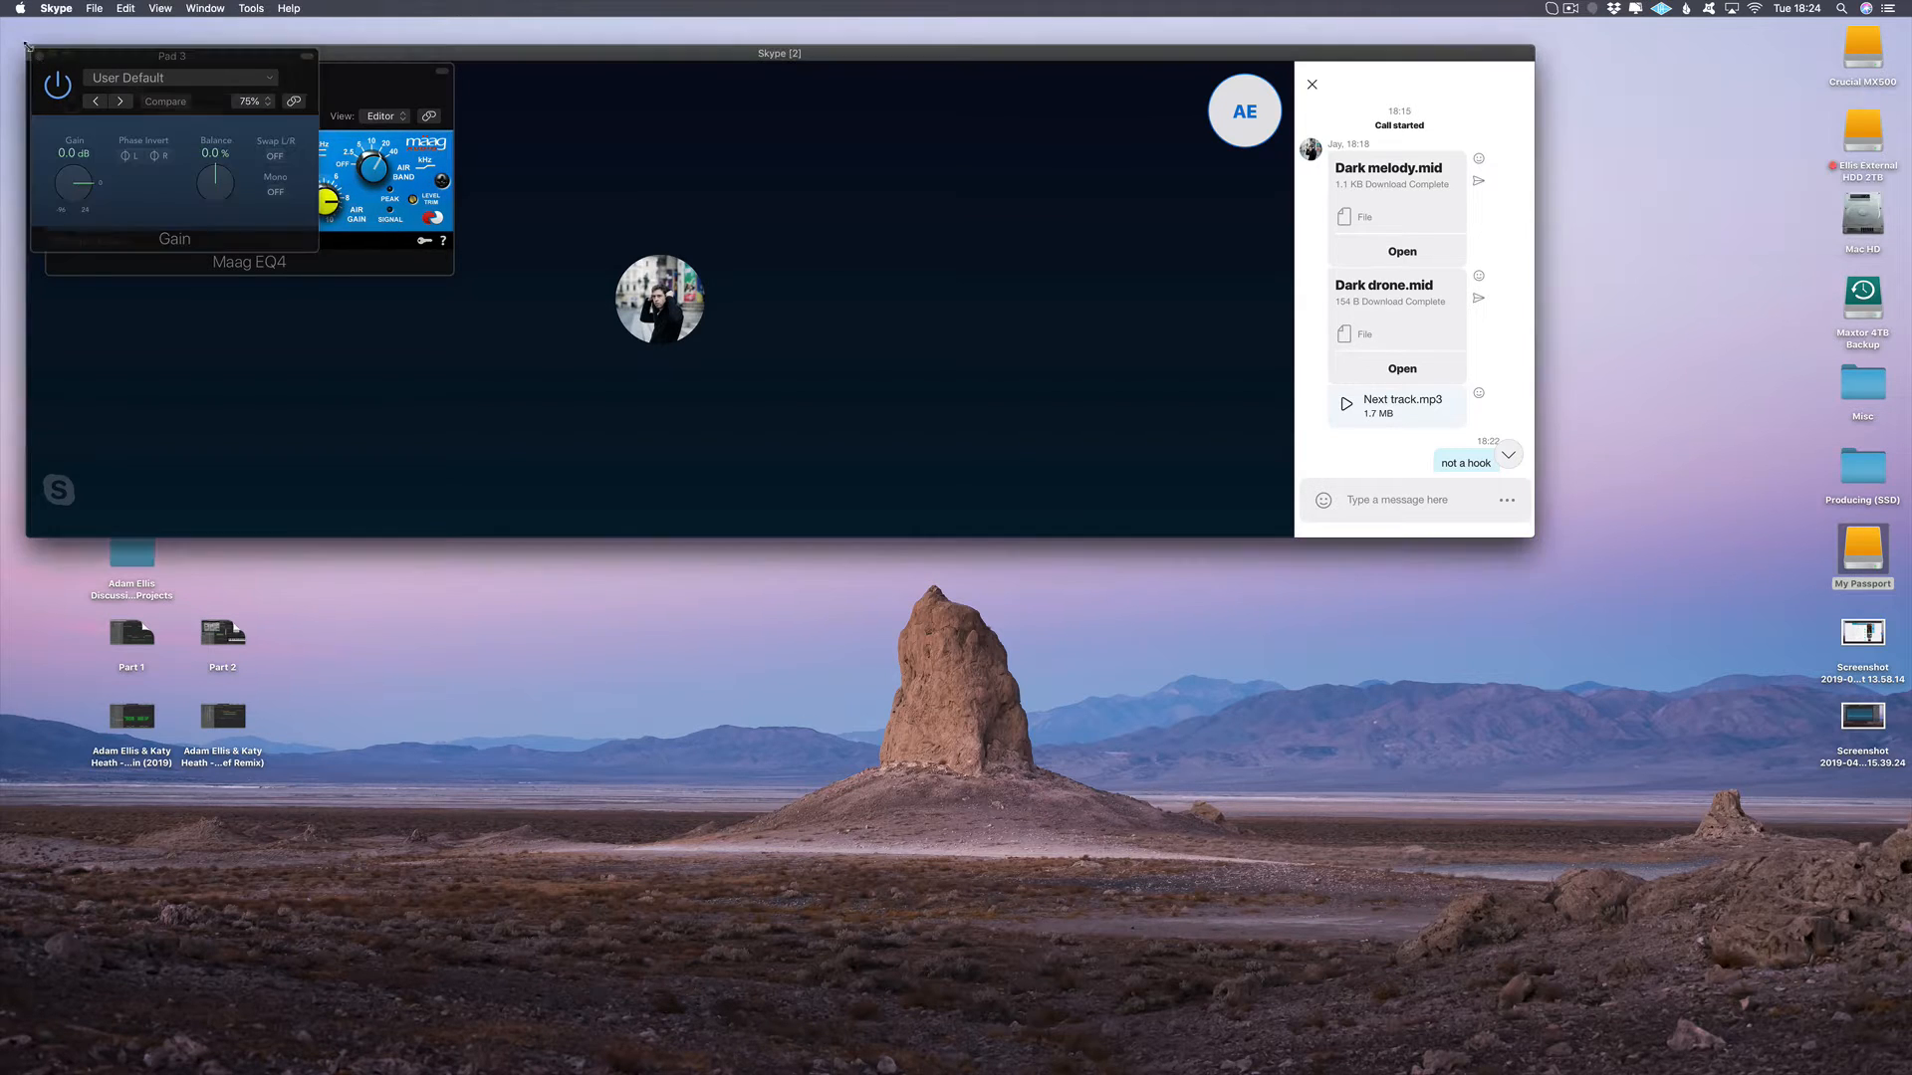
{"action": "left_click", "coordinate": [39, 56]}
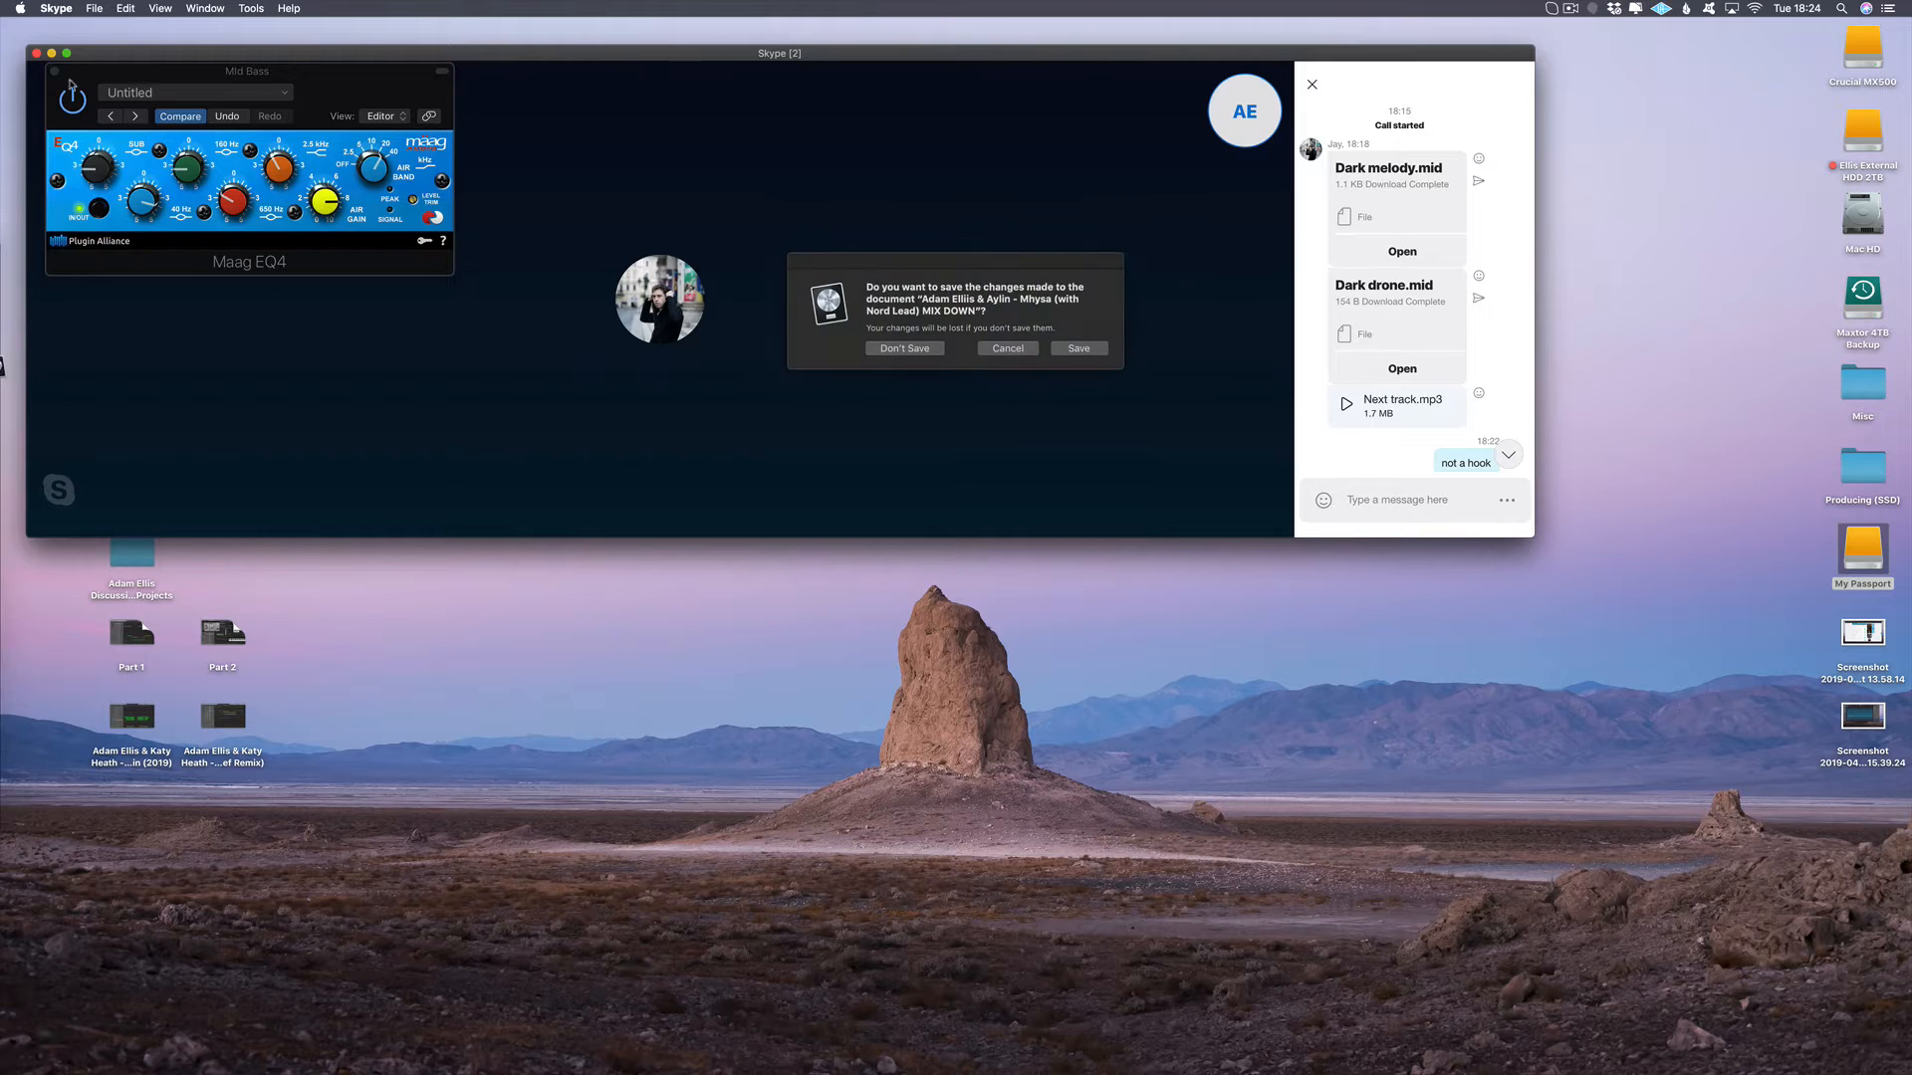
{"action": "left_click", "coordinate": [925, 352]}
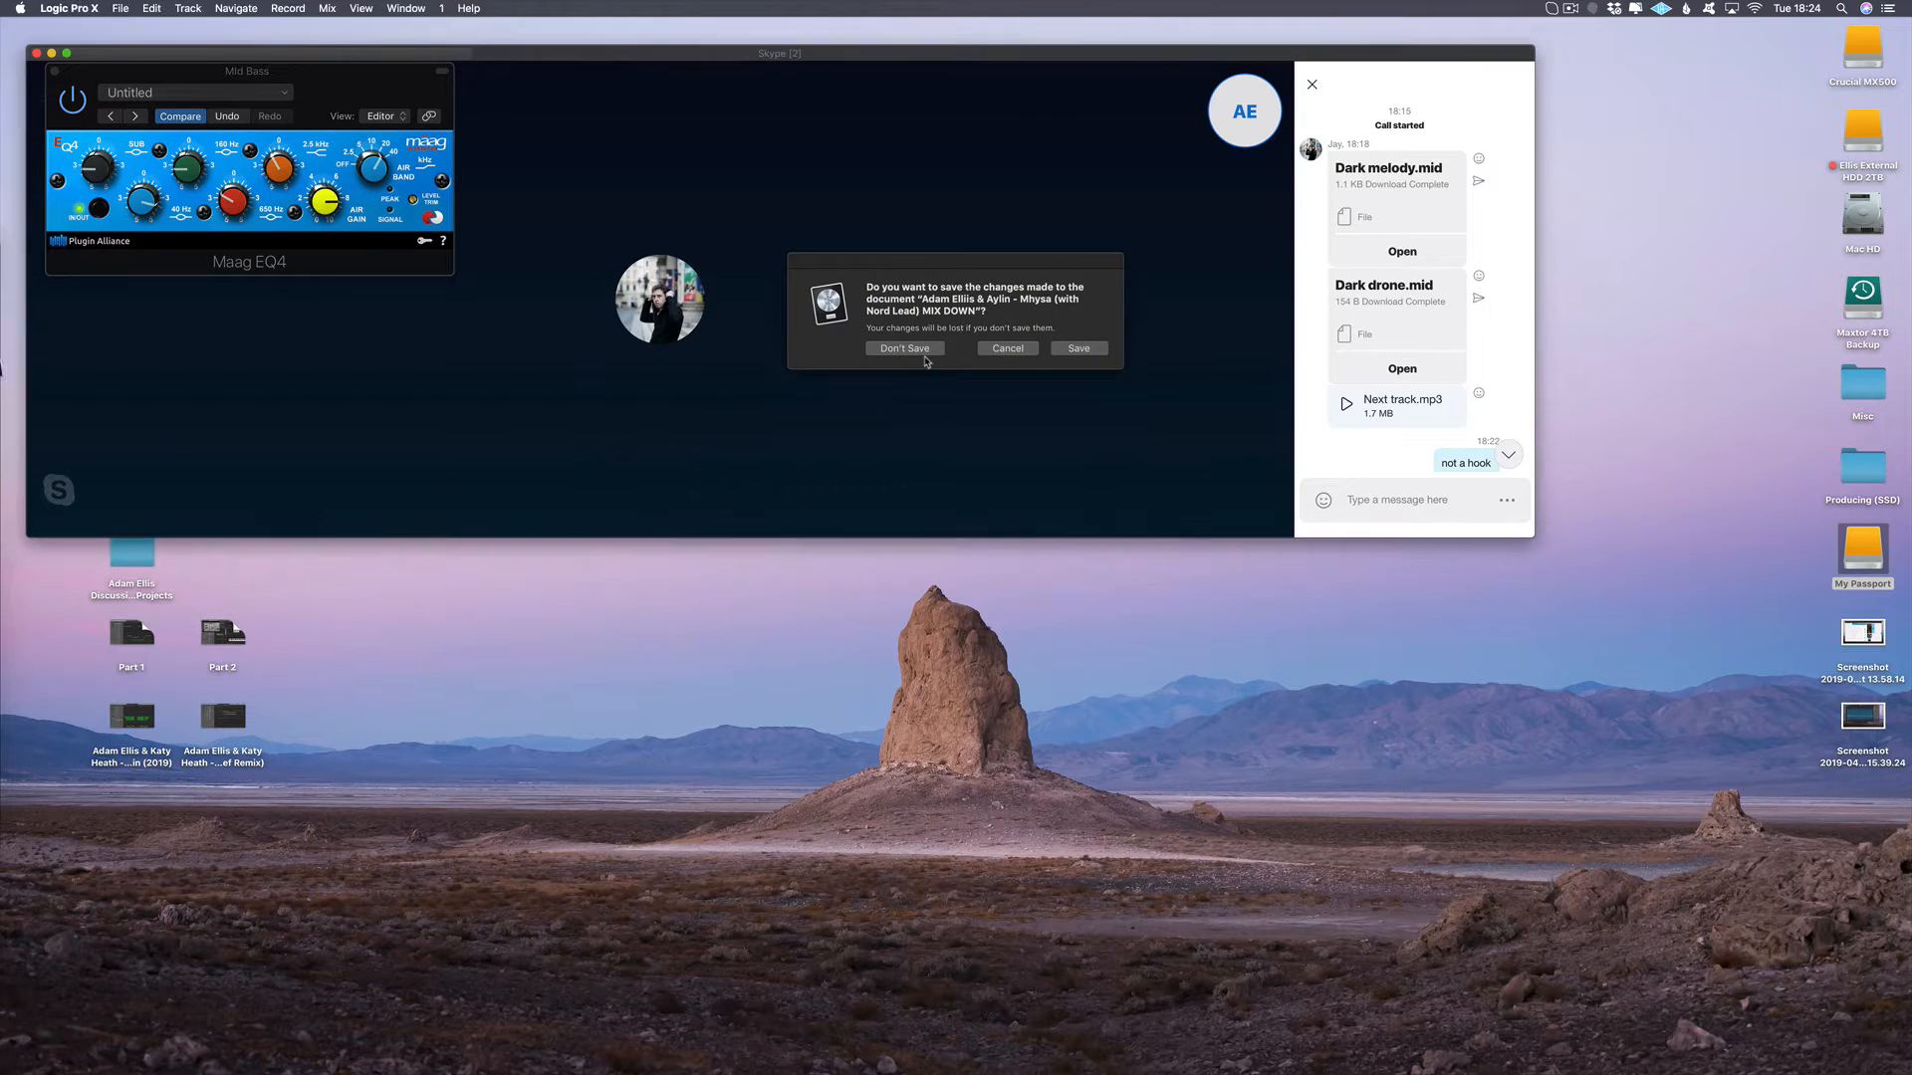
{"action": "left_click", "coordinate": [896, 350]}
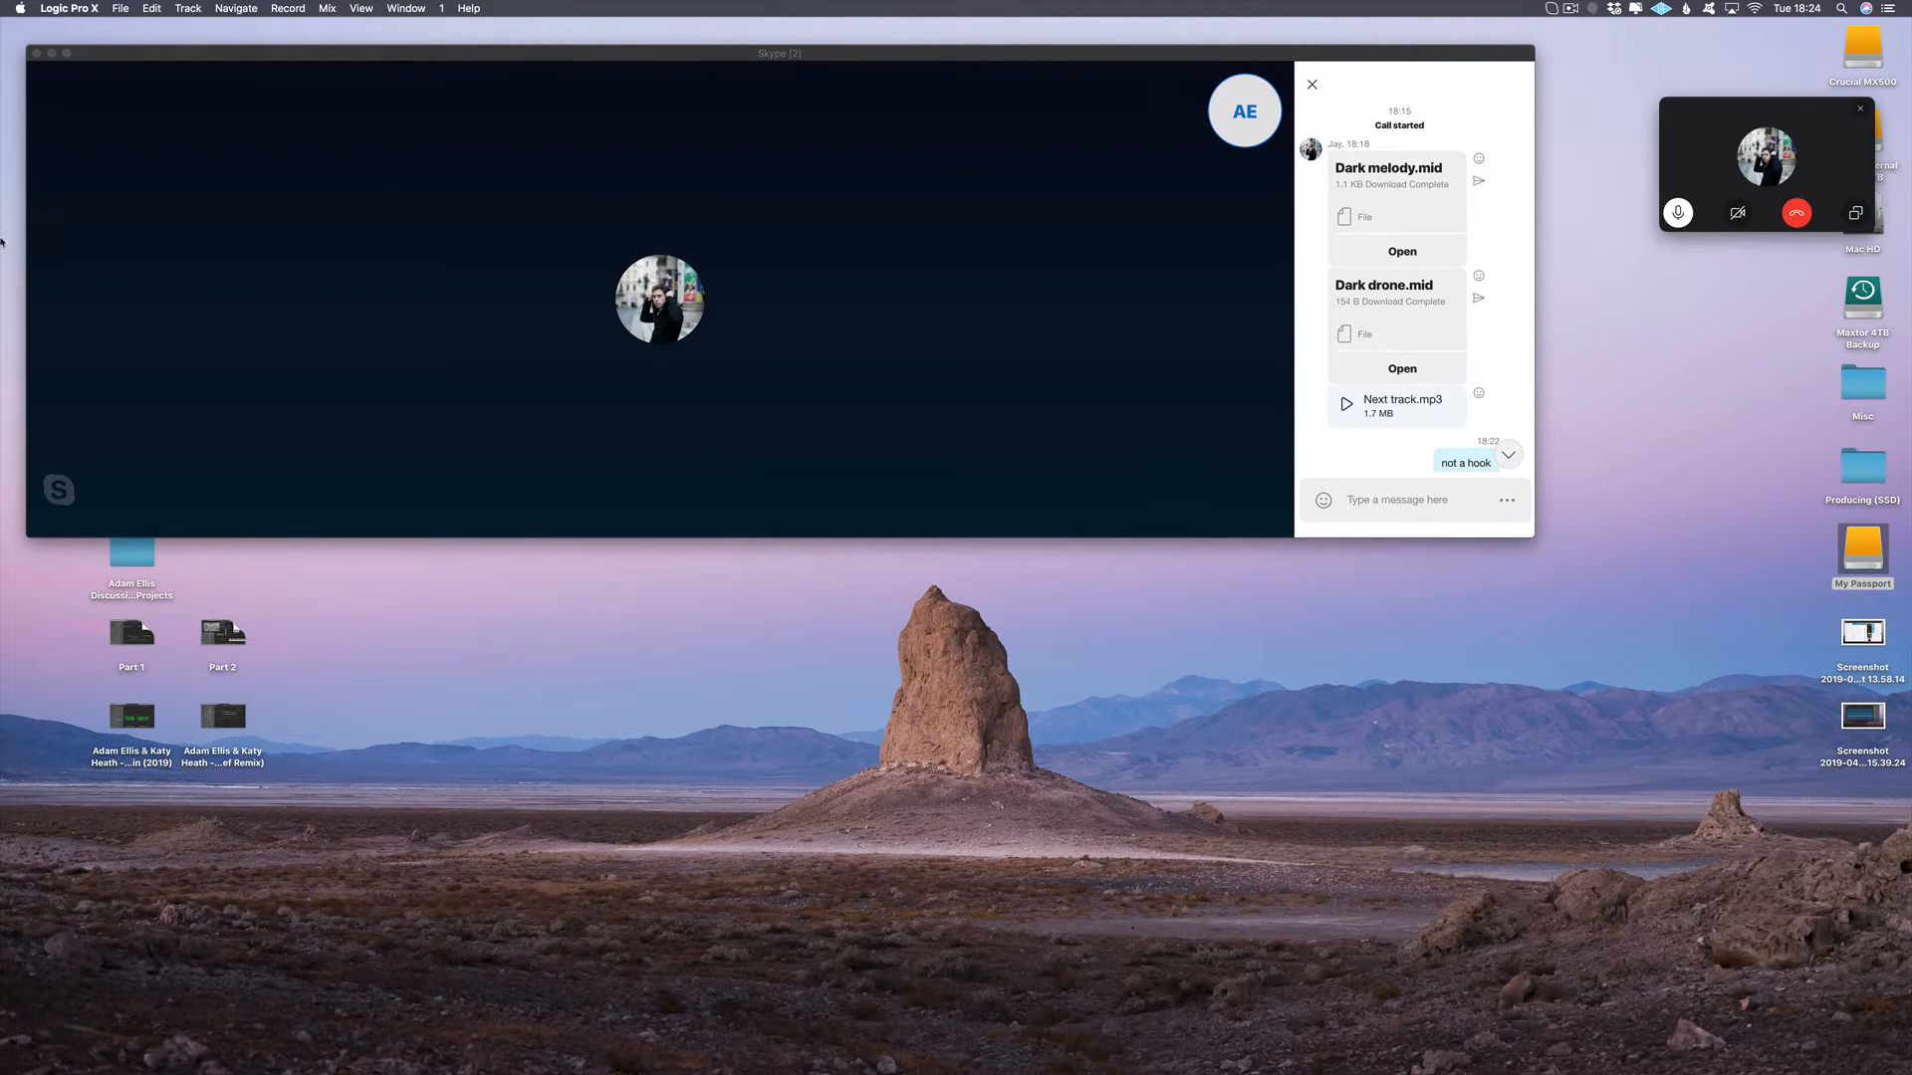
Step: Turn on Do Not Disturb for system notifications and close the notification list
{"action": "mouse_move", "coordinate": [5, 289]}
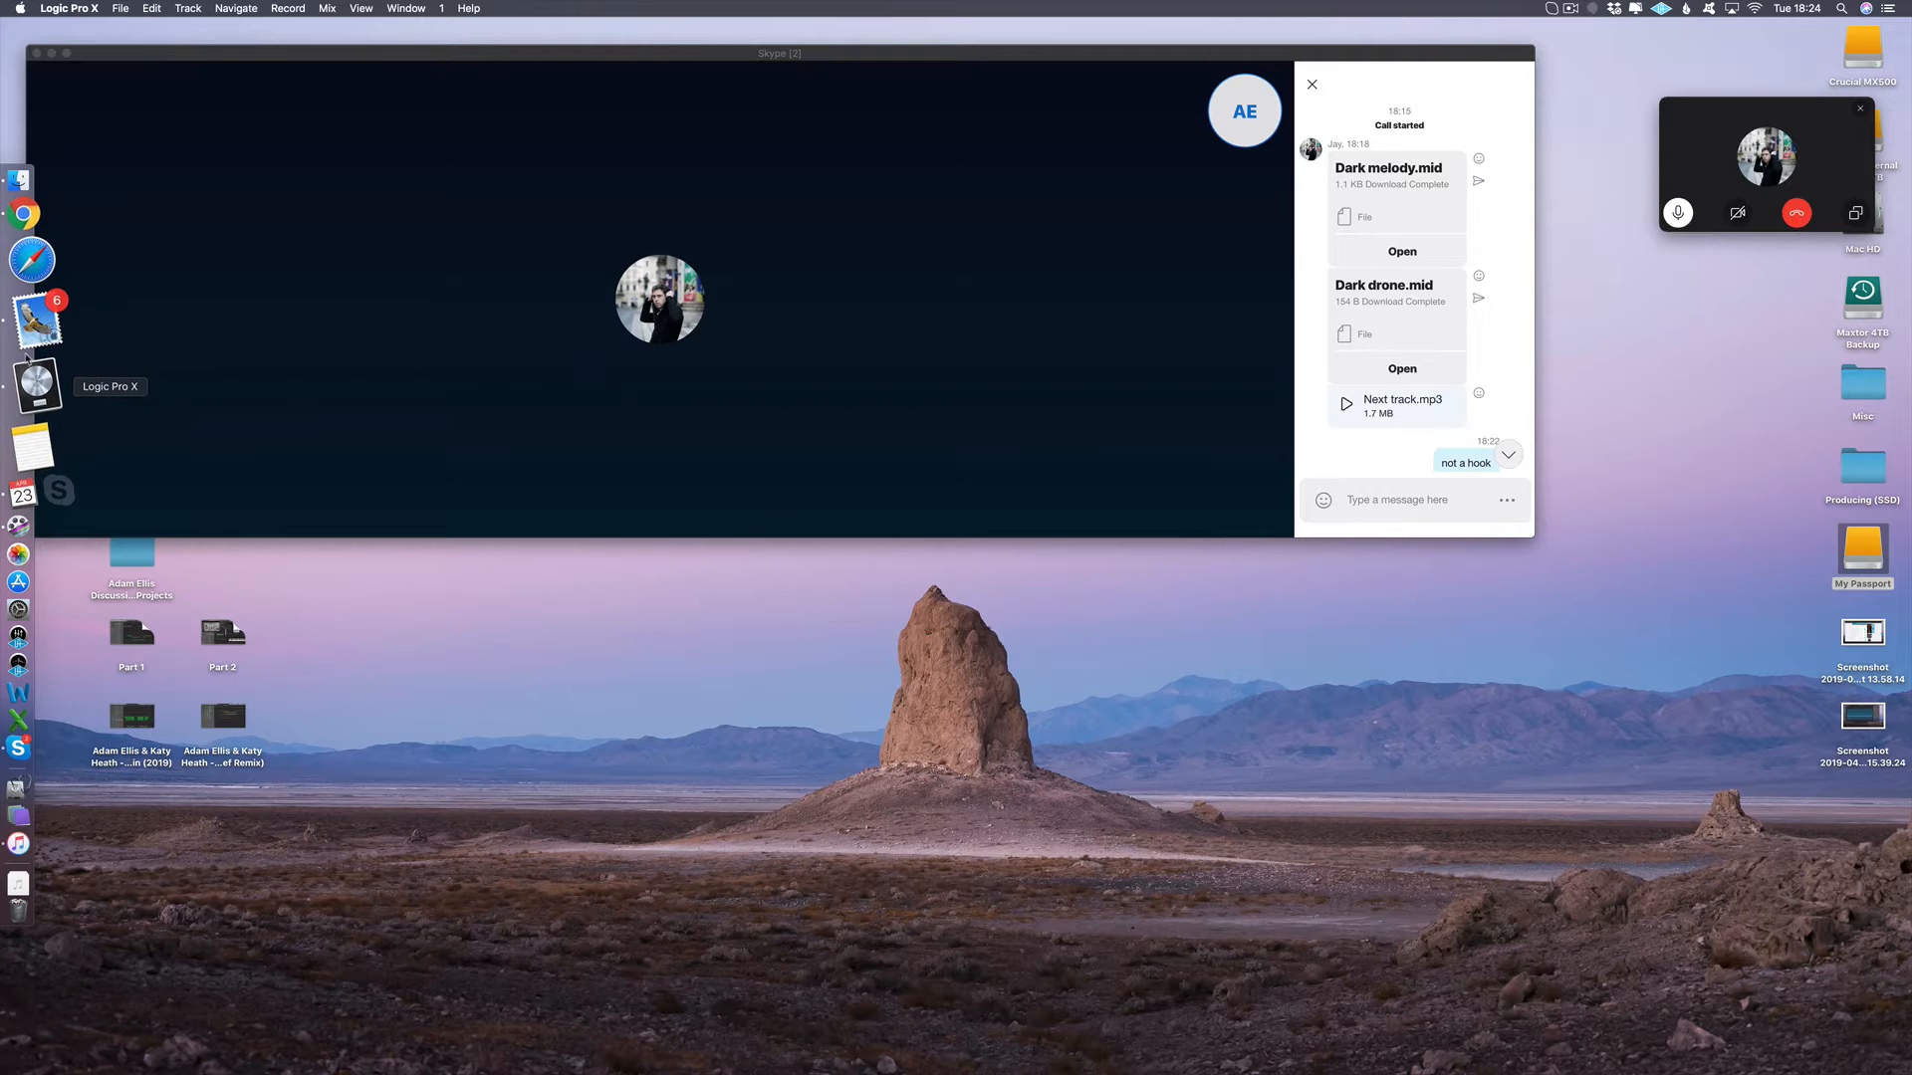
{"action": "left_click", "coordinate": [1887, 8]}
{"action": "scroll", "coordinate": [1882, 83], "scroll_direction": "up", "scroll_amount": 3}
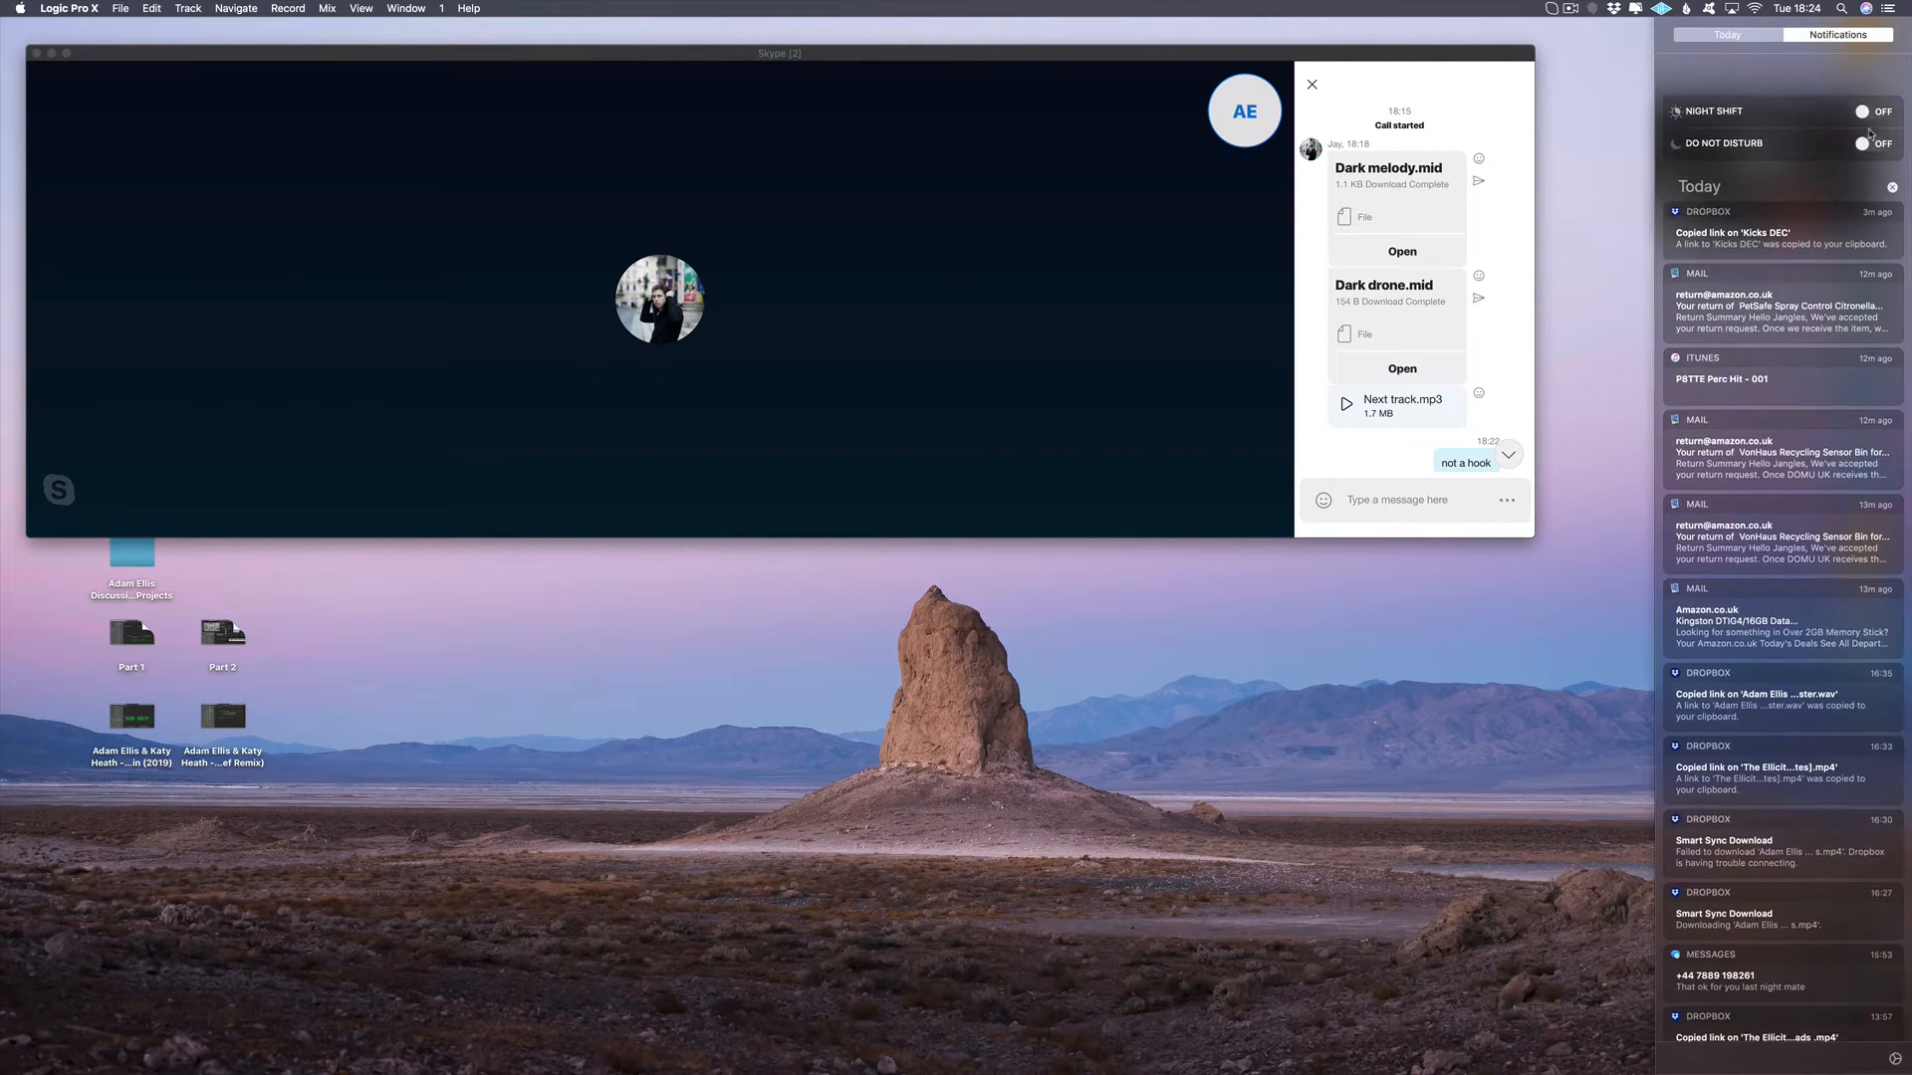
{"action": "left_click", "coordinate": [1876, 111]}
{"action": "left_click", "coordinate": [1887, 8]}
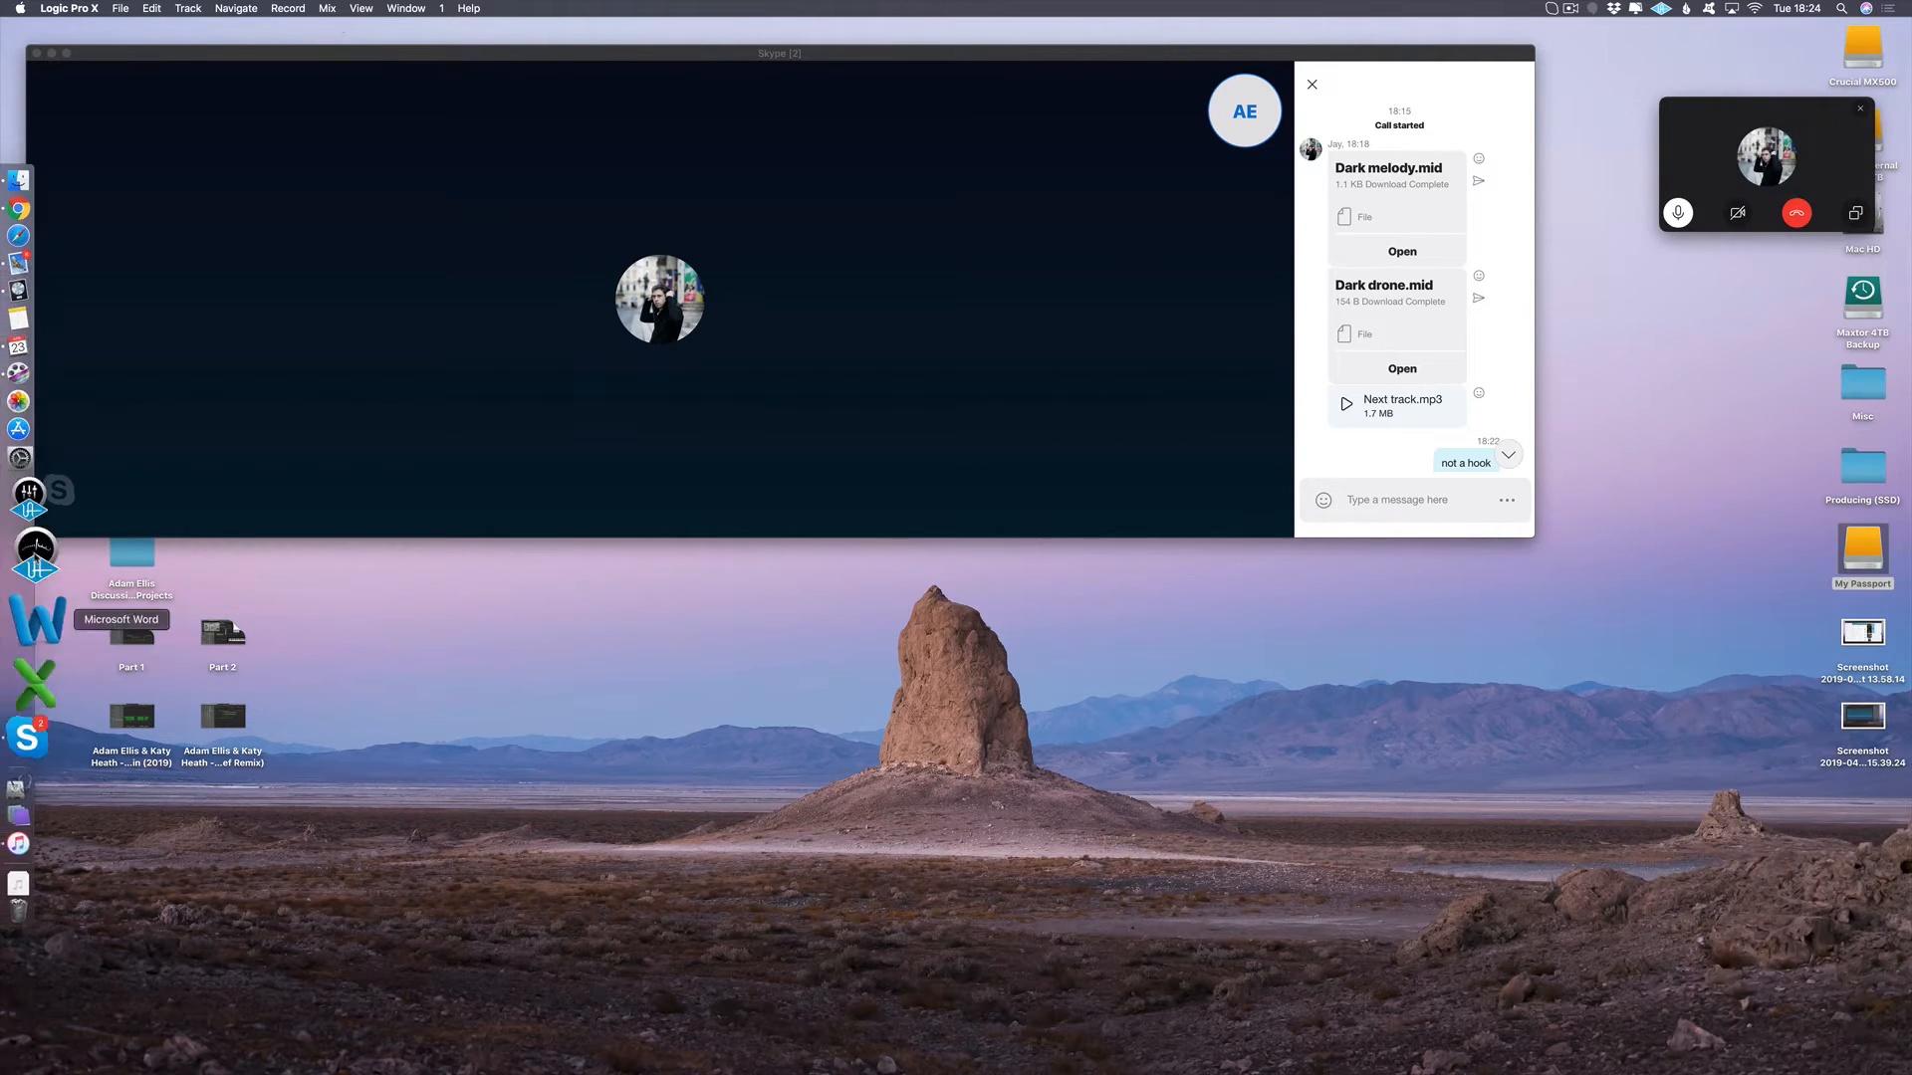
Step: Create a new project from the saved Logic Template (April 2019)
{"action": "mouse_move", "coordinate": [5, 438]}
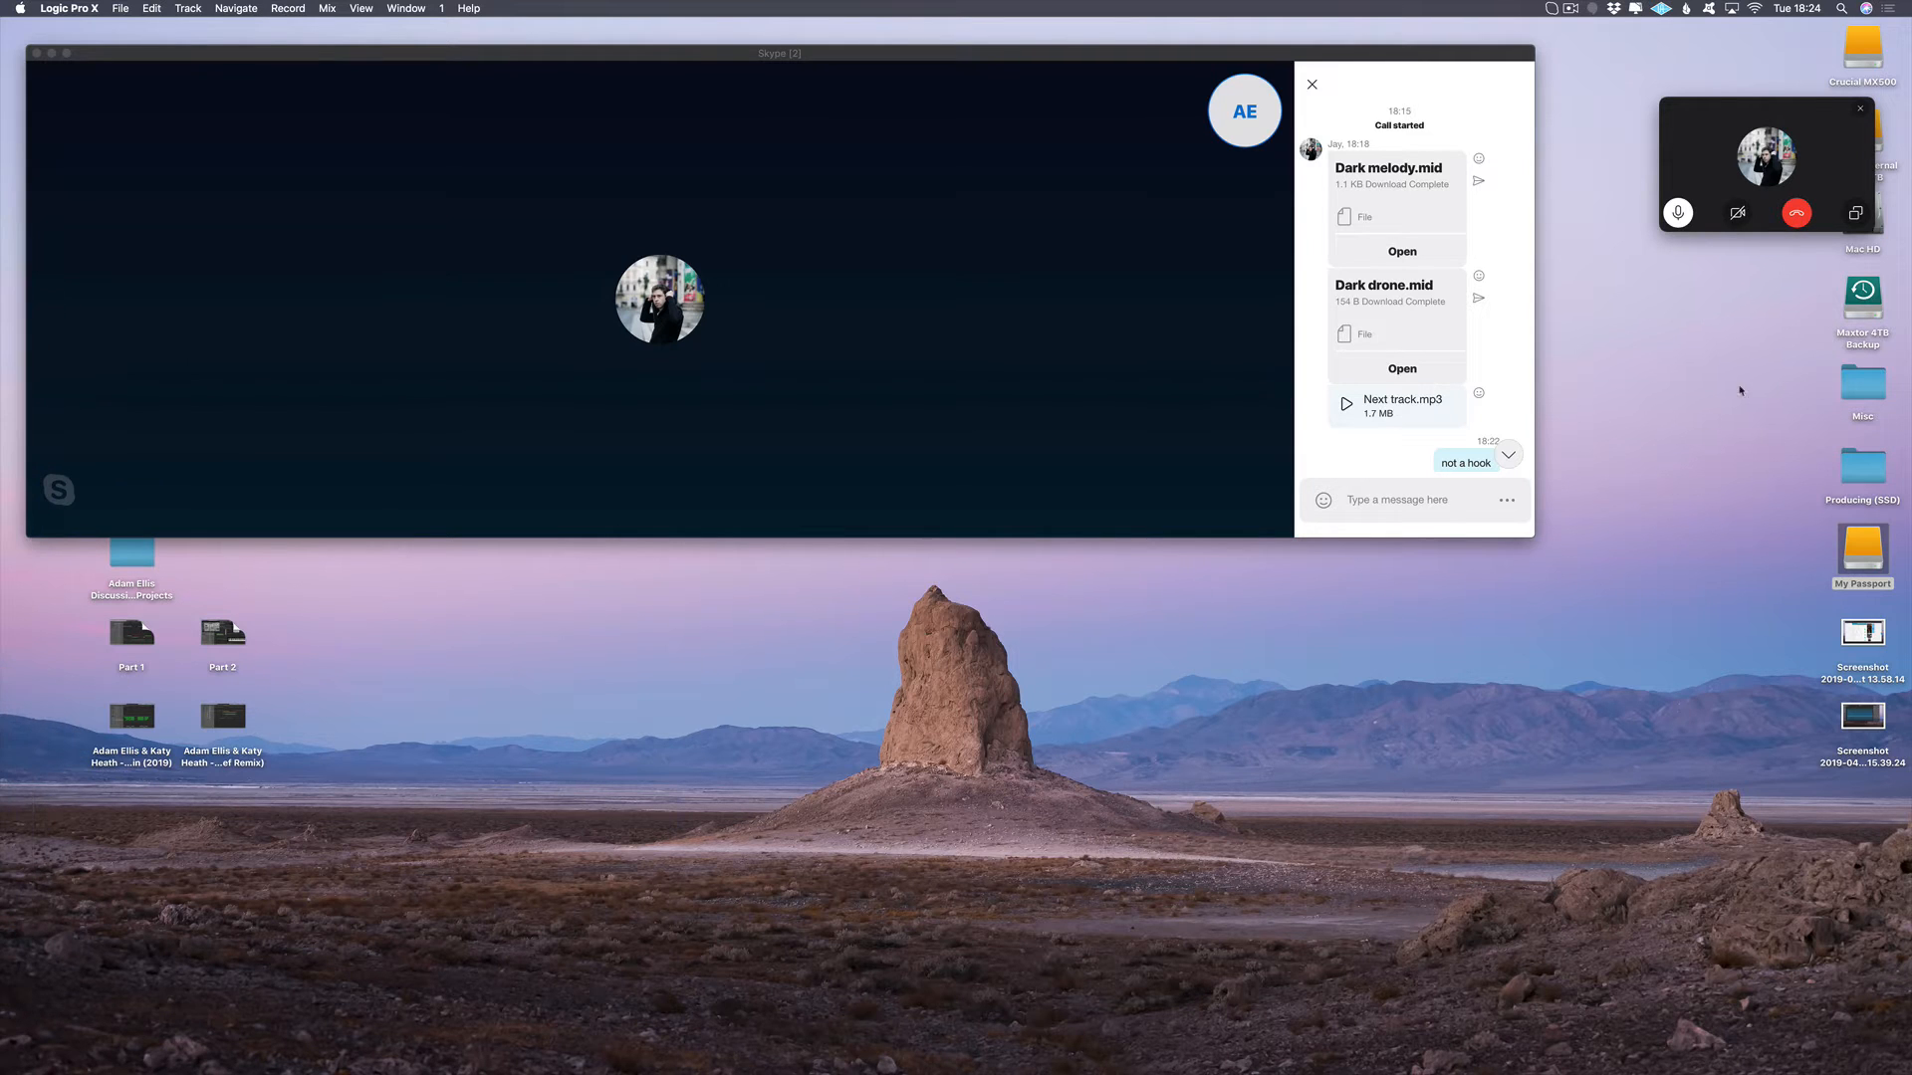
{"action": "mouse_move", "coordinate": [20, 373]}
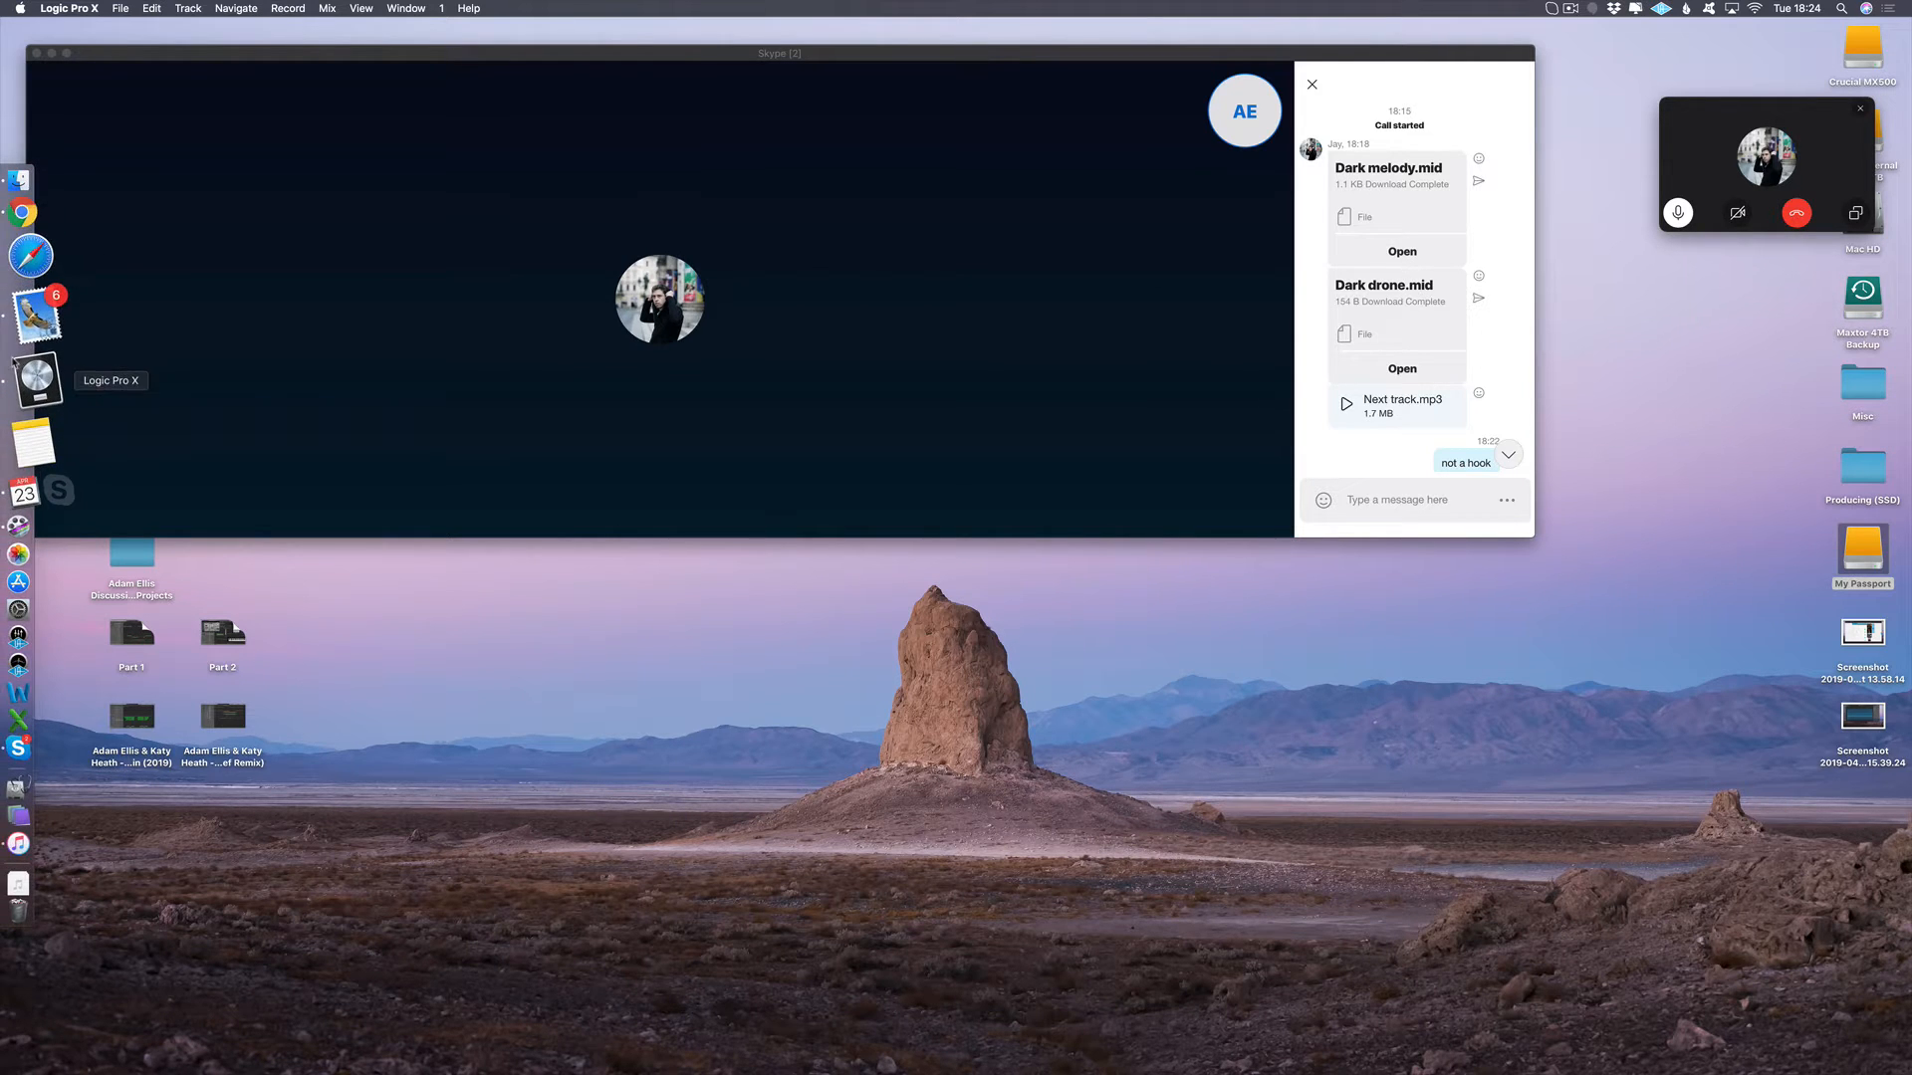
{"action": "left_click", "coordinate": [120, 8]}
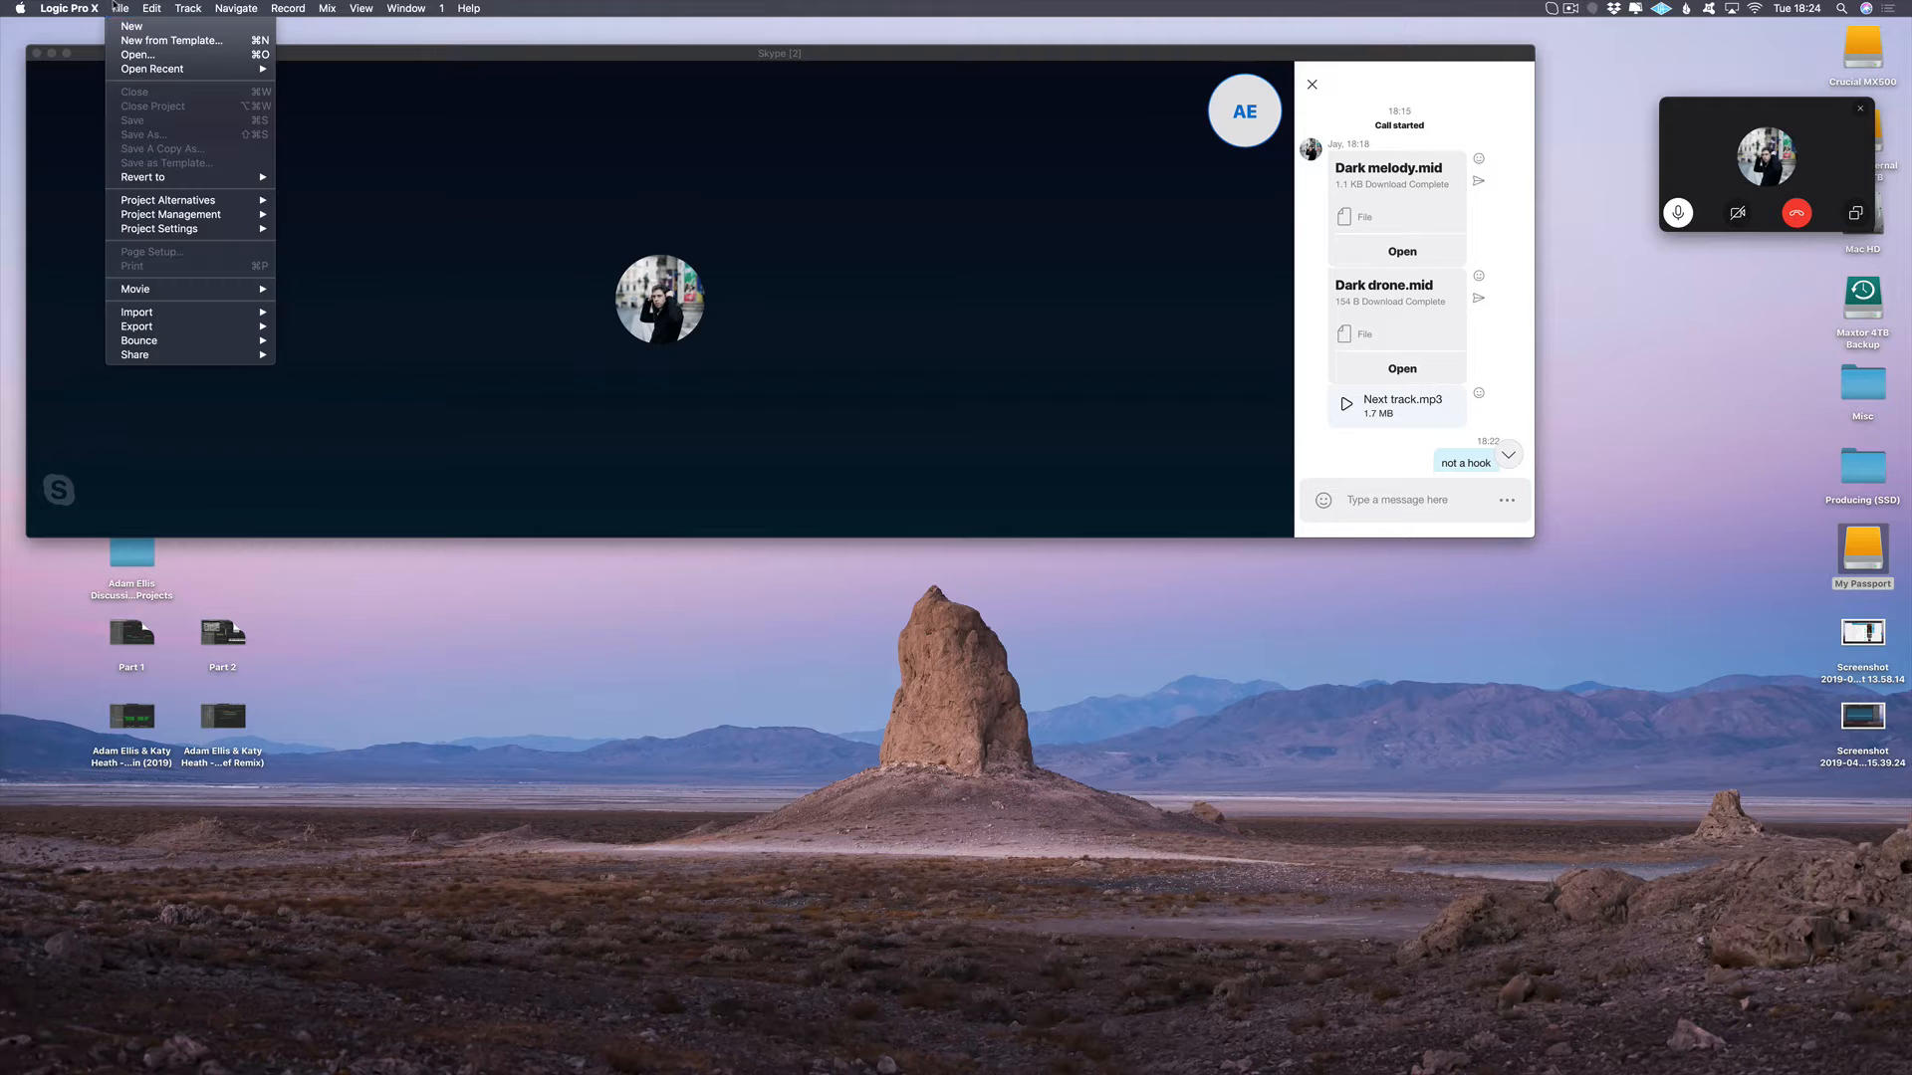
{"action": "left_click", "coordinate": [198, 43]}
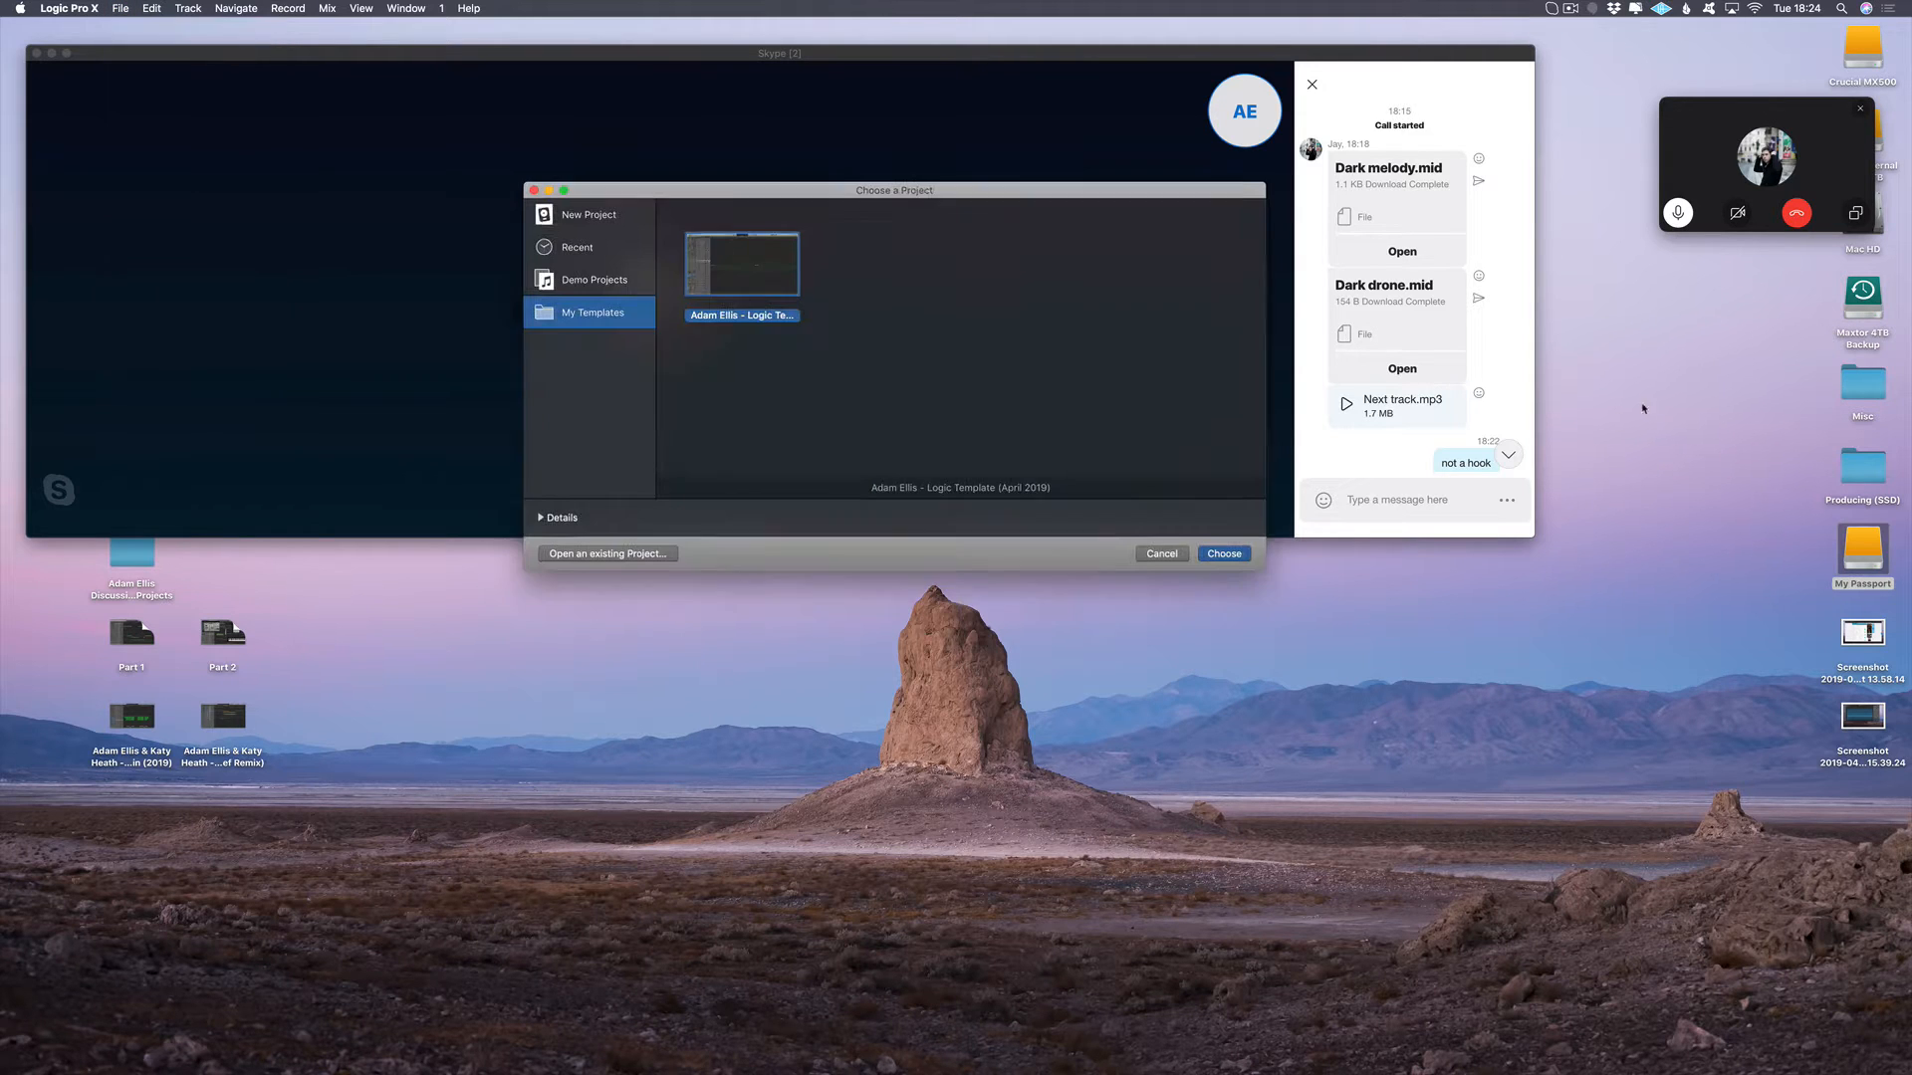
{"action": "left_click", "coordinate": [1226, 554]}
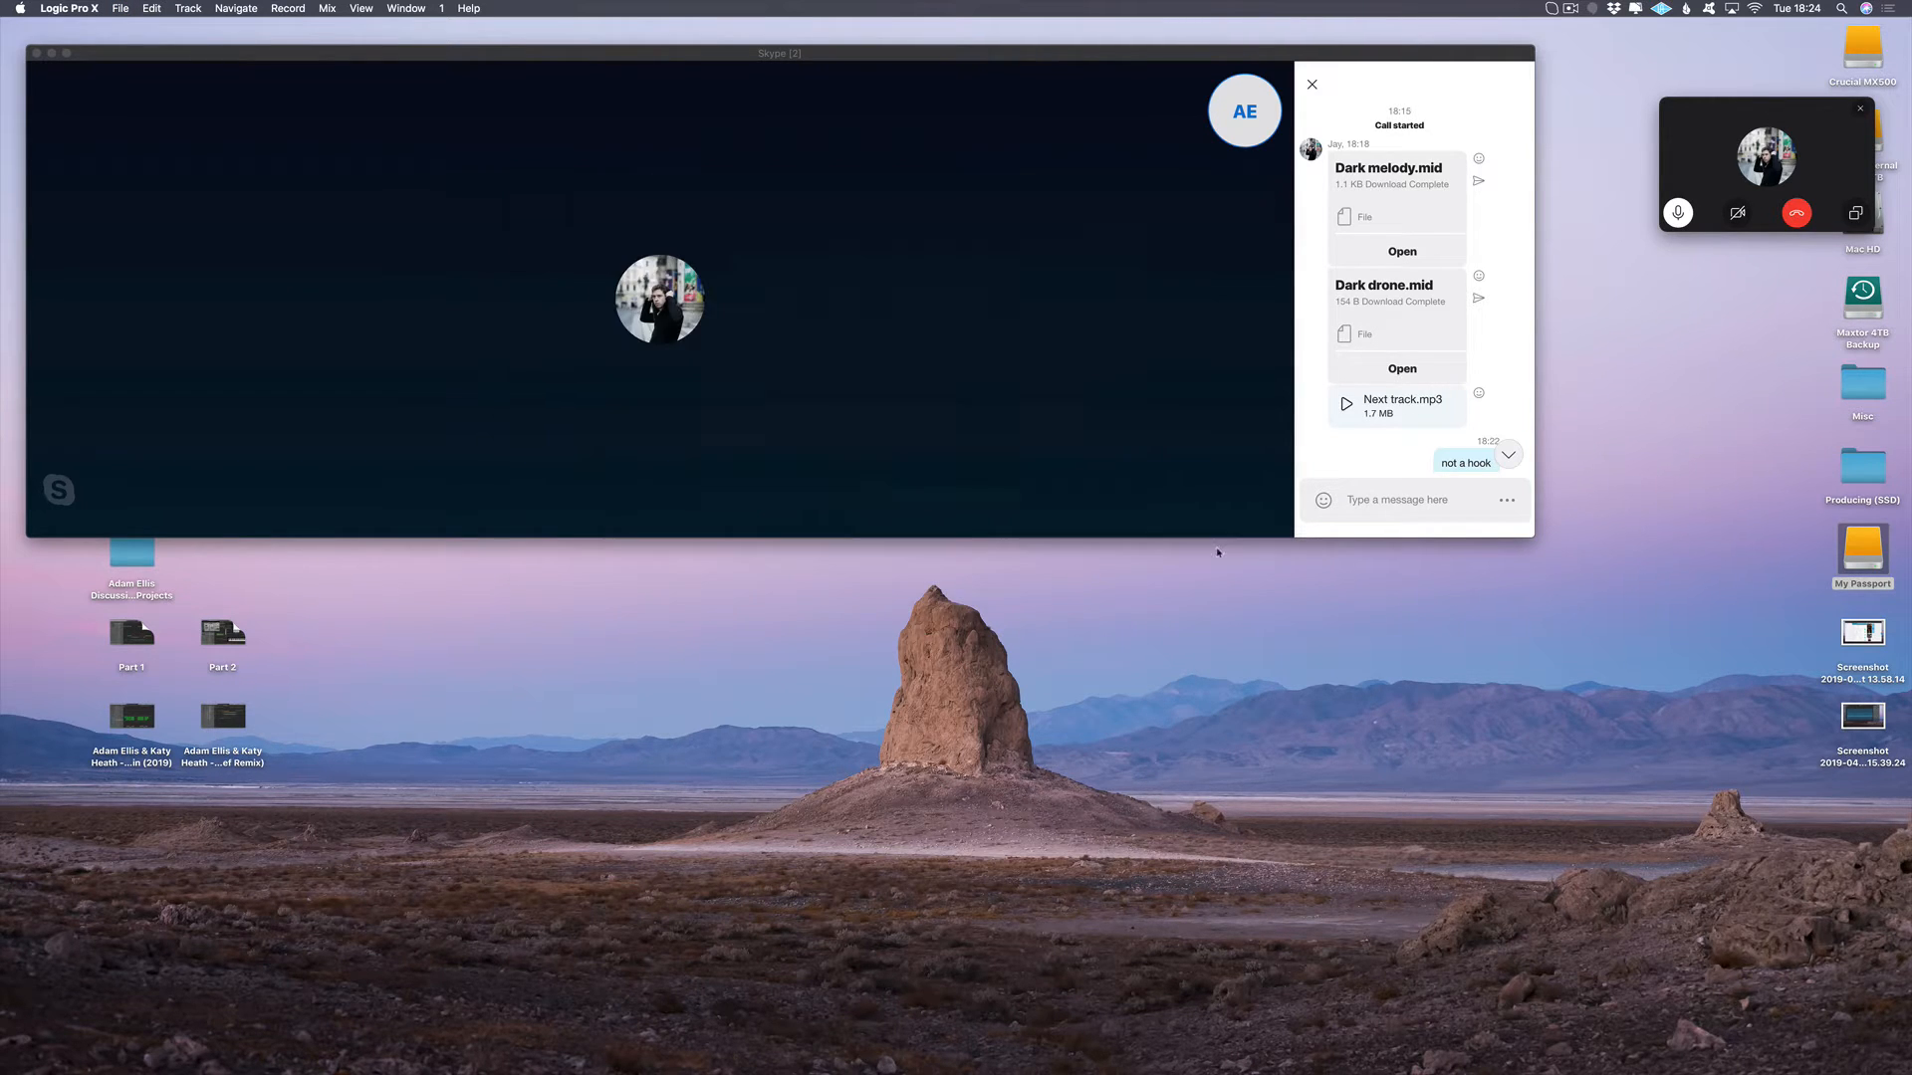
Step: Switch to Skype and start sharing the iMac screen in the current call
{"action": "left_click", "coordinate": [1187, 374]}
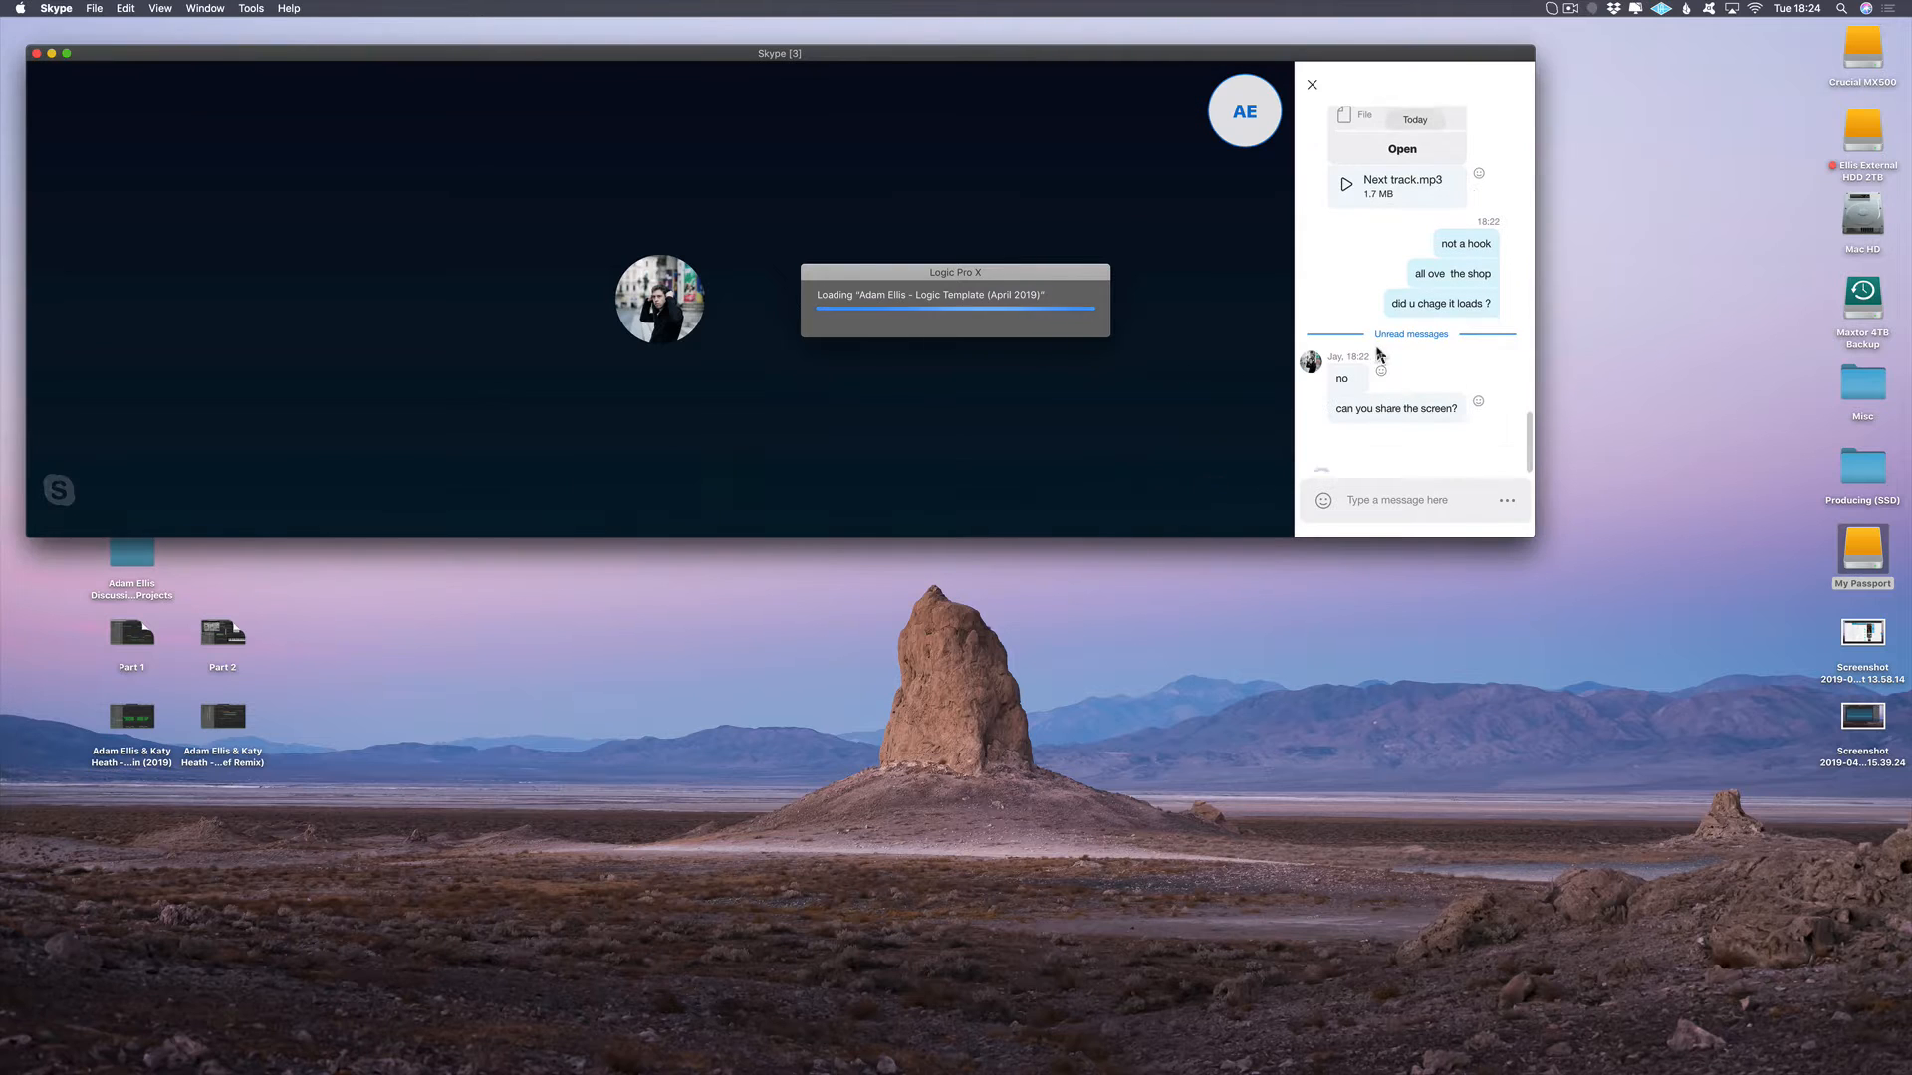
{"action": "left_click", "coordinate": [1156, 489]}
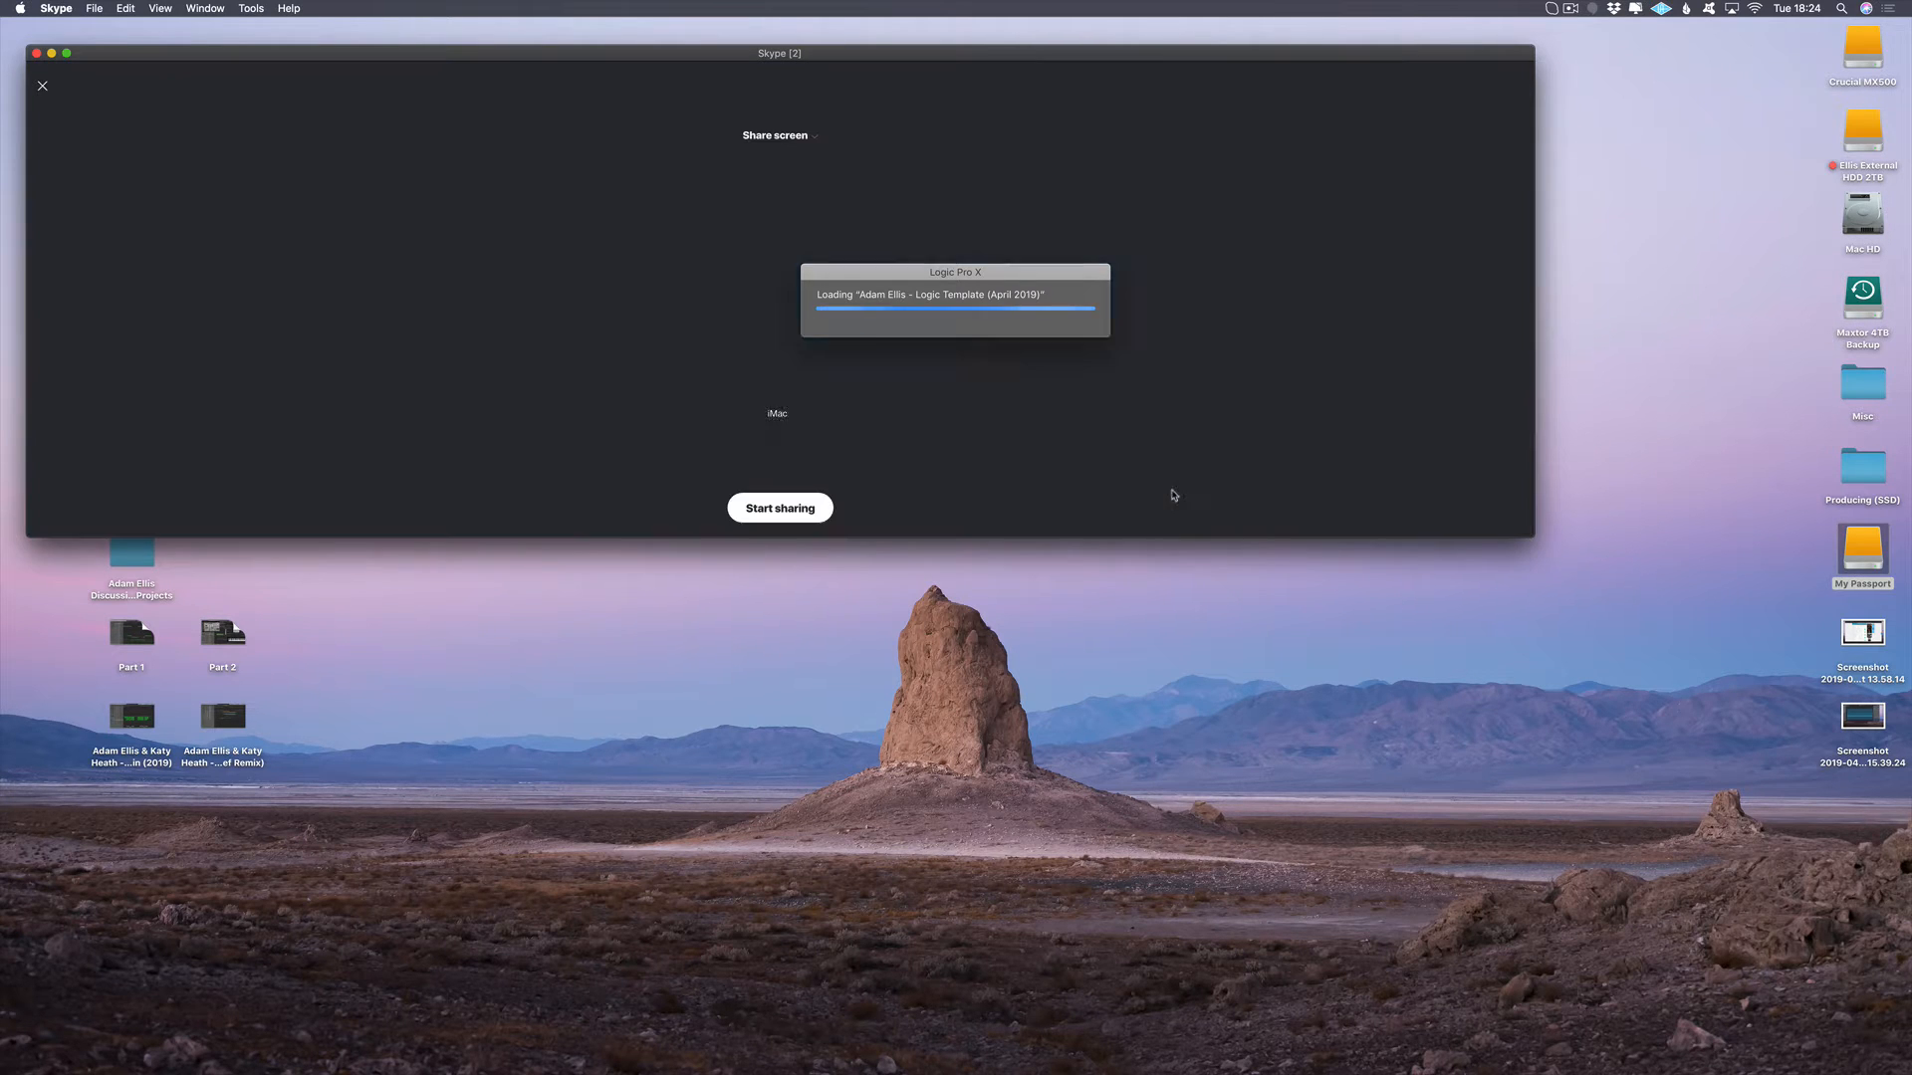
{"action": "left_click", "coordinate": [782, 513]}
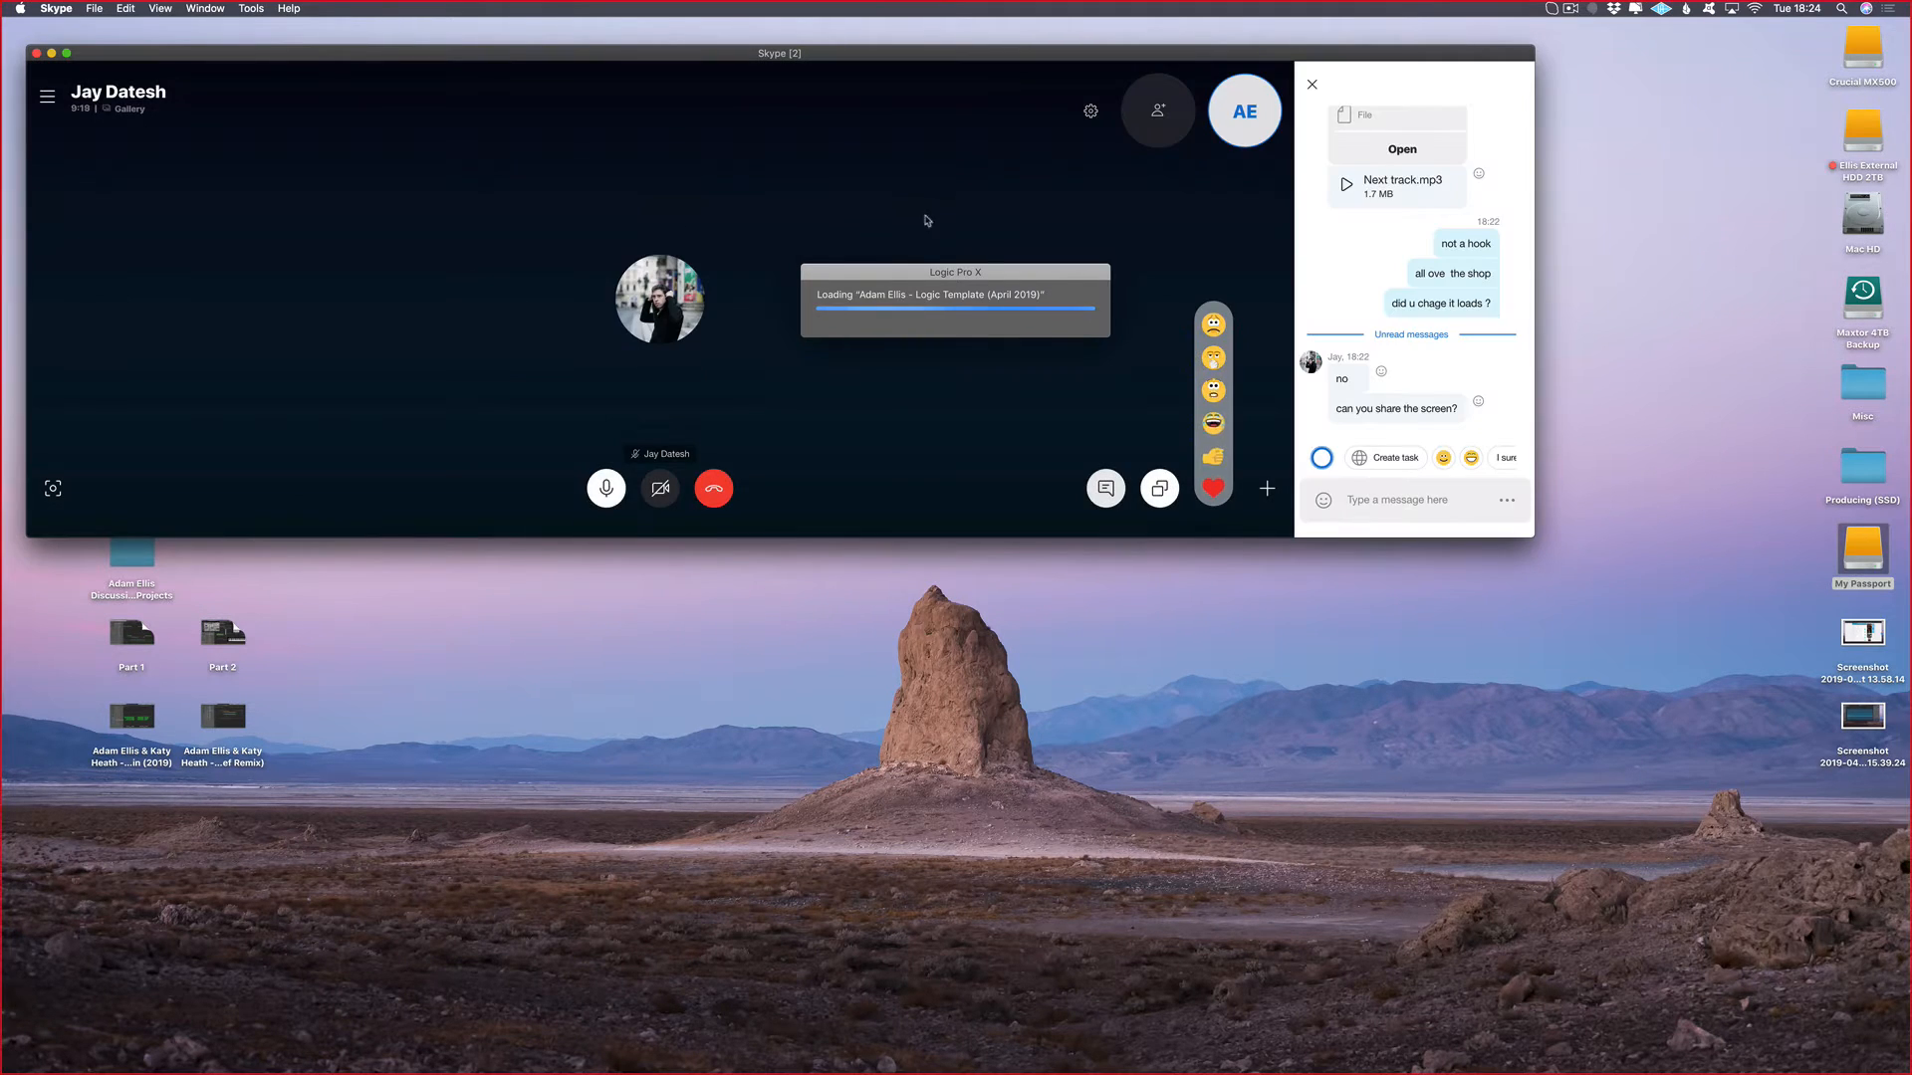
Step: Switch to the desktop space that shows the new Logic Pro X project
{"action": "left_click_drag", "start_coordinate": [857, 222], "coordinate": [987, 62]}
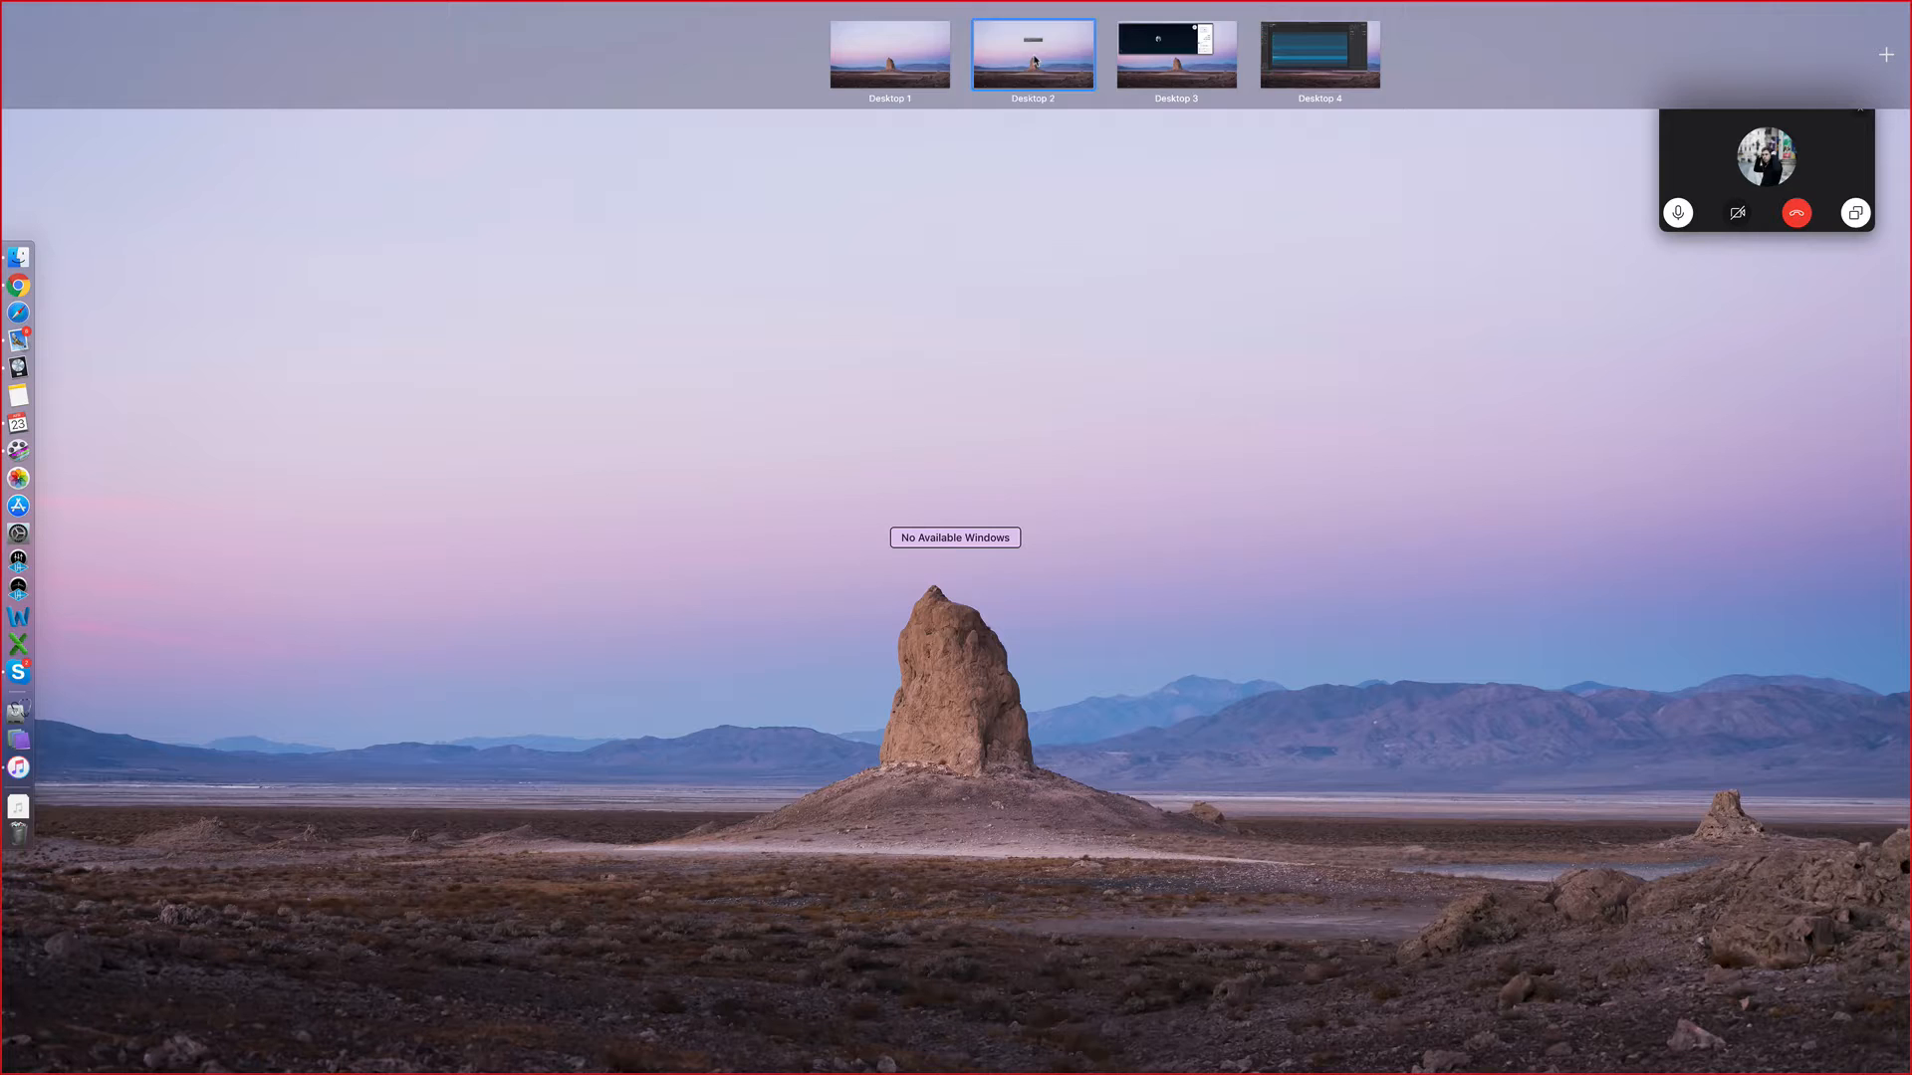
{"action": "left_click_drag", "start_coordinate": [1034, 61], "coordinate": [849, 55]}
{"action": "left_click", "coordinate": [1133, 34]}
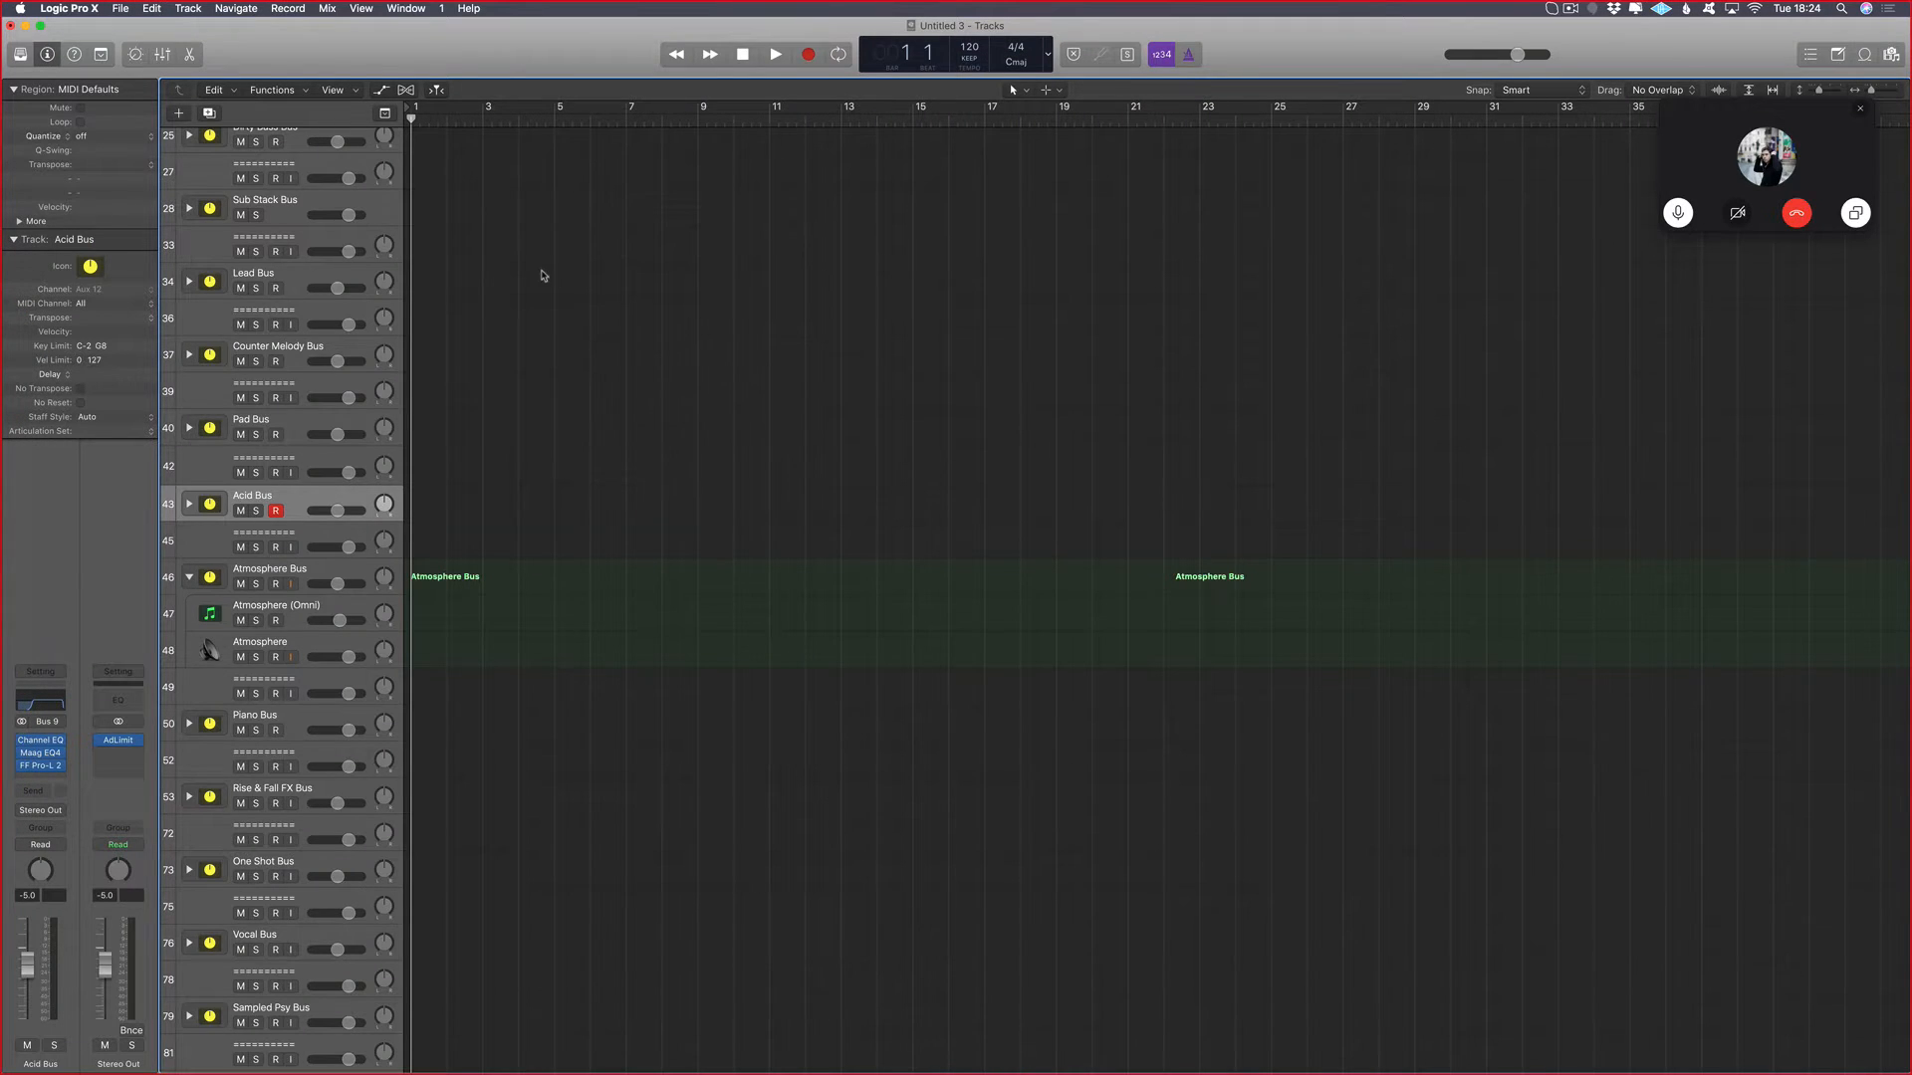
Step: Set a cycle range from bar 33 to bar 45 in the new project
{"action": "scroll", "coordinate": [542, 276], "scroll_direction": "up", "scroll_amount": 10}
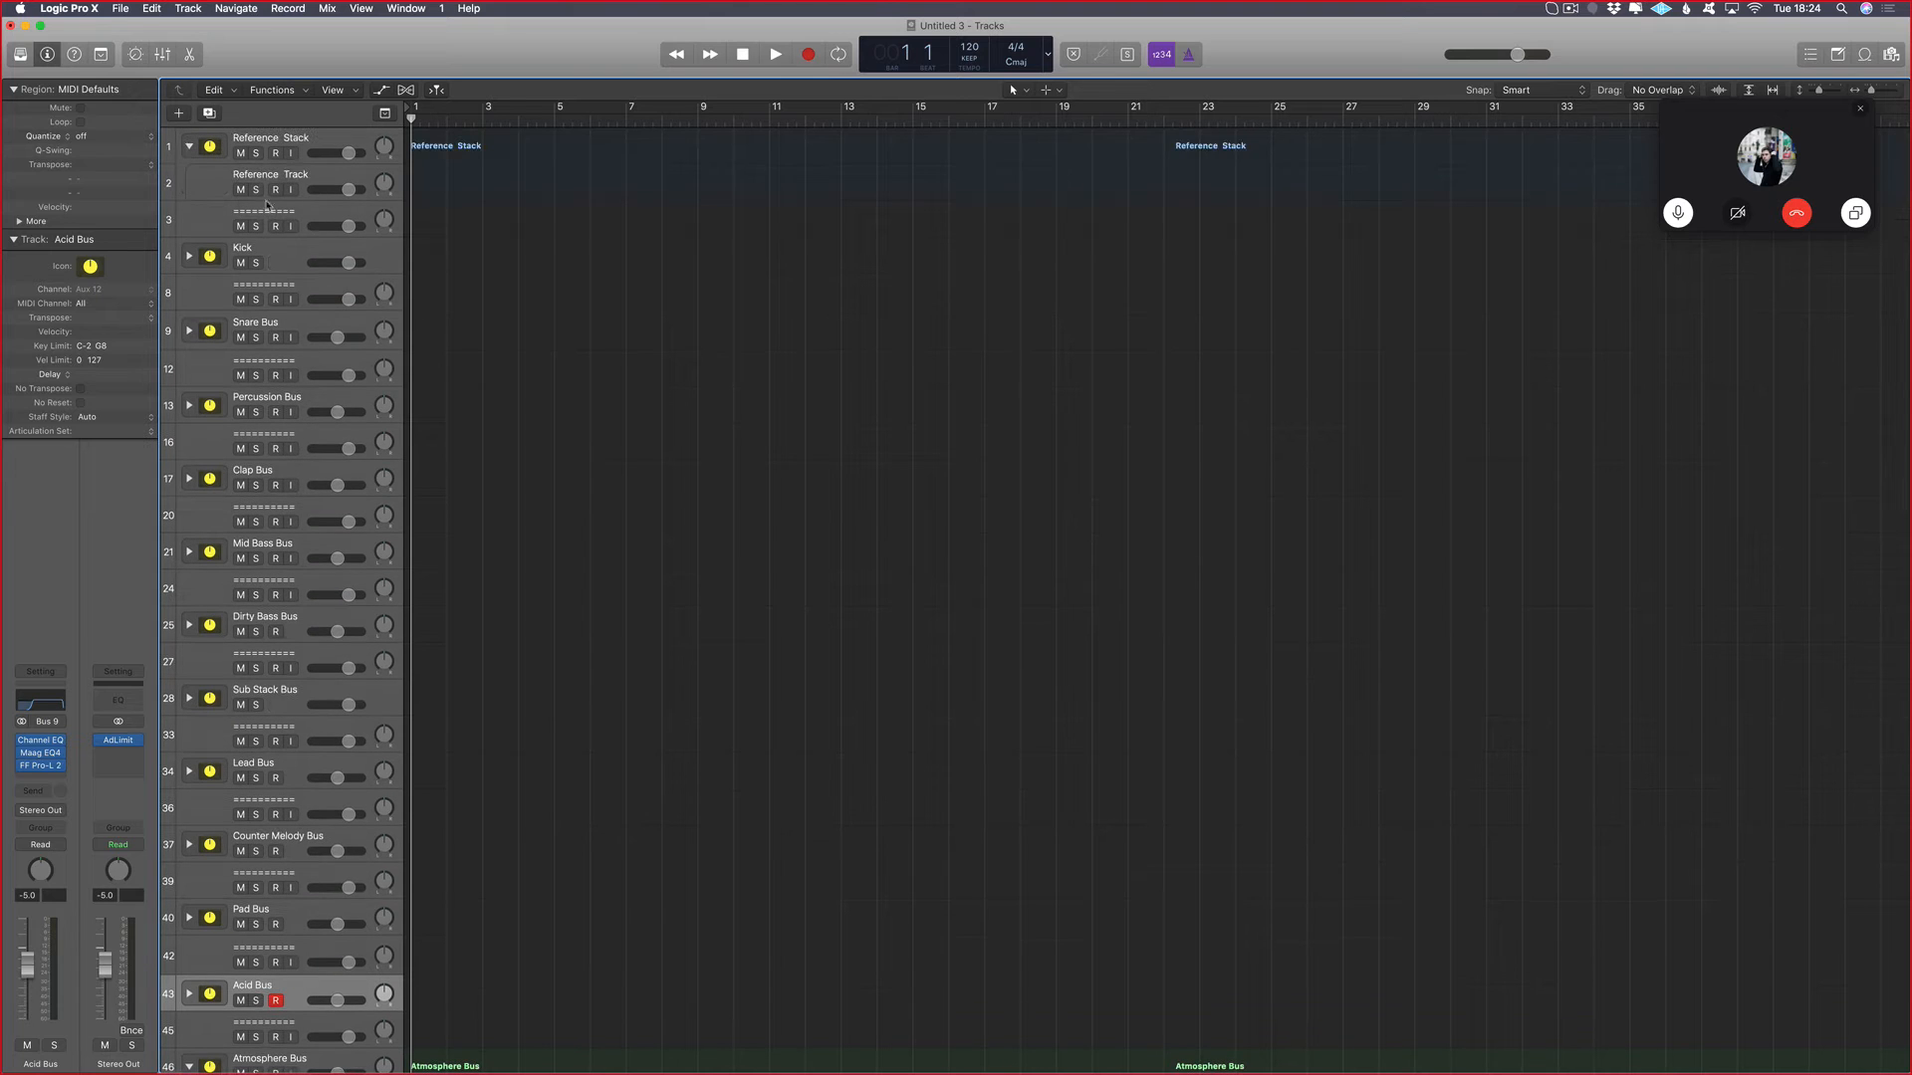
{"action": "scroll", "coordinate": [760, 120], "scroll_direction": "right", "scroll_amount": 10}
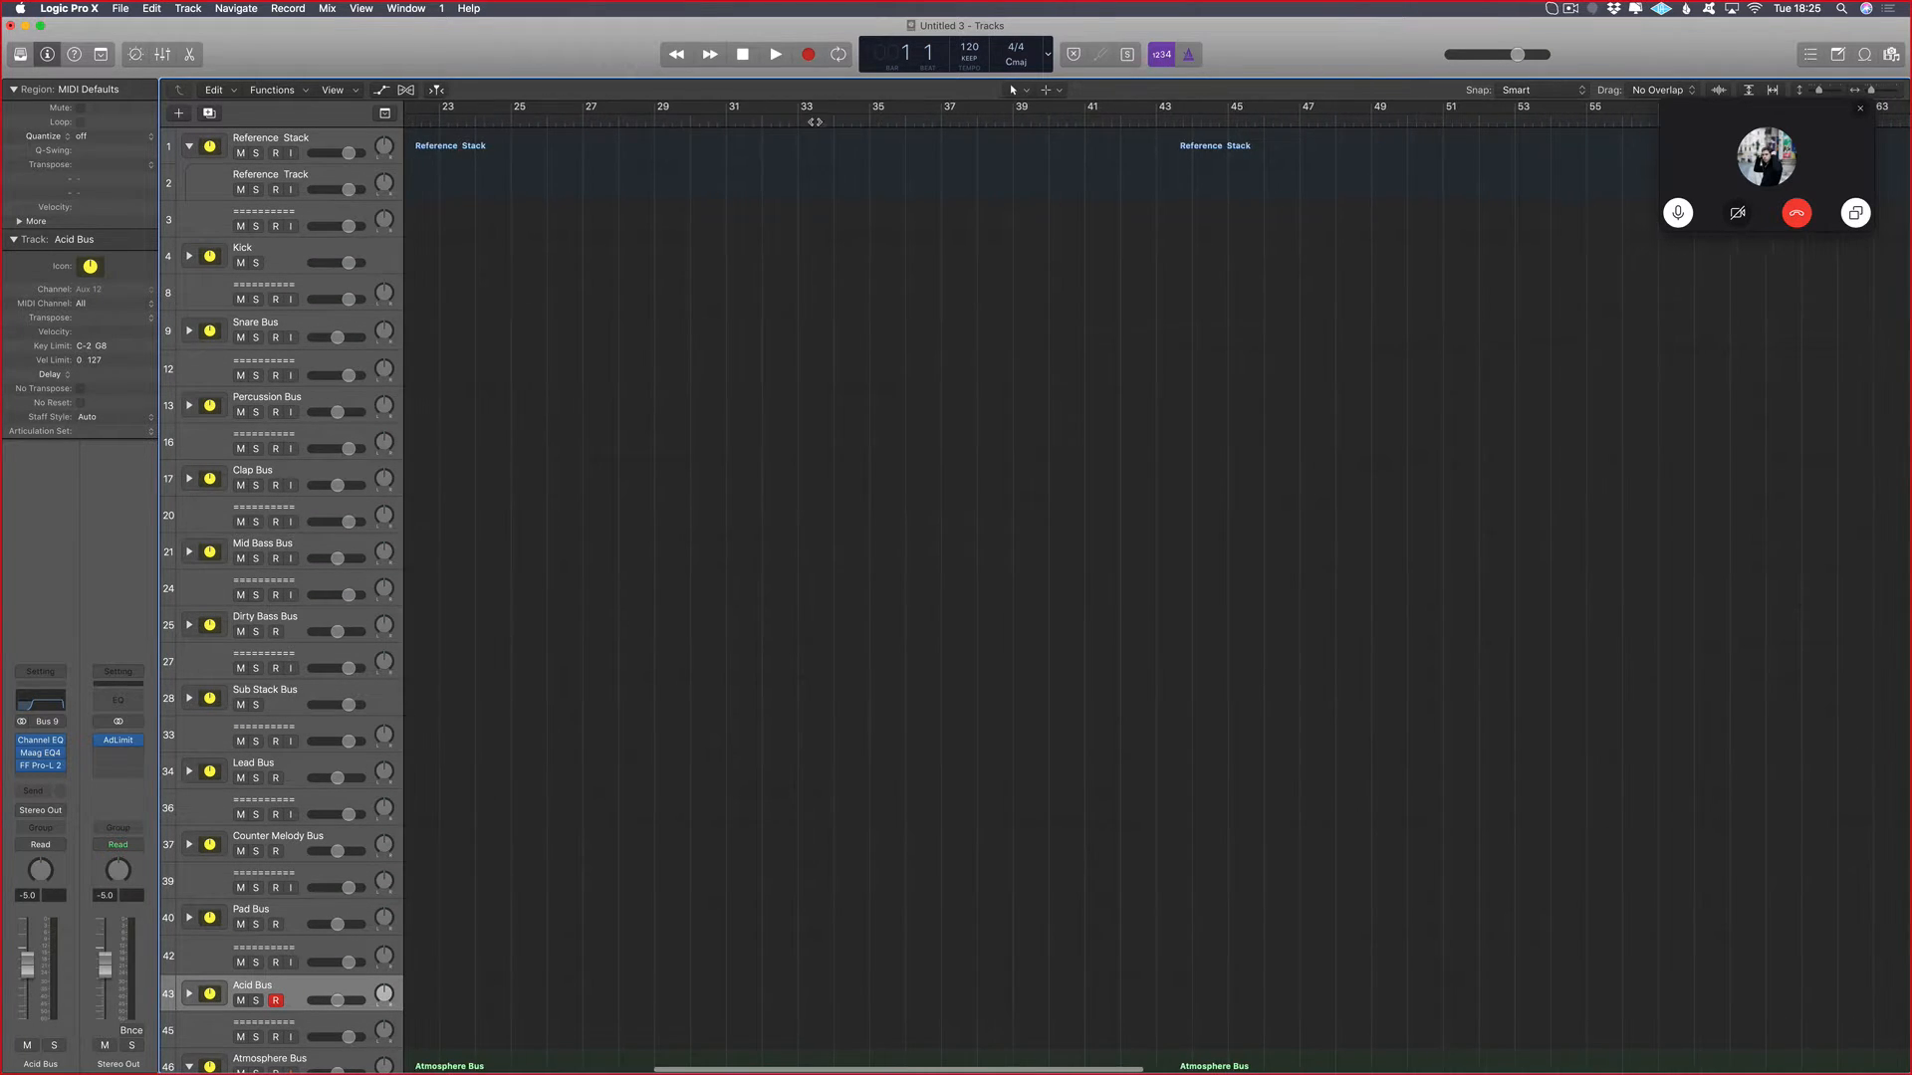
{"action": "left_click_drag", "start_coordinate": [800, 117], "coordinate": [1227, 118]}
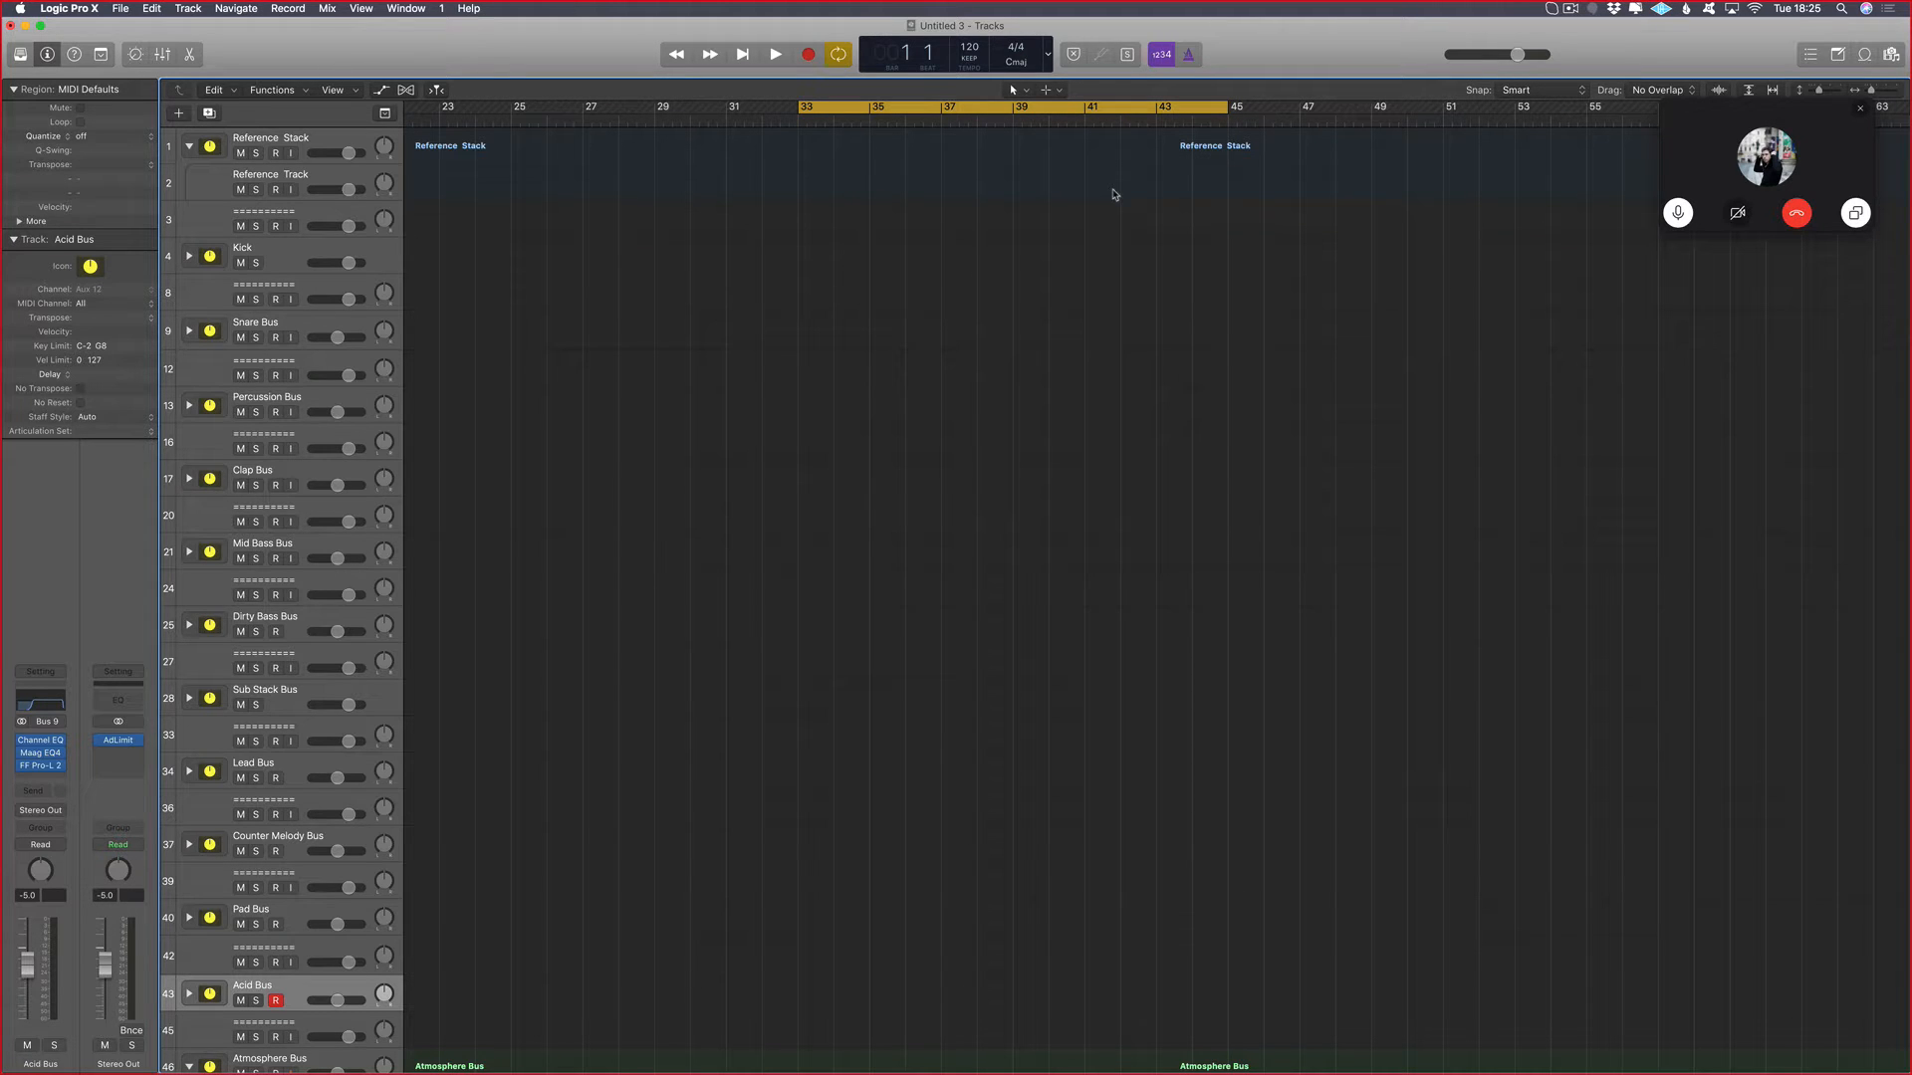
{"action": "scroll", "coordinate": [641, 346], "scroll_direction": "right", "scroll_amount": 2}
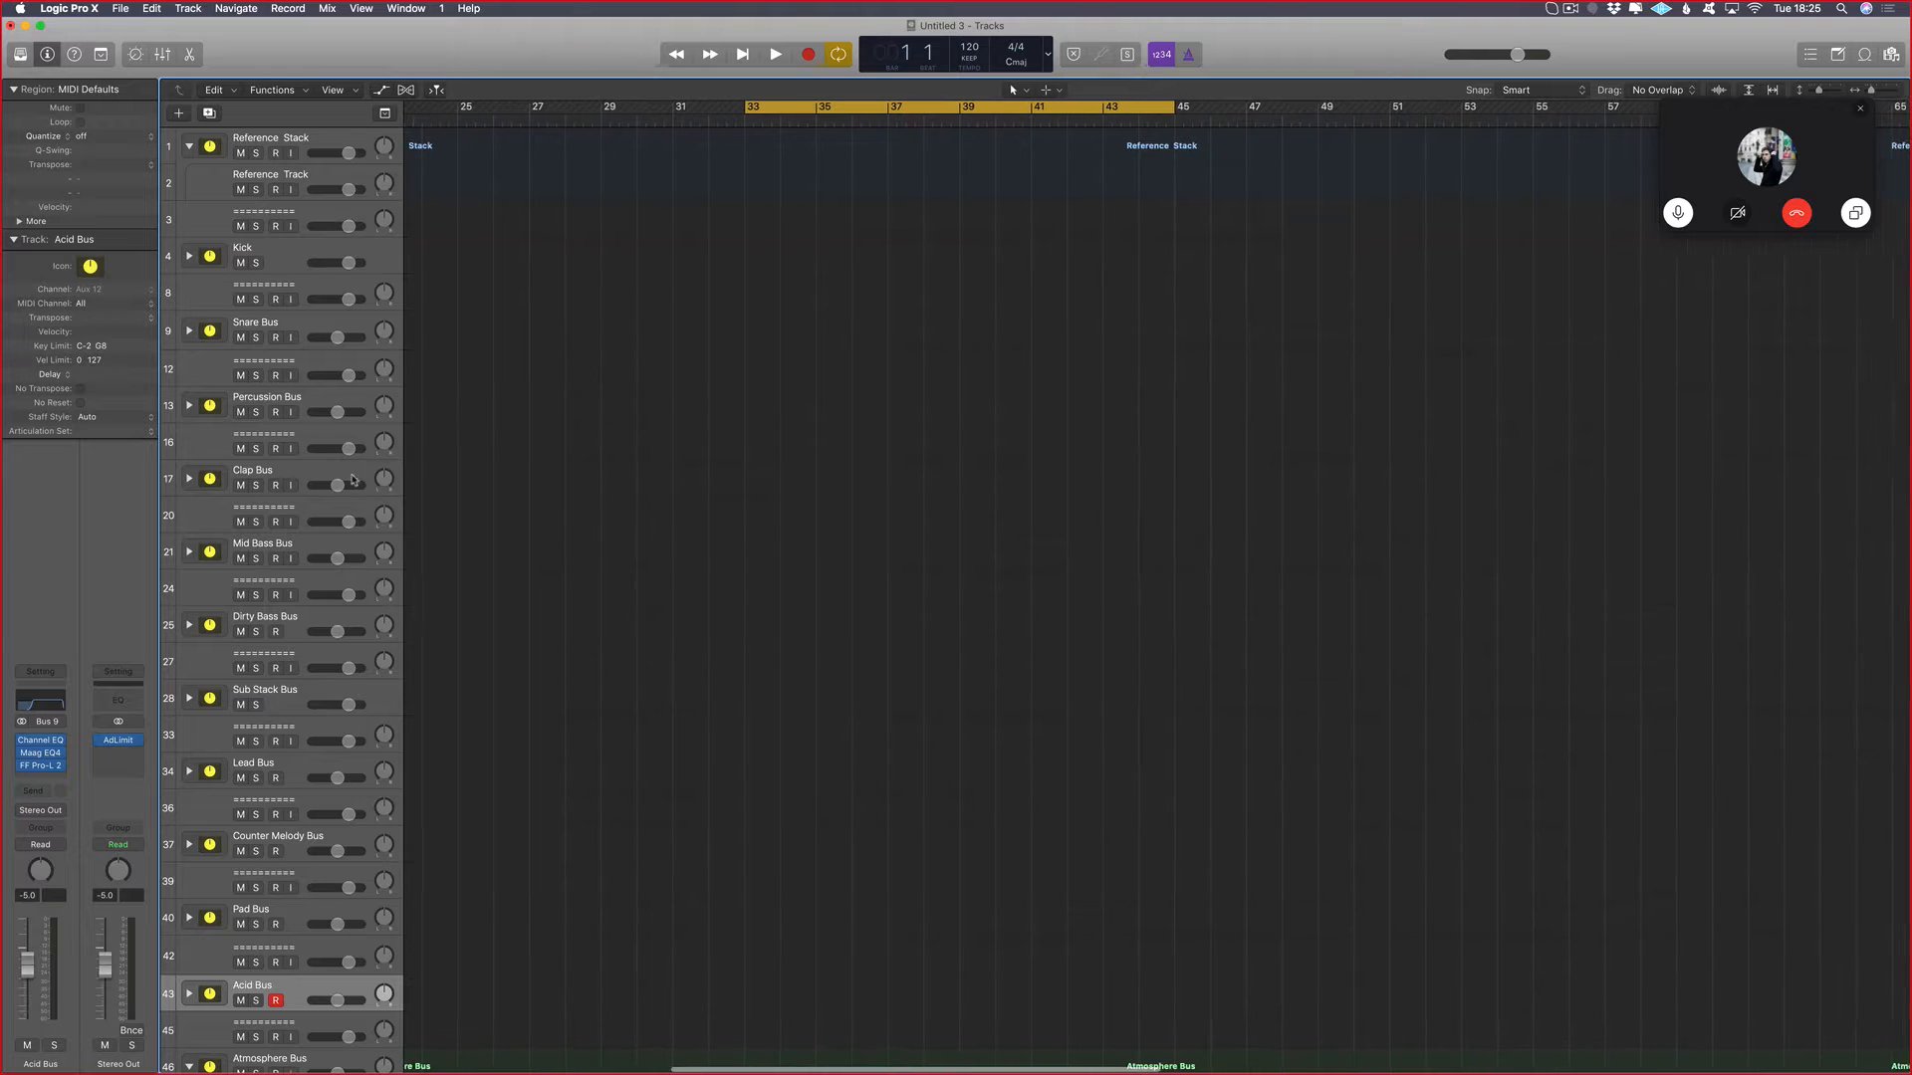
Step: Expand the Sub Stack Bus and select its Sub Drone track
{"action": "scroll", "coordinate": [447, 542], "scroll_direction": "up", "scroll_amount": 1}
{"action": "scroll", "coordinate": [448, 542], "scroll_direction": "down", "scroll_amount": 1}
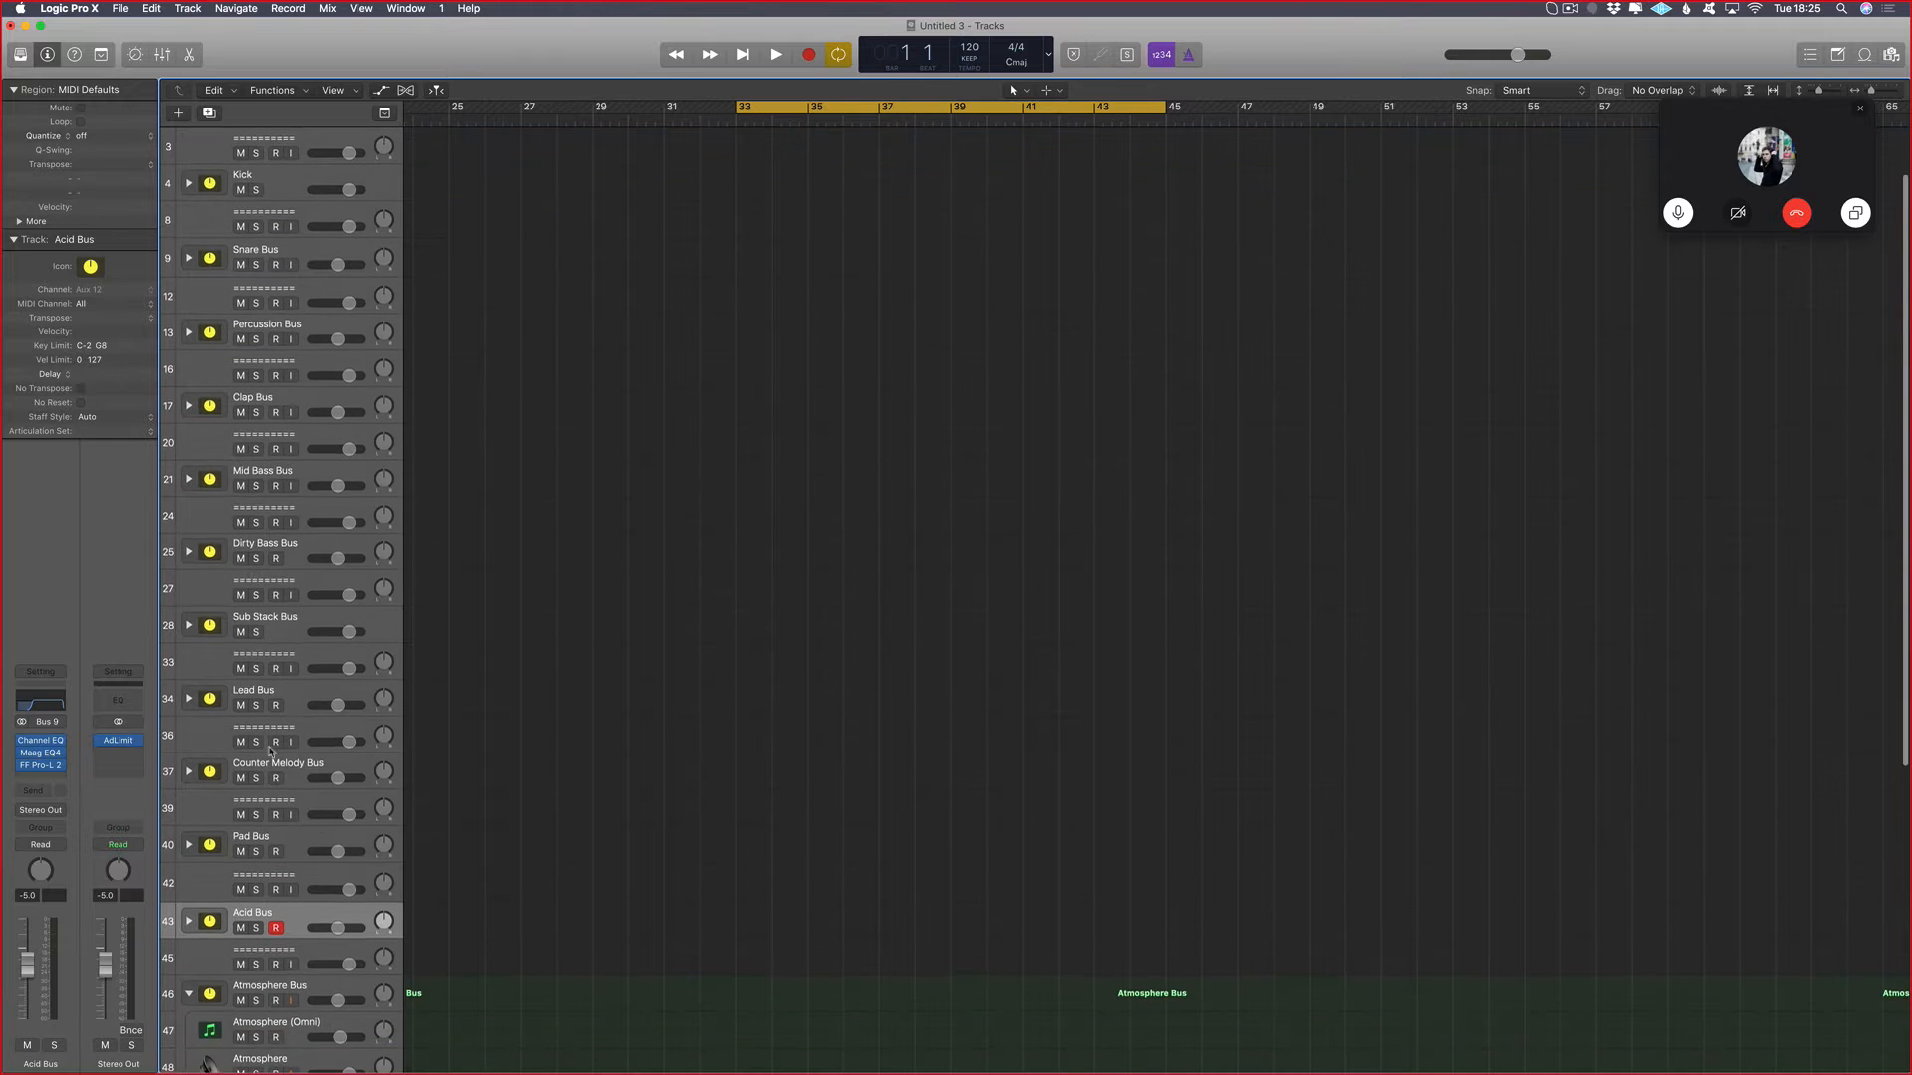
{"action": "scroll", "coordinate": [265, 749], "scroll_direction": "down", "scroll_amount": 5}
{"action": "scroll", "coordinate": [202, 634], "scroll_direction": "up", "scroll_amount": 2}
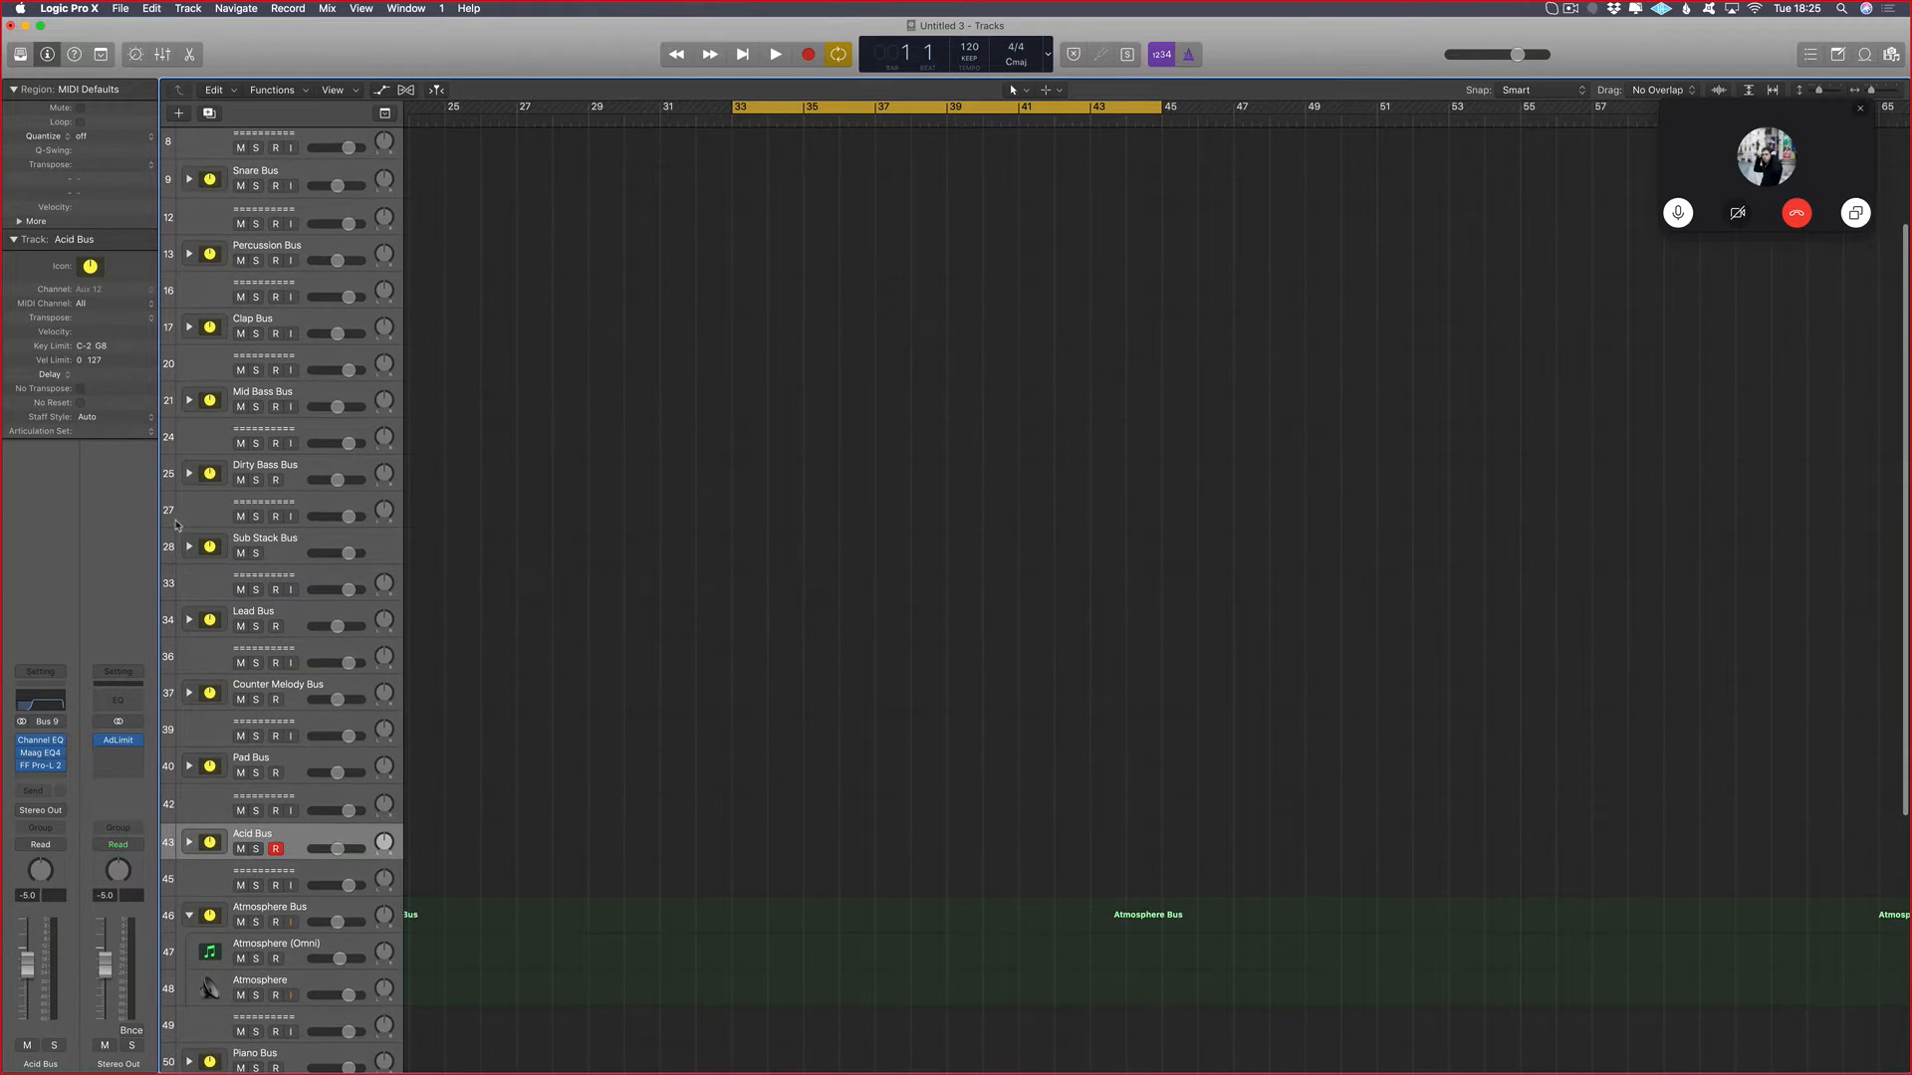
{"action": "left_click", "coordinate": [189, 546]}
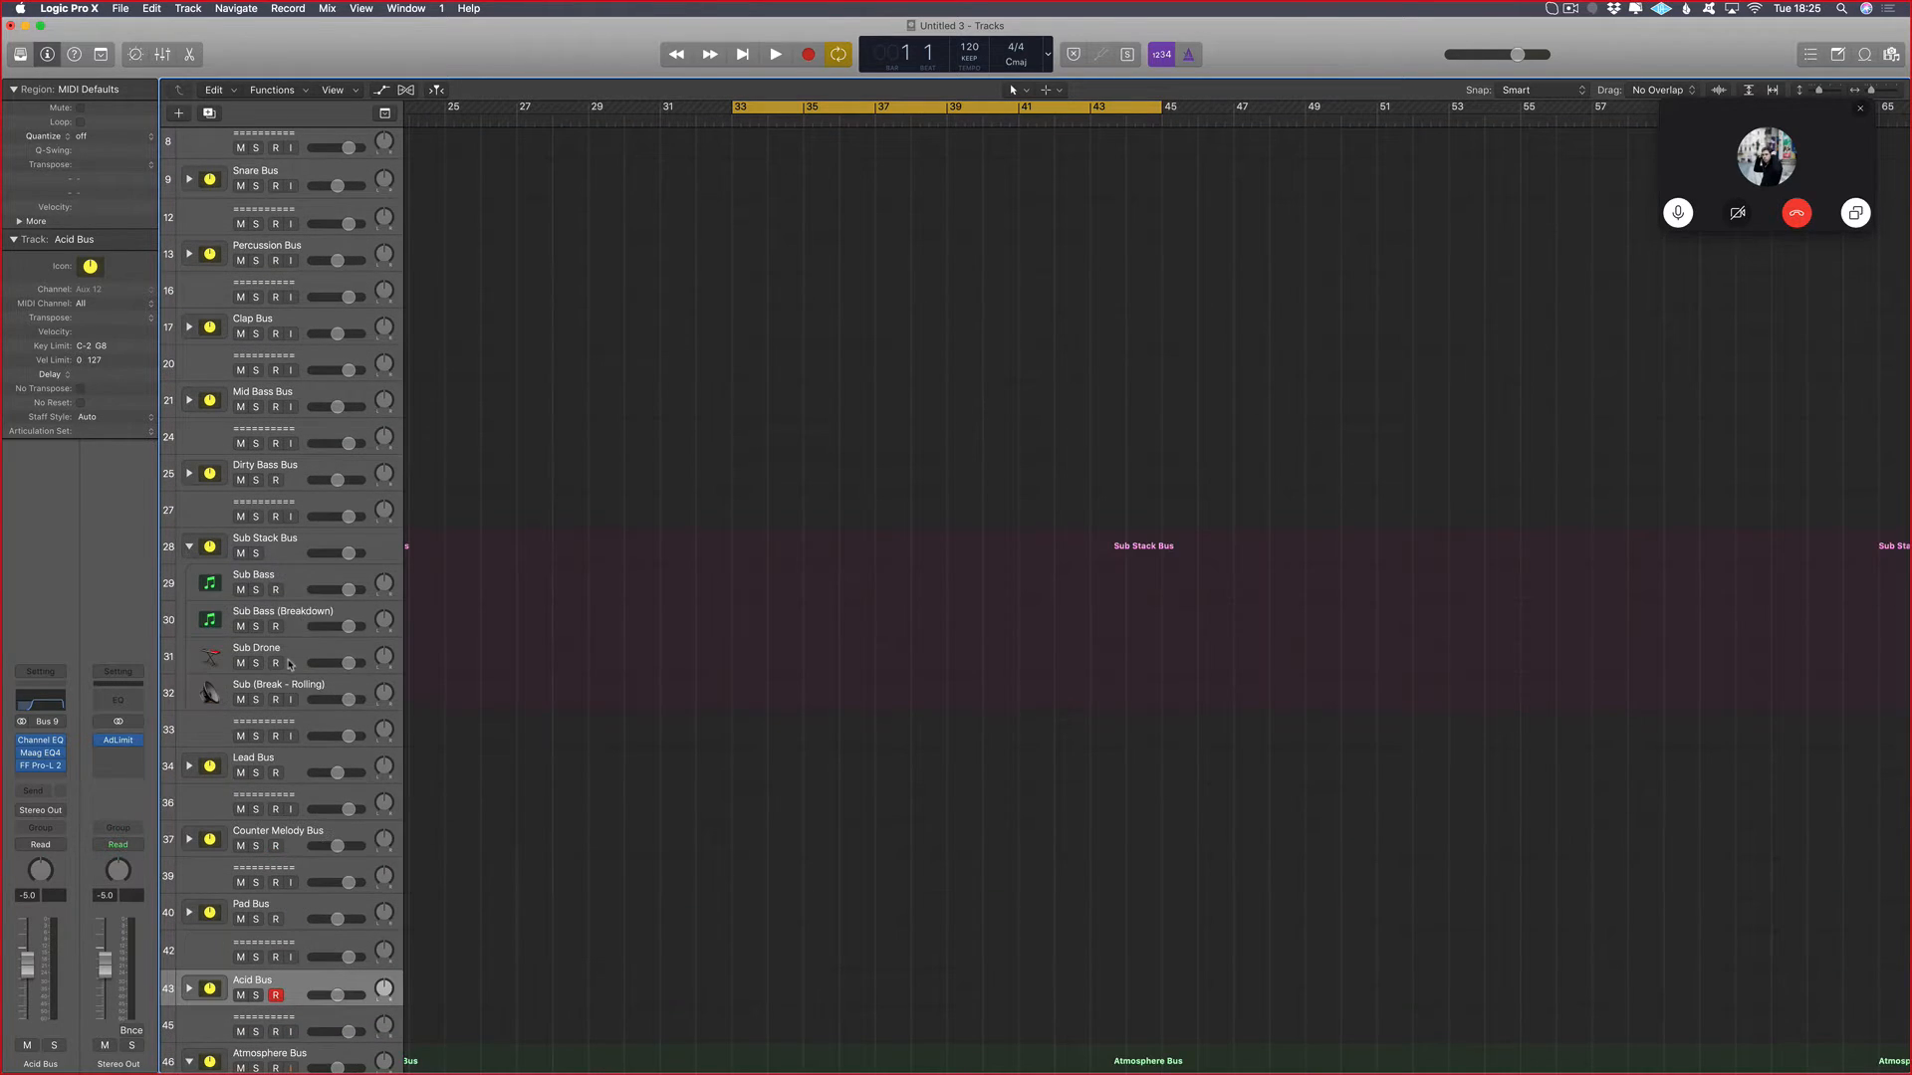
{"action": "left_click", "coordinate": [301, 652]}
Step: Import Dark drone.mid from the Downloads folder onto the Sub Drone track and Dark melody.mid onto the Lead Bus
{"action": "mouse_move", "coordinate": [4, 419]}
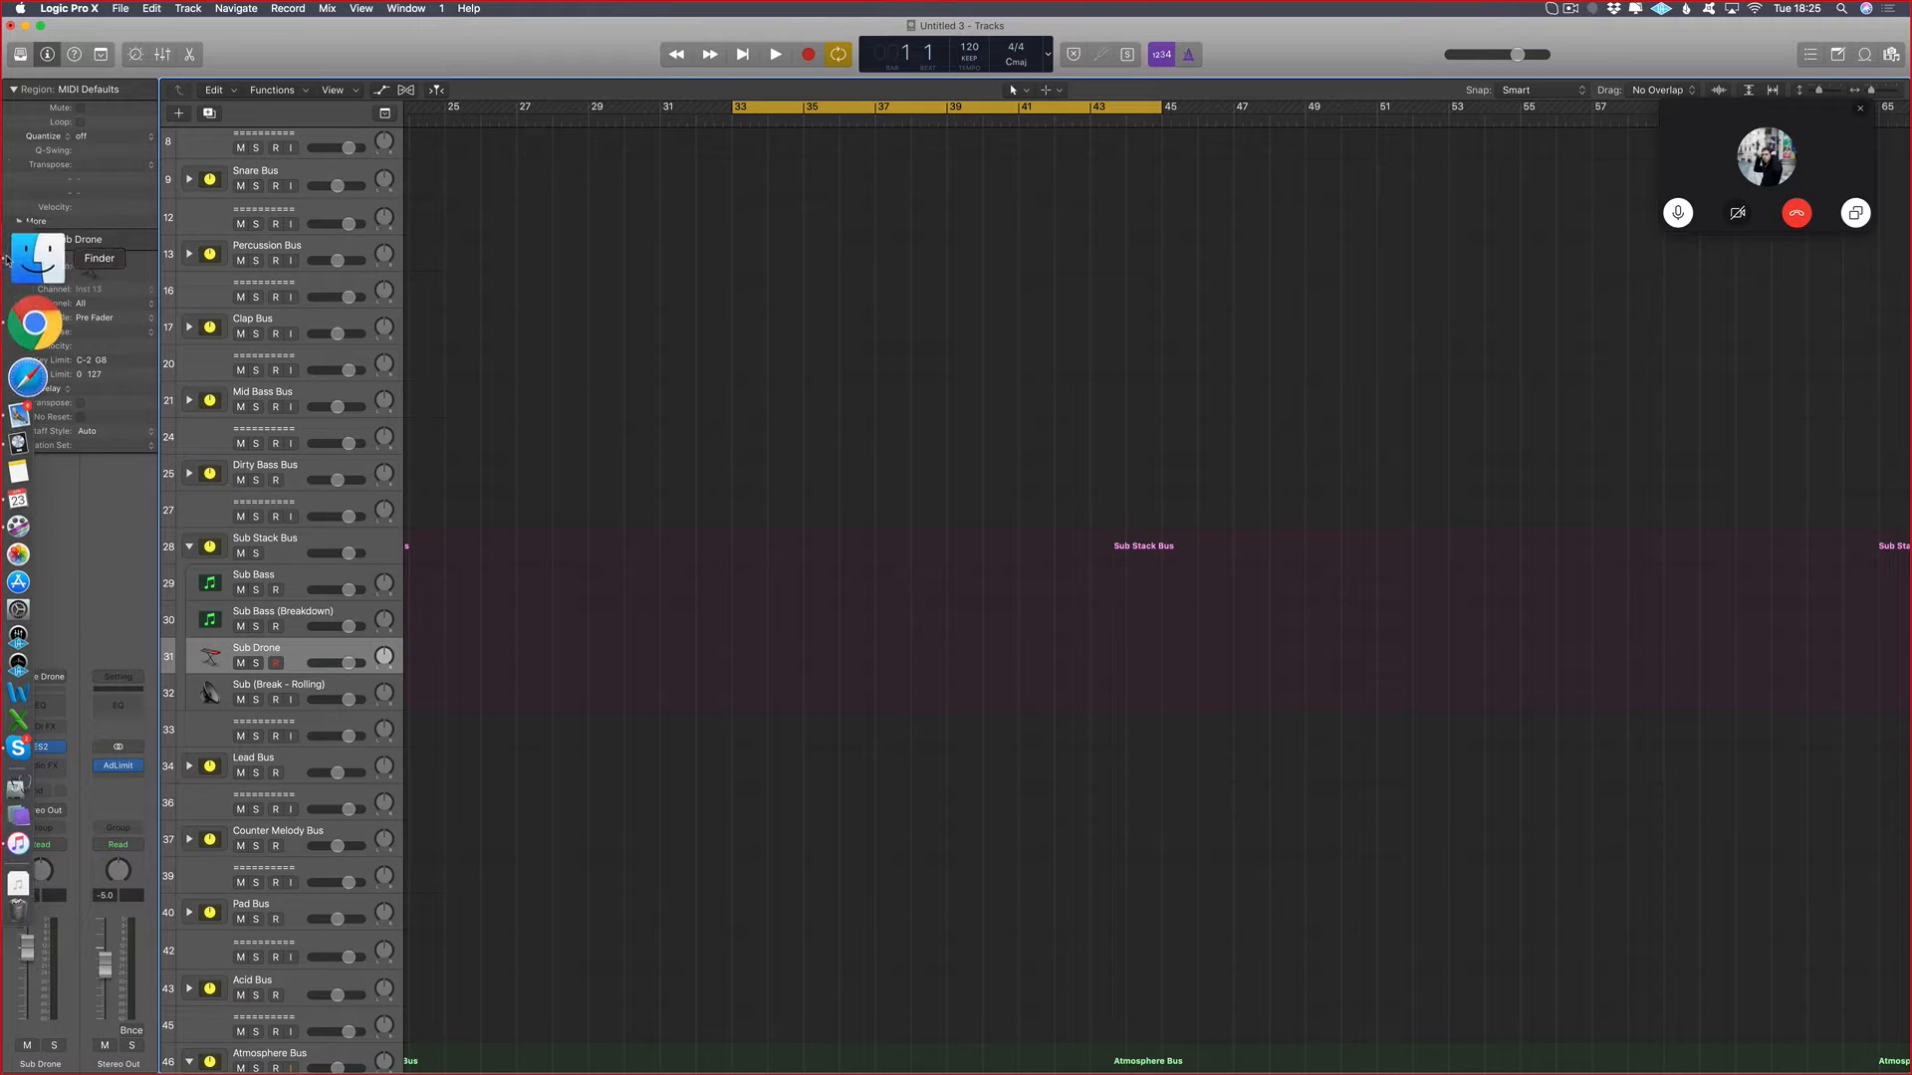
{"action": "left_click", "coordinate": [24, 261]}
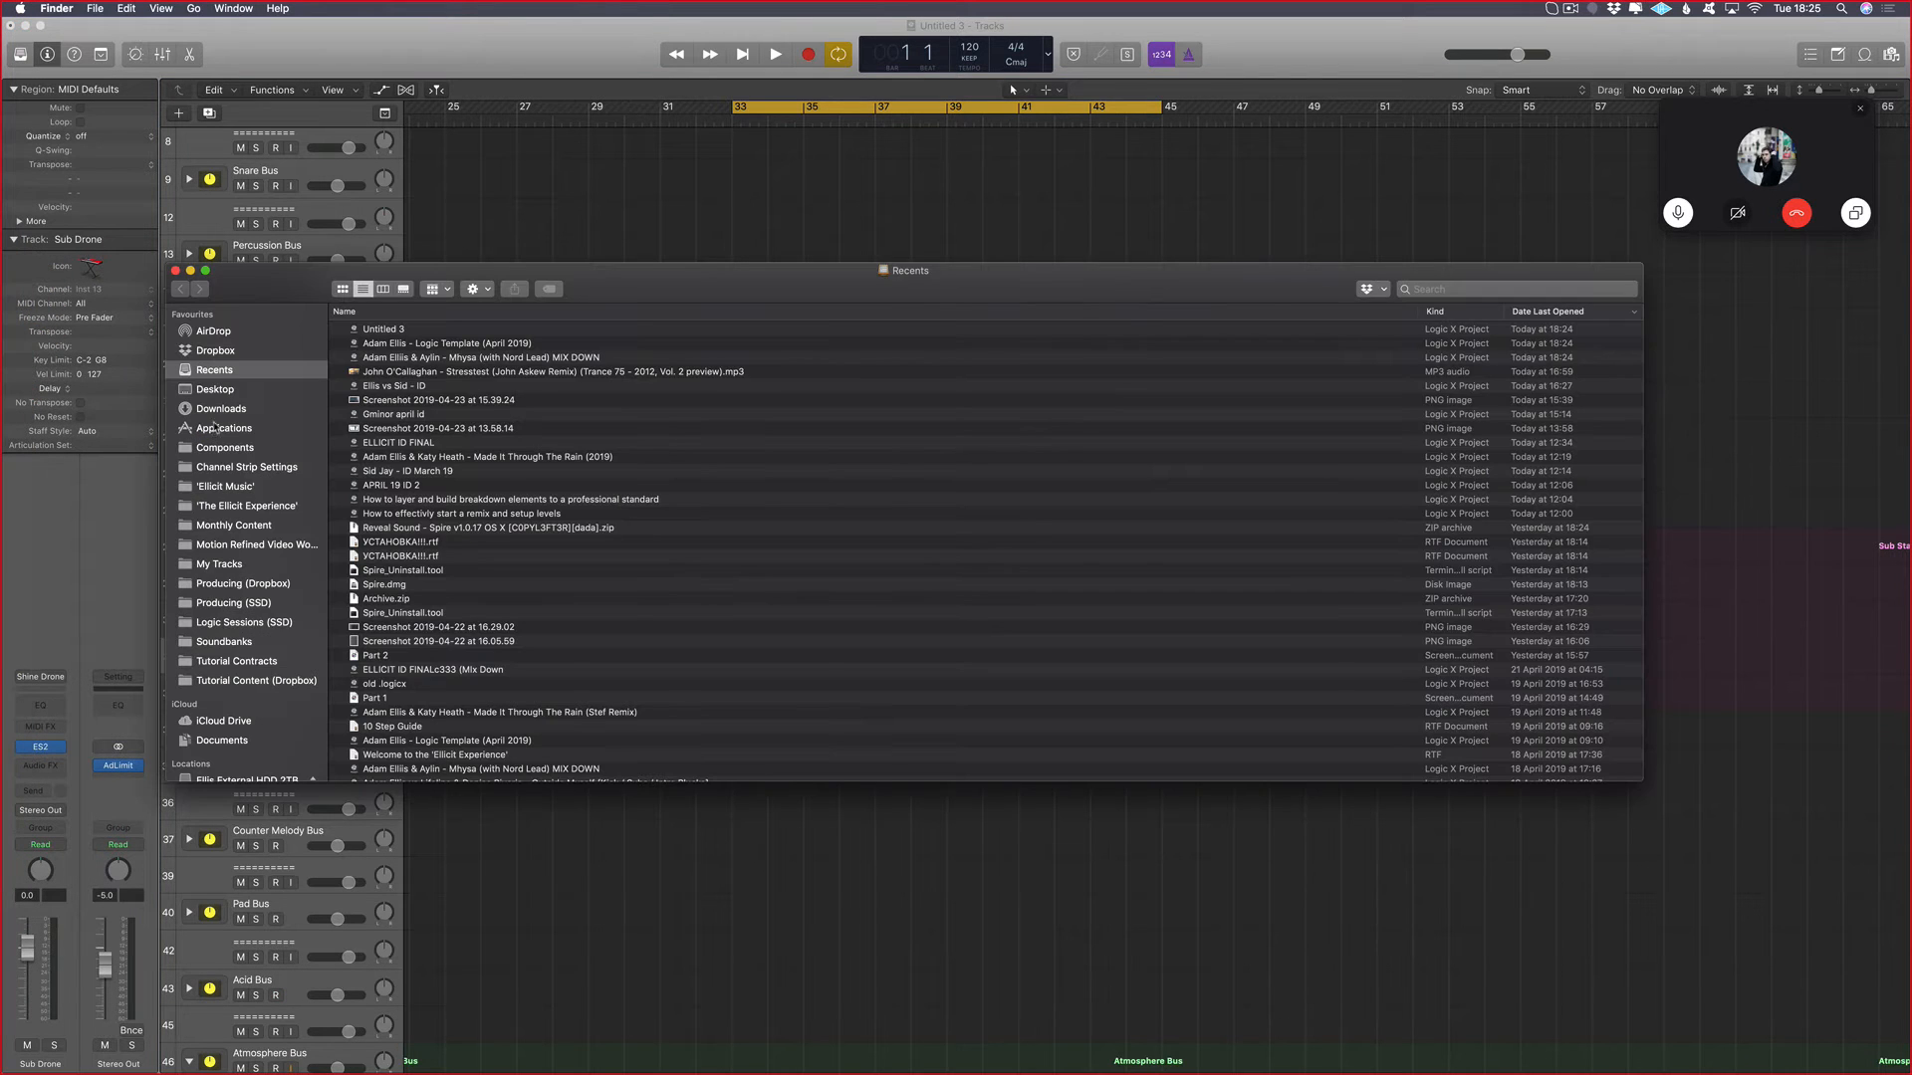
{"action": "left_click", "coordinate": [221, 409]}
{"action": "left_click_drag", "start_coordinate": [269, 284], "coordinate": [778, 426]}
{"action": "left_click_drag", "start_coordinate": [905, 472], "coordinate": [555, 659]}
{"action": "left_click", "coordinate": [929, 488]}
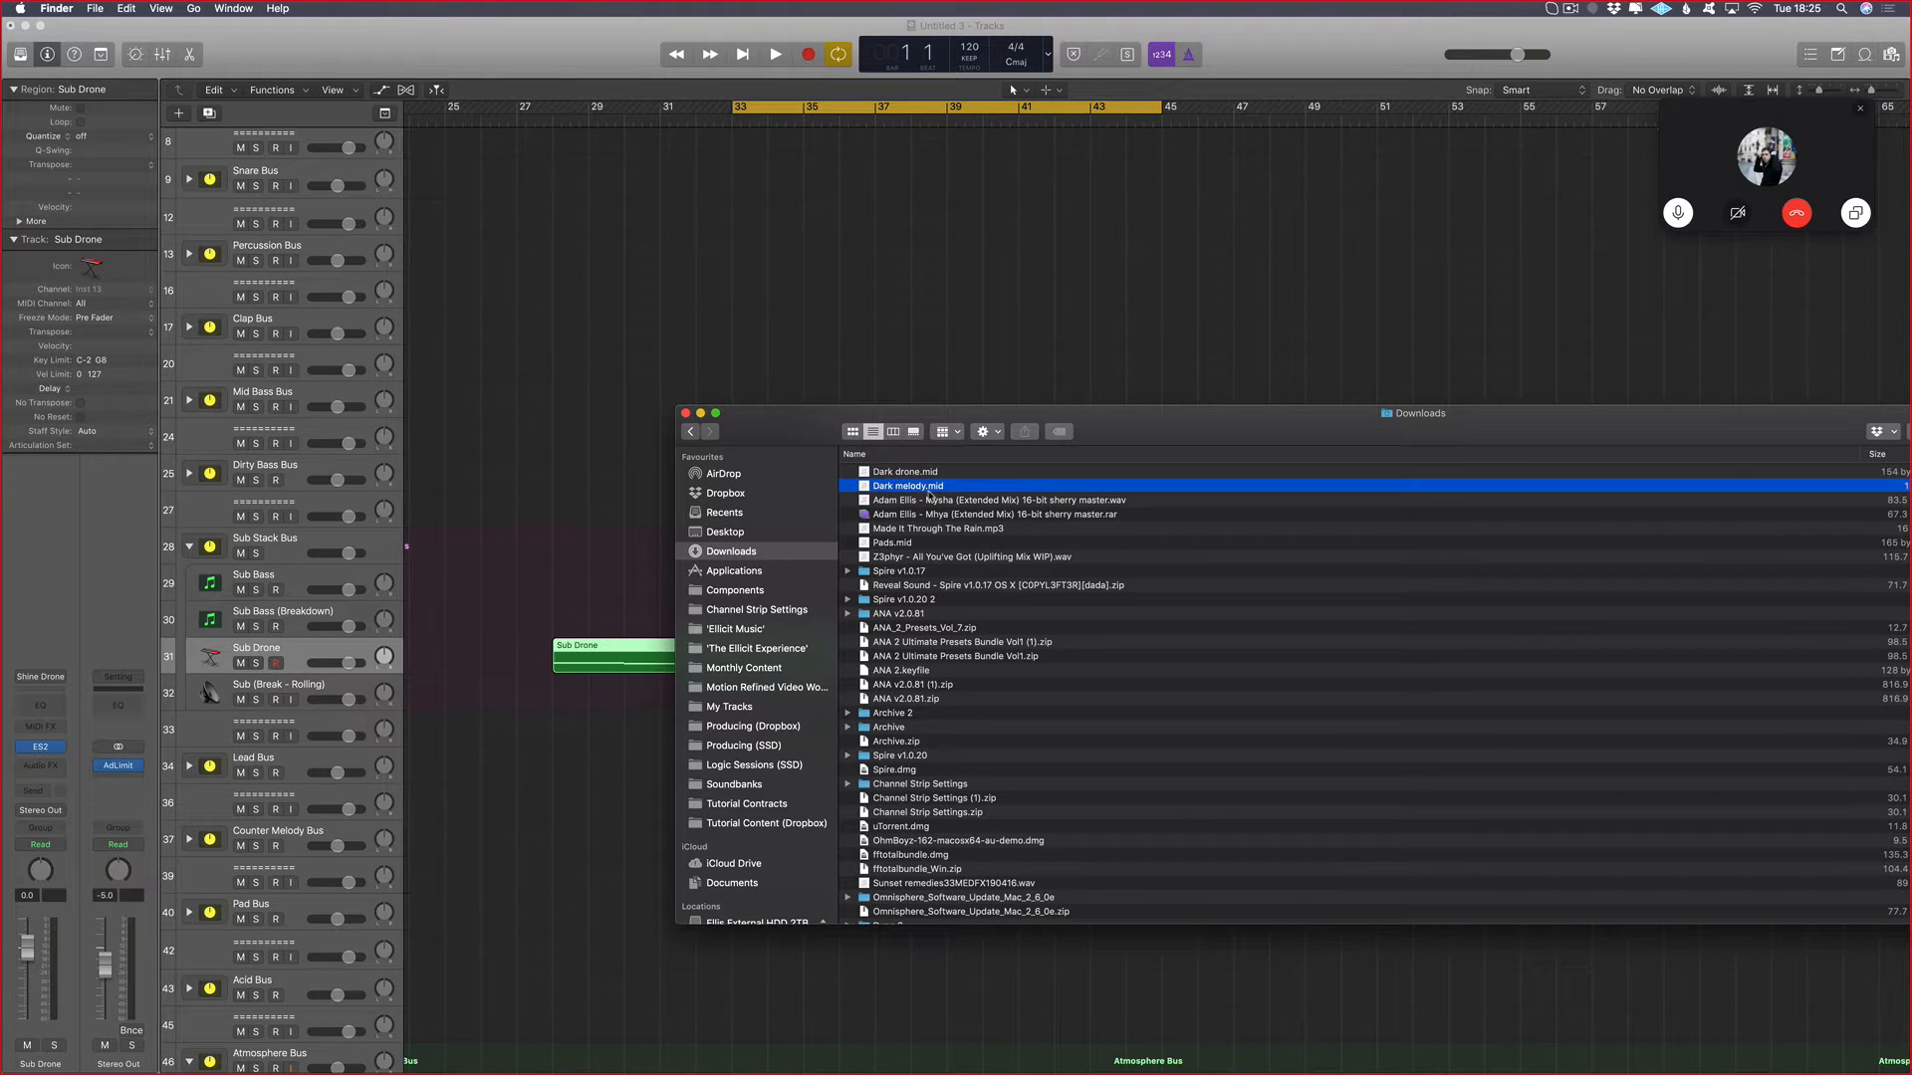
{"action": "left_click_drag", "start_coordinate": [929, 494], "coordinate": [504, 777]}
Step: Align the drone and melody regions to start at bar 33 and shorten the cycle range to end at bar 41
{"action": "left_click_drag", "start_coordinate": [592, 662], "coordinate": [771, 662]}
{"action": "left_click_drag", "start_coordinate": [644, 757], "coordinate": [814, 804]}
{"action": "left_click", "coordinate": [189, 766]}
{"action": "left_click", "coordinate": [734, 803]}
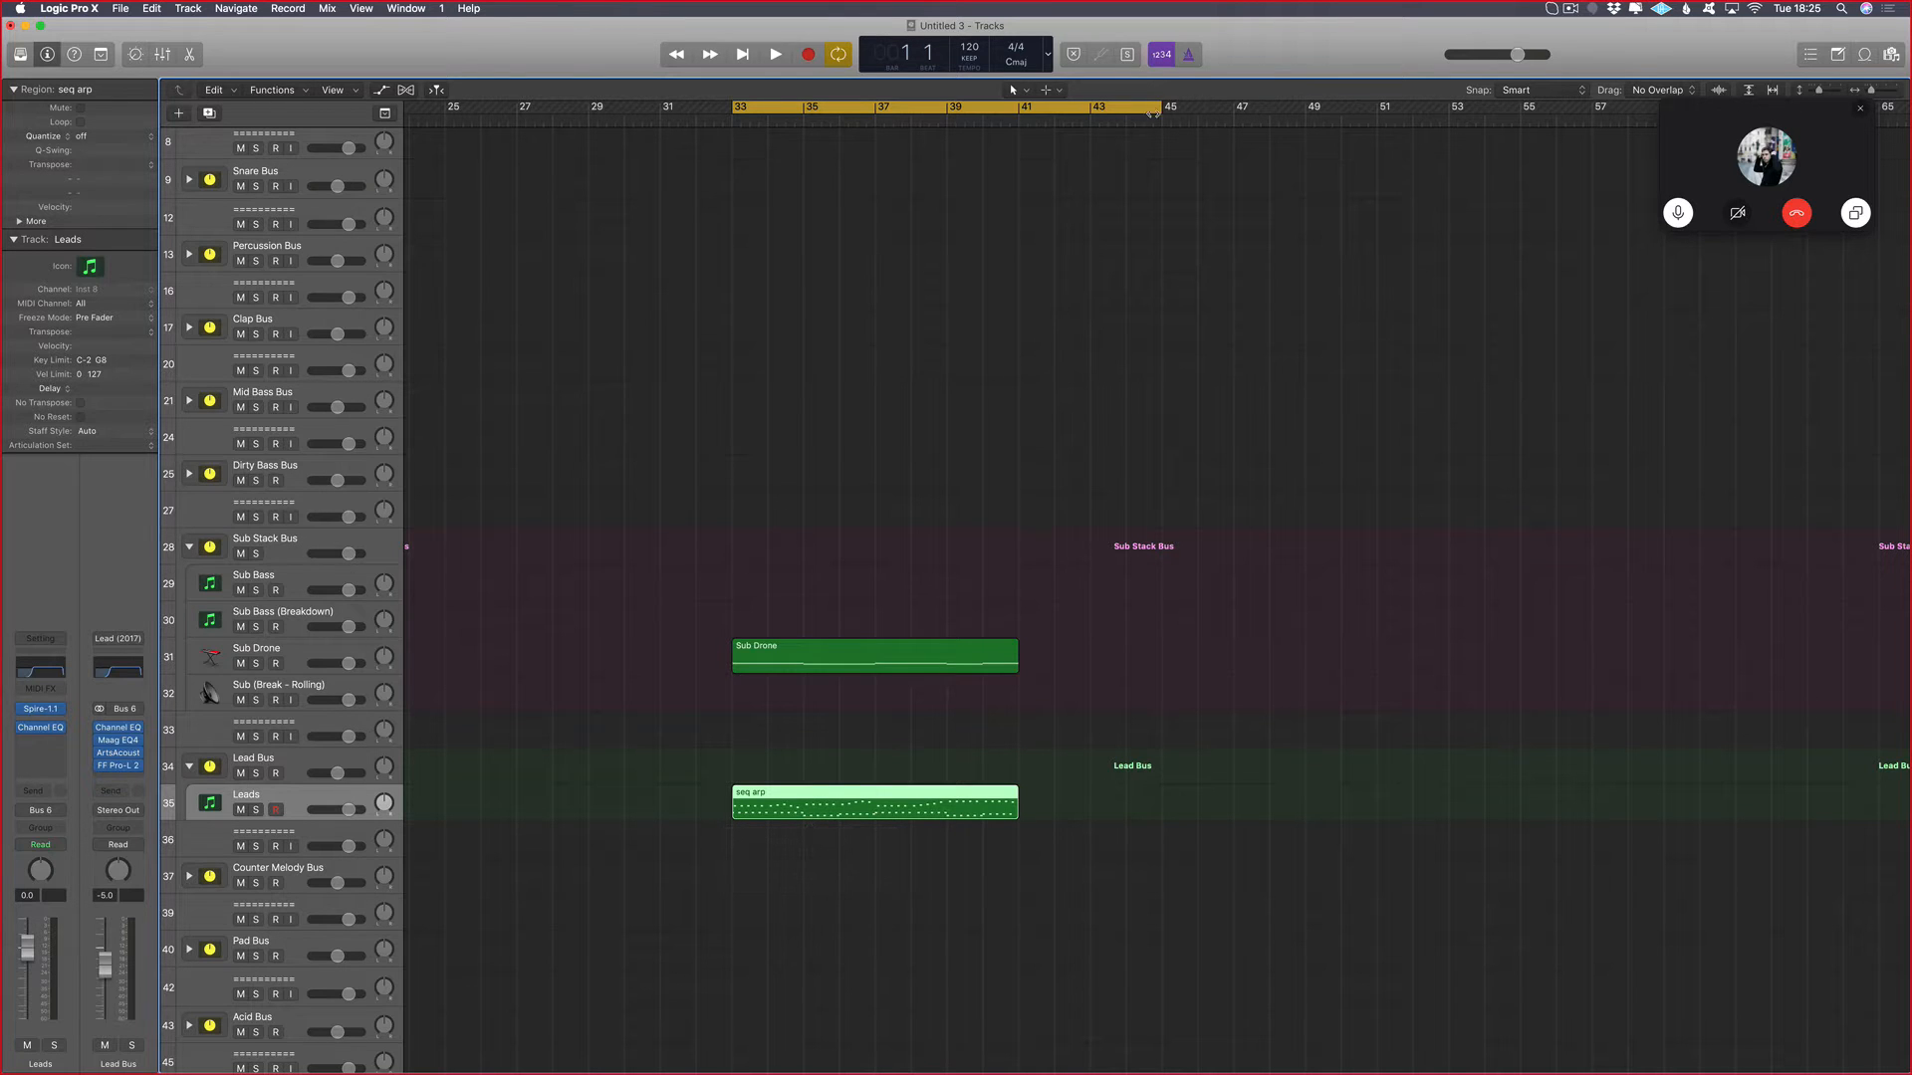
{"action": "left_click_drag", "start_coordinate": [1167, 112], "coordinate": [1018, 111]}
Step: Duplicate the Leads track and move the seq arp region down onto the new track
{"action": "key", "text": "super+d"}
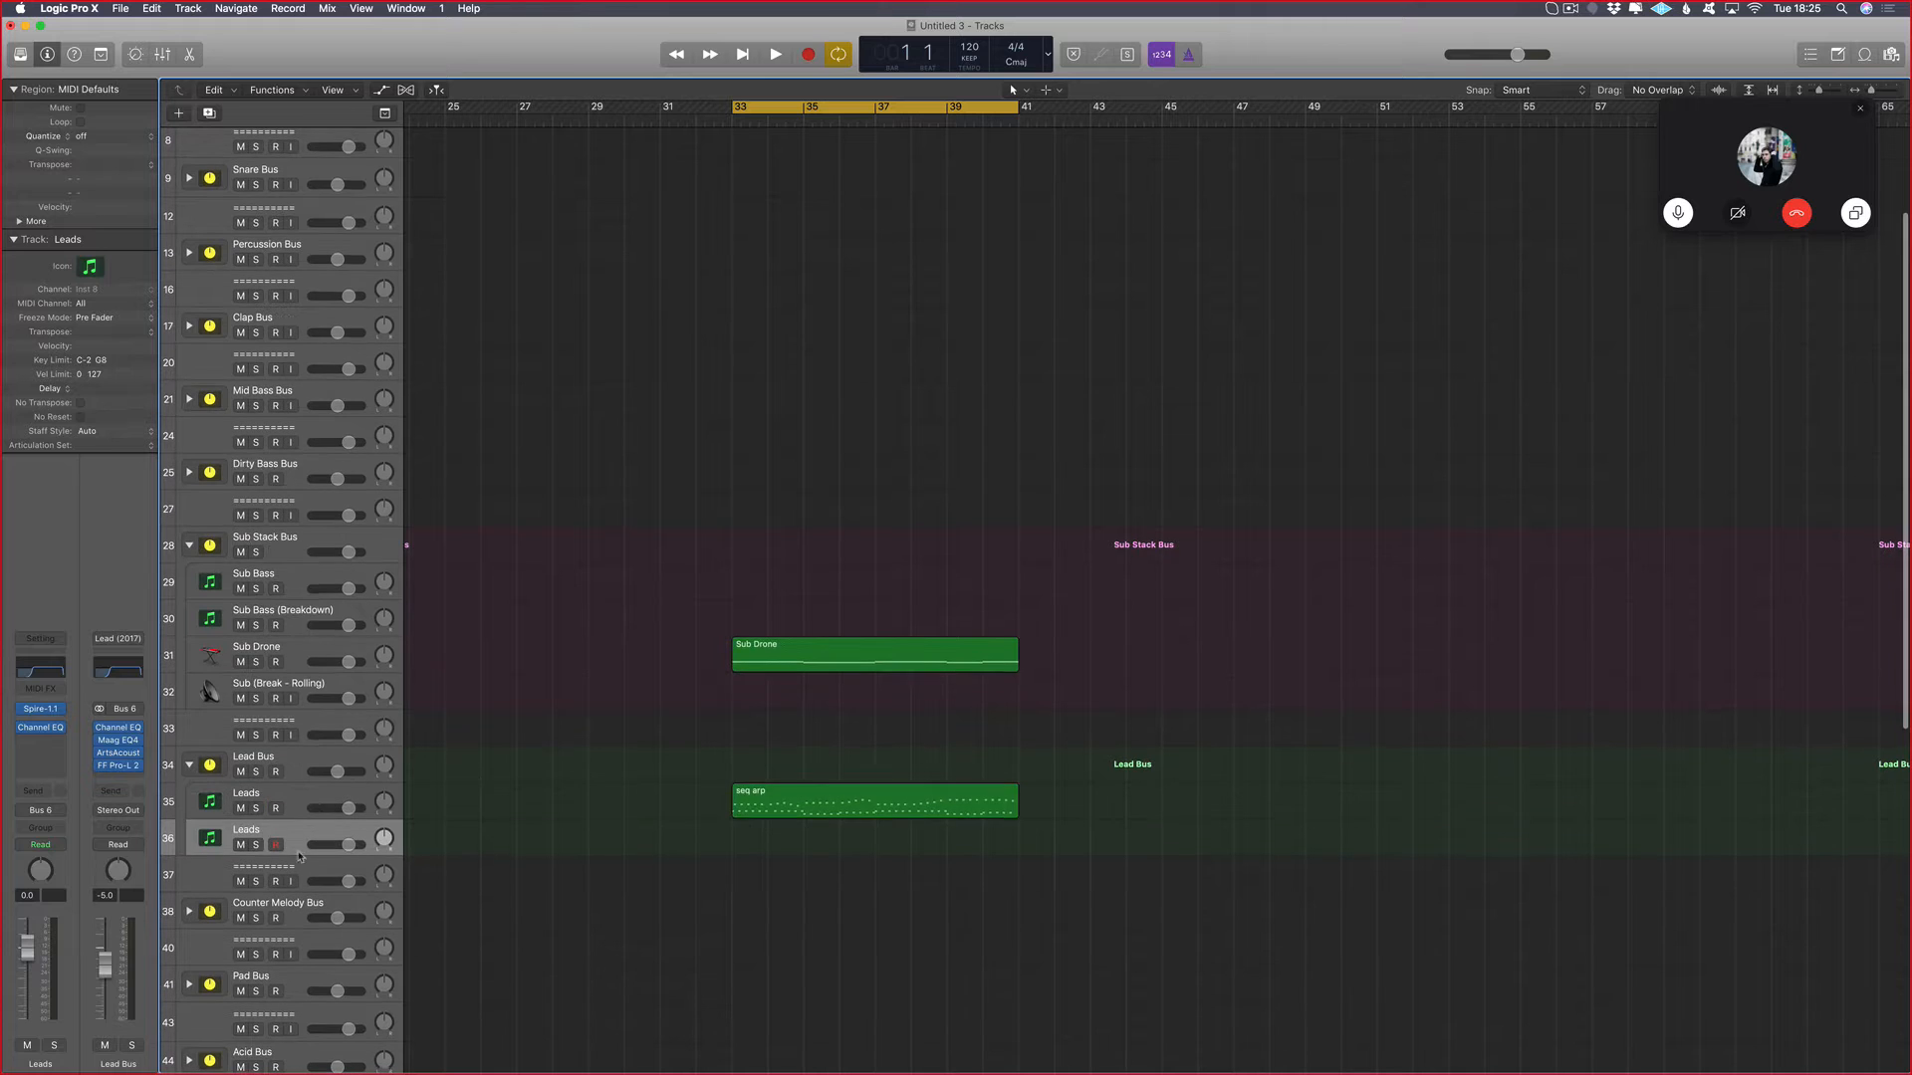
{"action": "left_click_drag", "start_coordinate": [758, 816], "coordinate": [759, 853]}
{"action": "scroll", "coordinate": [615, 597], "scroll_direction": "right", "scroll_amount": 3}
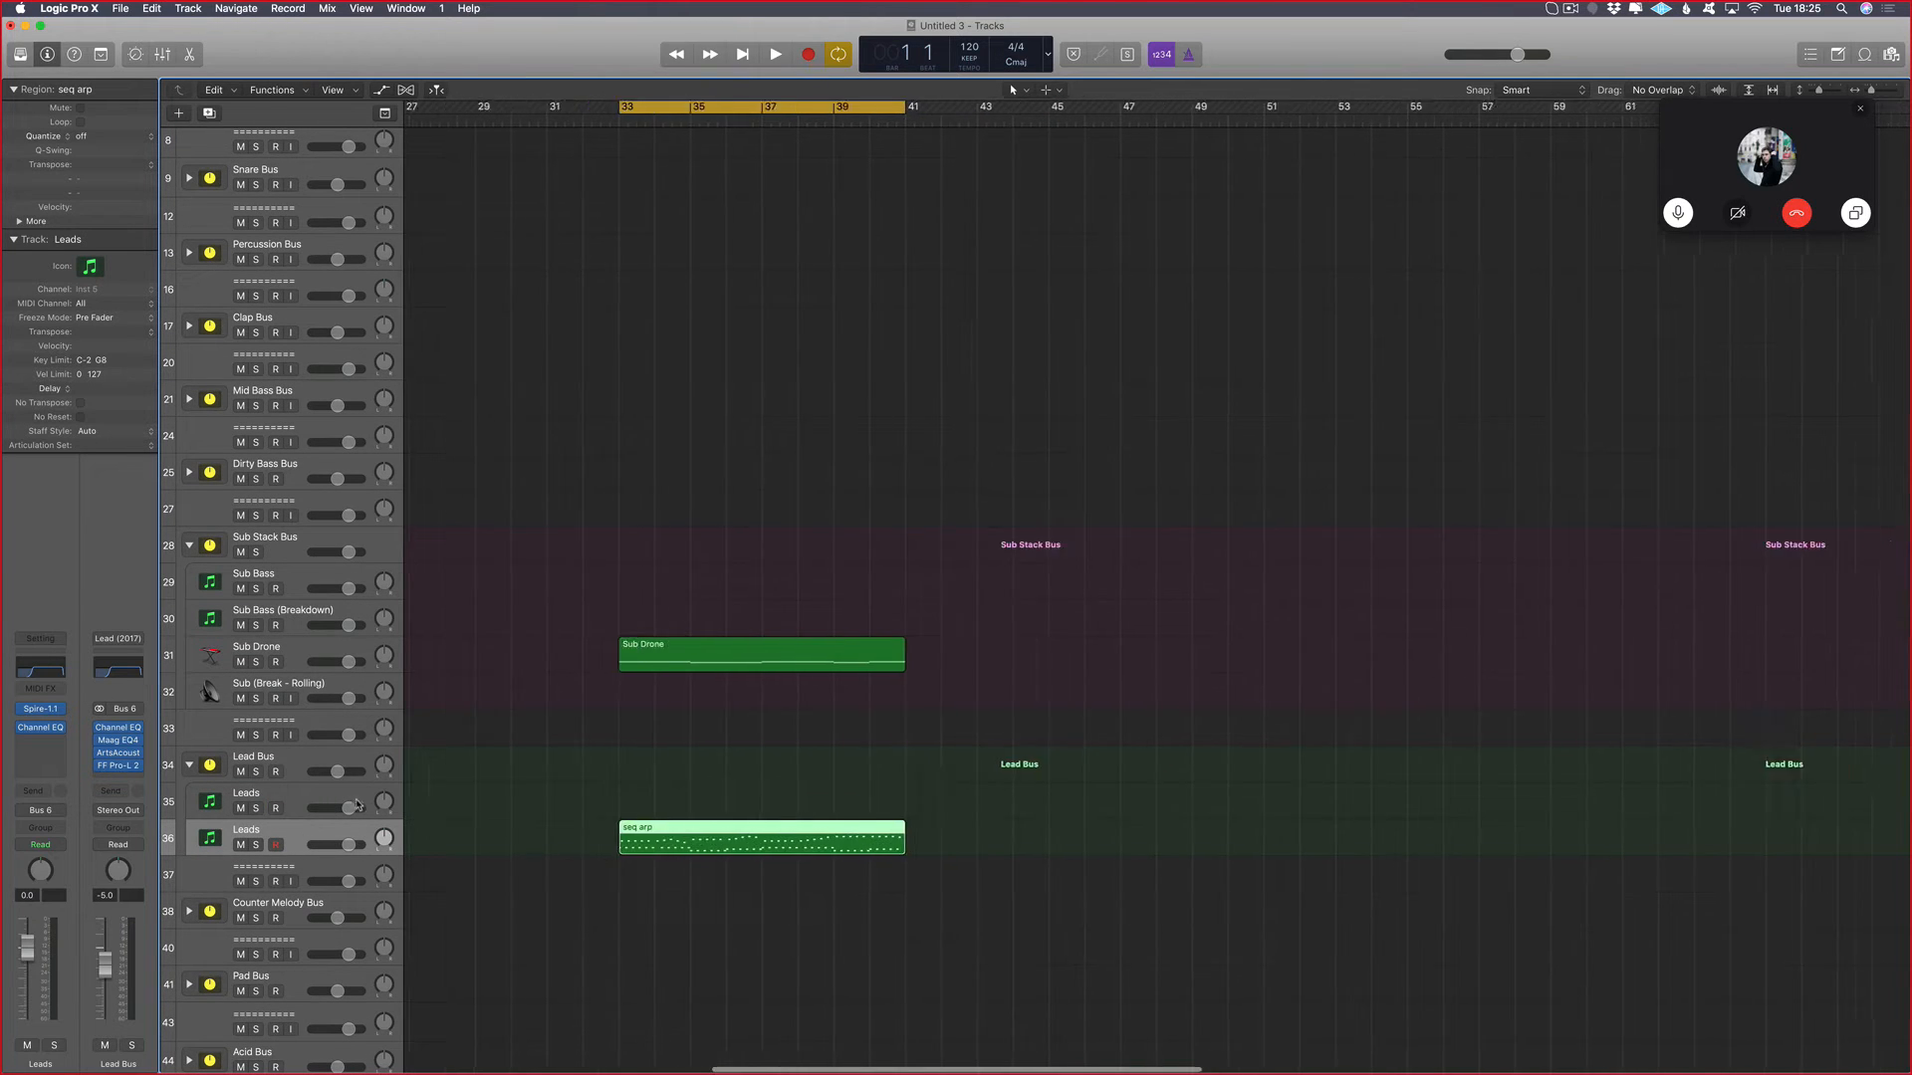
{"action": "left_click", "coordinate": [617, 654], "text": "shift"}
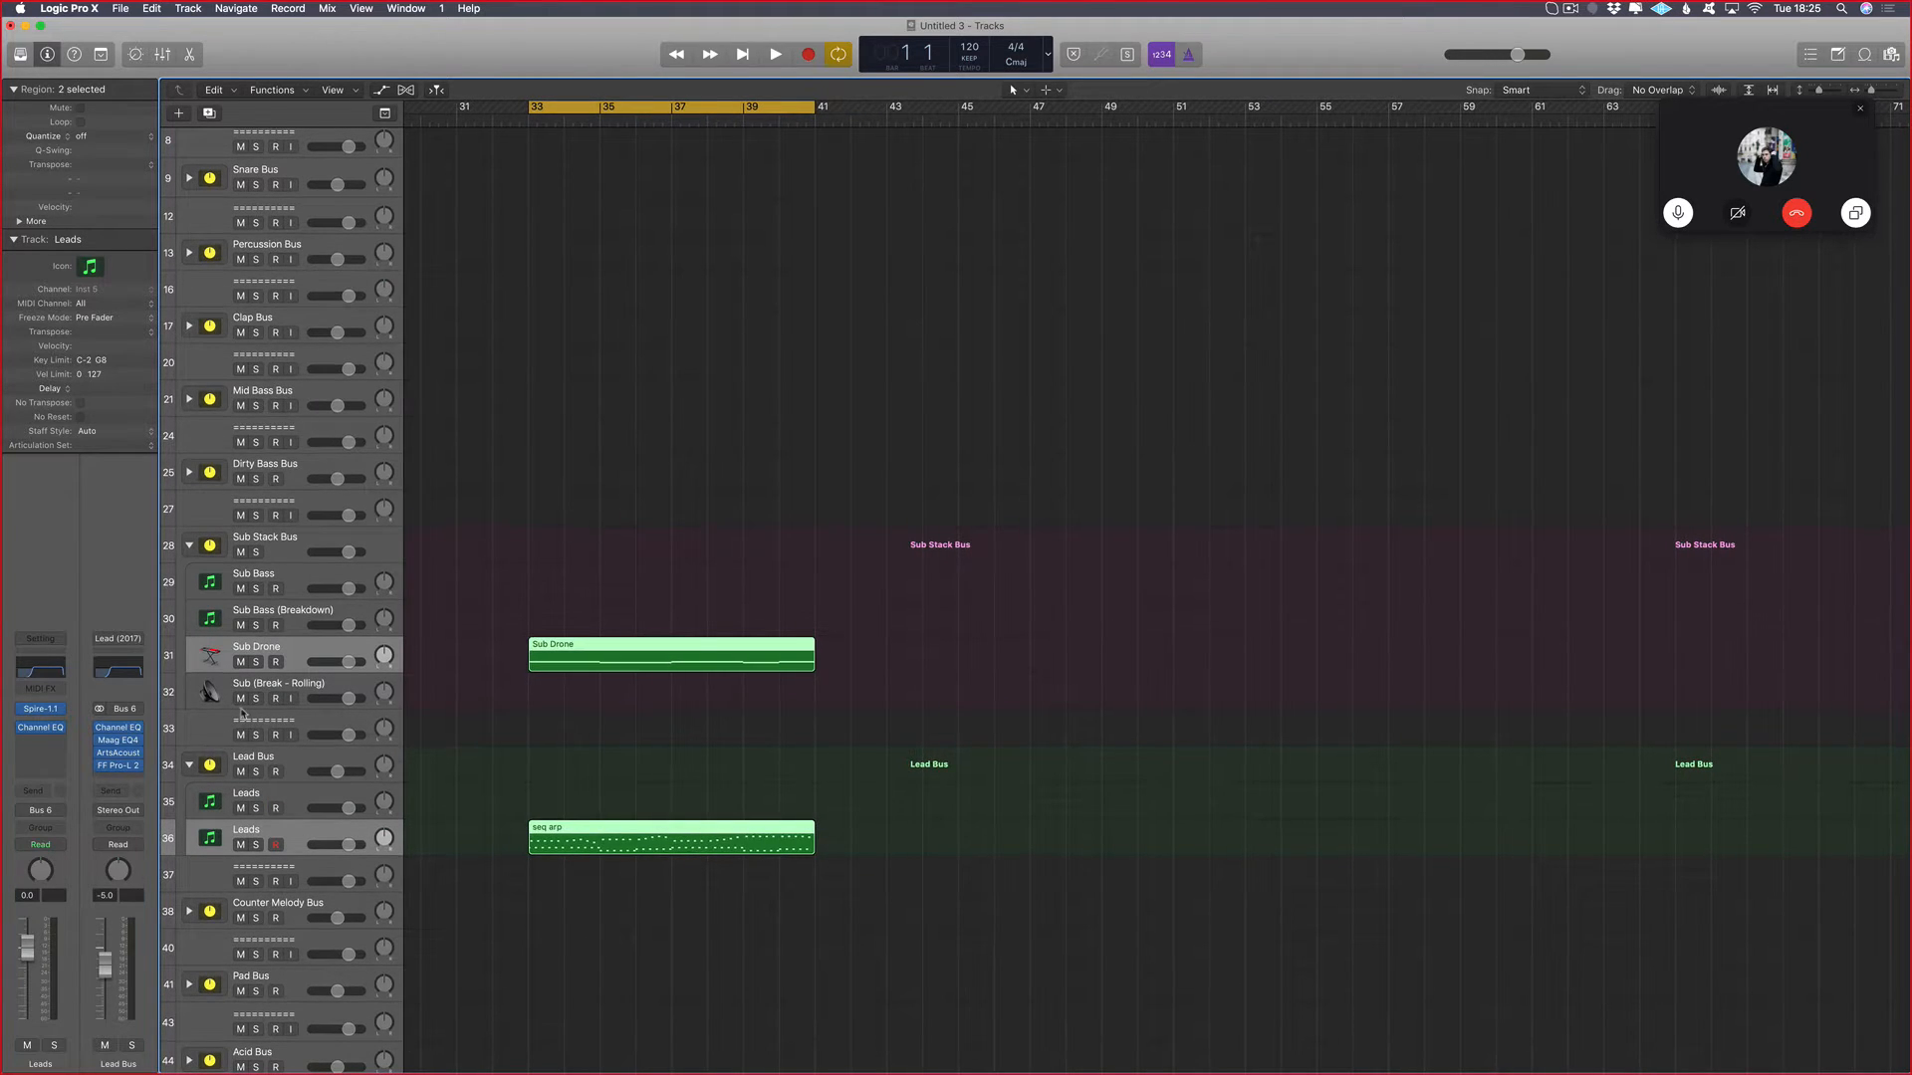
{"action": "left_click_drag", "start_coordinate": [910, 569], "coordinate": [524, 697]}
{"action": "left_click_drag", "start_coordinate": [499, 577], "coordinate": [882, 708]}
{"action": "left_click", "coordinate": [891, 640]}
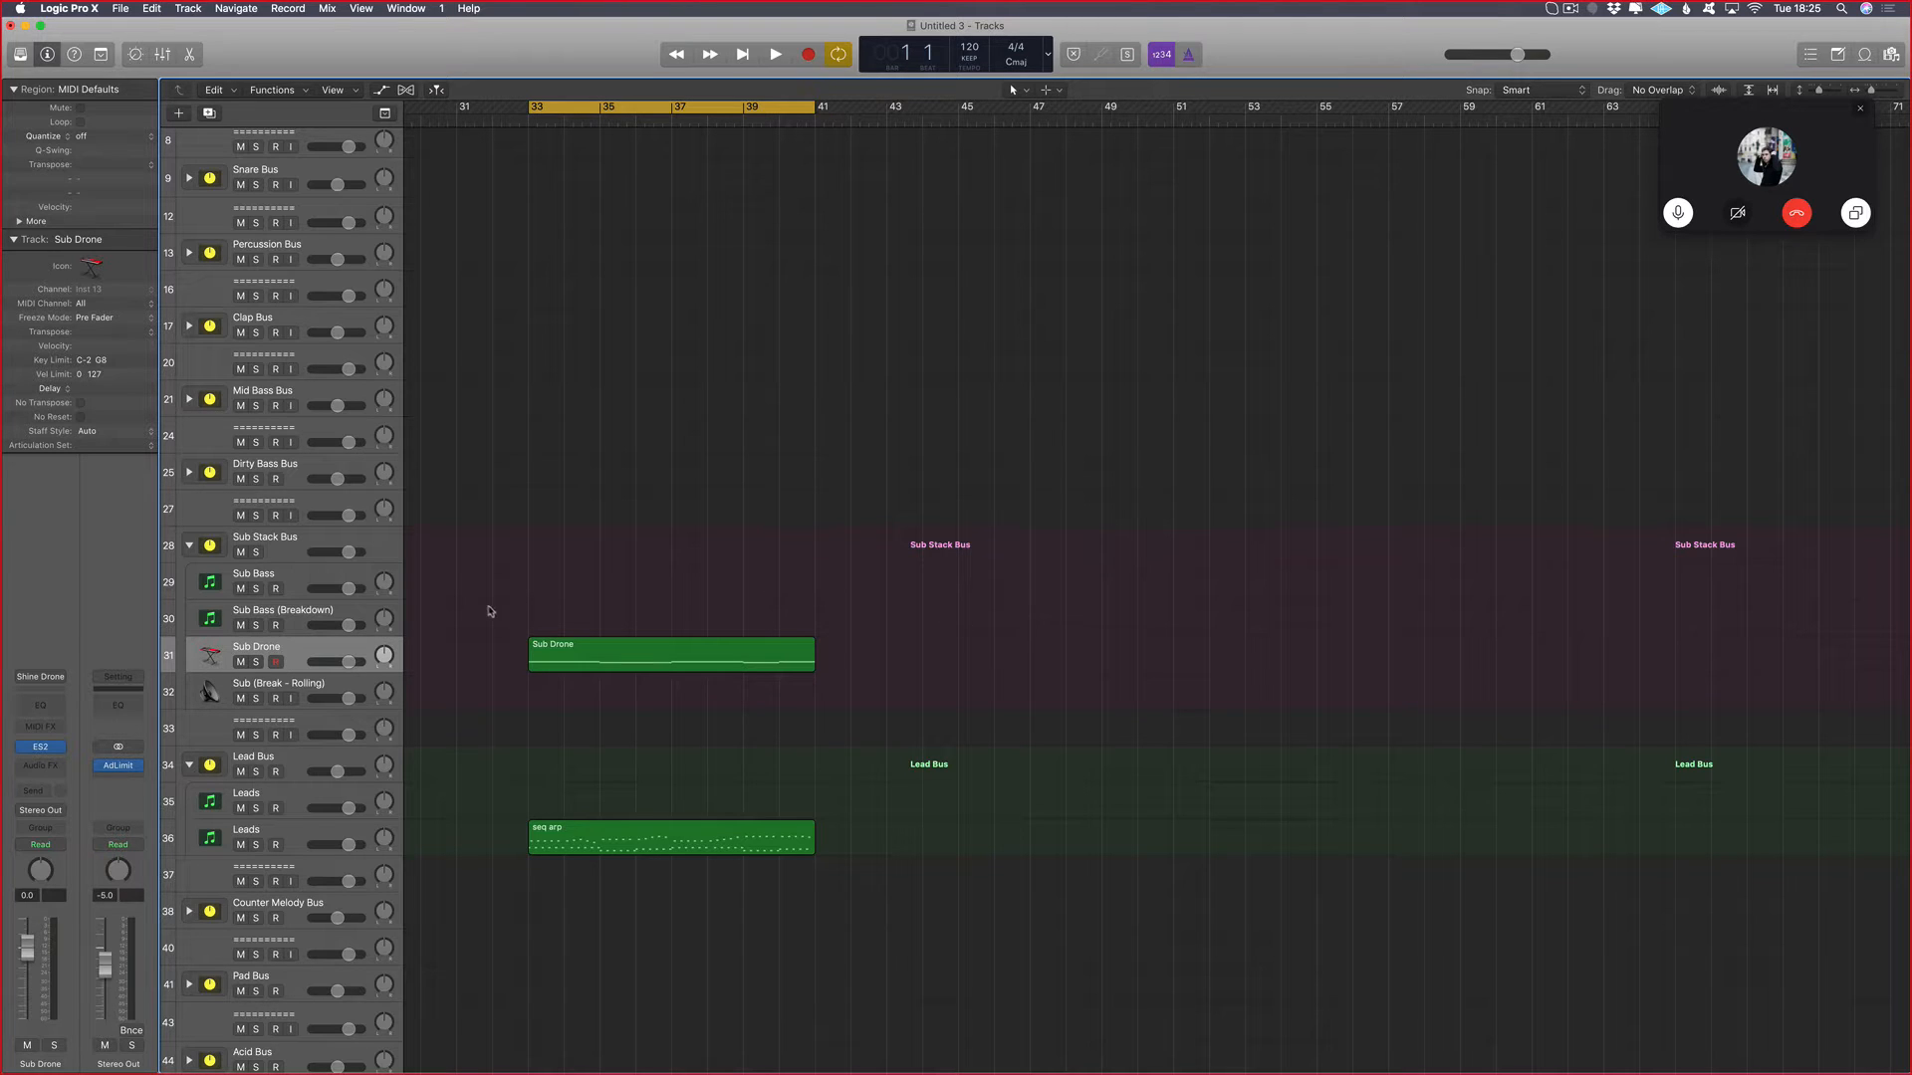
{"action": "left_click_drag", "start_coordinate": [469, 590], "coordinate": [853, 904]}
{"action": "left_click_drag", "start_coordinate": [970, 587], "coordinate": [487, 968]}
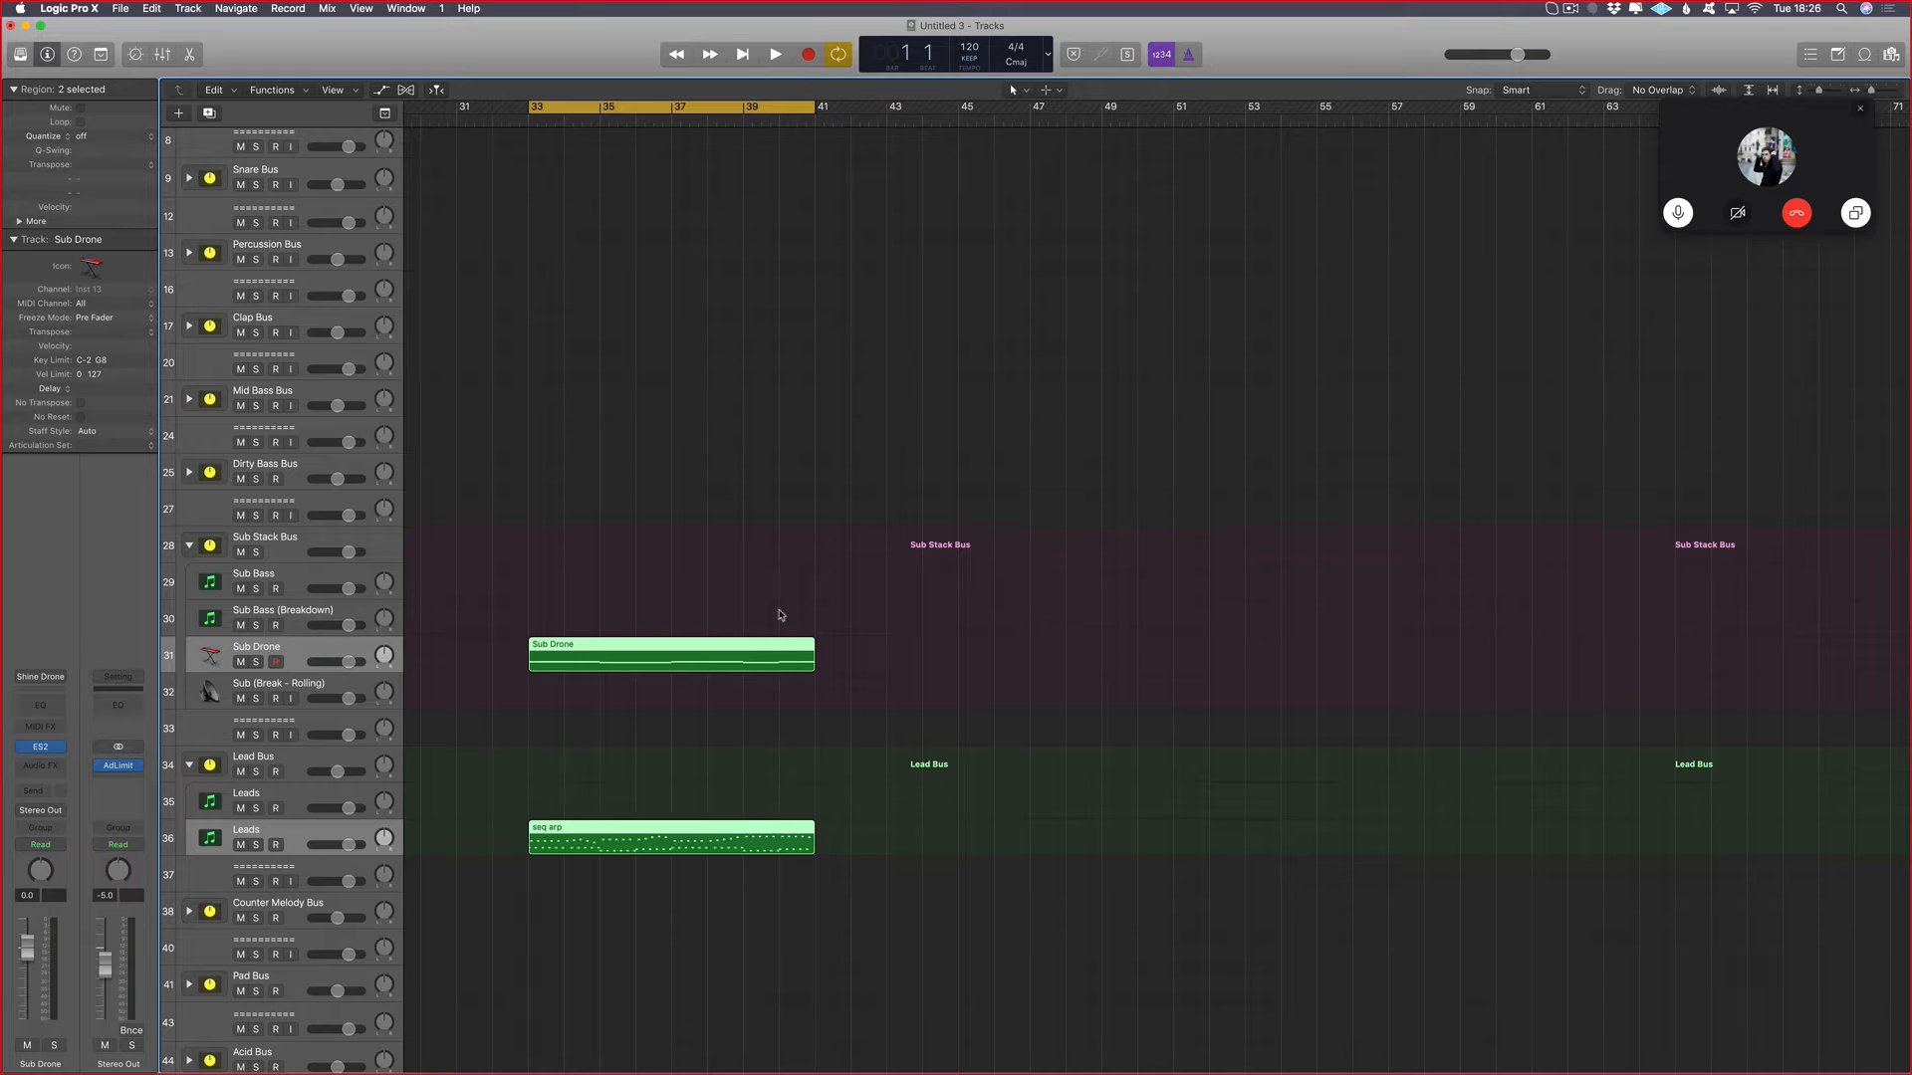
{"action": "left_click_drag", "start_coordinate": [1032, 601], "coordinate": [493, 715]}
{"action": "scroll", "coordinate": [492, 557], "scroll_direction": "left", "scroll_amount": 1}
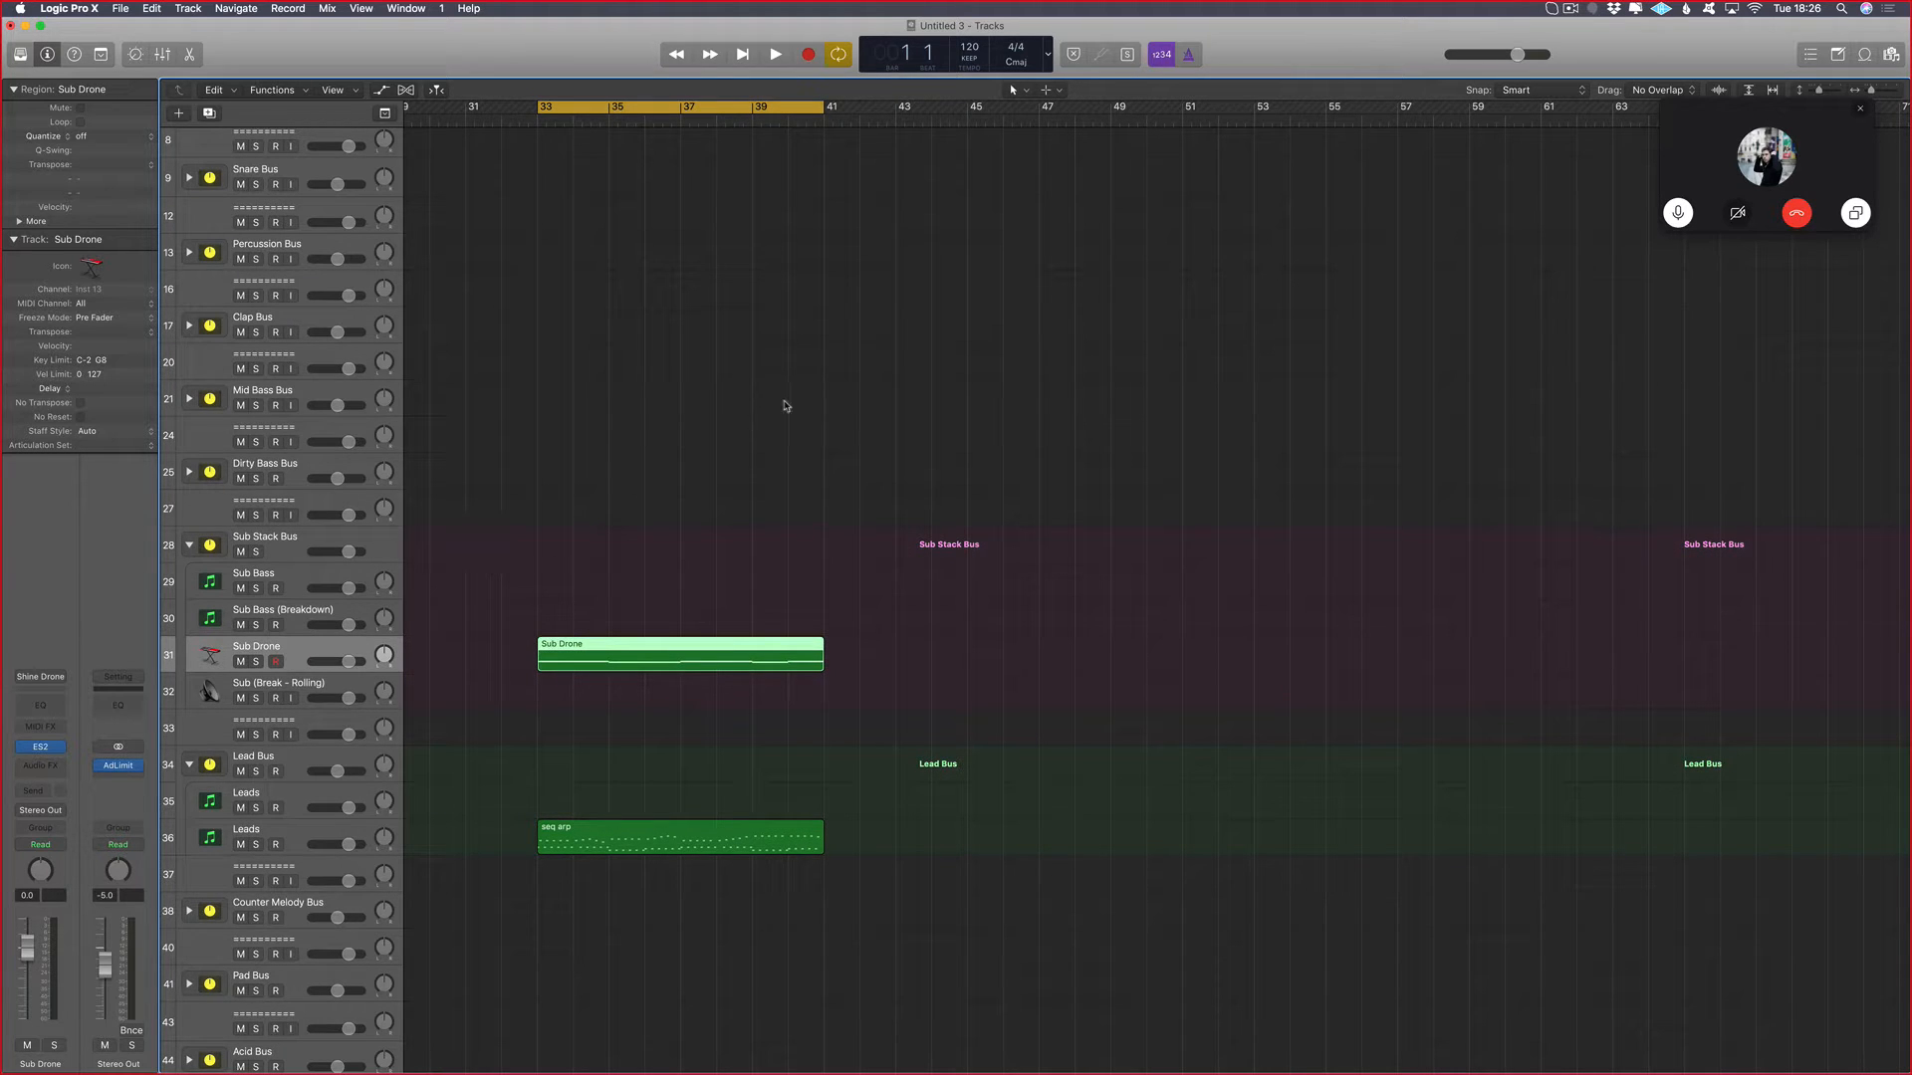
{"action": "scroll", "coordinate": [456, 482], "scroll_direction": "right", "scroll_amount": 3}
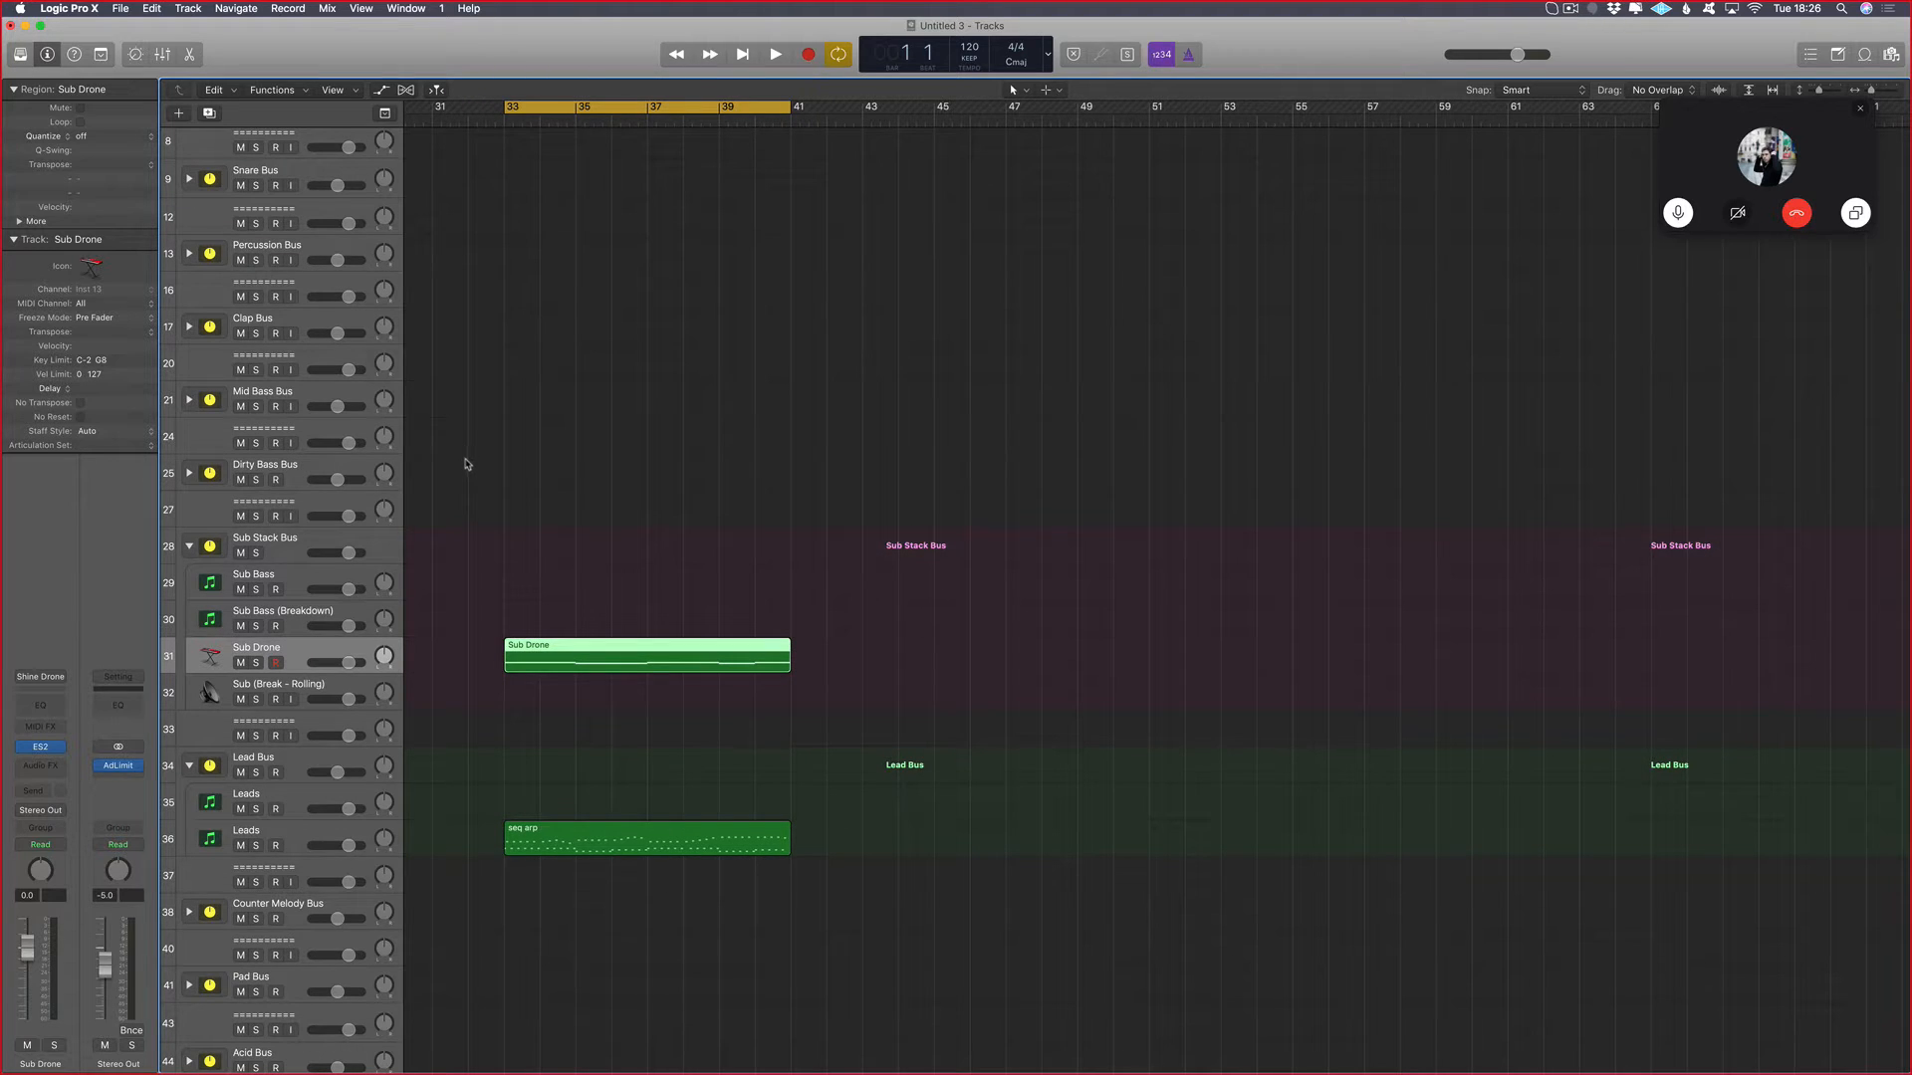
{"action": "left_click_drag", "start_coordinate": [1114, 458], "coordinate": [495, 1031]}
{"action": "left_click", "coordinate": [733, 764]}
{"action": "left_click_drag", "start_coordinate": [846, 869], "coordinate": [428, 754]}
{"action": "left_click", "coordinate": [531, 666]}
{"action": "left_click_drag", "start_coordinate": [892, 618], "coordinate": [505, 652]}
{"action": "scroll", "coordinate": [500, 588], "scroll_direction": "up", "scroll_amount": 1}
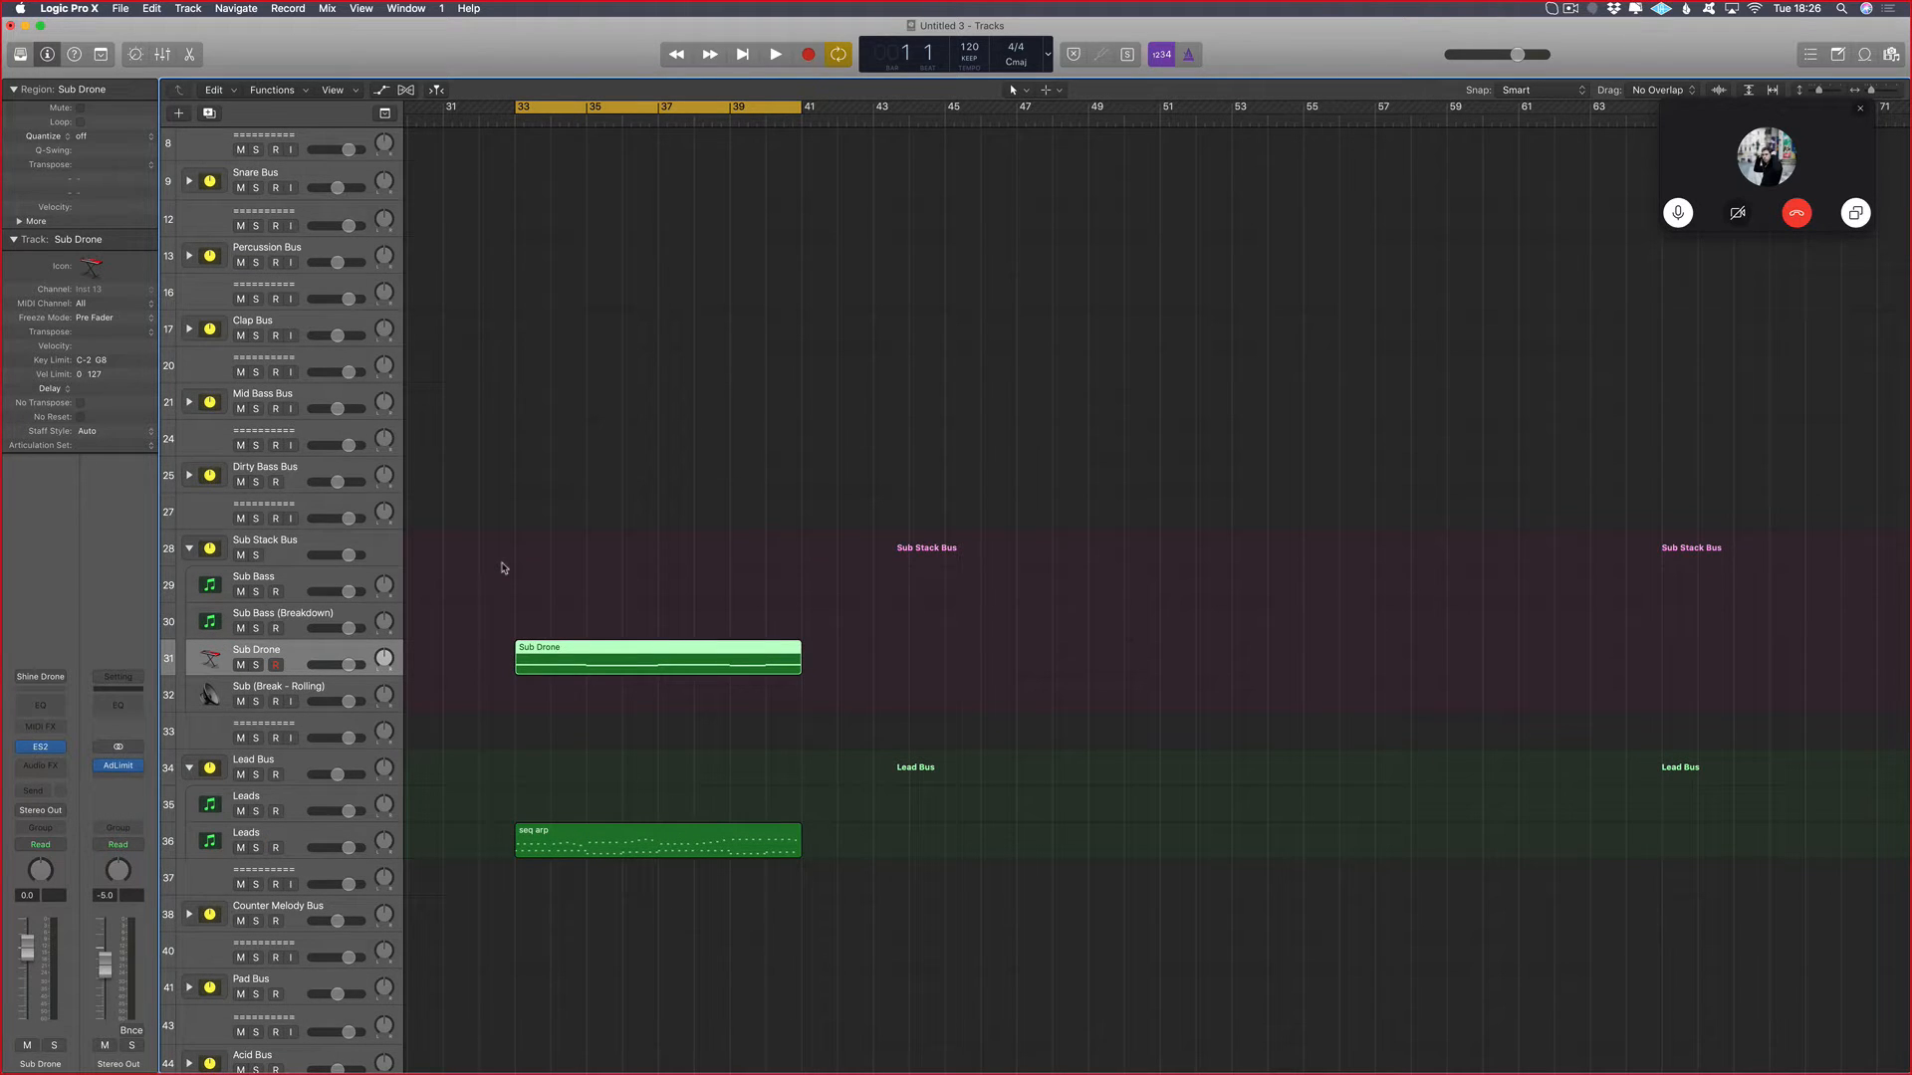
{"action": "scroll", "coordinate": [503, 568], "scroll_direction": "left", "scroll_amount": 2}
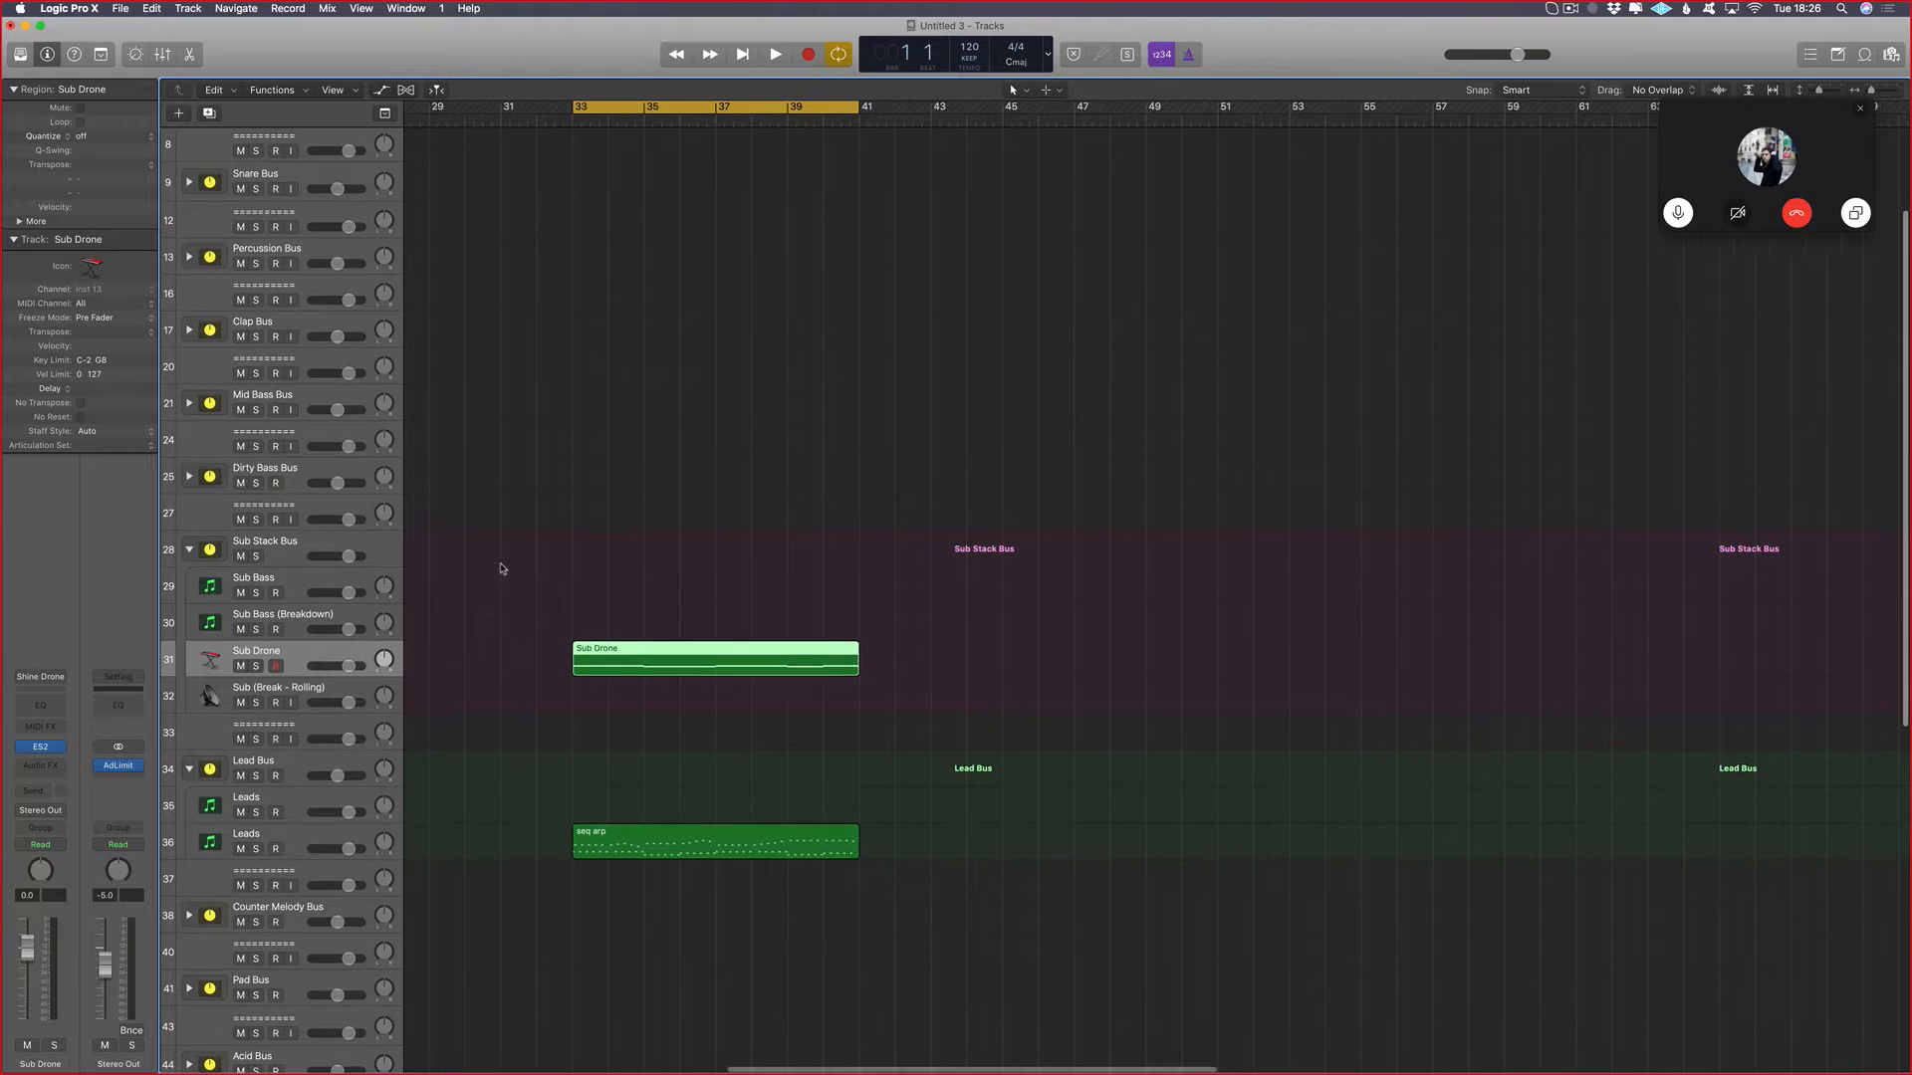
{"action": "left_click_drag", "start_coordinate": [498, 565], "coordinate": [1088, 1002]}
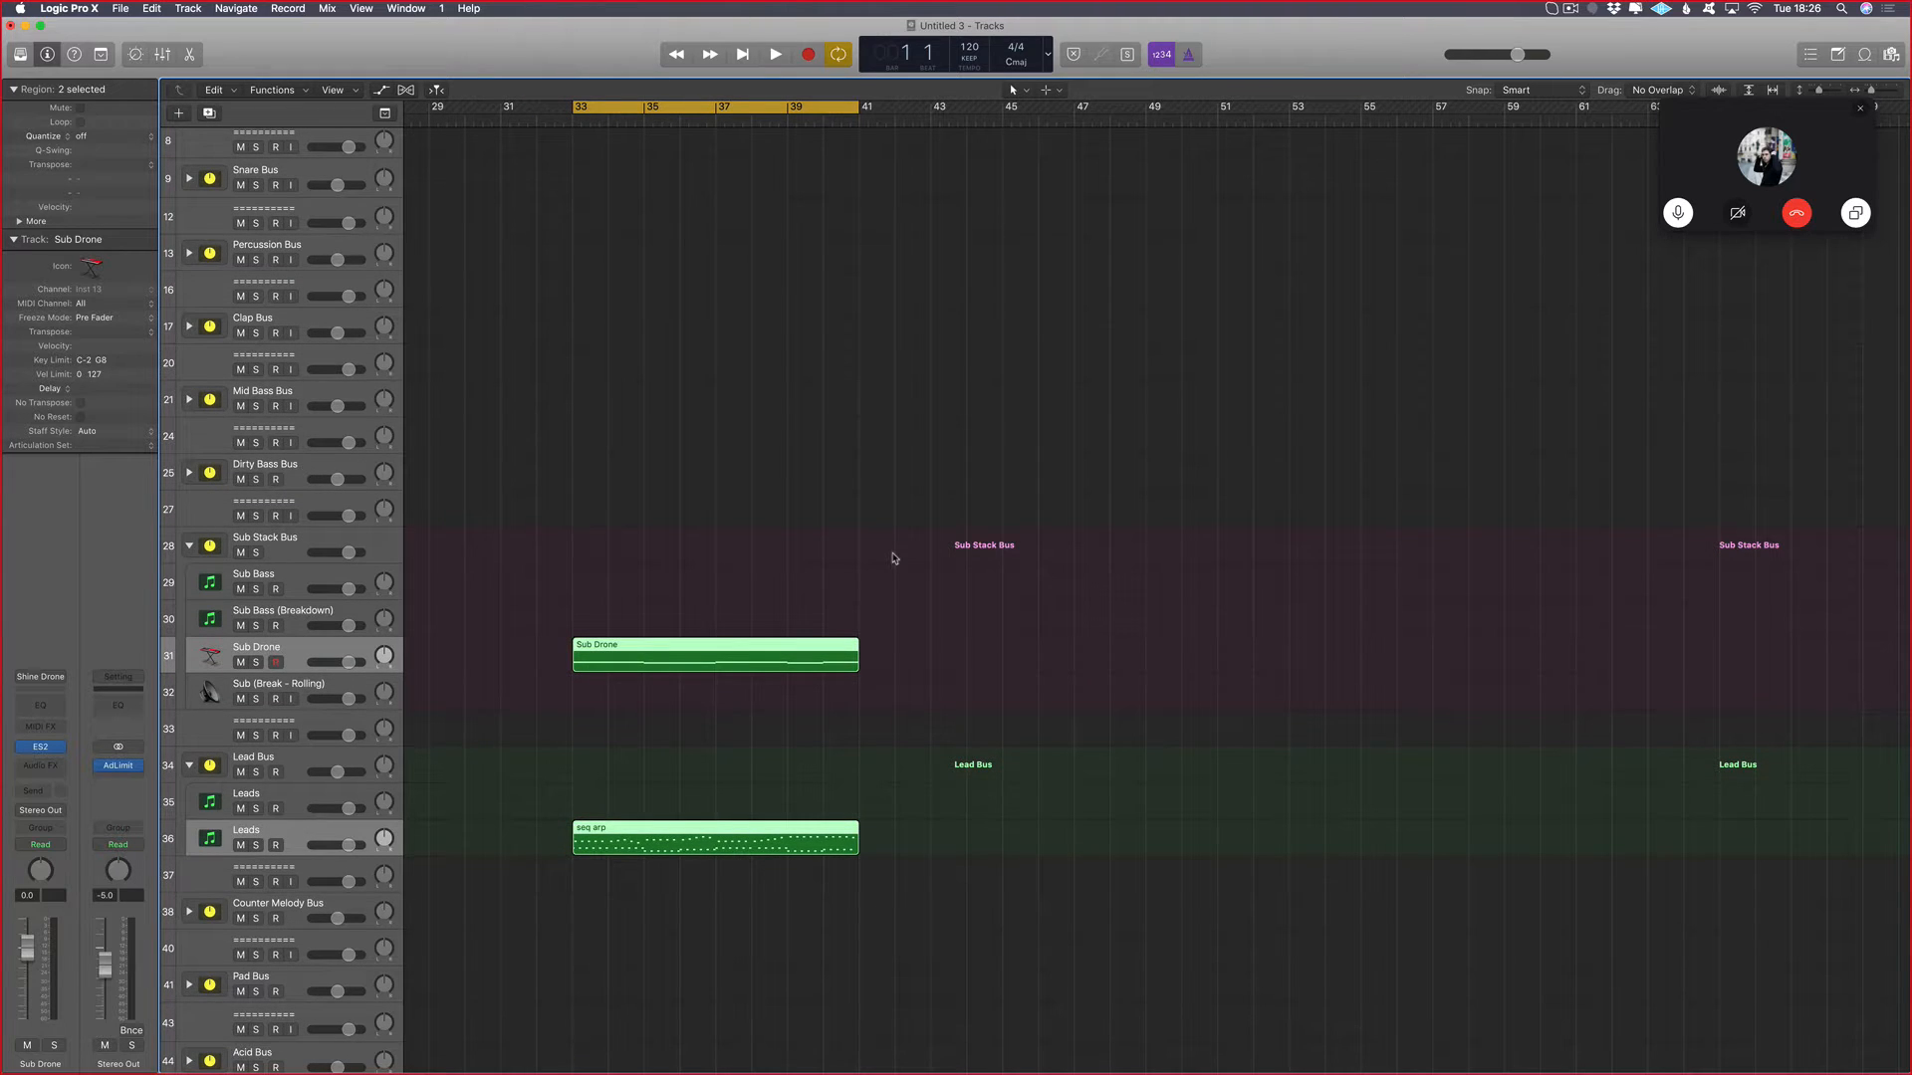
{"action": "left_click_drag", "start_coordinate": [1055, 556], "coordinate": [410, 930]}
{"action": "left_click", "coordinate": [438, 949]}
Step: Replace the instrument on the lower Leads track with DUNE 3 in stereo and move its window off the track list
{"action": "left_click", "coordinate": [355, 826]}
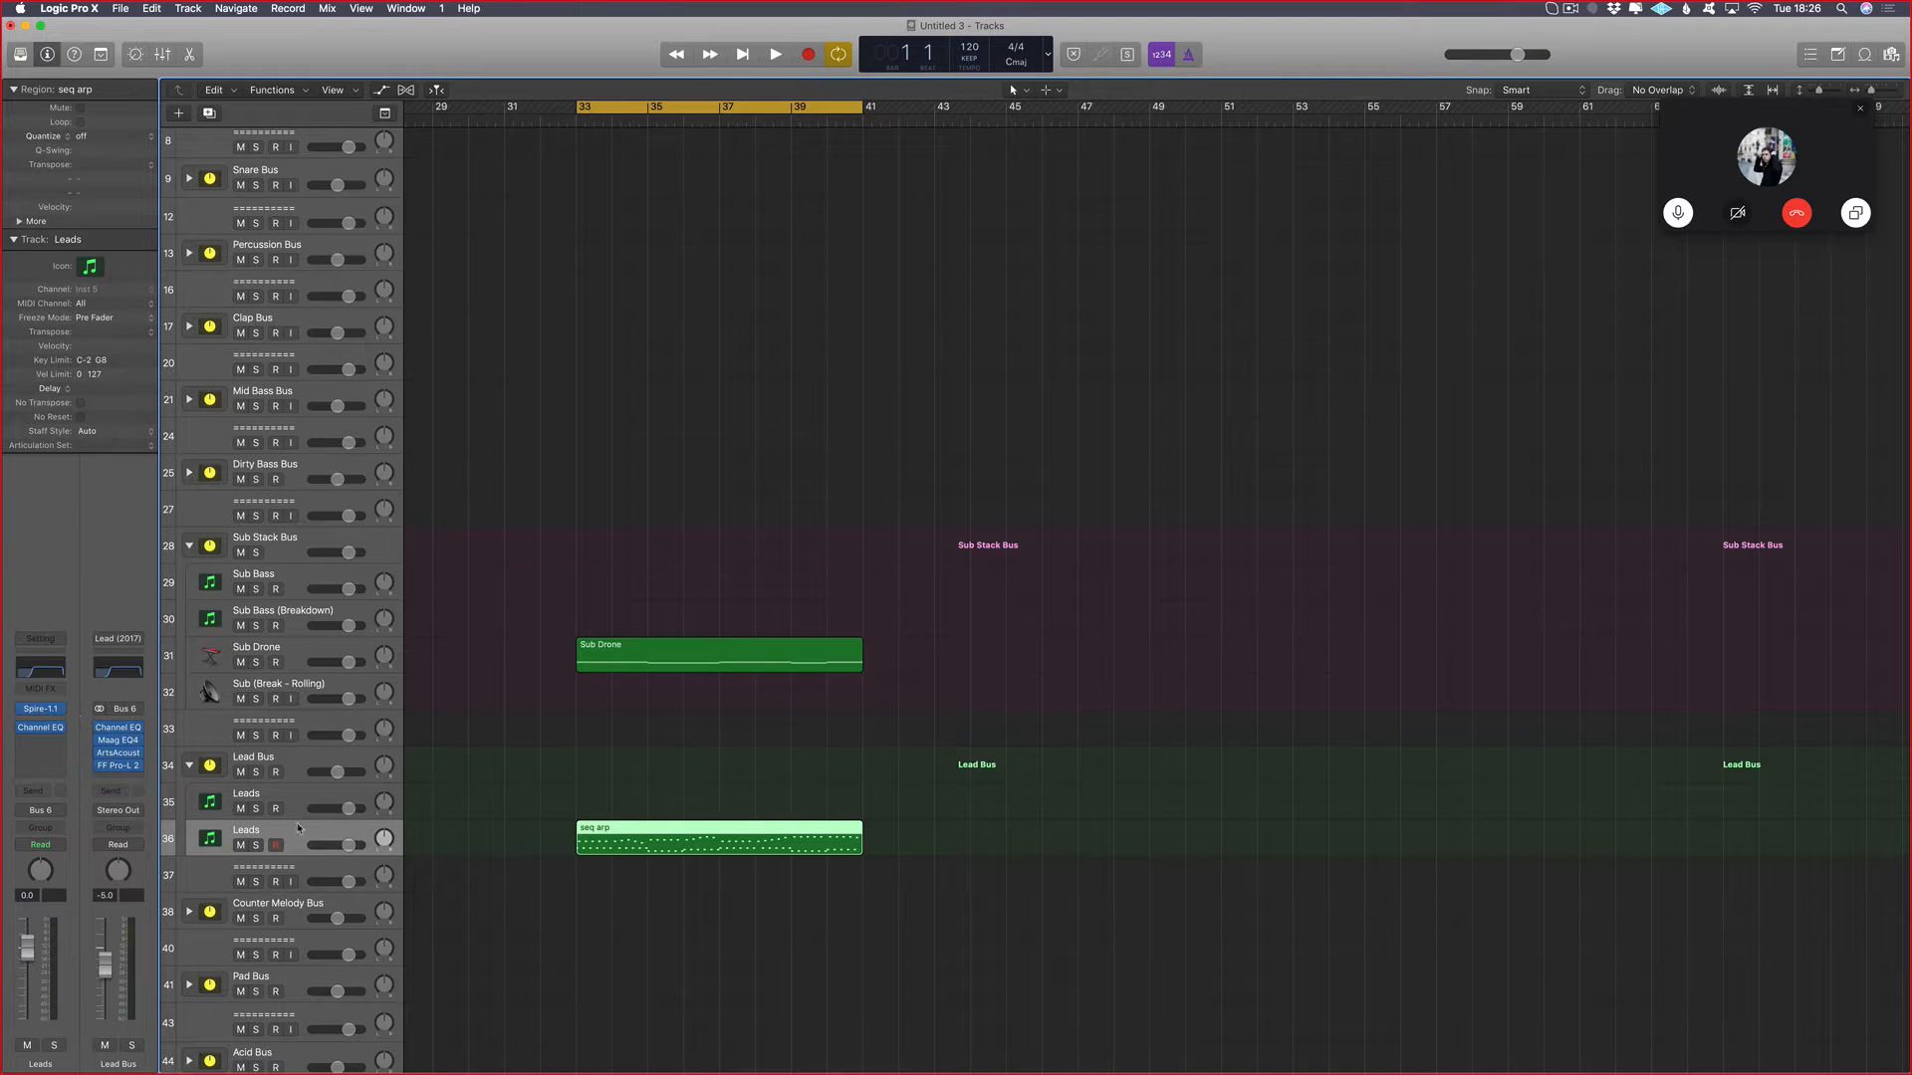
{"action": "left_click", "coordinate": [67, 711]}
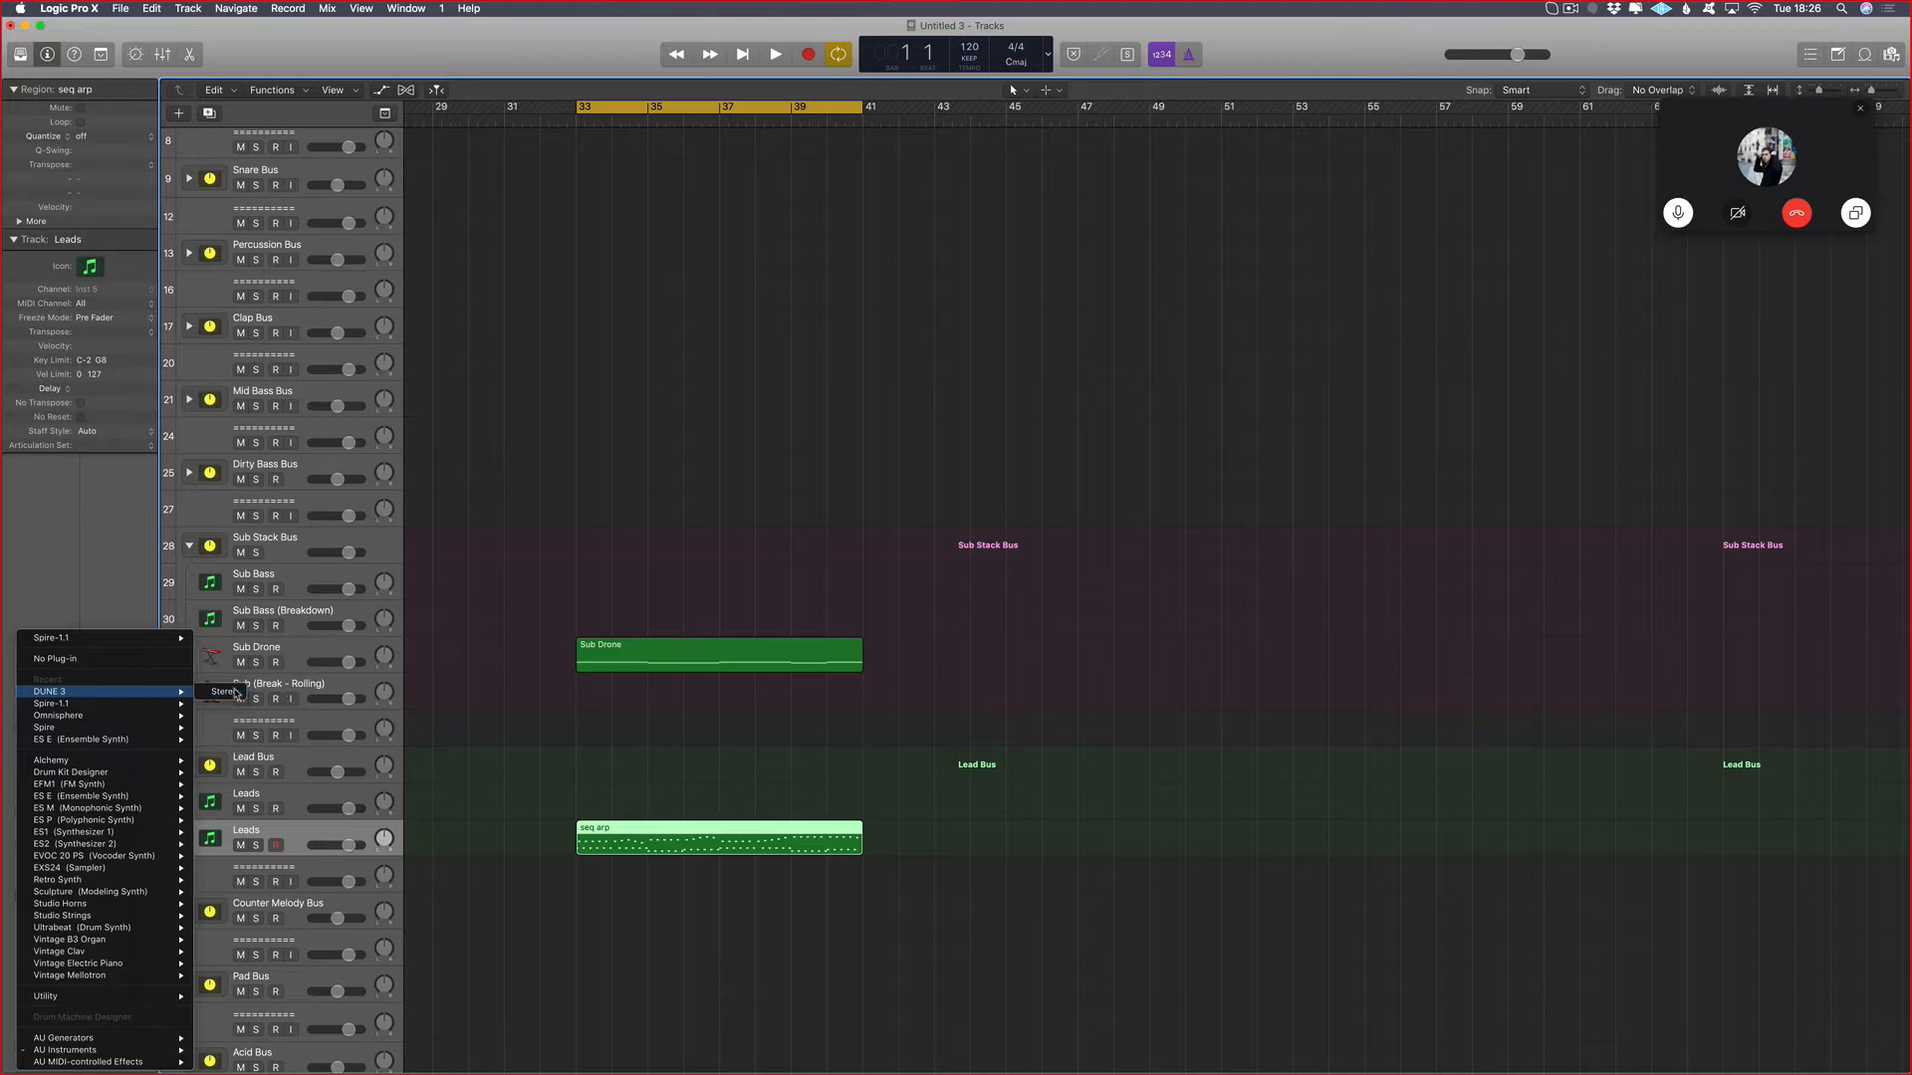
{"action": "left_click", "coordinate": [225, 691]}
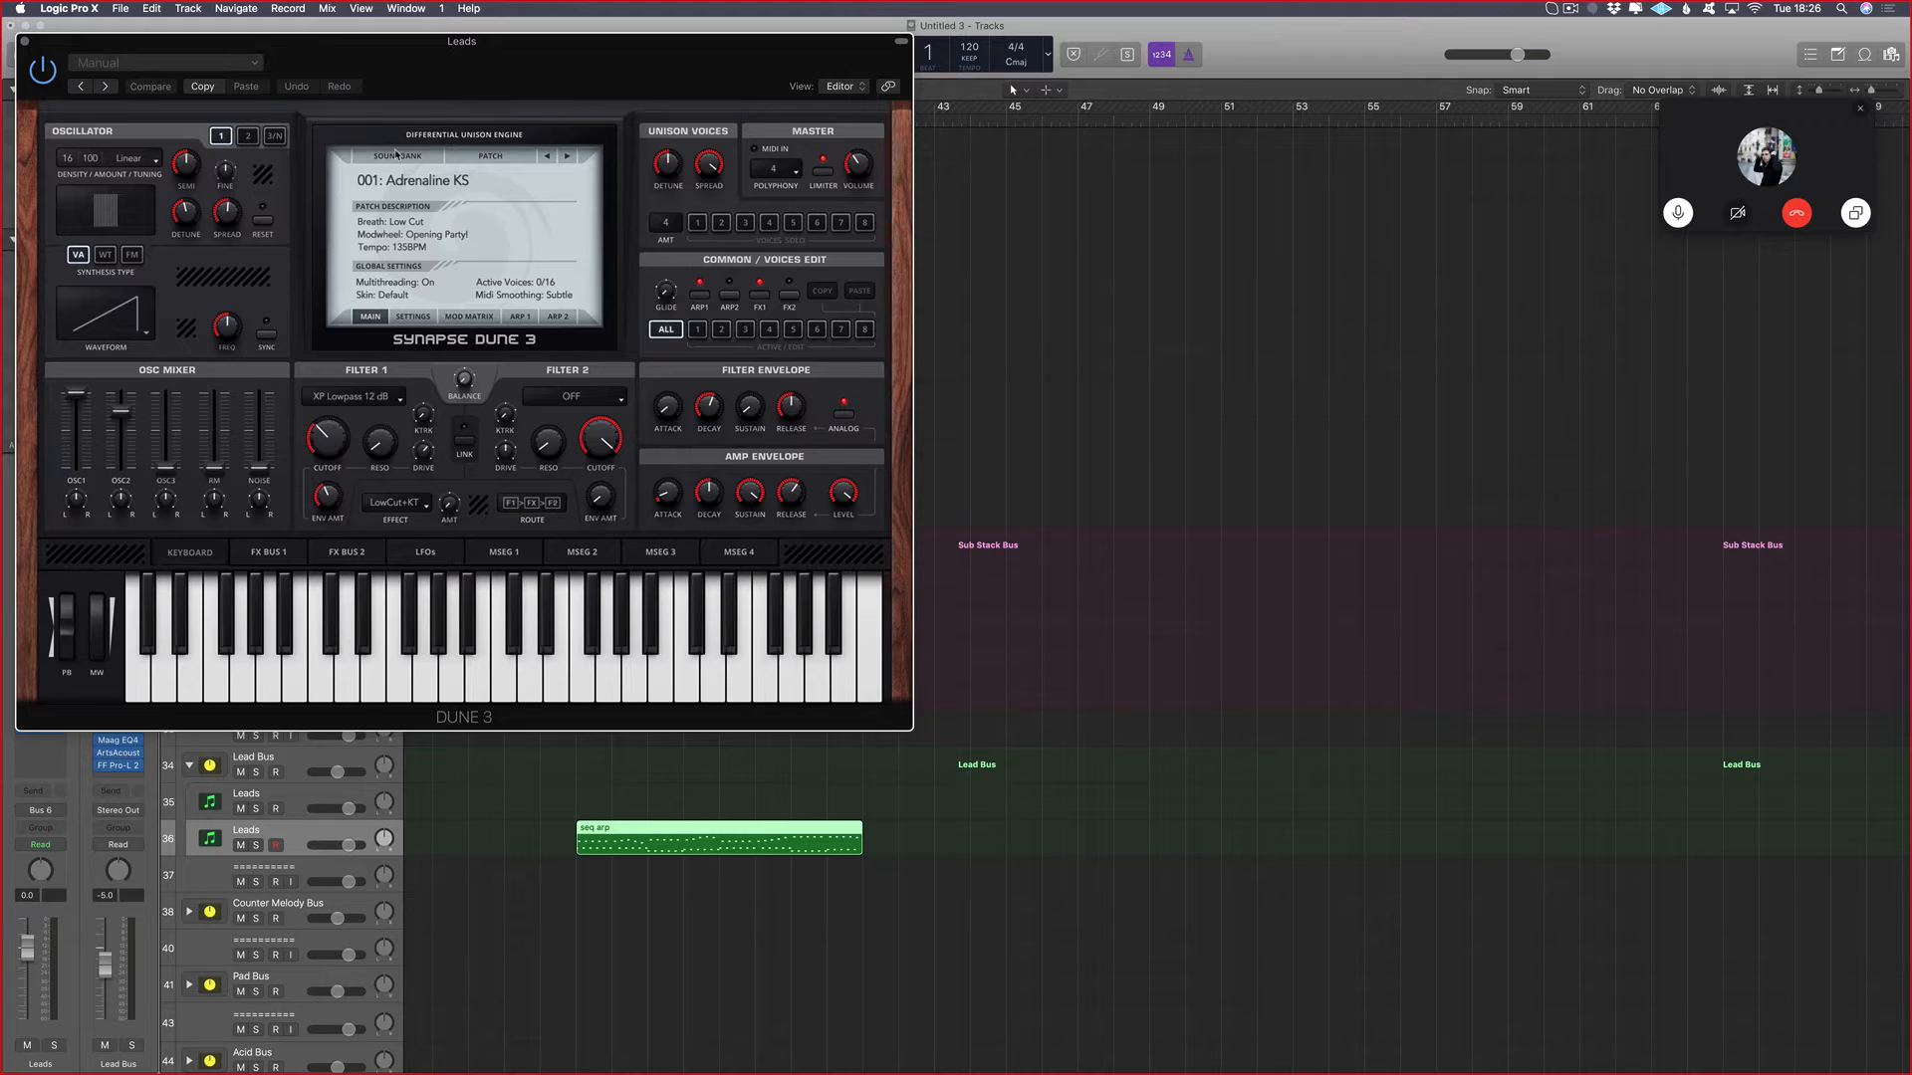
{"action": "left_click", "coordinate": [397, 154]}
{"action": "mouse_move", "coordinate": [476, 187]}
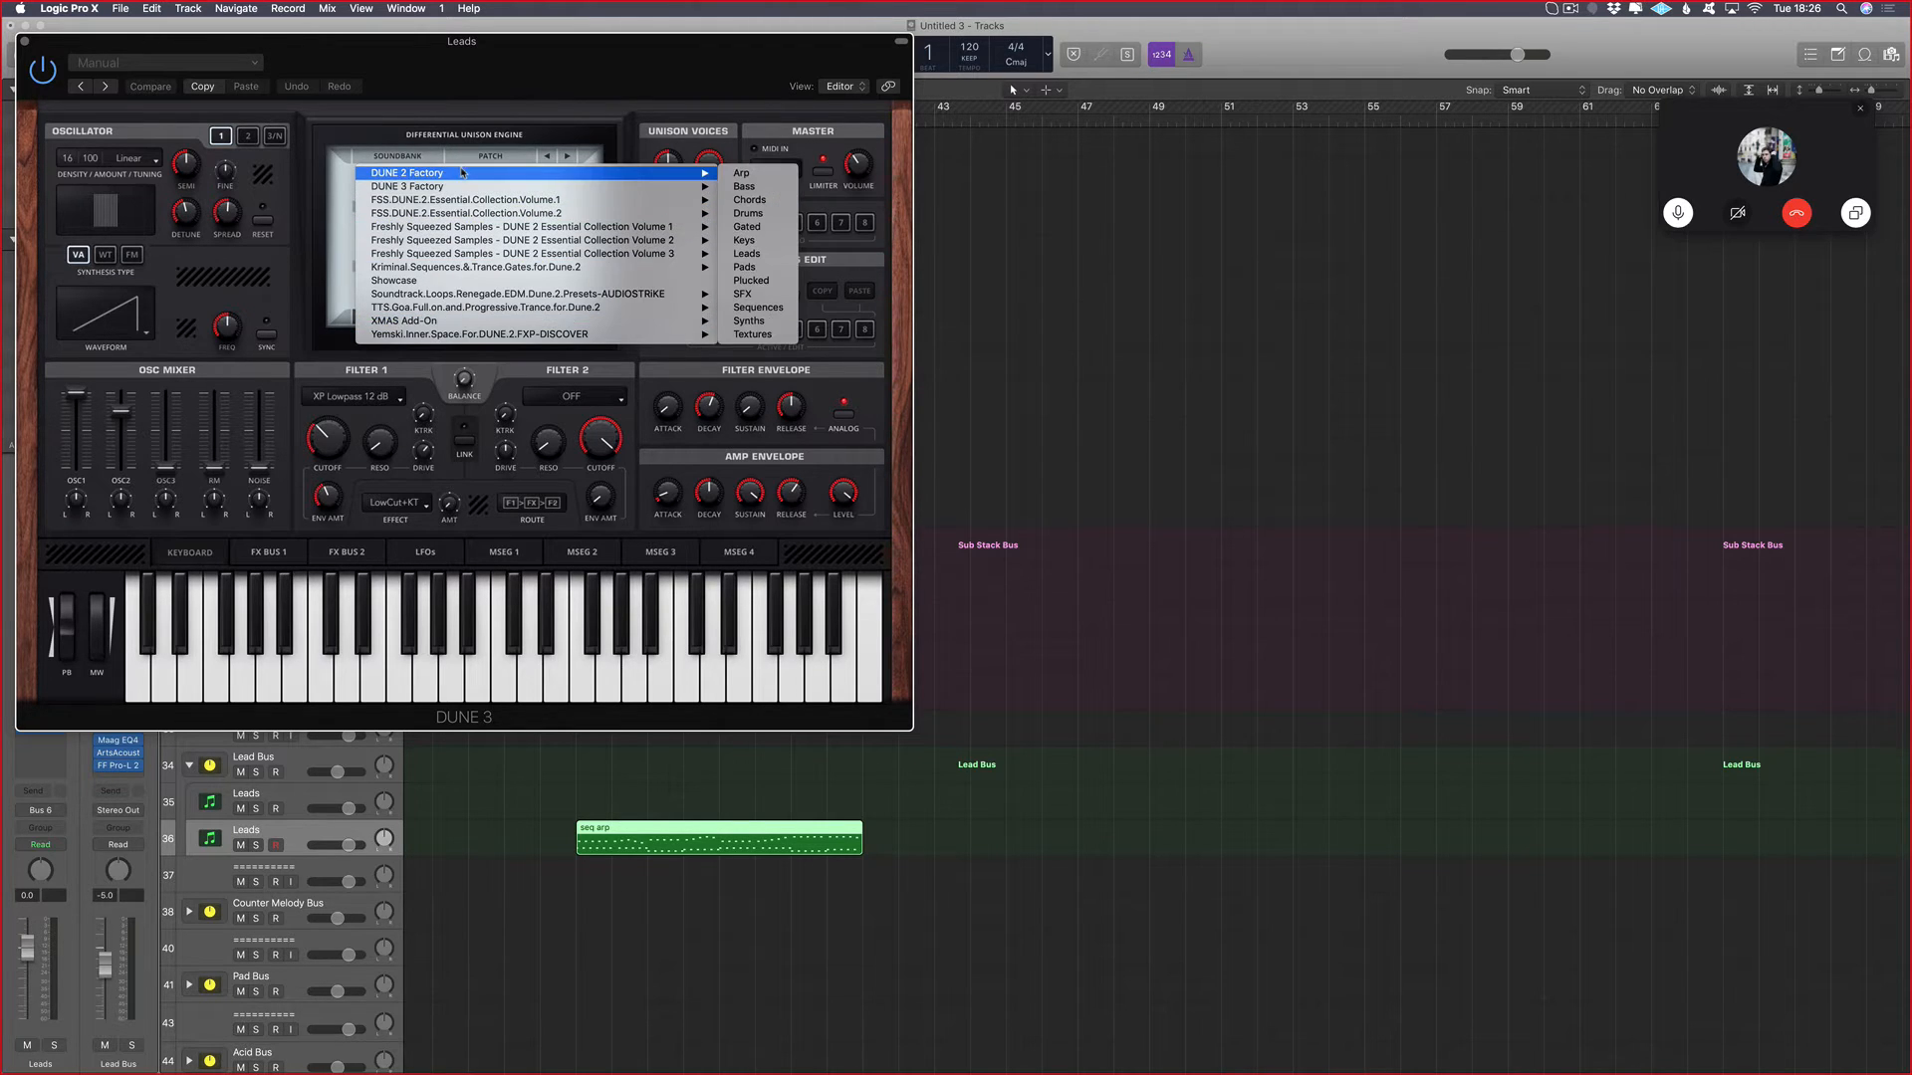
{"action": "left_click", "coordinate": [347, 13]}
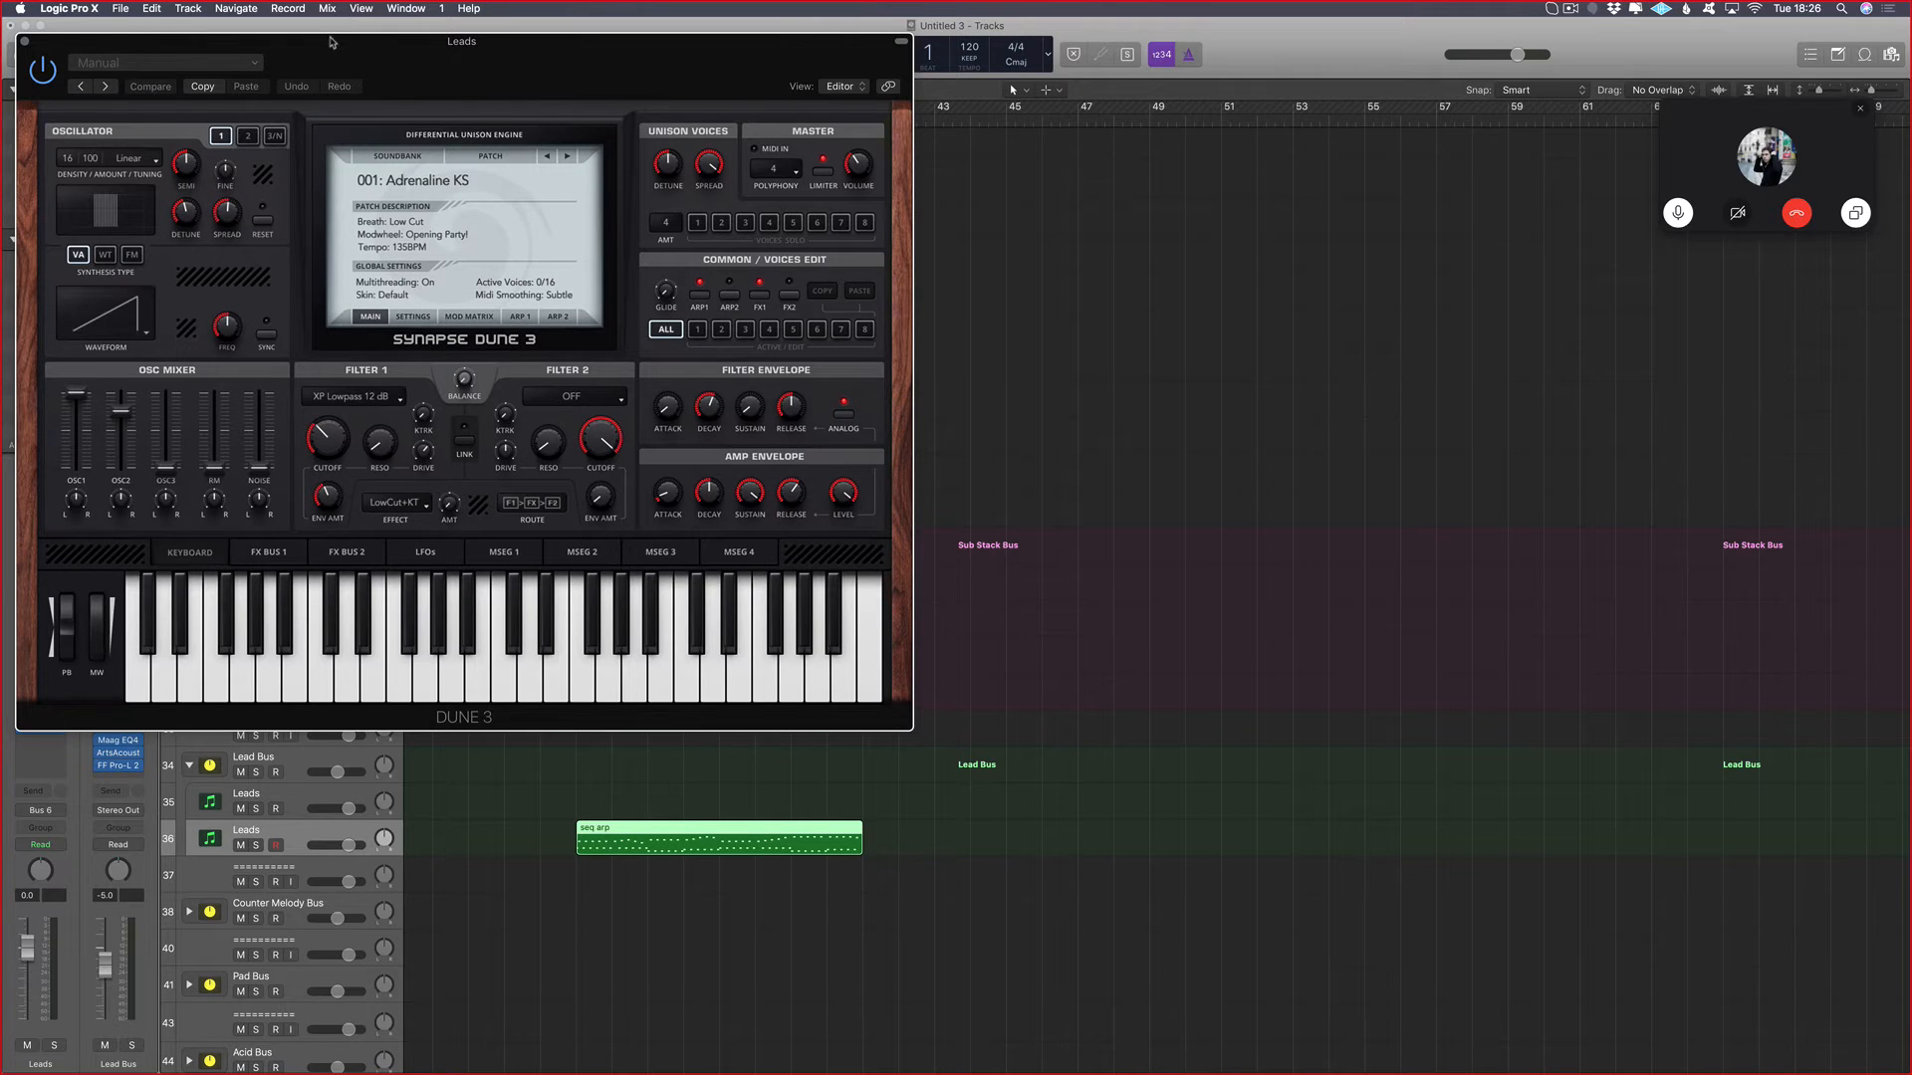
{"action": "left_click_drag", "start_coordinate": [331, 42], "coordinate": [743, 199]}
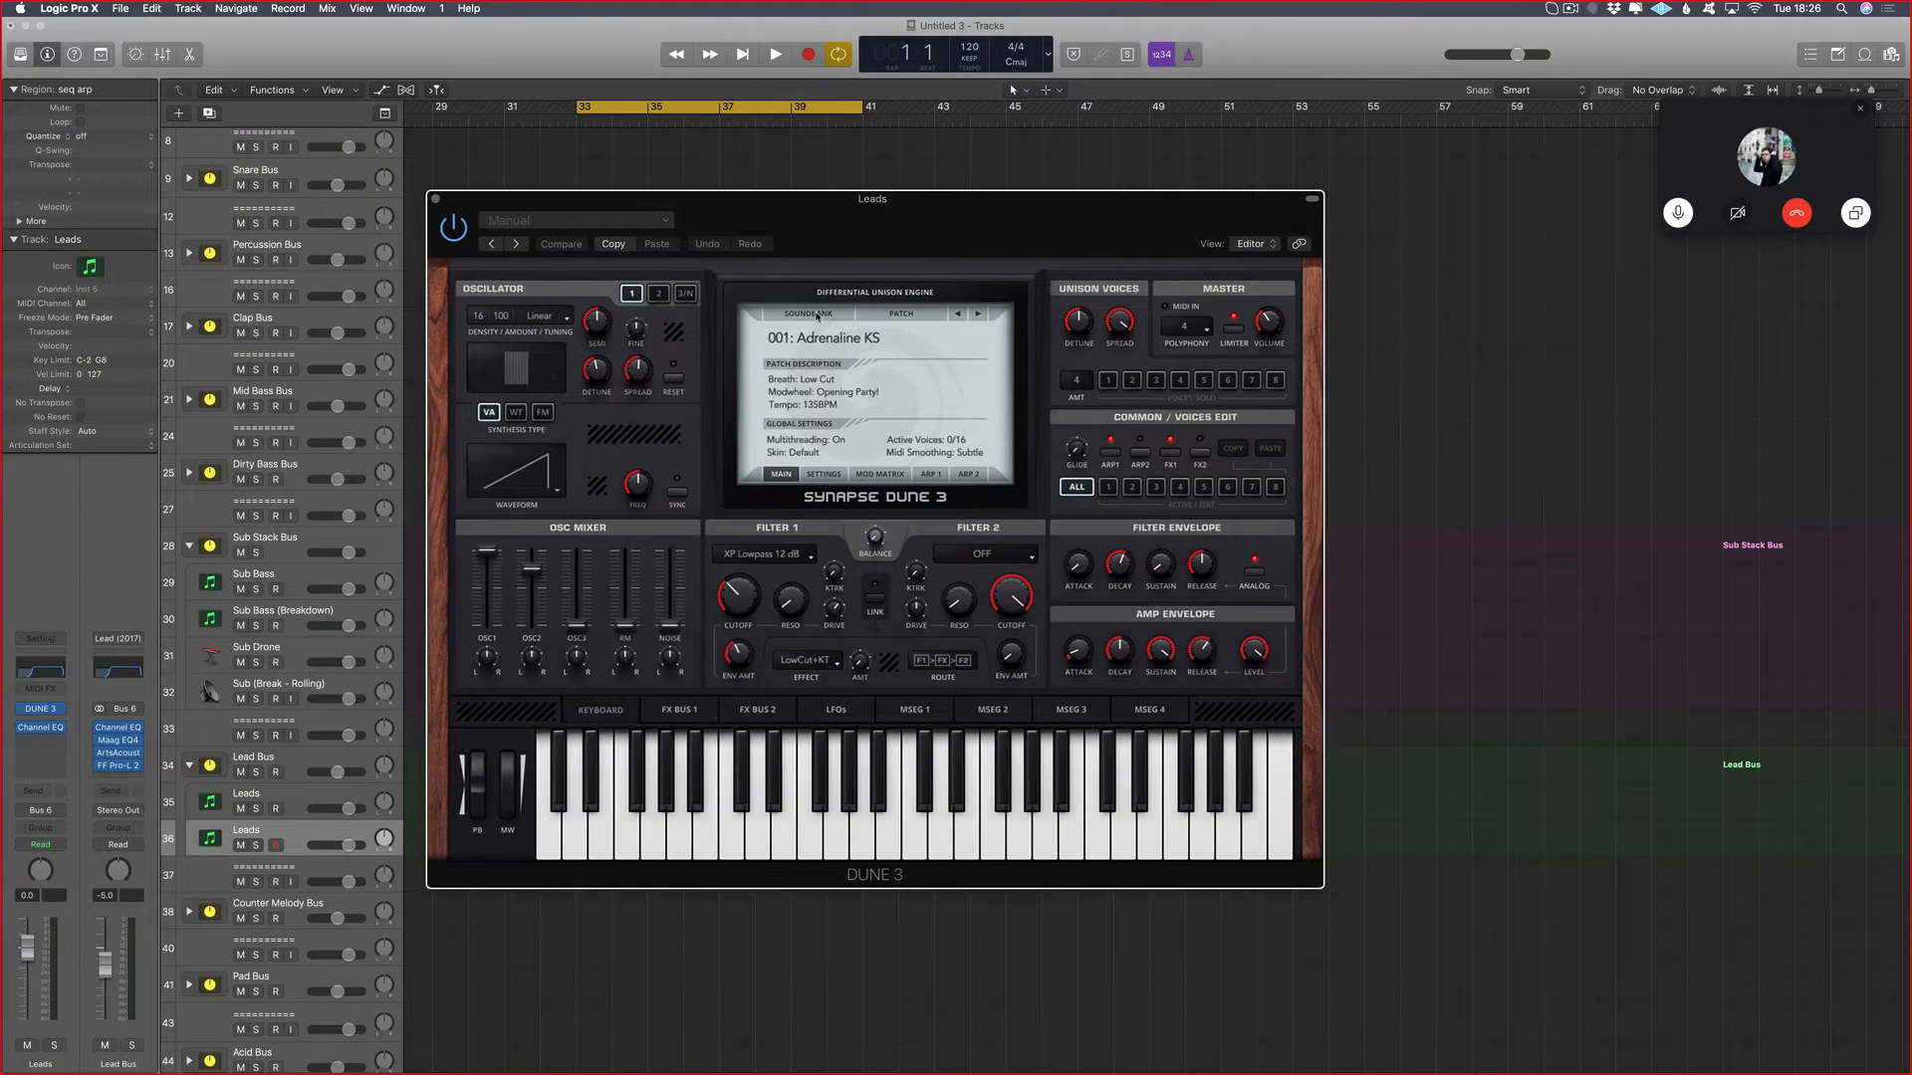
{"action": "left_click", "coordinate": [817, 316]}
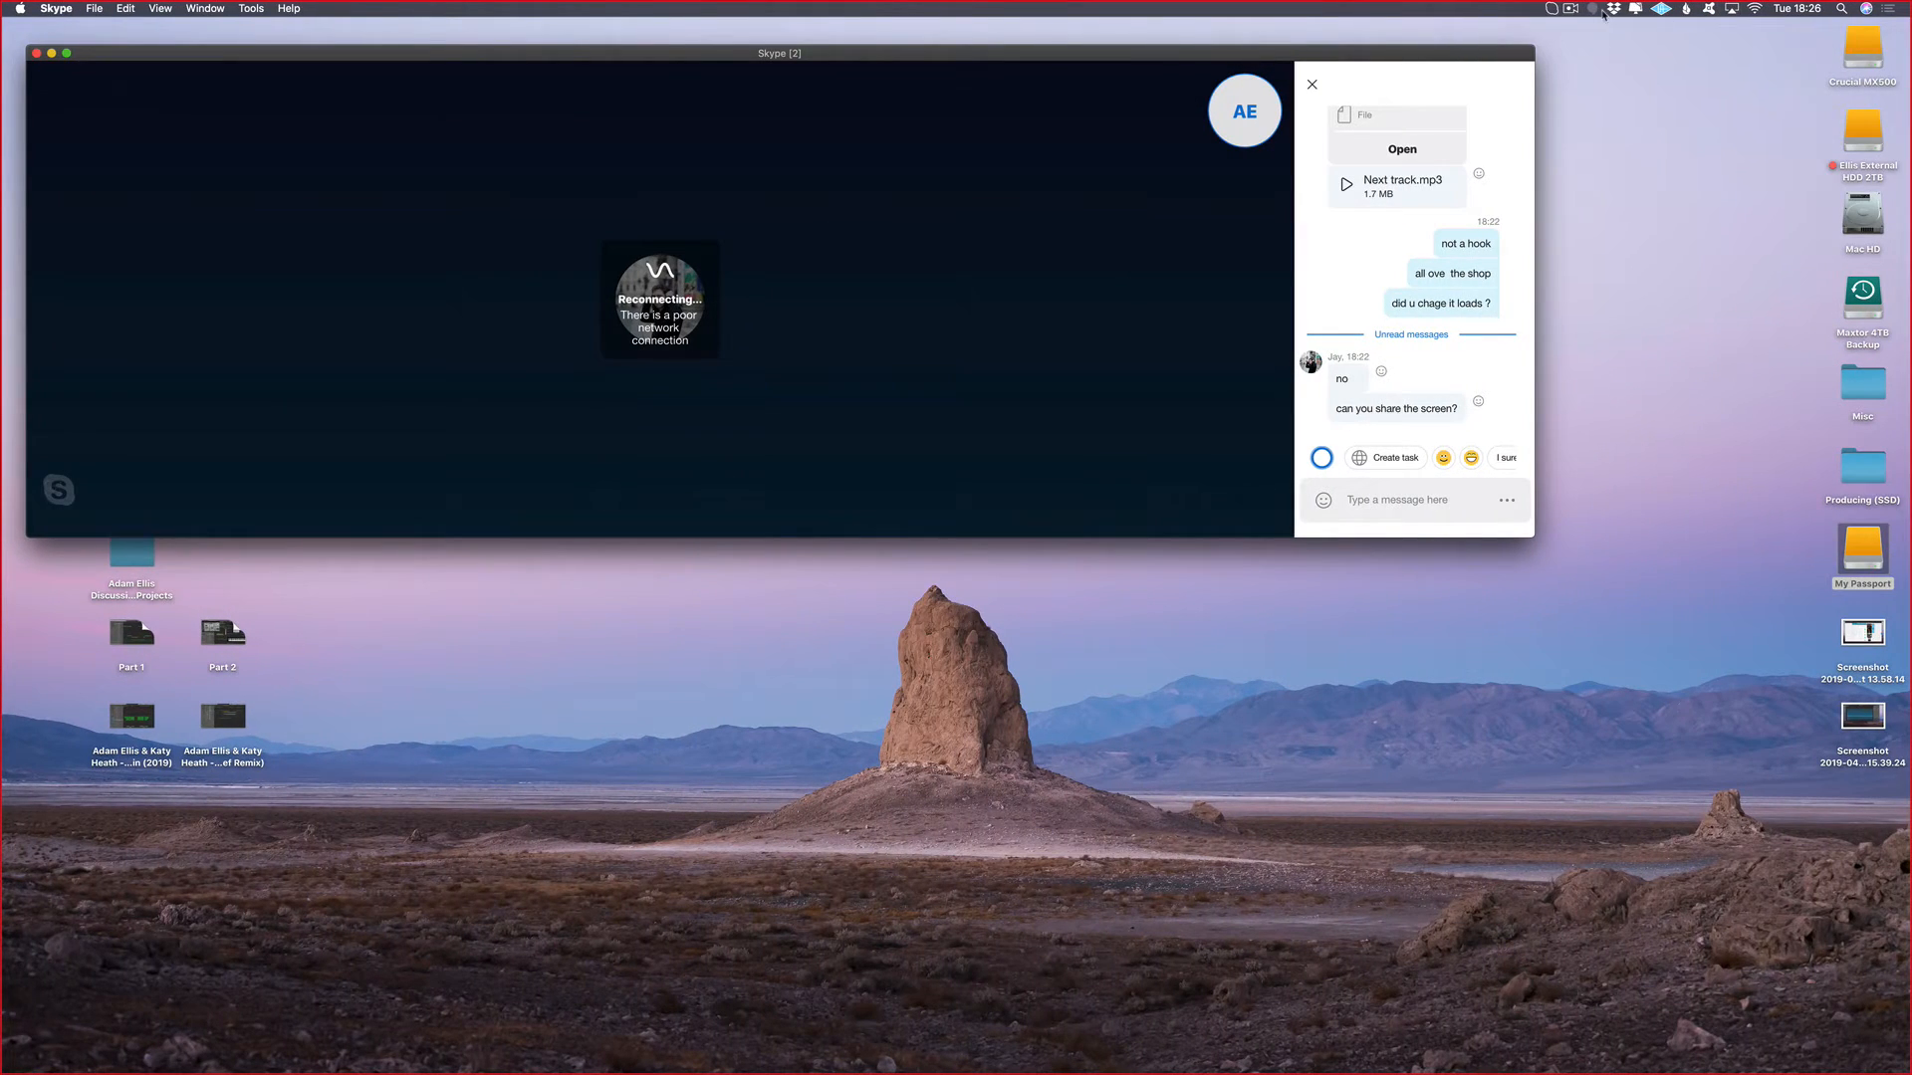
Step: Switch to Skype to check the ongoing call and move its floating call window away from the menu bar
{"action": "left_click", "coordinate": [1636, 9]}
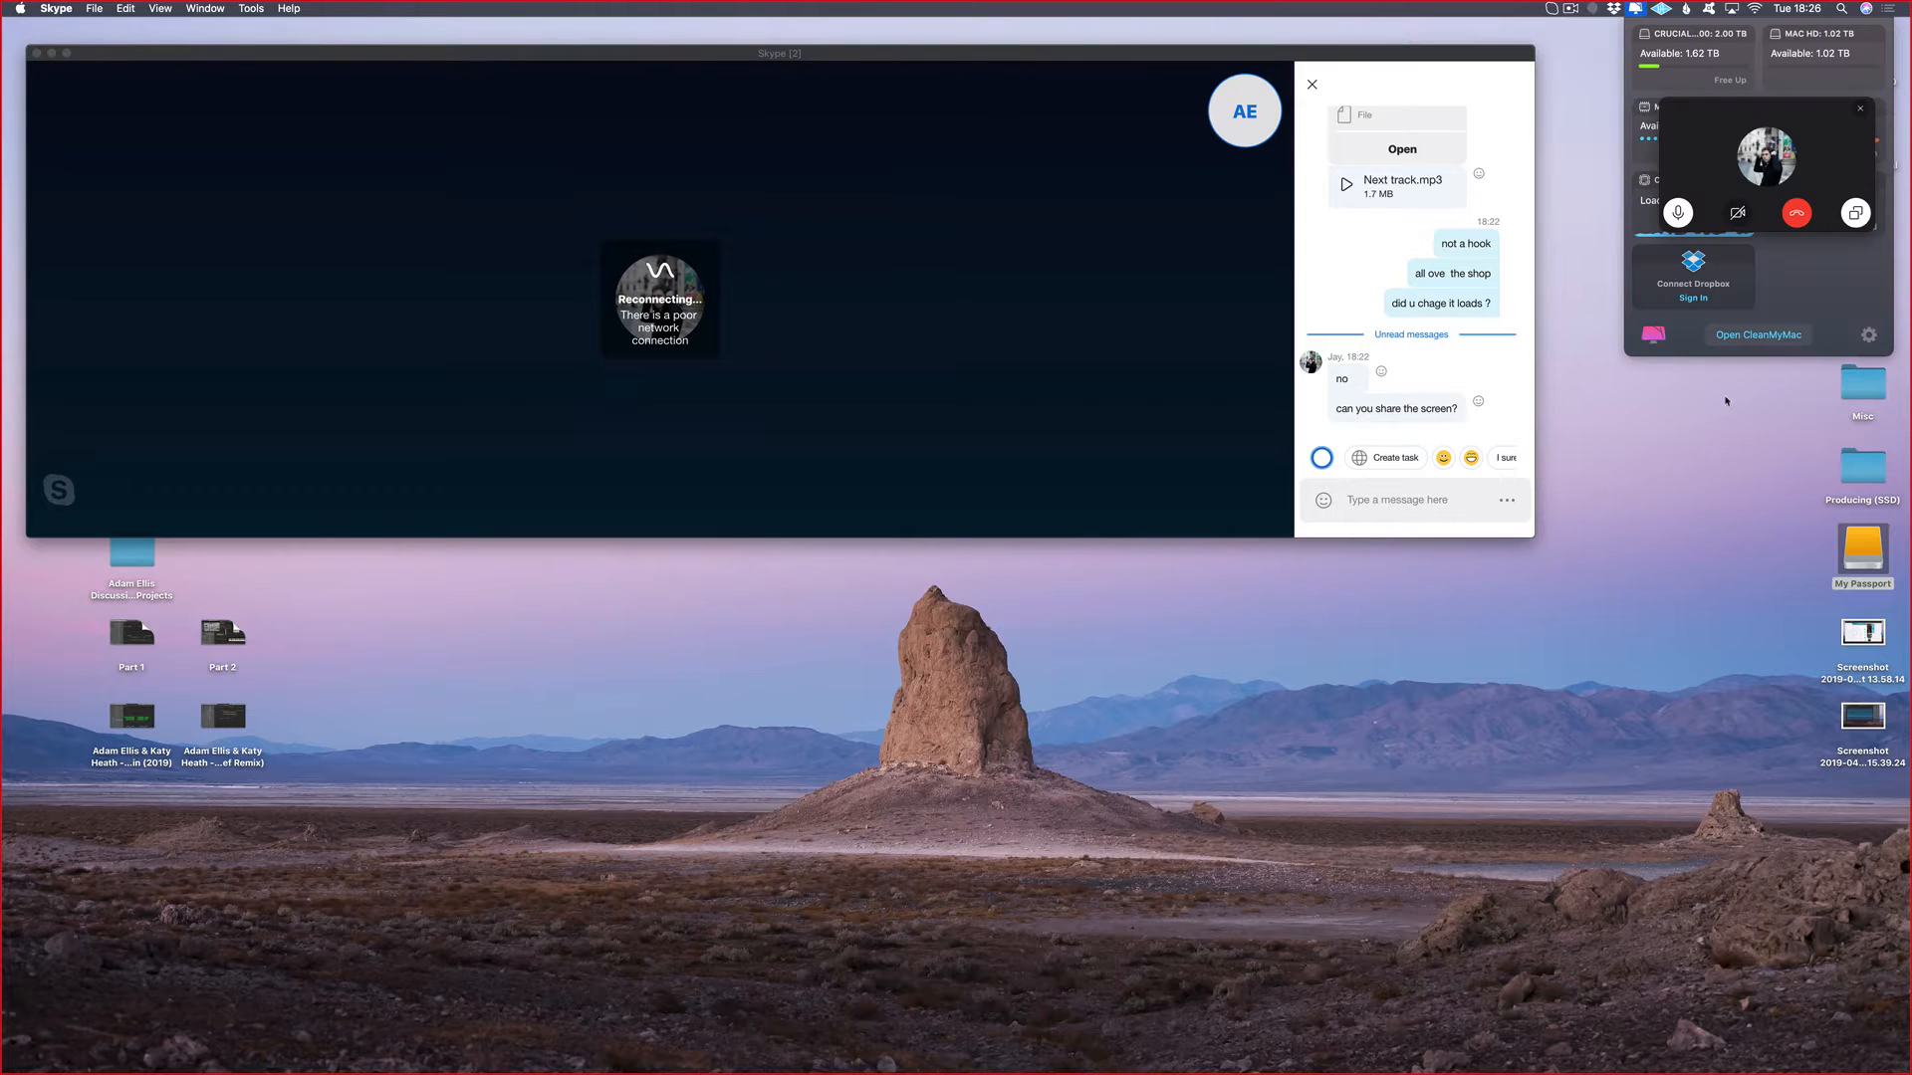
{"action": "left_click_drag", "start_coordinate": [1766, 159], "coordinate": [1320, 958]}
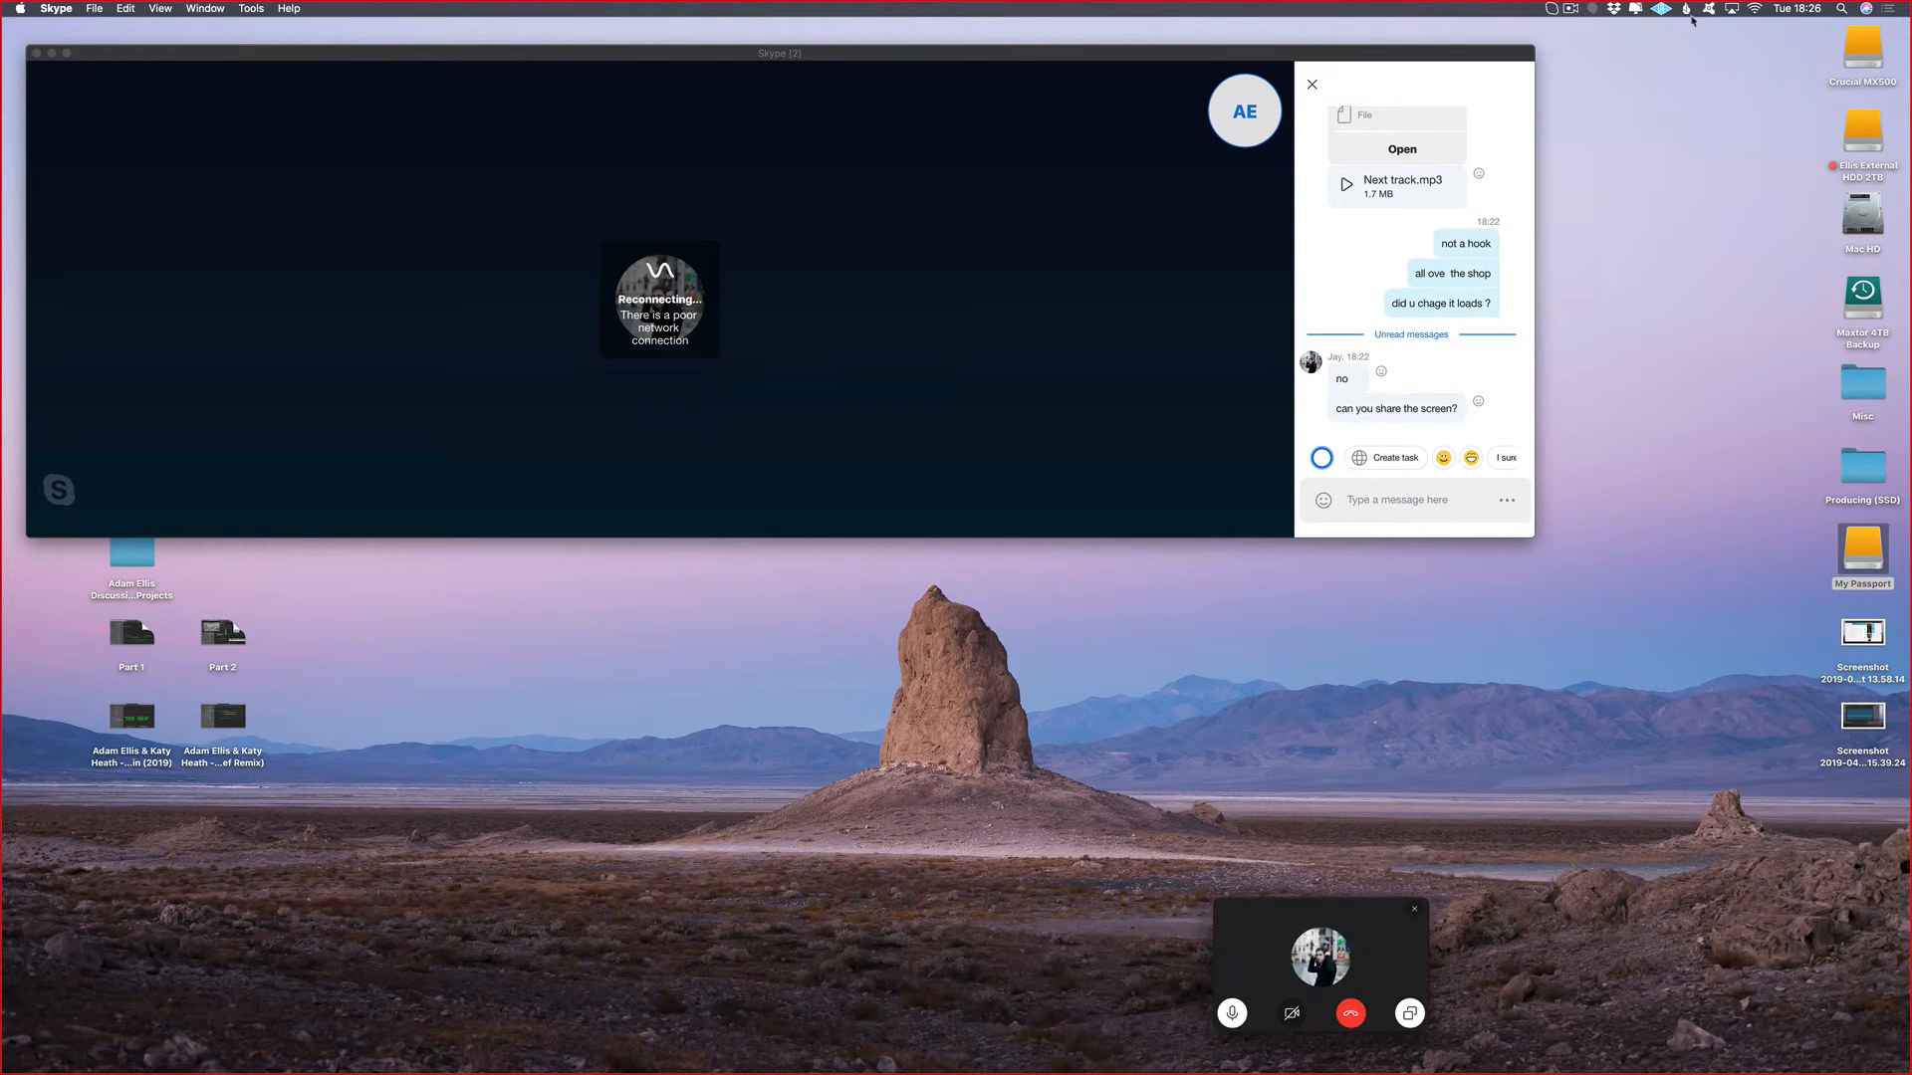
{"action": "left_click", "coordinate": [795, 358]}
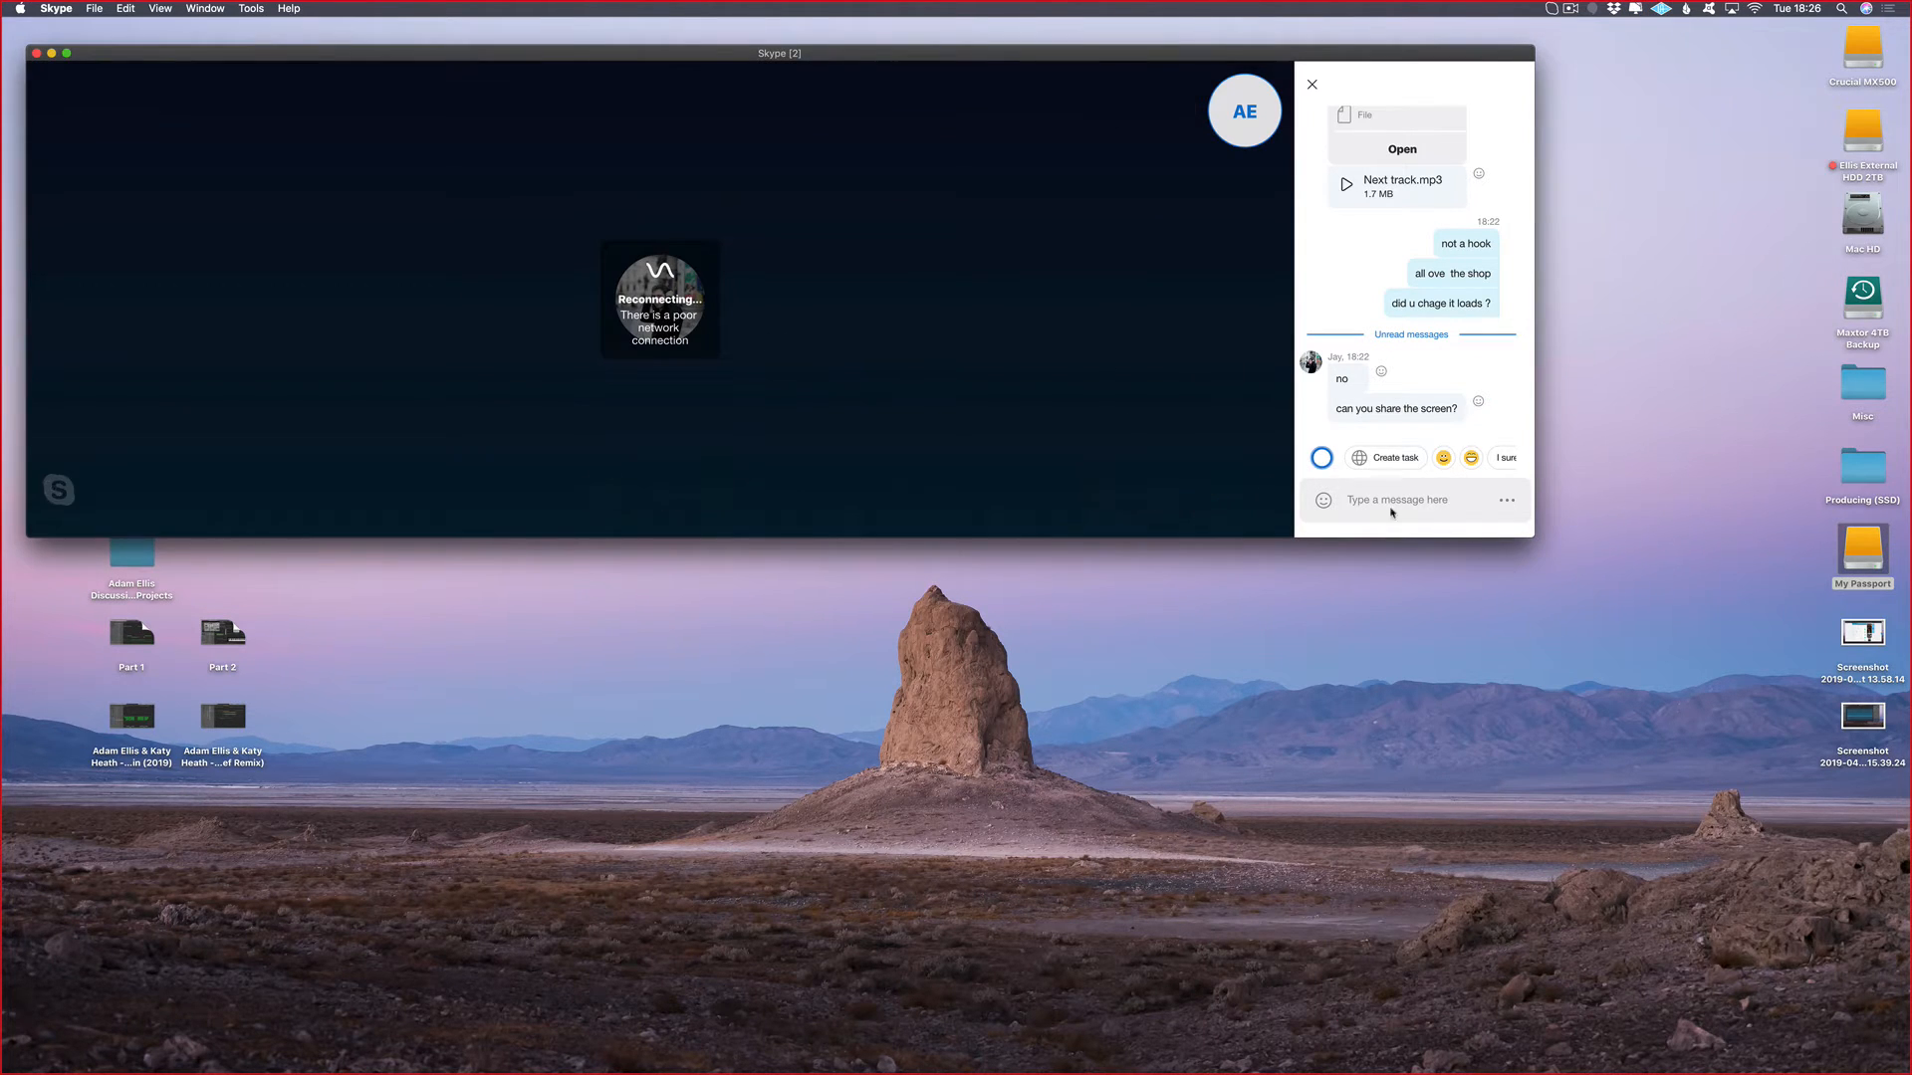
{"action": "key", "text": "ctrl+Left"}
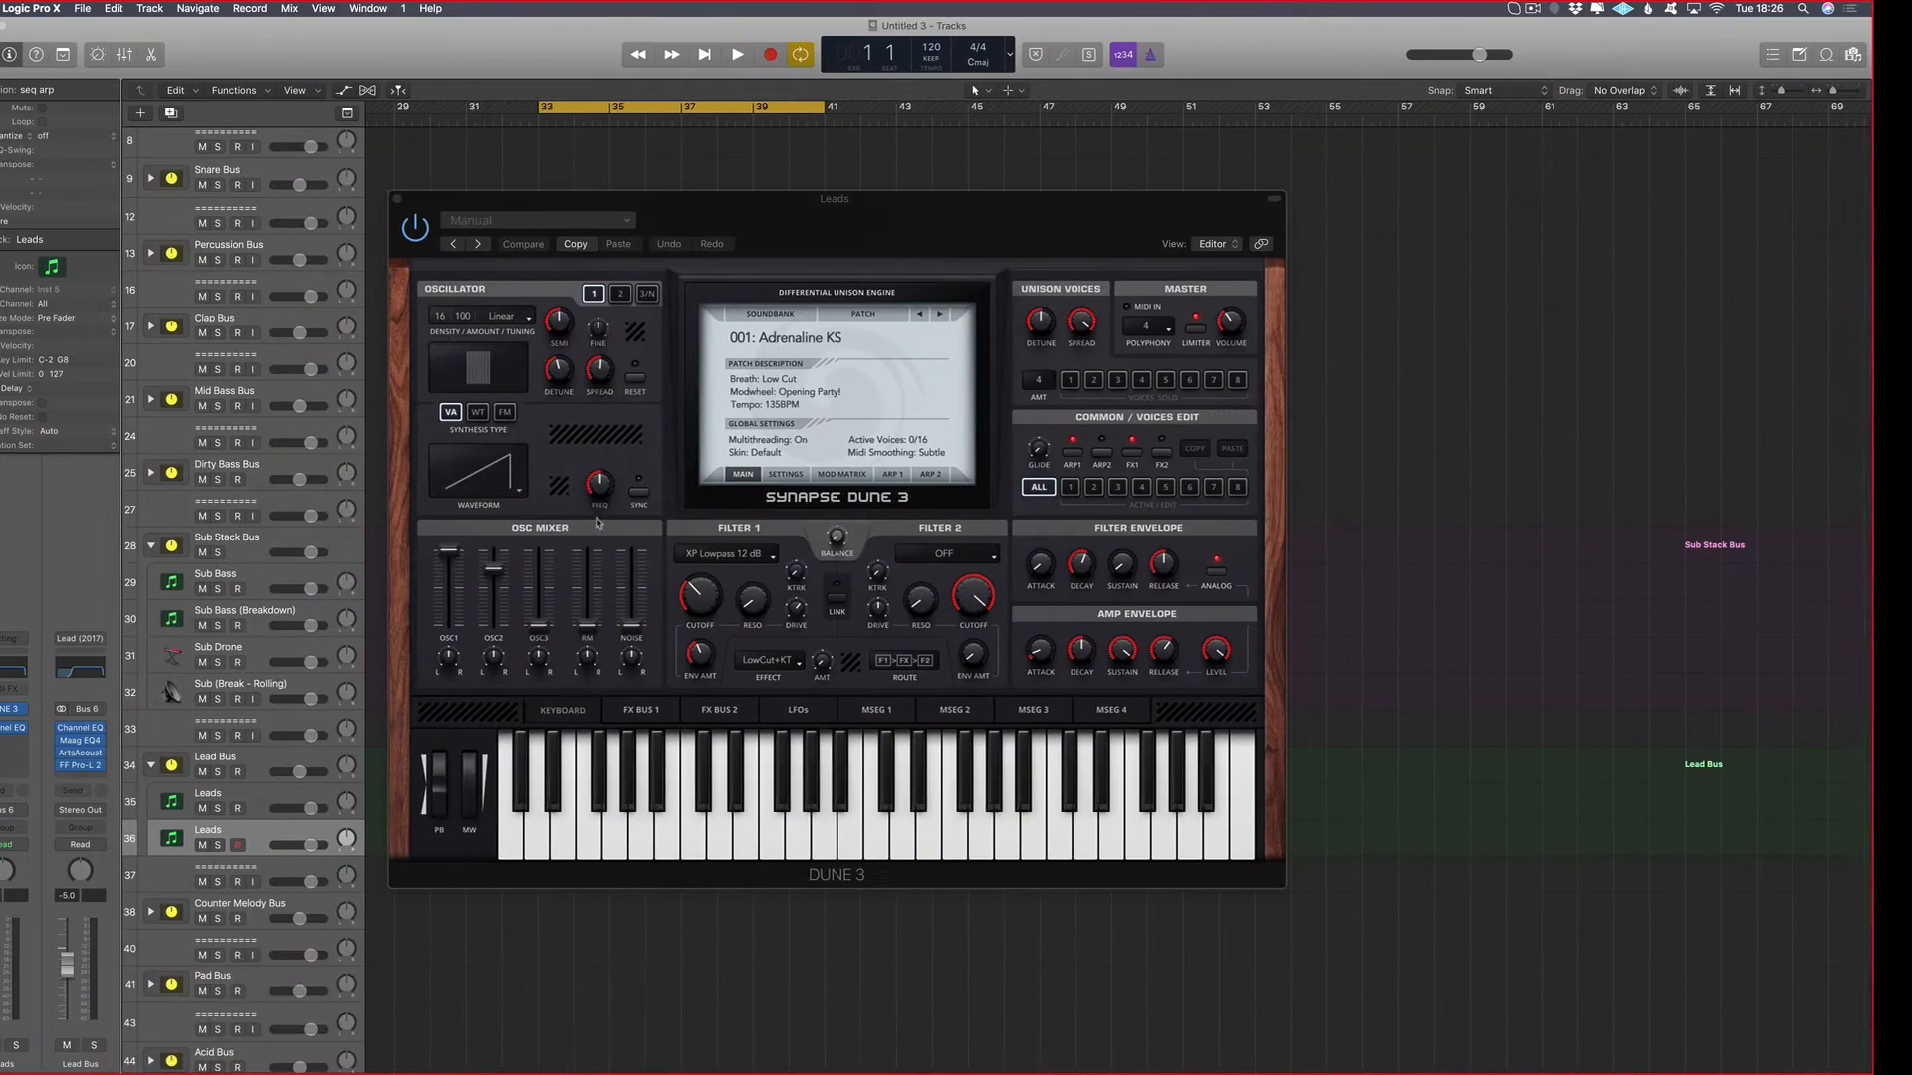
Step: Switch back to Logic Pro X and load the patch 049: Robot Camp KS in DUNE 3
{"action": "left_click", "coordinate": [835, 321]}
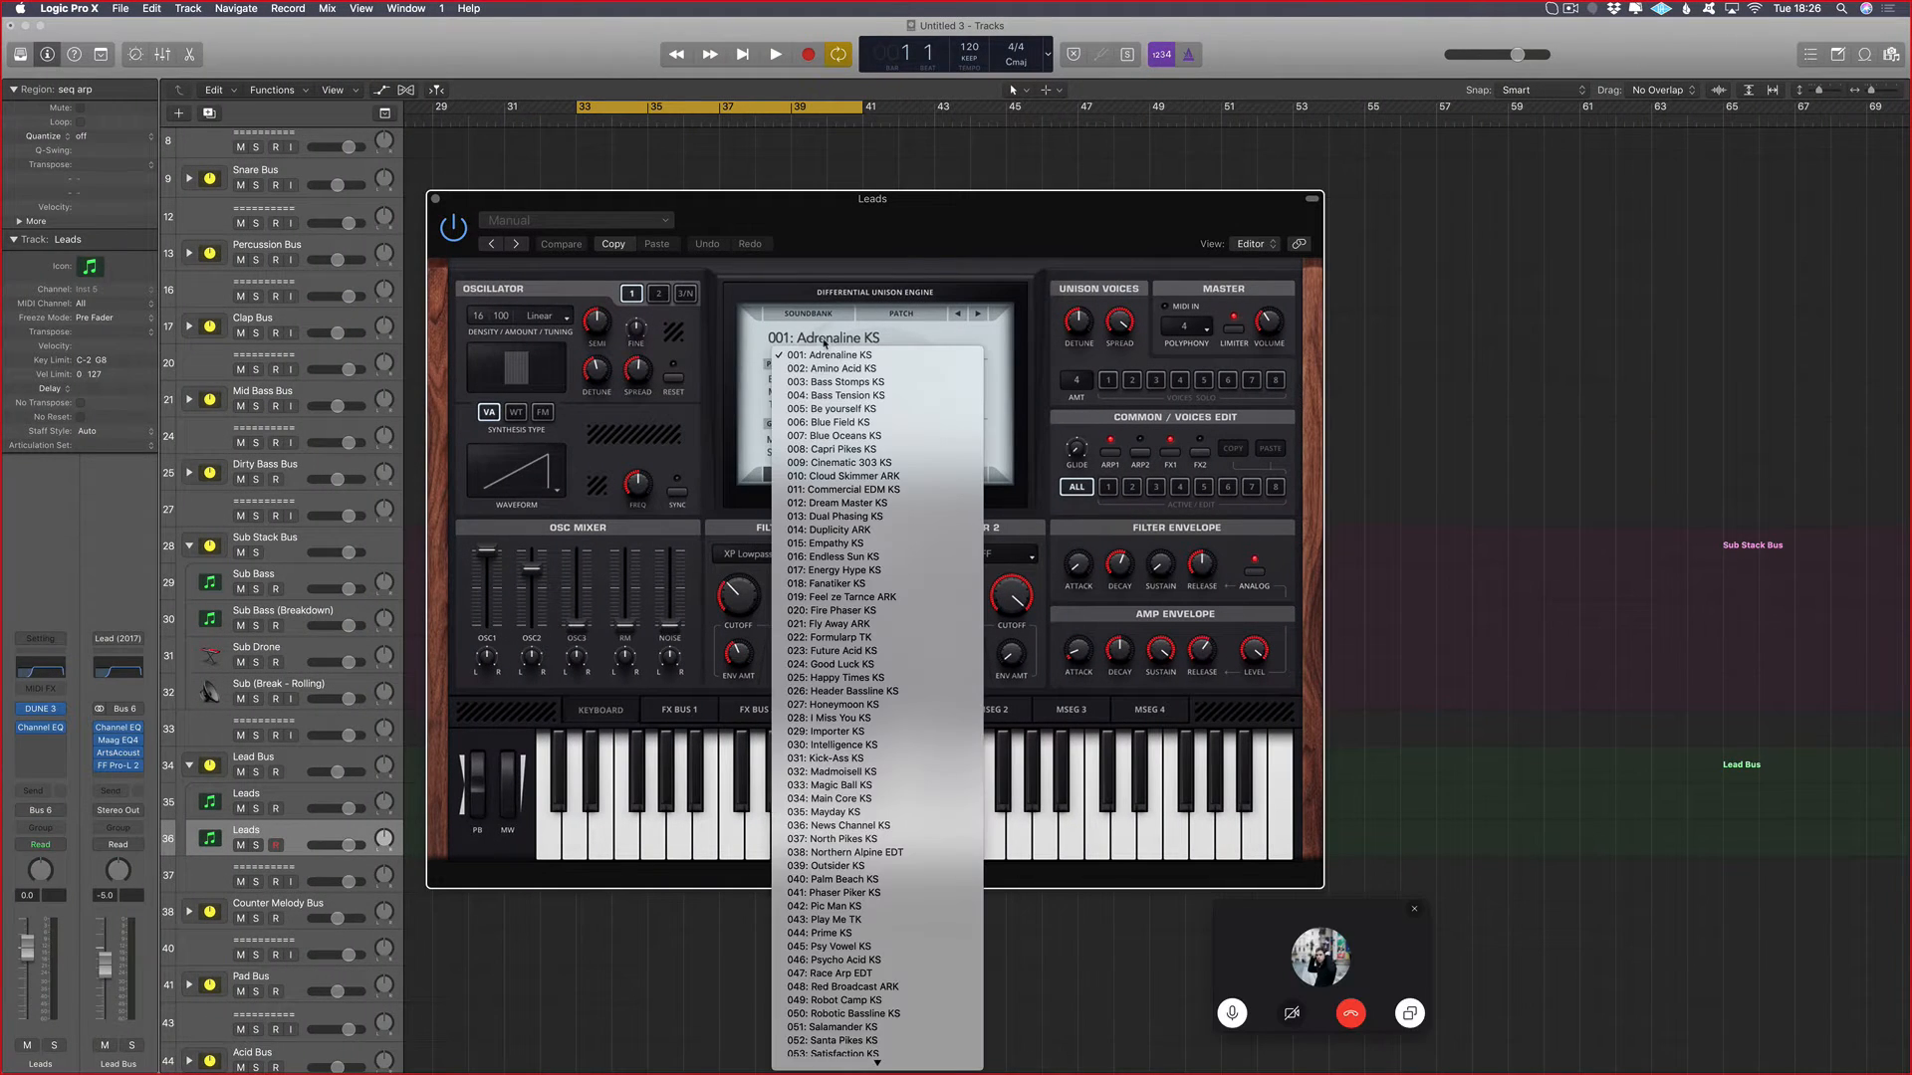
{"action": "scroll", "coordinate": [851, 794], "scroll_direction": "down", "scroll_amount": 5}
{"action": "left_click", "coordinate": [851, 698]}
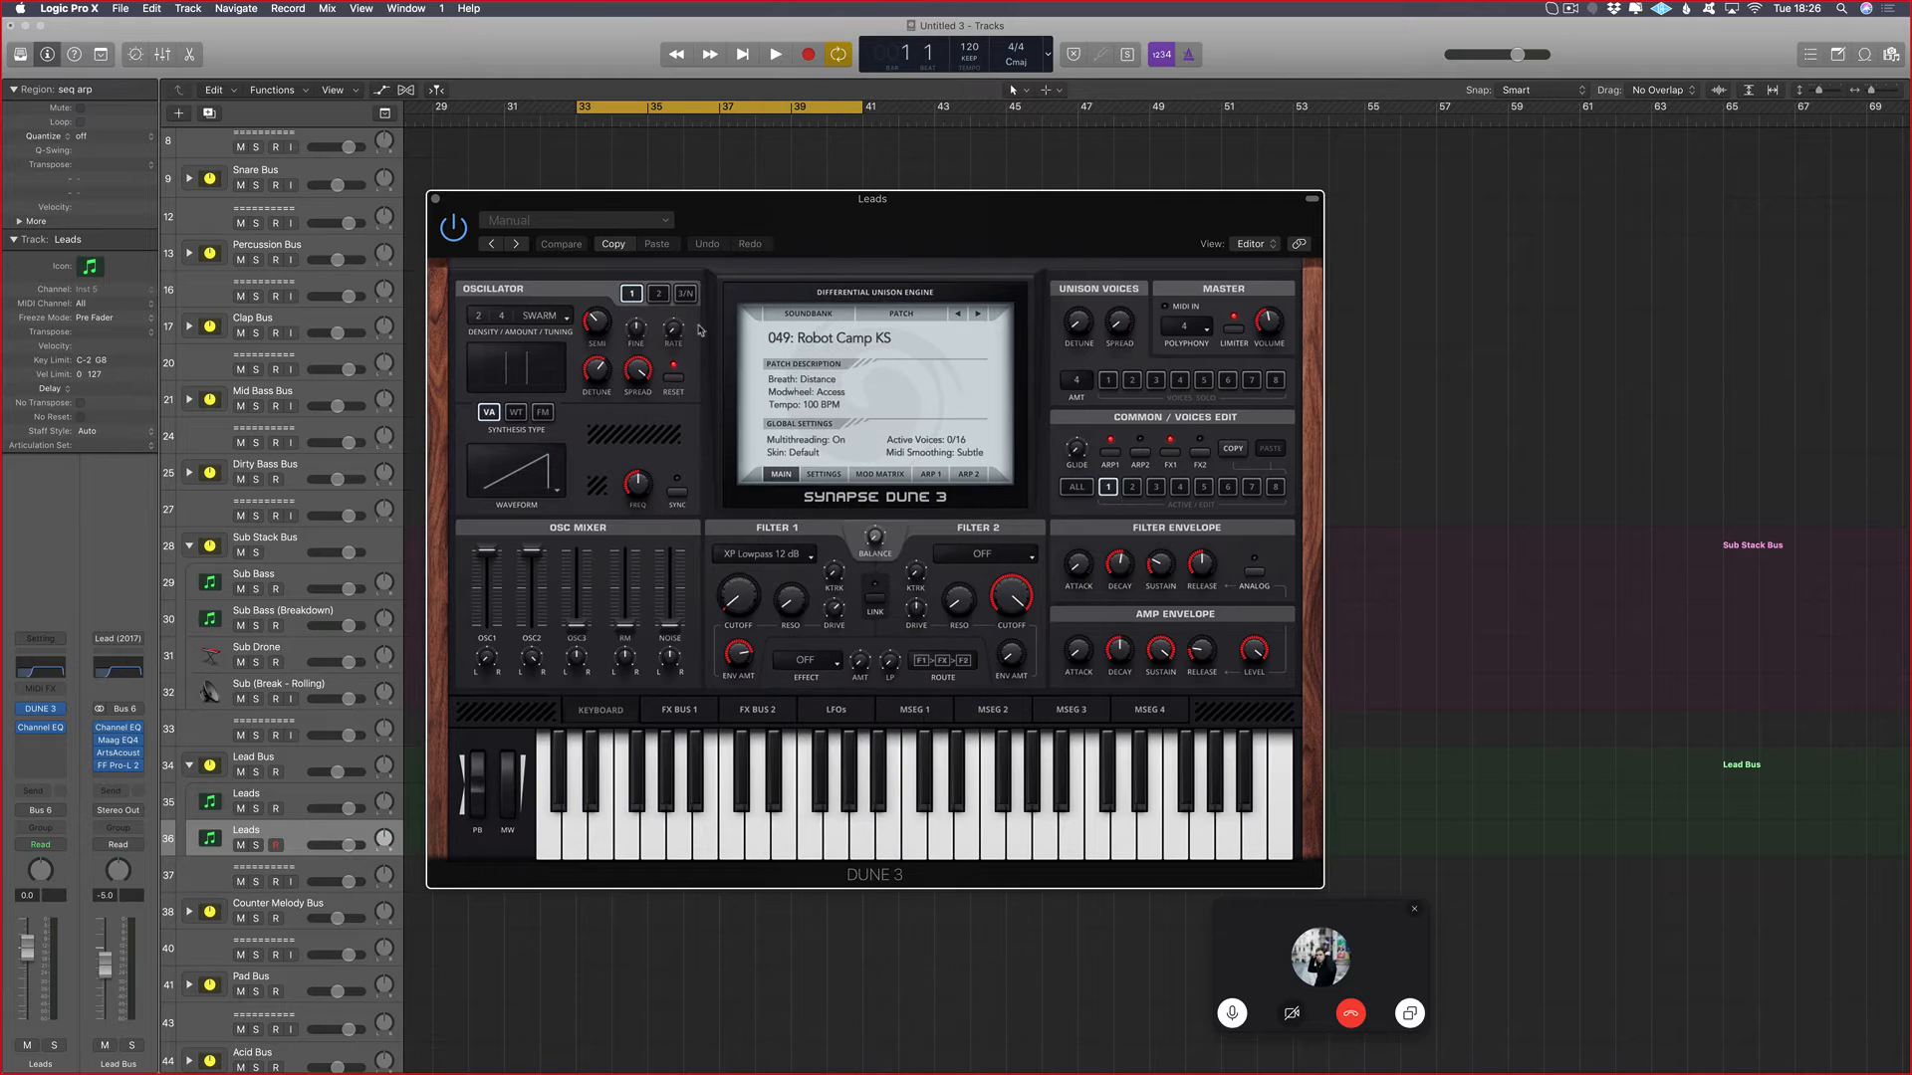
Step: Play the cycle range, move the DUNE 3 window off the regions and set the project tempo to 138
{"action": "key", "text": "space"}
{"action": "left_click_drag", "start_coordinate": [549, 203], "coordinate": [988, 433]}
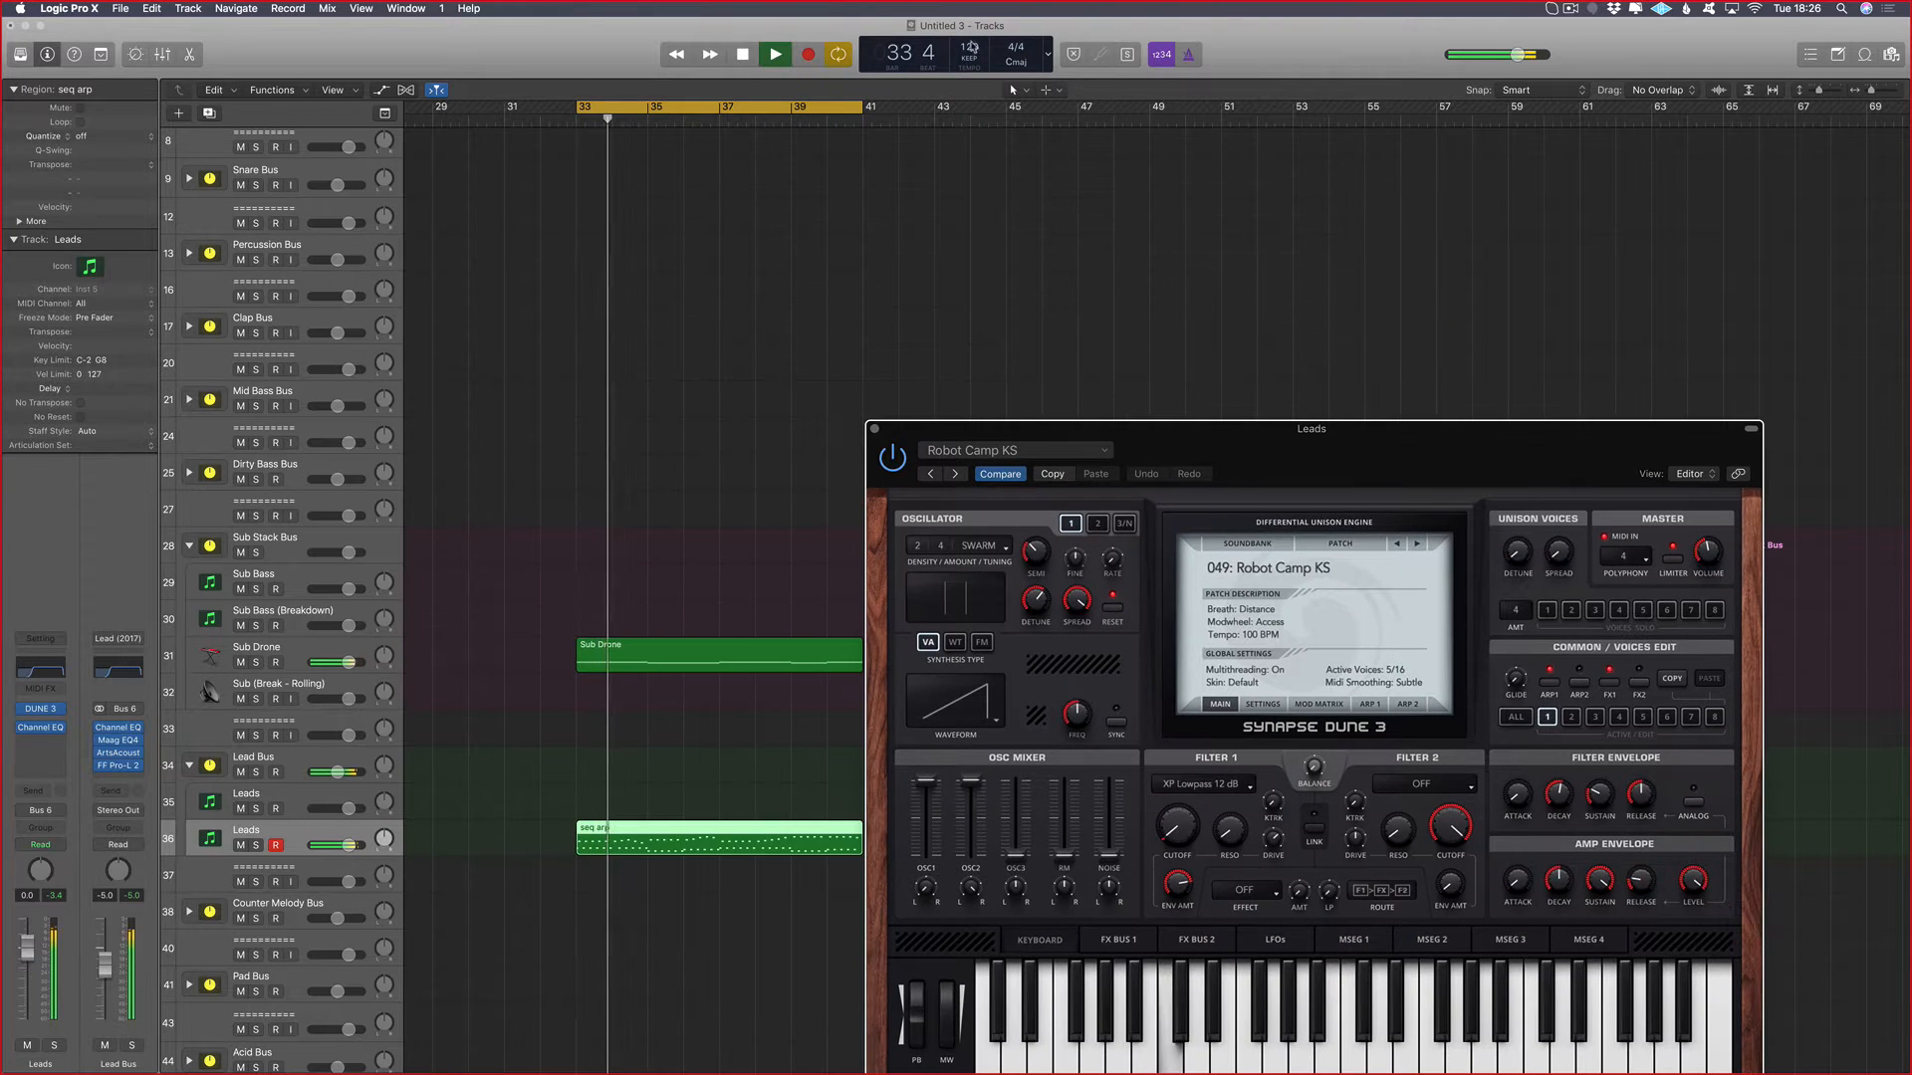
{"action": "double_click", "coordinate": [969, 48]}
{"action": "type", "text": "138"}
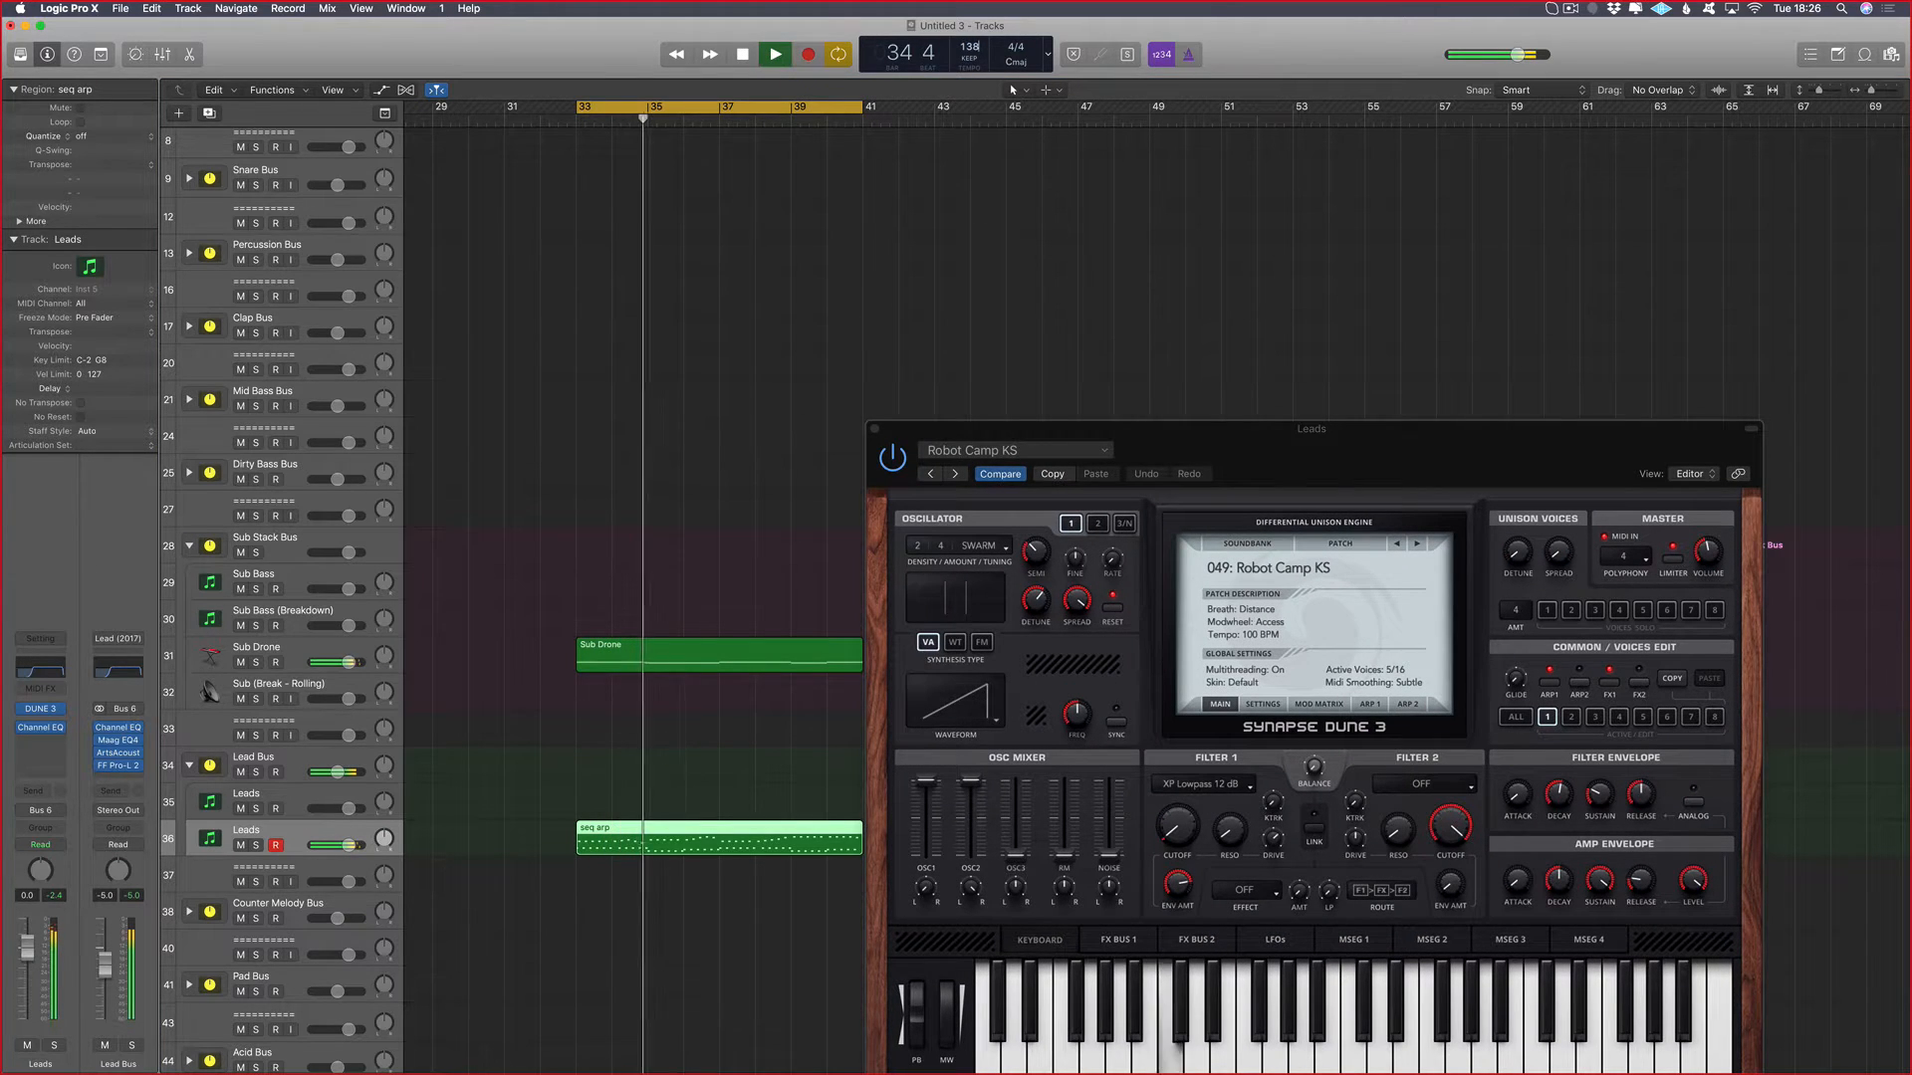
Step: Glance at the Skype call and stop playback of the drone and melody regions
{"action": "key", "text": "ctrl+Right"}
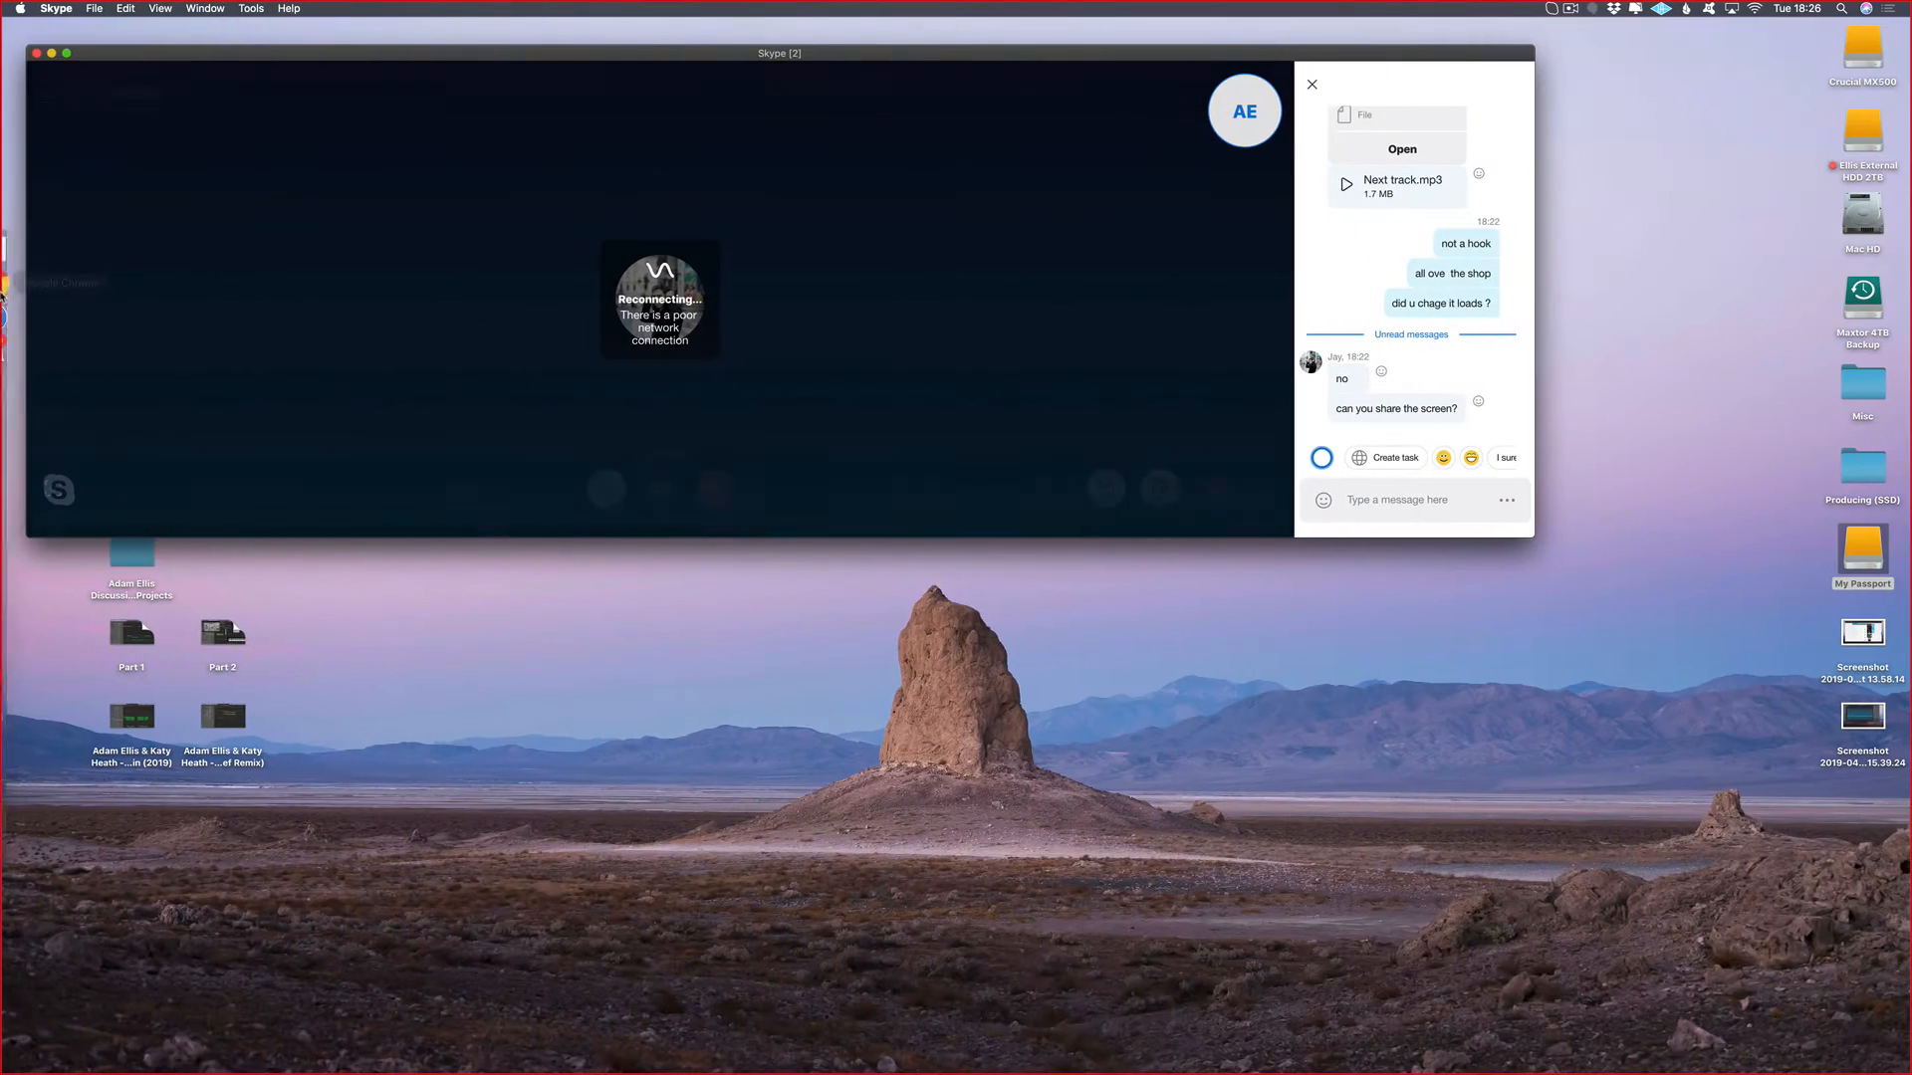
{"action": "key", "text": "ctrl+Left"}
{"action": "left_click", "coordinate": [37, 279]}
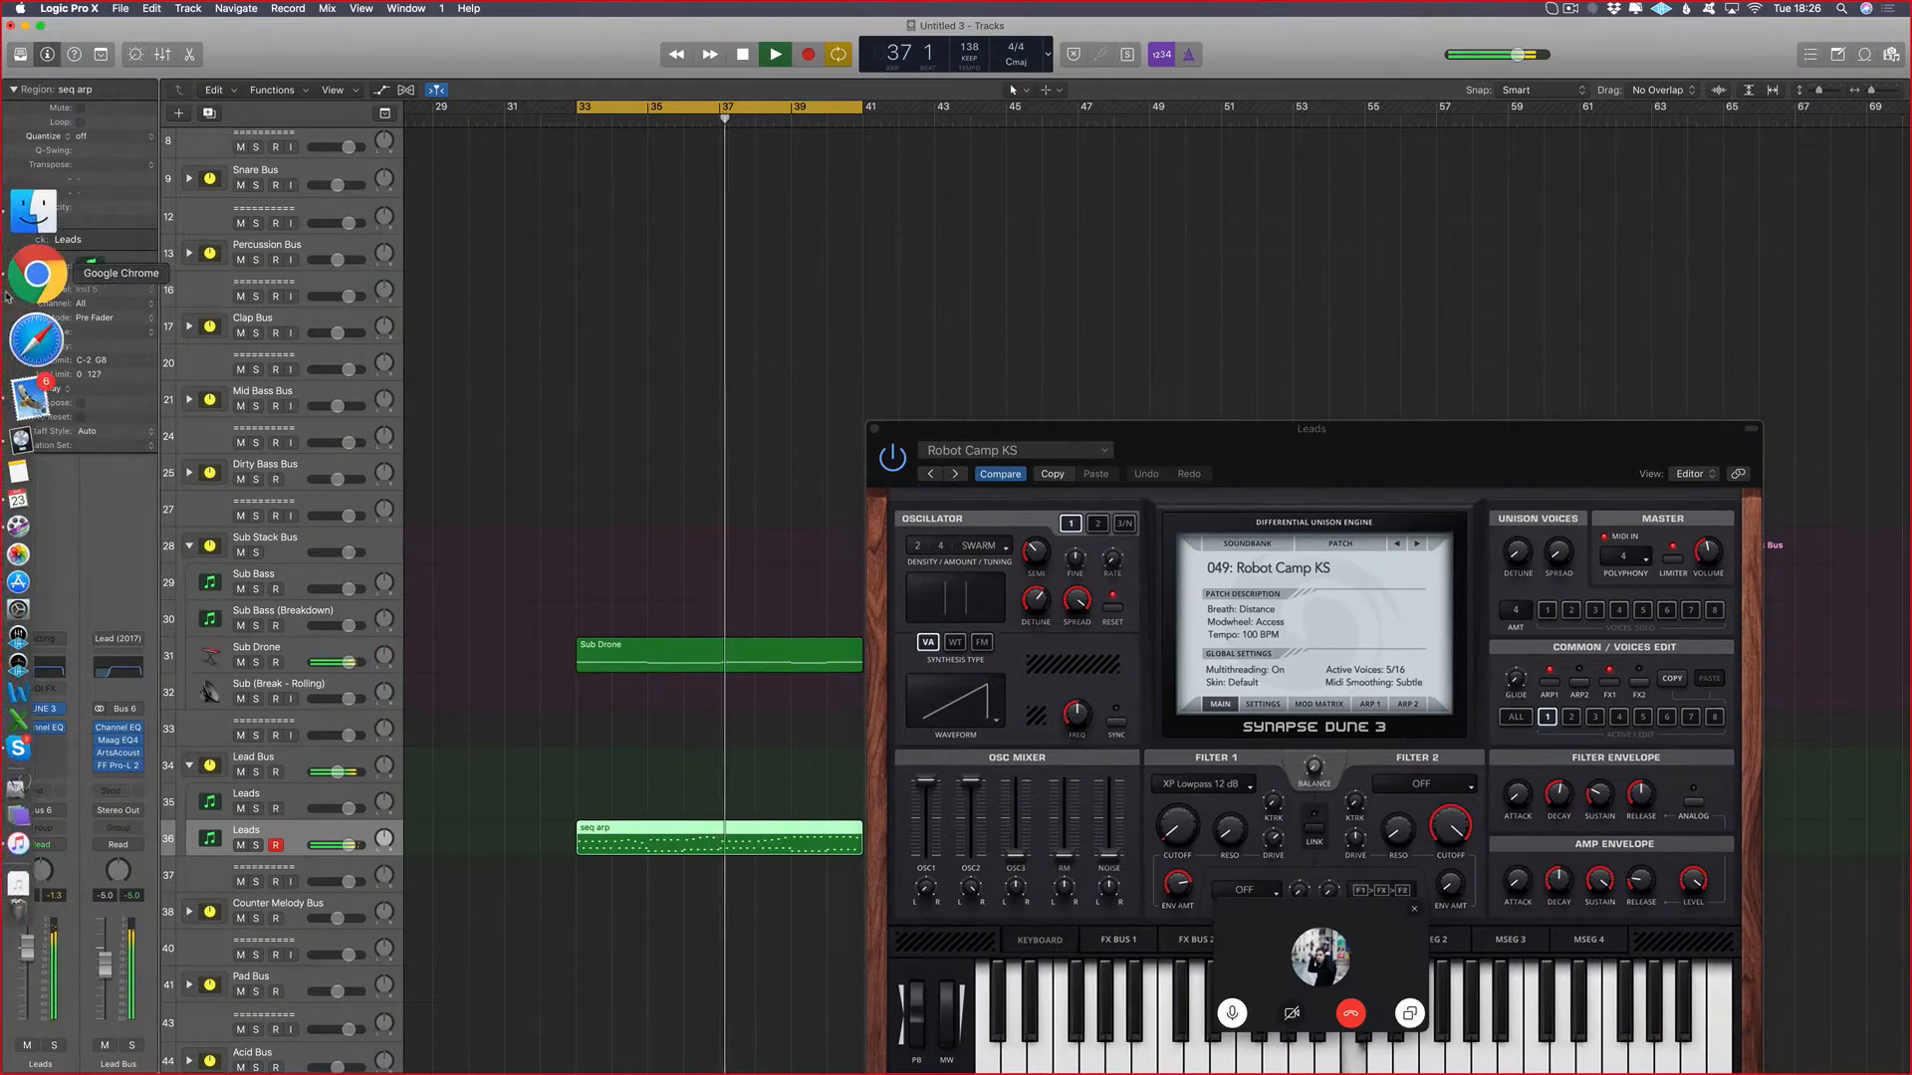
{"action": "left_click", "coordinate": [571, 282]}
{"action": "key", "text": "space"}
Step: Switch to Chrome, search Google for speedtest and open the Speedtest by Ookla site
{"action": "left_click", "coordinate": [37, 285]}
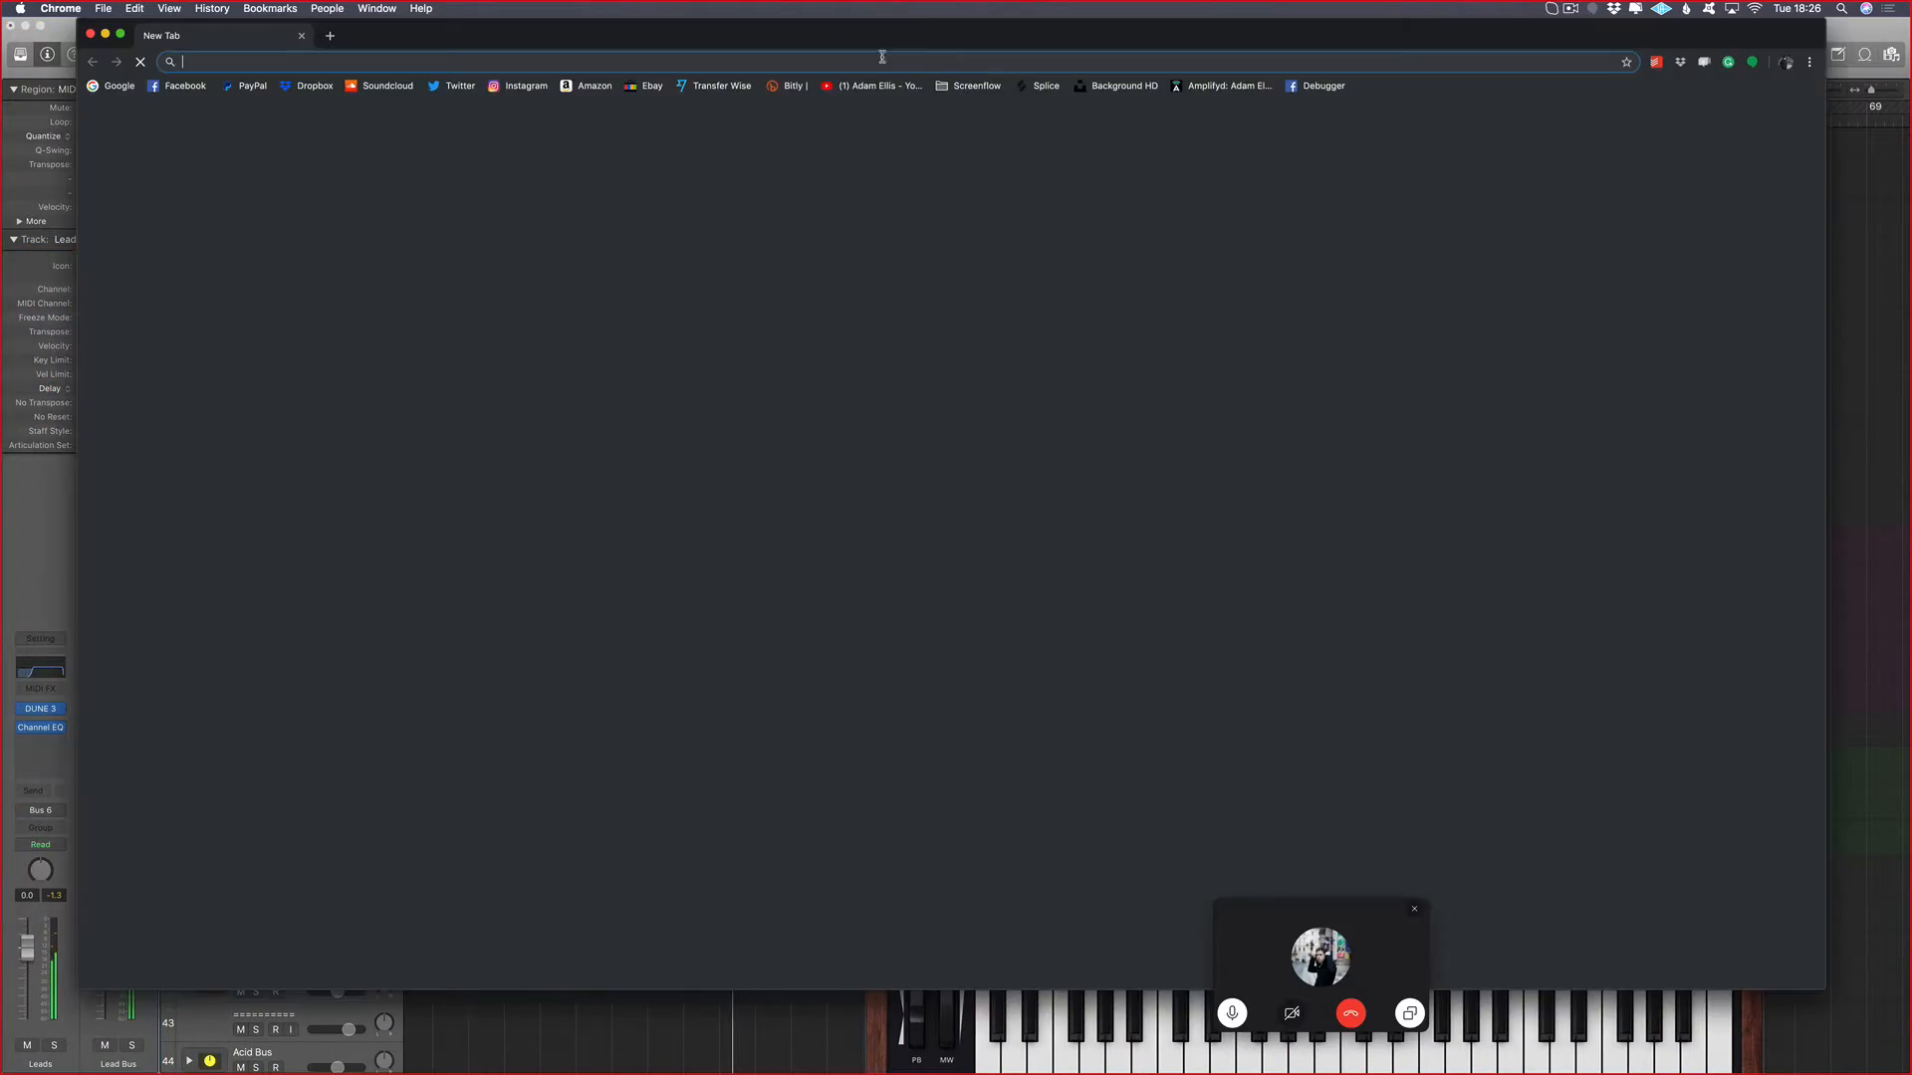
{"action": "type", "text": "speedtest"}
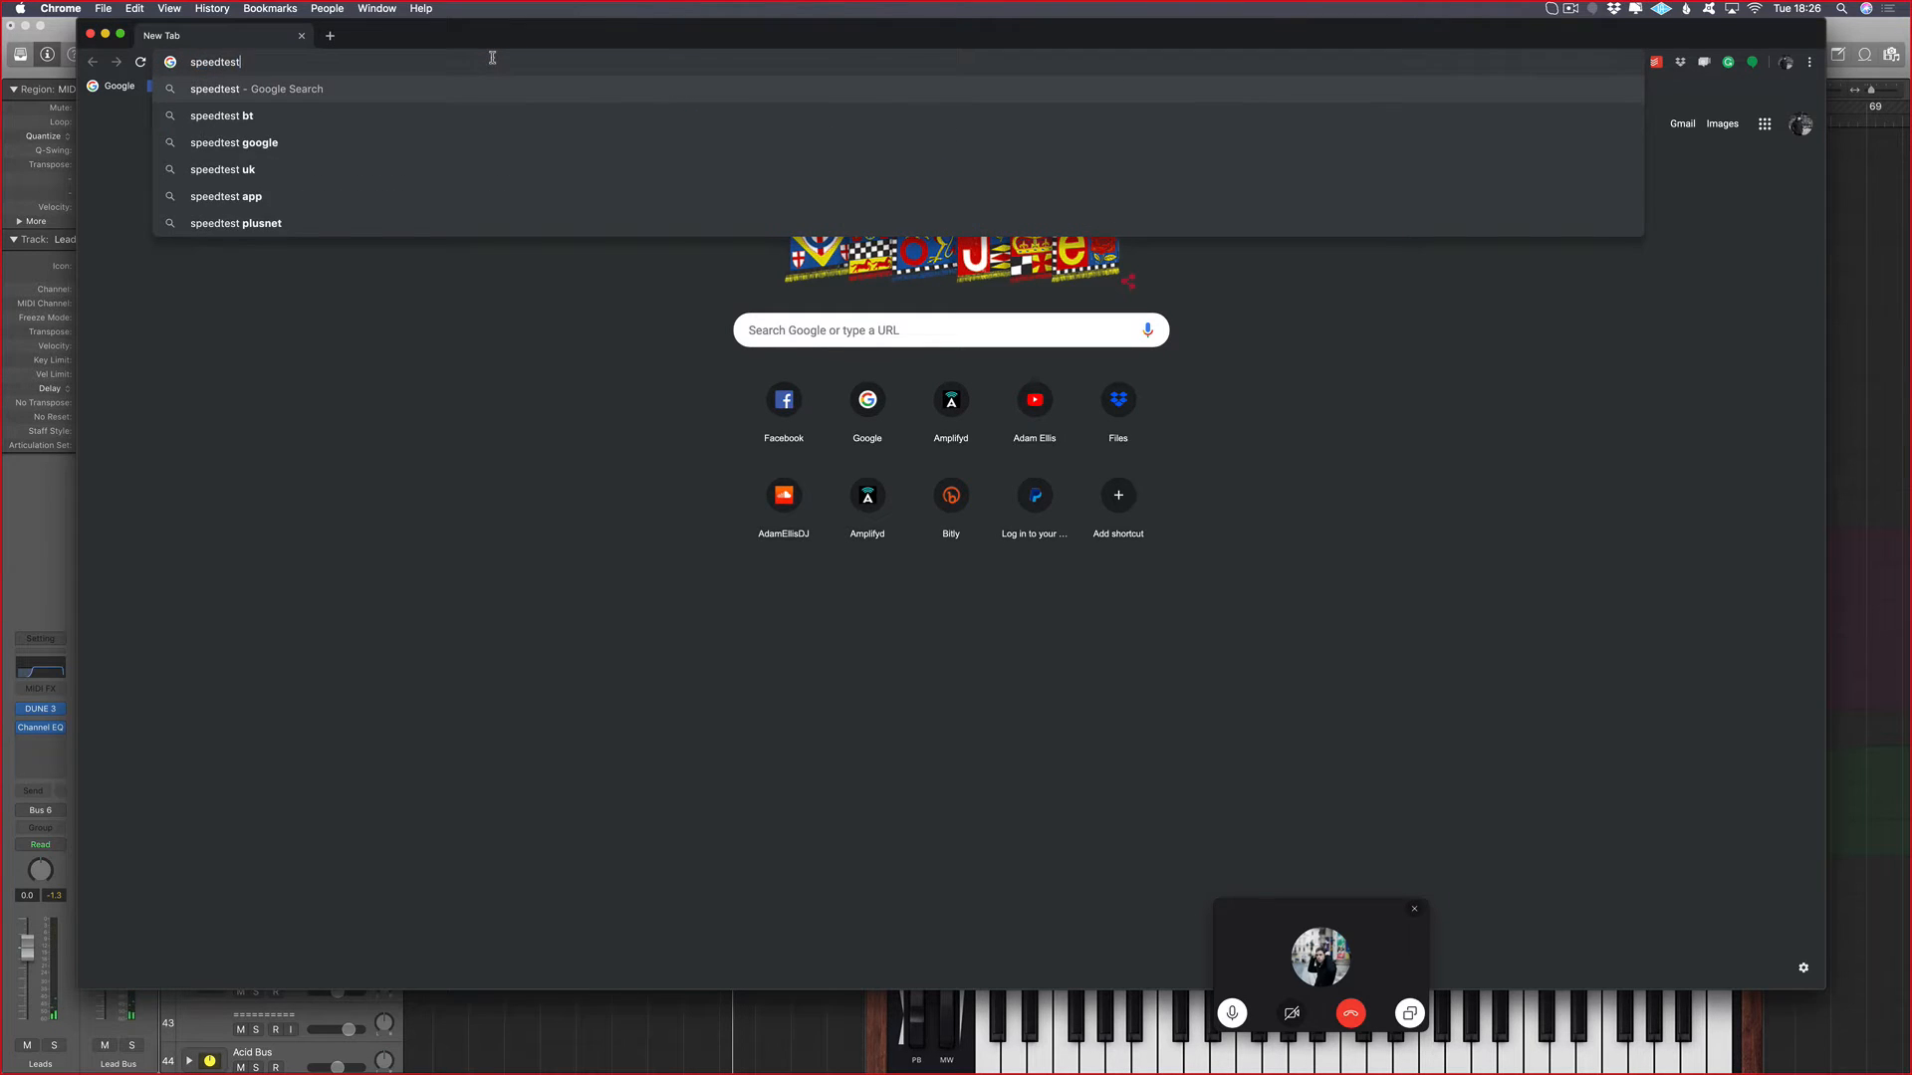
{"action": "key", "text": "Return"}
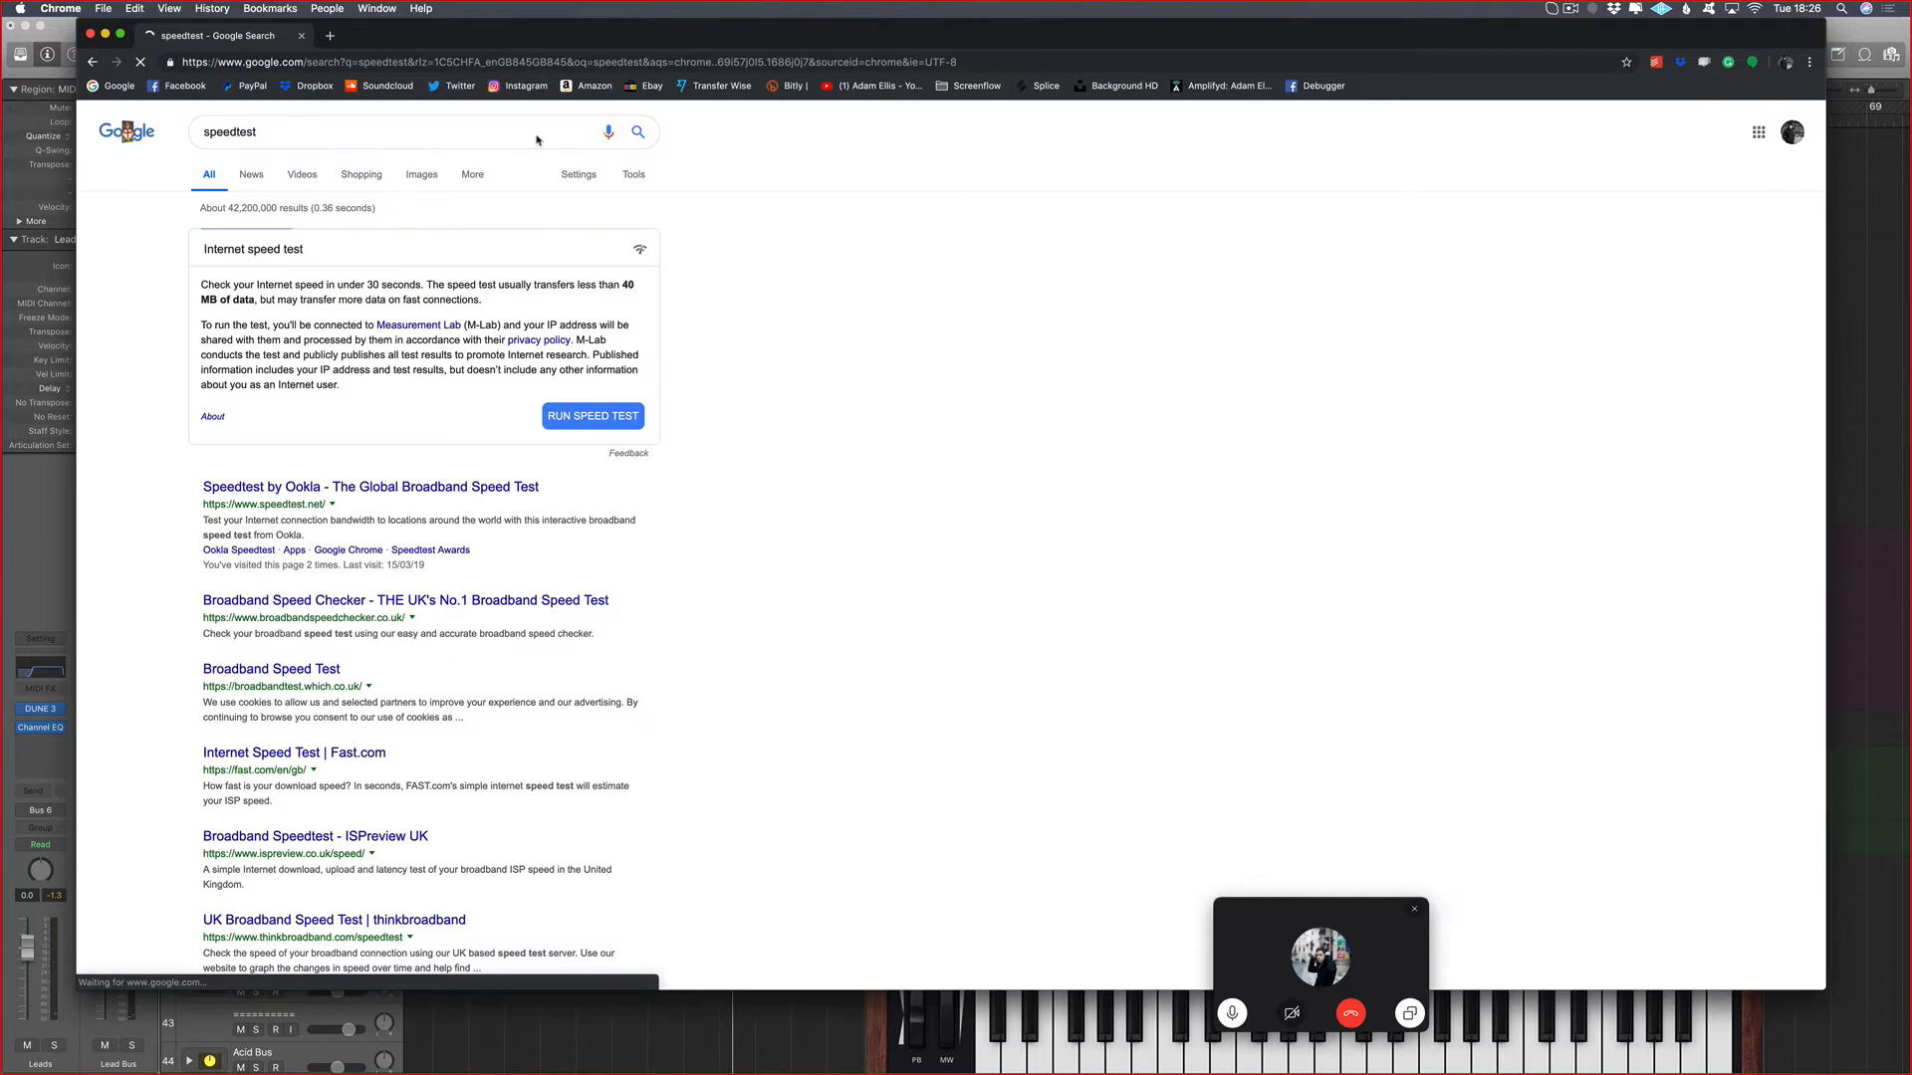
{"action": "left_click", "coordinate": [286, 488]}
Step: Switch to Skype and end the current call
{"action": "key", "text": "ctrl+Right"}
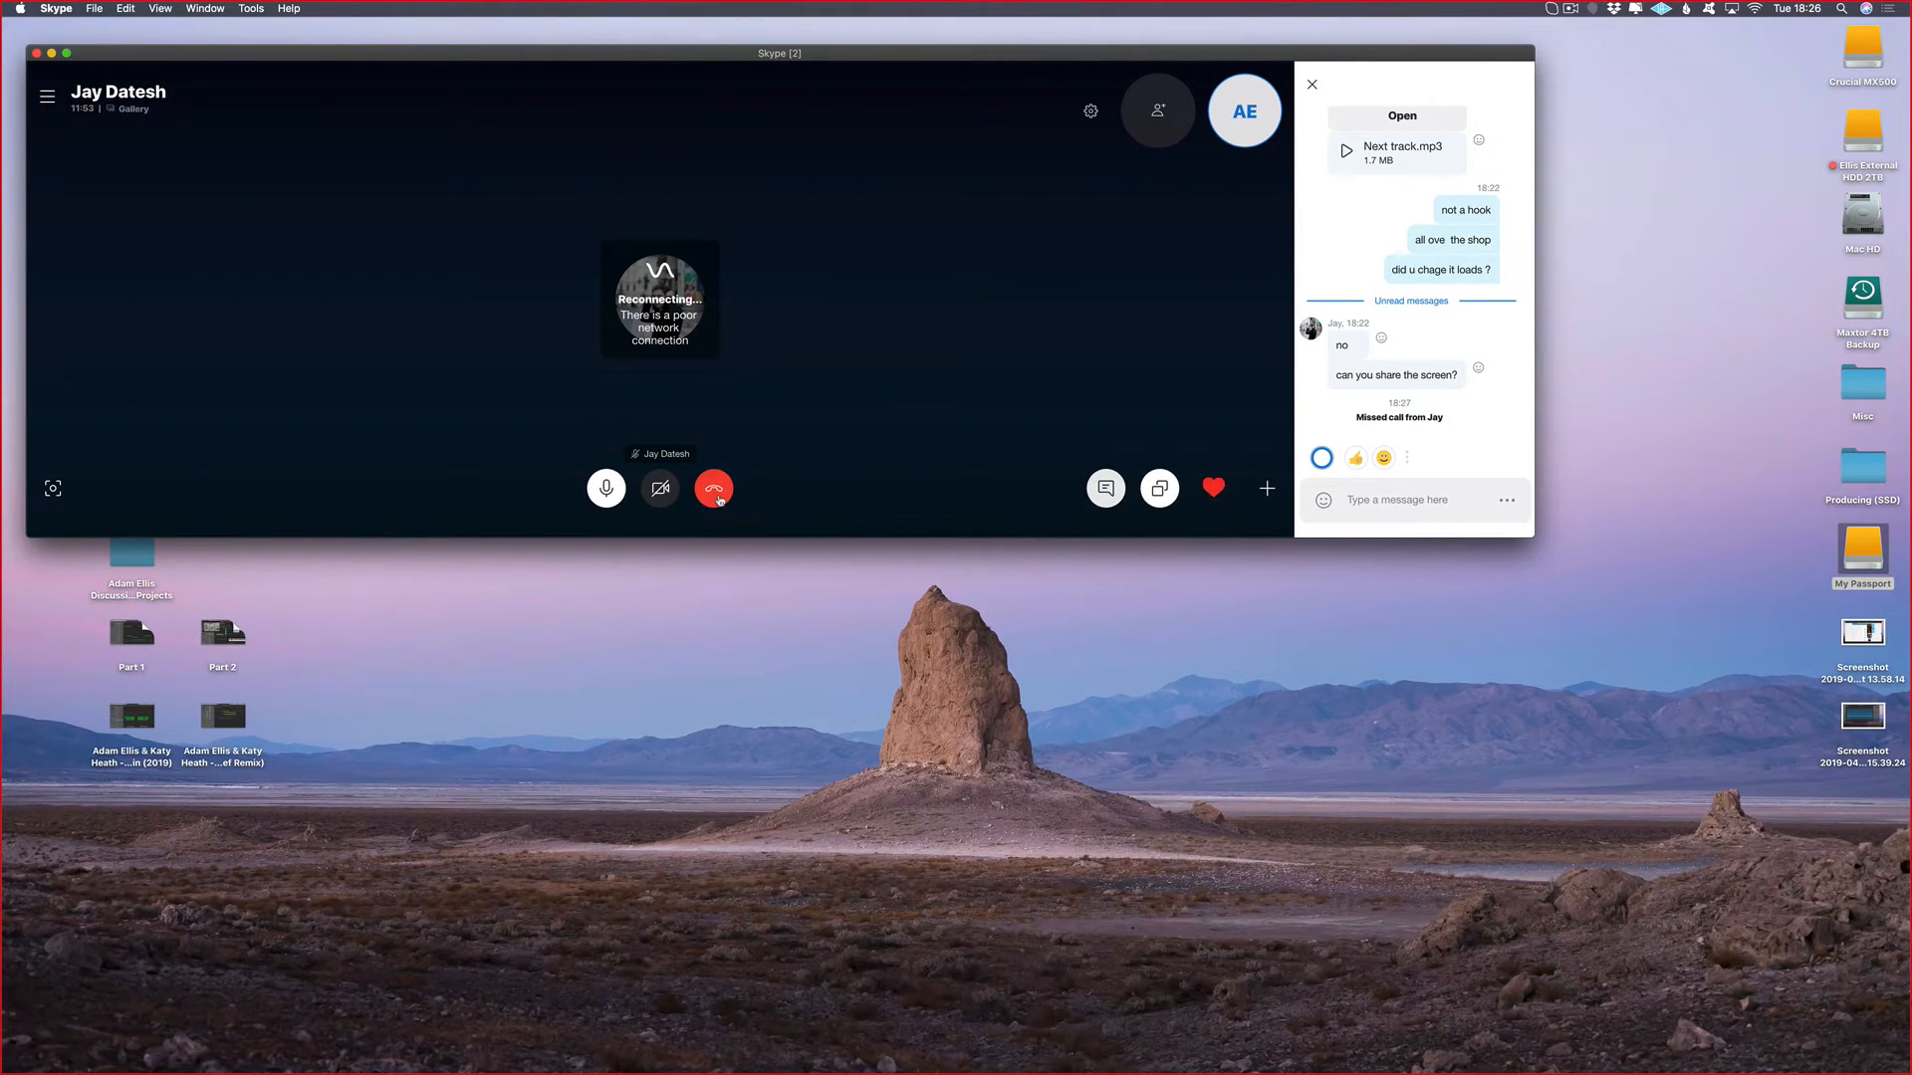
{"action": "left_click", "coordinate": [717, 496]}
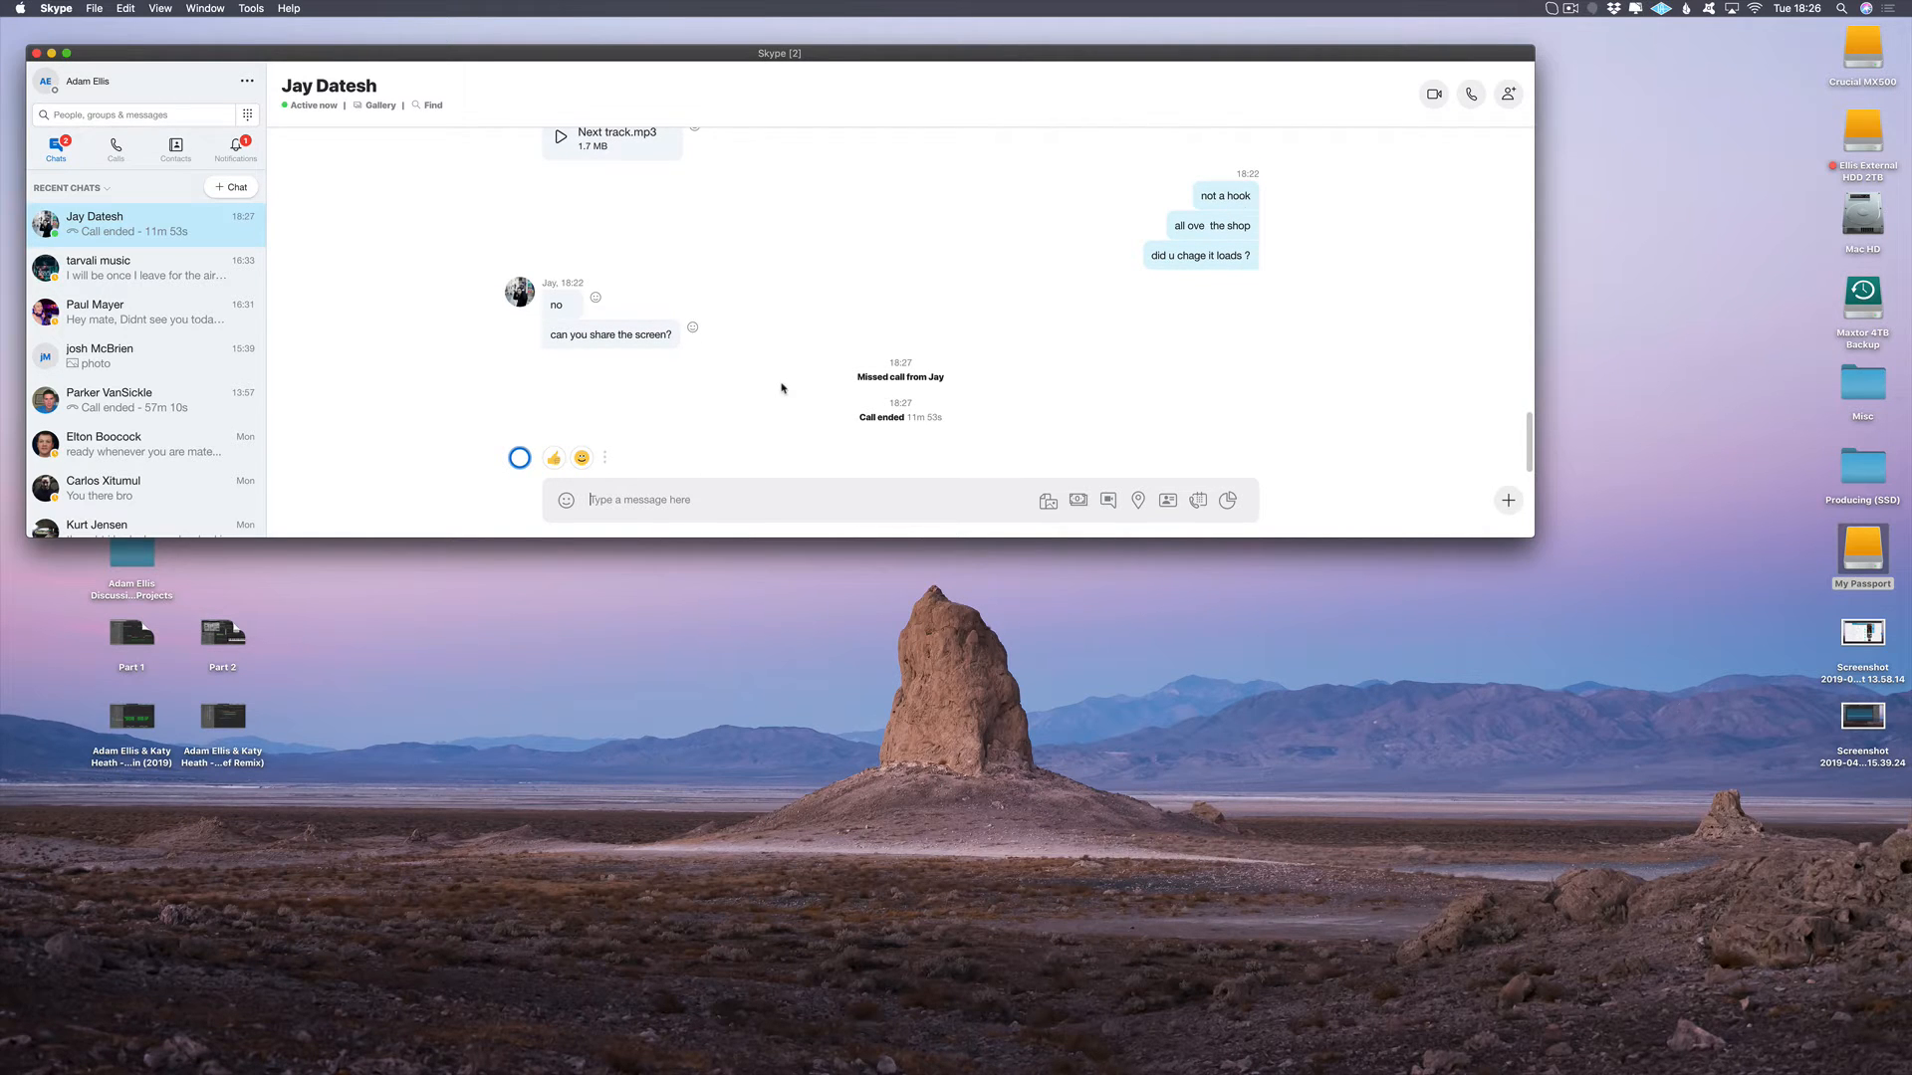
Step: Return to Chrome, consent to the Speedtest cookies, run the connection test and dismiss the data collection notice
{"action": "key", "text": "ctrl+Left"}
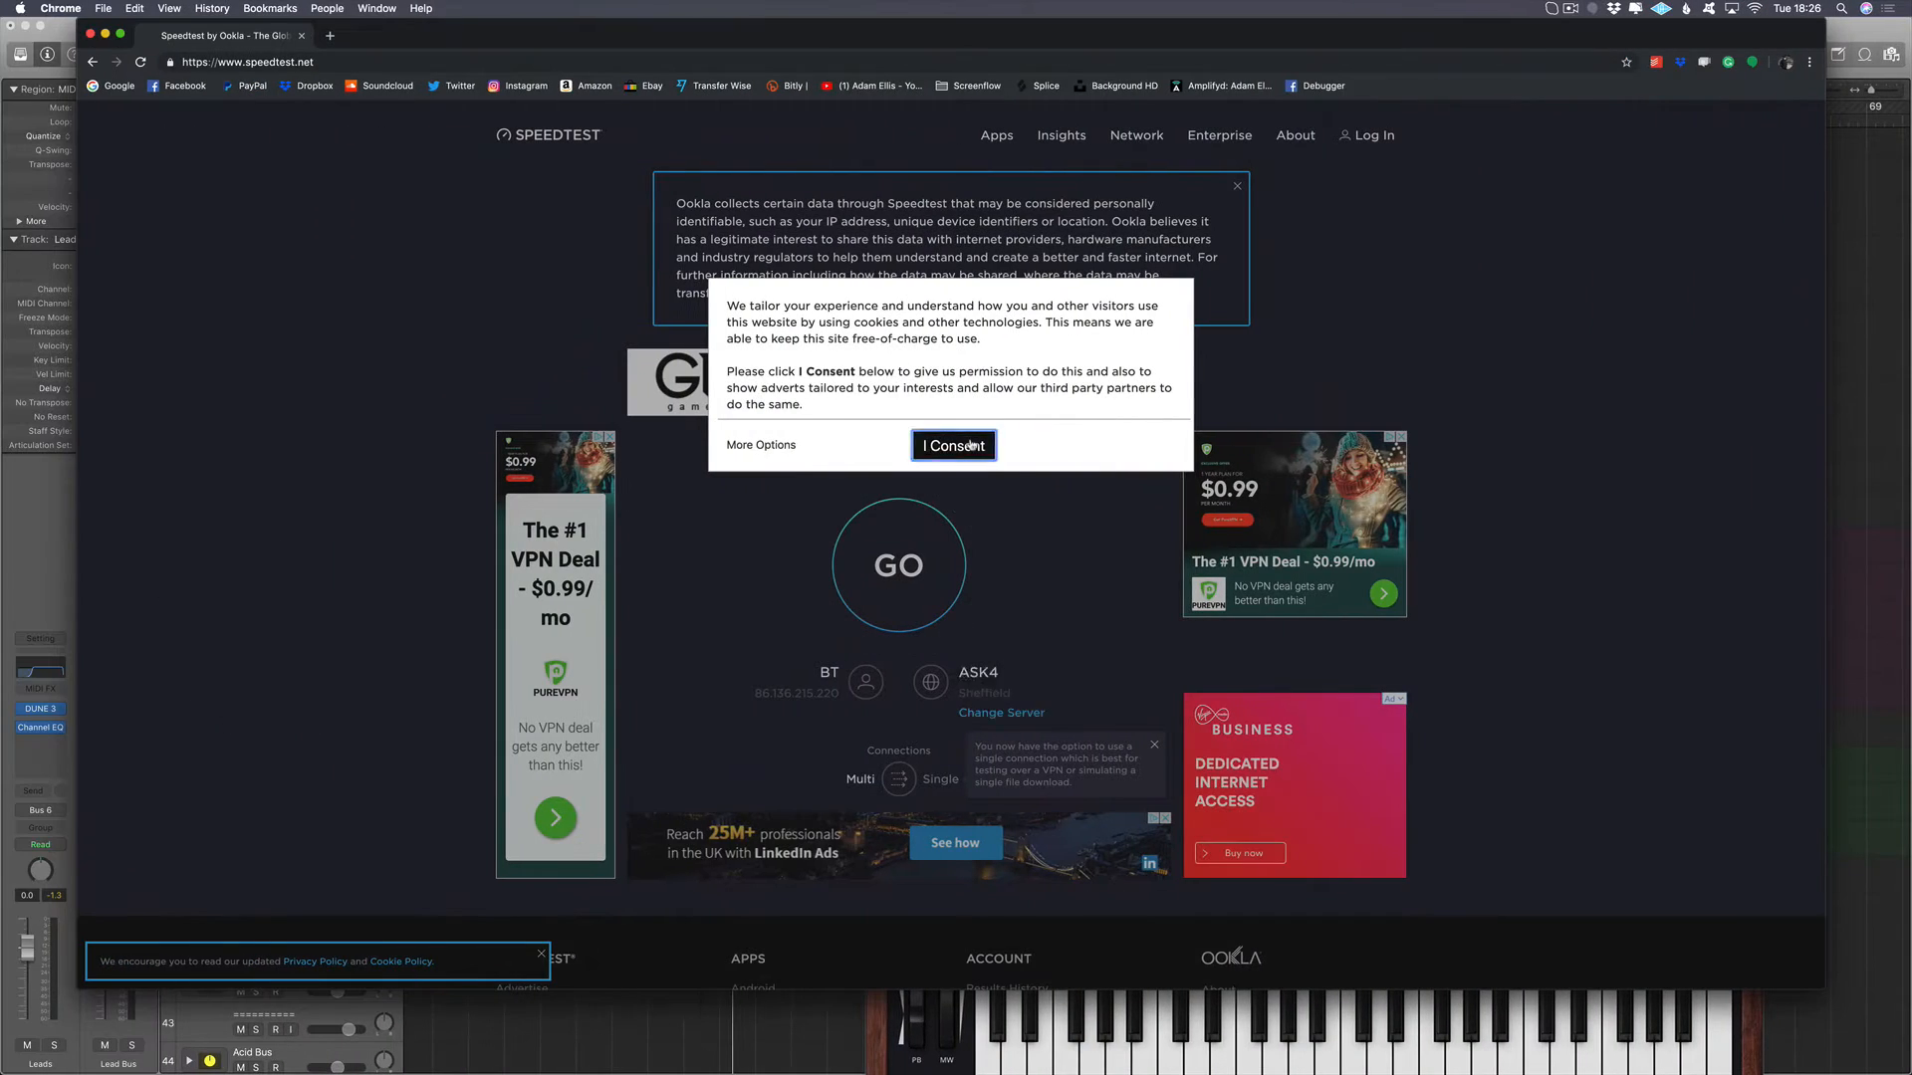
{"action": "left_click", "coordinate": [971, 445]}
{"action": "left_click", "coordinate": [898, 565]}
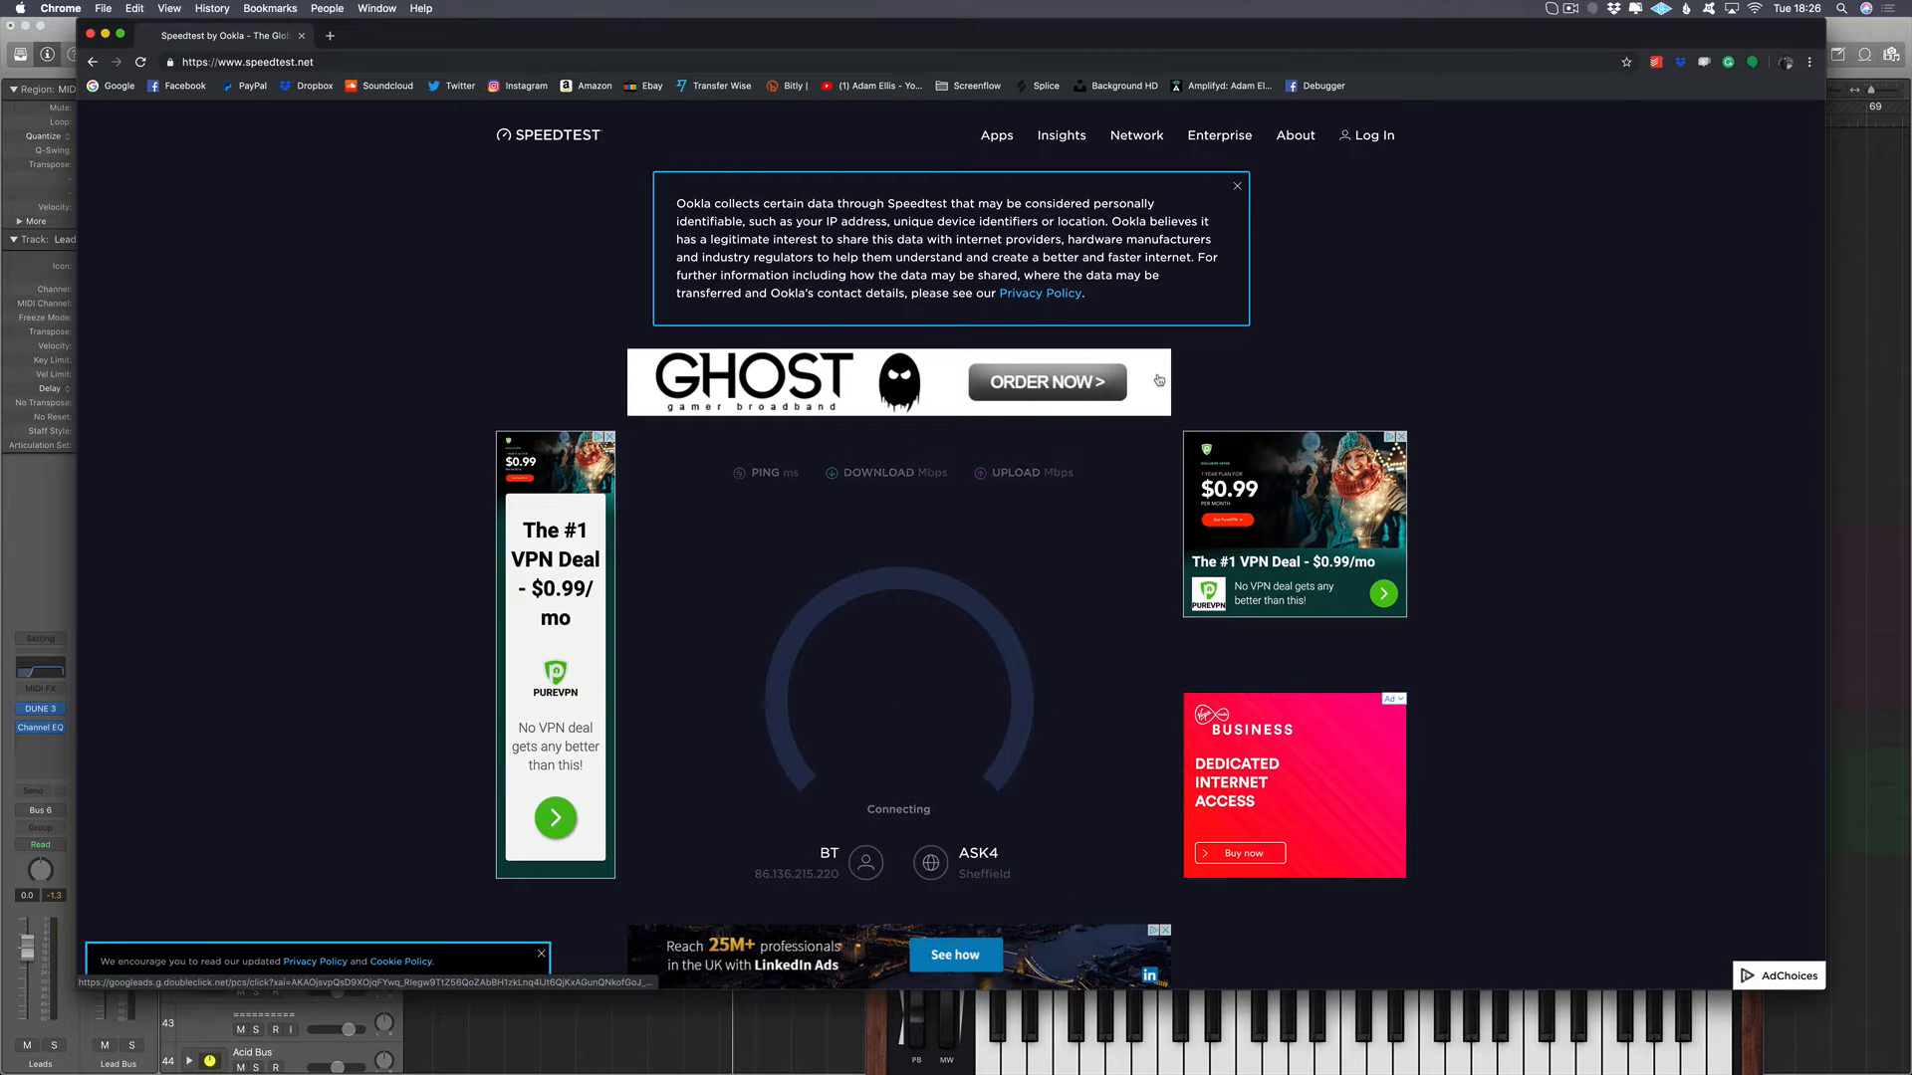
{"action": "left_click", "coordinate": [1237, 186]}
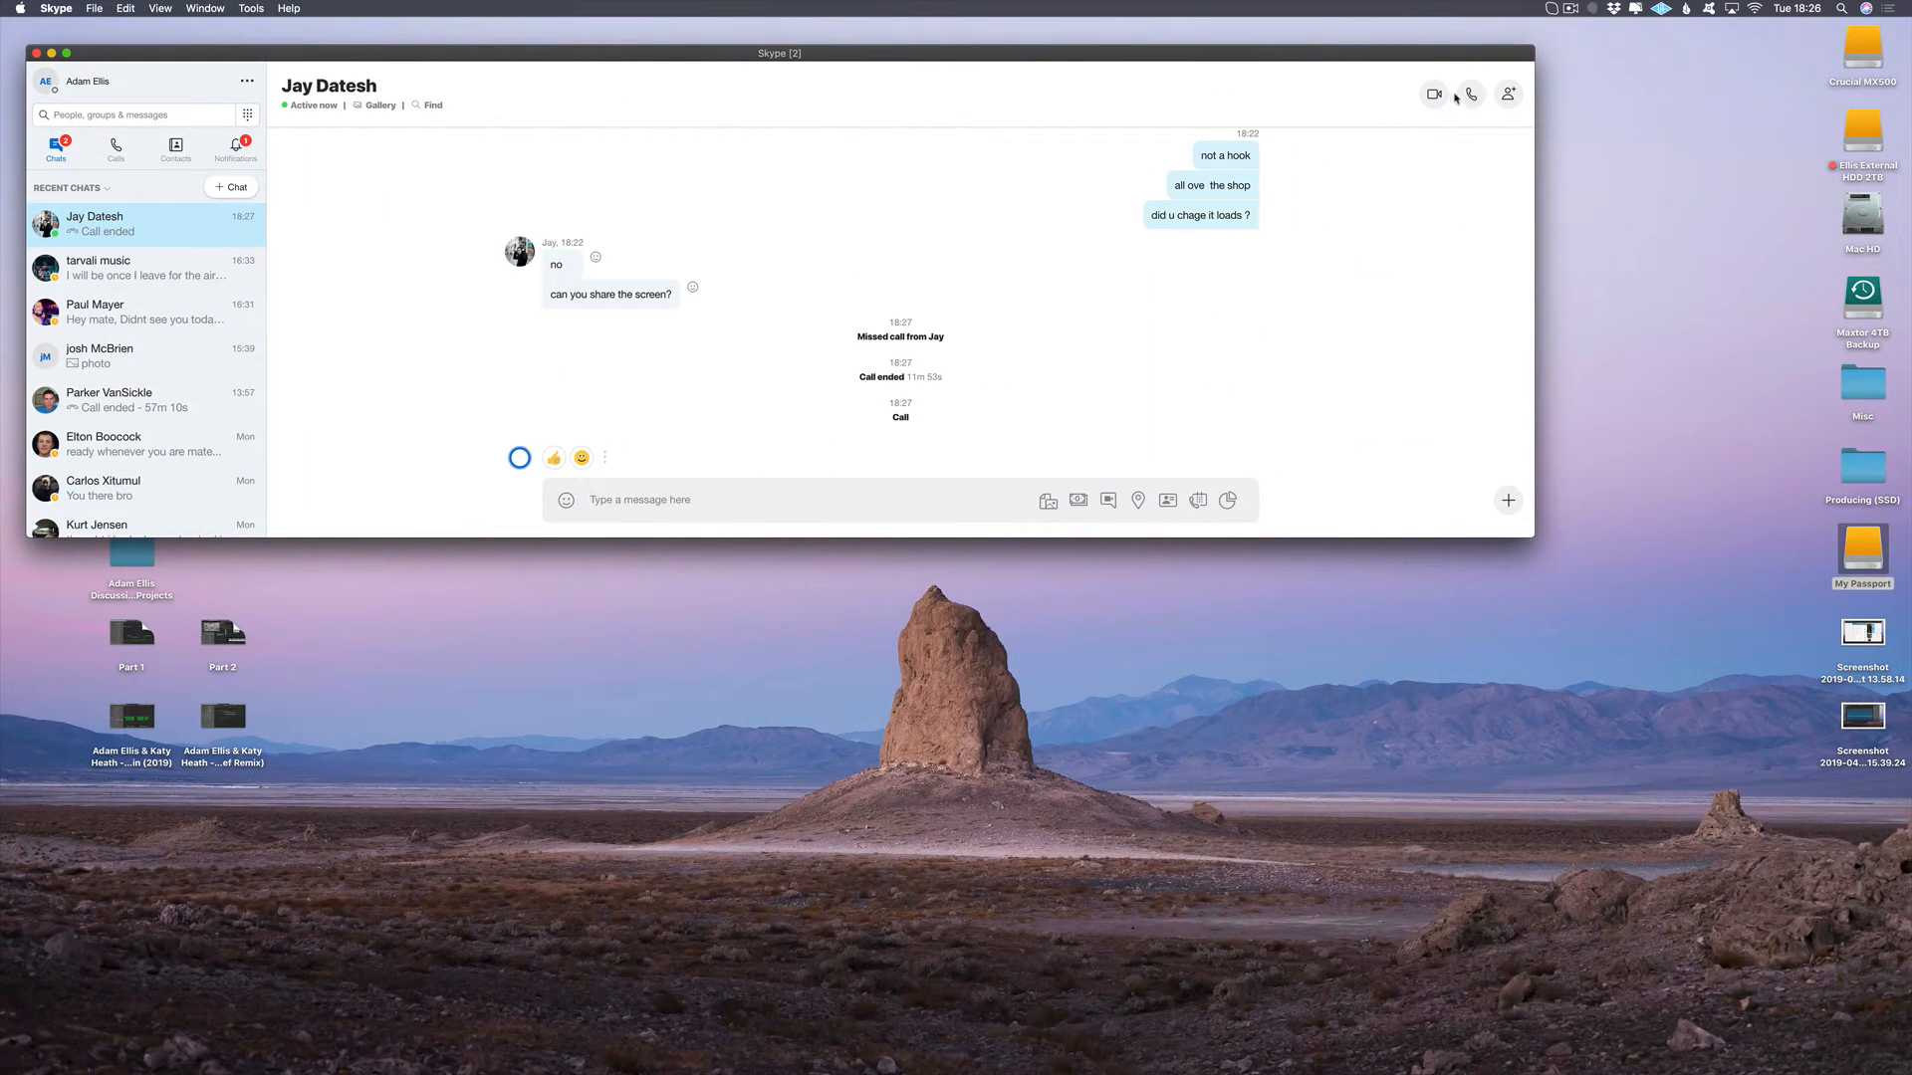
Step: Call the same Skype contact again and share the whole screen with them
{"action": "left_click", "coordinate": [1466, 96]}
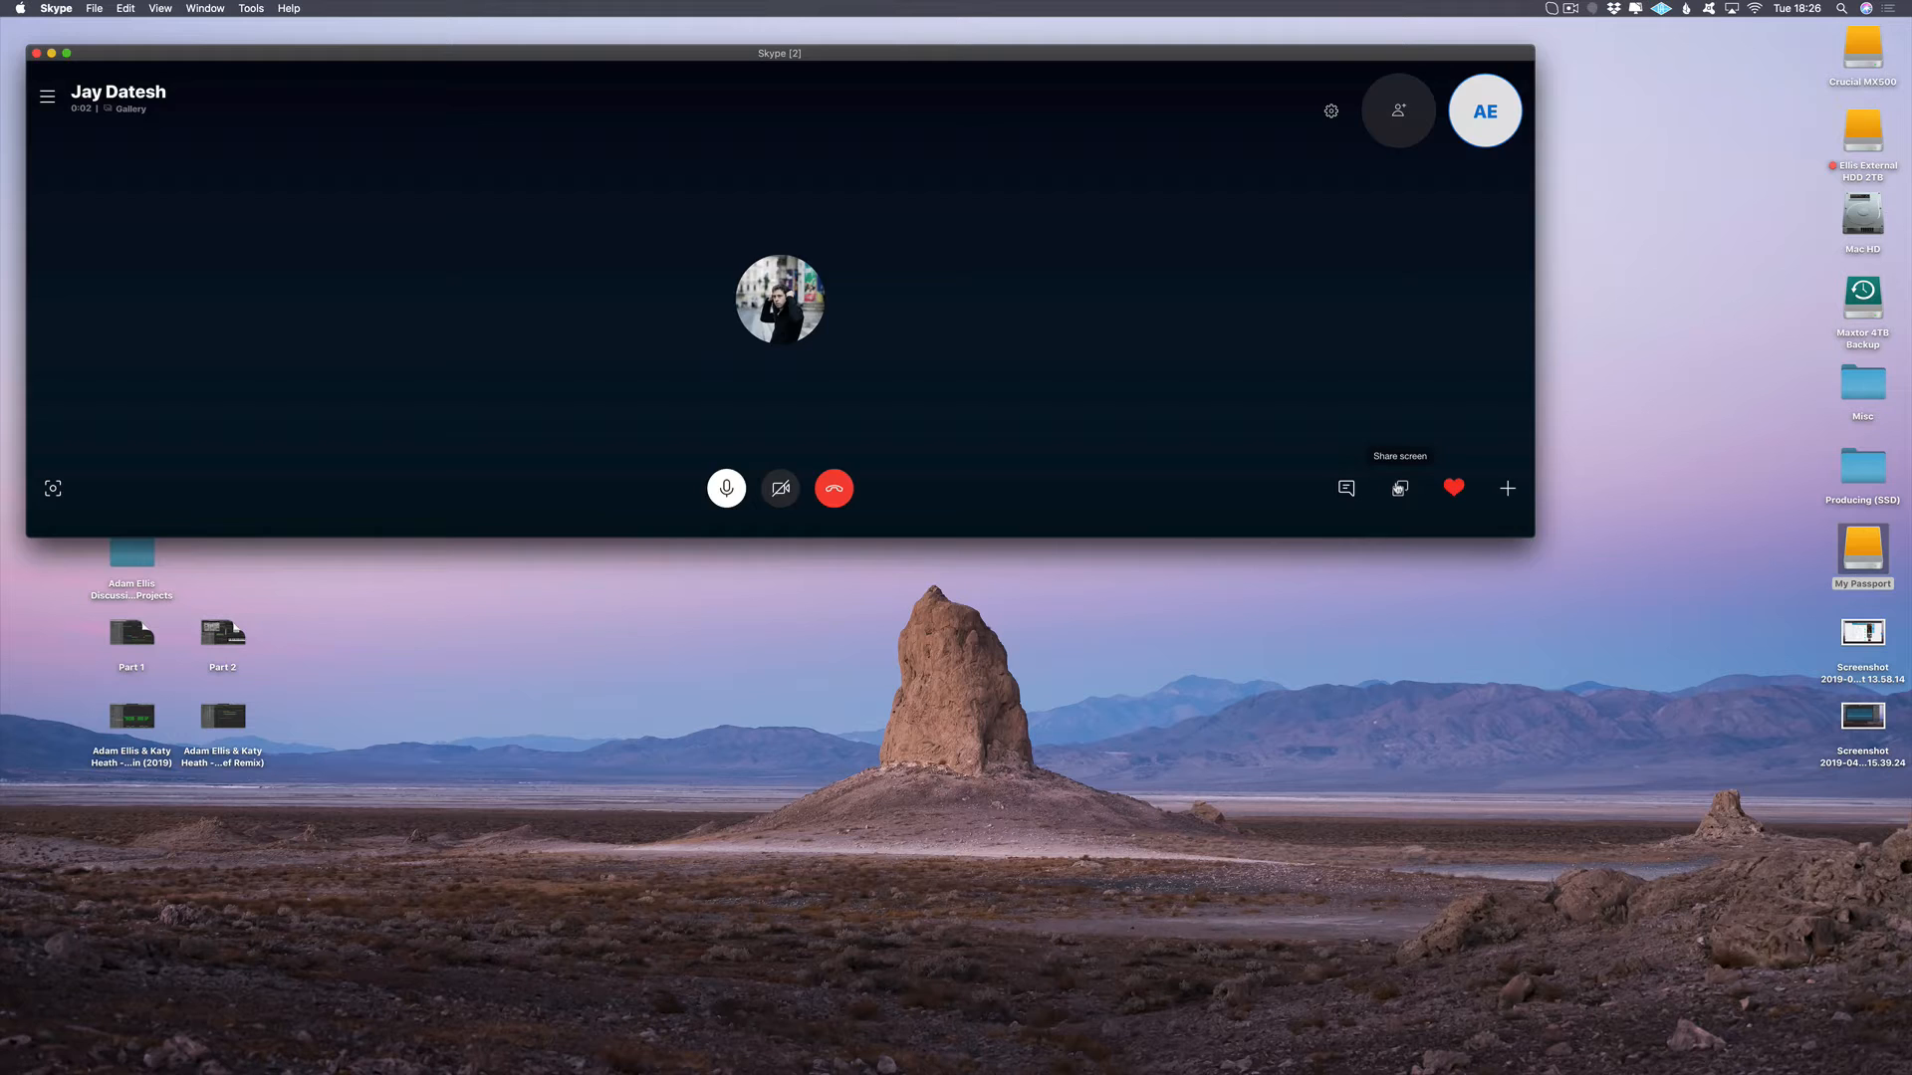
{"action": "left_click", "coordinate": [1399, 489]}
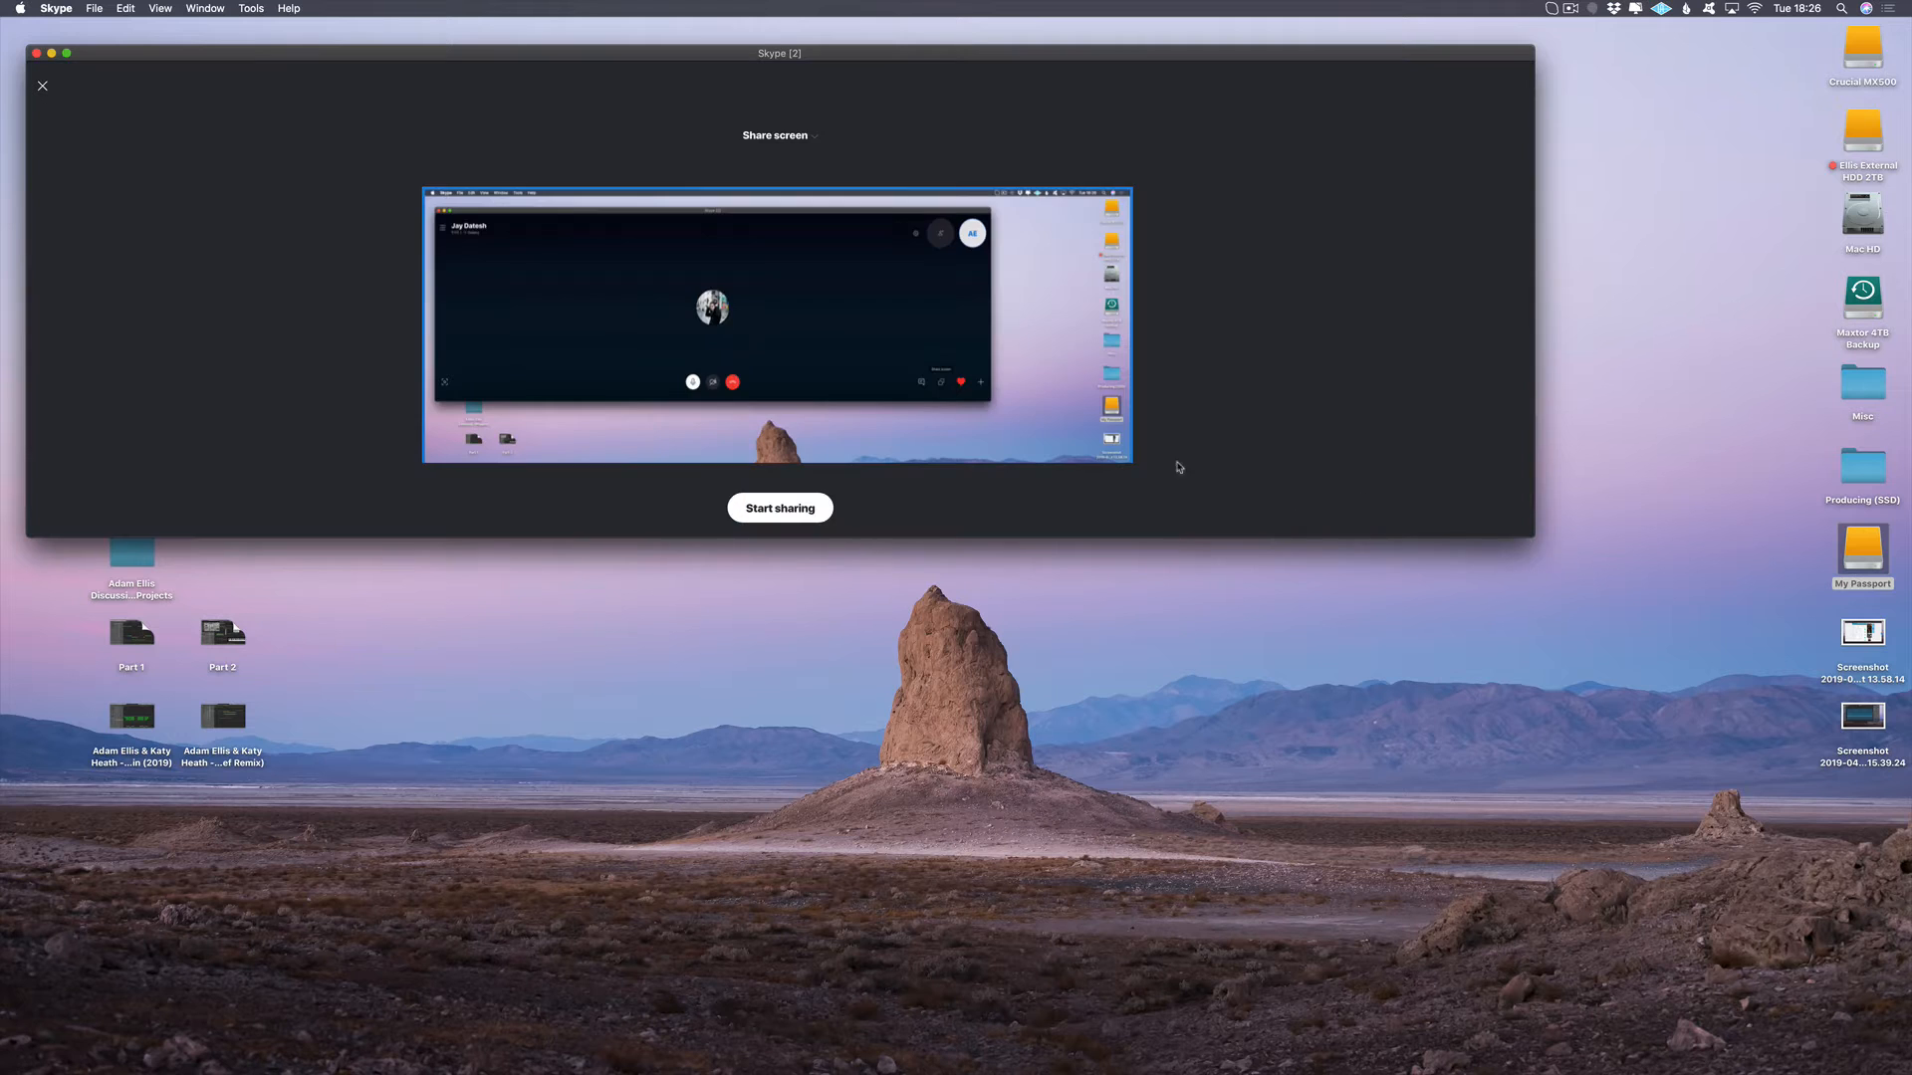
{"action": "left_click", "coordinate": [762, 510]}
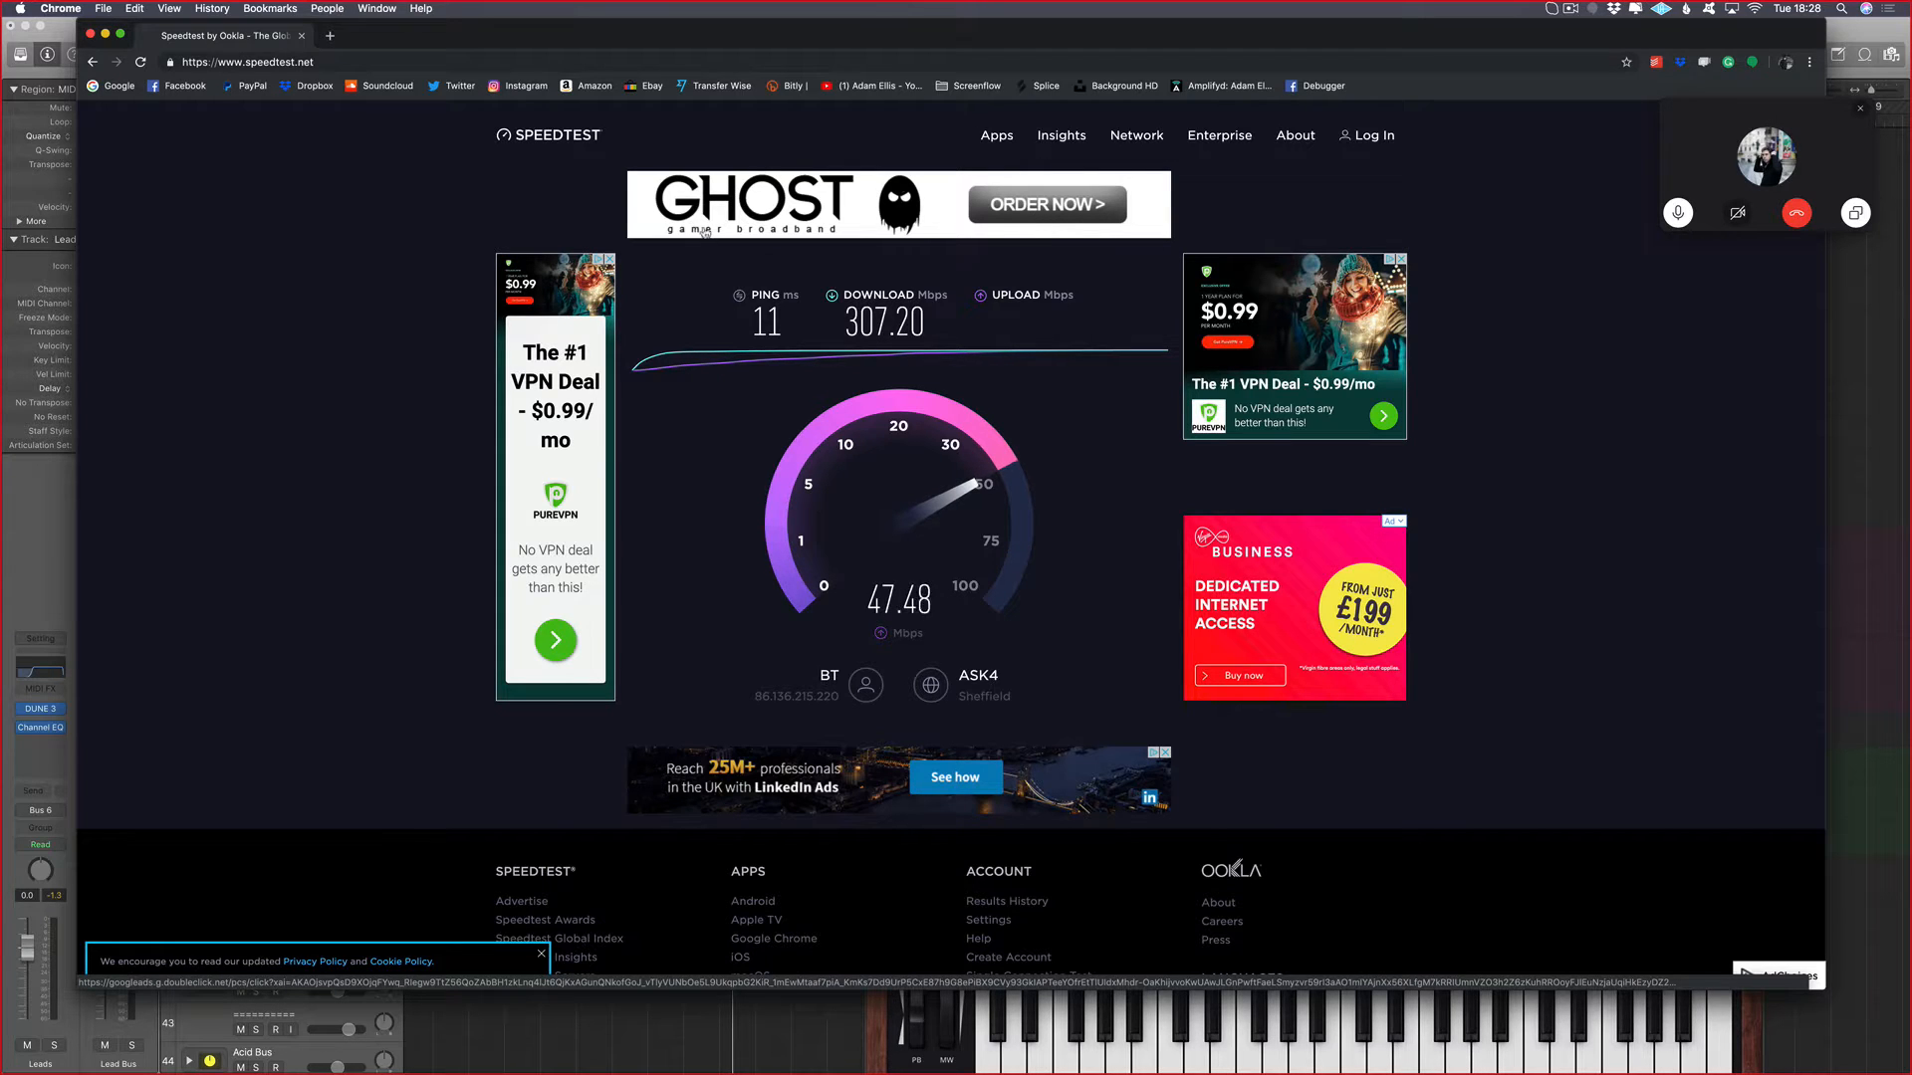
Step: Close the Chrome window, return to Logic Pro X and move the DUNE 3 window clear of the drone and melody regions
{"action": "left_click", "coordinate": [89, 36]}
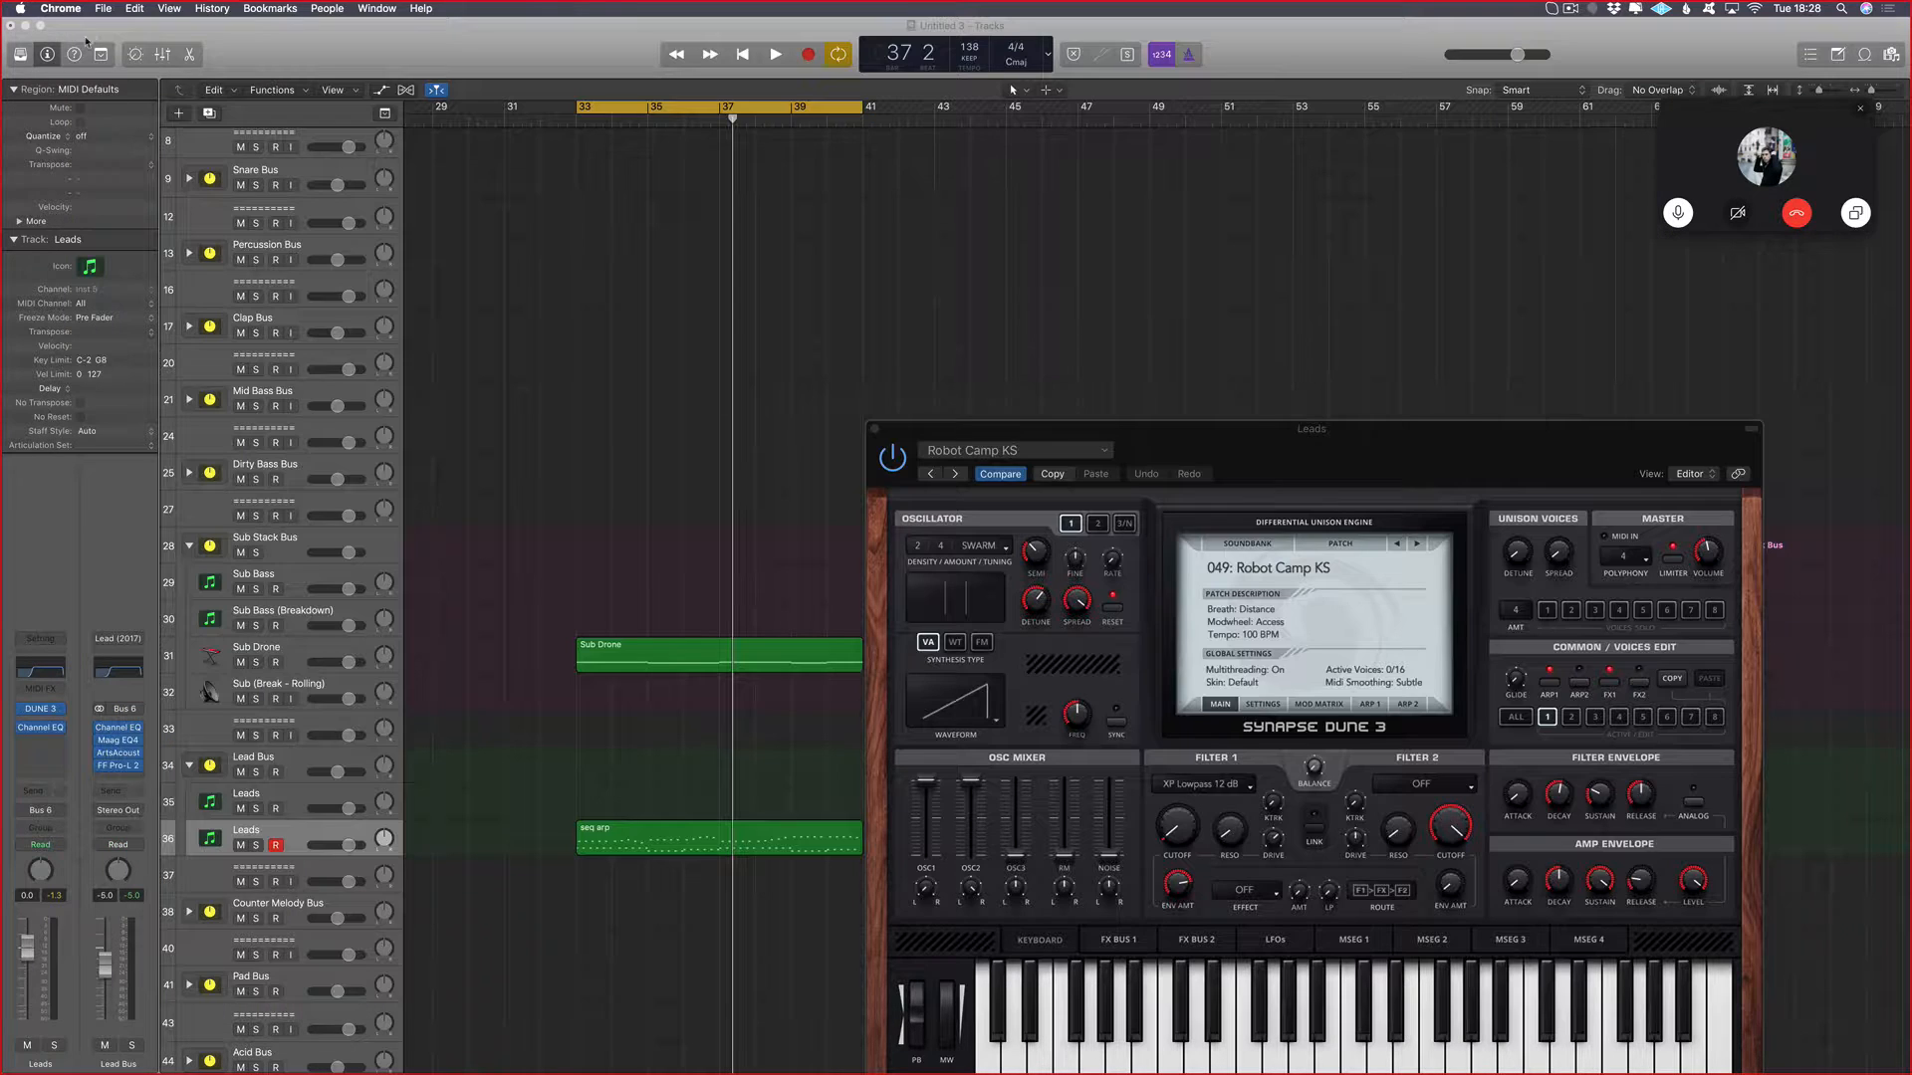
{"action": "left_click", "coordinate": [700, 319]}
{"action": "left_click_drag", "start_coordinate": [1035, 428], "coordinate": [1123, 247]}
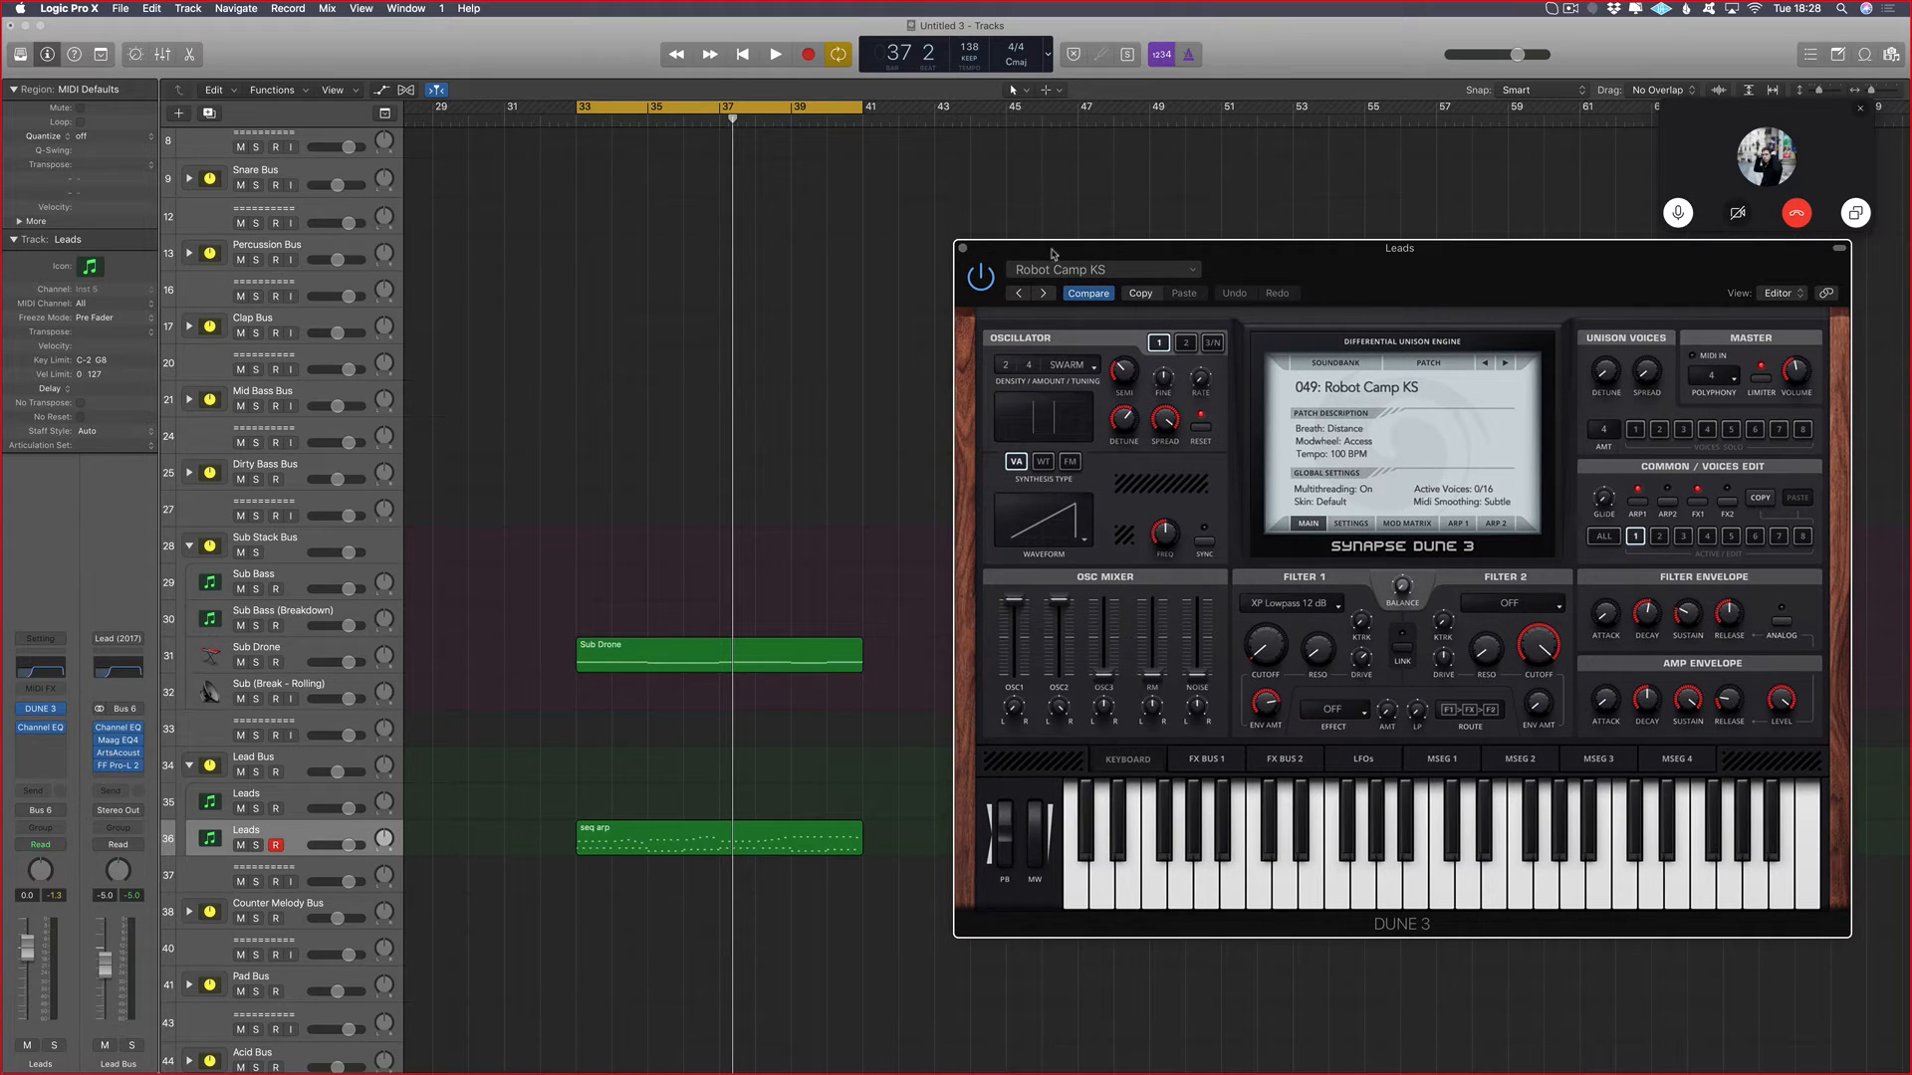
{"action": "left_click_drag", "start_coordinate": [1052, 254], "coordinate": [1221, 159]}
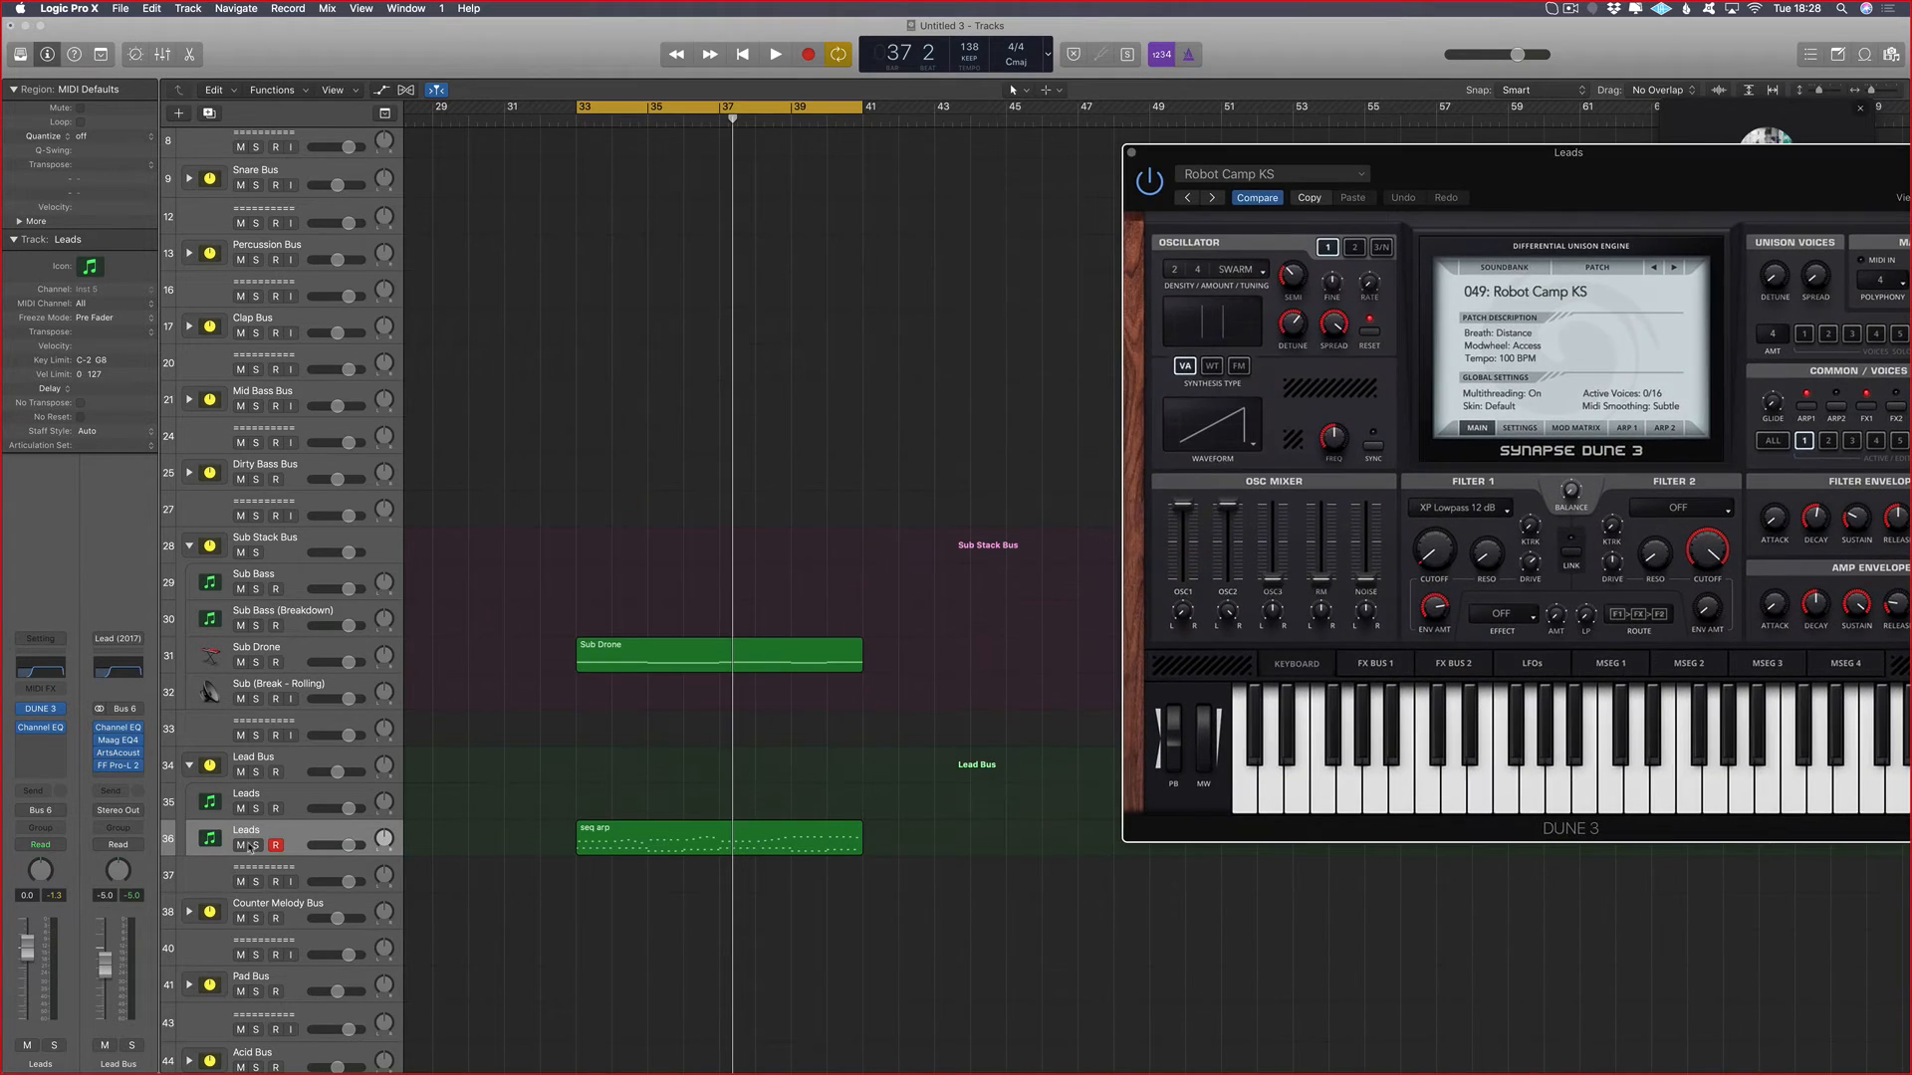
Step: Solo the Leads track holding the seq arp region, start playback and move the DUNE 3 window fully into view
{"action": "left_click", "coordinate": [253, 845]}
{"action": "key", "text": "space"}
{"action": "left_click_drag", "start_coordinate": [1407, 198], "coordinate": [1024, 210]}
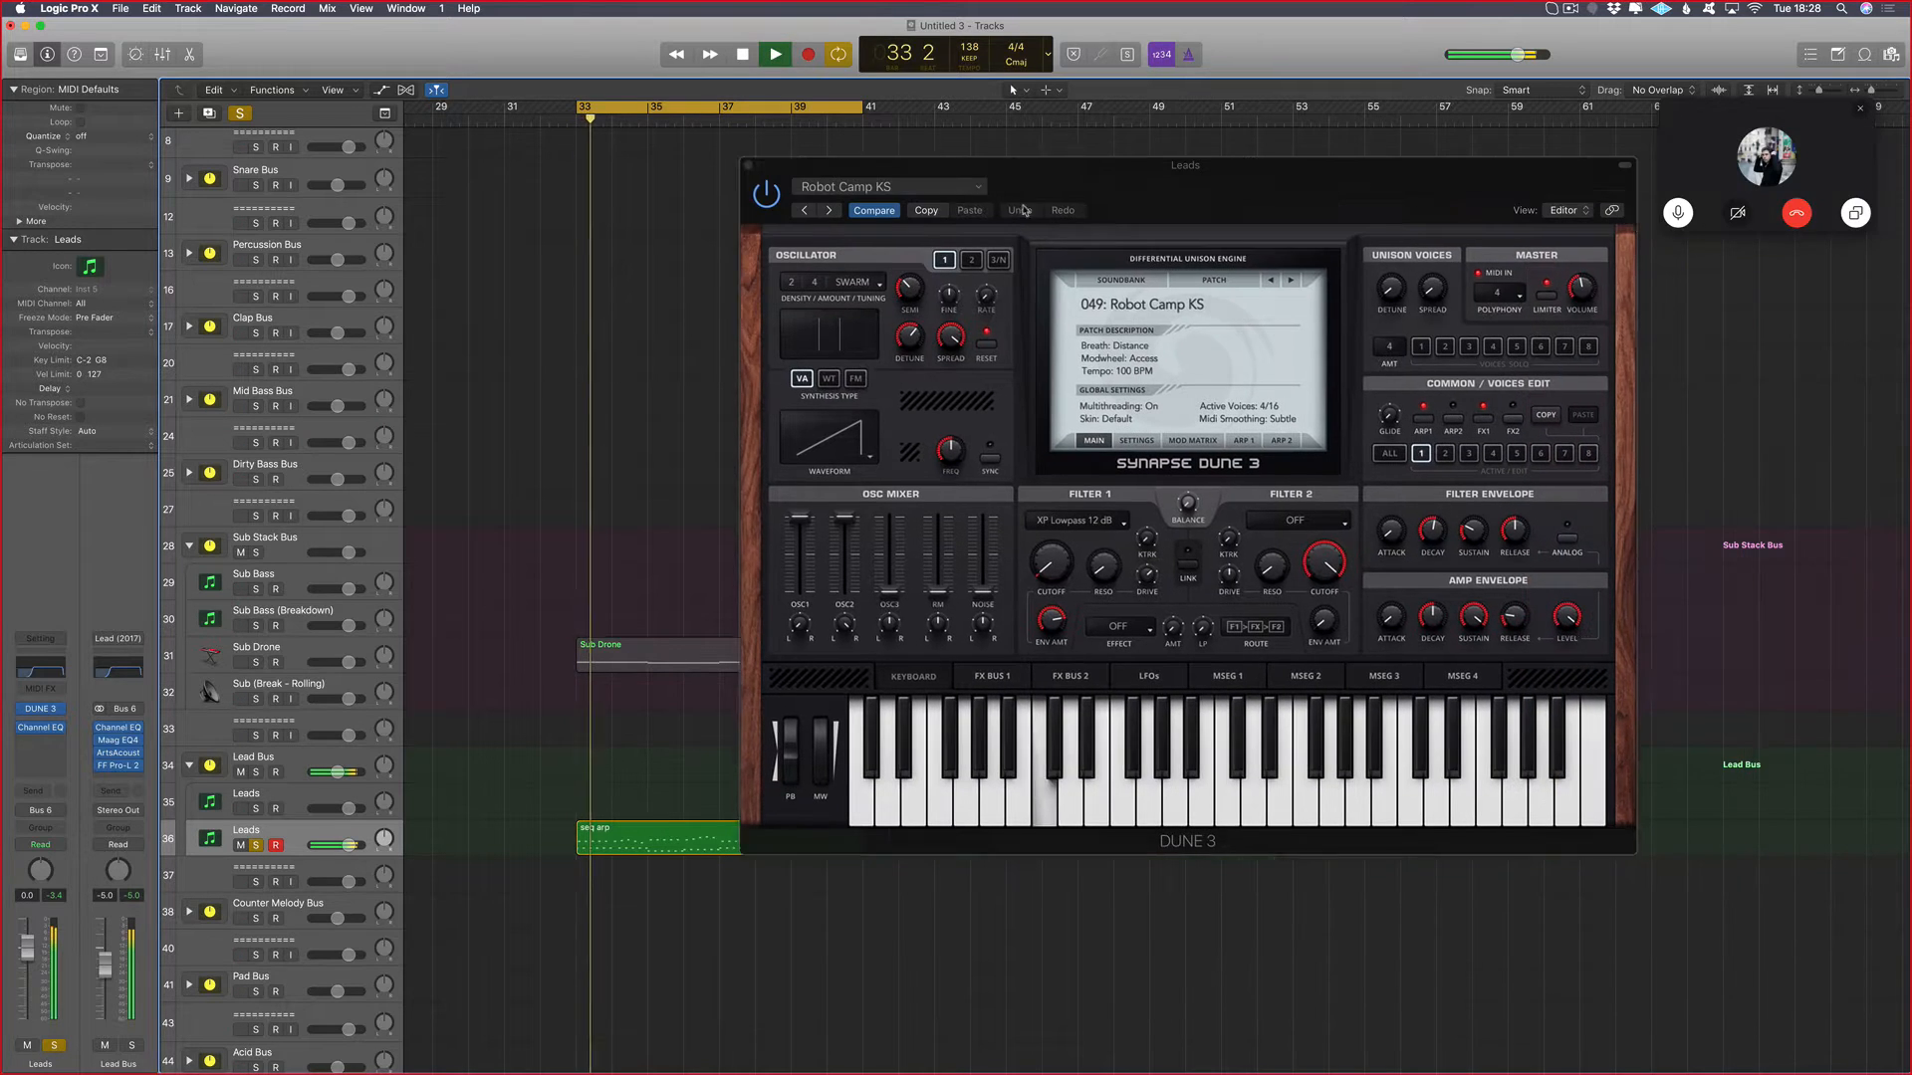
Step: Audition DUNE 3 patches from Robotic Bassline KS through Satisfaction KS, tweaking the Filter 1 cutoff on Robotic Bassline KS
{"action": "left_click", "coordinate": [1292, 281]}
{"action": "left_click", "coordinate": [1292, 281]}
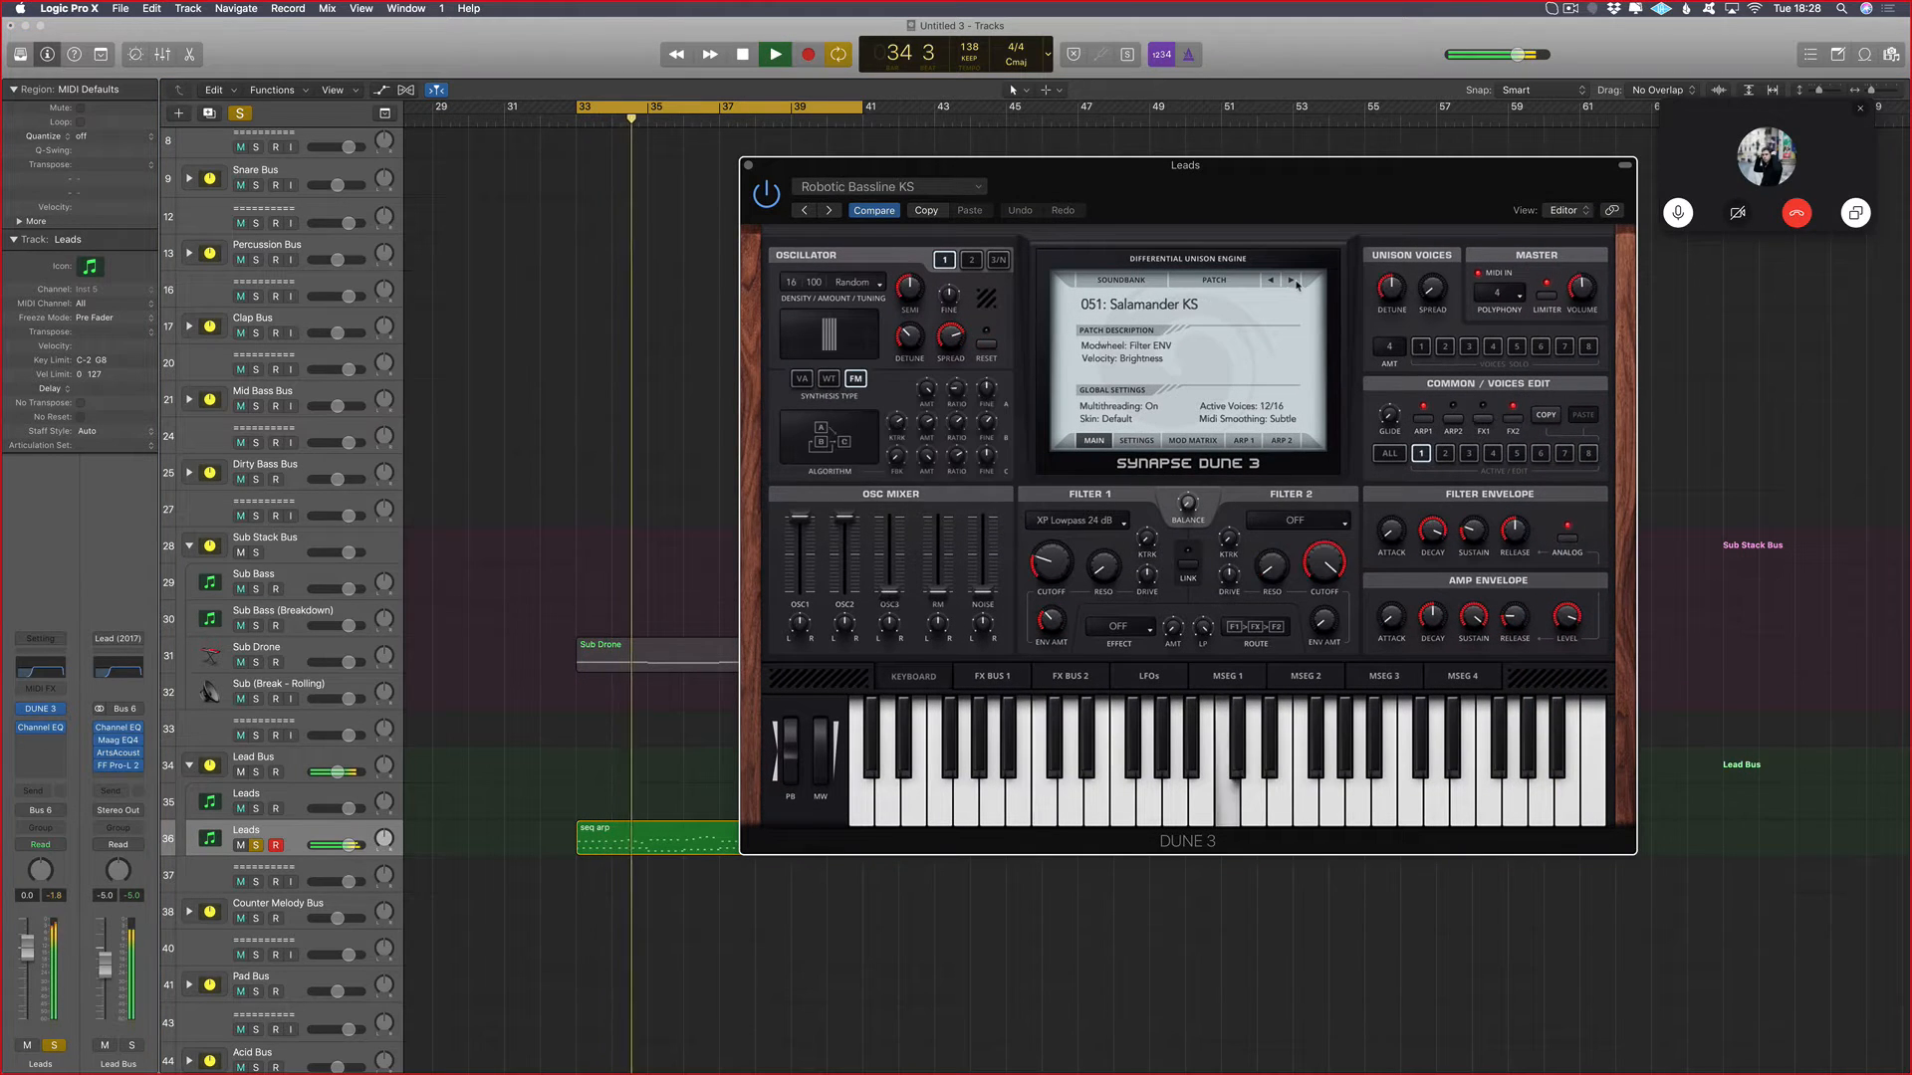
{"action": "left_click", "coordinate": [1271, 281]}
{"action": "left_click_drag", "start_coordinate": [1049, 567], "coordinate": [1047, 559]}
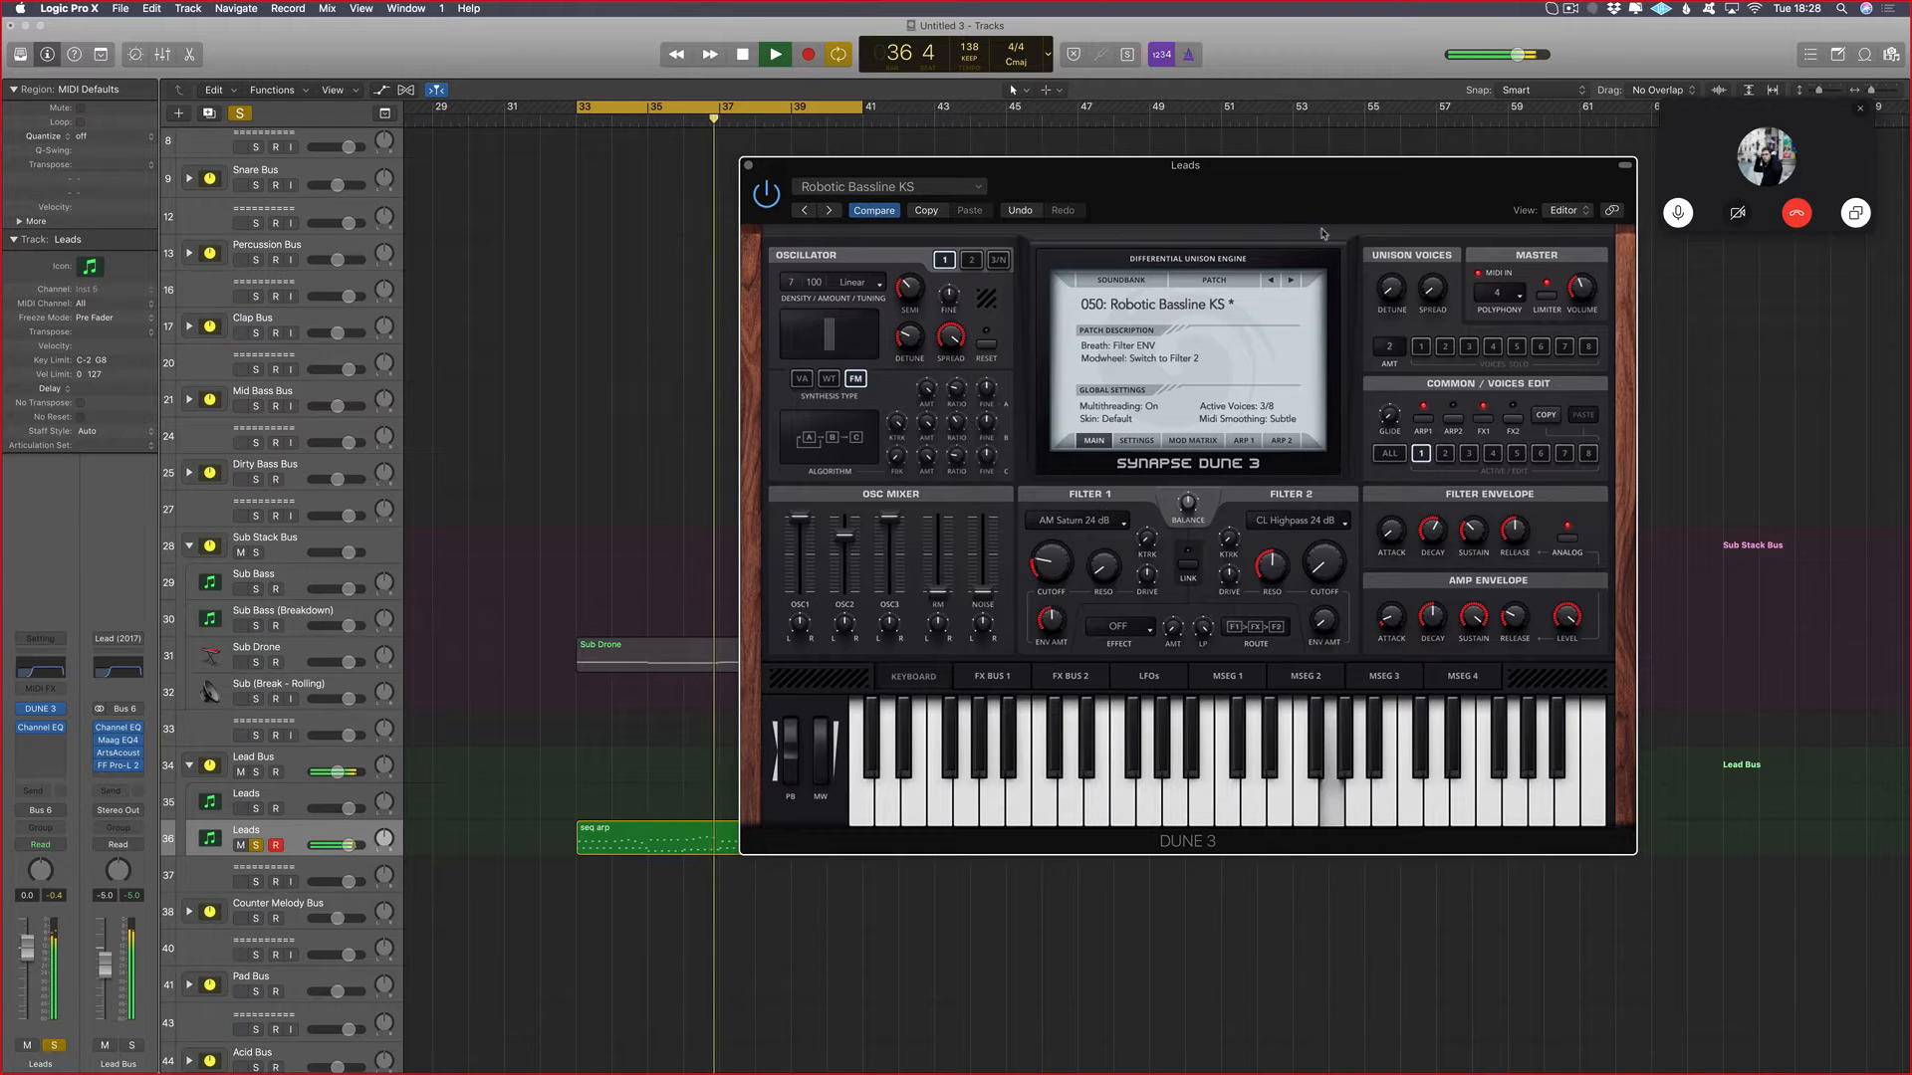
{"action": "left_click", "coordinate": [1292, 280]}
{"action": "left_click", "coordinate": [1292, 281]}
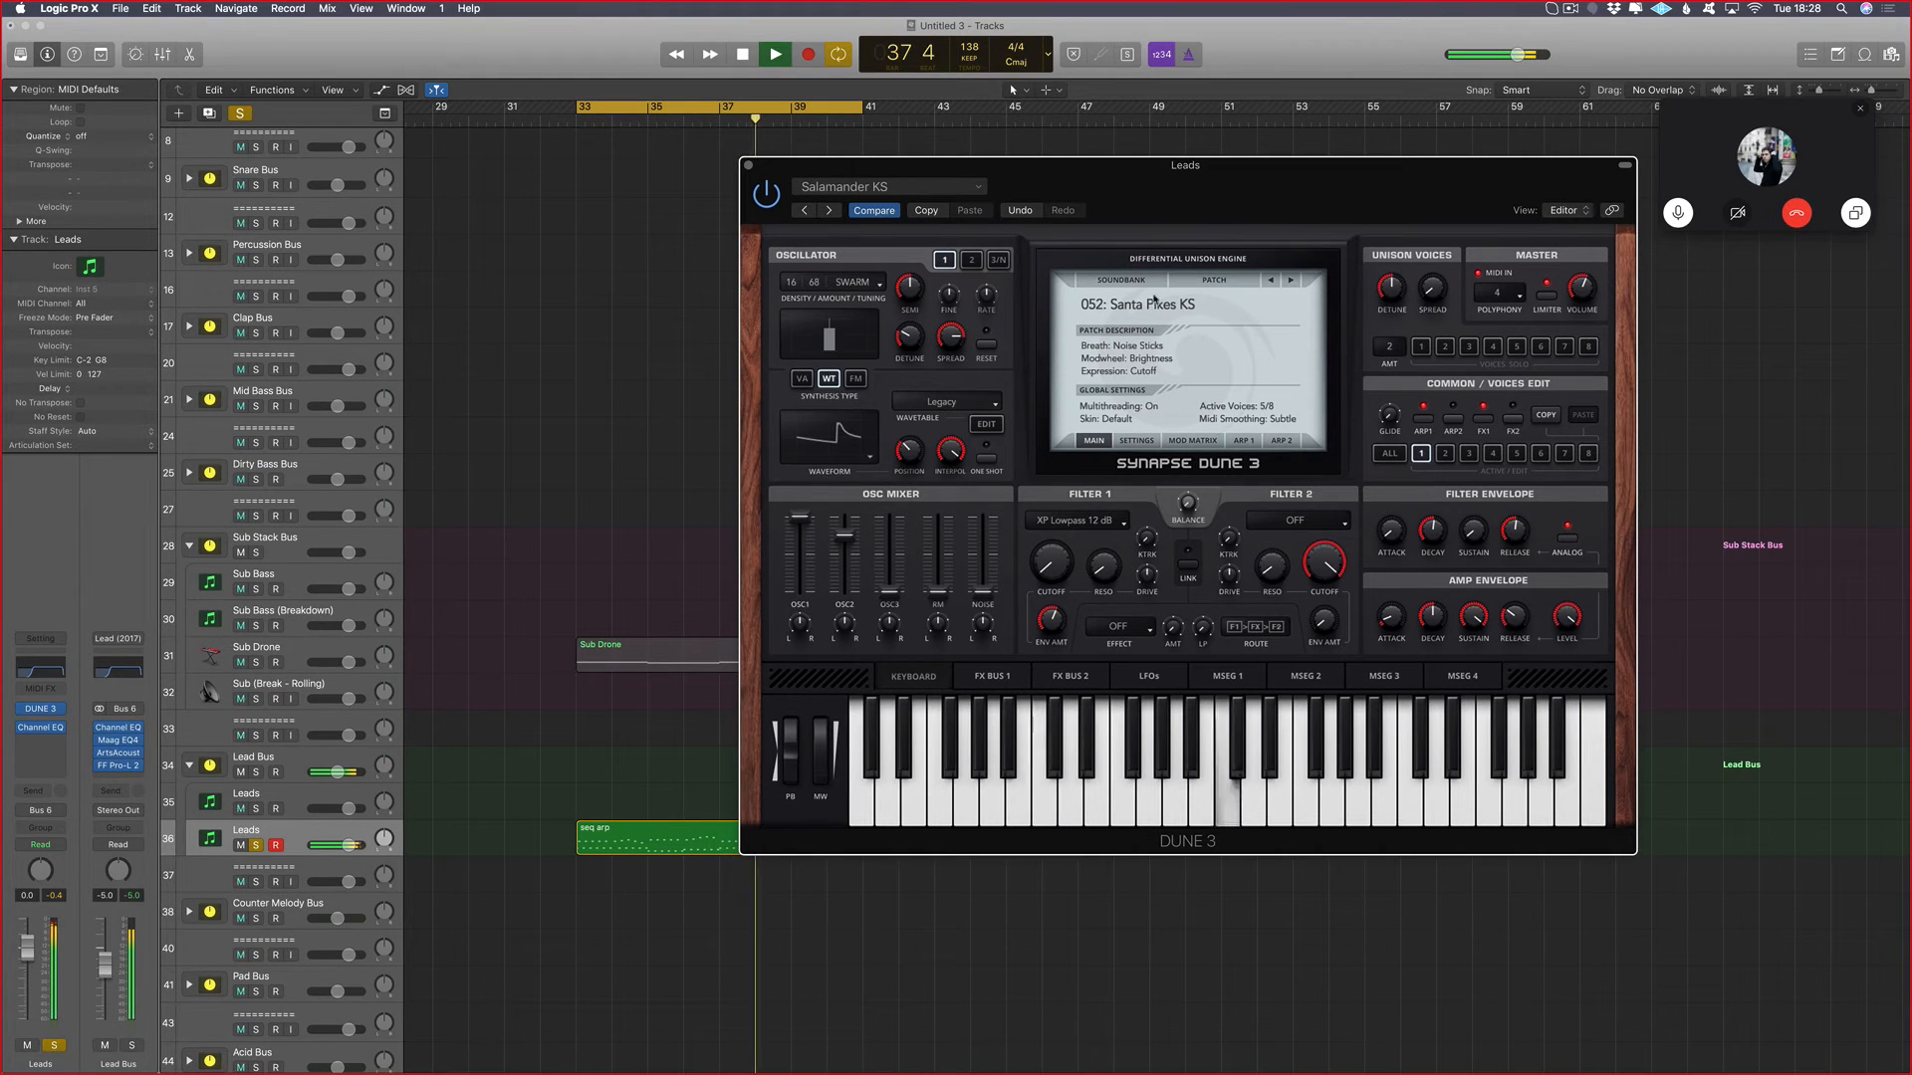
{"action": "left_click", "coordinate": [1291, 281]}
Step: Load the LEADS soundbank from the AUDIOSTRIKE Renegade EDM presets, select Big Room Chords 01 and adjust its Filter 1 cutoff before stopping playback
{"action": "left_click", "coordinate": [1131, 282]}
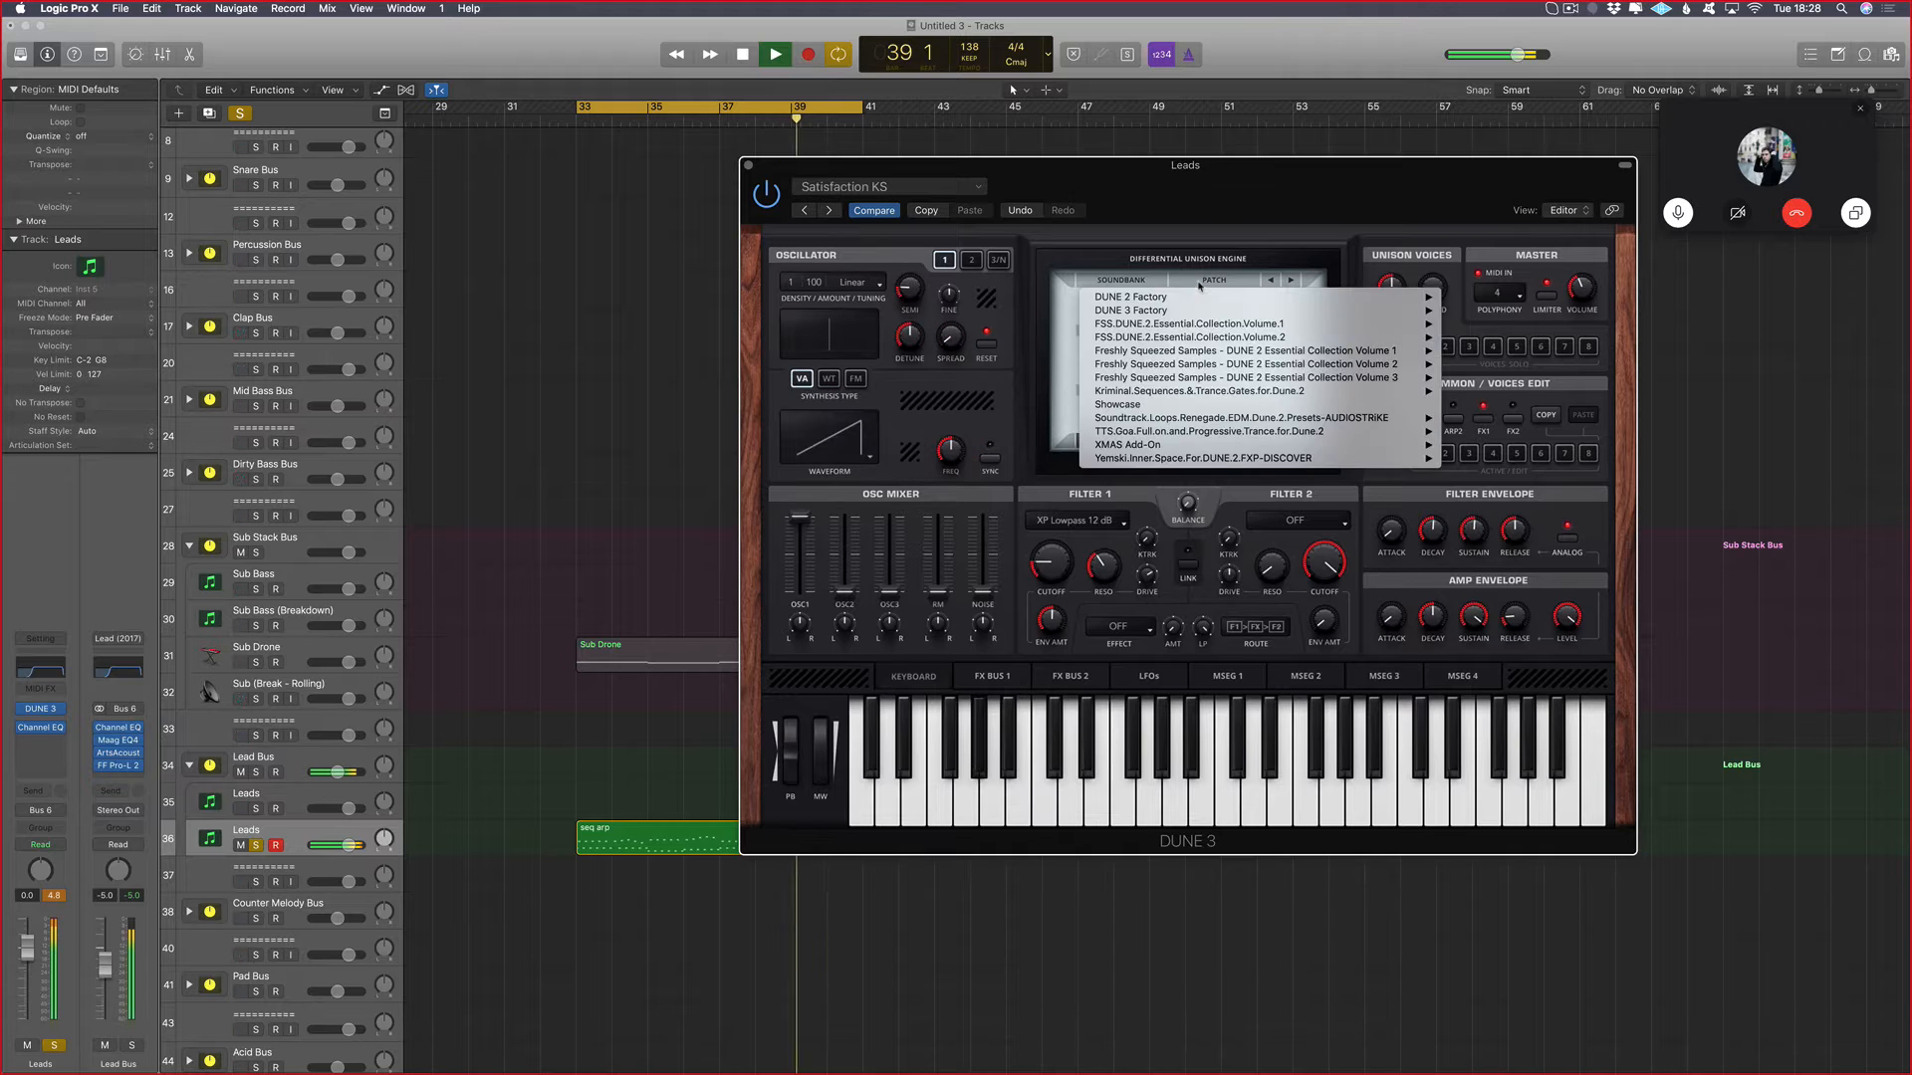
{"action": "left_click", "coordinate": [1199, 285]}
{"action": "left_click", "coordinate": [1122, 283]}
{"action": "left_click", "coordinate": [1121, 283]}
{"action": "left_click", "coordinate": [1131, 282]}
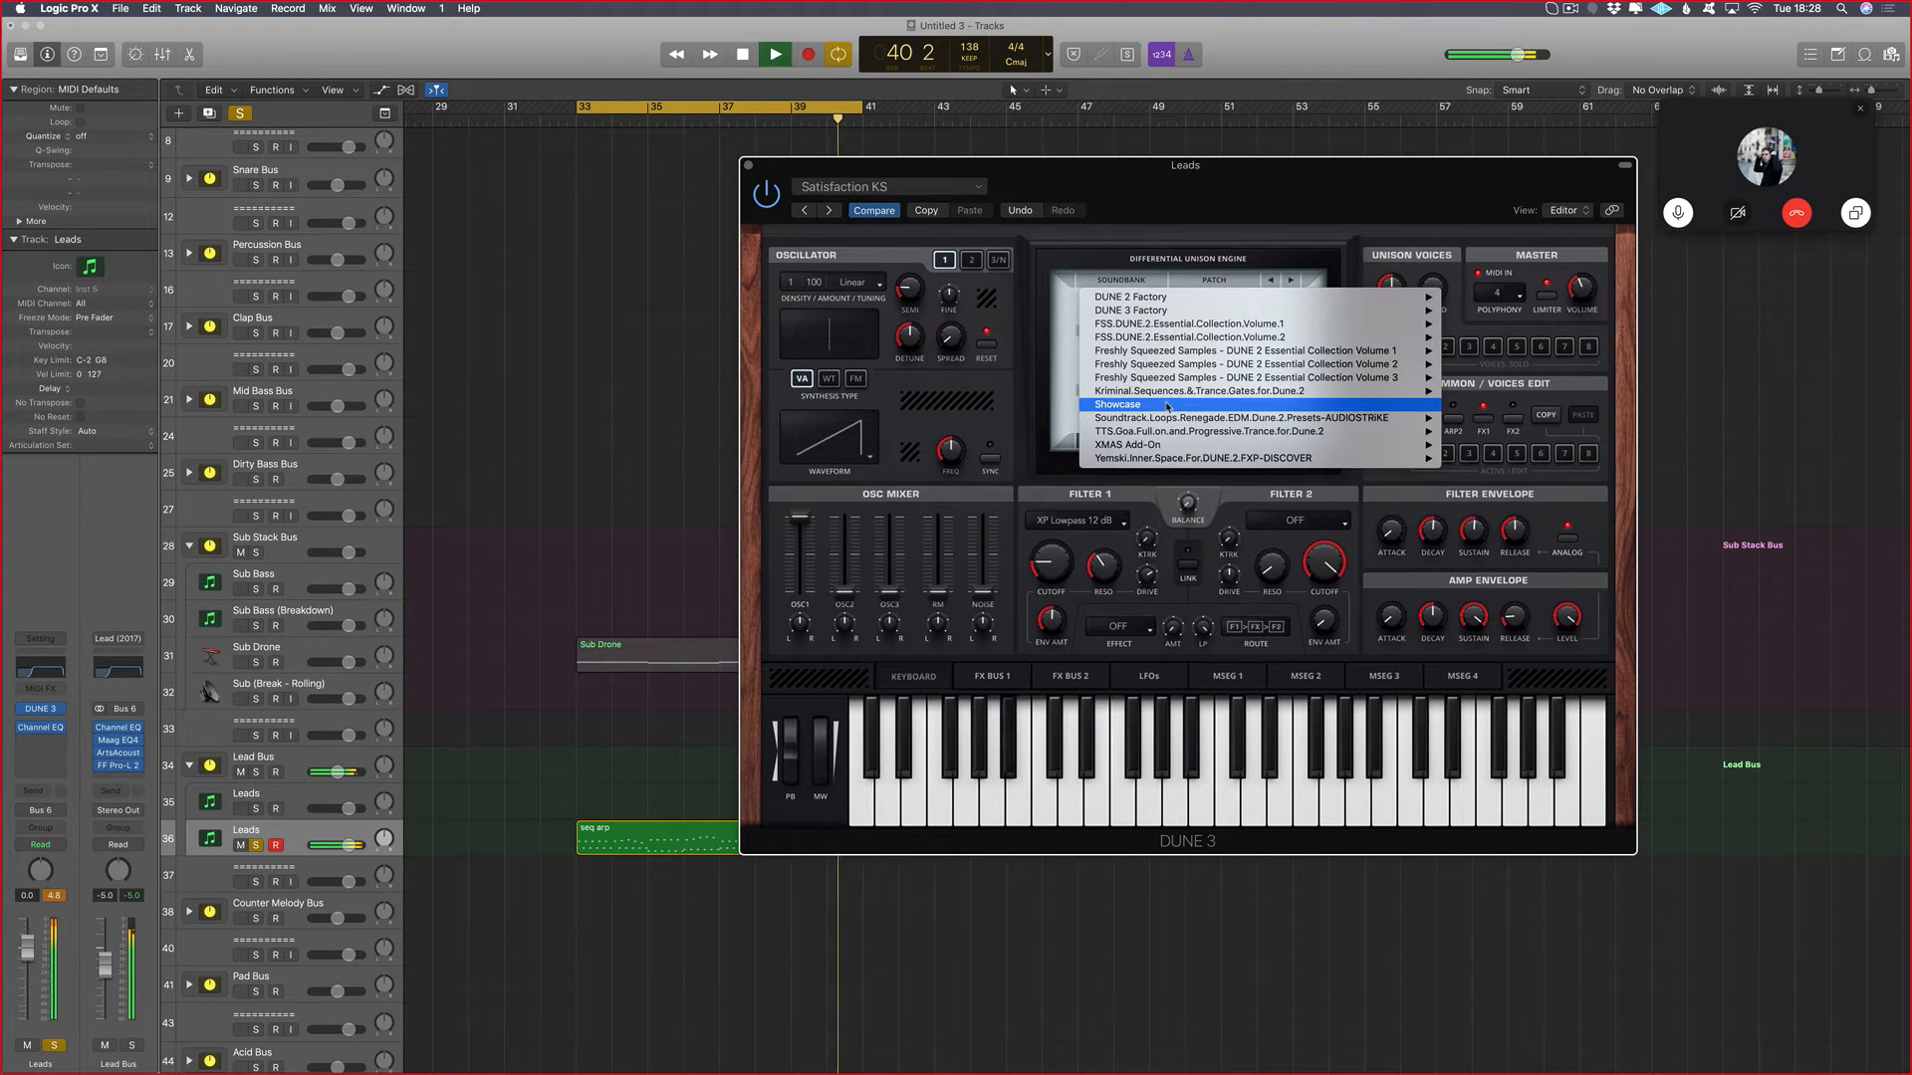
{"action": "mouse_move", "coordinate": [1158, 423]}
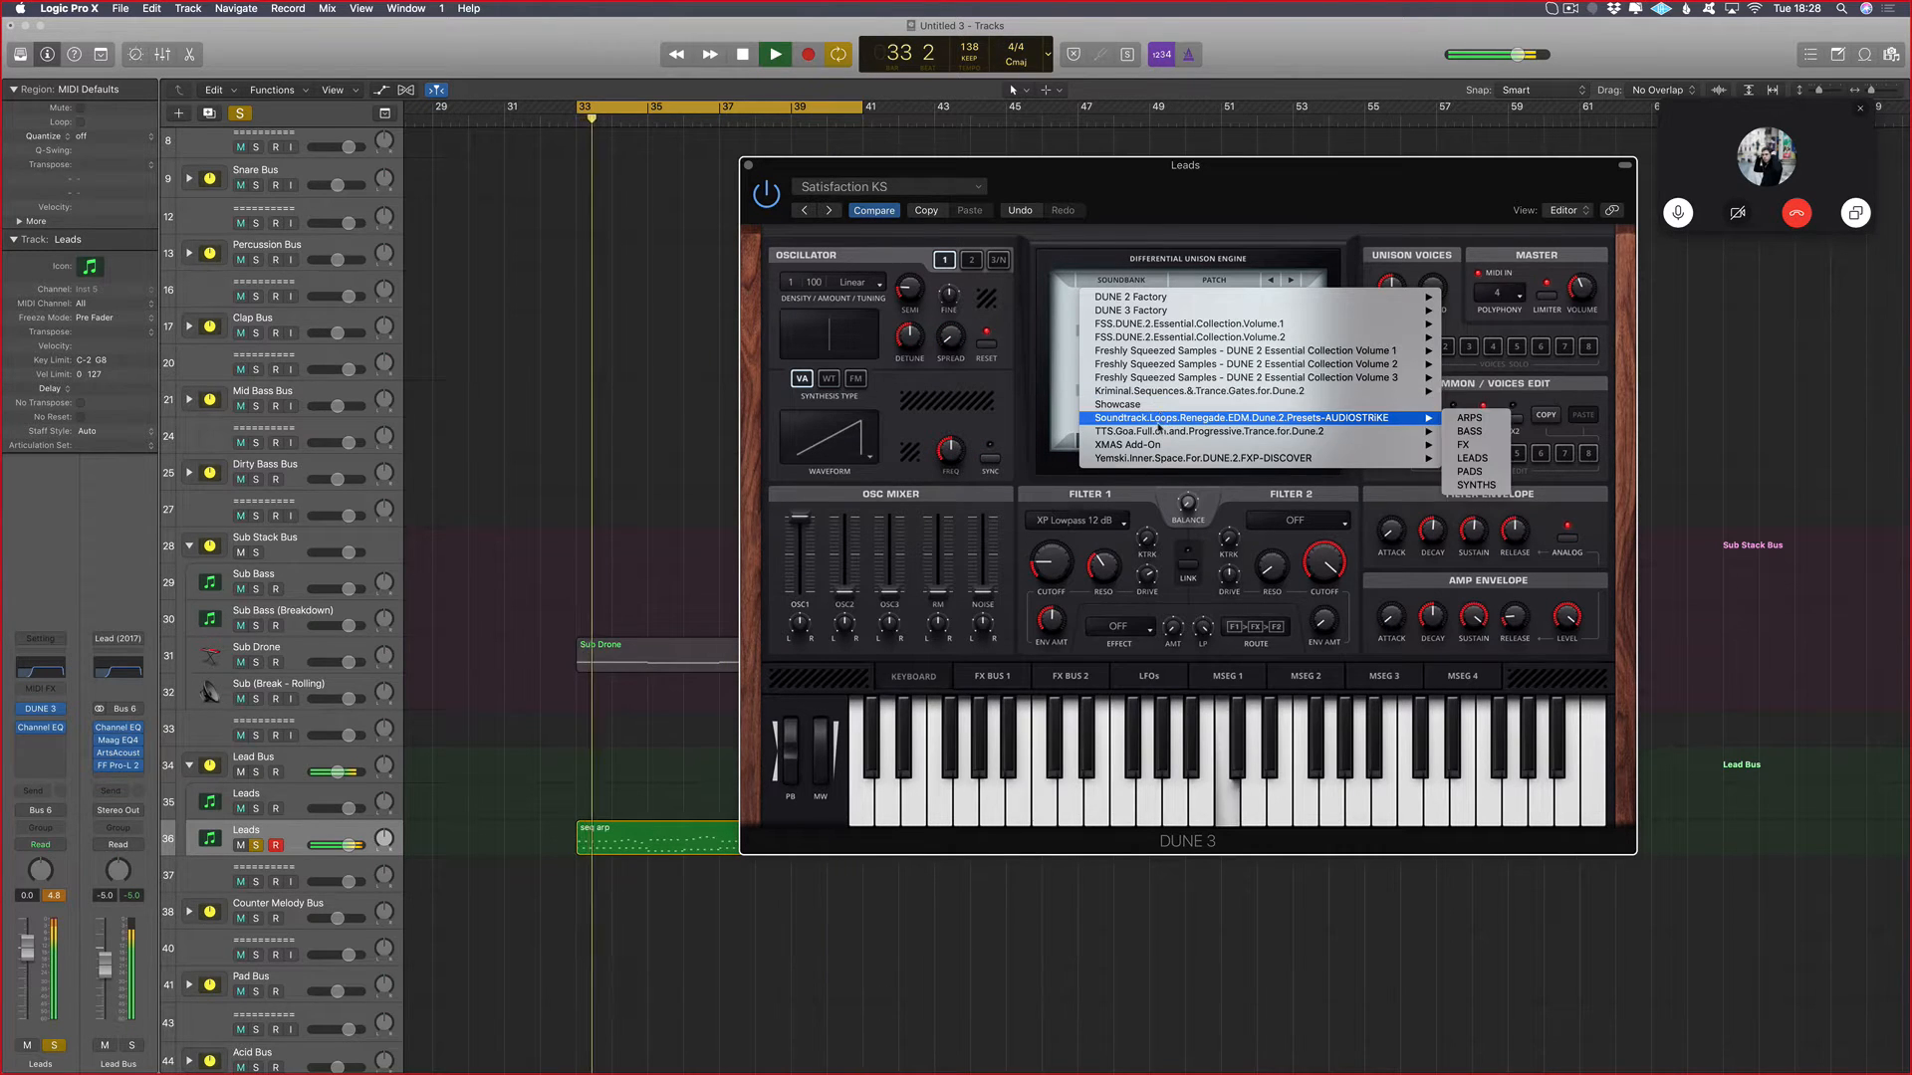
{"action": "left_click", "coordinate": [1474, 458]}
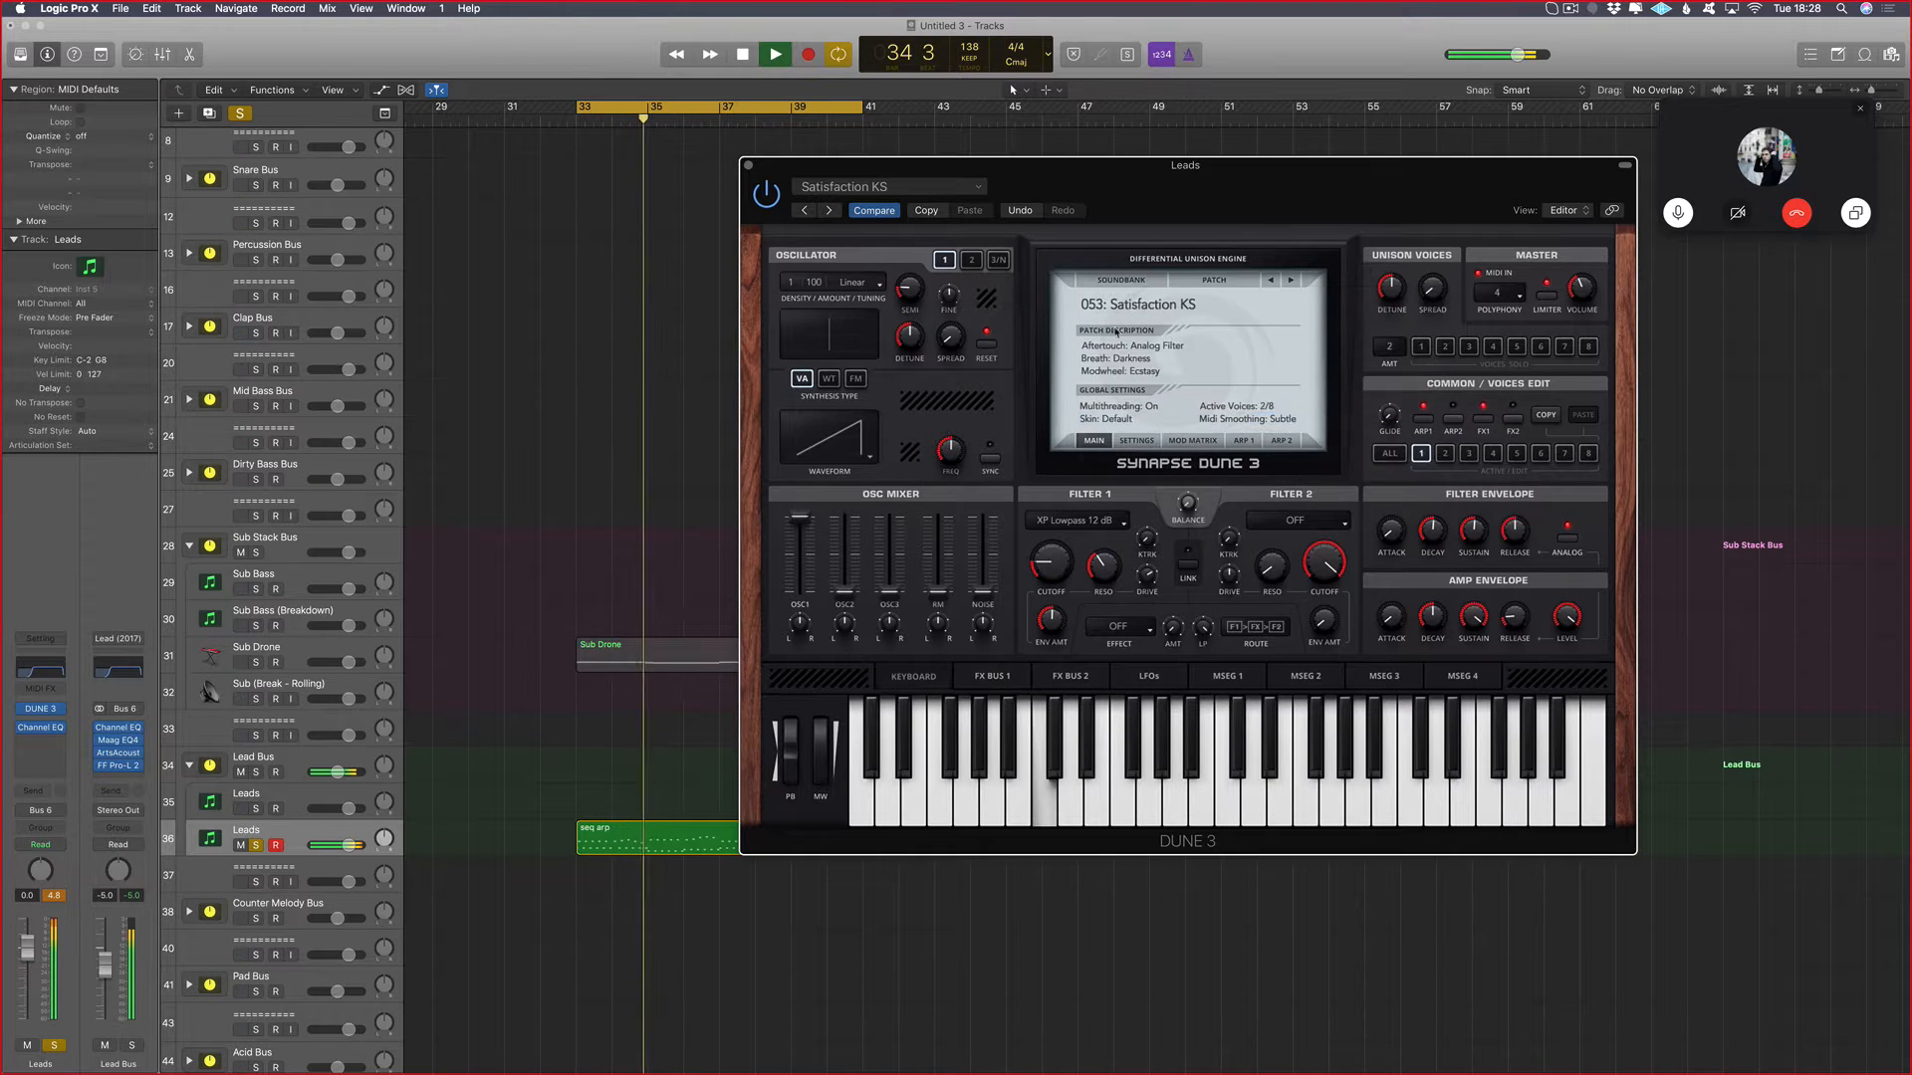
{"action": "left_click", "coordinate": [1288, 280]}
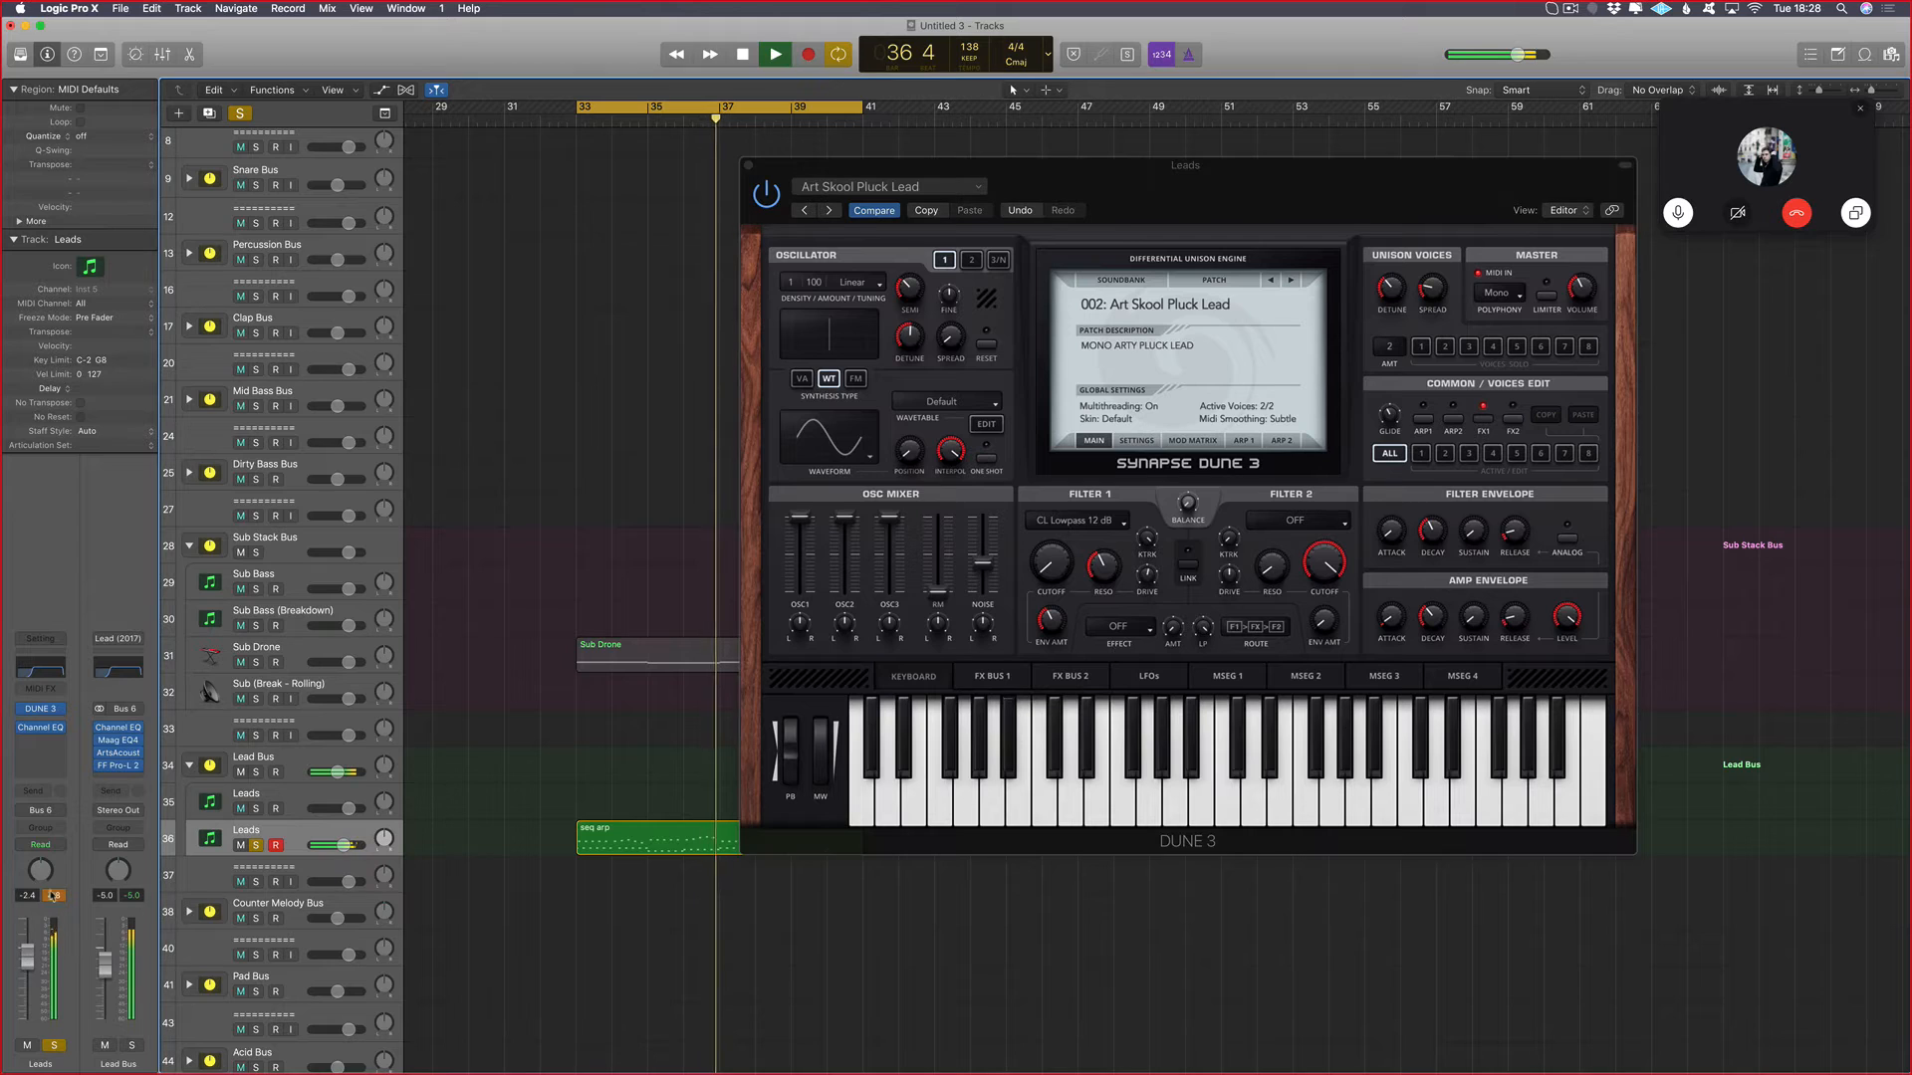
{"action": "left_click", "coordinate": [1291, 280]}
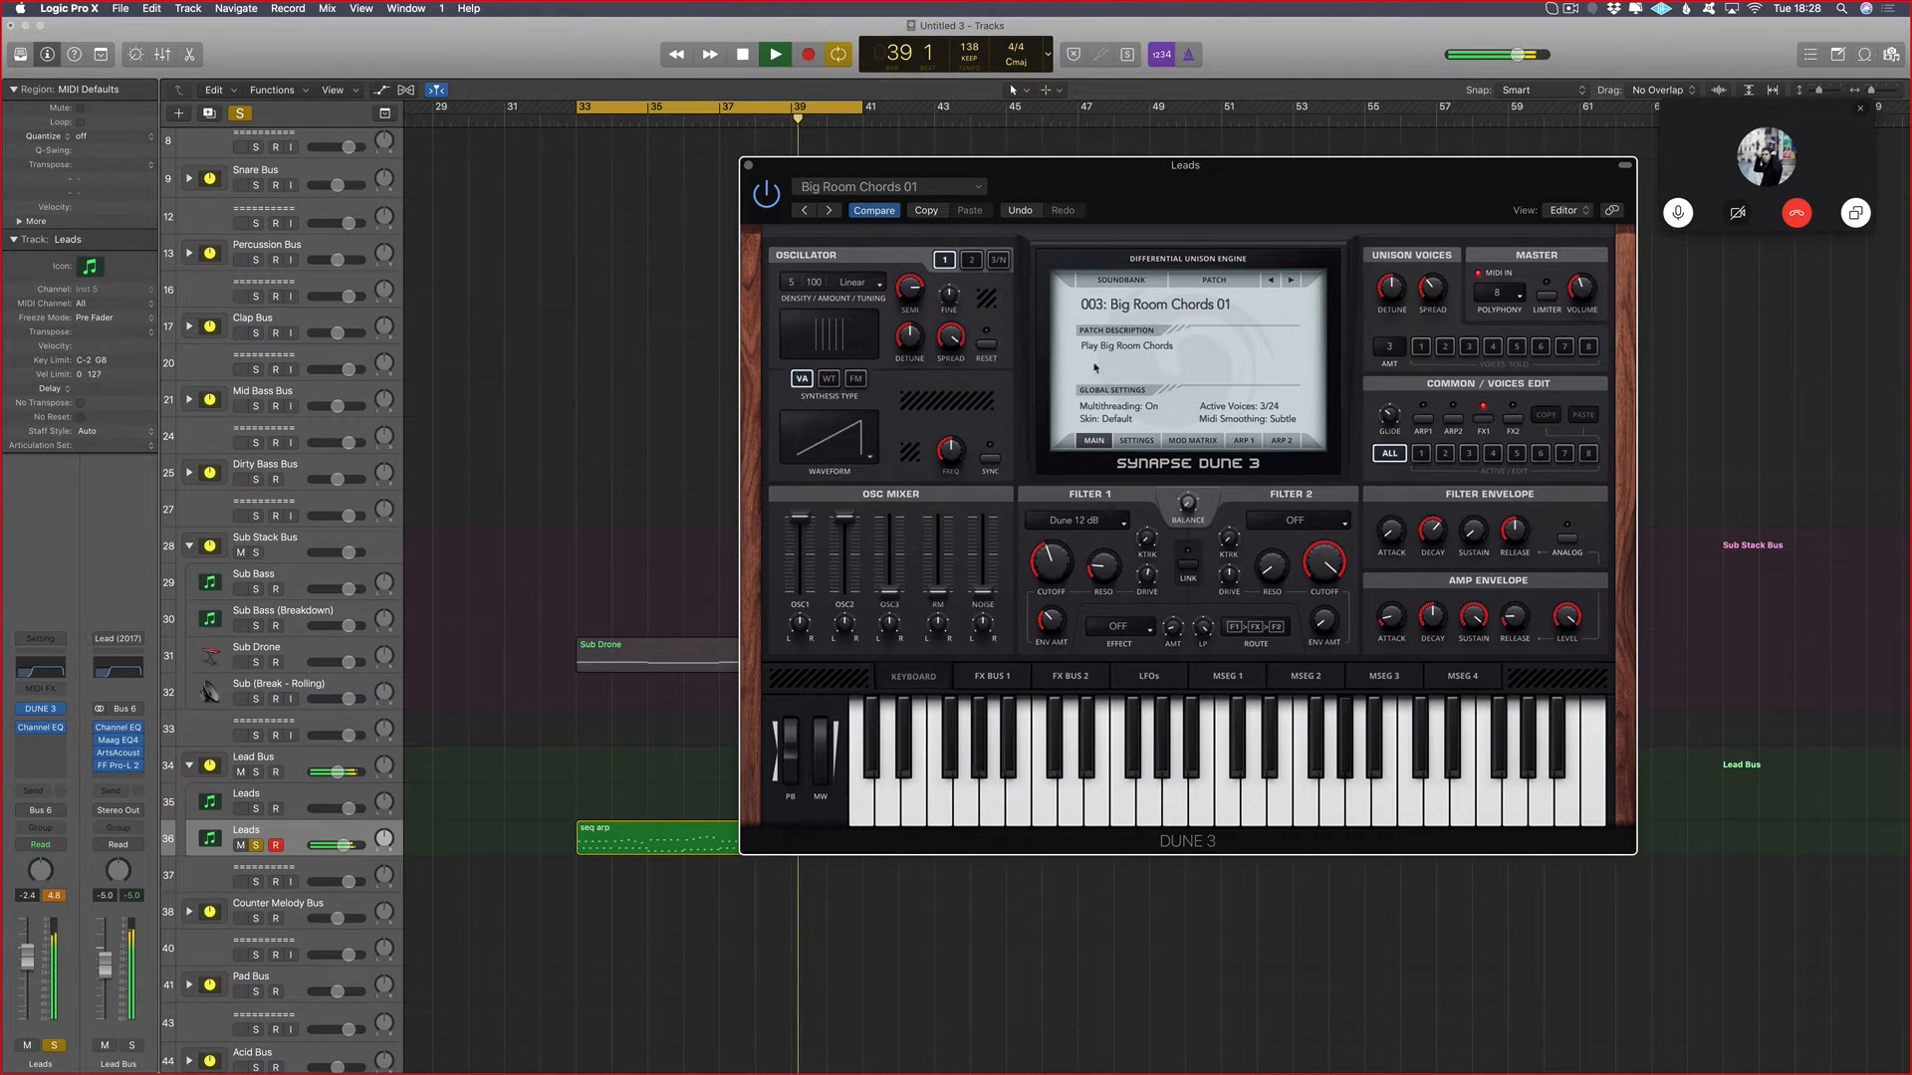
{"action": "mouse_move", "coordinate": [1055, 556]}
{"action": "left_mouse_down"}
{"action": "mouse_move", "coordinate": [1050, 526]}
{"action": "mouse_move", "coordinate": [1018, 550]}
{"action": "left_mouse_up"}
{"action": "key", "text": "space"}
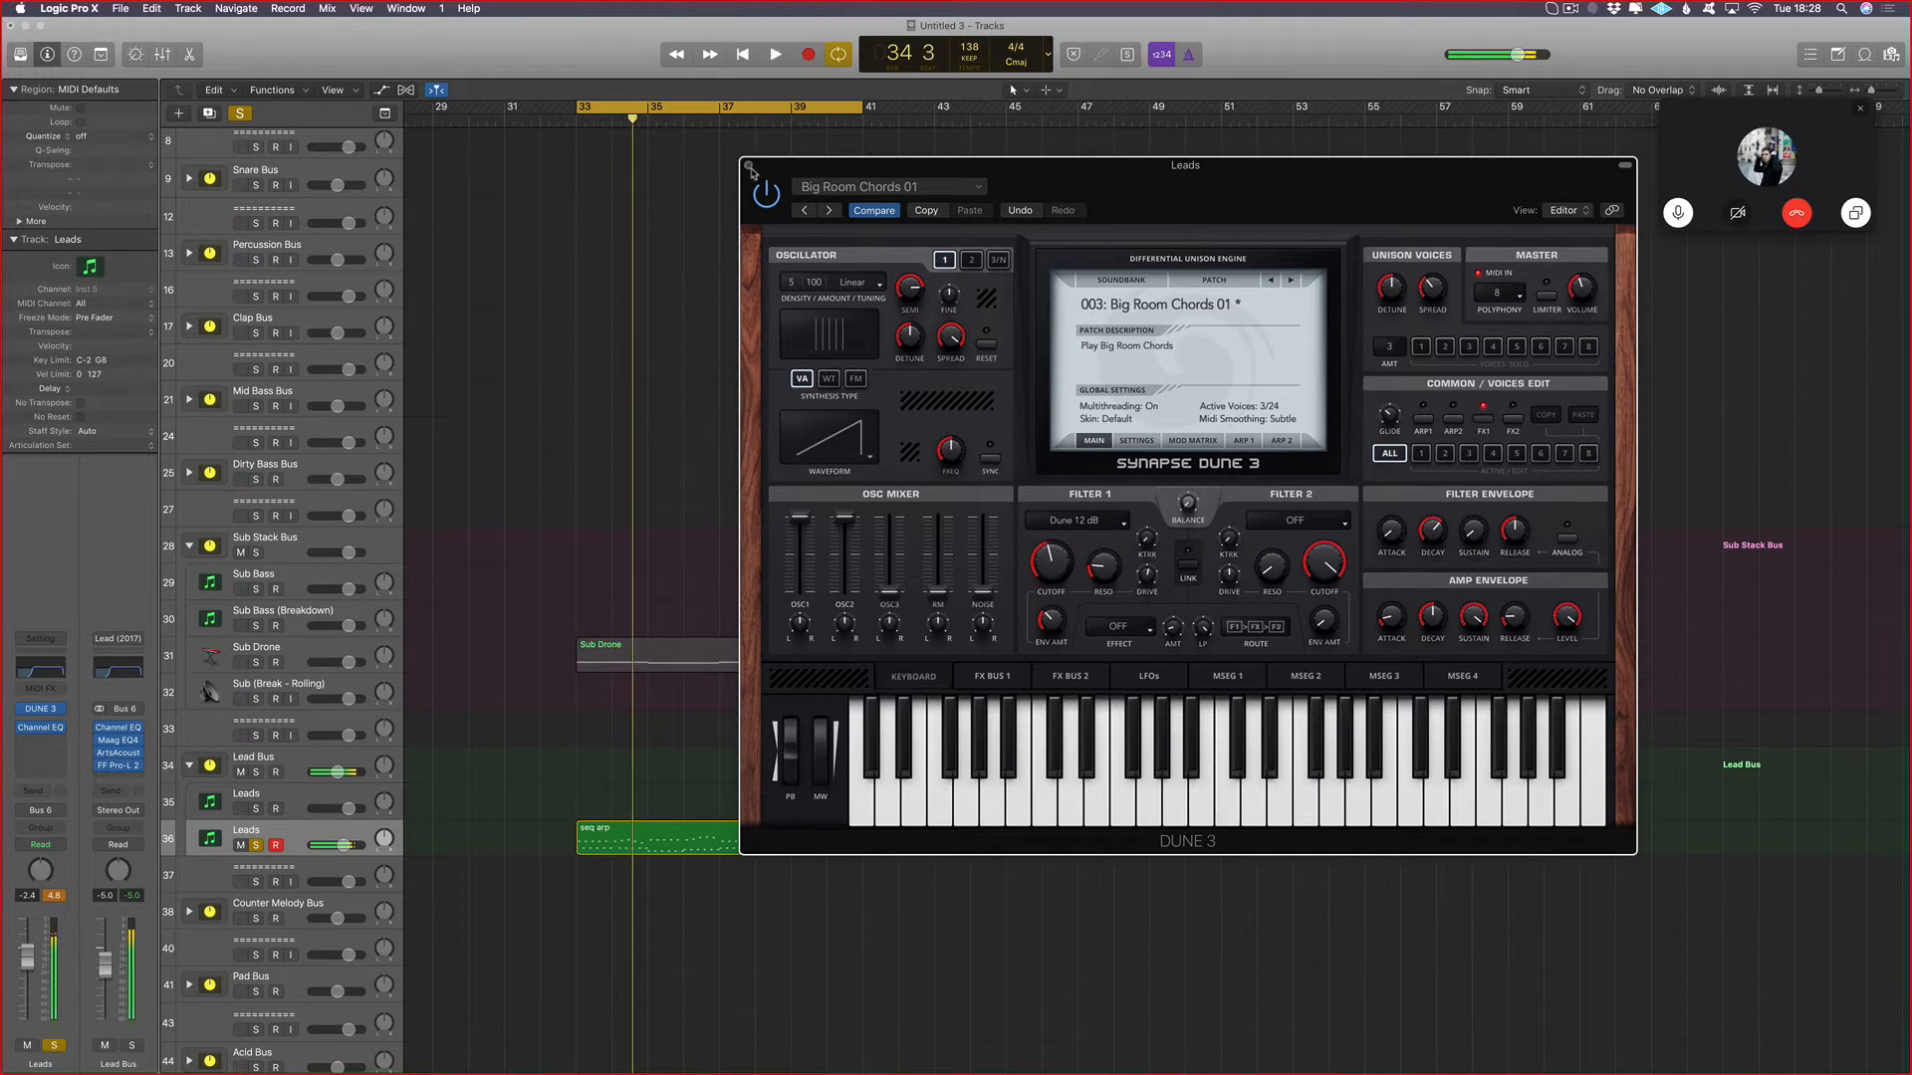
Step: Close the DUNE 3 window, unsolo the Leads track and play it together with the Sub Drone
{"action": "left_click", "coordinate": [748, 166]}
{"action": "left_click", "coordinate": [257, 846]}
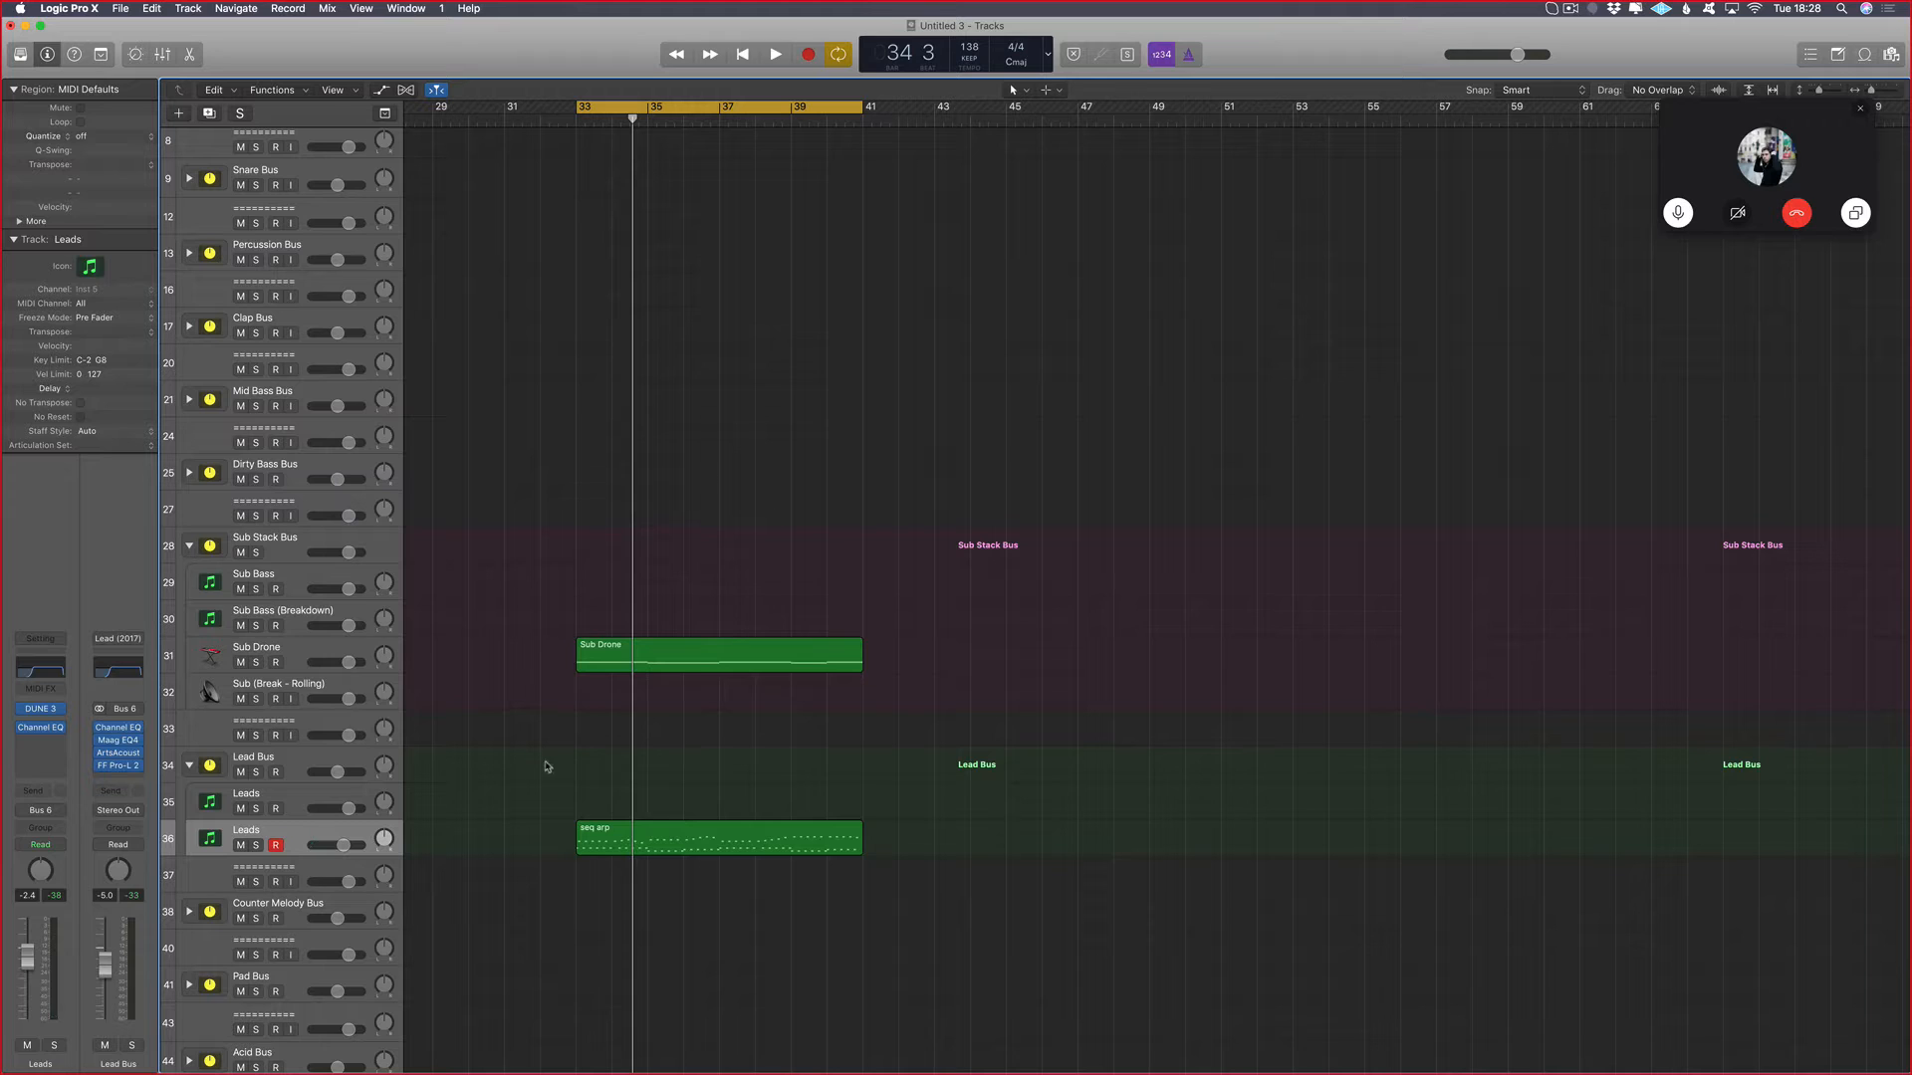
{"action": "key", "text": "space"}
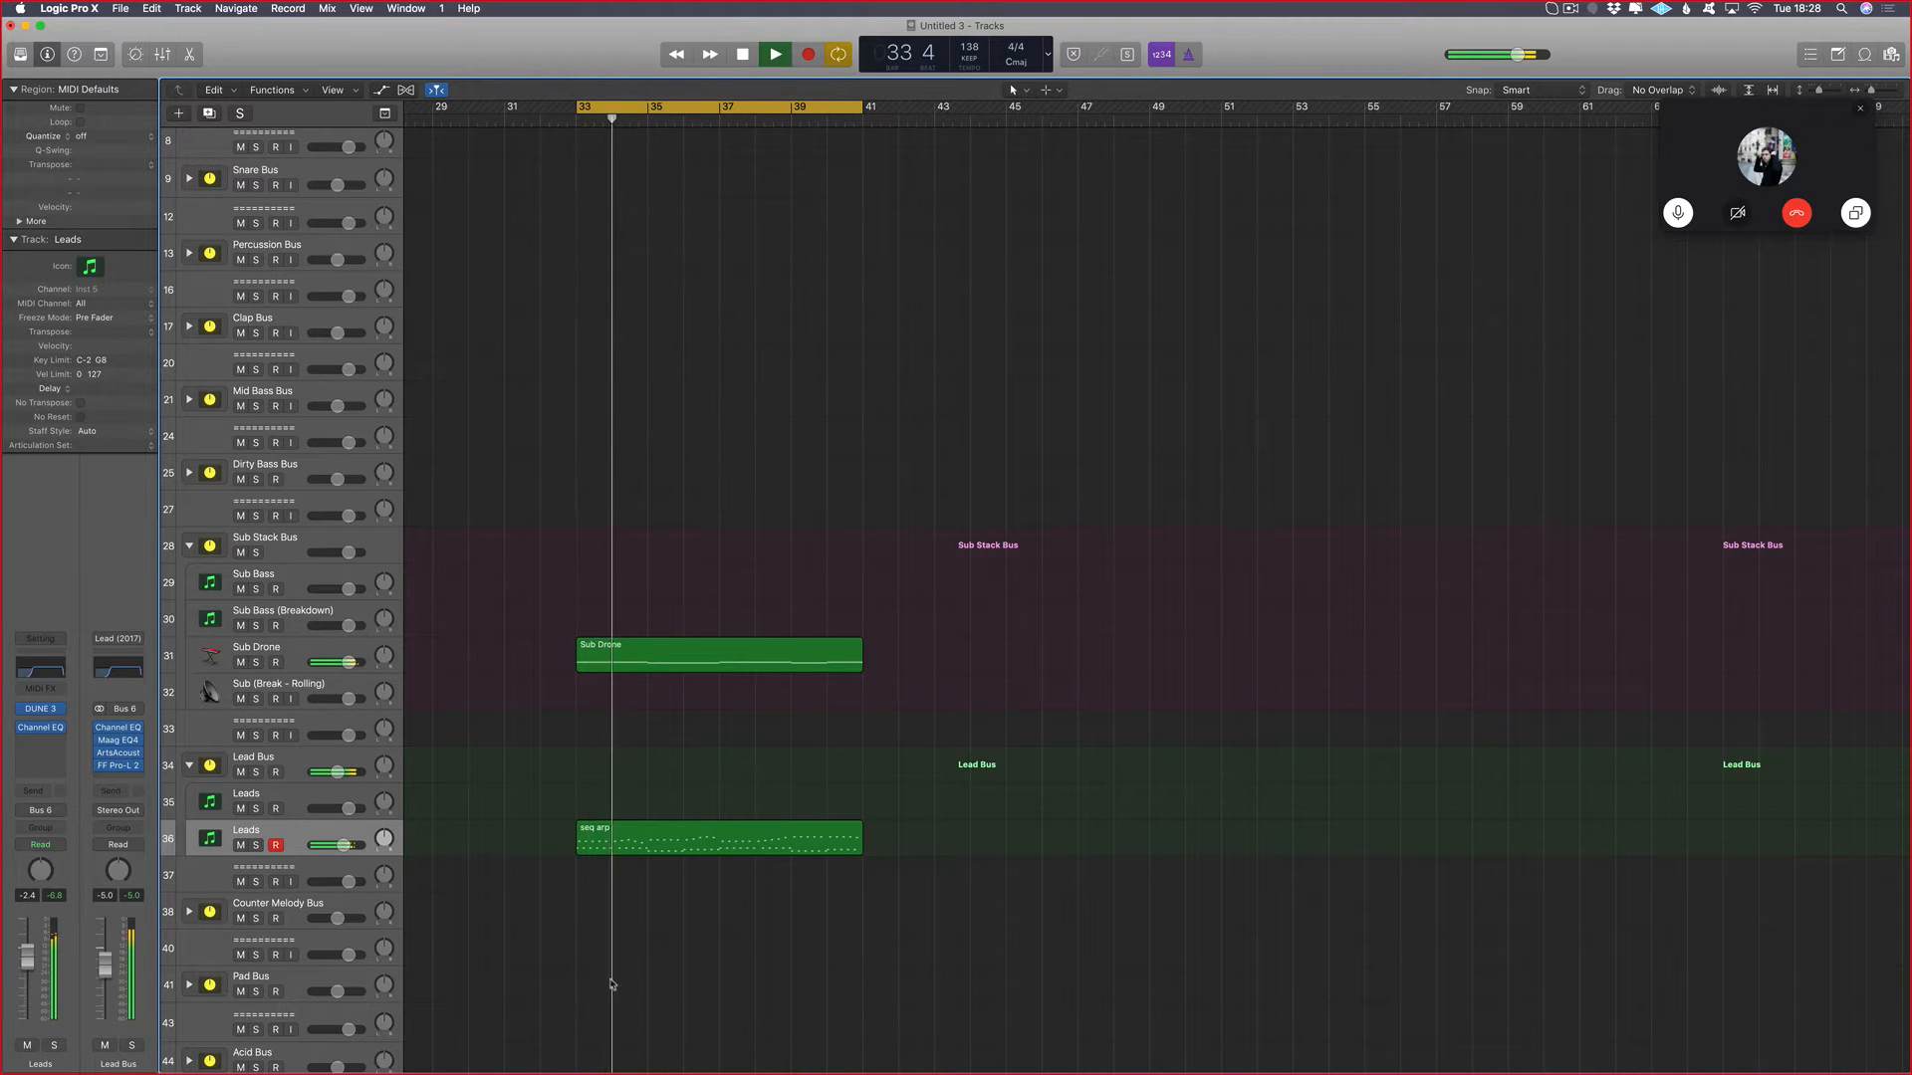
Step: Reopen DUNE 3 on the Leads track, lower the Filter 1 cutoff, and stop playback and close the plug-in
{"action": "left_click", "coordinate": [42, 710]}
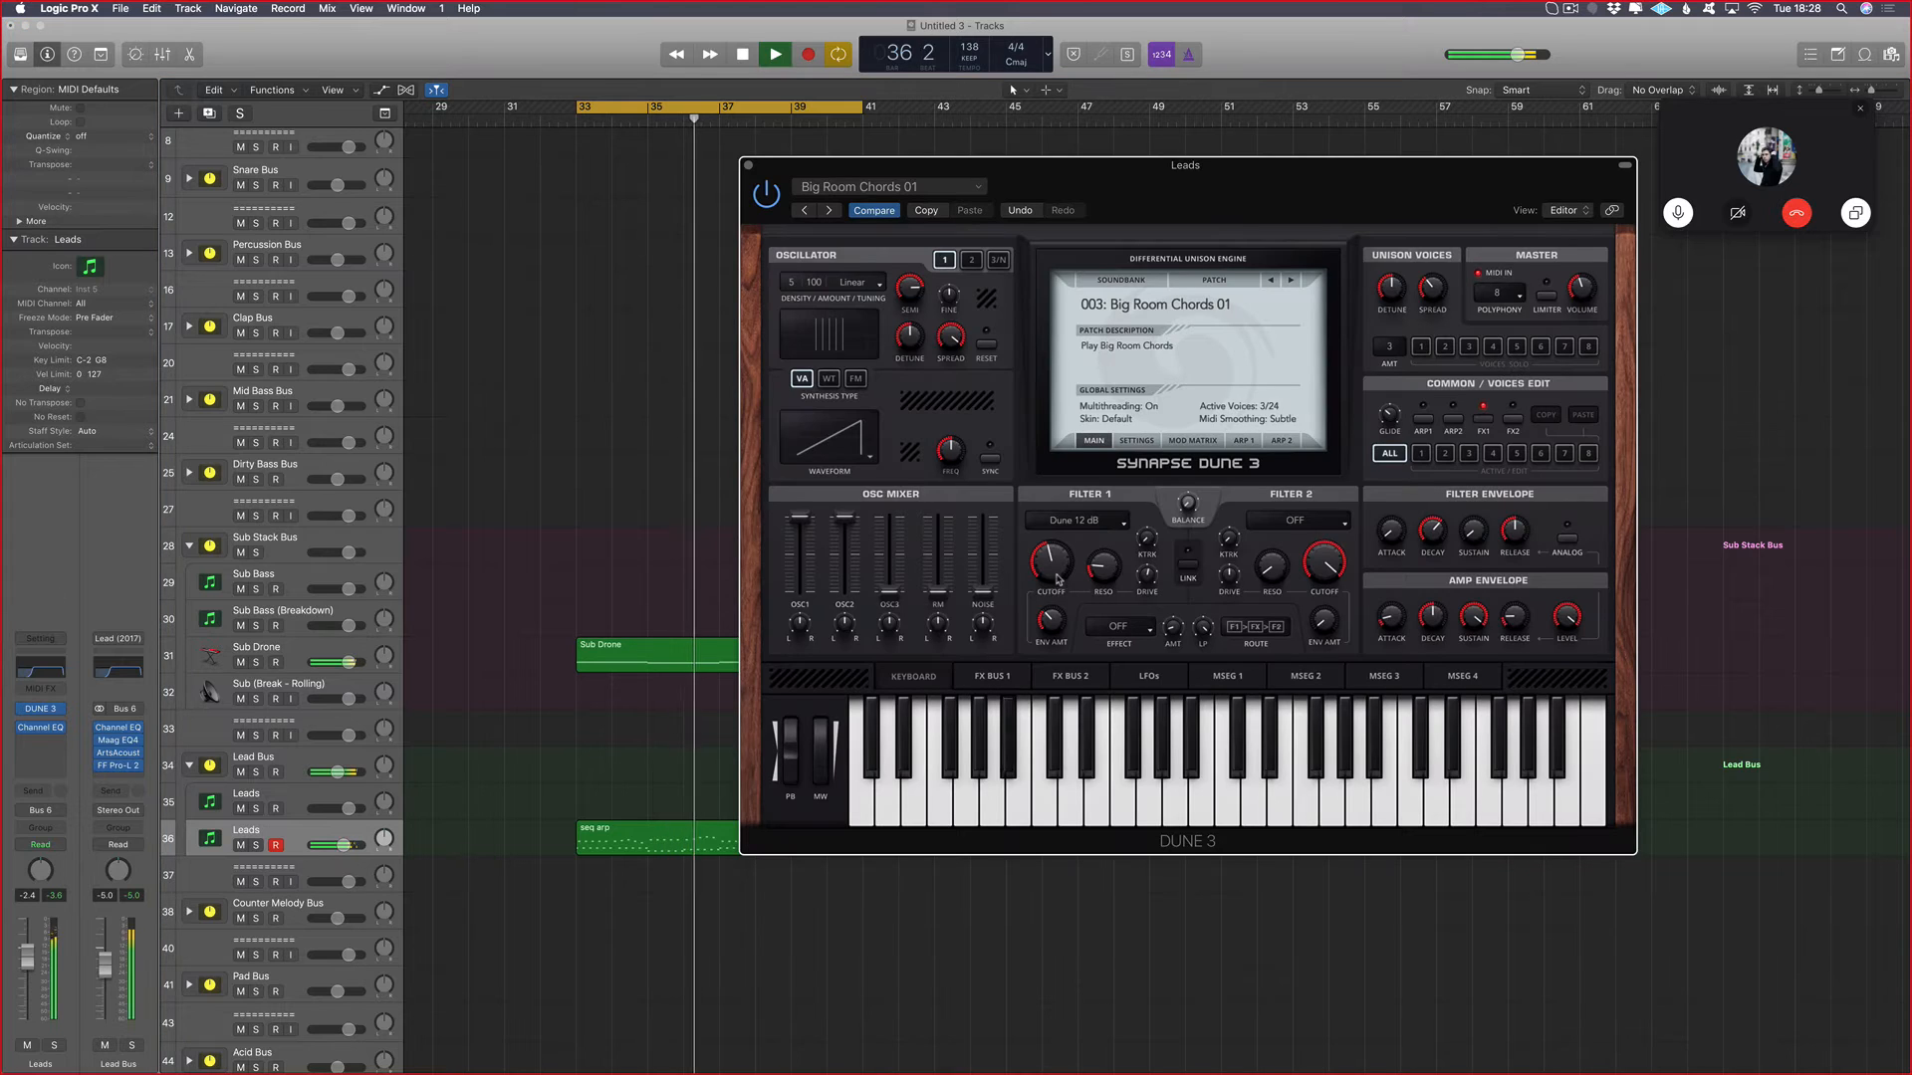
{"action": "mouse_move", "coordinate": [1057, 579]}
{"action": "left_mouse_down"}
{"action": "mouse_move", "coordinate": [1056, 619]}
{"action": "mouse_move", "coordinate": [1055, 578]}
{"action": "mouse_move", "coordinate": [1053, 602]}
{"action": "left_mouse_up"}
{"action": "key", "text": "space"}
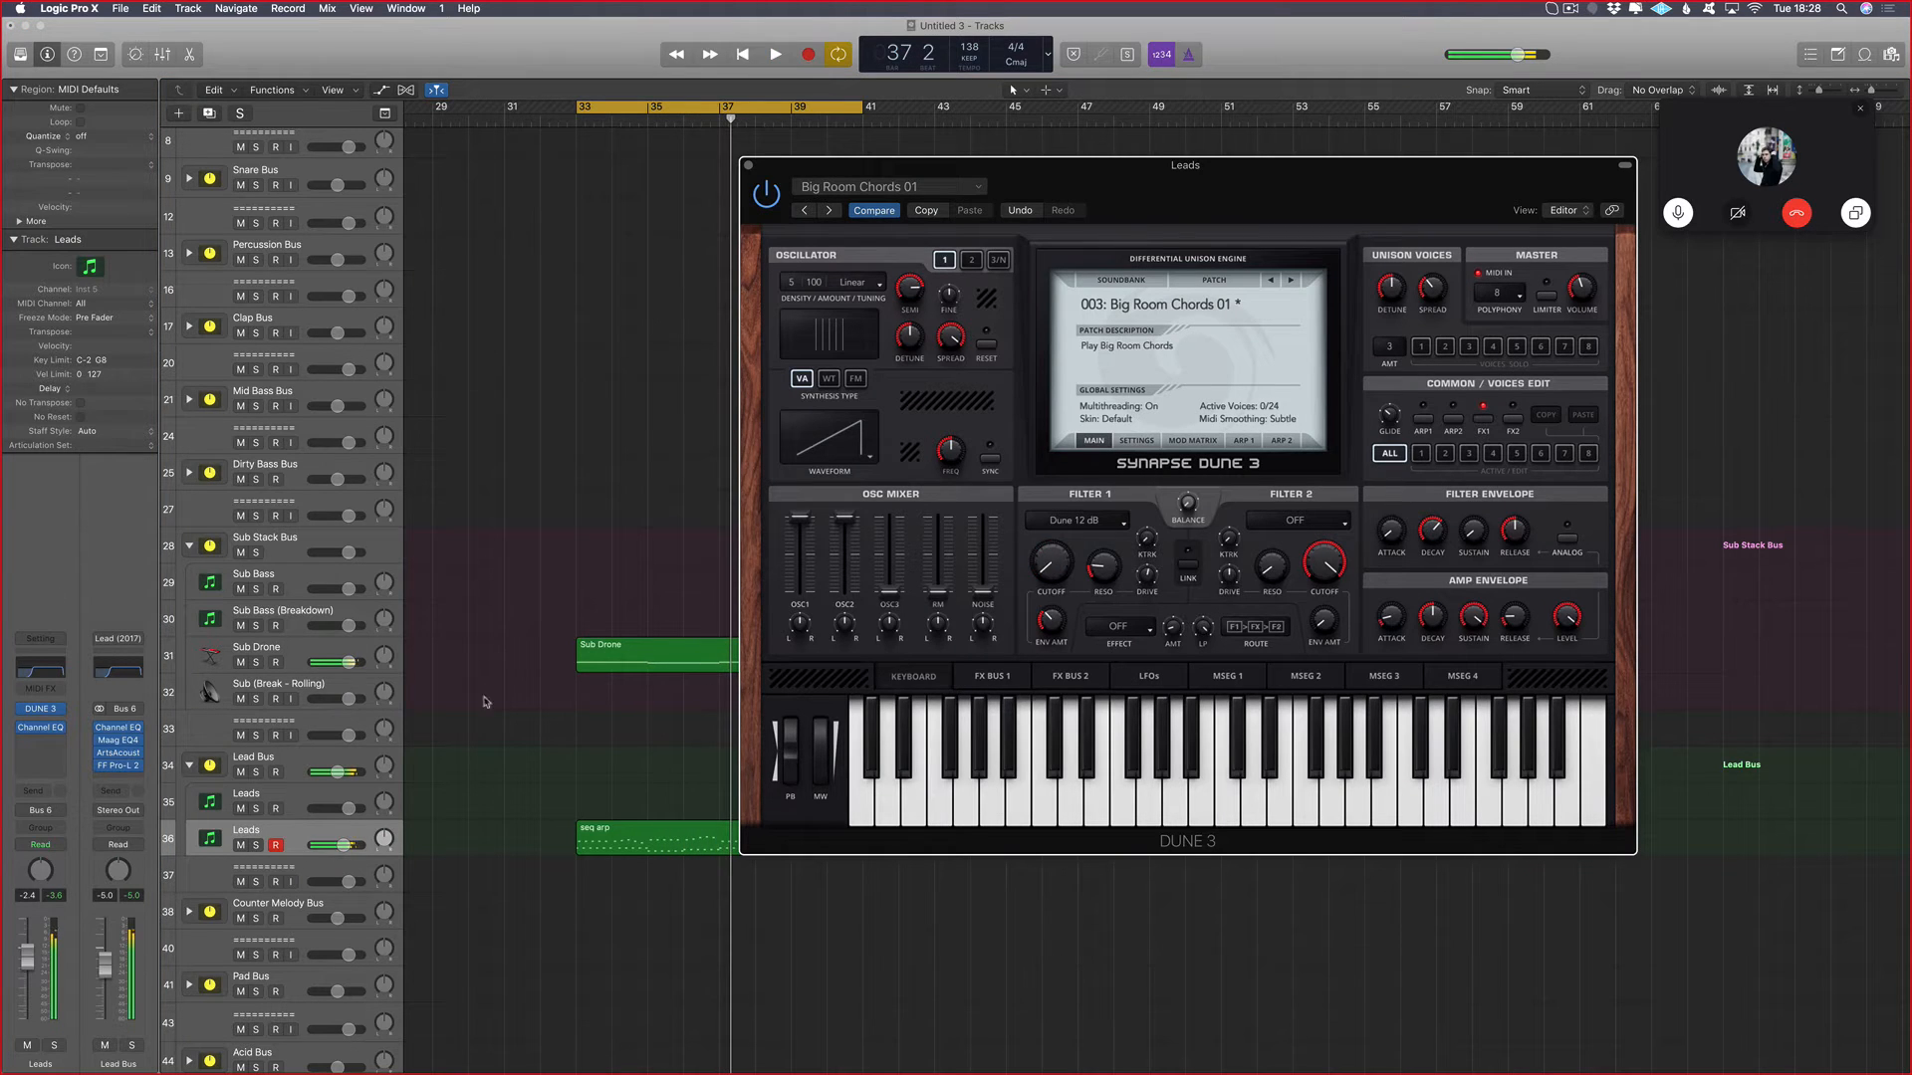
{"action": "left_click", "coordinate": [749, 167]}
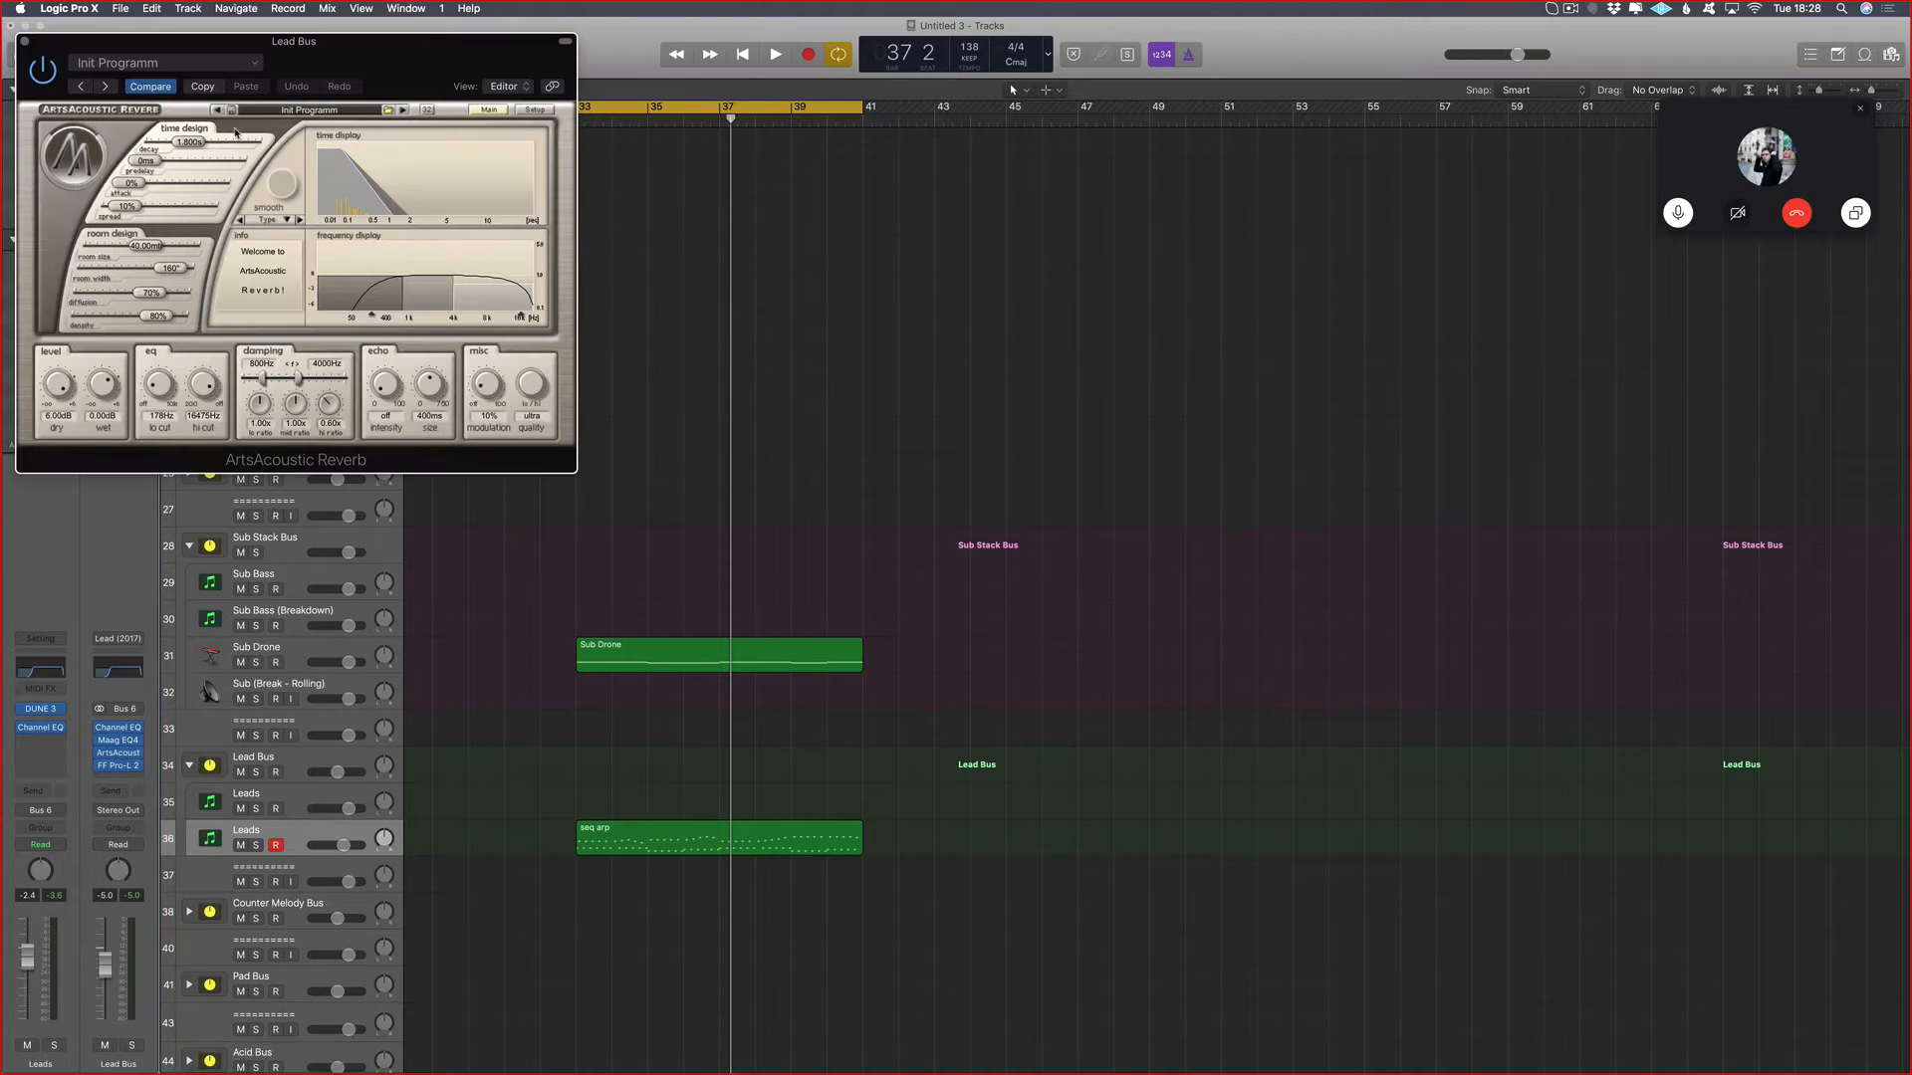
Step: Insert the Plugin Alliance Noveltech Character effect on the Leads channel and load its 14 MixCrisper preset
{"action": "left_click", "coordinate": [129, 757]}
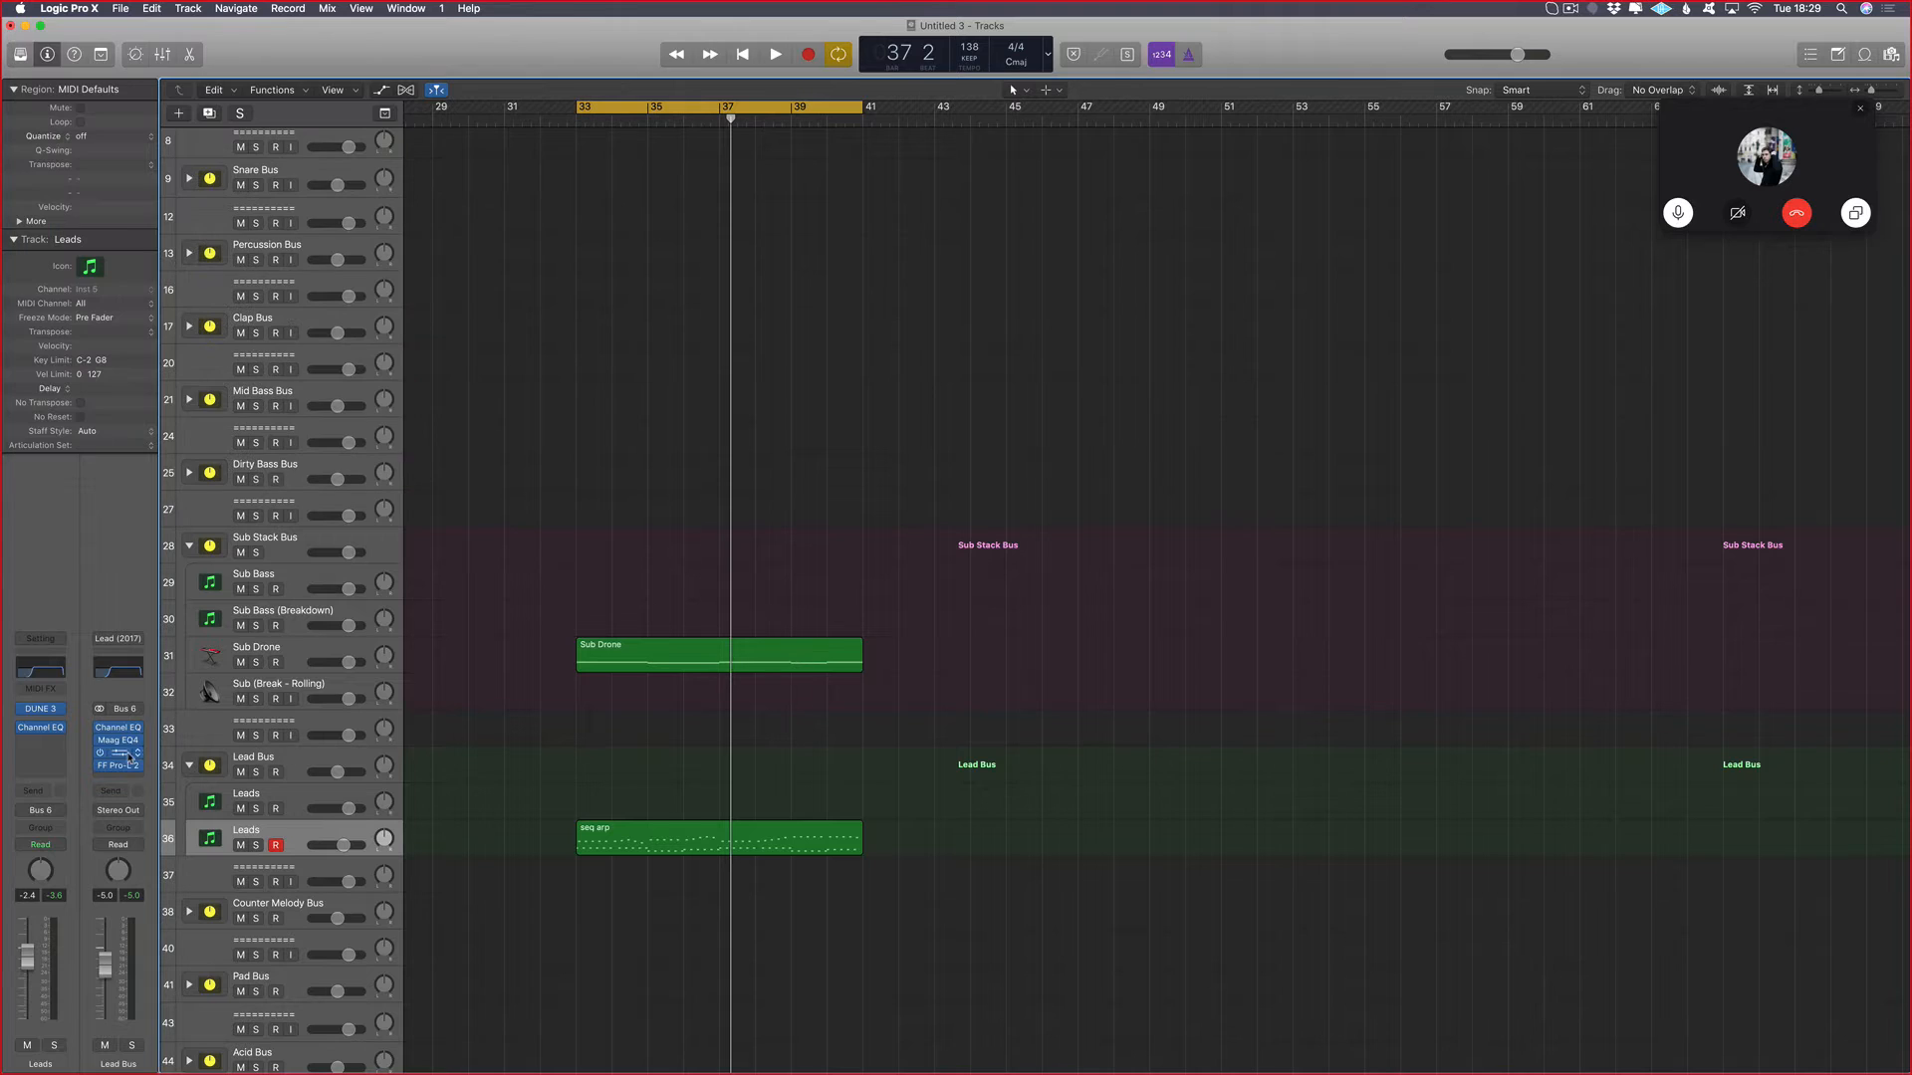
{"action": "left_click", "coordinate": [58, 742]}
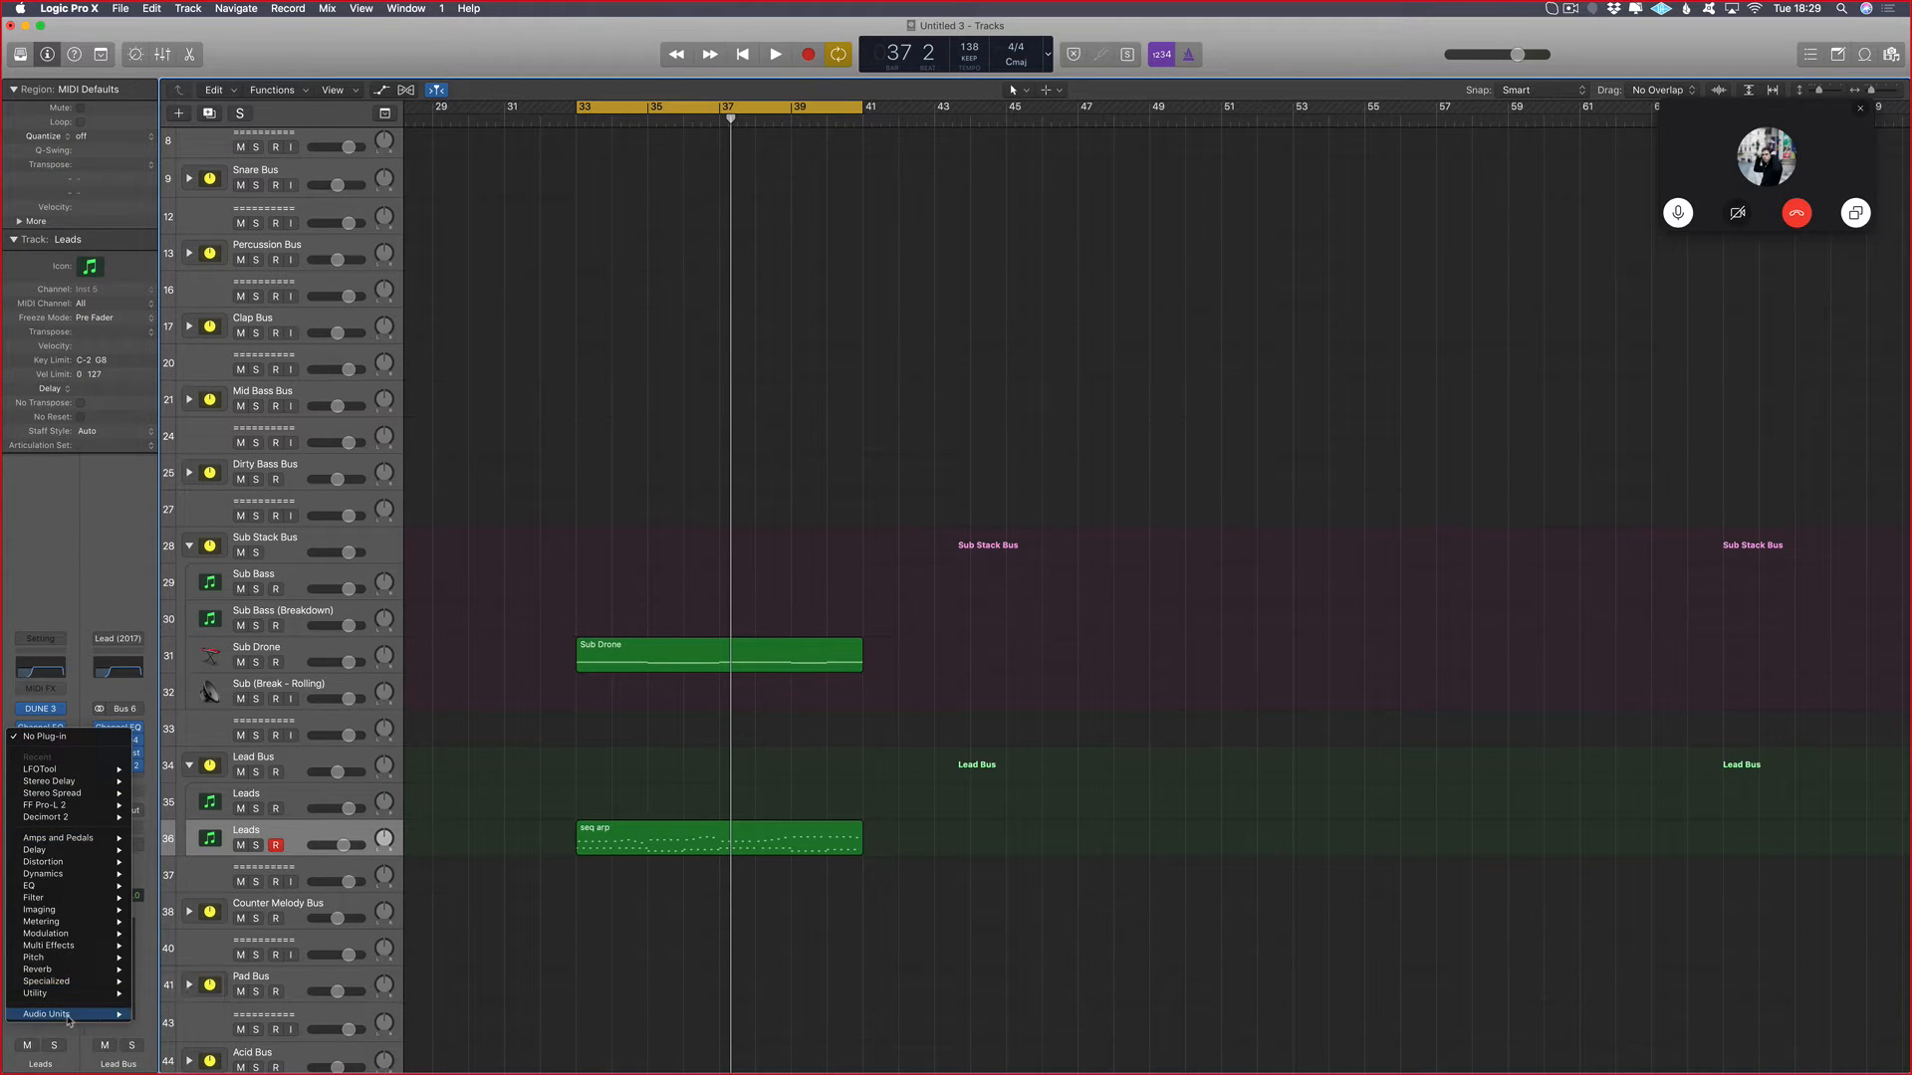
{"action": "mouse_move", "coordinate": [69, 1016]}
{"action": "mouse_move", "coordinate": [219, 1003]}
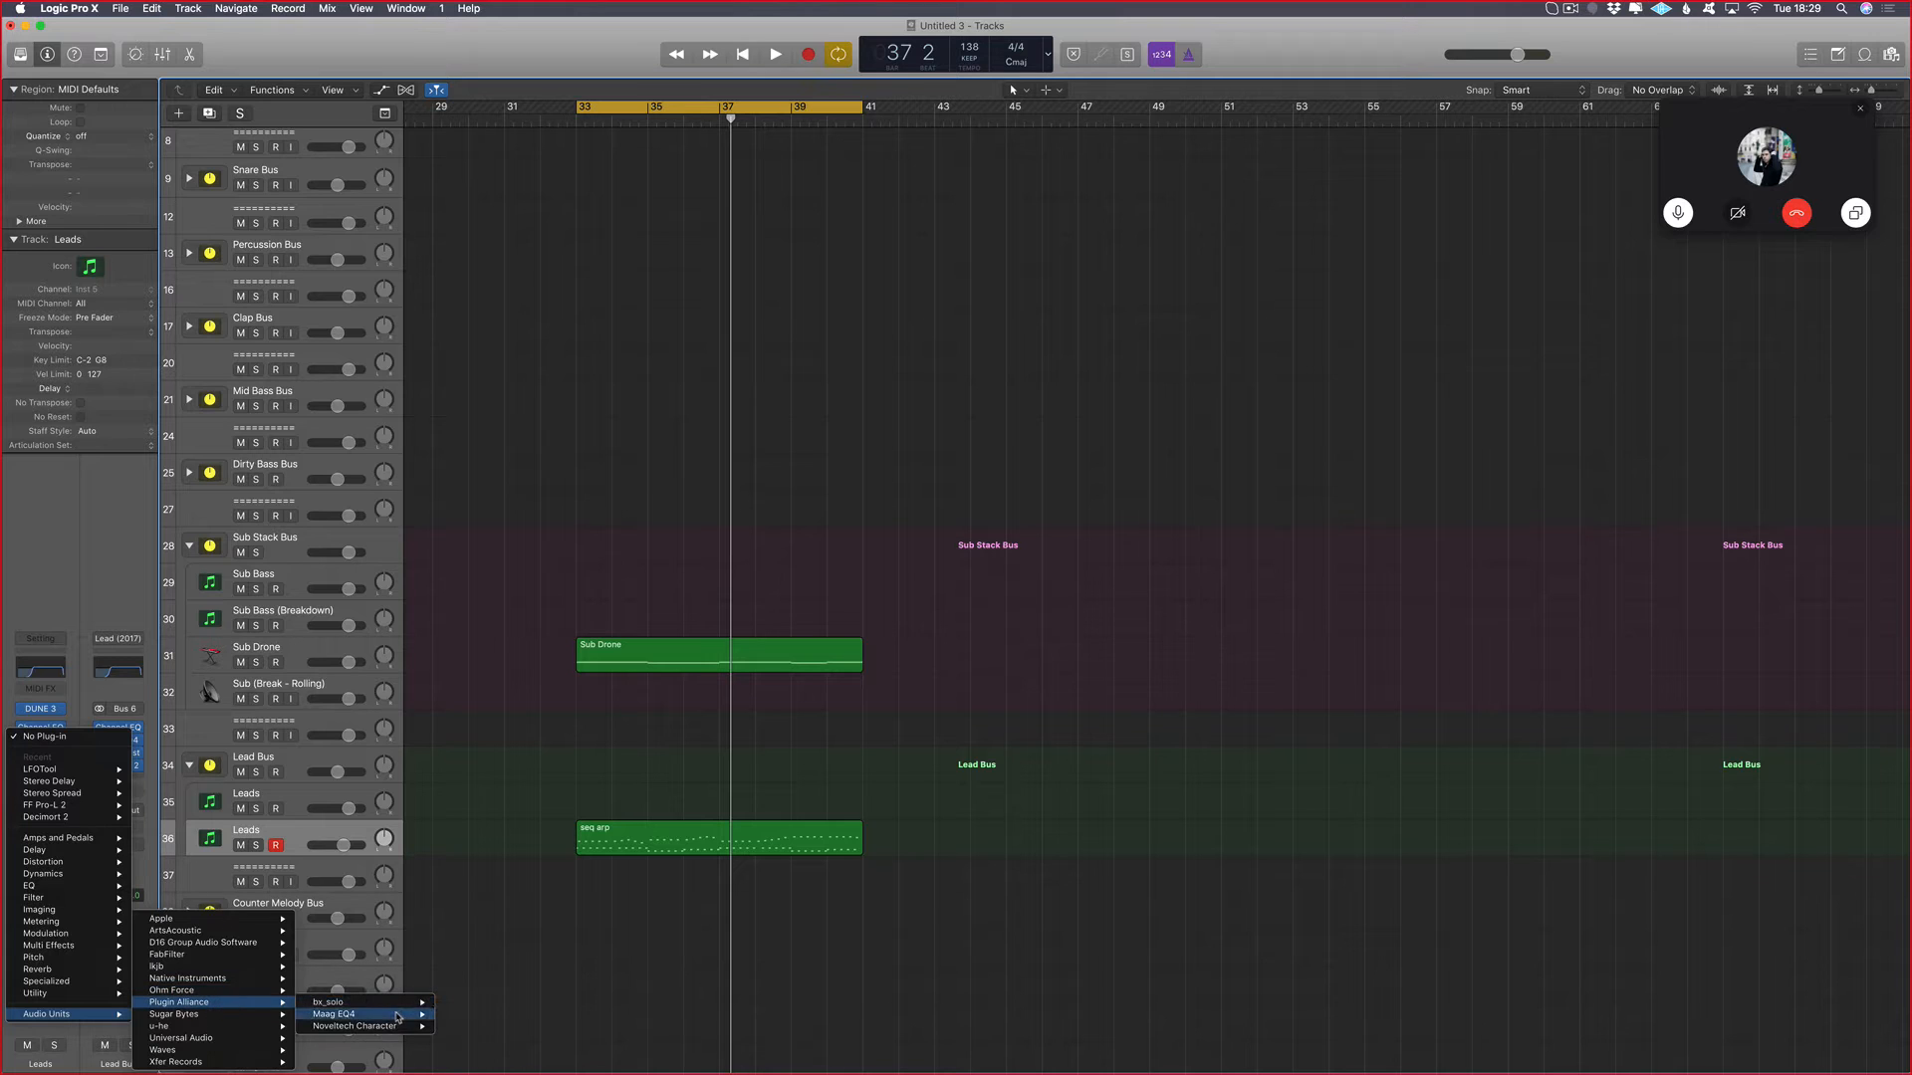
{"action": "mouse_move", "coordinate": [398, 1016]}
{"action": "left_click", "coordinate": [464, 1026]}
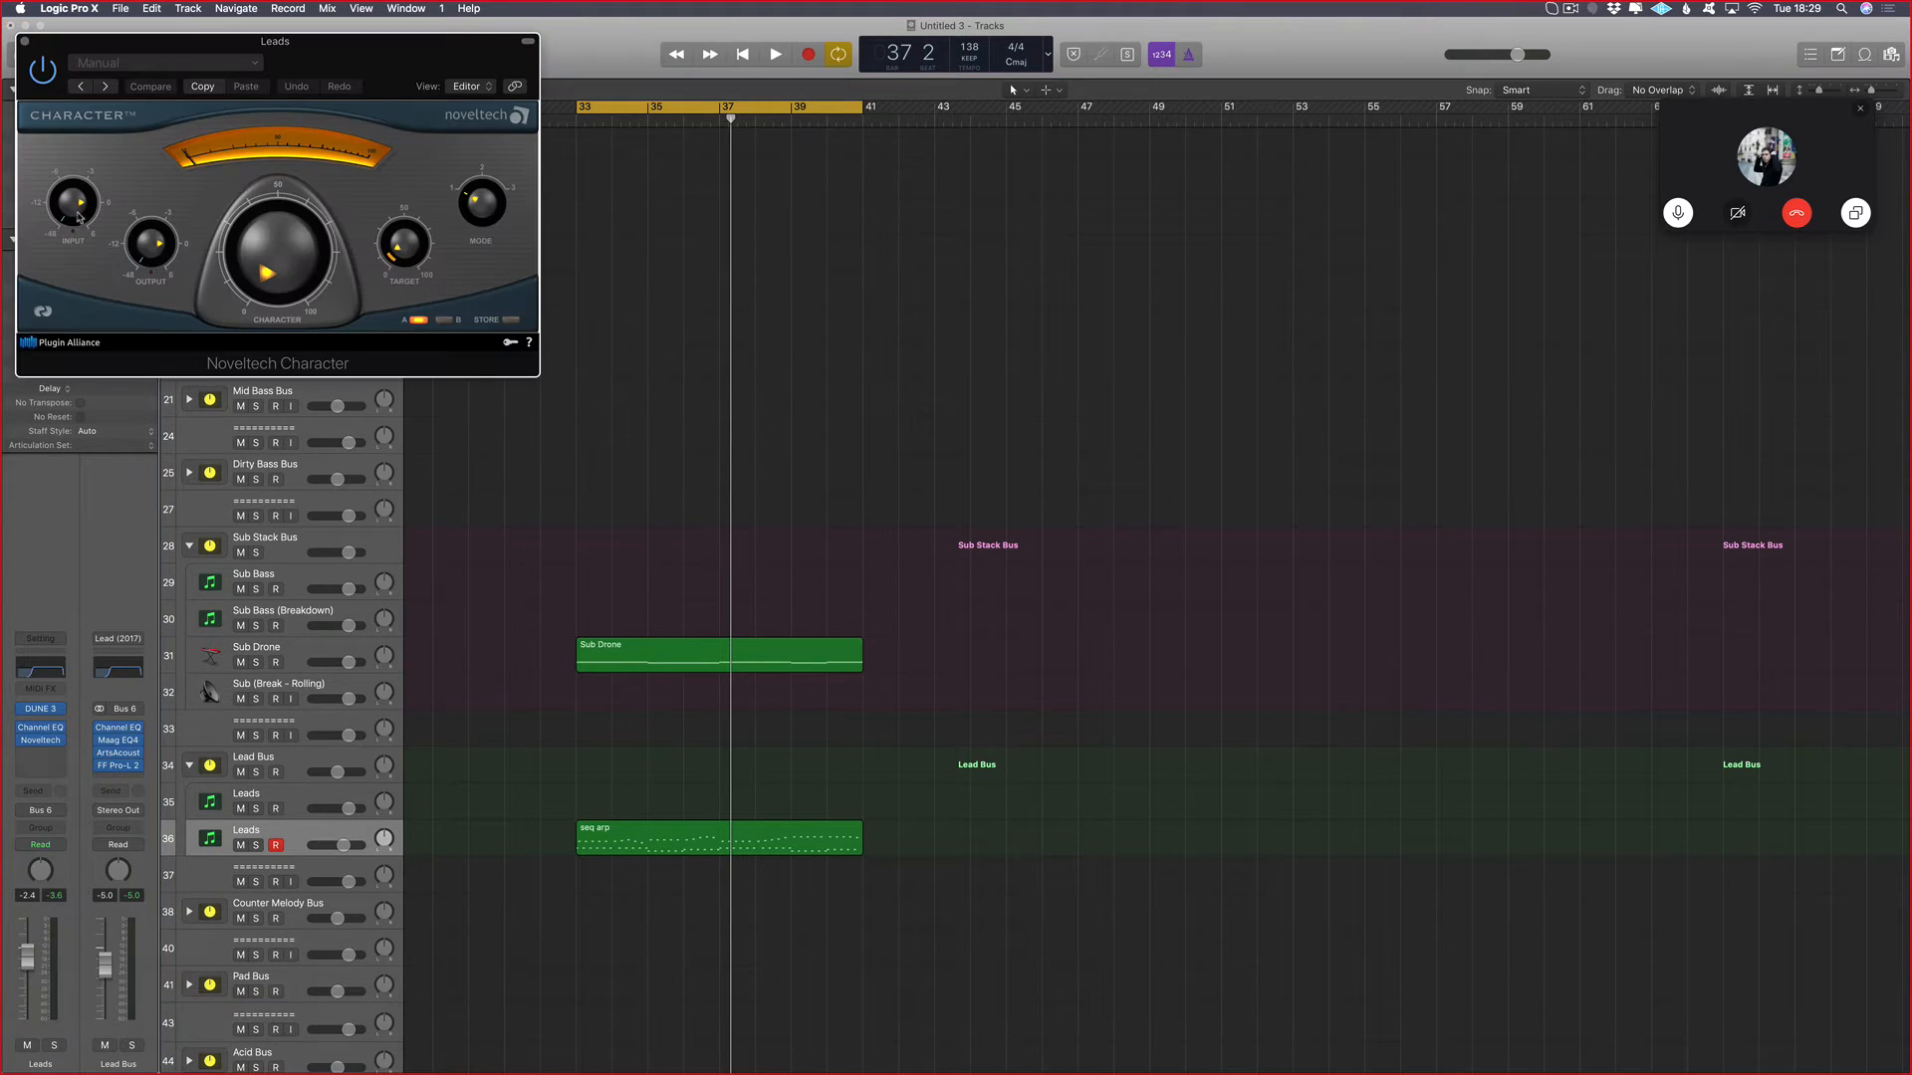
{"action": "left_click", "coordinate": [149, 62]}
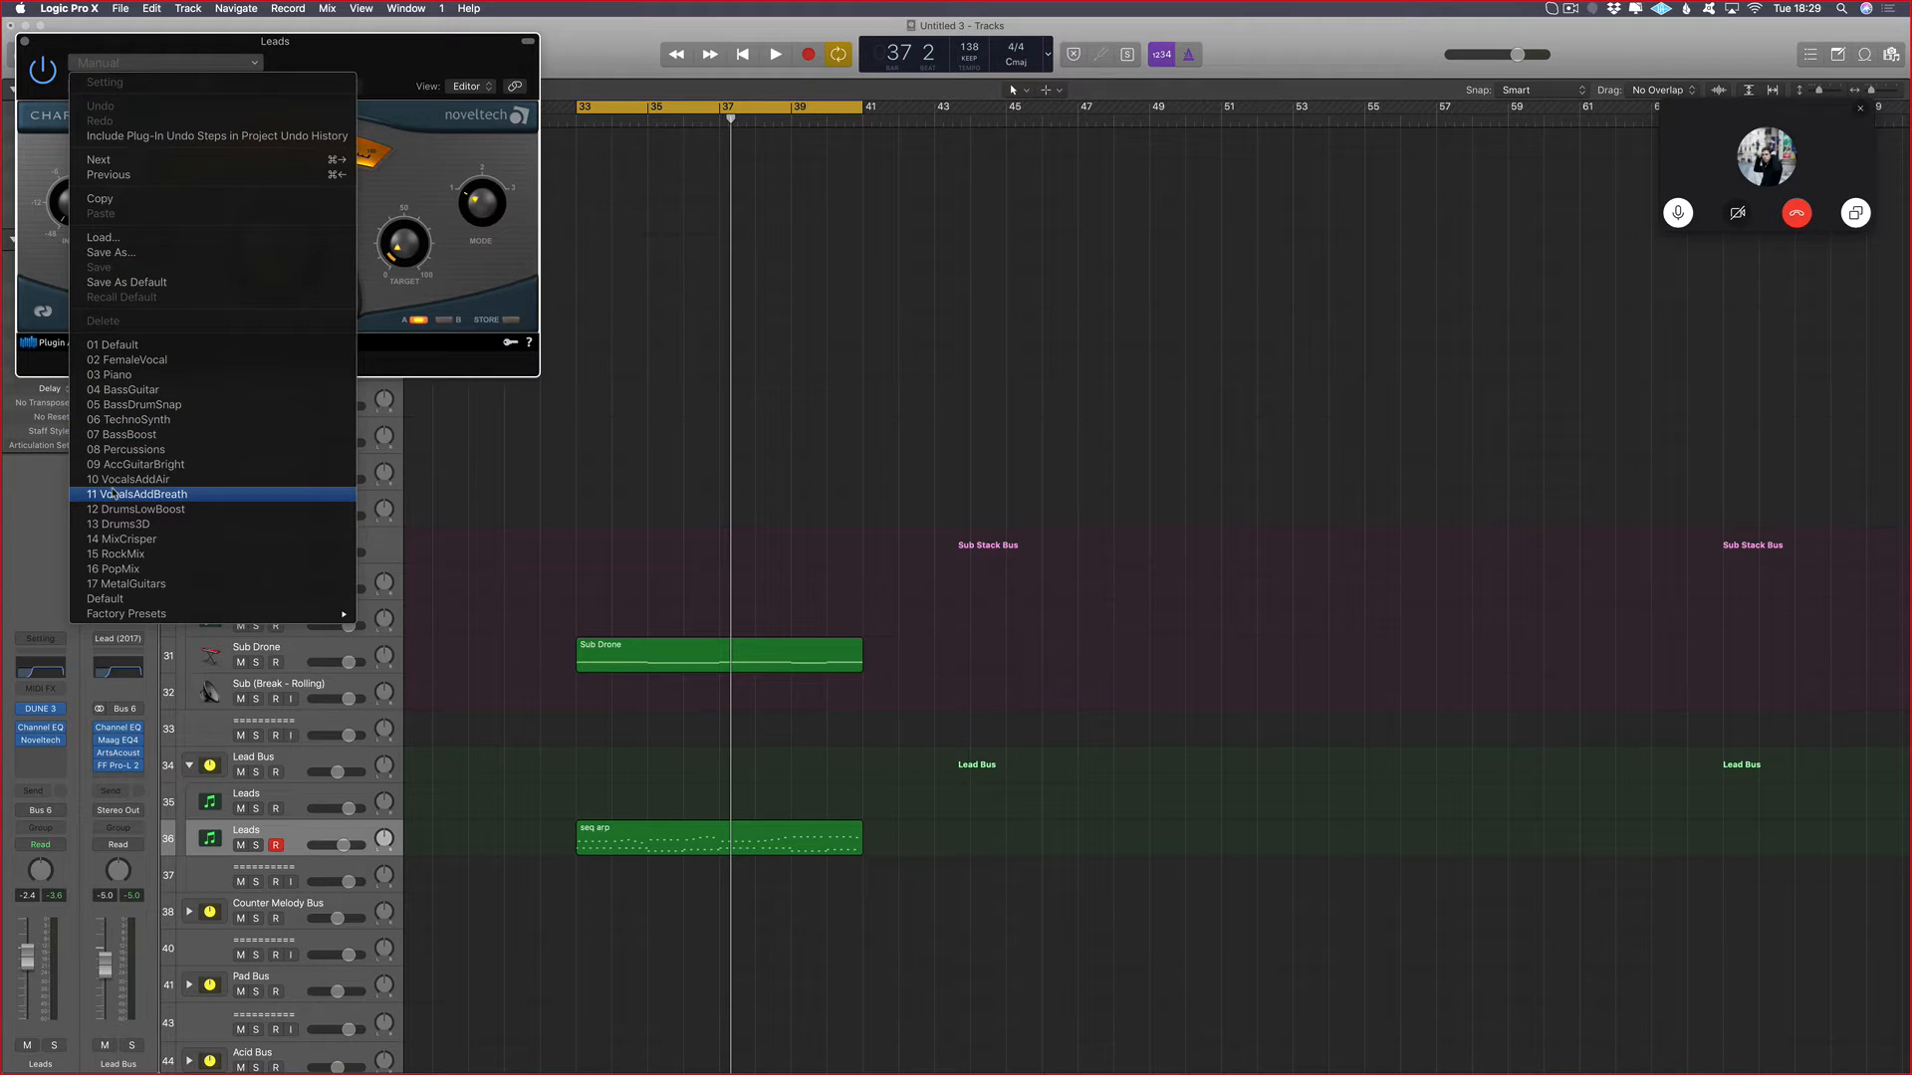
{"action": "left_click", "coordinate": [129, 540]}
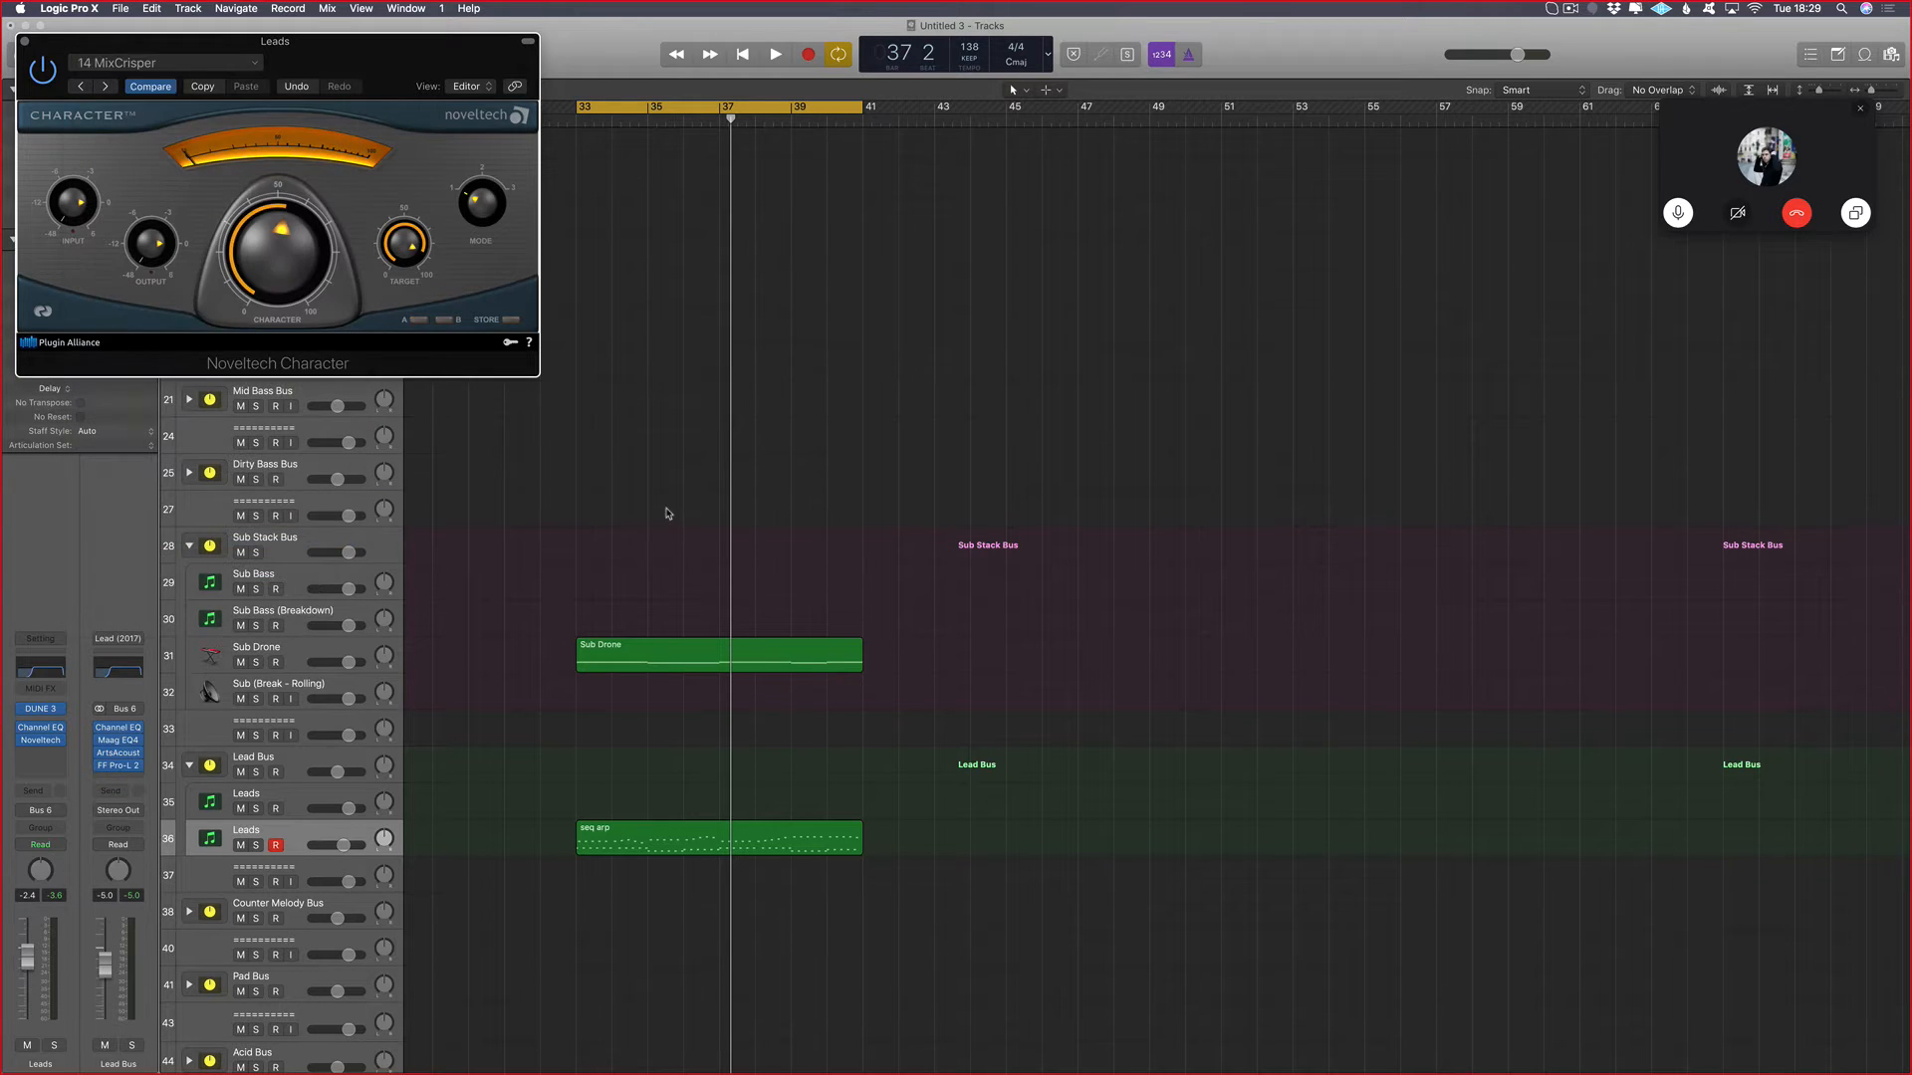
Step: Play the loop with DUNE 3 open, raise its Filter 1 cutoff and toggle the Noveltech Character bypass to compare
{"action": "key", "text": "space"}
{"action": "key", "text": "super+w"}
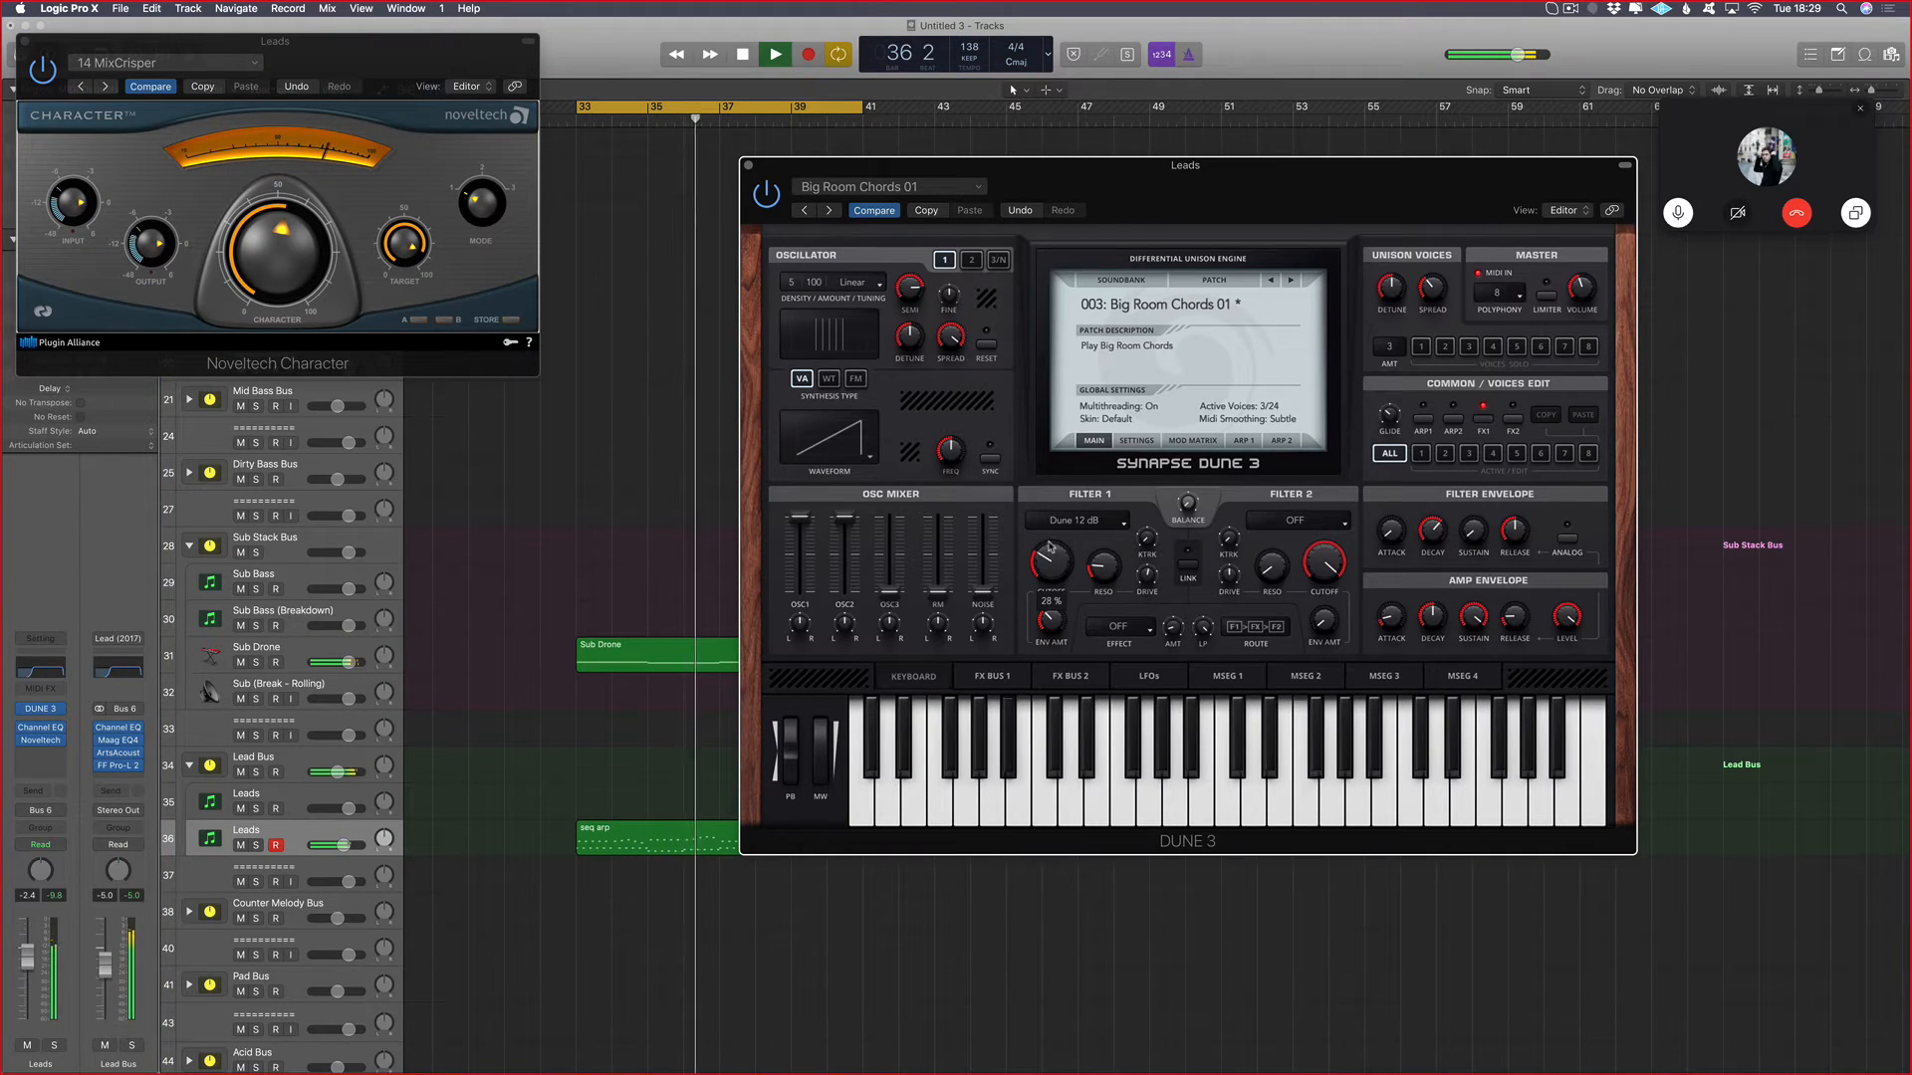
{"action": "left_click", "coordinate": [42, 70]}
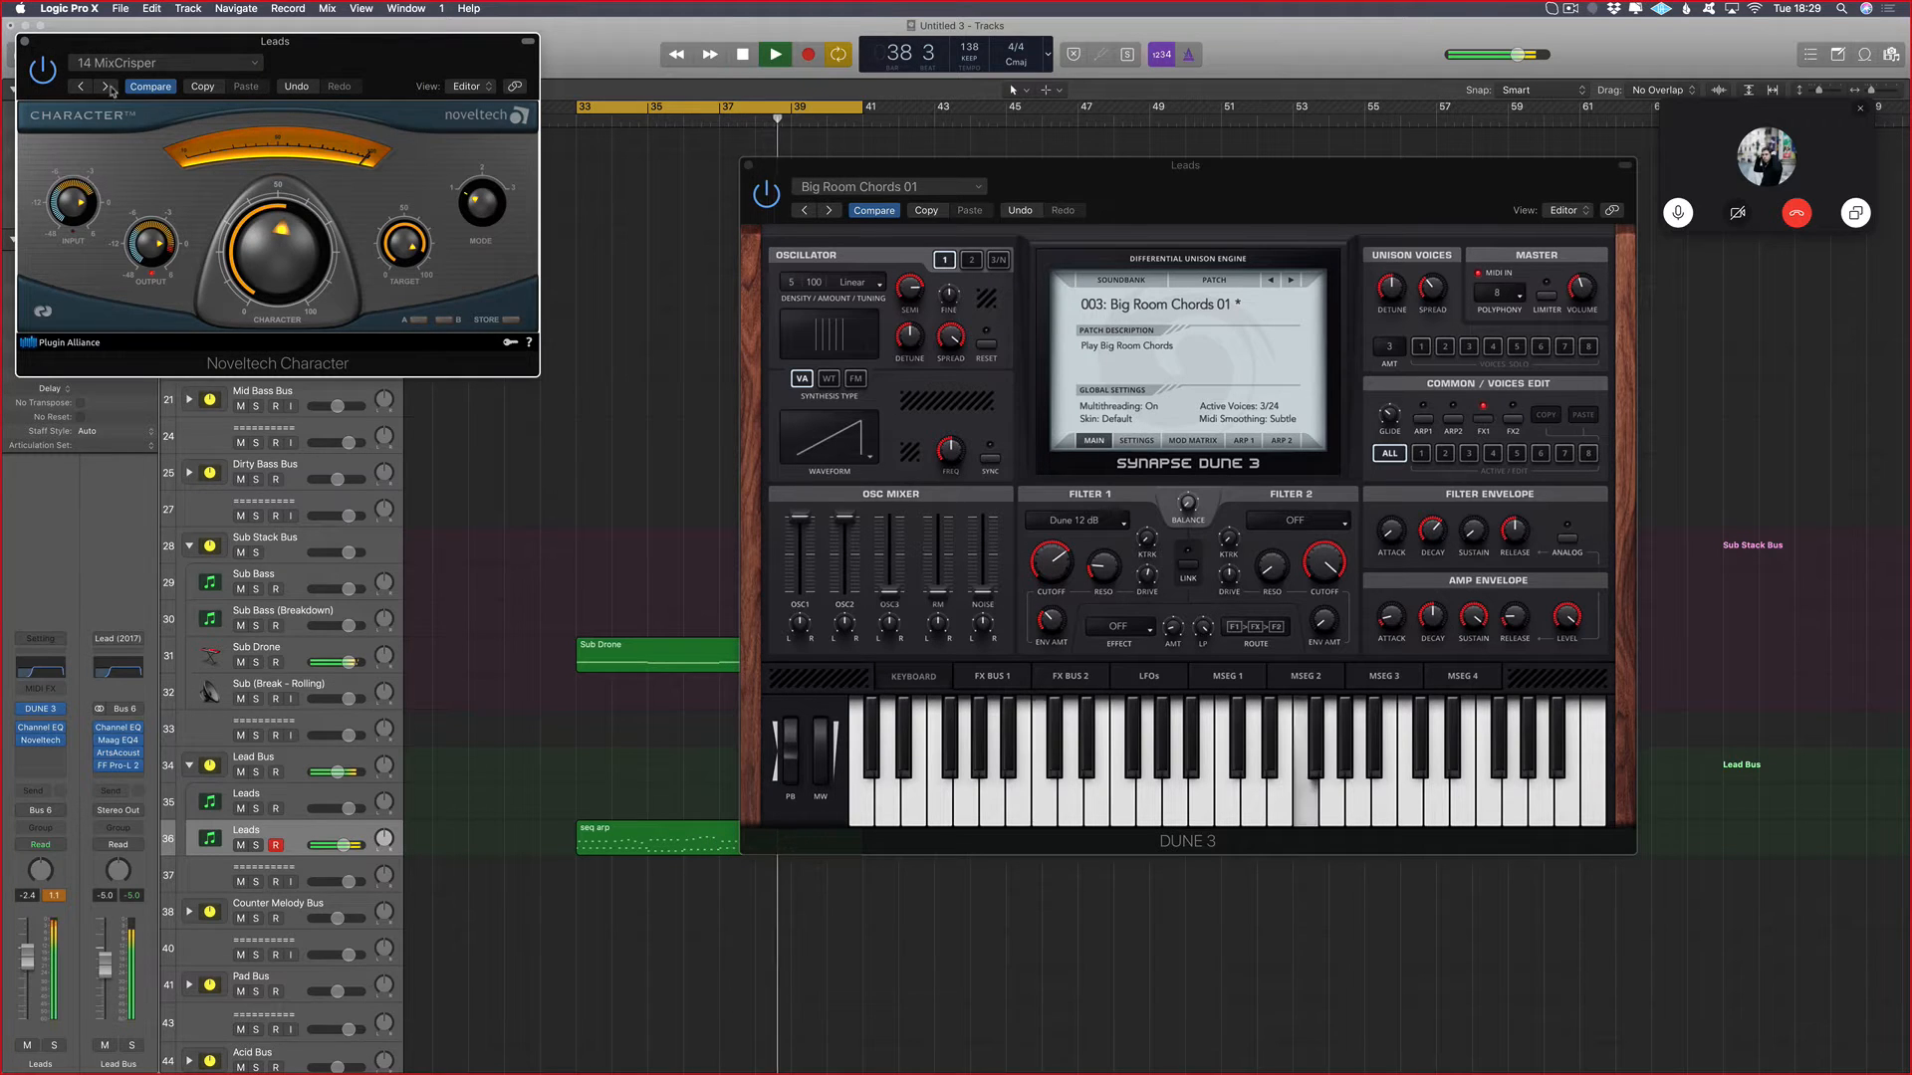
Step: Try the Noveltech Character preset 11 VocalsAddBreath on the lead and return to 14 MixCrisper
{"action": "left_click", "coordinate": [164, 63]}
{"action": "left_click", "coordinate": [181, 501]}
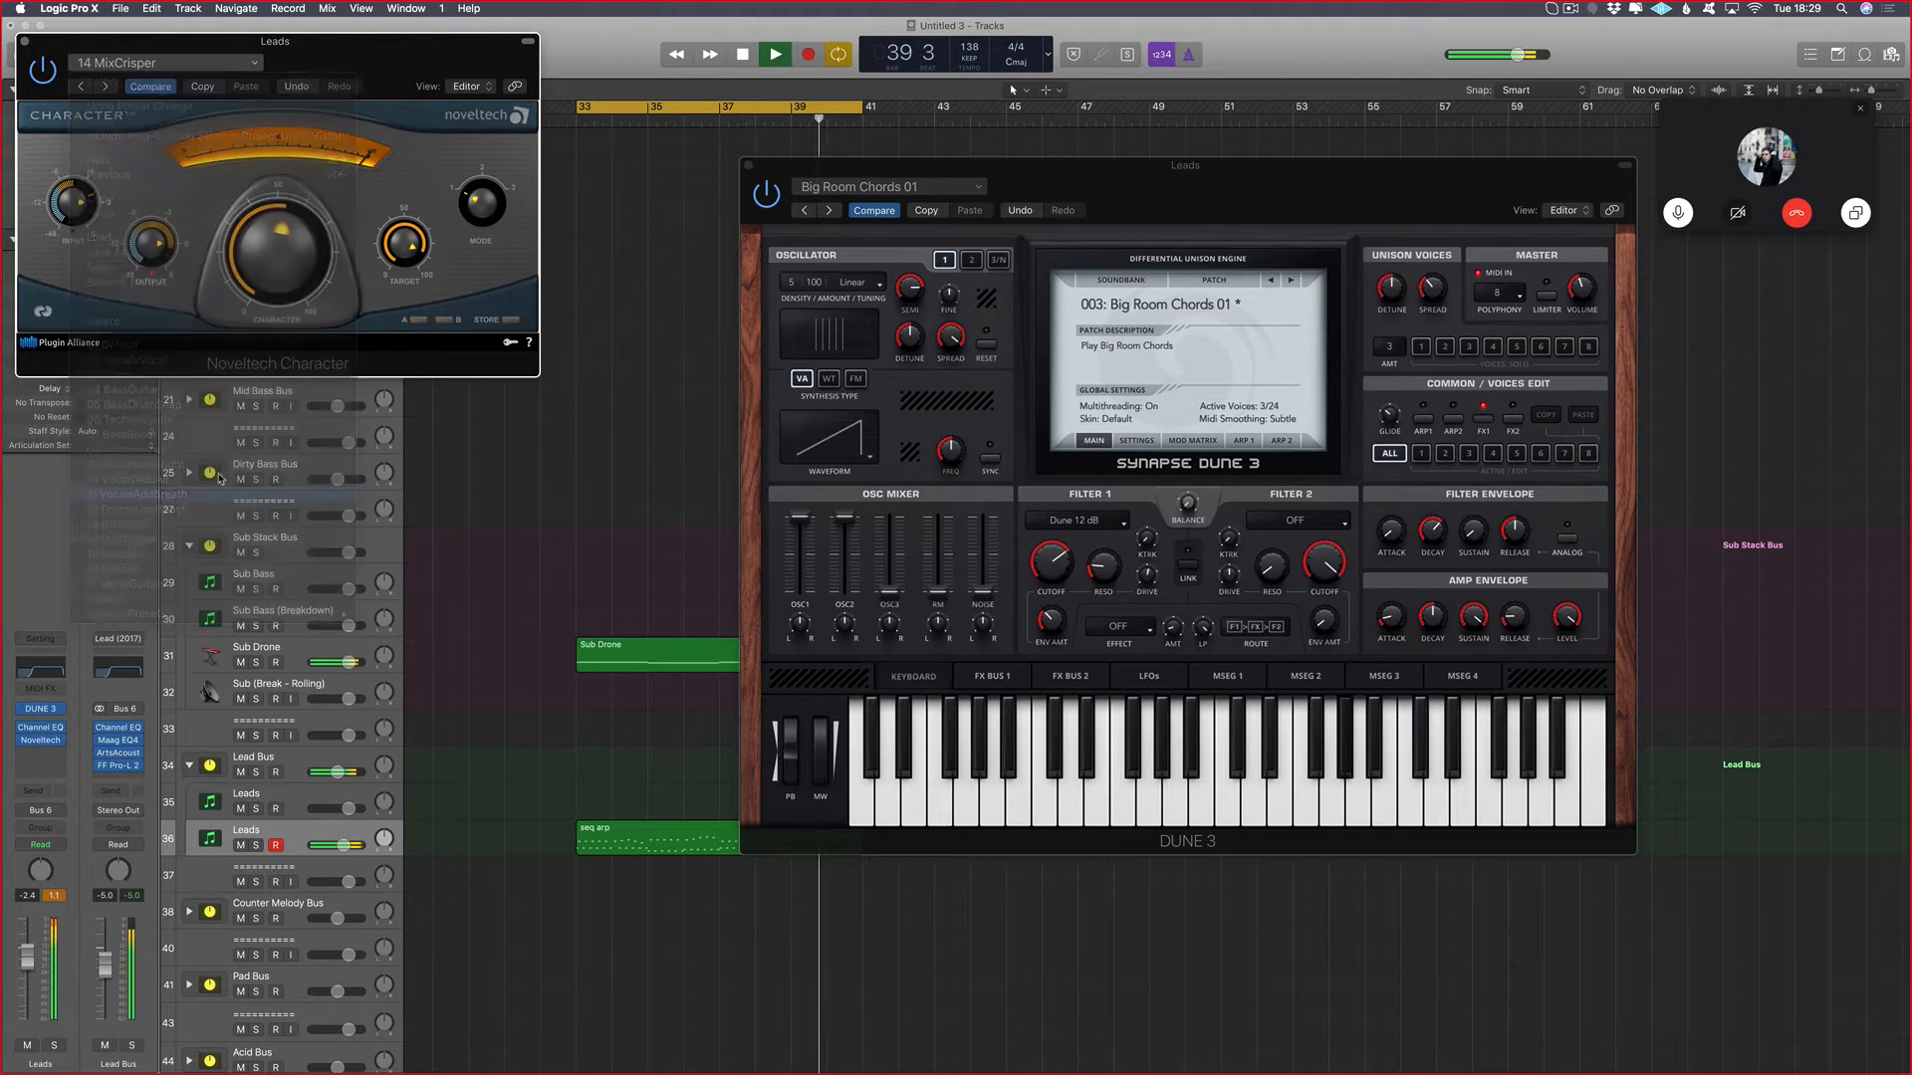
{"action": "left_click", "coordinate": [145, 88]}
{"action": "left_click", "coordinate": [164, 63]}
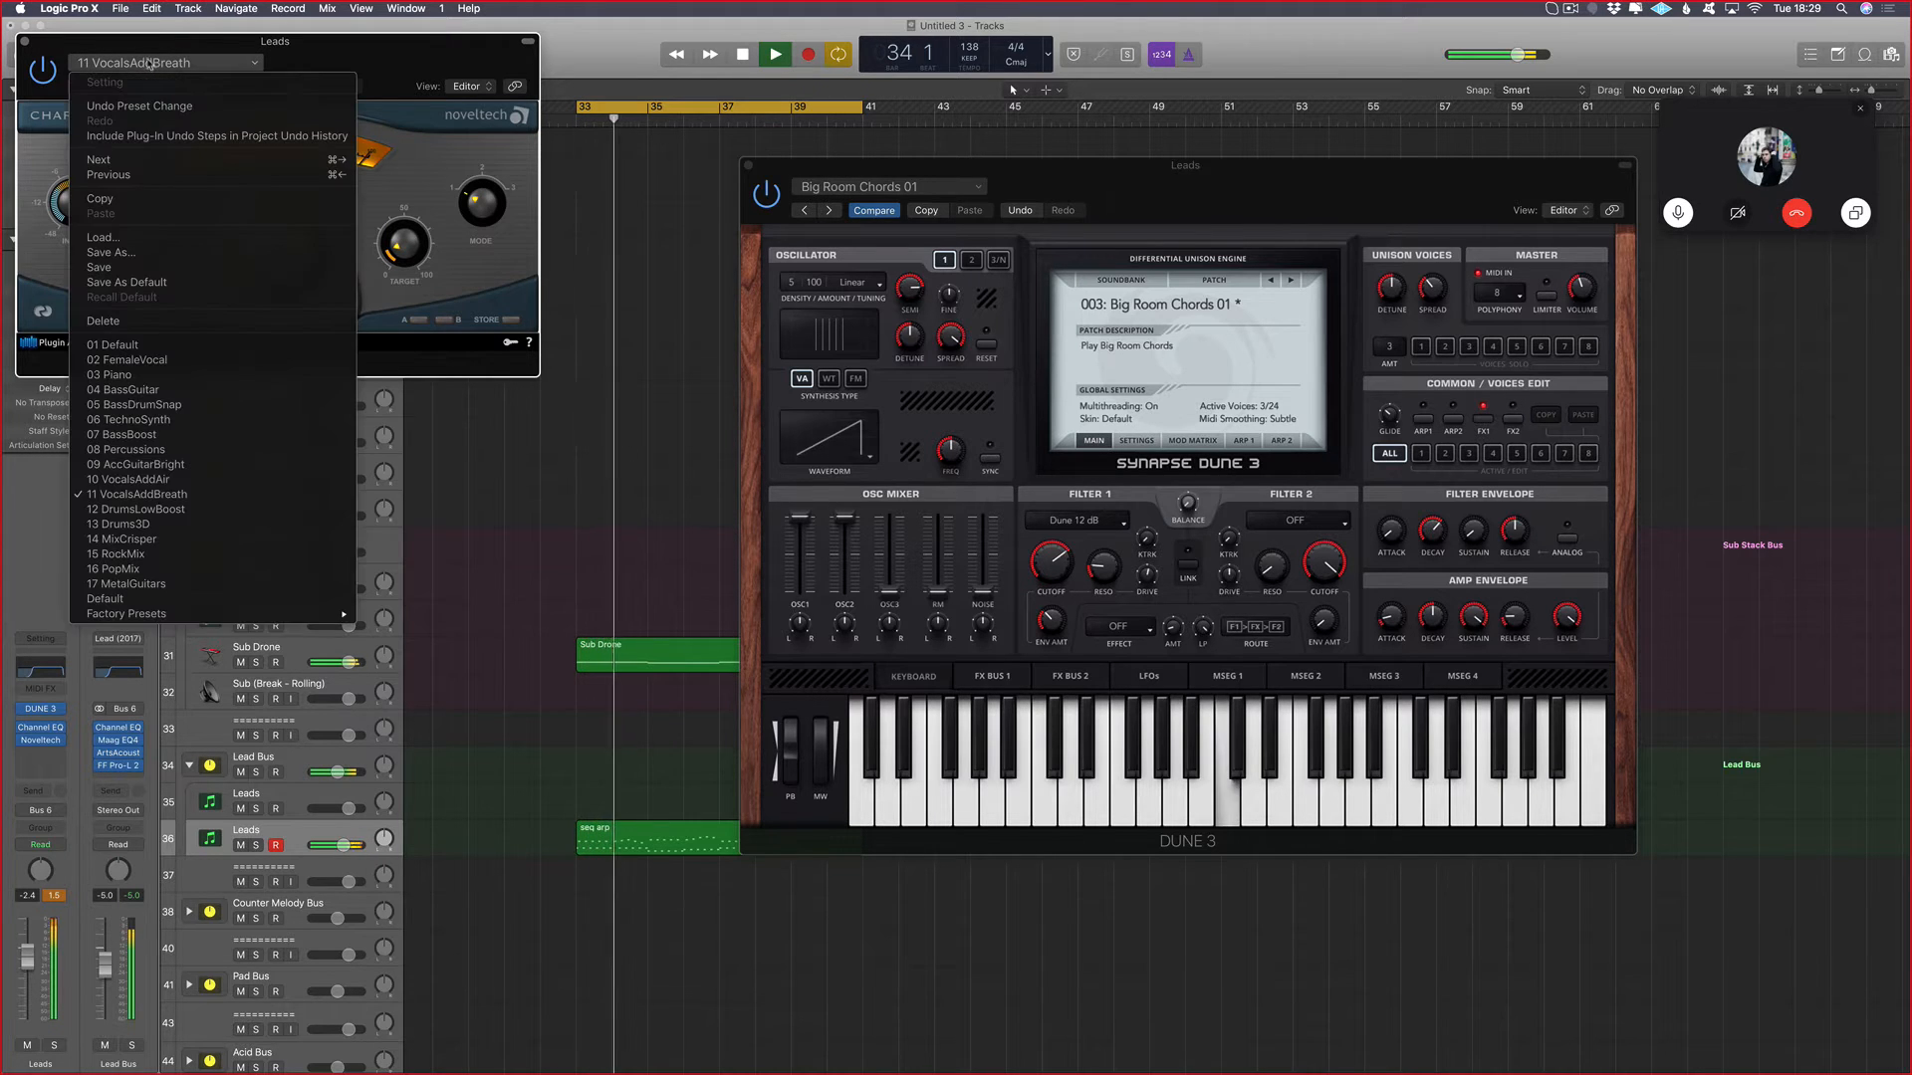
{"action": "left_click", "coordinate": [179, 543]}
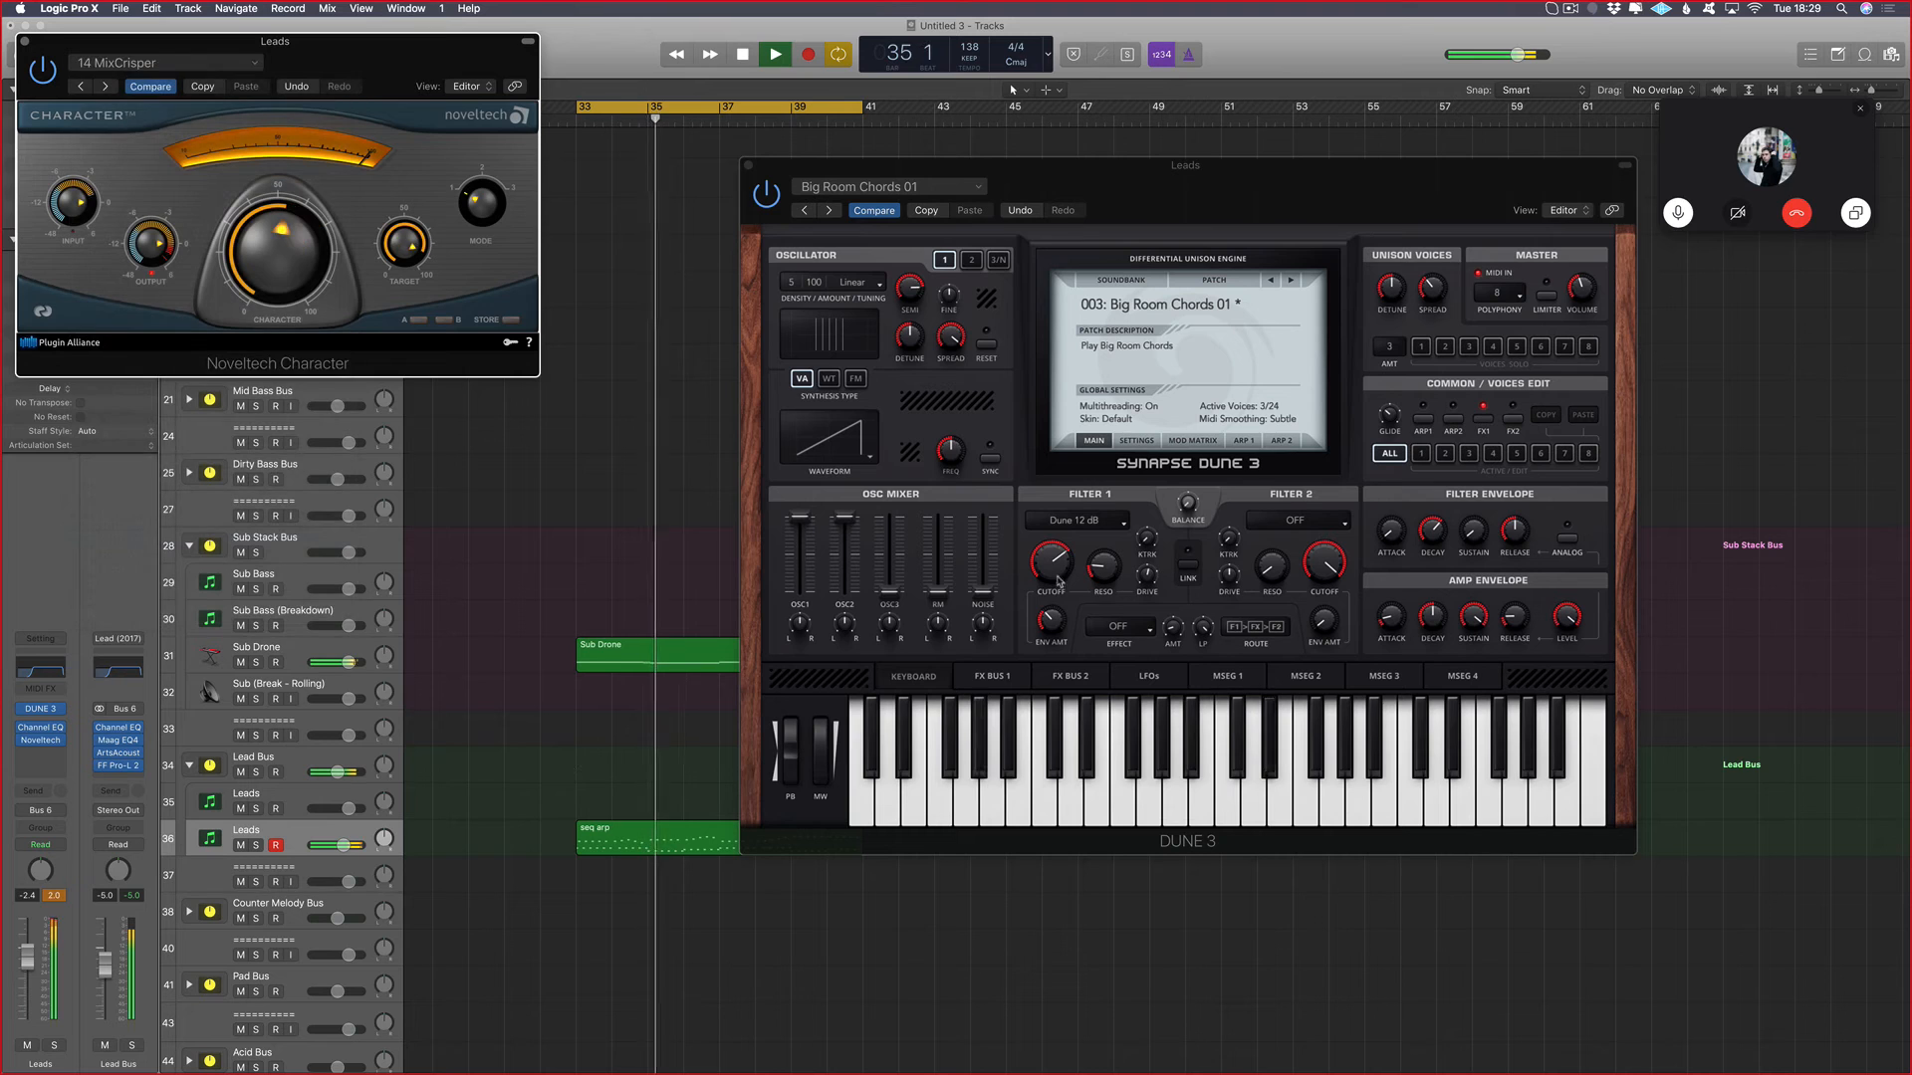
Step: Lower DUNE 3's Filter 1 cutoff and set the Leads fader to -4.5 dB, stopping playback and muting the track
{"action": "left_click_drag", "start_coordinate": [1051, 563], "coordinate": [1051, 600]}
{"action": "left_click", "coordinate": [55, 895]}
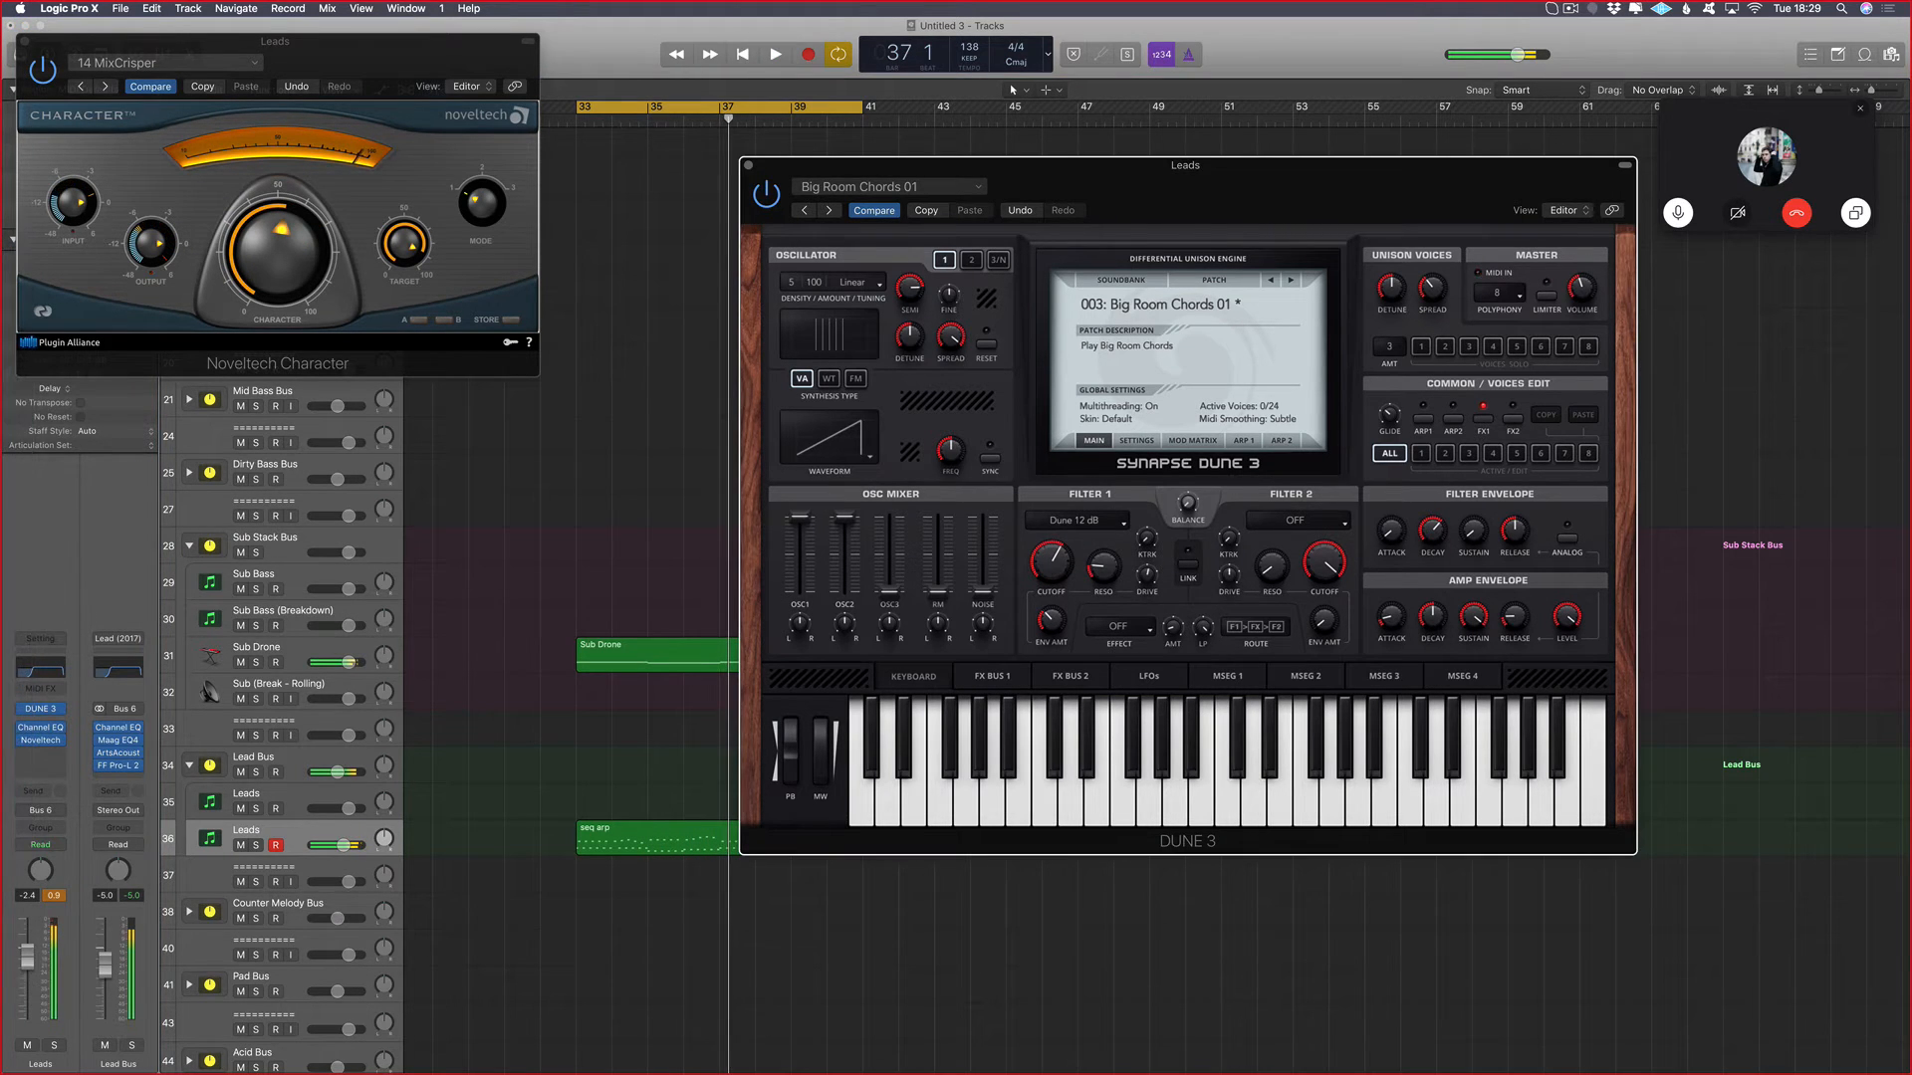
{"action": "key", "text": "space"}
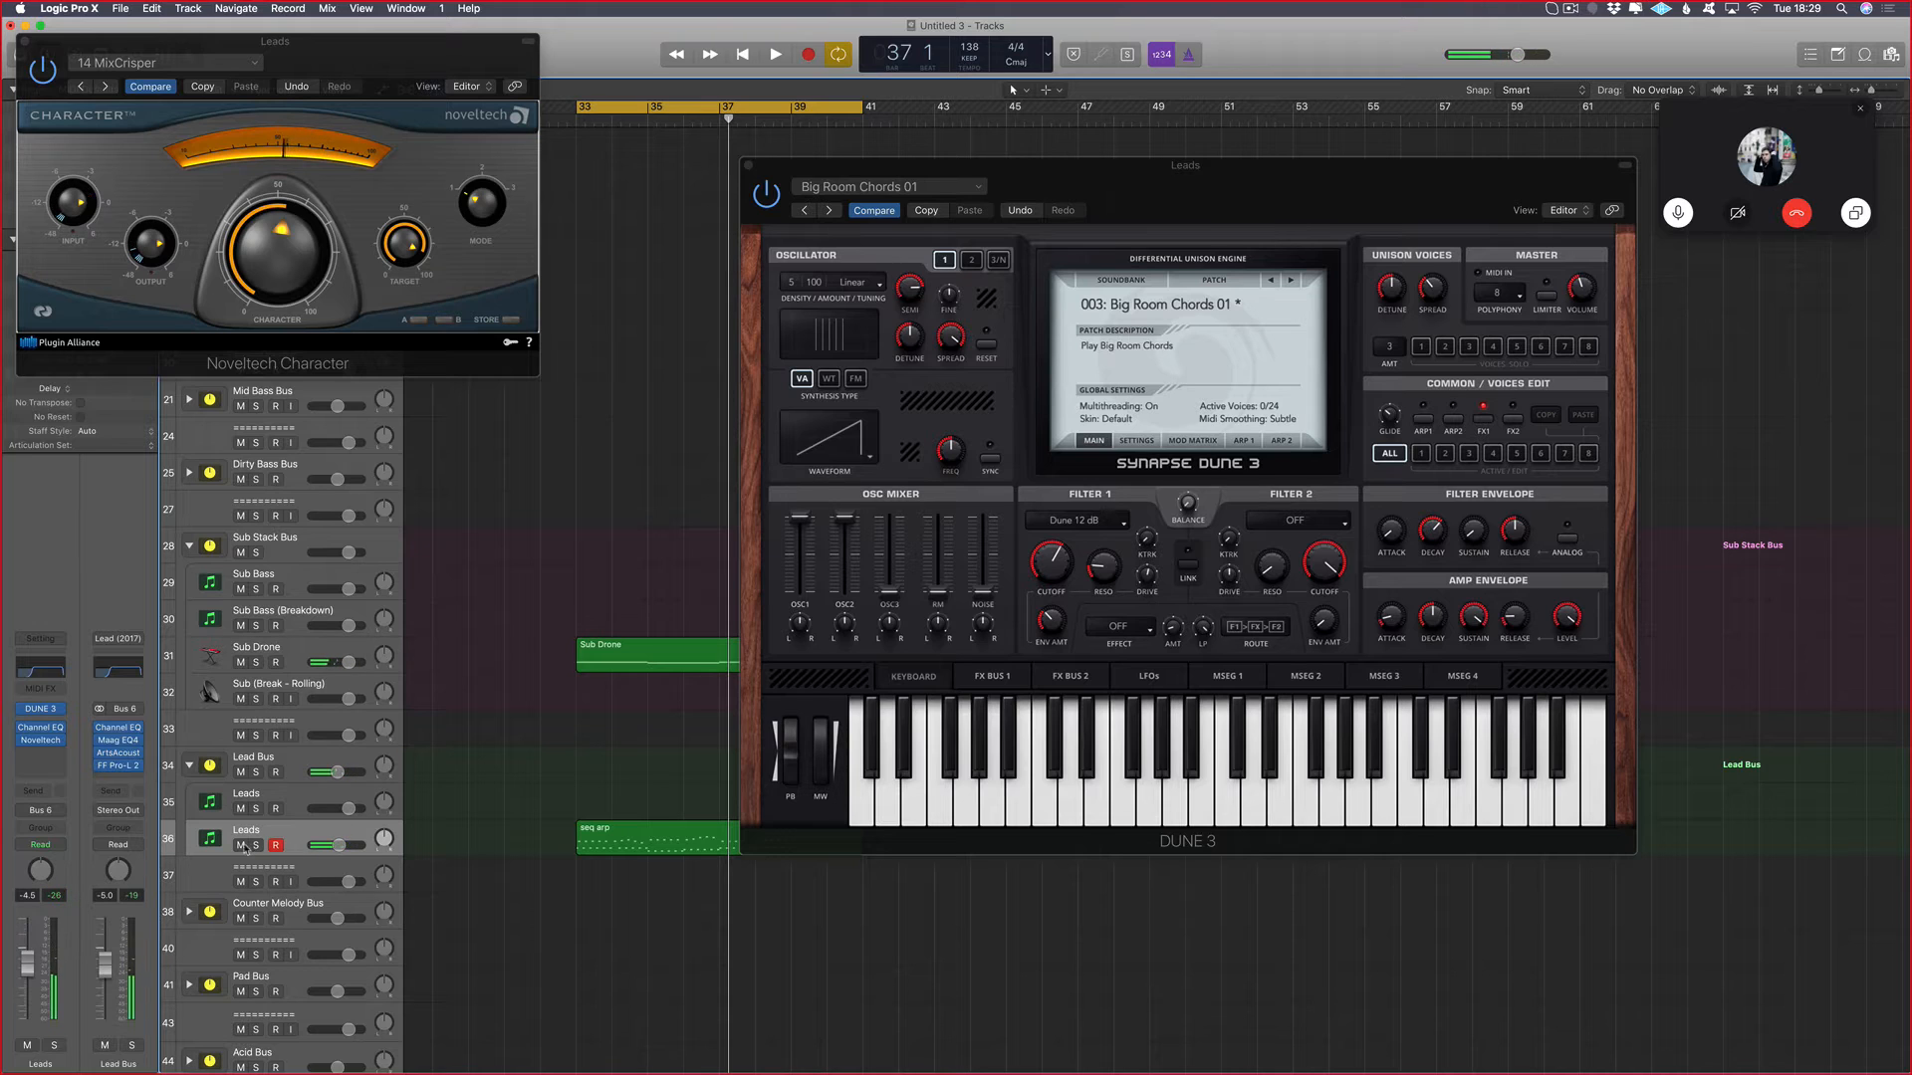
{"action": "left_click", "coordinate": [240, 846]}
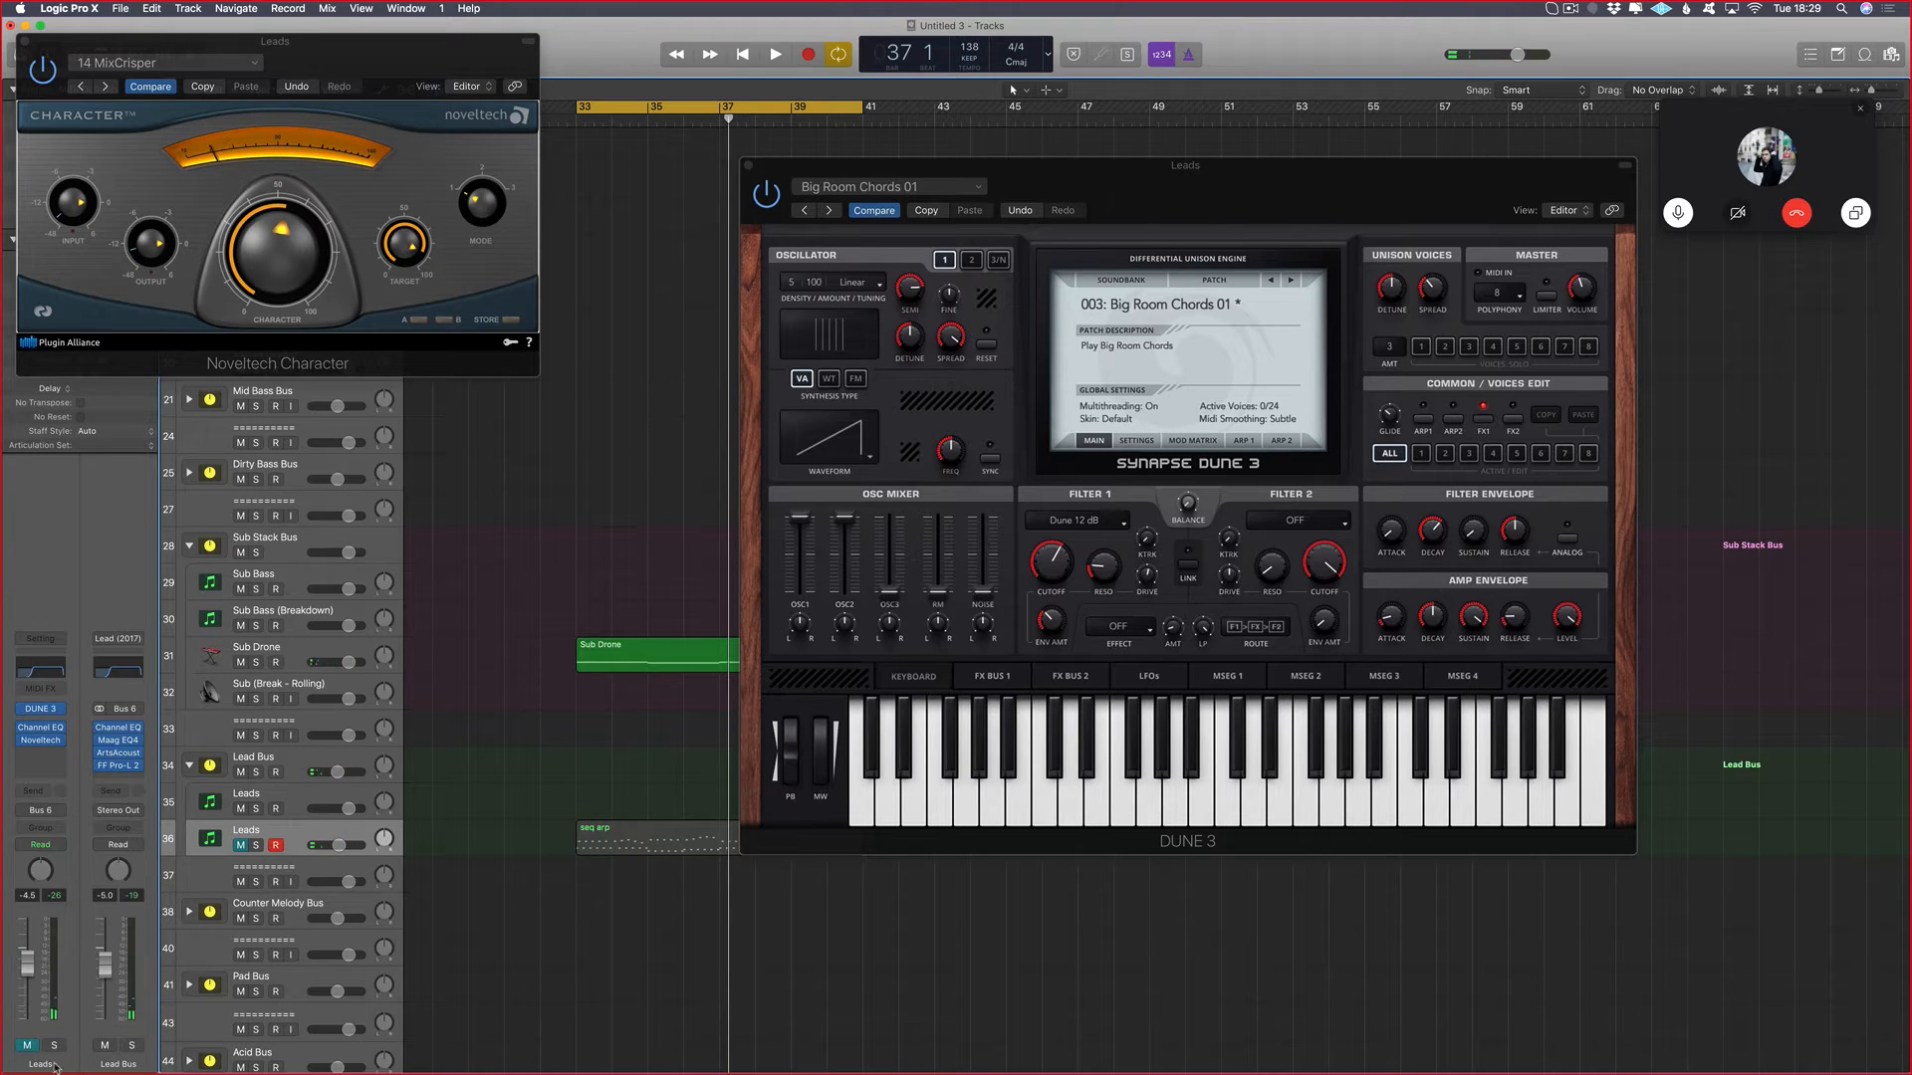
Step: Insert a stereo FF Pro-L 2 limiter after Noveltech Character on the Leads channel and move its window below the Character plug-in
{"action": "left_click", "coordinate": [40, 755]}
{"action": "mouse_move", "coordinate": [93, 832]}
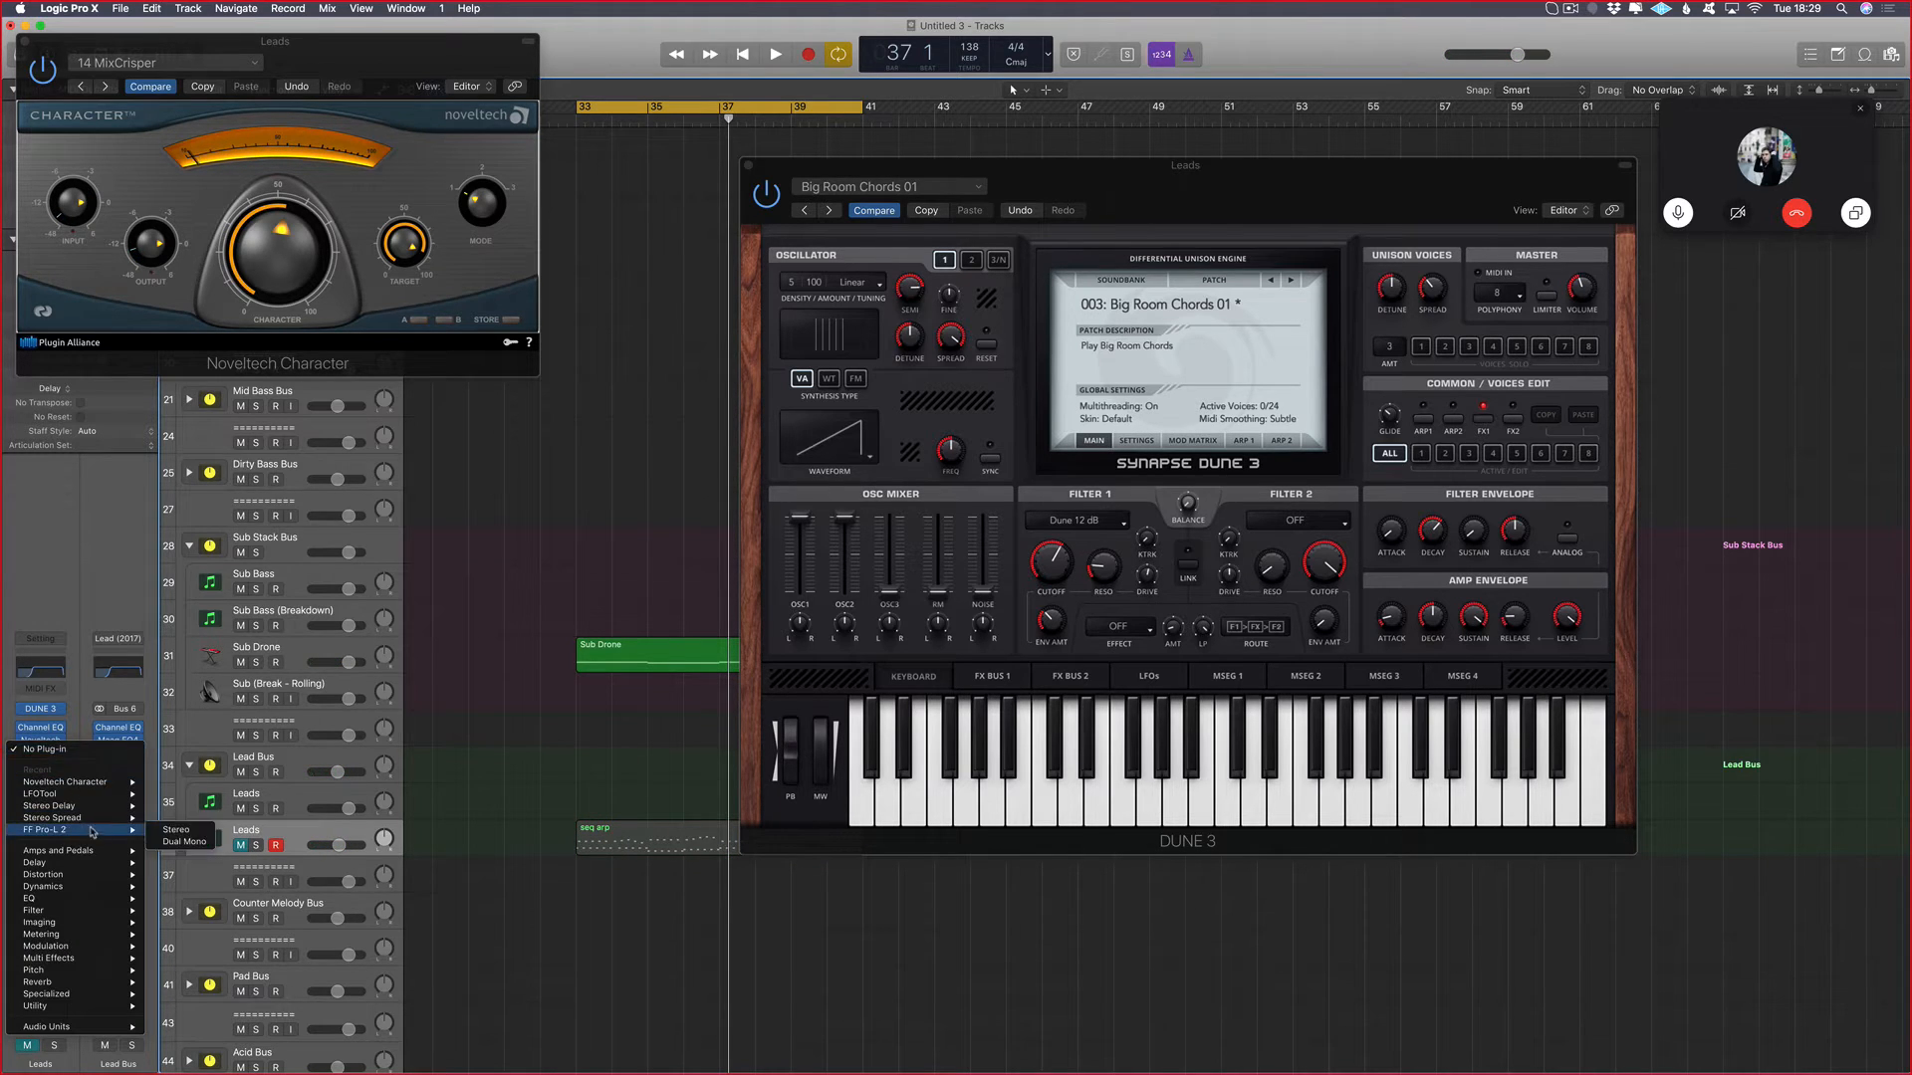
{"action": "left_click", "coordinate": [189, 832]}
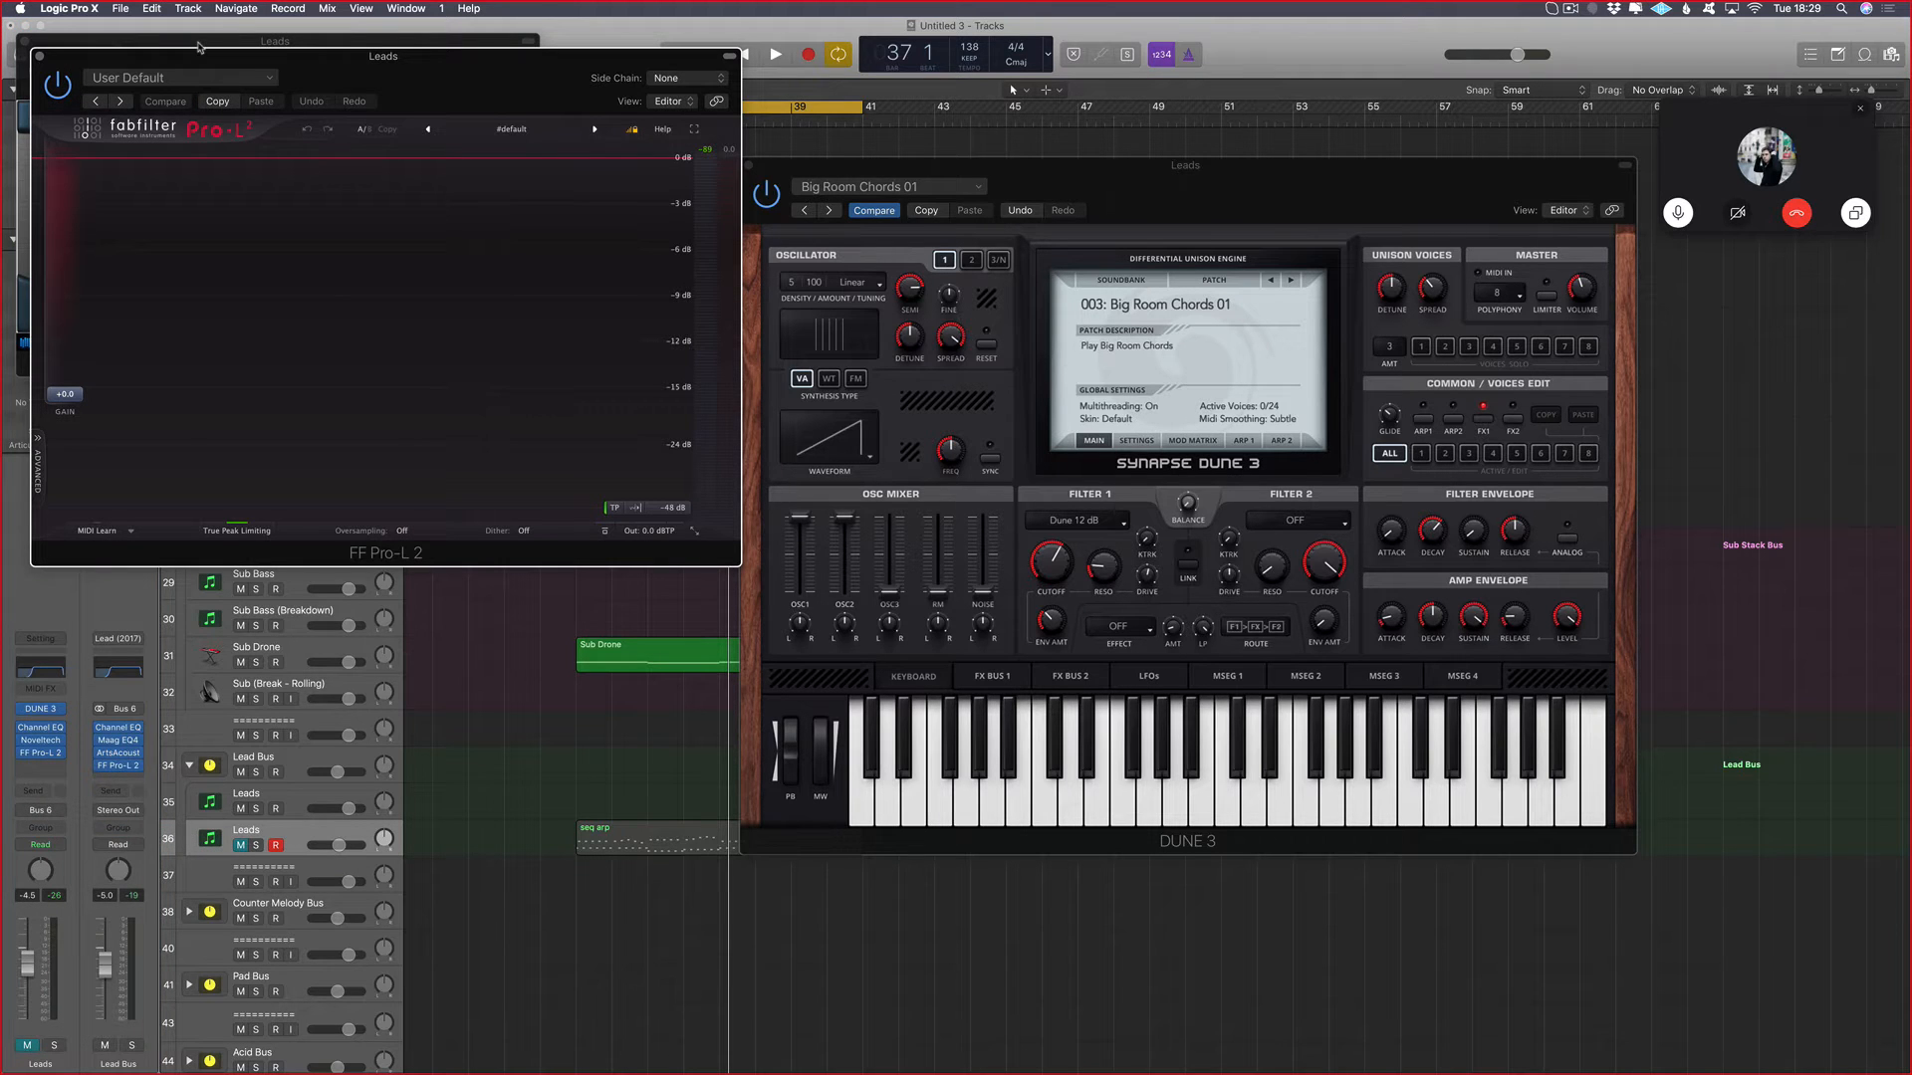
{"action": "left_click_drag", "start_coordinate": [186, 51], "coordinate": [538, 398]}
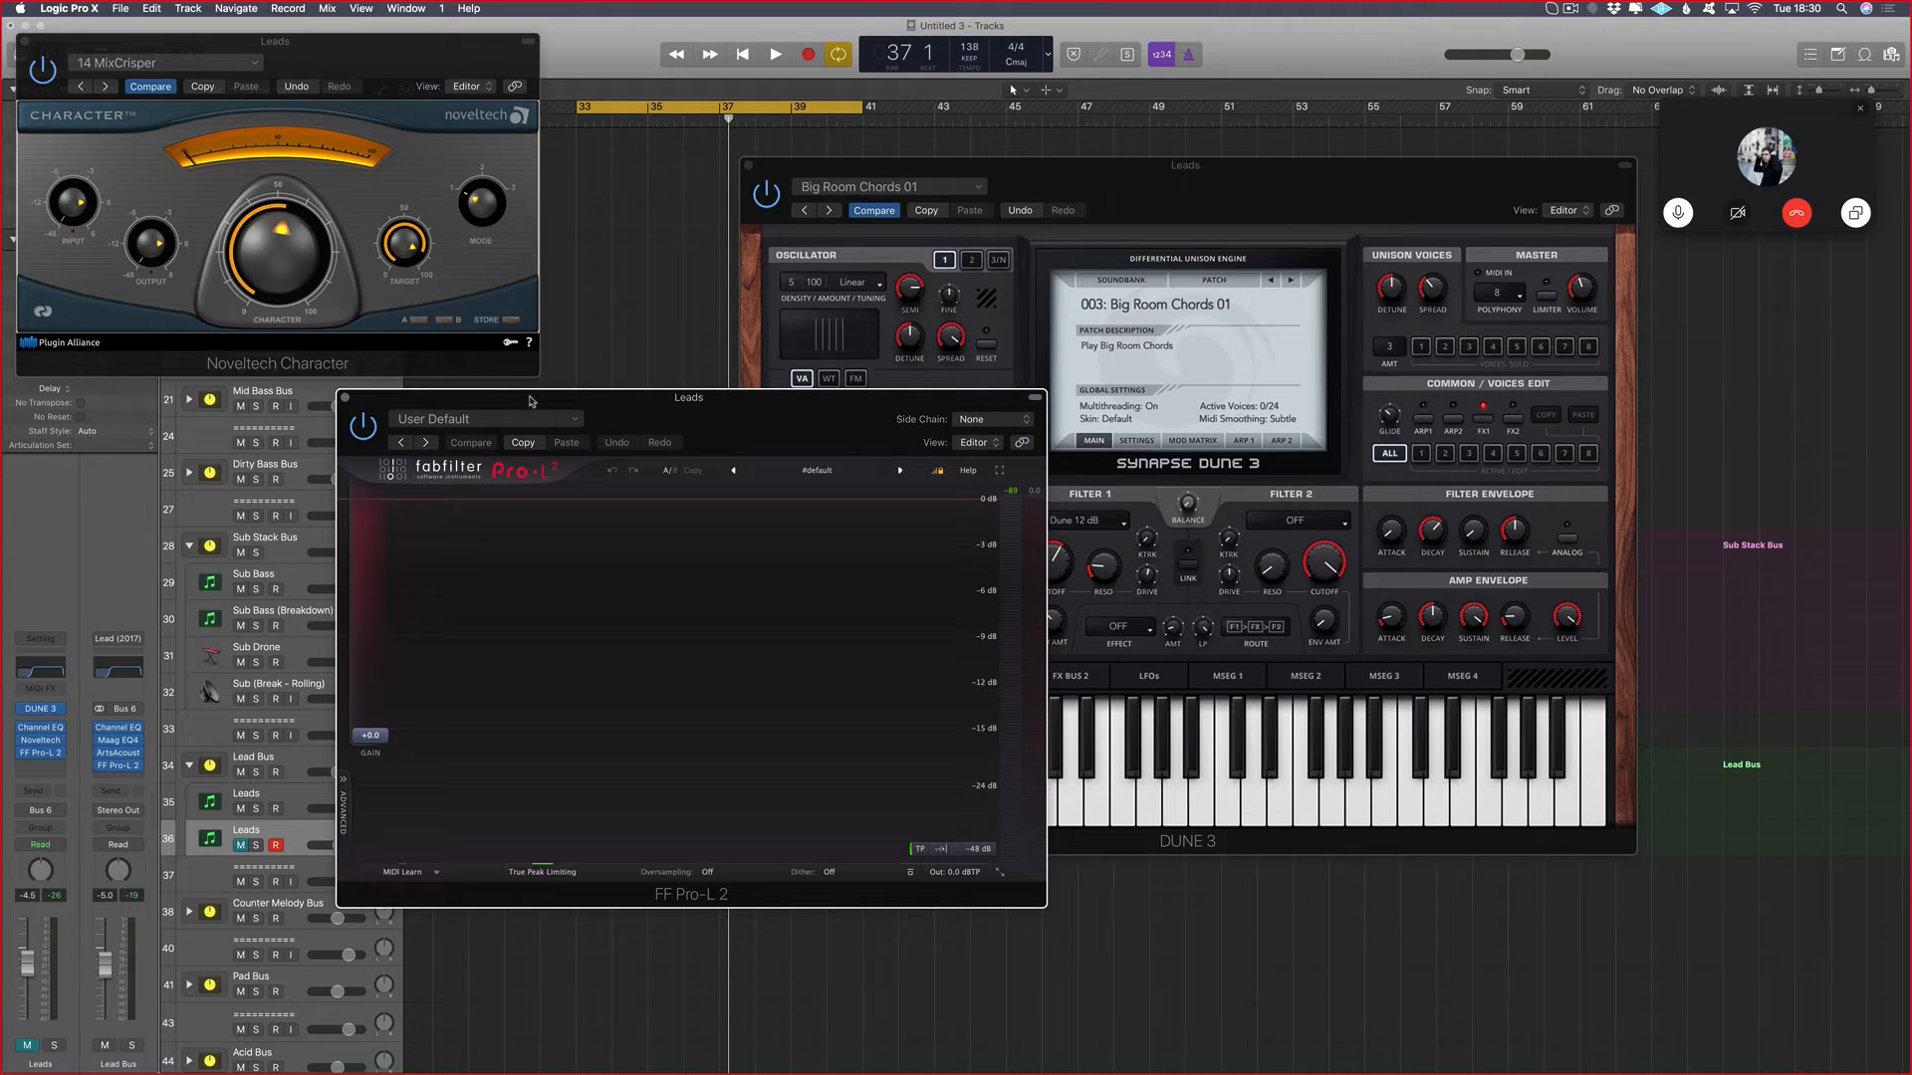
{"action": "left_click_drag", "start_coordinate": [530, 401], "coordinate": [480, 343]}
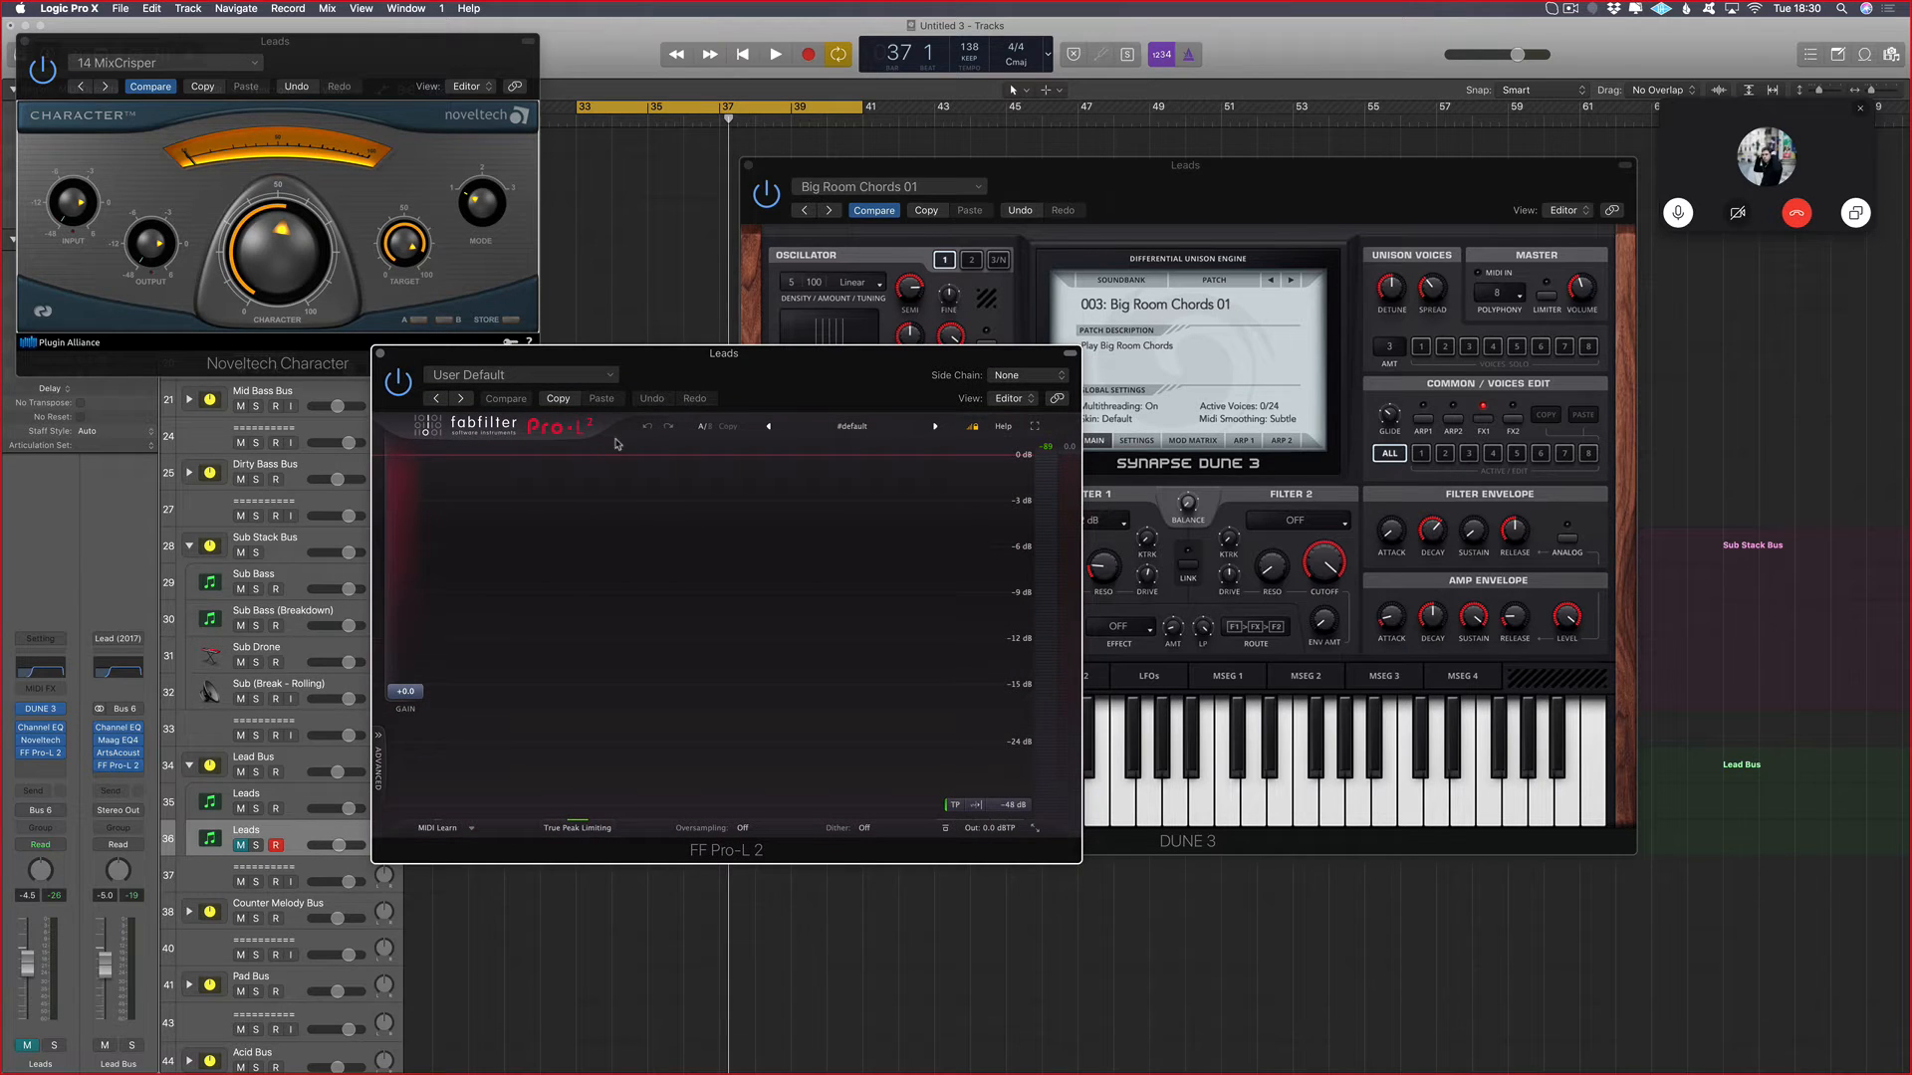
{"action": "left_click", "coordinate": [697, 342]}
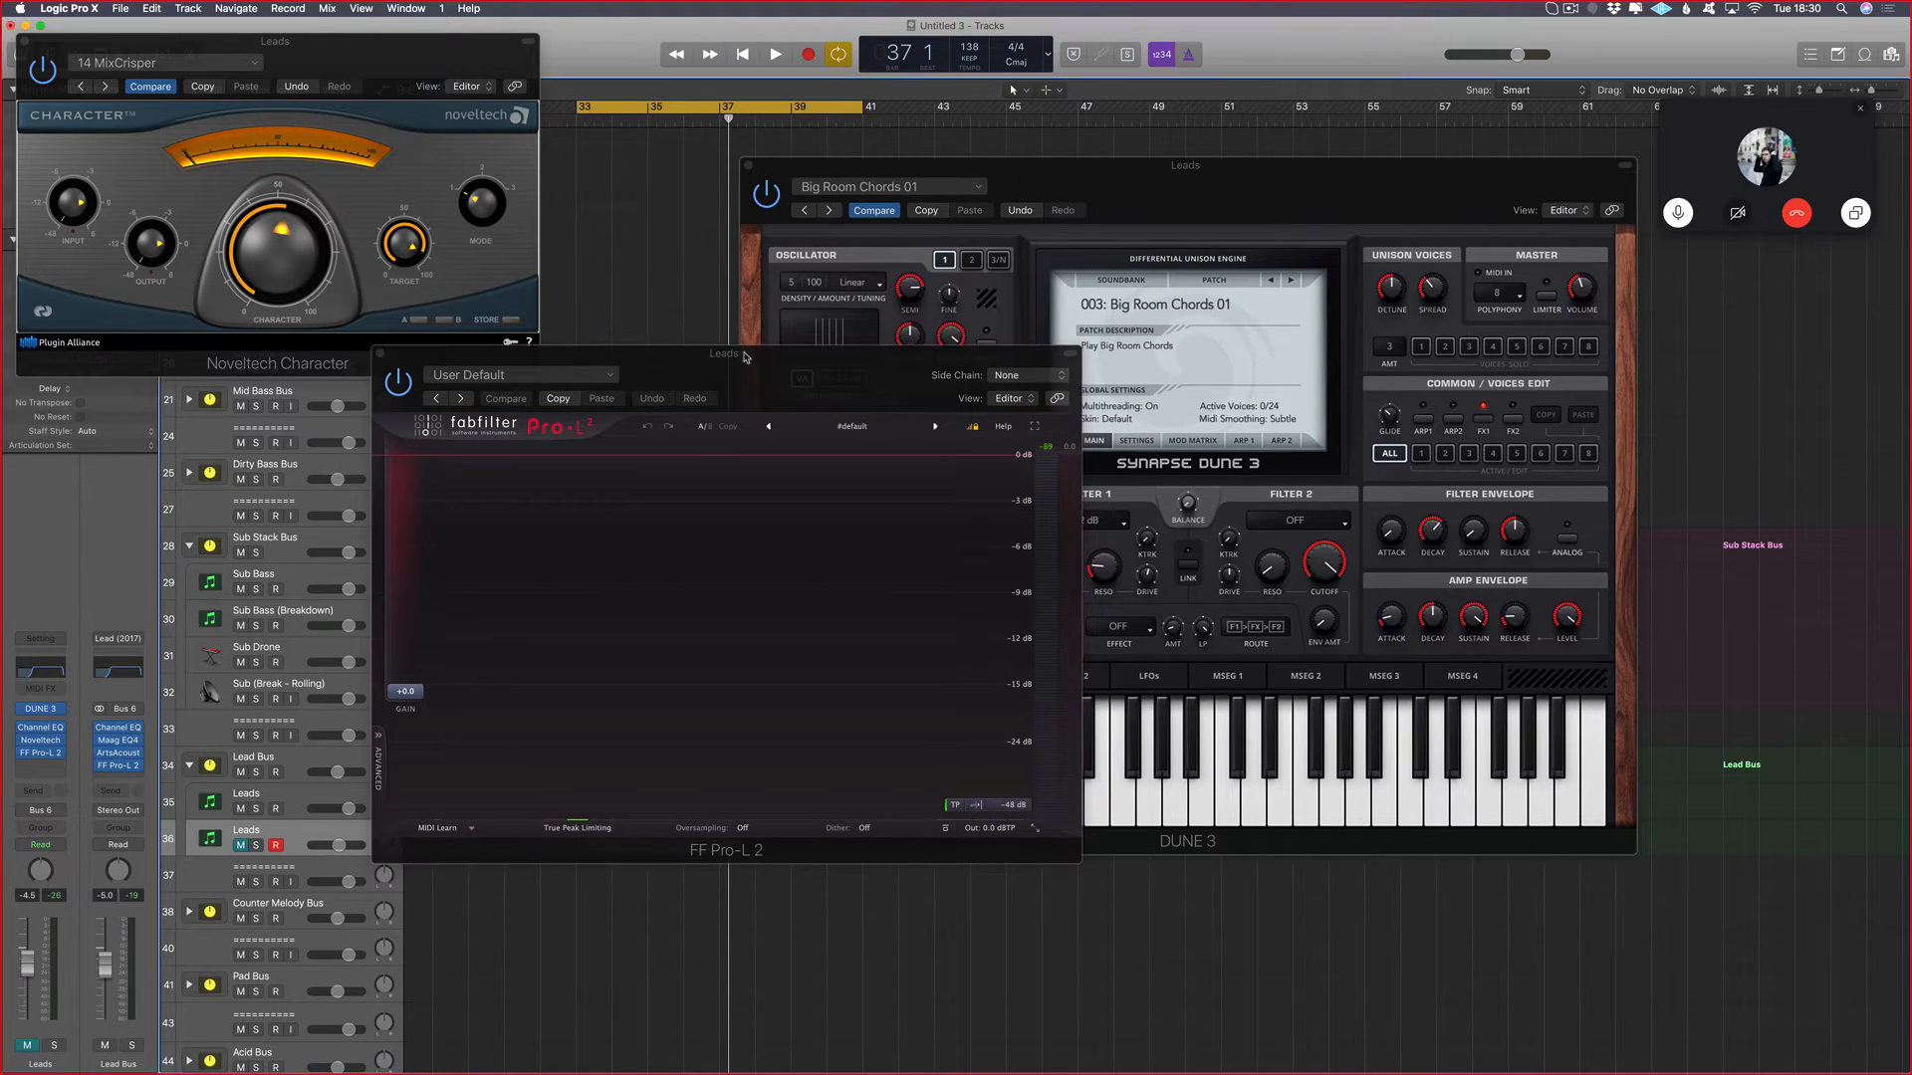
{"action": "left_click_drag", "start_coordinate": [745, 356], "coordinate": [841, 378]}
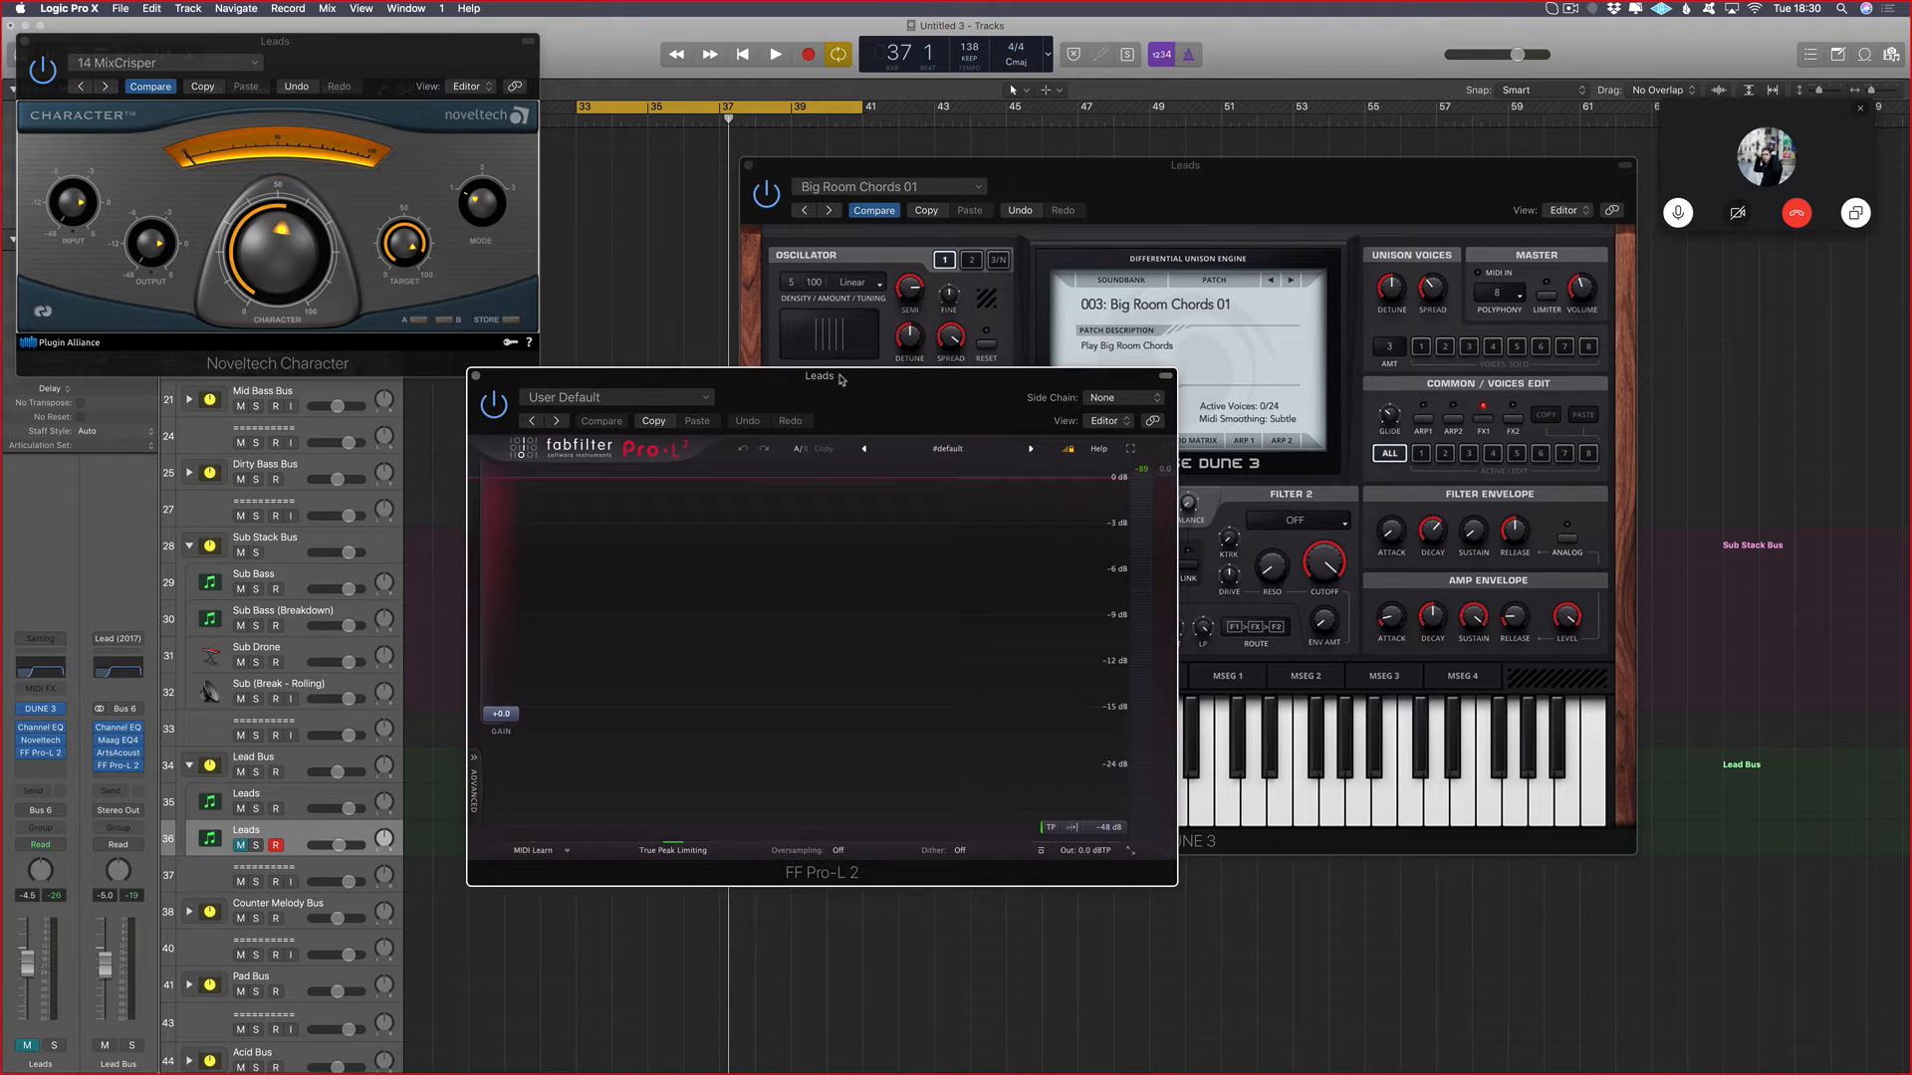
{"action": "left_click_drag", "start_coordinate": [841, 378], "coordinate": [938, 384]}
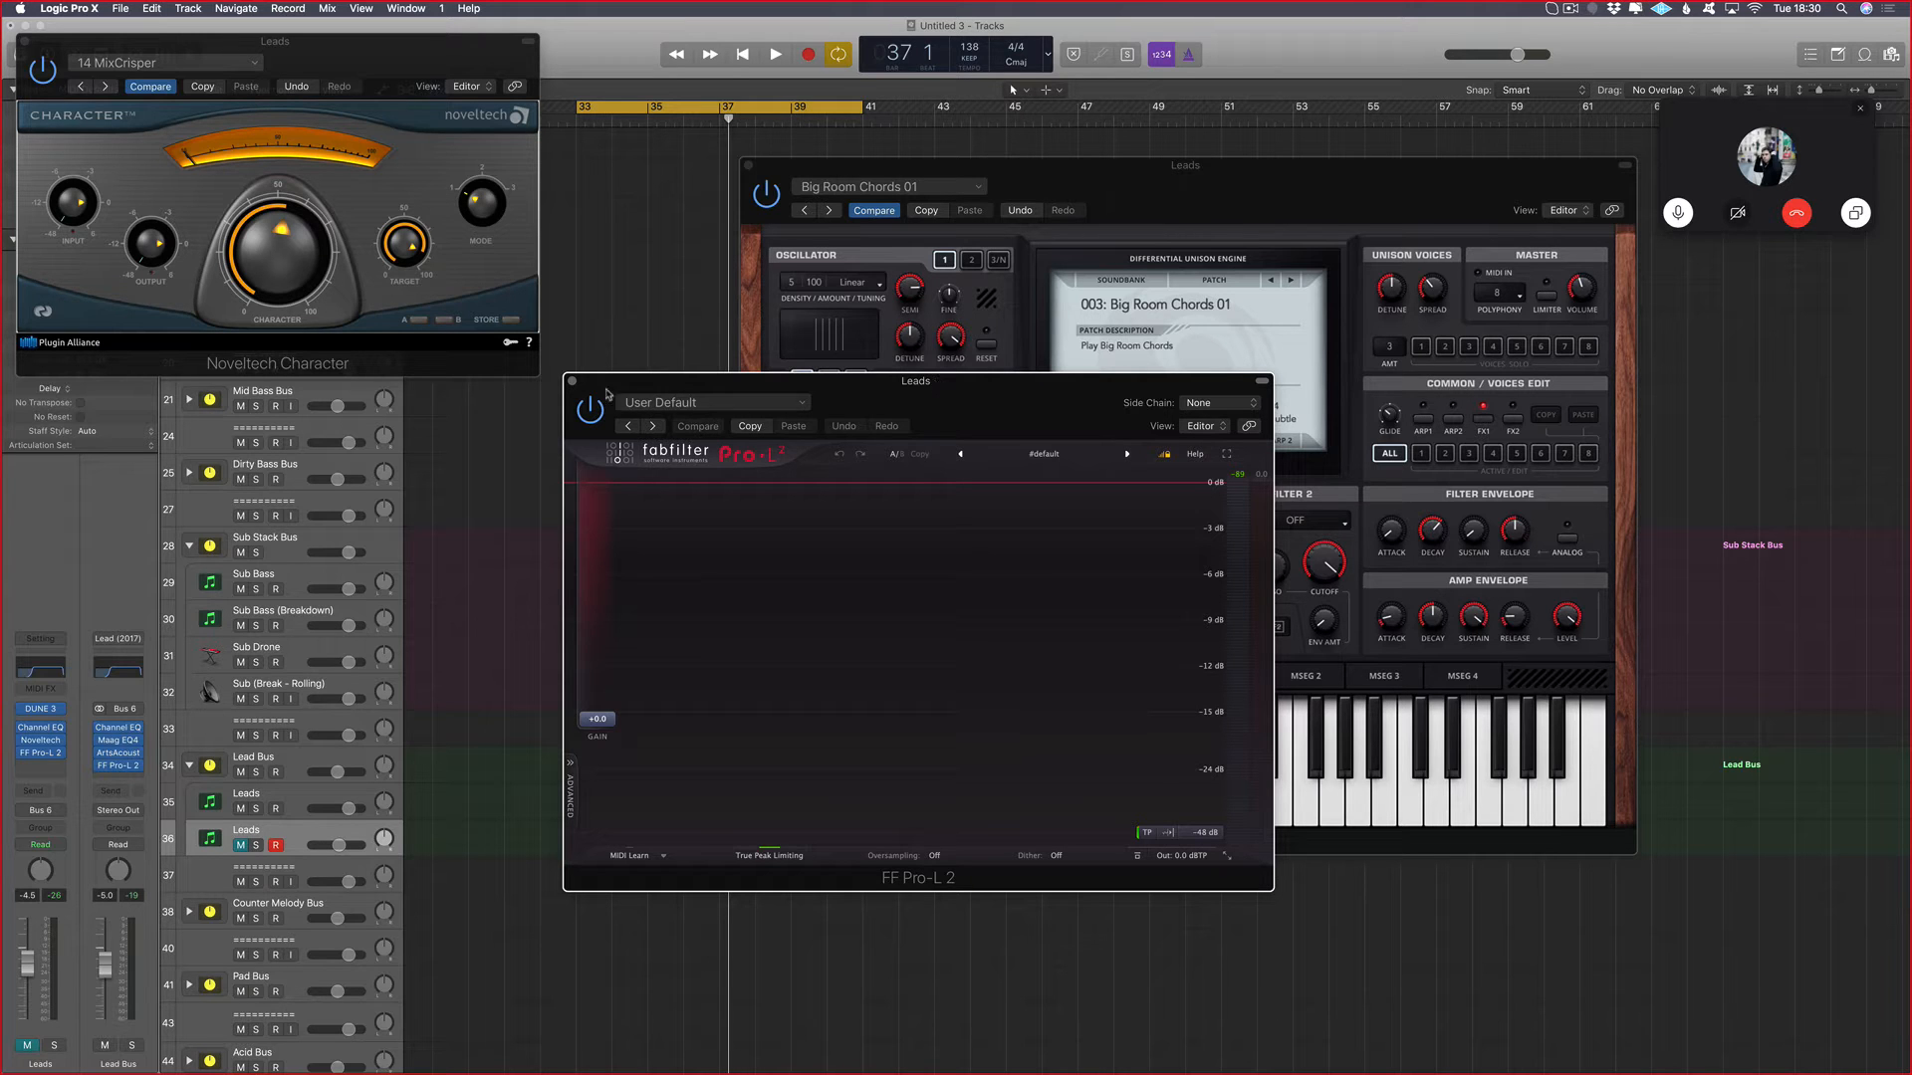
{"action": "left_click_drag", "start_coordinate": [607, 393], "coordinate": [448, 378]}
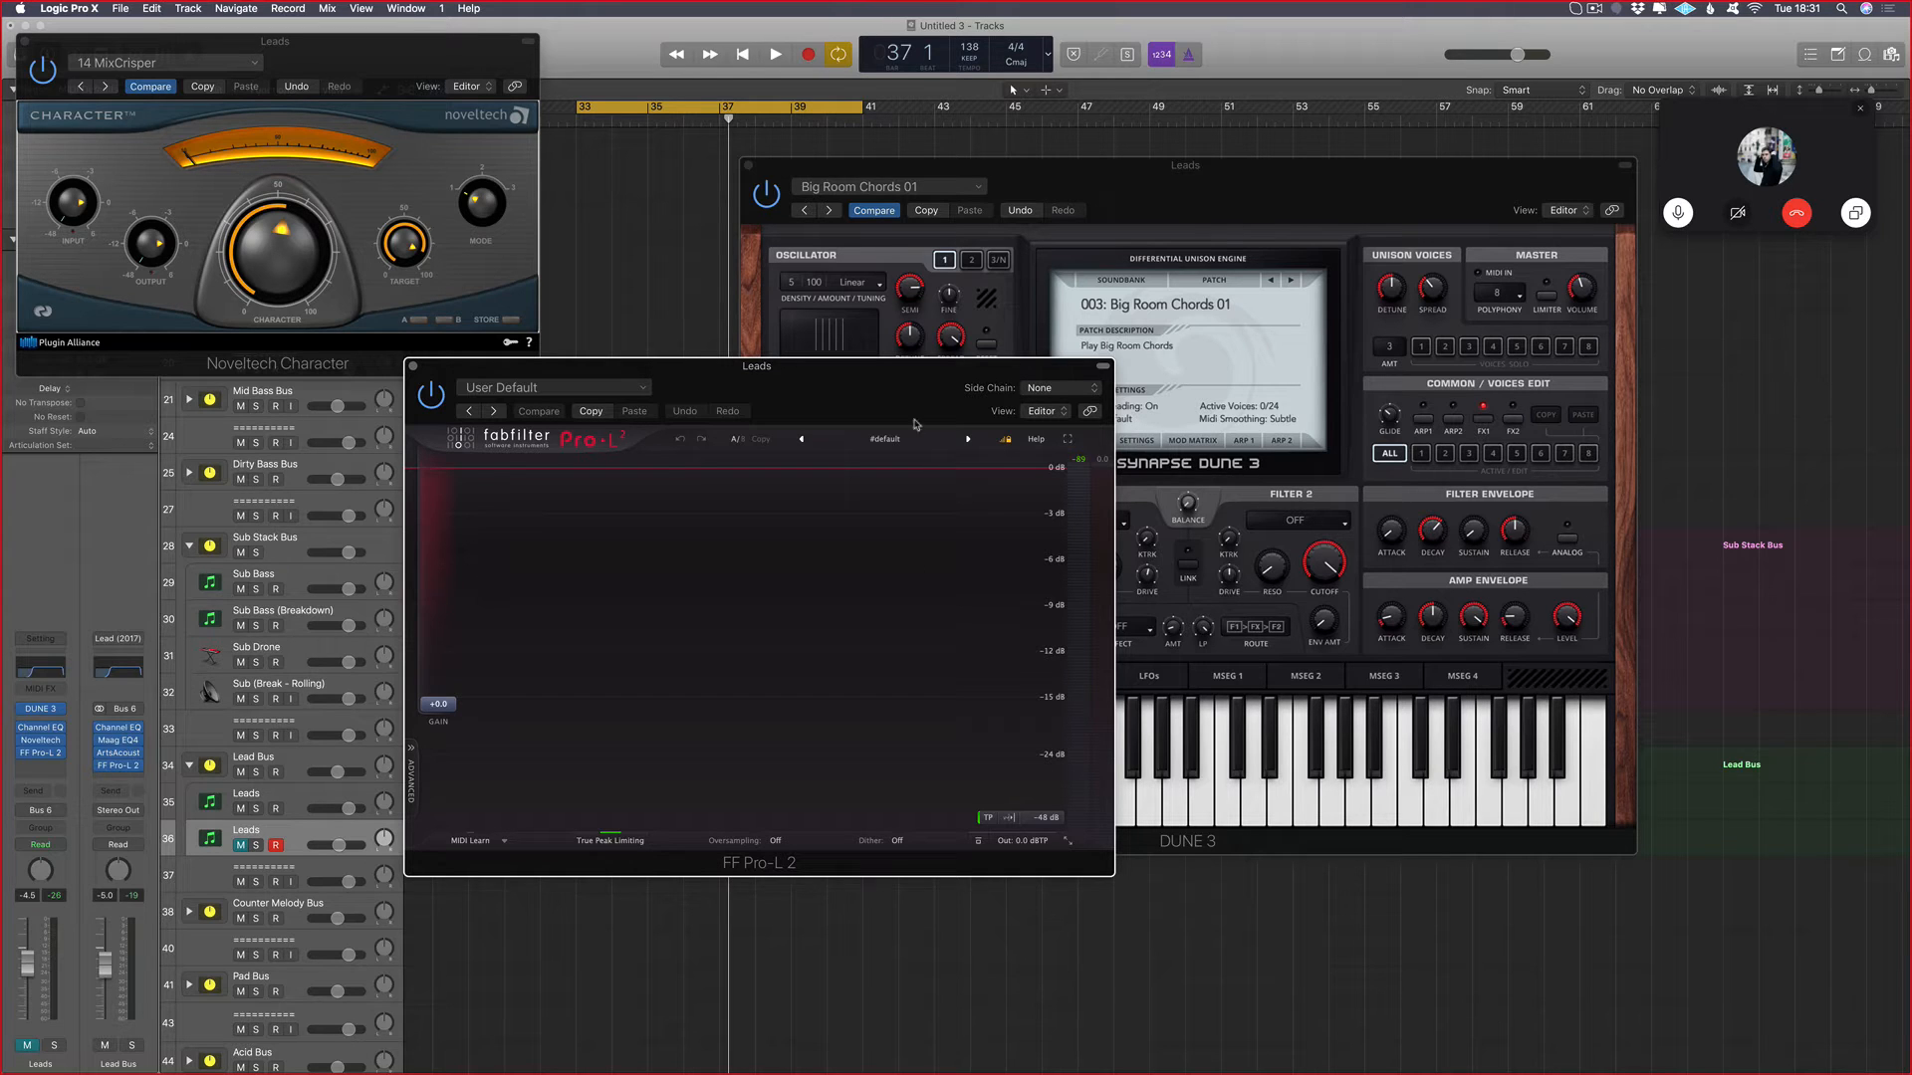
{"action": "scroll", "coordinate": [741, 365], "scroll_direction": "up", "scroll_amount": 1}
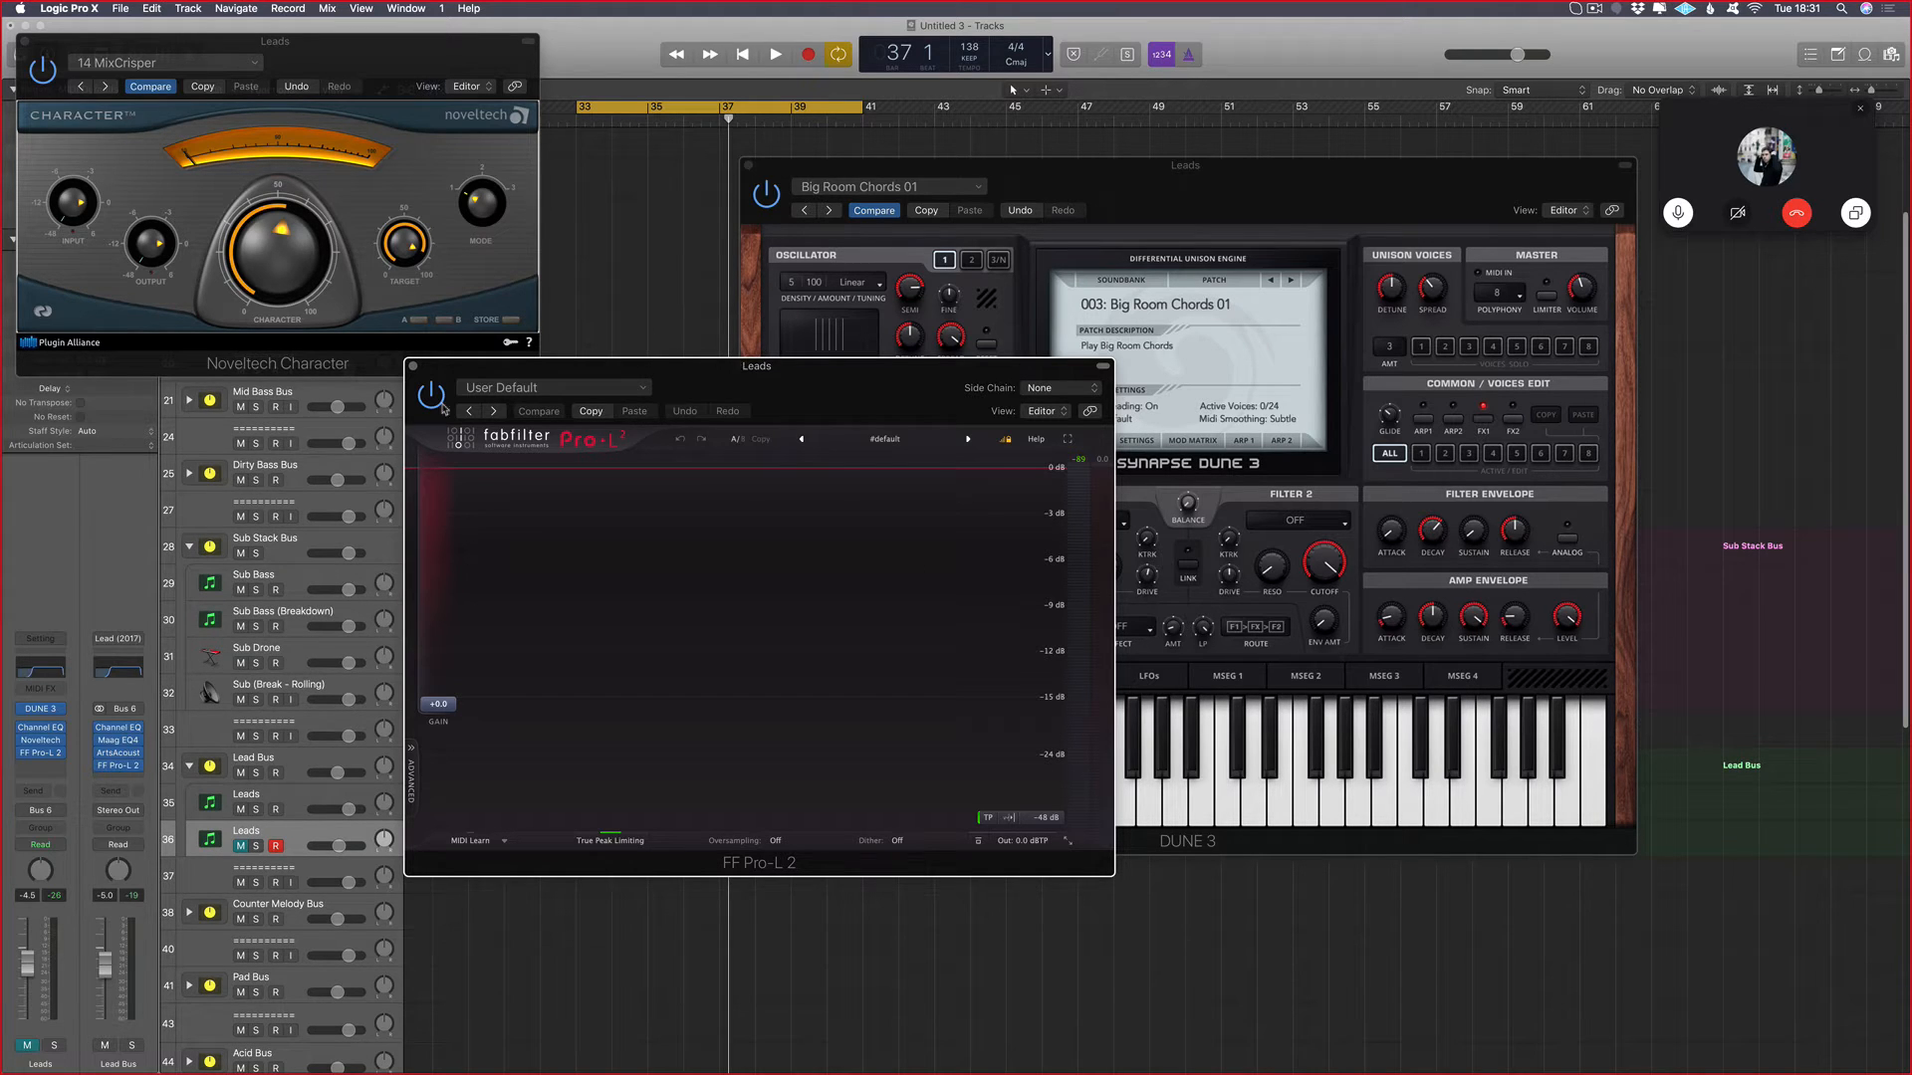
{"action": "left_click_drag", "start_coordinate": [537, 375], "coordinate": [687, 431]}
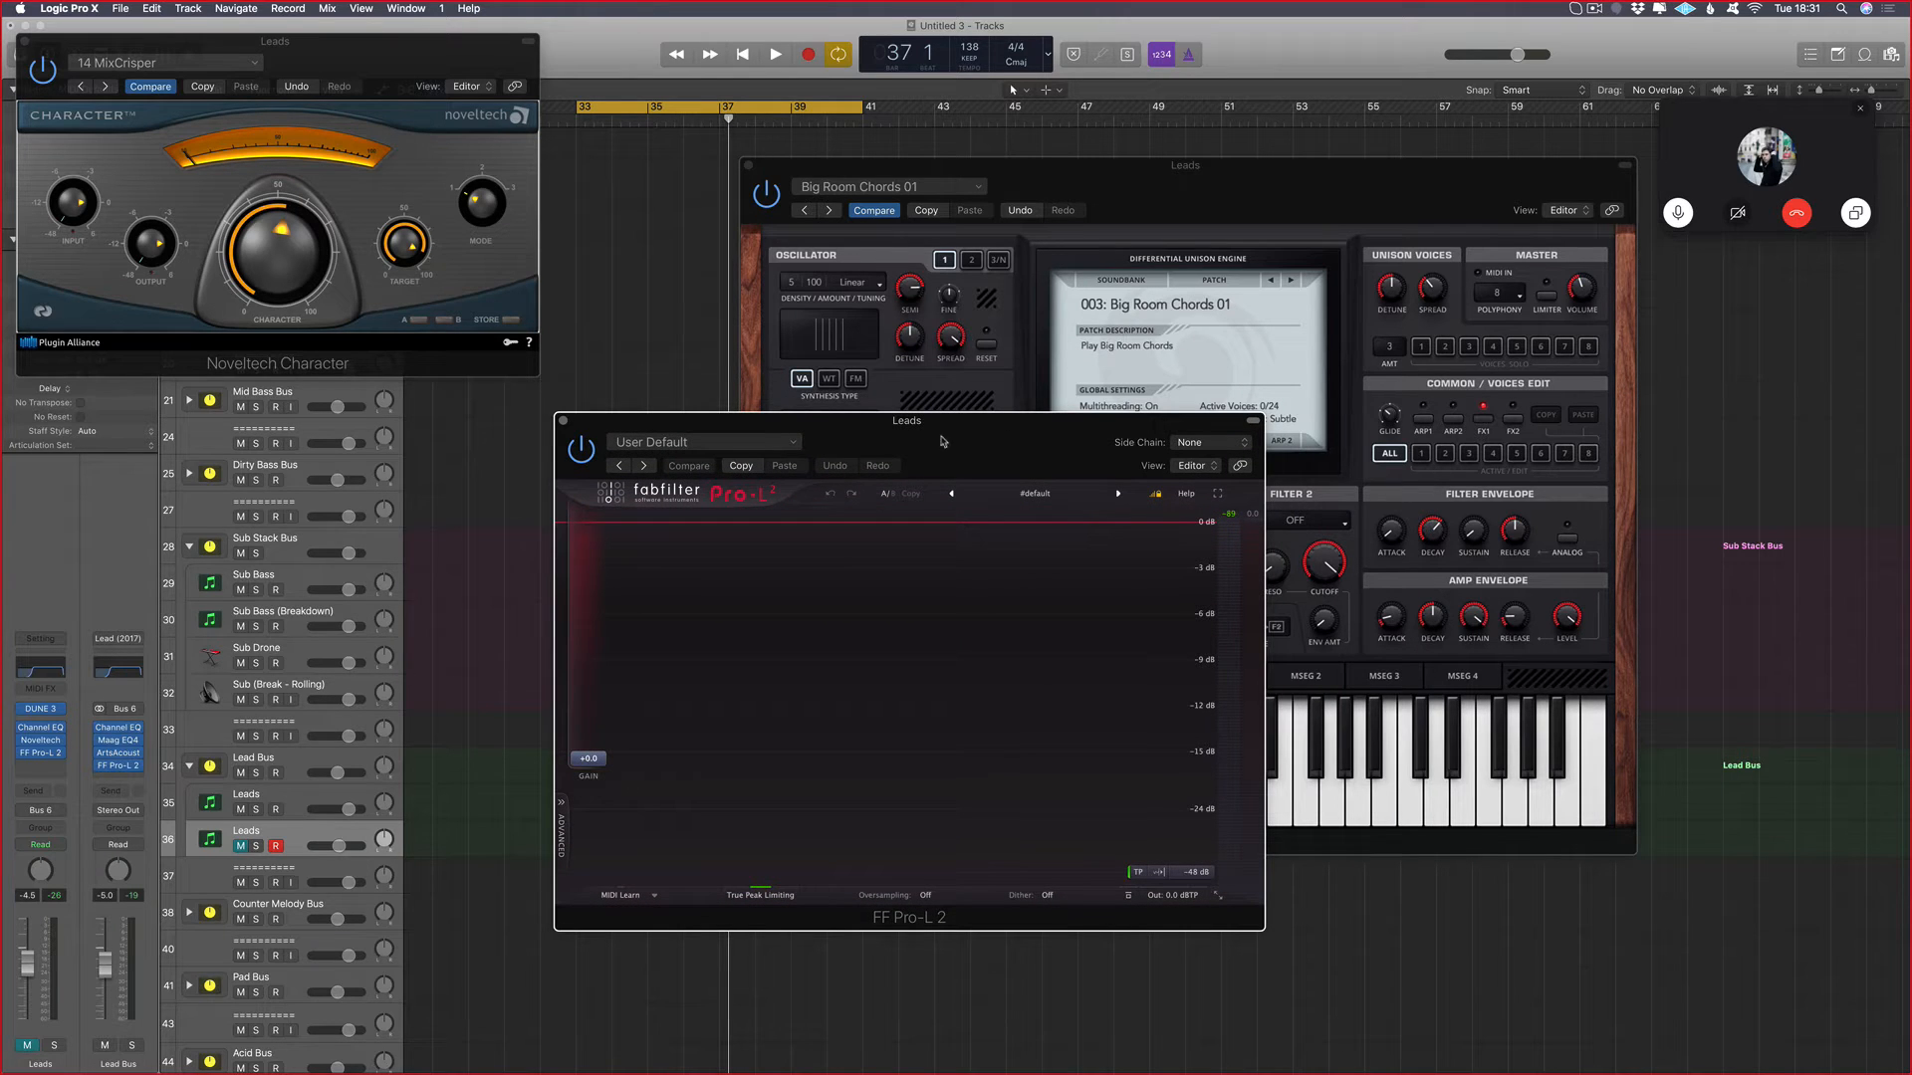
{"action": "left_click_drag", "start_coordinate": [1161, 428], "coordinate": [1078, 405]}
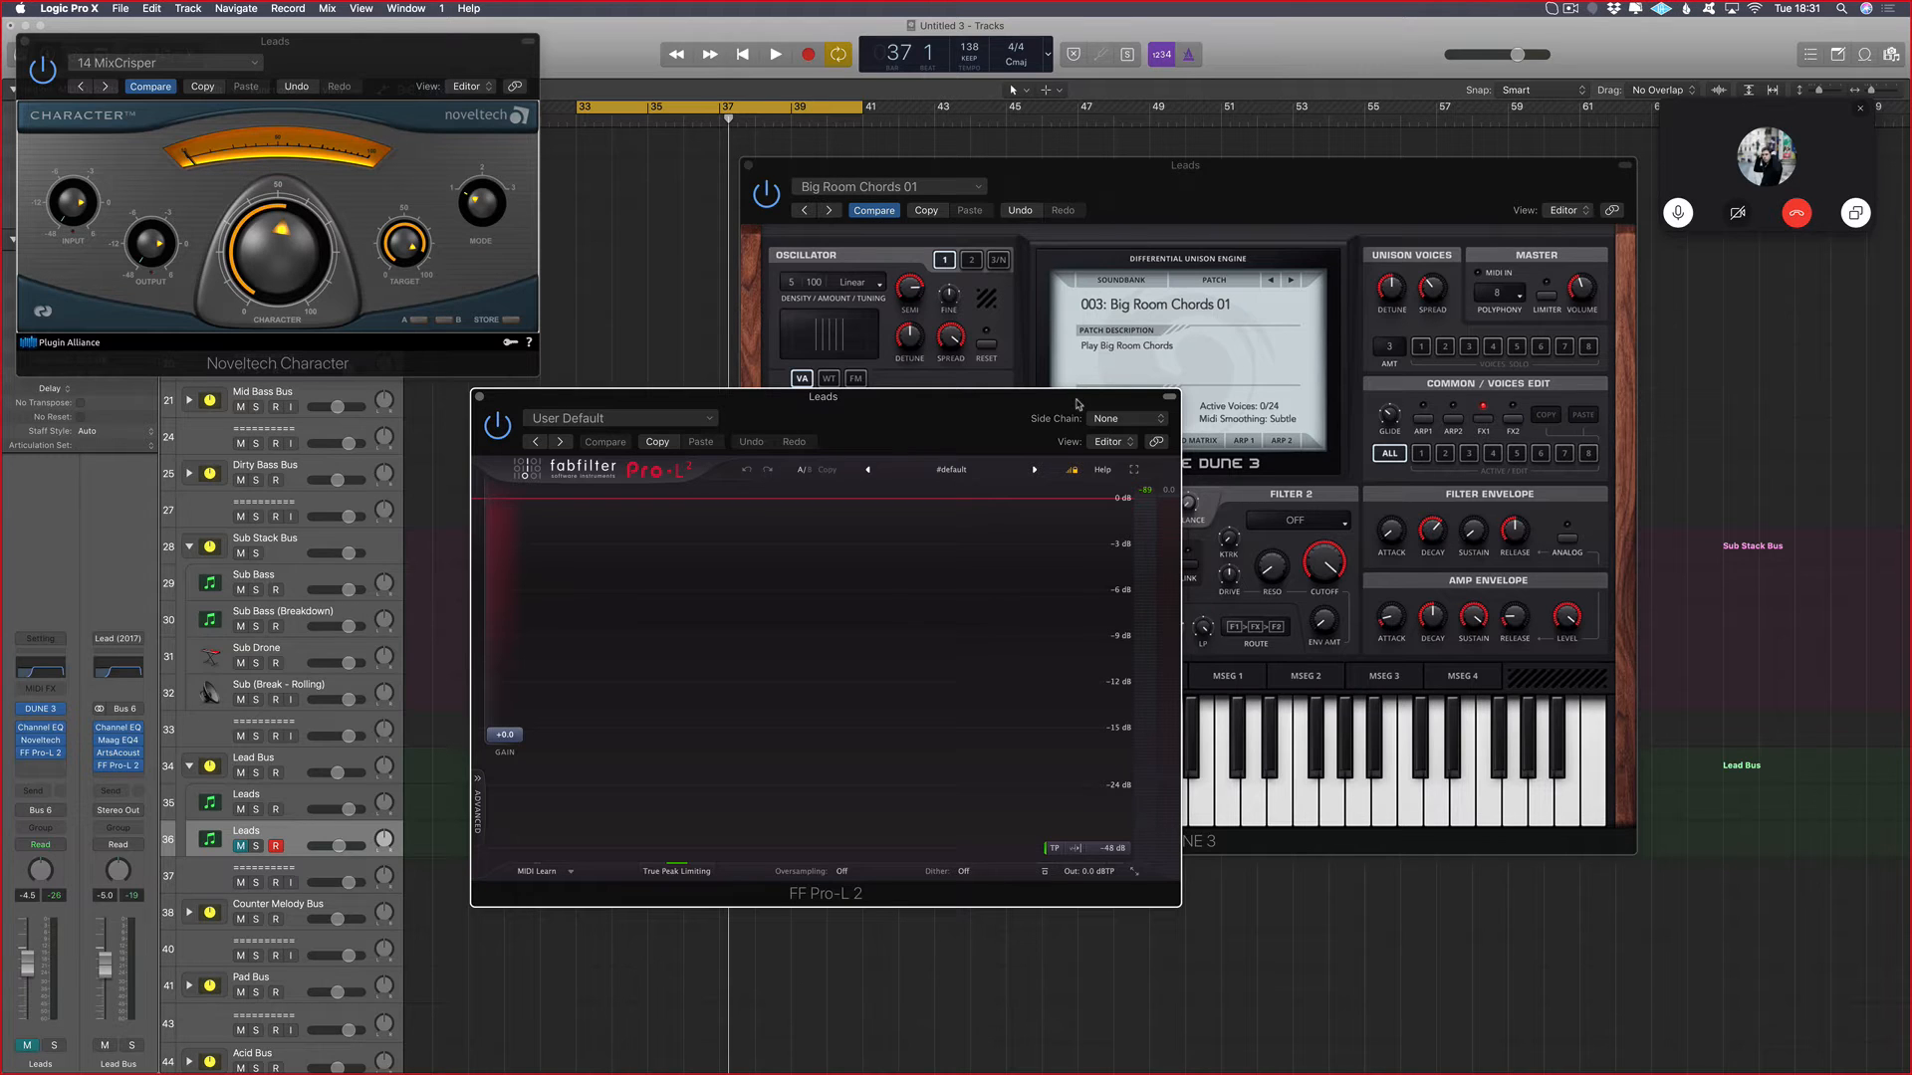
Step: Play the loop, bring DUNE 3 to the front and slightly lower its Filter 1 cutoff
{"action": "key", "text": "space"}
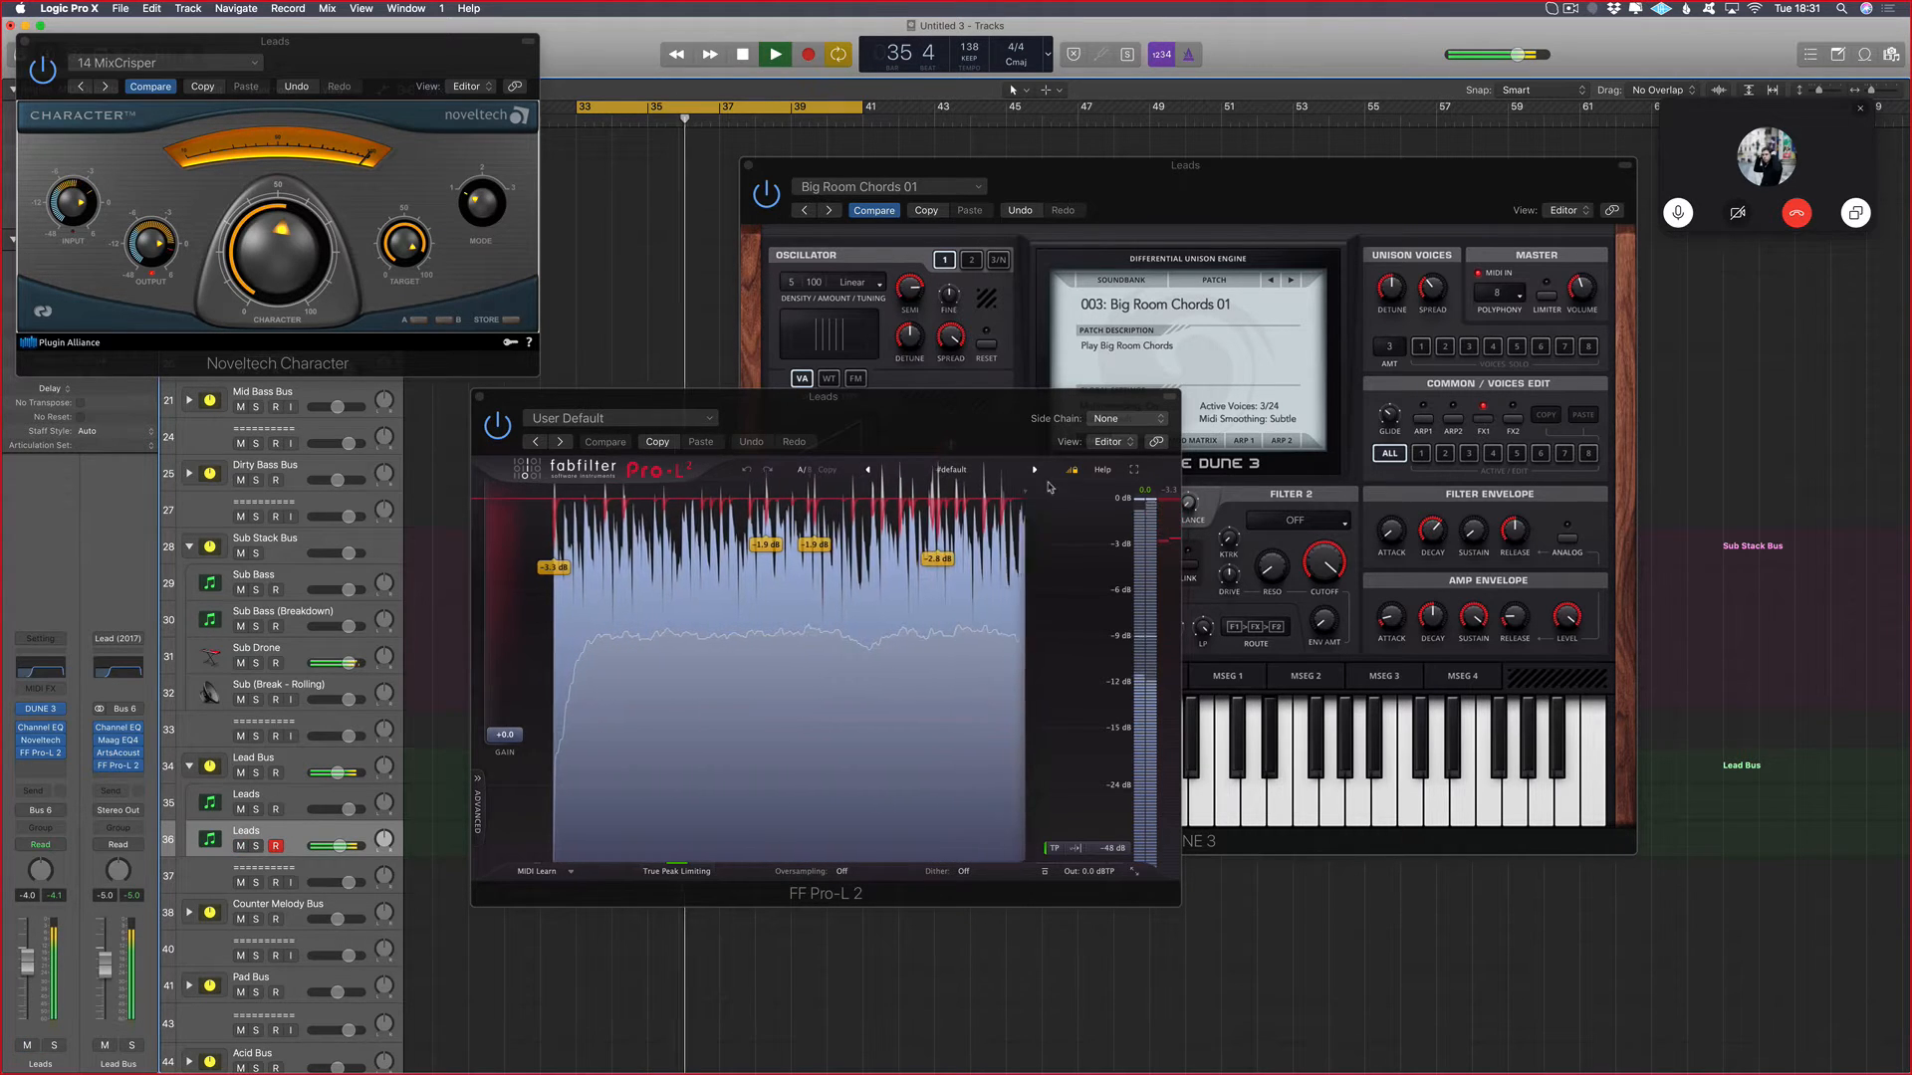
{"action": "left_click", "coordinate": [1086, 234]}
{"action": "left_click_drag", "start_coordinate": [1052, 564], "coordinate": [1052, 577]}
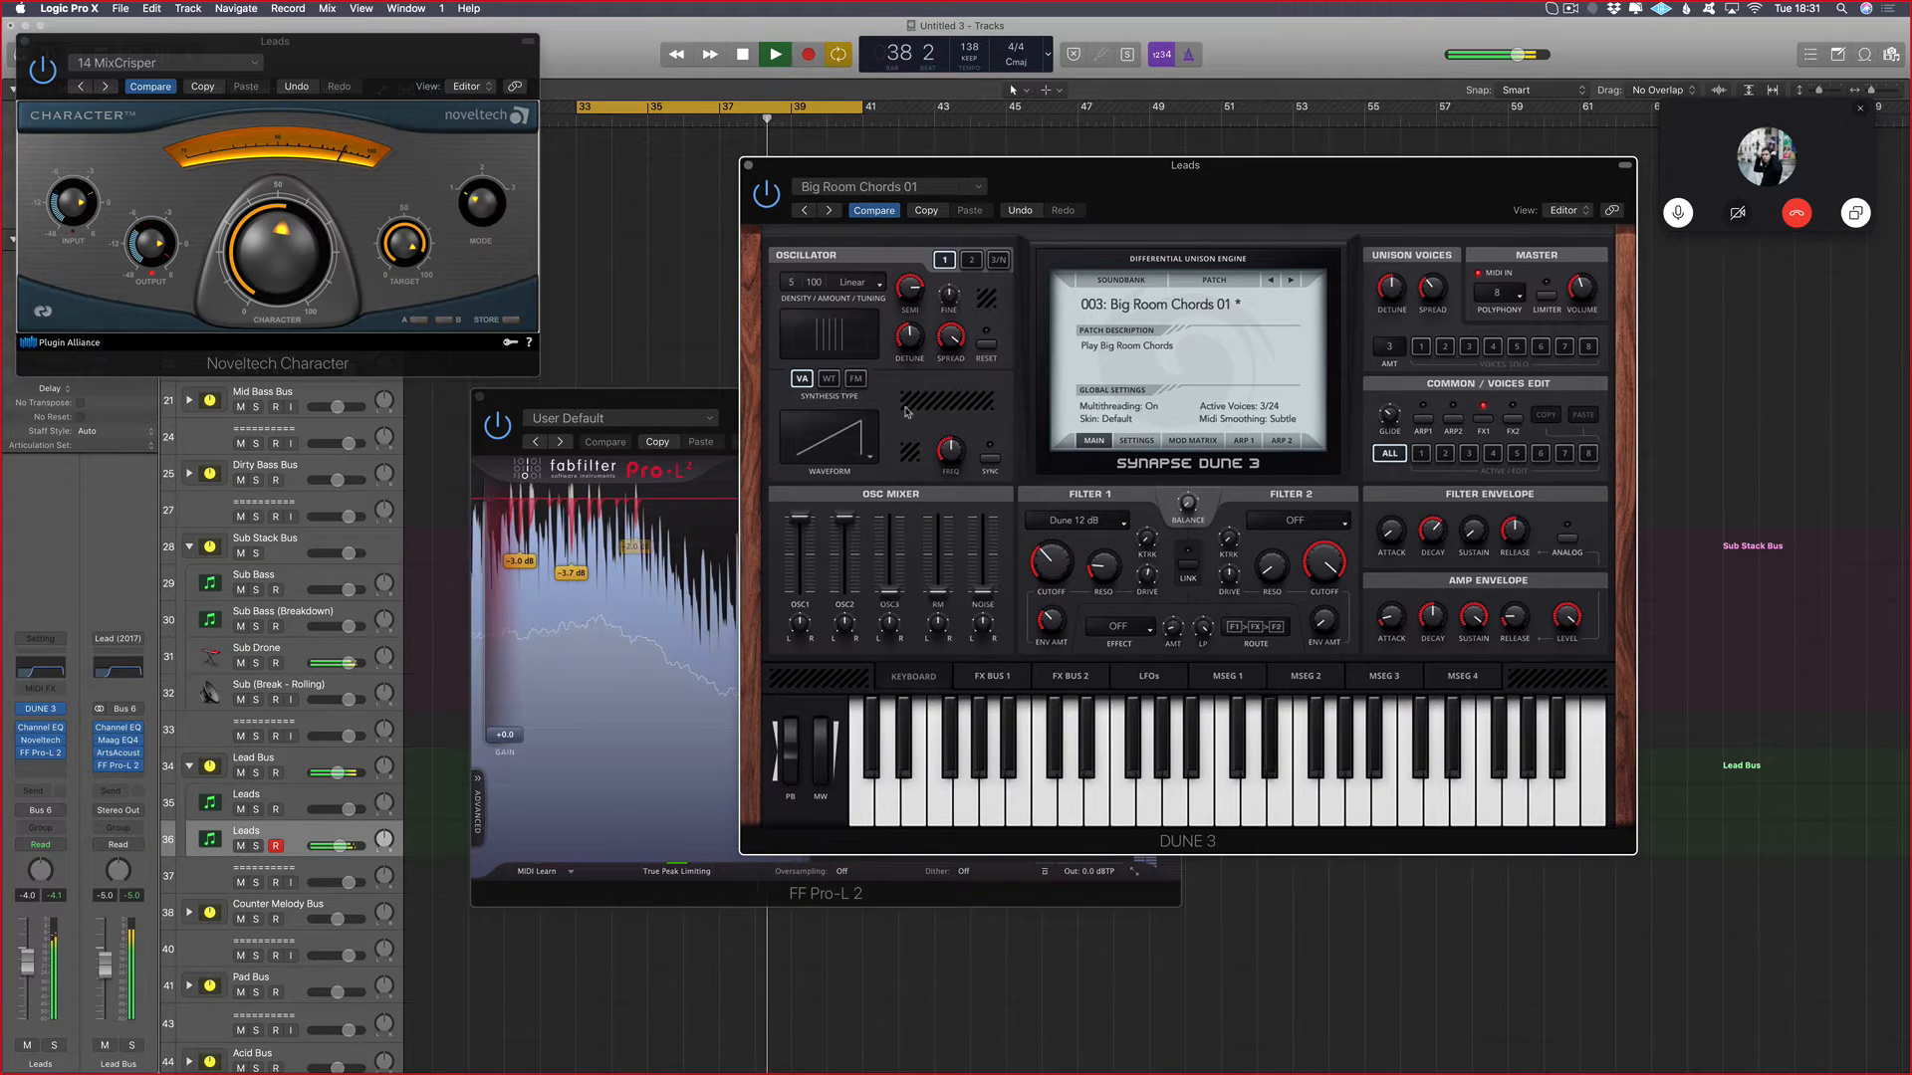
Step: Move the FF Pro-L 2 and DUNE 3 windows apart, stop playback and close the FF Pro-L 2 window
{"action": "left_click_drag", "start_coordinate": [617, 400], "coordinate": [397, 429]}
{"action": "left_click_drag", "start_coordinate": [868, 167], "coordinate": [1296, 176]}
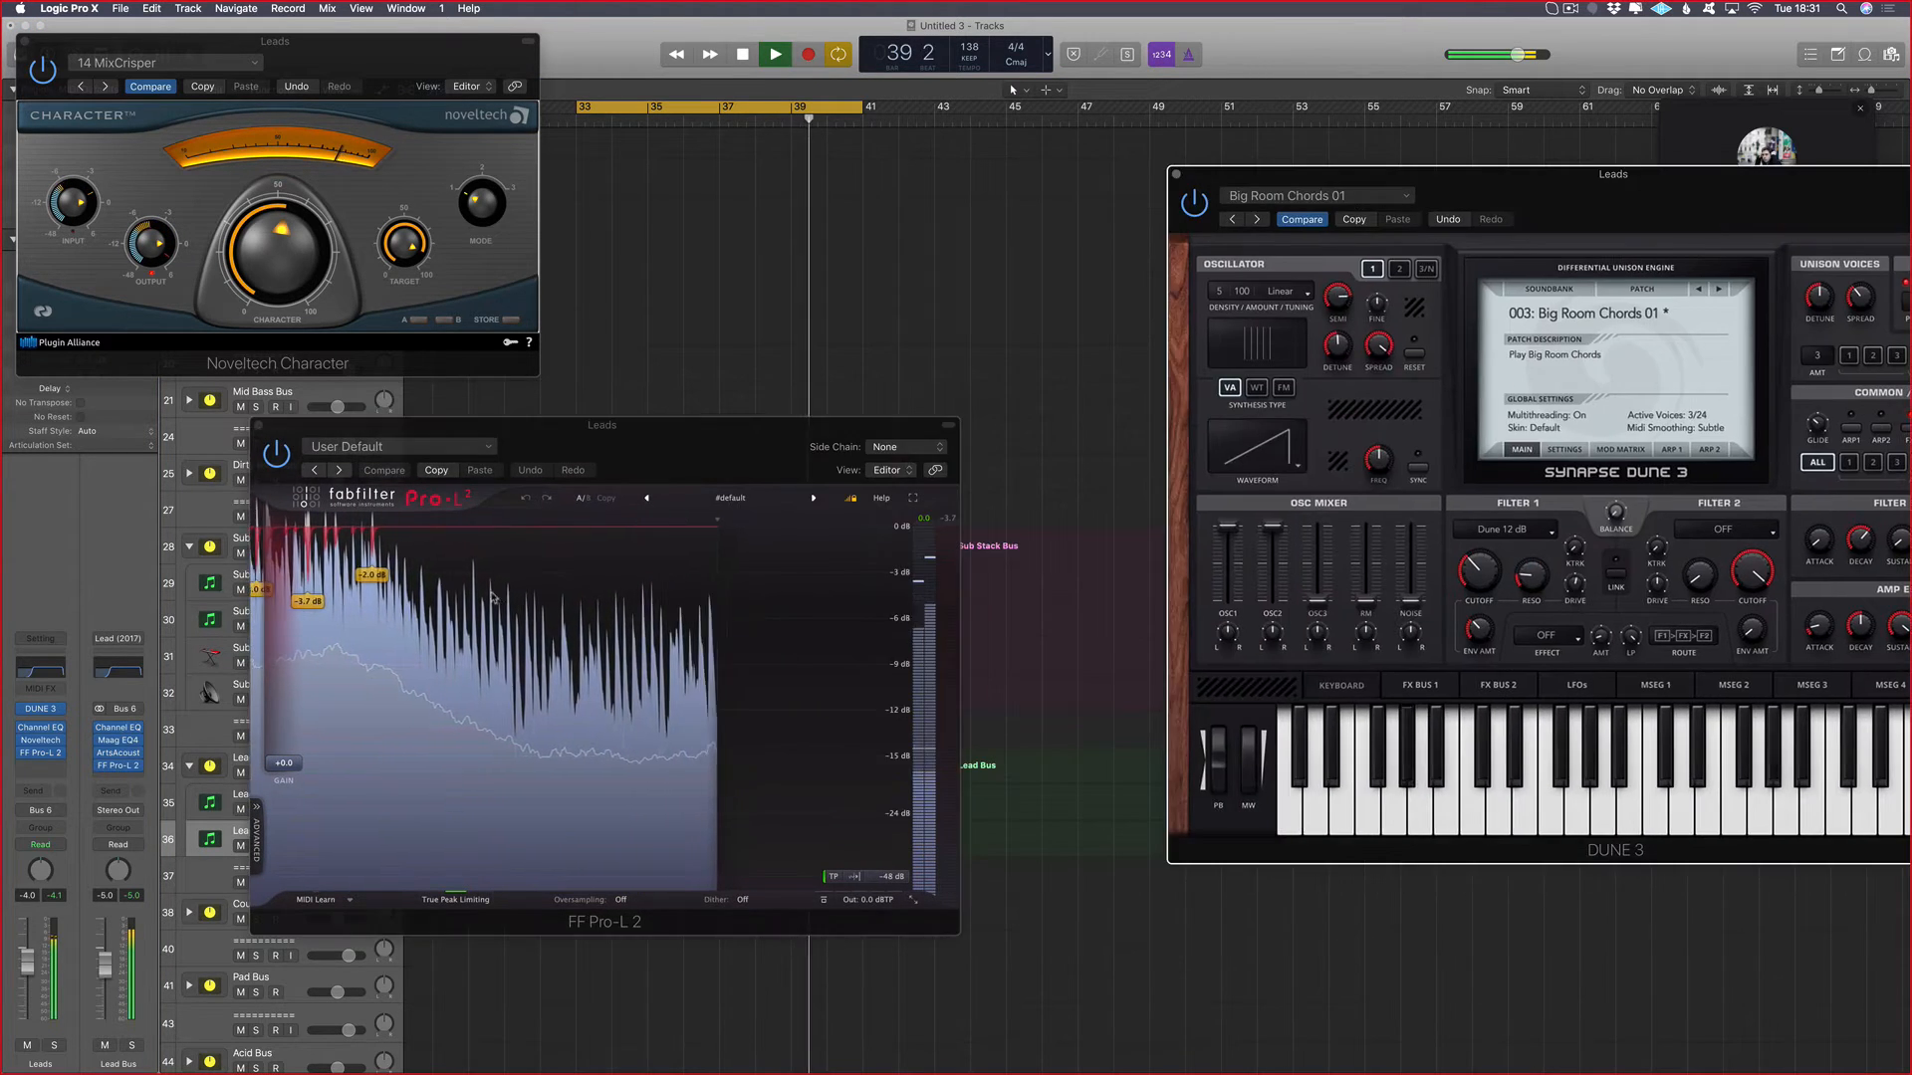
{"action": "key", "text": "space"}
{"action": "left_click", "coordinate": [261, 426]}
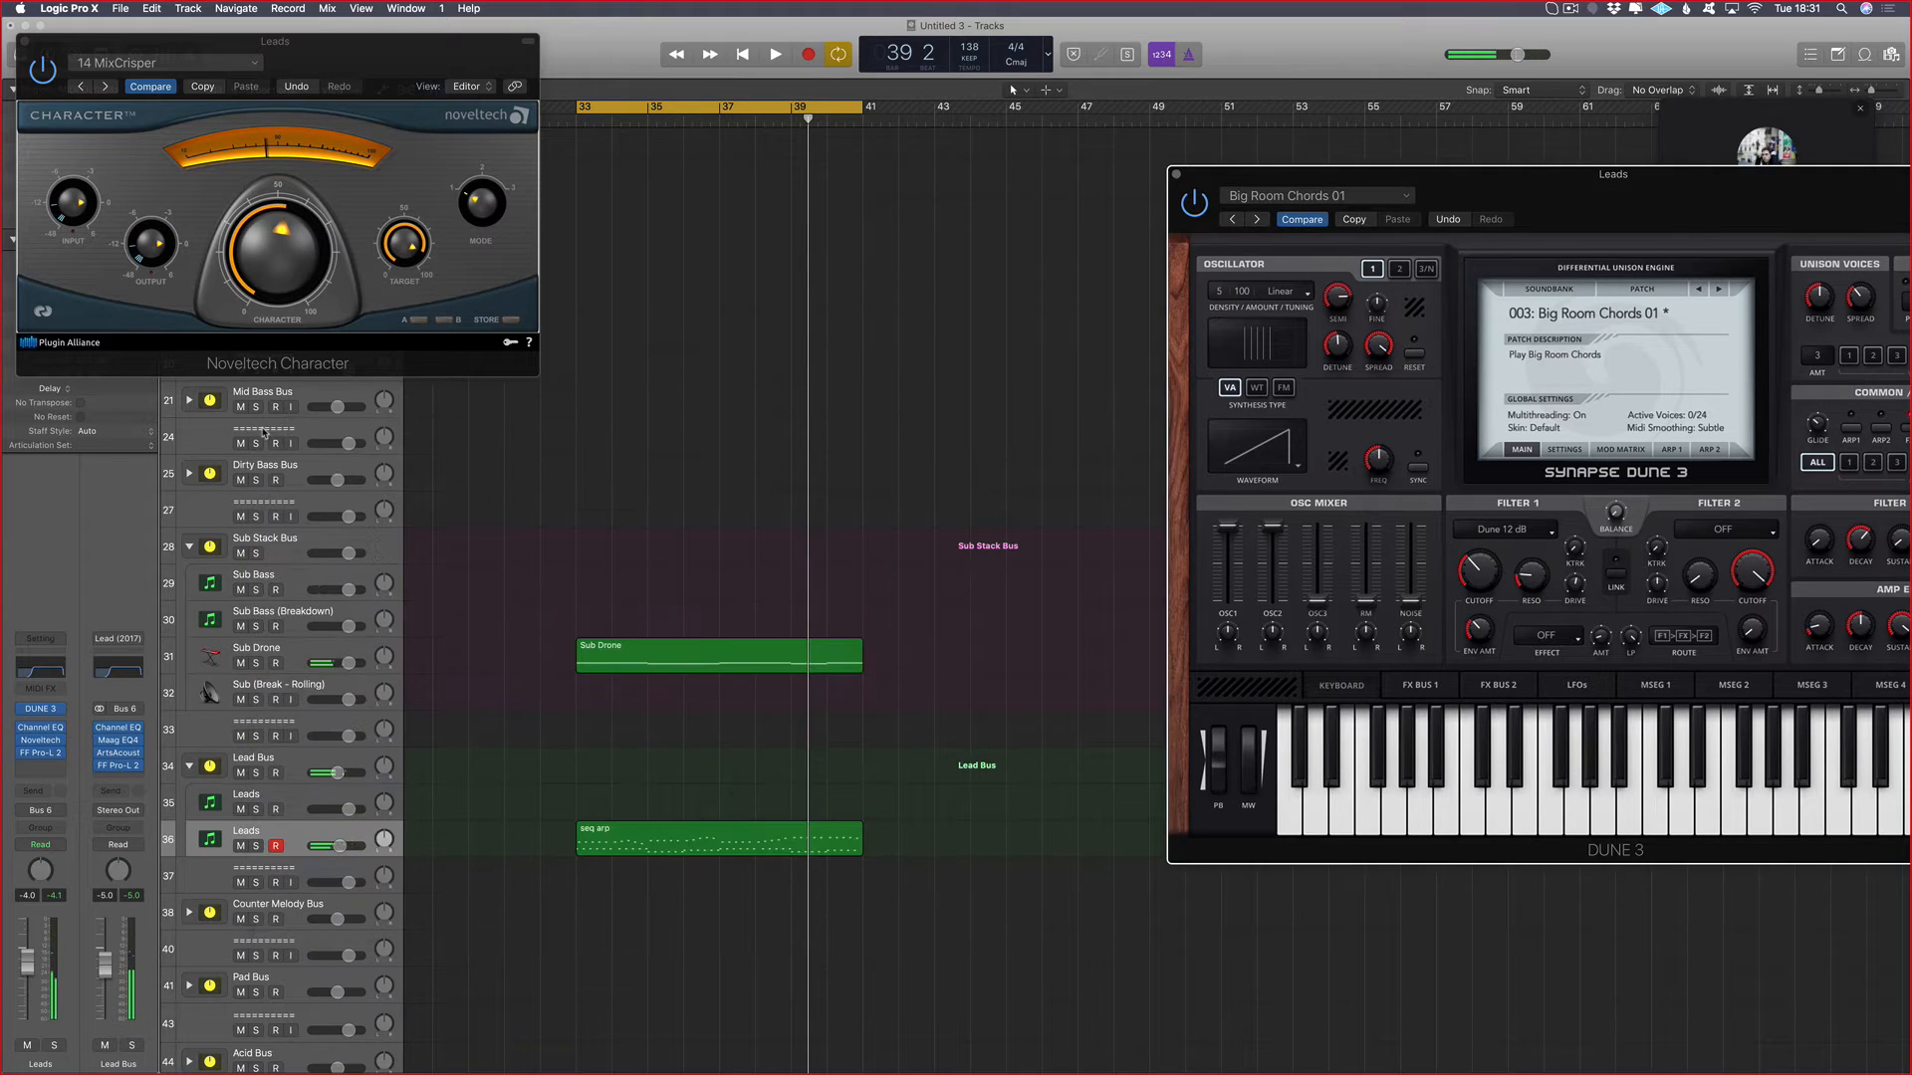
Step: Copy the seq arp region from the DUNE 3 Leads track to the Leads track above, and mute the DUNE 3 track
{"action": "left_click_drag", "start_coordinate": [634, 848], "coordinate": [634, 812]}
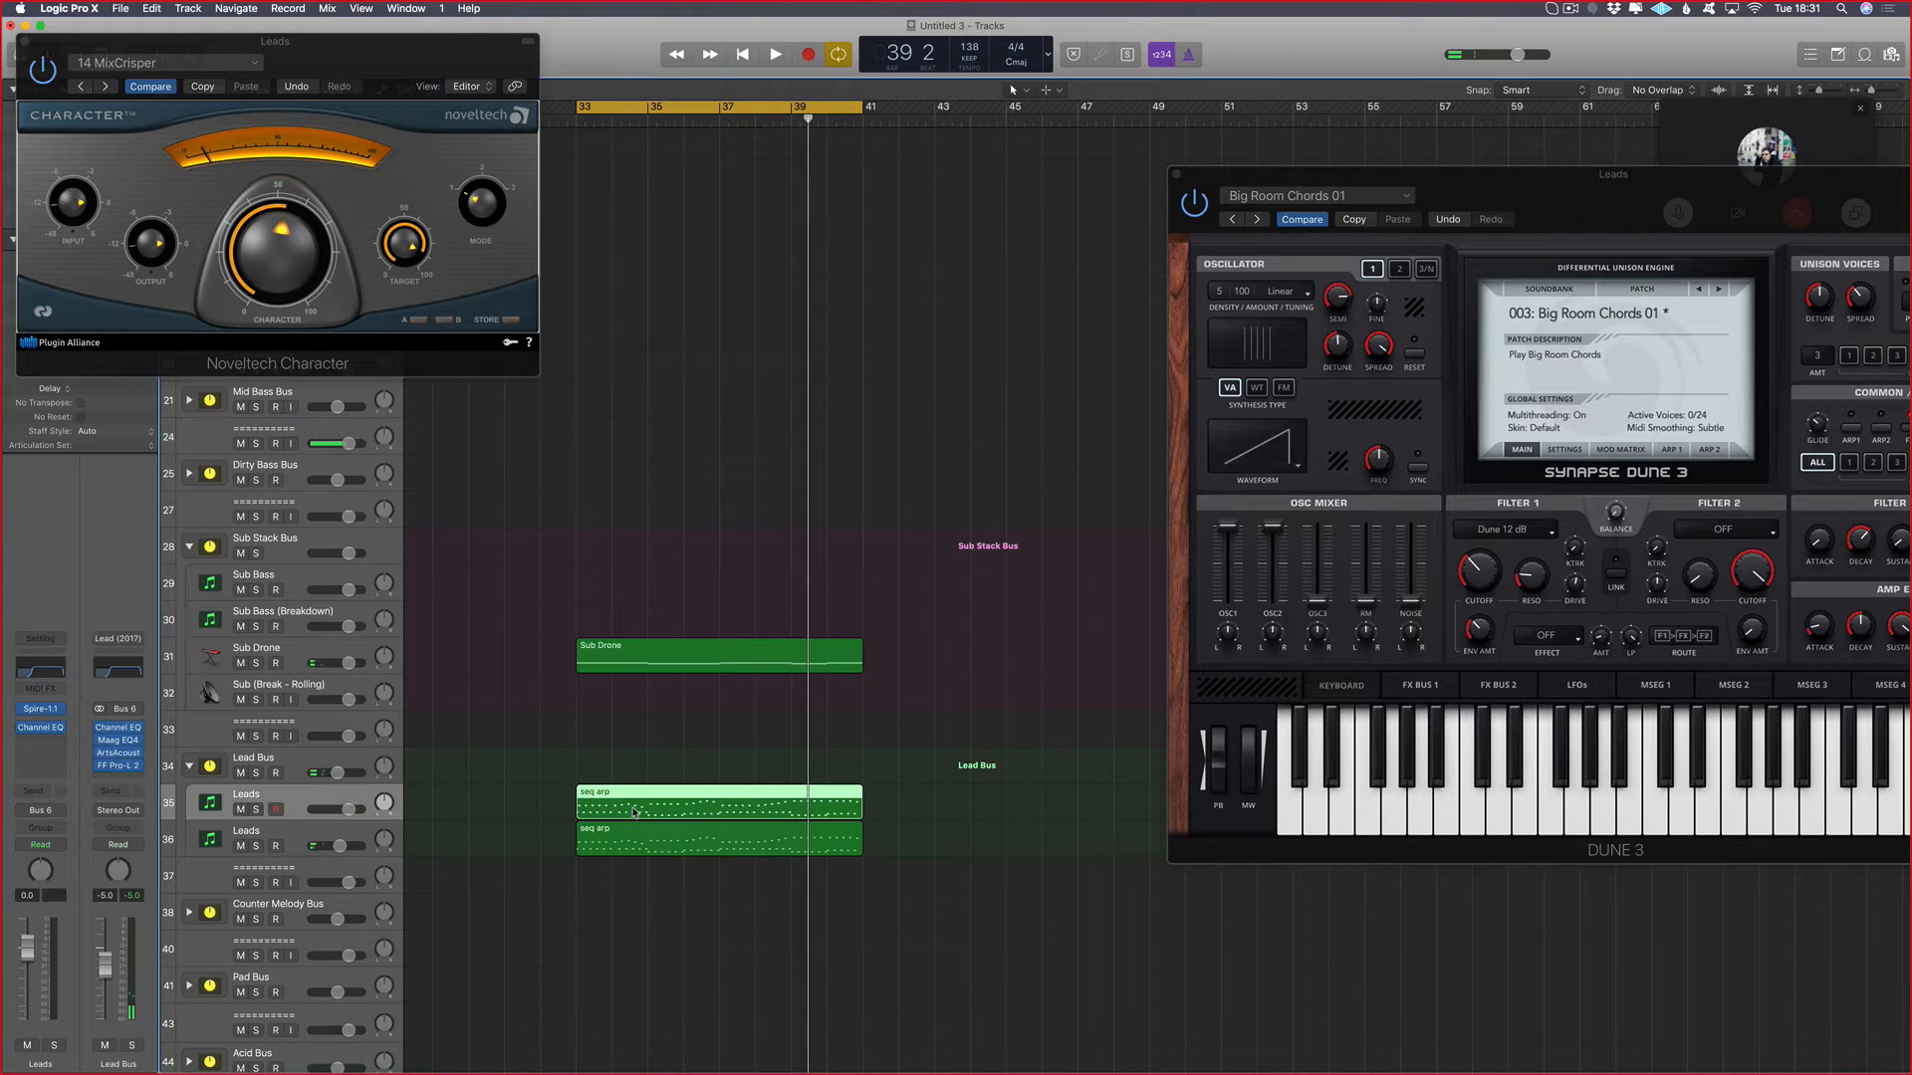
{"action": "left_click", "coordinate": [264, 852]}
{"action": "left_click", "coordinate": [242, 847]}
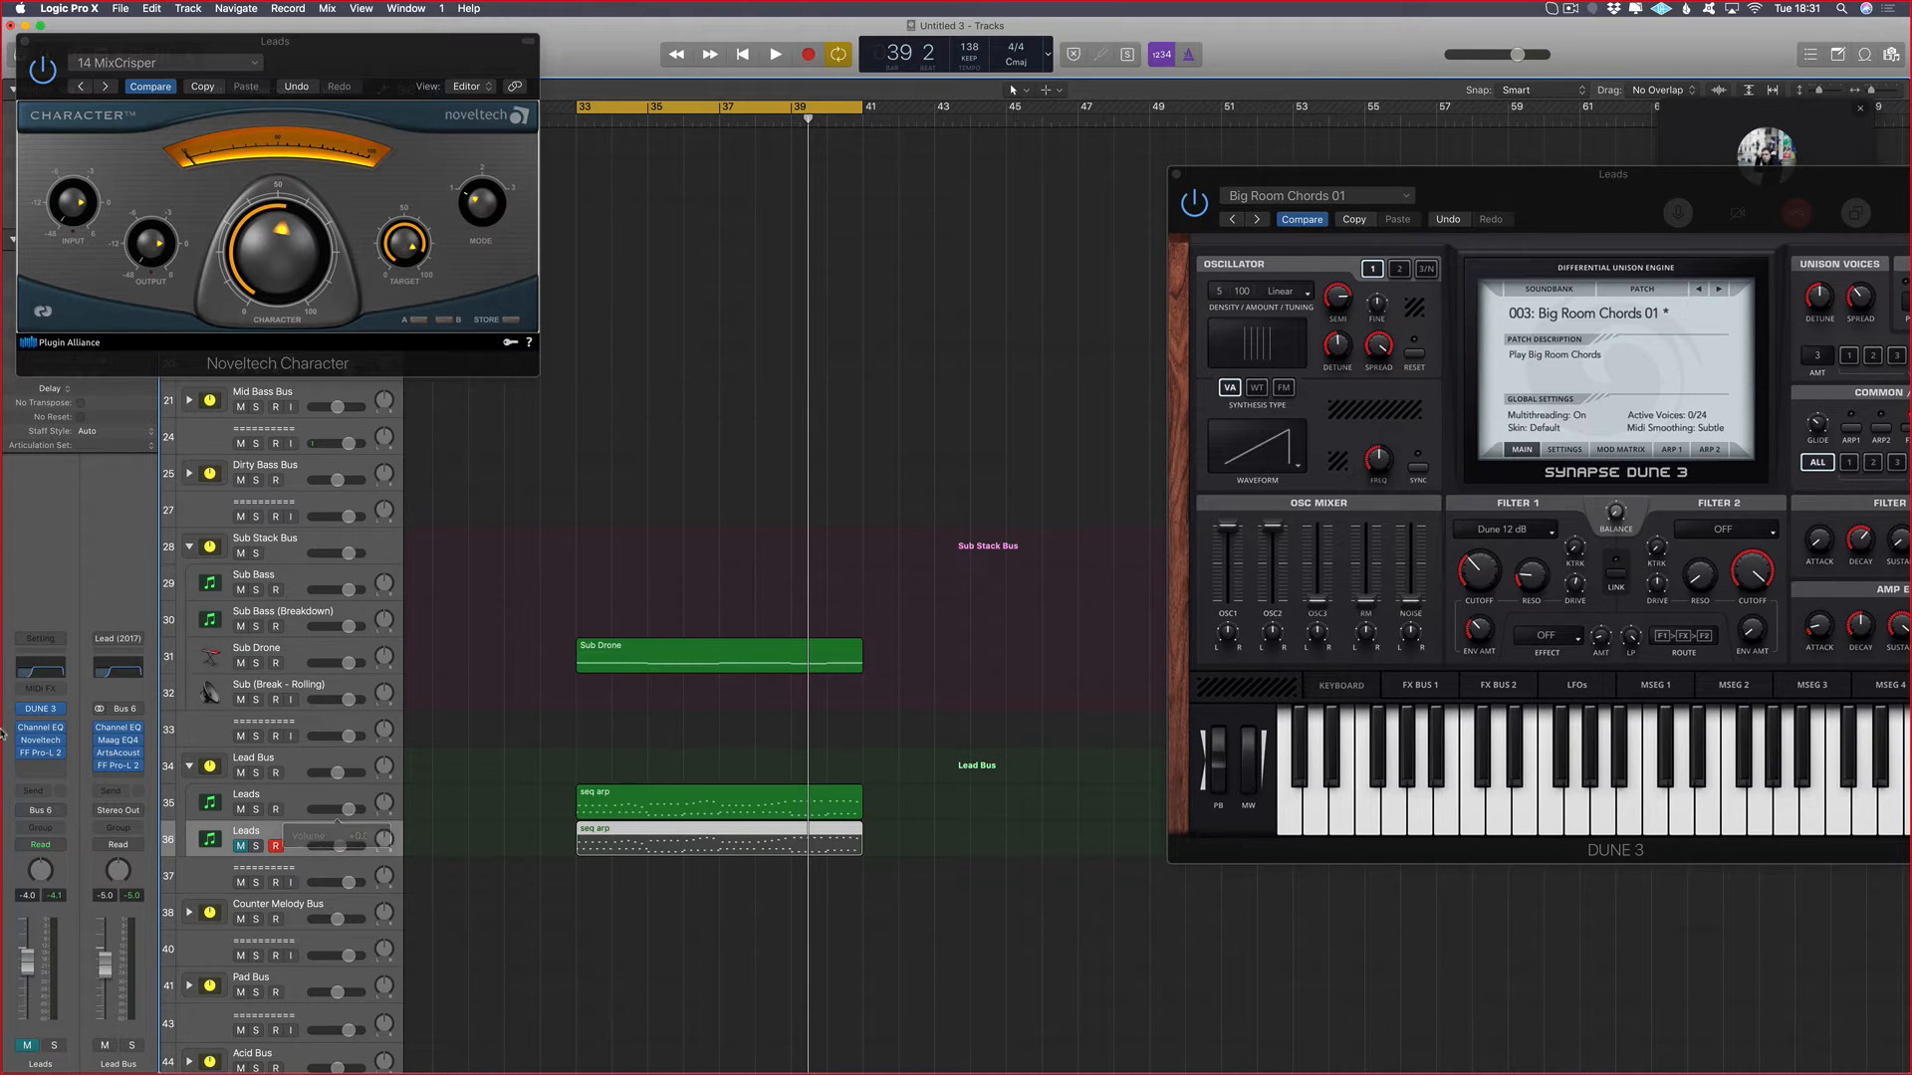
Step: Reopen the DUNE 3 track's FF Pro-L 2, close it and the Noveltech Character window, and deselect the region
{"action": "left_click", "coordinate": [40, 753]}
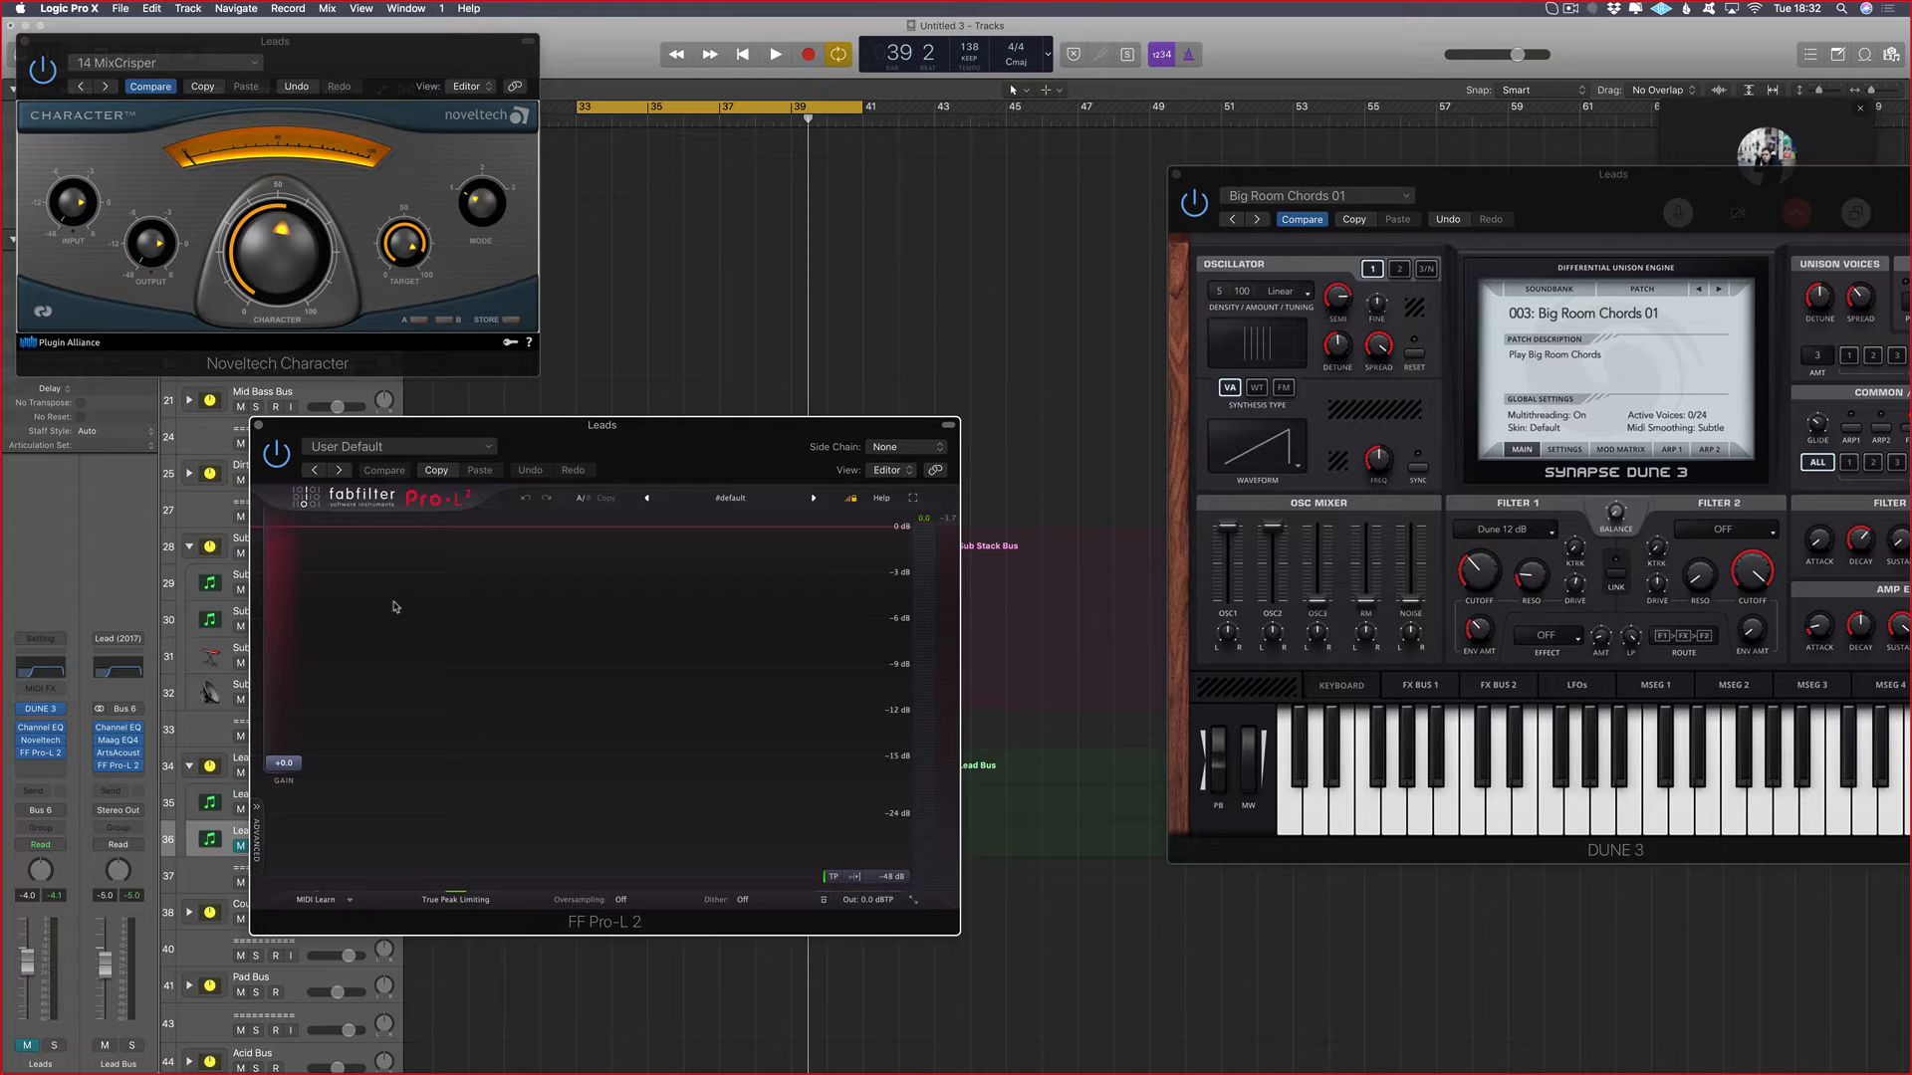
{"action": "left_click", "coordinate": [257, 426]}
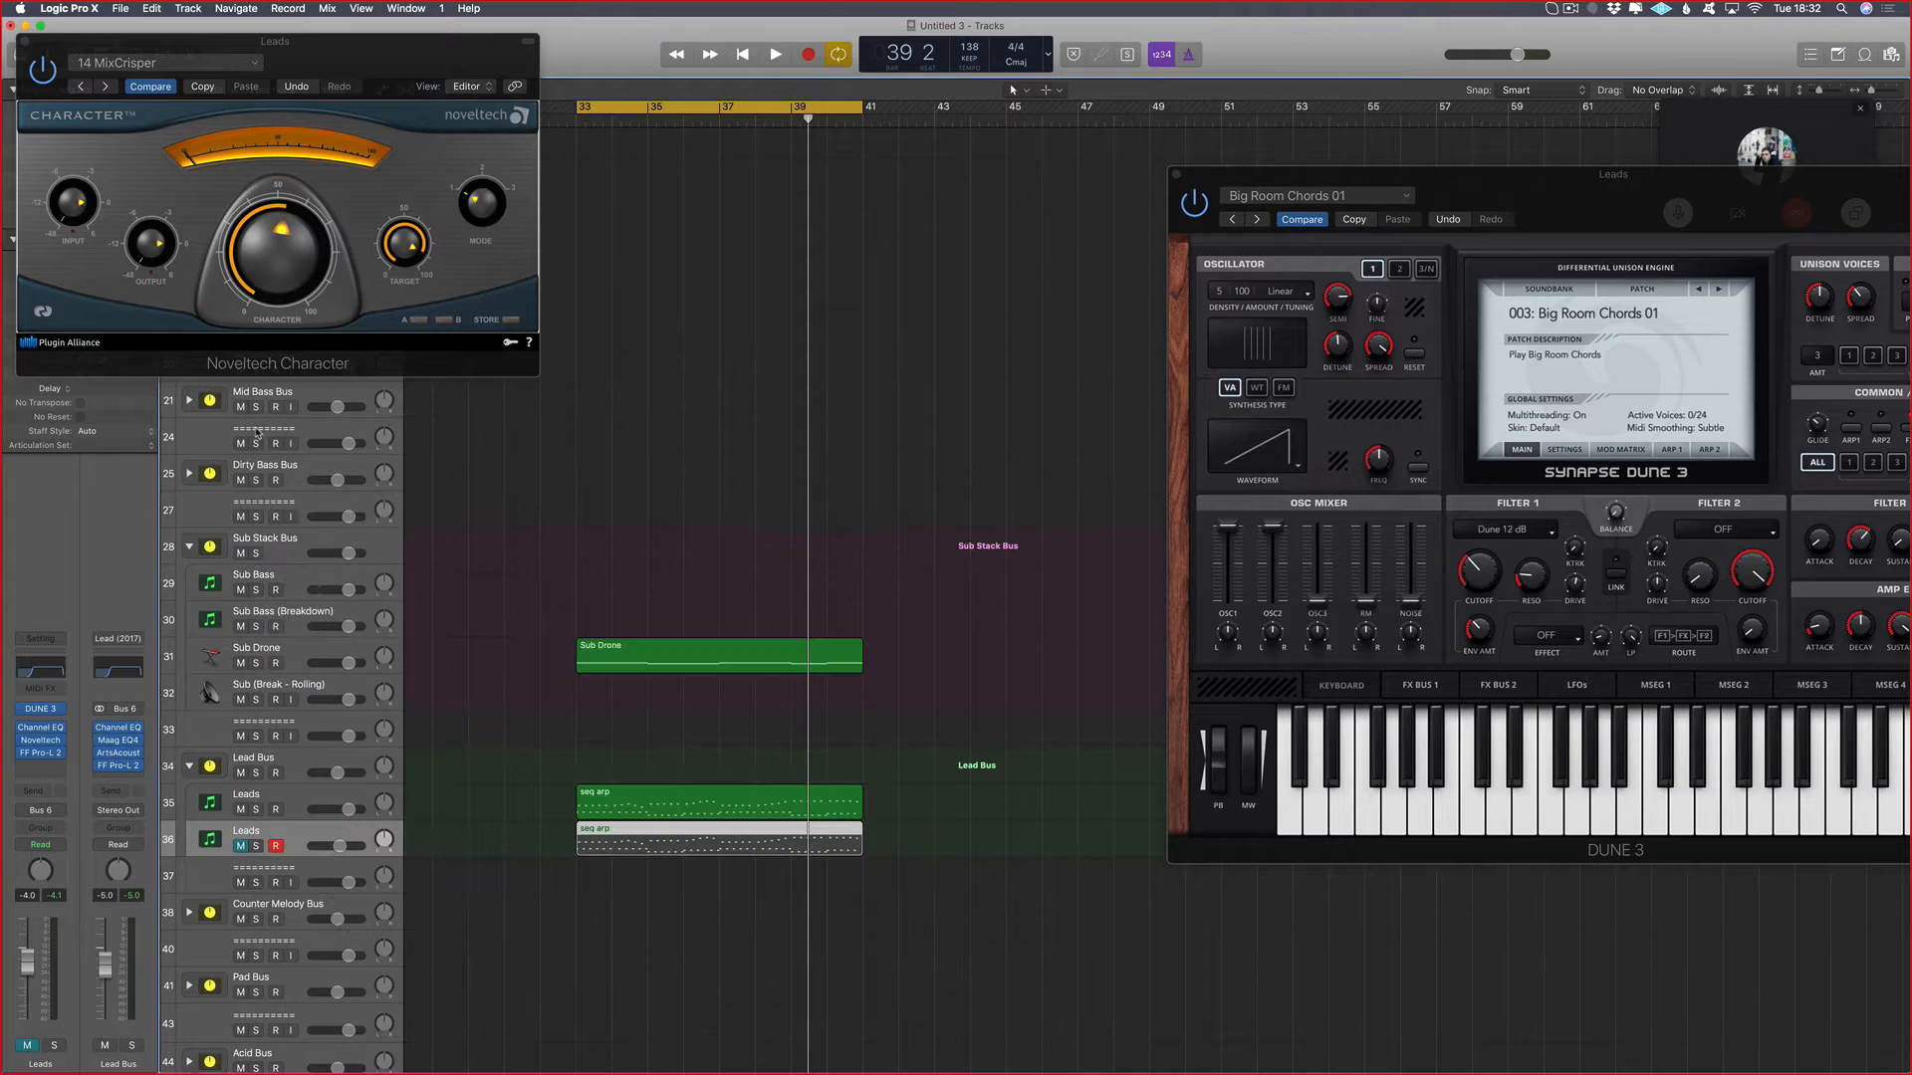
{"action": "left_click", "coordinate": [24, 41]}
{"action": "left_click", "coordinate": [737, 546]}
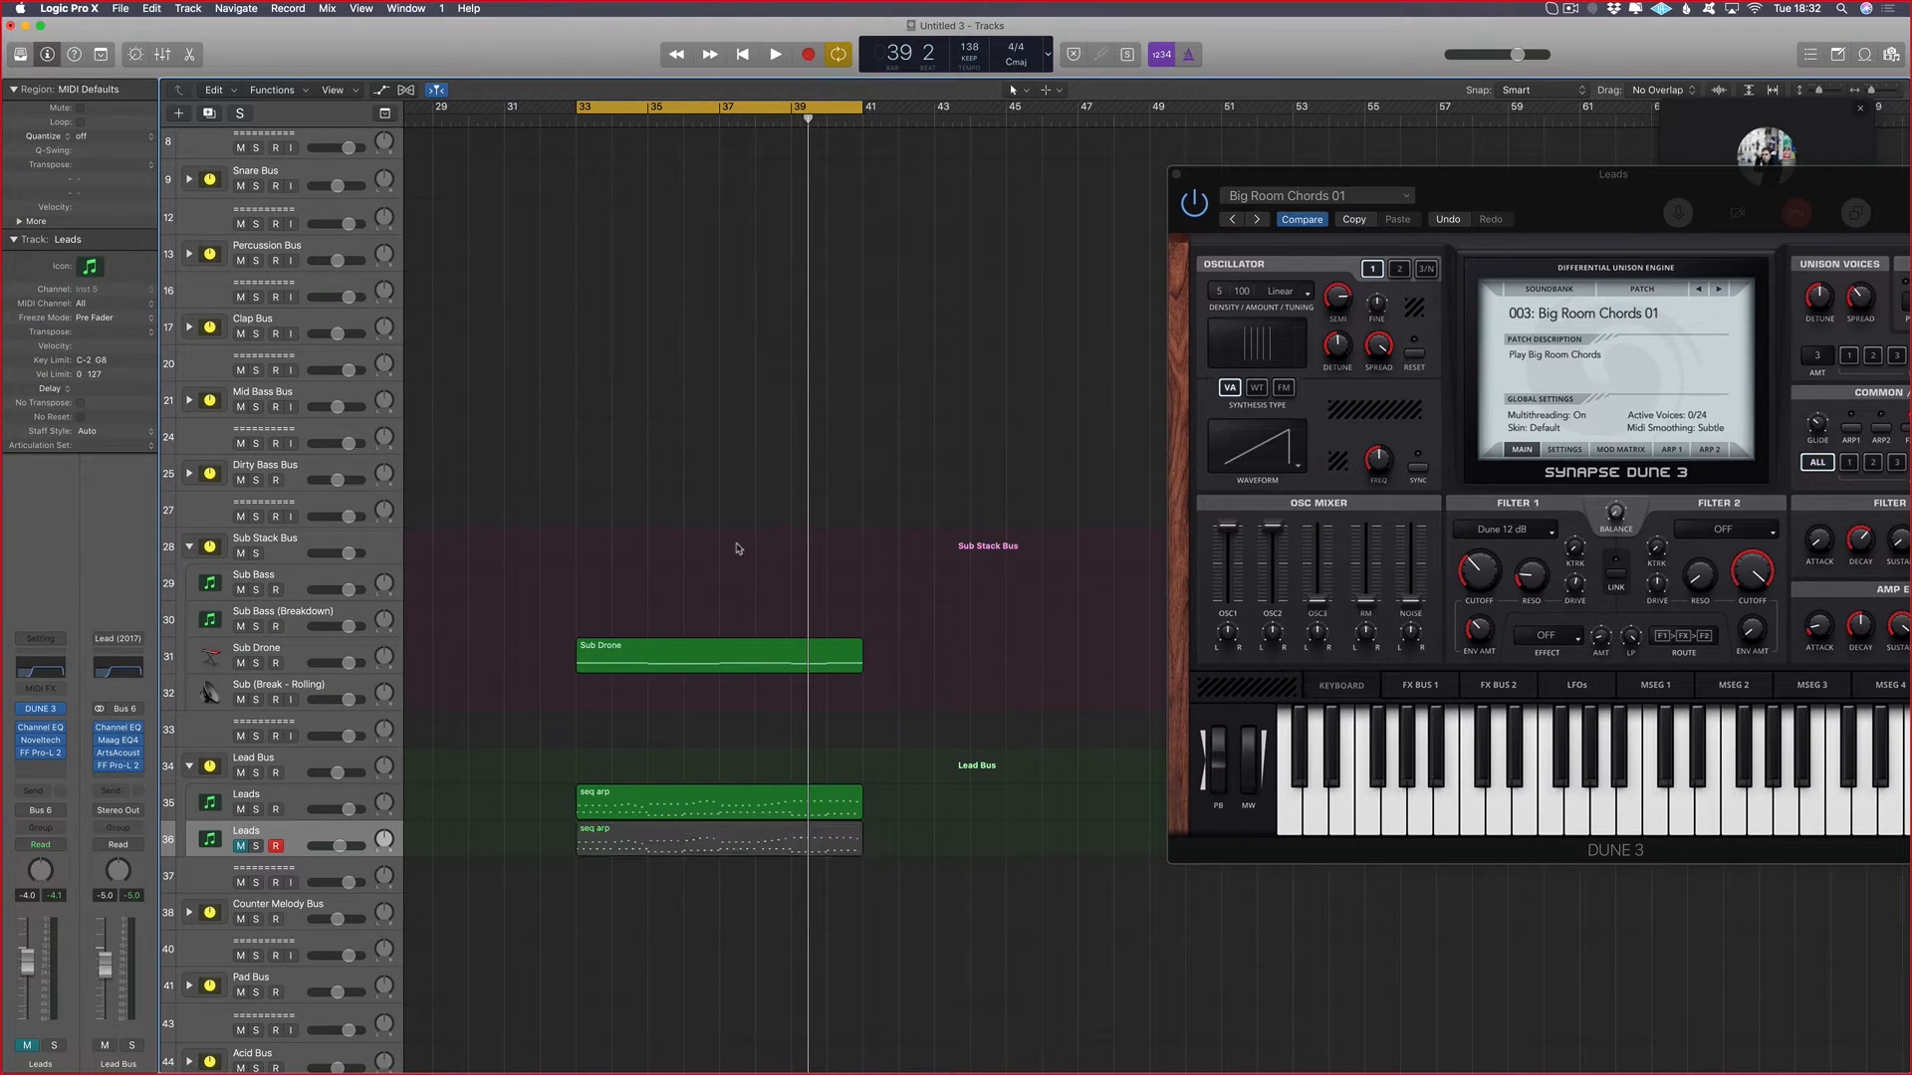
Step: Select the copied seq arp region on the upper Leads track, hide the plug-in windows and solo that track
{"action": "left_click", "coordinate": [693, 808]}
{"action": "key", "text": "v"}
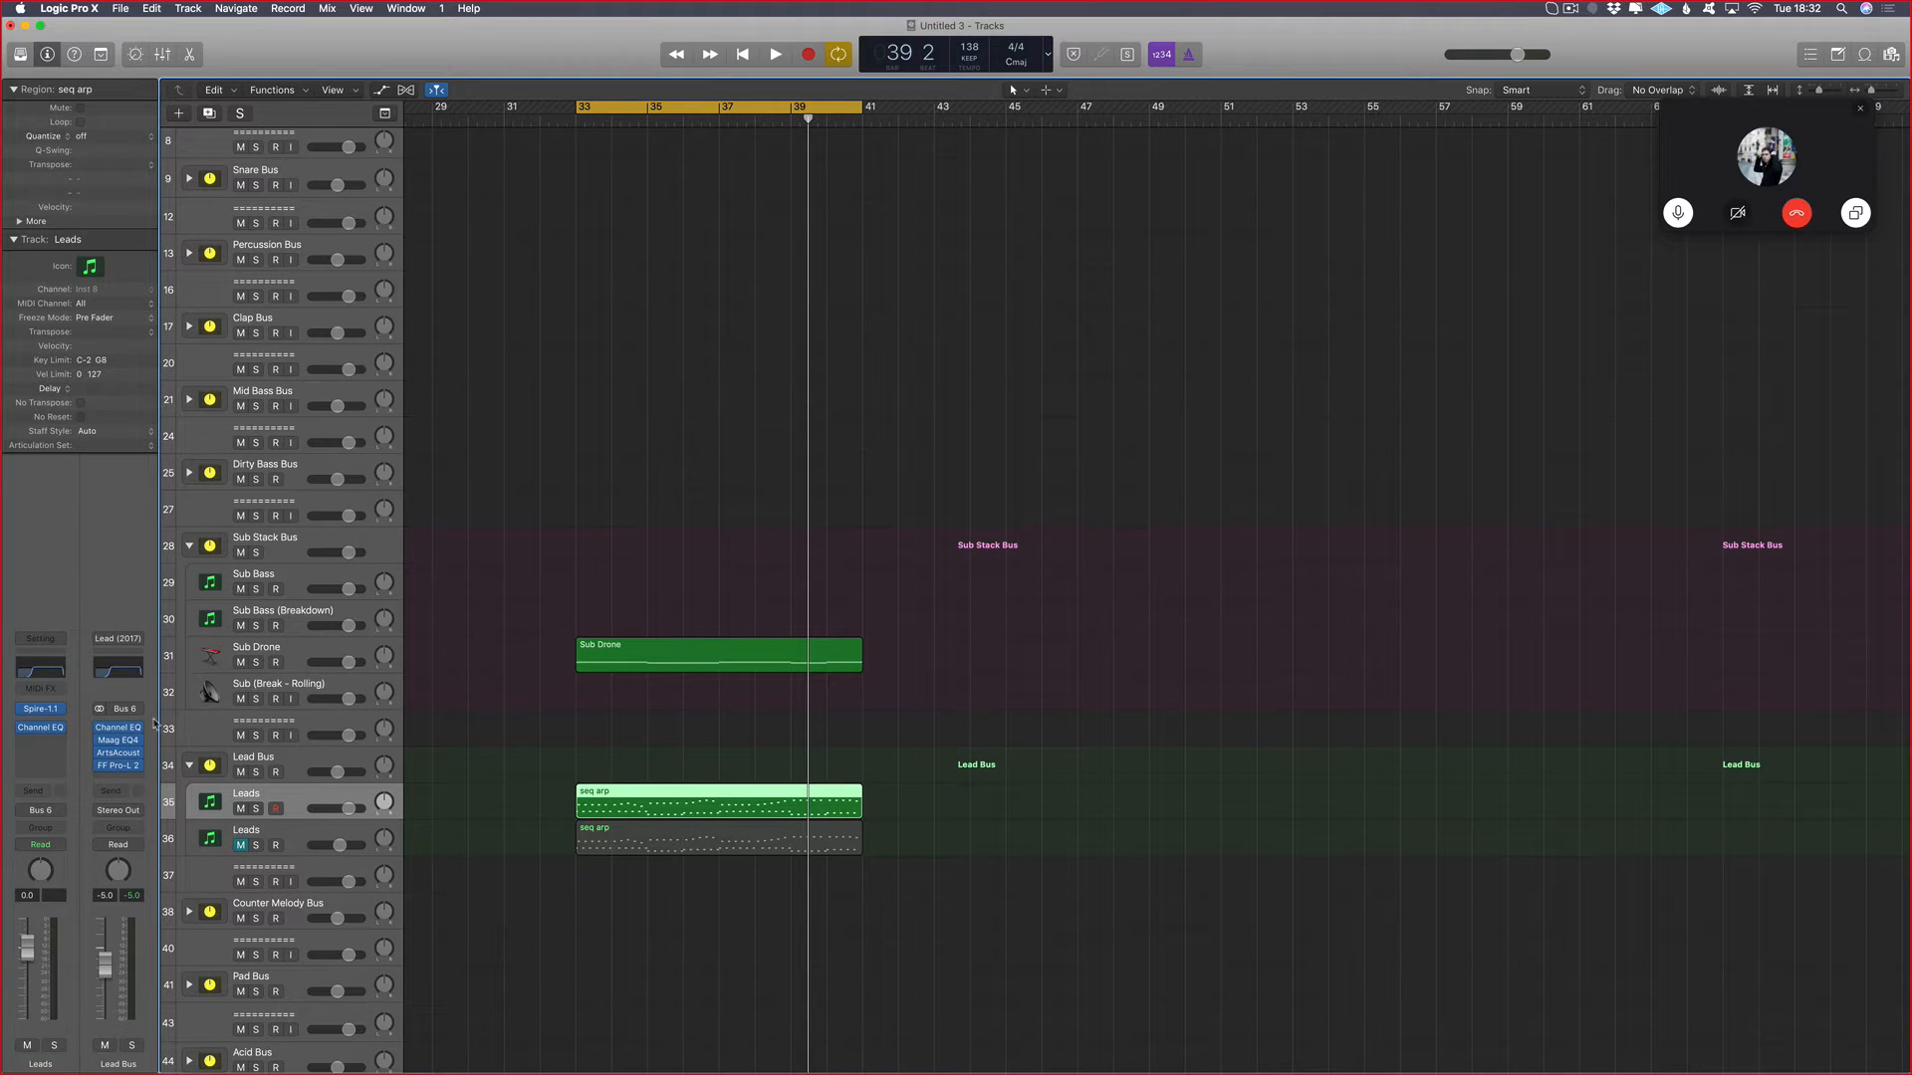
{"action": "scroll", "coordinate": [261, 817], "scroll_direction": "up", "scroll_amount": 1}
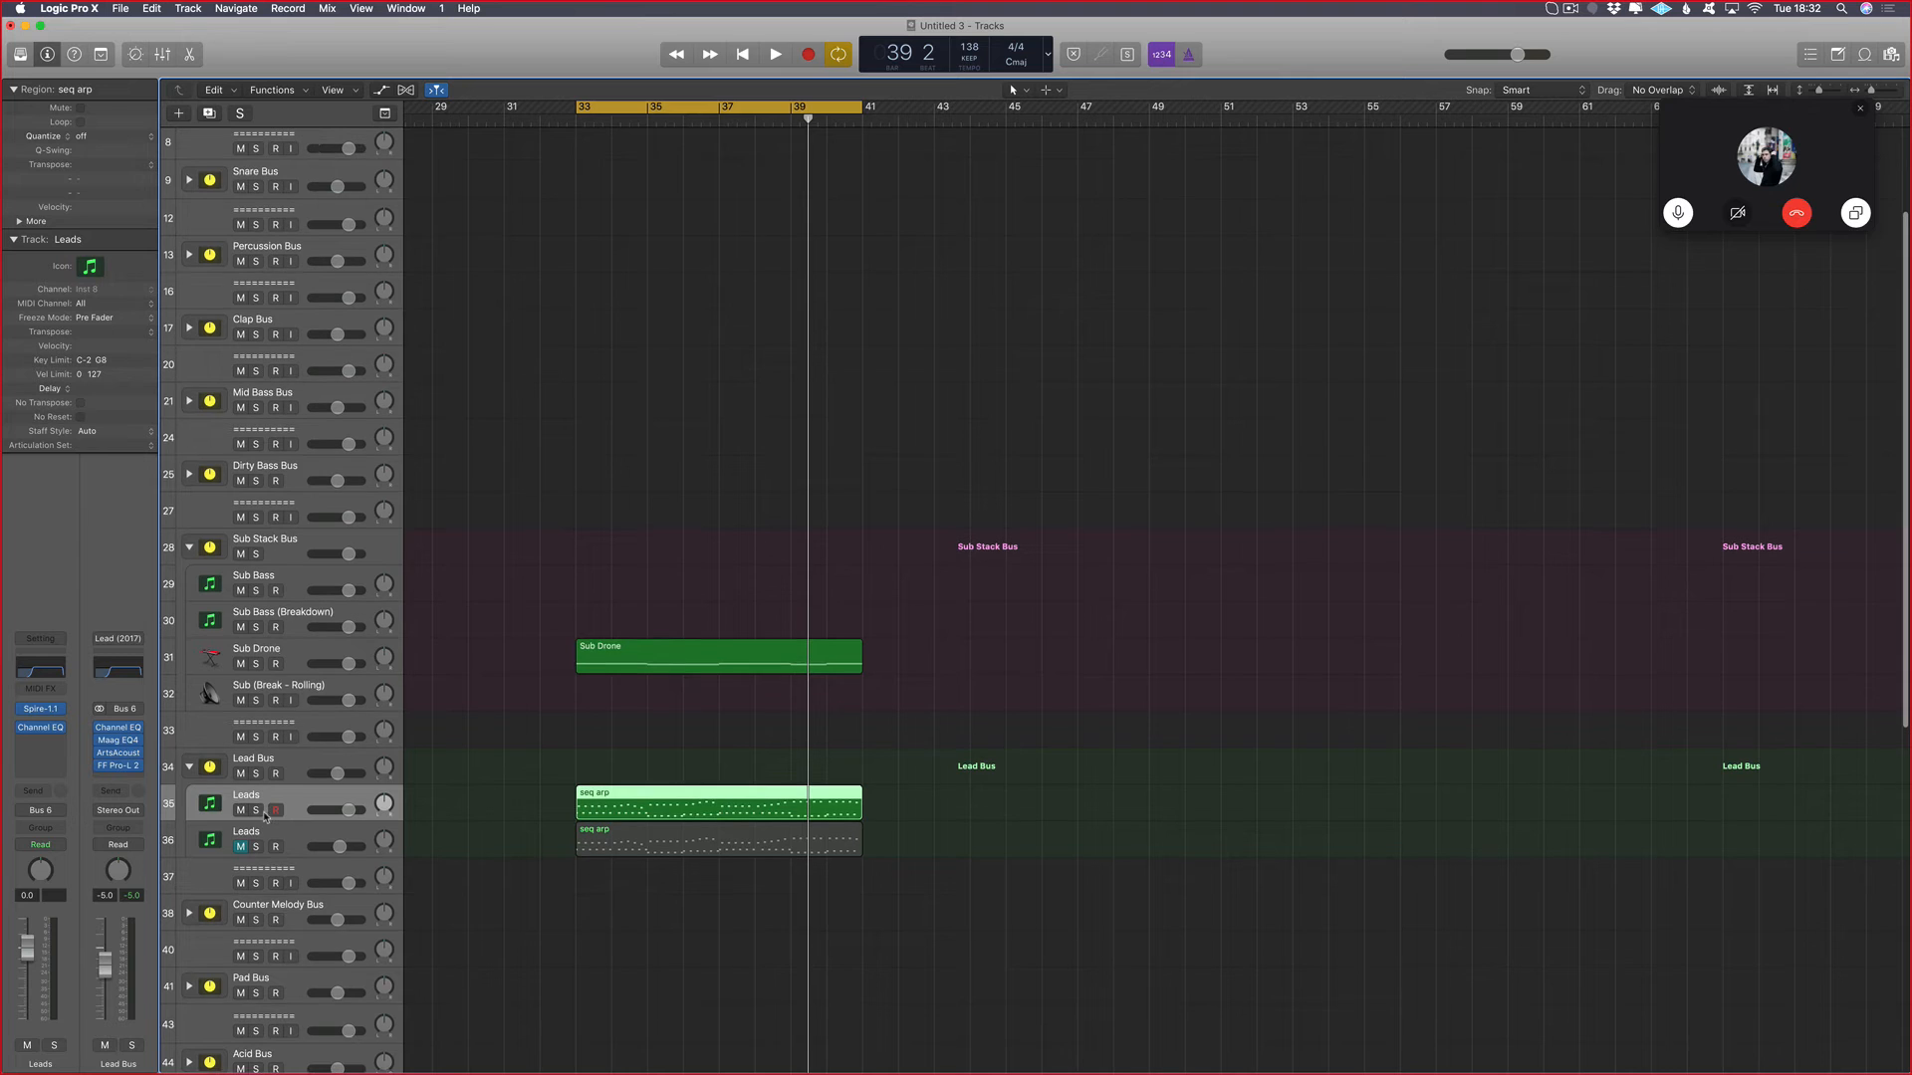
{"action": "left_click", "coordinate": [257, 812]}
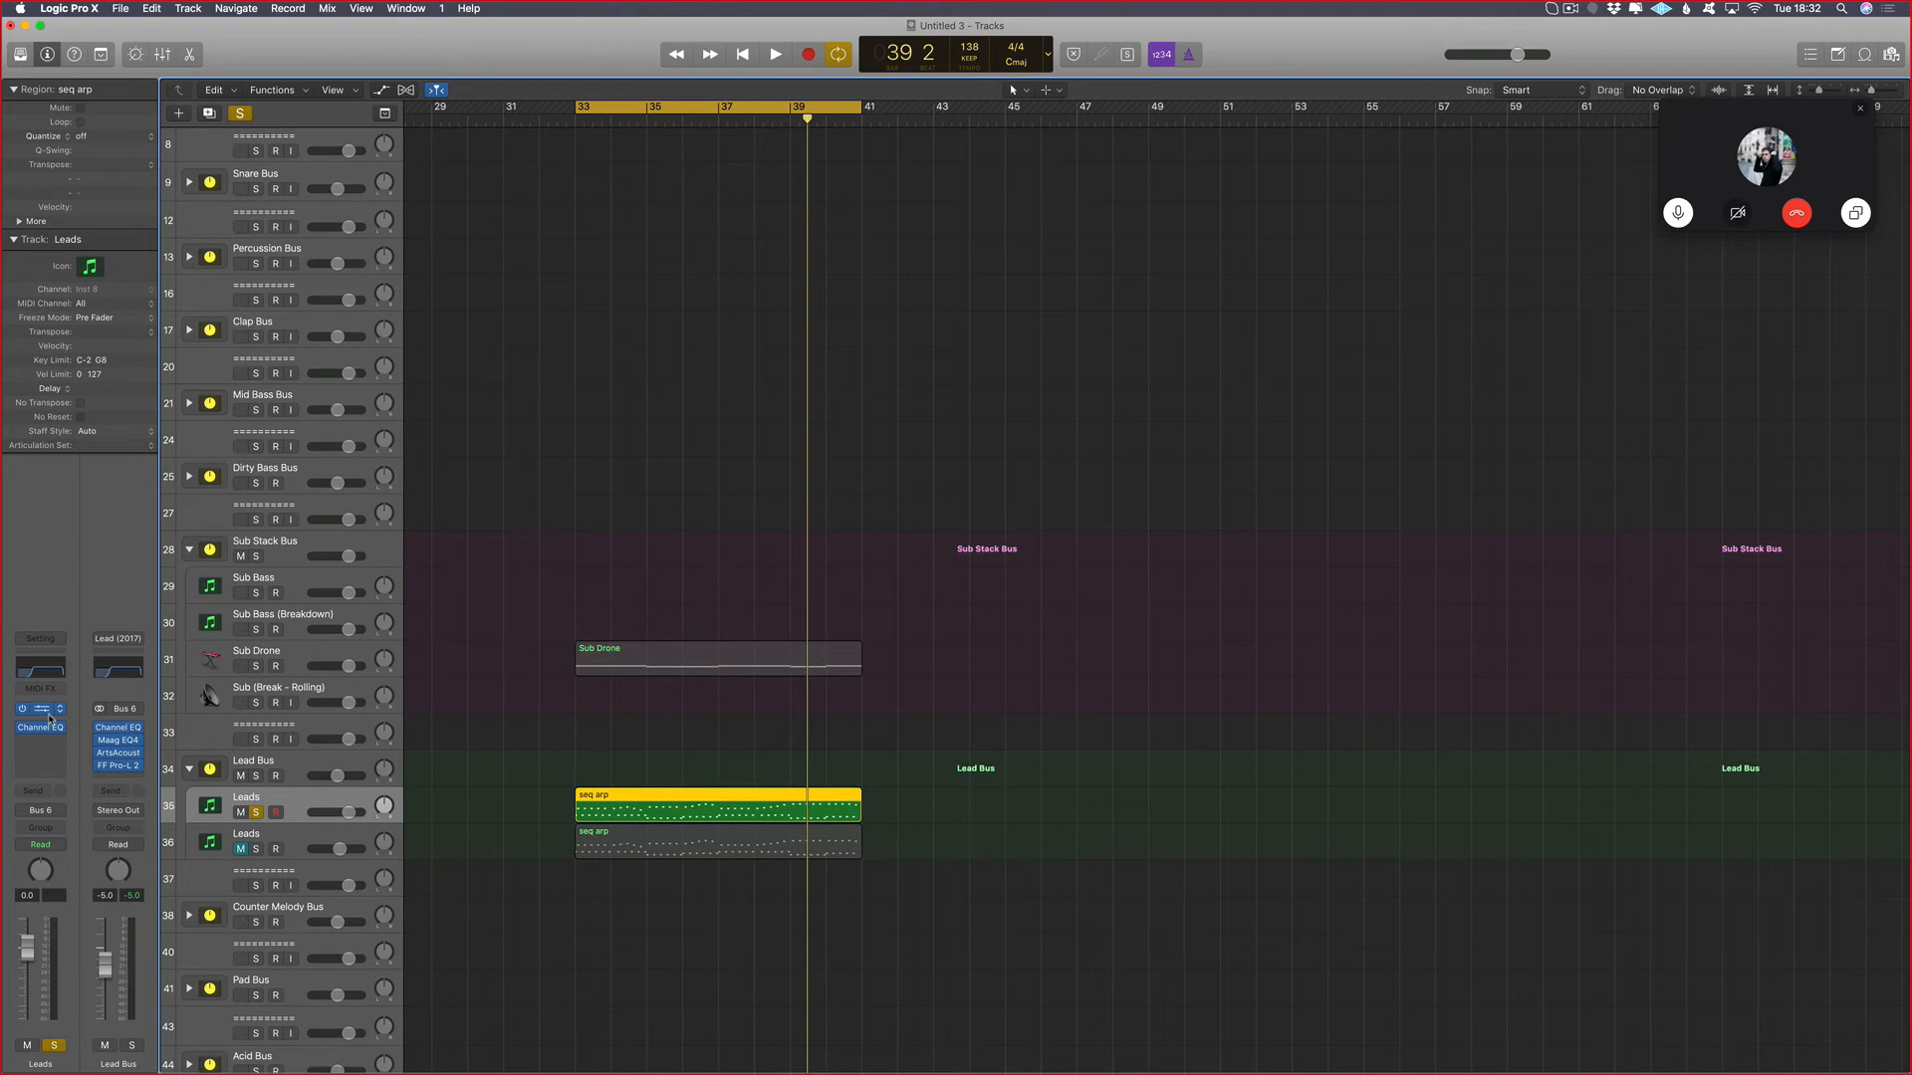
Step: Play the soloed upper Leads track and open its Spire-1.1 instrument, leaving the instrument choice as it is
{"action": "left_click", "coordinate": [59, 711]}
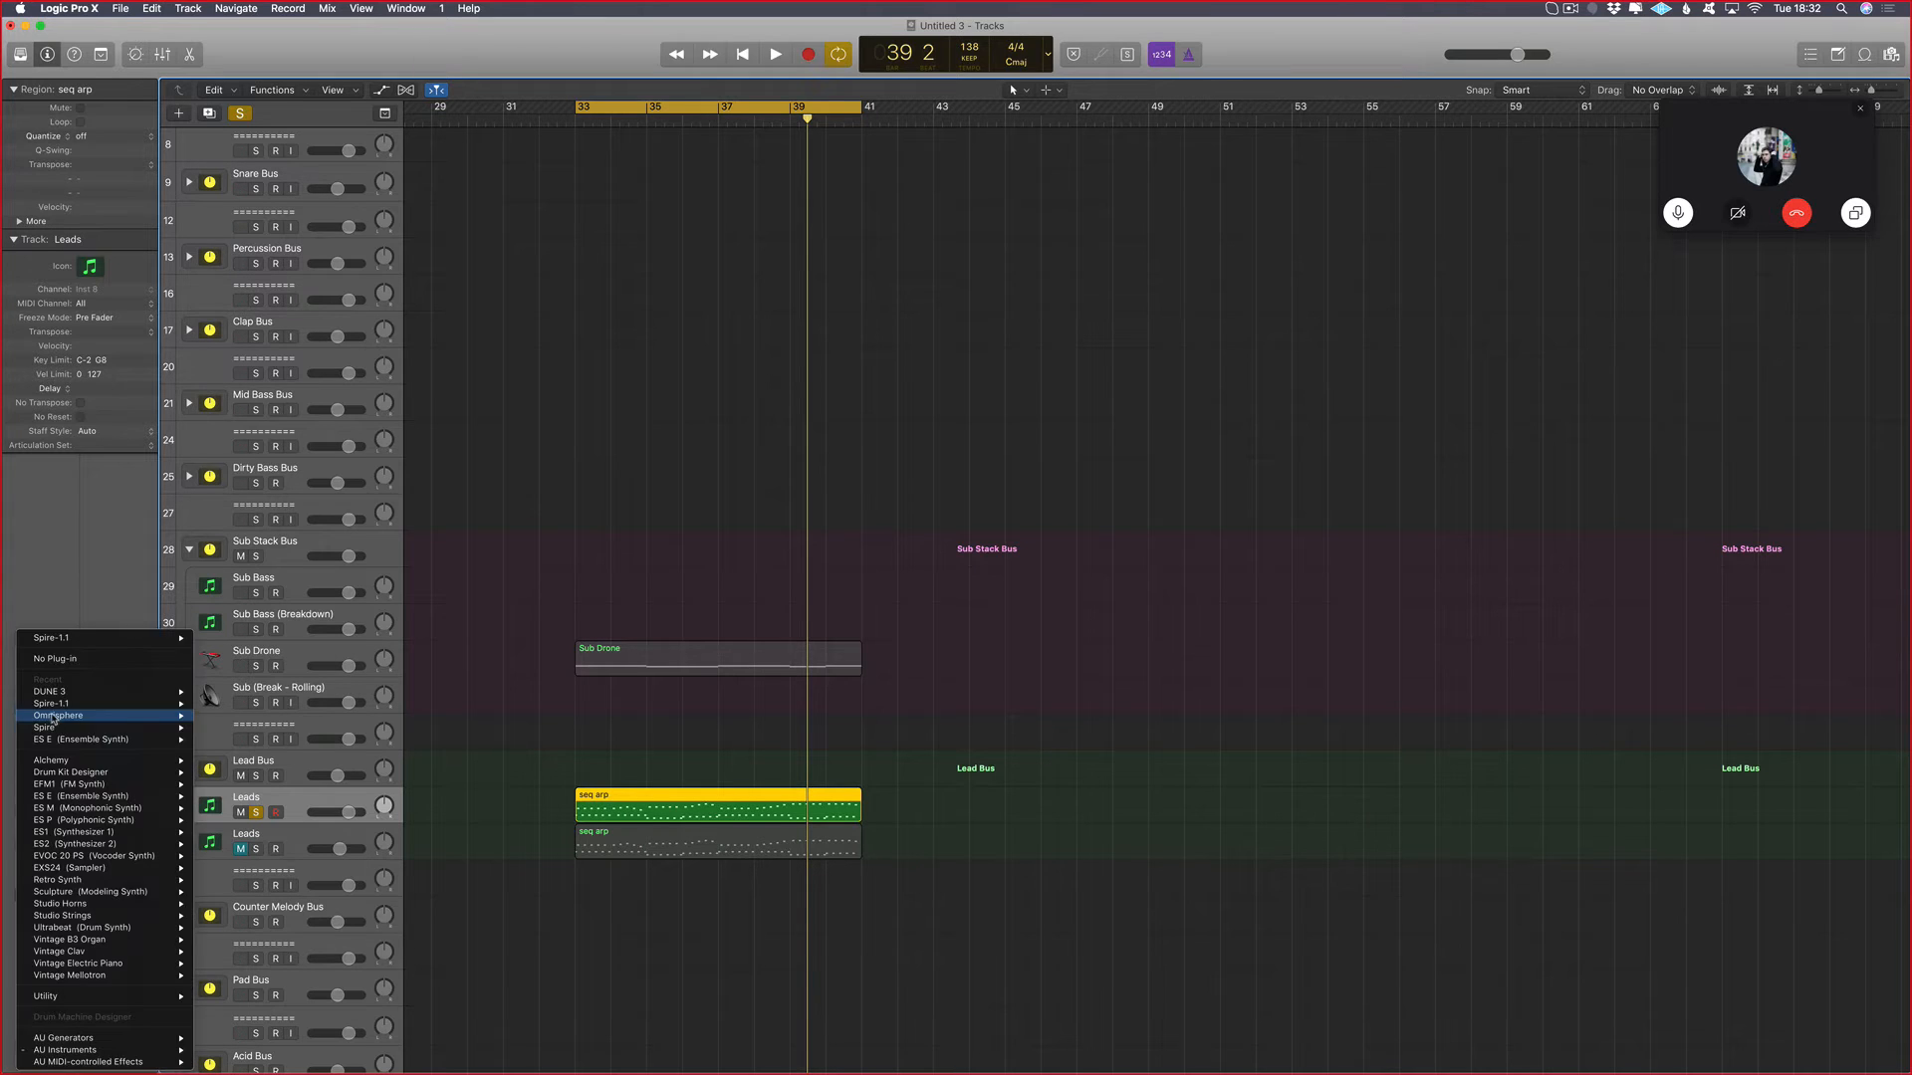
{"action": "left_click", "coordinate": [1, 716]}
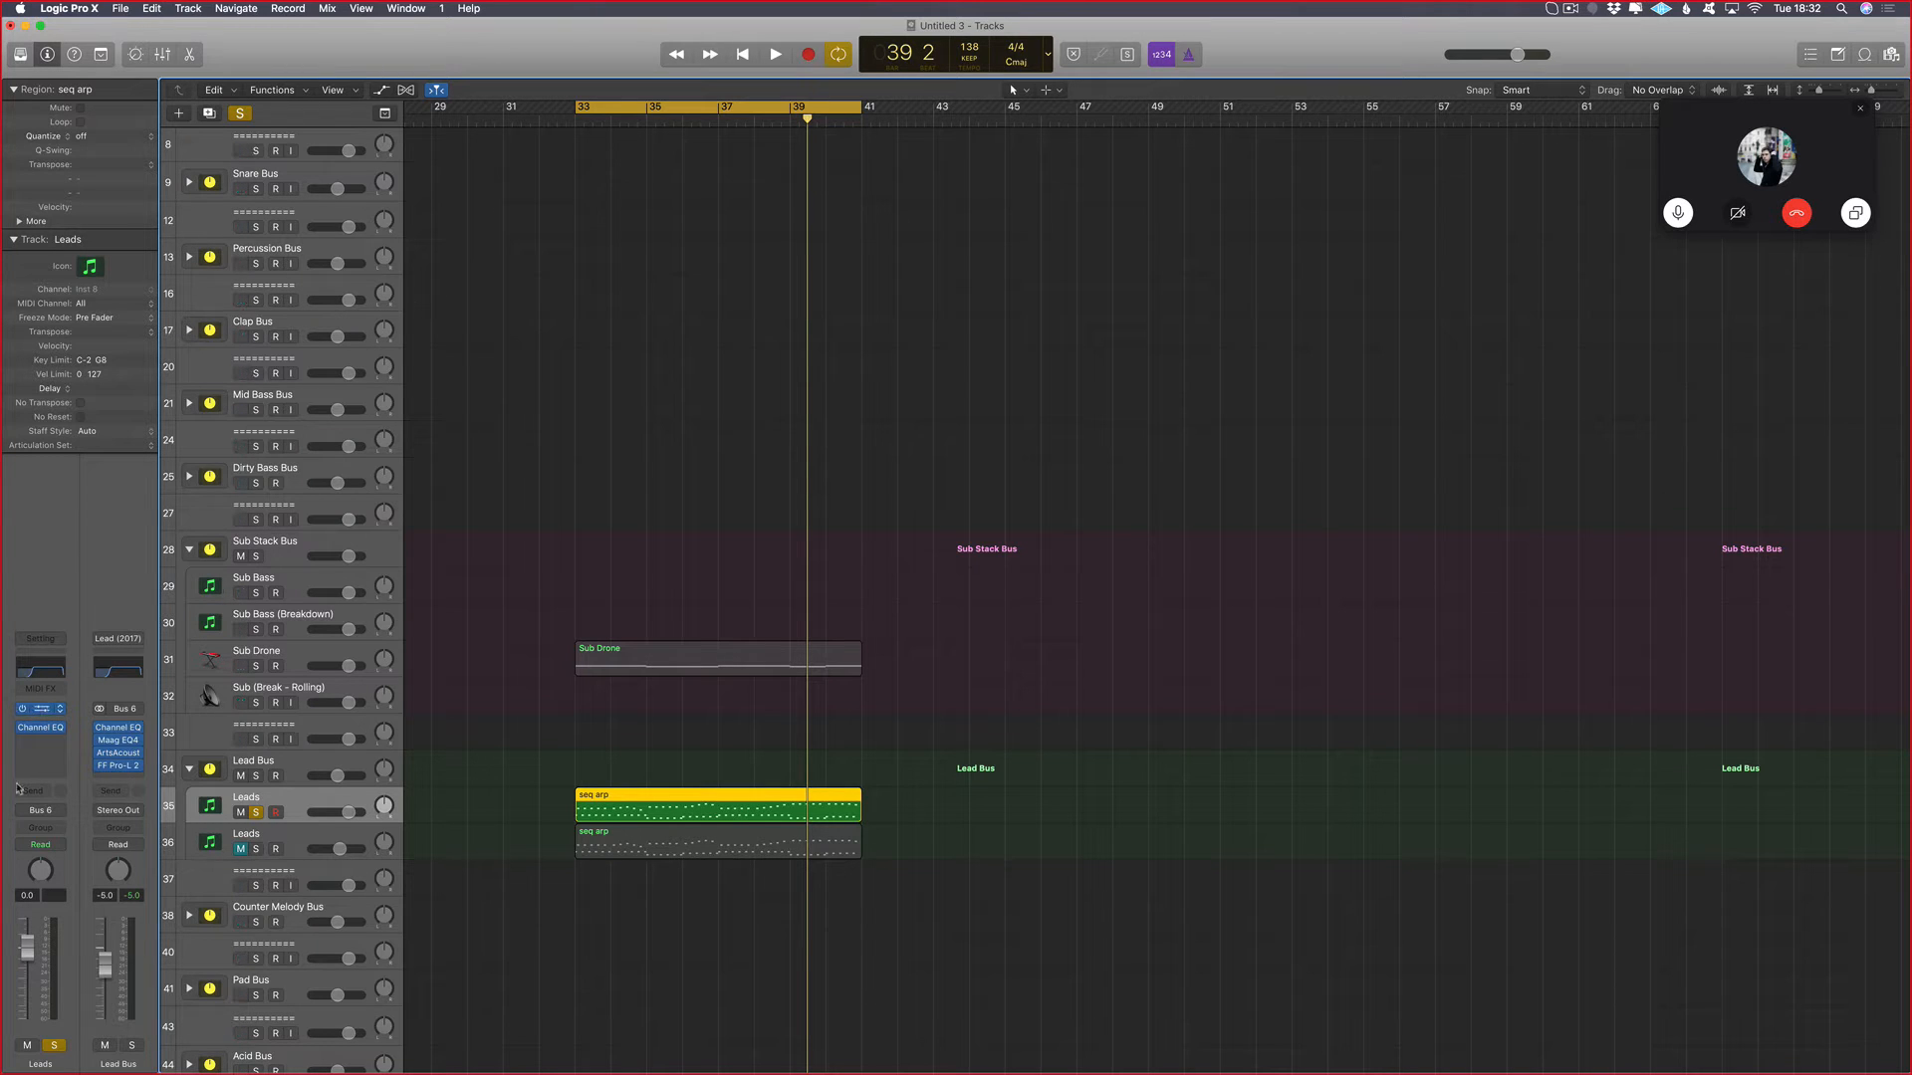
{"action": "left_click", "coordinate": [40, 708]}
{"action": "key", "text": "space"}
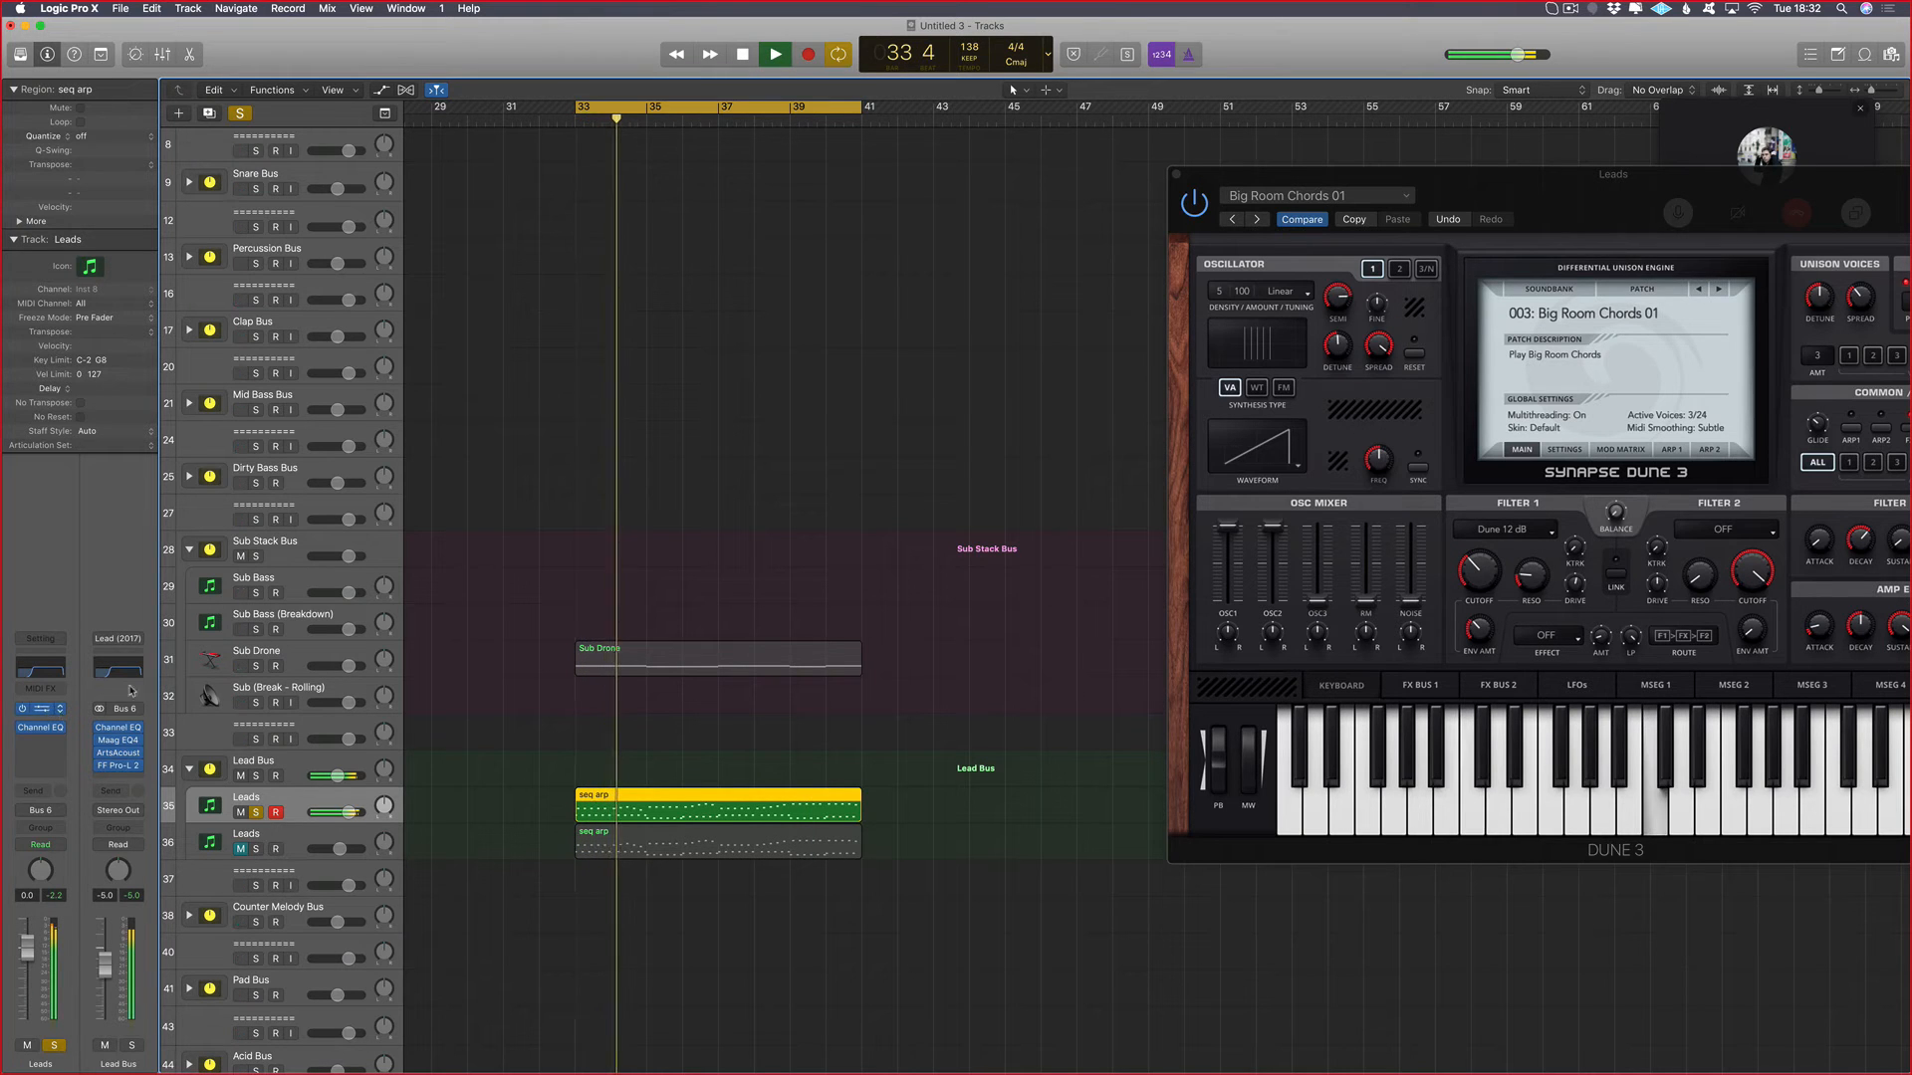
{"action": "left_click", "coordinate": [41, 708]}
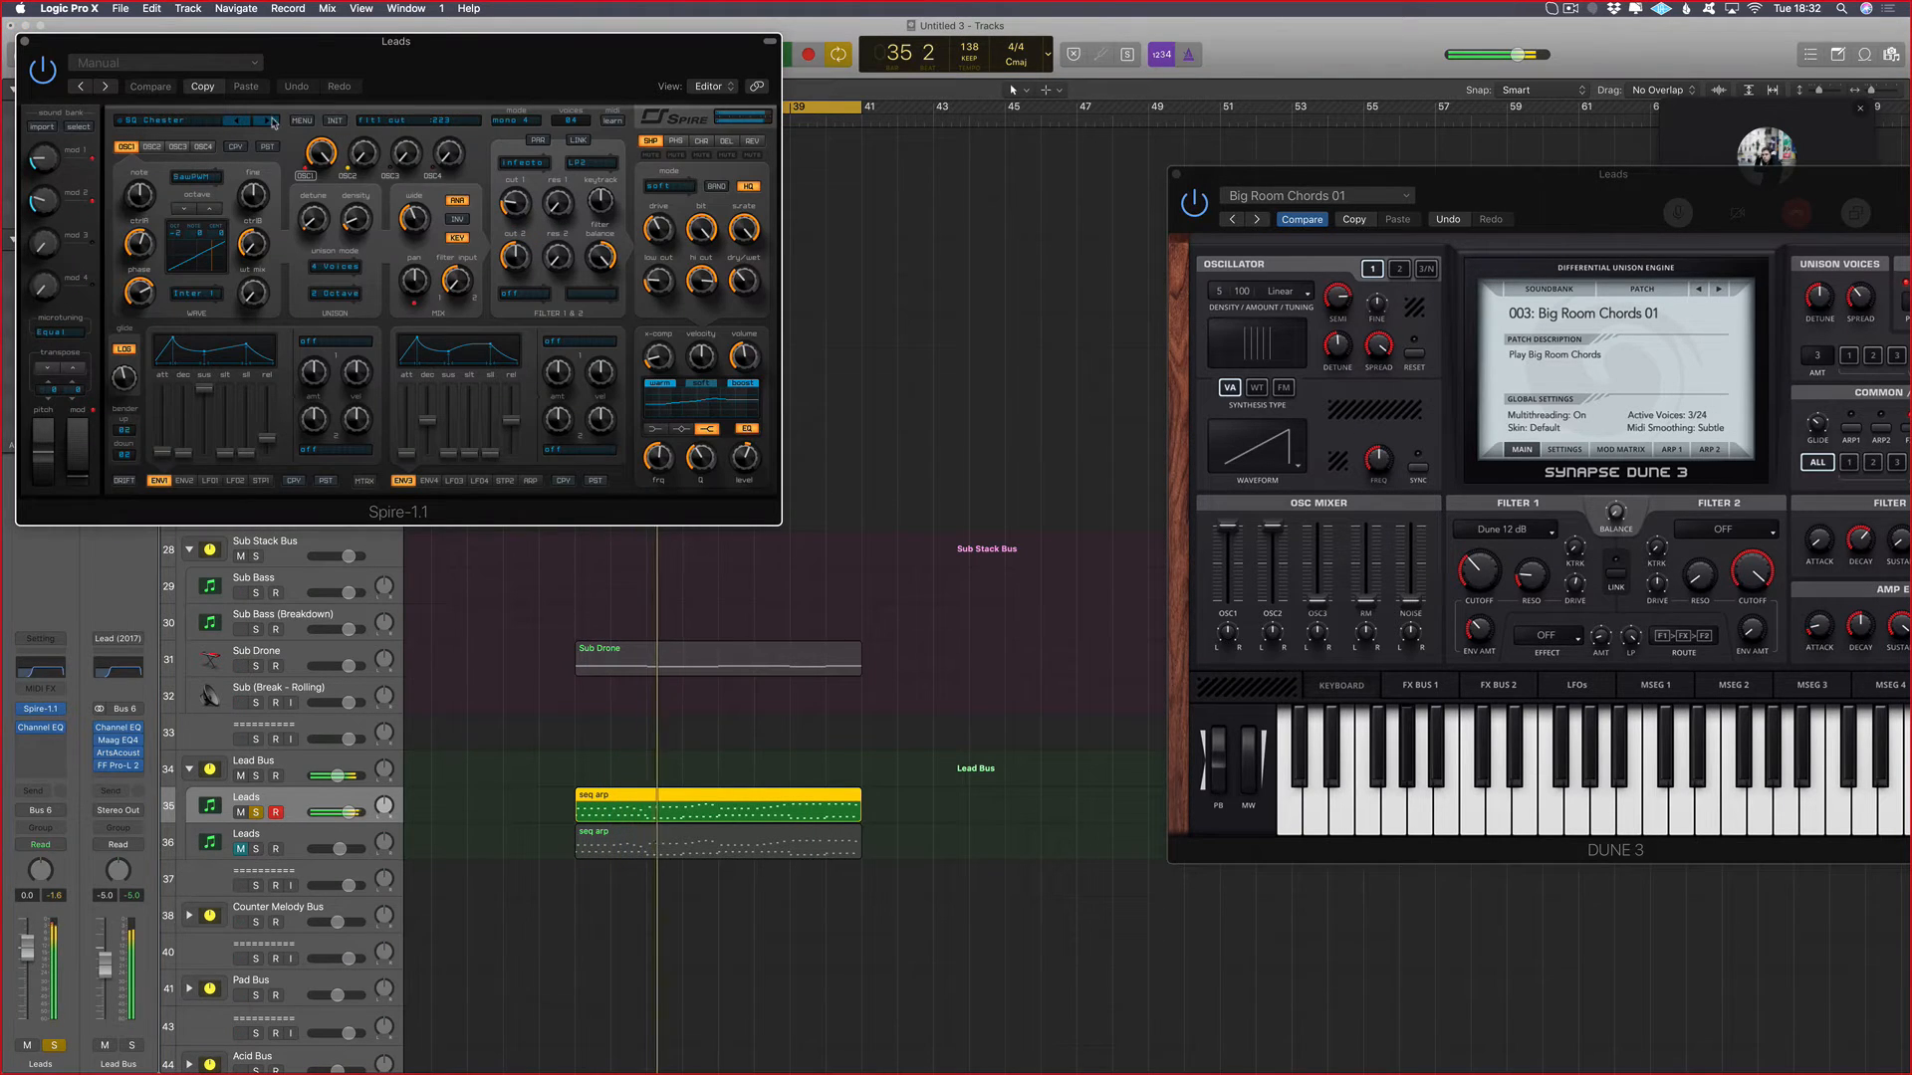
Step: Load the An Ember Lead channel strip setting from the Lead category on the upper Leads track
{"action": "left_click", "coordinate": [40, 638]}
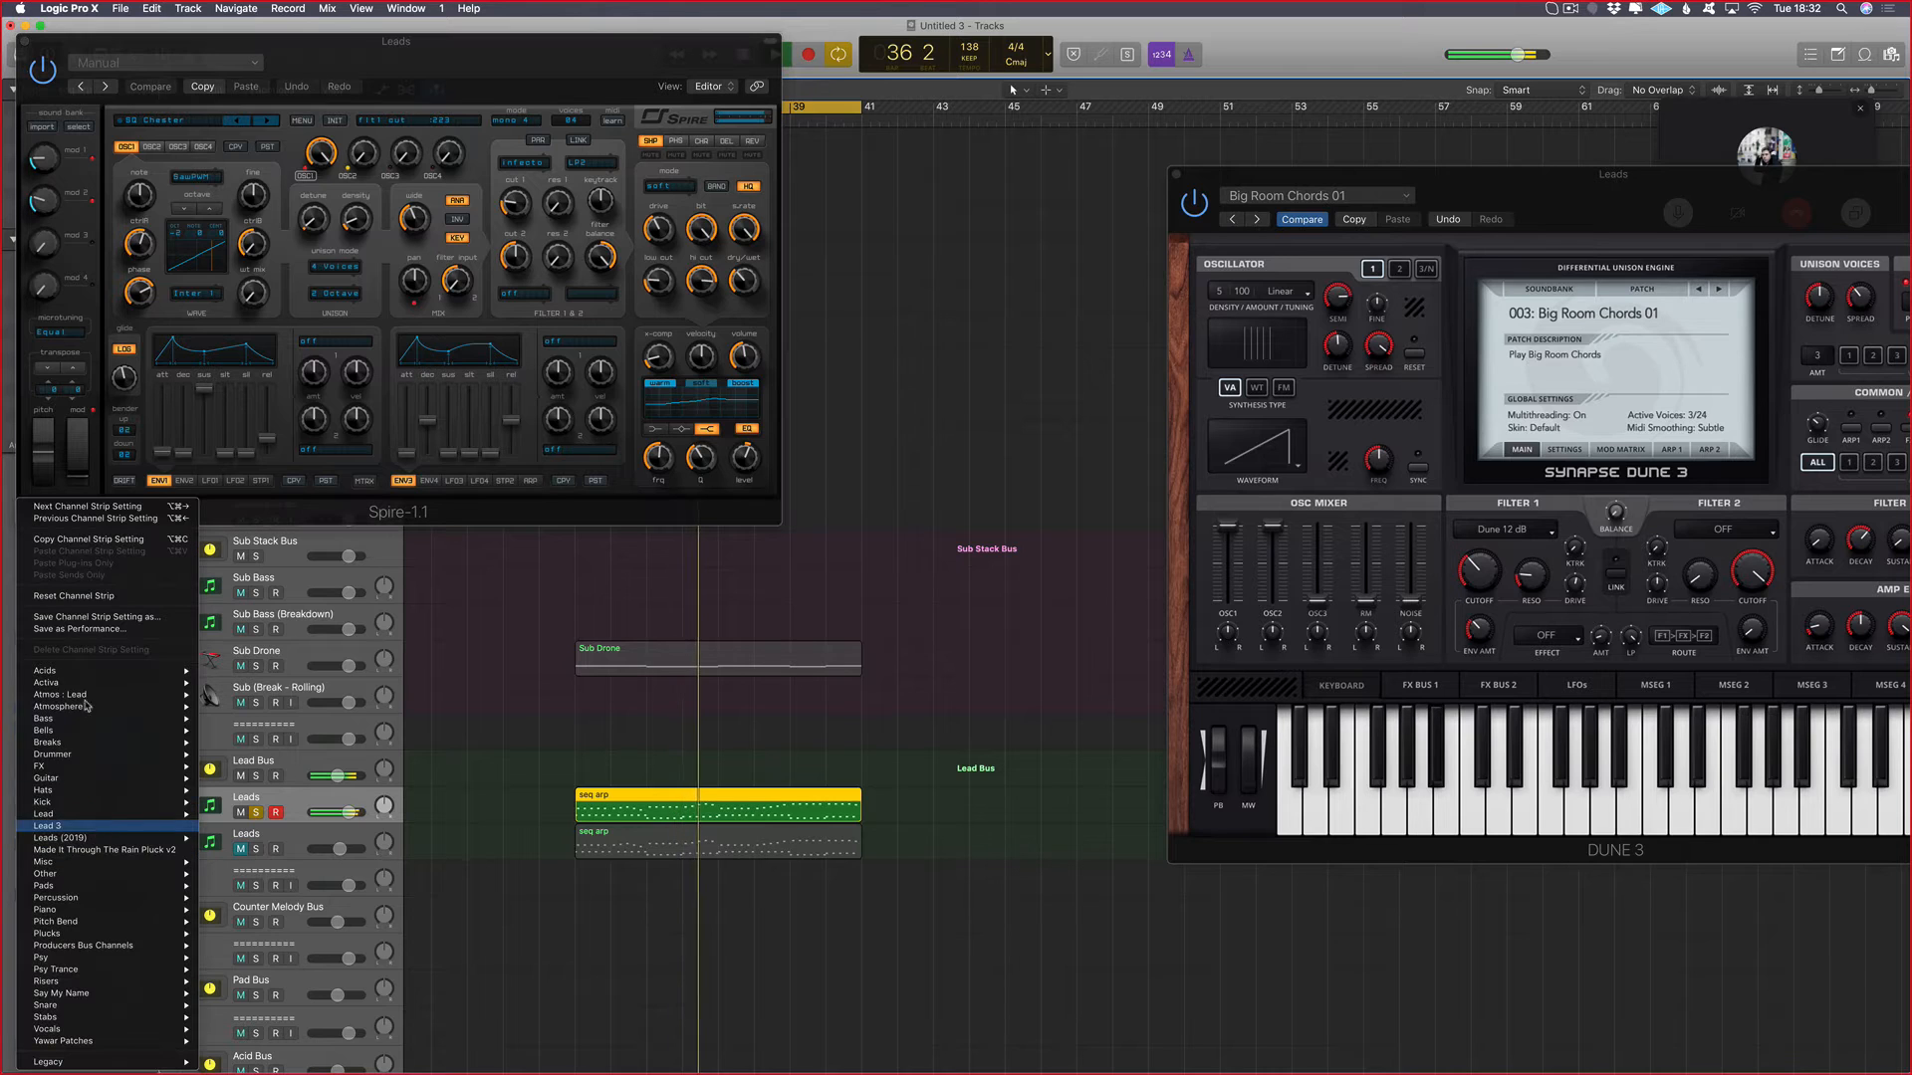
{"action": "mouse_move", "coordinate": [59, 814]}
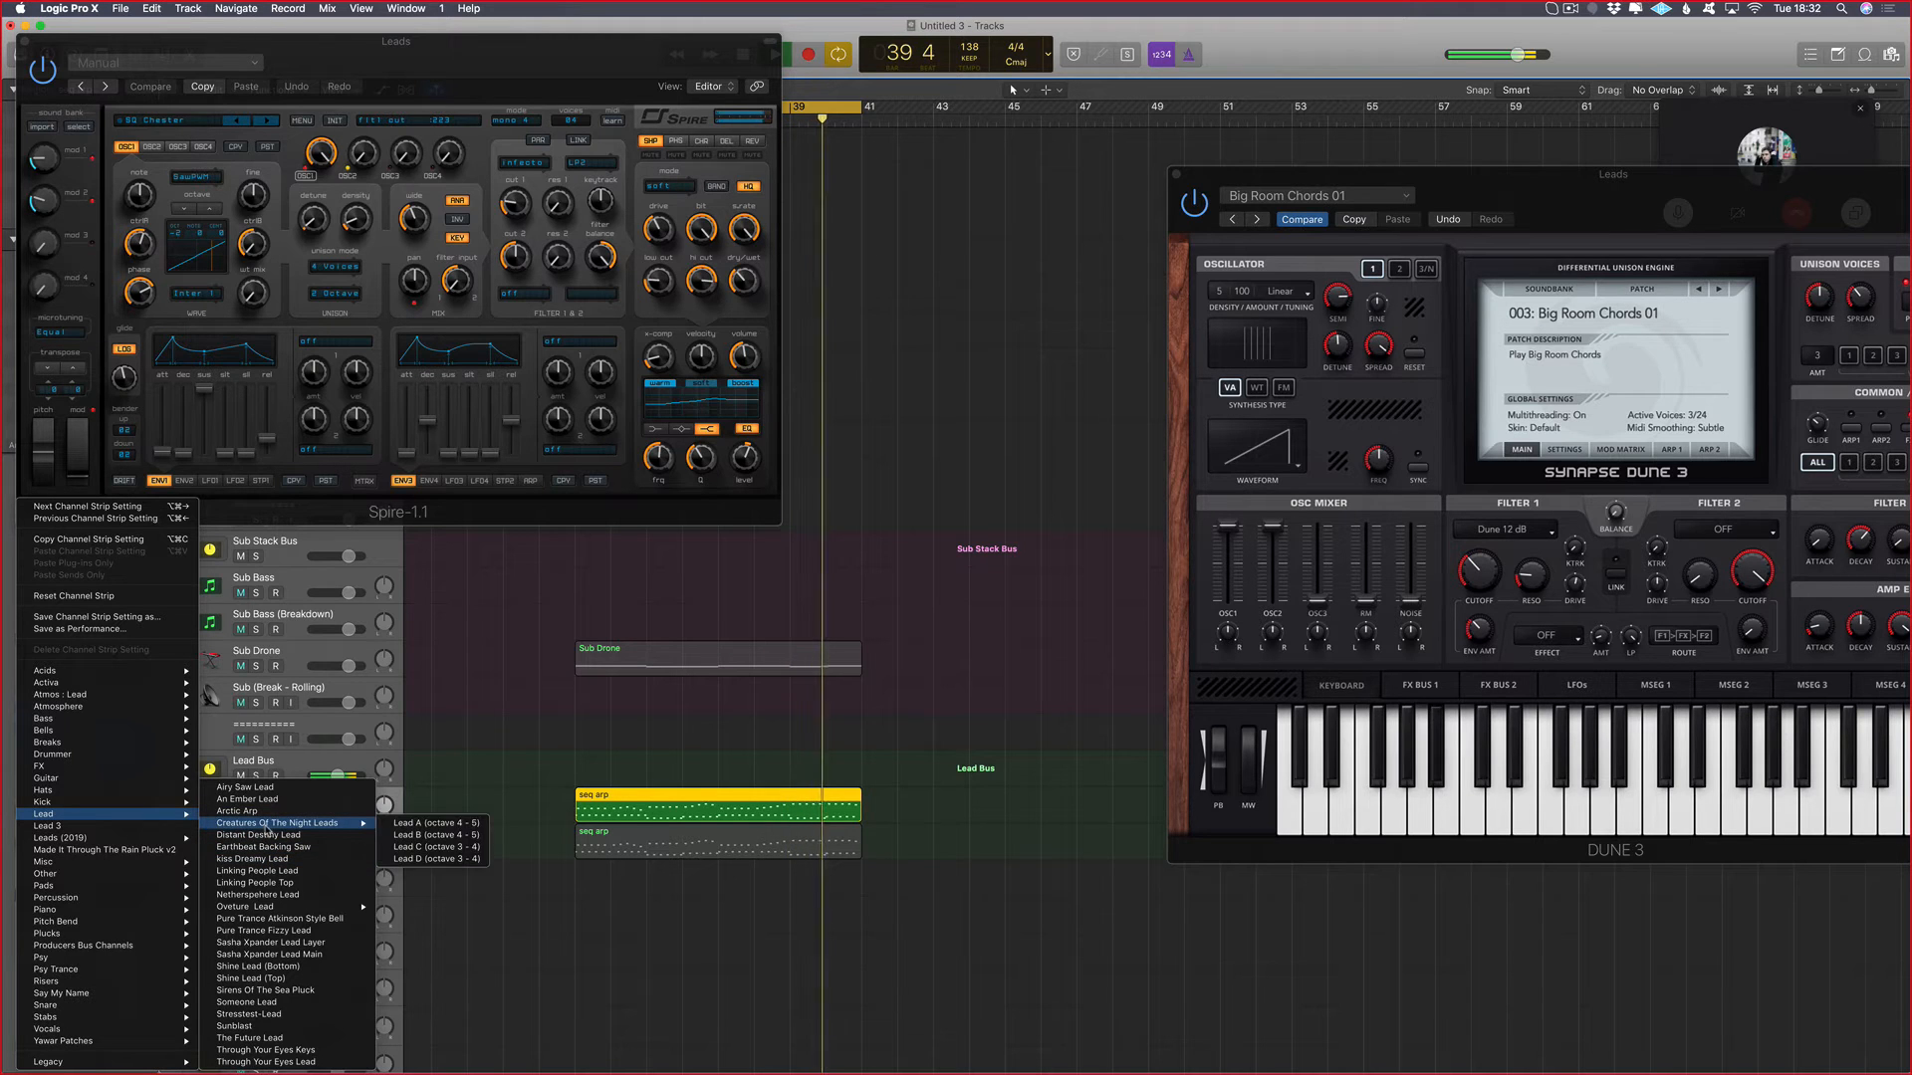
{"action": "left_click", "coordinate": [249, 799]}
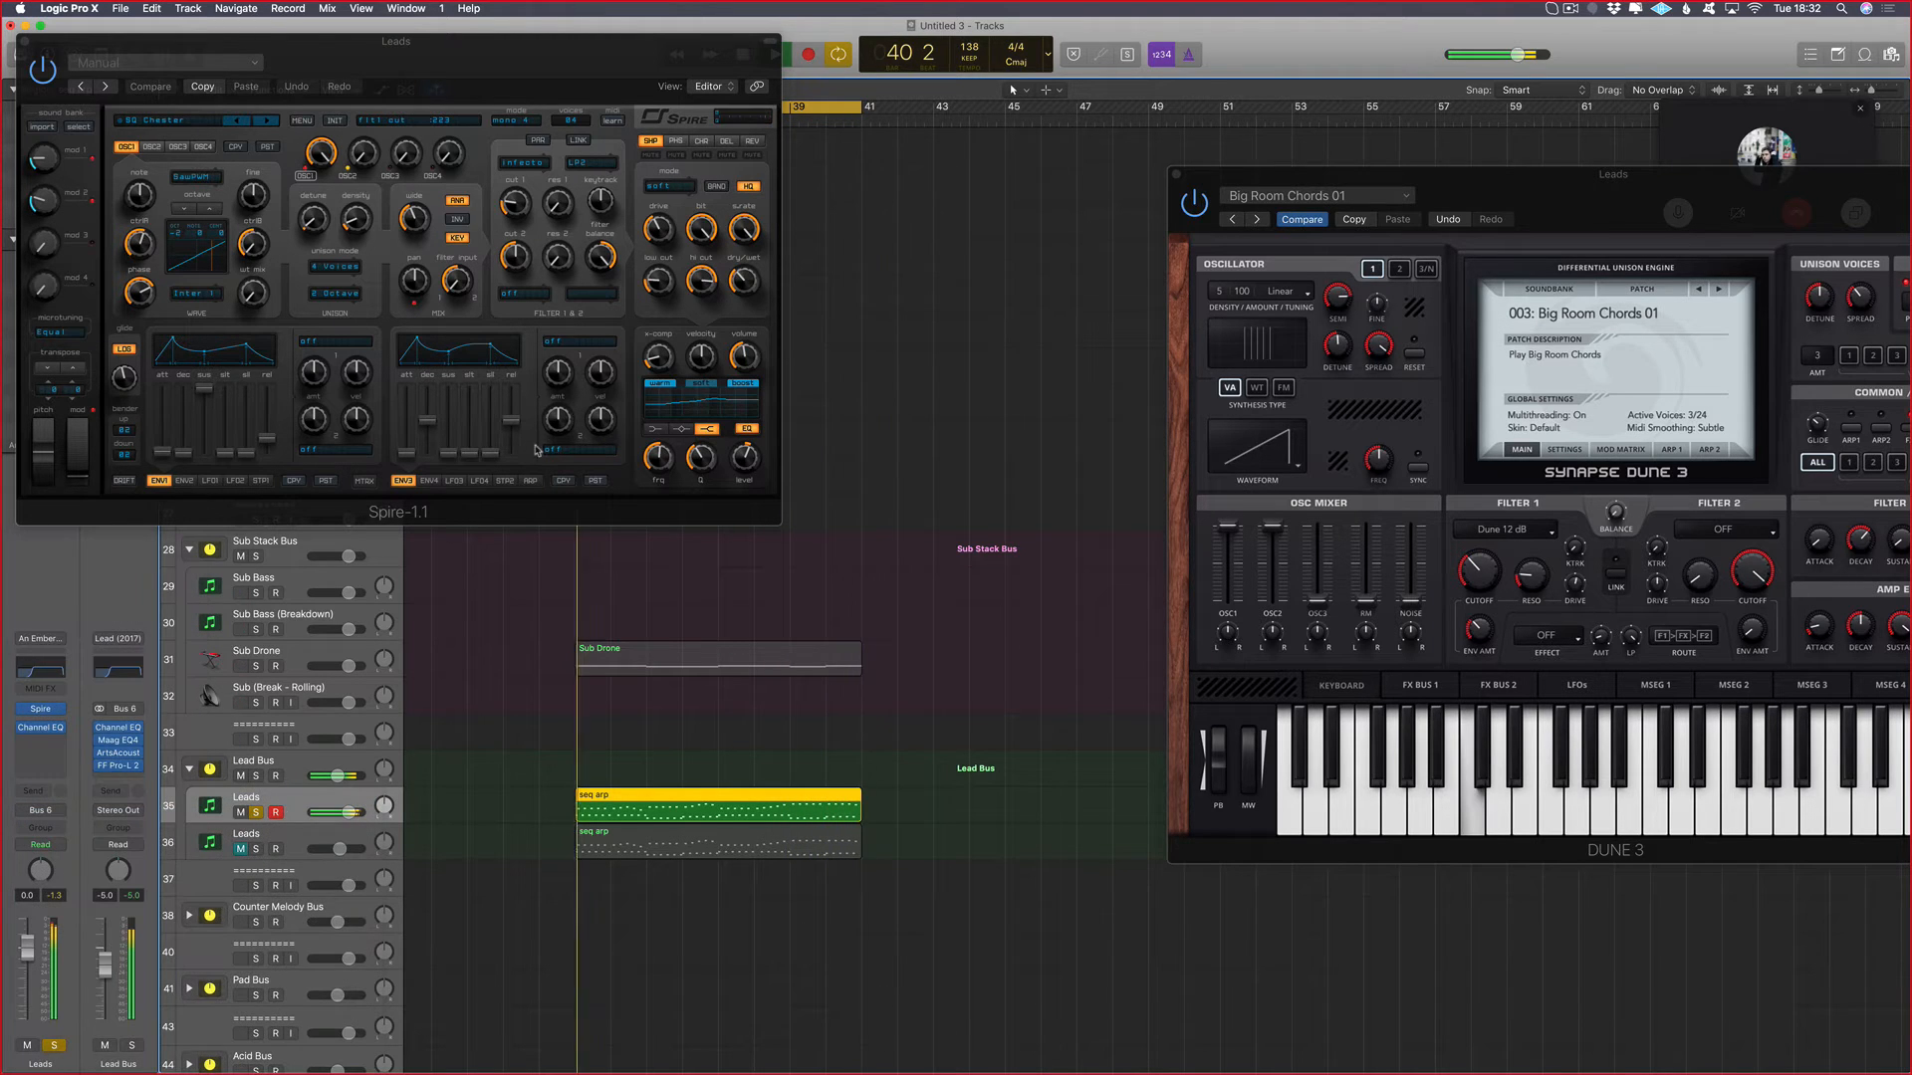
Step: Unsolo the upper Leads track, close the DUNE 3 window and play the loop with the Sub Drone
{"action": "left_click", "coordinate": [256, 813]}
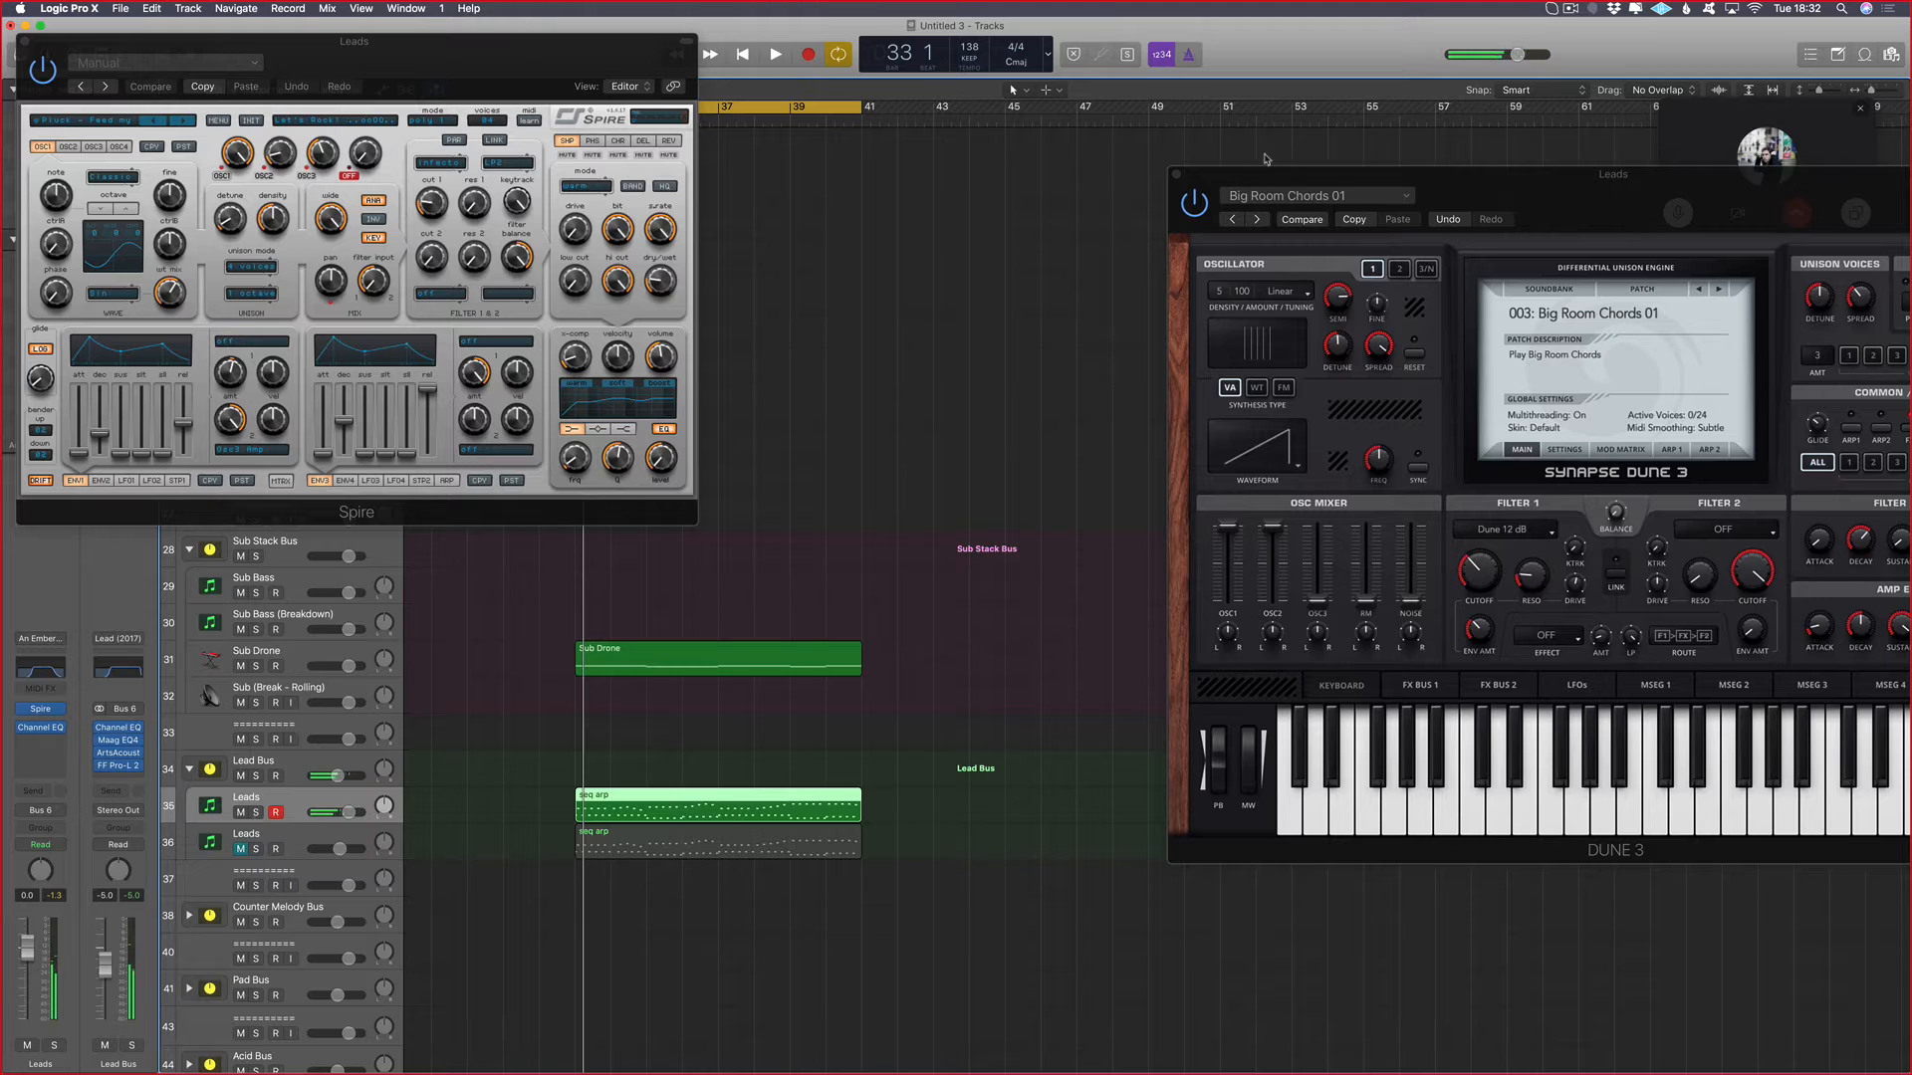
{"action": "left_click", "coordinate": [1177, 177]}
{"action": "key", "text": "space"}
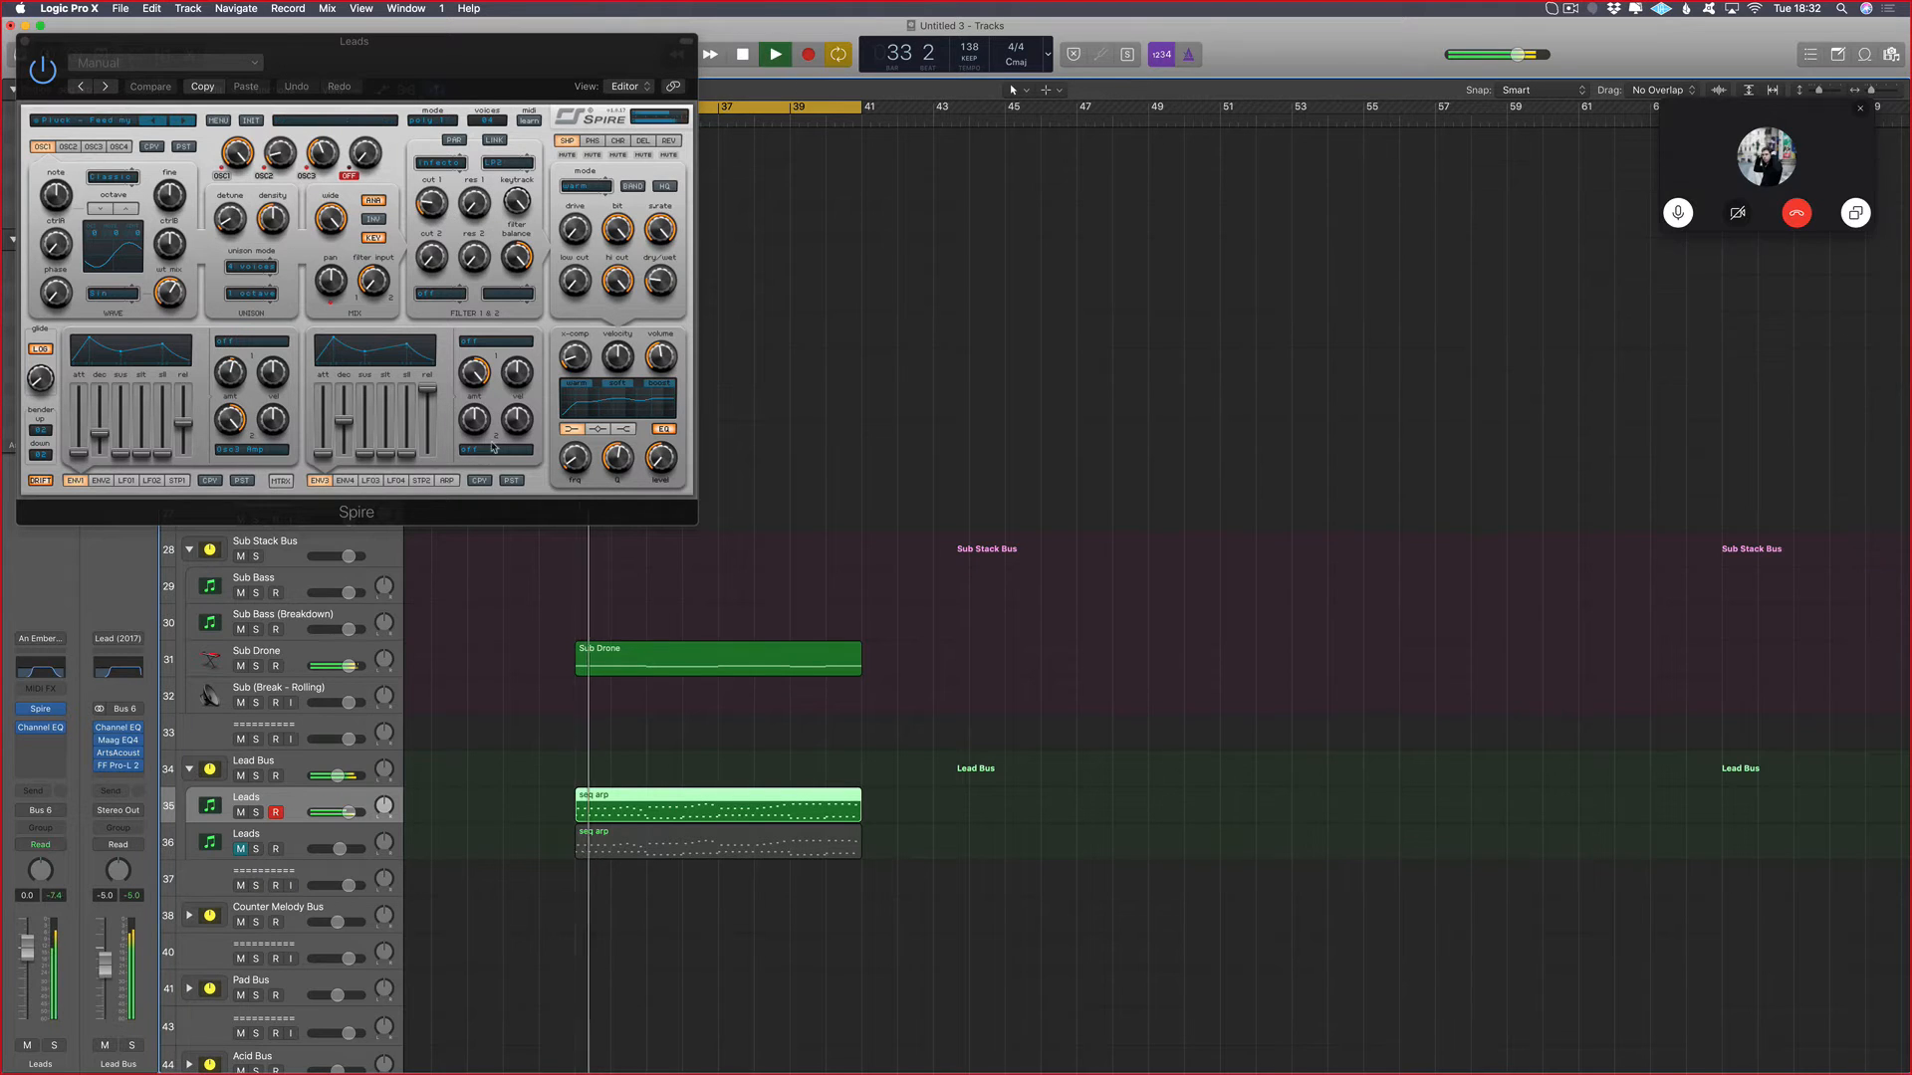
Step: Slightly raise Spire's first filter cutoff and set the upper Leads fader to -1.1 dB while viewing its Channel EQ
{"action": "left_click_drag", "start_coordinate": [432, 203], "coordinate": [434, 198]}
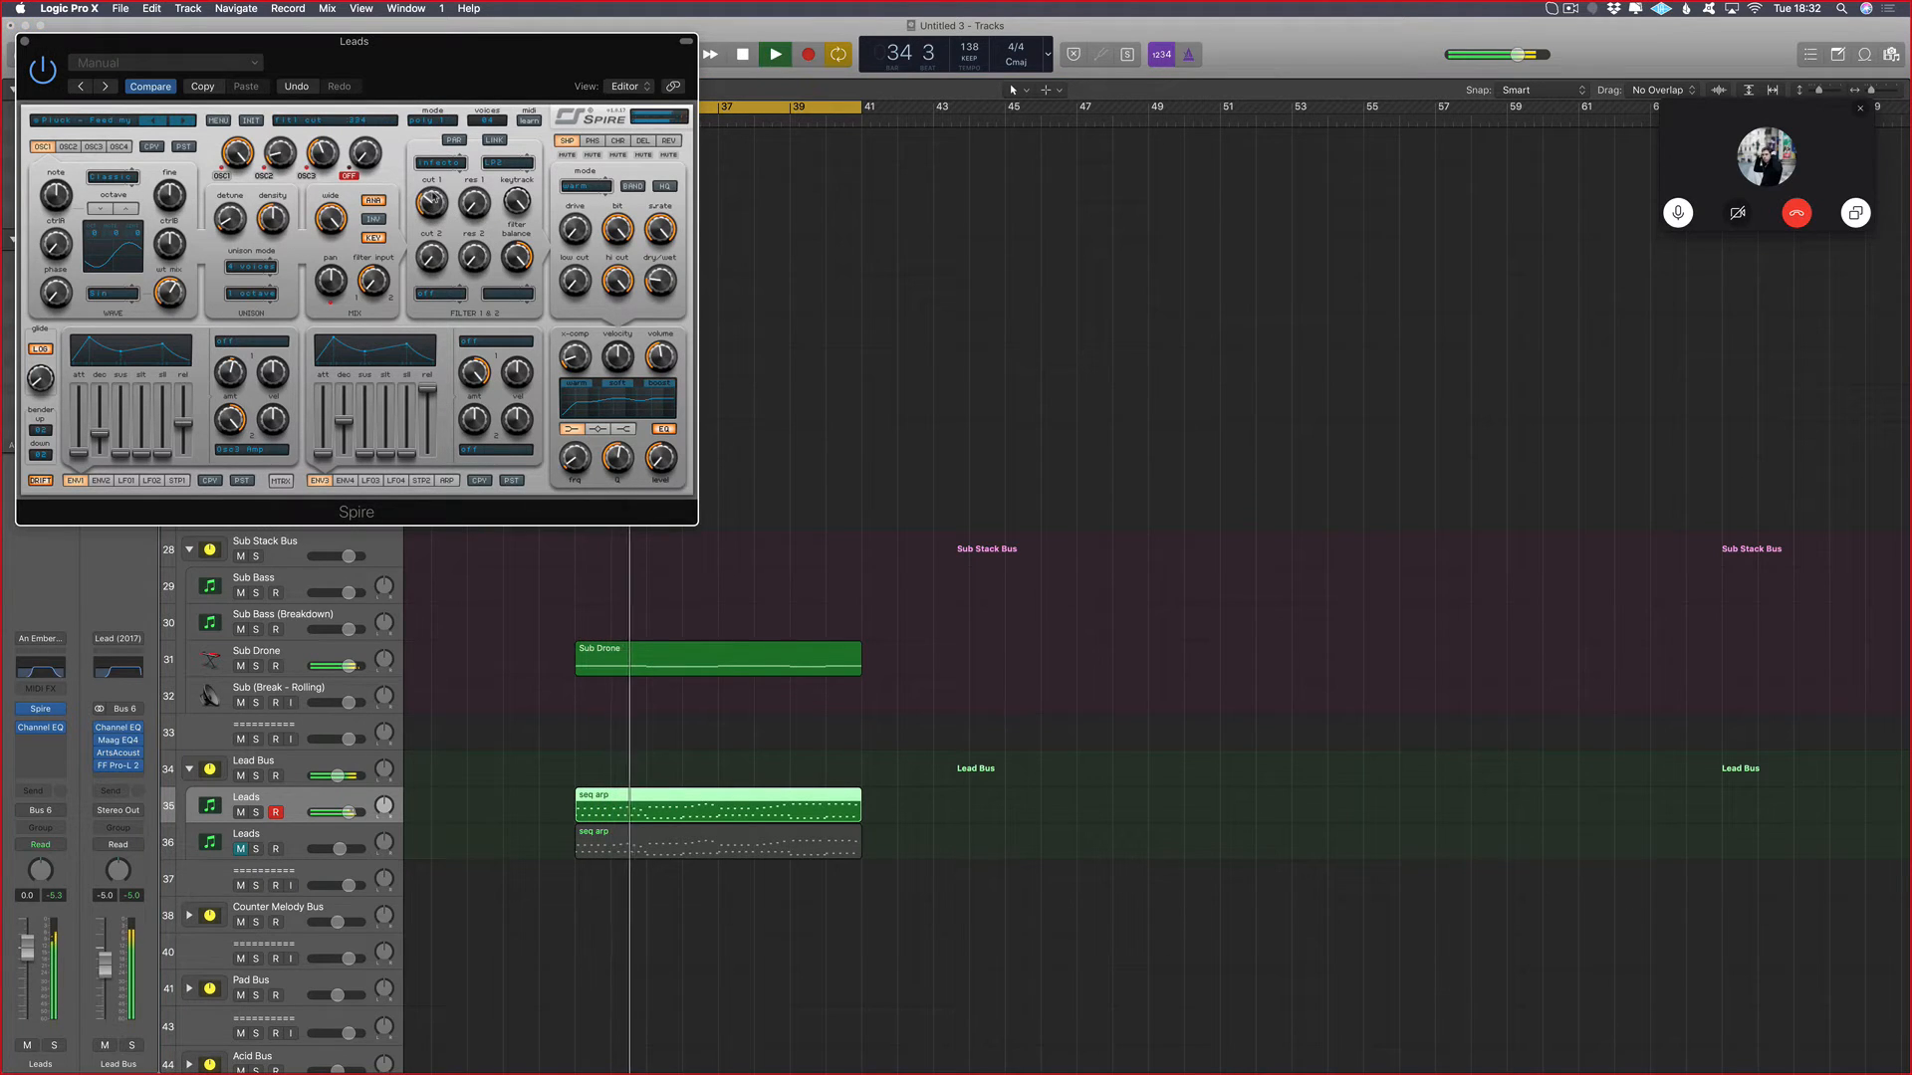
{"action": "left_click", "coordinate": [52, 675]}
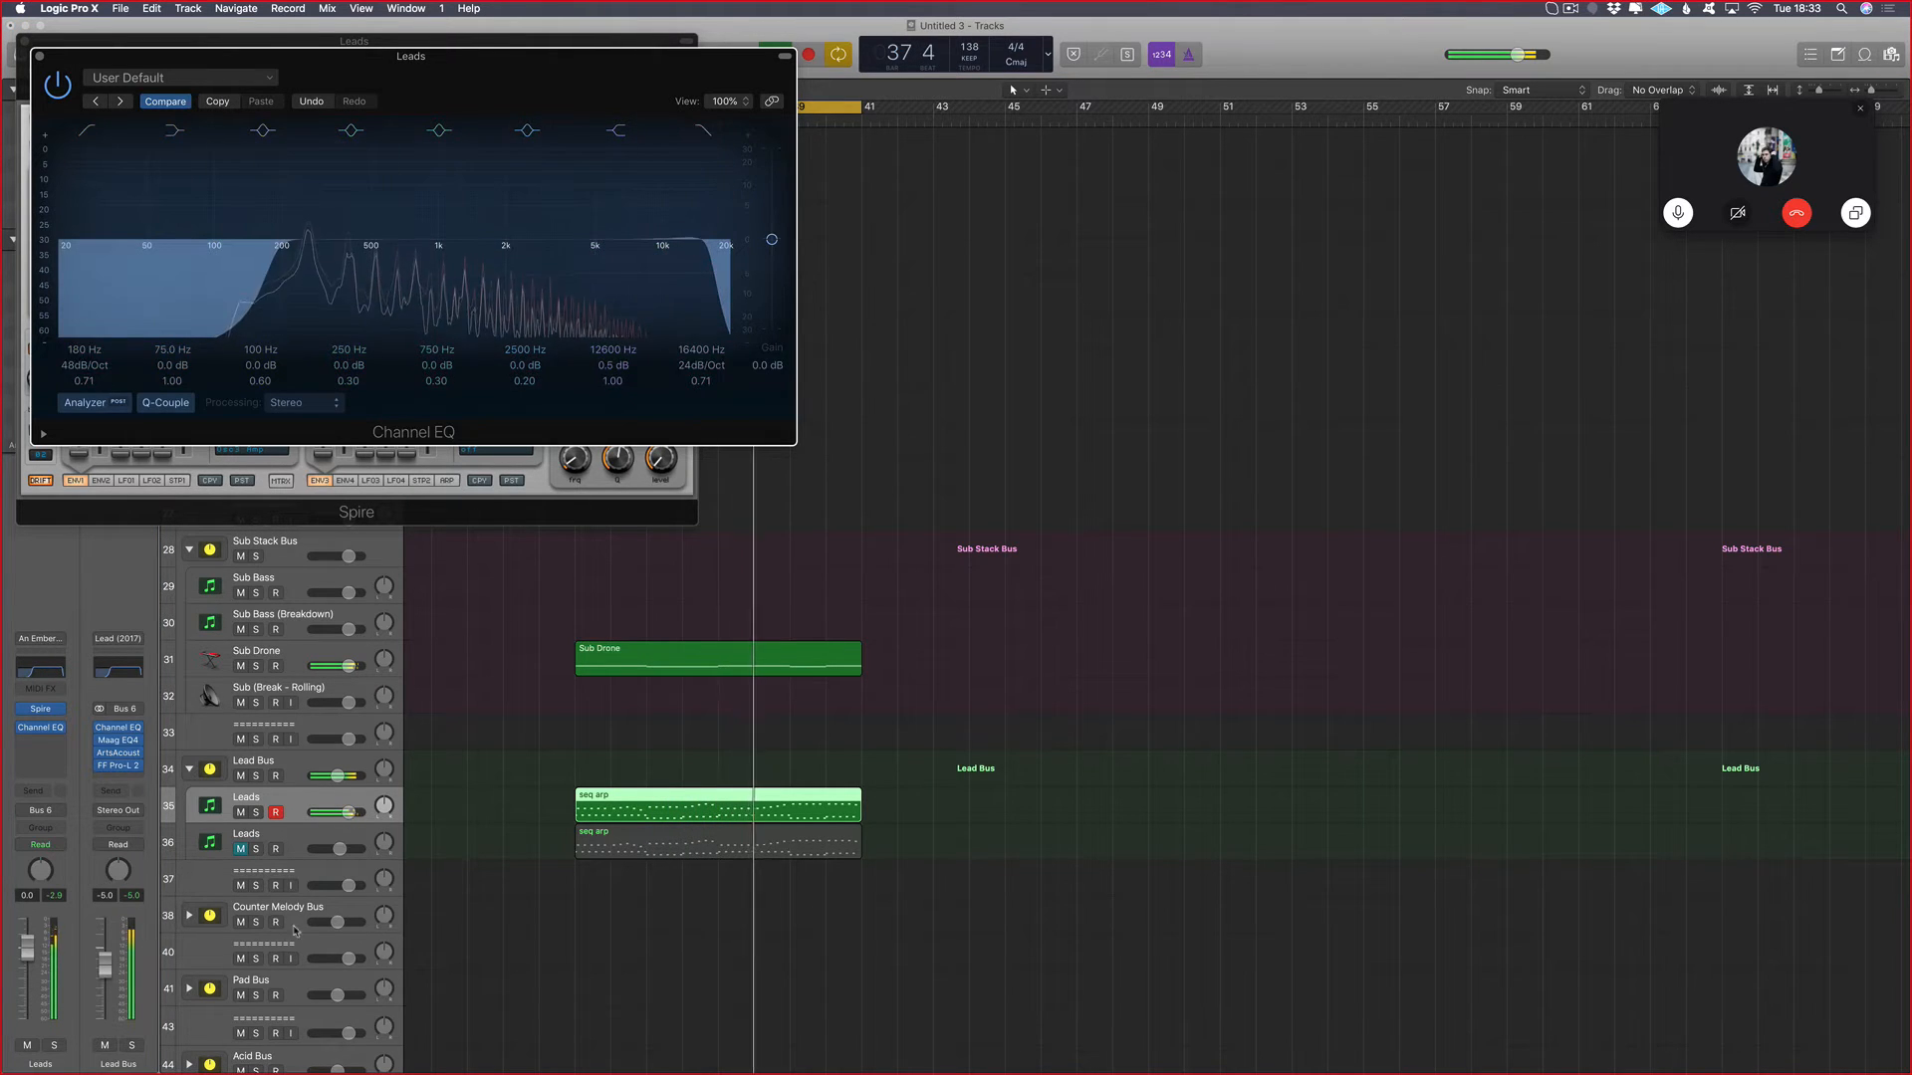
{"action": "left_click_drag", "start_coordinate": [27, 949], "coordinate": [27, 953]}
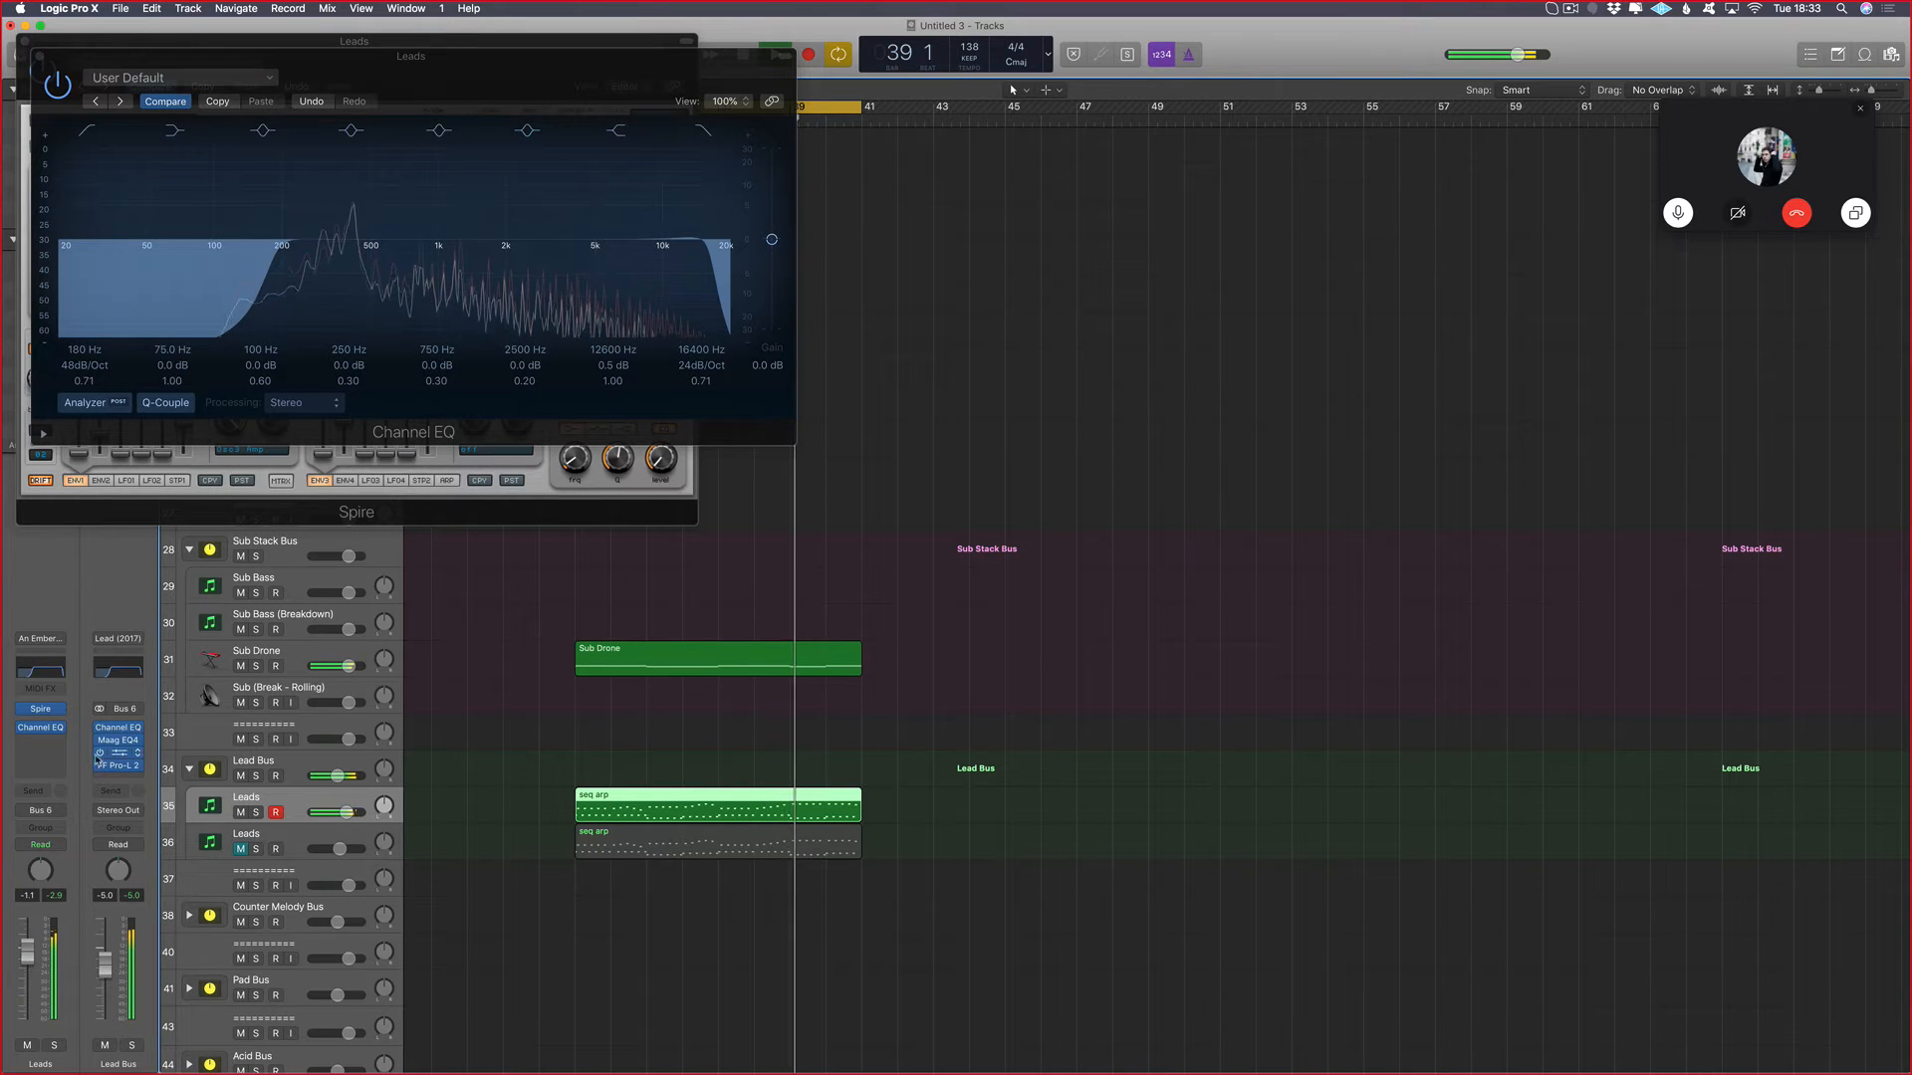
{"action": "left_click", "coordinate": [231, 511]}
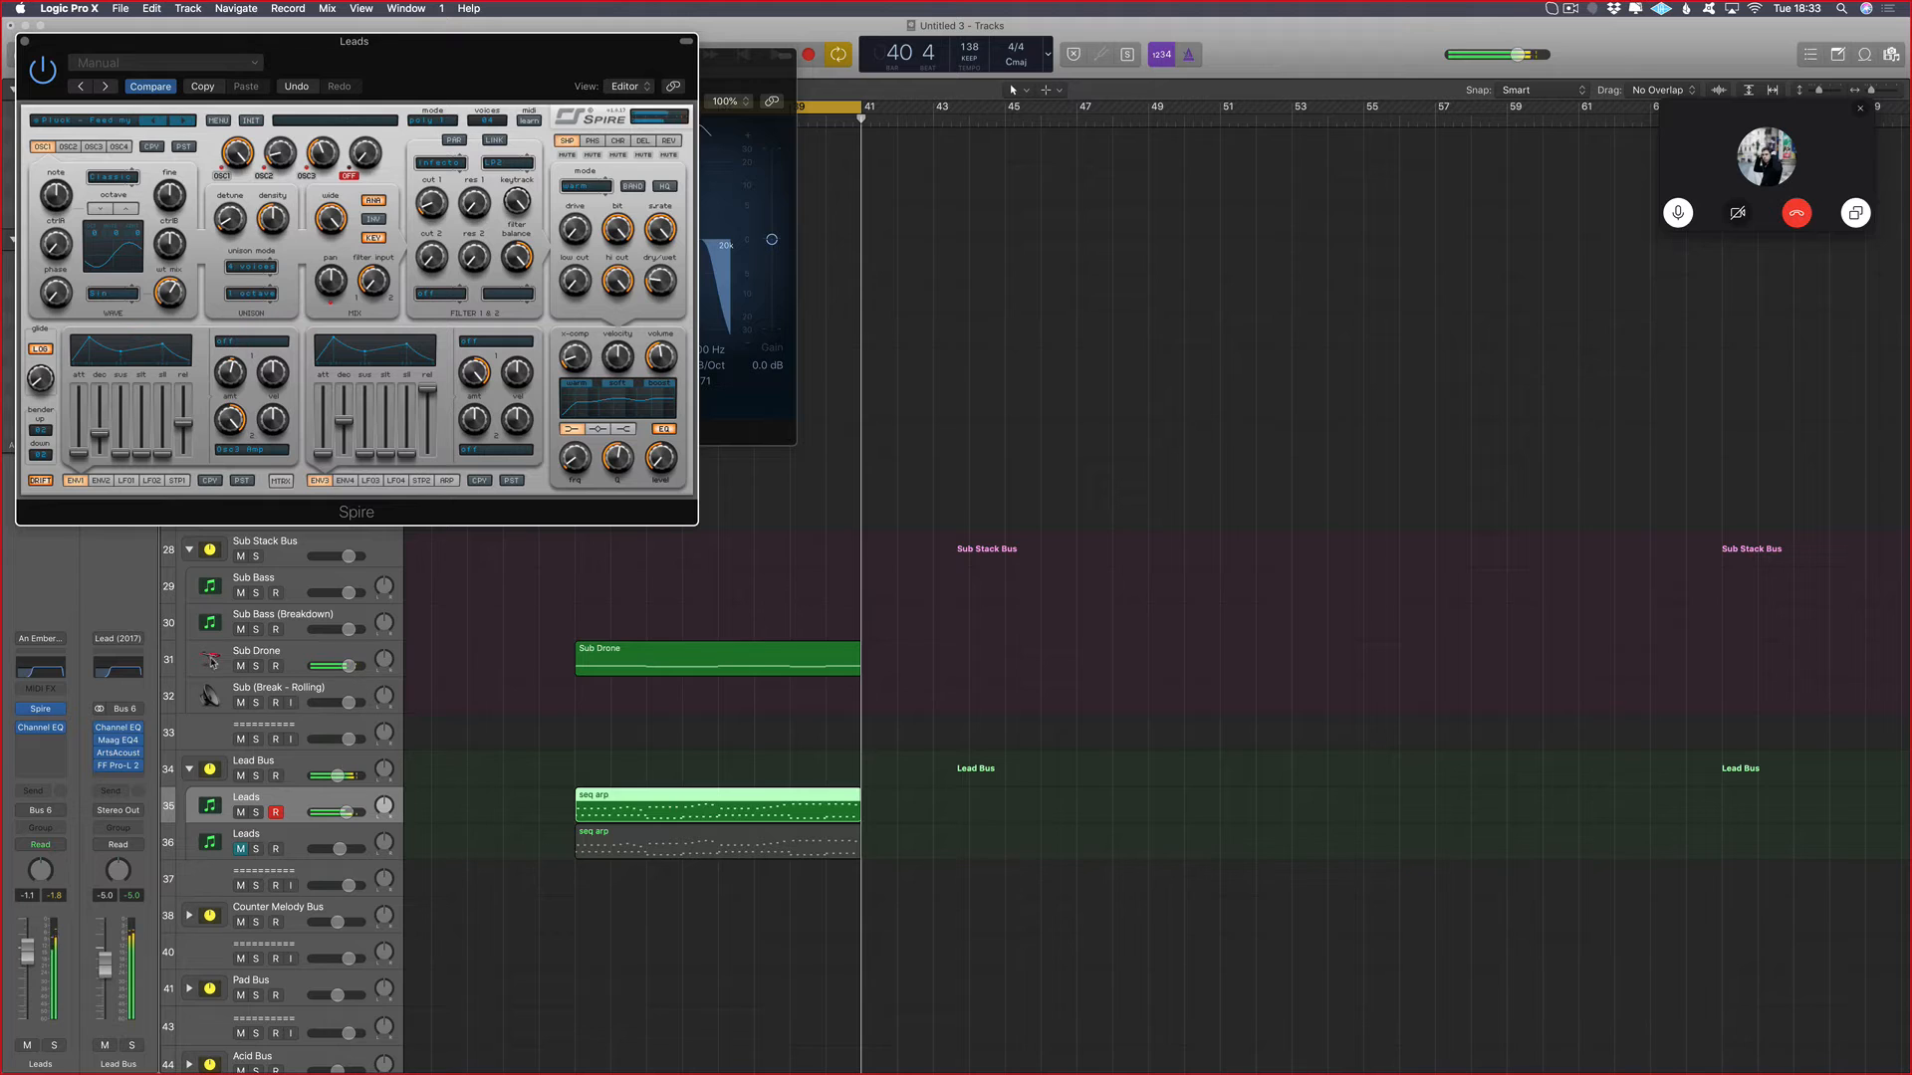
Step: Stop playback and mute both the upper Leads track and the Sub Drone track
{"action": "scroll", "coordinate": [245, 673], "scroll_direction": "down", "scroll_amount": 1}
{"action": "left_click", "coordinate": [240, 811]}
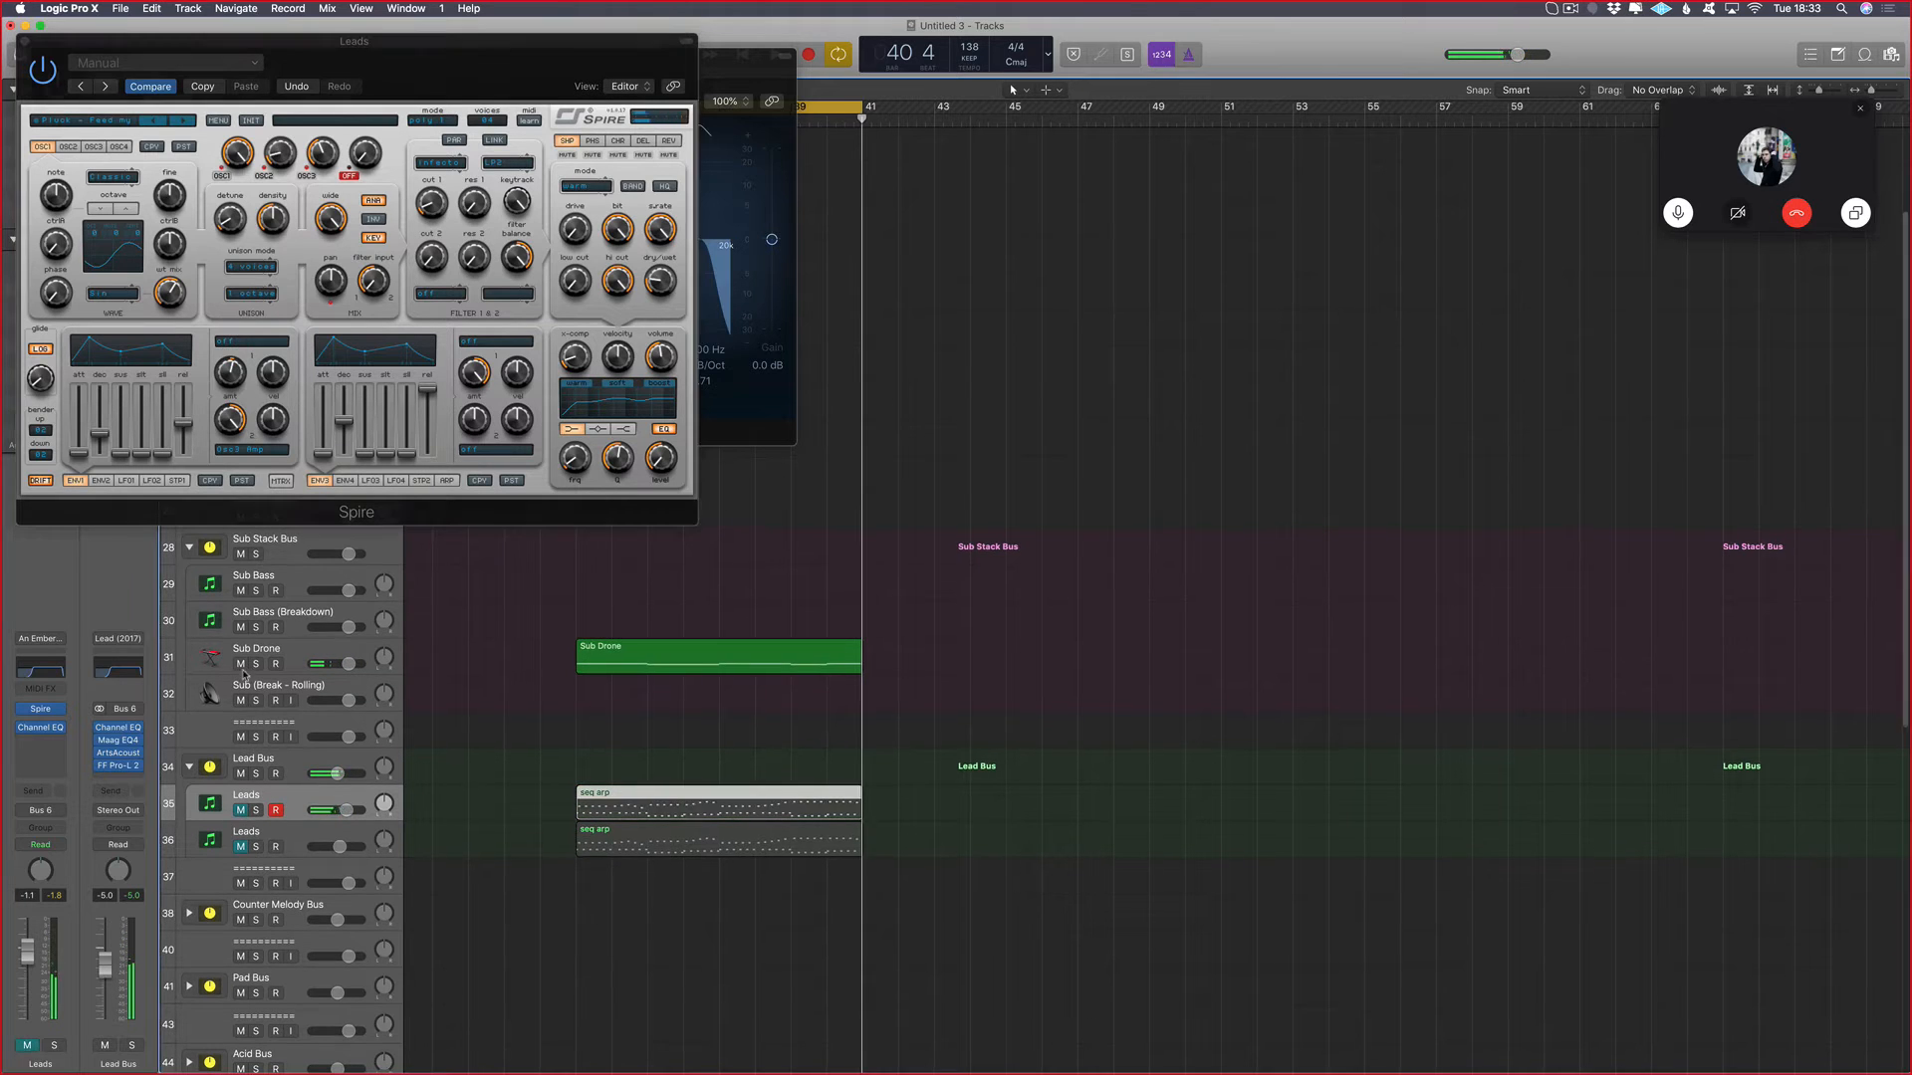
{"action": "left_click", "coordinate": [241, 665]}
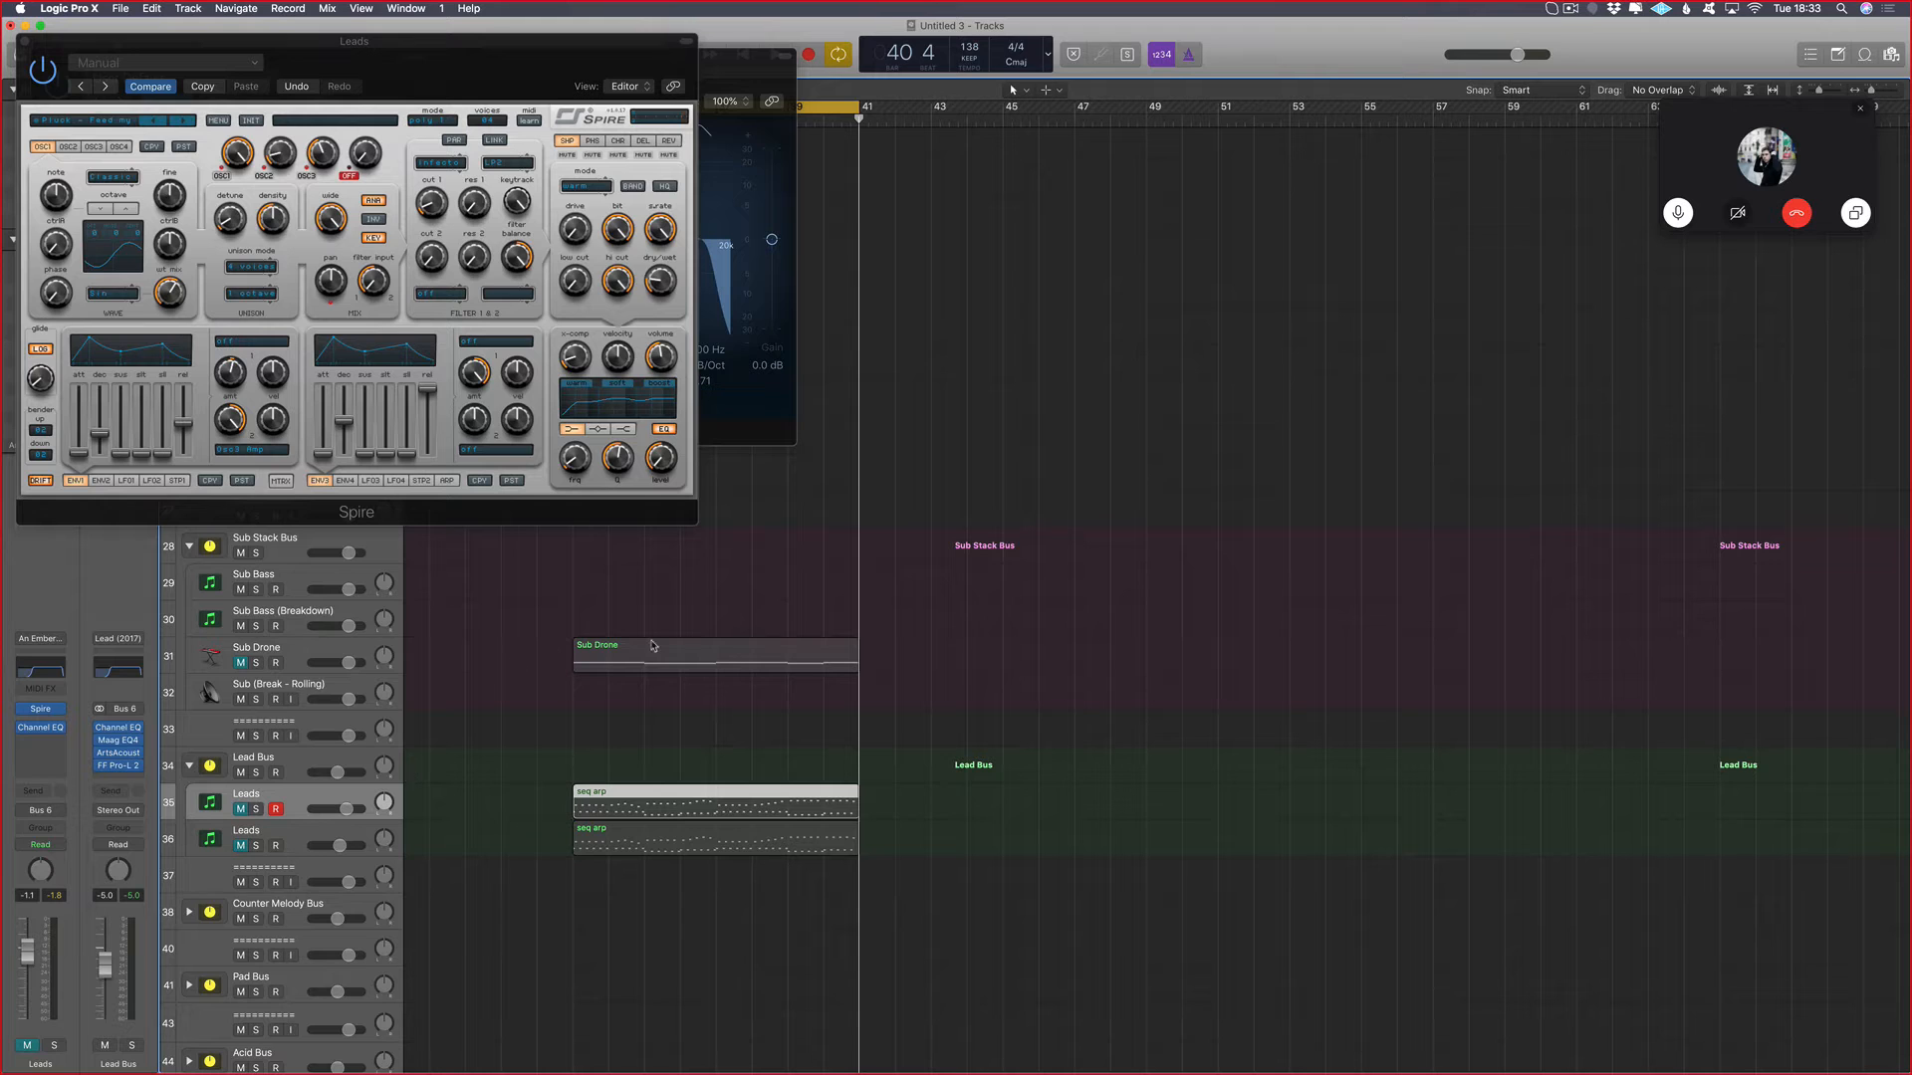
Step: Play the loop with the Sub Drone track soloed
{"action": "key", "text": "space"}
{"action": "left_click", "coordinate": [256, 663]}
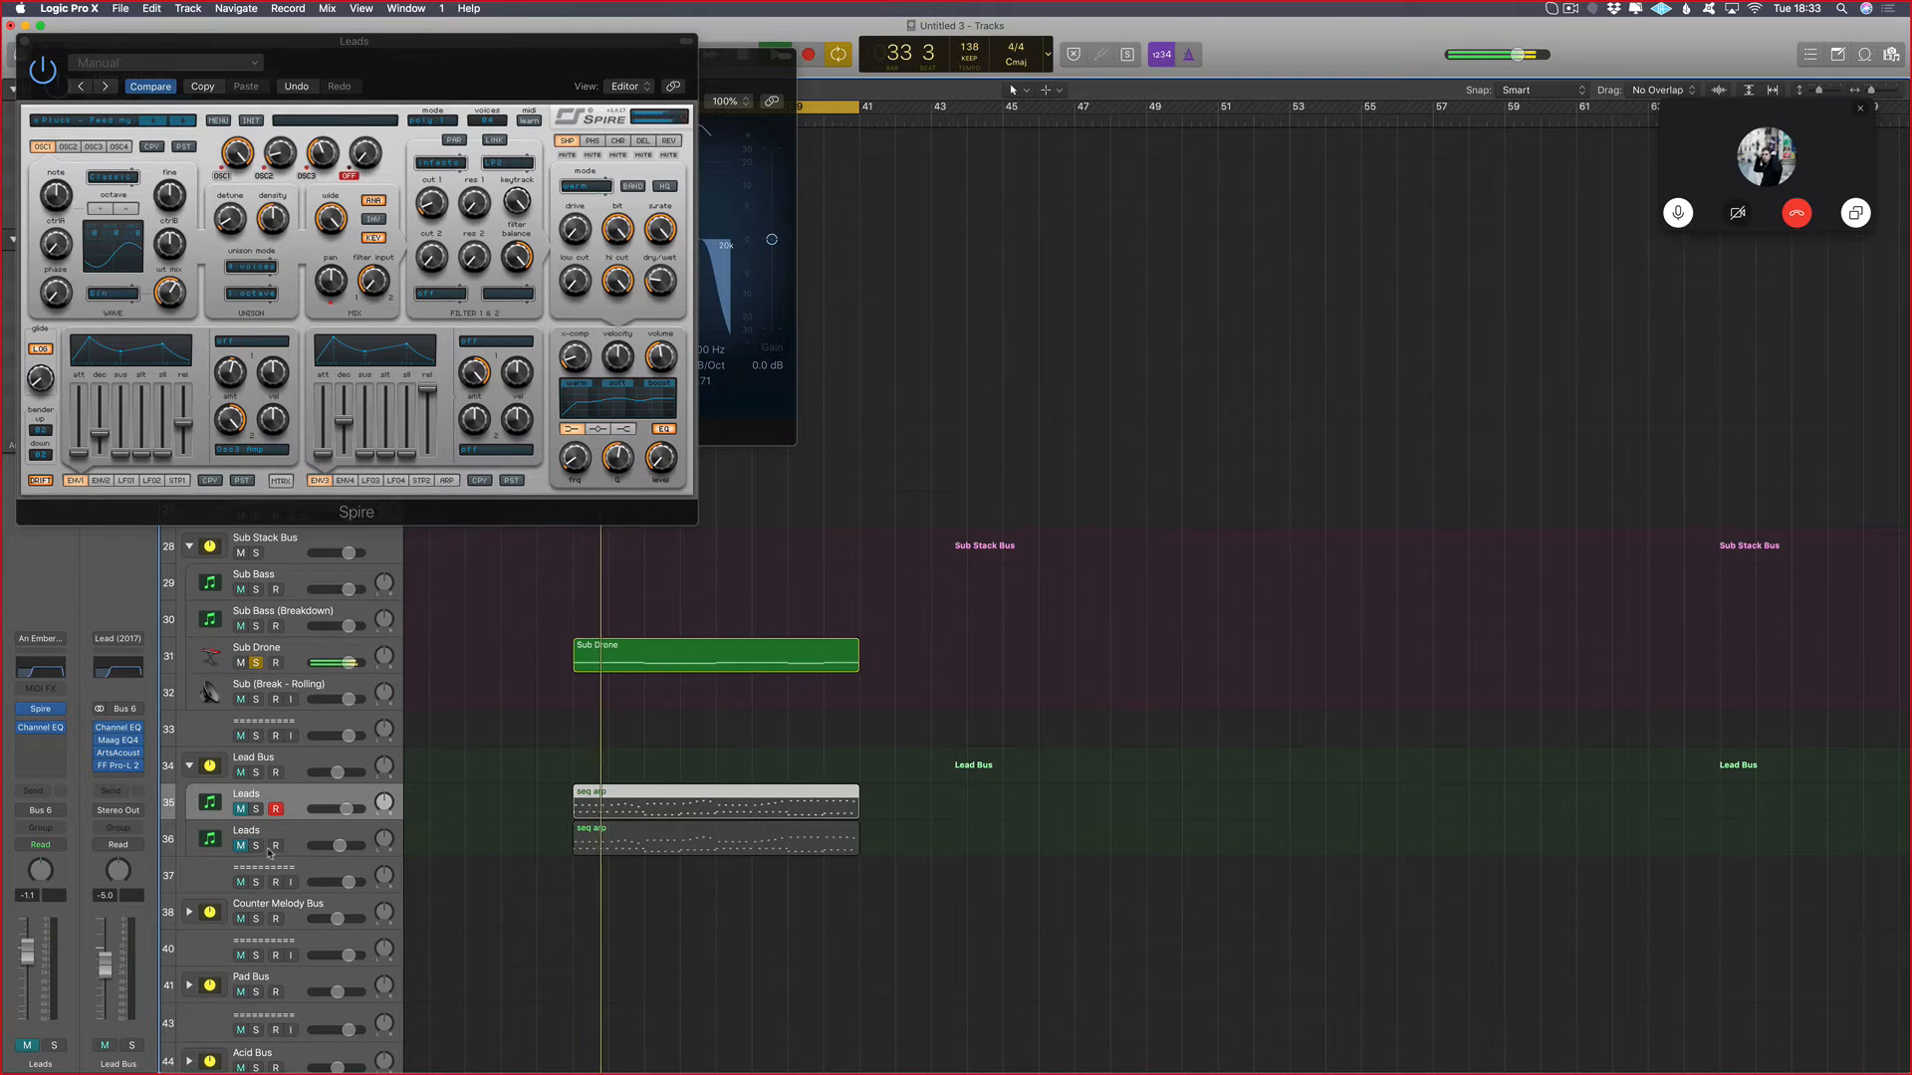
{"action": "left_click", "coordinate": [713, 807]}
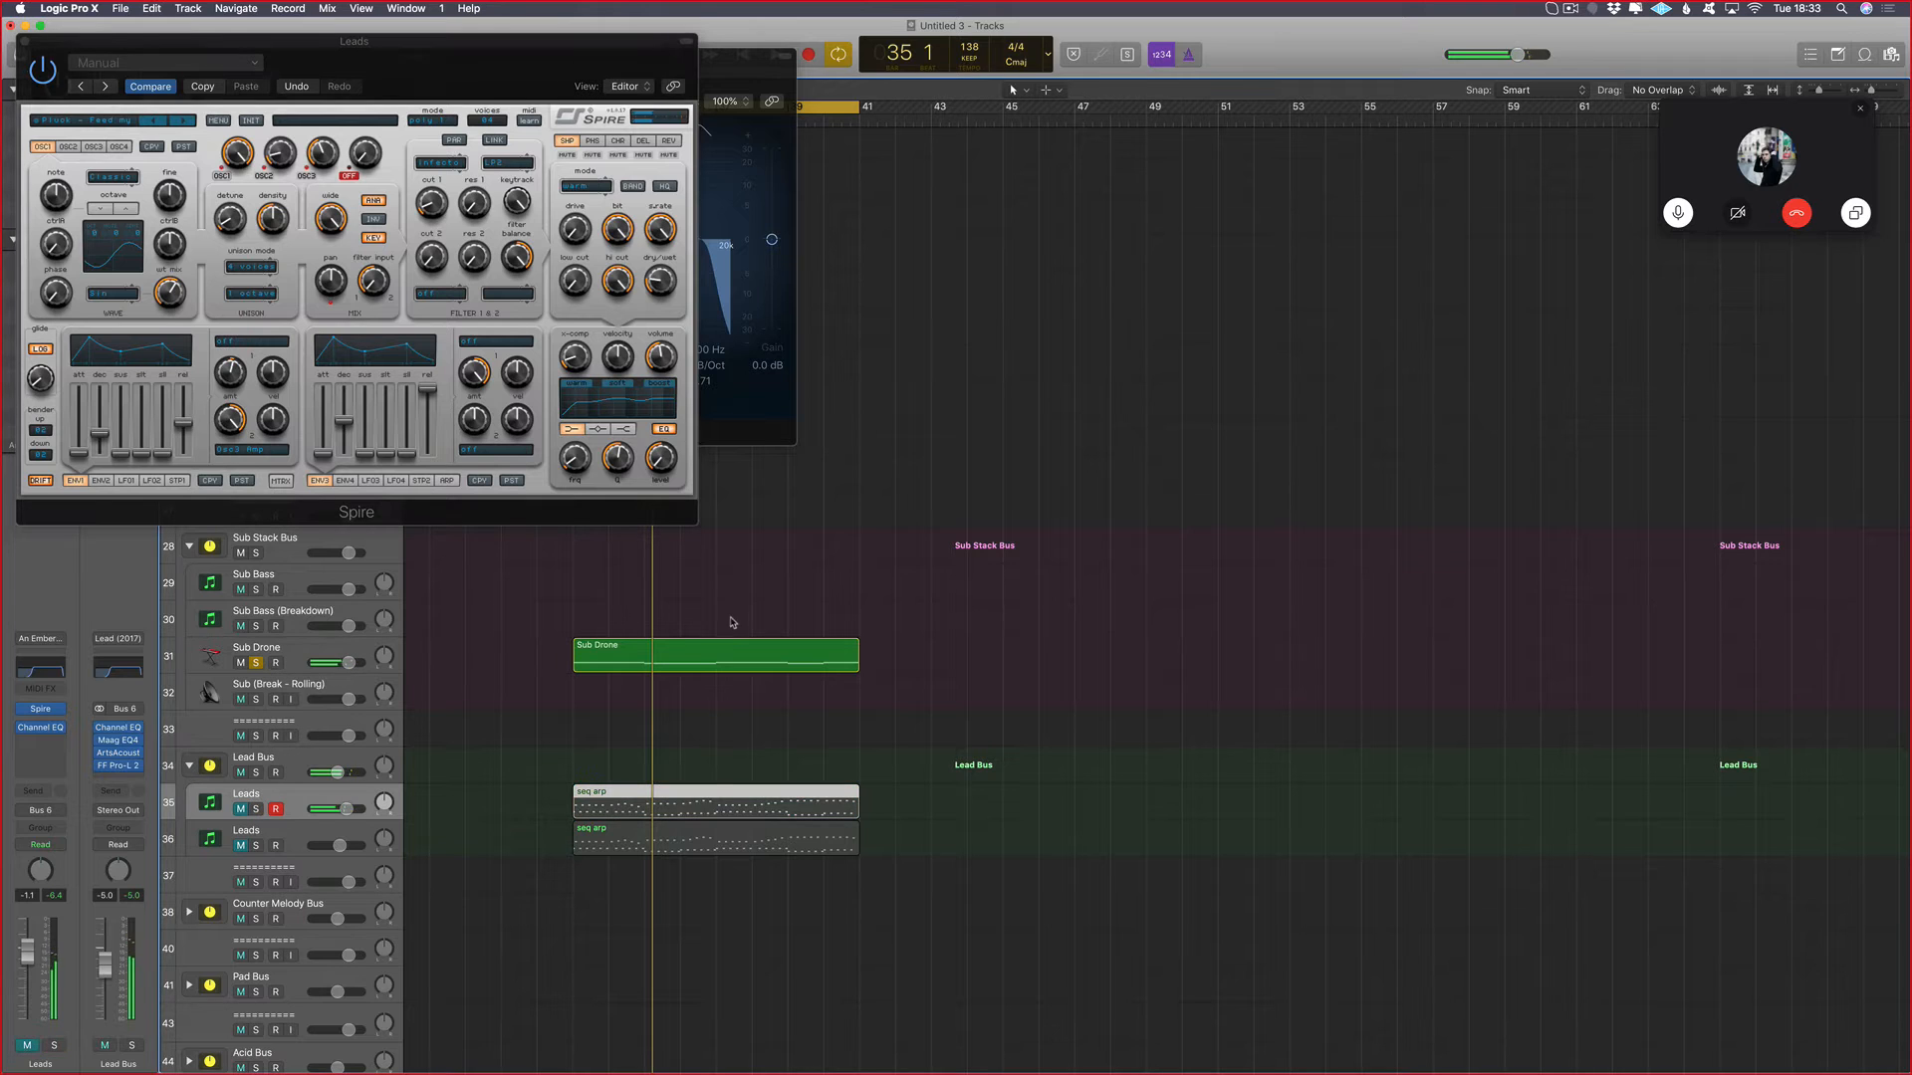
Step: Open the Sub Drone region in an enlarged Piano Roll and lower its last note, at bar 40, to A#1
{"action": "double_click", "coordinate": [688, 659]}
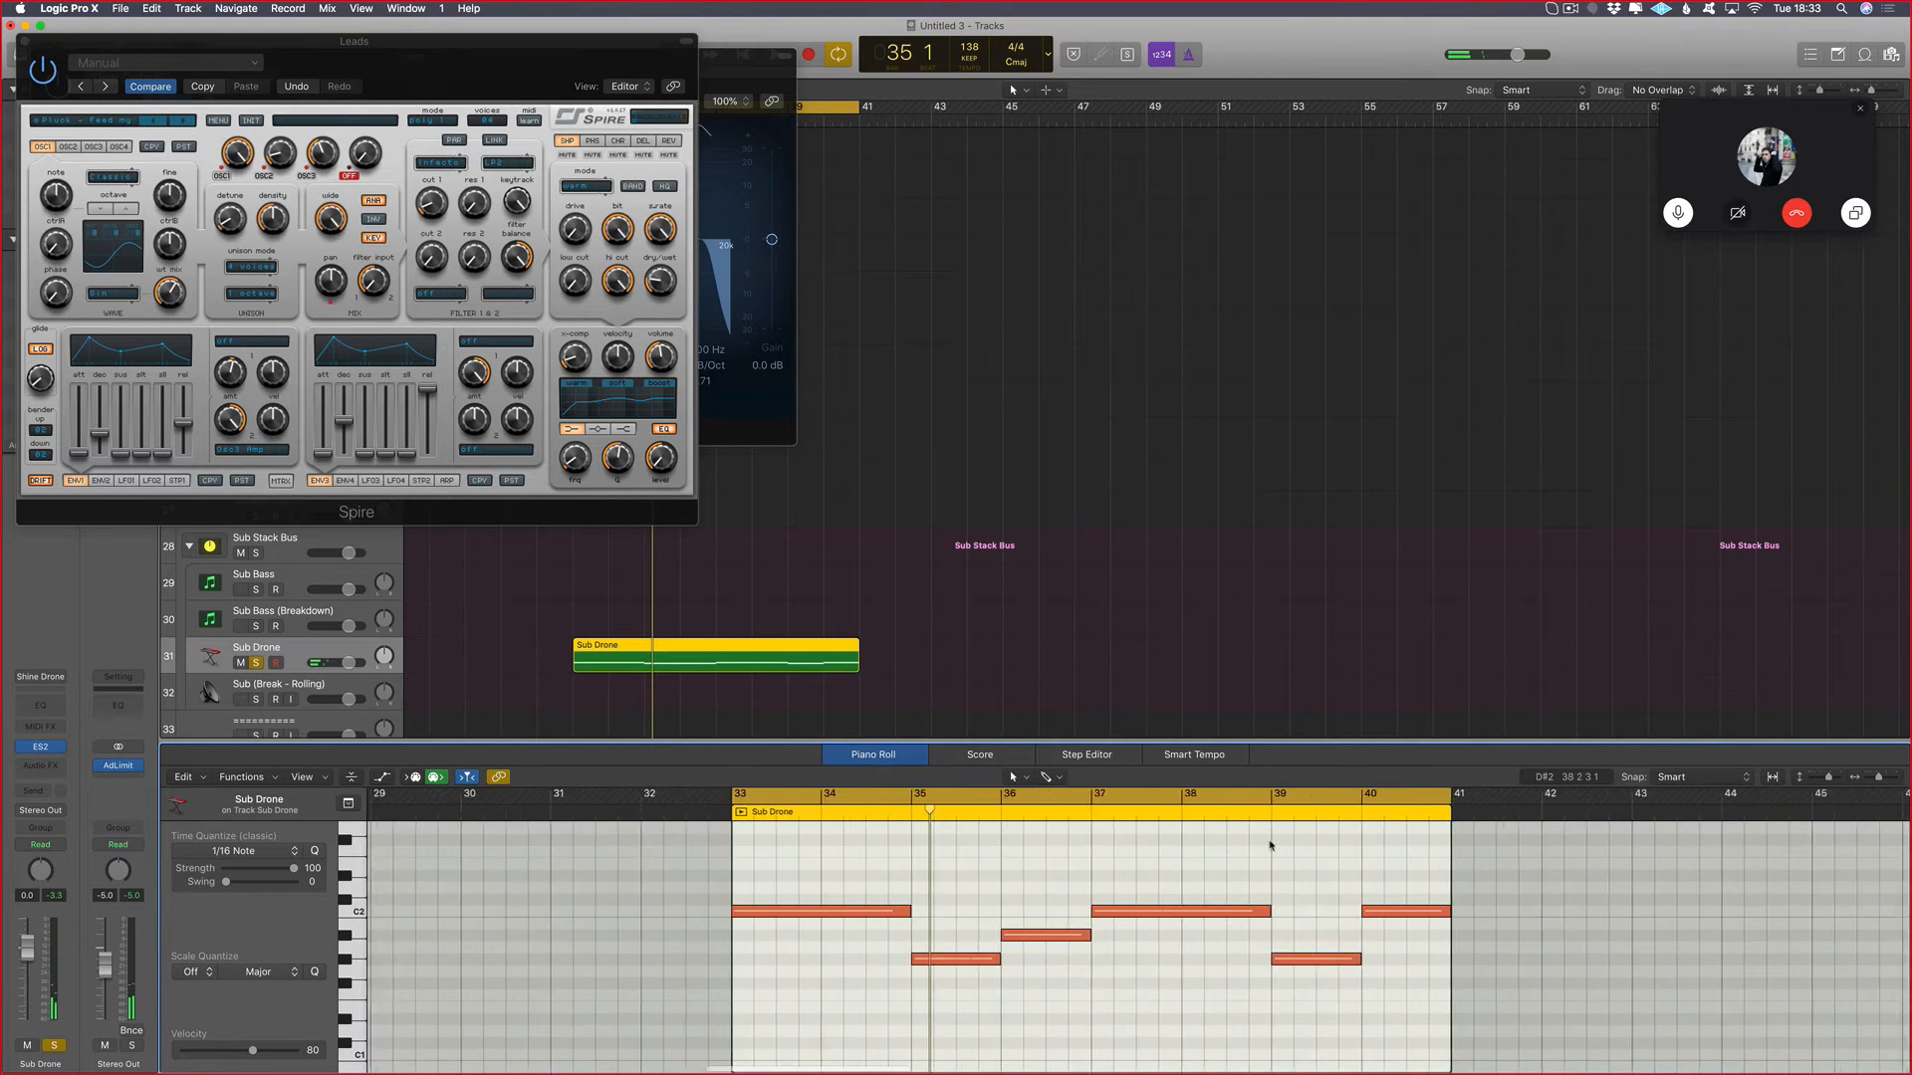
{"action": "left_click_drag", "start_coordinate": [746, 740], "coordinate": [746, 604]}
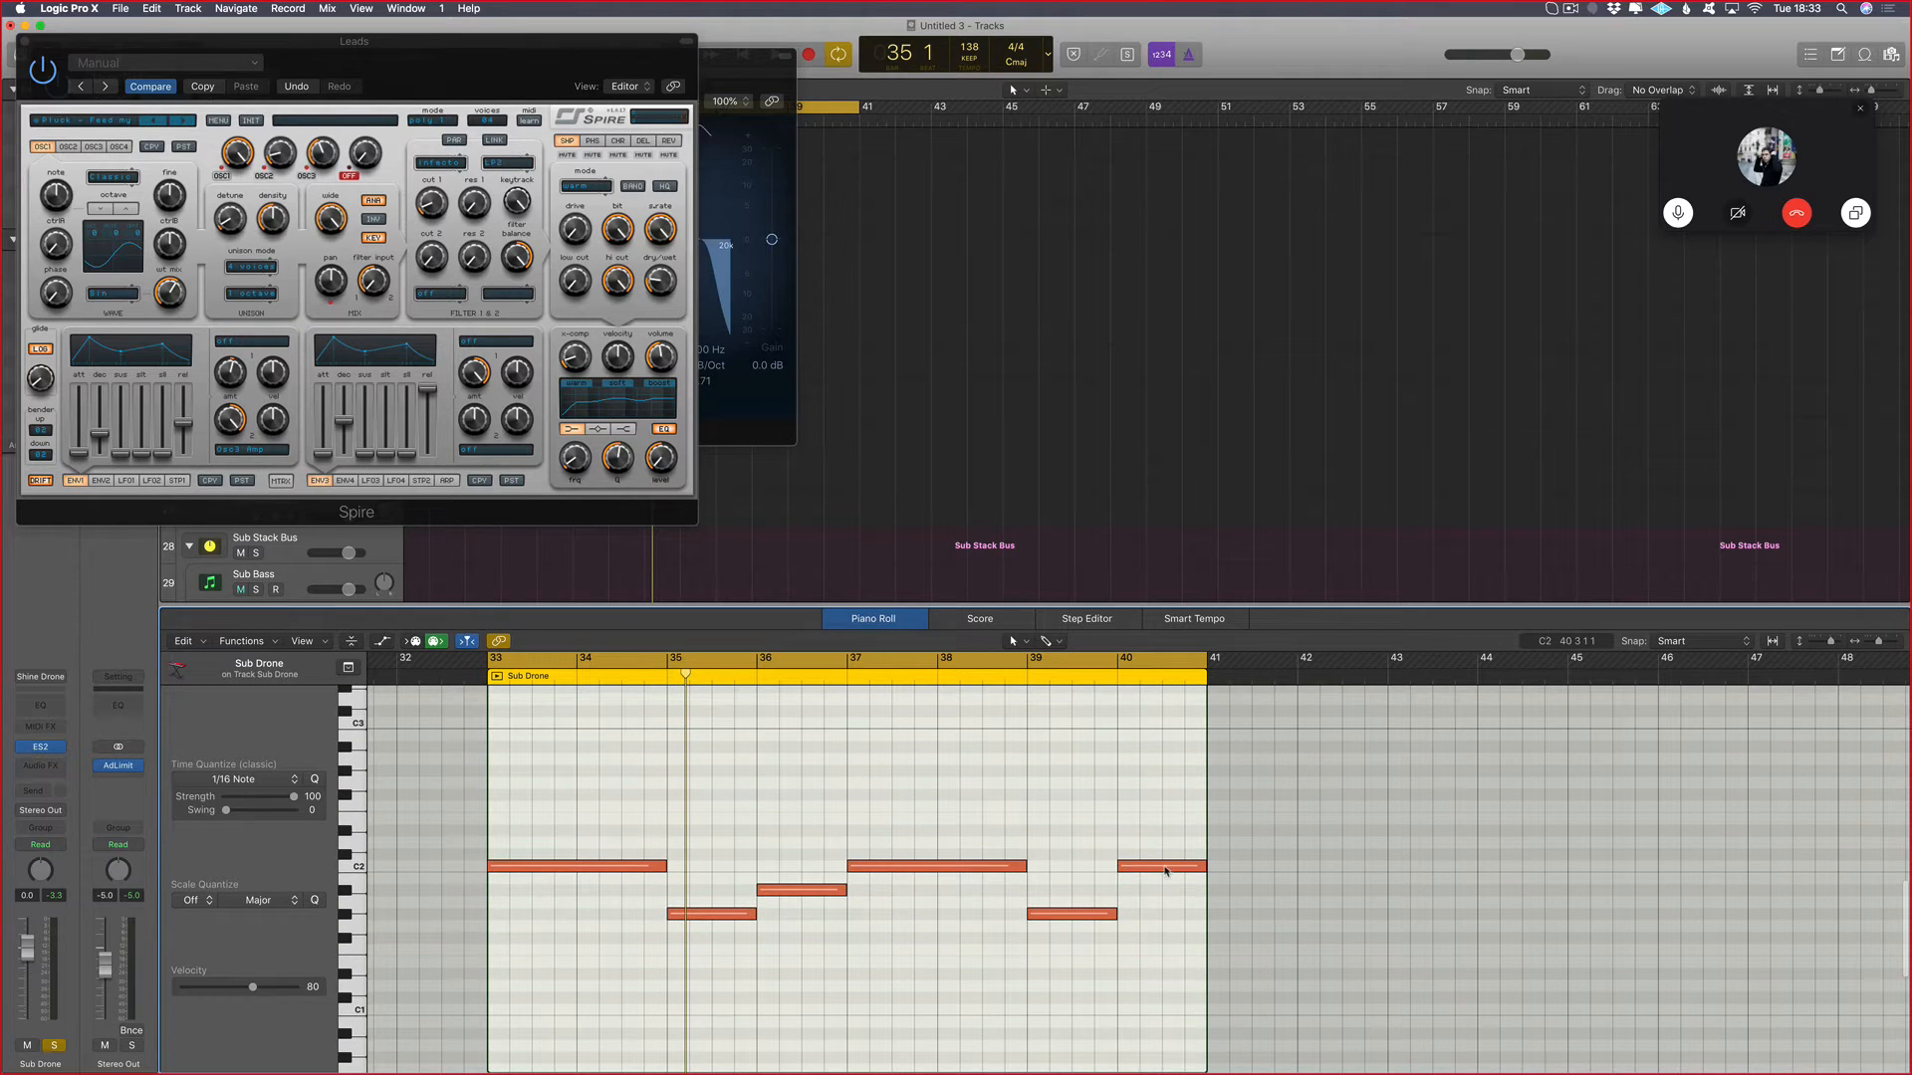
{"action": "mouse_move", "coordinate": [1164, 868]}
{"action": "left_mouse_down"}
{"action": "mouse_move", "coordinate": [1166, 893]}
{"action": "mouse_move", "coordinate": [1147, 872]}
{"action": "mouse_move", "coordinate": [1147, 895]}
{"action": "left_mouse_up"}
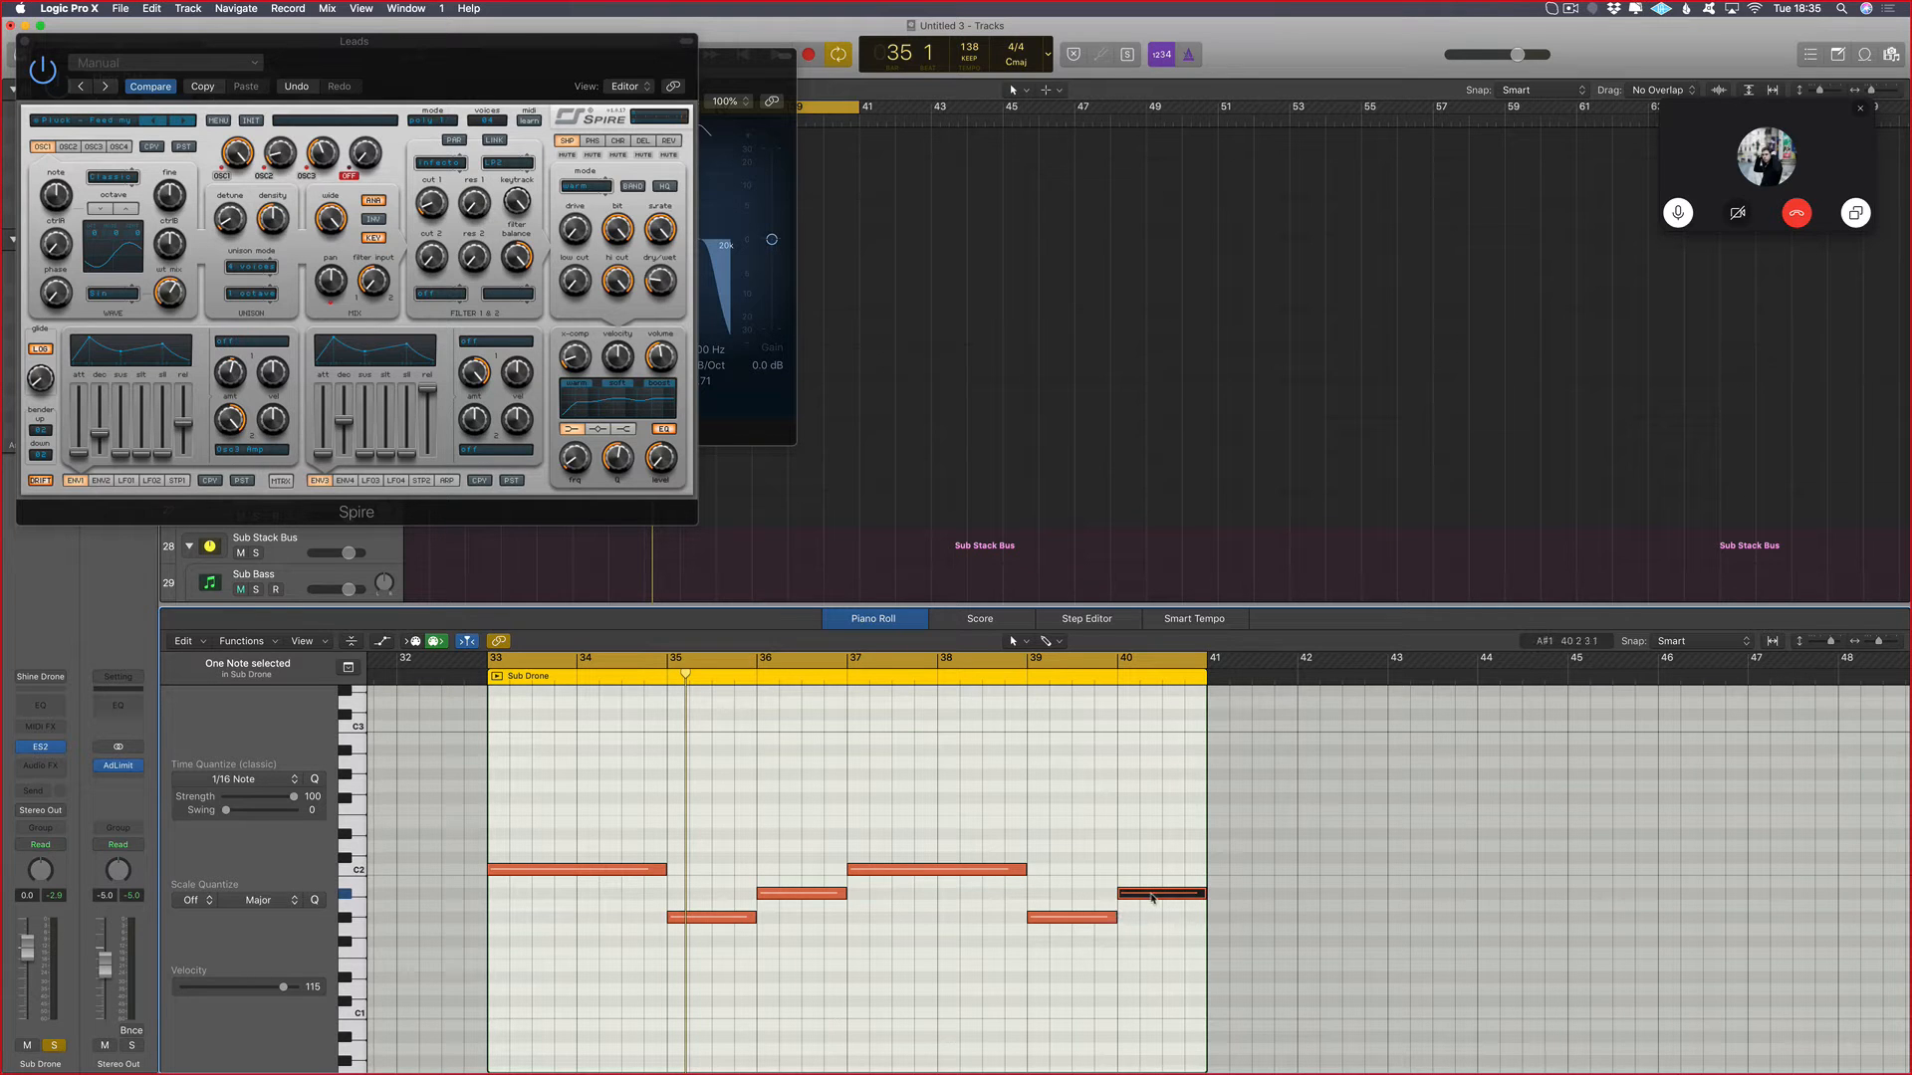
{"action": "mouse_move", "coordinate": [1152, 897]}
{"action": "left_mouse_down"}
{"action": "mouse_move", "coordinate": [1245, 959]}
{"action": "mouse_move", "coordinate": [1155, 894]}
{"action": "left_mouse_up"}
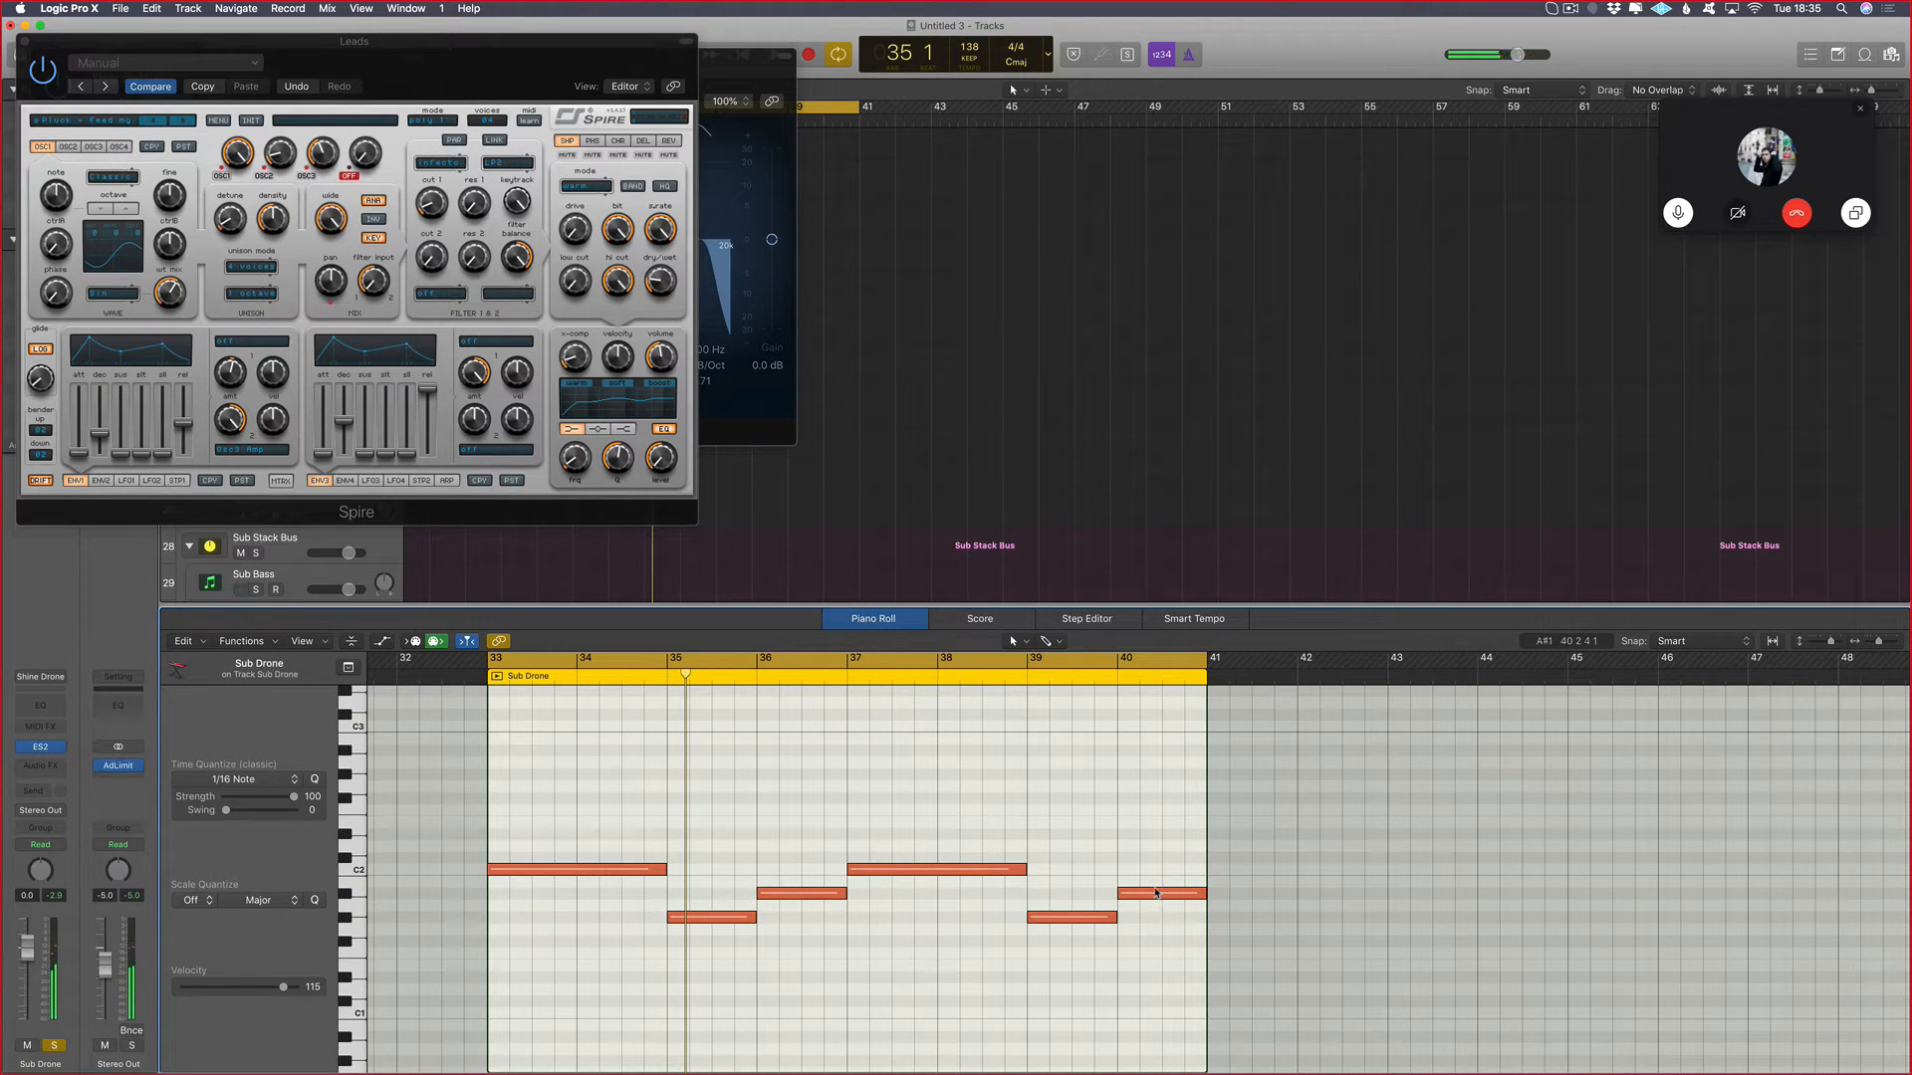
{"action": "left_click", "coordinate": [1155, 894]}
{"action": "mouse_move", "coordinate": [1138, 894]}
{"action": "left_mouse_down"}
{"action": "mouse_move", "coordinate": [1138, 869]}
{"action": "mouse_move", "coordinate": [1138, 894]}
{"action": "left_mouse_up"}
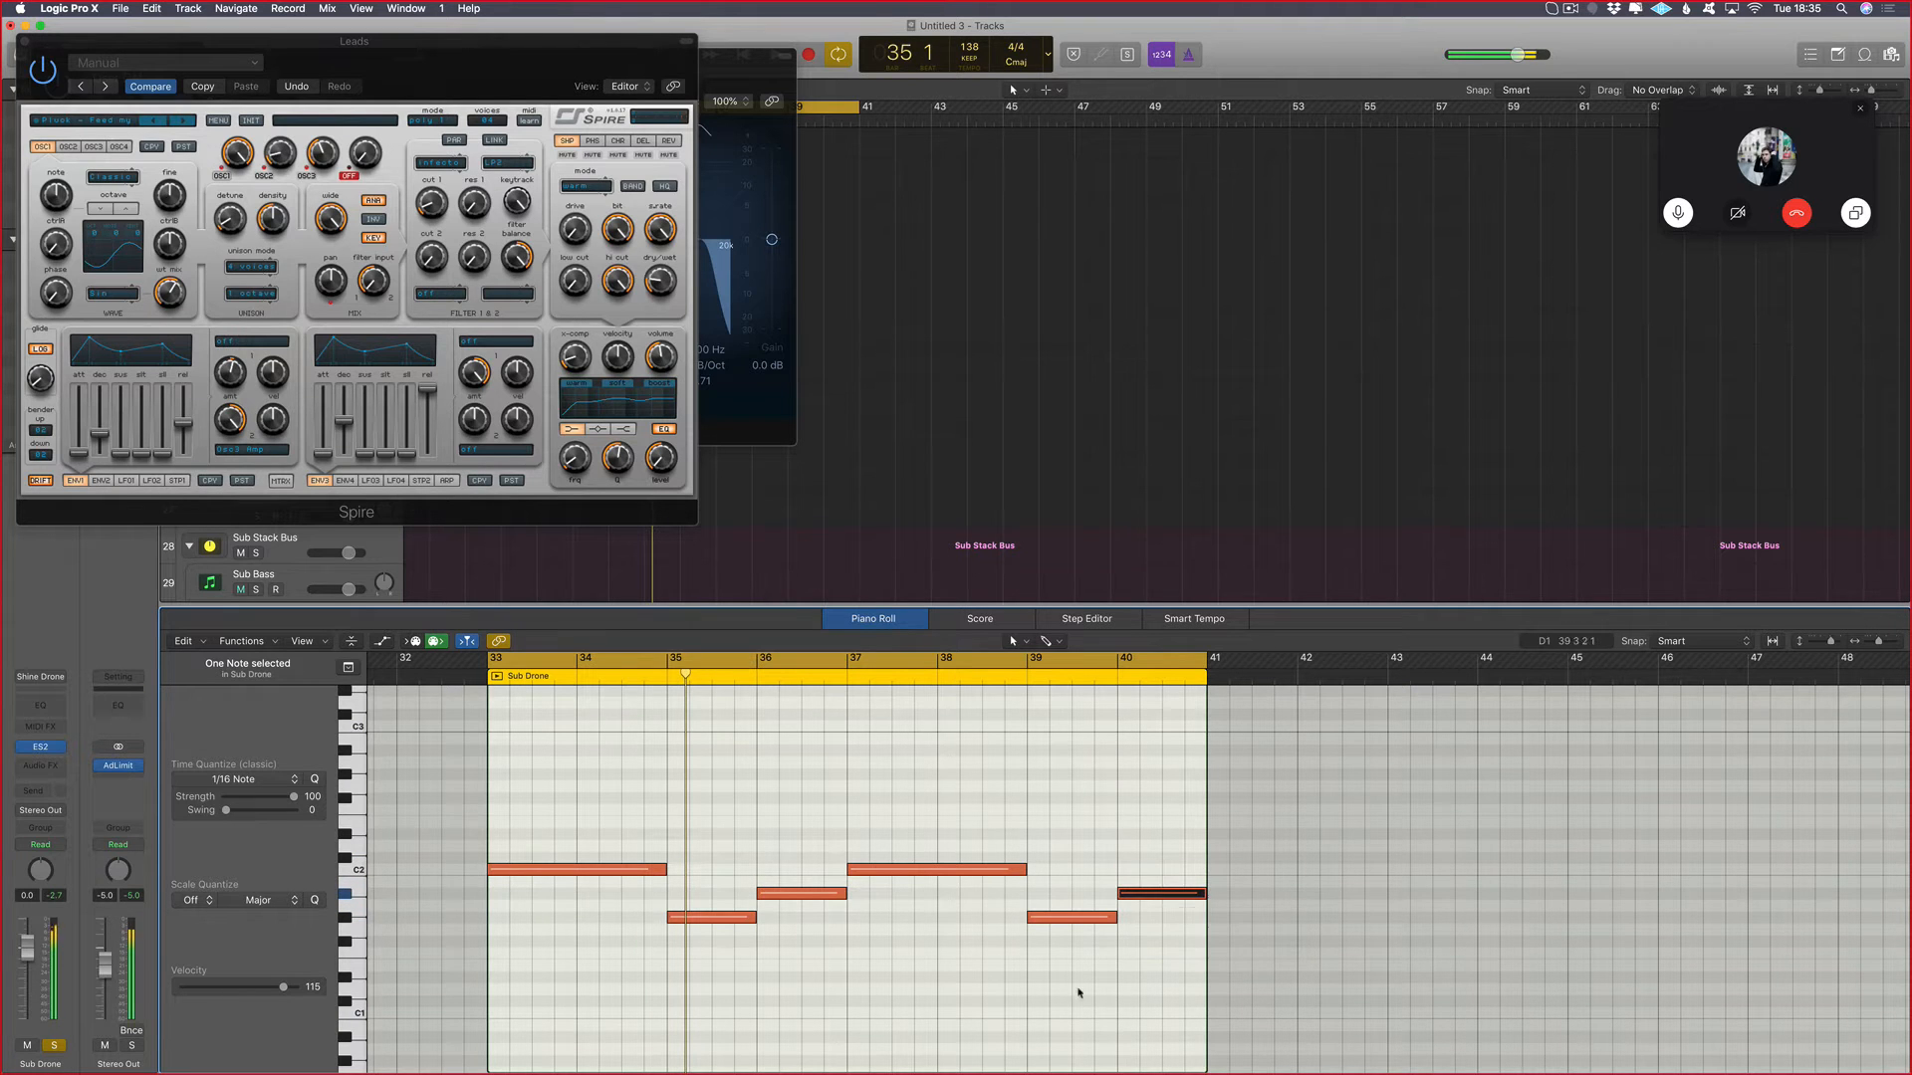
{"action": "left_click", "coordinate": [1075, 990]}
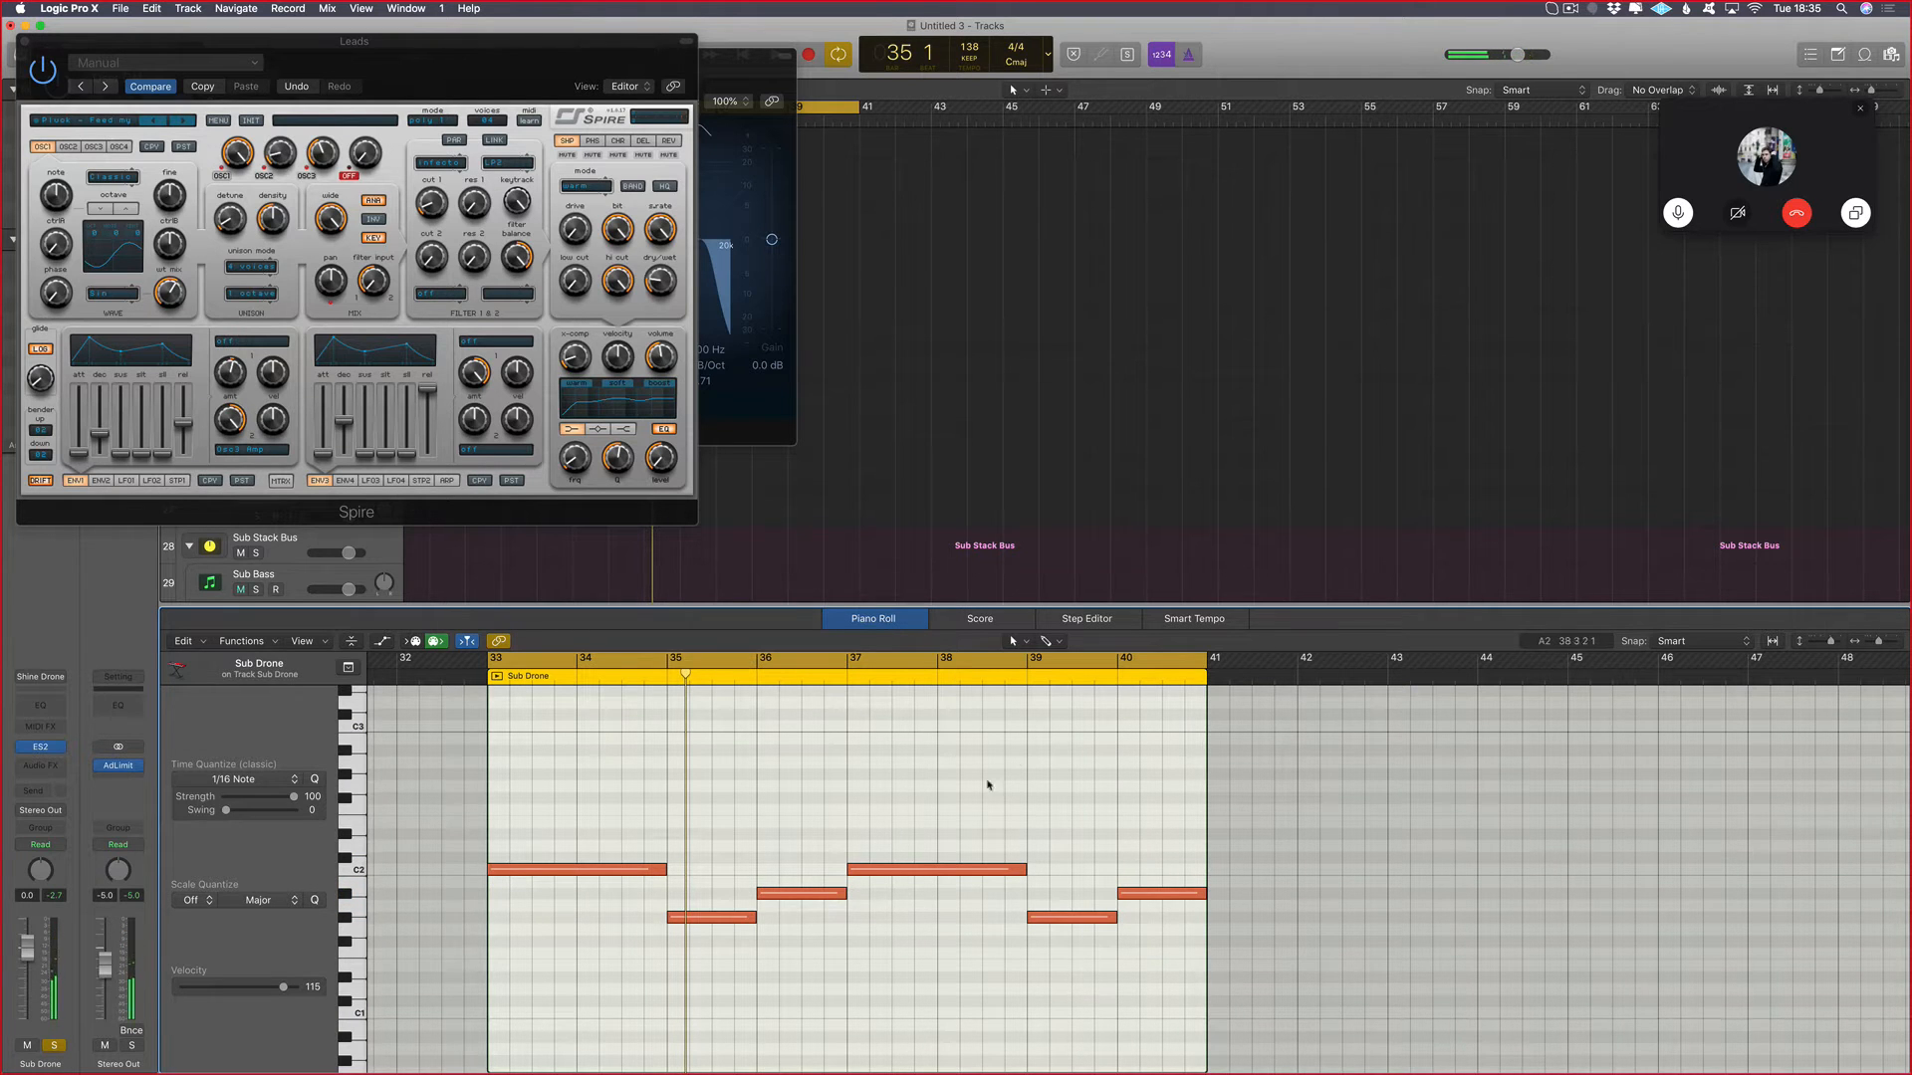
Step: Hide the plug-in windows and compare the Sub Drone notes with the upper Leads seq arp notes in the Piano Roll
{"action": "key", "text": "v"}
{"action": "scroll", "coordinate": [649, 319], "scroll_direction": "down", "scroll_amount": 6}
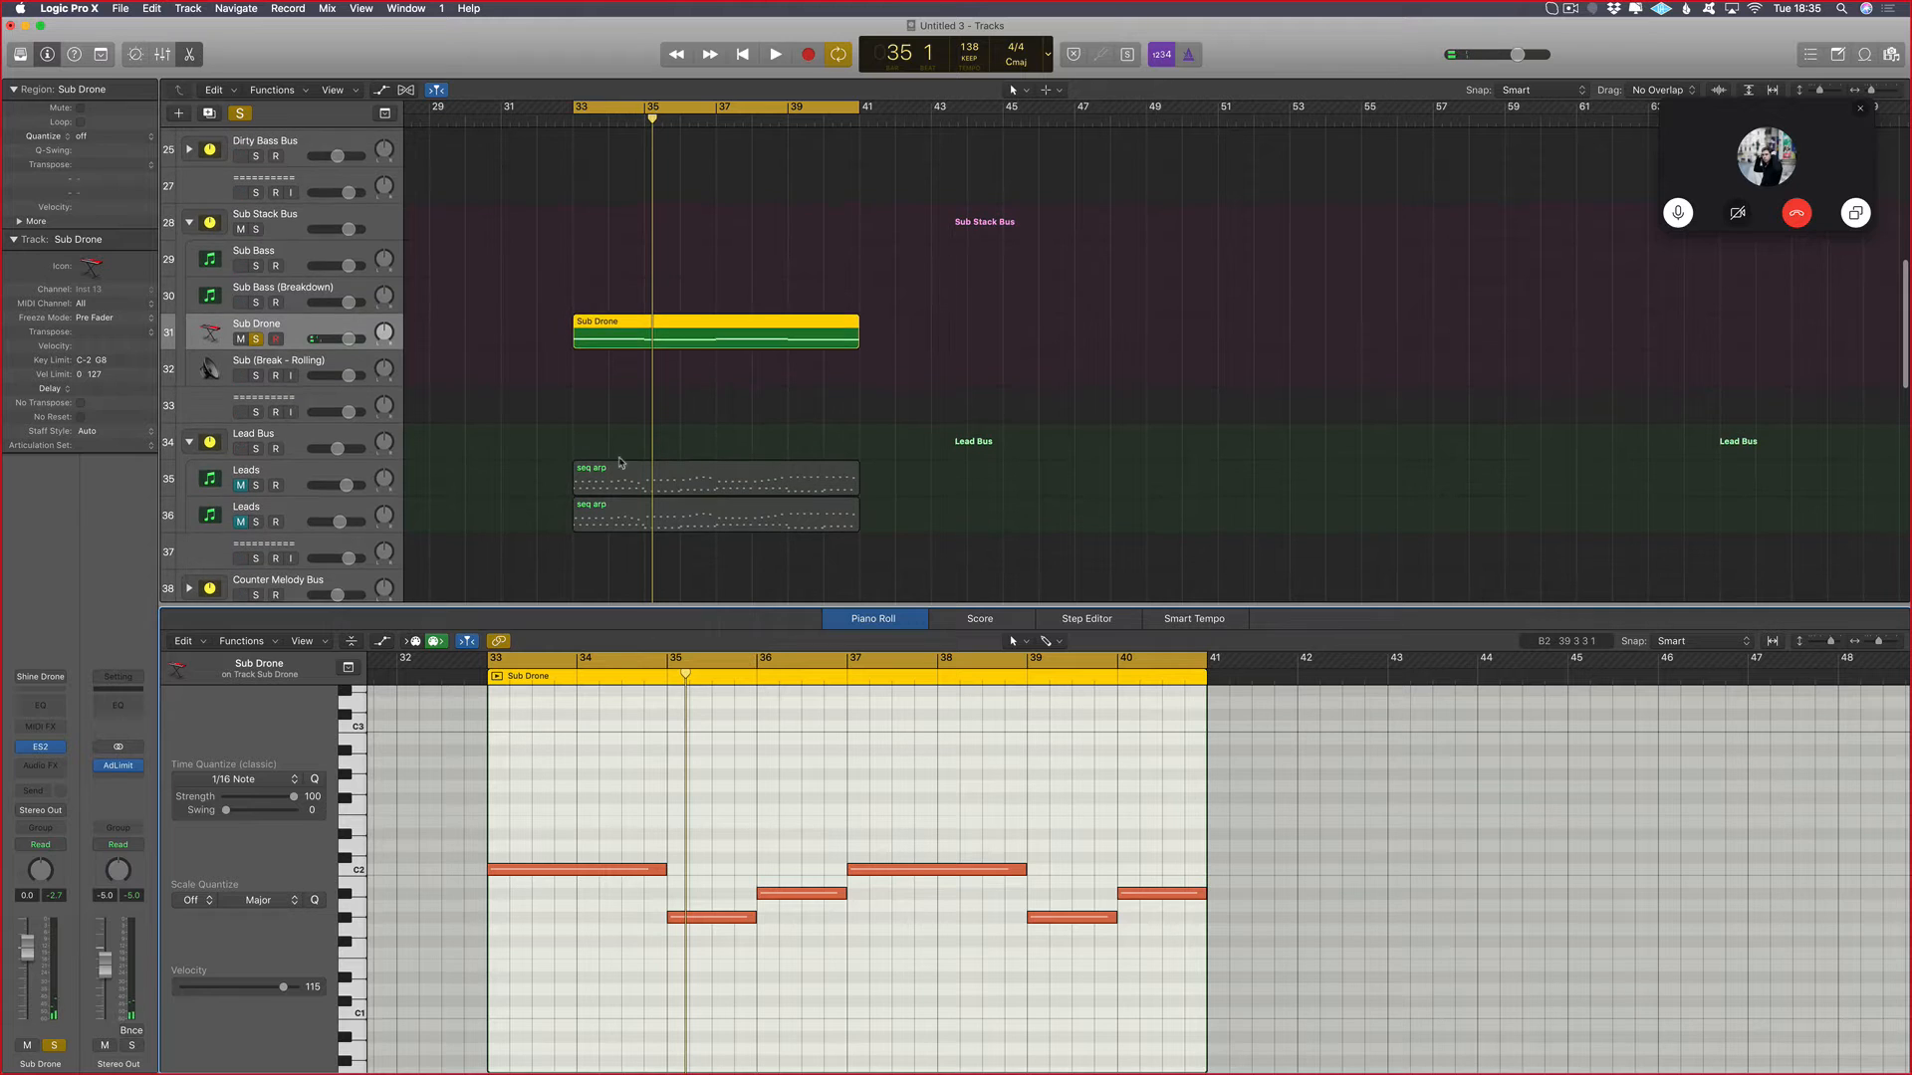
{"action": "left_click", "coordinate": [620, 490]}
{"action": "left_click", "coordinate": [709, 335], "text": "shift"}
{"action": "scroll", "coordinate": [1148, 814], "scroll_direction": "up", "scroll_amount": 4}
{"action": "scroll", "coordinate": [1141, 786], "scroll_direction": "down", "scroll_amount": 4}
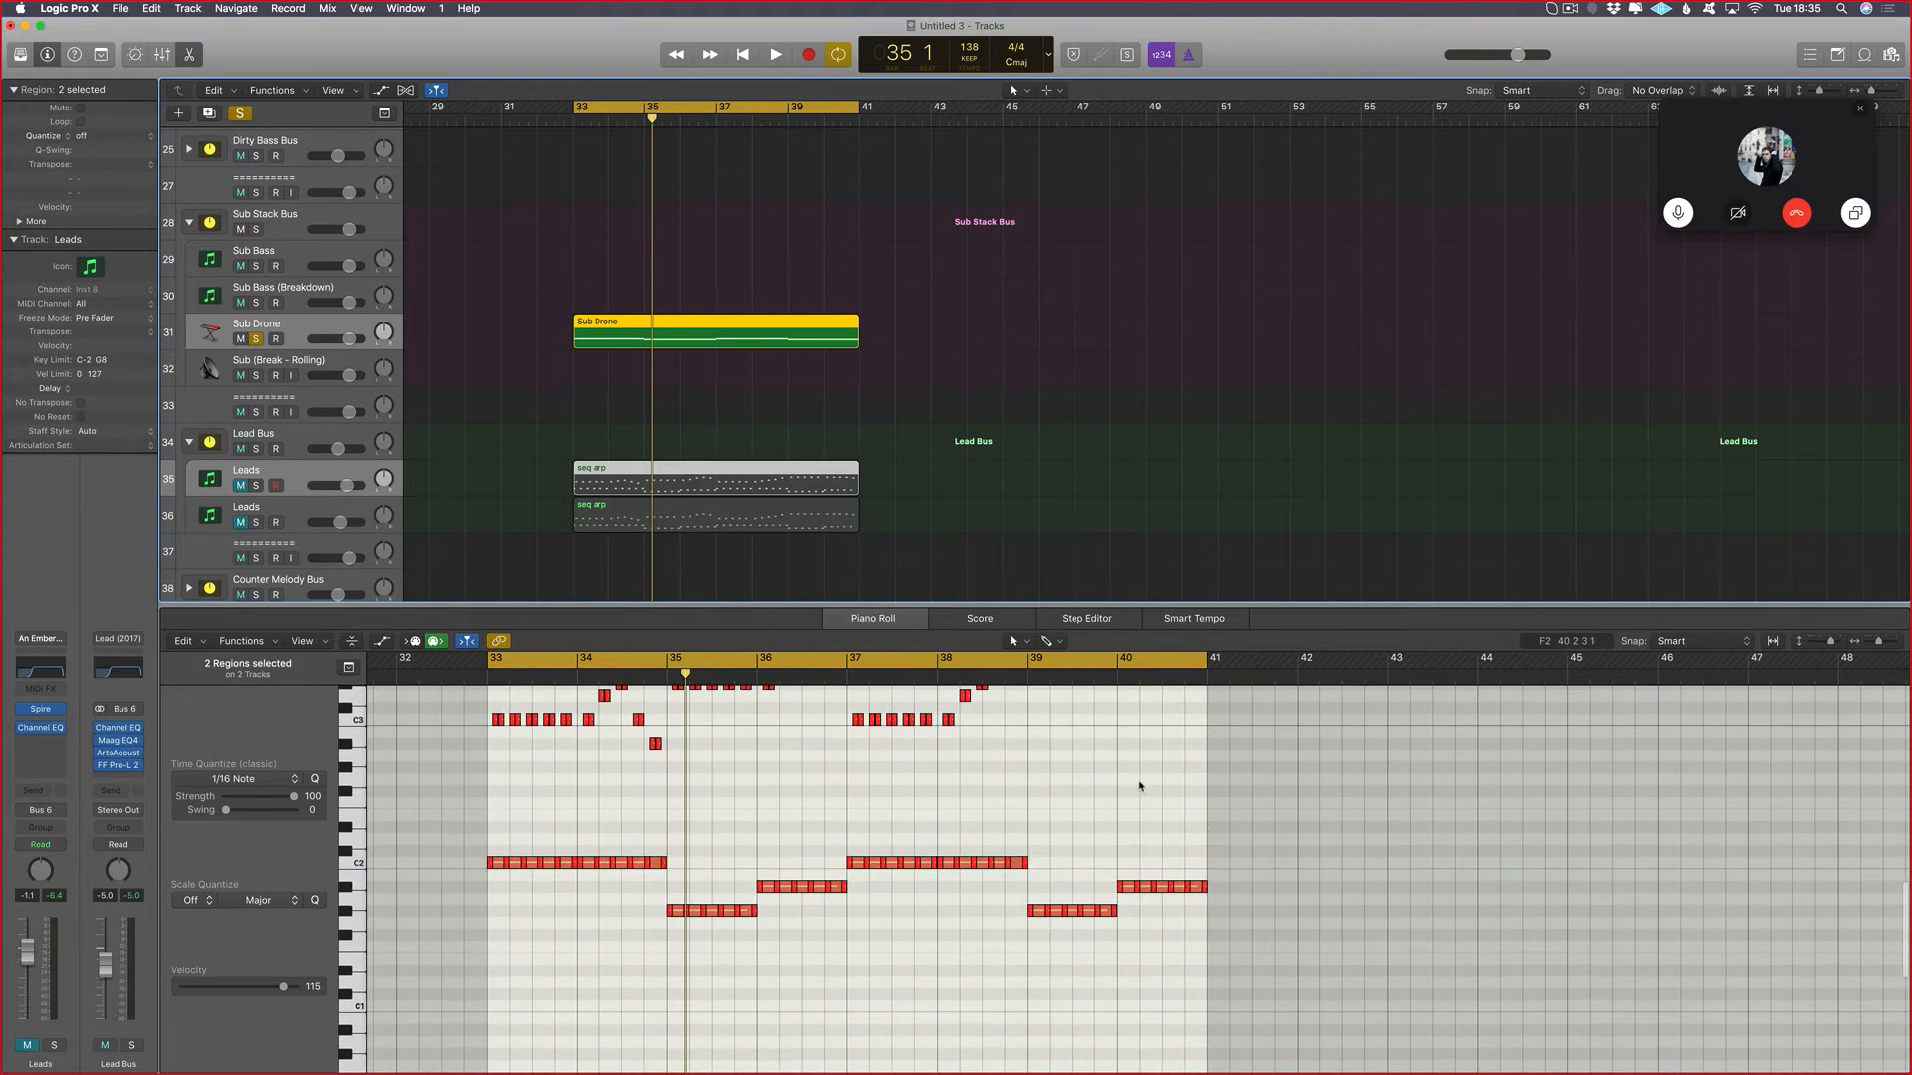
{"action": "left_click", "coordinate": [979, 402]}
{"action": "left_click", "coordinate": [763, 349]}
{"action": "left_click", "coordinate": [775, 462], "text": "shift"}
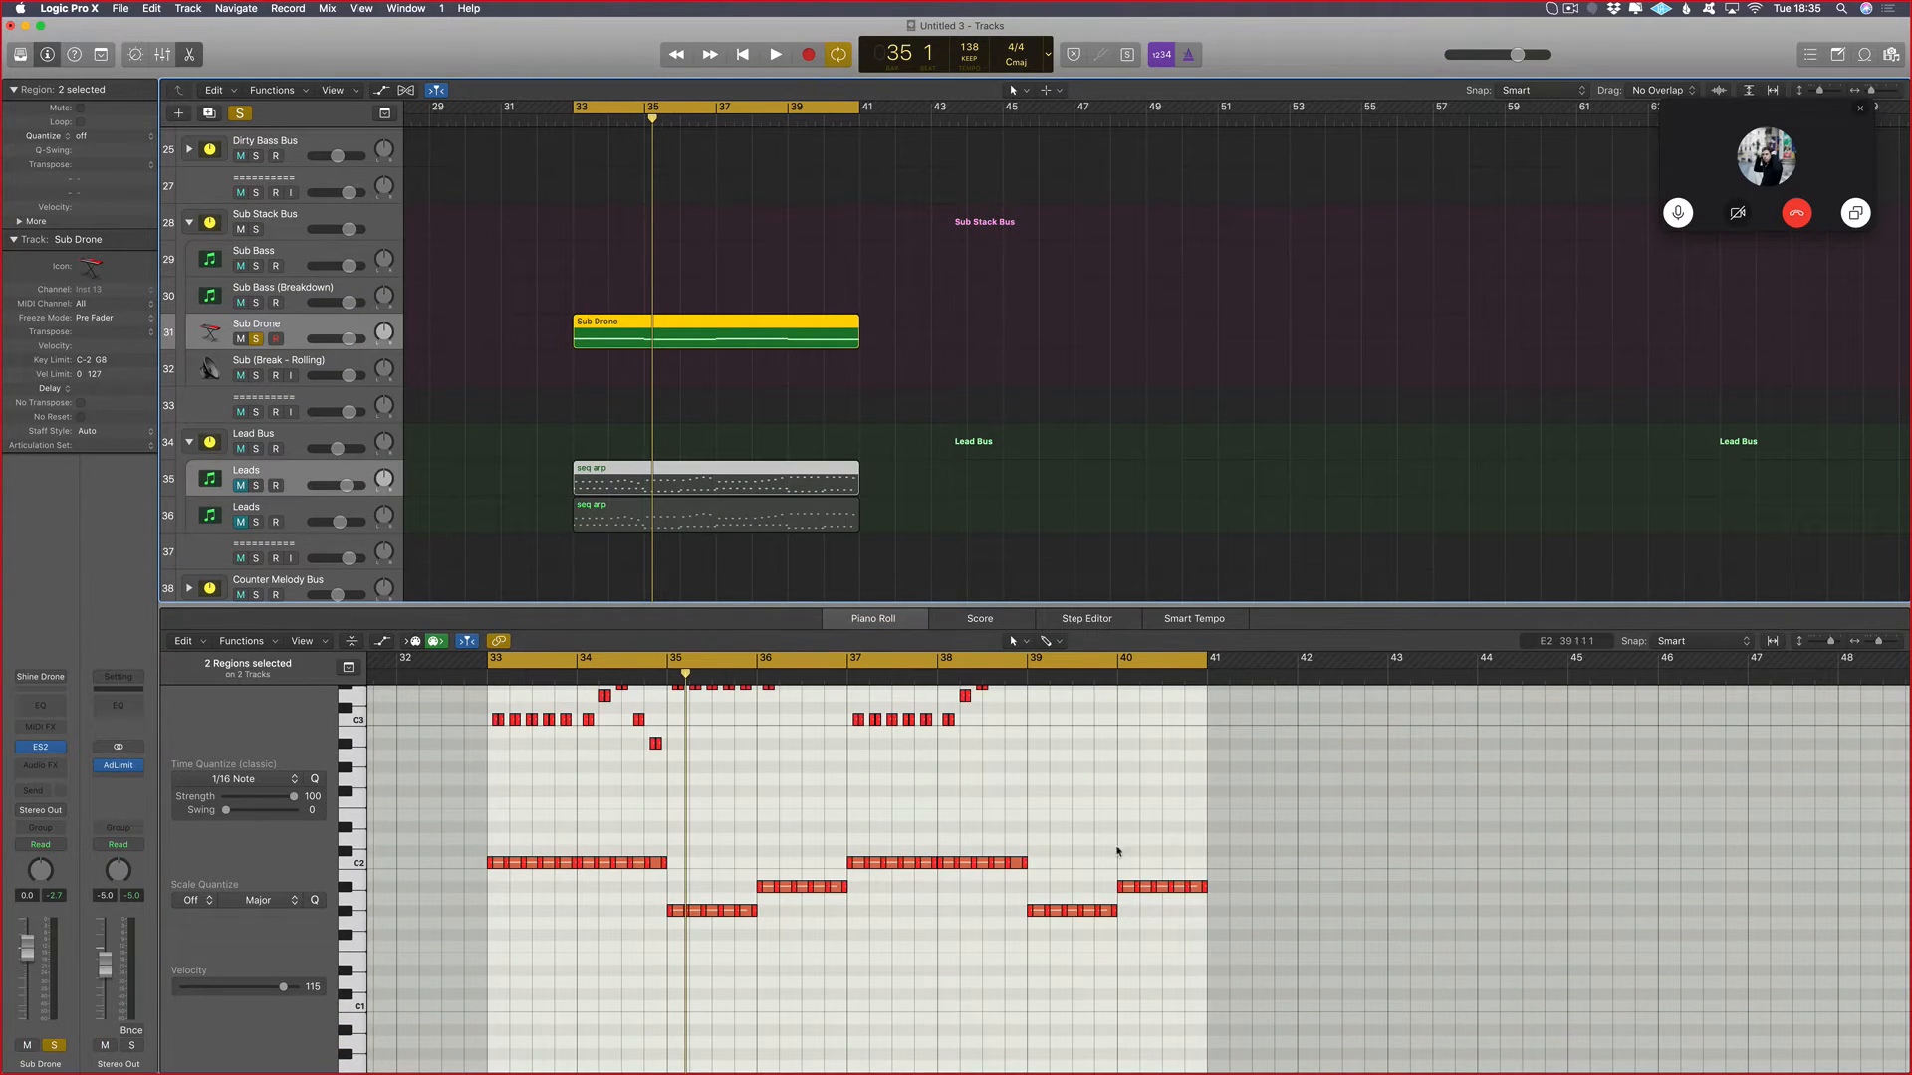
{"action": "scroll", "coordinate": [1119, 854], "scroll_direction": "up", "scroll_amount": 3}
{"action": "left_click", "coordinate": [1011, 504]}
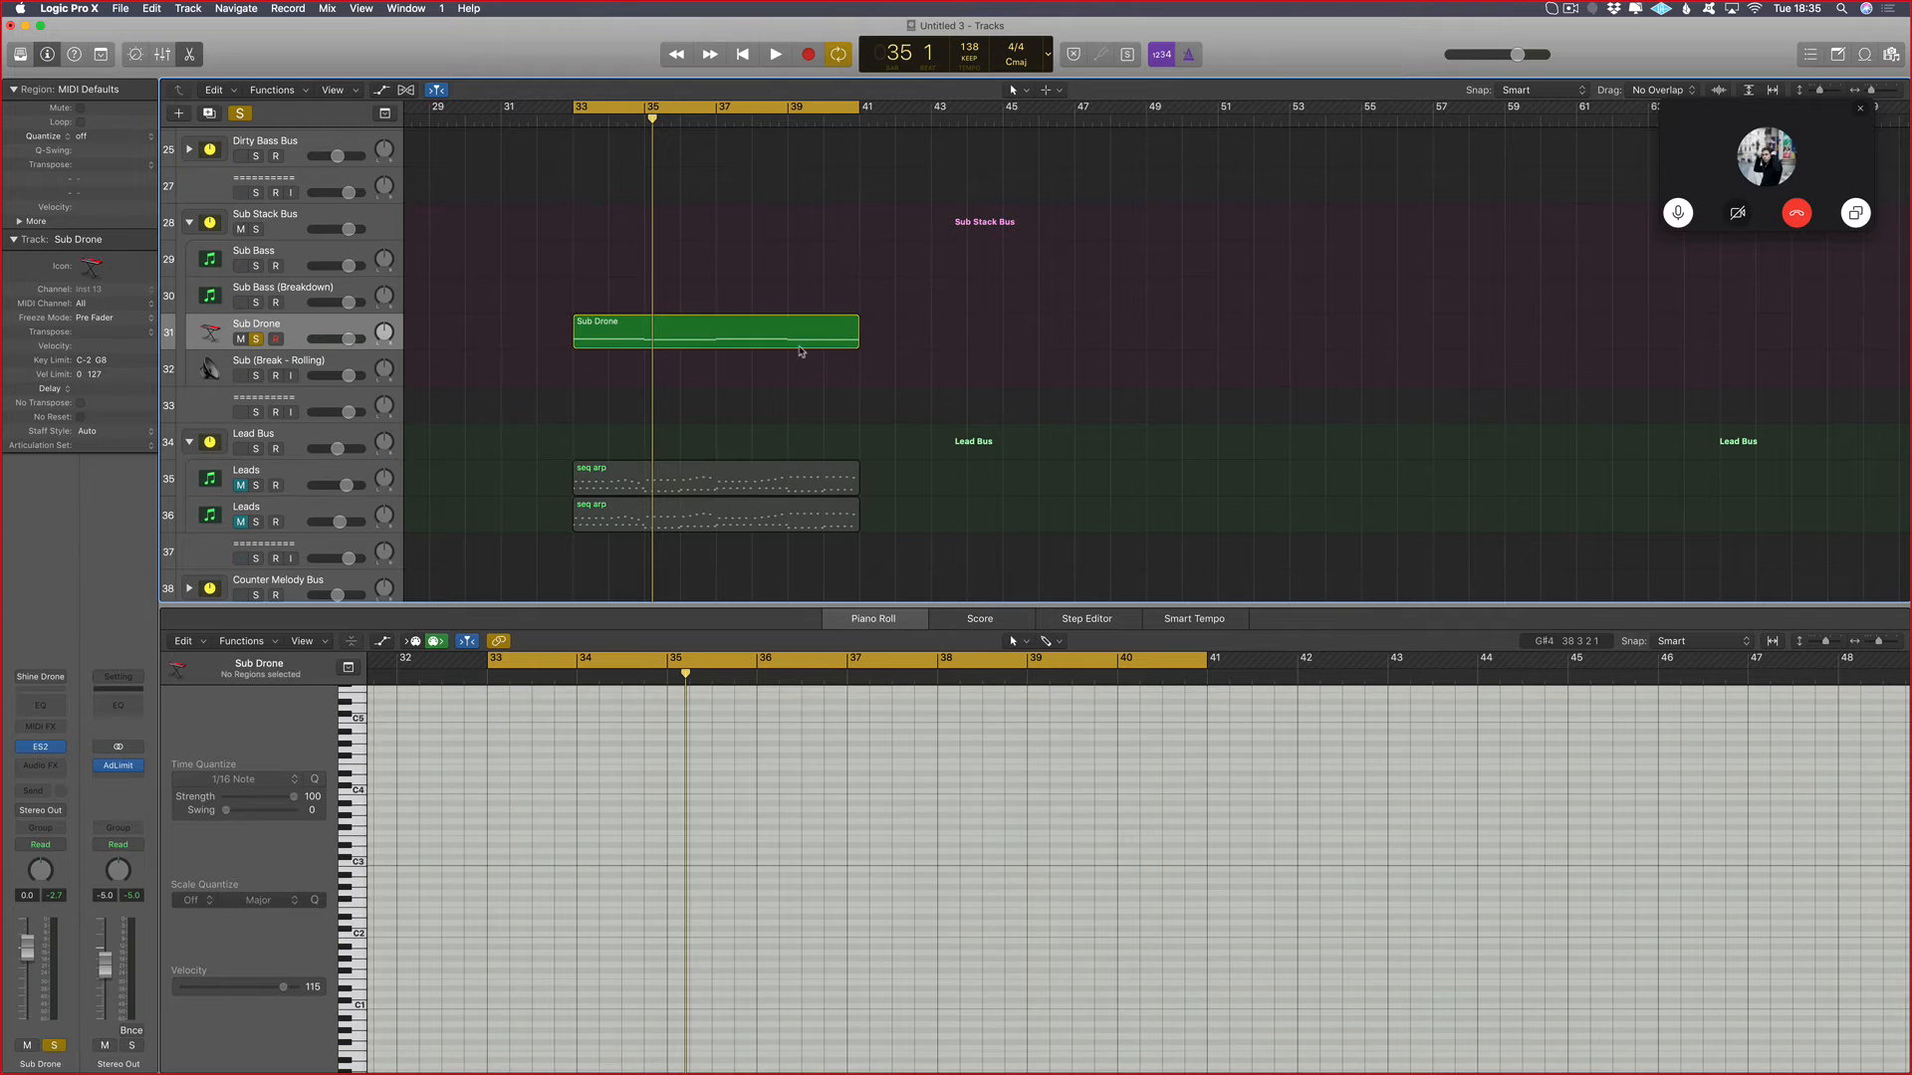
Step: Try raising the Sub Drone's last note two semitones to C2 and compare it with the upper Leads seq arp notes
{"action": "left_click", "coordinate": [800, 345]}
{"action": "left_click", "coordinate": [1196, 947]}
{"action": "key", "text": "alt+Up"}
{"action": "key", "text": "alt+Up"}
{"action": "scroll", "coordinate": [1196, 950], "scroll_direction": "up", "scroll_amount": 5}
{"action": "scroll", "coordinate": [1032, 756], "scroll_direction": "down", "scroll_amount": 5}
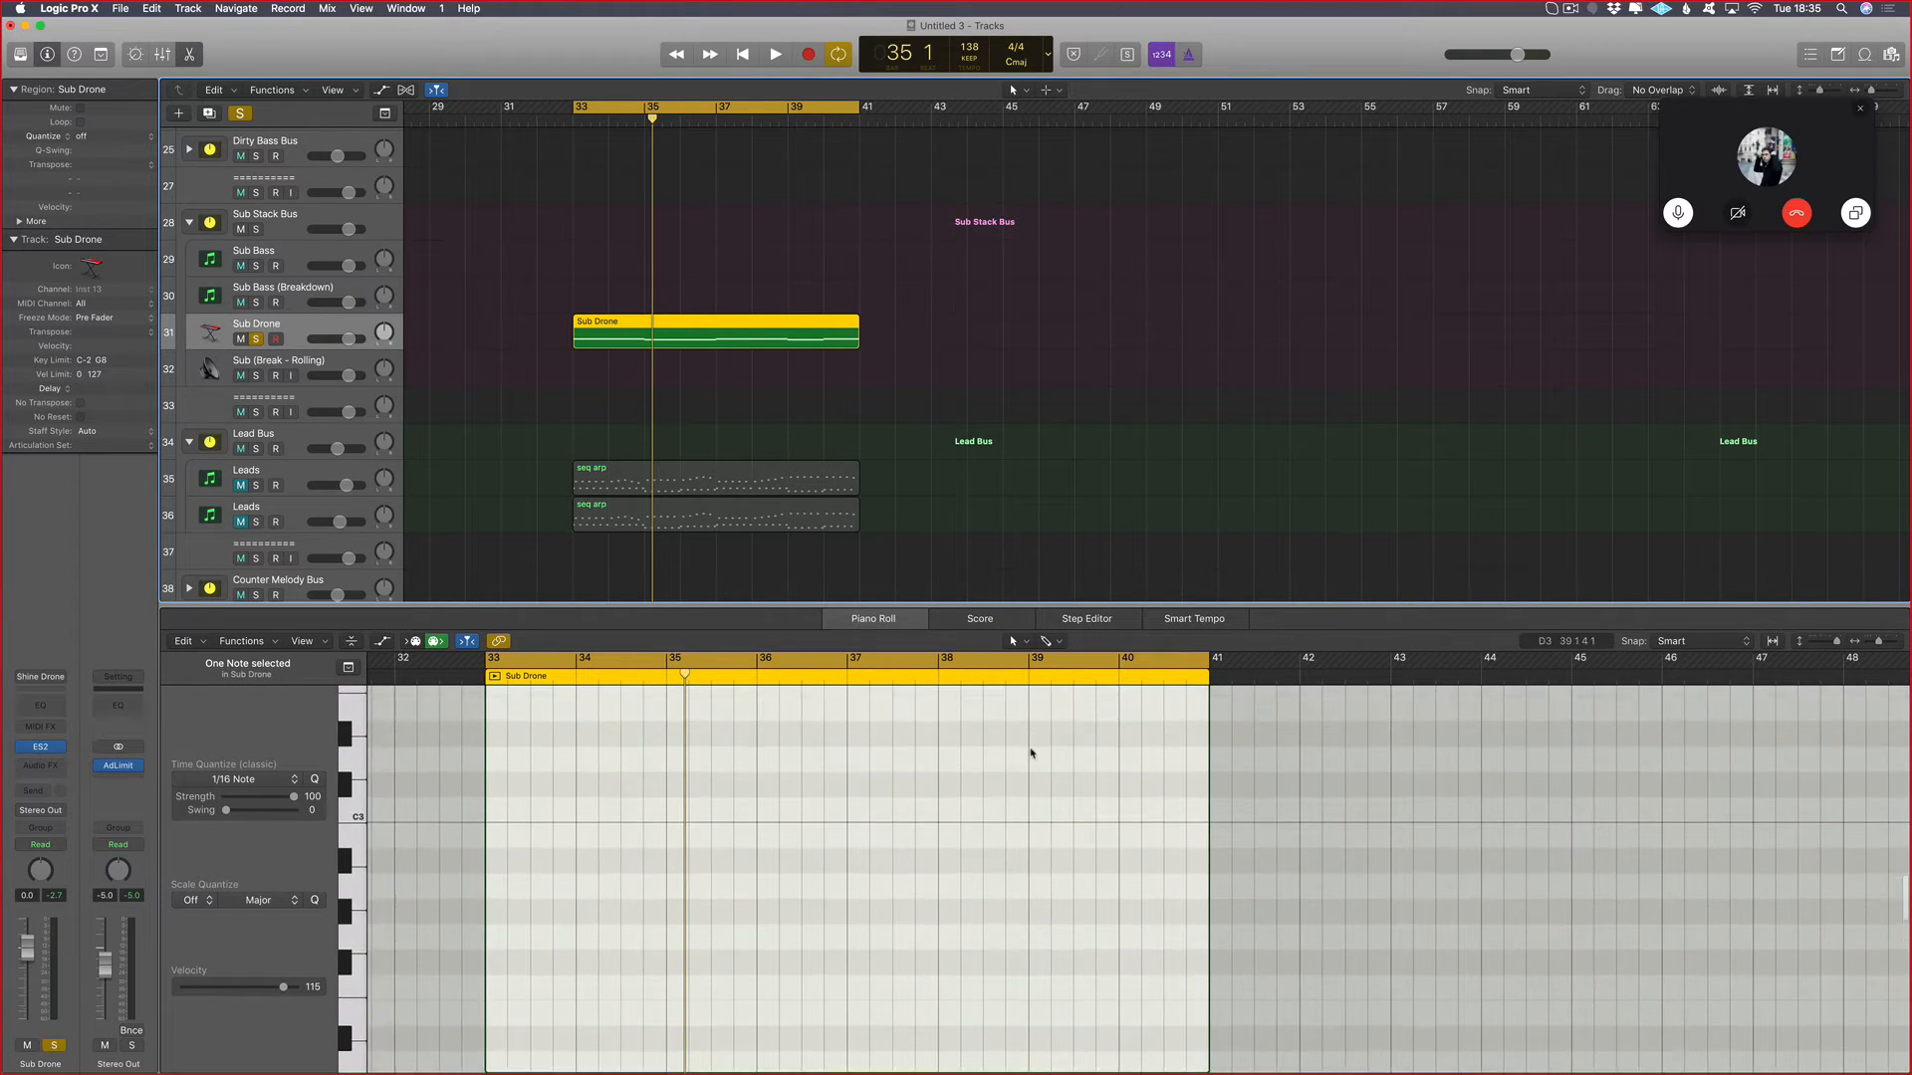
{"action": "scroll", "coordinate": [1058, 811], "scroll_direction": "up", "scroll_amount": 2}
{"action": "left_click", "coordinate": [781, 491], "text": "shift"}
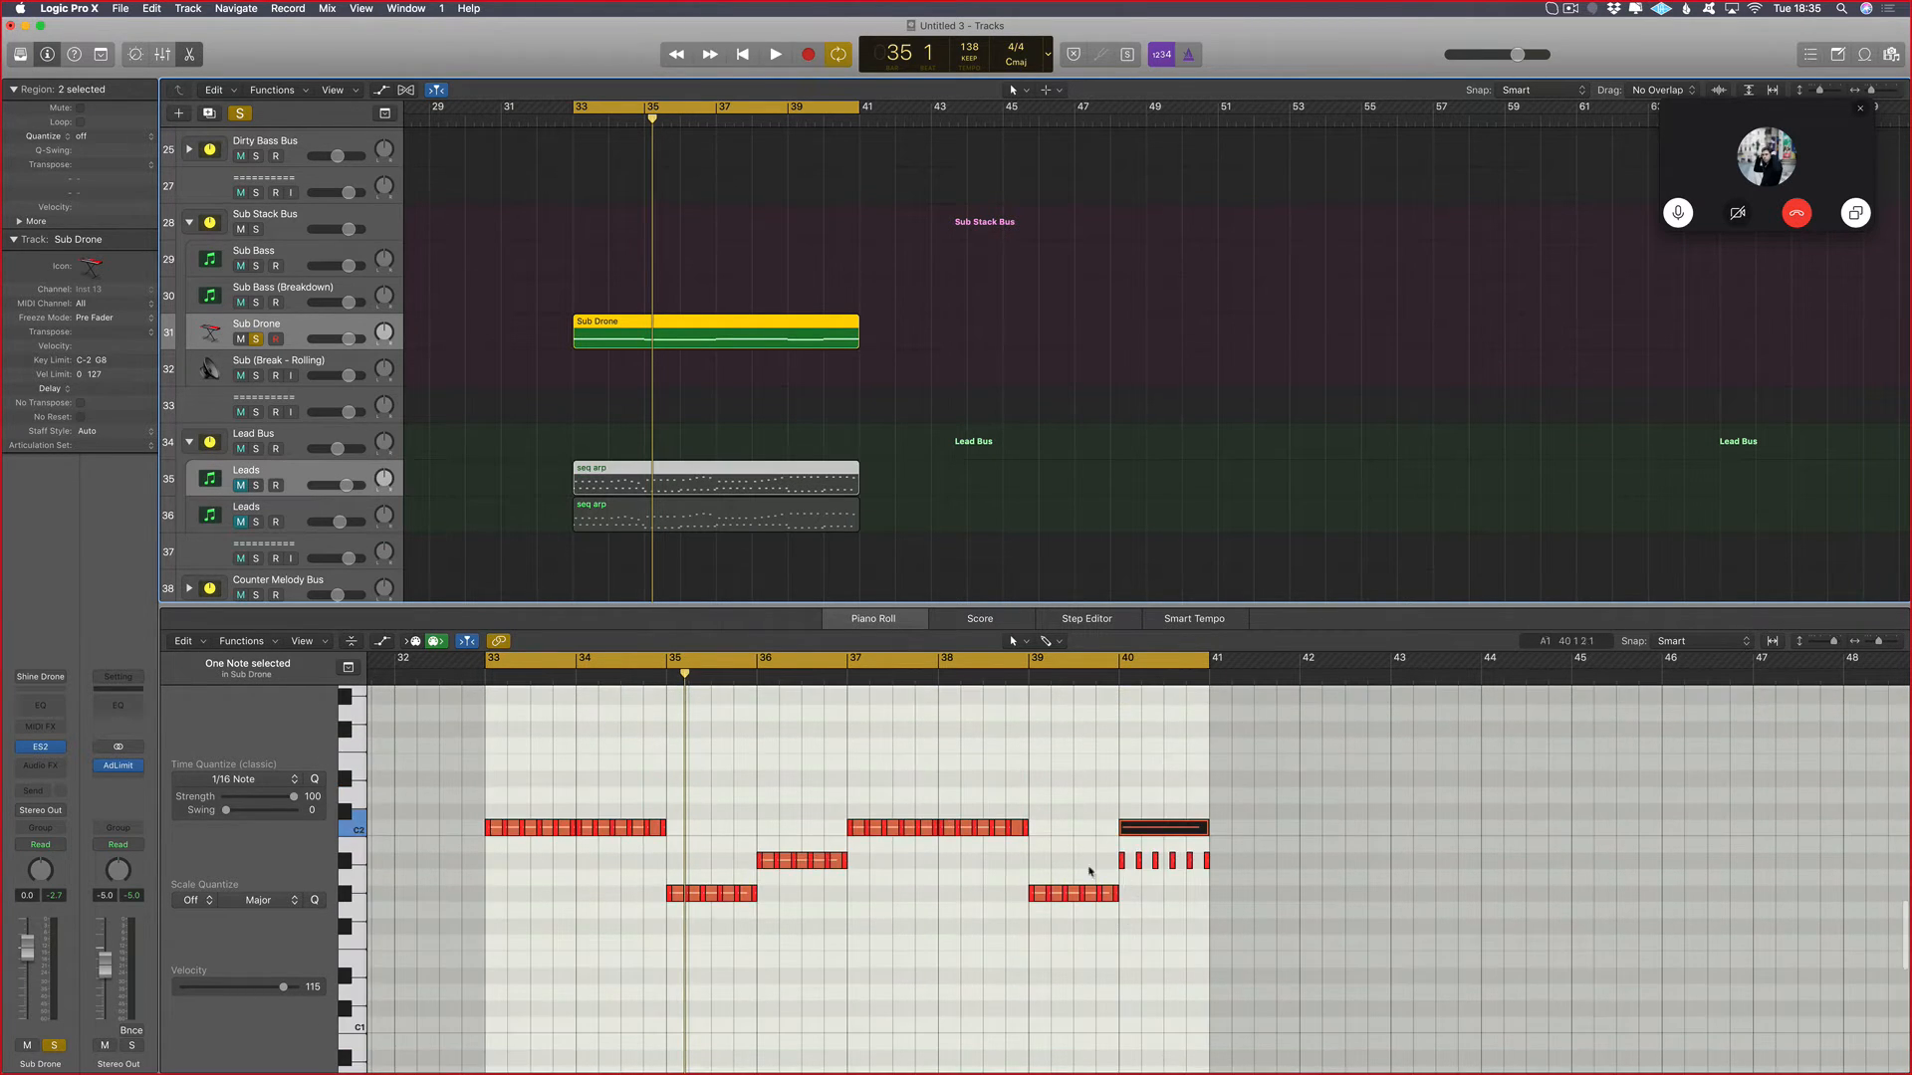
{"action": "scroll", "coordinate": [1059, 874], "scroll_direction": "right", "scroll_amount": 4}
{"action": "scroll", "coordinate": [1058, 874], "scroll_direction": "down", "scroll_amount": 3}
{"action": "scroll", "coordinate": [1060, 877], "scroll_direction": "up", "scroll_amount": 3}
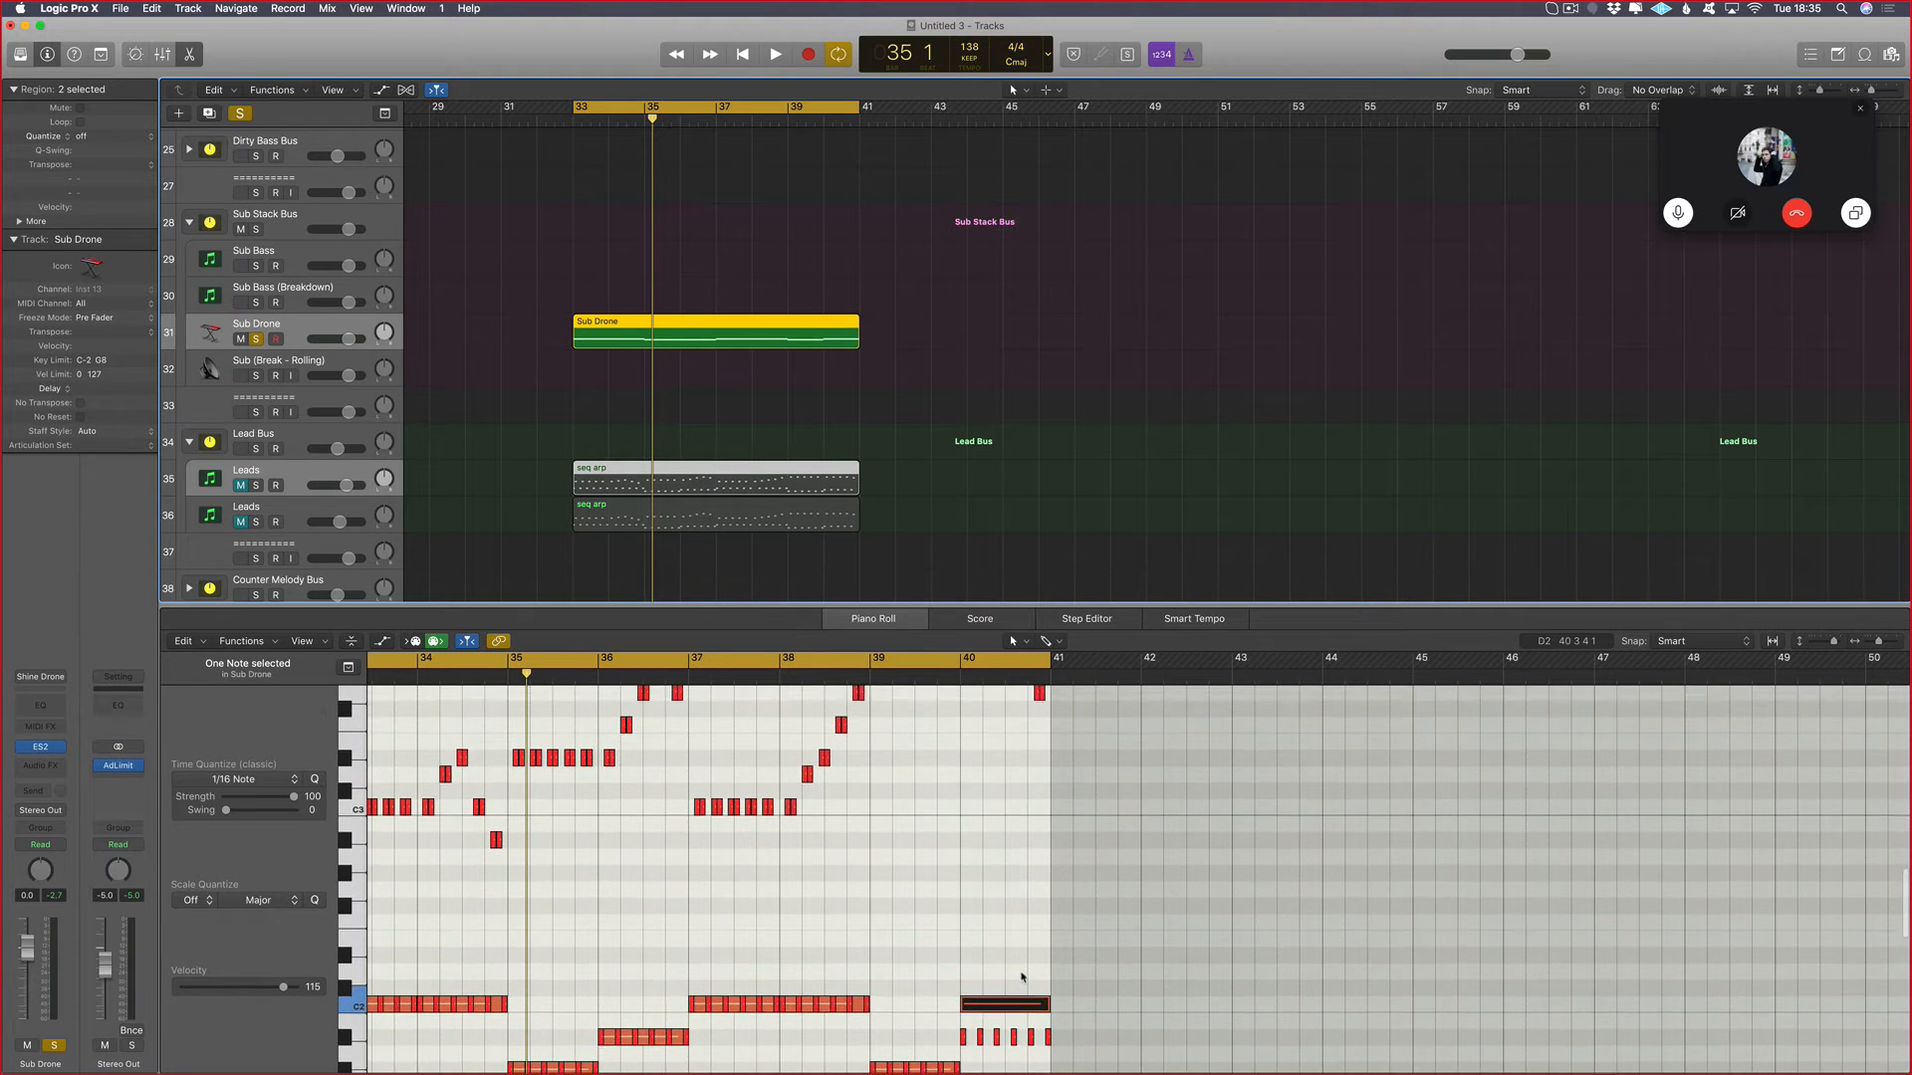
{"action": "left_click", "coordinate": [1003, 396]}
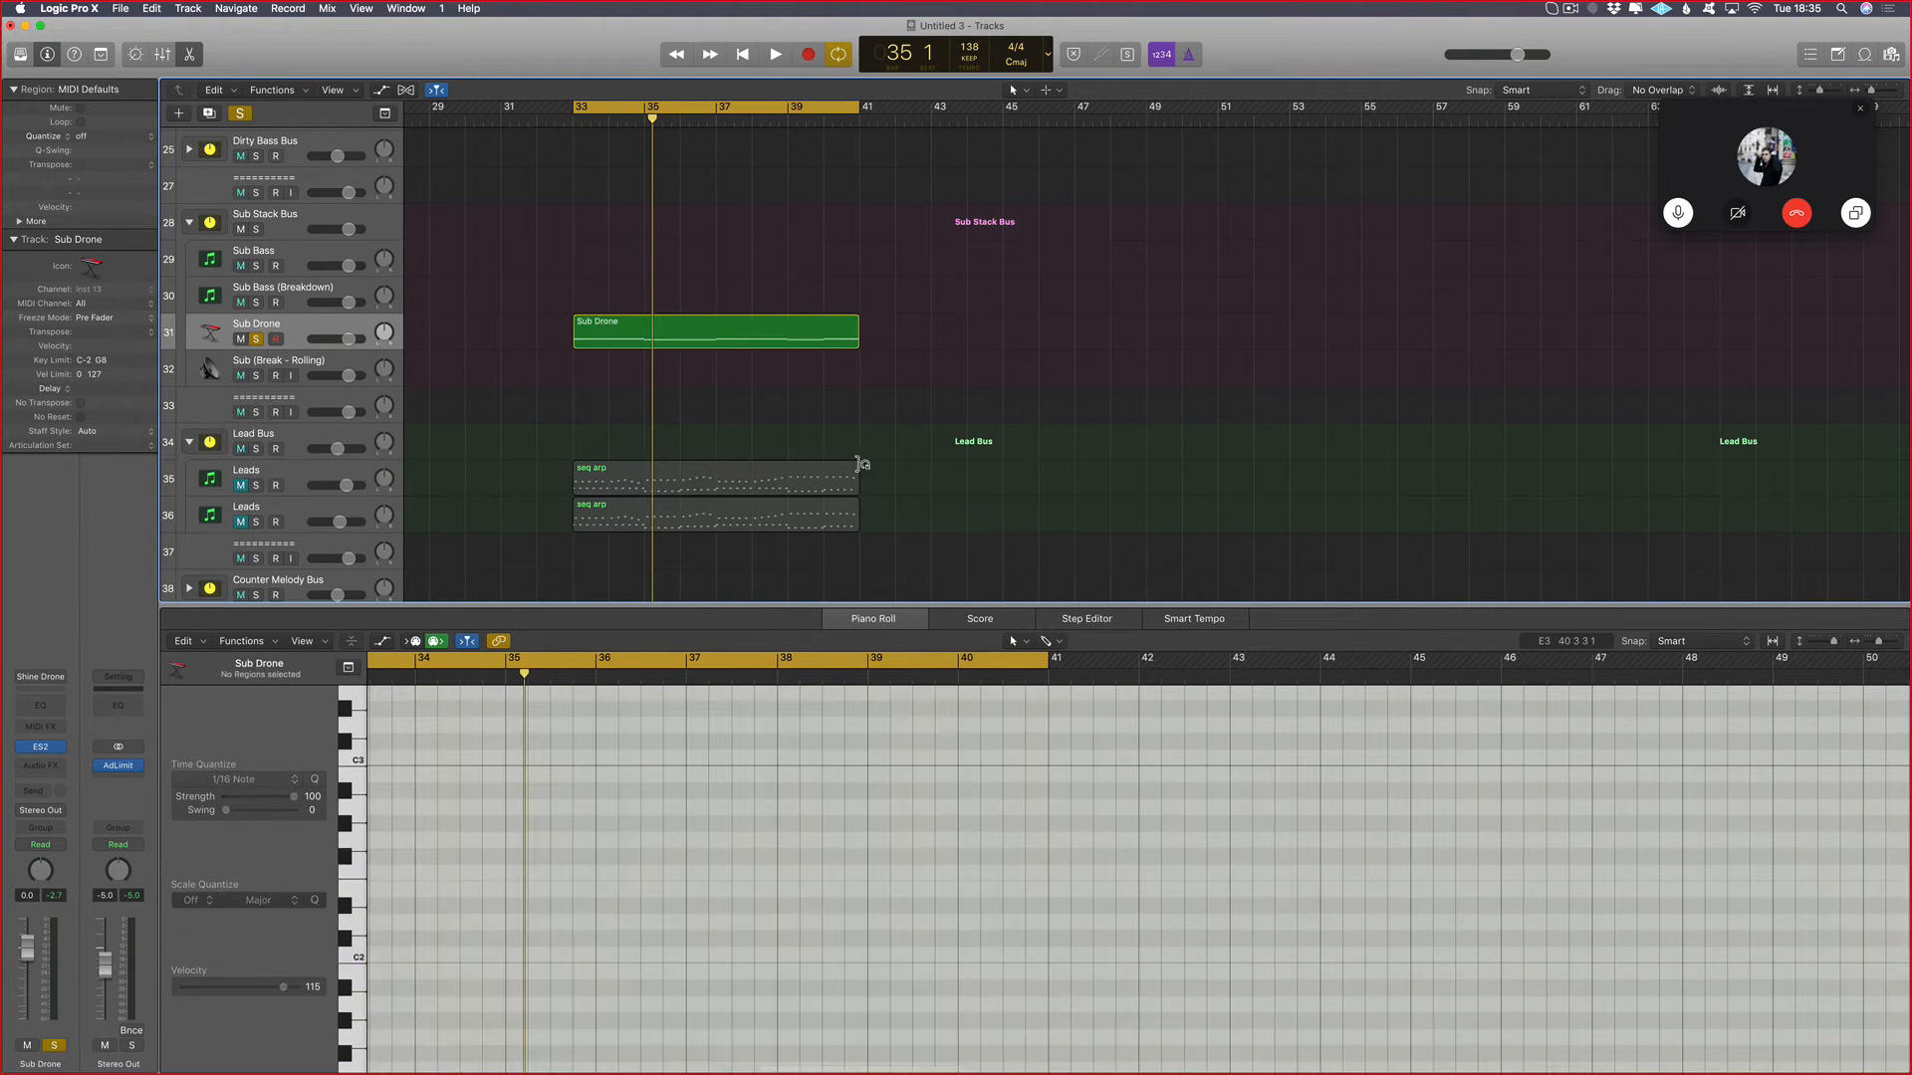
Step: Show the Sub Drone and upper seq arp regions together and lower the drone's last note two semitones to A#1
{"action": "left_click", "coordinate": [842, 478]}
{"action": "left_click", "coordinate": [817, 339], "text": "shift"}
{"action": "scroll", "coordinate": [1396, 902], "scroll_direction": "right", "scroll_amount": 4}
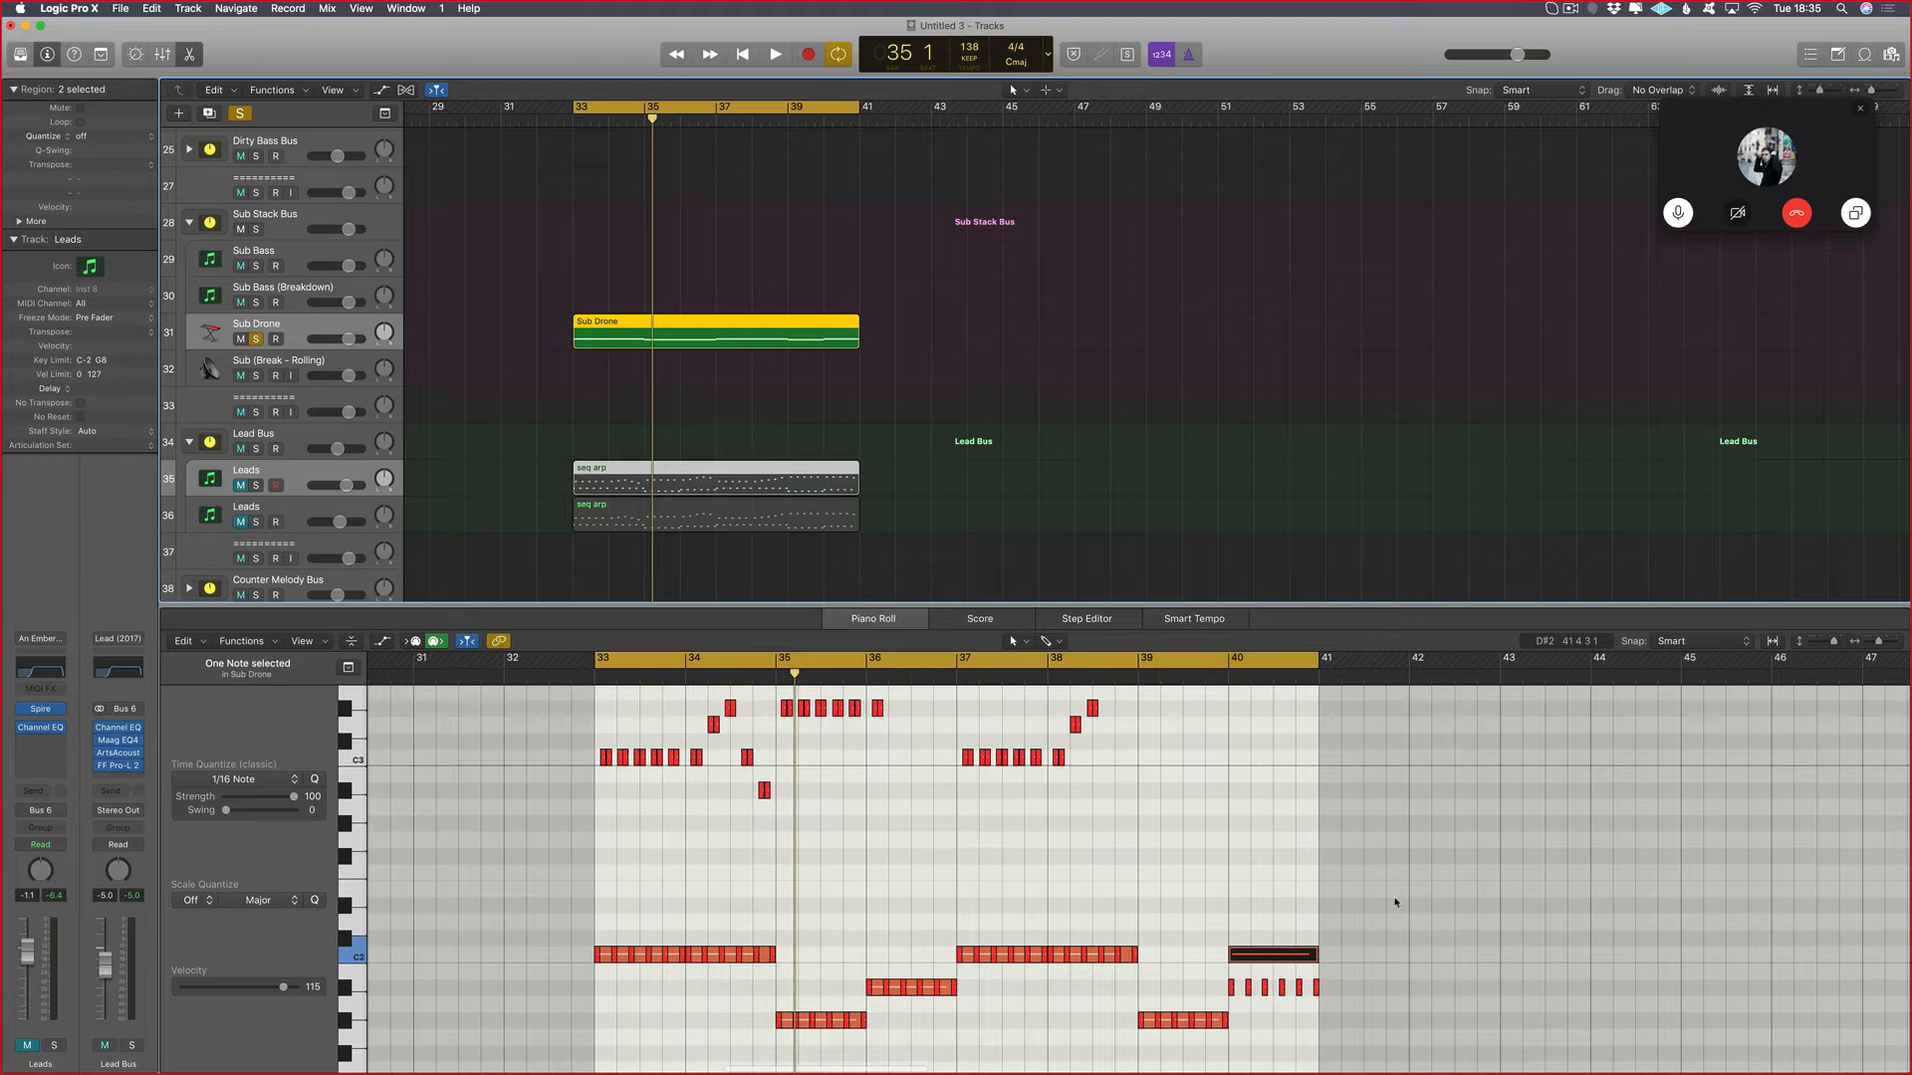
{"action": "left_click", "coordinate": [1289, 953]}
{"action": "key", "text": "alt+Down"}
{"action": "key", "text": "alt+Down"}
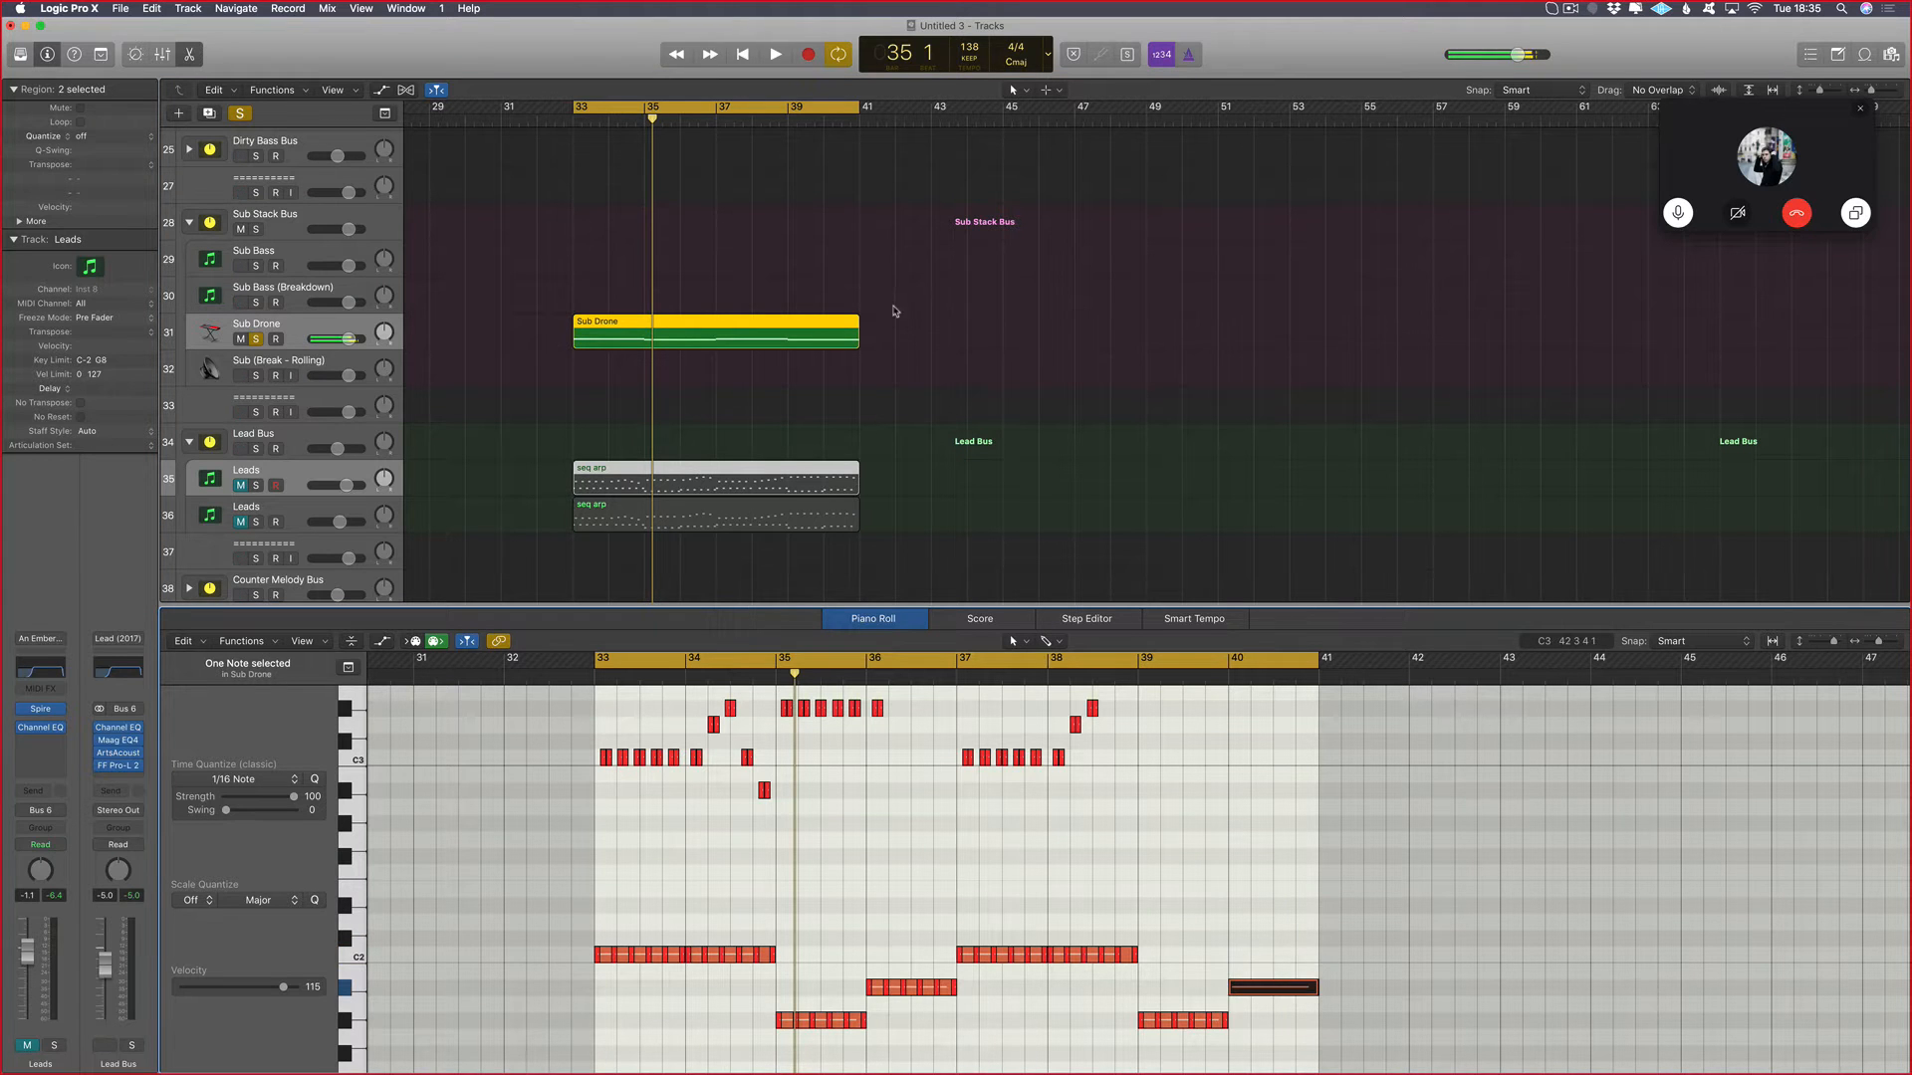
Step: Enlarge the Piano Roll and play the loop with the upper Leads track soloed alongside the Sub Drone
{"action": "scroll", "coordinate": [797, 697], "scroll_direction": "up", "scroll_amount": 1}
{"action": "left_click_drag", "start_coordinate": [869, 606], "coordinate": [872, 464]}
{"action": "scroll", "coordinate": [941, 826], "scroll_direction": "up", "scroll_amount": 5}
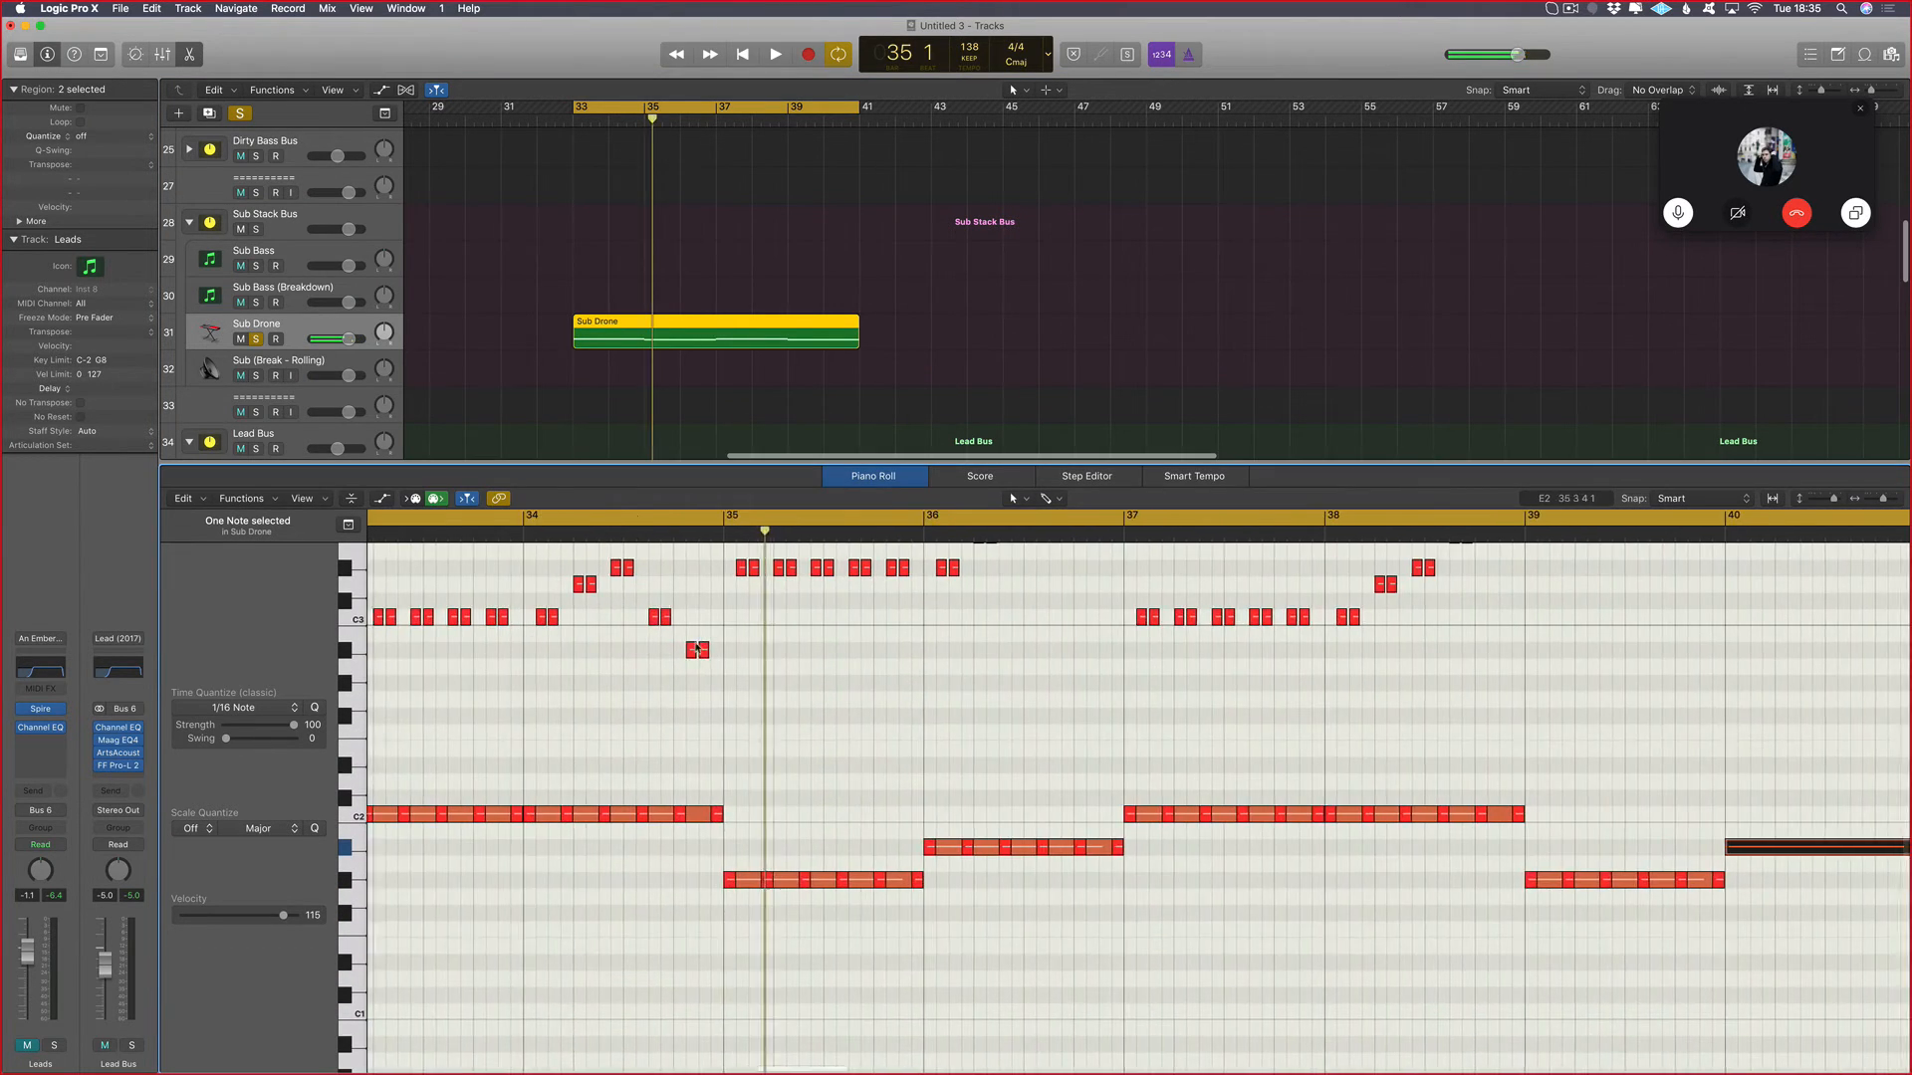
{"action": "scroll", "coordinate": [708, 696], "scroll_direction": "left", "scroll_amount": 5}
{"action": "key", "text": "space"}
{"action": "scroll", "coordinate": [708, 696], "scroll_direction": "up", "scroll_amount": 4}
{"action": "scroll", "coordinate": [405, 381], "scroll_direction": "down", "scroll_amount": 5}
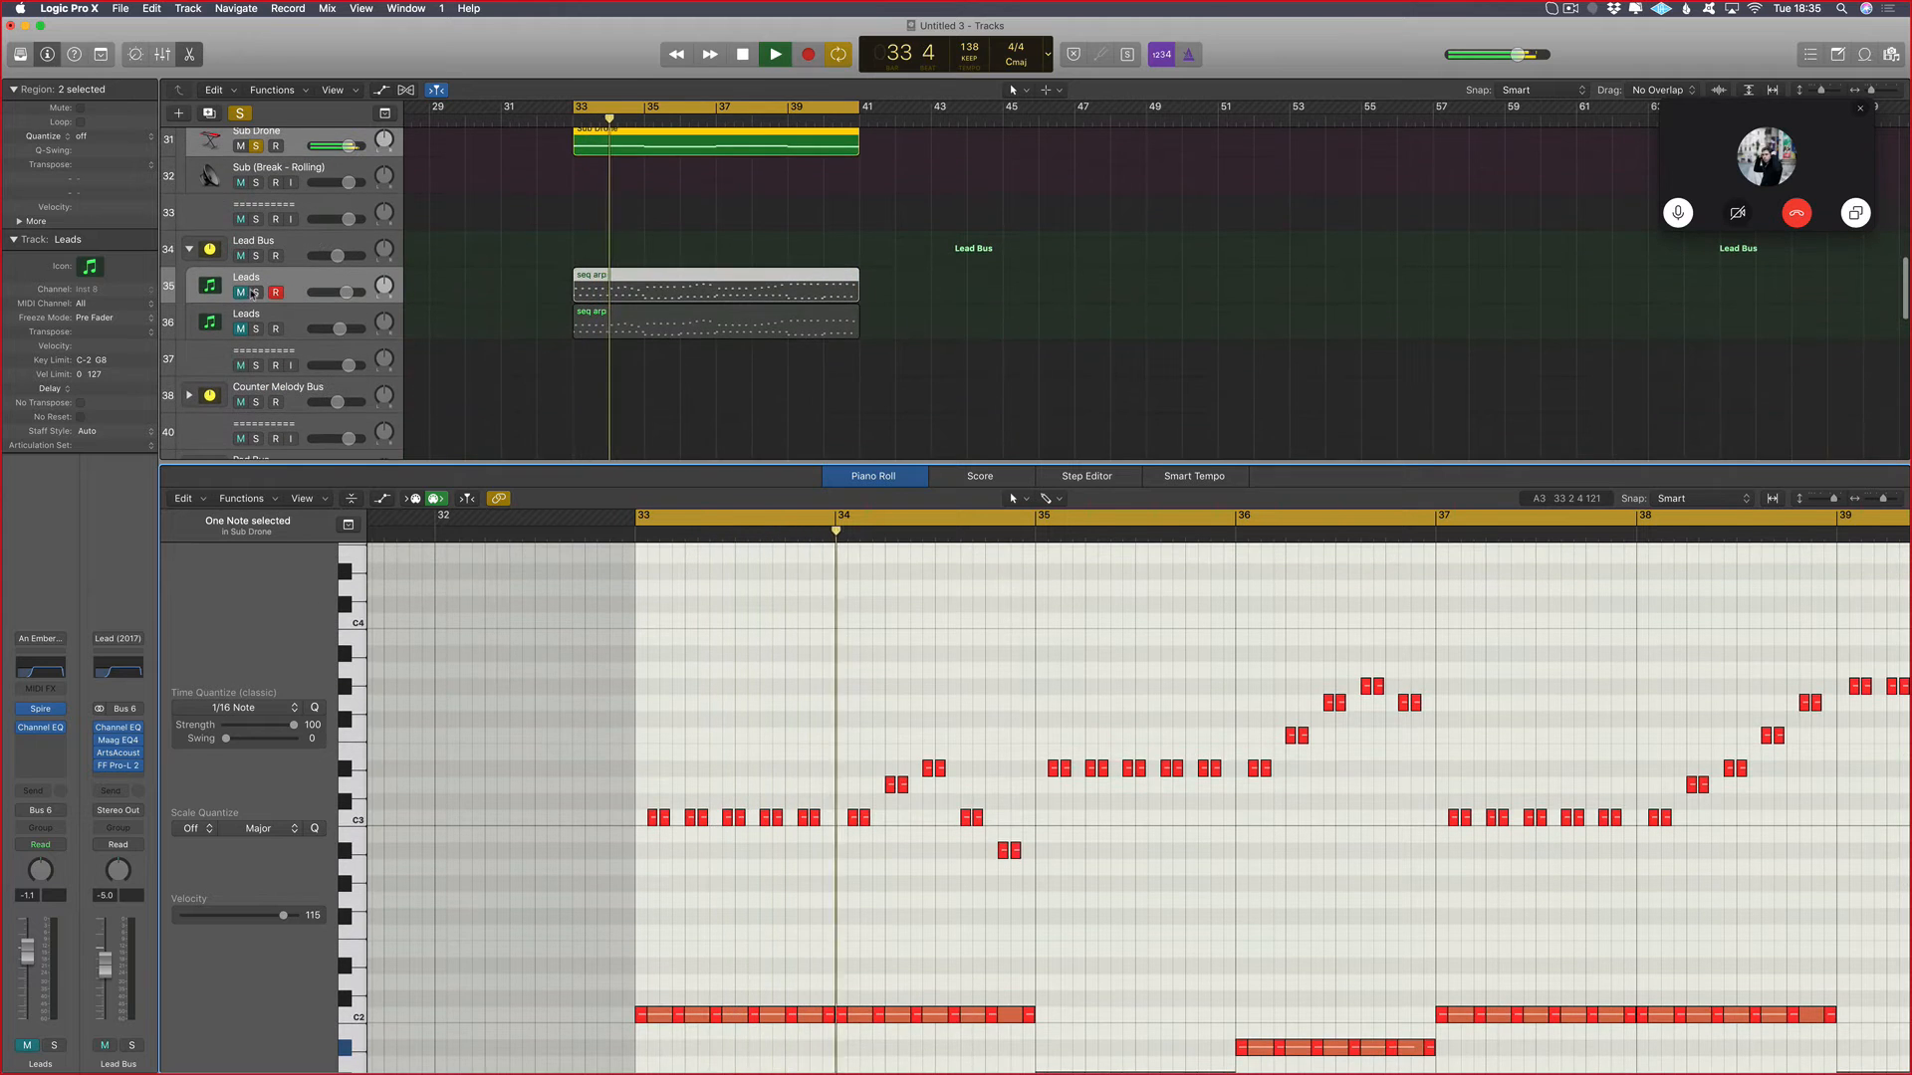
{"action": "left_click", "coordinate": [256, 293]}
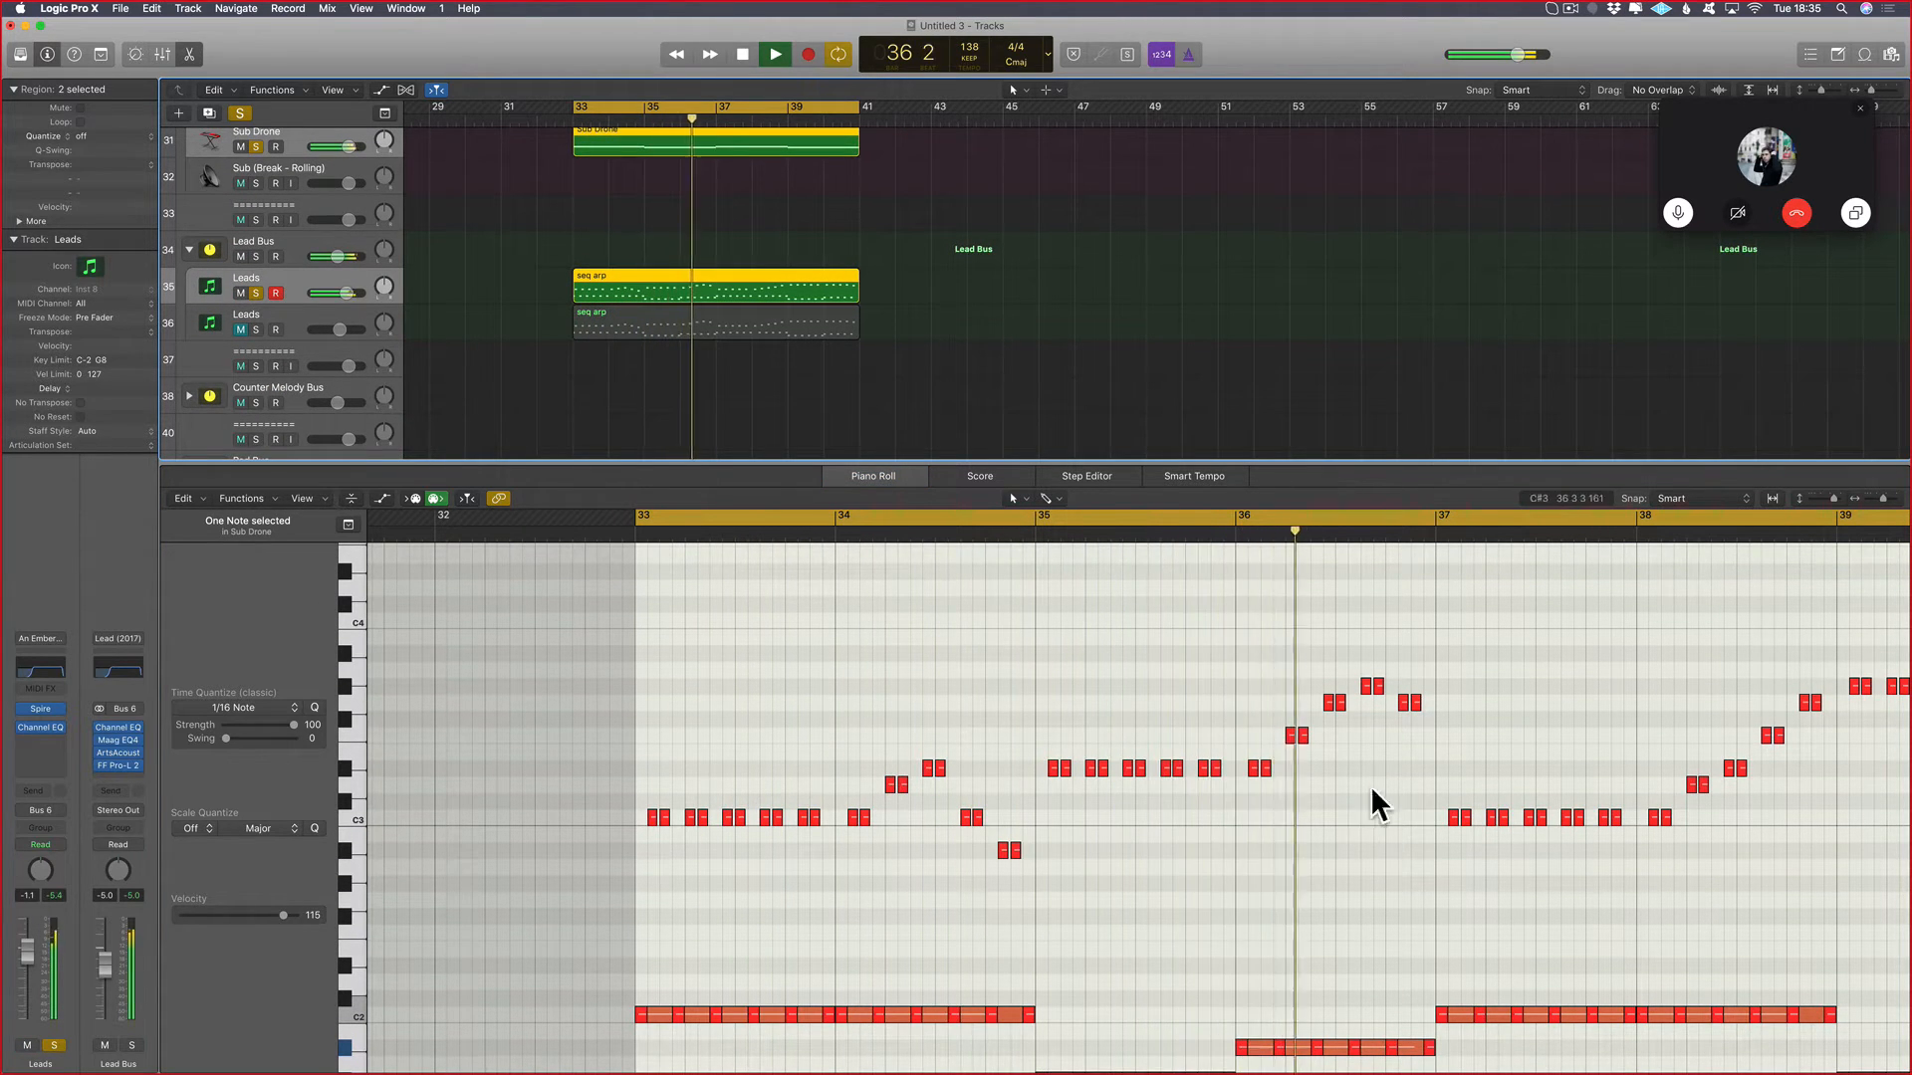
Step: Stop playback, move the Sub Drone track directly below the lower Leads track and view its ES2 synth
{"action": "key", "text": "space"}
{"action": "scroll", "coordinate": [379, 190], "scroll_direction": "up", "scroll_amount": 1}
{"action": "left_click_drag", "start_coordinate": [285, 158], "coordinate": [211, 379]}
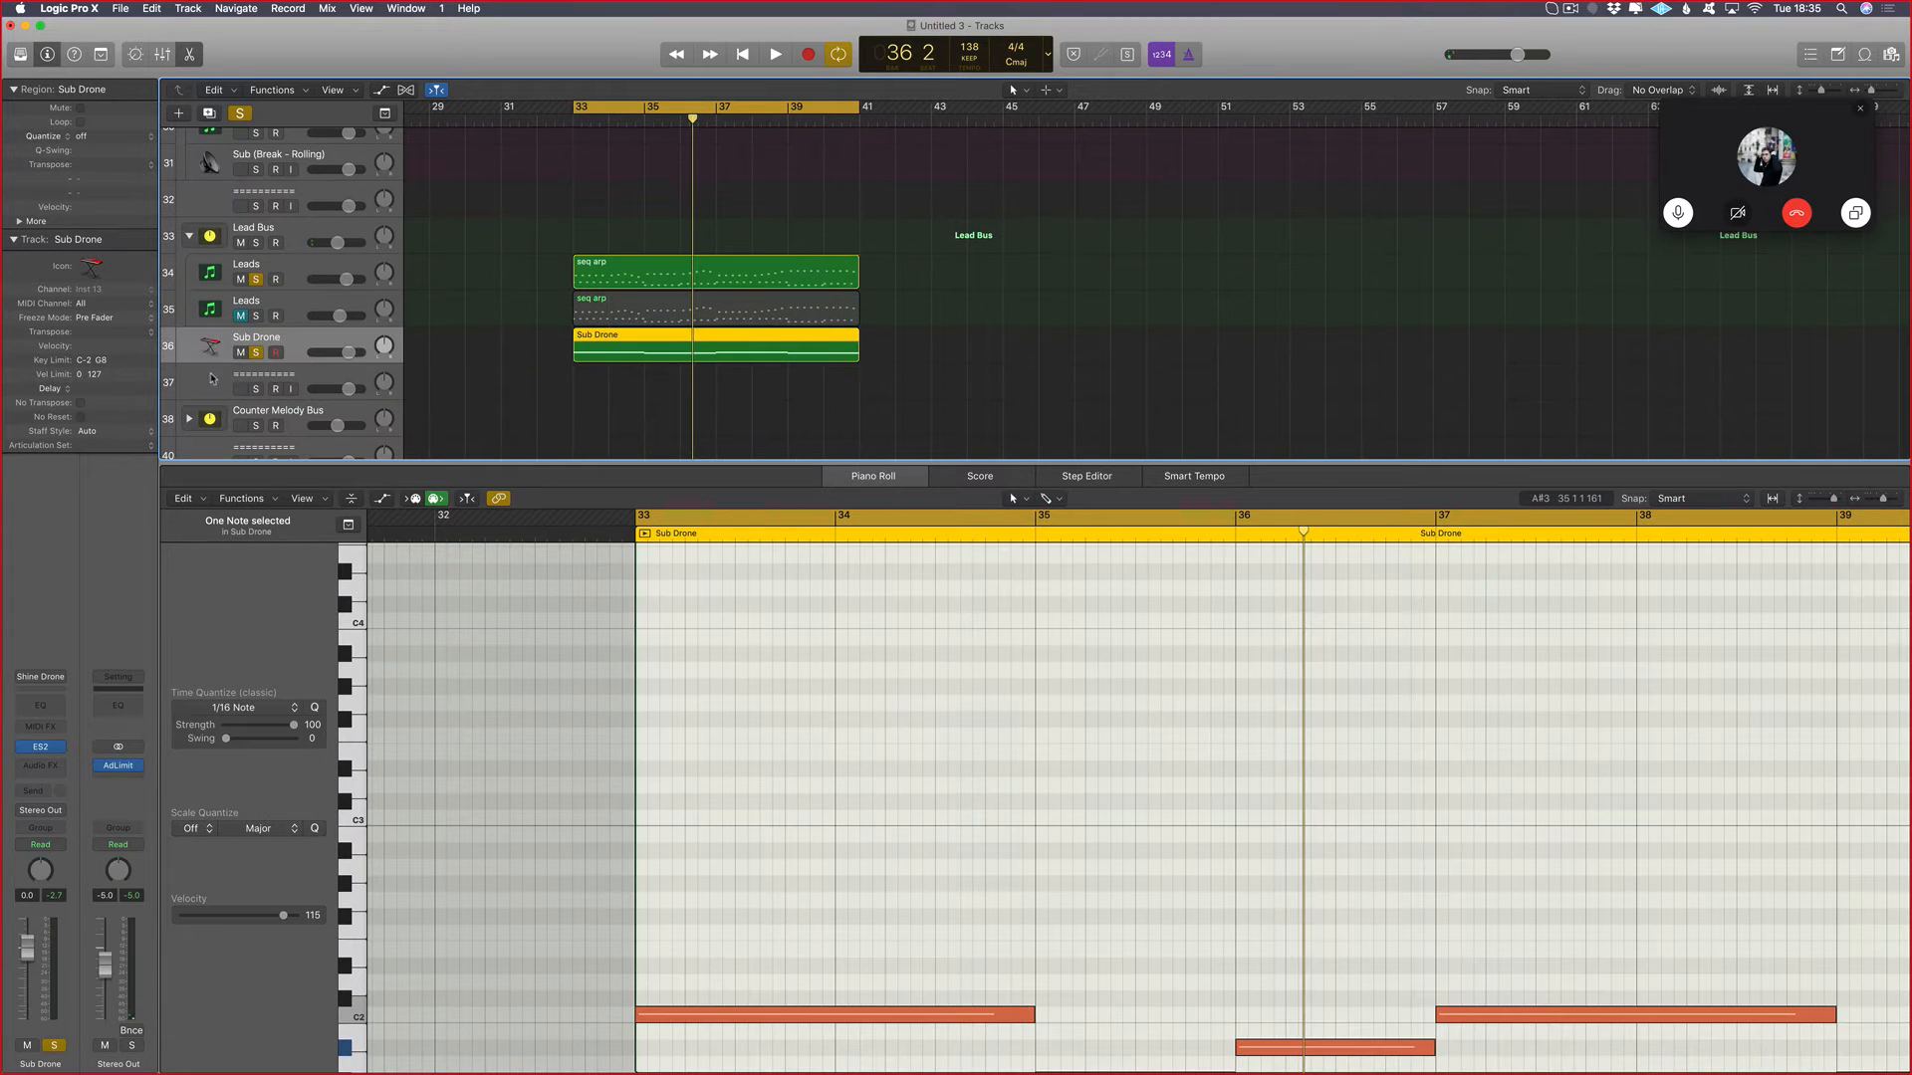
{"action": "left_click", "coordinate": [41, 748]}
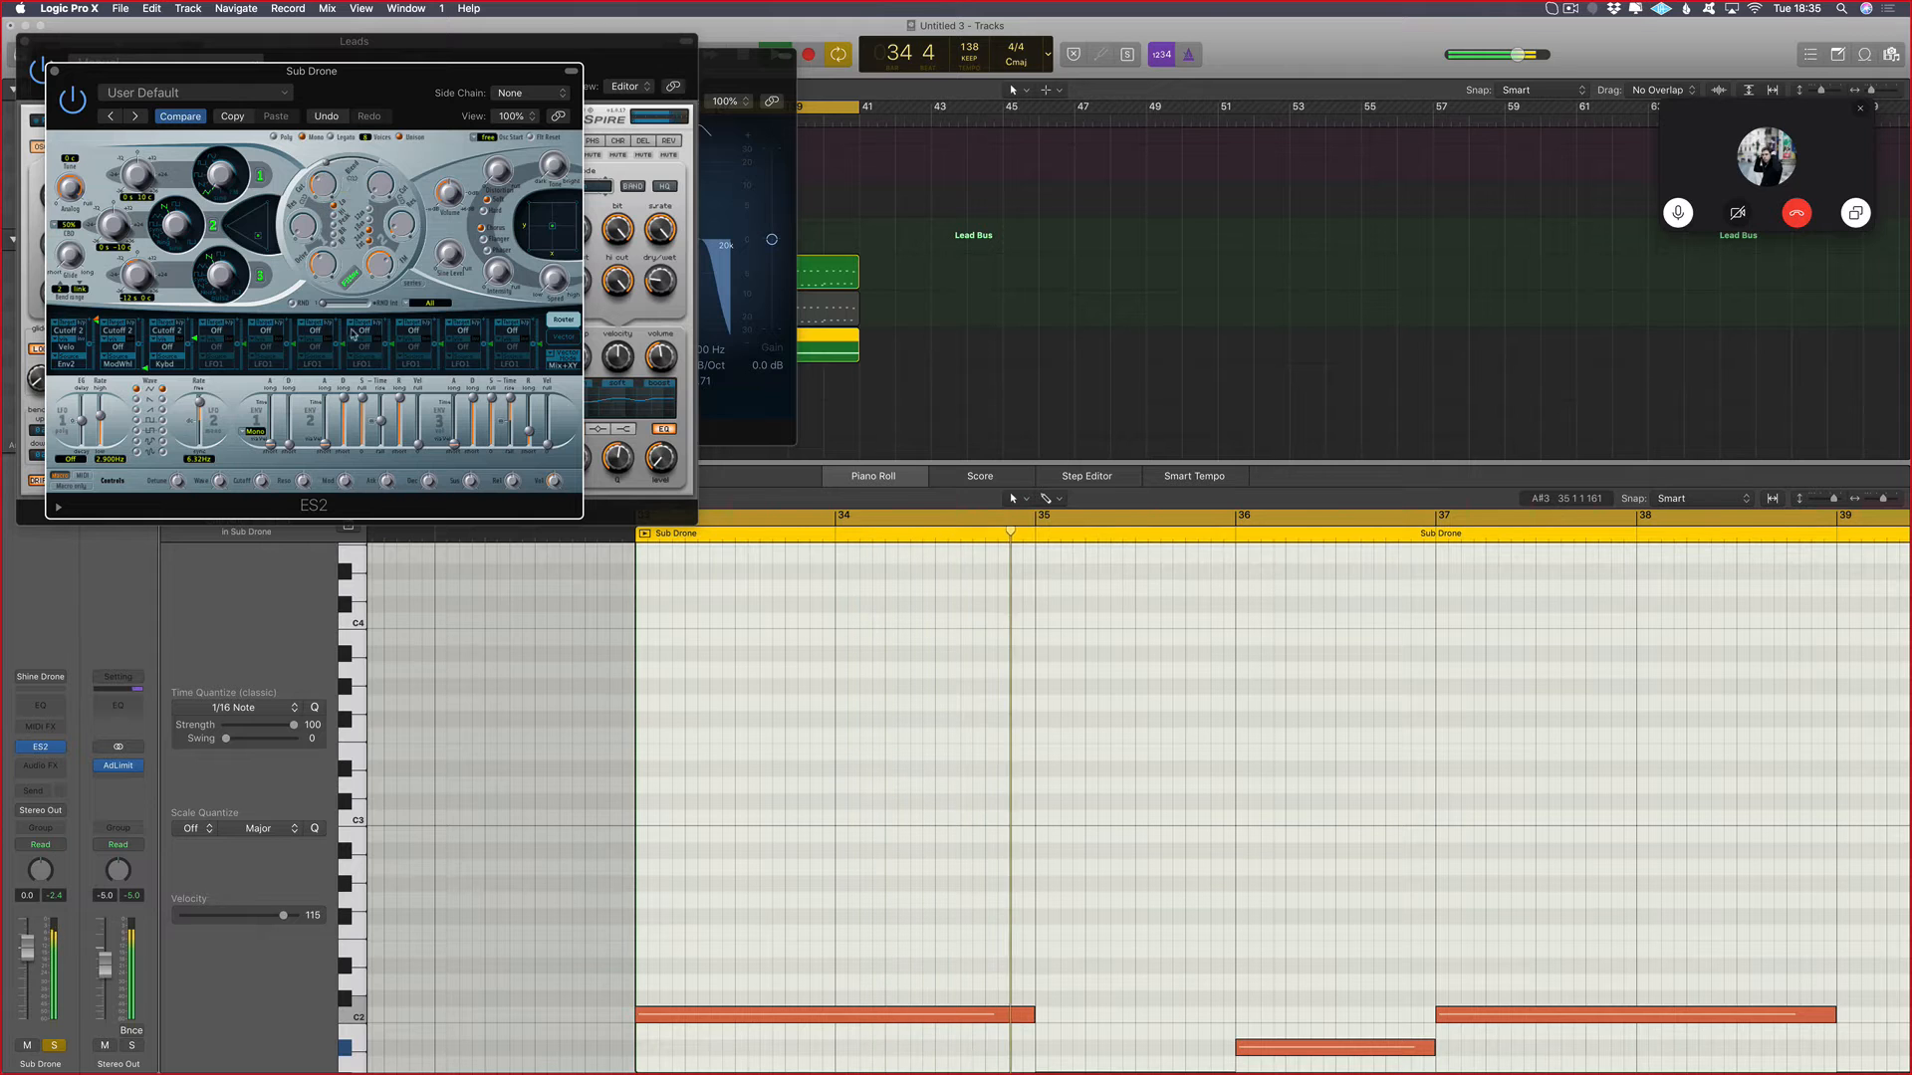
{"action": "key", "text": "v"}
Step: In the upper Leads seq arp region, raise the first melody note pair of bar 36 to F3 and replay the loop
{"action": "left_click", "coordinate": [597, 275]}
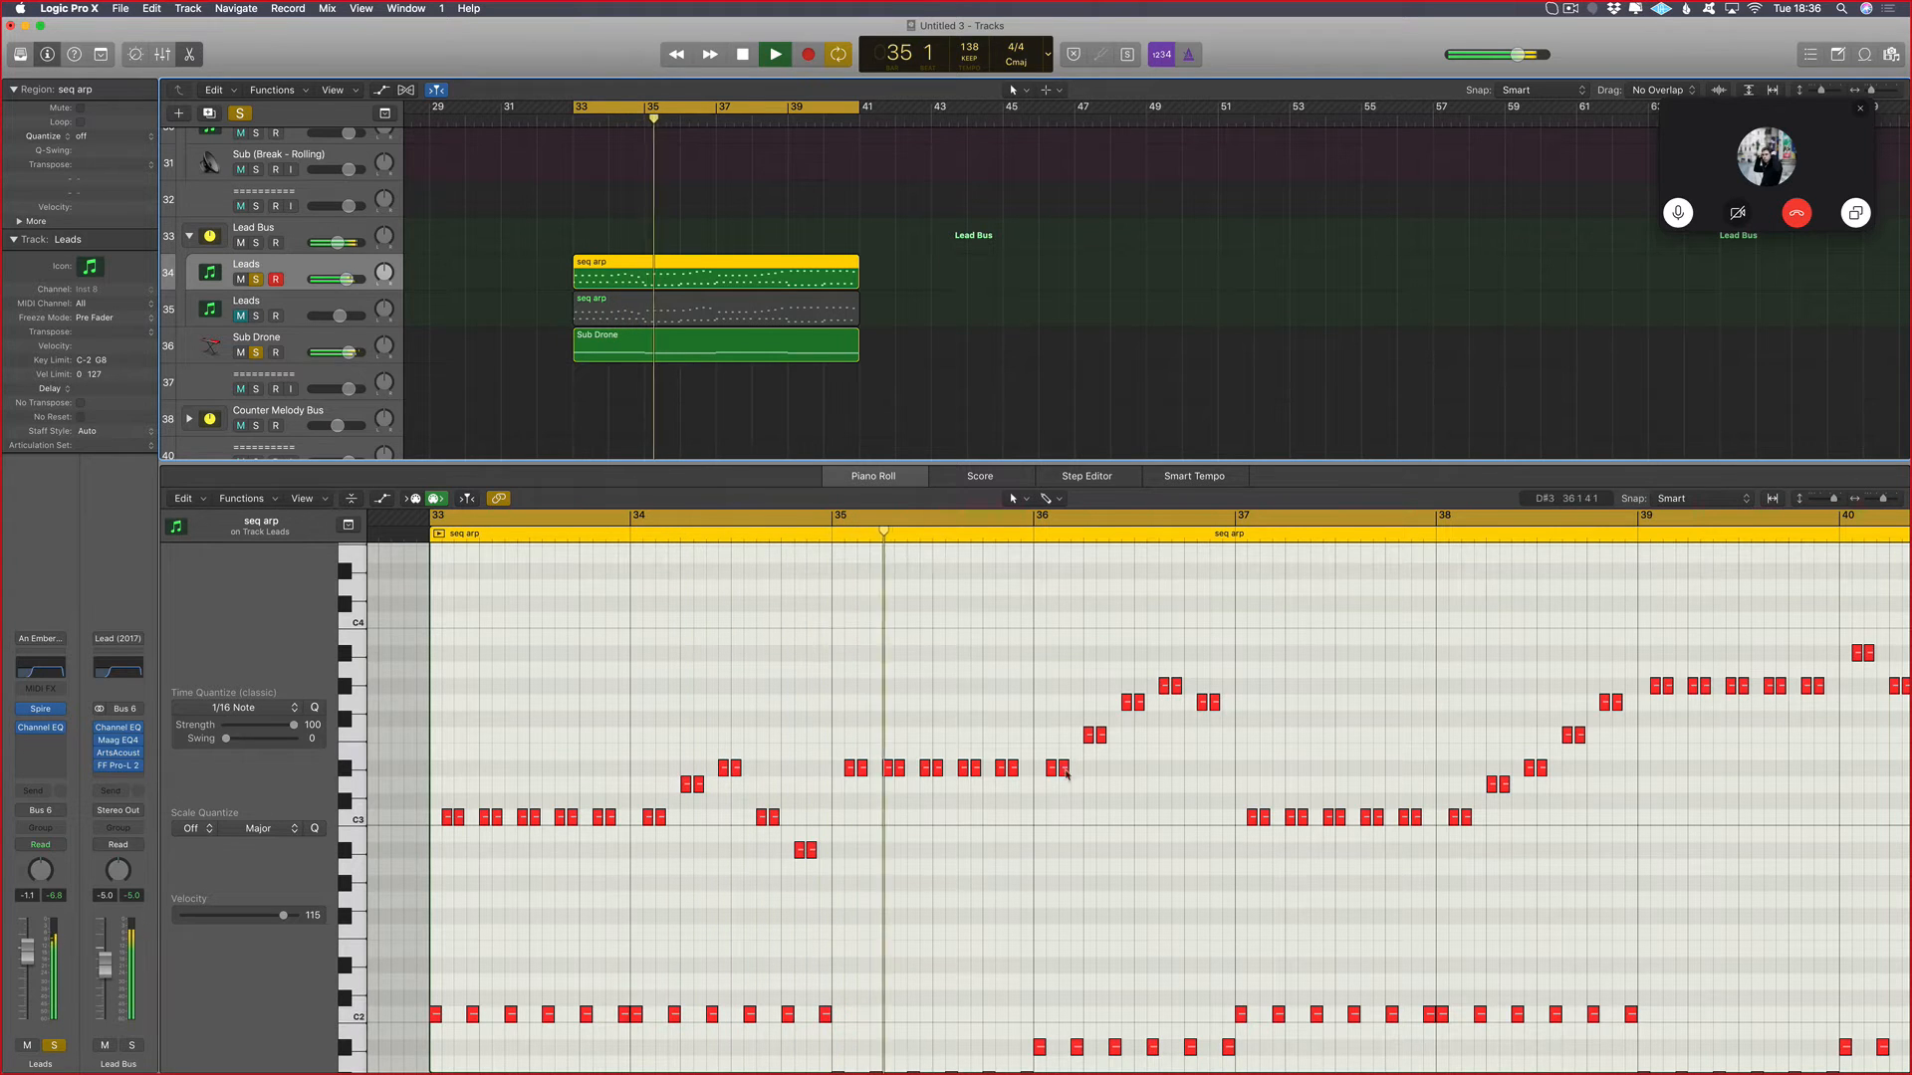
{"action": "key", "text": "space"}
{"action": "left_click_drag", "start_coordinate": [1061, 767], "coordinate": [1050, 745]}
{"action": "key", "text": "space"}
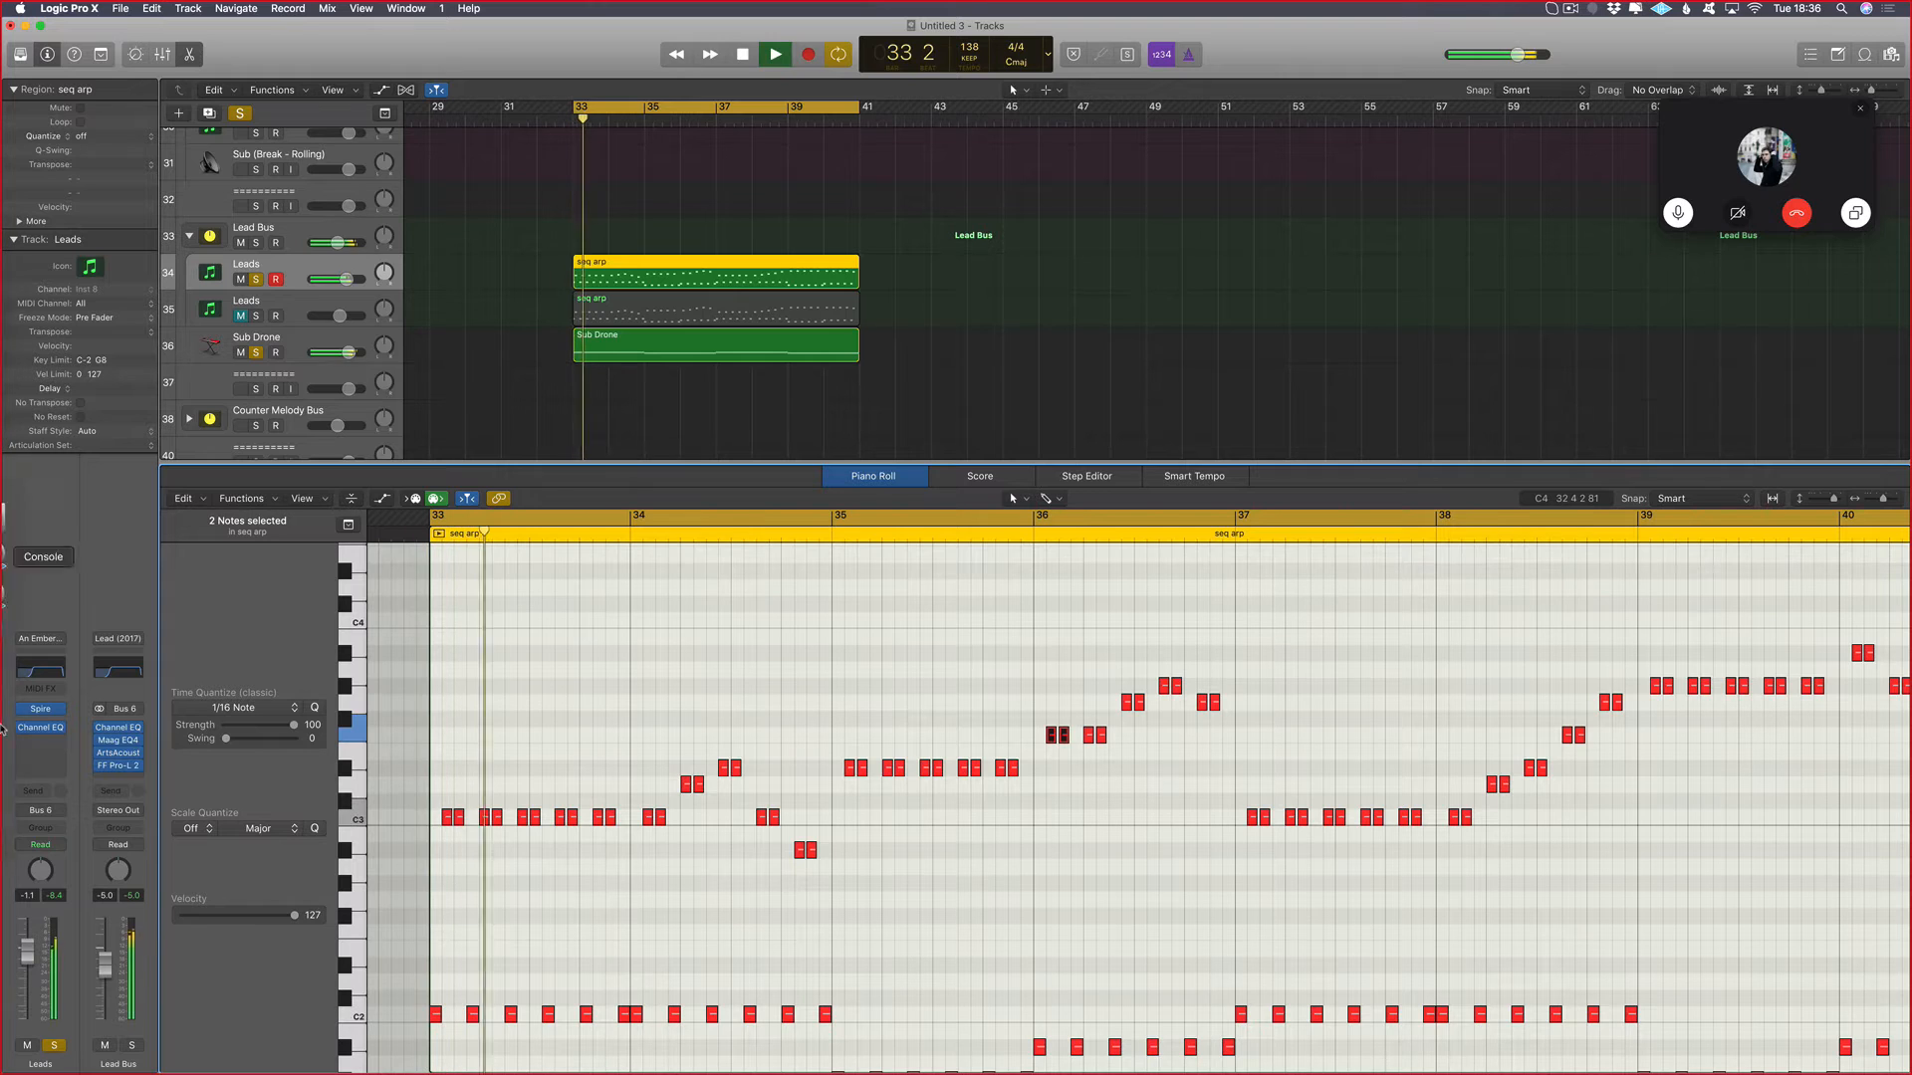
Step: Reopen the upper Leads track's Spire and raise its first filter cutoff during playback
{"action": "left_click", "coordinate": [40, 710]}
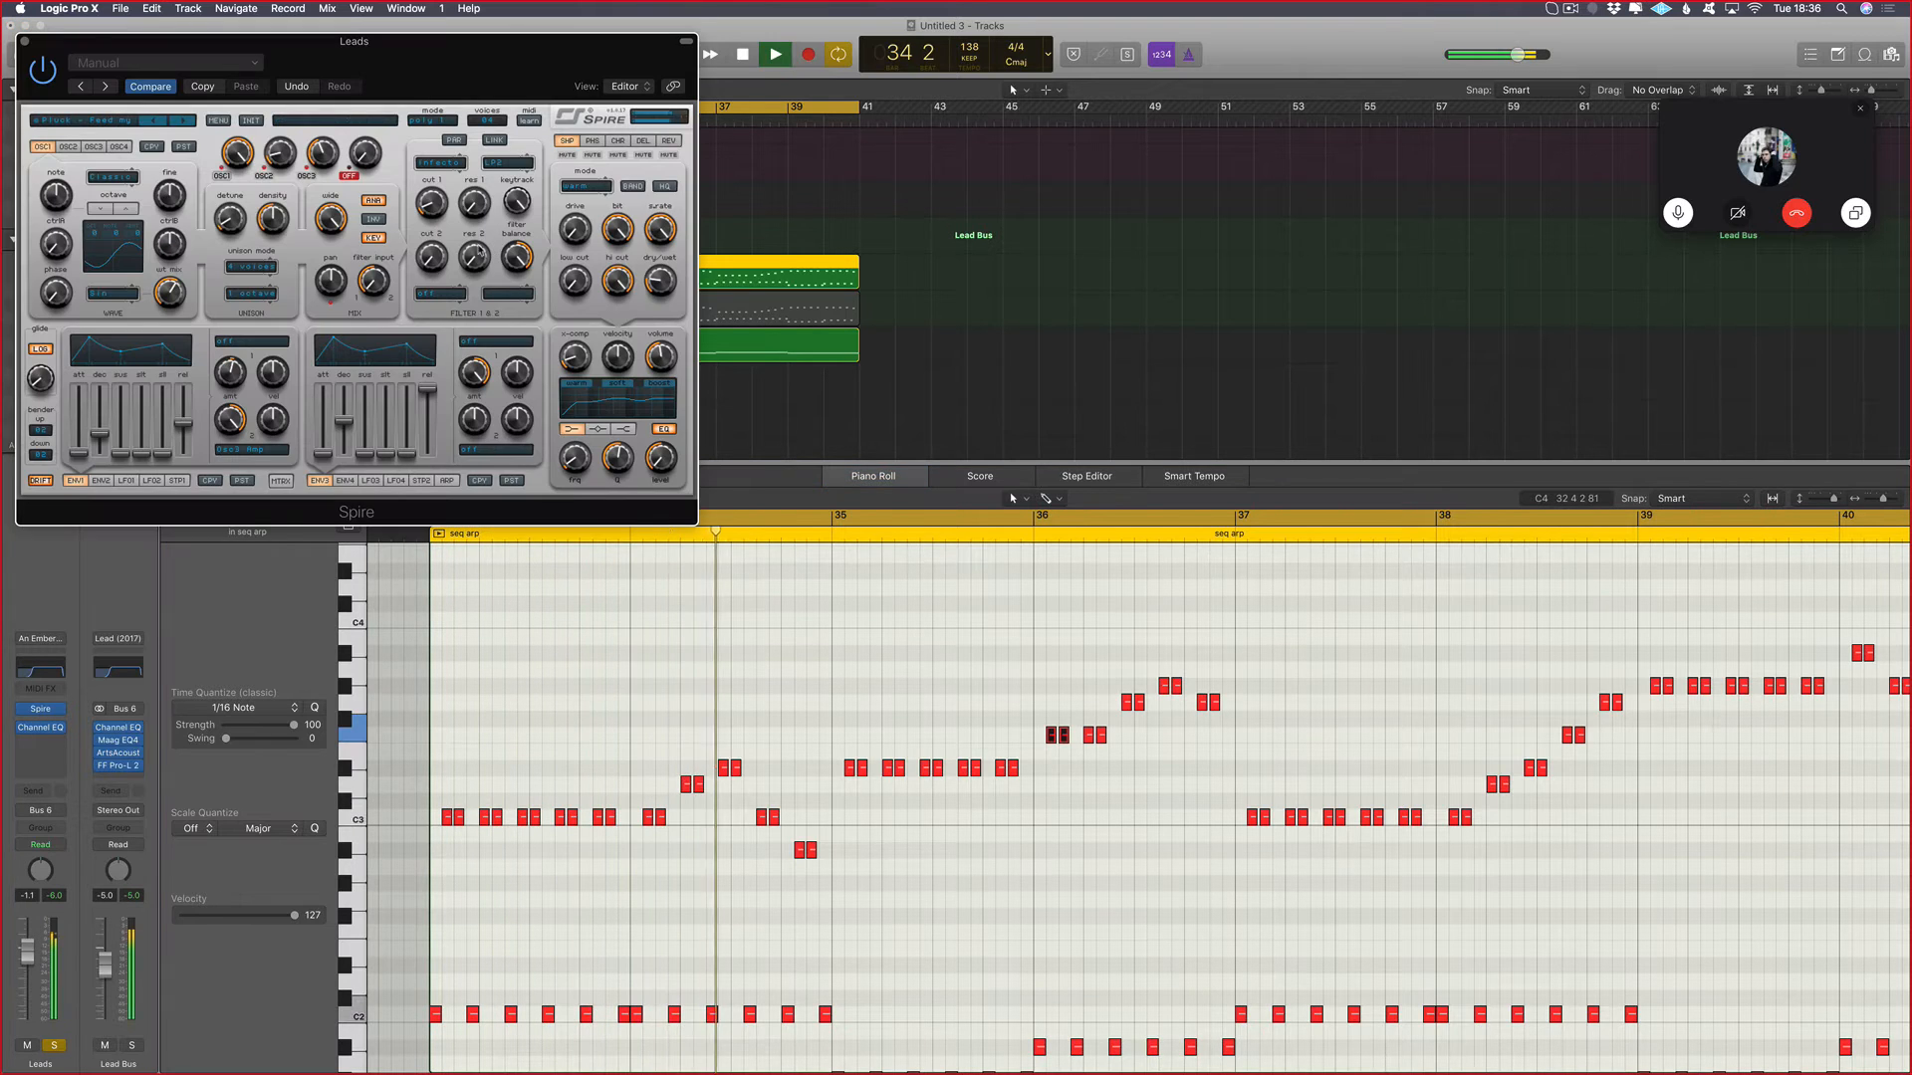
{"action": "left_click_drag", "start_coordinate": [426, 202], "coordinate": [428, 182]}
{"action": "key", "text": "space"}
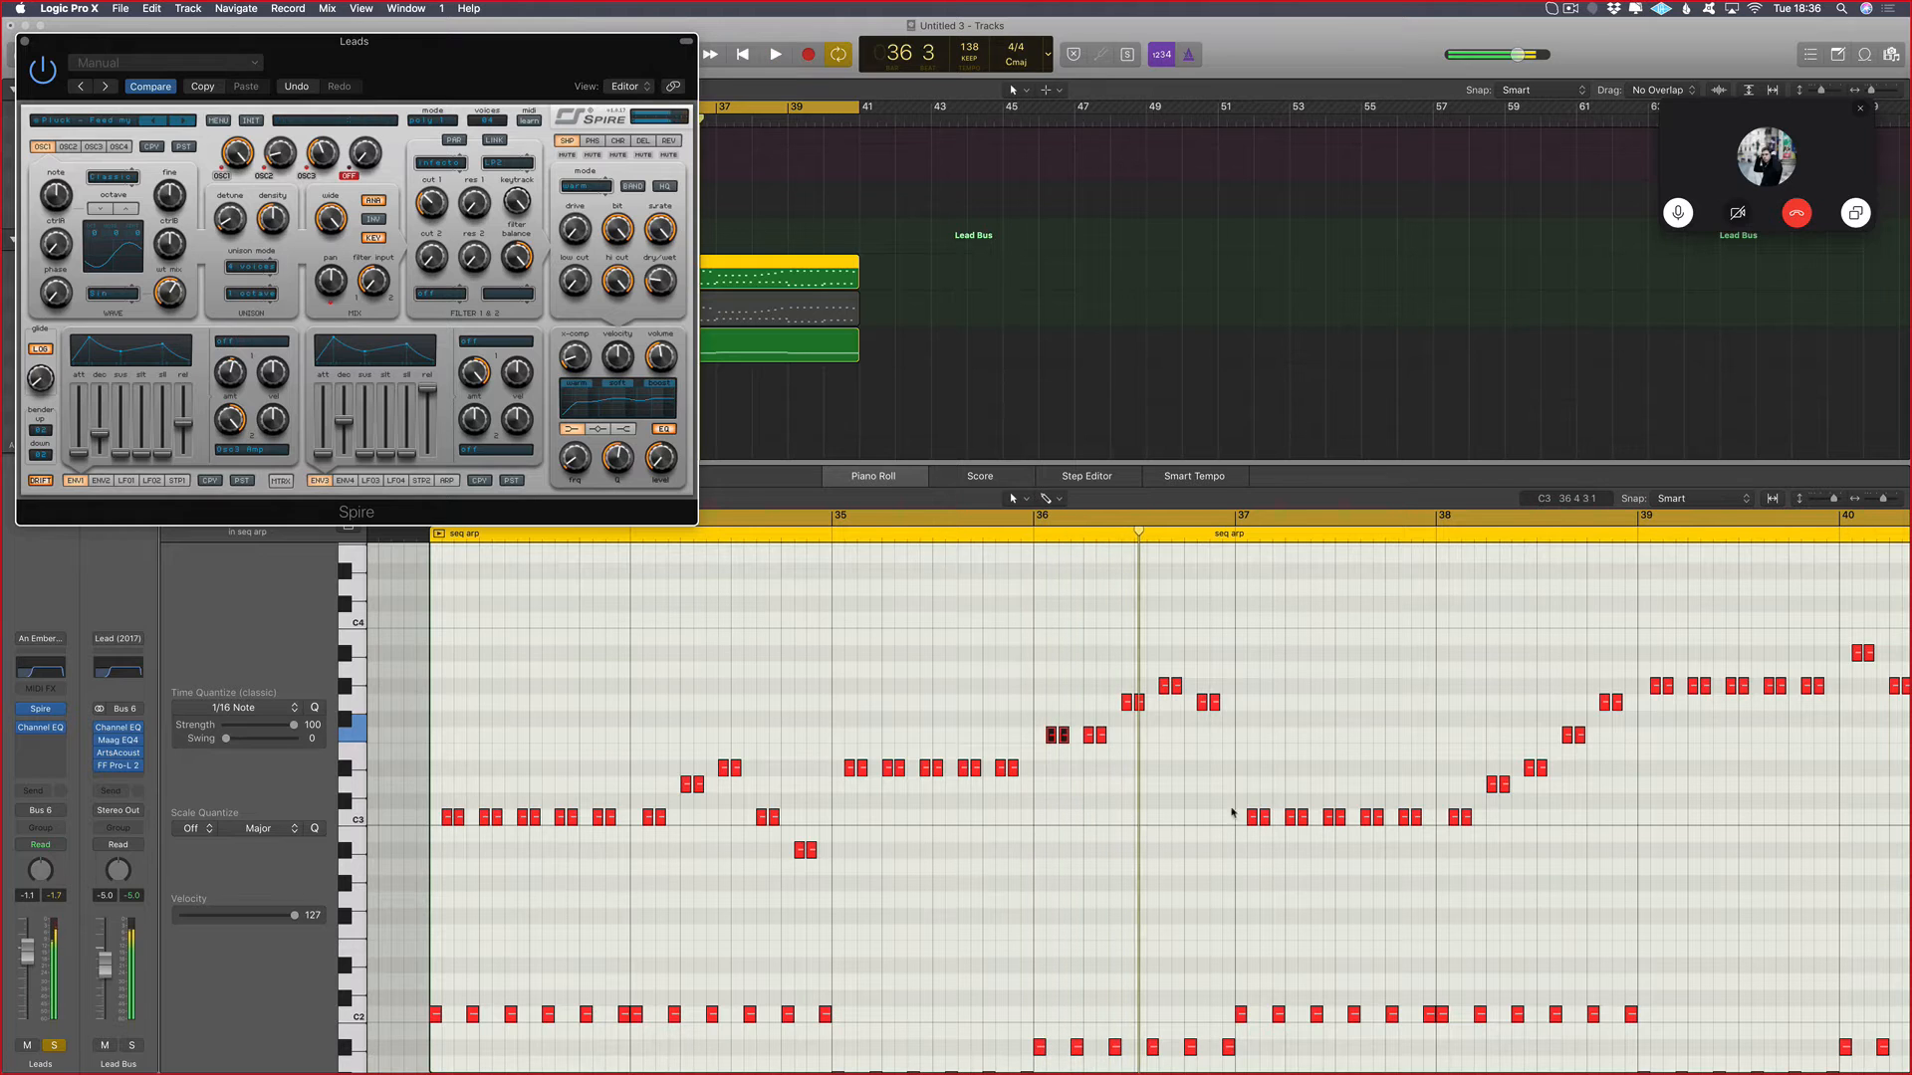
Step: Try lowering bar 36's third melody note pair to F3 and the fourth pair to G3, playing the loop after each
{"action": "left_click_drag", "start_coordinate": [1191, 731], "coordinate": [1126, 748]}
{"action": "left_click", "coordinate": [960, 535]}
{"action": "key", "text": "space"}
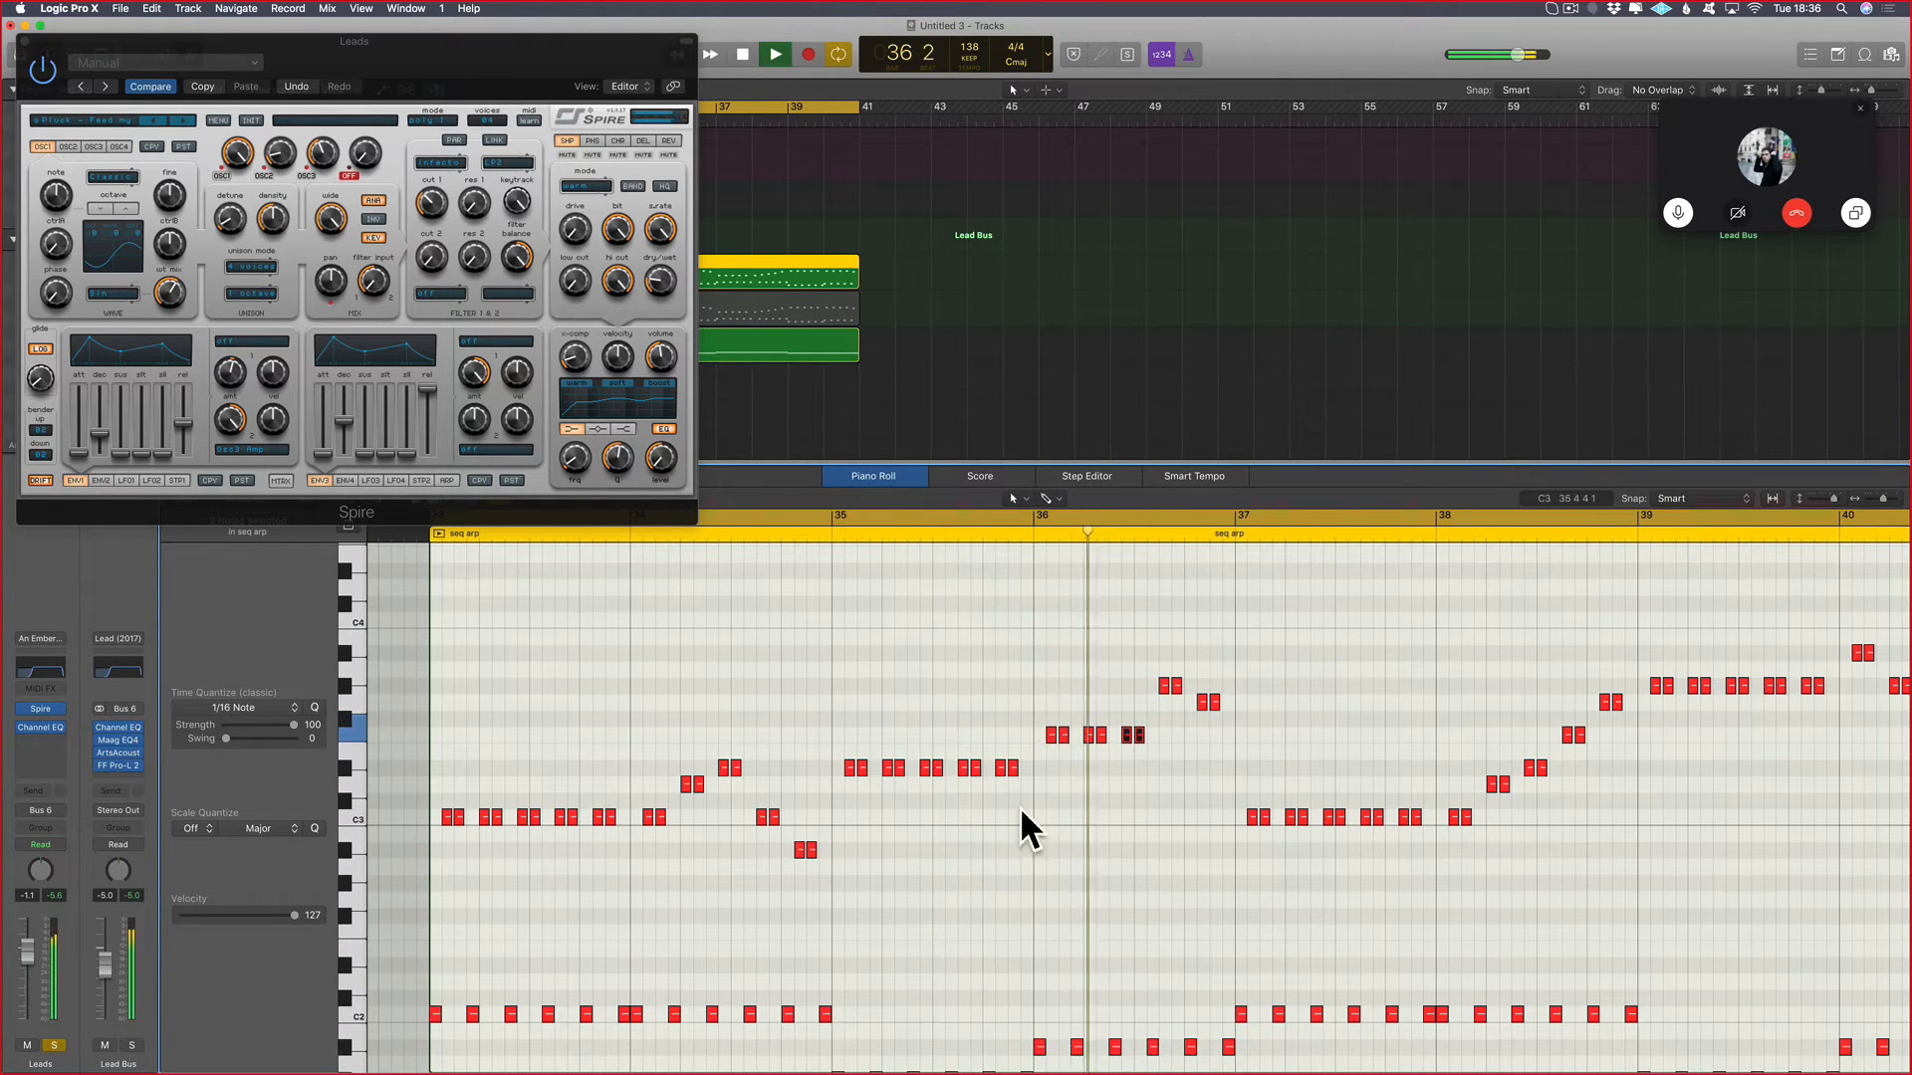
{"action": "key", "text": "space"}
{"action": "left_click_drag", "start_coordinate": [1165, 685], "coordinate": [1160, 702]}
{"action": "key", "text": "space"}
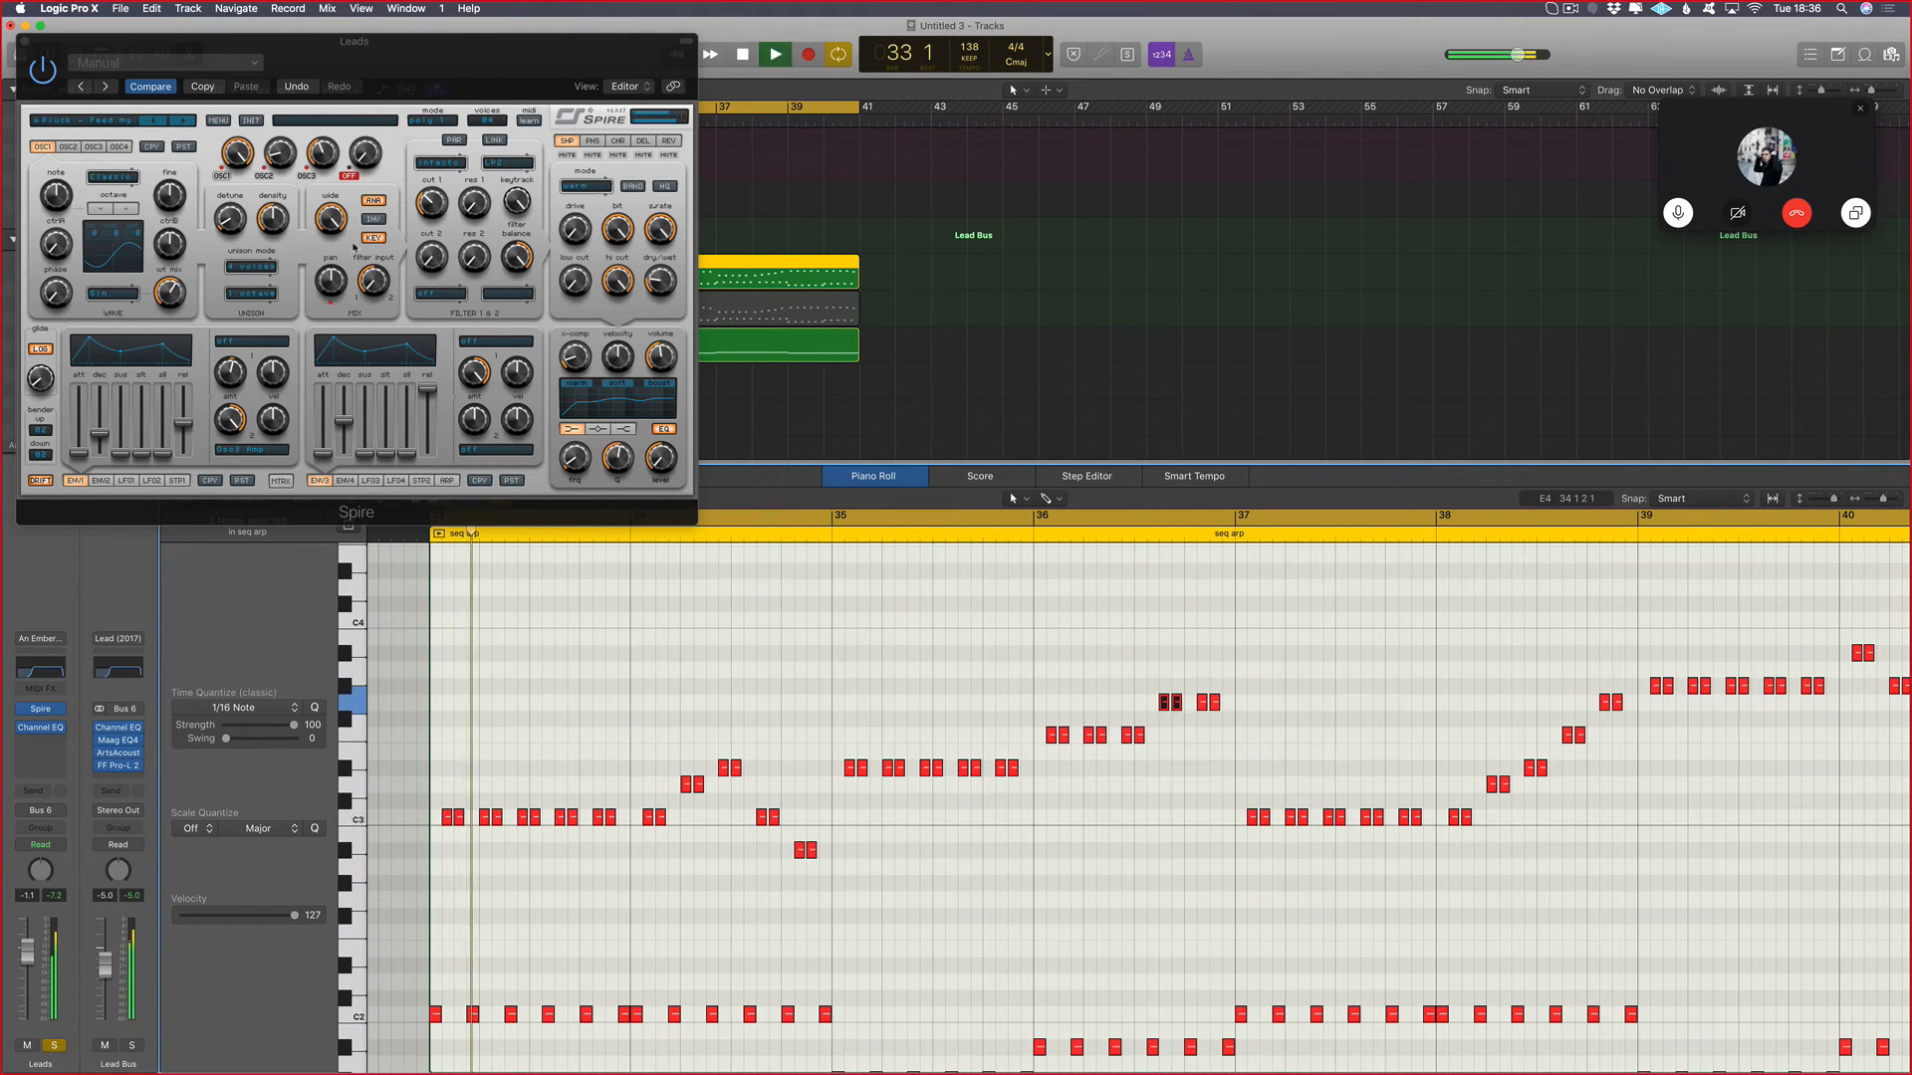
Step: Adjust Spire's first filter cutoff during playback and lower bar 36's third melody note pair to D#3
{"action": "left_click", "coordinate": [432, 209]}
{"action": "mouse_move", "coordinate": [432, 215]}
{"action": "left_mouse_down"}
{"action": "mouse_move", "coordinate": [417, 221]}
{"action": "mouse_move", "coordinate": [416, 190]}
{"action": "left_mouse_up"}
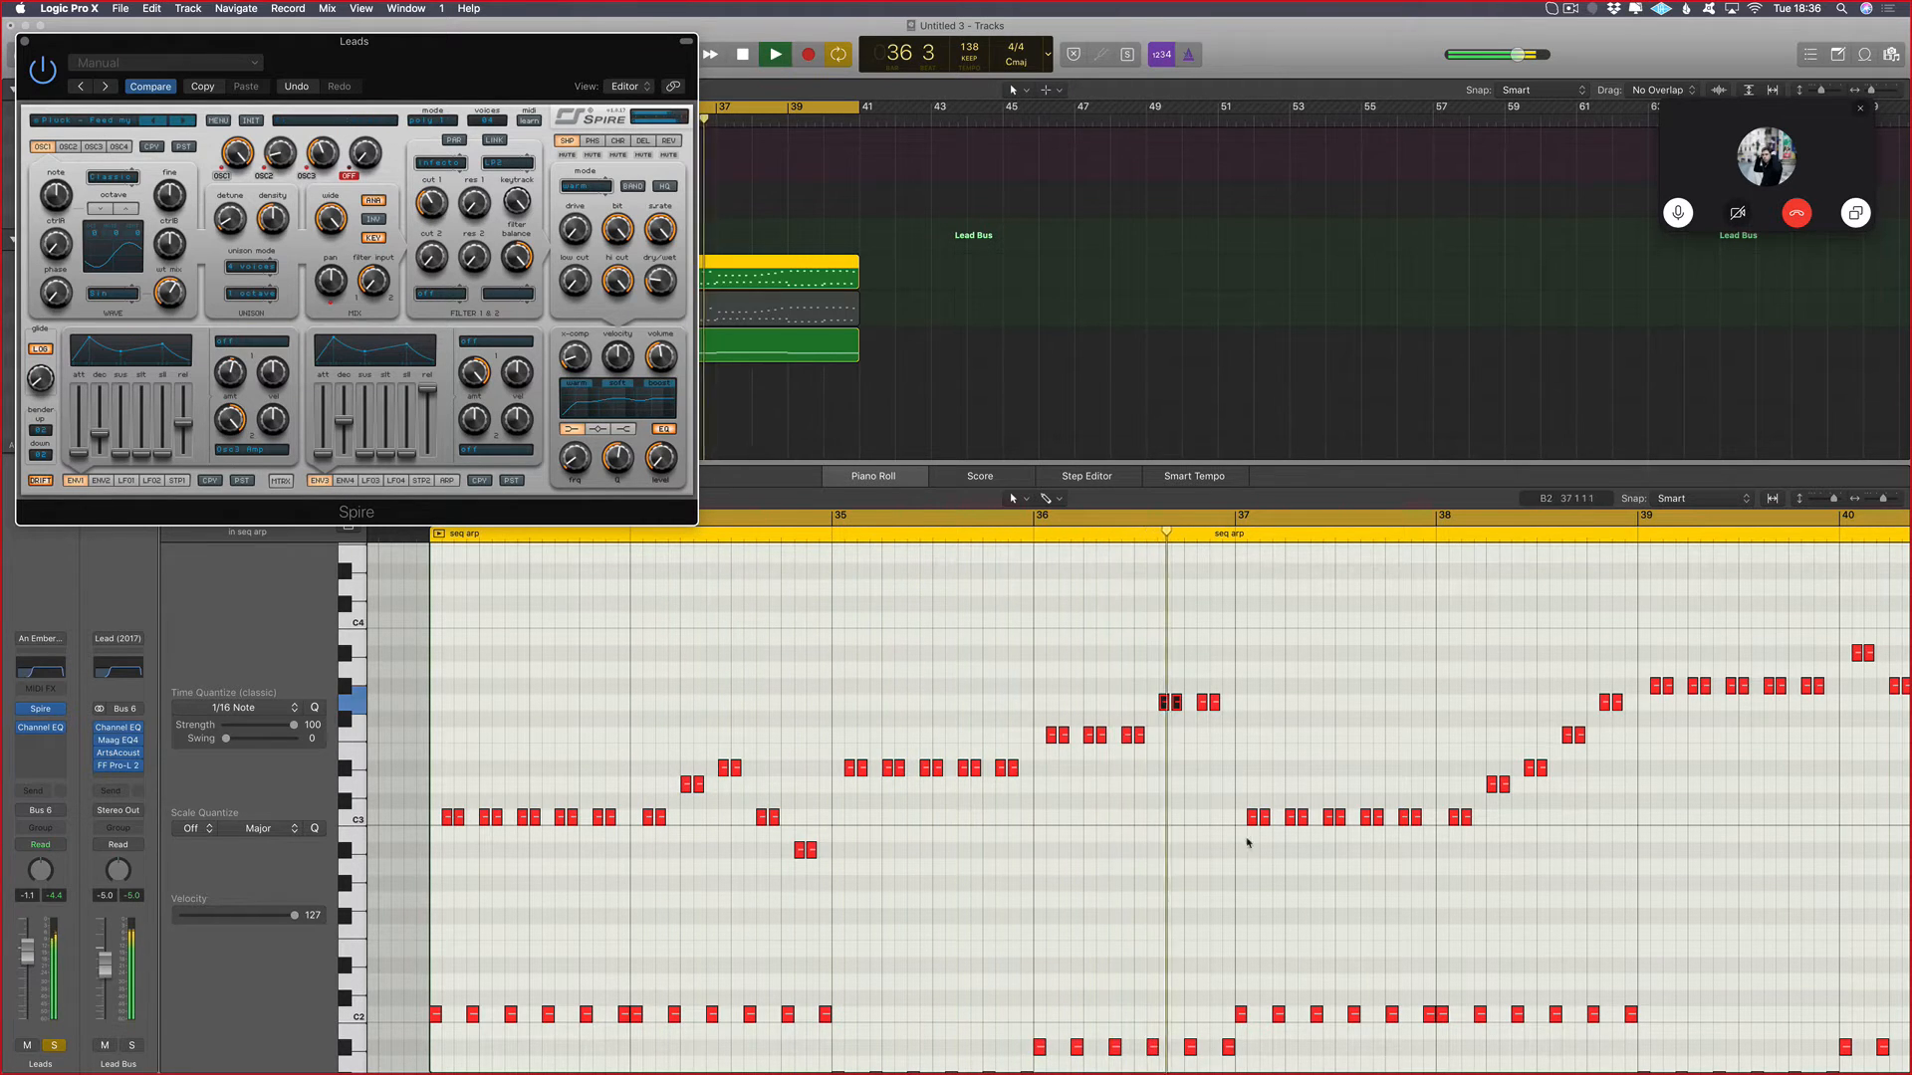
{"action": "key", "text": "space"}
{"action": "left_click_drag", "start_coordinate": [1171, 749], "coordinate": [1133, 768]}
{"action": "key", "text": "space"}
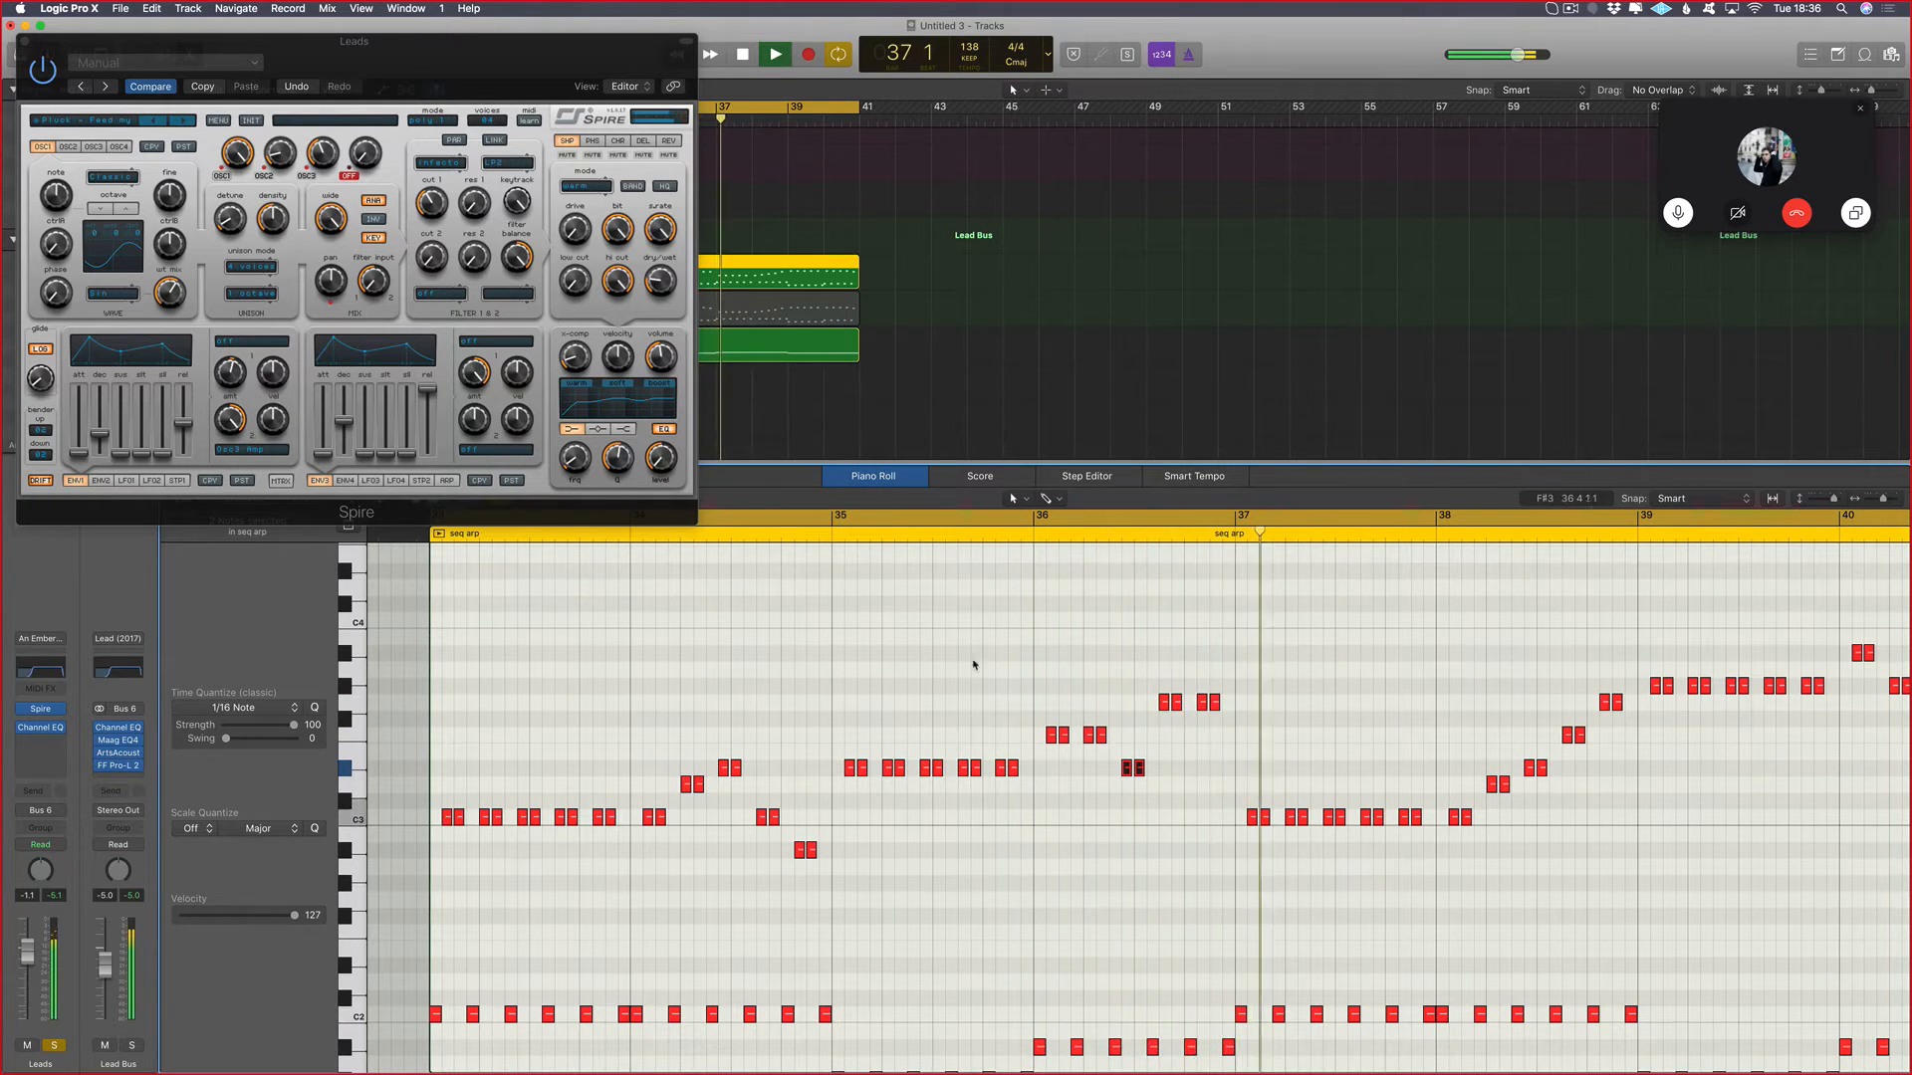
{"action": "key", "text": "Return"}
{"action": "left_click", "coordinate": [430, 215]}
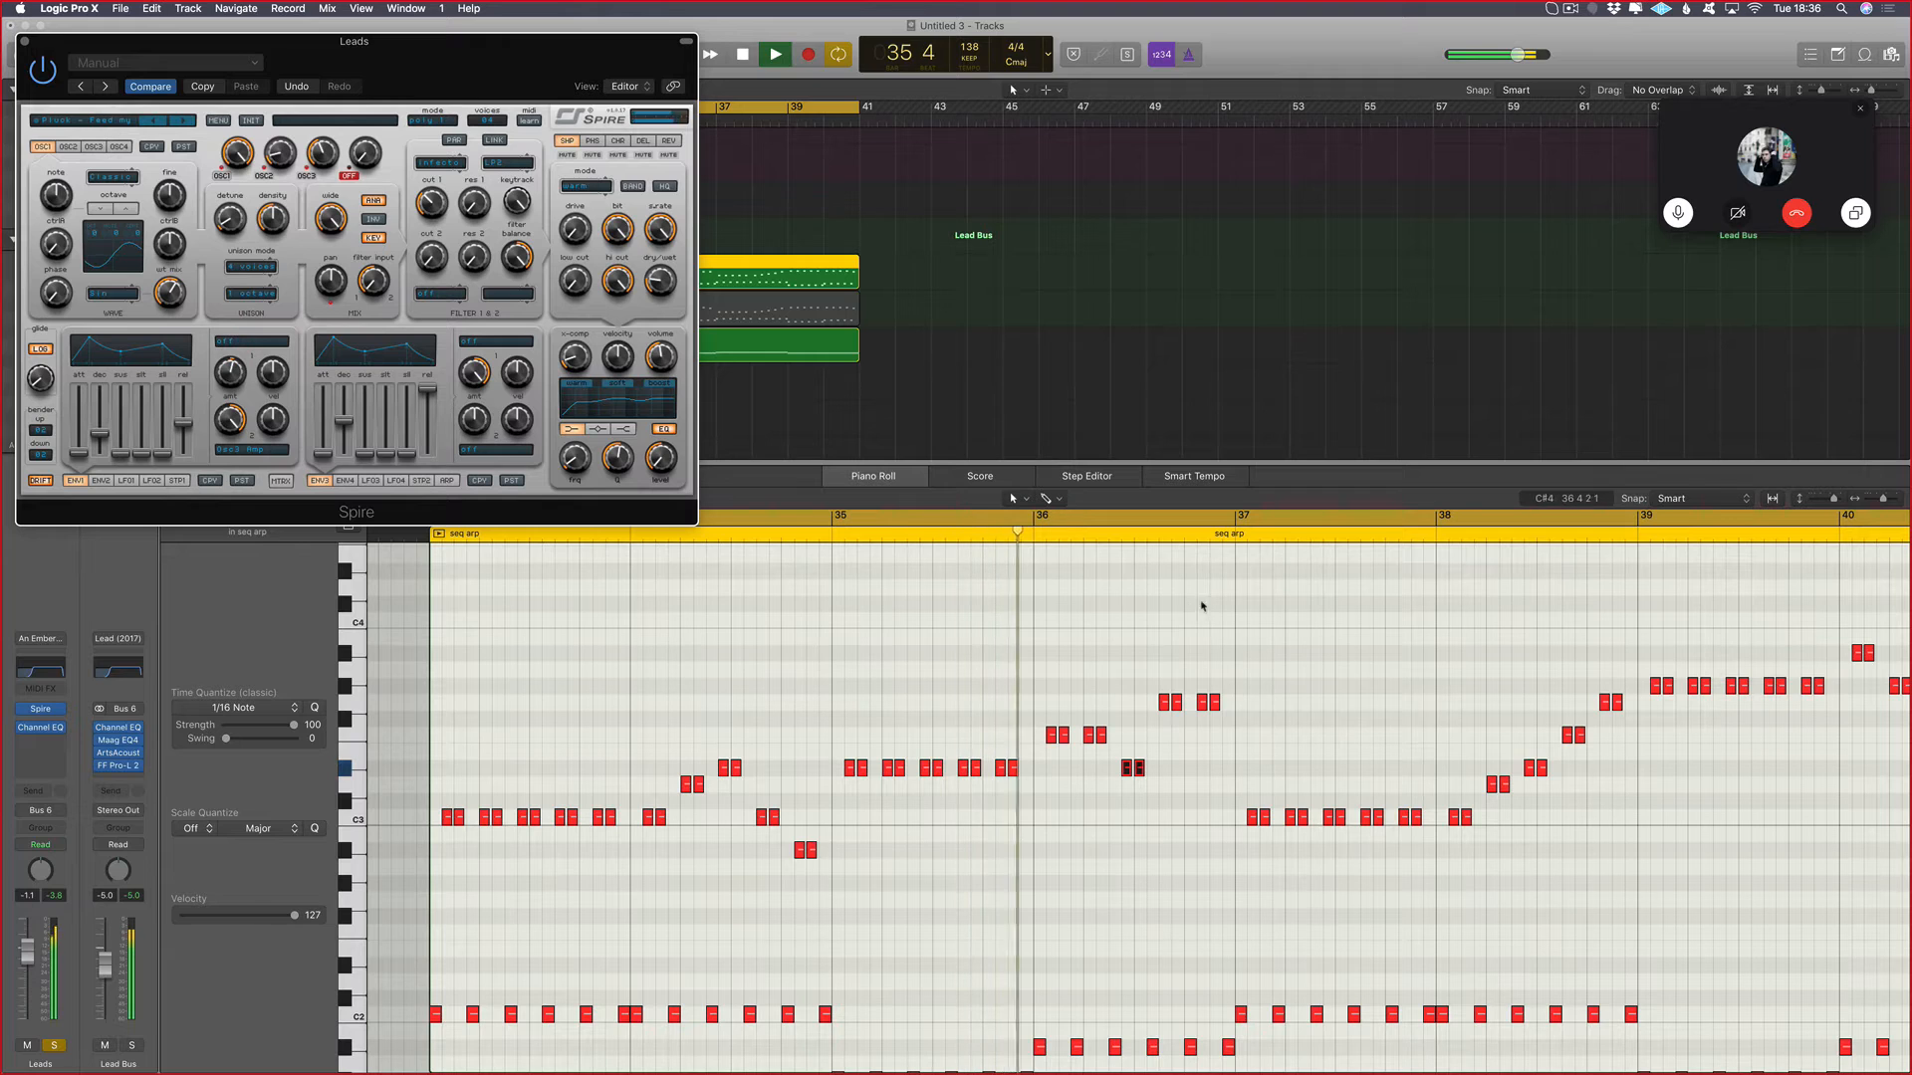
Step: Lower bar 36's second melody note pair to D#3, the third to D3 and the fourth to F3, and replay the loop
{"action": "key", "text": "space"}
{"action": "mouse_move", "coordinate": [1102, 793]}
{"action": "left_mouse_down"}
{"action": "mouse_move", "coordinate": [1081, 739]}
{"action": "mouse_move", "coordinate": [1087, 770]}
{"action": "mouse_move", "coordinate": [1132, 784]}
{"action": "left_mouse_up"}
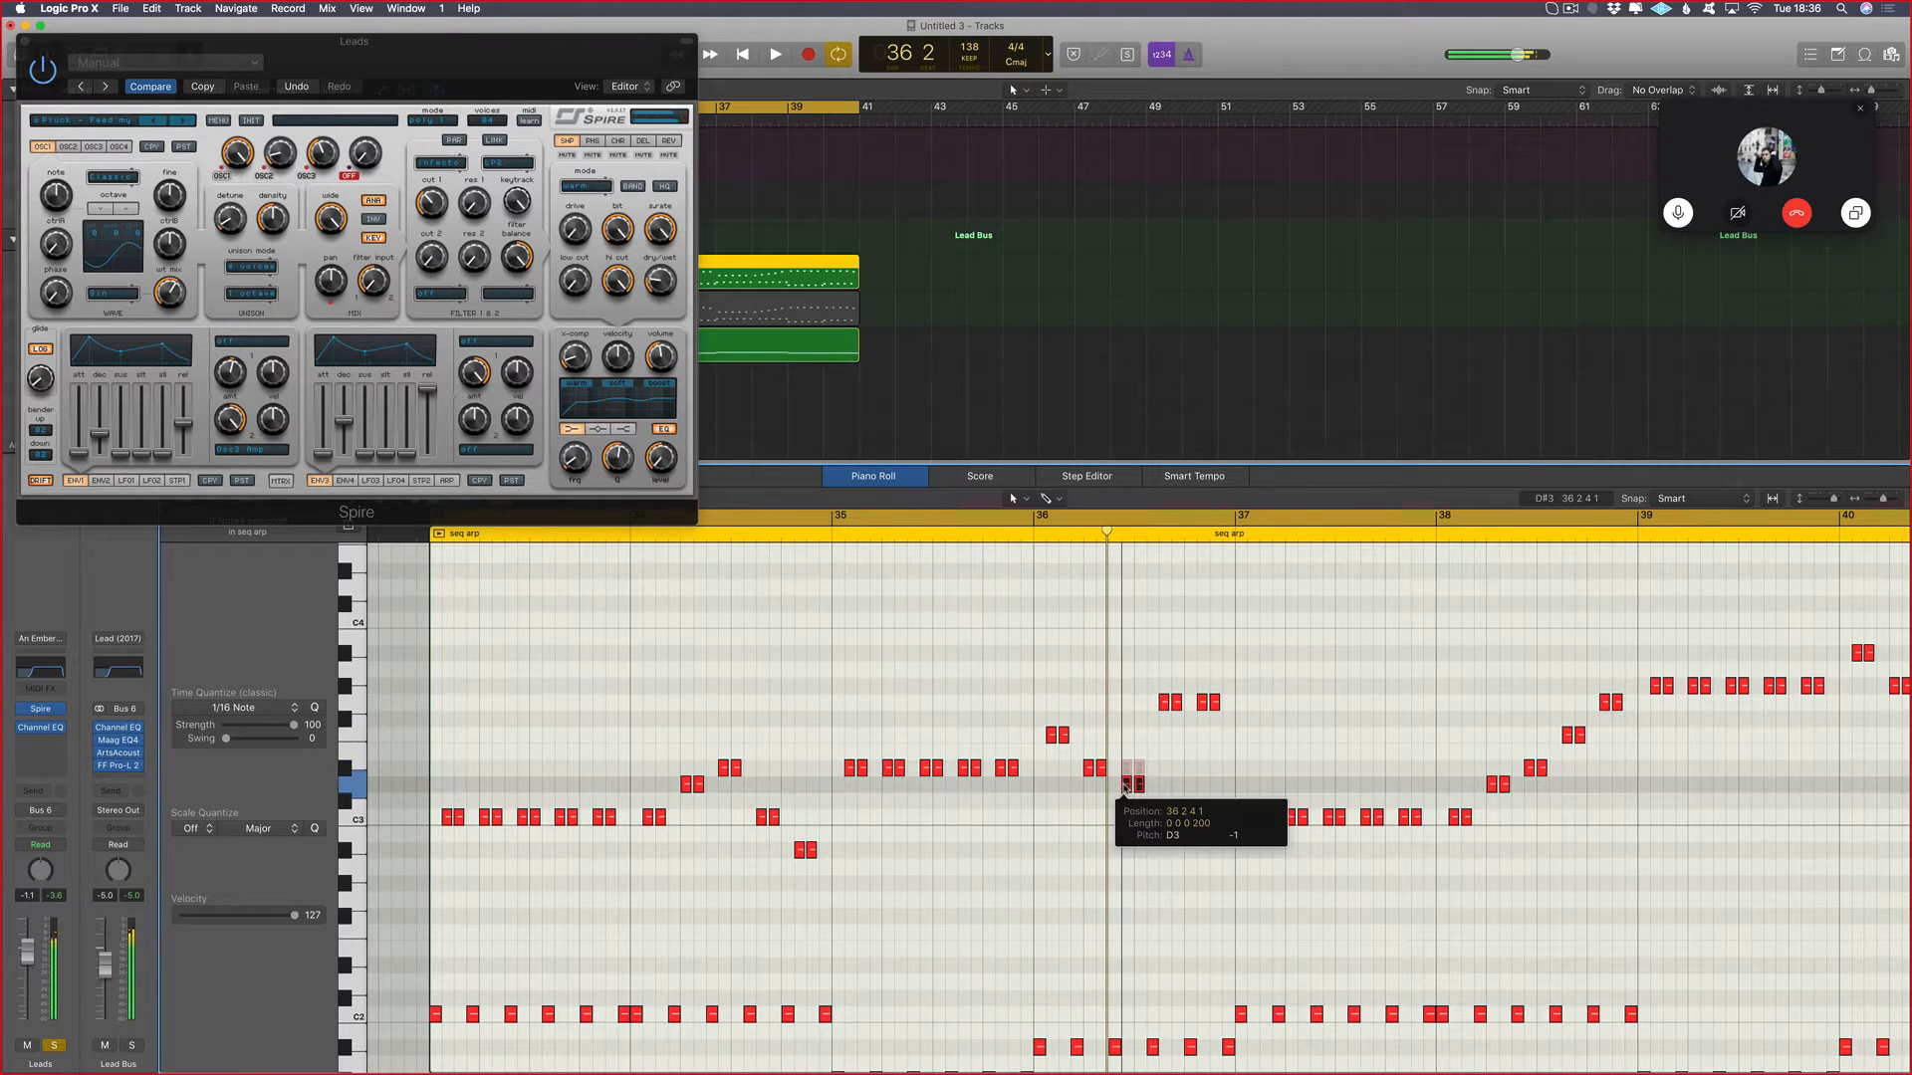
{"action": "left_click_drag", "start_coordinate": [1202, 721], "coordinate": [1160, 739]}
{"action": "key", "text": "space"}
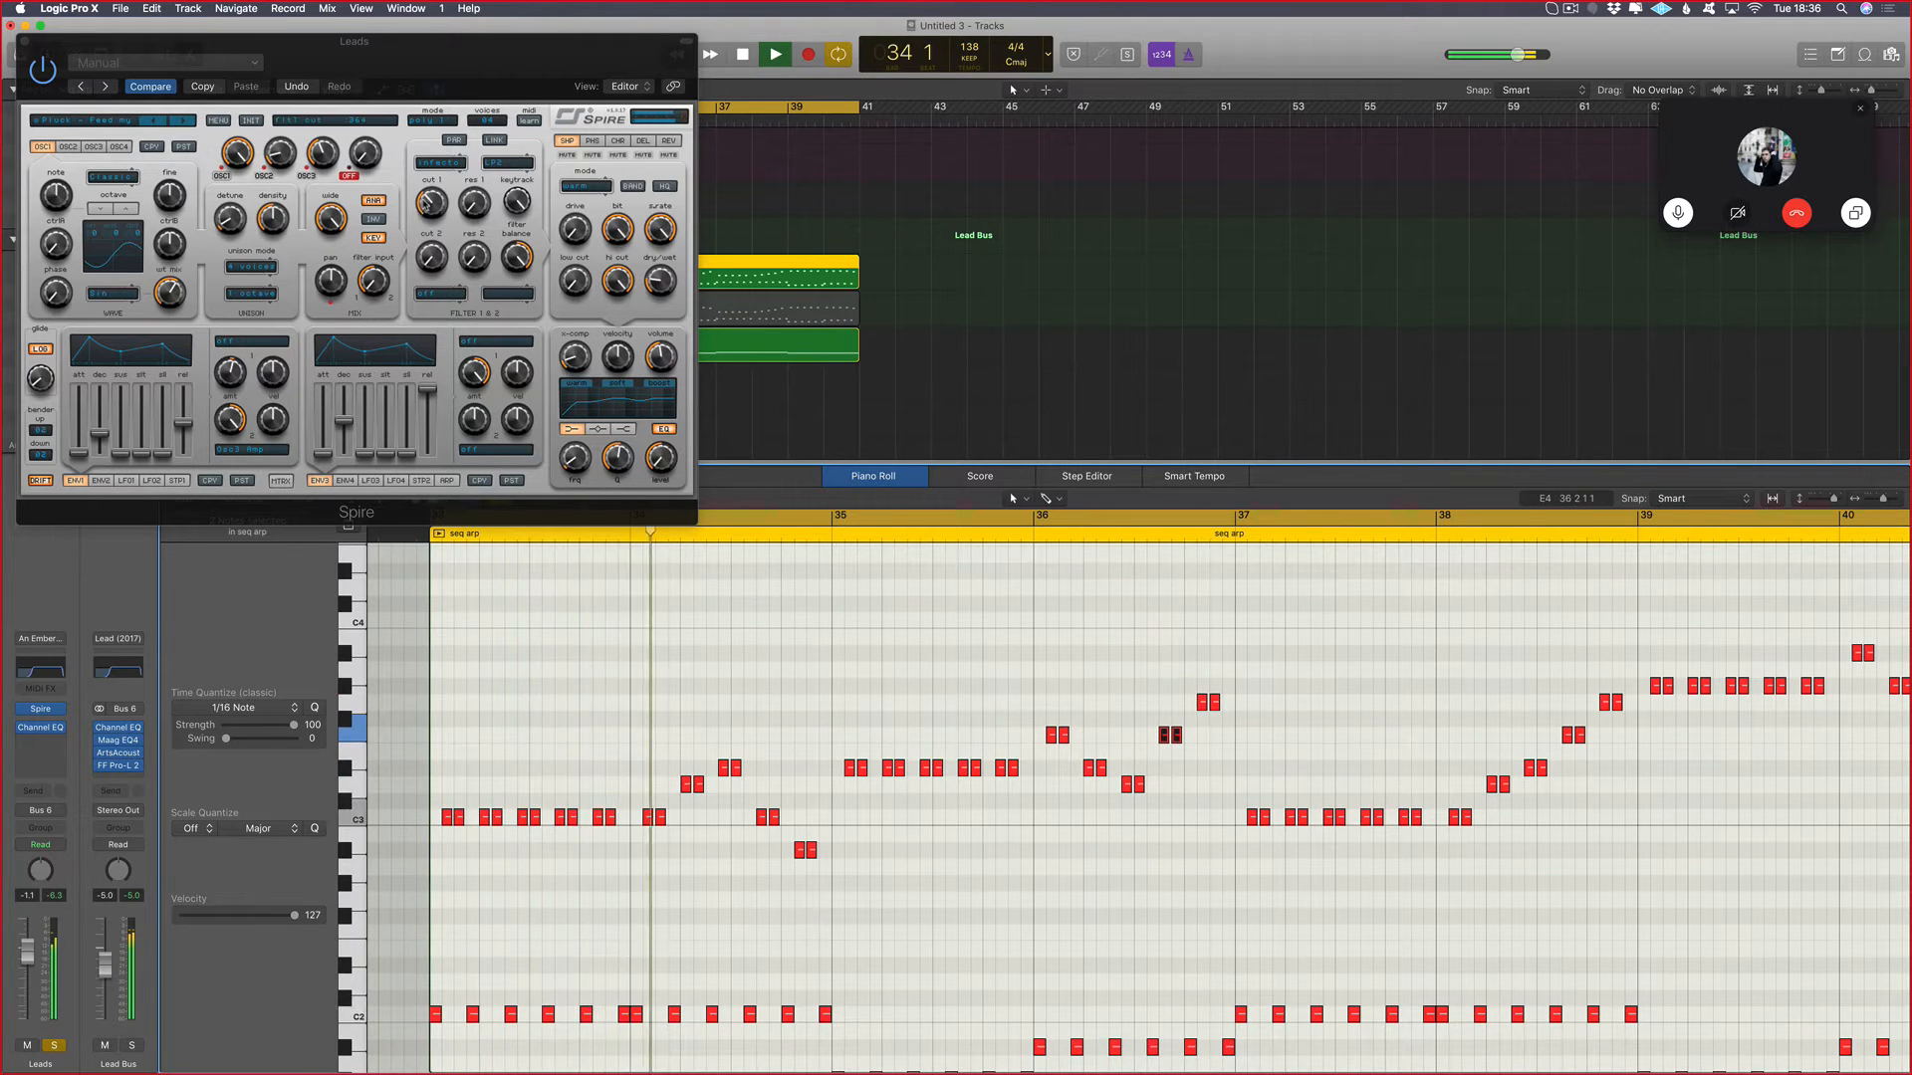
Step: Copy bar 36's fourth melody note pair down to D3, mute the original F3 pair and play the loop
{"action": "left_click", "coordinate": [429, 201]}
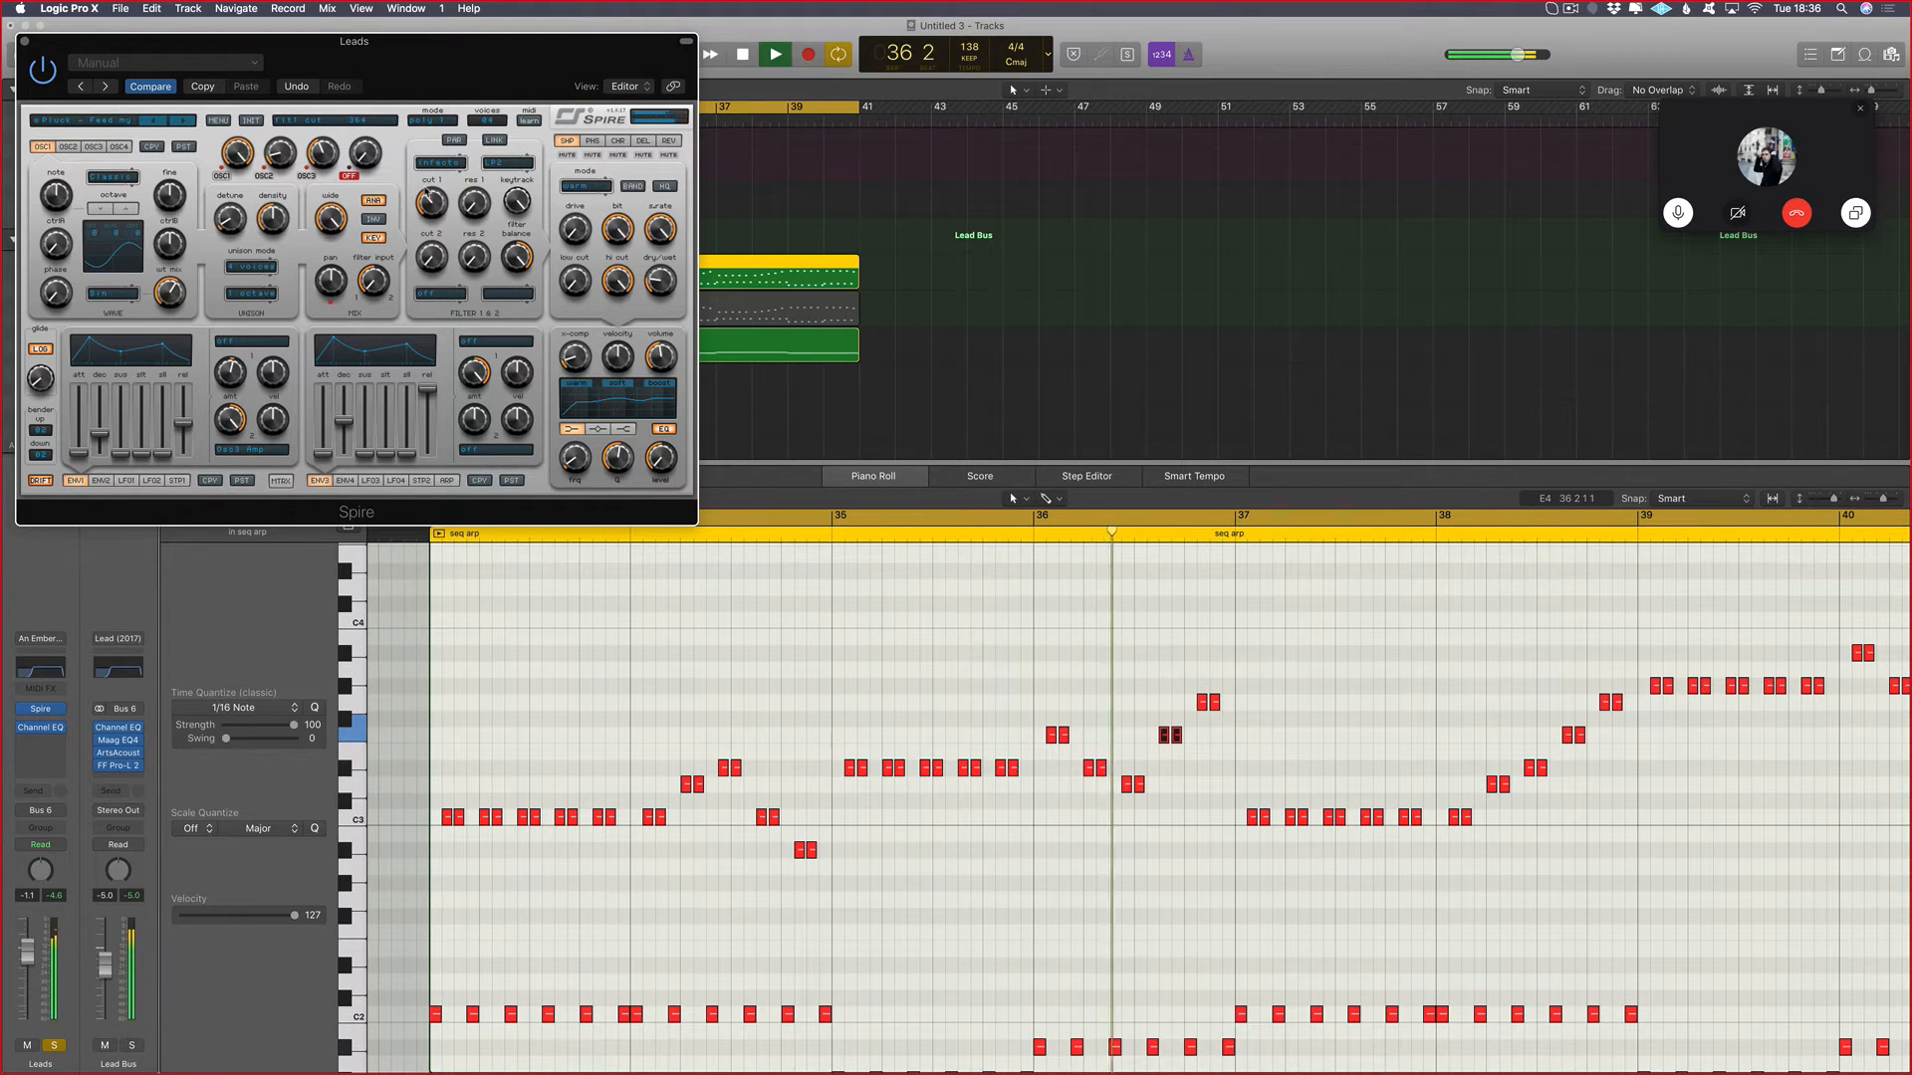
{"action": "left_click", "coordinate": [1164, 737]}
{"action": "key", "text": "space"}
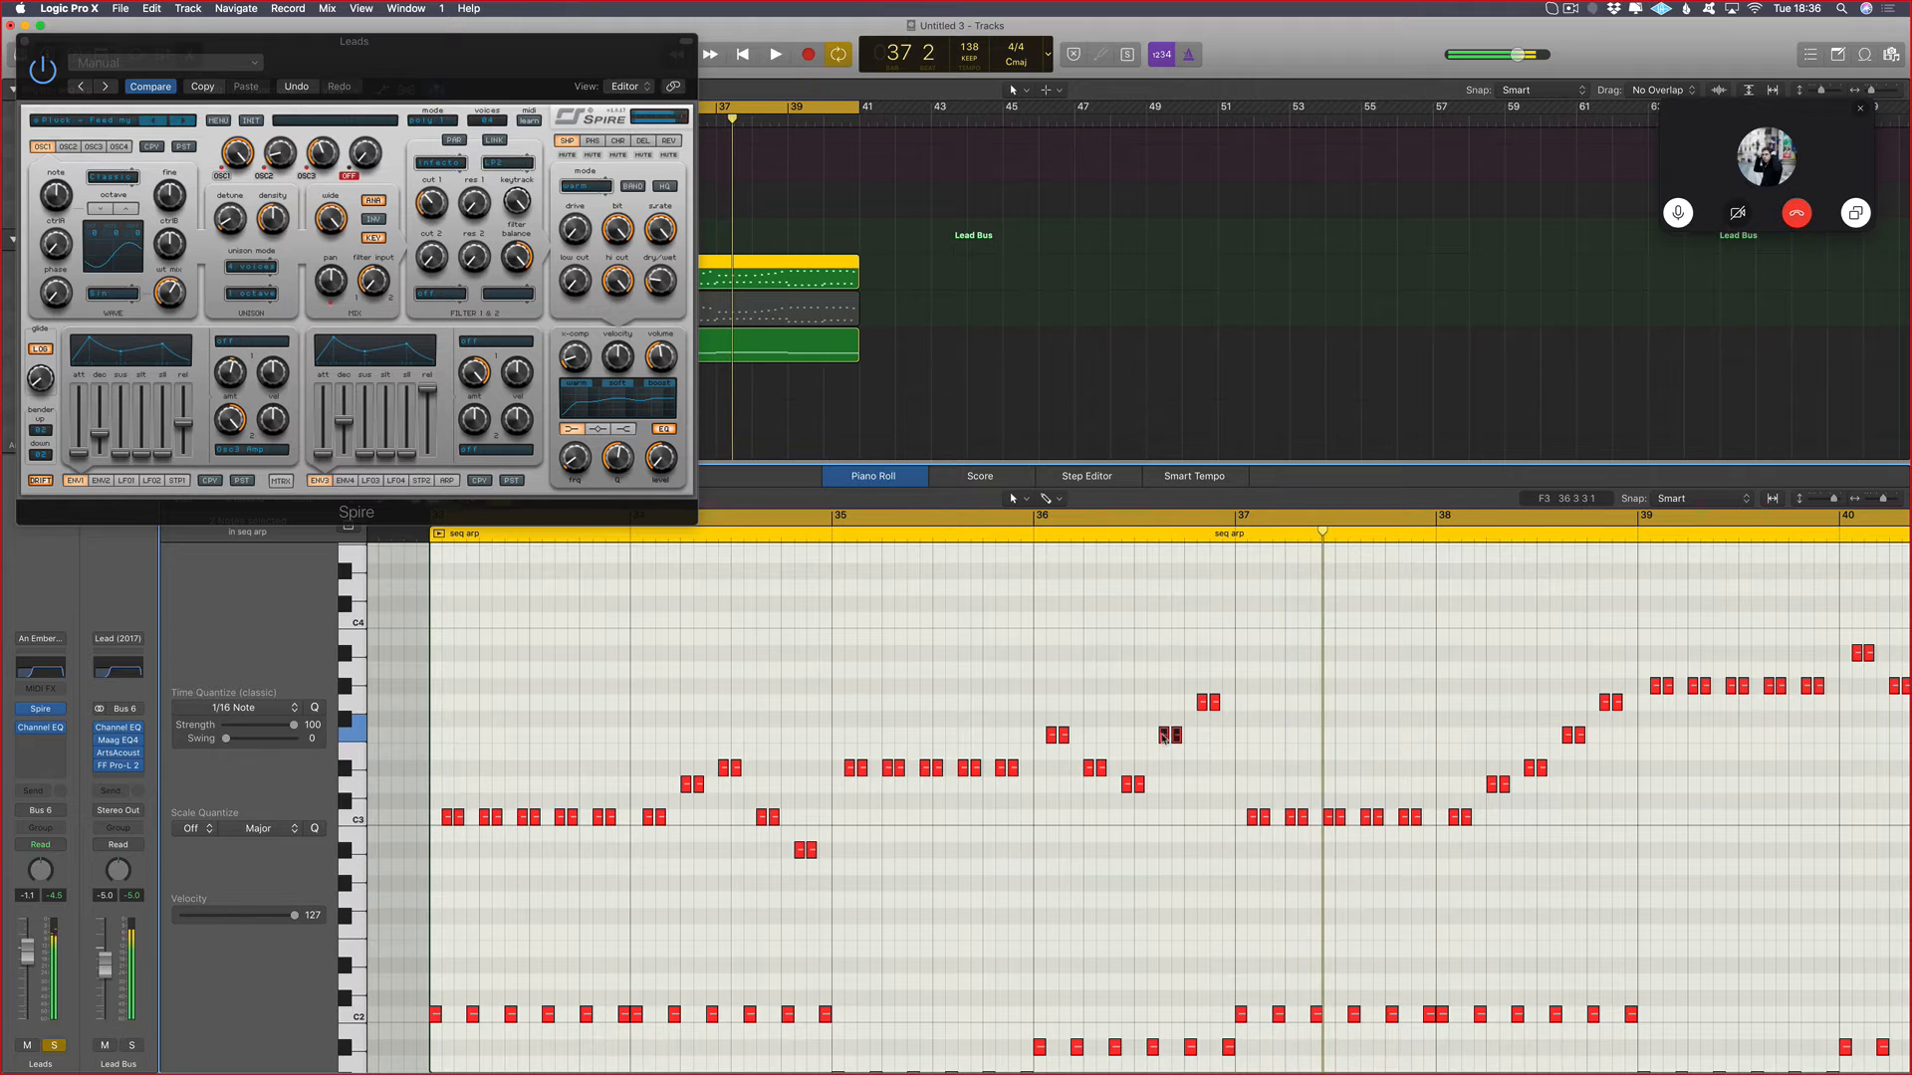
{"action": "mouse_move", "coordinate": [1162, 739]}
{"action": "left_mouse_down"}
{"action": "mouse_move", "coordinate": [1161, 809]}
{"action": "mouse_move", "coordinate": [1163, 737]}
{"action": "left_mouse_up"}
{"action": "key", "text": "space"}
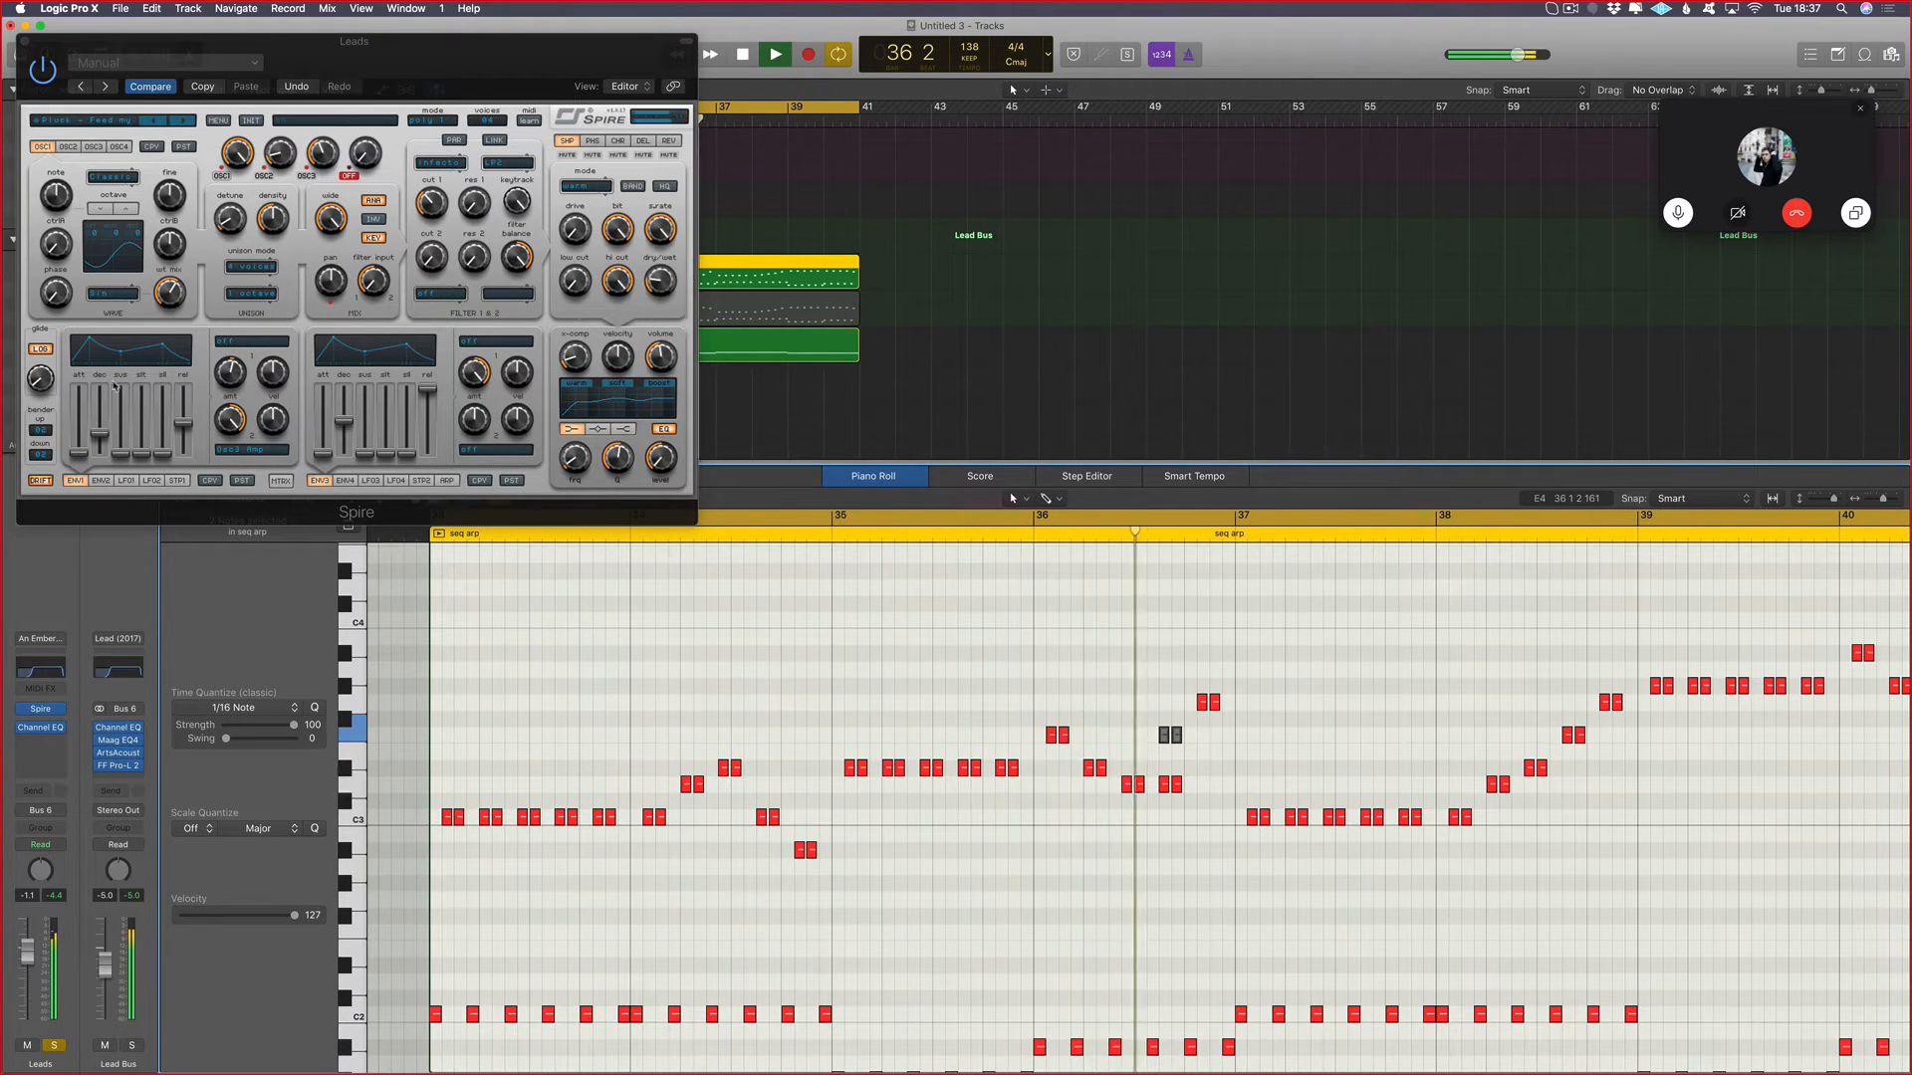
Step: Raise bar 36's fourth melody note pair to D#3 and lower the fifth pair to F3, replaying the loop
{"action": "key", "text": "space"}
{"action": "left_click", "coordinate": [1165, 785]}
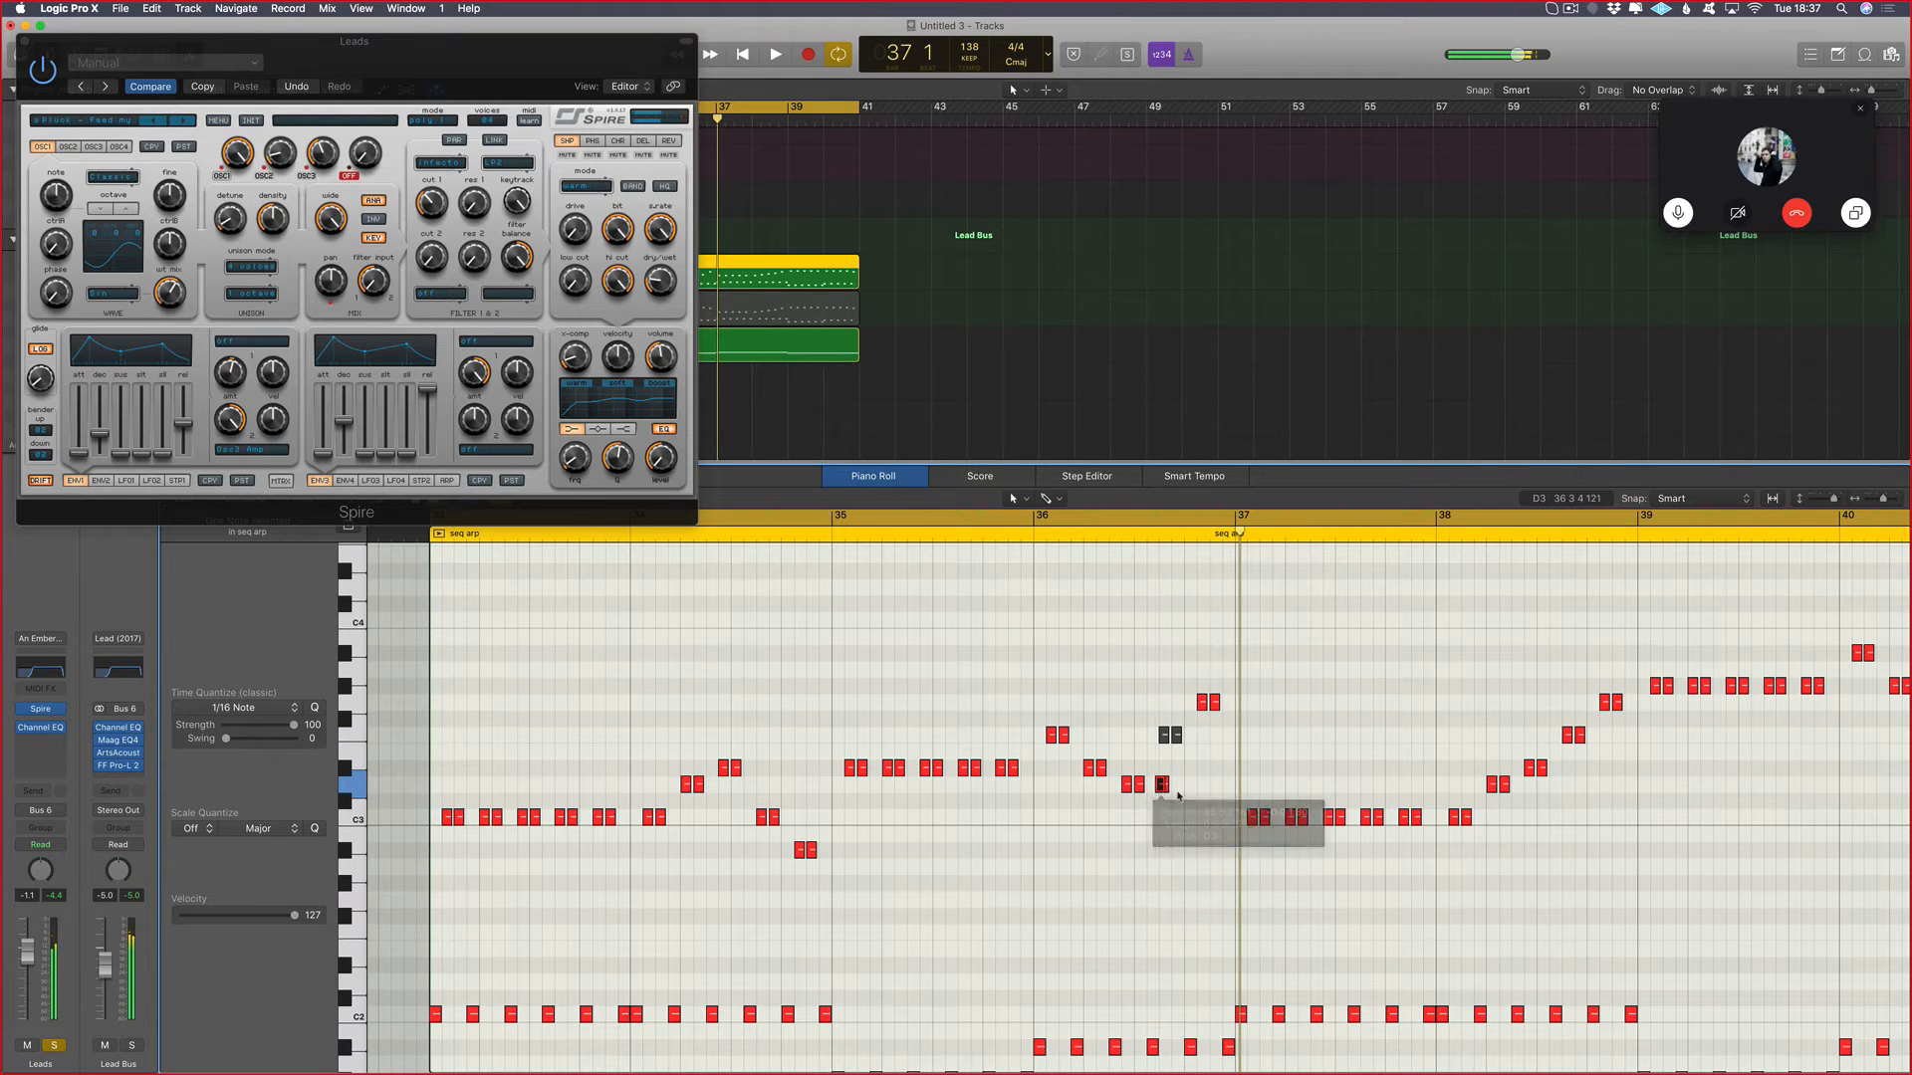
{"action": "left_click_drag", "start_coordinate": [1163, 785], "coordinate": [1171, 769]}
{"action": "key", "text": "space"}
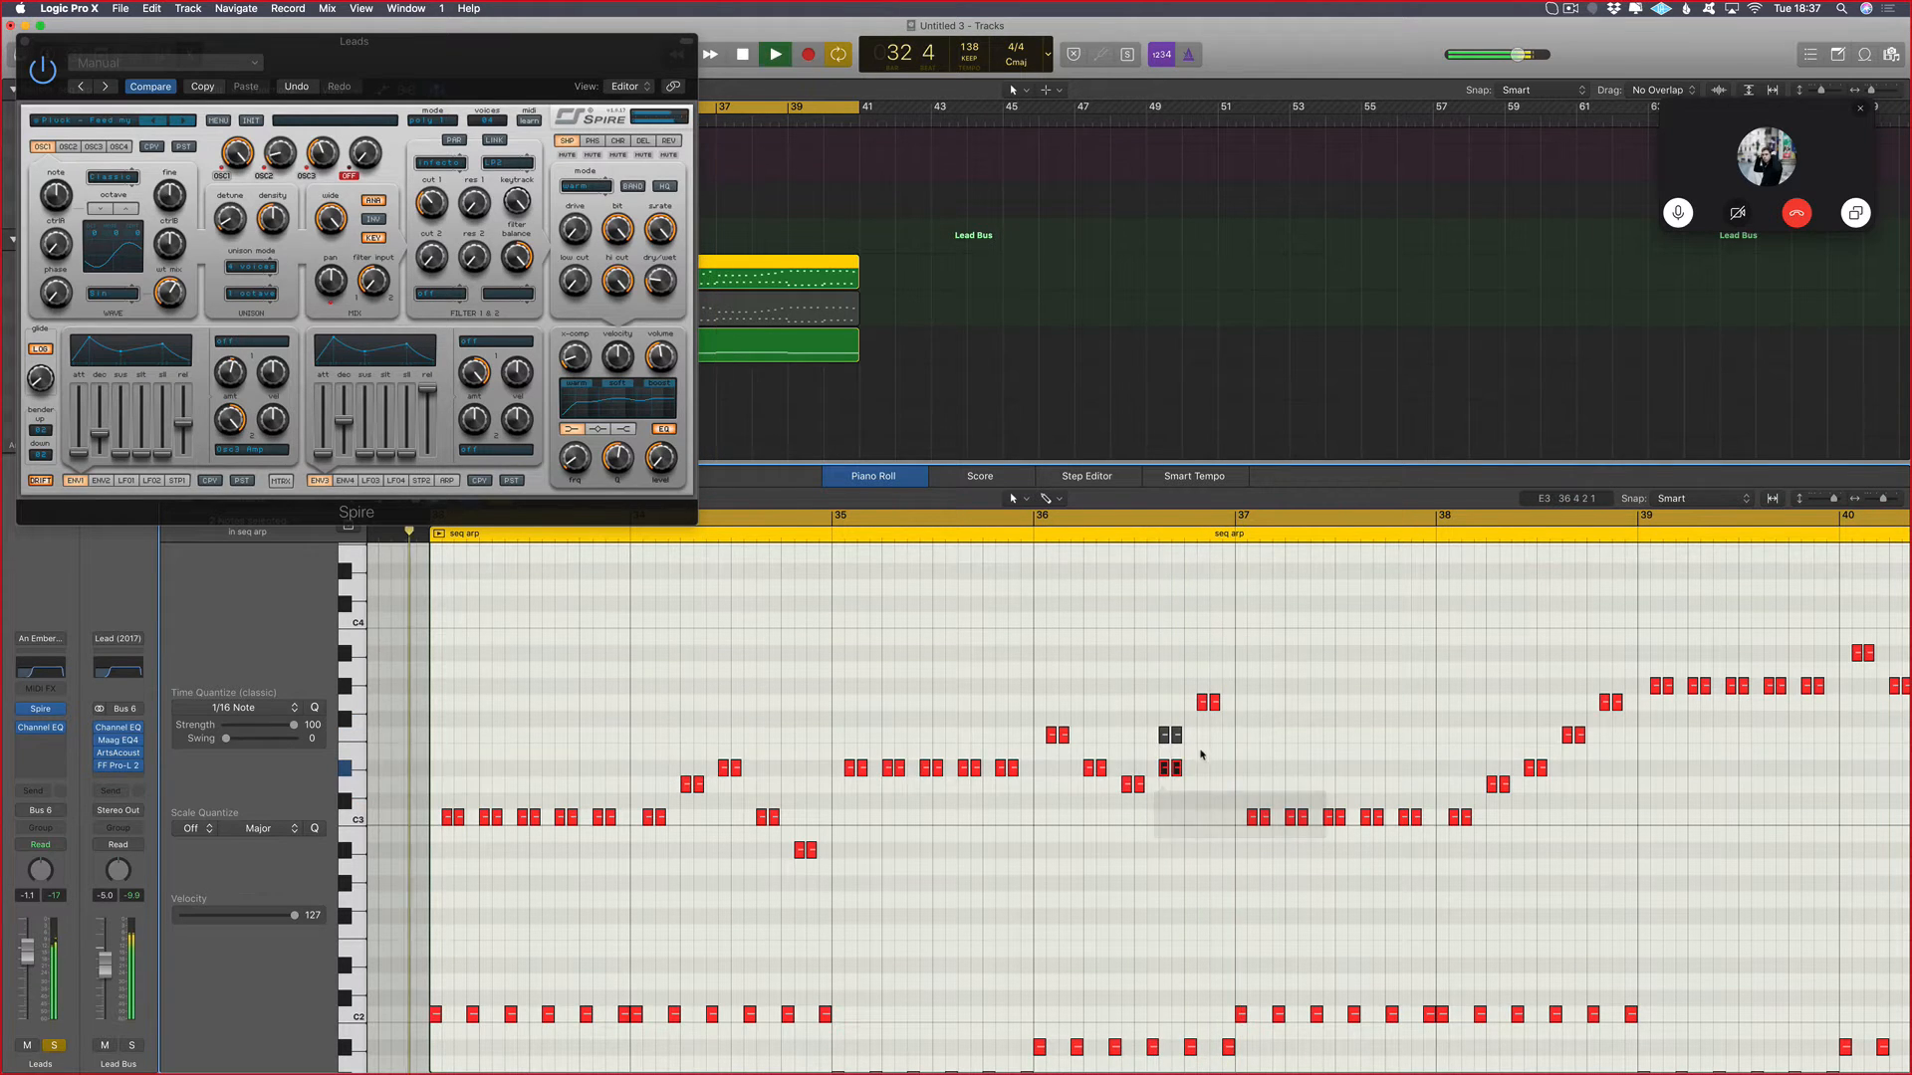
{"action": "left_click", "coordinate": [1199, 703]}
{"action": "left_click_drag", "start_coordinate": [1200, 705], "coordinate": [1201, 737]}
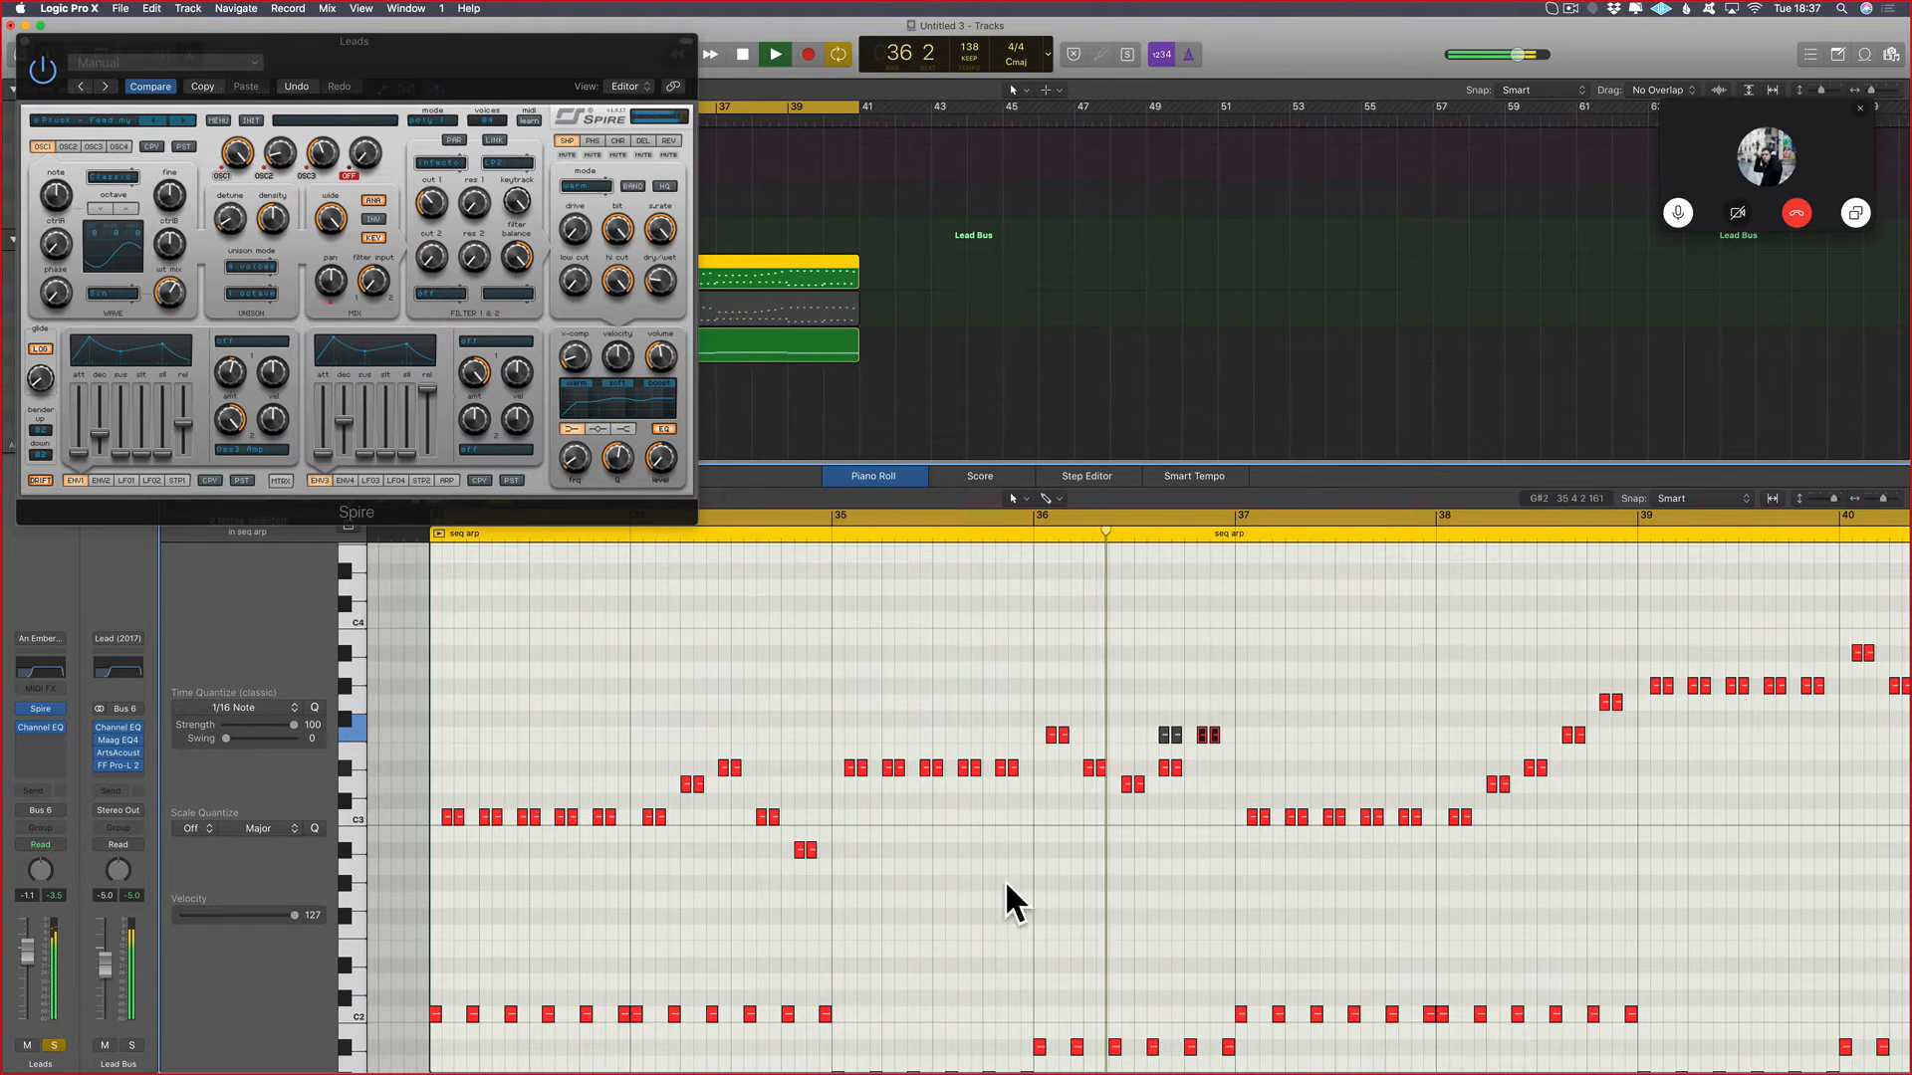
Step: Lower bar 36's fourth melody note pair to C3 and delete the muted F3 pair above it during playback
{"action": "key", "text": "space"}
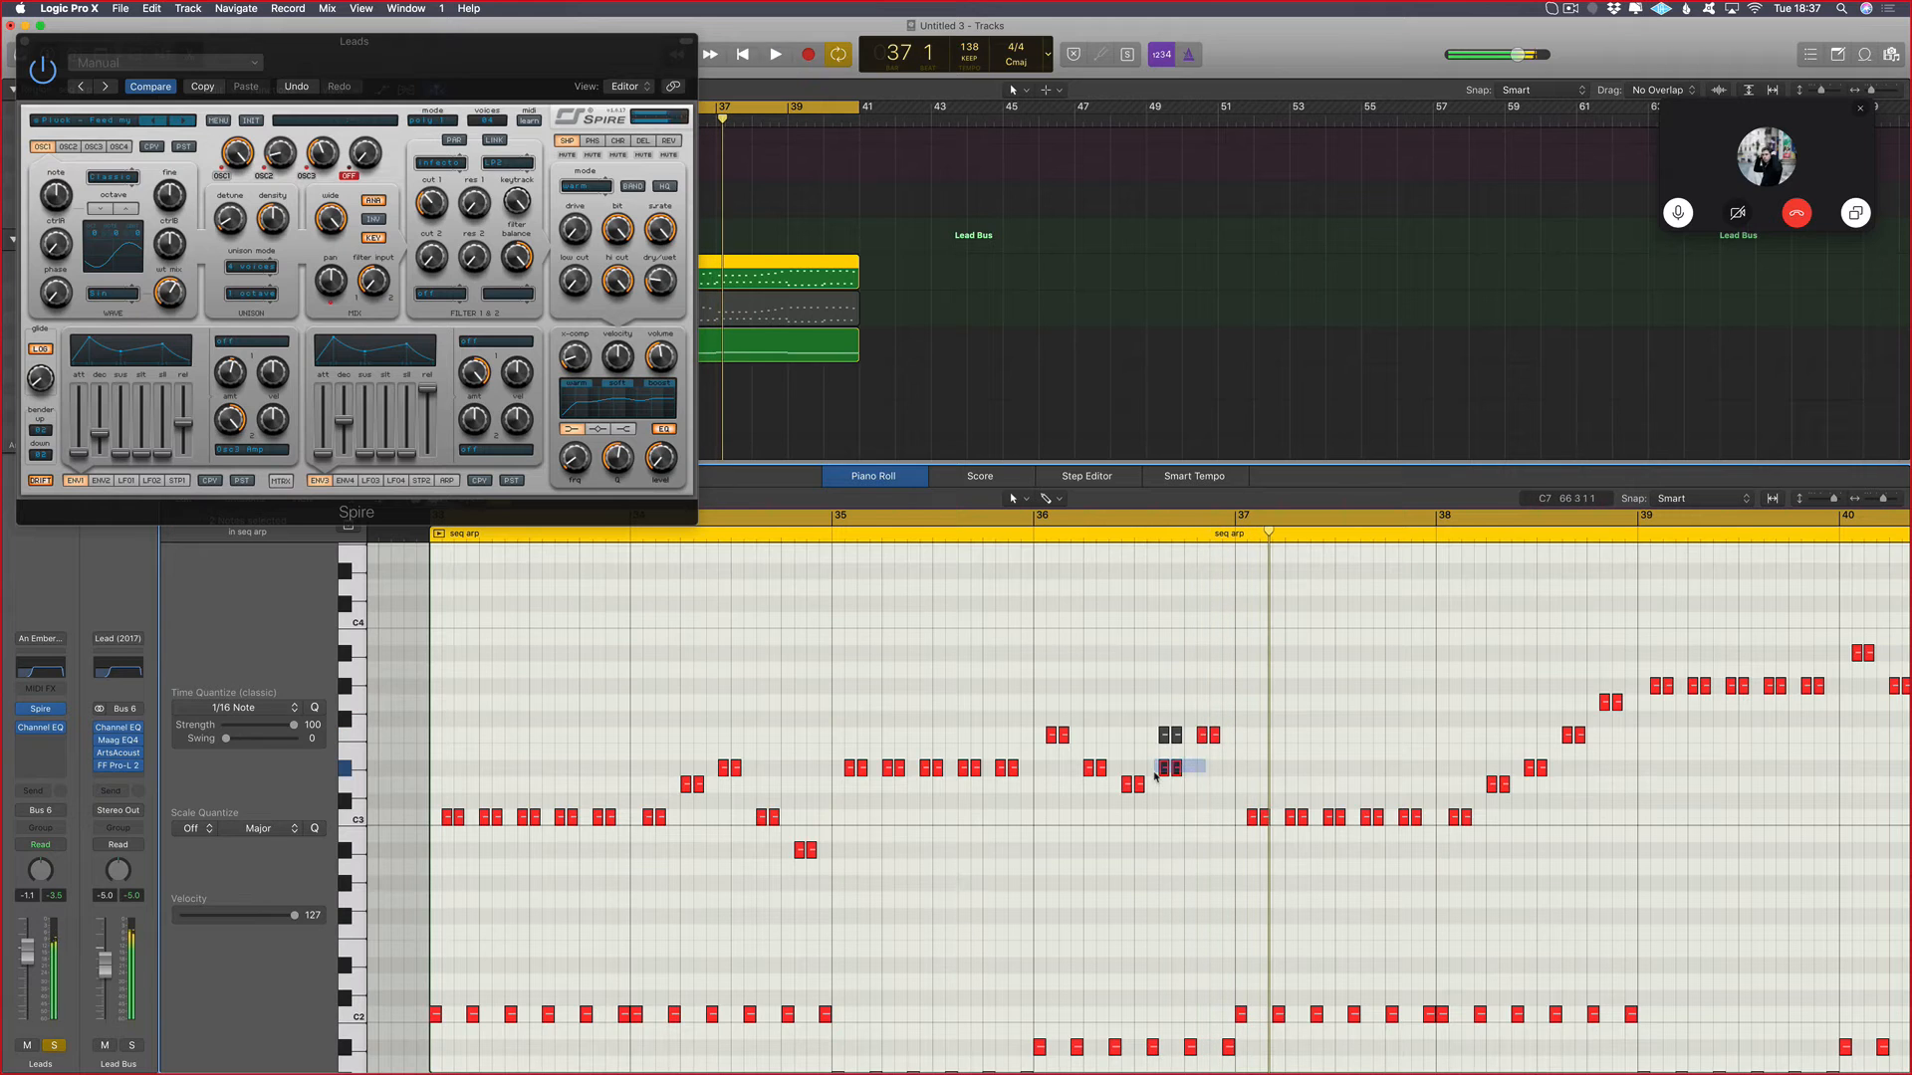
{"action": "left_click_drag", "start_coordinate": [1163, 769], "coordinate": [1163, 819]}
{"action": "key", "text": "space"}
{"action": "left_click_drag", "start_coordinate": [1184, 725], "coordinate": [1156, 755]}
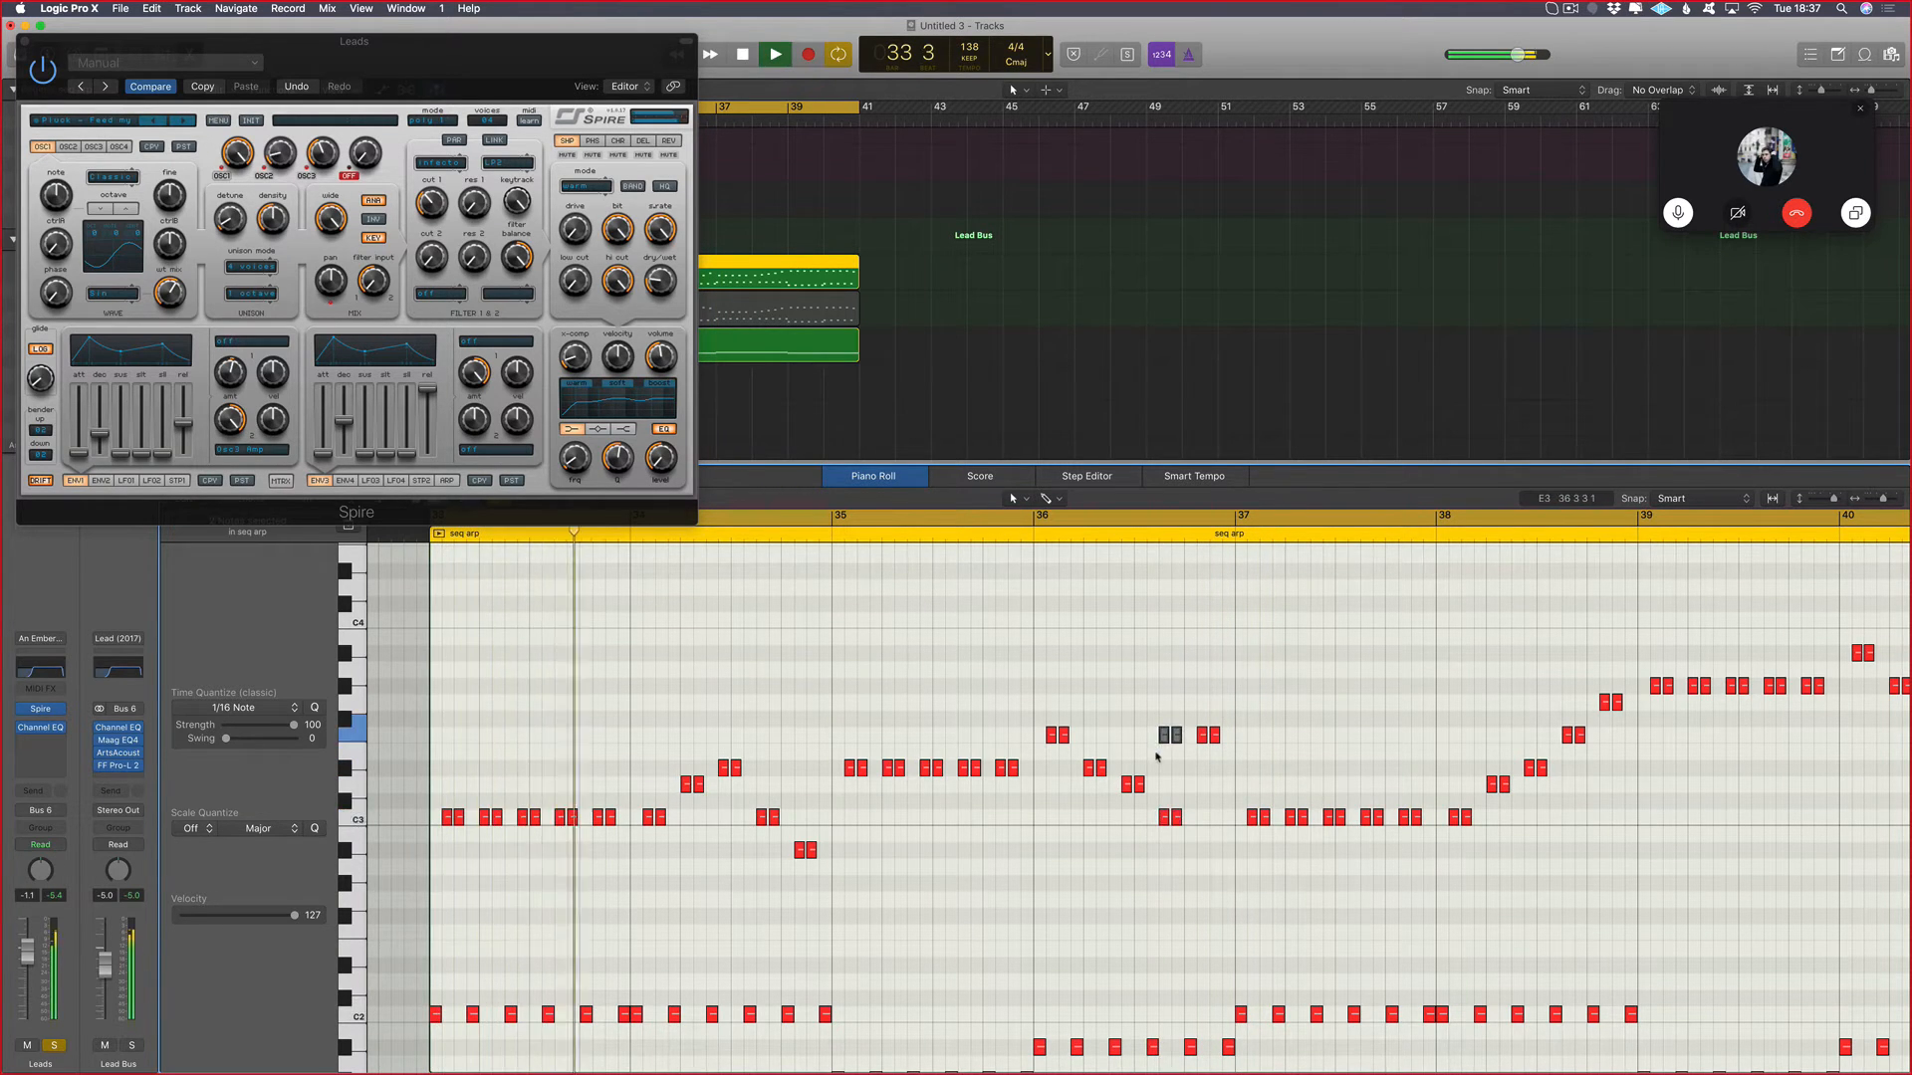
{"action": "key", "text": "Delete"}
{"action": "scroll", "coordinate": [931, 559], "scroll_direction": "right", "scroll_amount": 3}
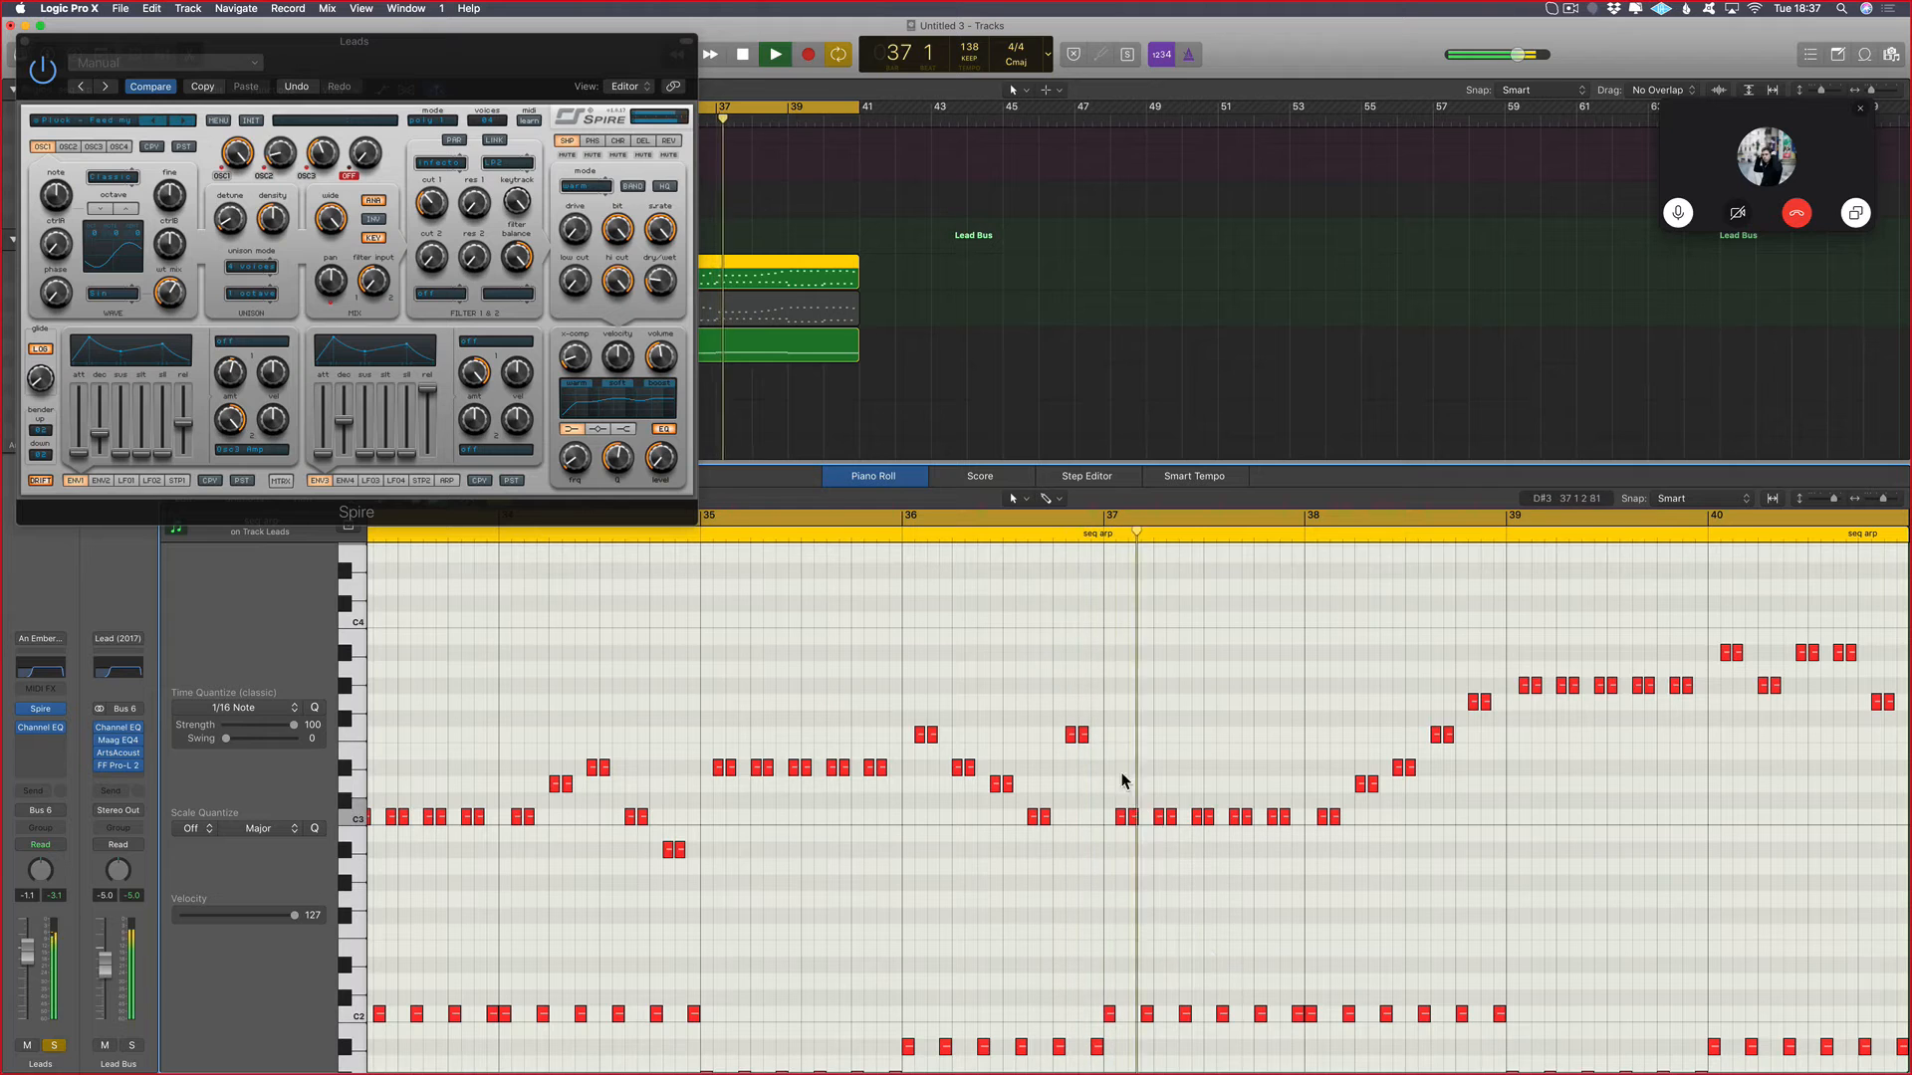
Step: Try lowering the first note of bar 36's fifth melody pair to C3 and replay the loop
{"action": "key", "text": "space"}
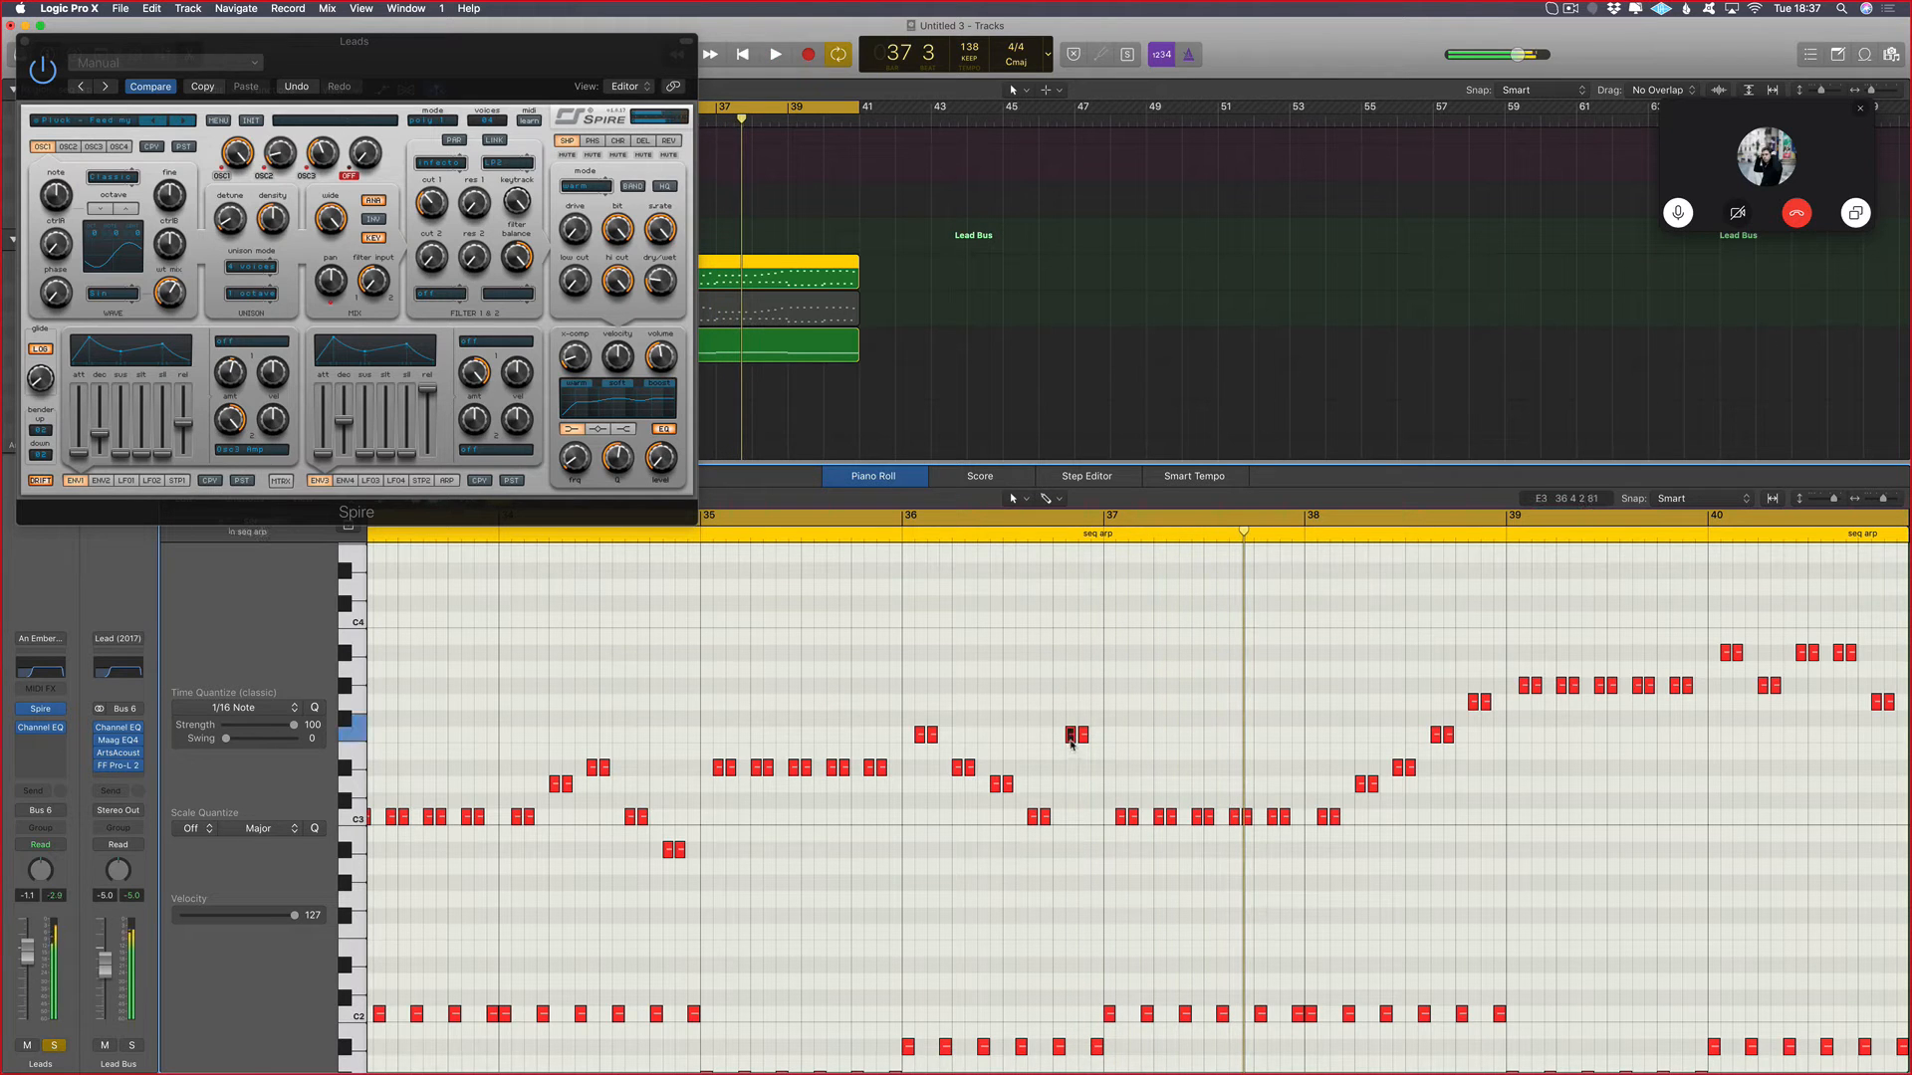
{"action": "left_click_drag", "start_coordinate": [1072, 741], "coordinate": [1072, 827]}
{"action": "key", "text": "space"}
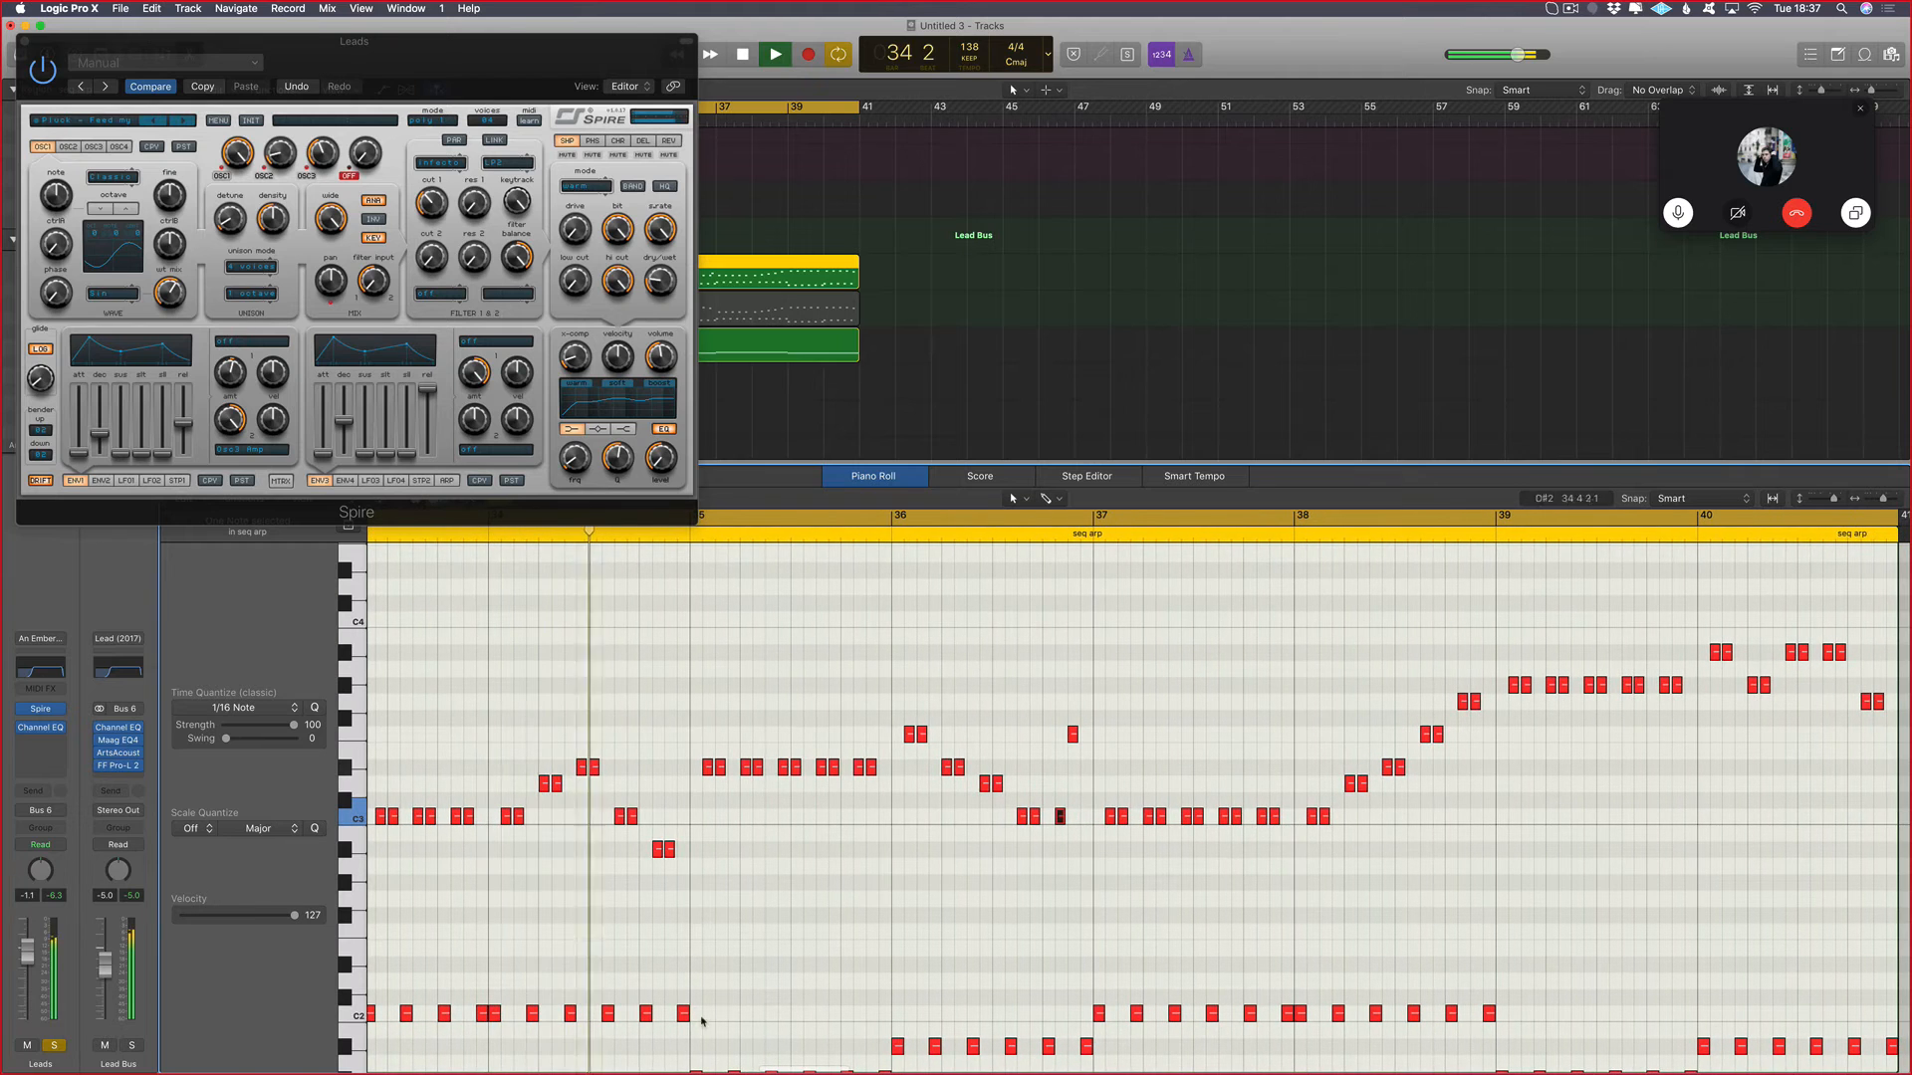
{"action": "scroll", "coordinate": [657, 883], "scroll_direction": "up", "scroll_amount": 3}
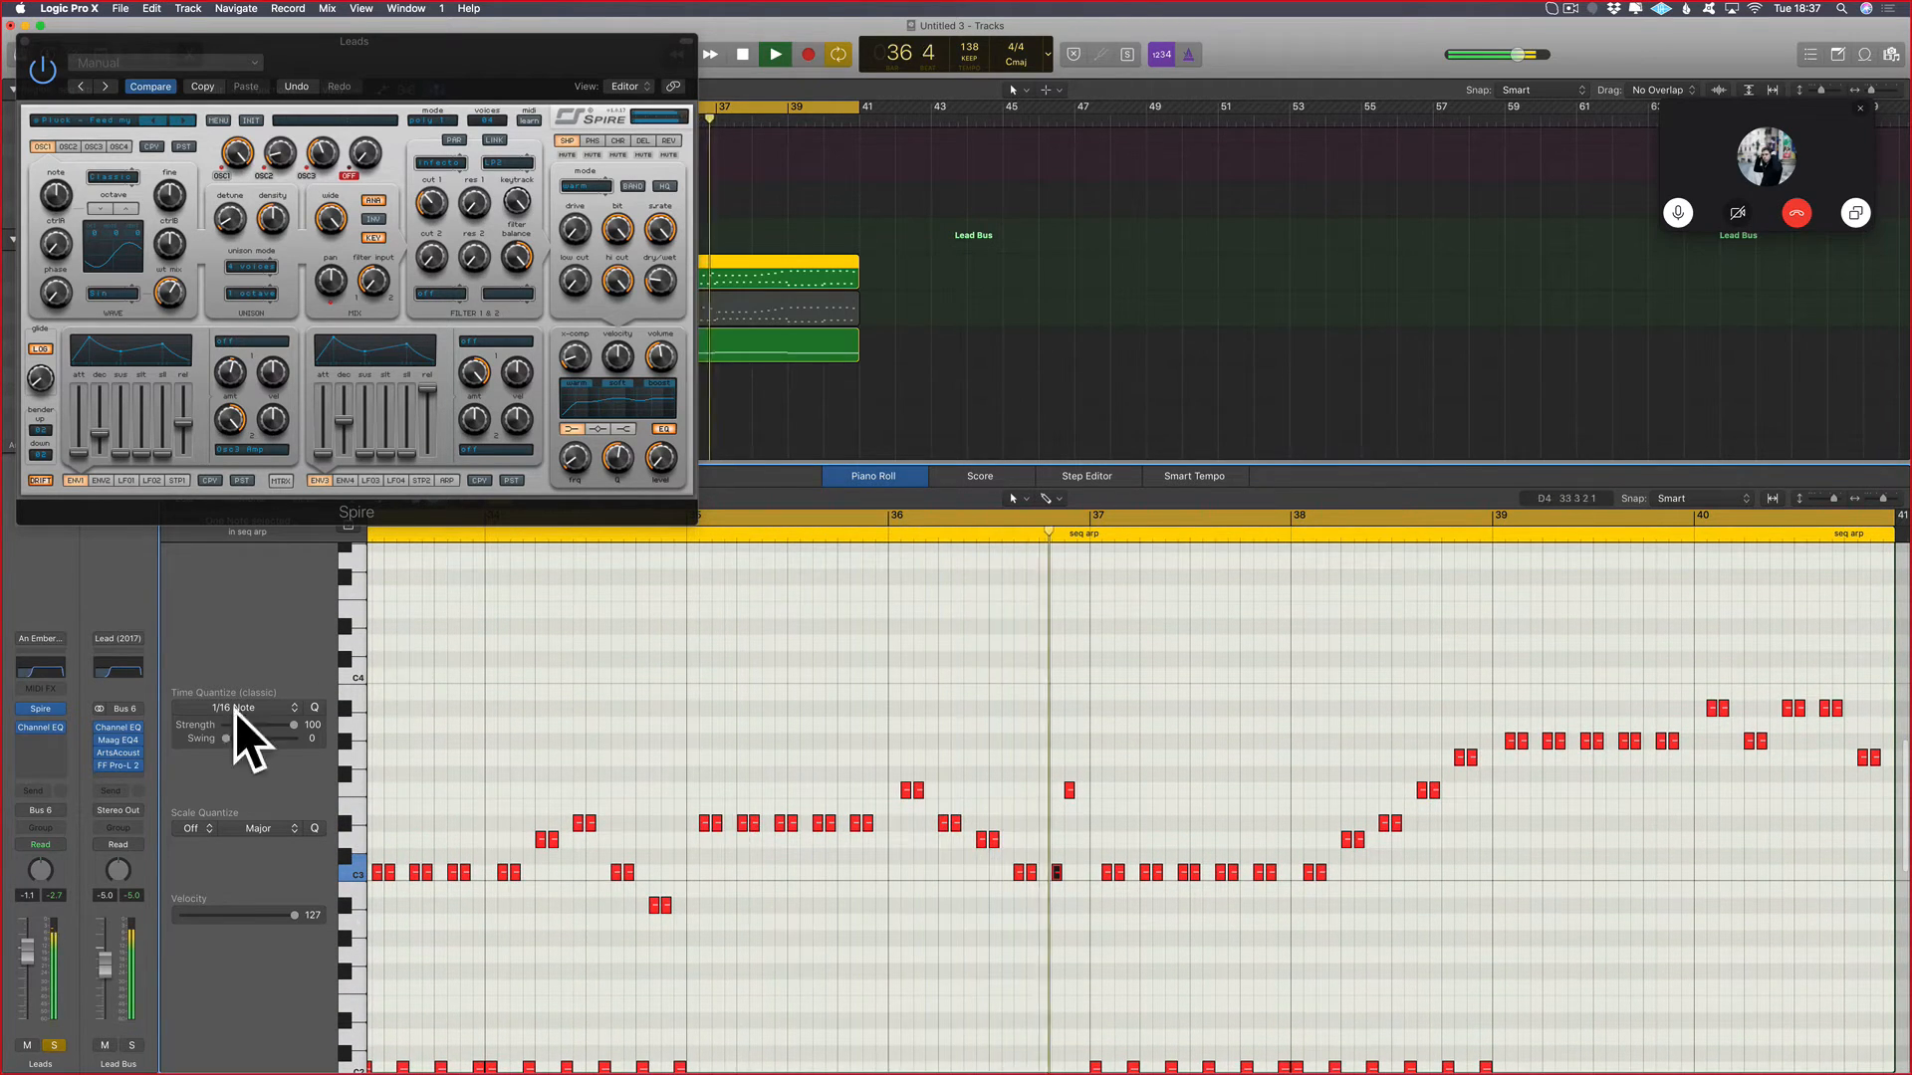
Step: Raise bar 36's fourth melody note pair to D3 and the fifth pair's first note to F3, replaying the loop
{"action": "key", "text": "space"}
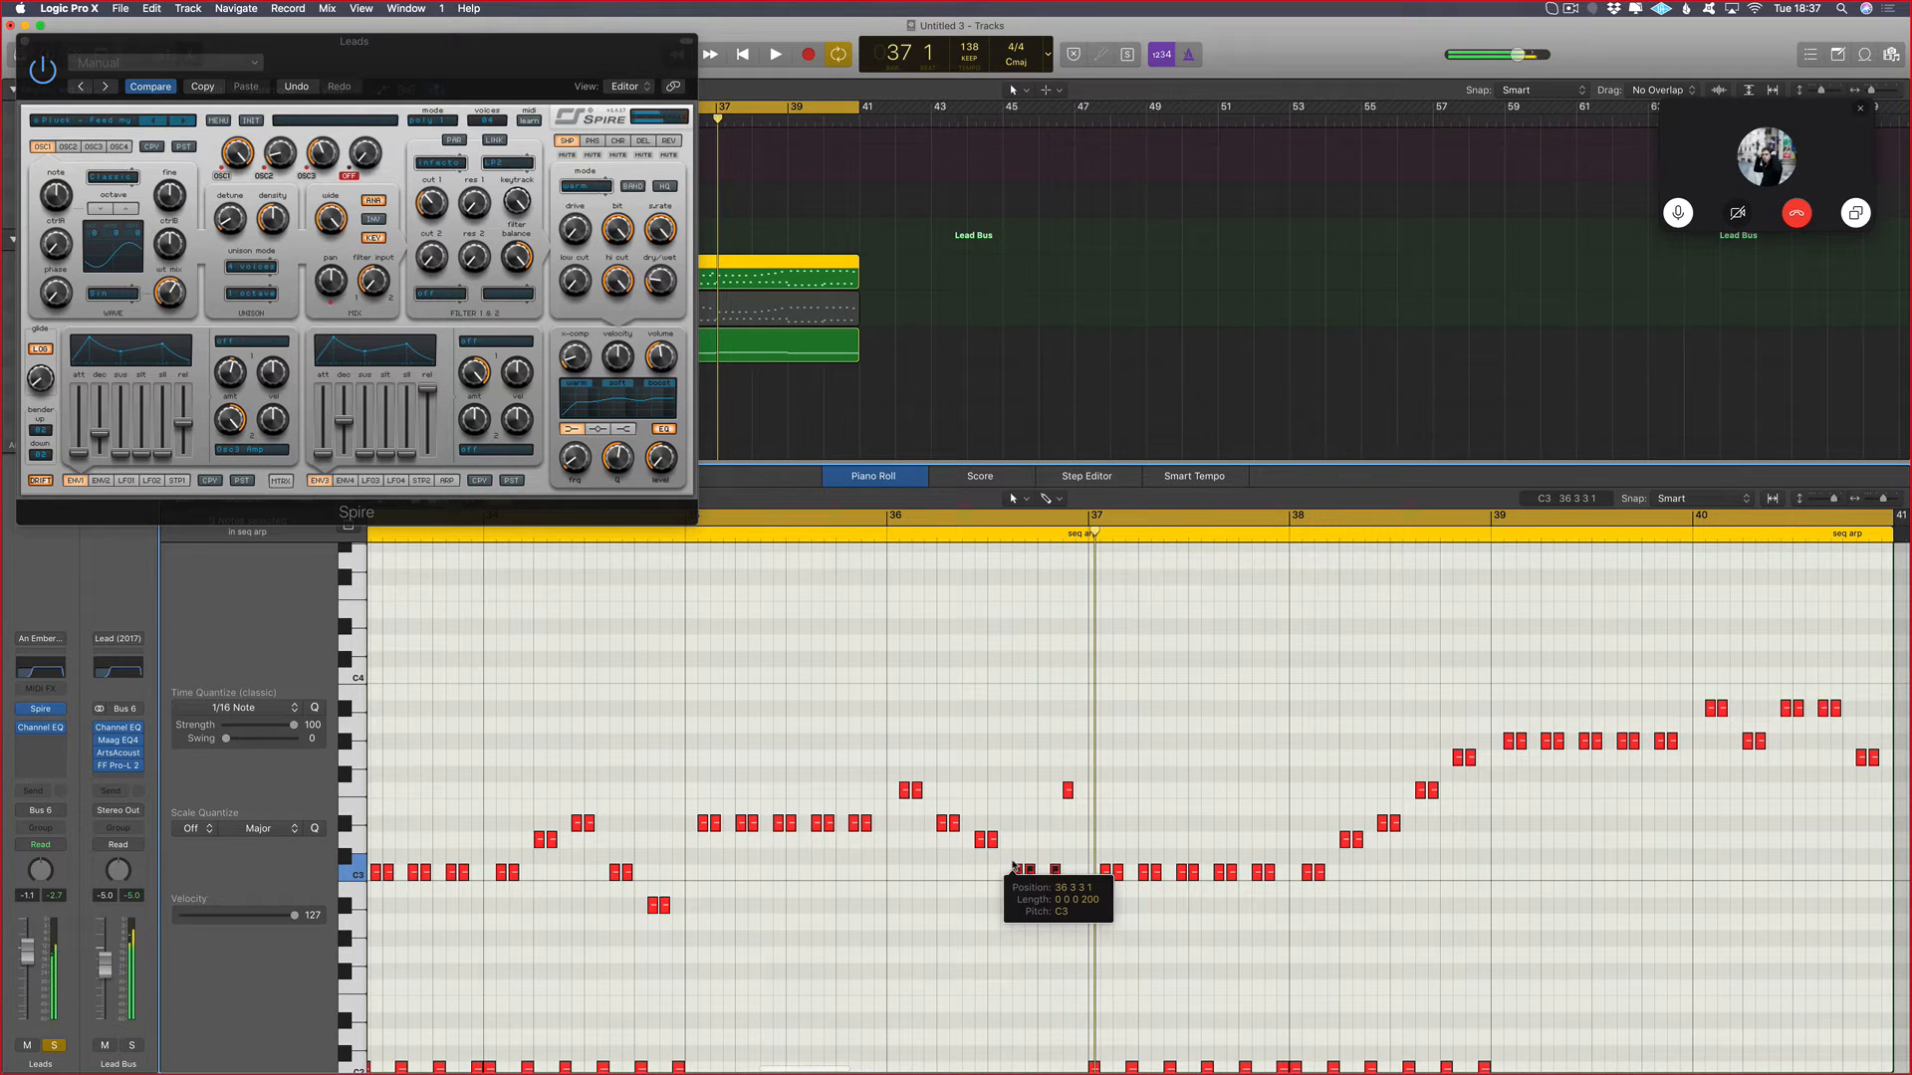
{"action": "left_click_drag", "start_coordinate": [1013, 865], "coordinate": [1013, 836]}
{"action": "key", "text": "space"}
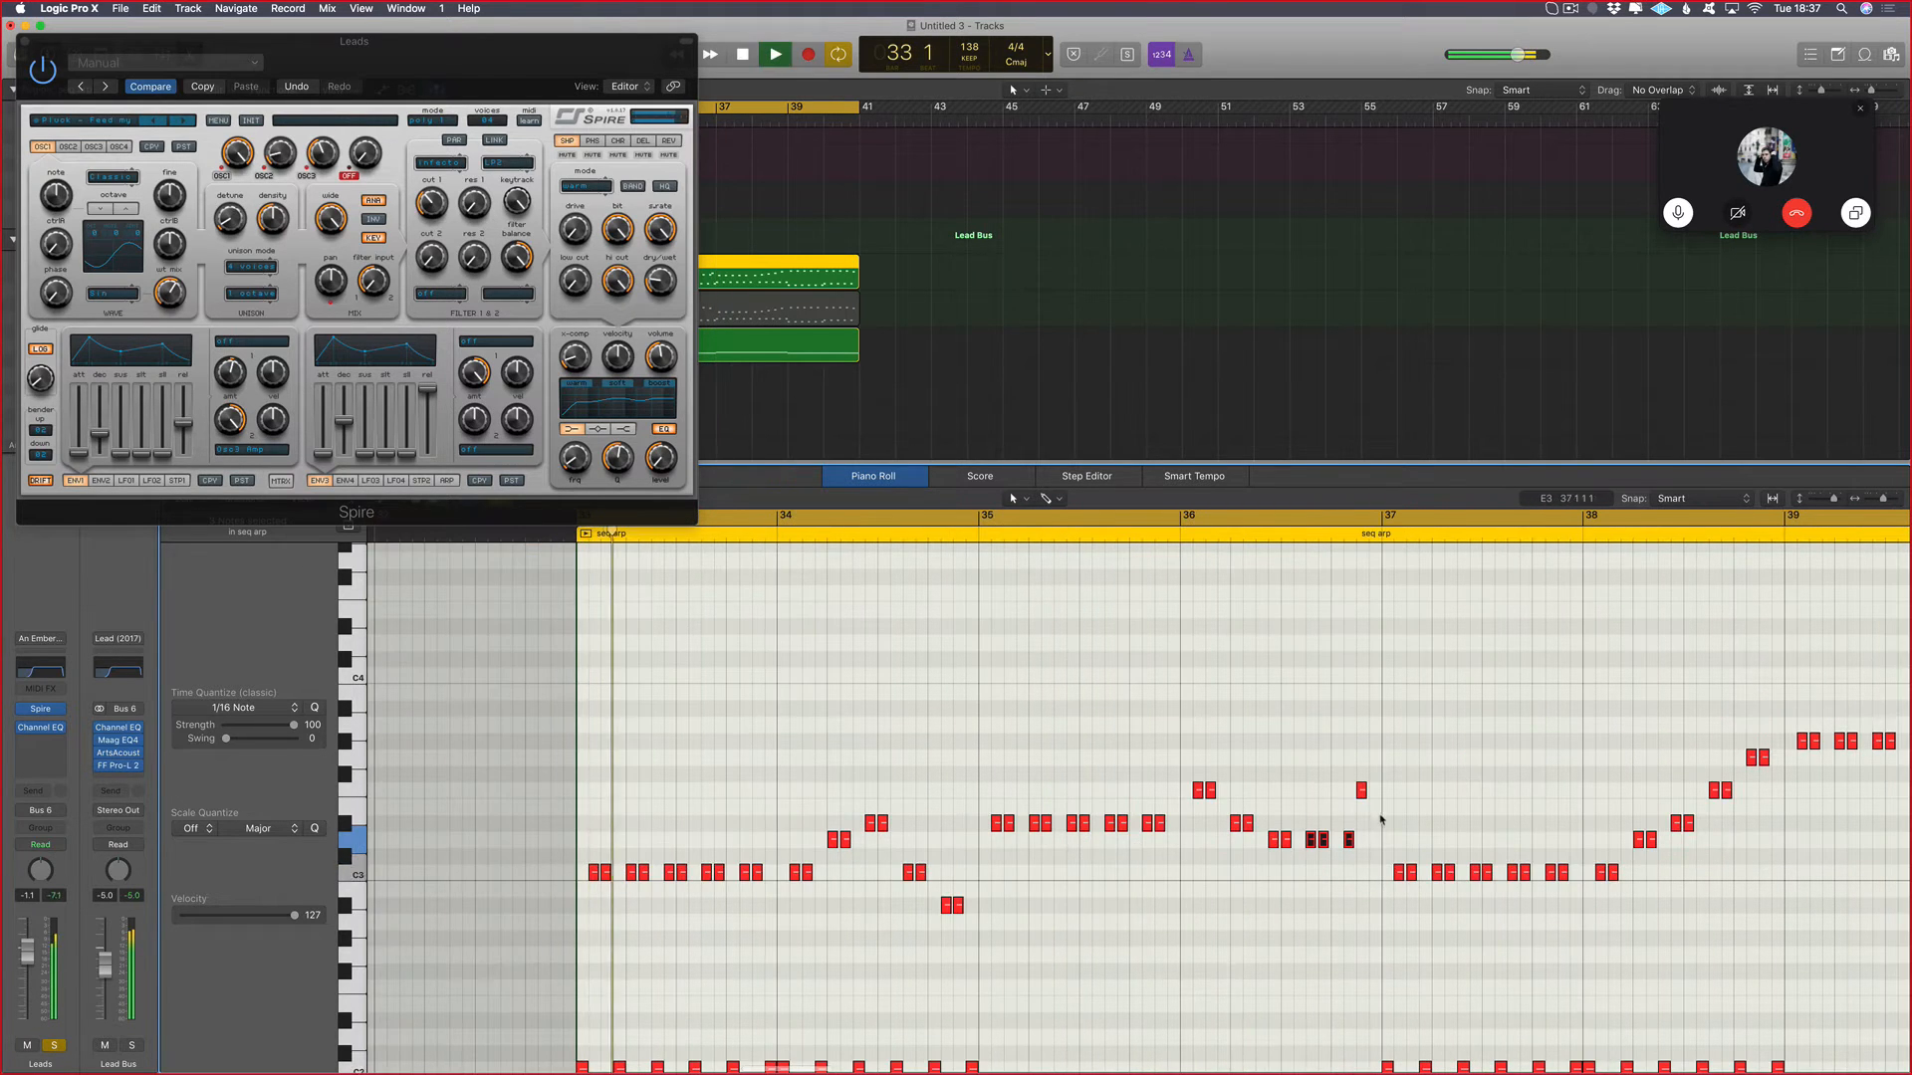
{"action": "left_click_drag", "start_coordinate": [1348, 840], "coordinate": [1349, 791]}
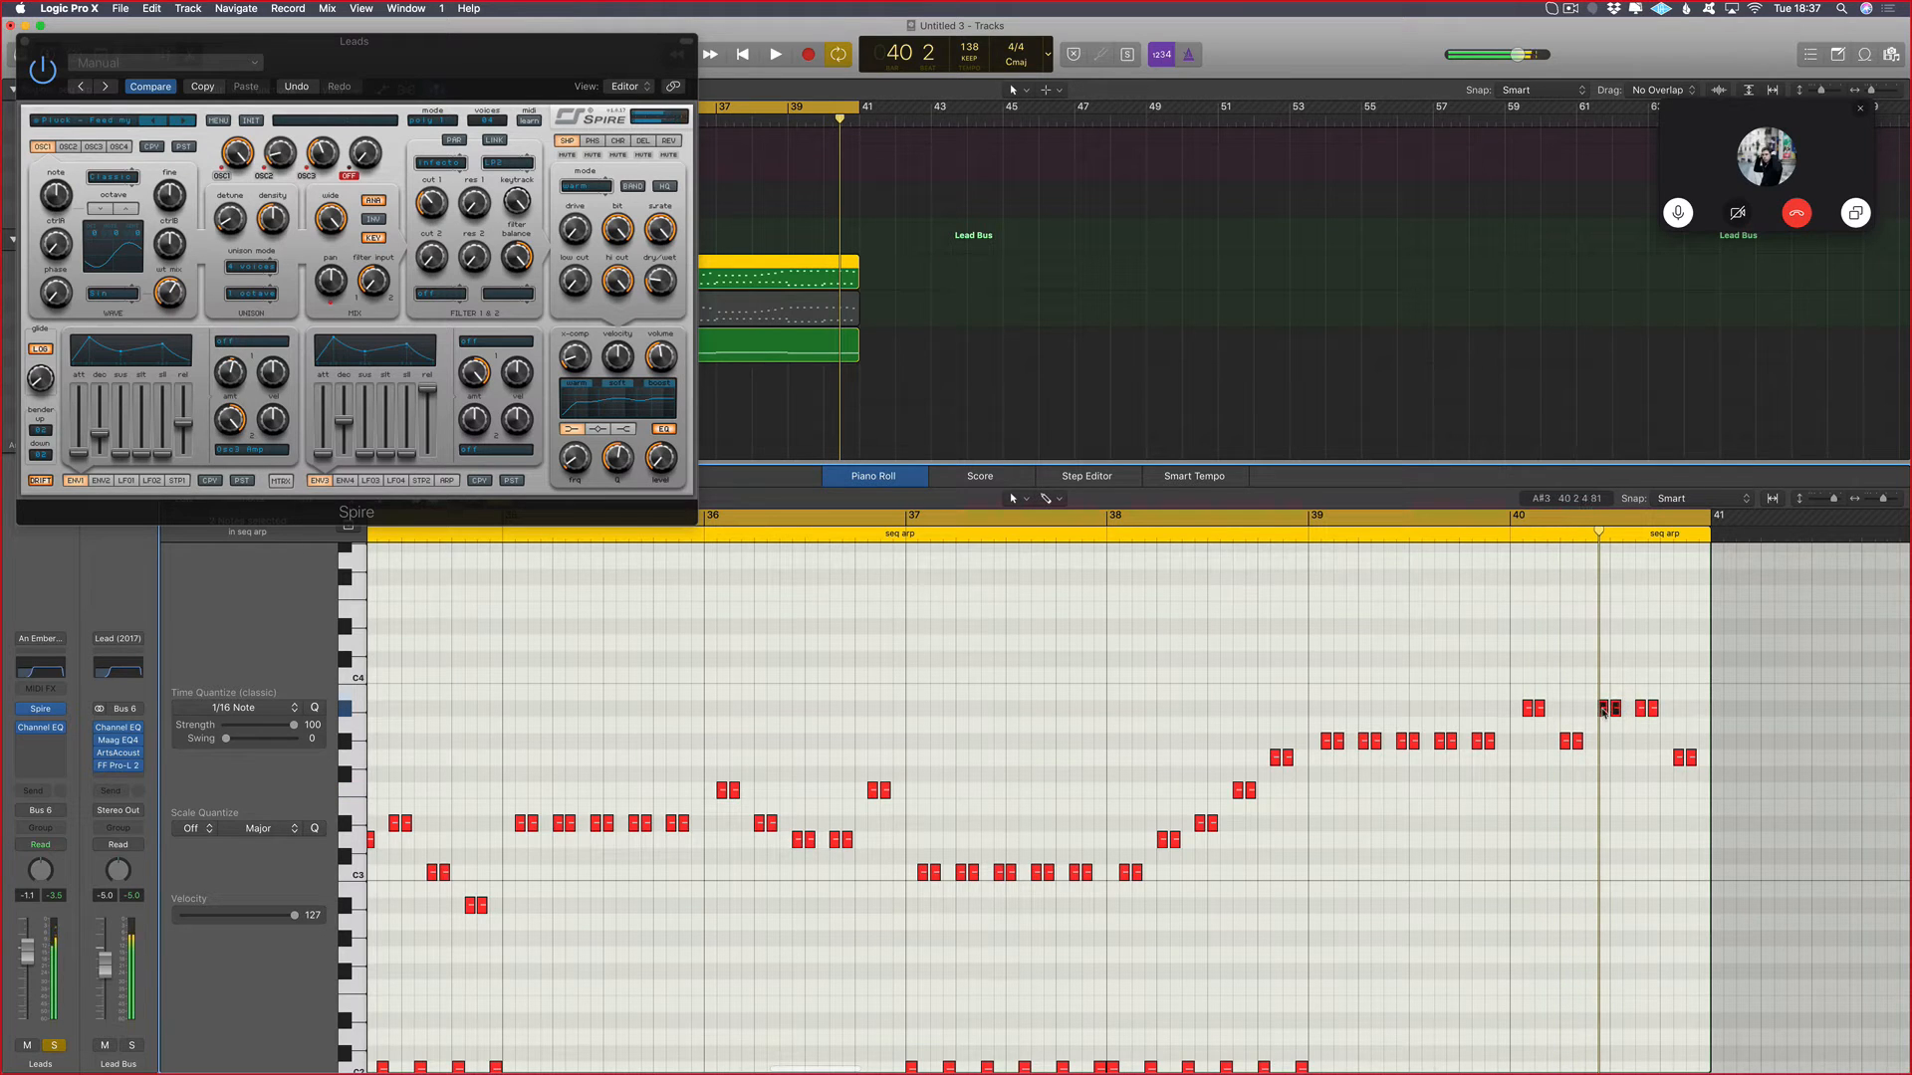
Step: Lower bar 40's third melody note pair to G3, raise the fourth pair to C4 and play the loop
{"action": "left_click_drag", "start_coordinate": [1600, 779], "coordinate": [1603, 759]}
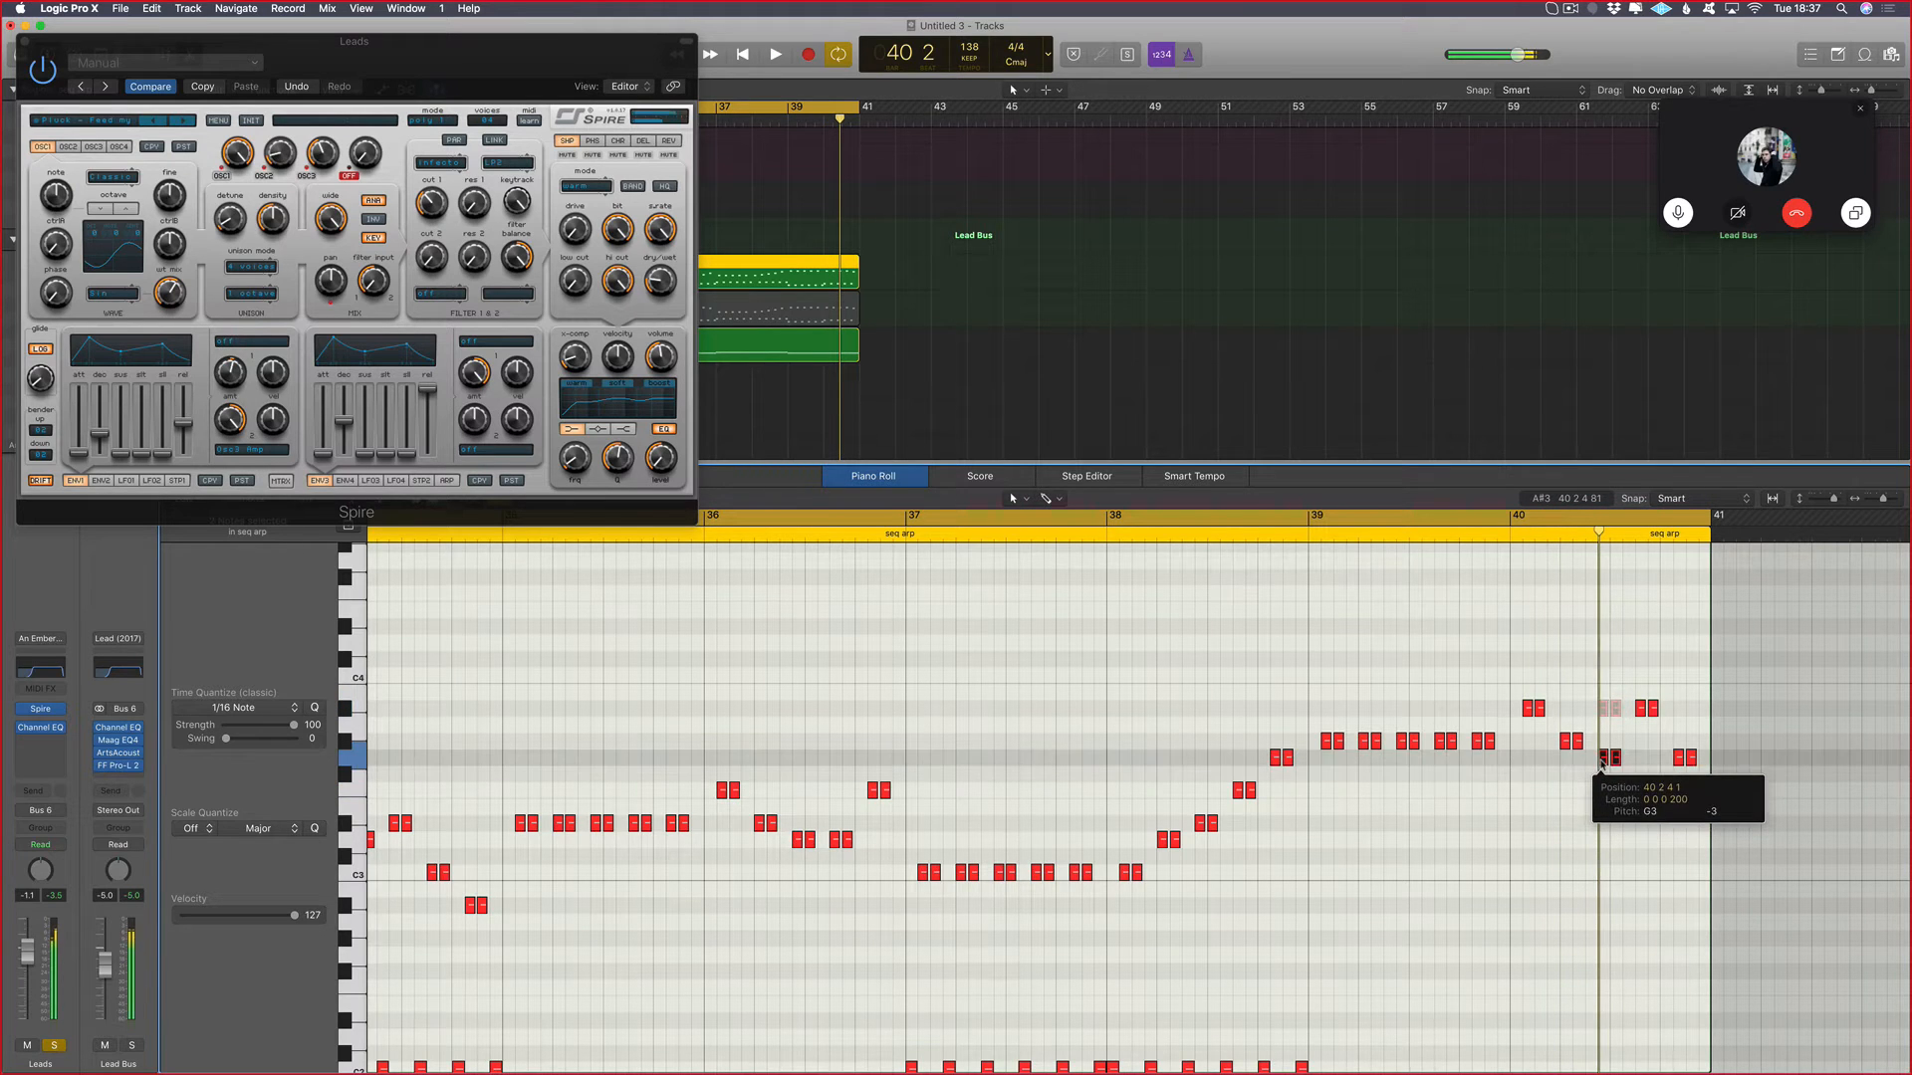
{"action": "left_click", "coordinate": [1643, 709]}
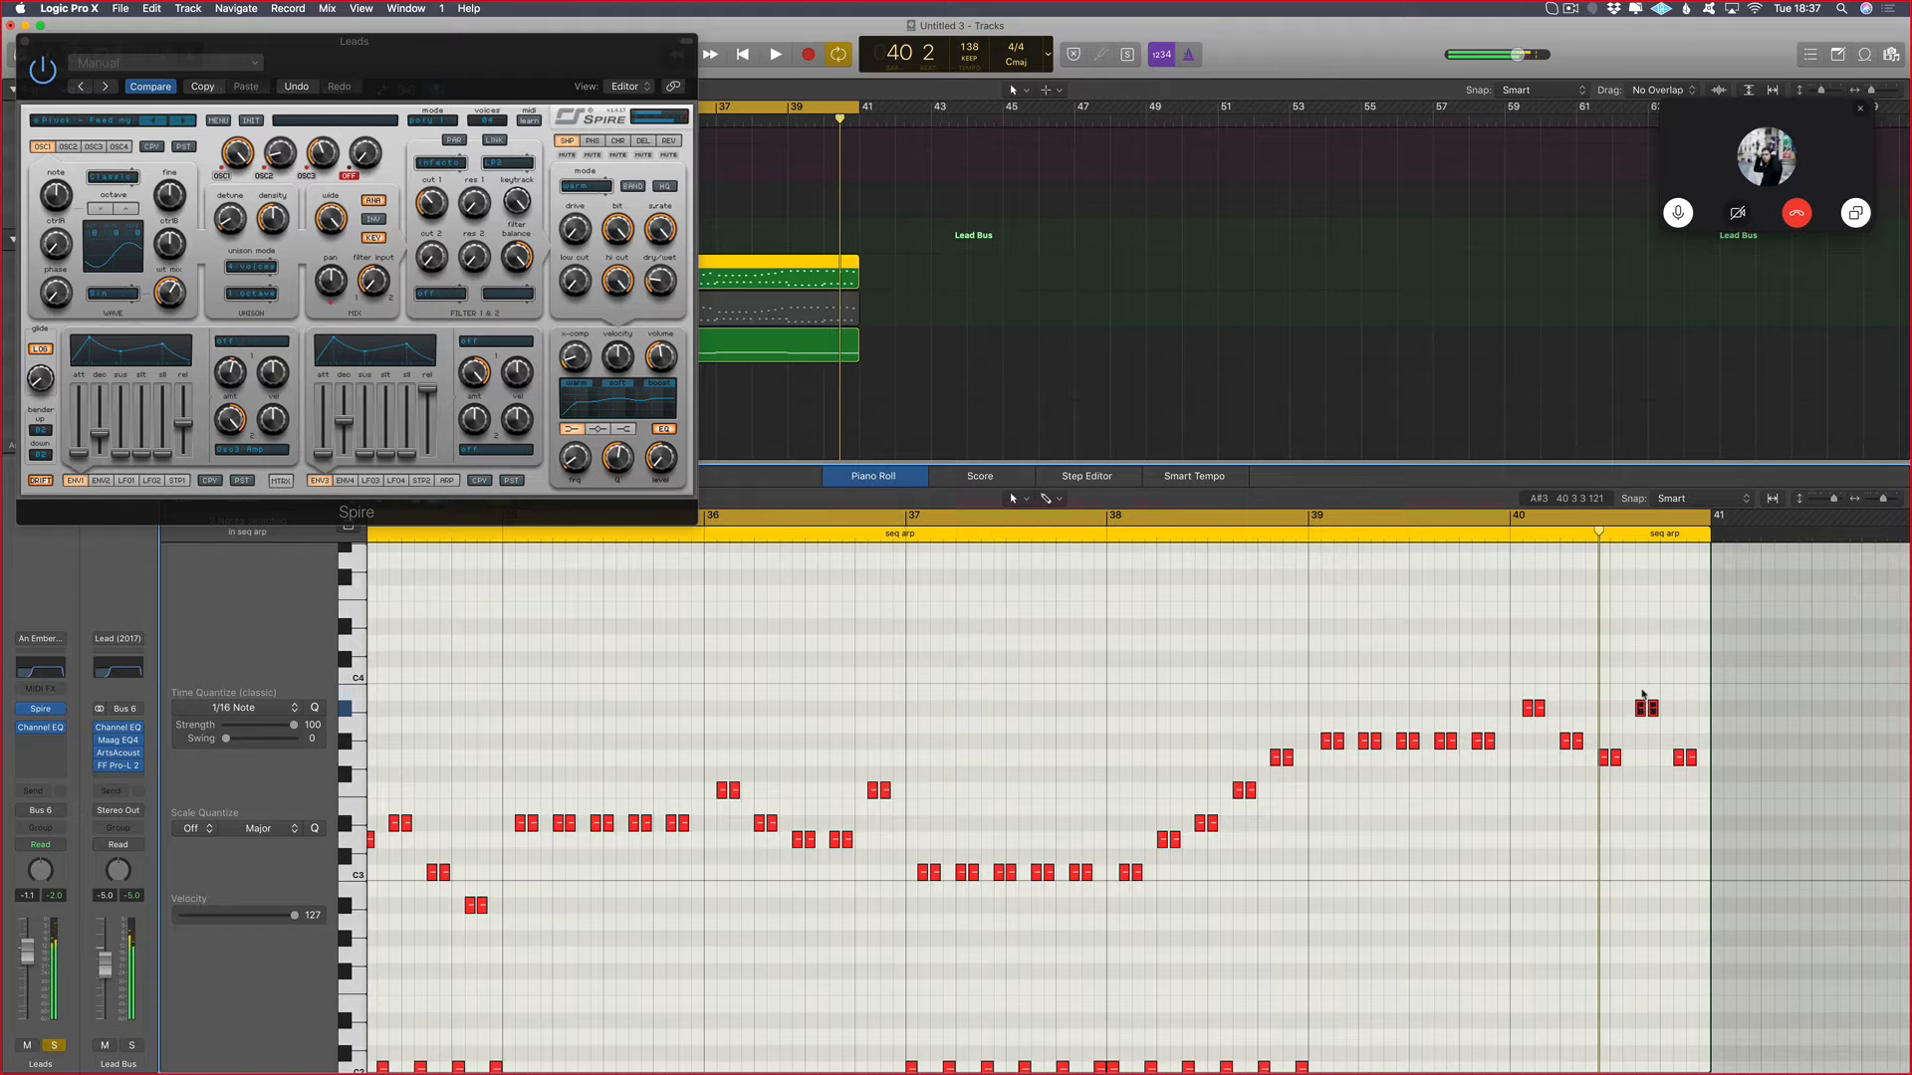
{"action": "key", "text": "space"}
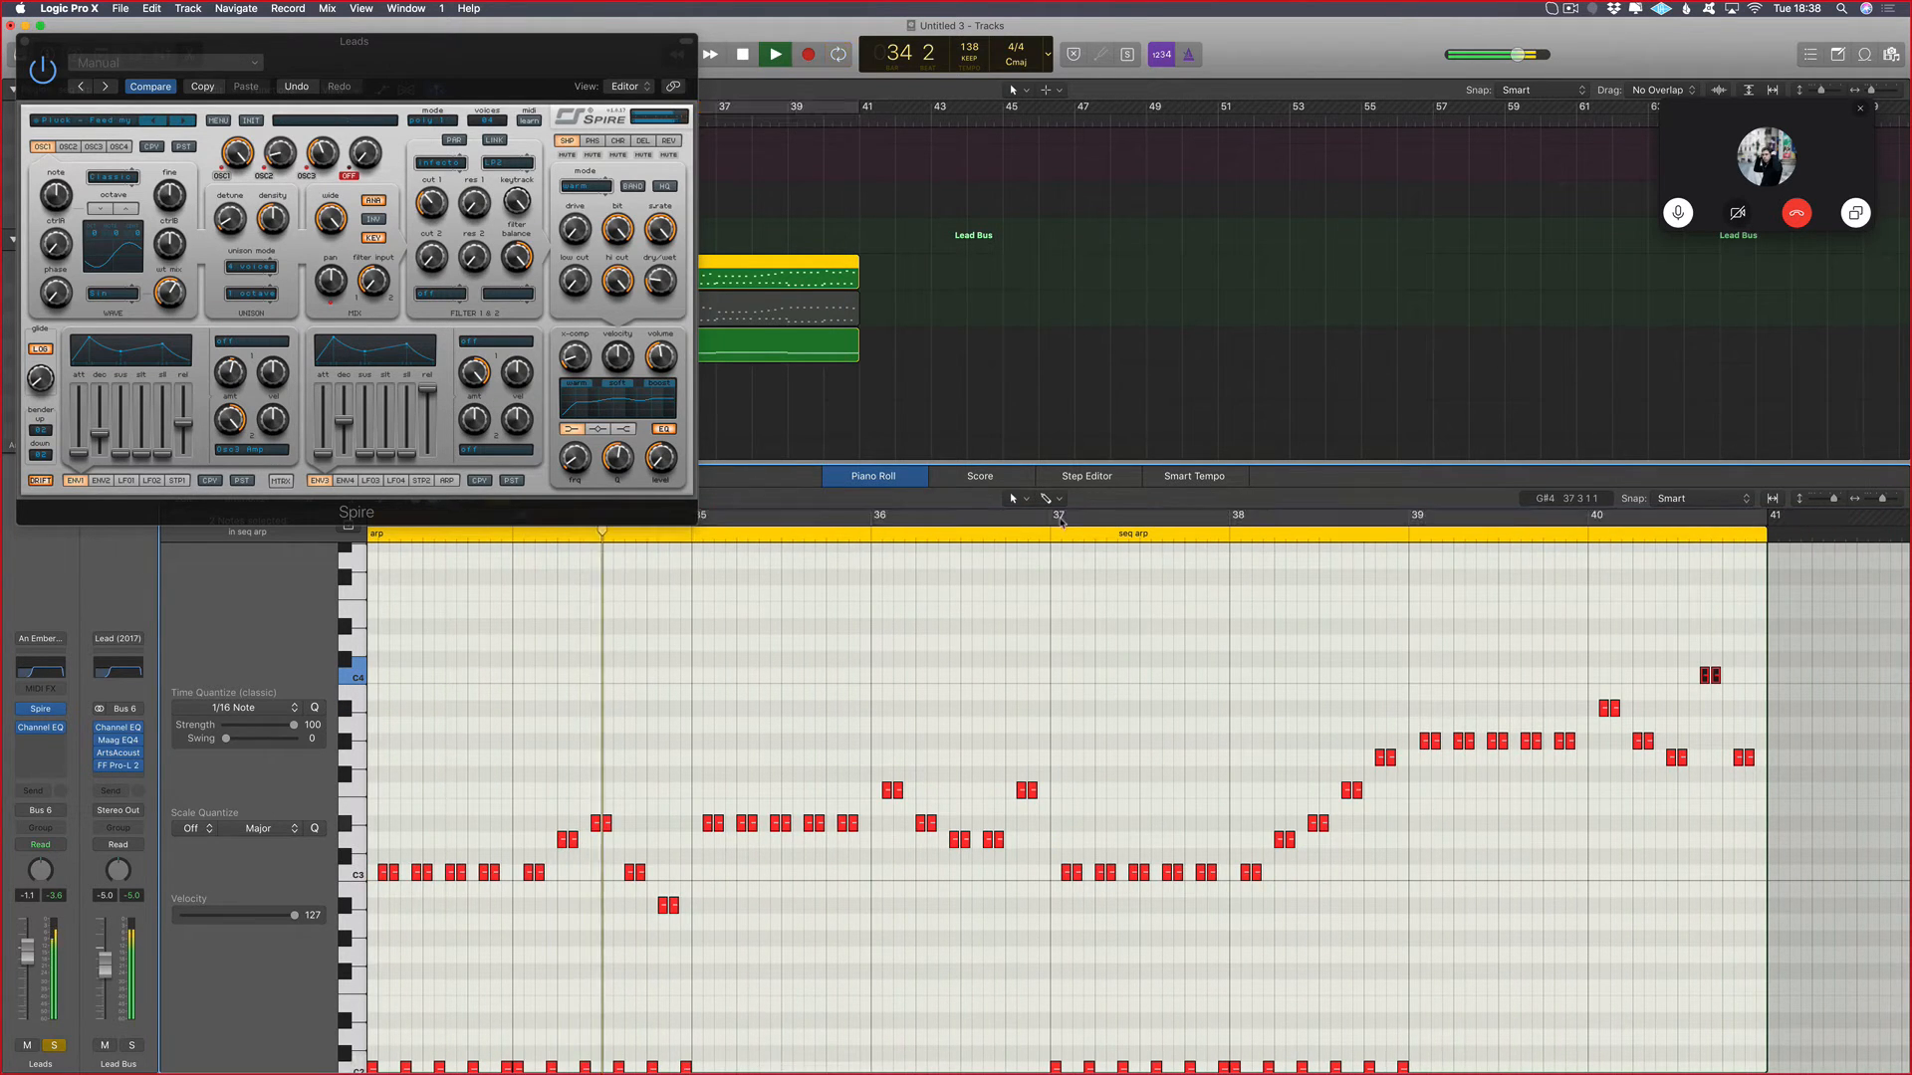
Step: Set the cycle range from bar 37 to bar 41 and lower the second note of bar 36's fourth pair to C3
{"action": "left_click_drag", "start_coordinate": [1061, 521], "coordinate": [1767, 521]}
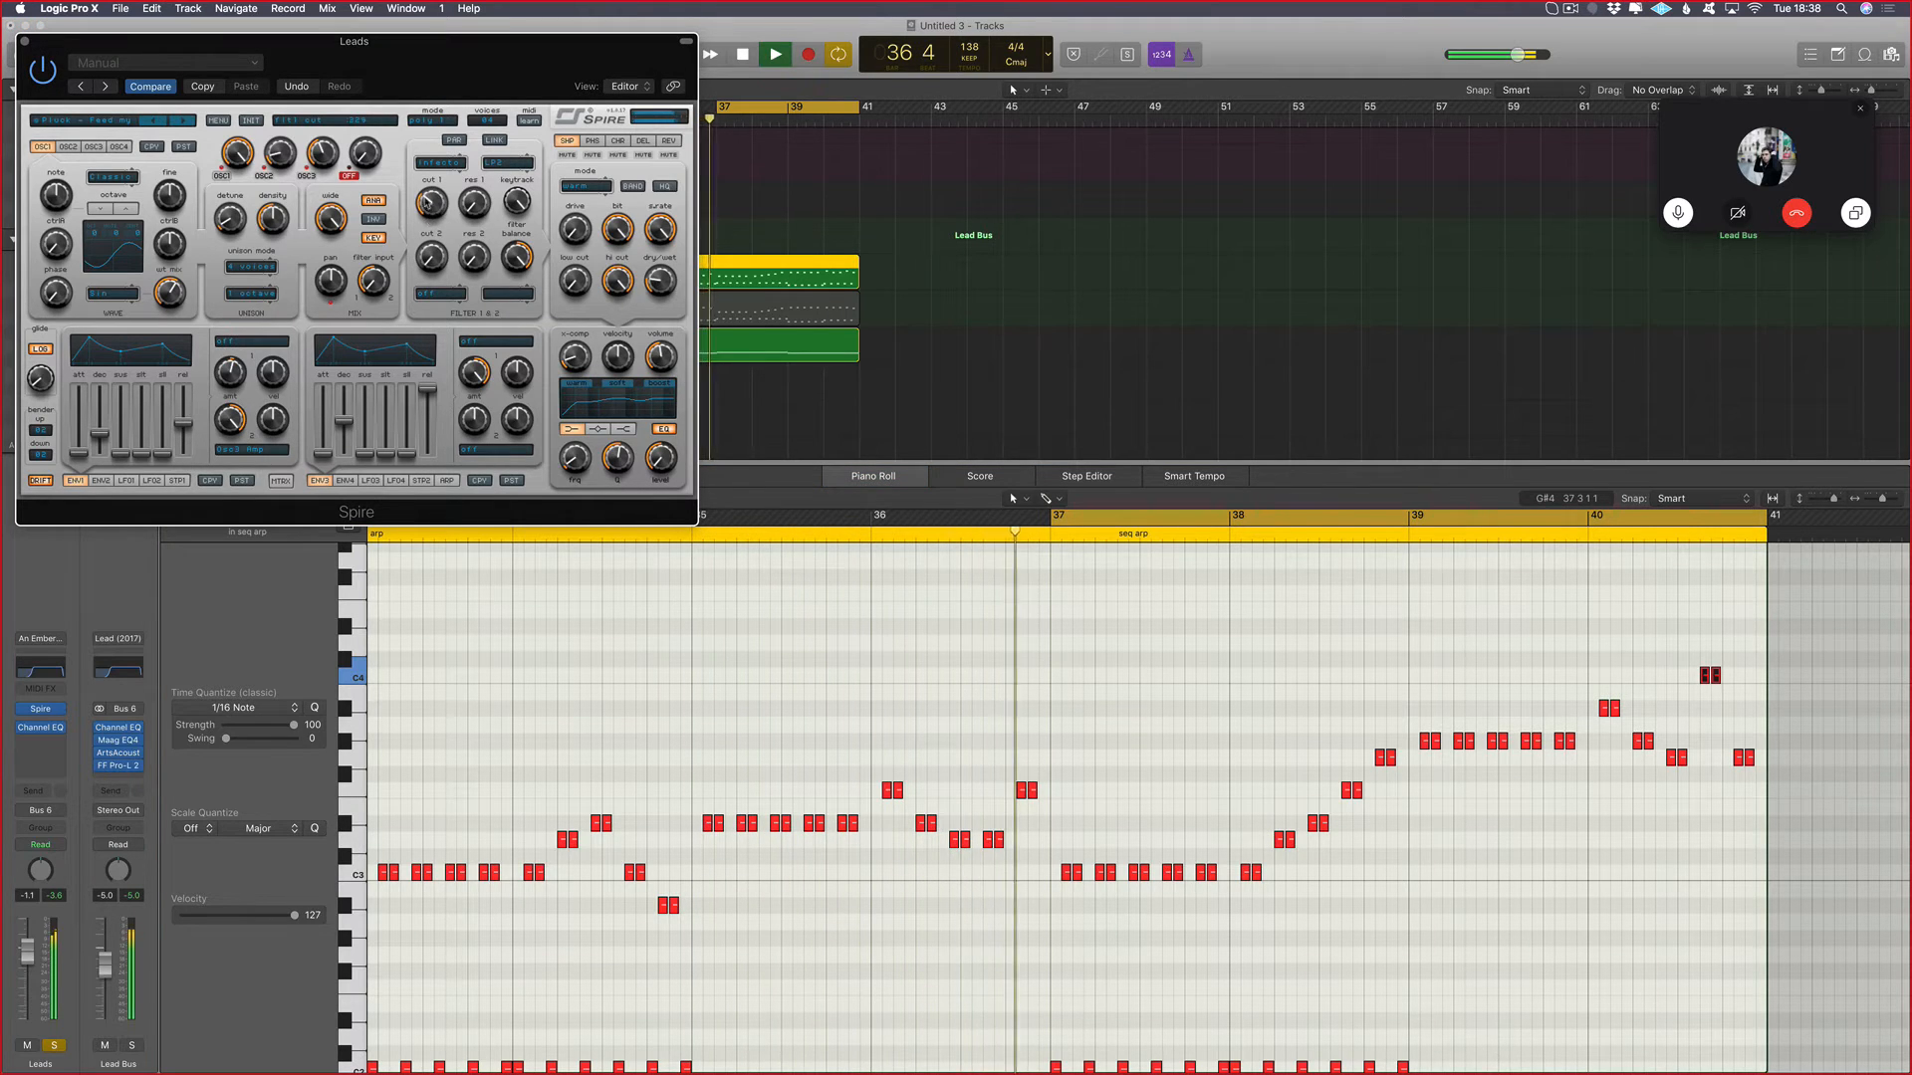
{"action": "key", "text": "space"}
{"action": "left_click", "coordinate": [1000, 844]}
{"action": "left_click_drag", "start_coordinate": [1000, 852], "coordinate": [1000, 887]}
{"action": "key", "text": "space"}
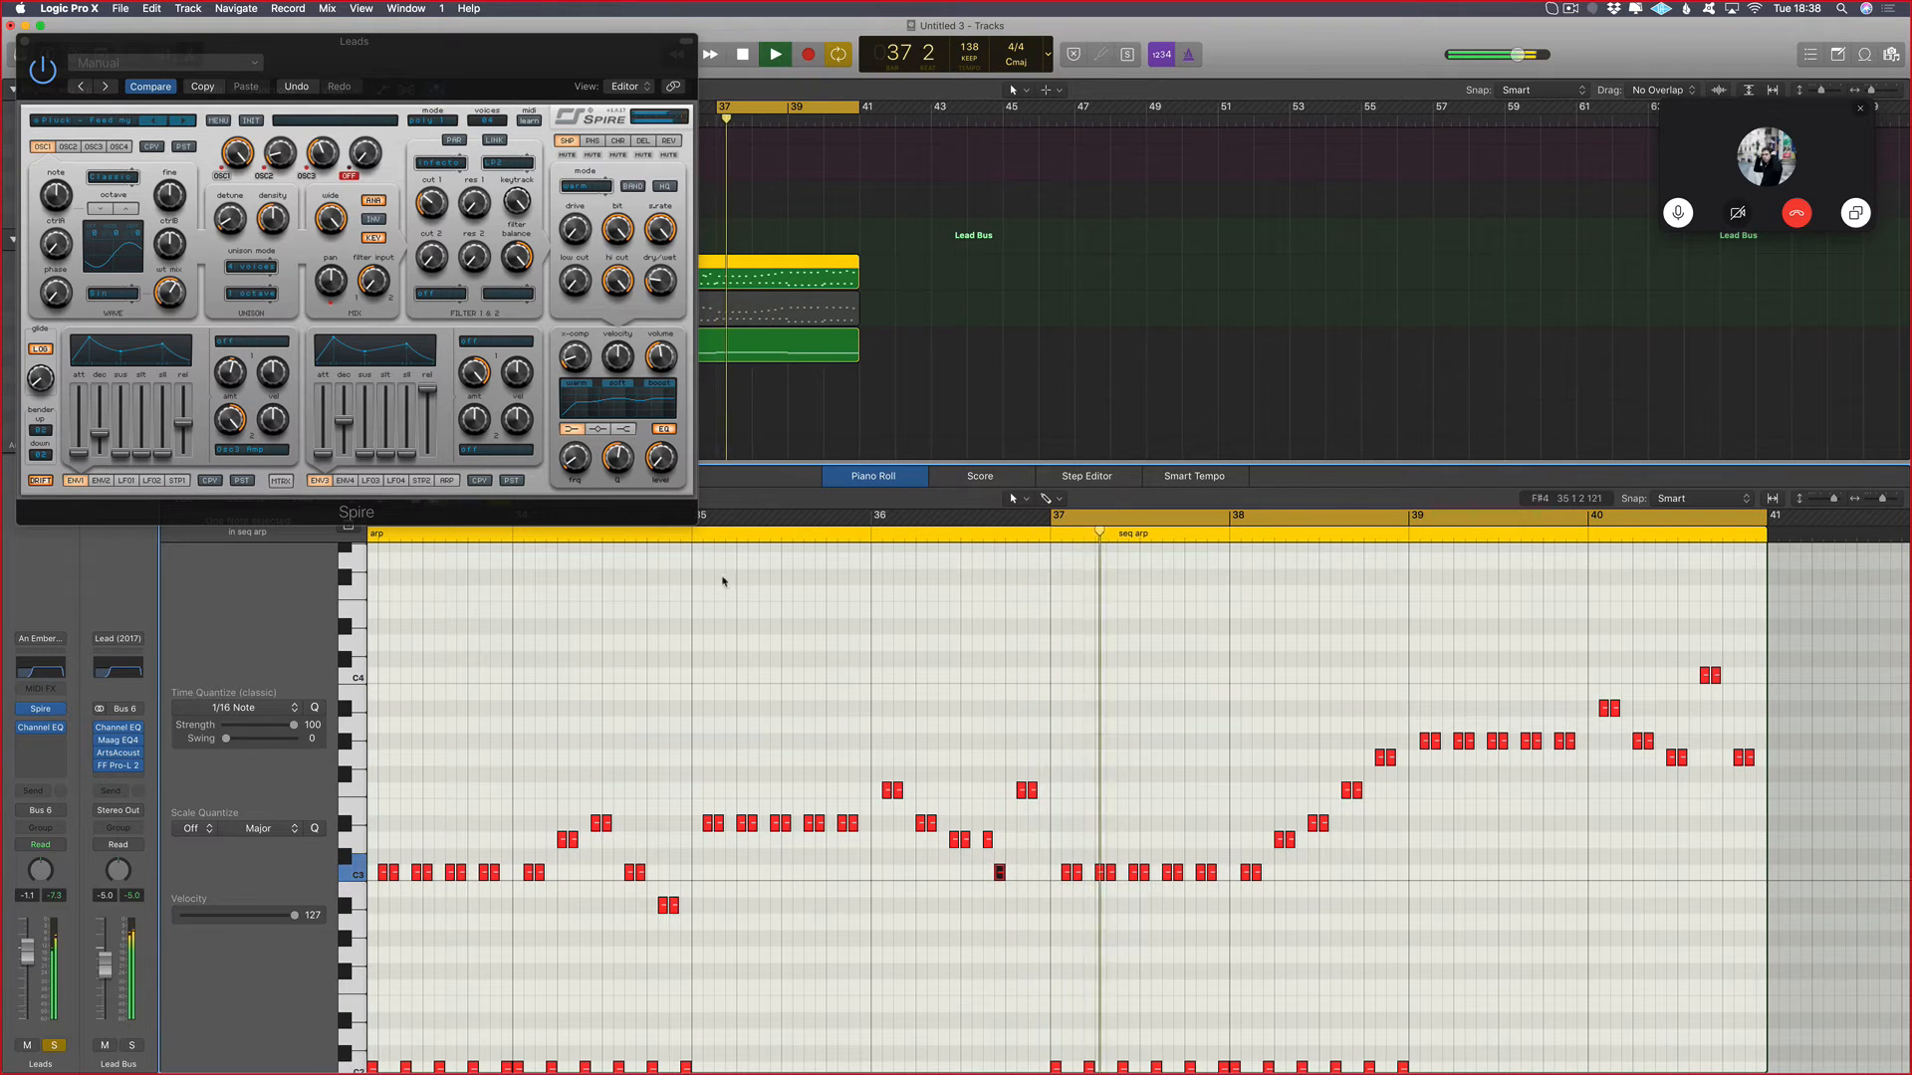
Step: Try bar 37's fifth melody note pair at G2 and A#2 during playback, and return it to C3
{"action": "key", "text": "space"}
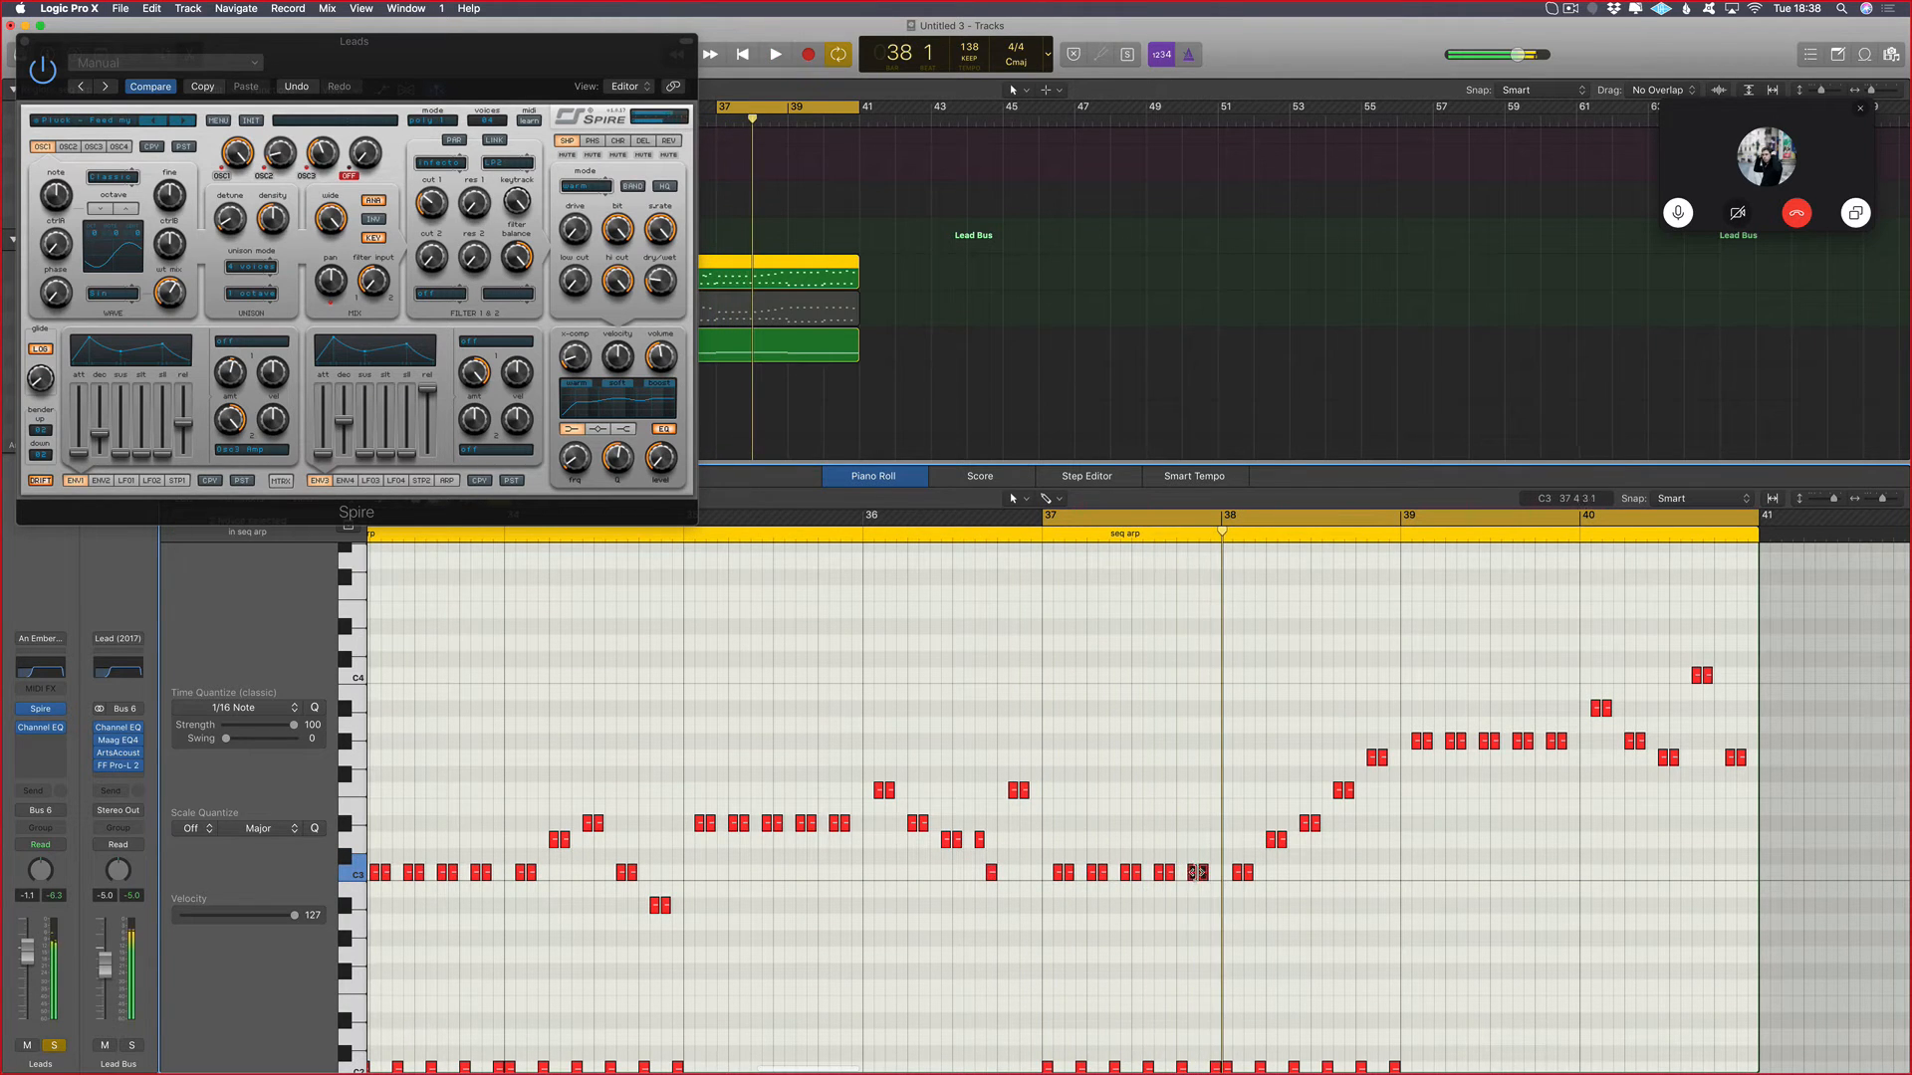
{"action": "left_click_drag", "start_coordinate": [1191, 894], "coordinate": [1199, 961]}
{"action": "key", "text": "space"}
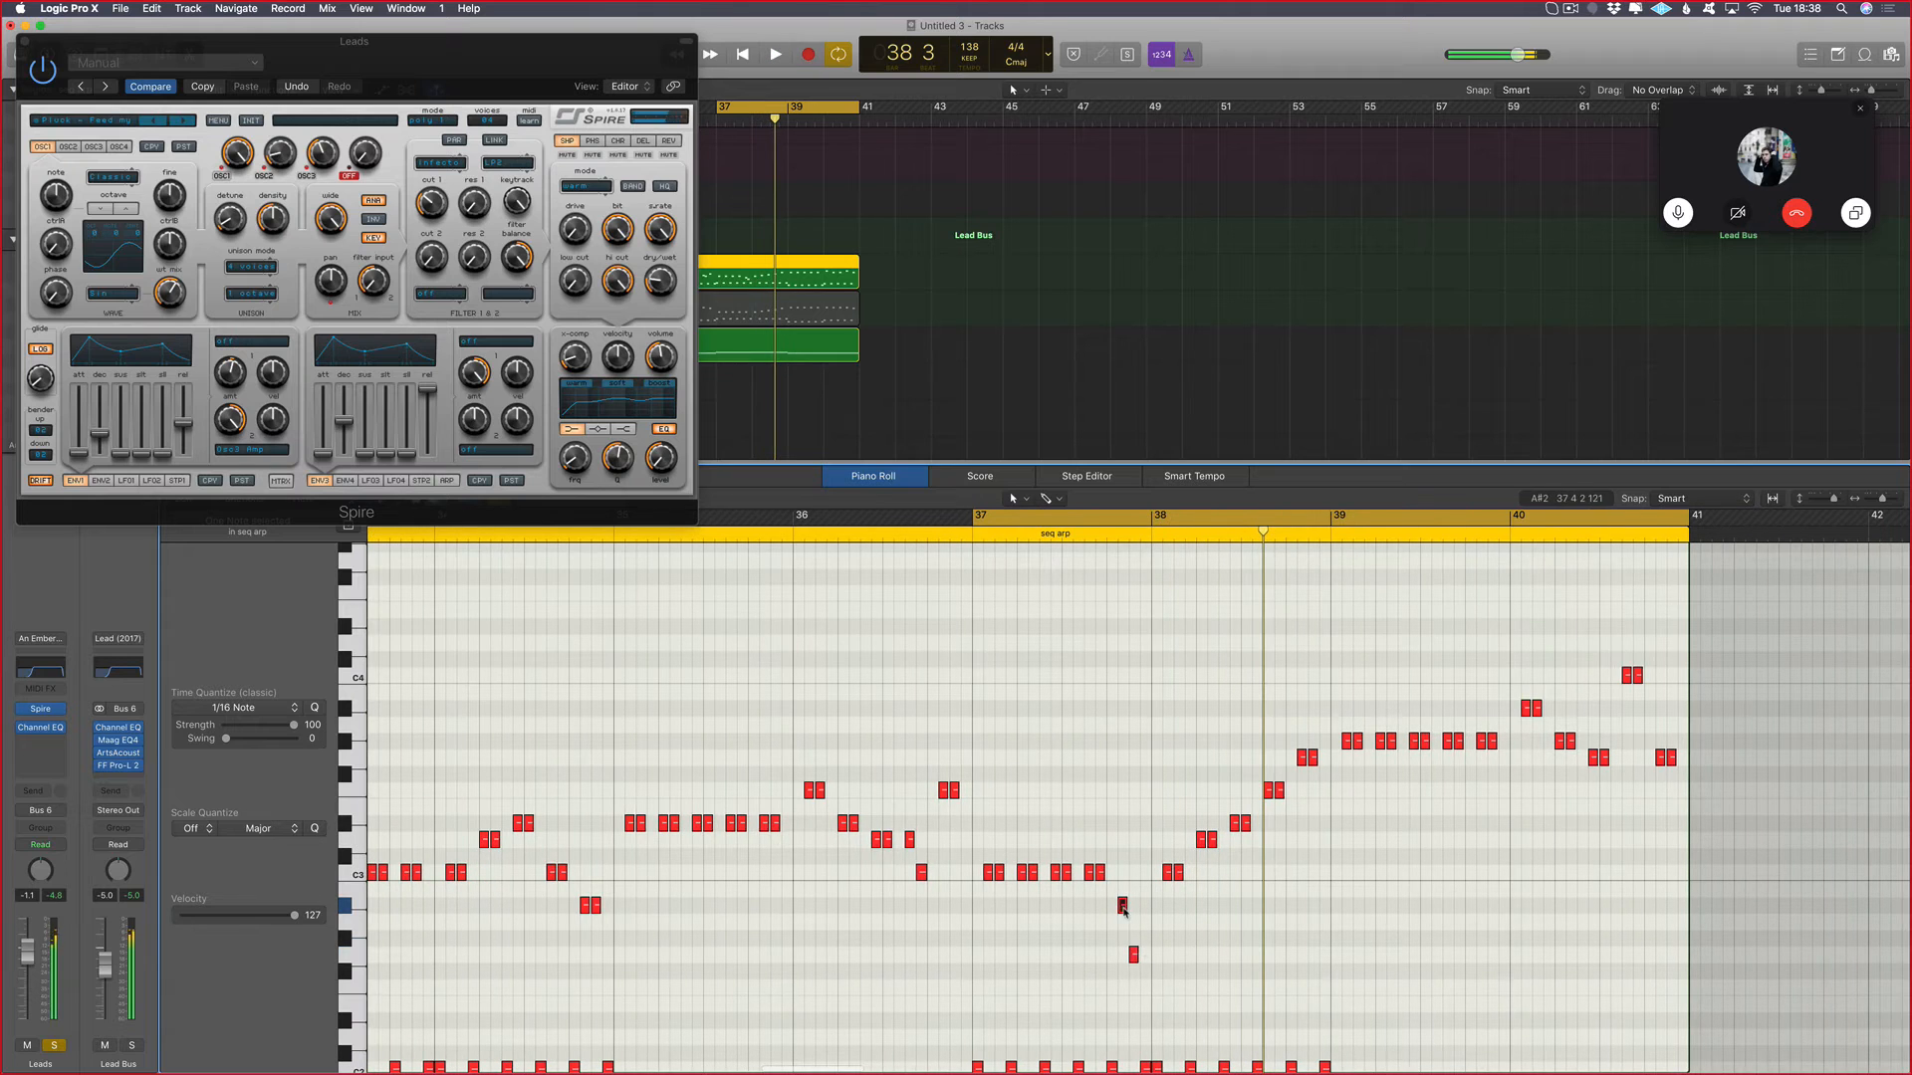
{"action": "left_click_drag", "start_coordinate": [1135, 929], "coordinate": [1137, 909]}
{"action": "key", "text": "space"}
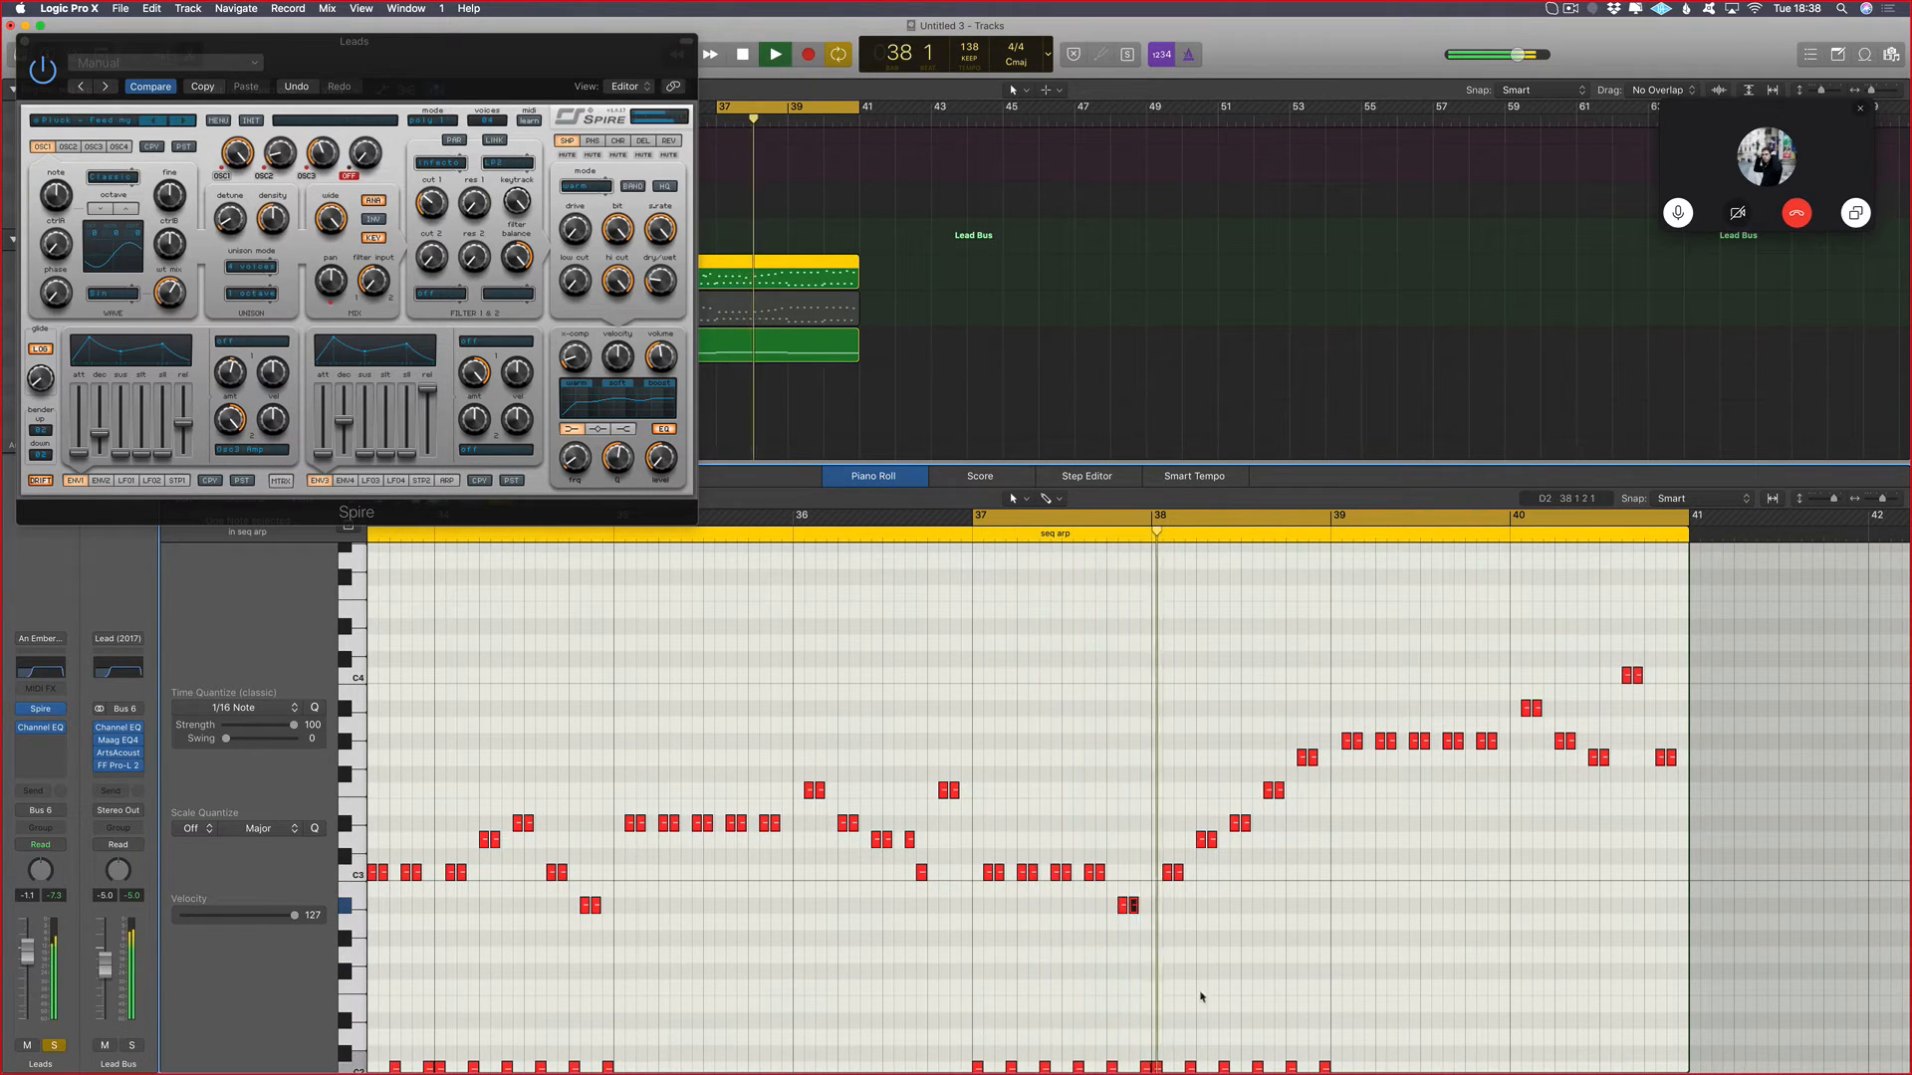
{"action": "key", "text": "space"}
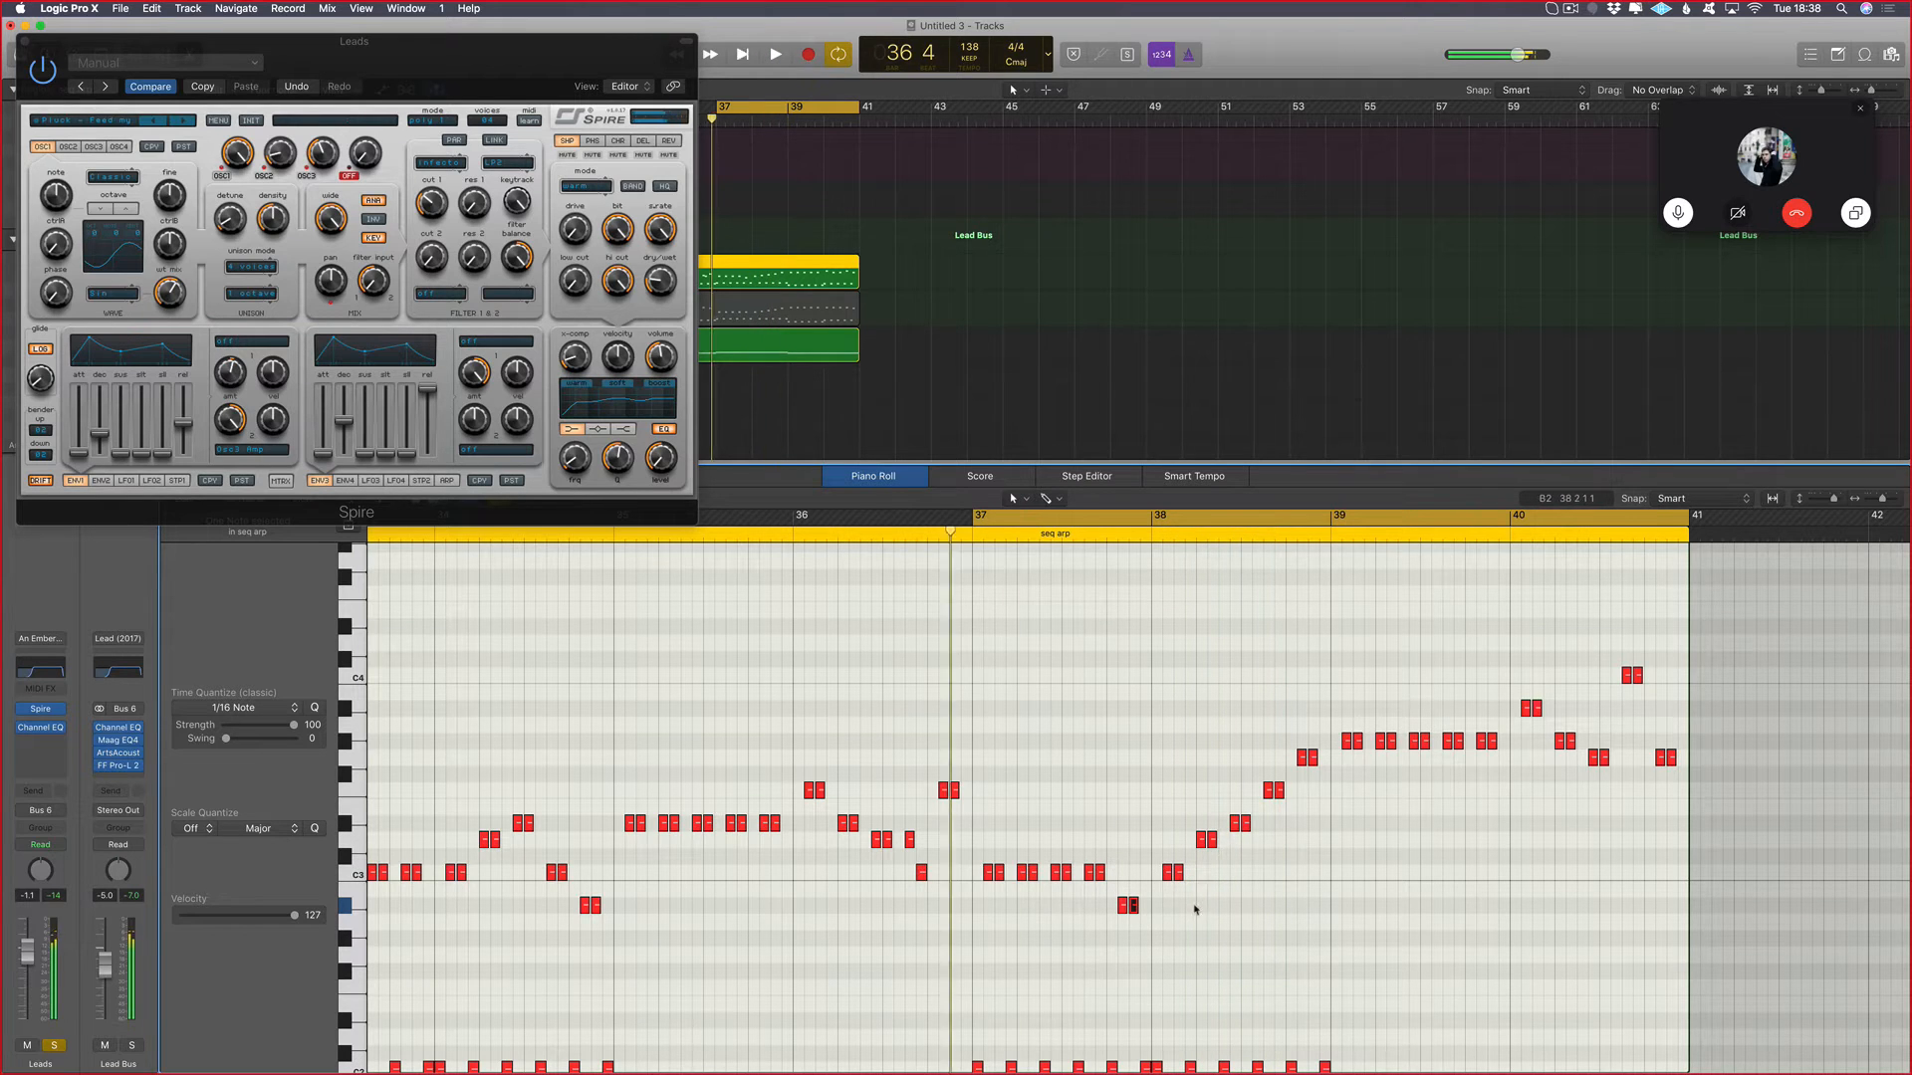
{"action": "key", "text": "space"}
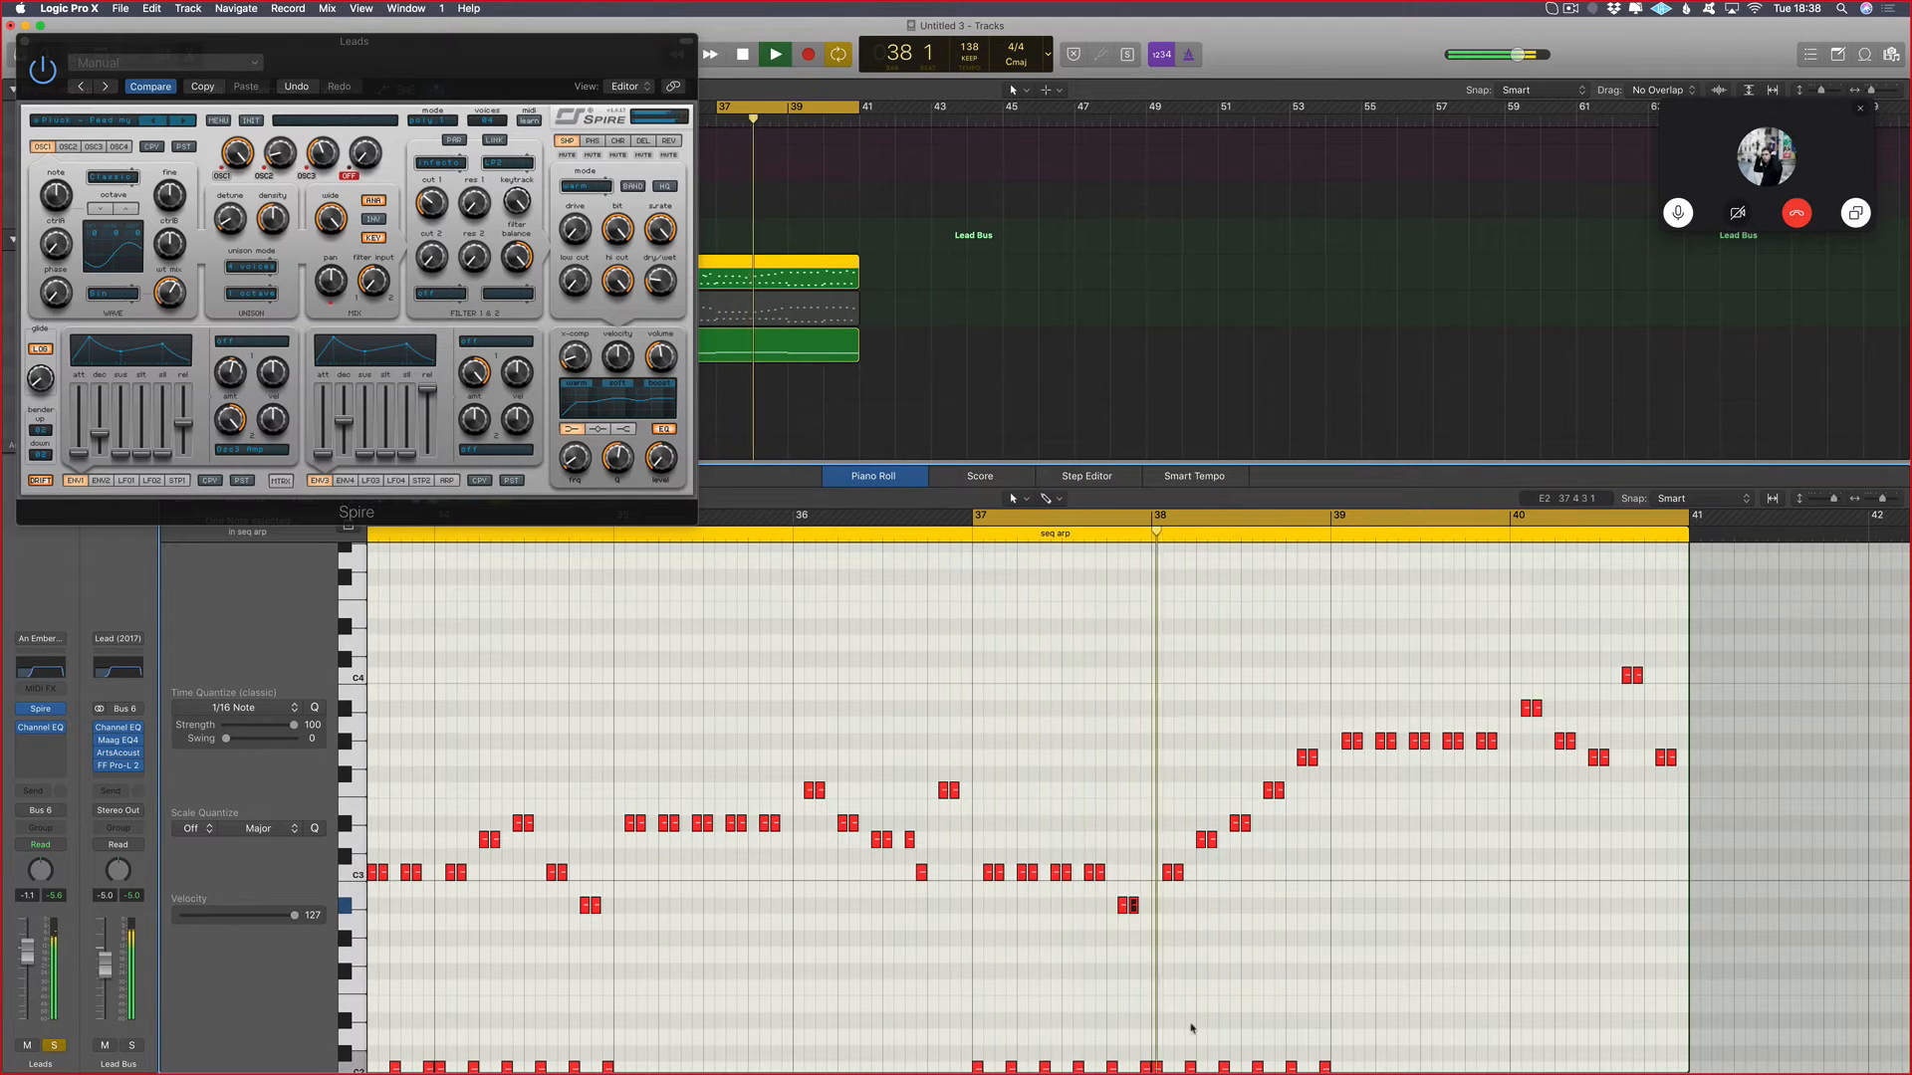
{"action": "key", "text": "space"}
{"action": "left_click", "coordinate": [1123, 906], "text": "shift"}
{"action": "left_click_drag", "start_coordinate": [1124, 908], "coordinate": [1123, 876]}
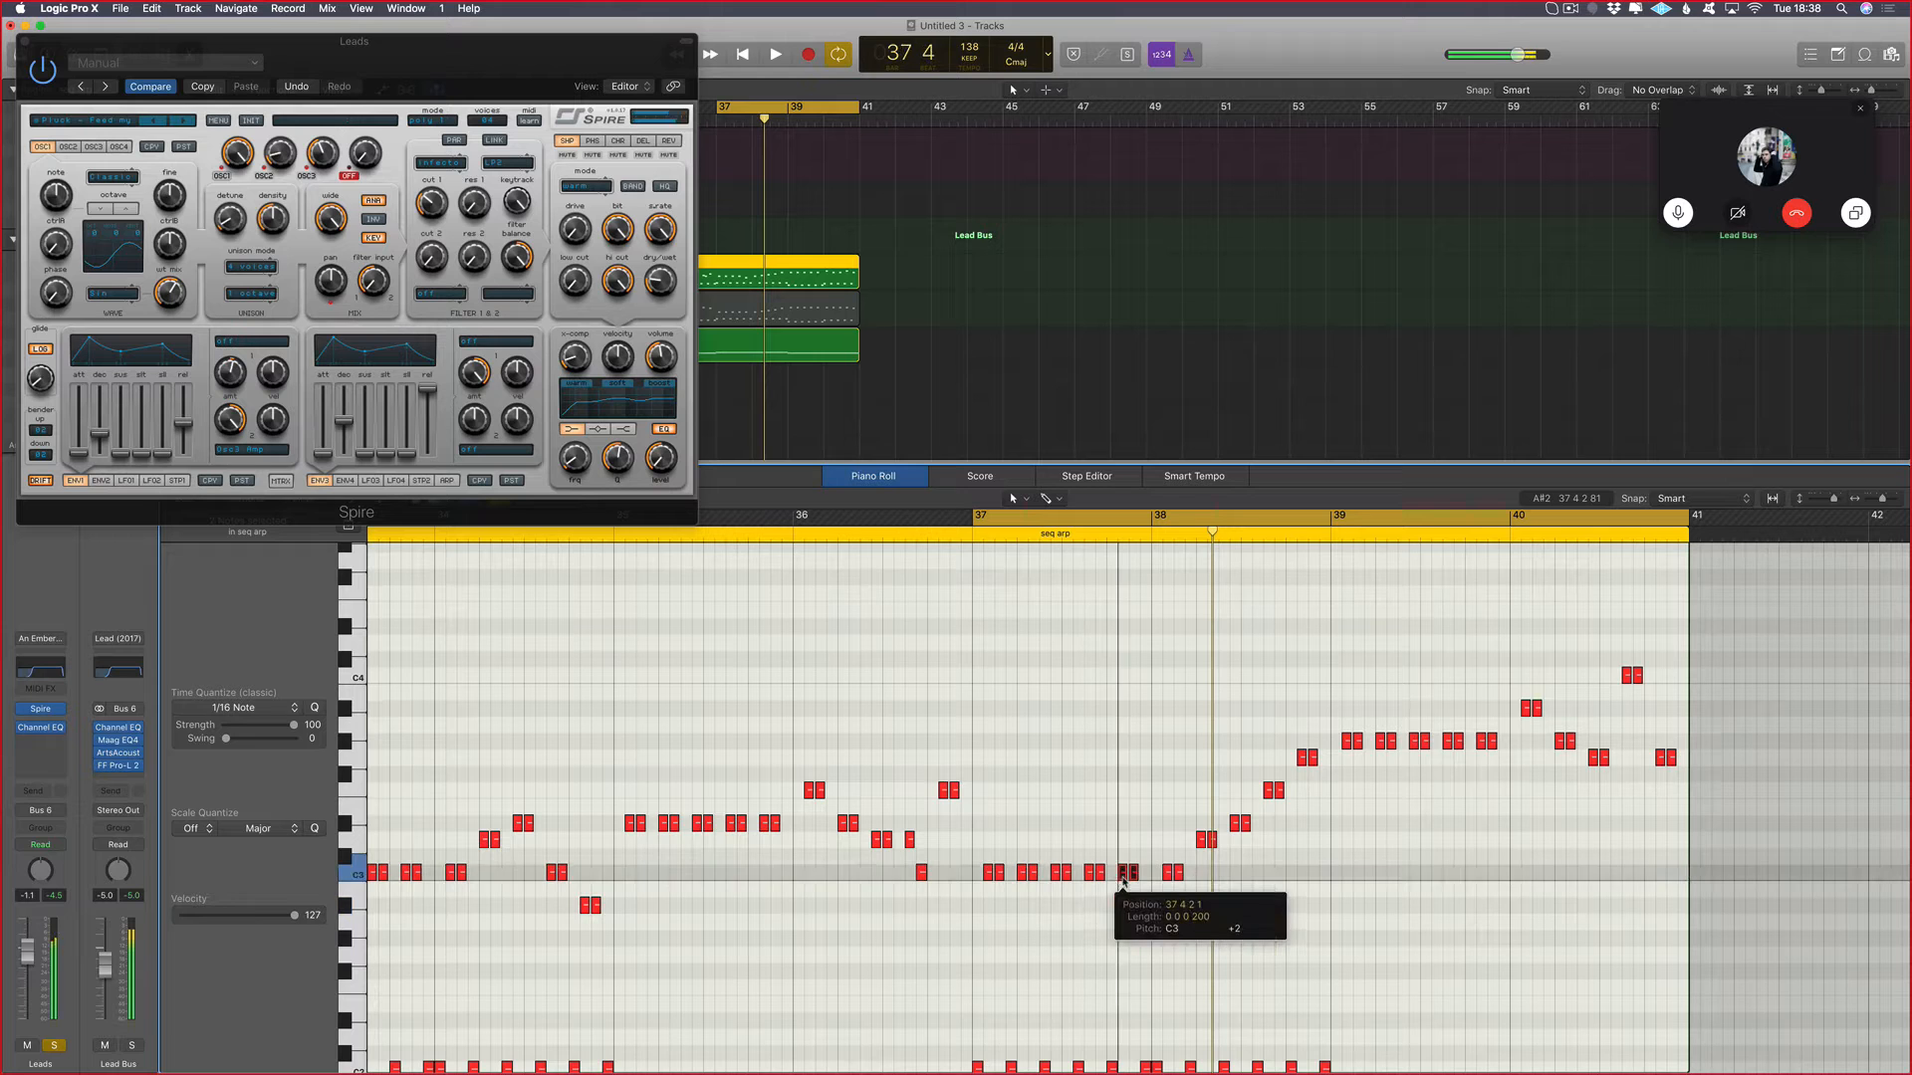
Step: Copy the seq arp region along its track to bar 48 and resume playback
{"action": "left_click_drag", "start_coordinate": [776, 259], "coordinate": [1315, 261]}
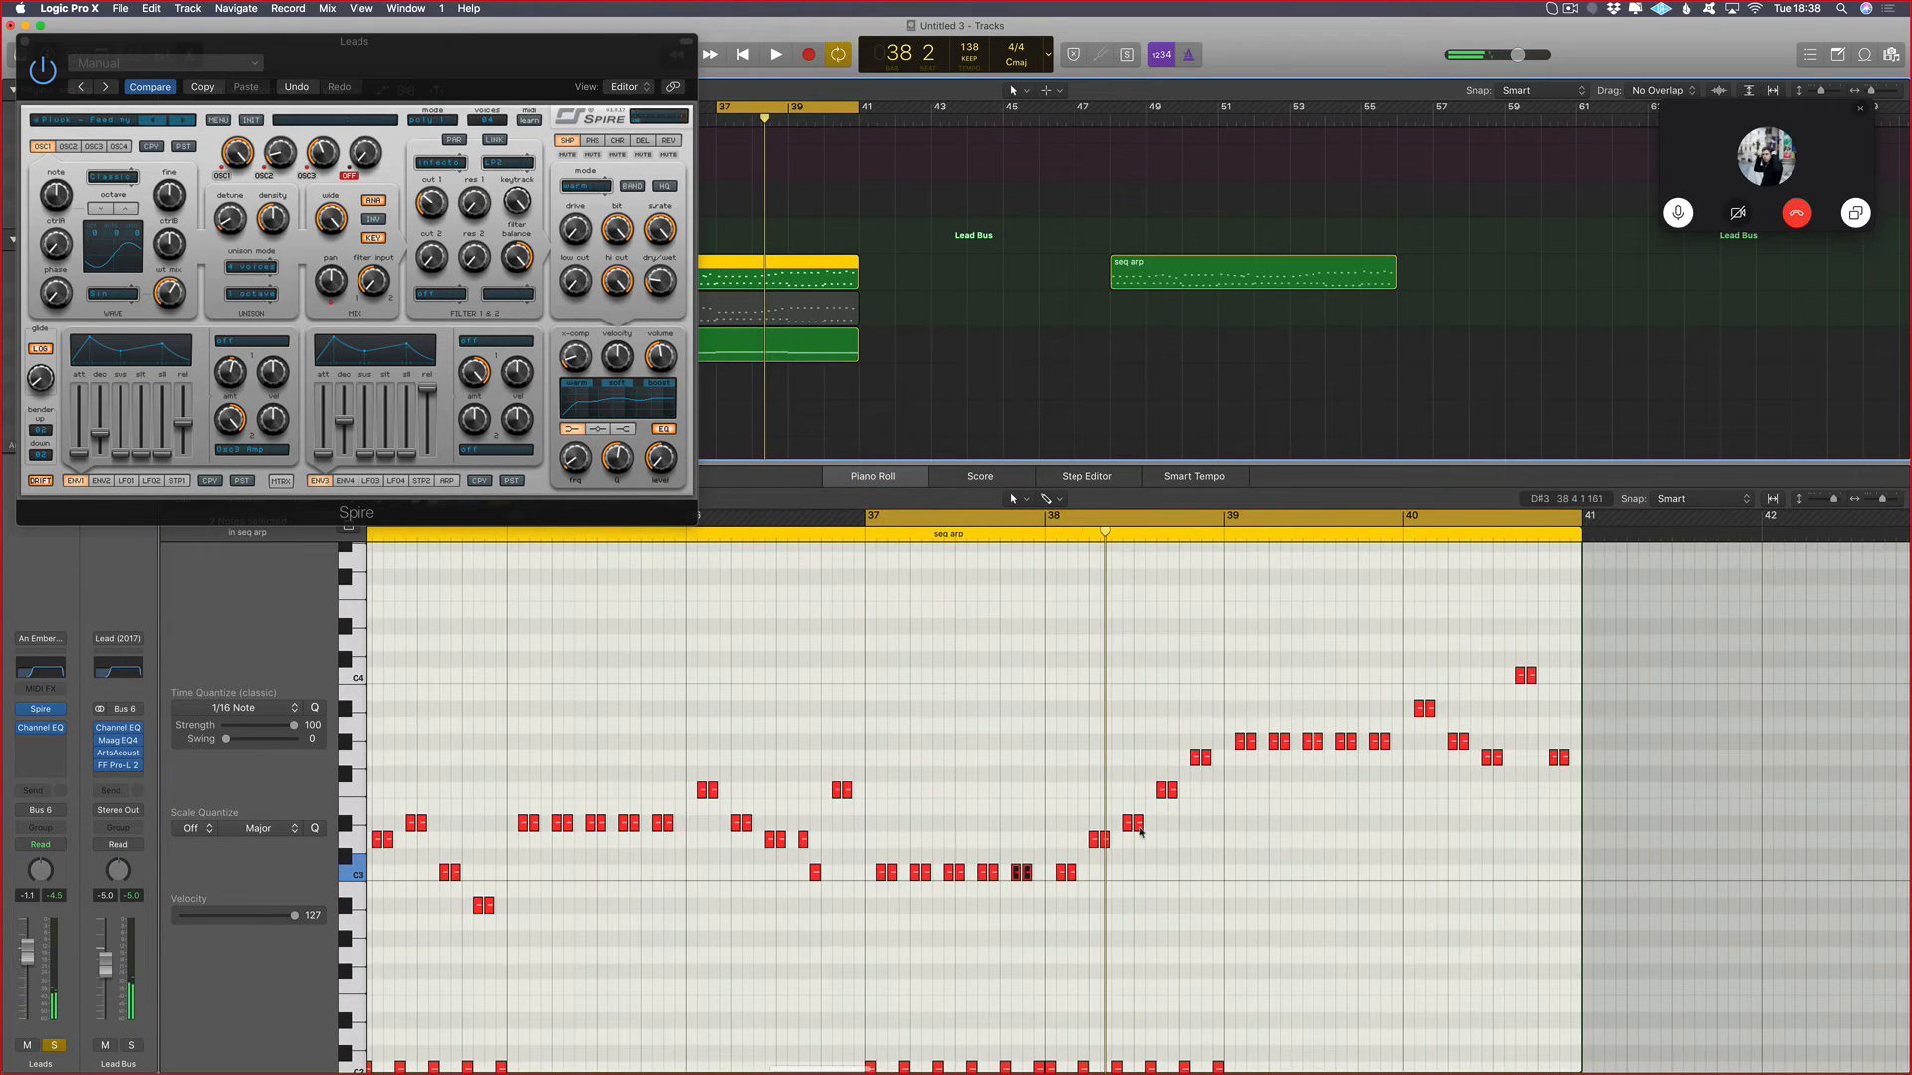
{"action": "key", "text": "space"}
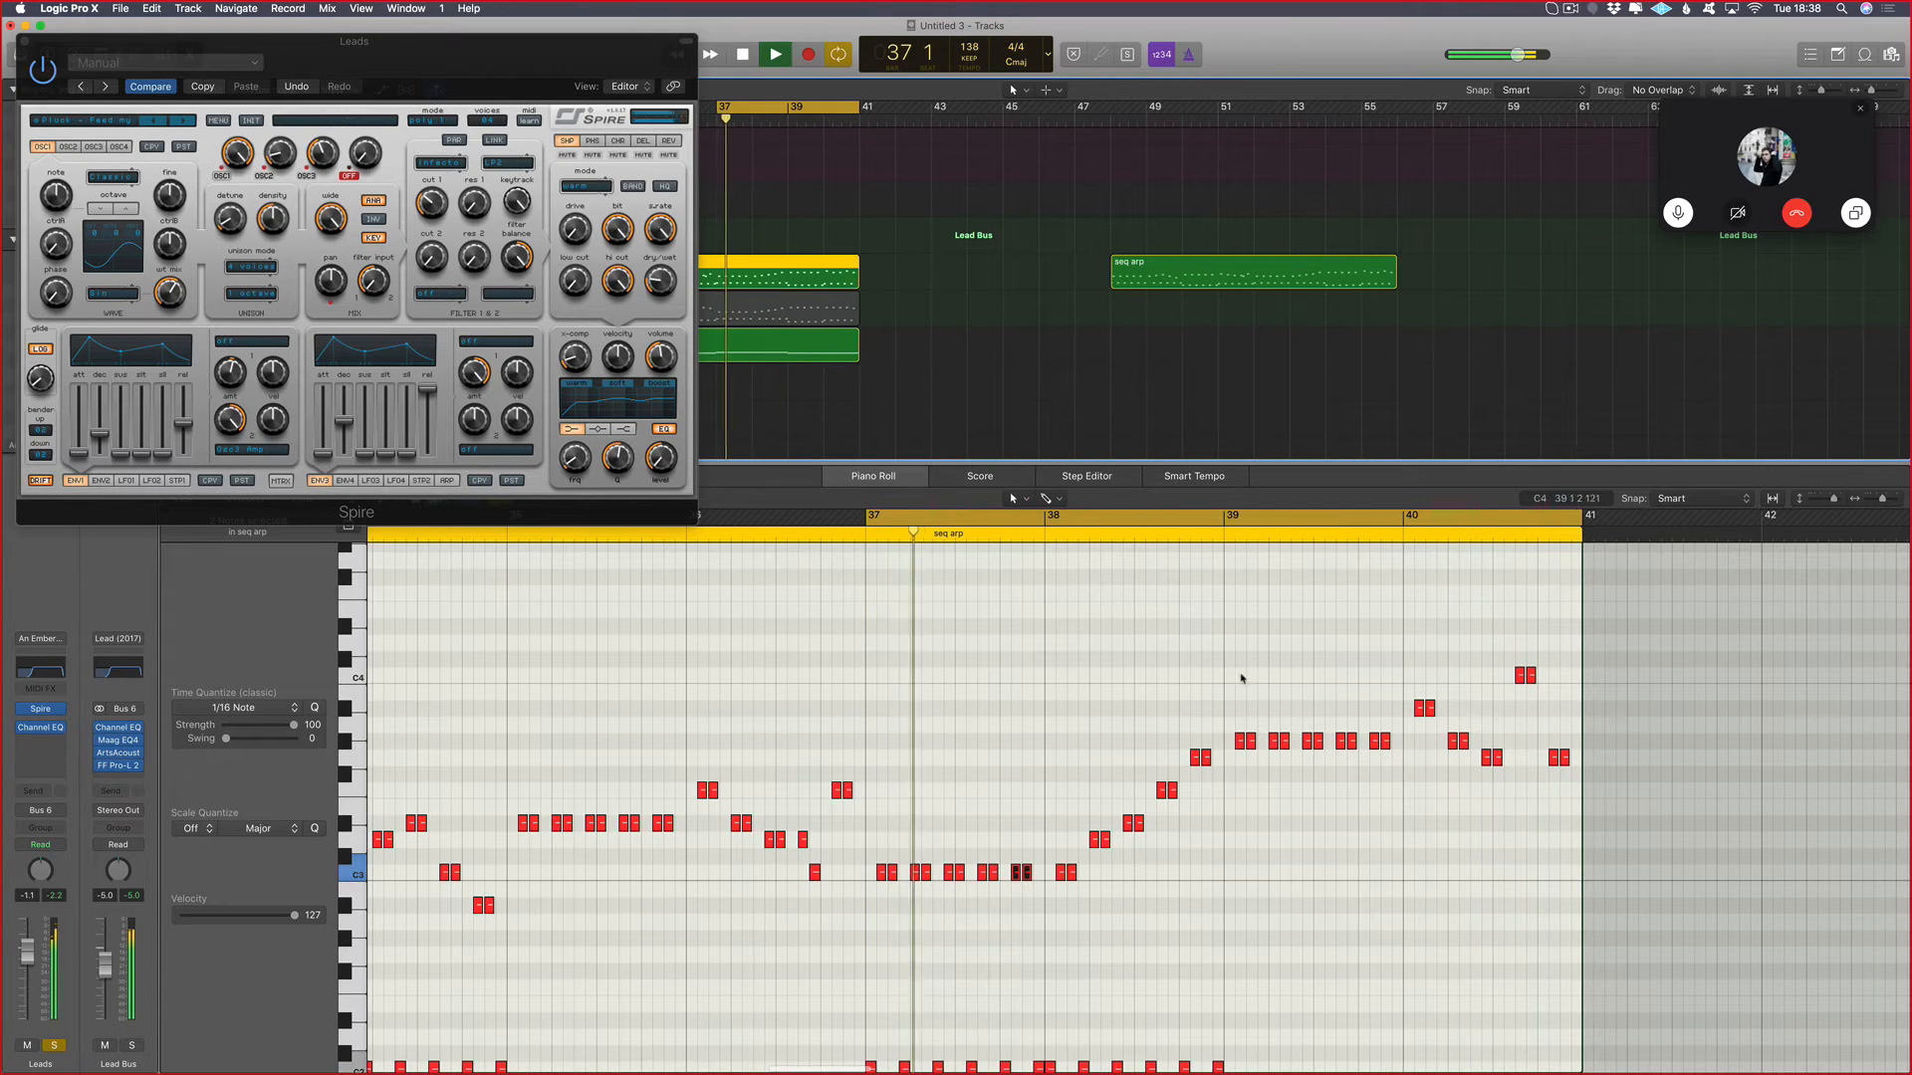
Step: Try lowering bar 37's fourth and fifth melody pairs and bar 38's first pair to A#2, play them, and undo the change
{"action": "left_click_drag", "start_coordinate": [1098, 870], "coordinate": [980, 909]}
{"action": "key", "text": "space"}
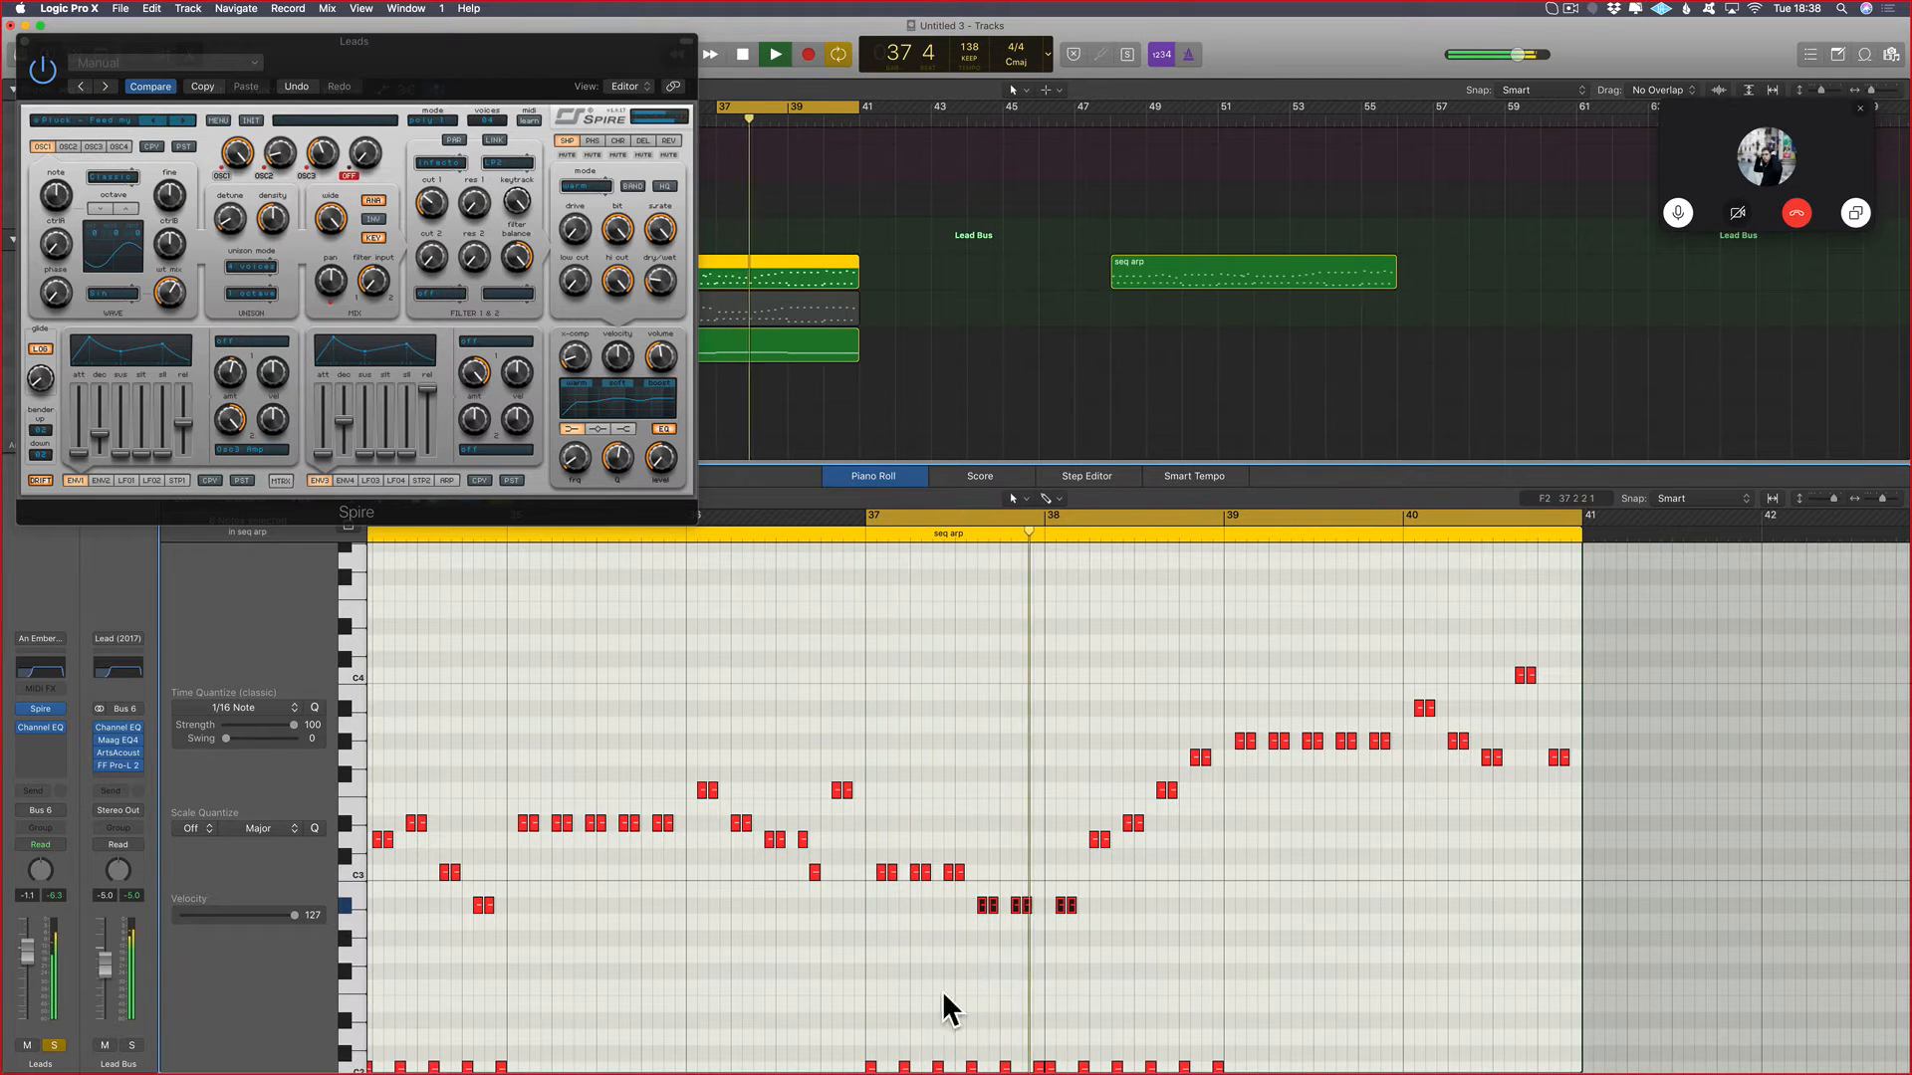
{"action": "key", "text": "space"}
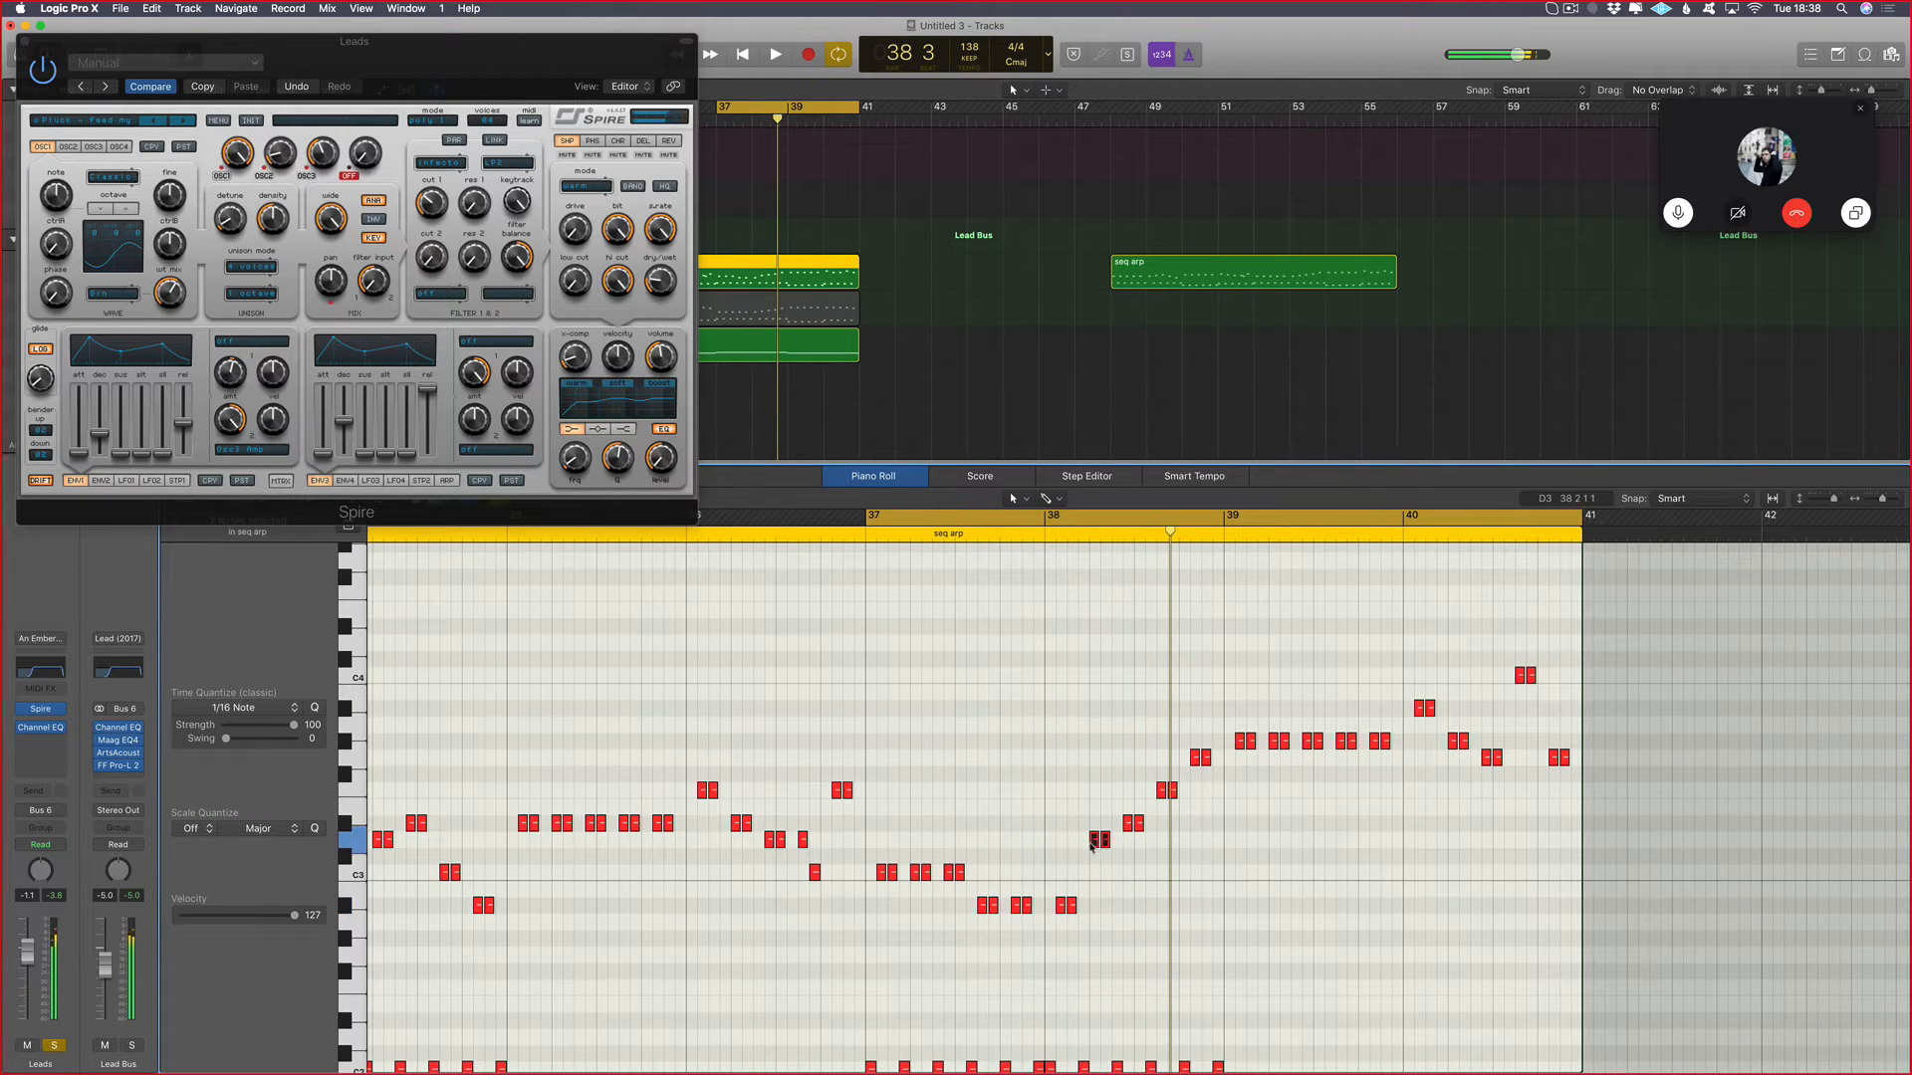
{"action": "key", "text": "space"}
{"action": "key", "text": "super+z"}
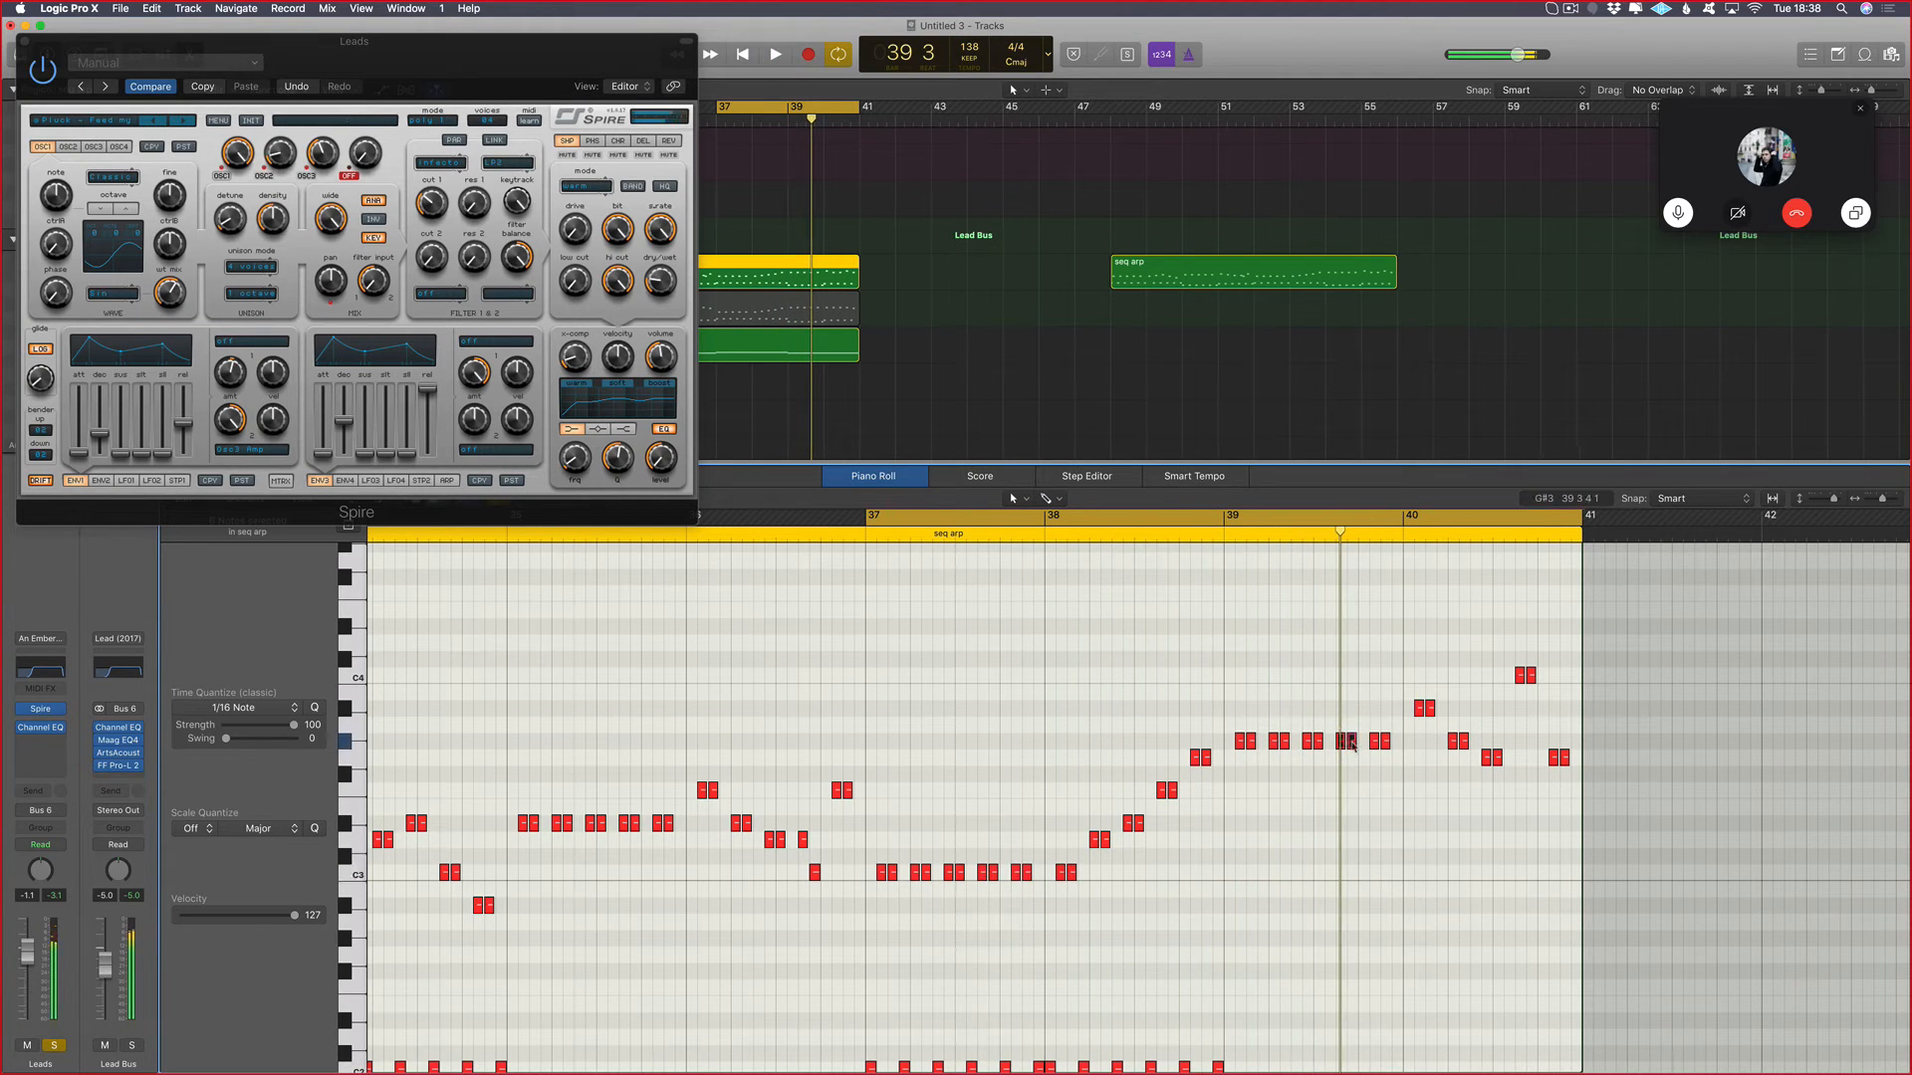
Step: Lower bar 39's fourth melody note pair to G3 and raise the second note of bar 38's fifth pair to A#3
{"action": "left_click_drag", "start_coordinate": [1342, 748], "coordinate": [1344, 758]}
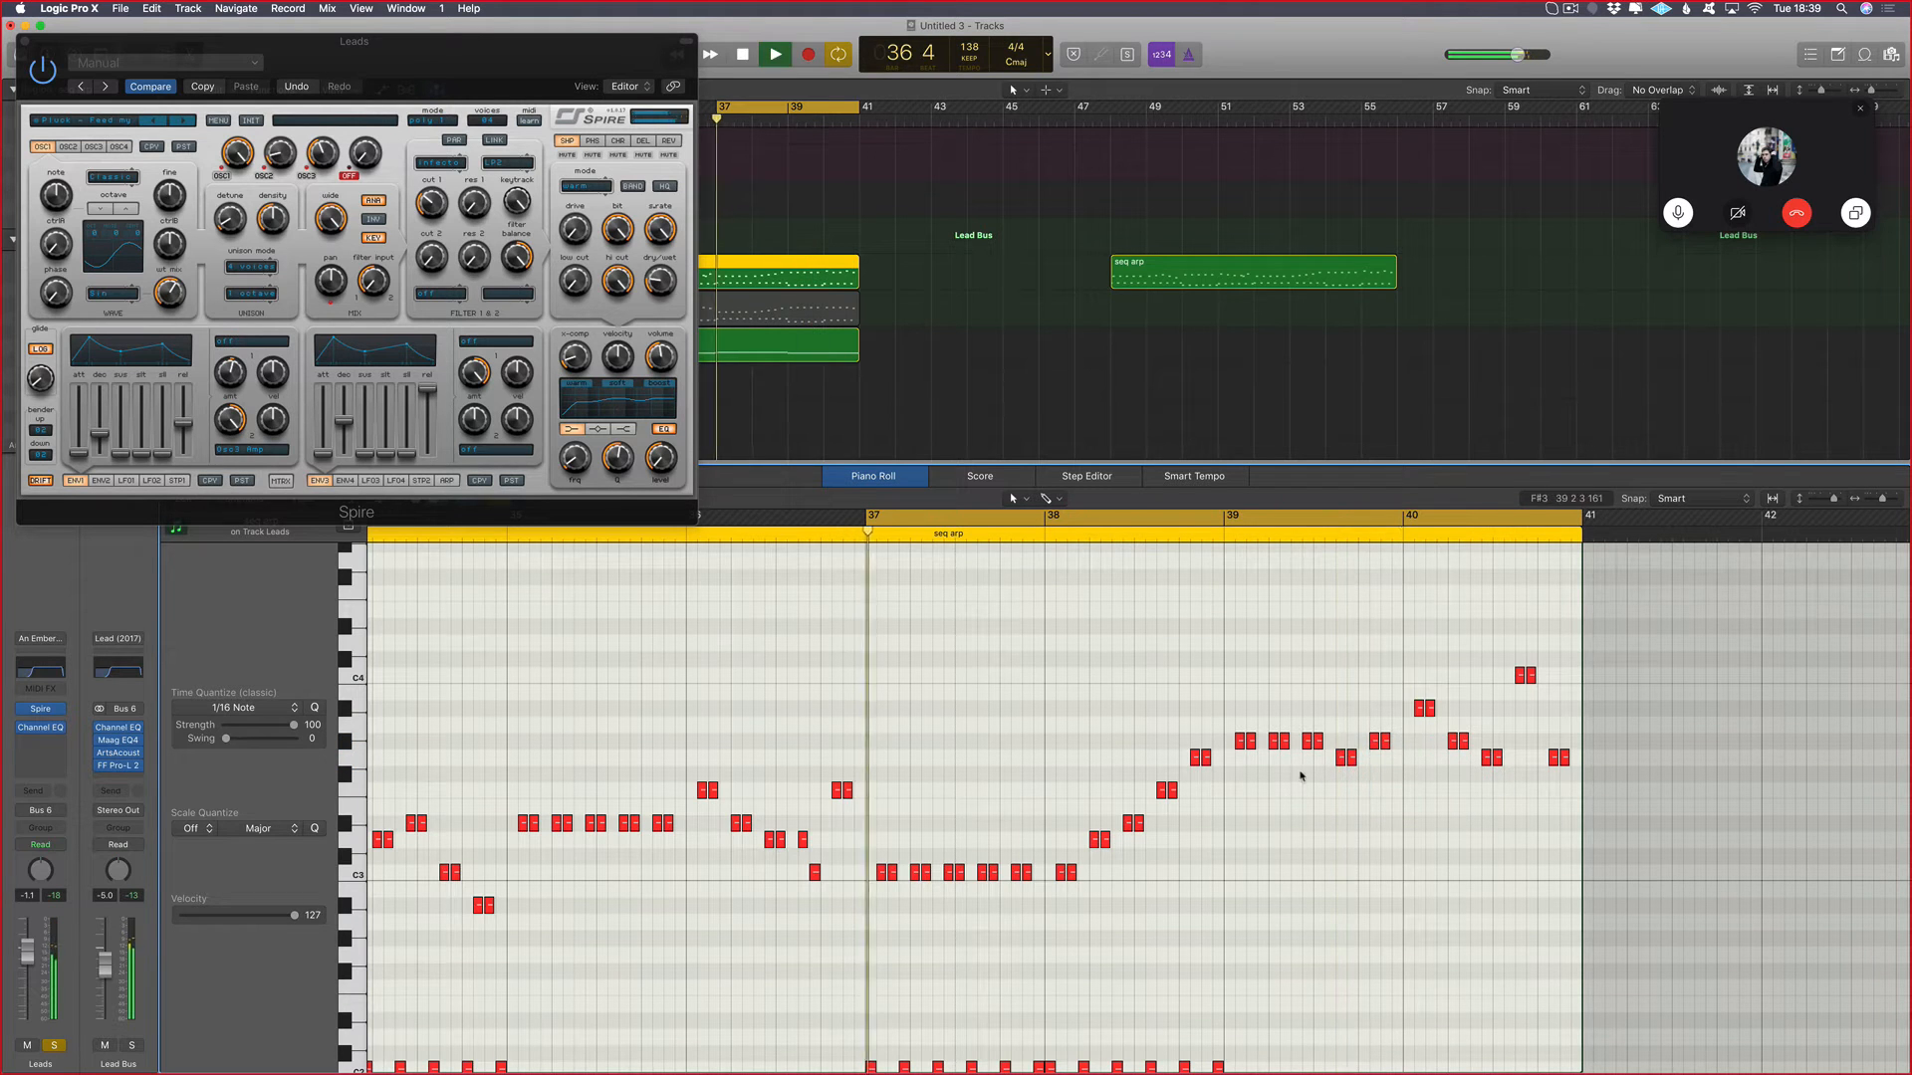
{"action": "scroll", "coordinate": [1126, 845], "scroll_direction": "down", "scroll_amount": 3}
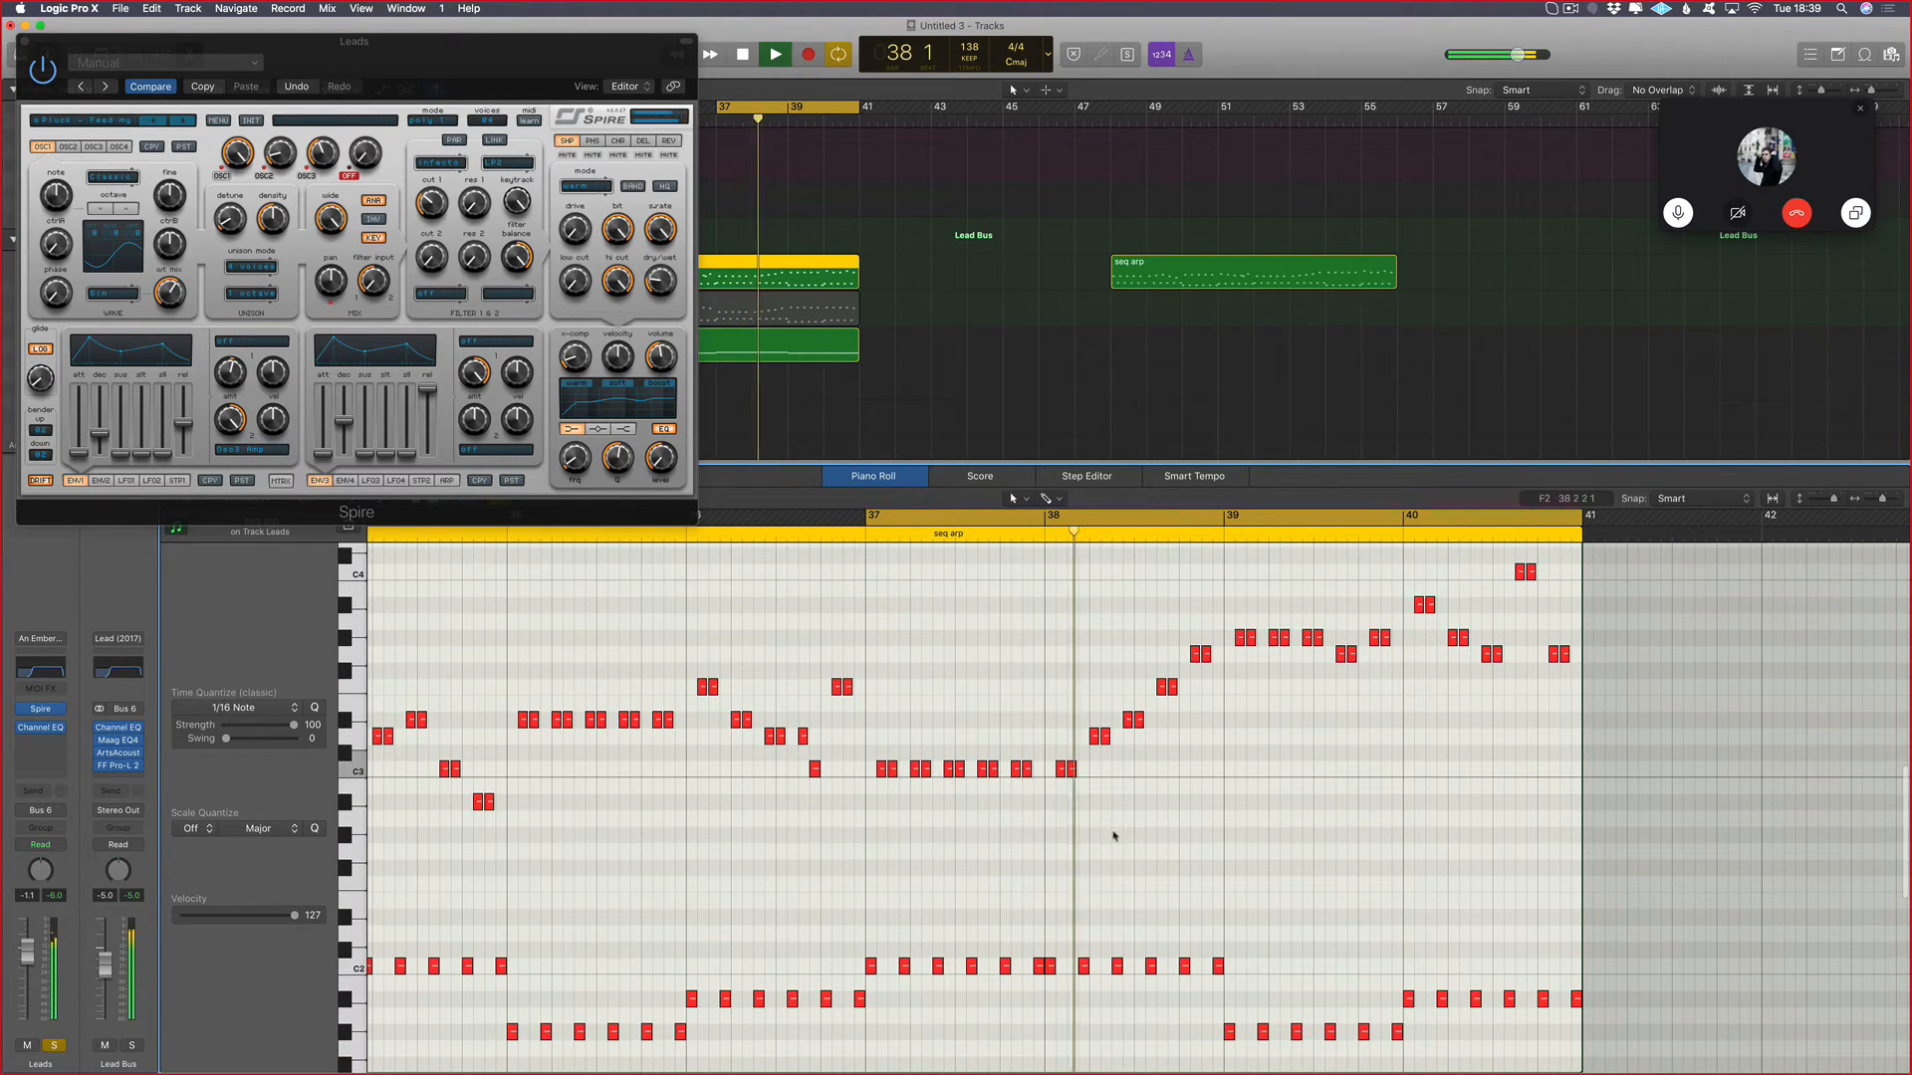
{"action": "key", "text": "space"}
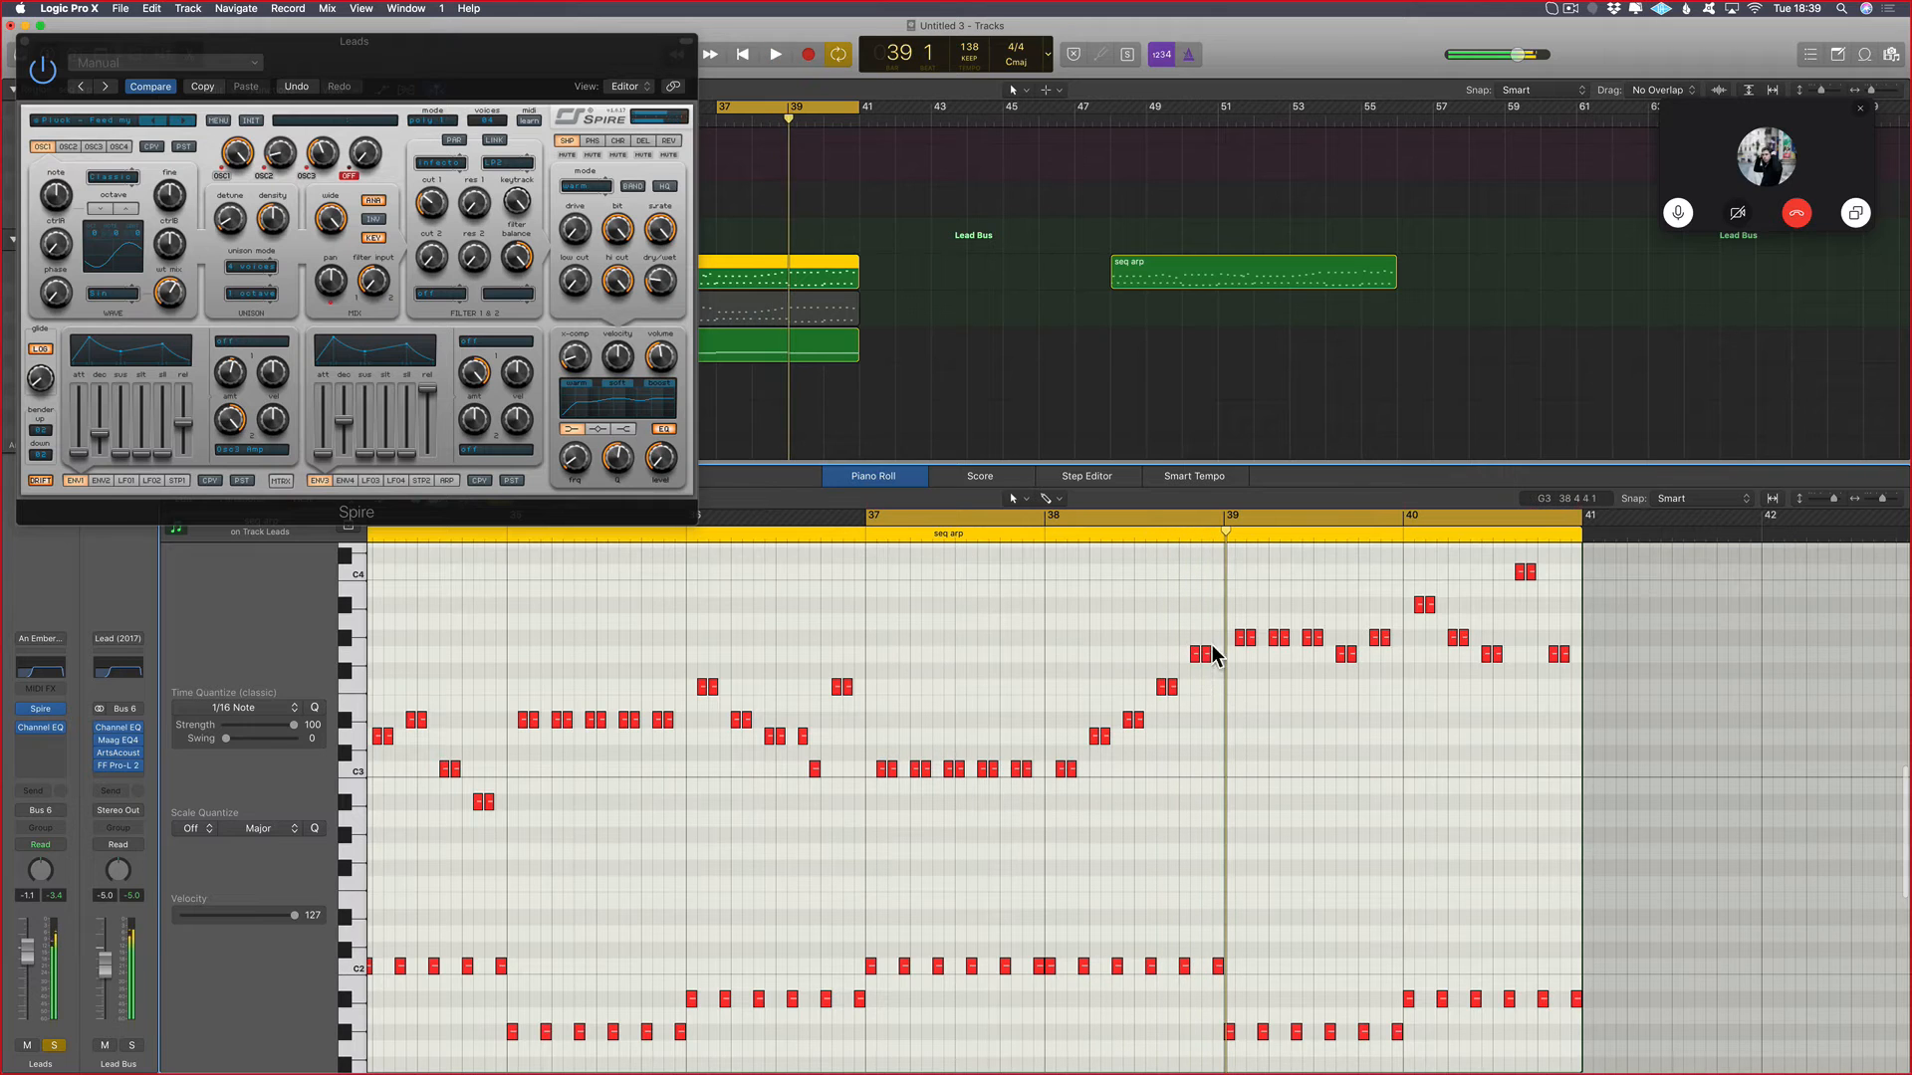
{"action": "left_click", "coordinate": [1199, 656]}
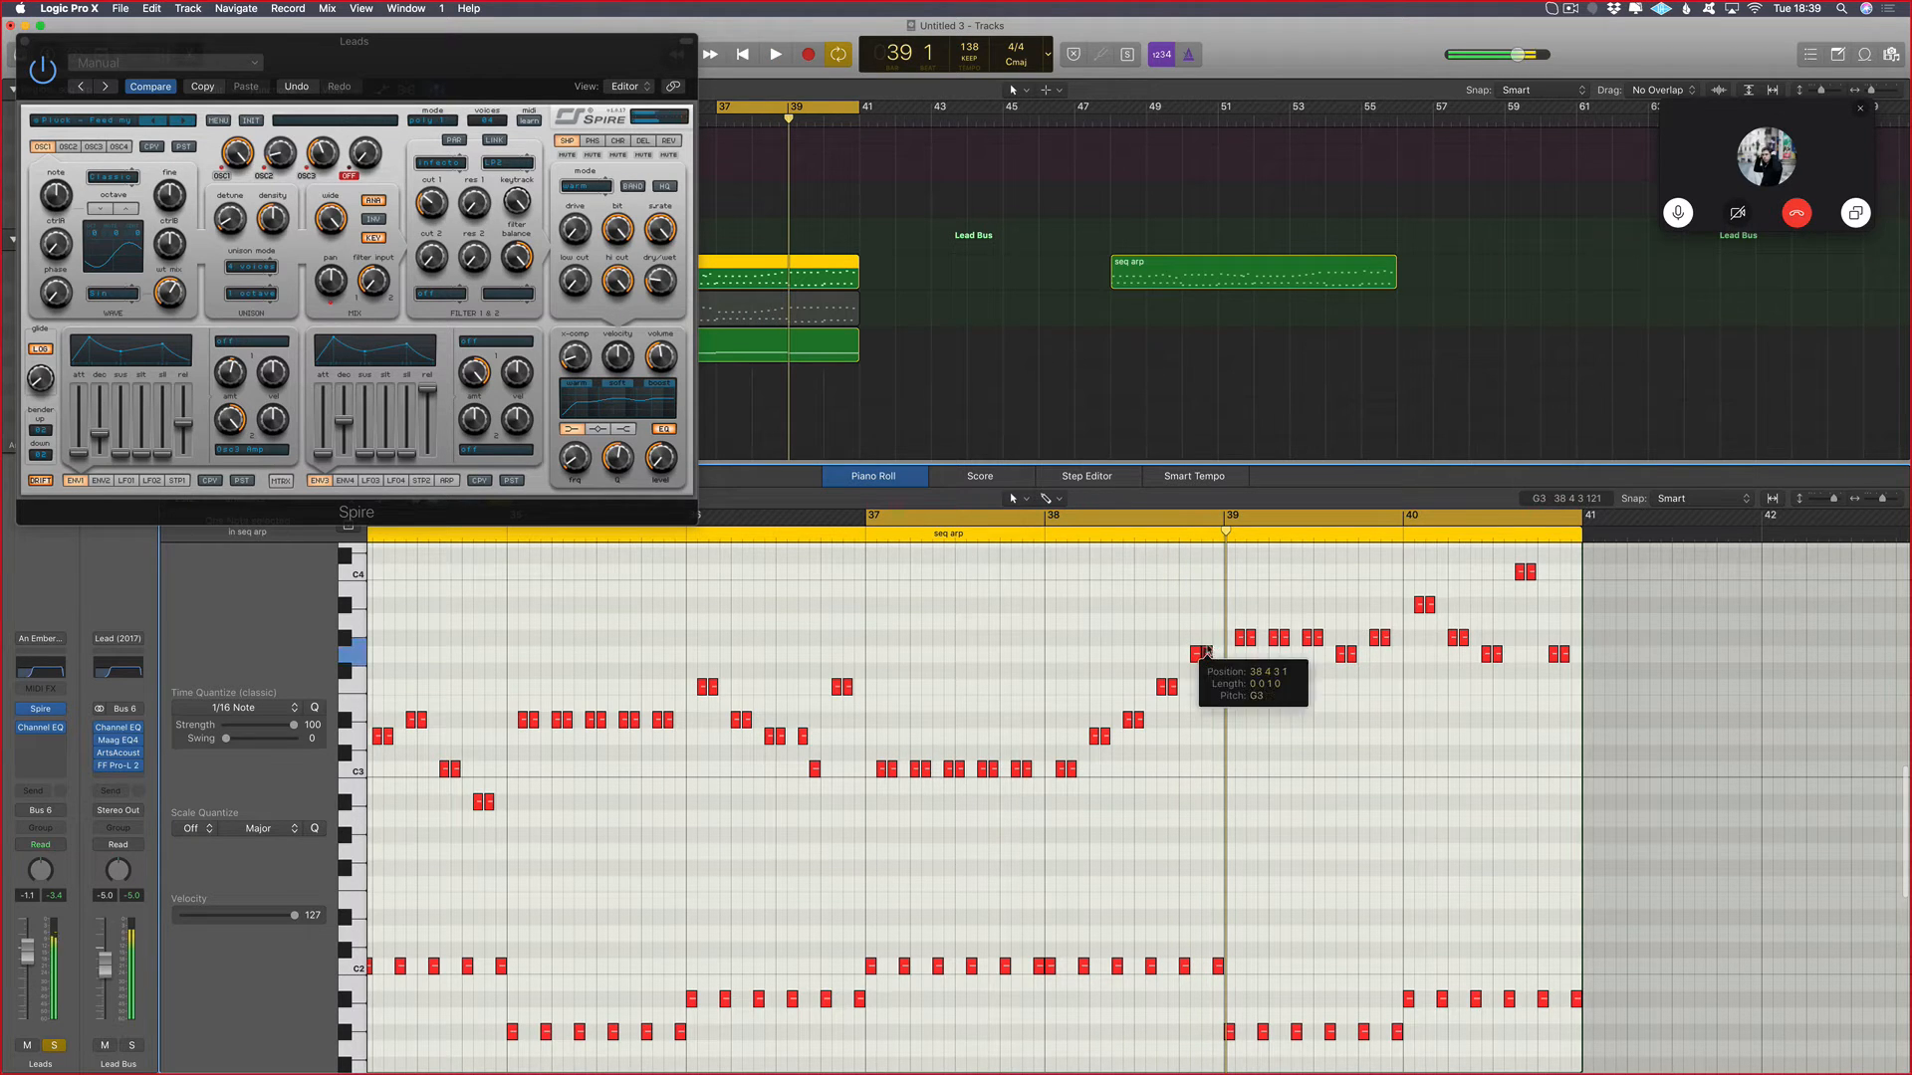
{"action": "left_click_drag", "start_coordinate": [1207, 653], "coordinate": [1206, 604]}
{"action": "key", "text": "space"}
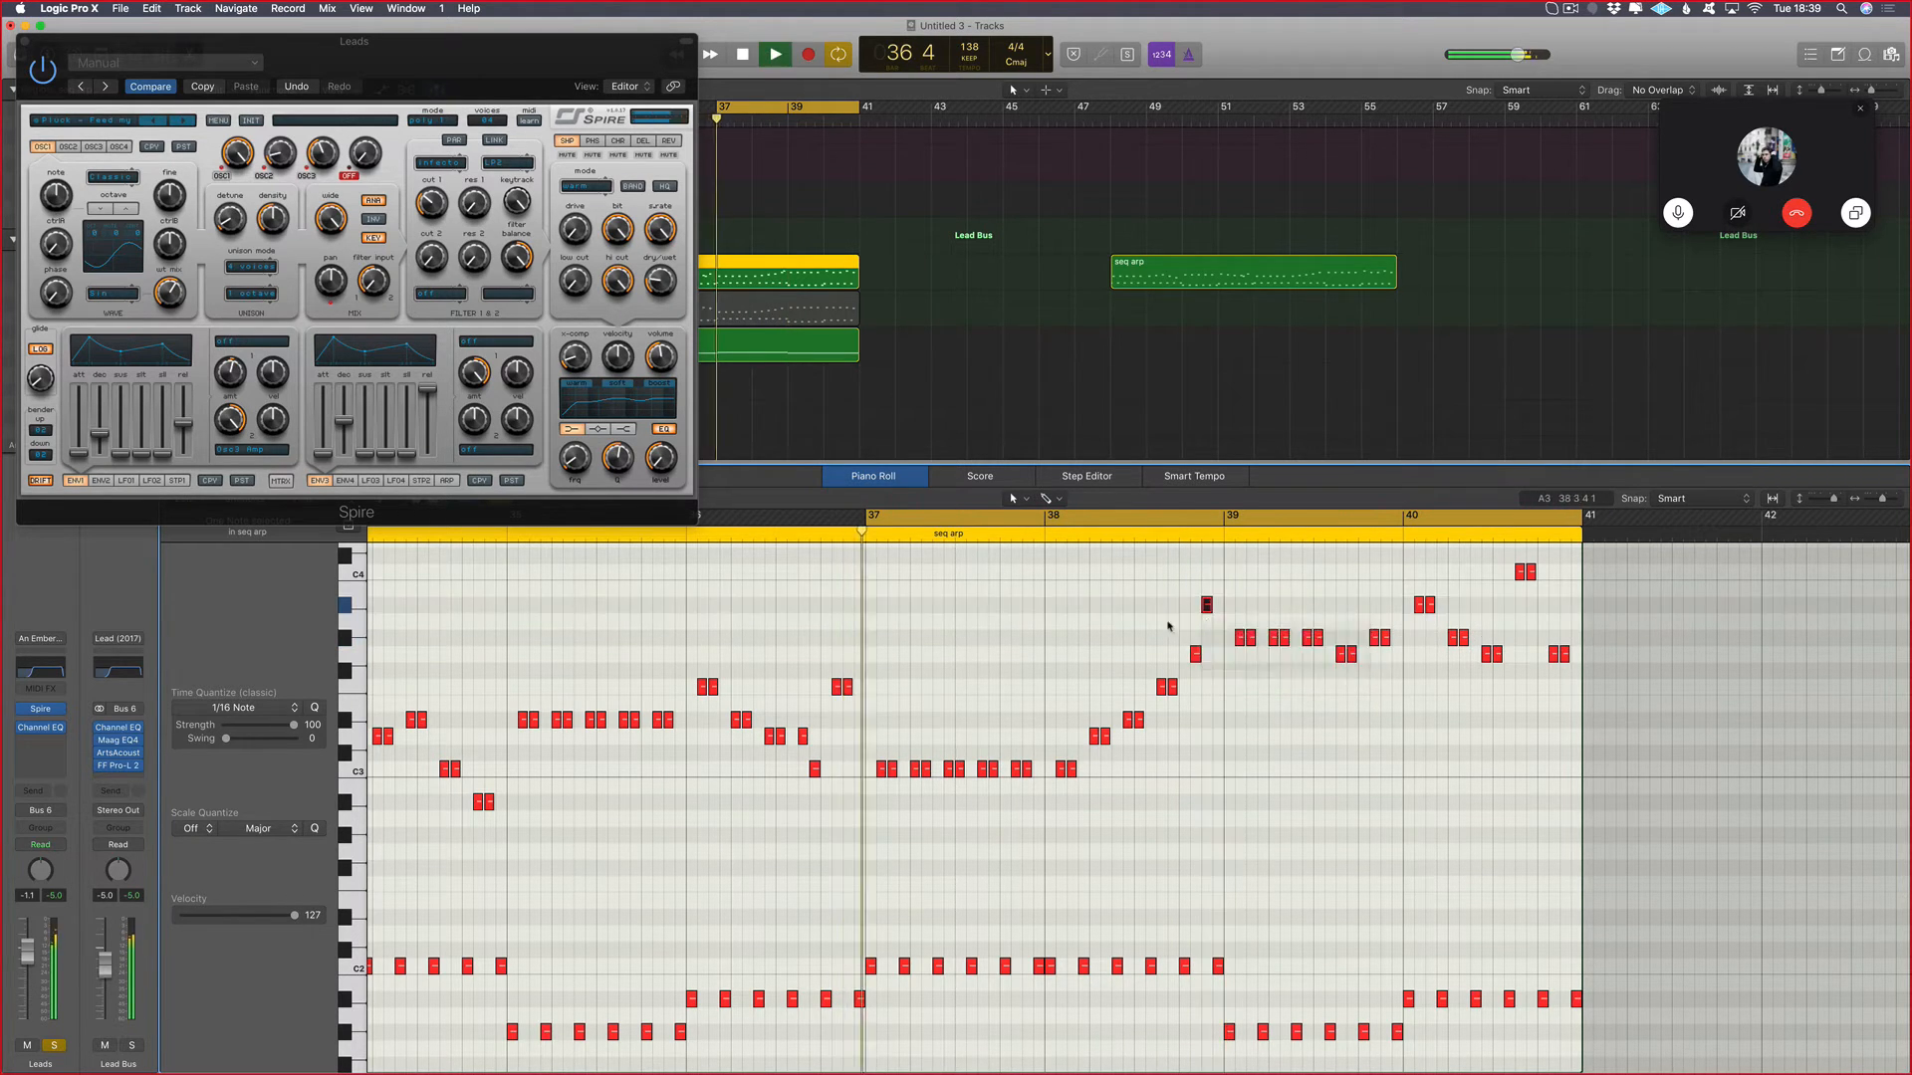
Step: Adjust Spire's first filter cutoff while the loop from bar 37 plays
{"action": "left_click", "coordinate": [444, 211]}
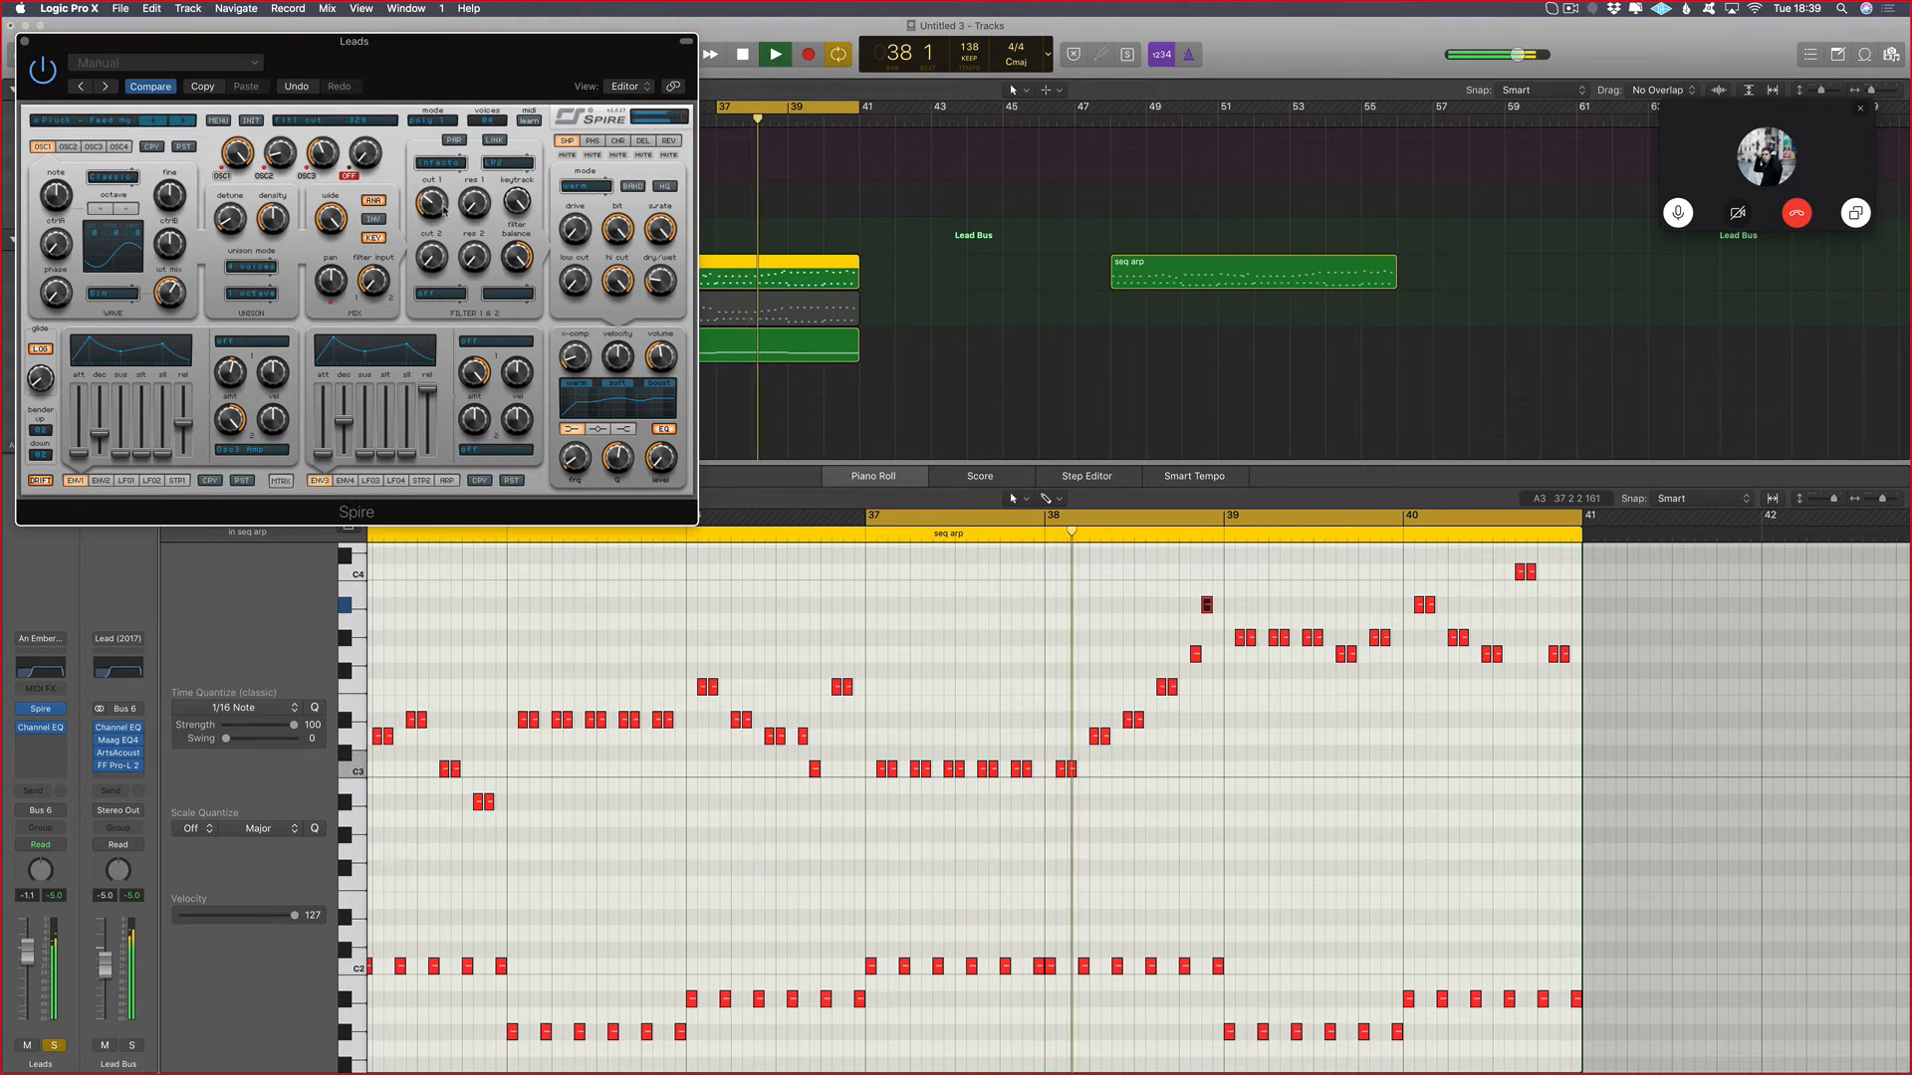
{"action": "left_click_drag", "start_coordinate": [445, 211], "coordinate": [435, 204]}
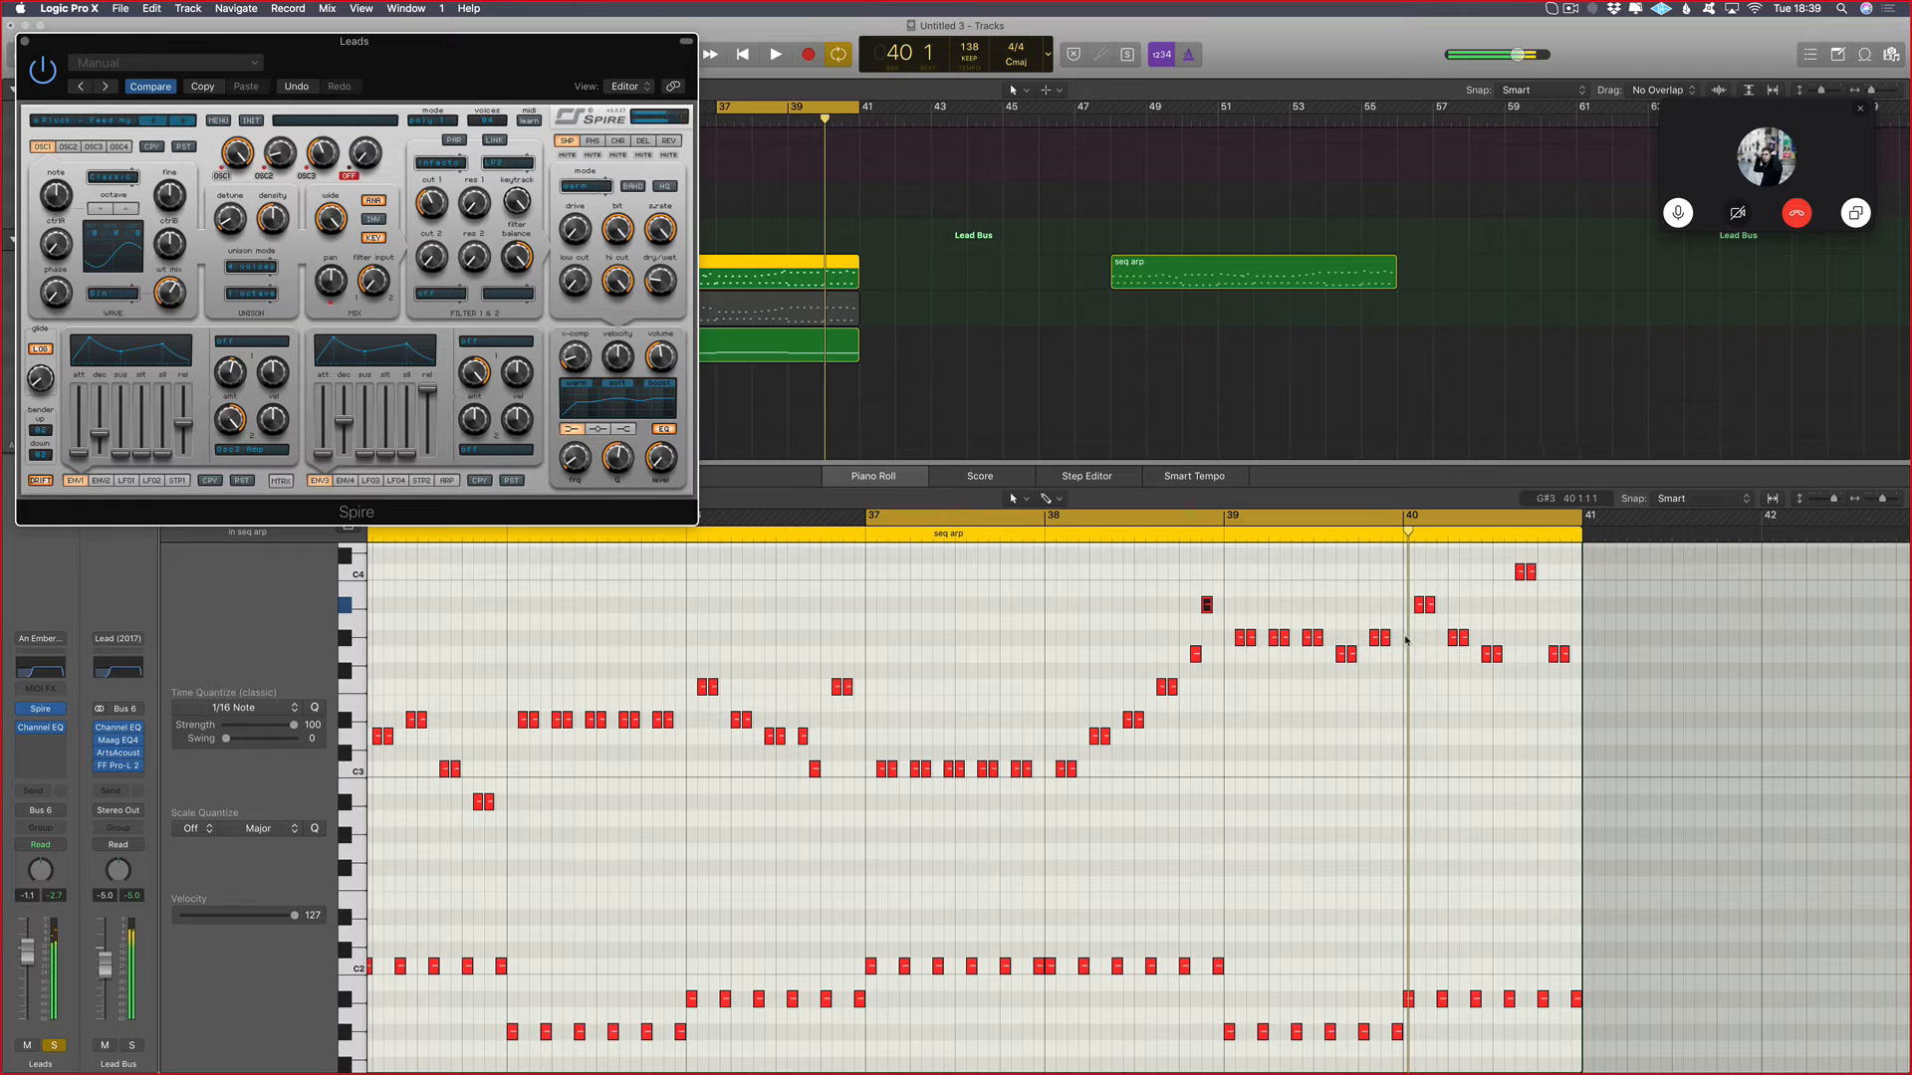
Step: Raise bar 39's fourth melody pair to G#3, lower its fifth pair and bar 38's final note to G3, and play the loop
{"action": "left_click_drag", "start_coordinate": [1409, 632], "coordinate": [1344, 641]}
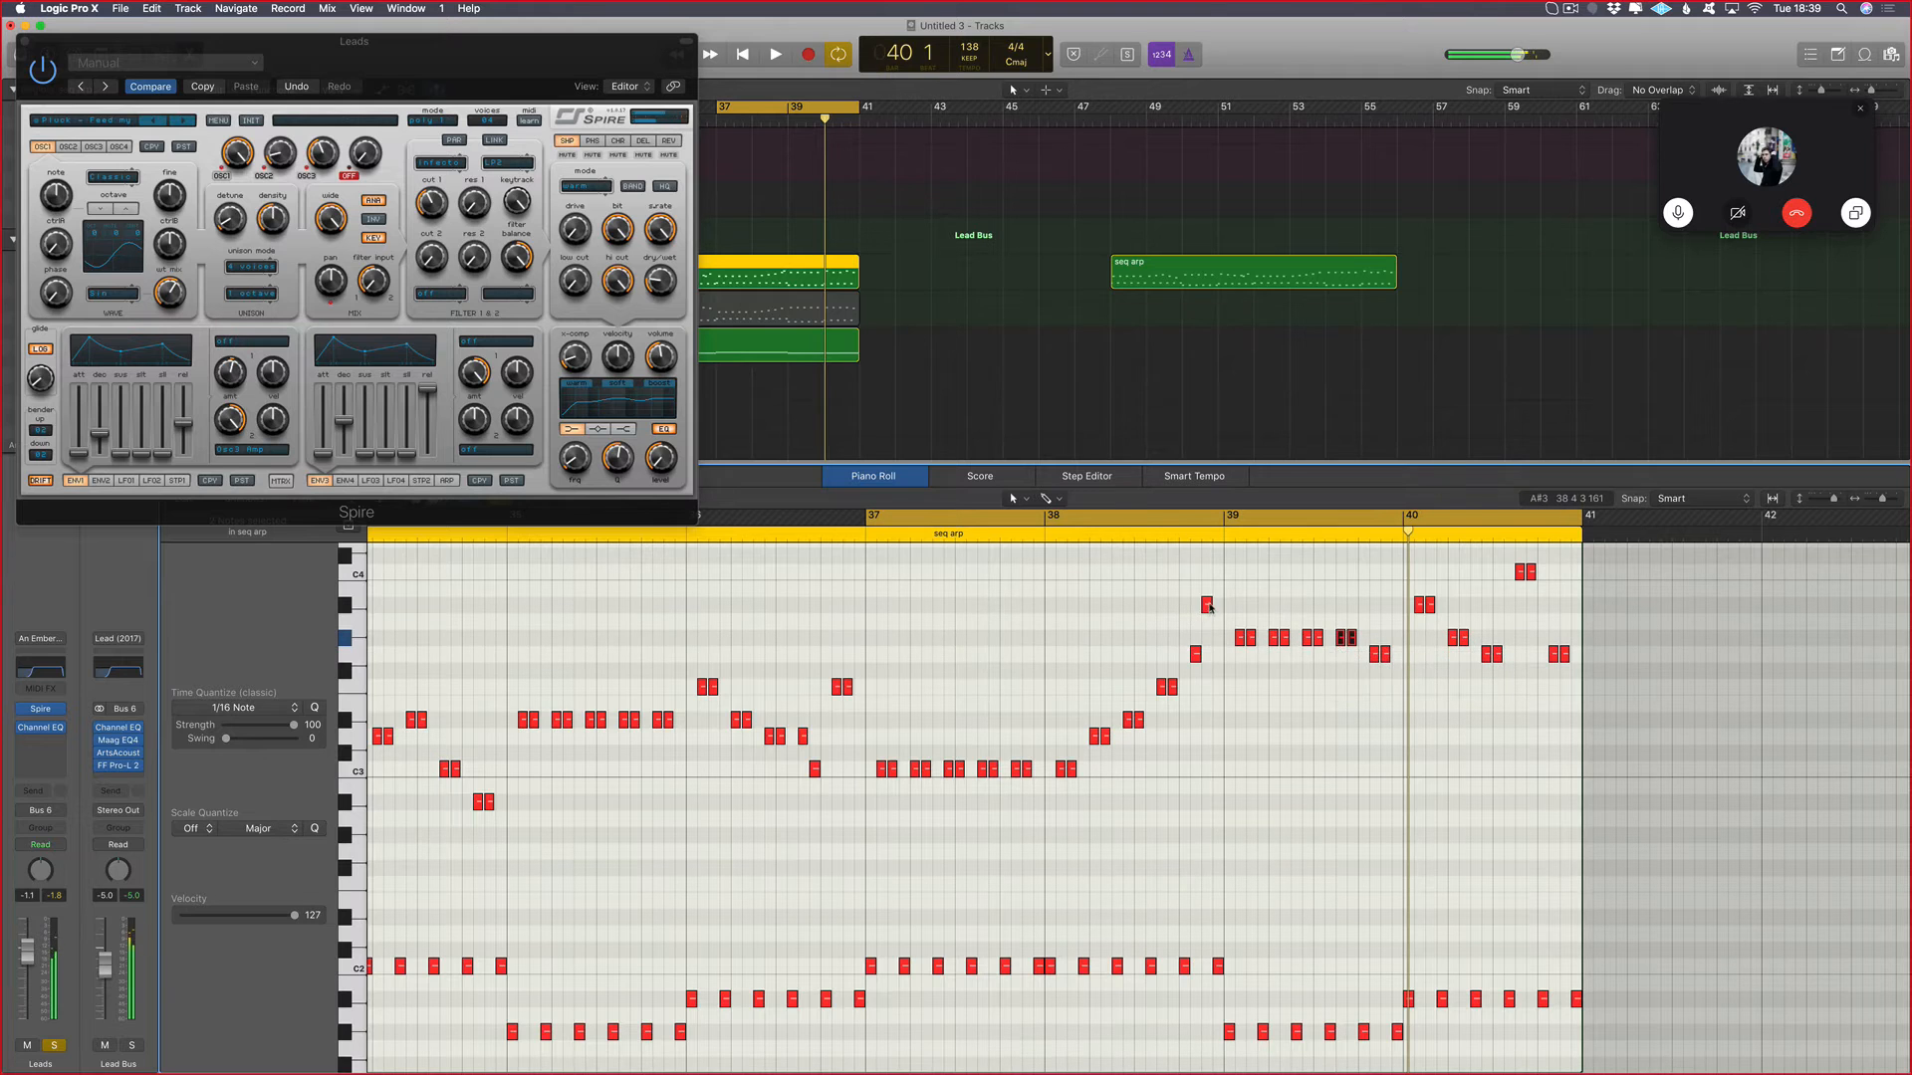
{"action": "left_click_drag", "start_coordinate": [1207, 605], "coordinate": [1207, 657]}
{"action": "key", "text": "space"}
{"action": "key", "text": "super+a"}
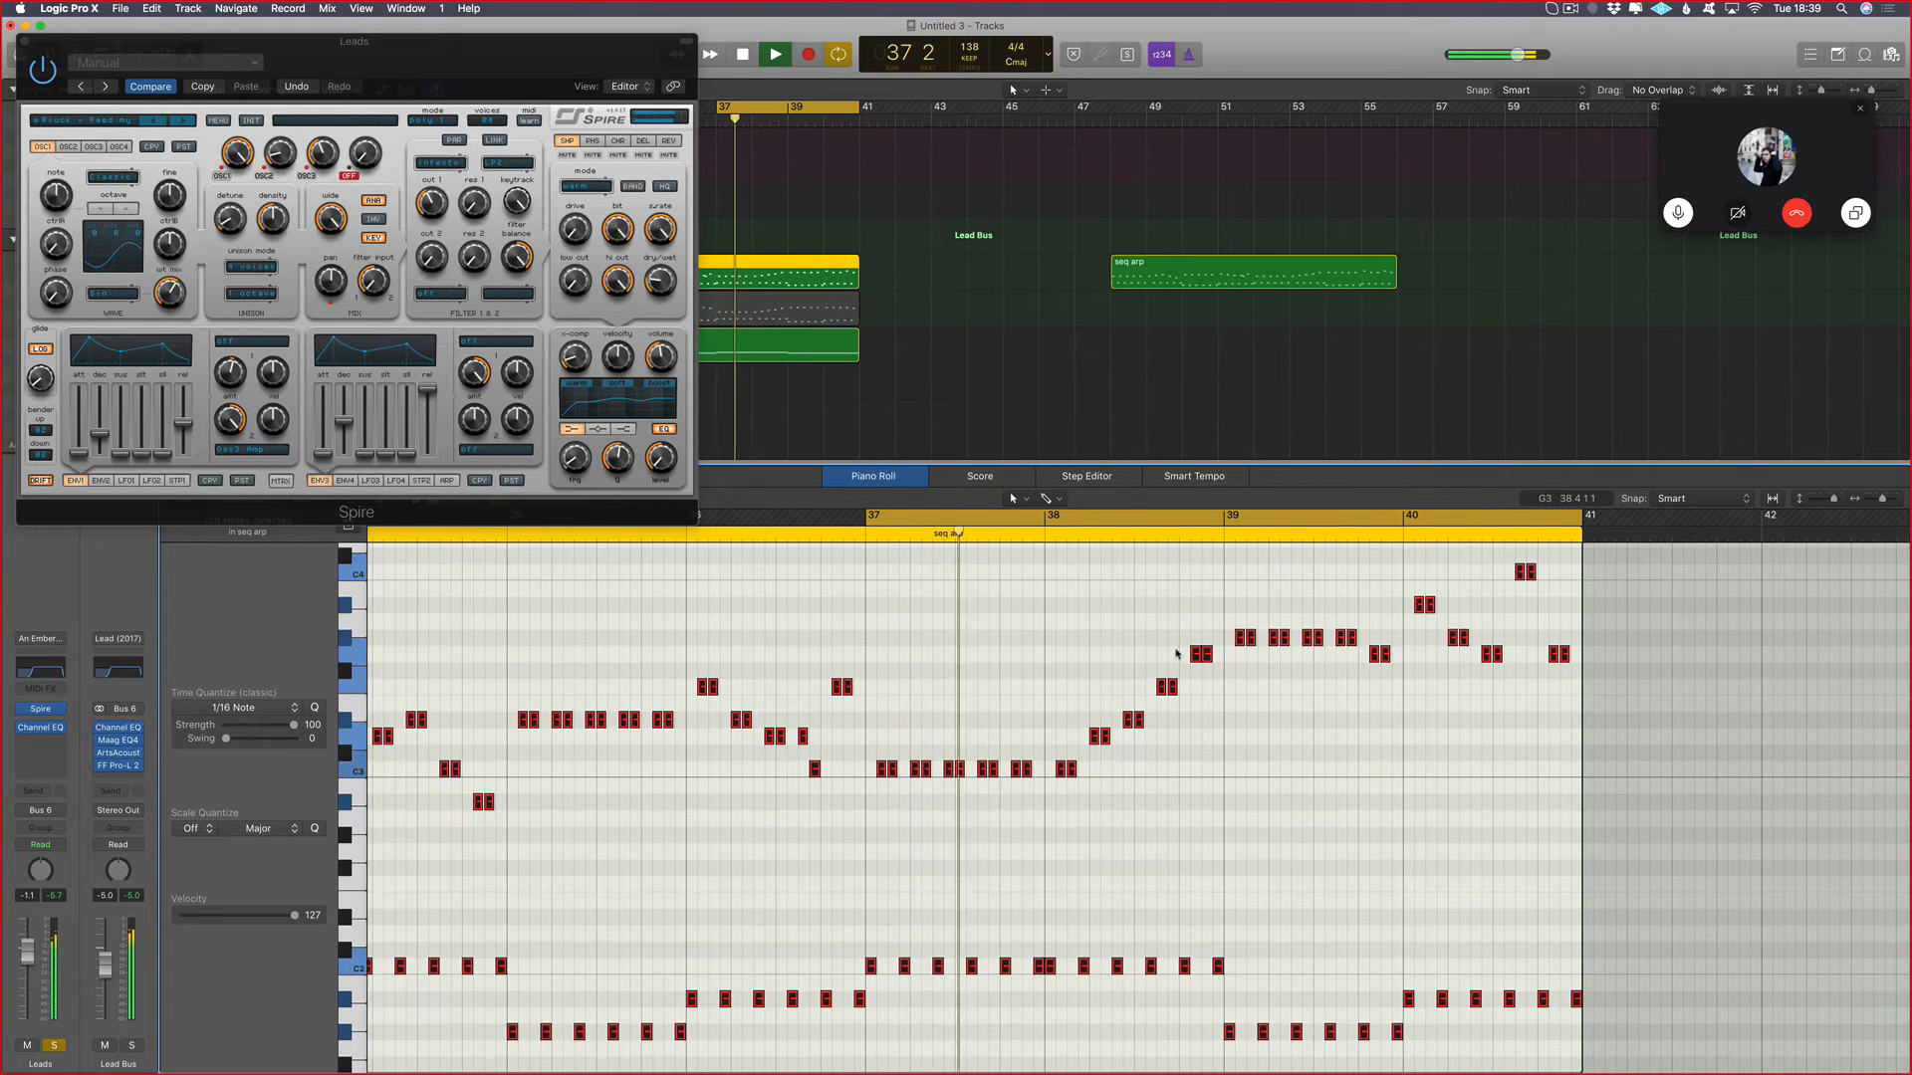
{"action": "left_click", "coordinate": [407, 211]}
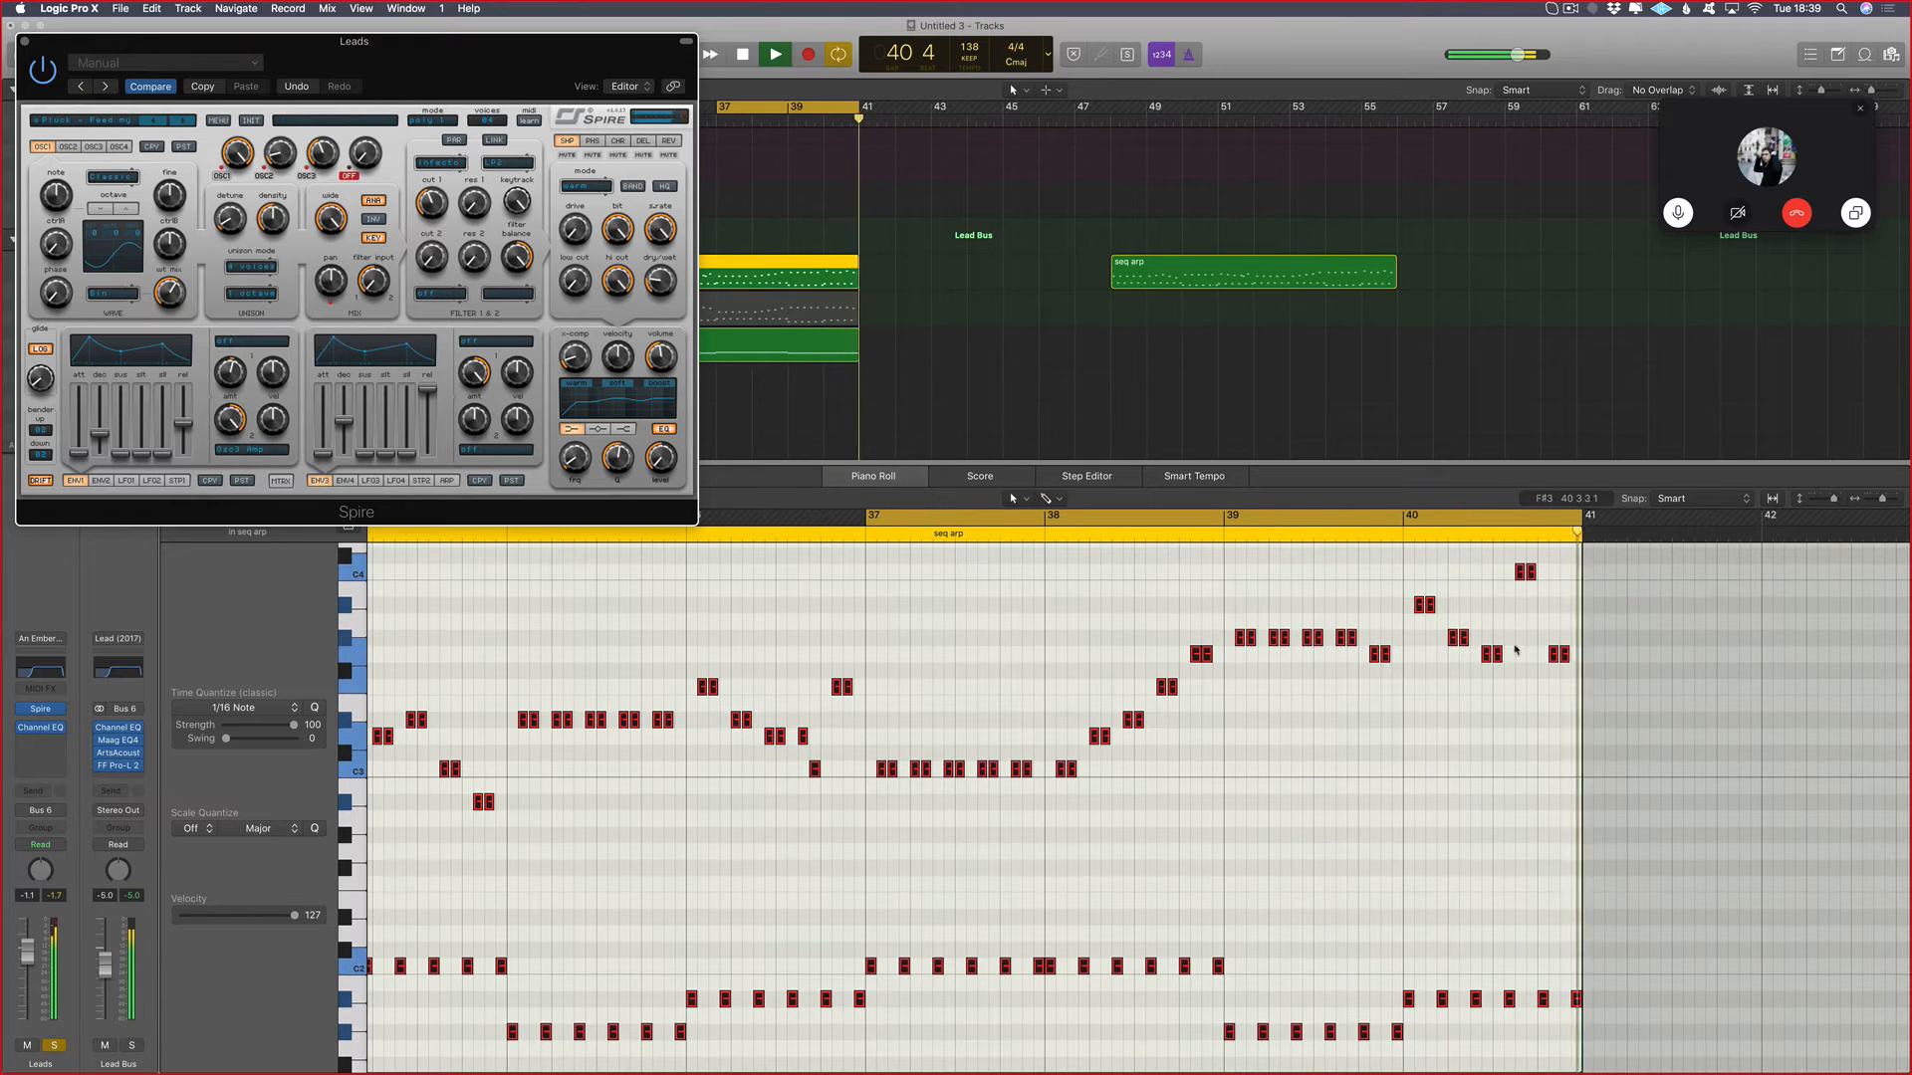
Step: Delete the seq arp copy at bar 48, copy the original seq arp and Sub Drone regions to bar 41, and resume playback
{"action": "key", "text": "space"}
{"action": "key", "text": "v"}
{"action": "left_click", "coordinate": [1306, 264]}
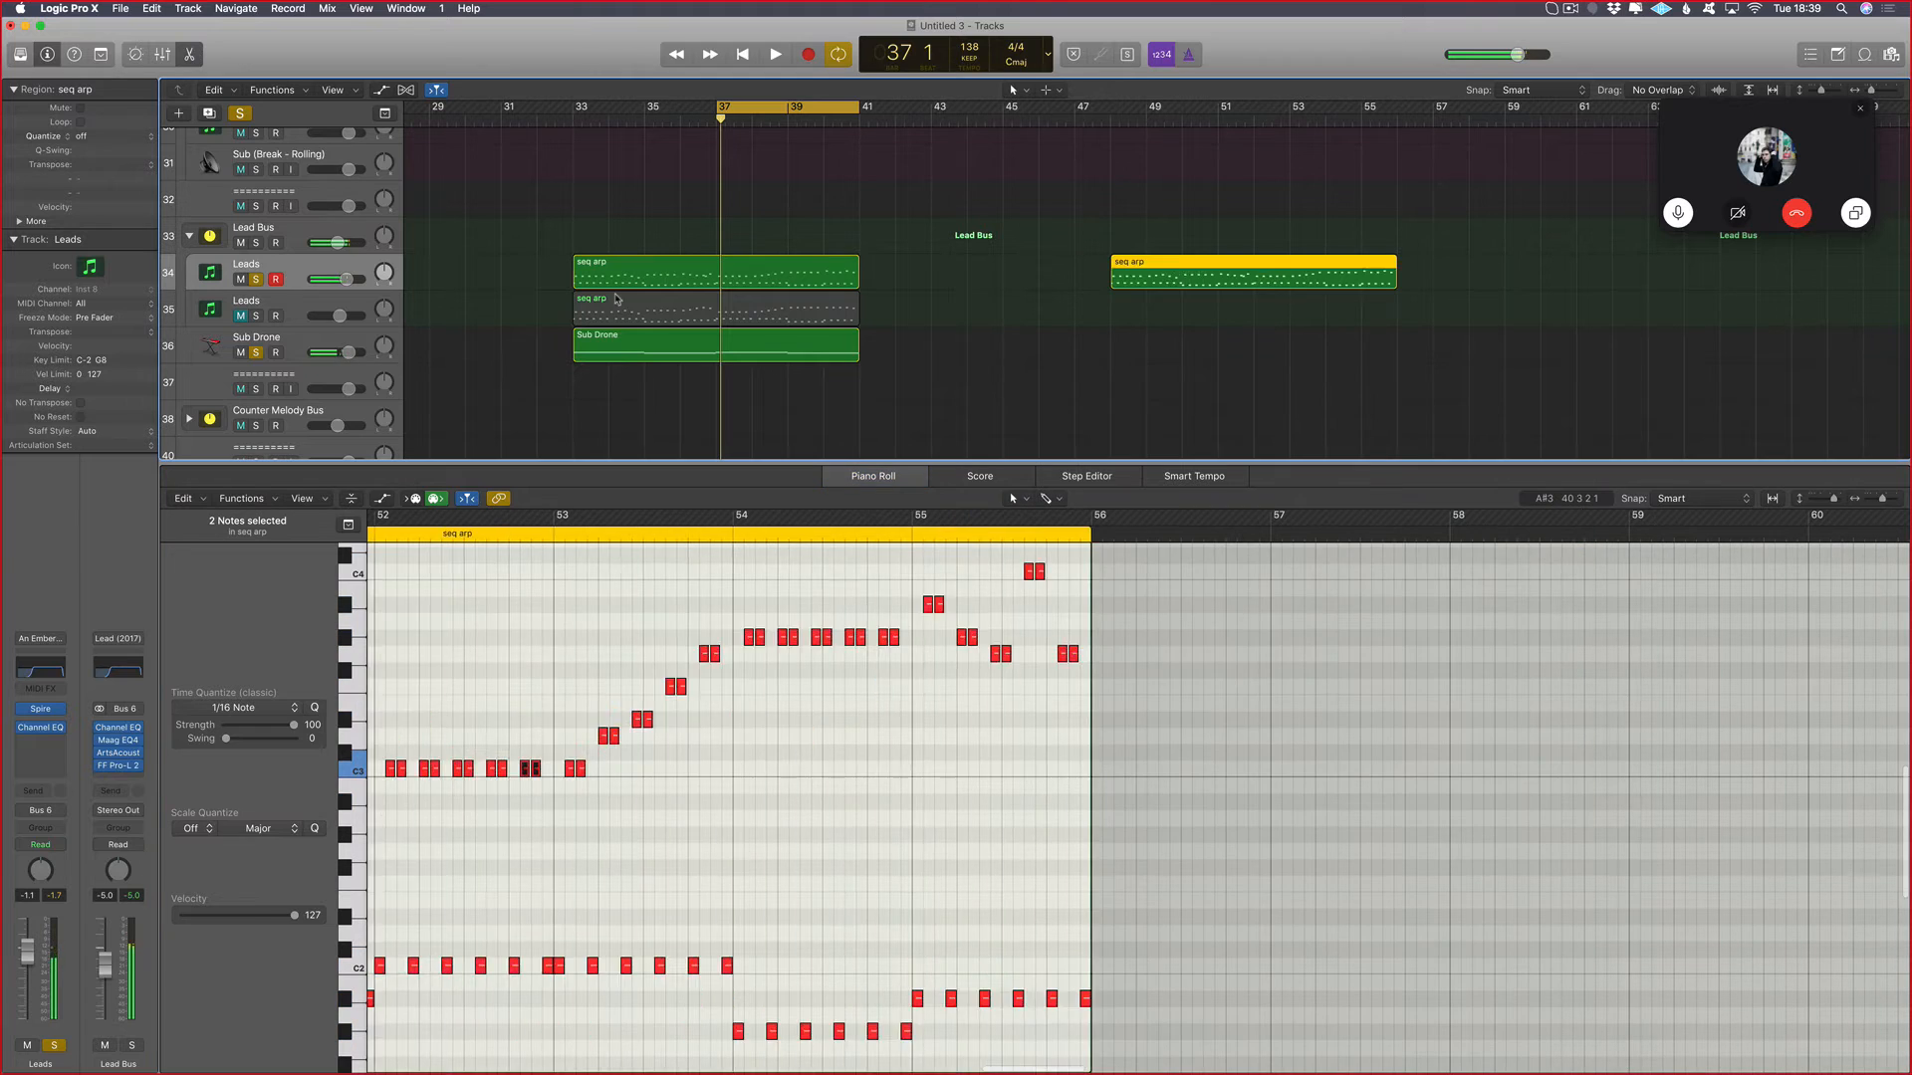
{"action": "key", "text": "Delete"}
{"action": "left_click", "coordinate": [719, 343]}
{"action": "left_click", "coordinate": [701, 274], "text": "shift"}
{"action": "left_click_drag", "start_coordinate": [697, 276], "coordinate": [983, 280]}
{"action": "key", "text": "space"}
Step: Lower bar 48's last two melody pairs to G3 and F3, and loop bars 33 to 49
{"action": "scroll", "coordinate": [1590, 878], "scroll_direction": "right", "scroll_amount": 9}
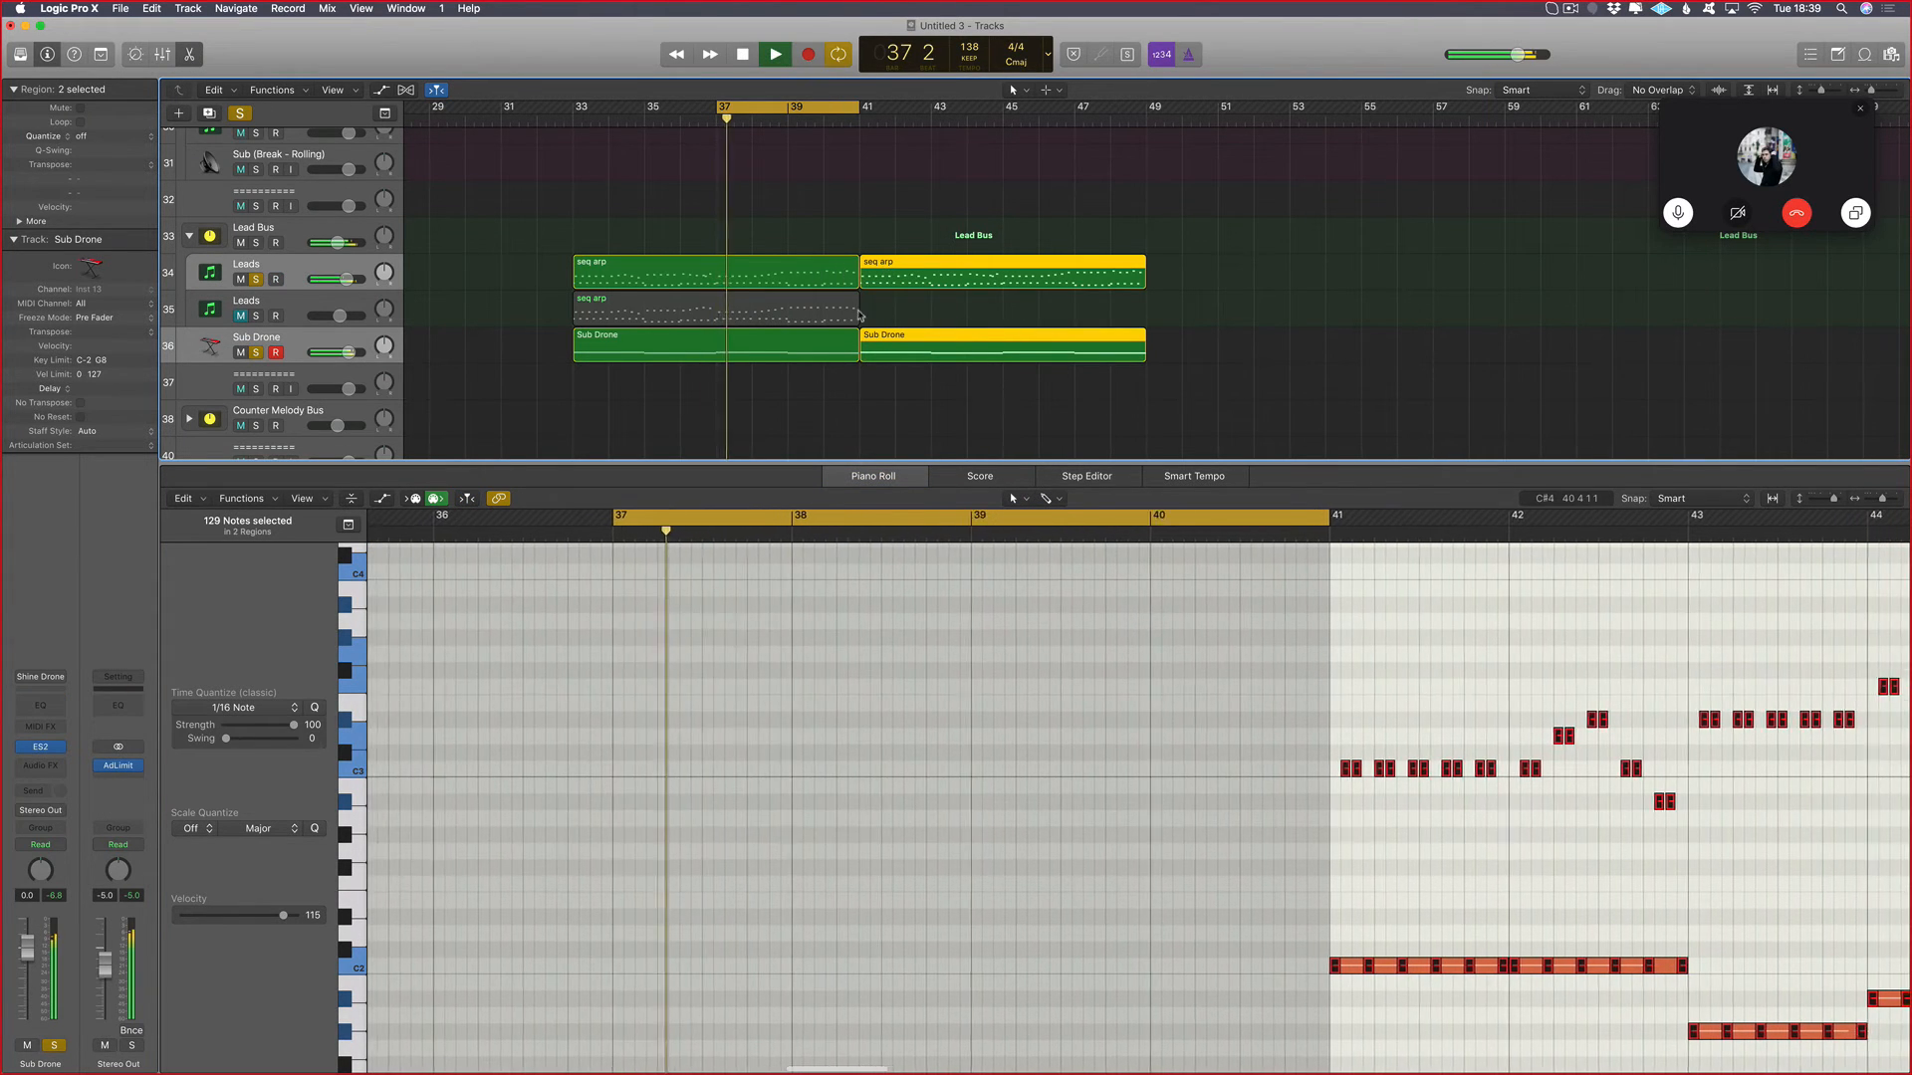
{"action": "left_click", "coordinate": [1383, 657]}
{"action": "scroll", "coordinate": [1345, 622], "scroll_direction": "right", "scroll_amount": 4}
{"action": "scroll", "coordinate": [1295, 619], "scroll_direction": "right", "scroll_amount": 5}
{"action": "key", "text": "space"}
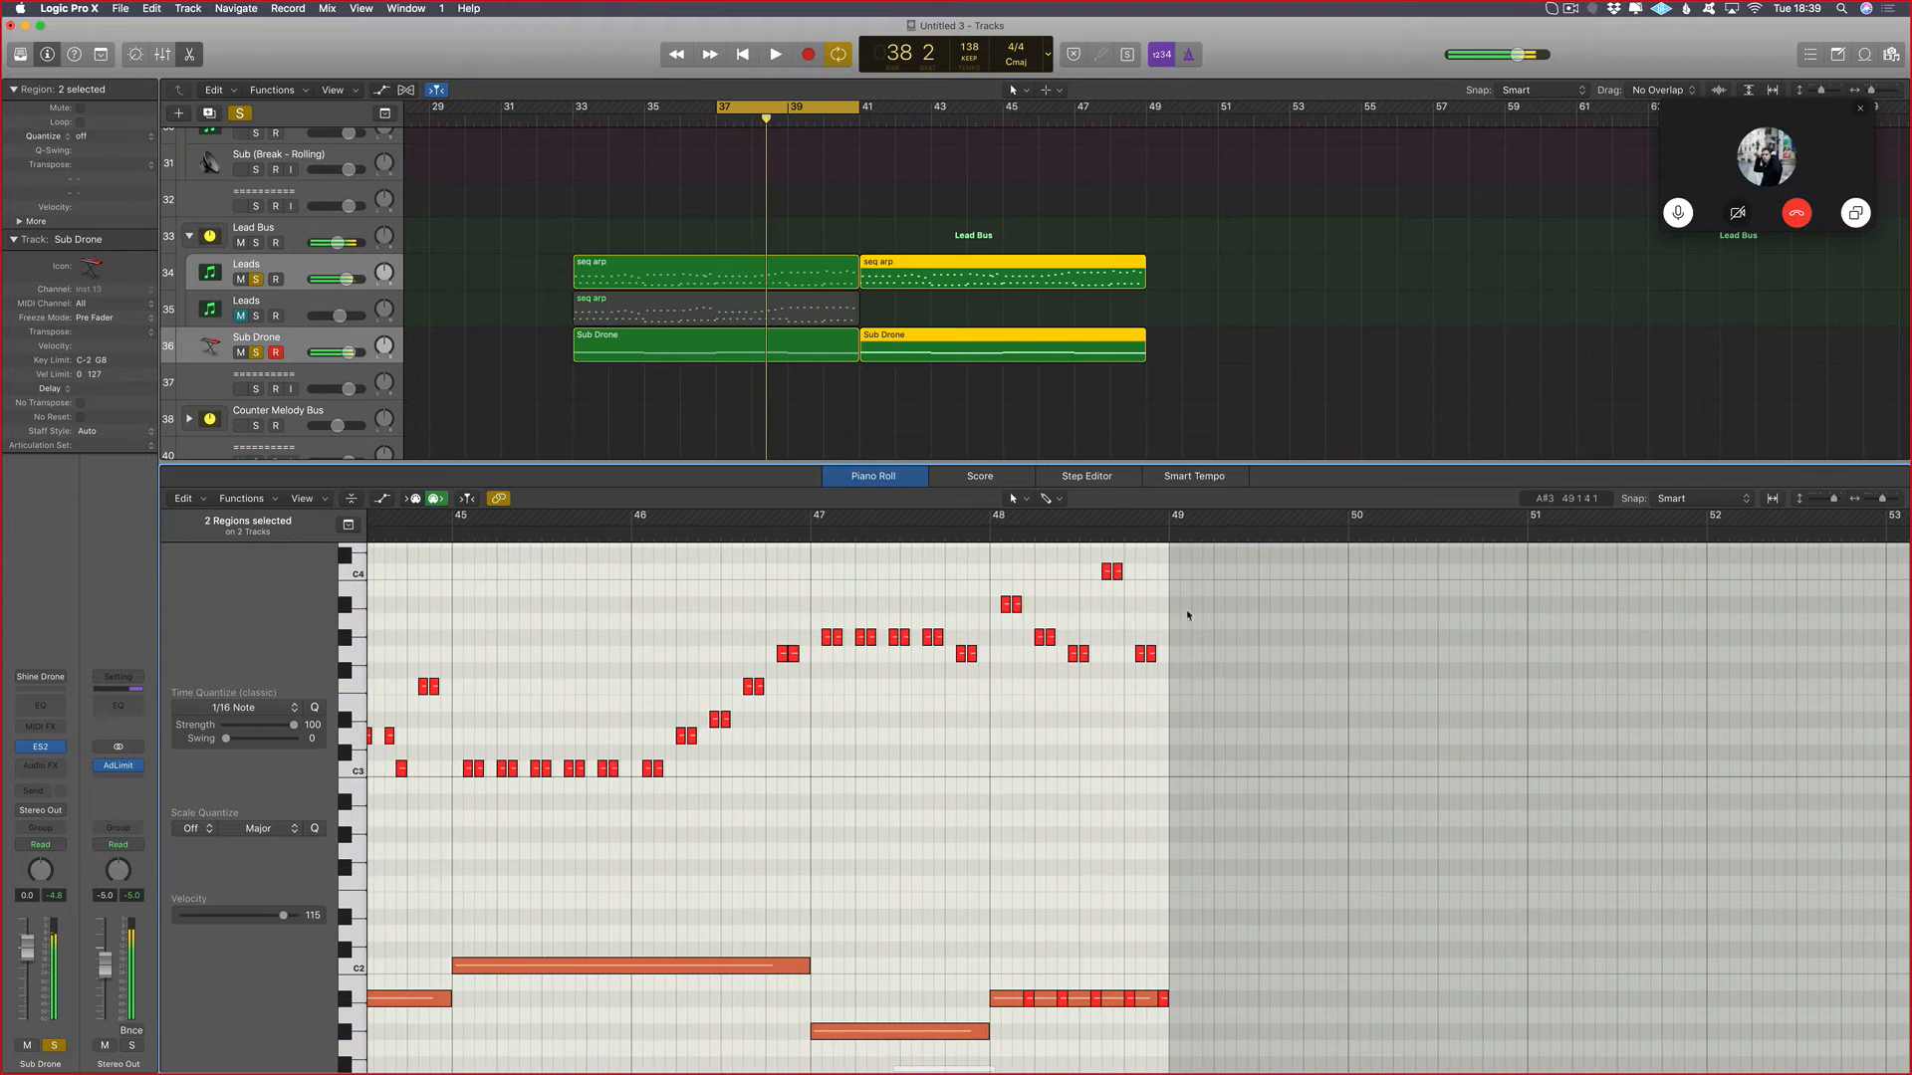
{"action": "left_click_drag", "start_coordinate": [1104, 661], "coordinate": [1136, 691]}
{"action": "key", "text": "space"}
{"action": "left_click_drag", "start_coordinate": [575, 107], "coordinate": [1230, 150]}
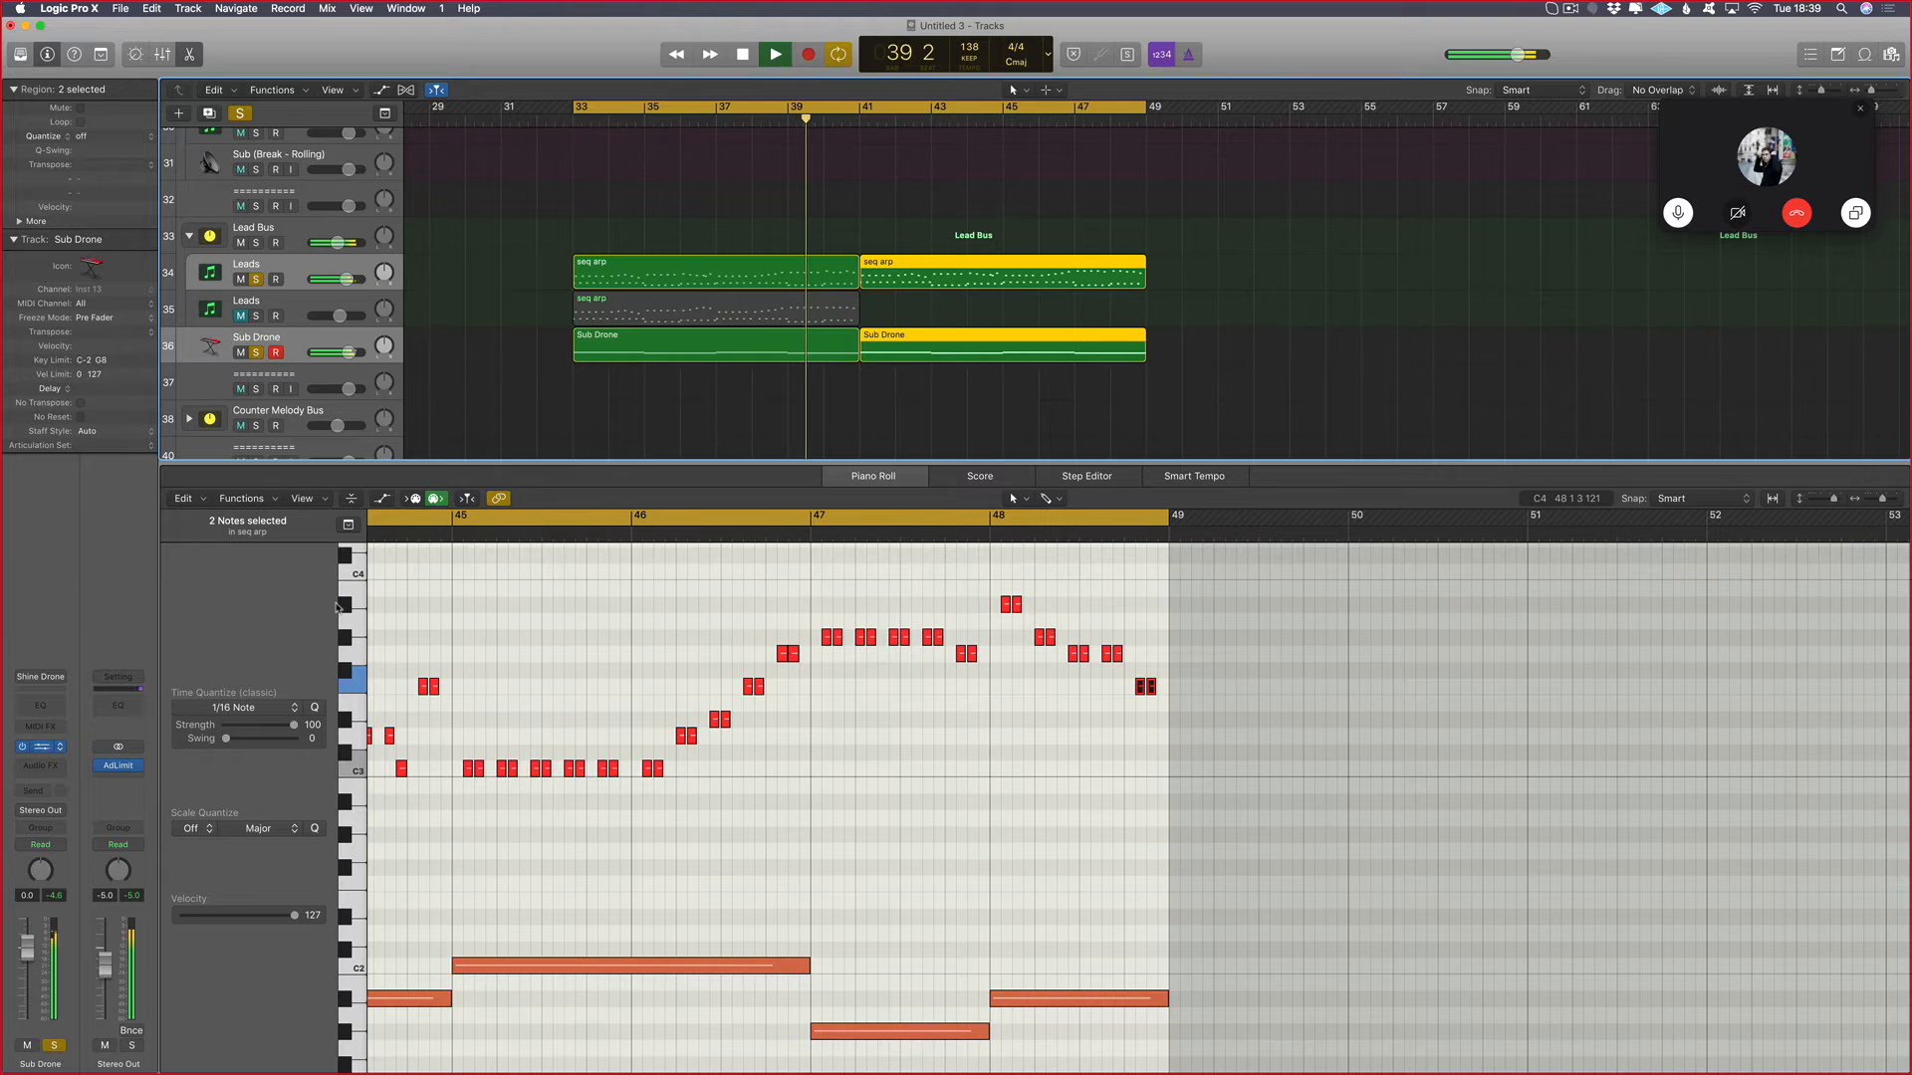
Step: Split bar 48's Sub Drone note at the middle of the bar and raise its second half to F2
{"action": "key", "text": "v"}
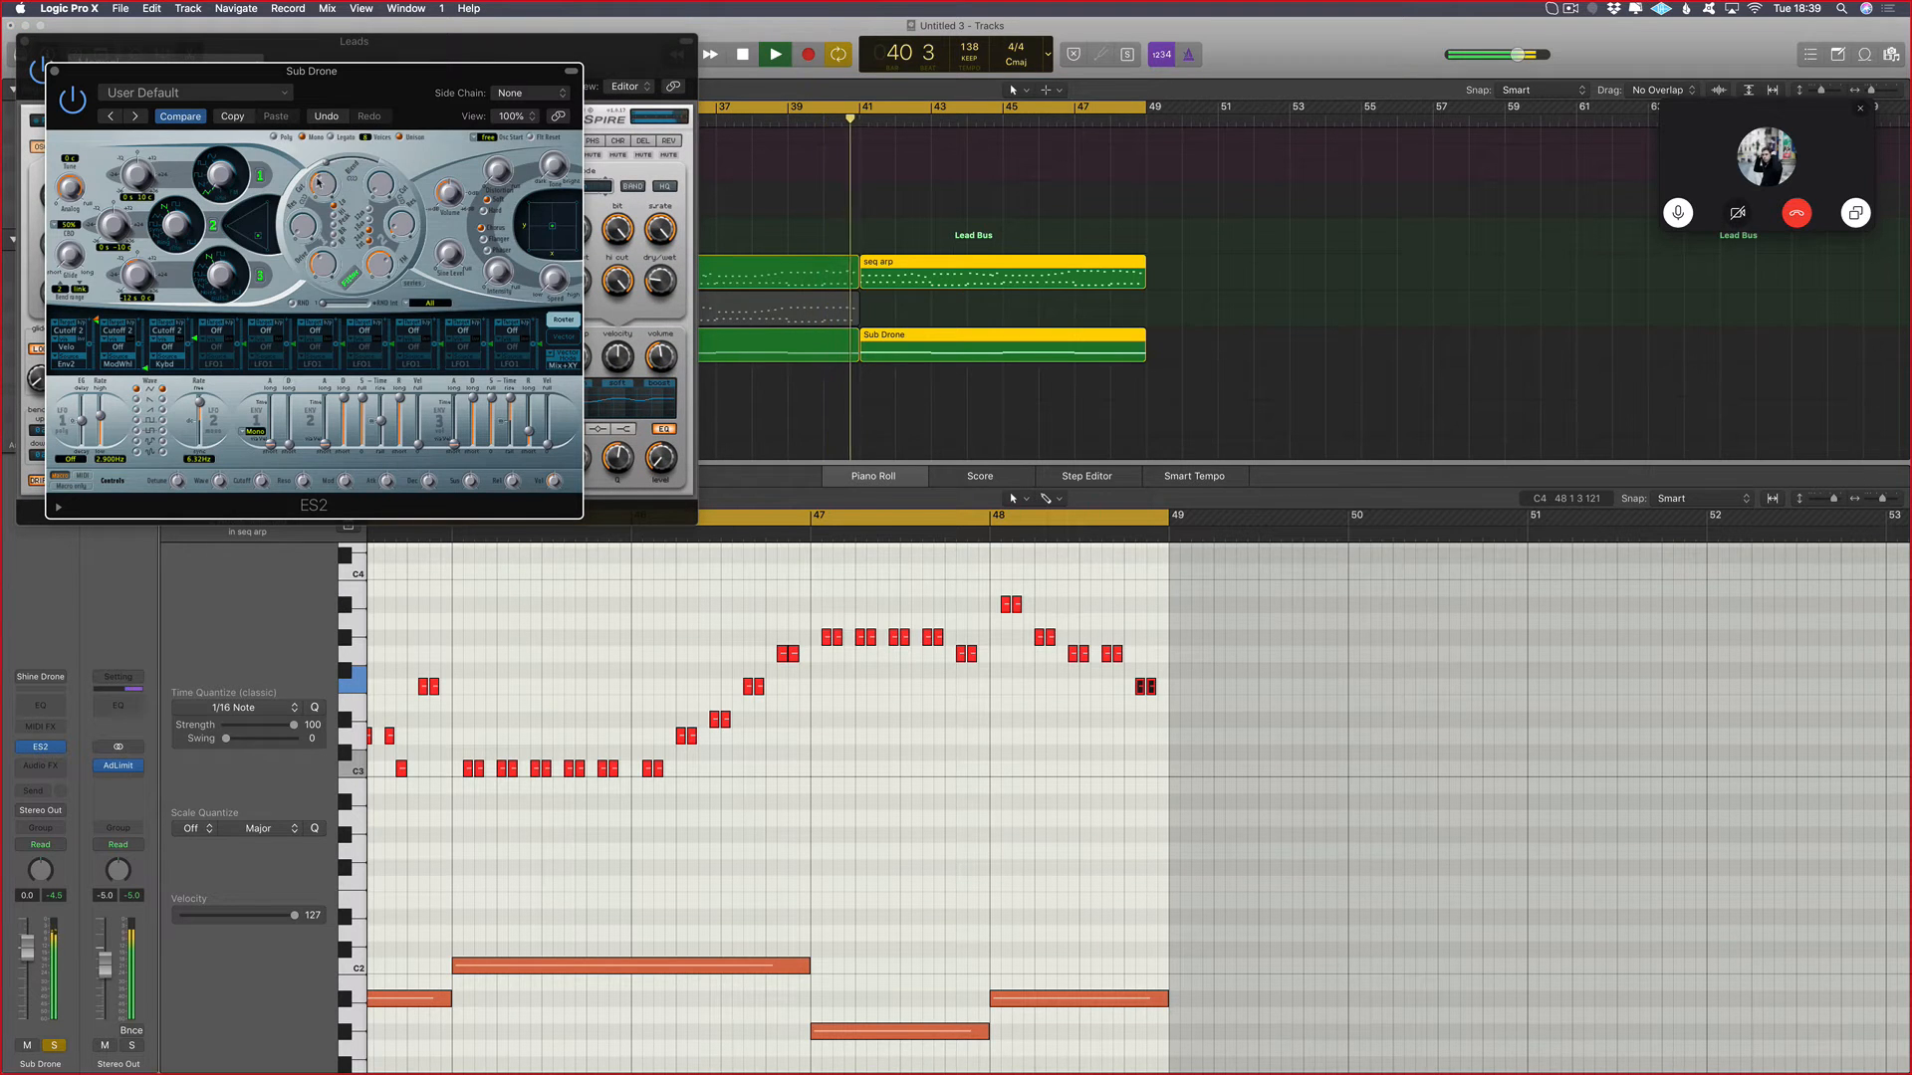
{"action": "left_click", "coordinate": [1165, 413]}
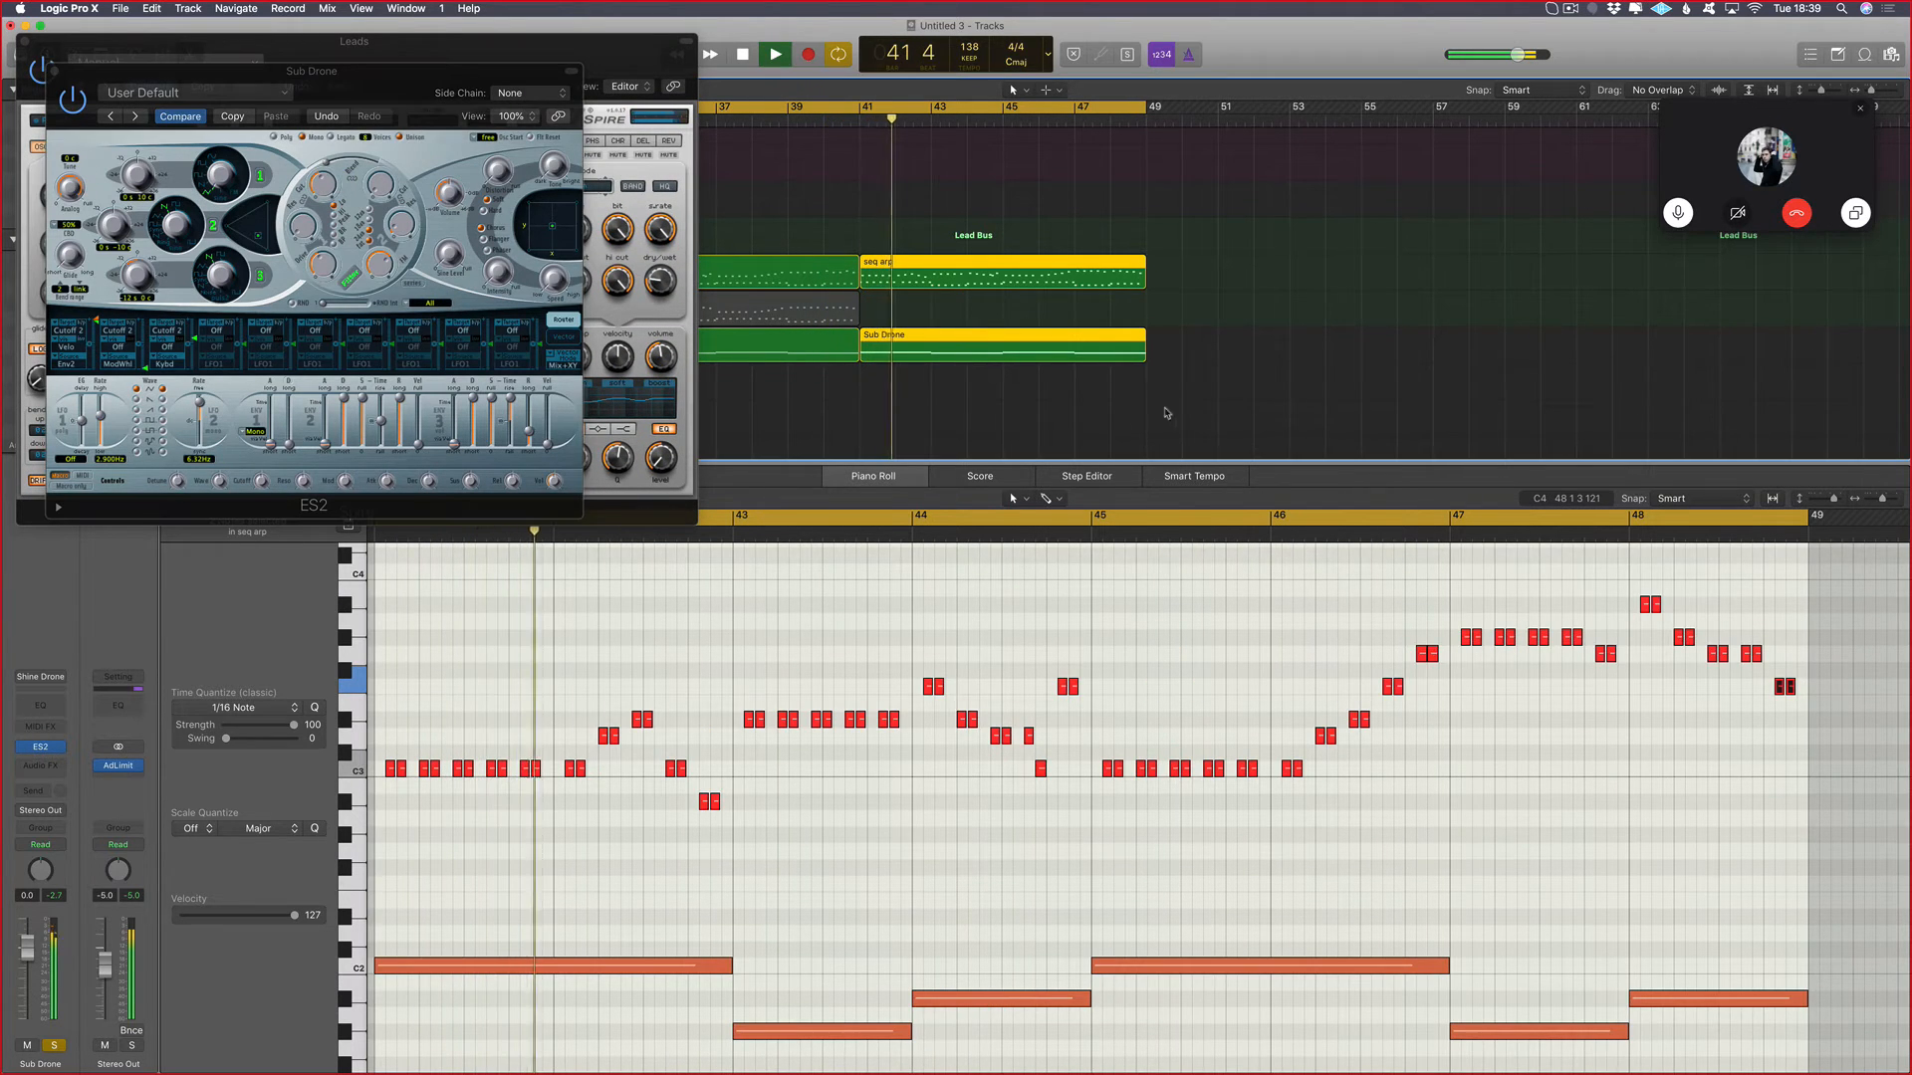
{"action": "scroll", "coordinate": [1510, 897], "scroll_direction": "right", "scroll_amount": 3}
{"action": "left_click", "coordinate": [1681, 978]}
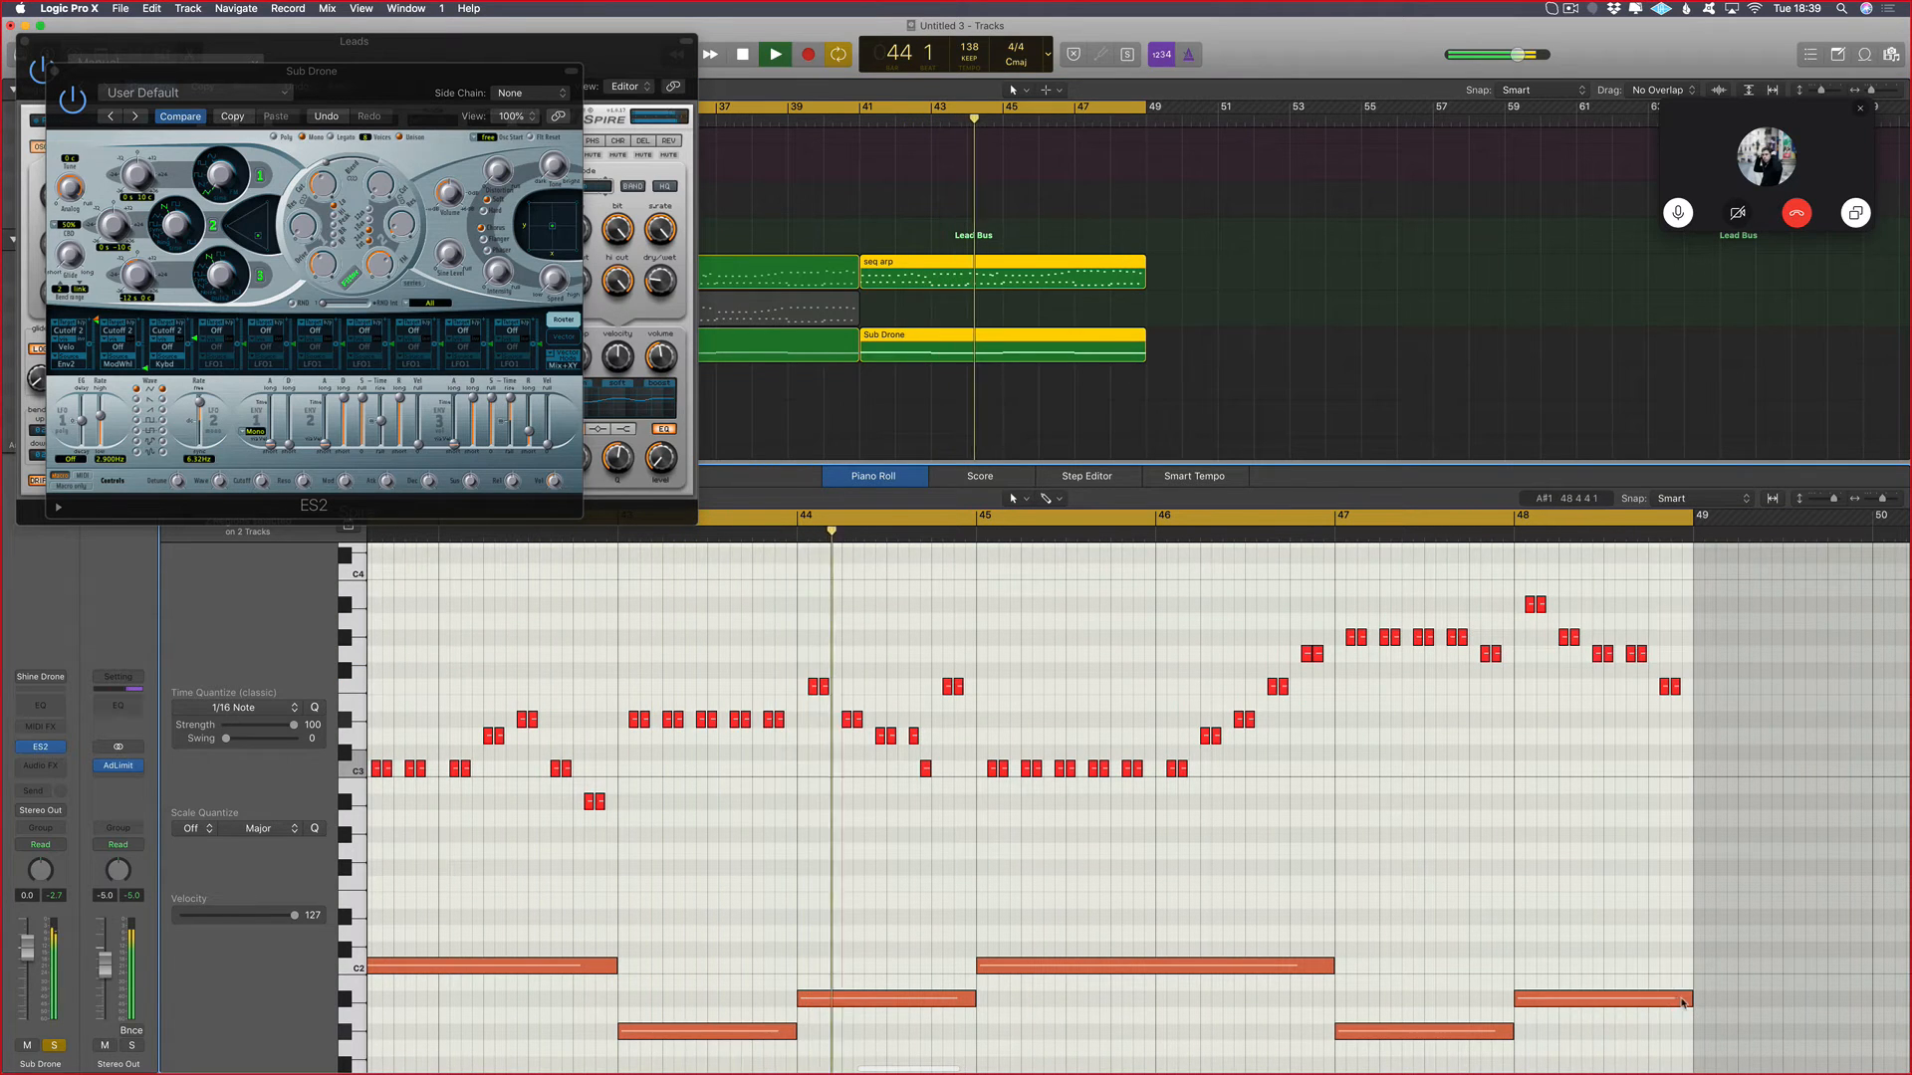
{"action": "left_click_drag", "start_coordinate": [1681, 999], "coordinate": [1650, 910]}
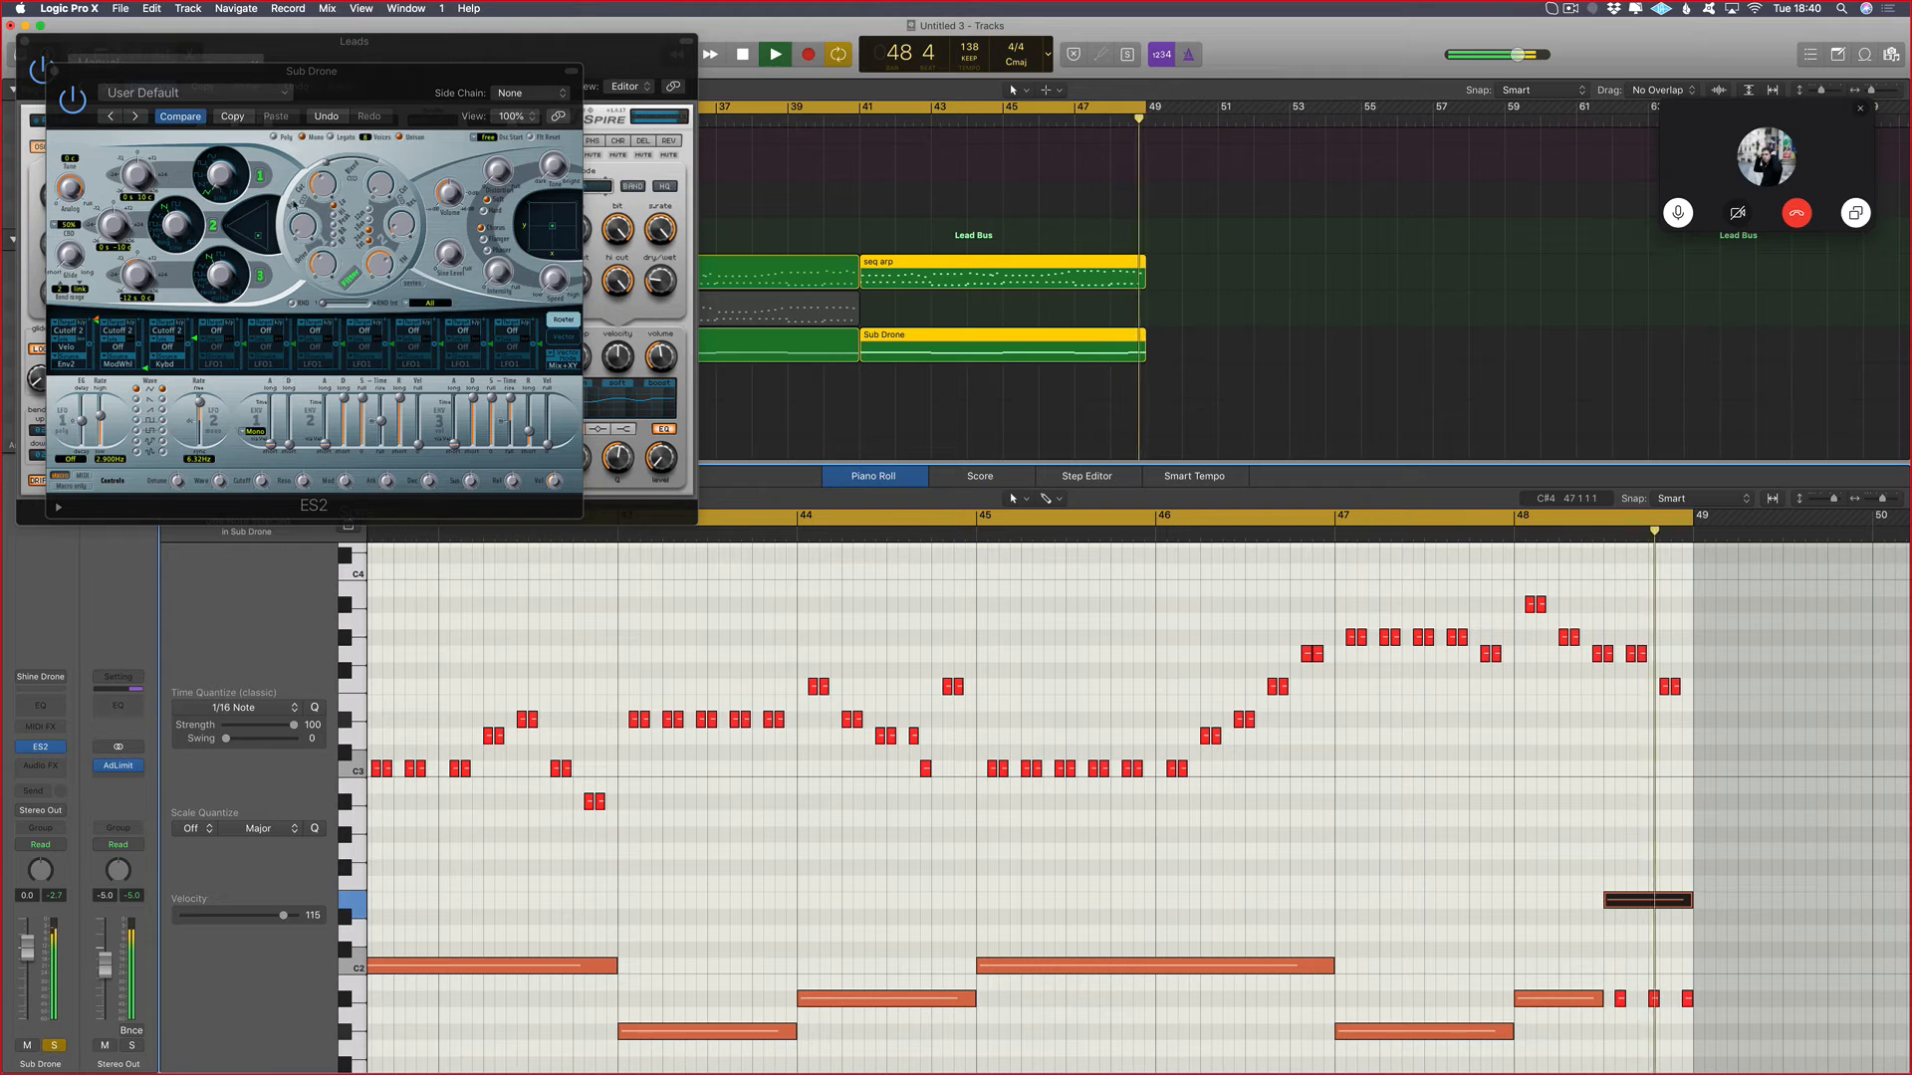
{"action": "left_click_drag", "start_coordinate": [1651, 905], "coordinate": [1648, 886]}
{"action": "left_click", "coordinate": [327, 182]}
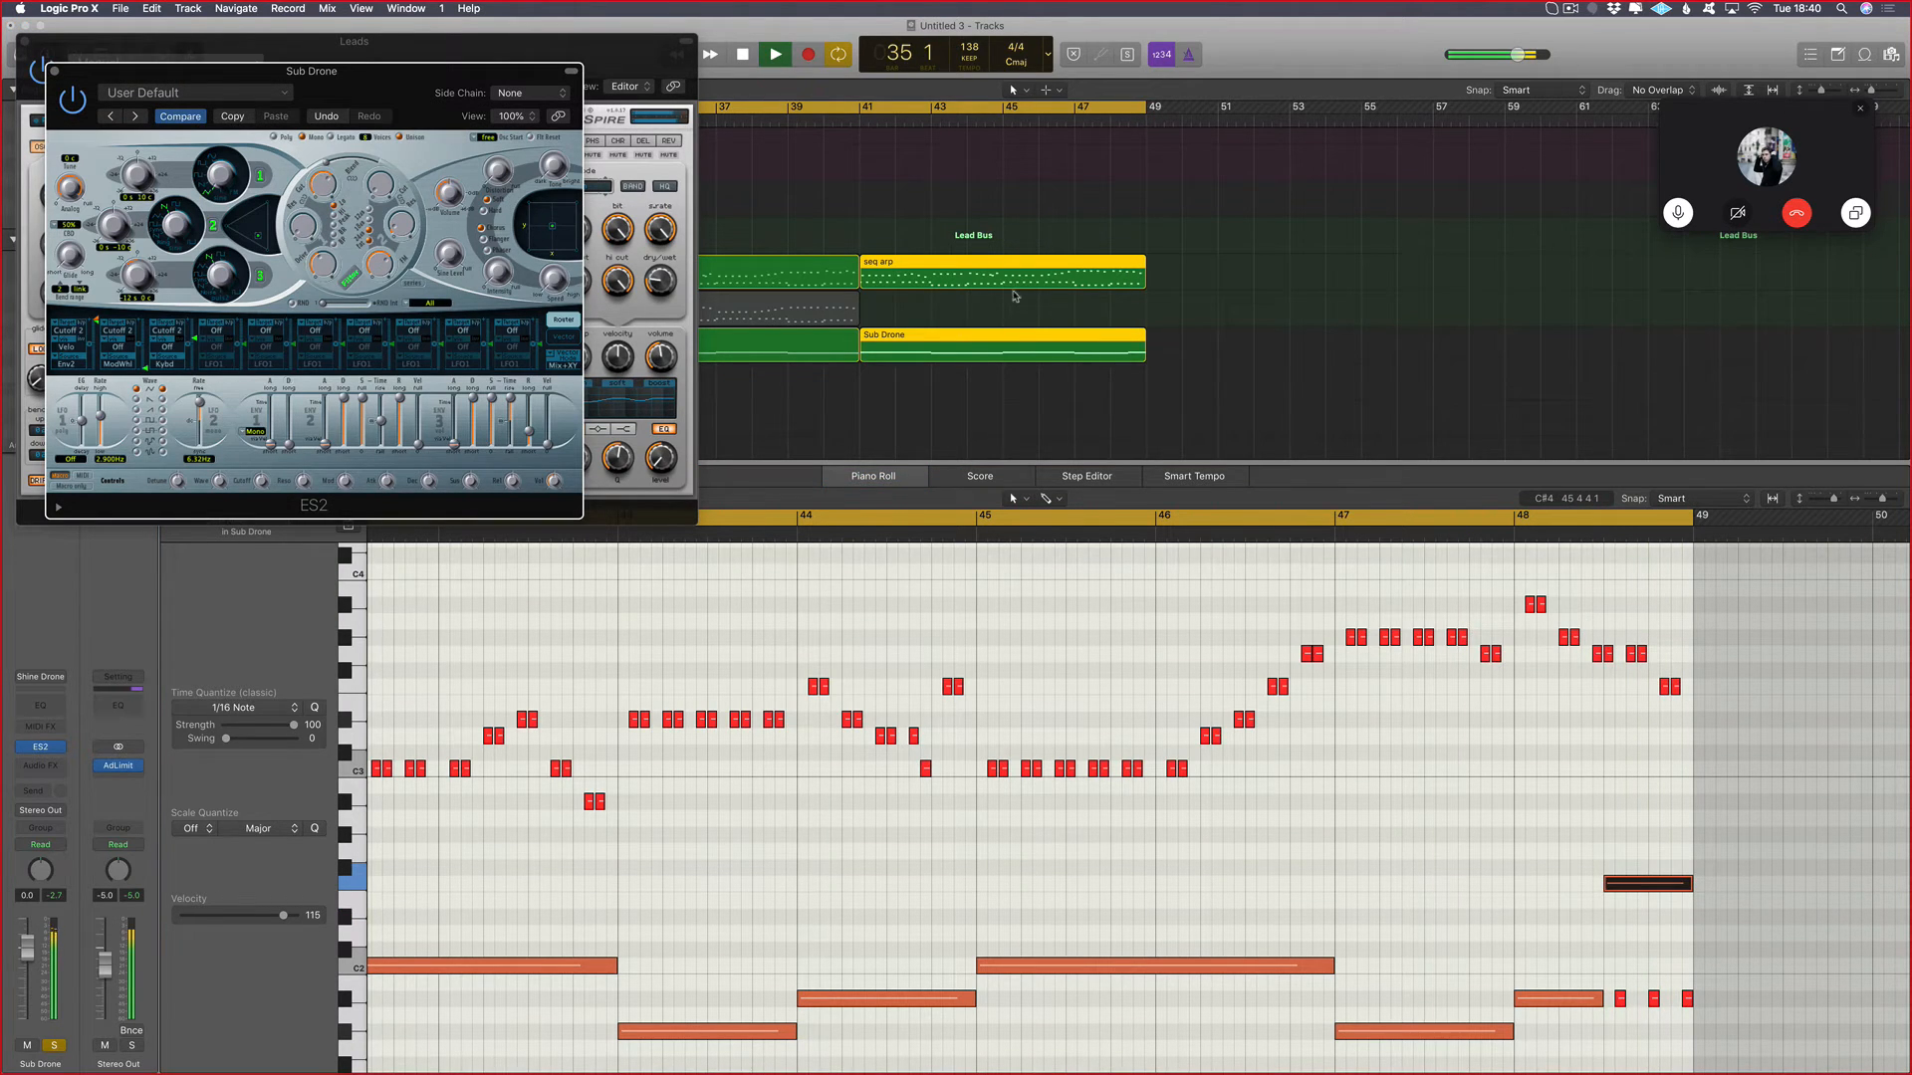
Step: Raise the seq arp bass notes in the second half of bar 48 to F2 and adjust ES2's first filter cutoff
{"action": "left_click", "coordinate": [1138, 259]}
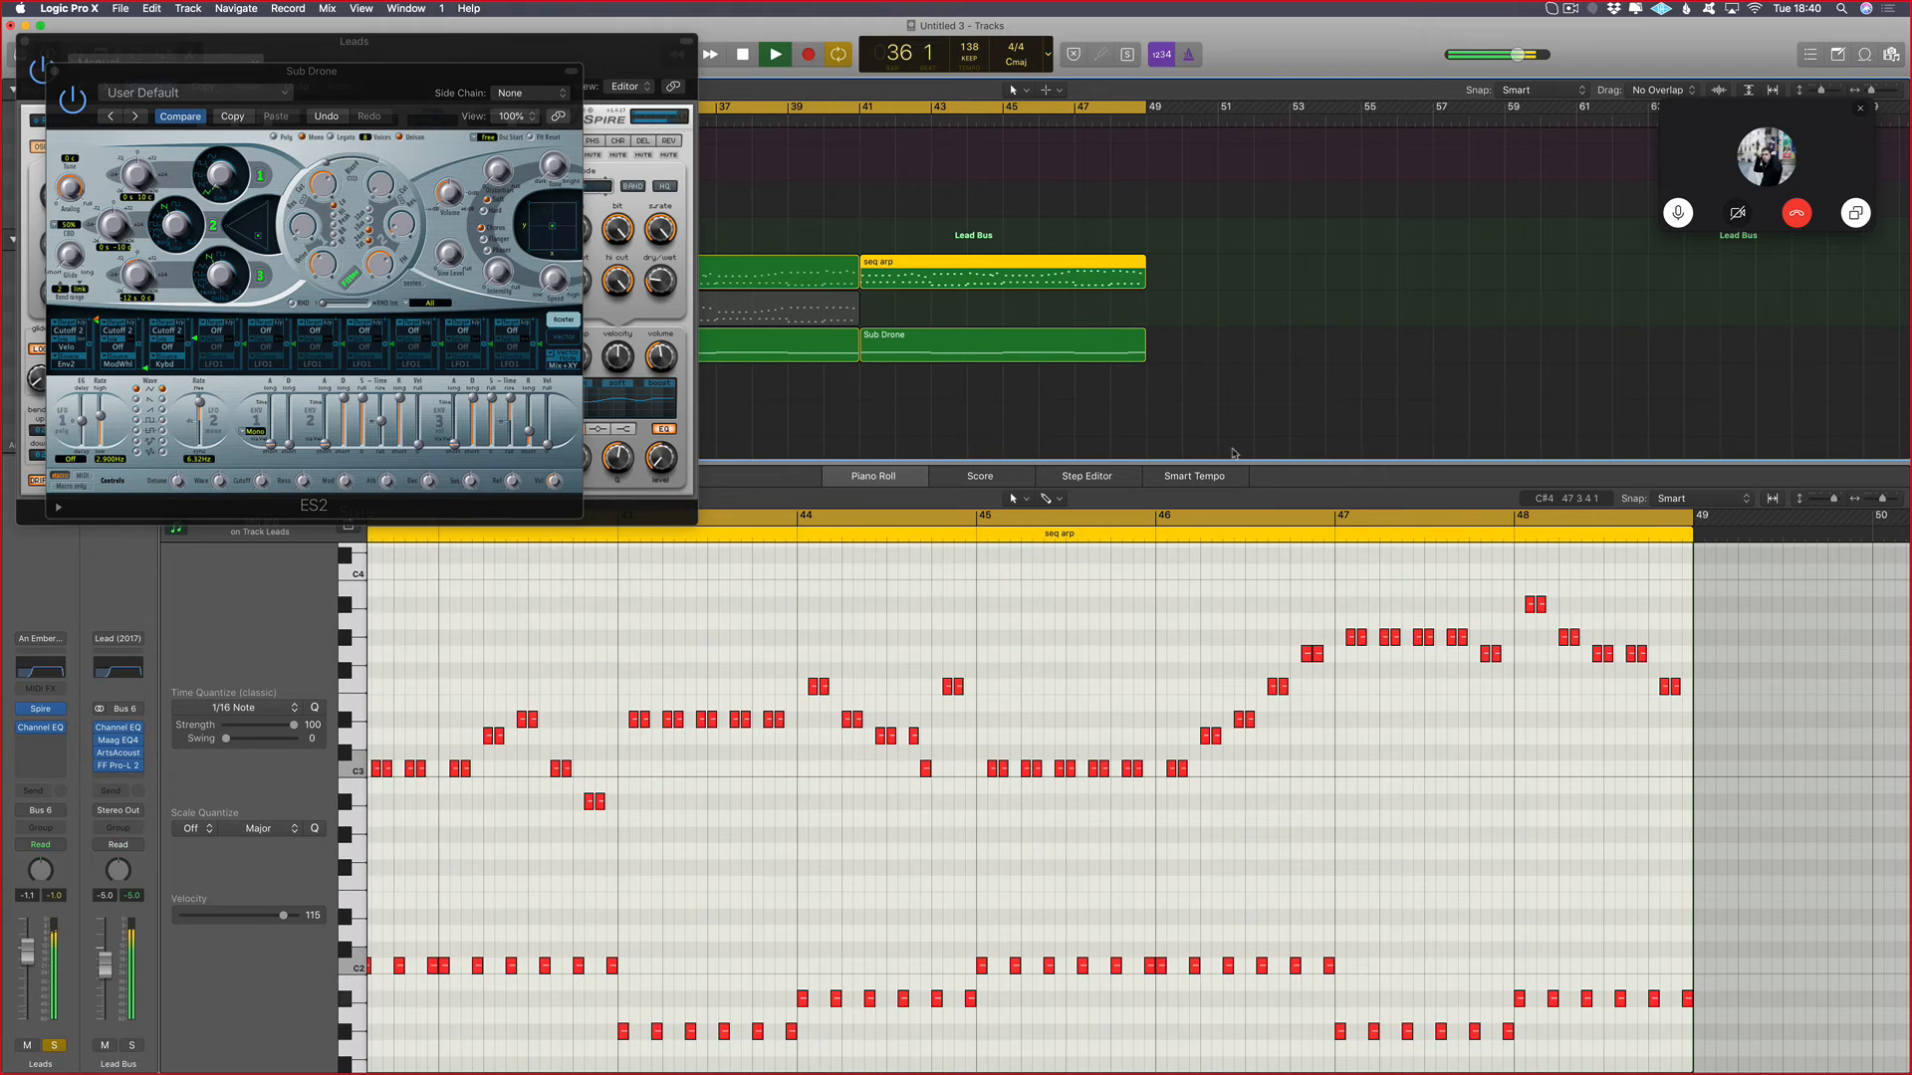
{"action": "left_click", "coordinate": [1069, 359], "text": "shift"}
{"action": "left_click_drag", "start_coordinate": [1502, 974], "coordinate": [1351, 1013]}
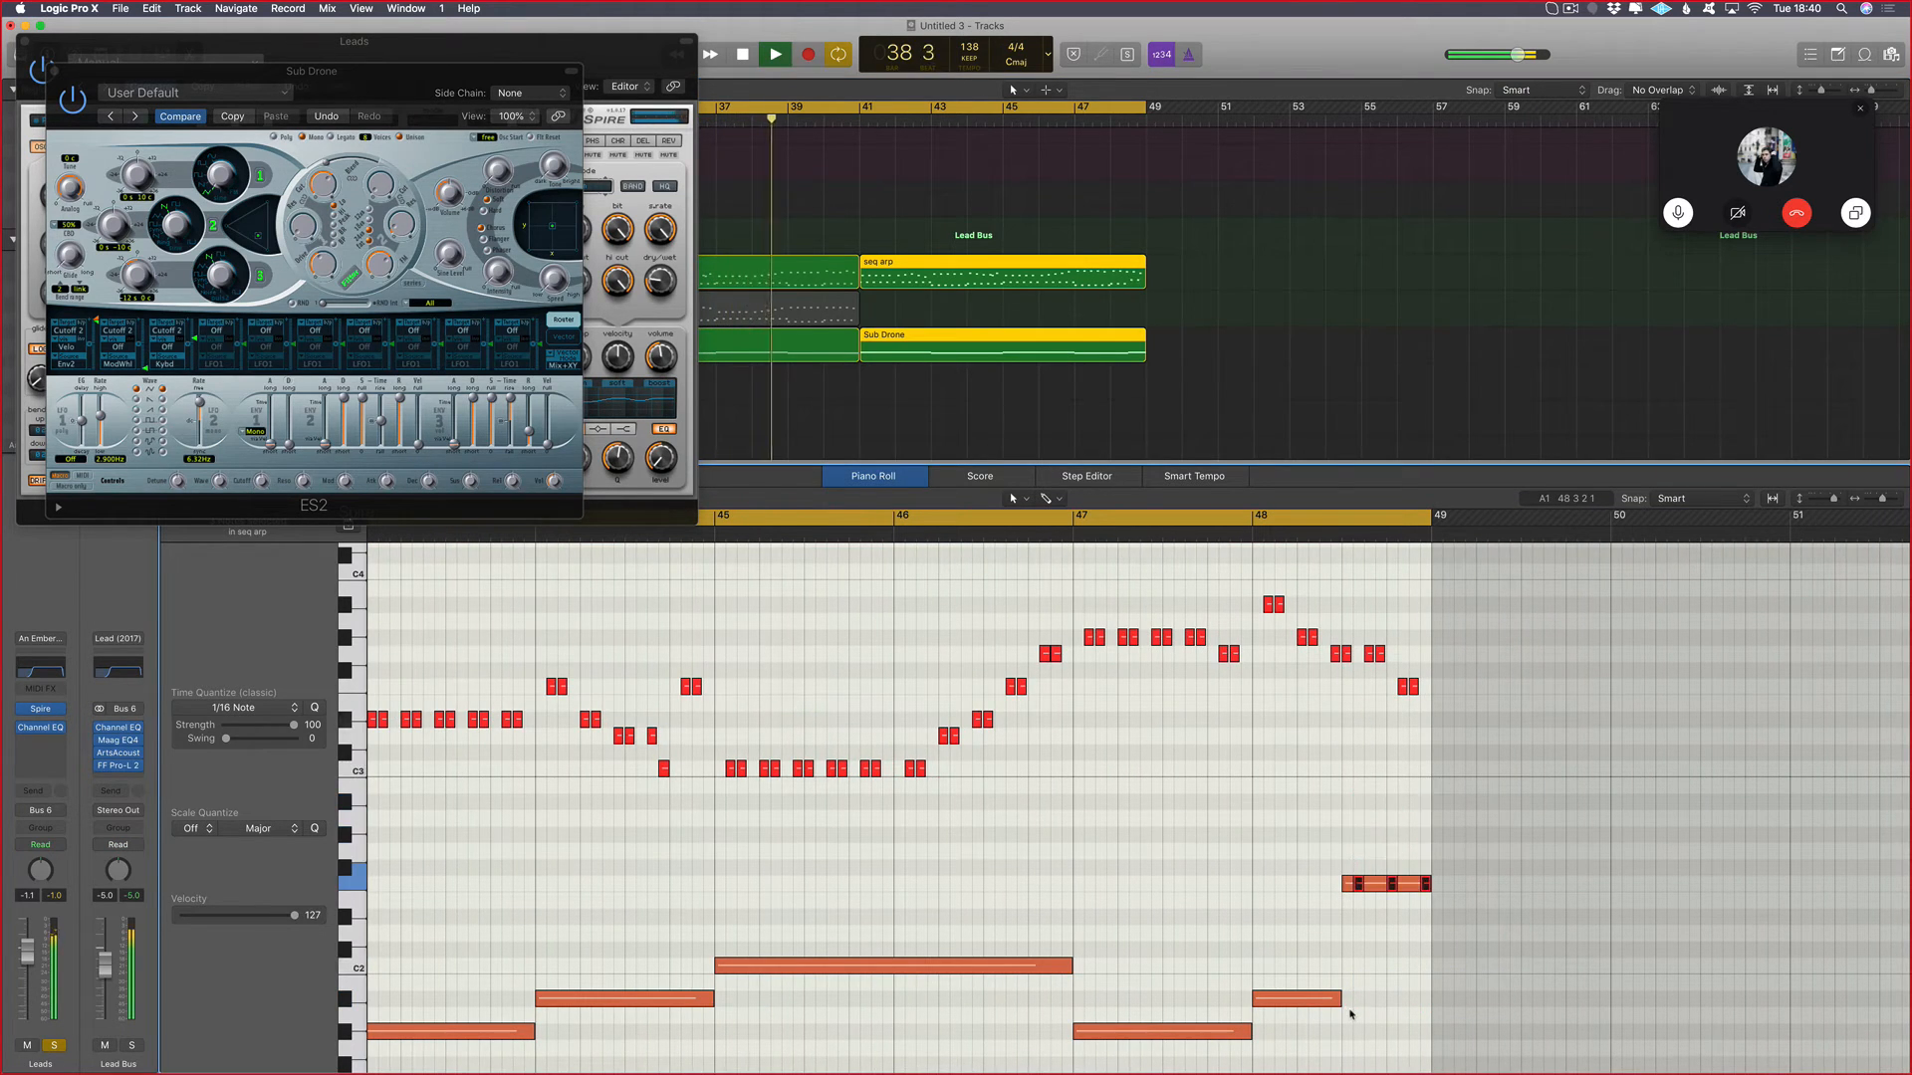
{"action": "left_click", "coordinate": [334, 181]}
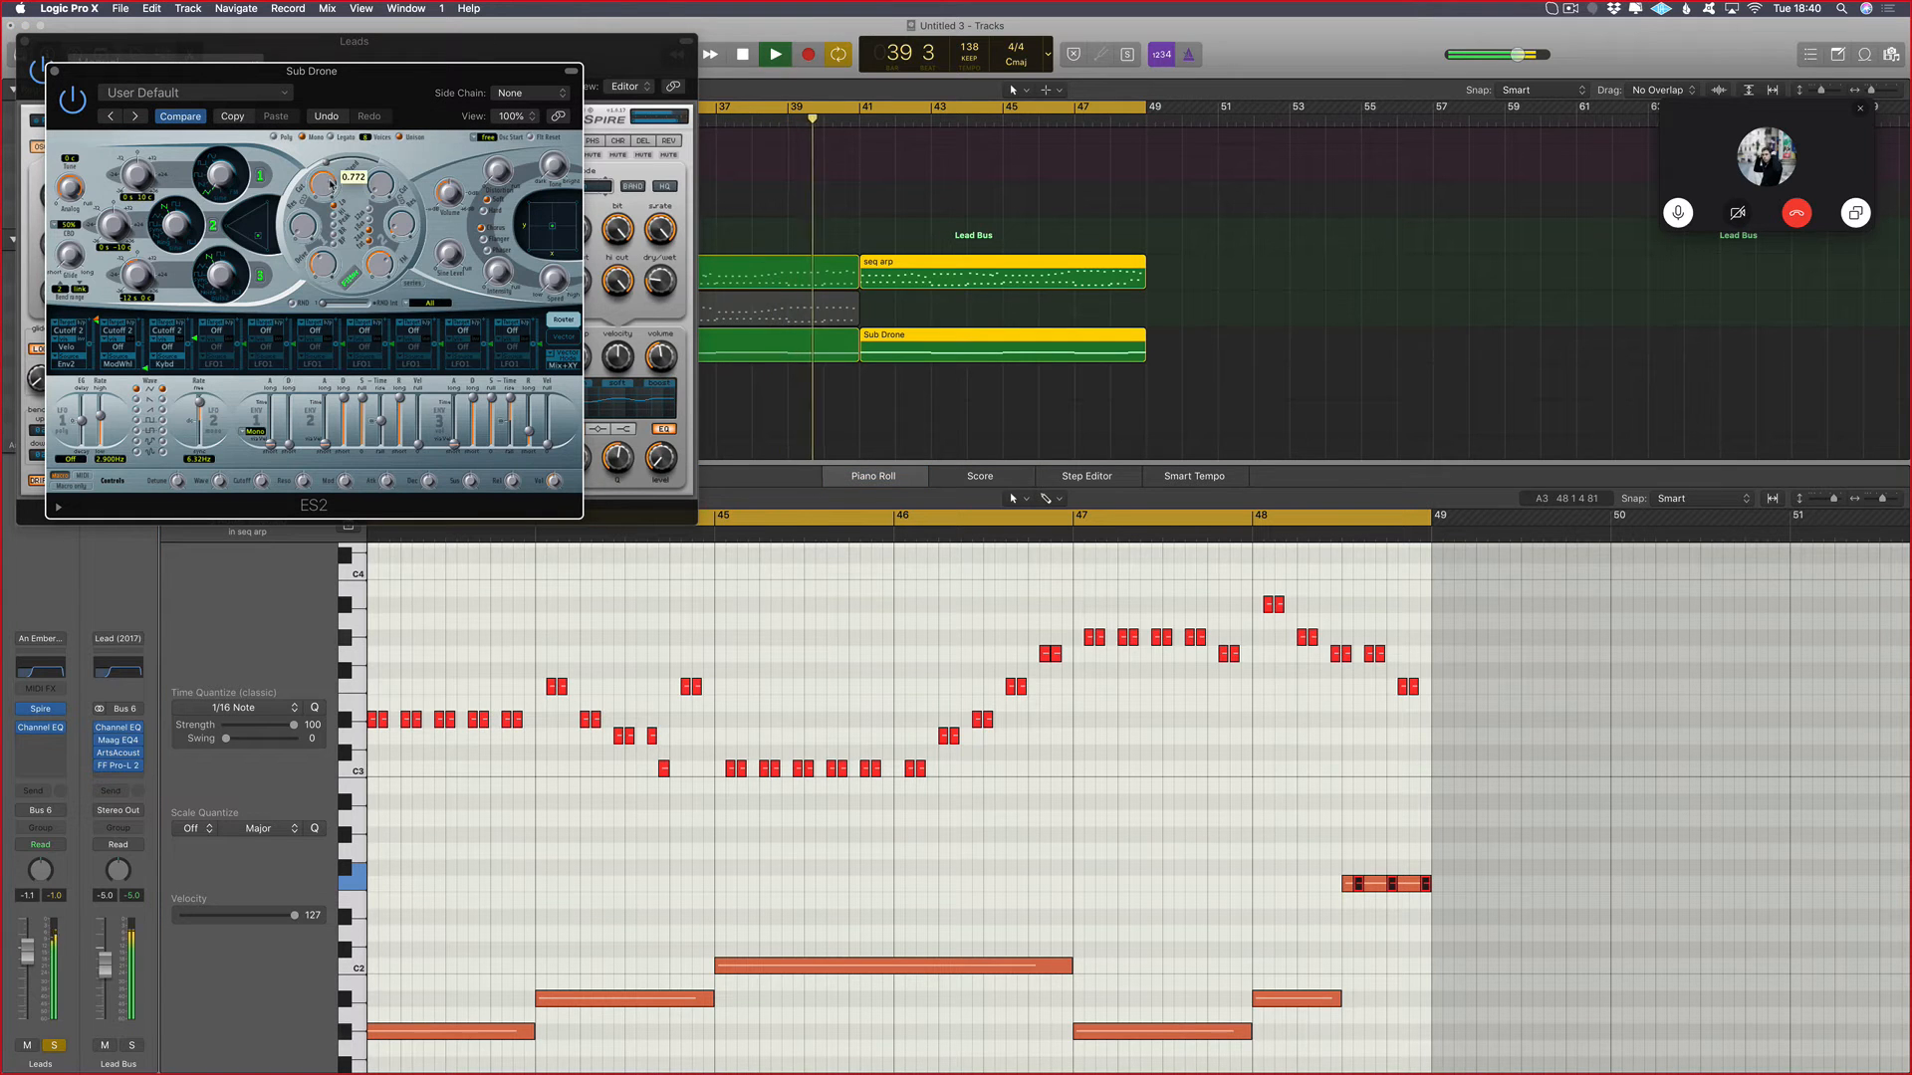
Step: Replace the old region on the second Leads track with copies of both edited seq arp regions from bar 33
{"action": "key", "text": "v"}
{"action": "left_click", "coordinate": [739, 383]}
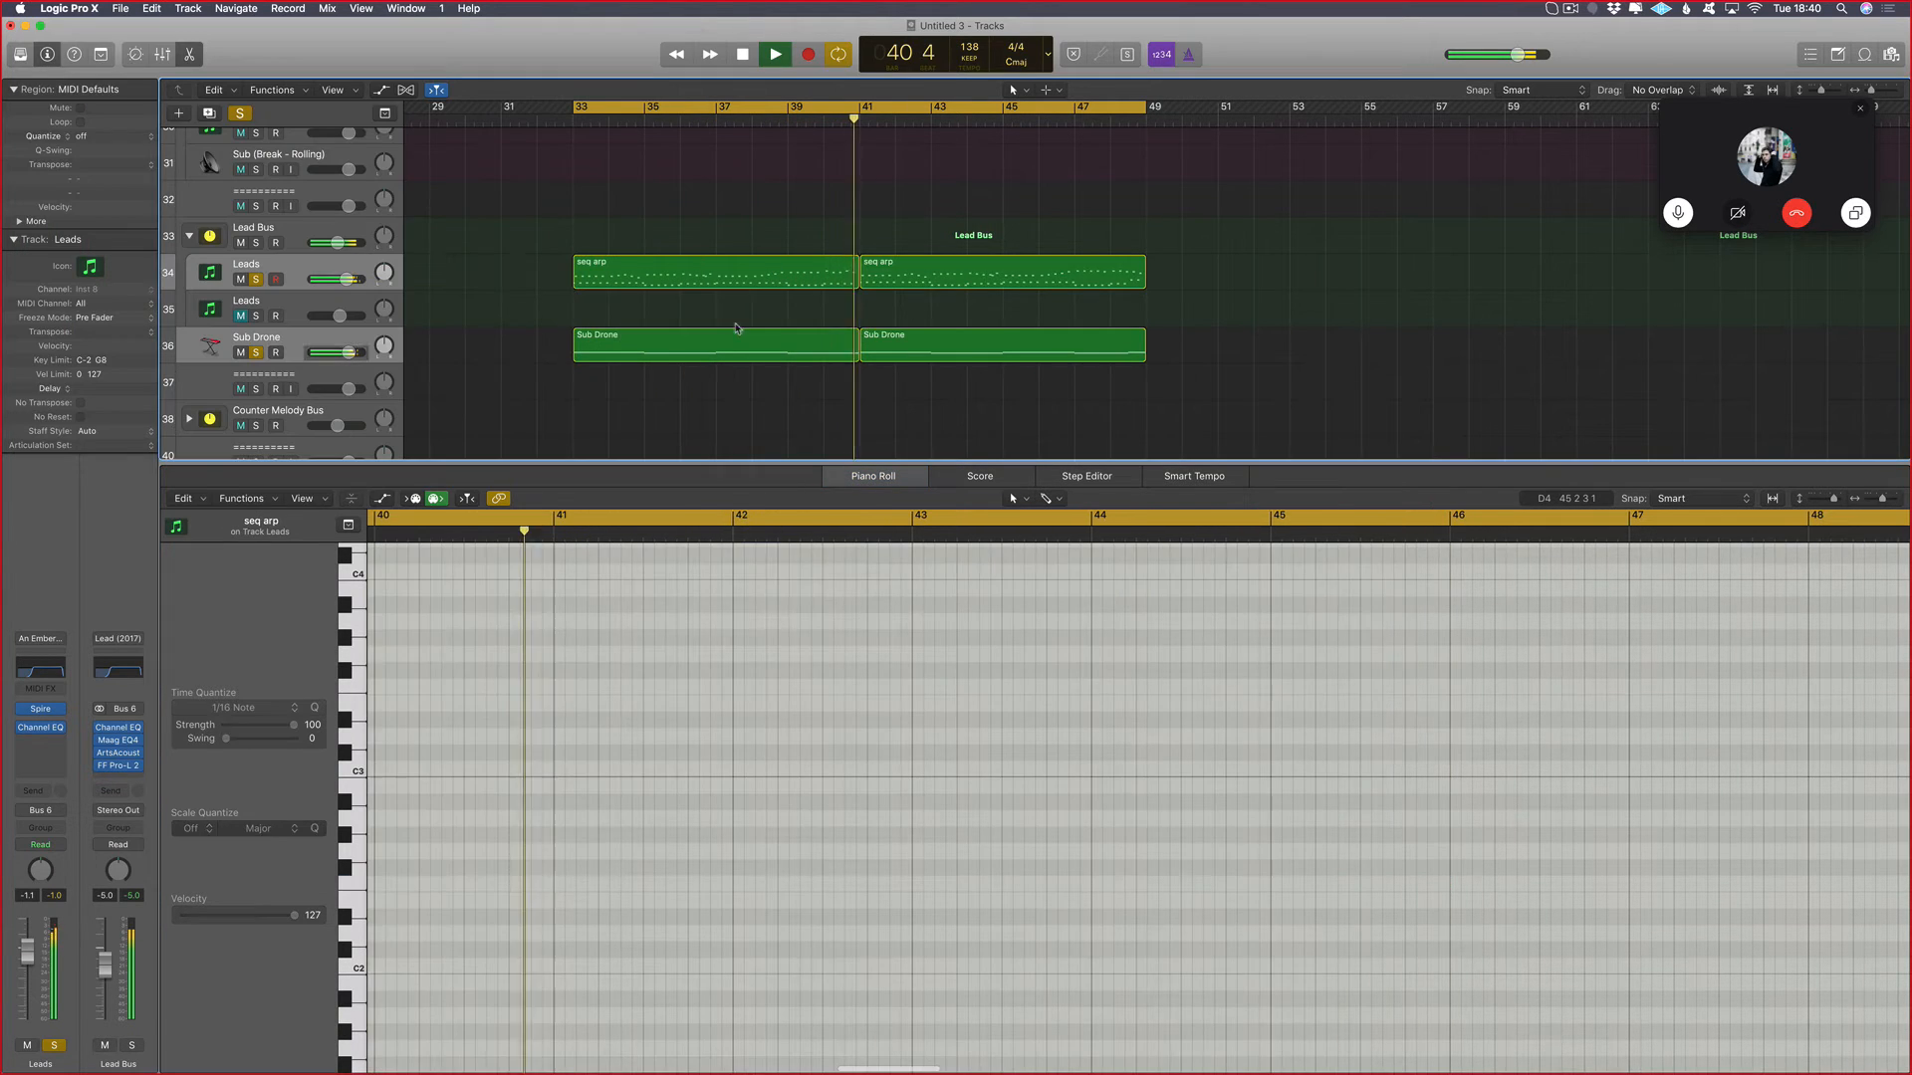
{"action": "left_click_drag", "start_coordinate": [1251, 261], "coordinate": [608, 304]}
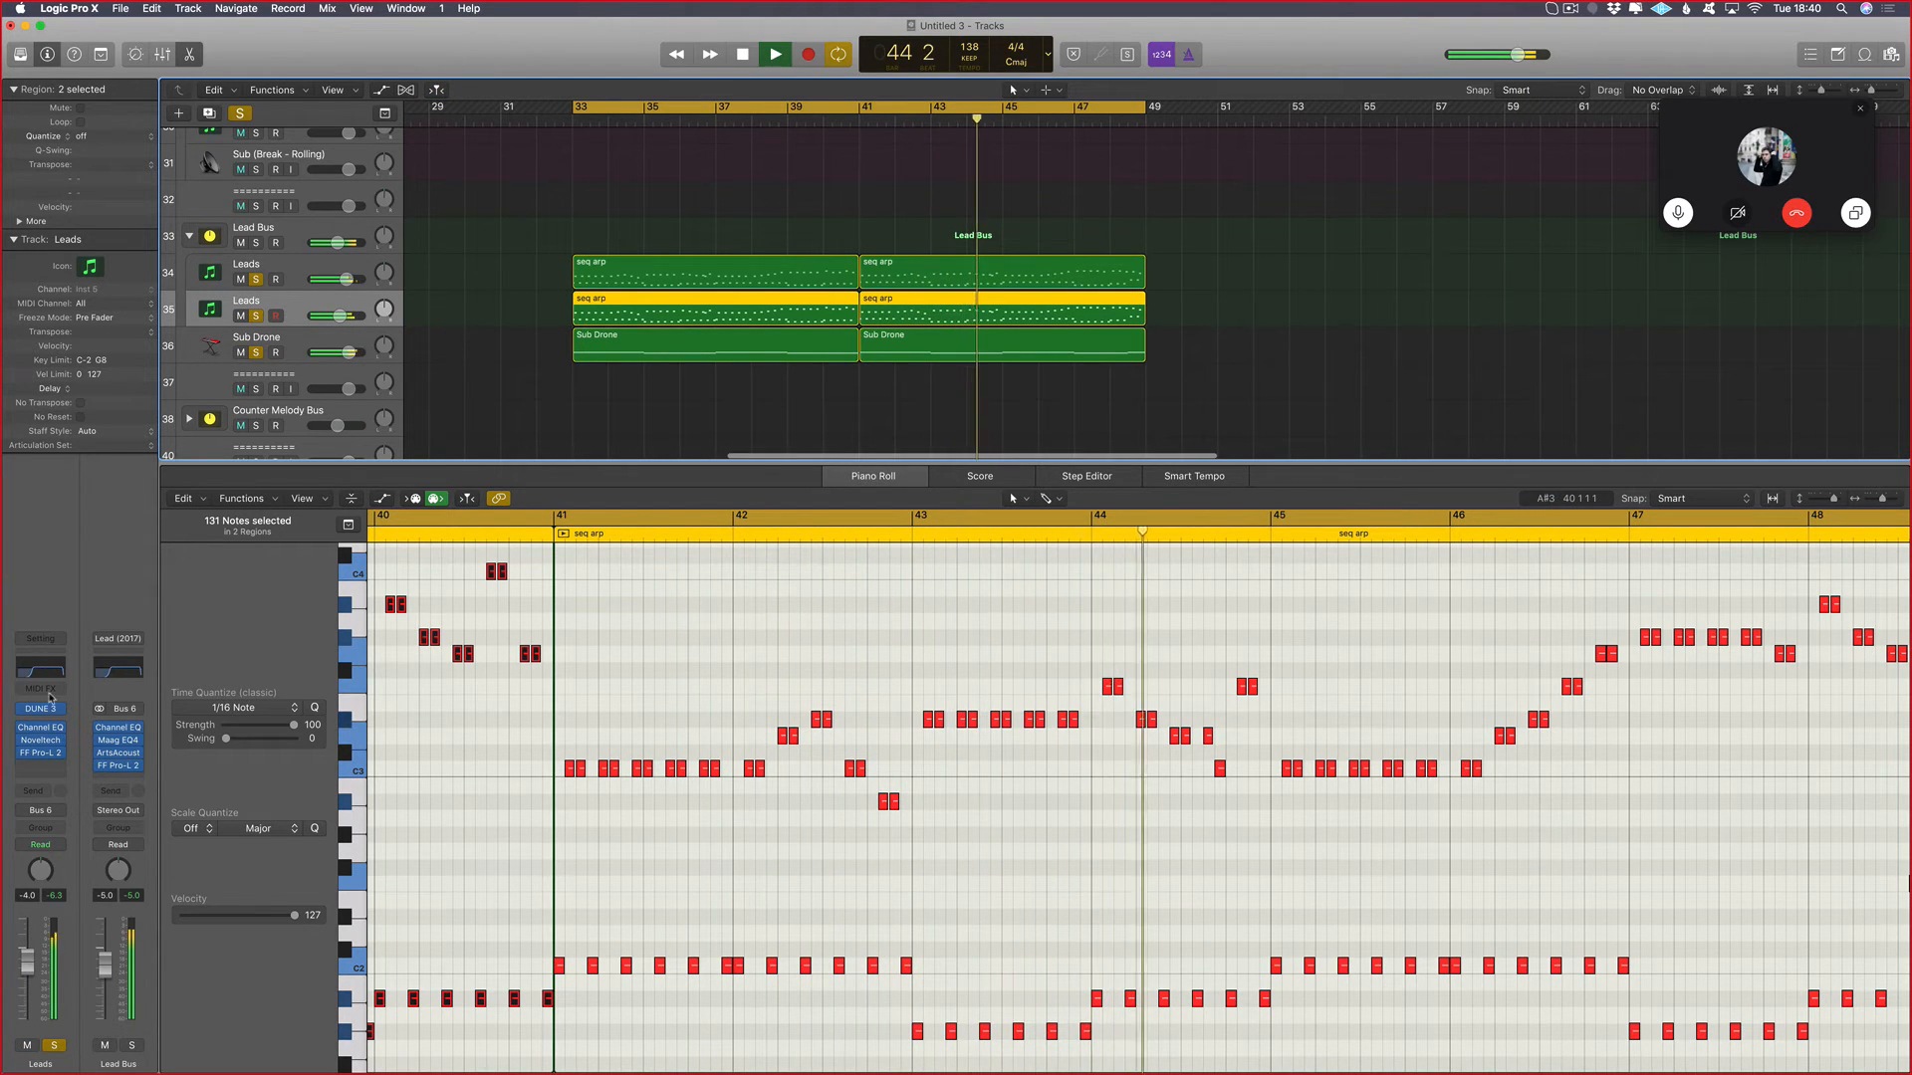
Step: Lower DUNE 3's Filter 1 cutoff to 24% on the second Leads track during playback
{"action": "key", "text": "v"}
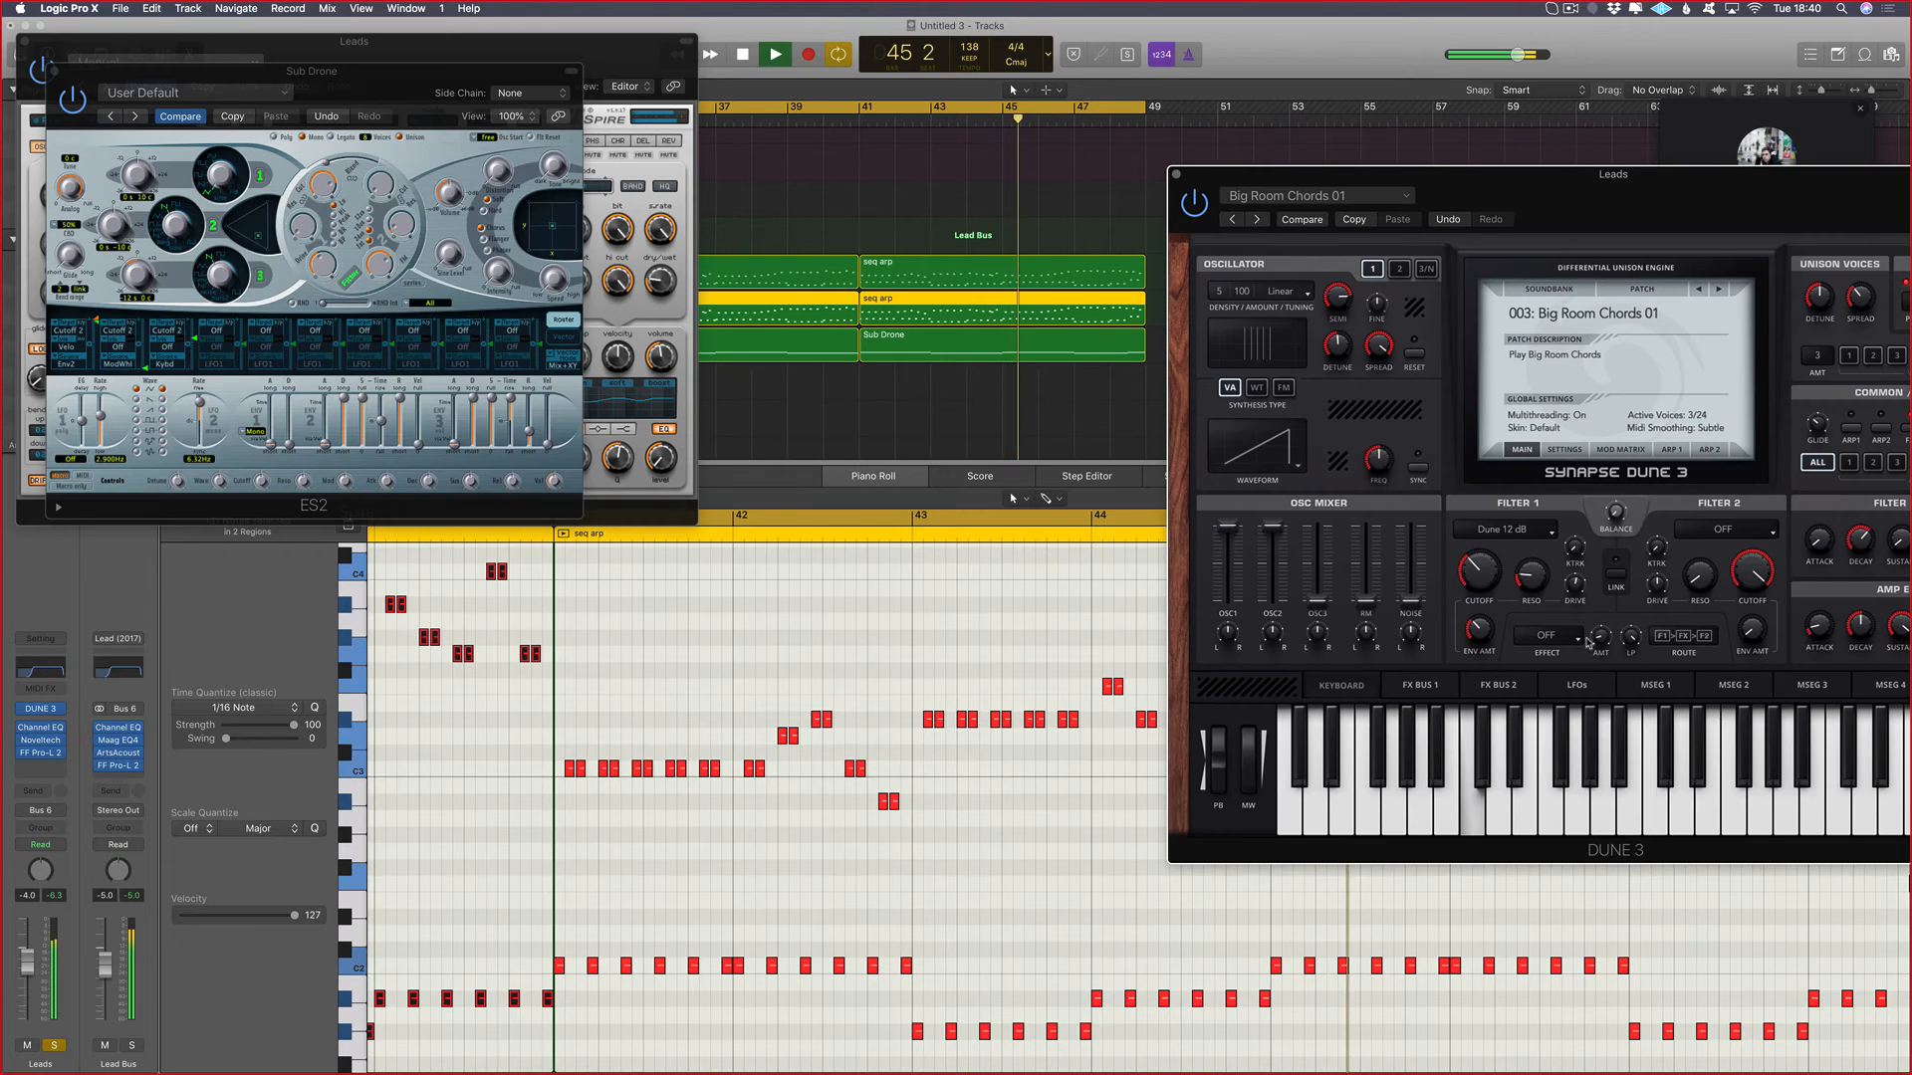
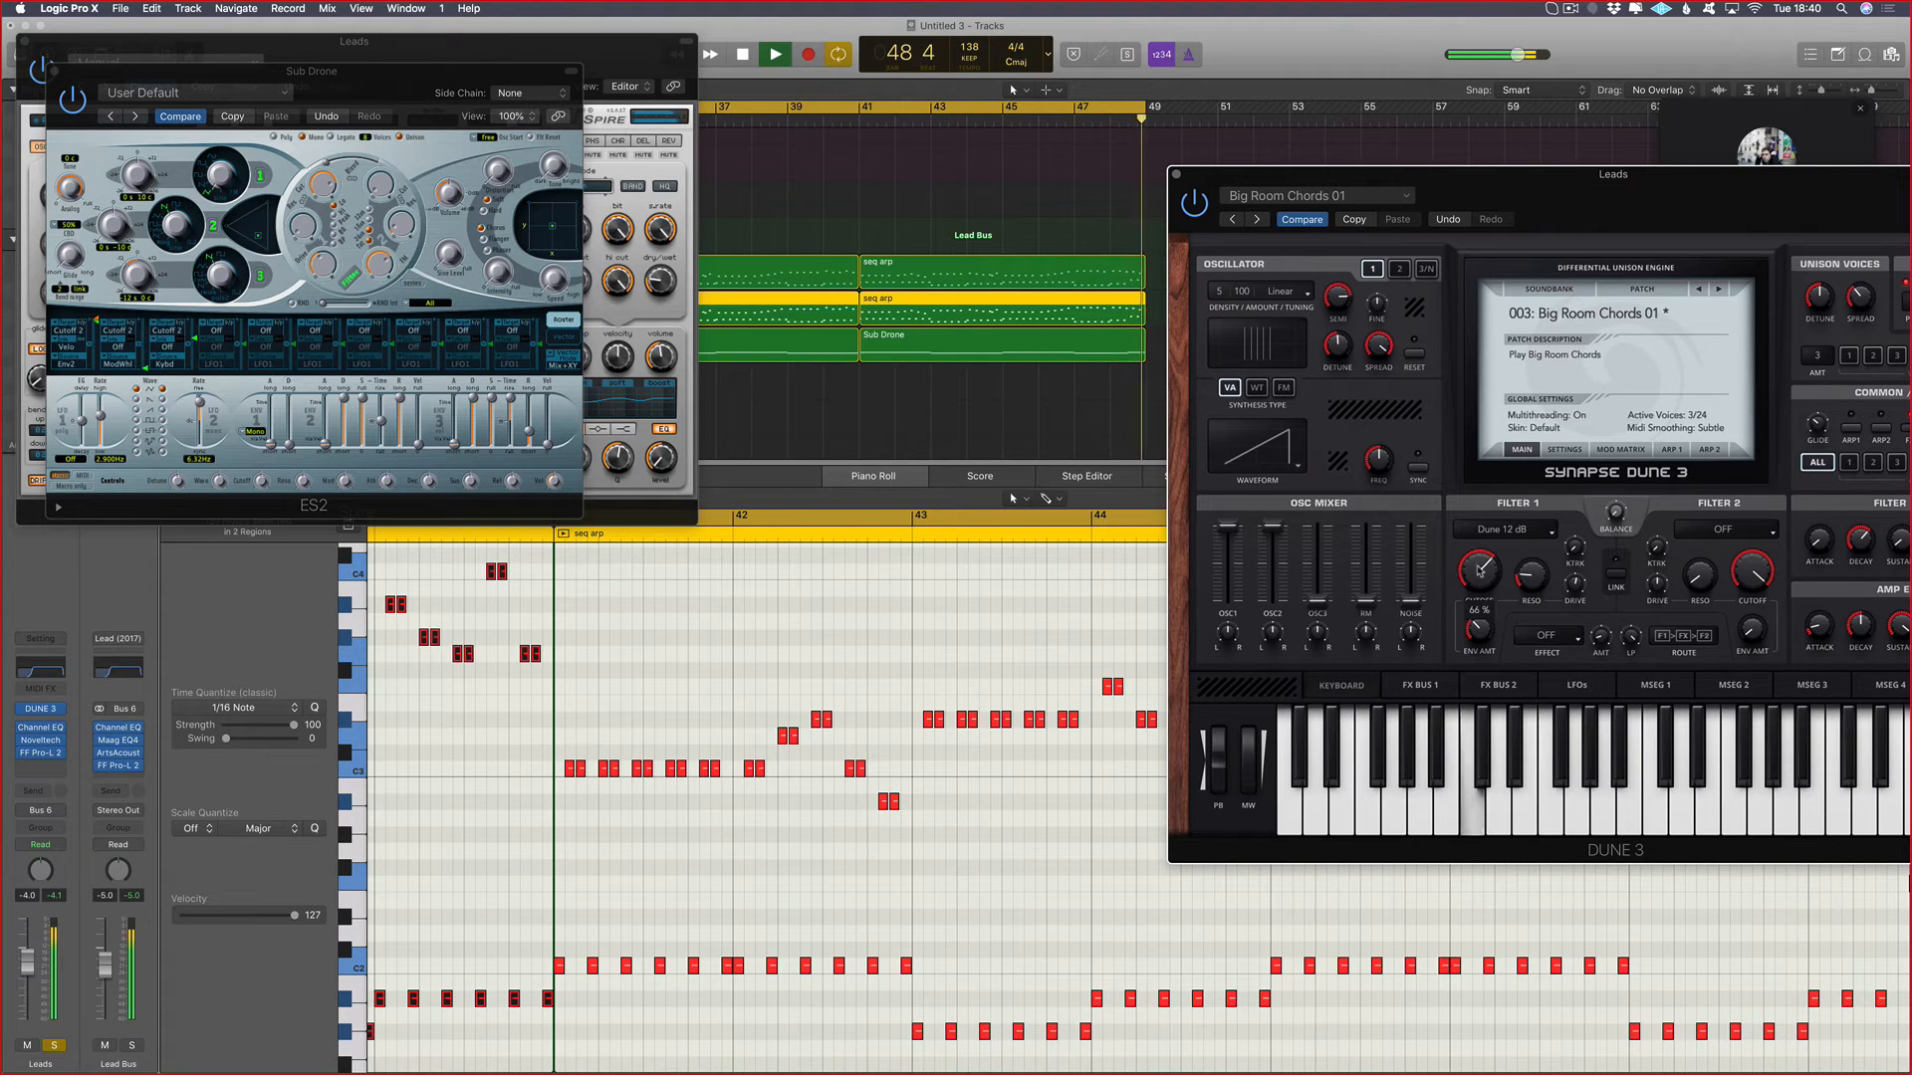
{"action": "left_click", "coordinate": [1031, 869]}
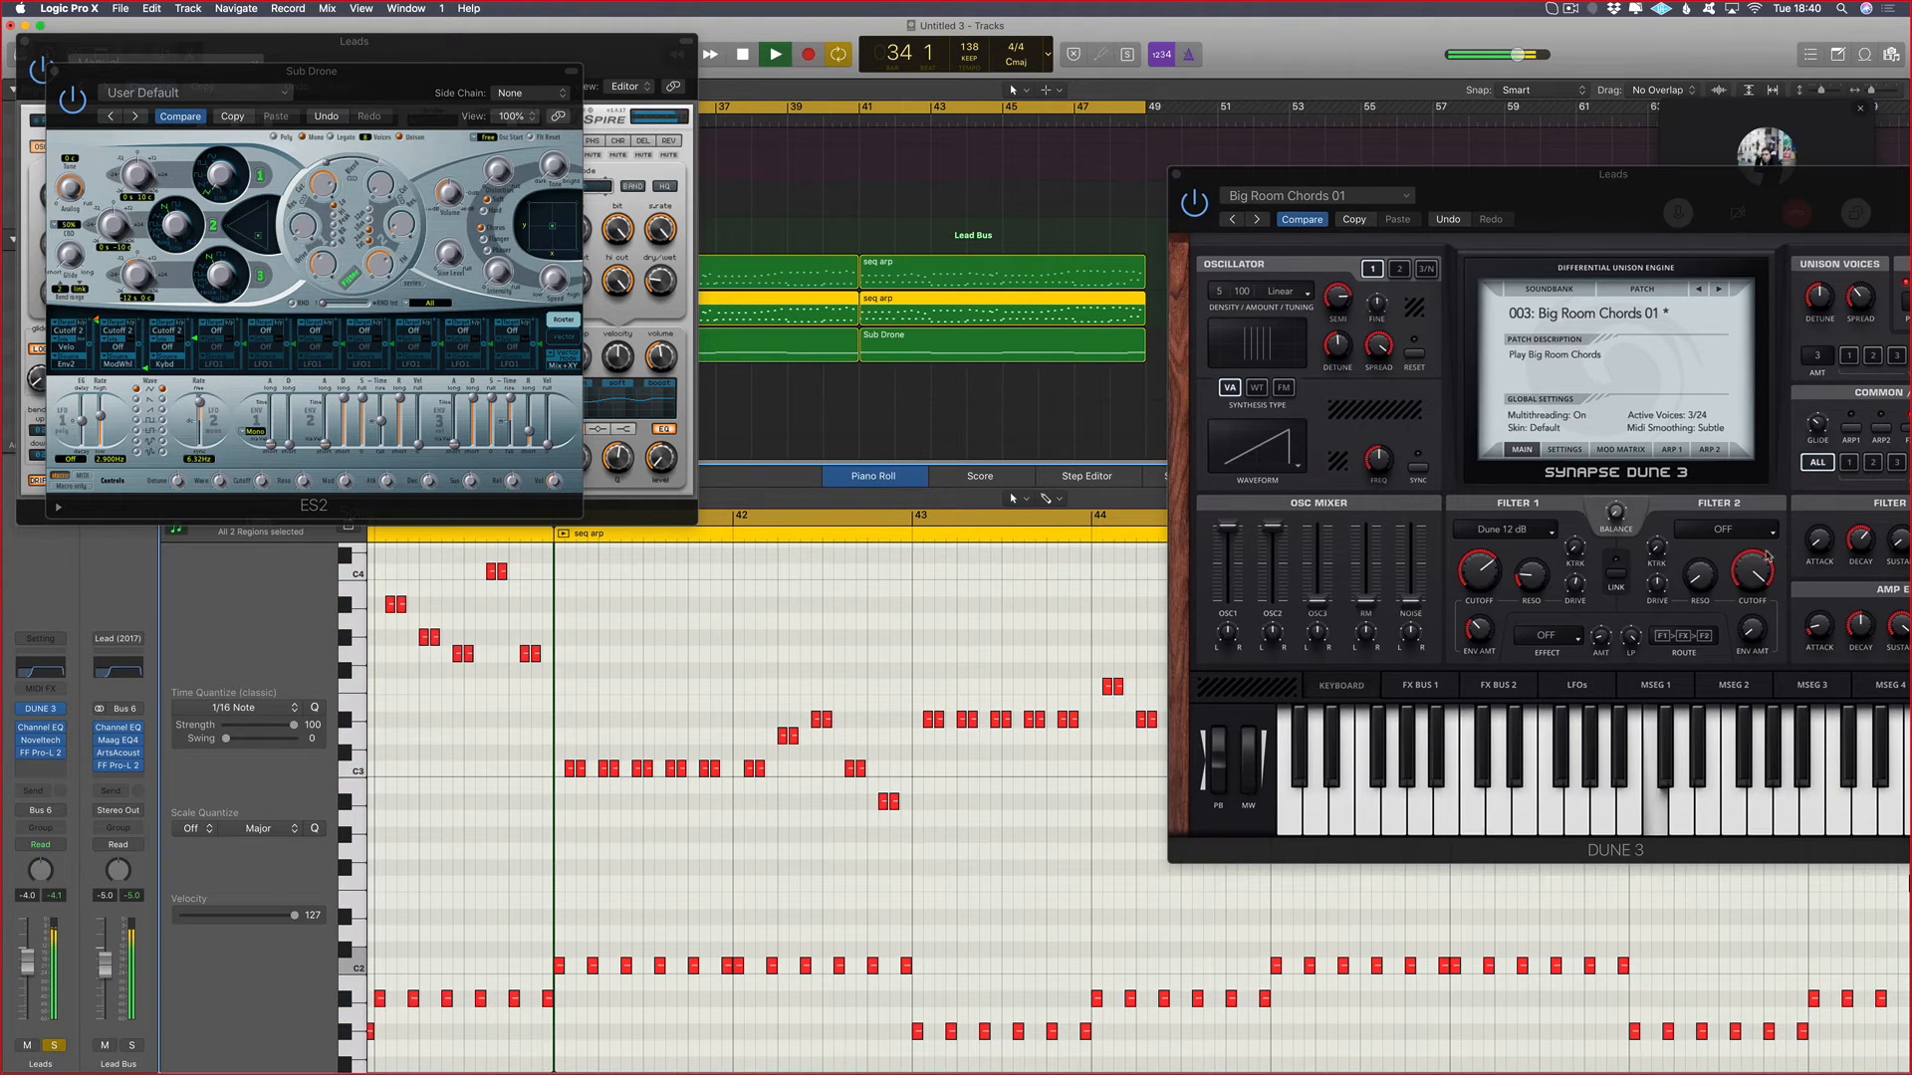
{"action": "left_click_drag", "start_coordinate": [1481, 578], "coordinate": [1472, 605]}
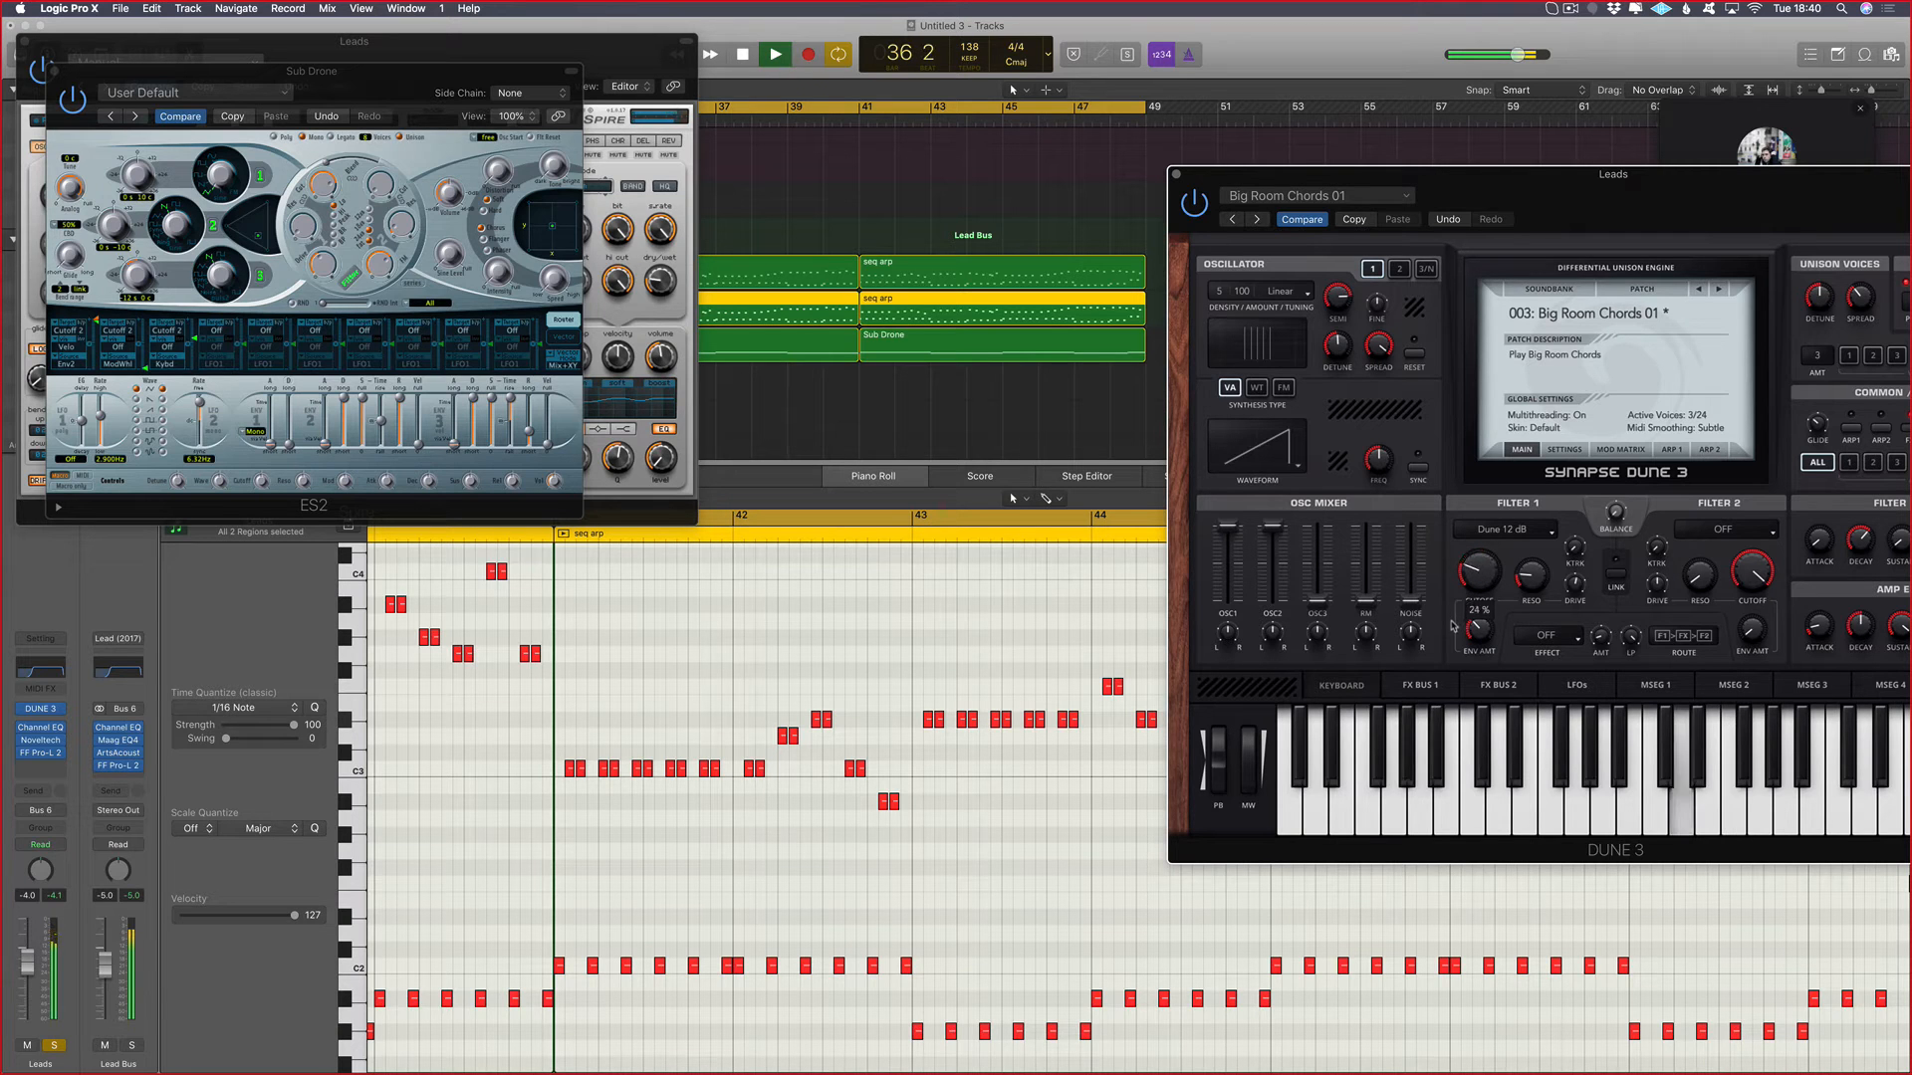
{"action": "key", "text": "v"}
Step: Lower the last note of the second Sub Drone region in bar 48 to F1
{"action": "left_click", "coordinate": [1043, 370]}
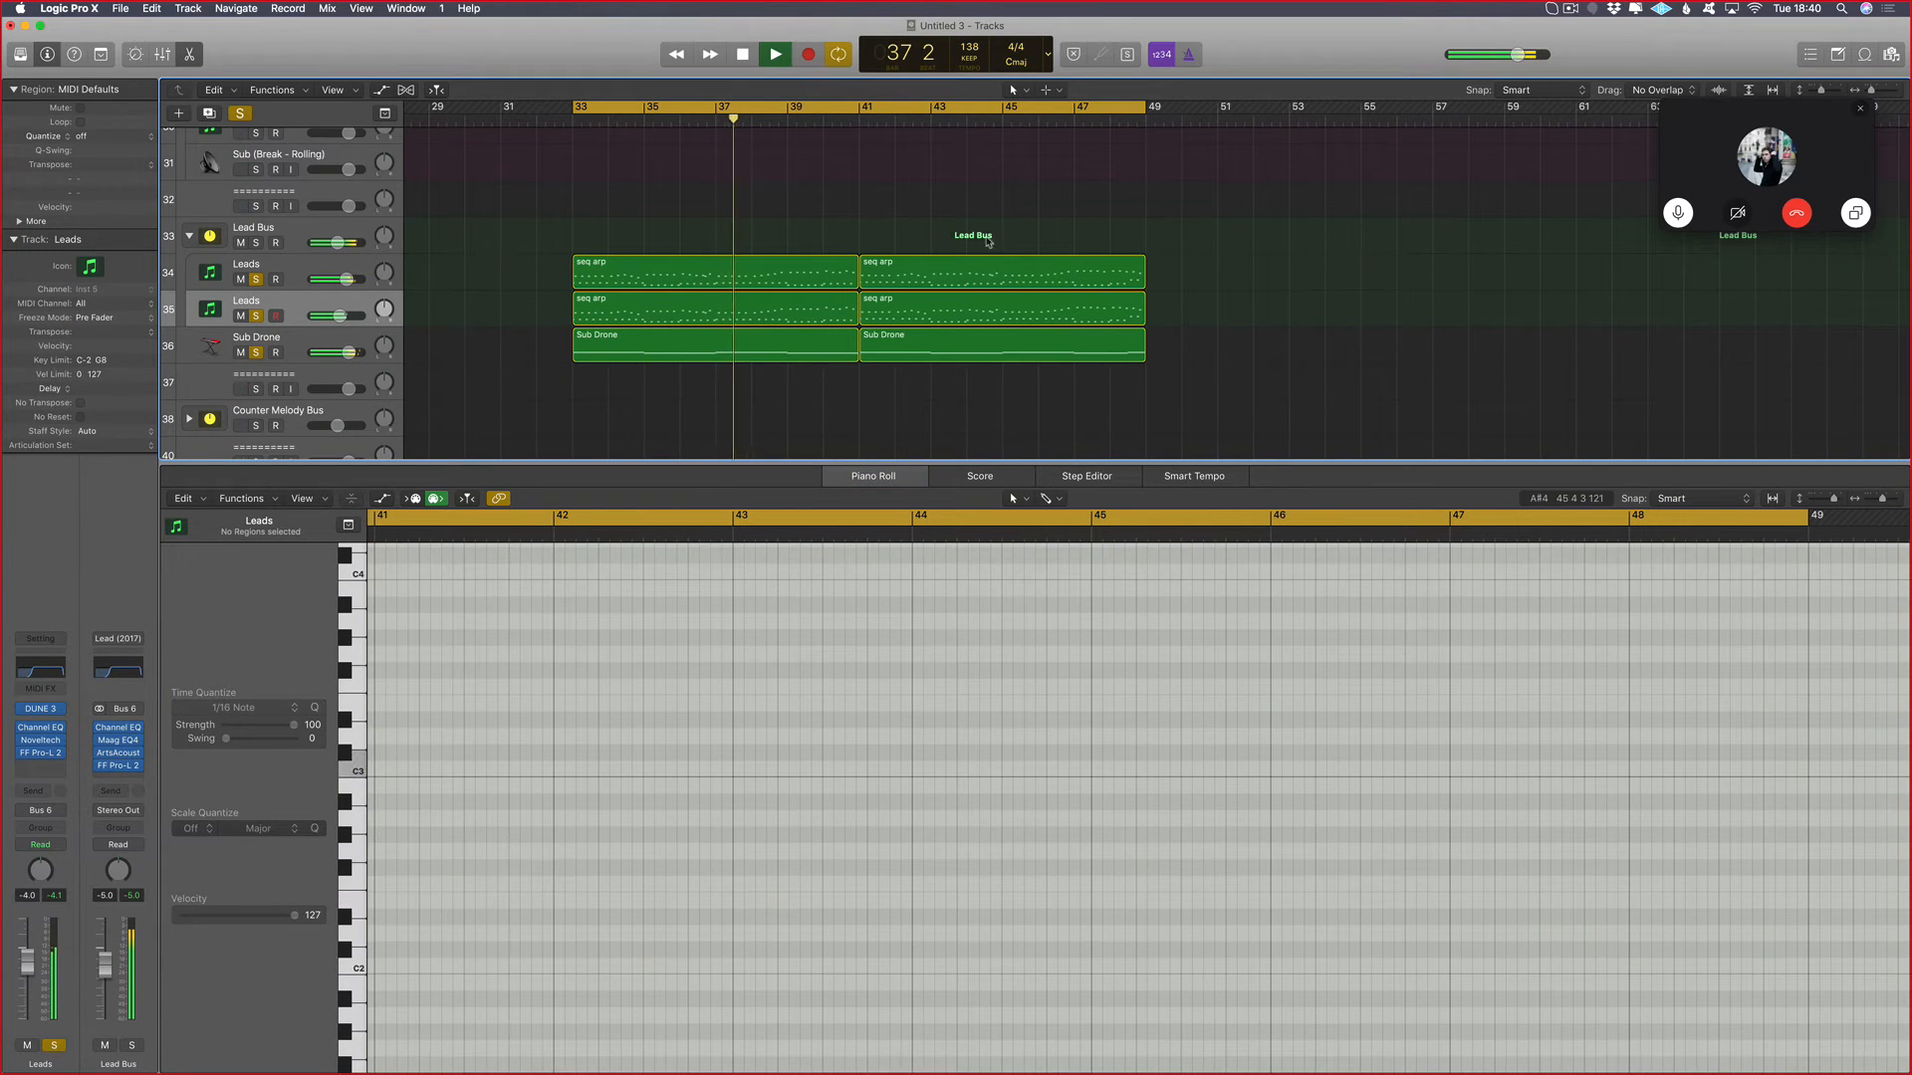
{"action": "left_click", "coordinate": [991, 314]}
{"action": "left_click", "coordinate": [999, 347]}
{"action": "scroll", "coordinate": [1571, 924], "scroll_direction": "right", "scroll_amount": 5}
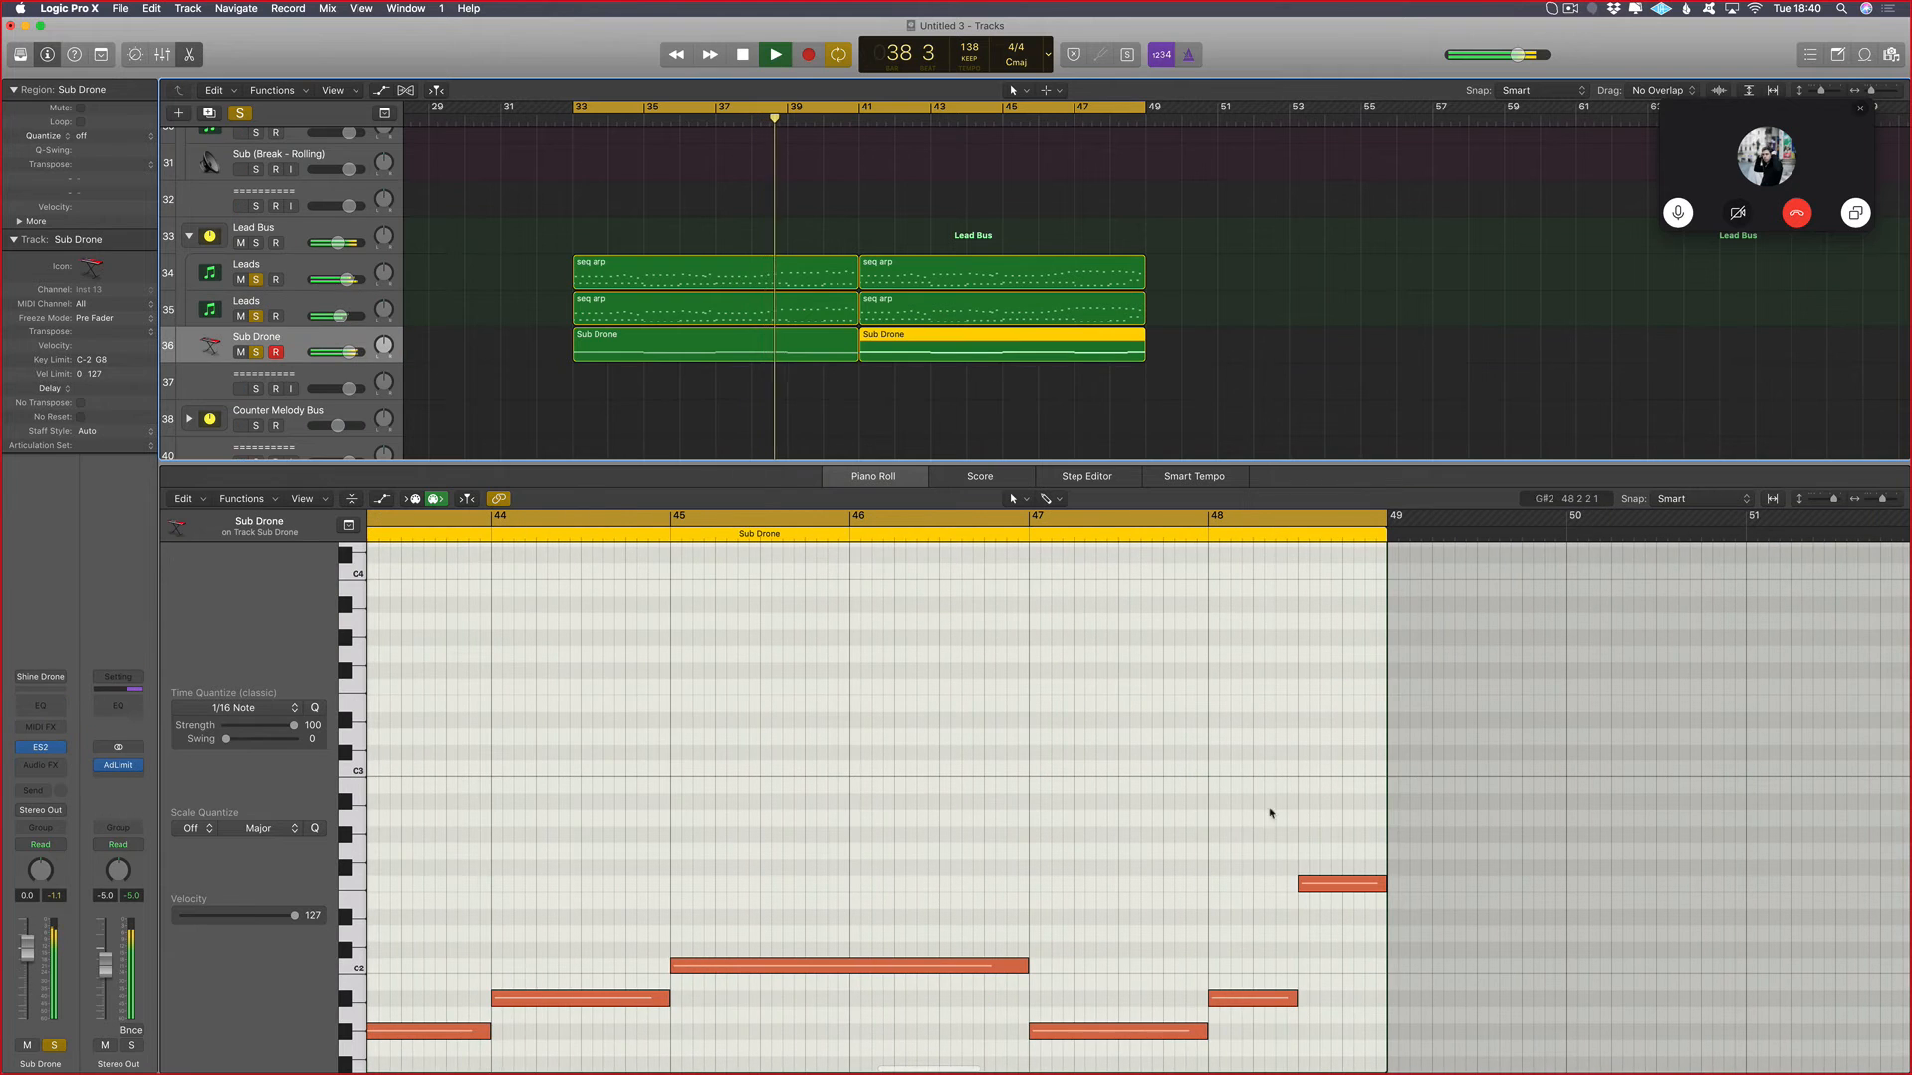
{"action": "left_click_drag", "start_coordinate": [1271, 814], "coordinate": [1356, 930]}
{"action": "scroll", "coordinate": [1355, 931], "scroll_direction": "down", "scroll_amount": 9}
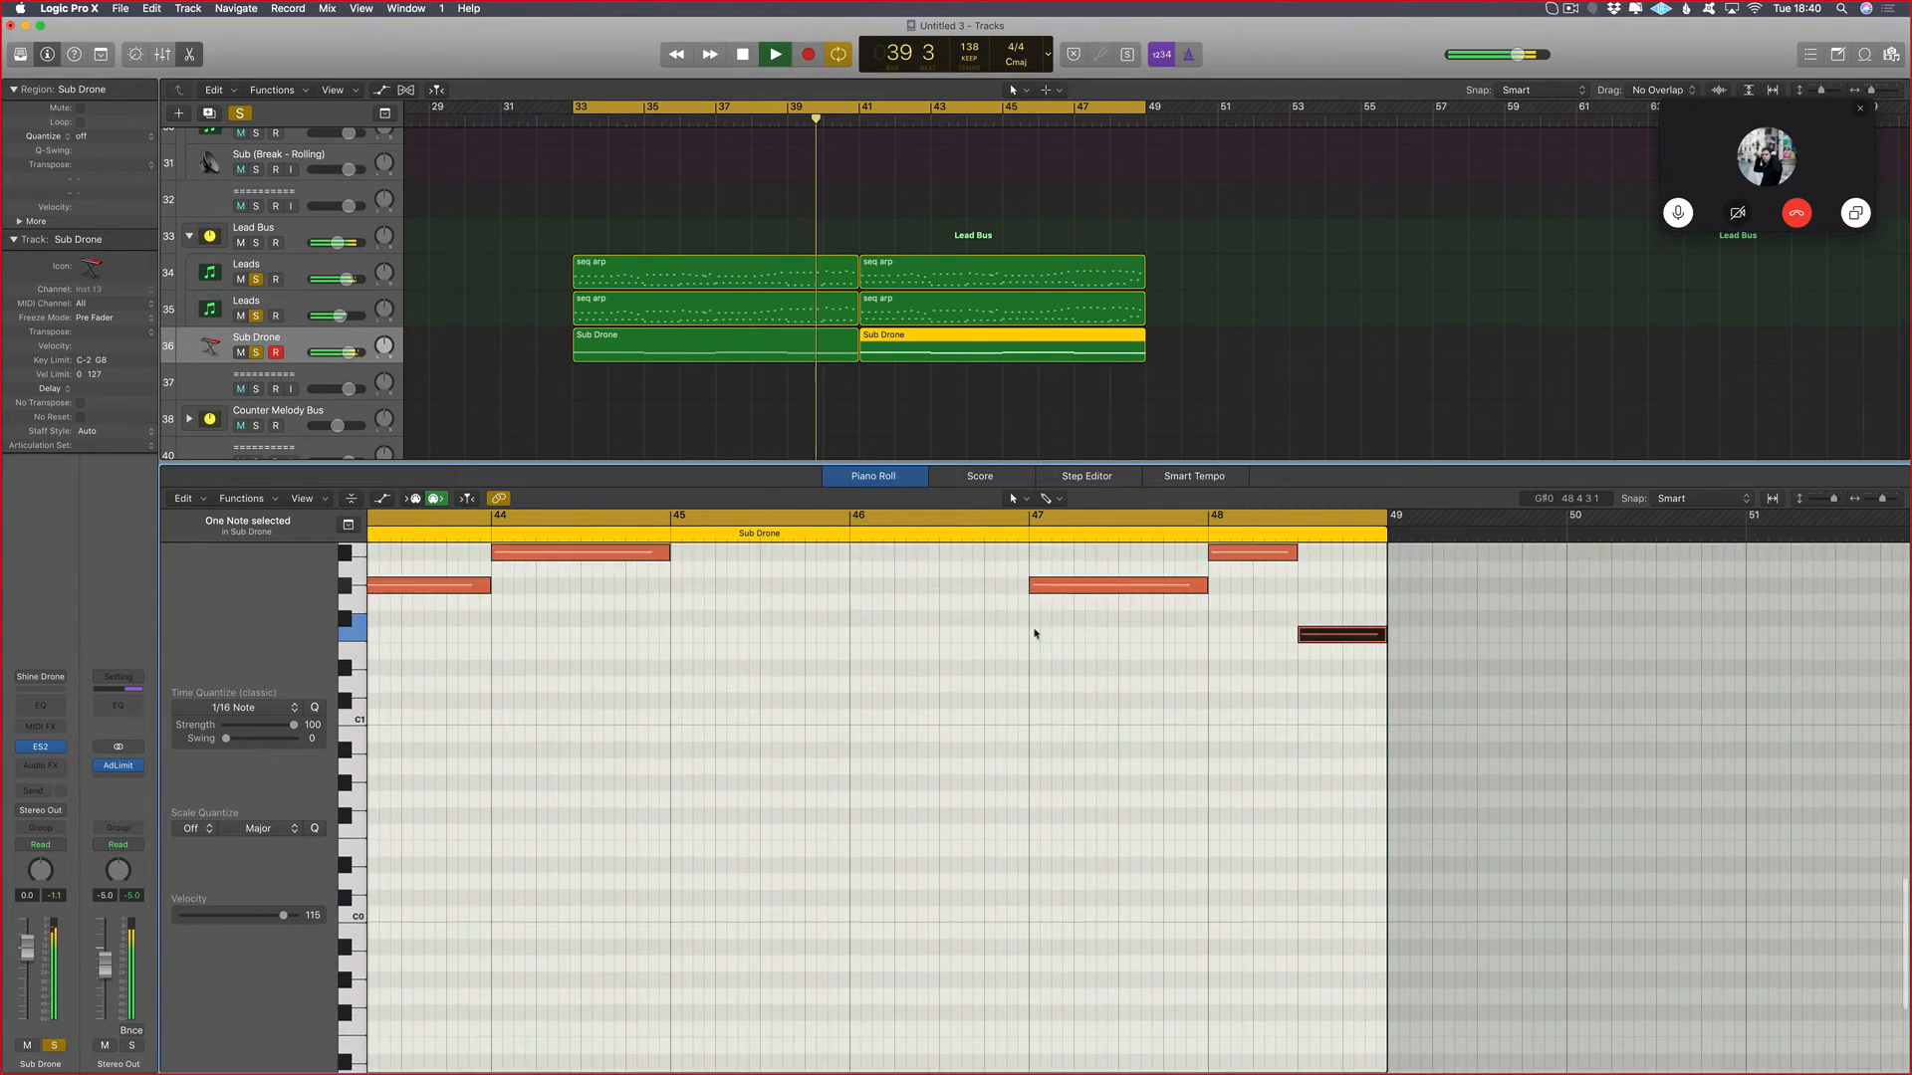
{"action": "scroll", "coordinate": [1033, 633], "scroll_direction": "up", "scroll_amount": 3}
{"action": "key", "text": "super+Left"}
{"action": "scroll", "coordinate": [813, 715], "scroll_direction": "left", "scroll_amount": 2}
{"action": "left_click", "coordinate": [711, 649]}
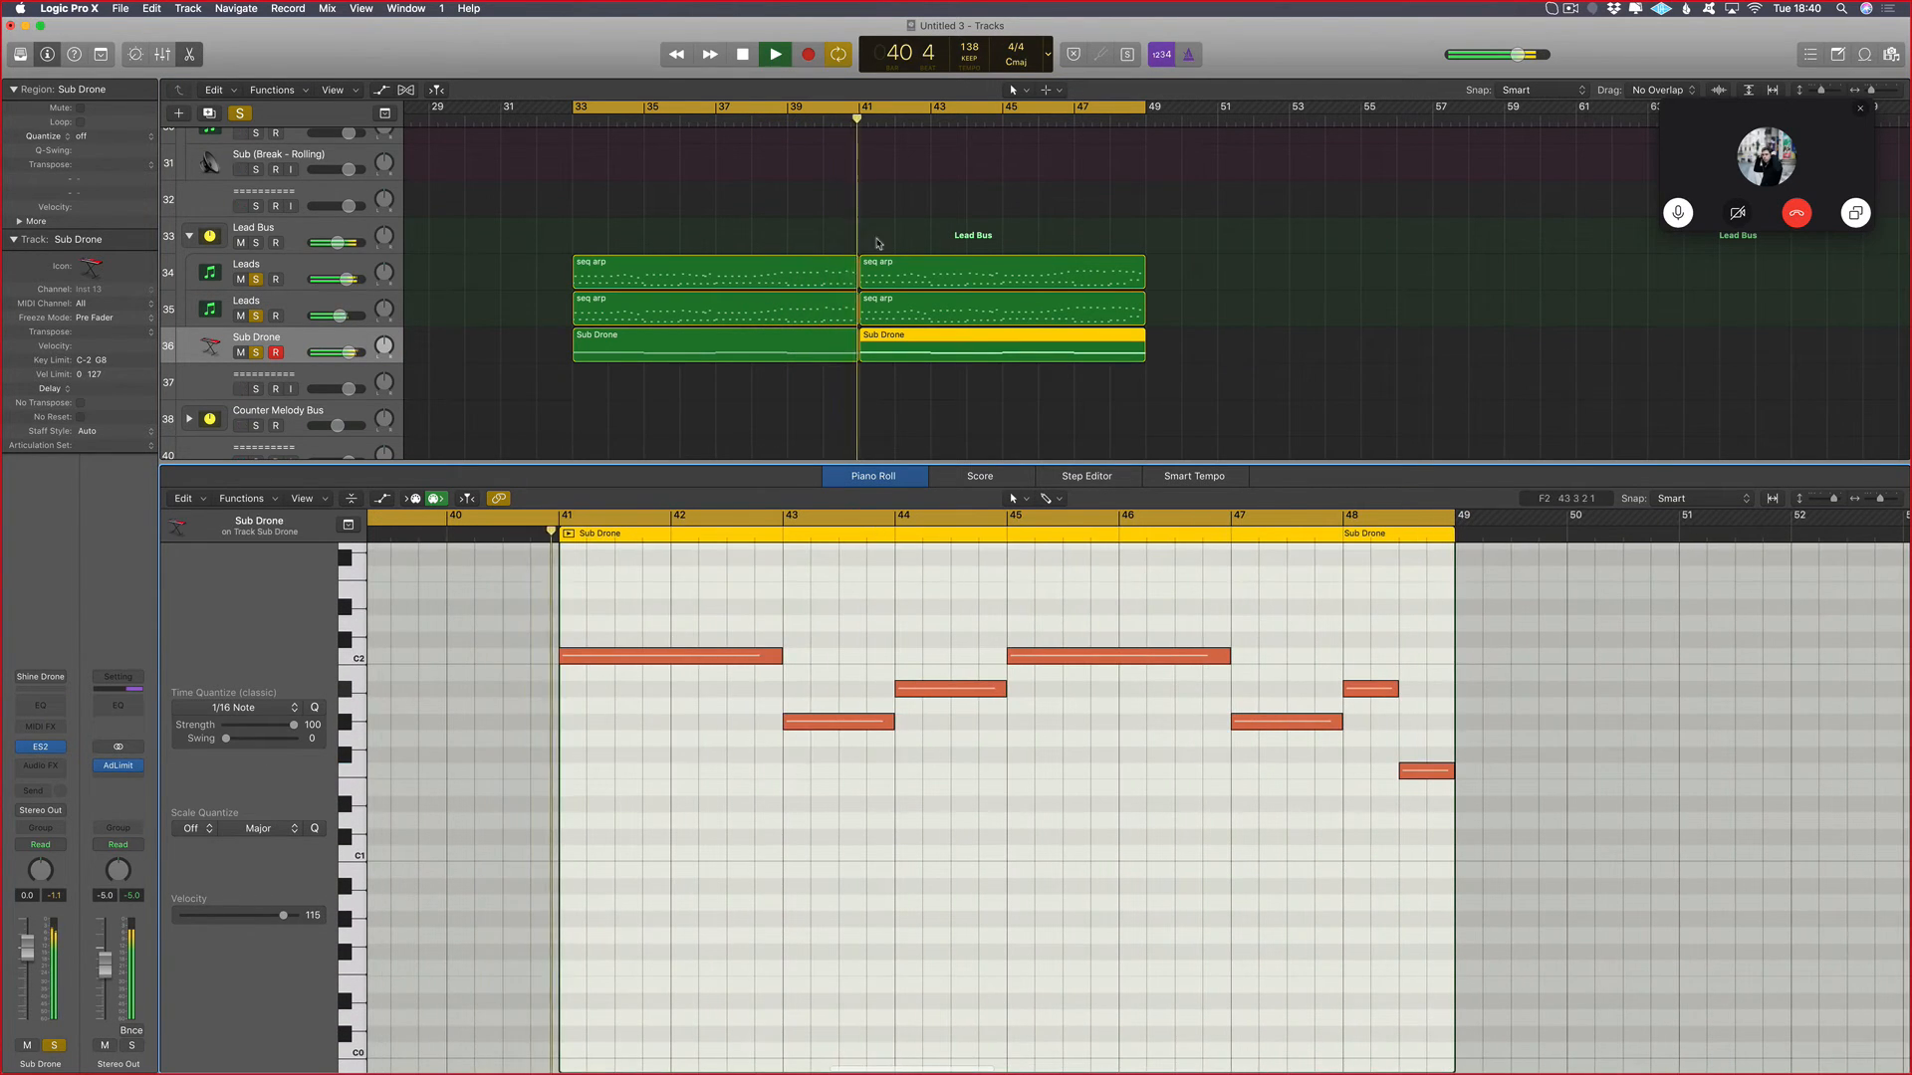
Step: Split the first Sub Drone region's bar 40 note in half, lower the second half to G1, and play it
{"action": "left_click", "coordinate": [804, 353]}
{"action": "key", "text": "space"}
{"action": "left_click_drag", "start_coordinate": [835, 688], "coordinate": [827, 742]}
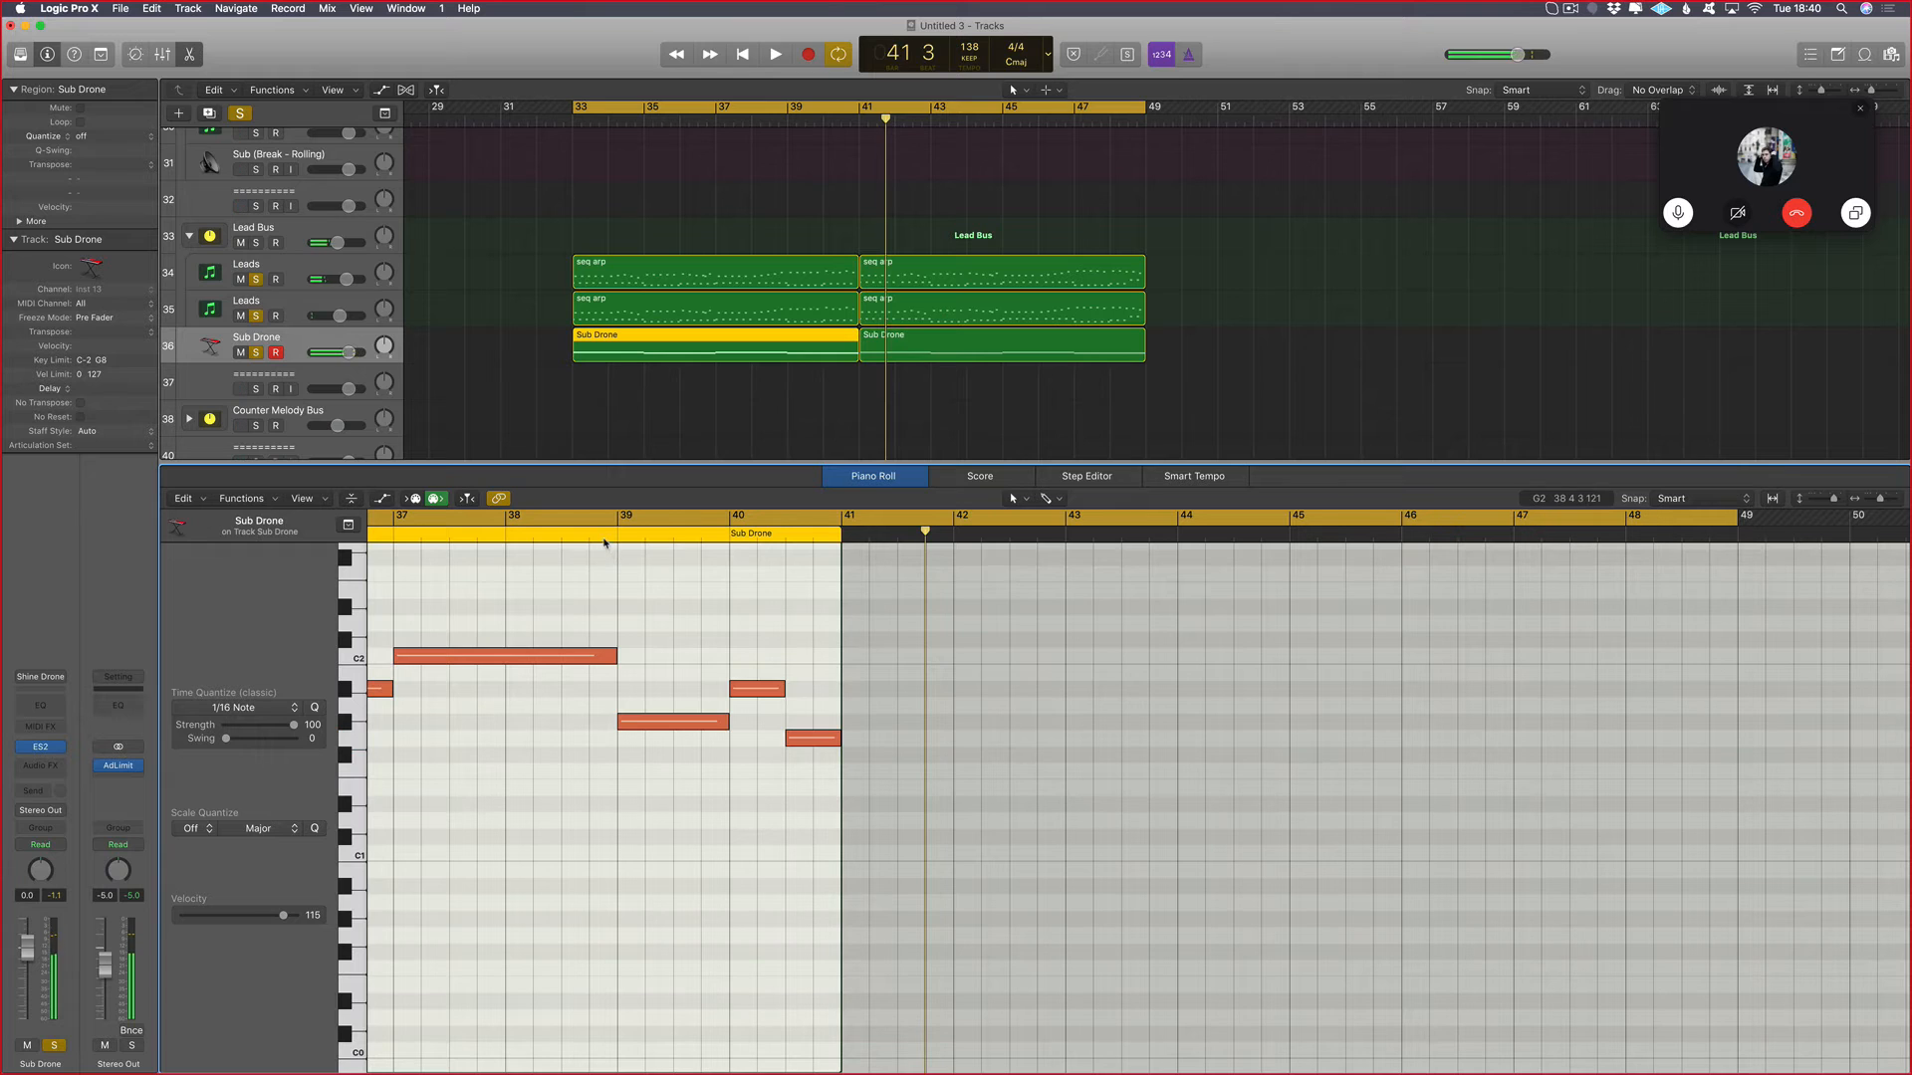
{"action": "left_click", "coordinate": [604, 536]}
{"action": "key", "text": "space"}
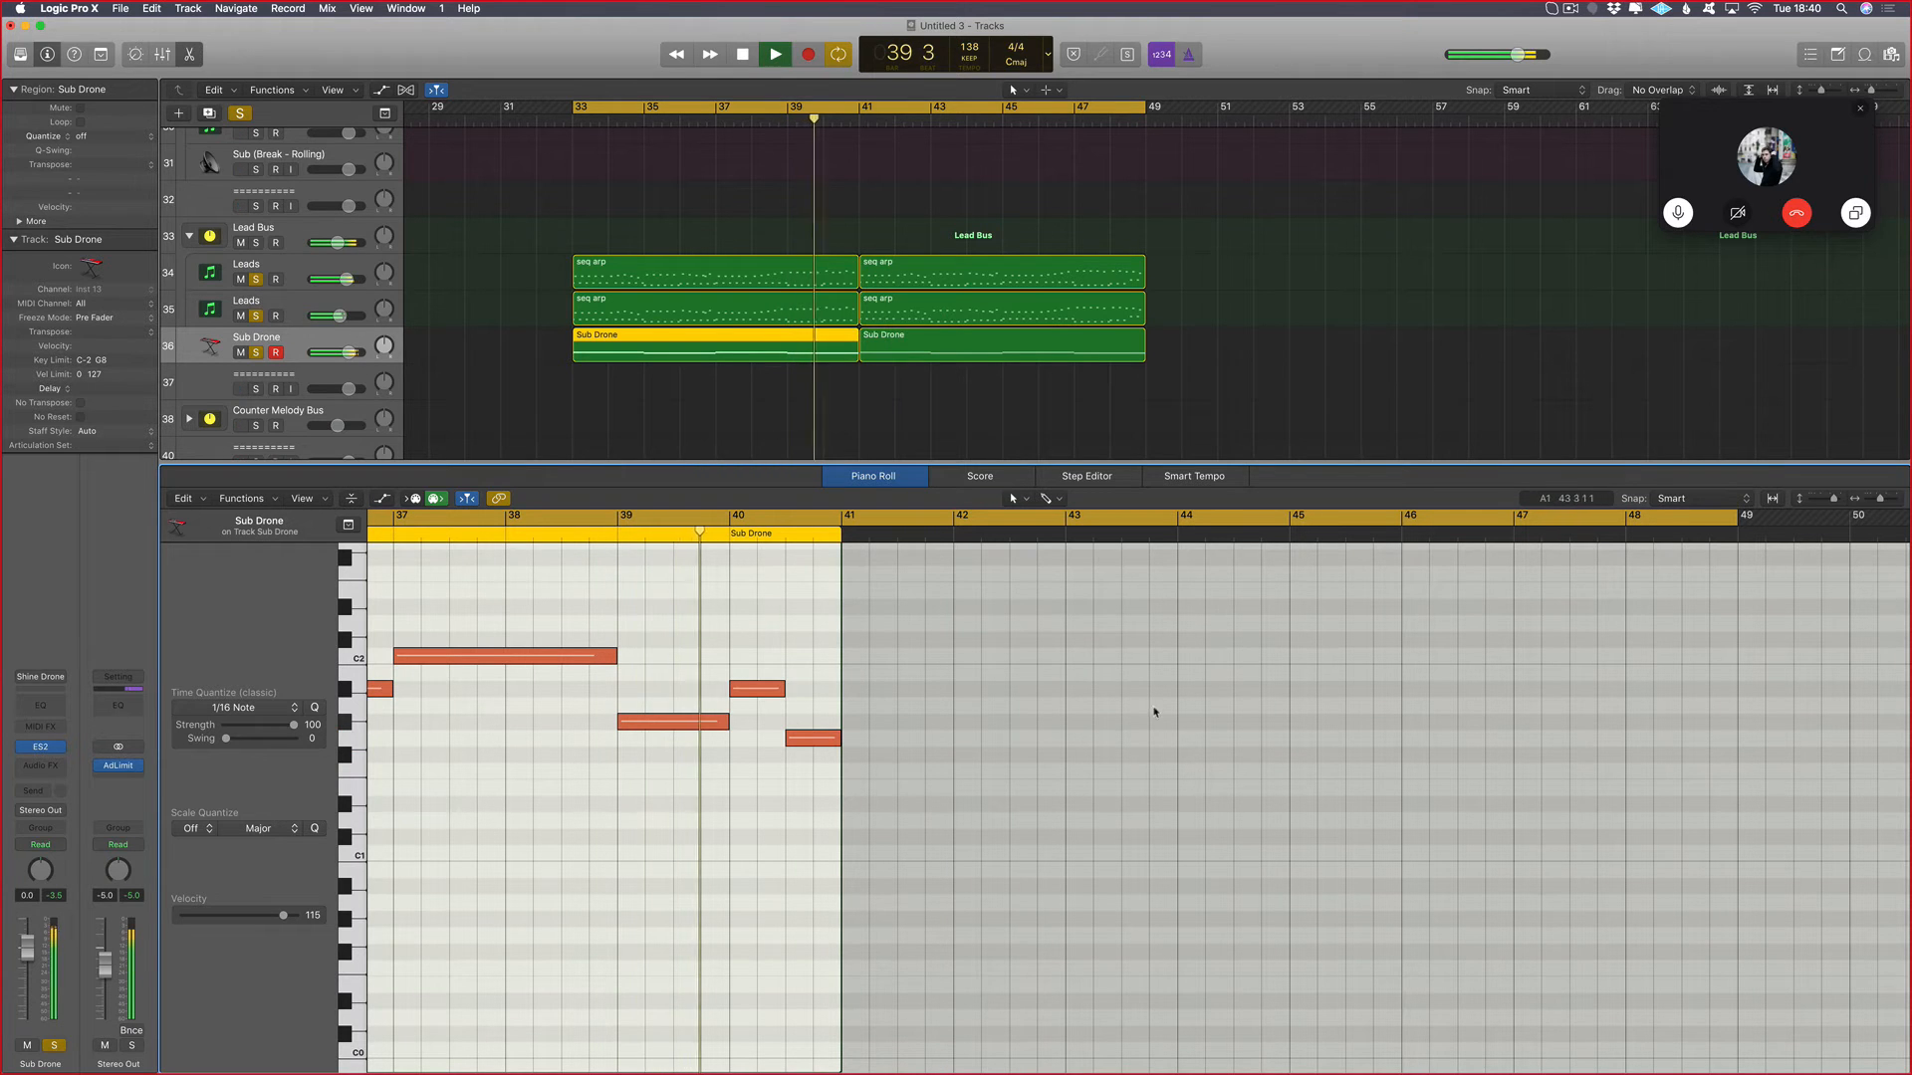
Step: Shorten the final Sub Drone note to bar 40's last beat at F1 and extend the preceding note to meet it
{"action": "left_click", "coordinate": [831, 739]}
{"action": "left_click_drag", "start_coordinate": [831, 739], "coordinate": [831, 774]}
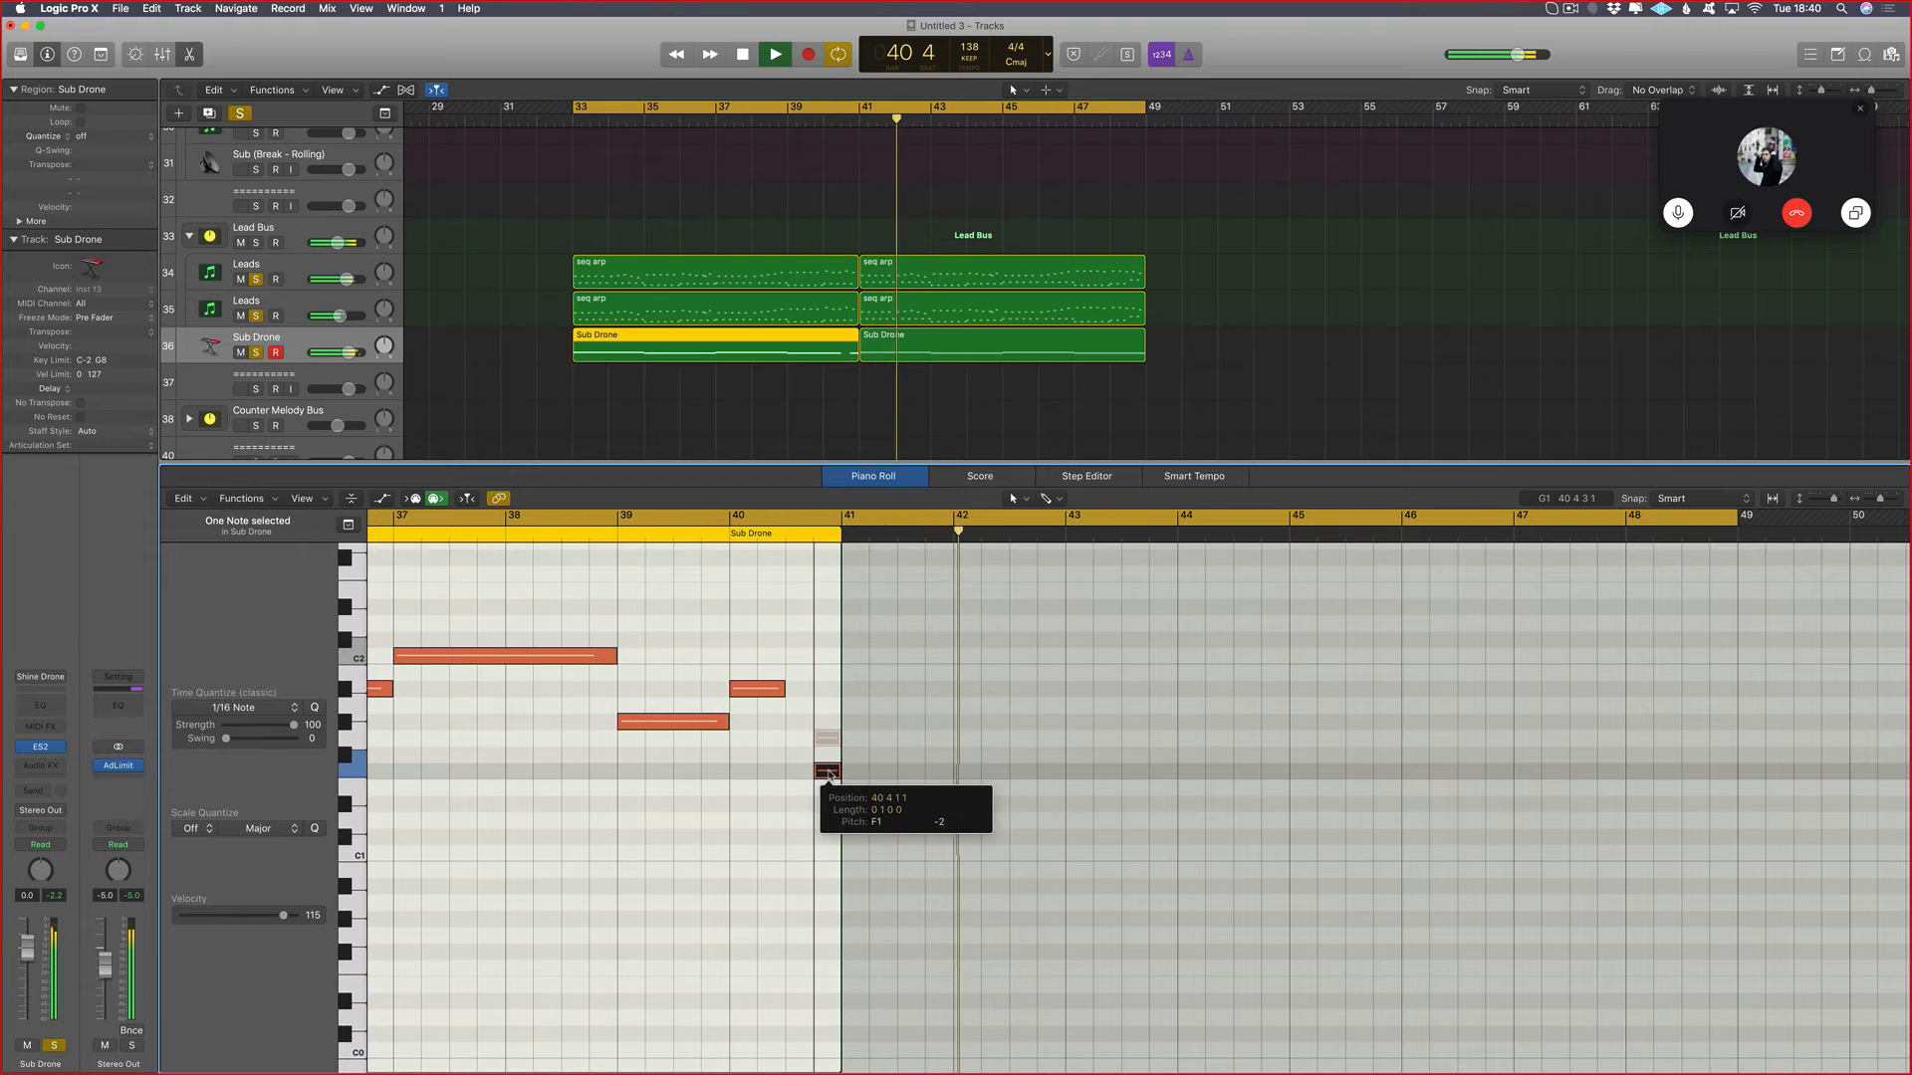
{"action": "key", "text": "space"}
{"action": "left_click_drag", "start_coordinate": [783, 688], "coordinate": [813, 689]}
{"action": "key", "text": "space"}
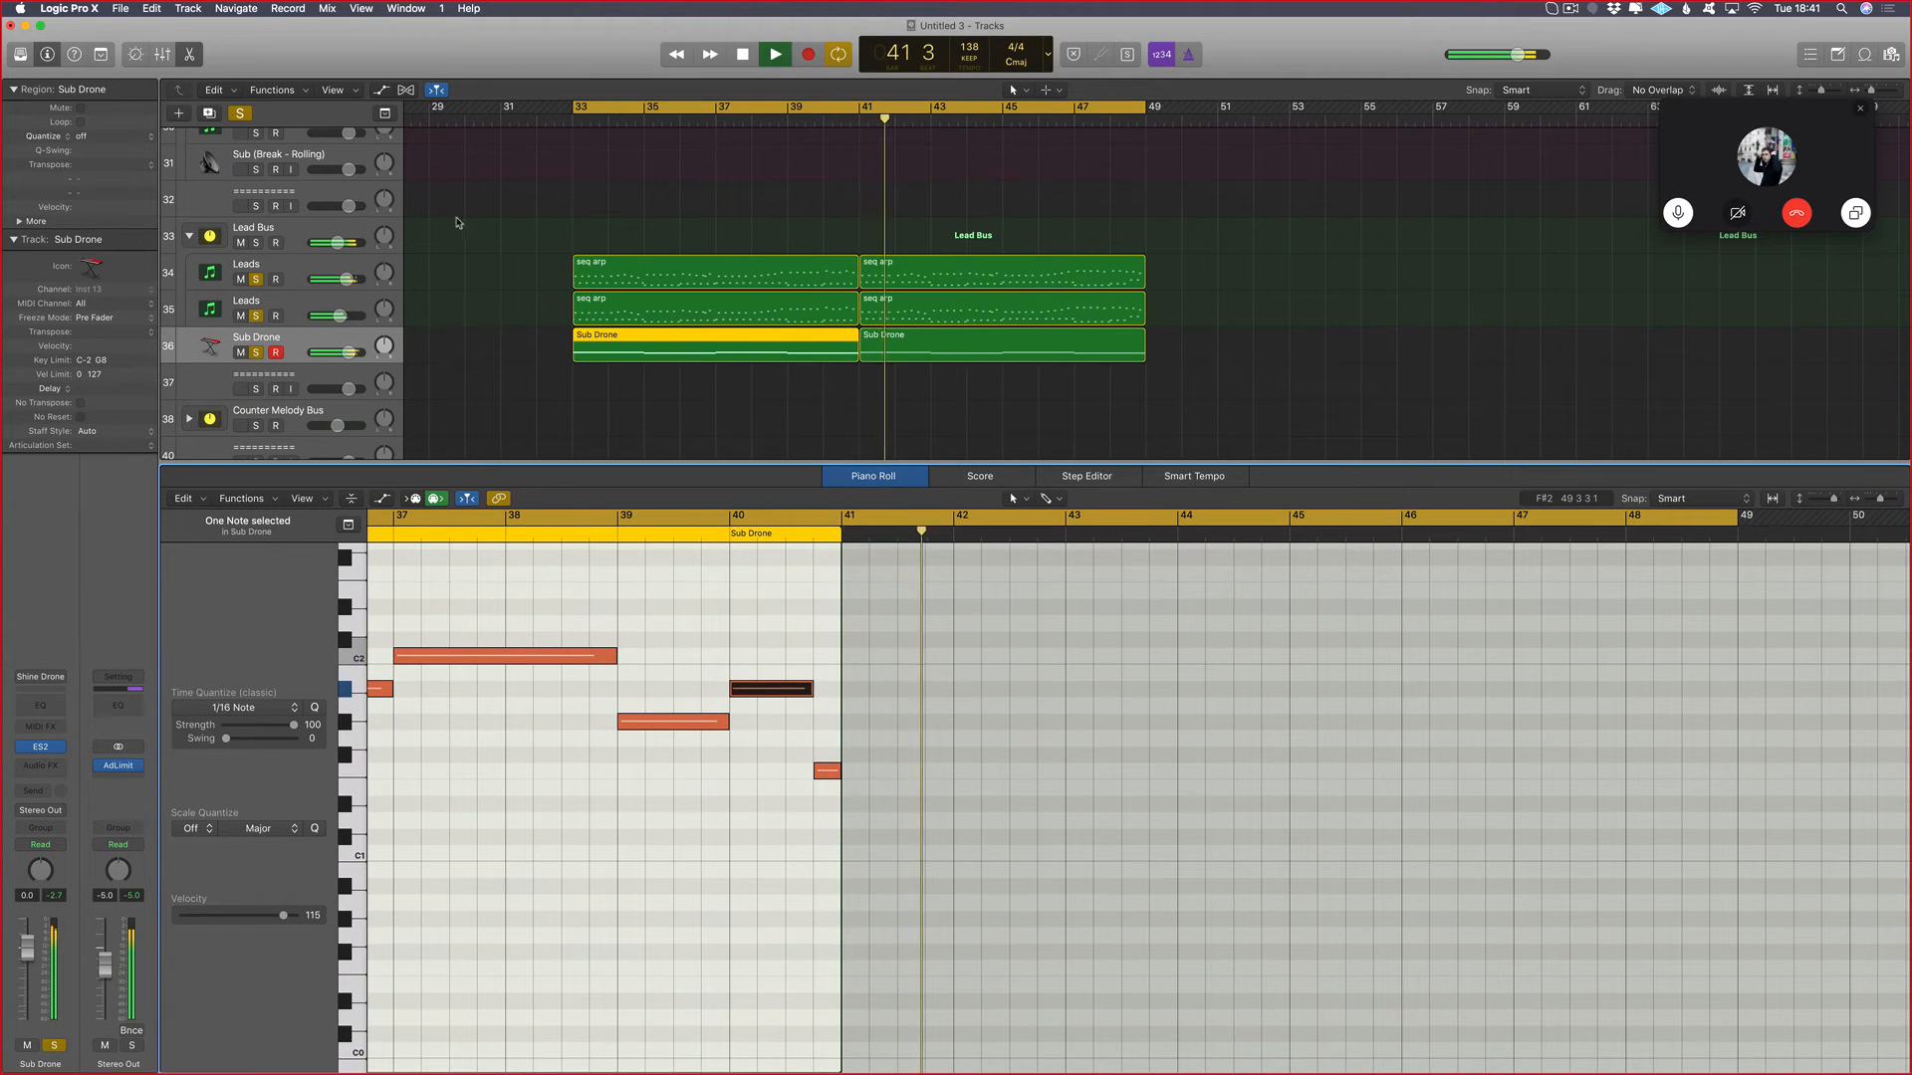
Step: Select the three regions at bar 33 and lower the seq arp bass notes on bar 40's last beat to F1 in both leads
{"action": "key", "text": "Return"}
{"action": "left_click_drag", "start_coordinate": [457, 222], "coordinate": [743, 419]}
{"action": "scroll", "coordinate": [1405, 986], "scroll_direction": "up", "scroll_amount": 3}
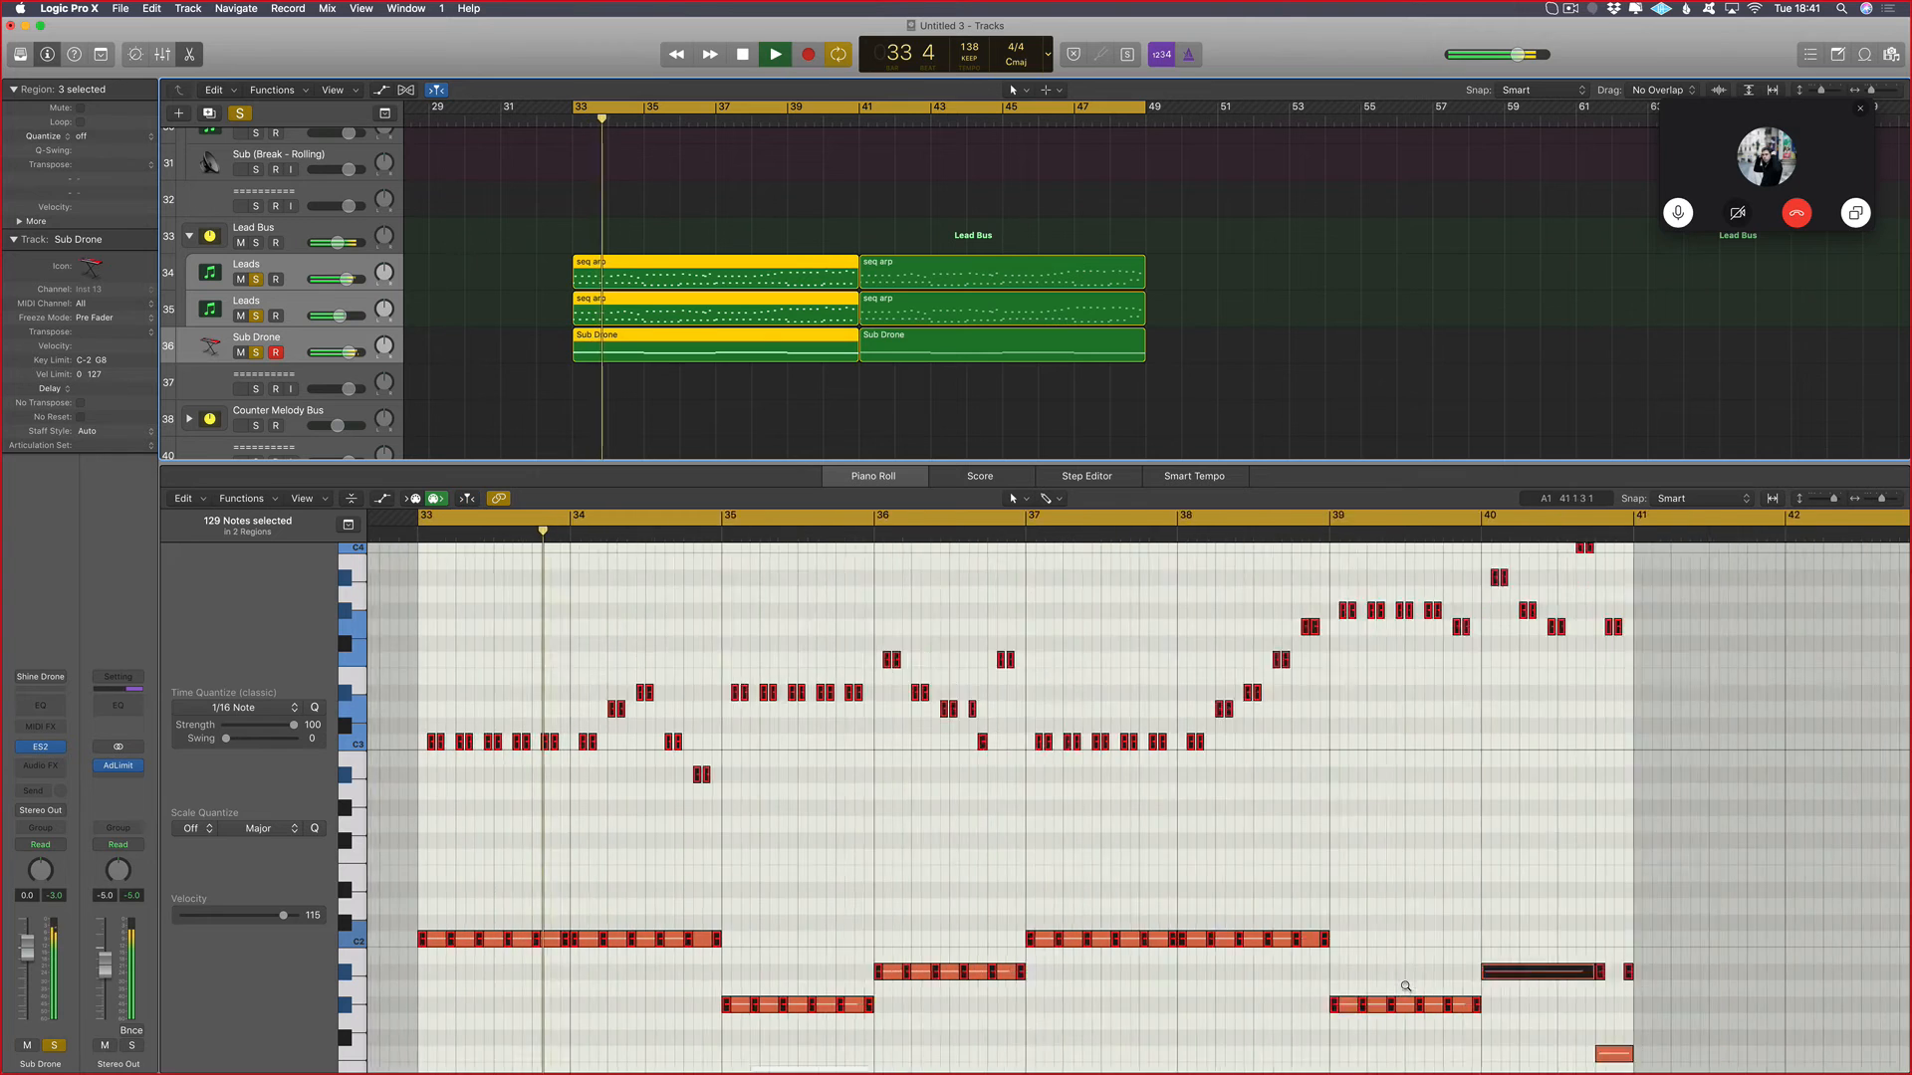
{"action": "scroll", "coordinate": [1405, 986], "scroll_direction": "up", "scroll_amount": 3}
{"action": "left_click_drag", "start_coordinate": [1604, 939], "coordinate": [1447, 1003]}
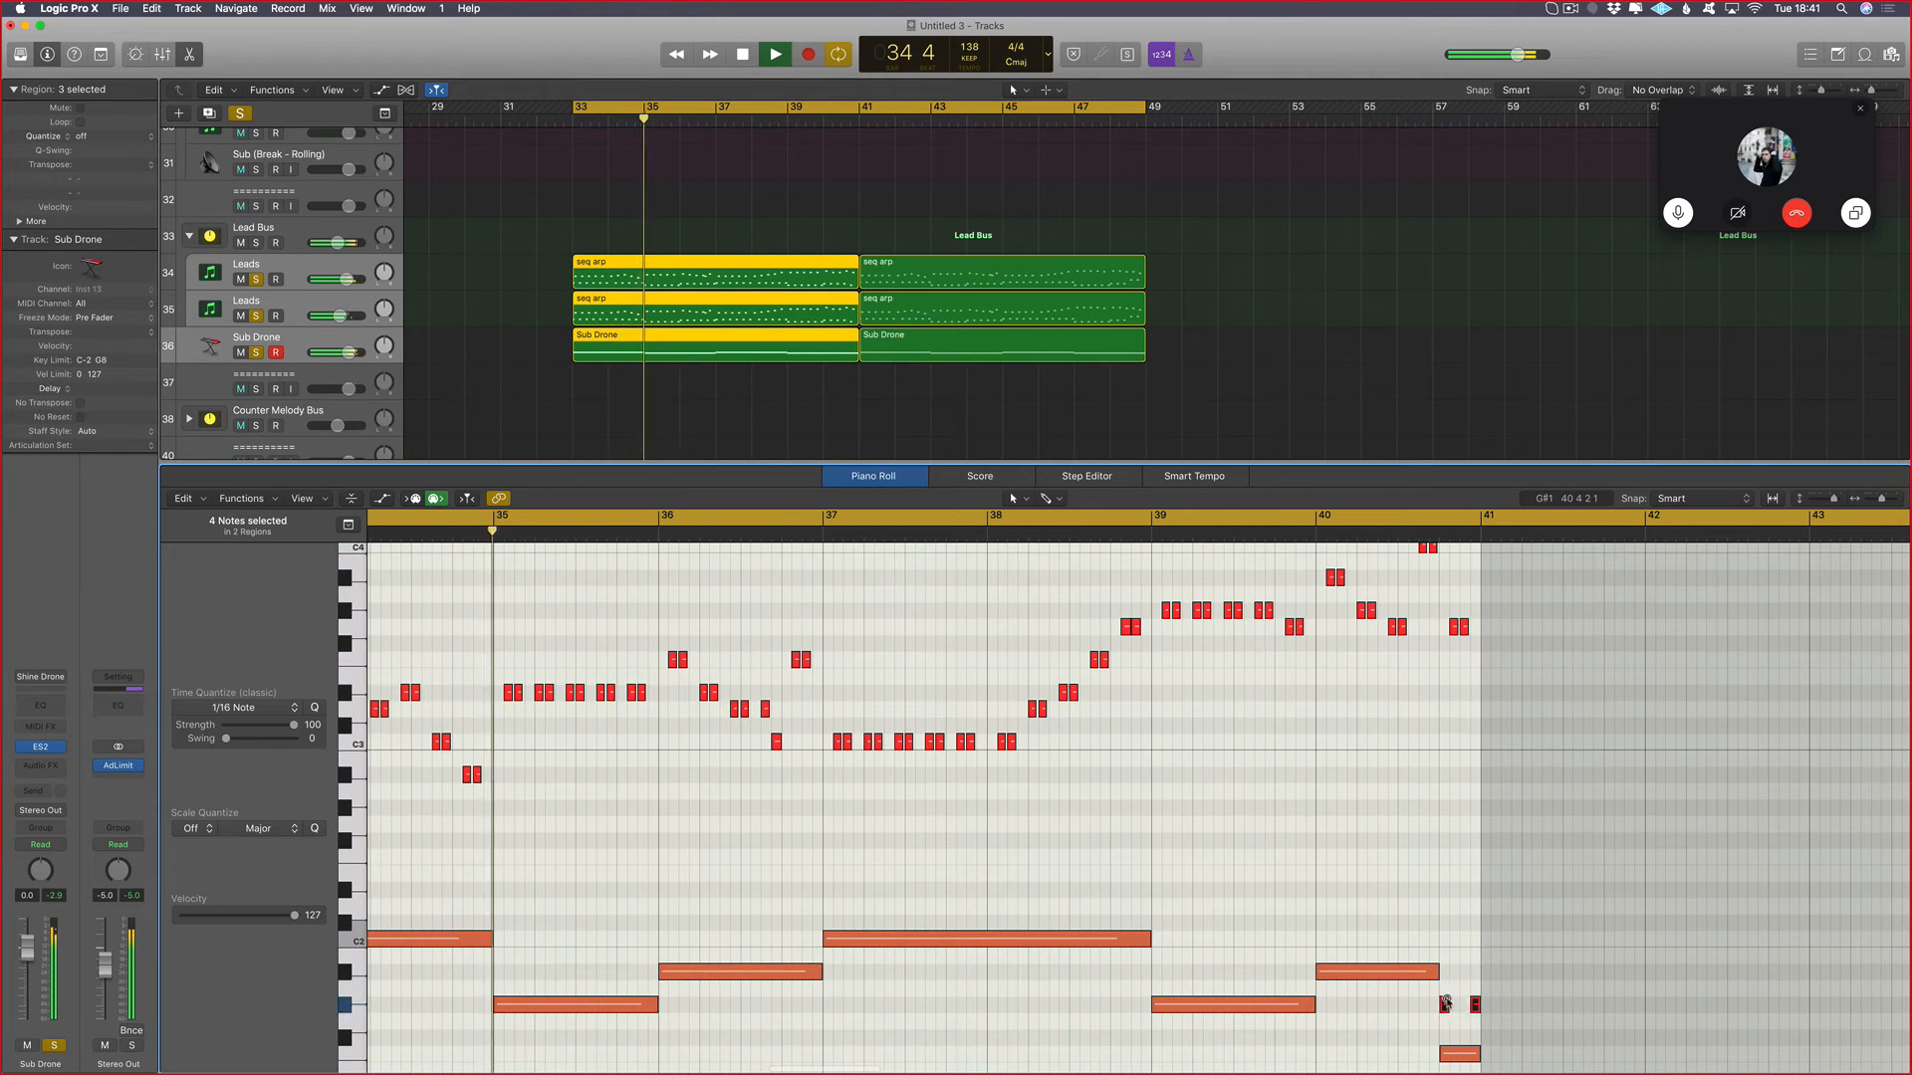
{"action": "key", "text": "alt+Down"}
{"action": "key", "text": "alt+Down"}
{"action": "key", "text": "alt+Down"}
{"action": "key", "text": "alt+Down"}
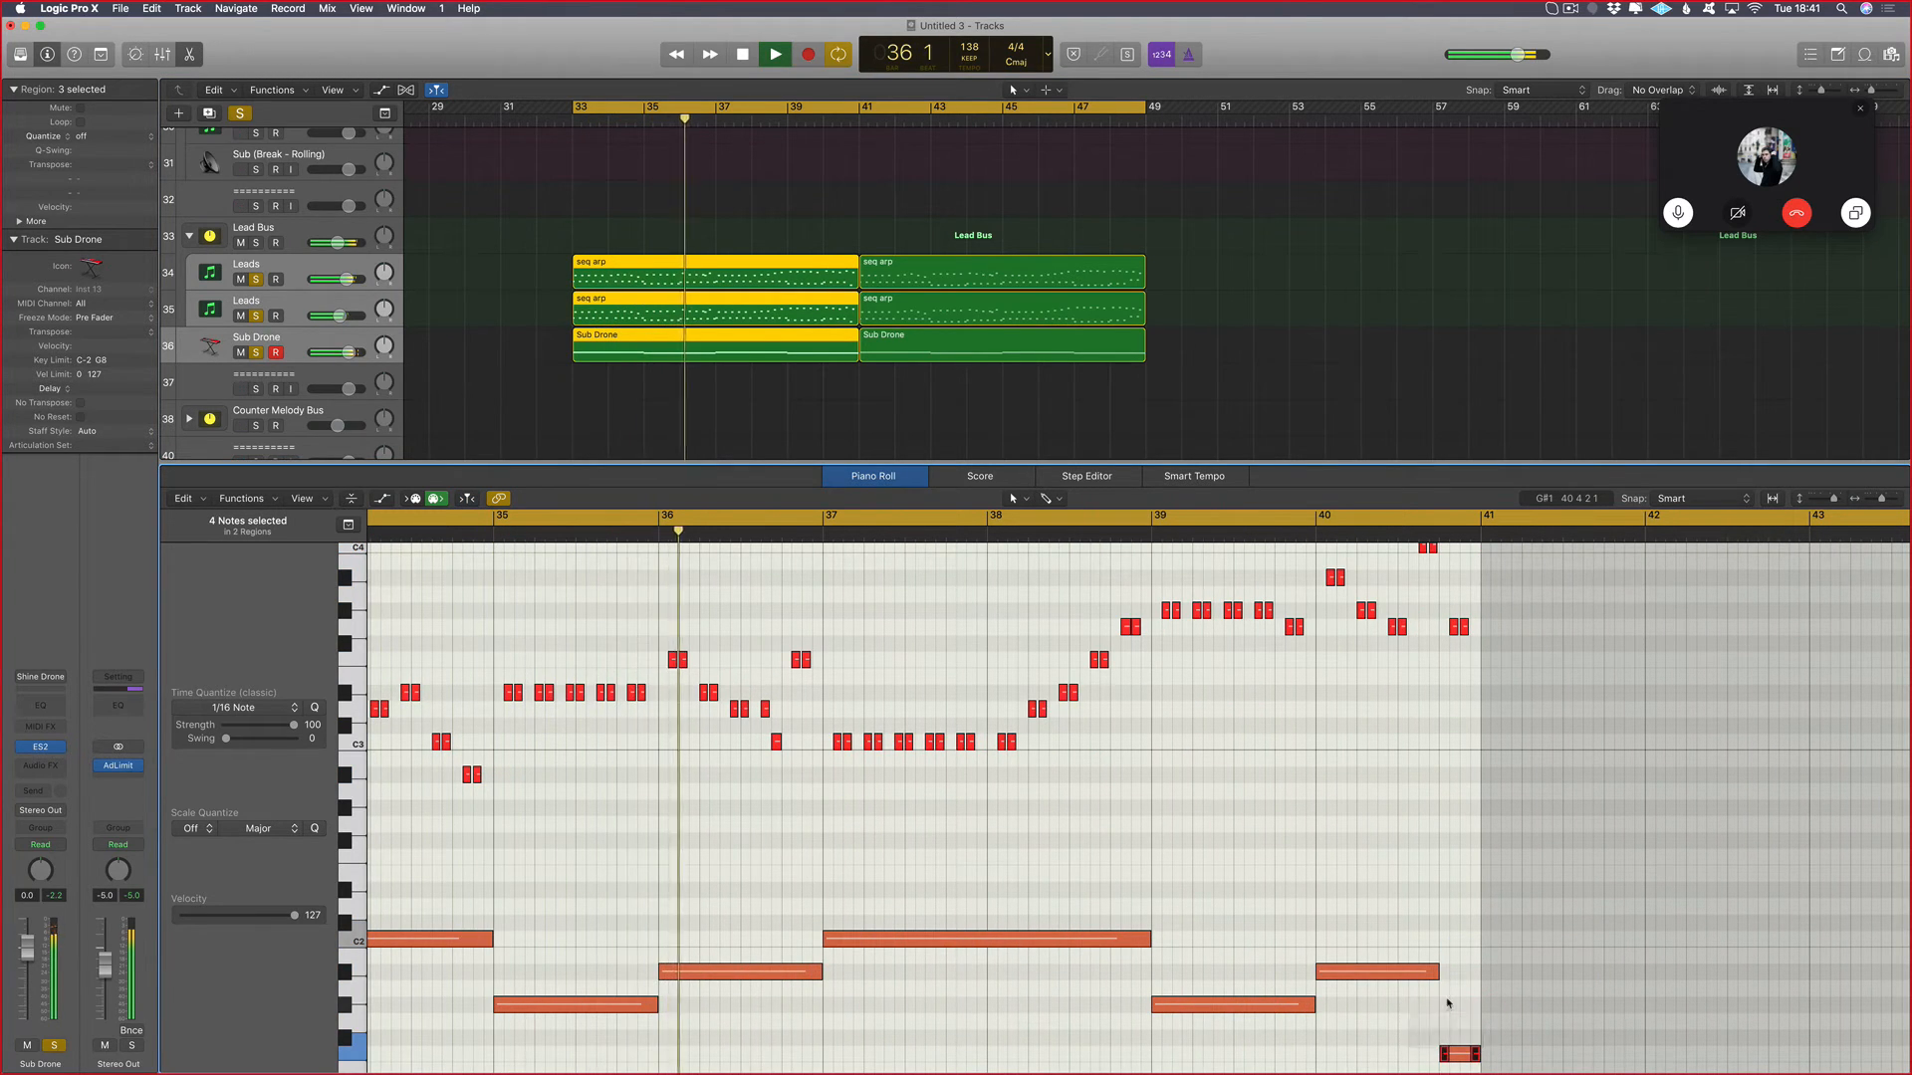
Step: Open the first Sub Drone region alone and examine its bass notes up to bar 40
{"action": "scroll", "coordinate": [1064, 341], "scroll_direction": "down", "scroll_amount": 1}
{"action": "left_click", "coordinate": [414, 263]}
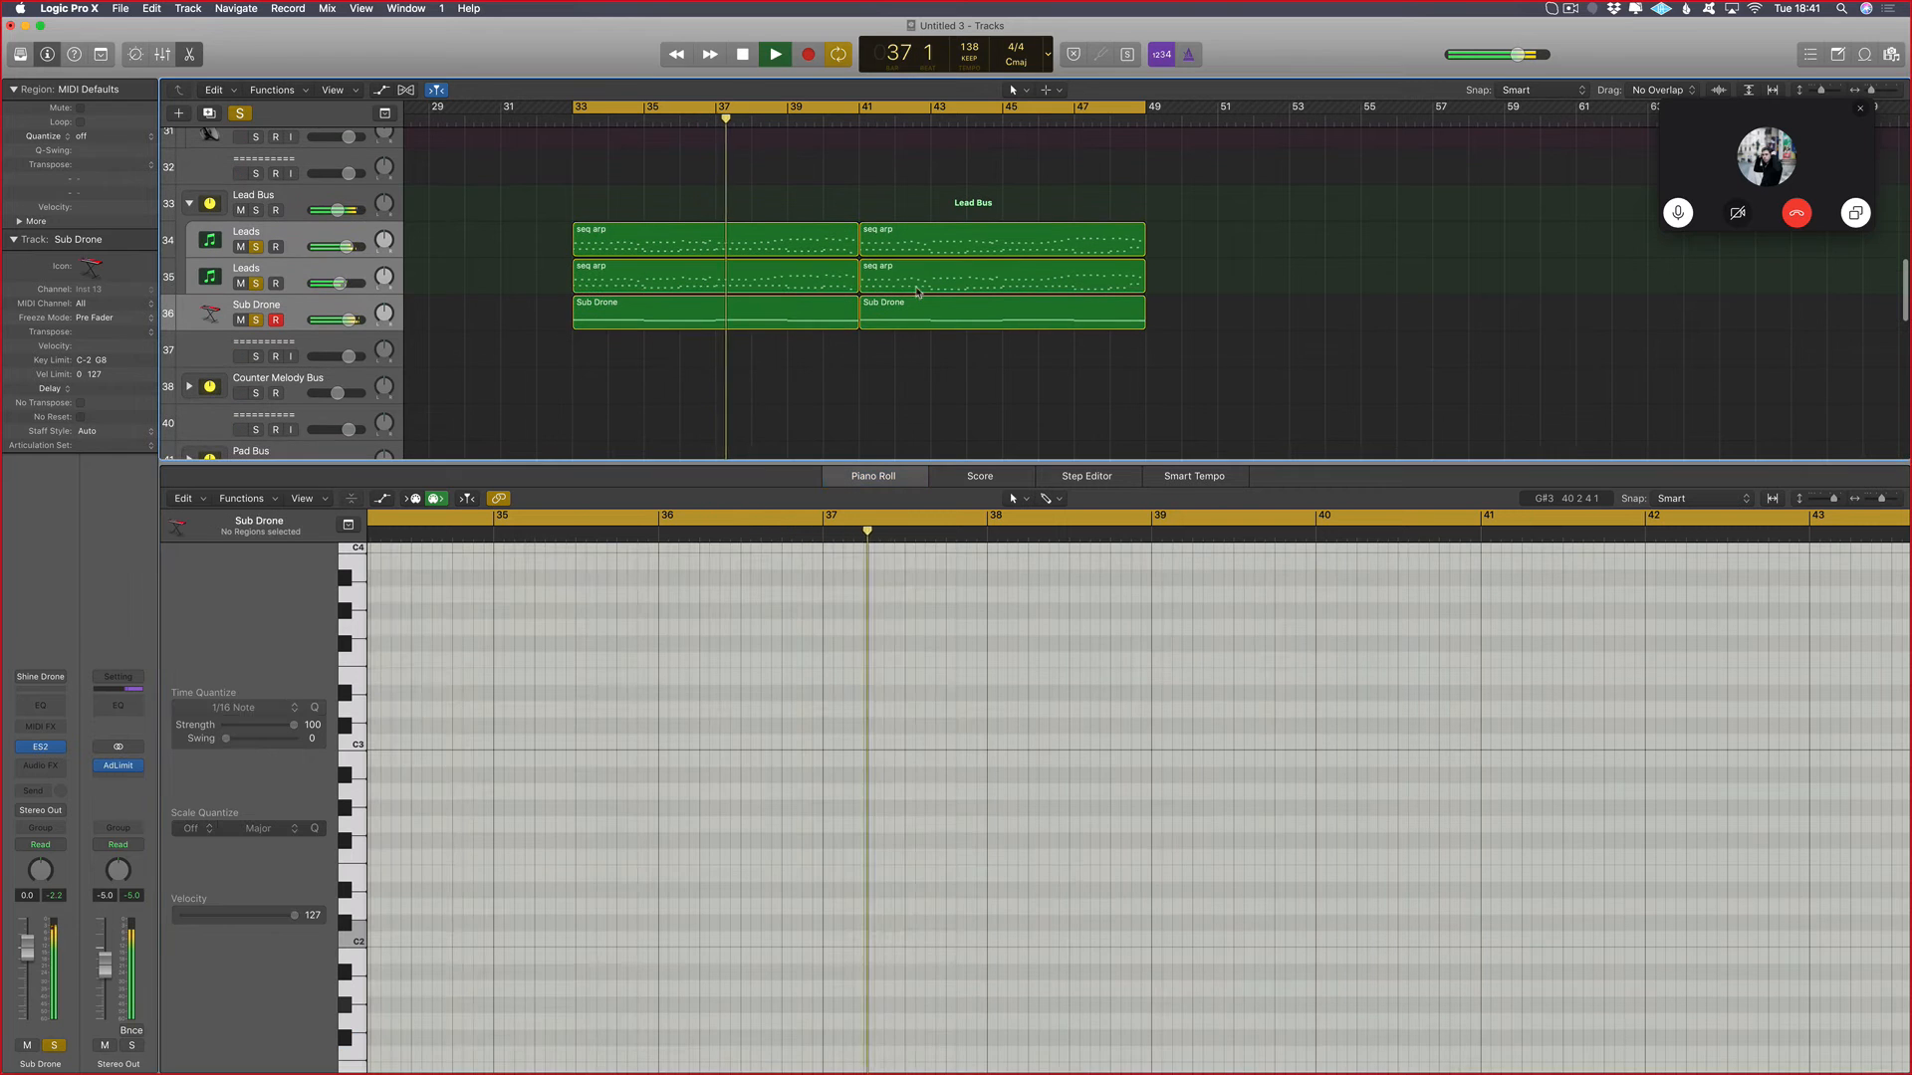
{"action": "left_click", "coordinate": [797, 326]}
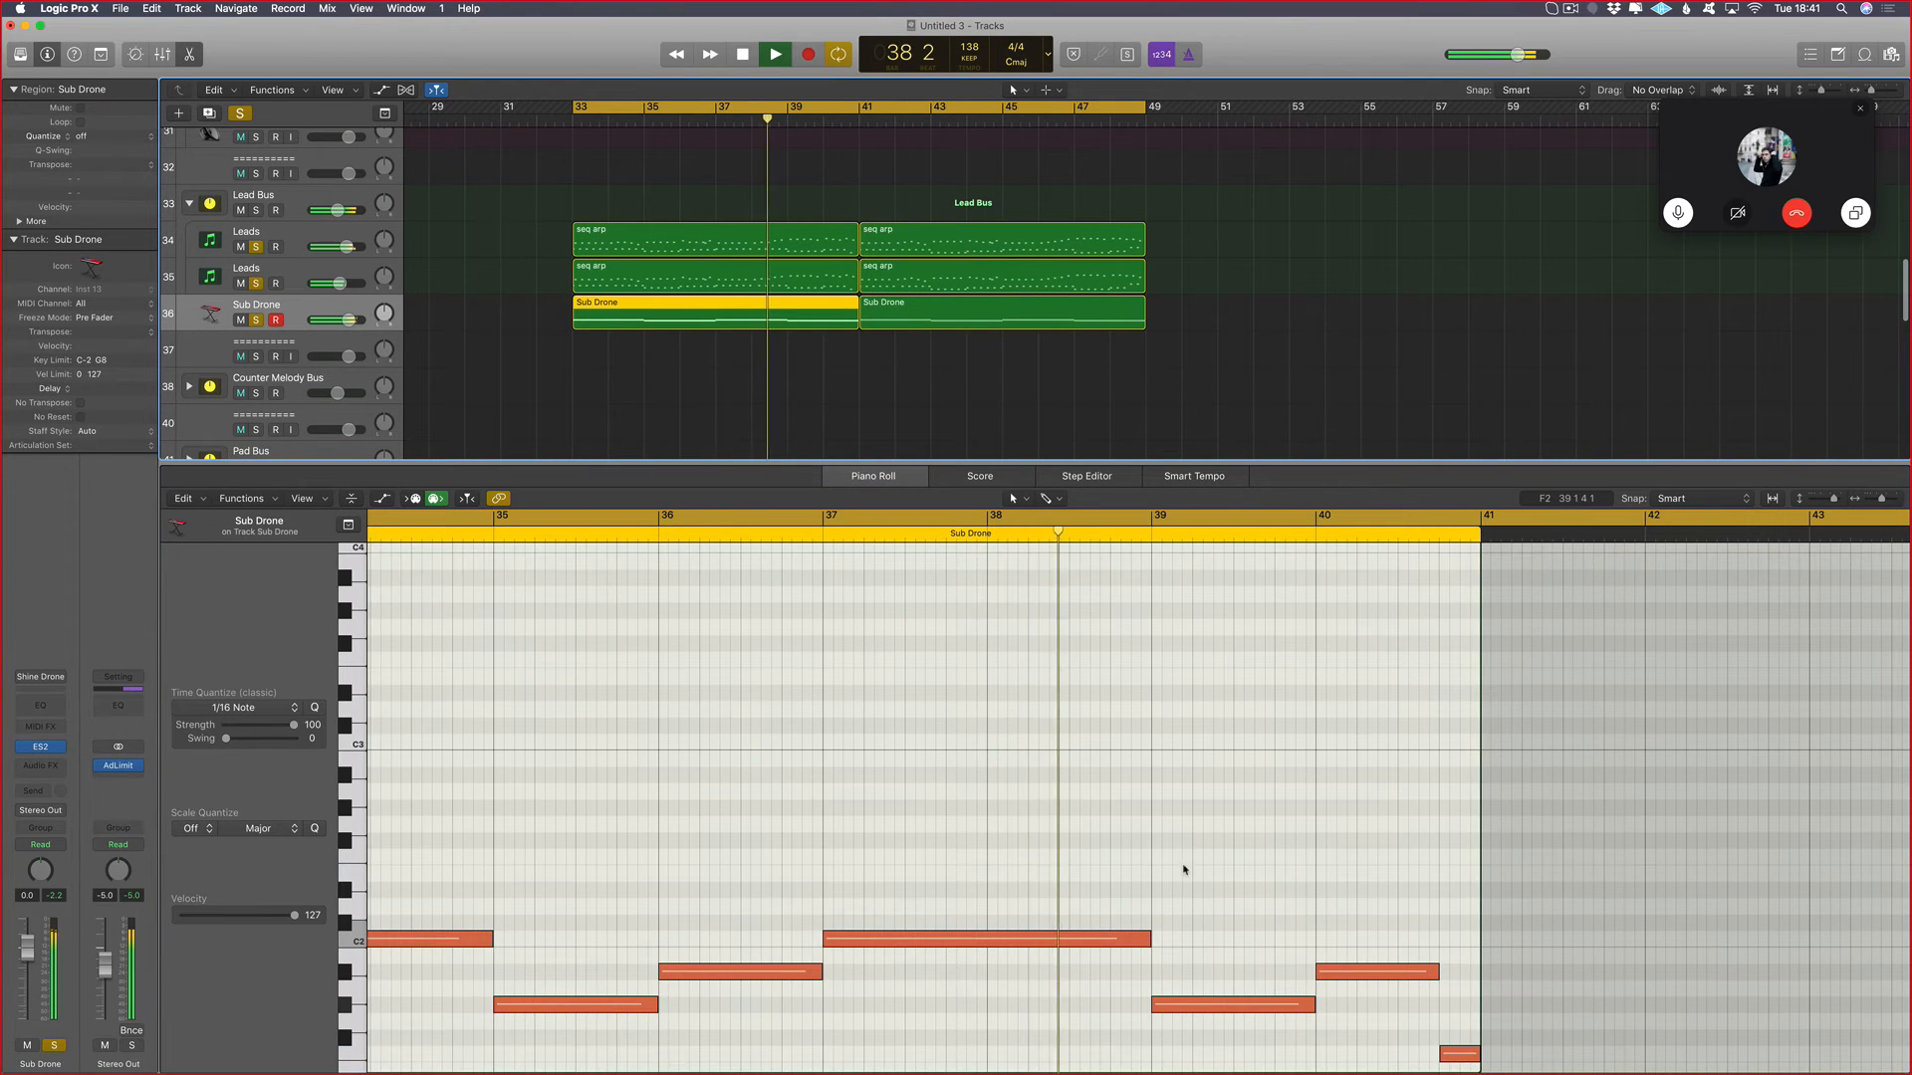
{"action": "scroll", "coordinate": [1182, 871], "scroll_direction": "down", "scroll_amount": 8}
{"action": "scroll", "coordinate": [1255, 680], "scroll_direction": "up", "scroll_amount": 2}
{"action": "scroll", "coordinate": [1255, 680], "scroll_direction": "left", "scroll_amount": 2}
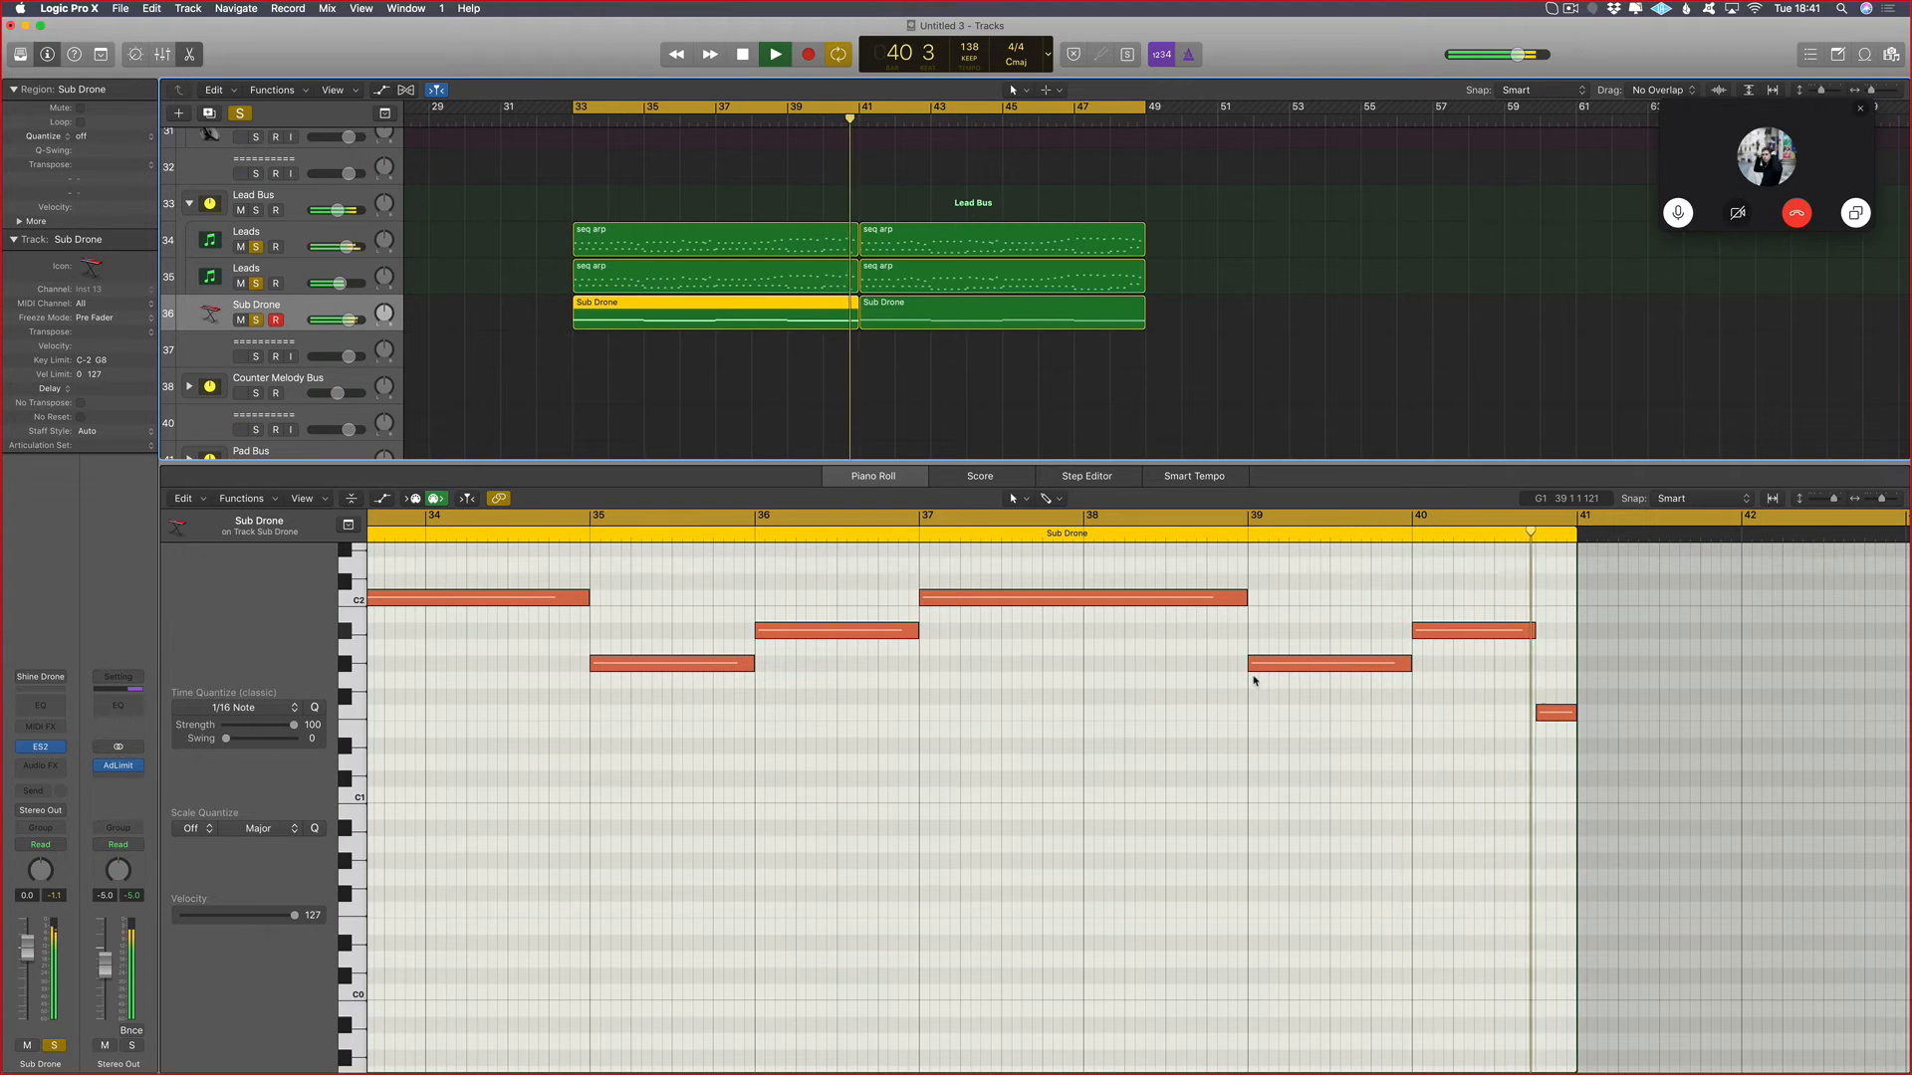
Step: Raise the last note of bar 40 in the first Sub Drone region to C2 and play it
{"action": "scroll", "coordinate": [1157, 723], "scroll_direction": "right", "scroll_amount": 8}
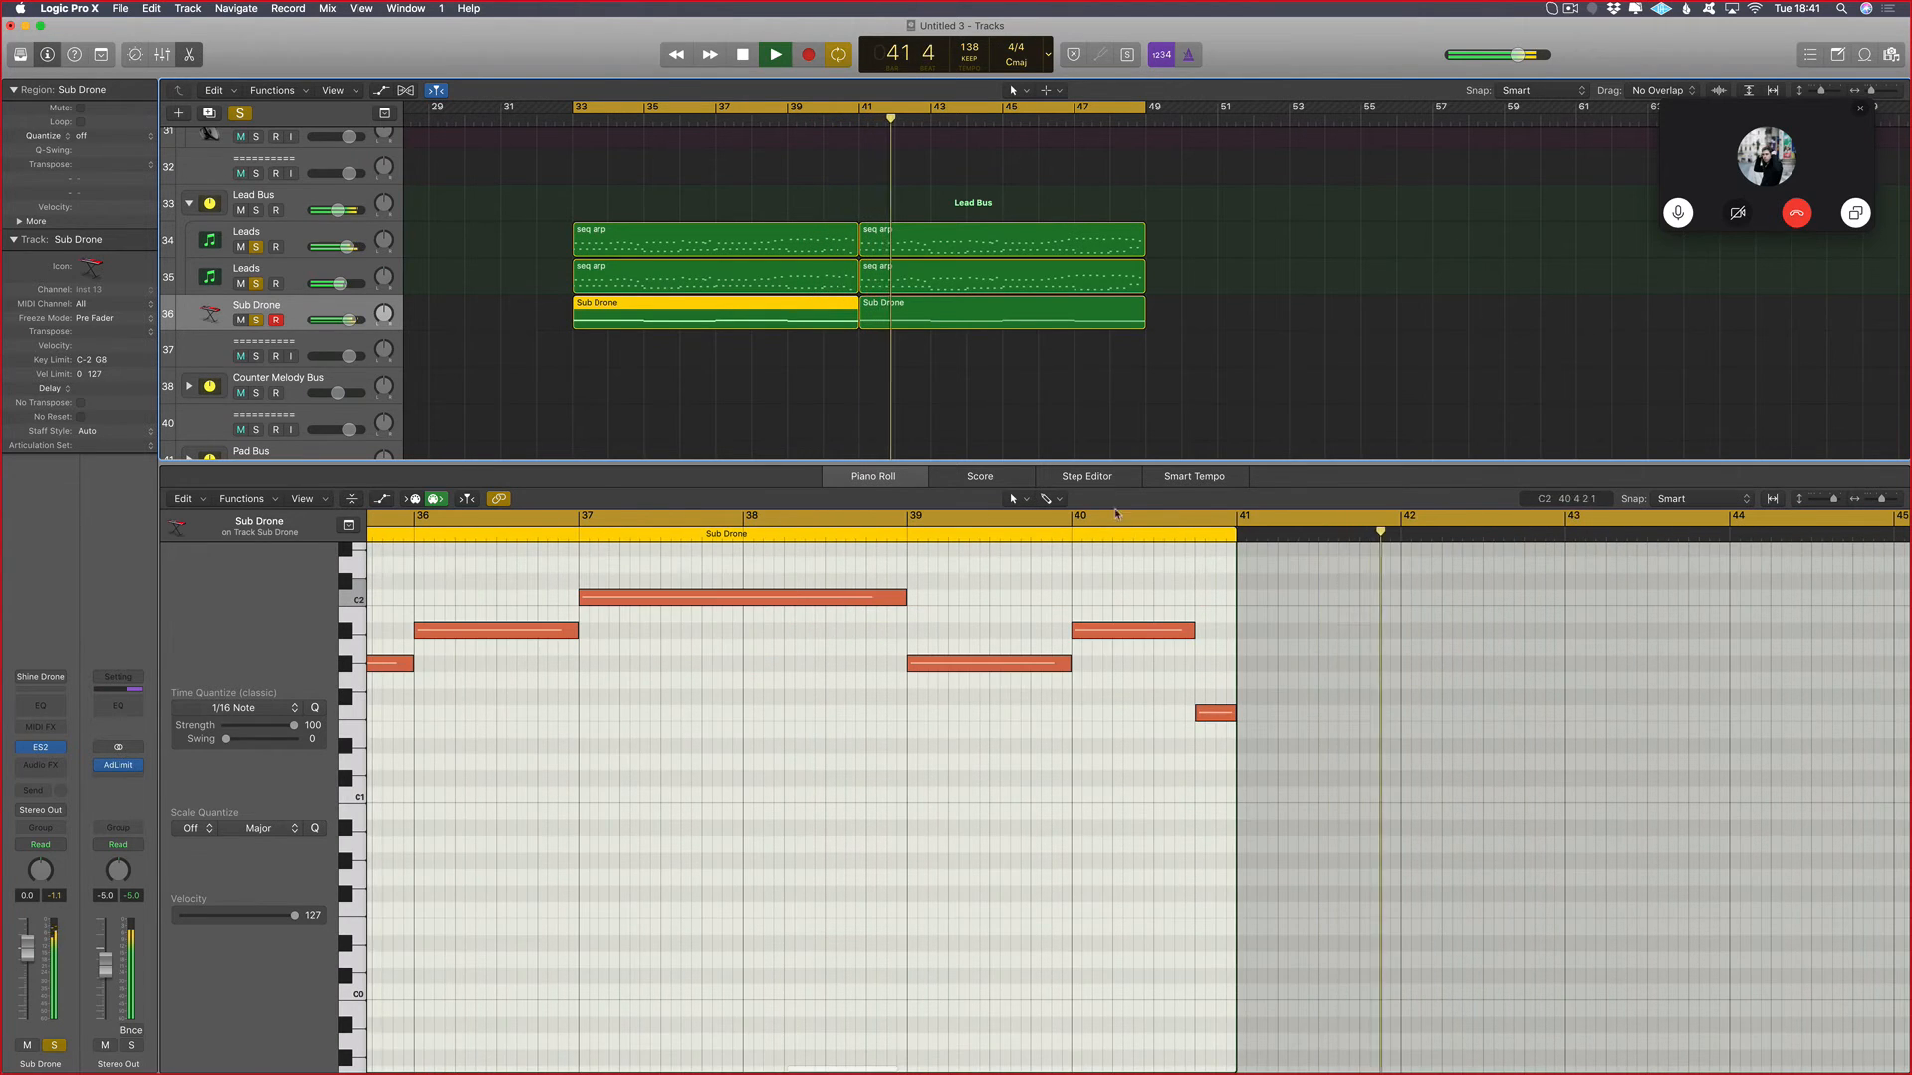
{"action": "left_click_drag", "start_coordinate": [1213, 644], "coordinate": [1220, 722]}
{"action": "left_click_drag", "start_coordinate": [1222, 638], "coordinate": [1222, 589]}
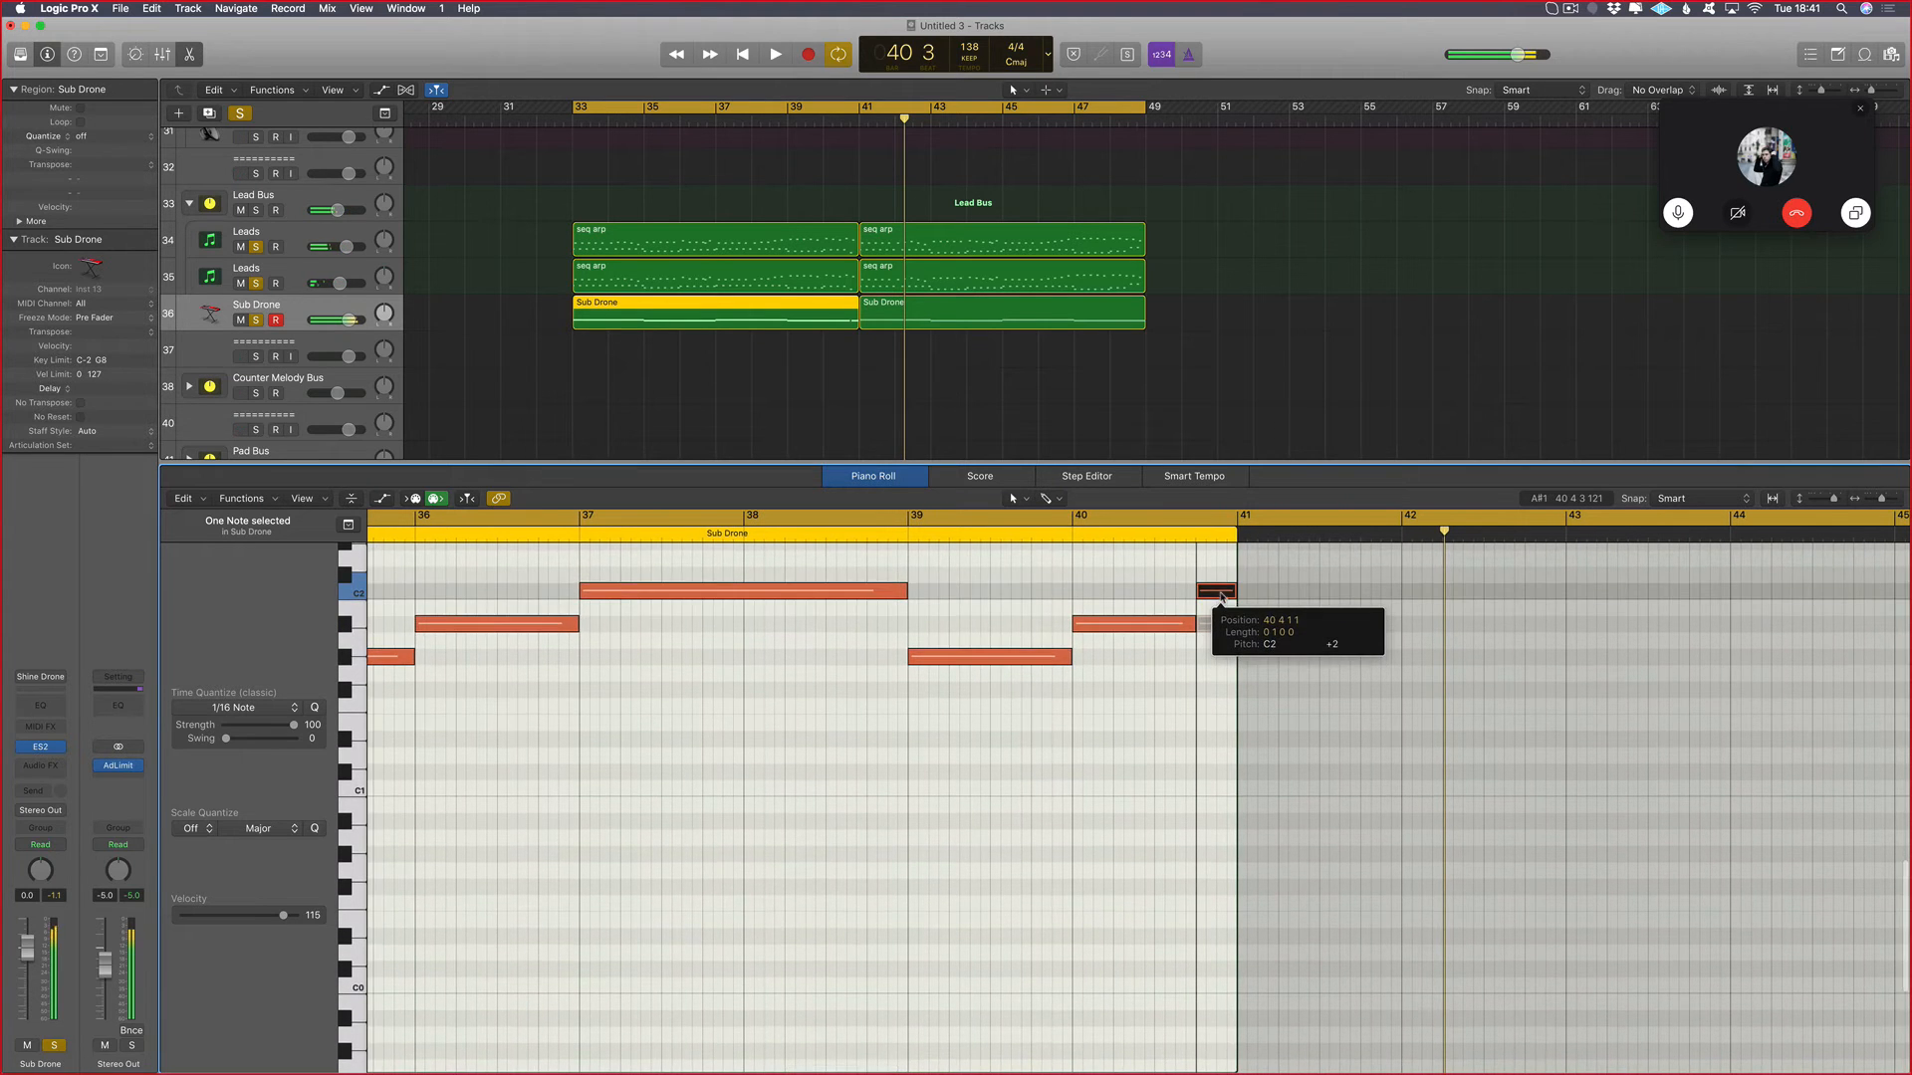
{"action": "scroll", "coordinate": [1219, 588], "scroll_direction": "up", "scroll_amount": 7}
{"action": "left_click", "coordinate": [1080, 568]}
{"action": "key", "text": "space"}
Step: Select the three regions at bar 33 and raise both leads' bass notes on bar 40's last beat to C2
{"action": "left_click", "coordinate": [830, 235]}
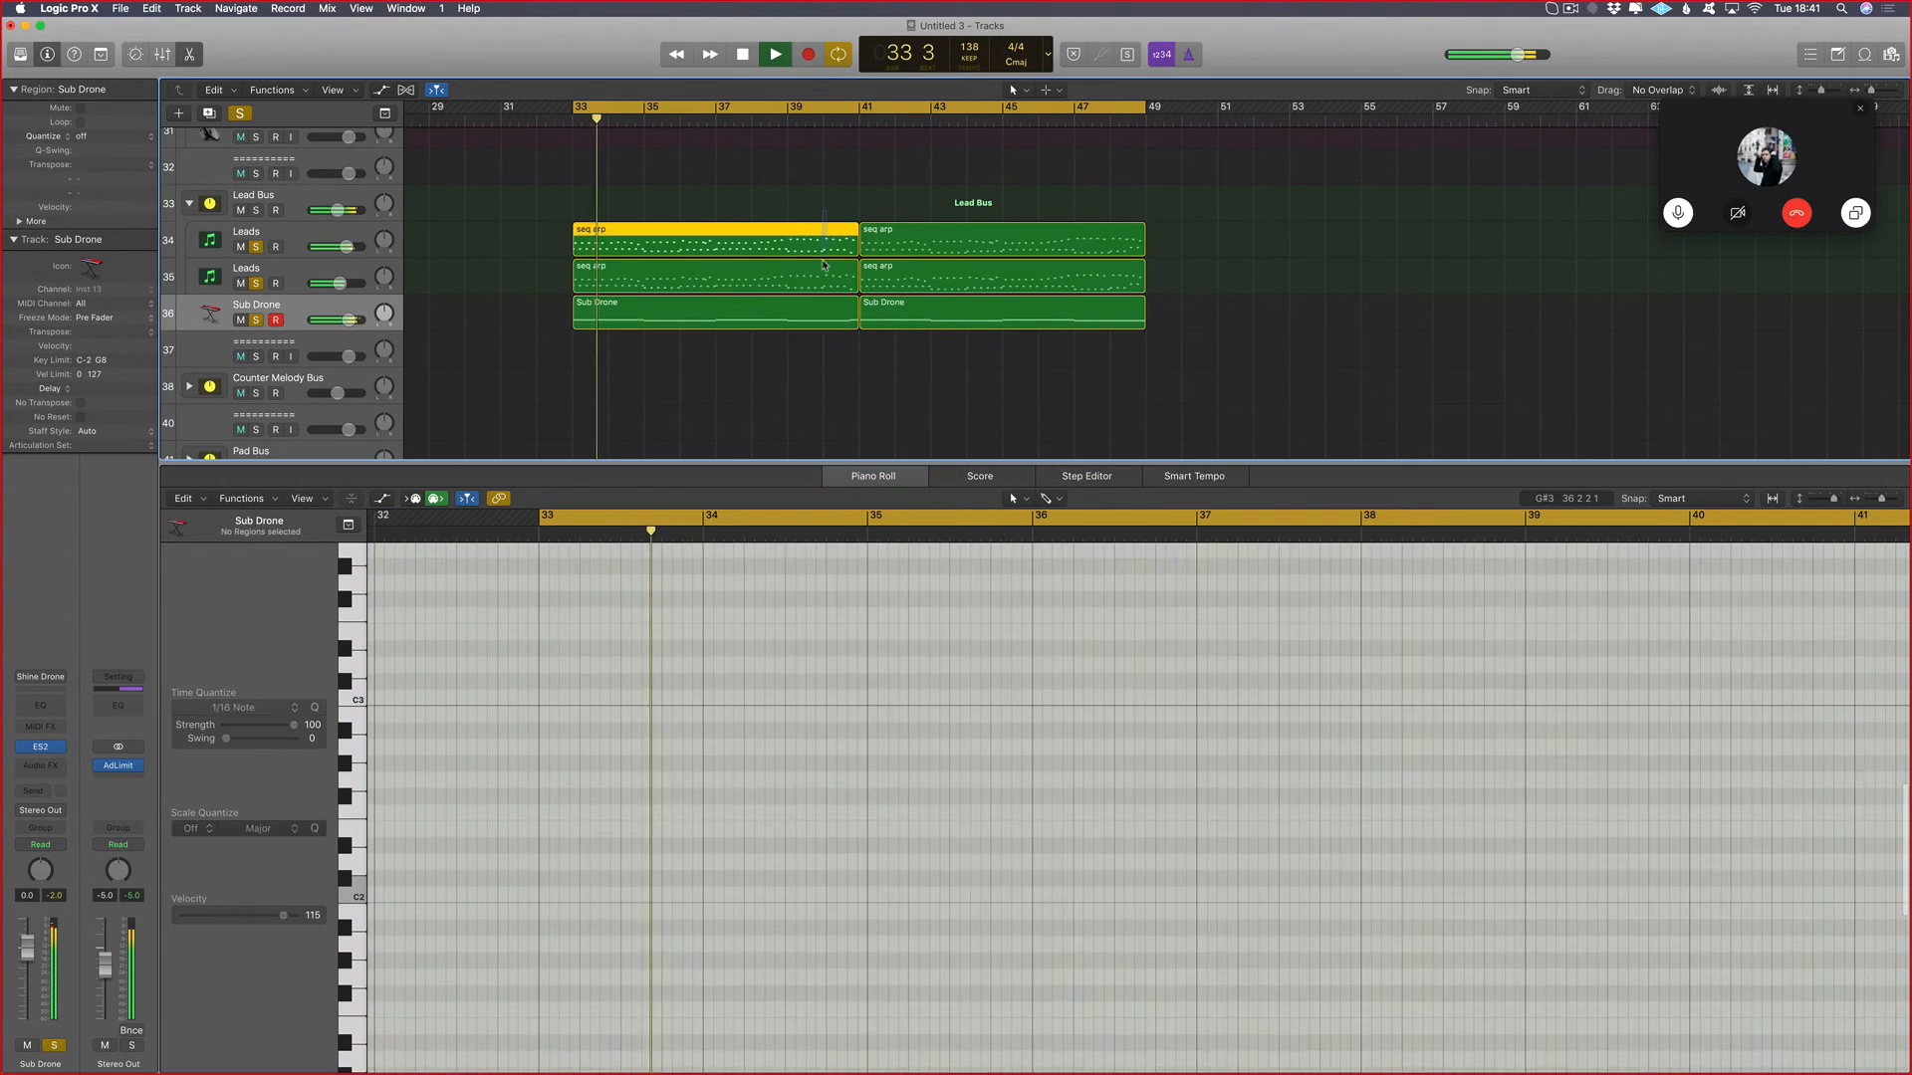
{"action": "left_click", "coordinate": [824, 267], "text": "shift"}
{"action": "scroll", "coordinate": [1536, 764], "scroll_direction": "right", "scroll_amount": 8}
{"action": "left_click", "coordinate": [753, 304], "text": "shift"}
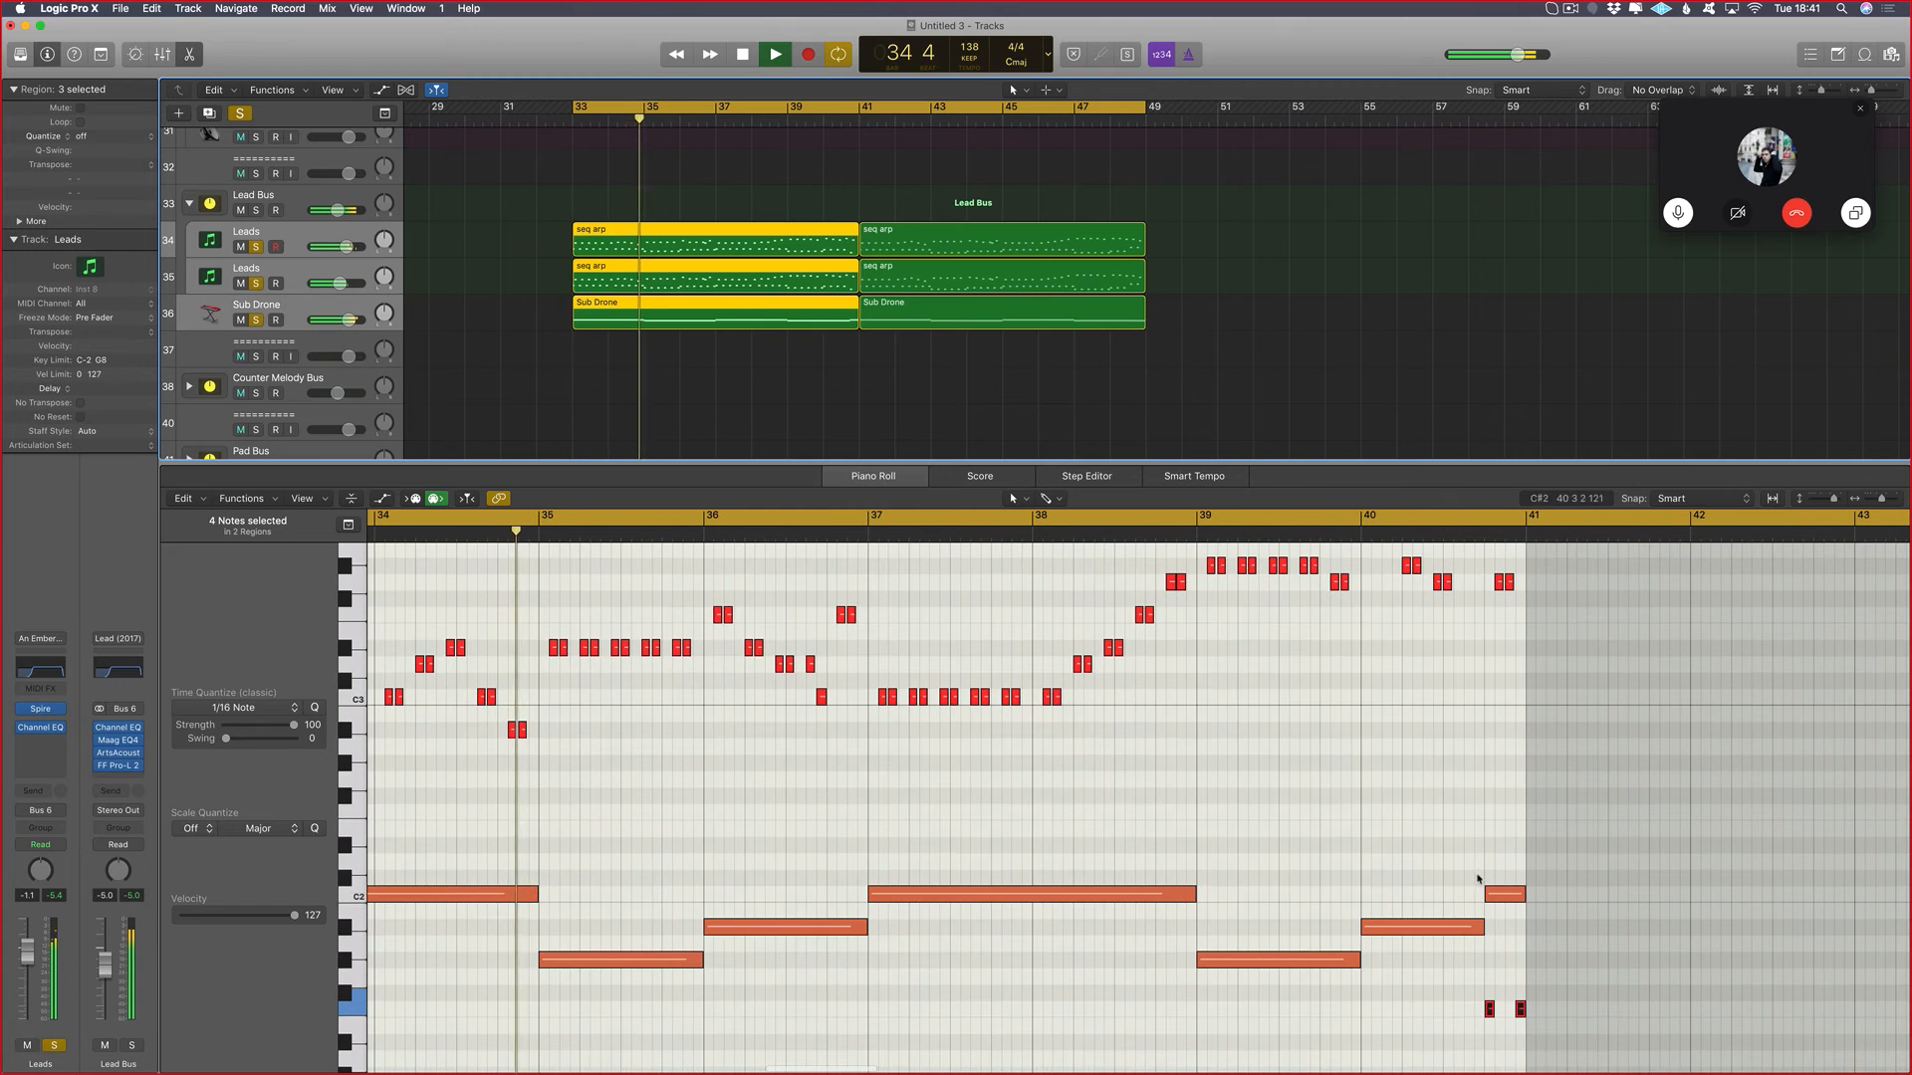
{"action": "left_click_drag", "start_coordinate": [1603, 1002], "coordinate": [1462, 1036]}
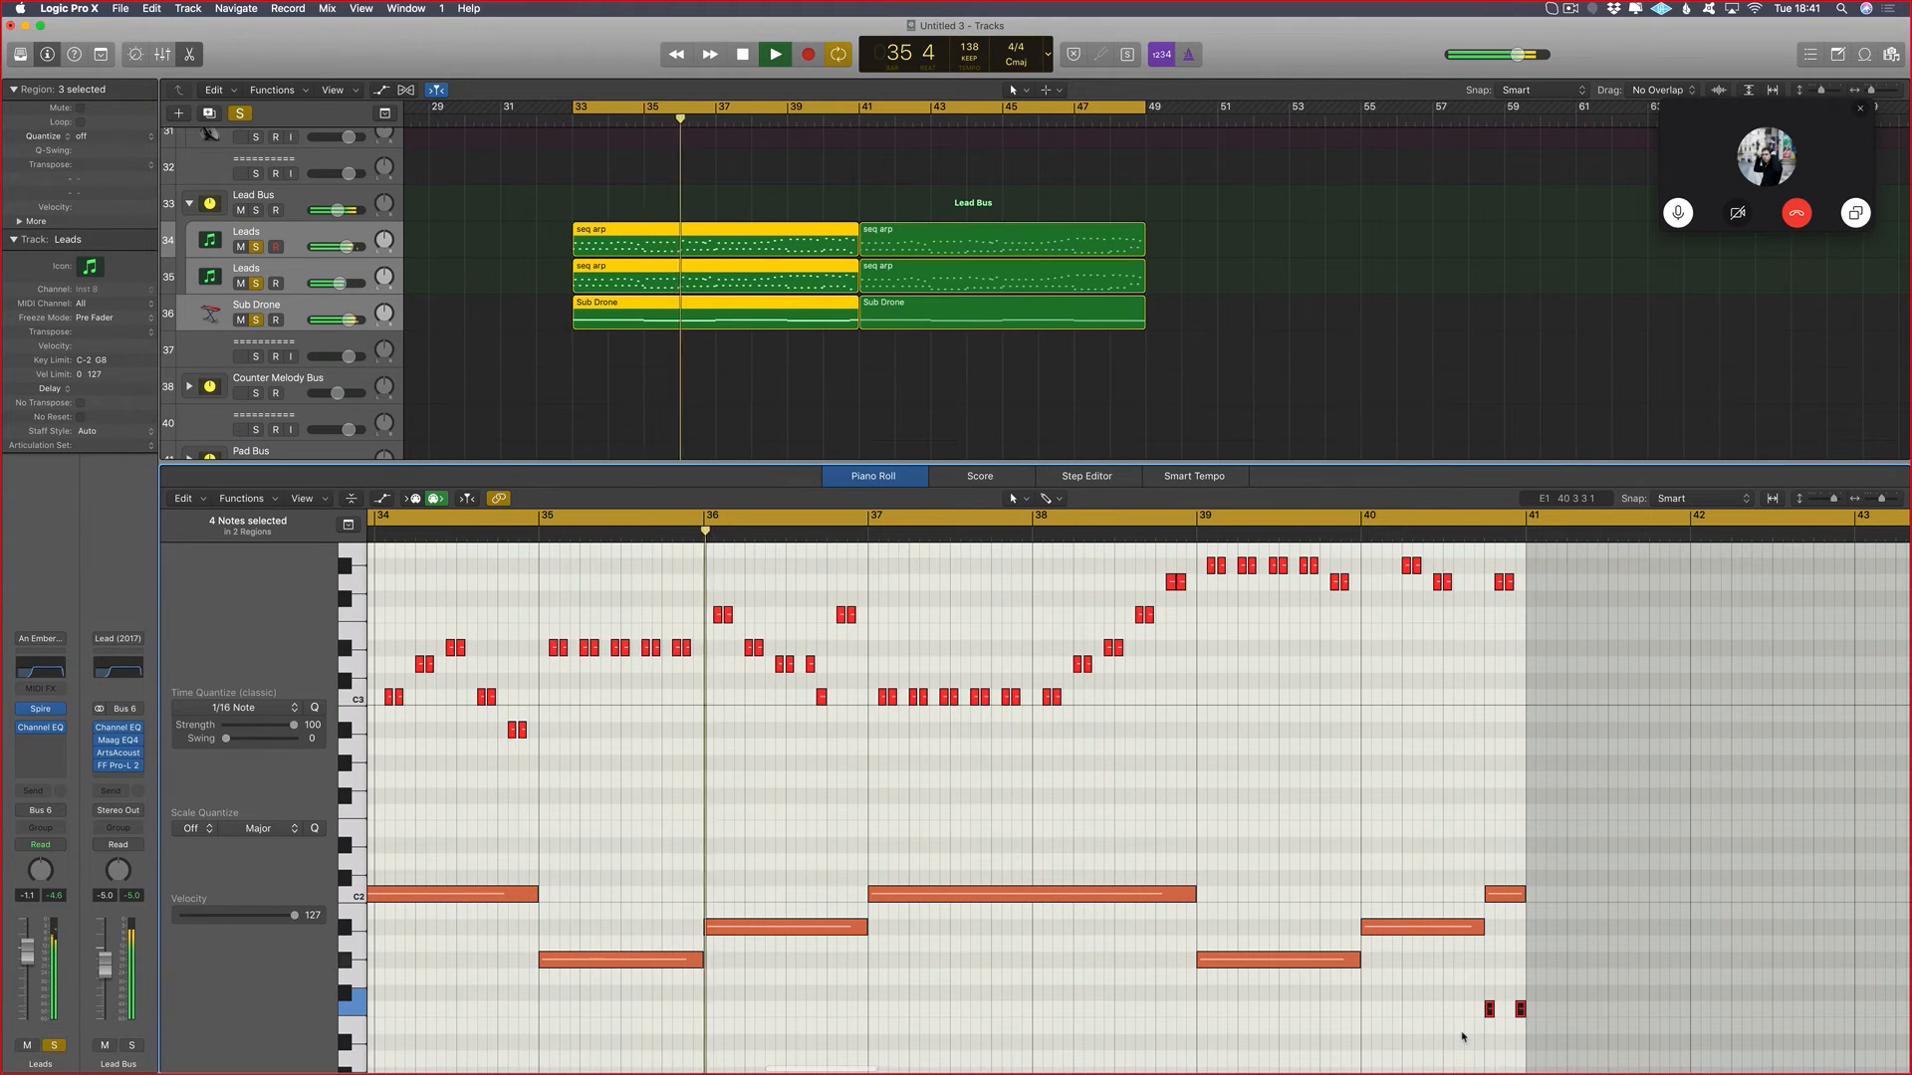
{"action": "key", "text": "alt+shift+Up"}
{"action": "key", "text": "alt+Down"}
{"action": "key", "text": "alt+Down"}
{"action": "key", "text": "alt+Down"}
{"action": "key", "text": "alt+Down"}
{"action": "key", "text": "alt+Down"}
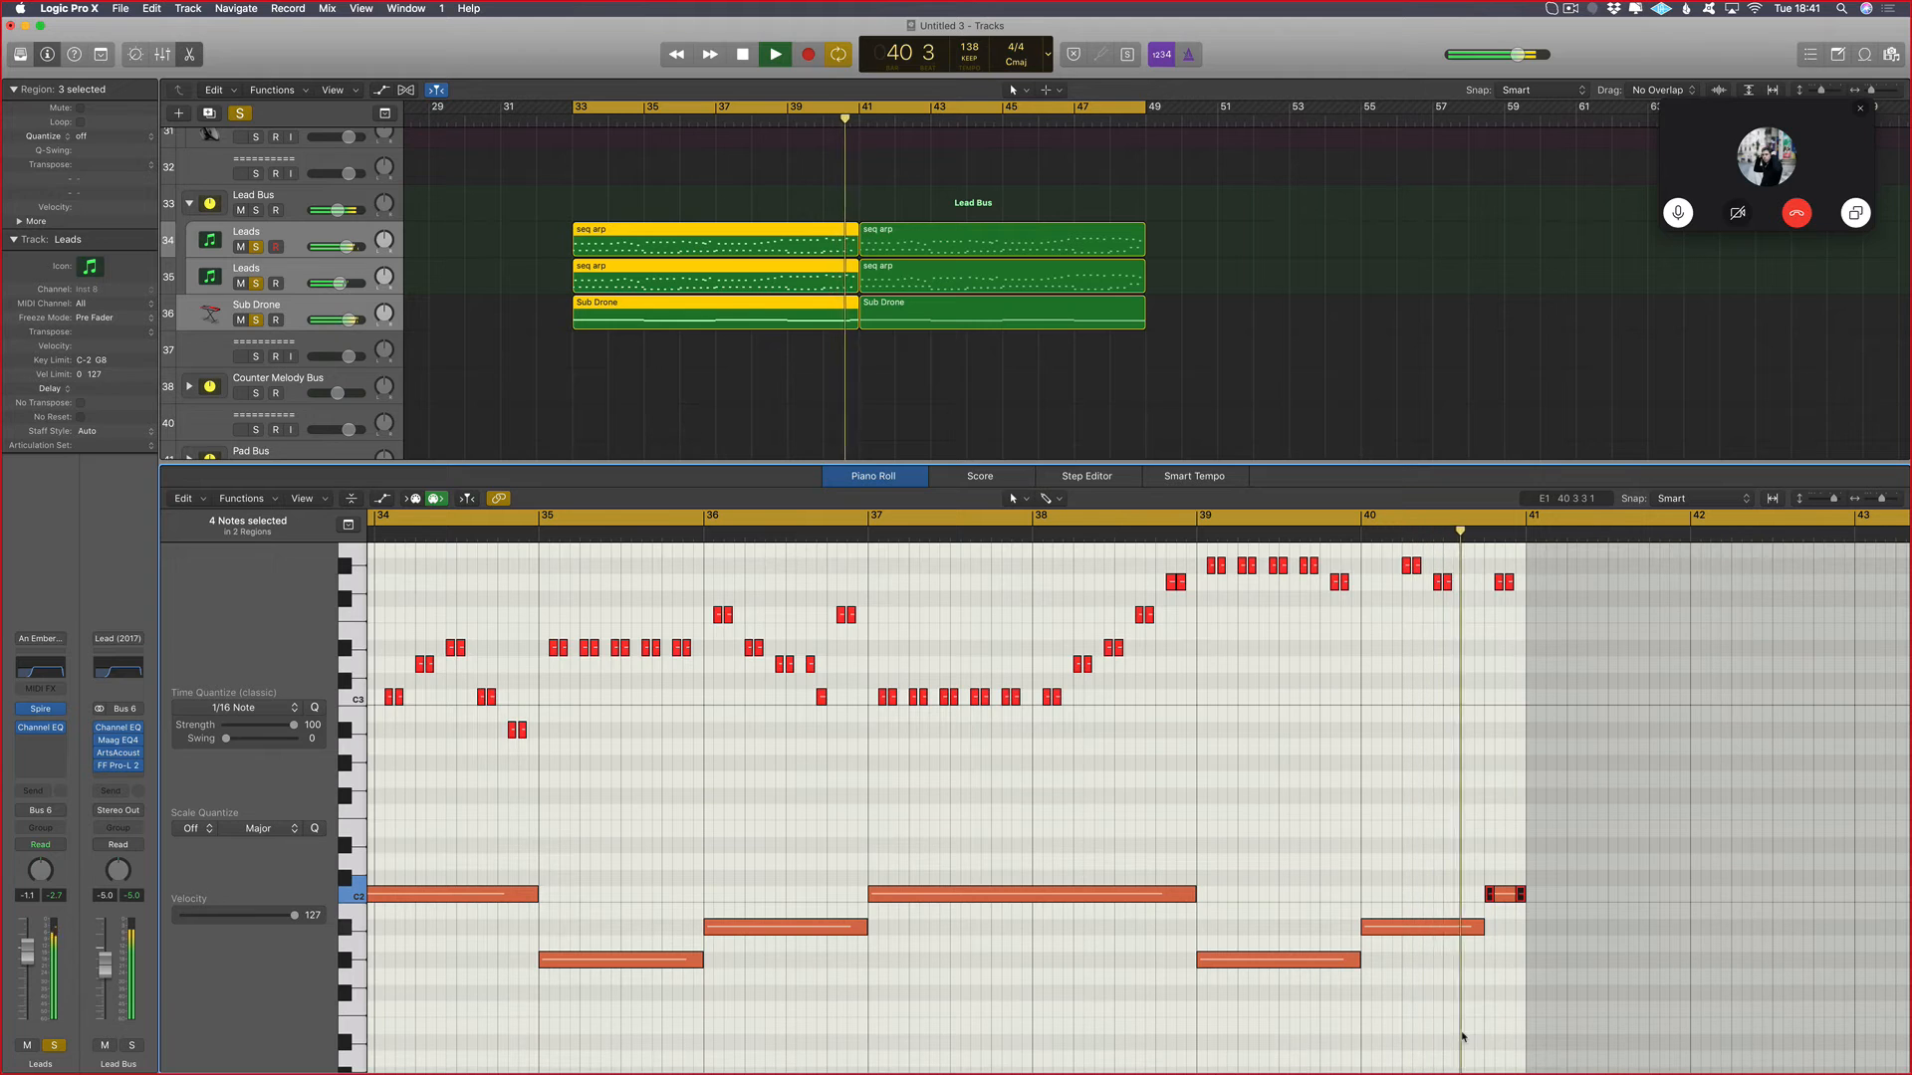
Step: Select the Sub Drone and seq arp bass notes on bar 40's last beat, raise them together to D#2, and resume playback
{"action": "scroll", "coordinate": [1621, 990], "scroll_direction": "right", "scroll_amount": 1}
{"action": "key", "text": "space"}
{"action": "left_click_drag", "start_coordinate": [1555, 891], "coordinate": [1501, 853]}
{"action": "key", "text": "space"}
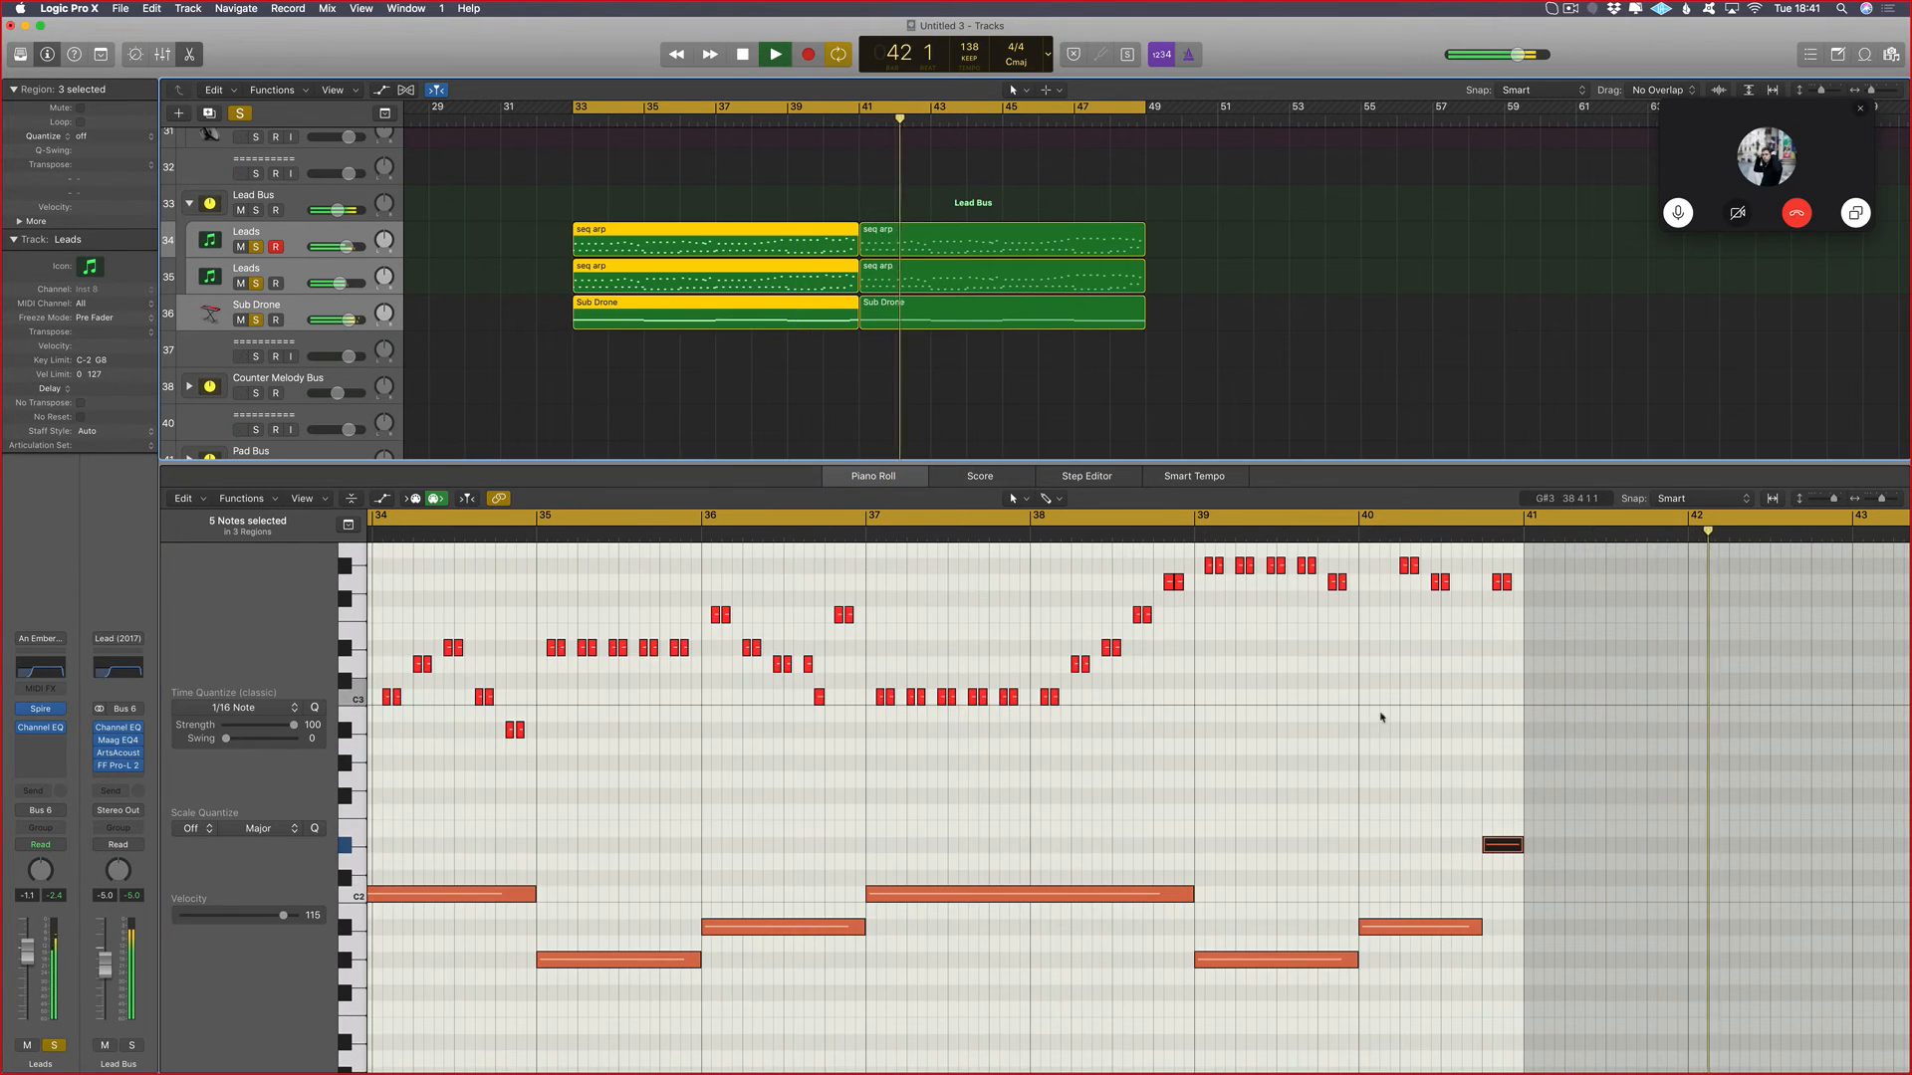
Step: Examine the notes of the first Leads track's two seq arp regions around bar 41
{"action": "scroll", "coordinate": [1366, 760], "scroll_direction": "up", "scroll_amount": 5}
{"action": "left_click", "coordinate": [912, 245]}
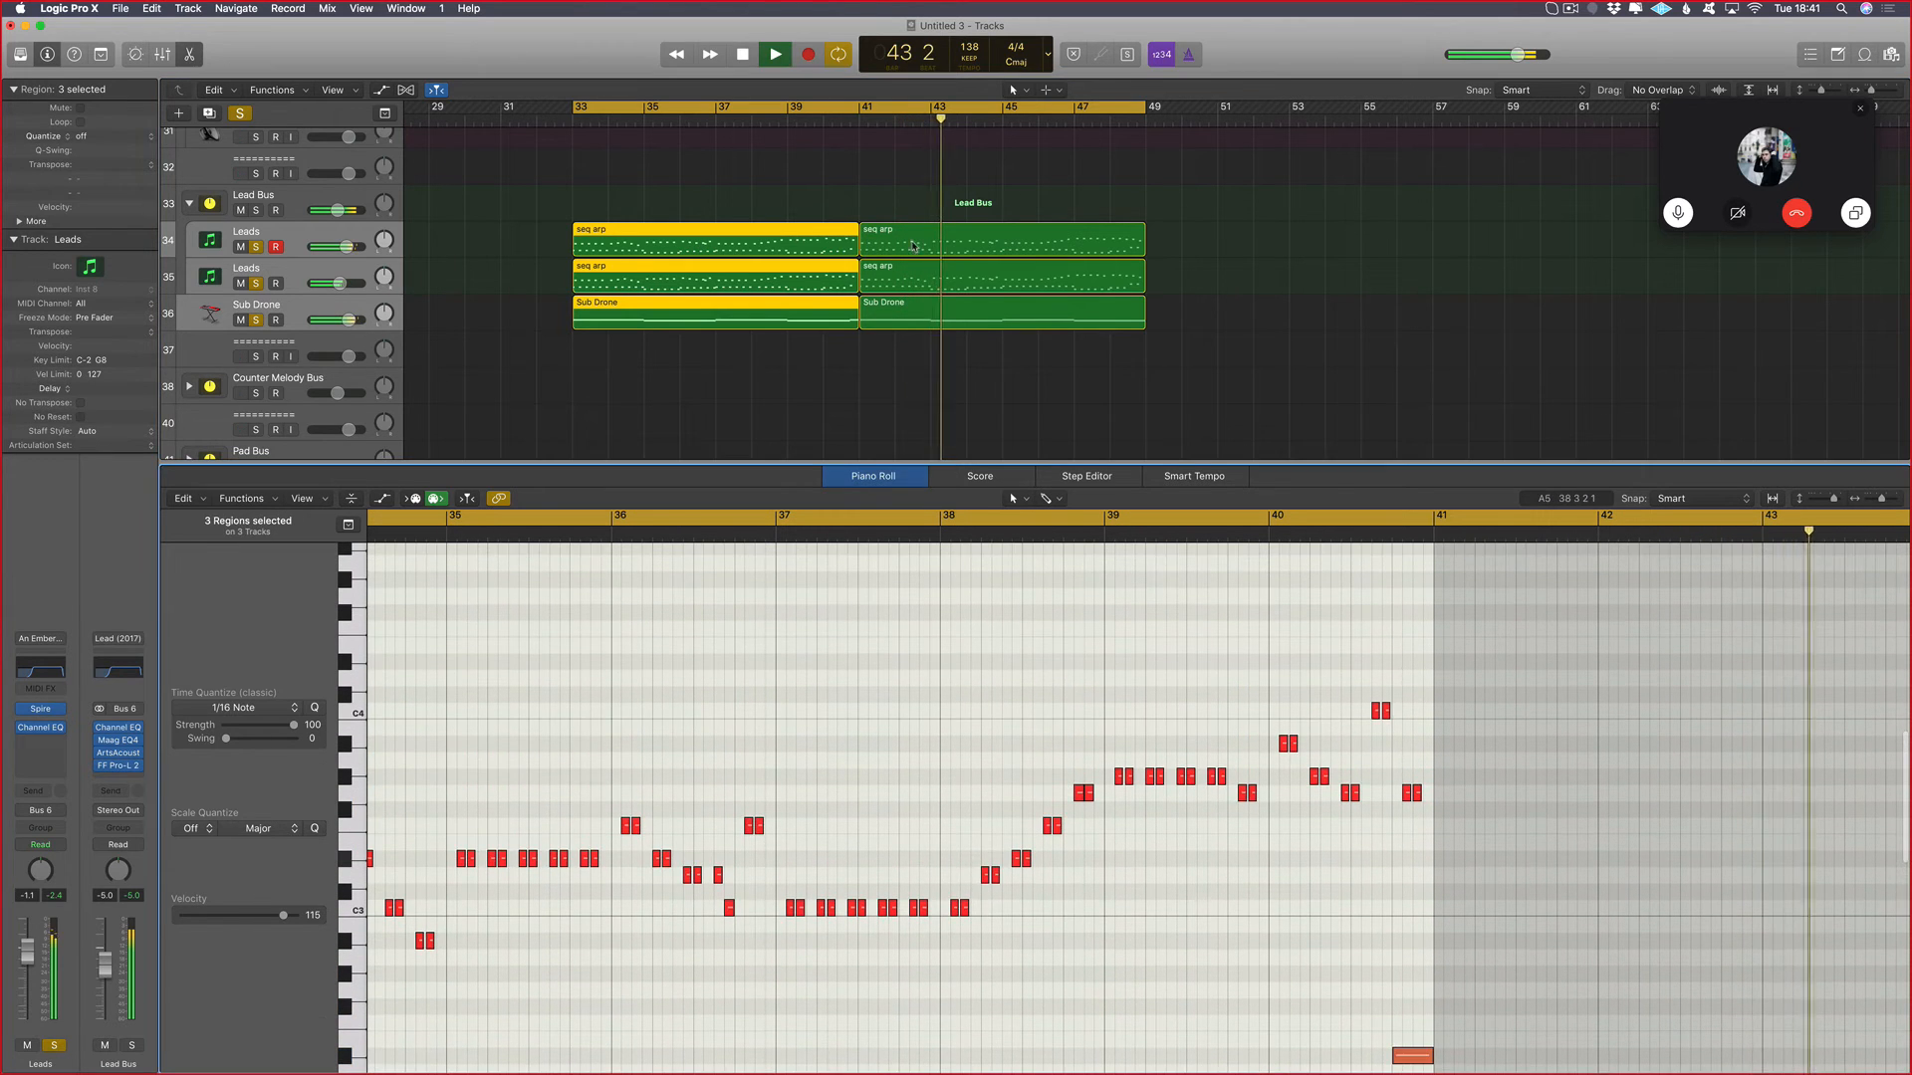
{"action": "left_click_drag", "start_coordinate": [898, 211], "coordinate": [839, 249]}
{"action": "scroll", "coordinate": [1280, 670], "scroll_direction": "right", "scroll_amount": 1}
{"action": "scroll", "coordinate": [1110, 342], "scroll_direction": "right", "scroll_amount": 3}
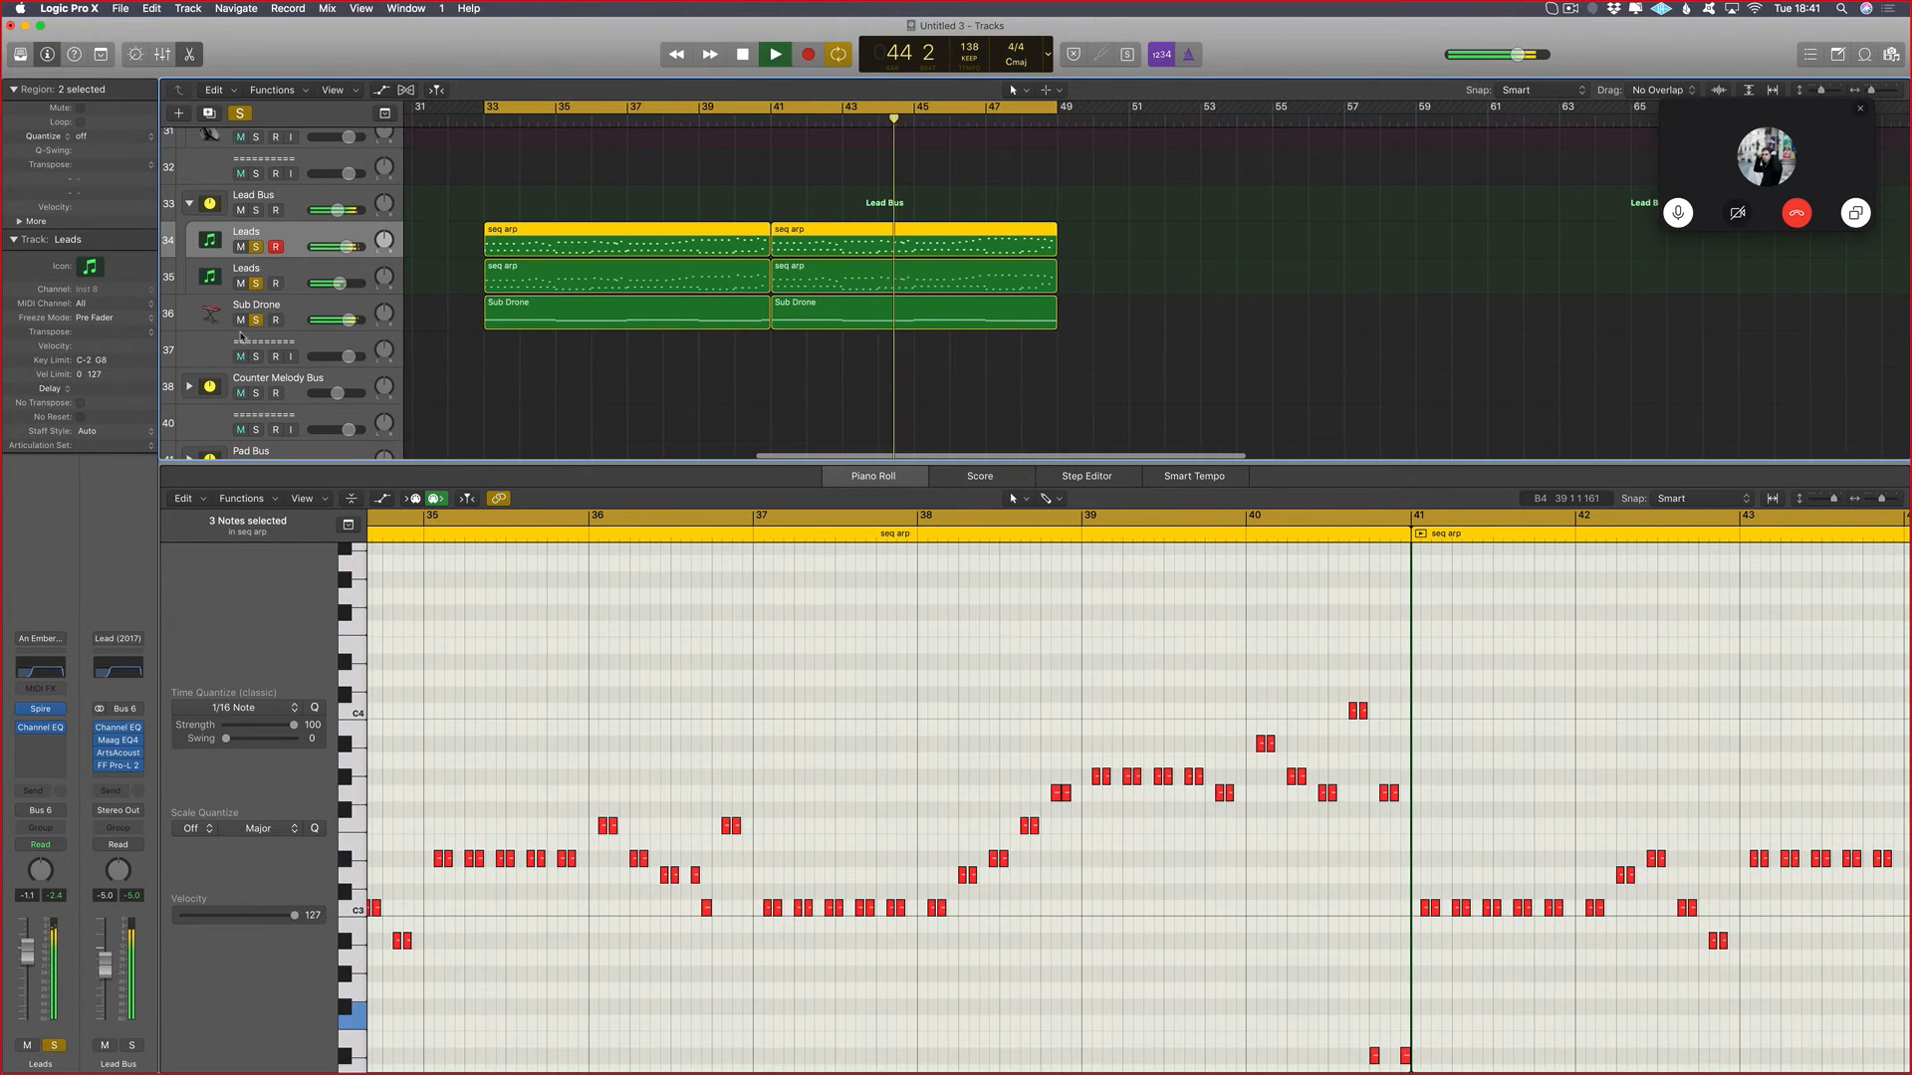
Step: Select the Sub Drone track, bring up its ES2 synth, and slightly adjust a filter knob
{"action": "left_click", "coordinate": [309, 305]}
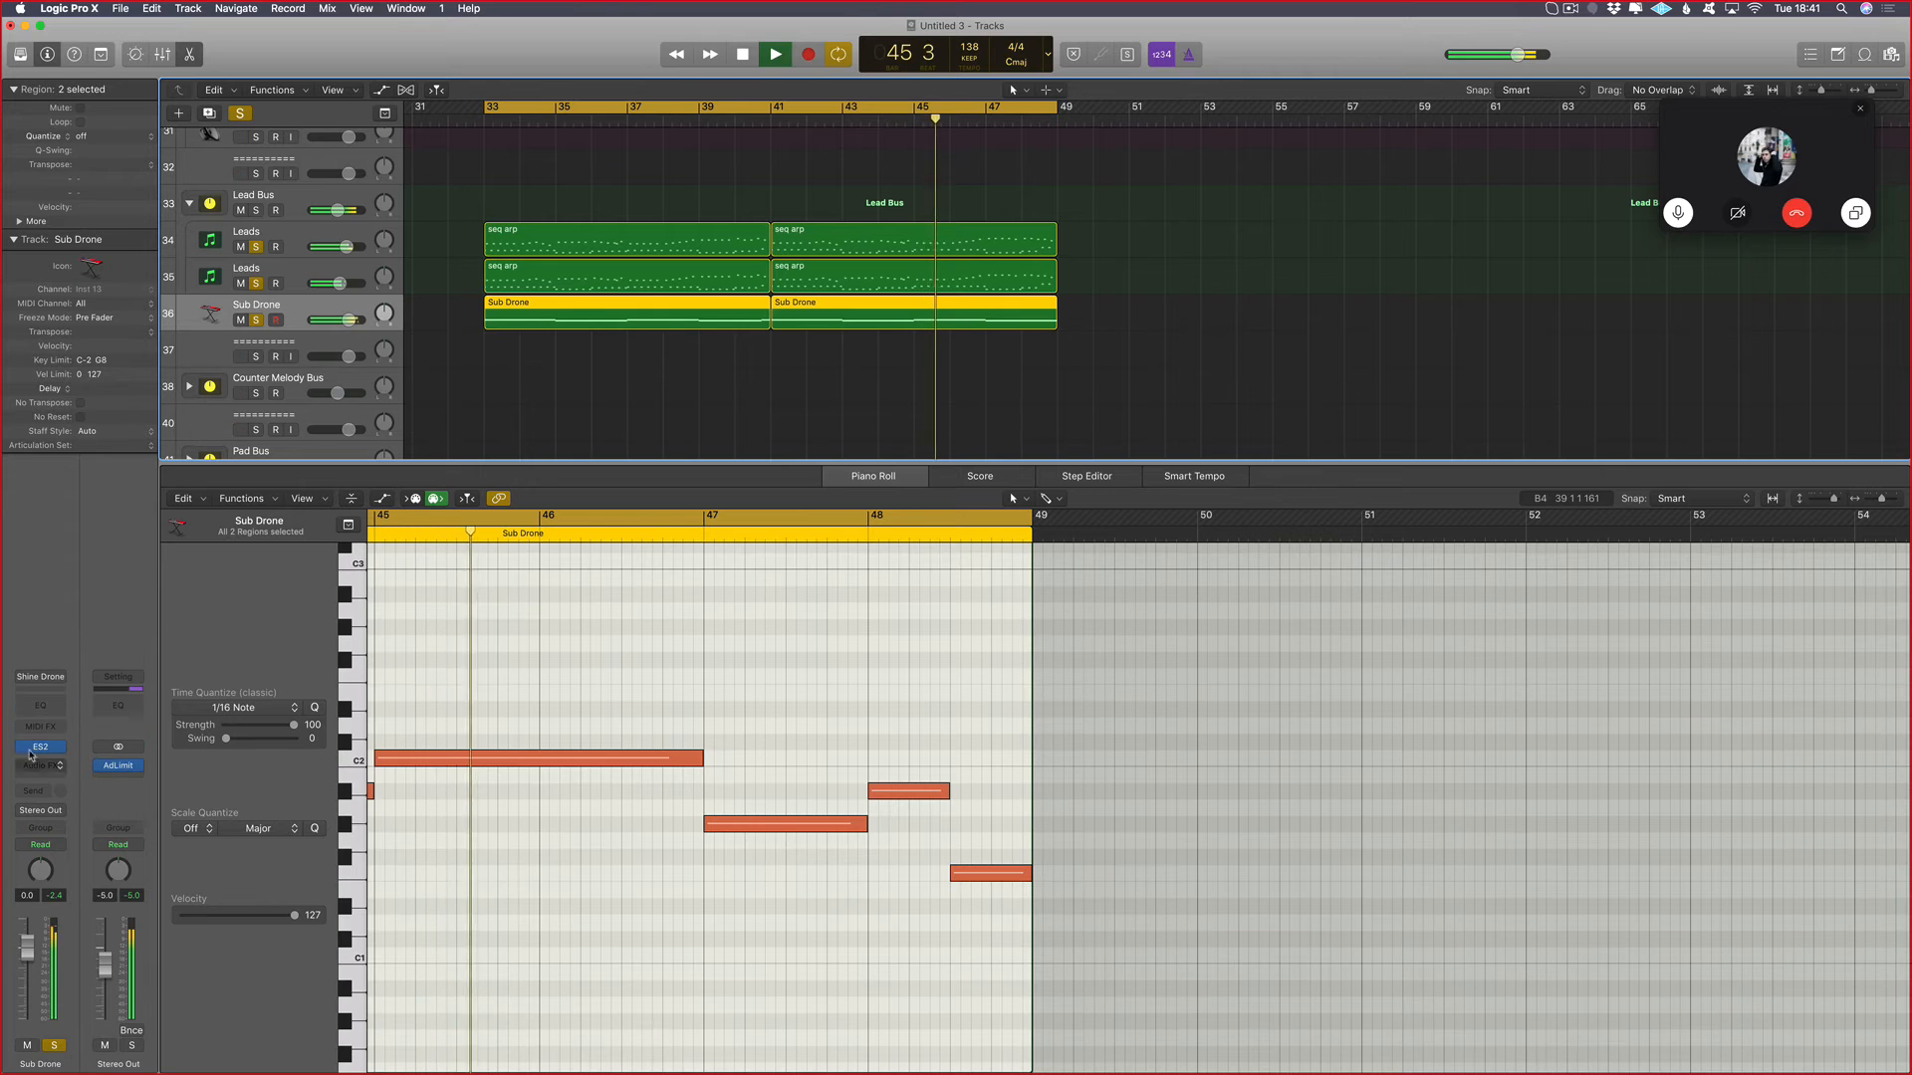
{"action": "key", "text": "v"}
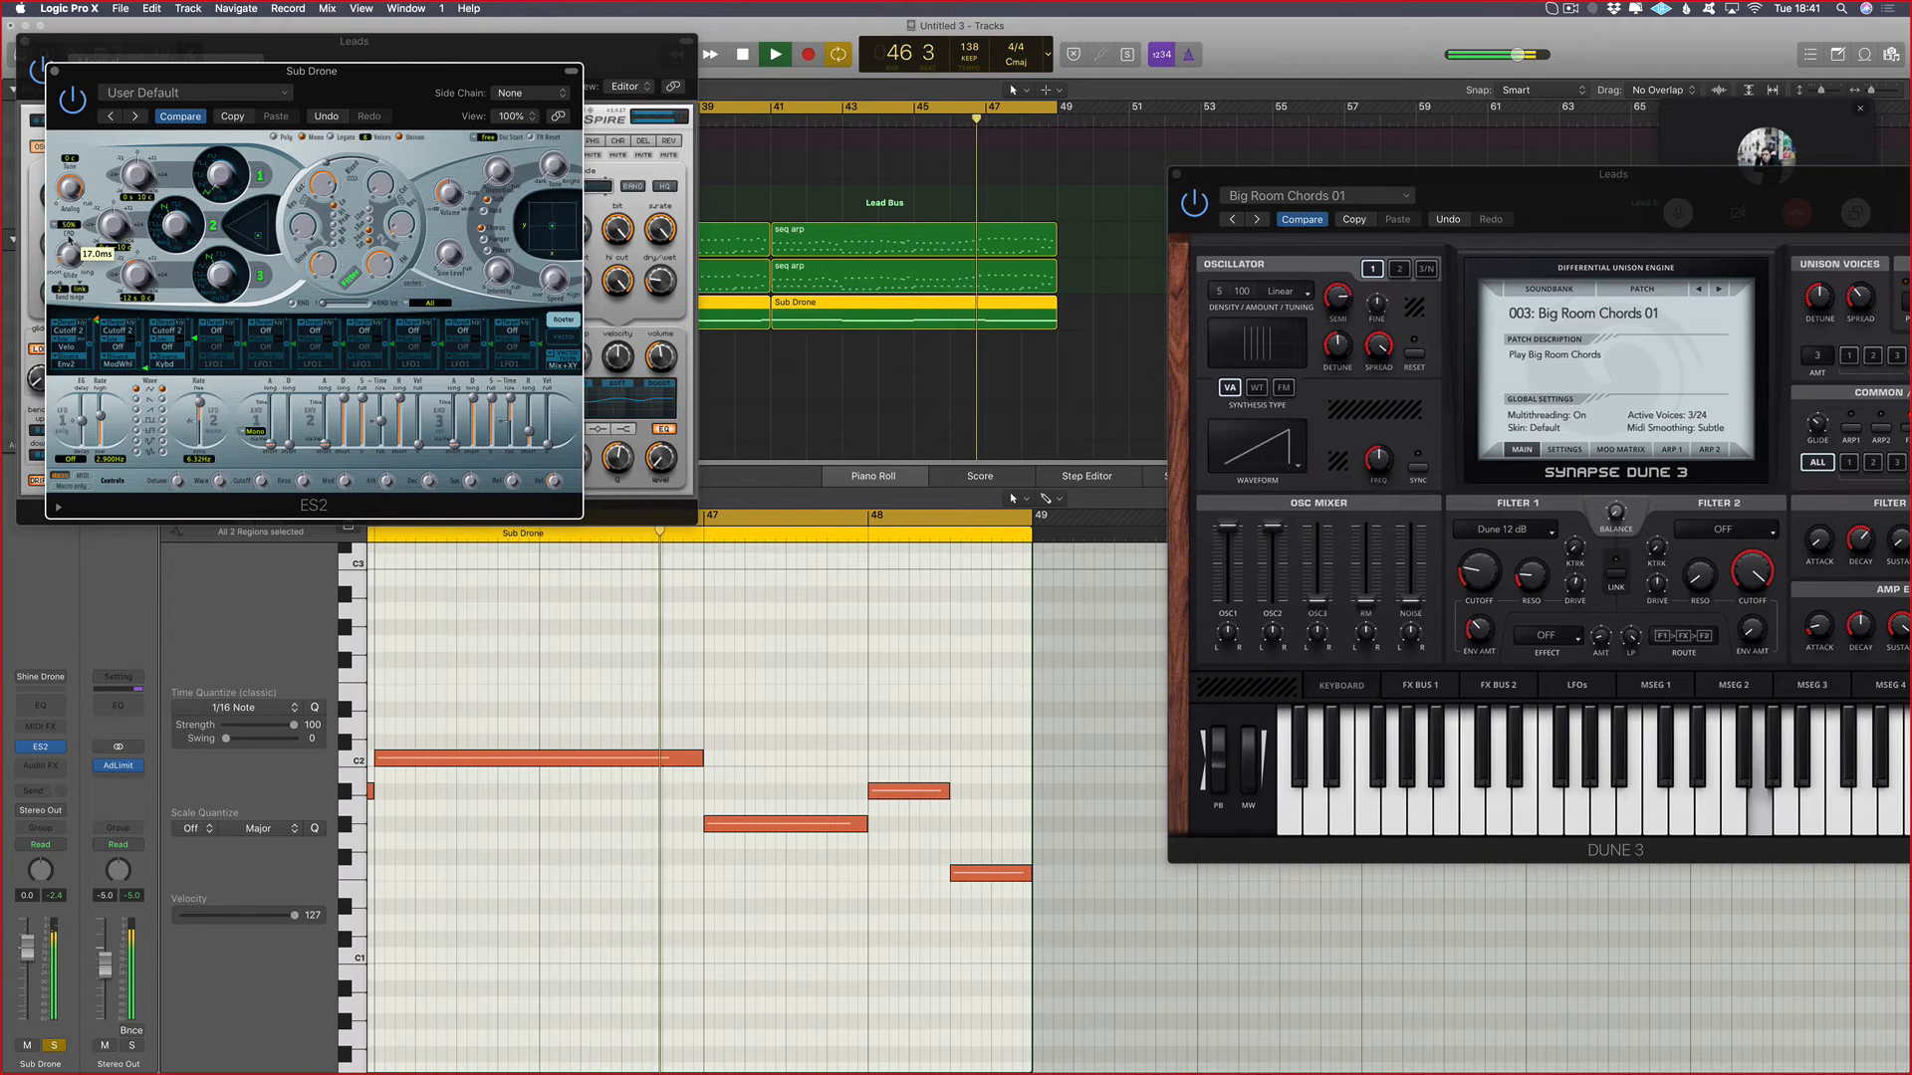
{"action": "left_click", "coordinate": [27, 946]}
{"action": "left_click_drag", "start_coordinate": [319, 190], "coordinate": [330, 189]}
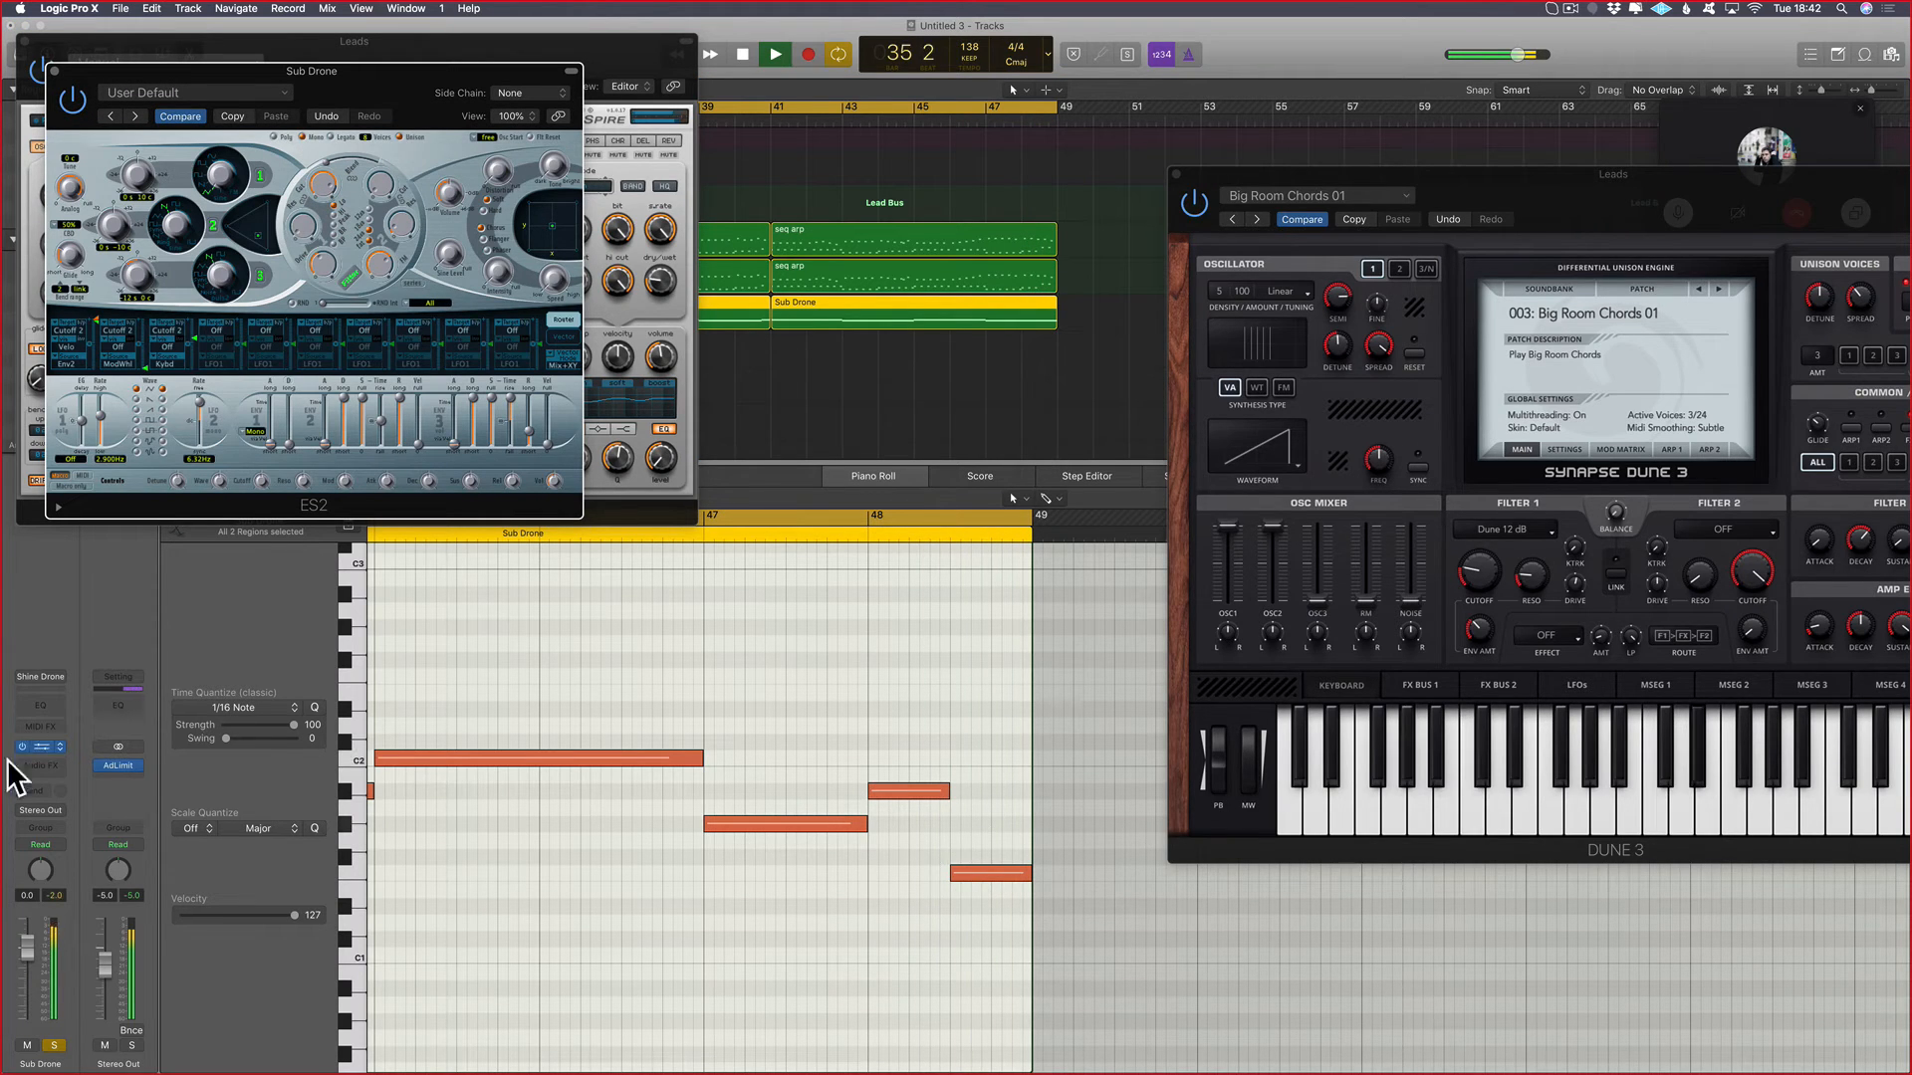
Step: Insert the Xfer Records LFOTool effect on the Sub Drone track and hide the plug-in windows
{"action": "left_click", "coordinate": [44, 766]}
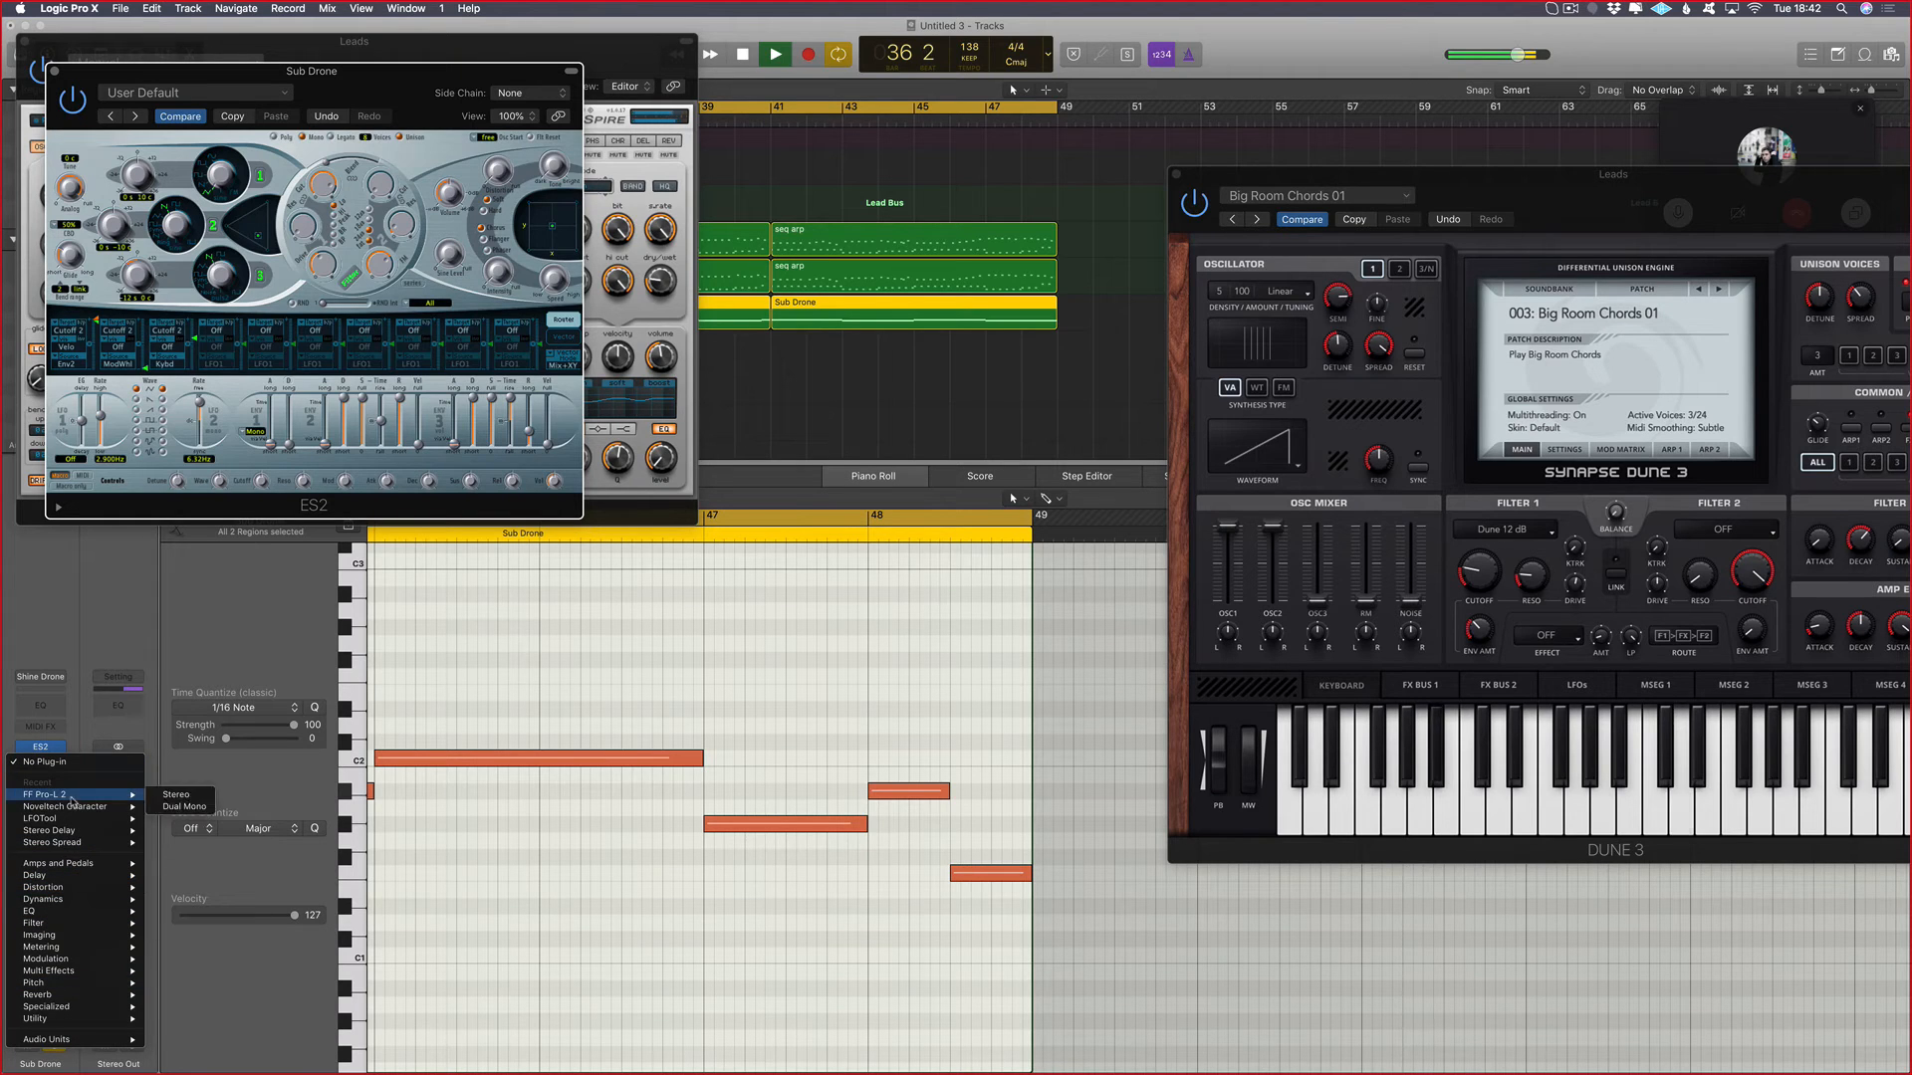
{"action": "mouse_move", "coordinate": [69, 1040]}
{"action": "mouse_move", "coordinate": [235, 1063]}
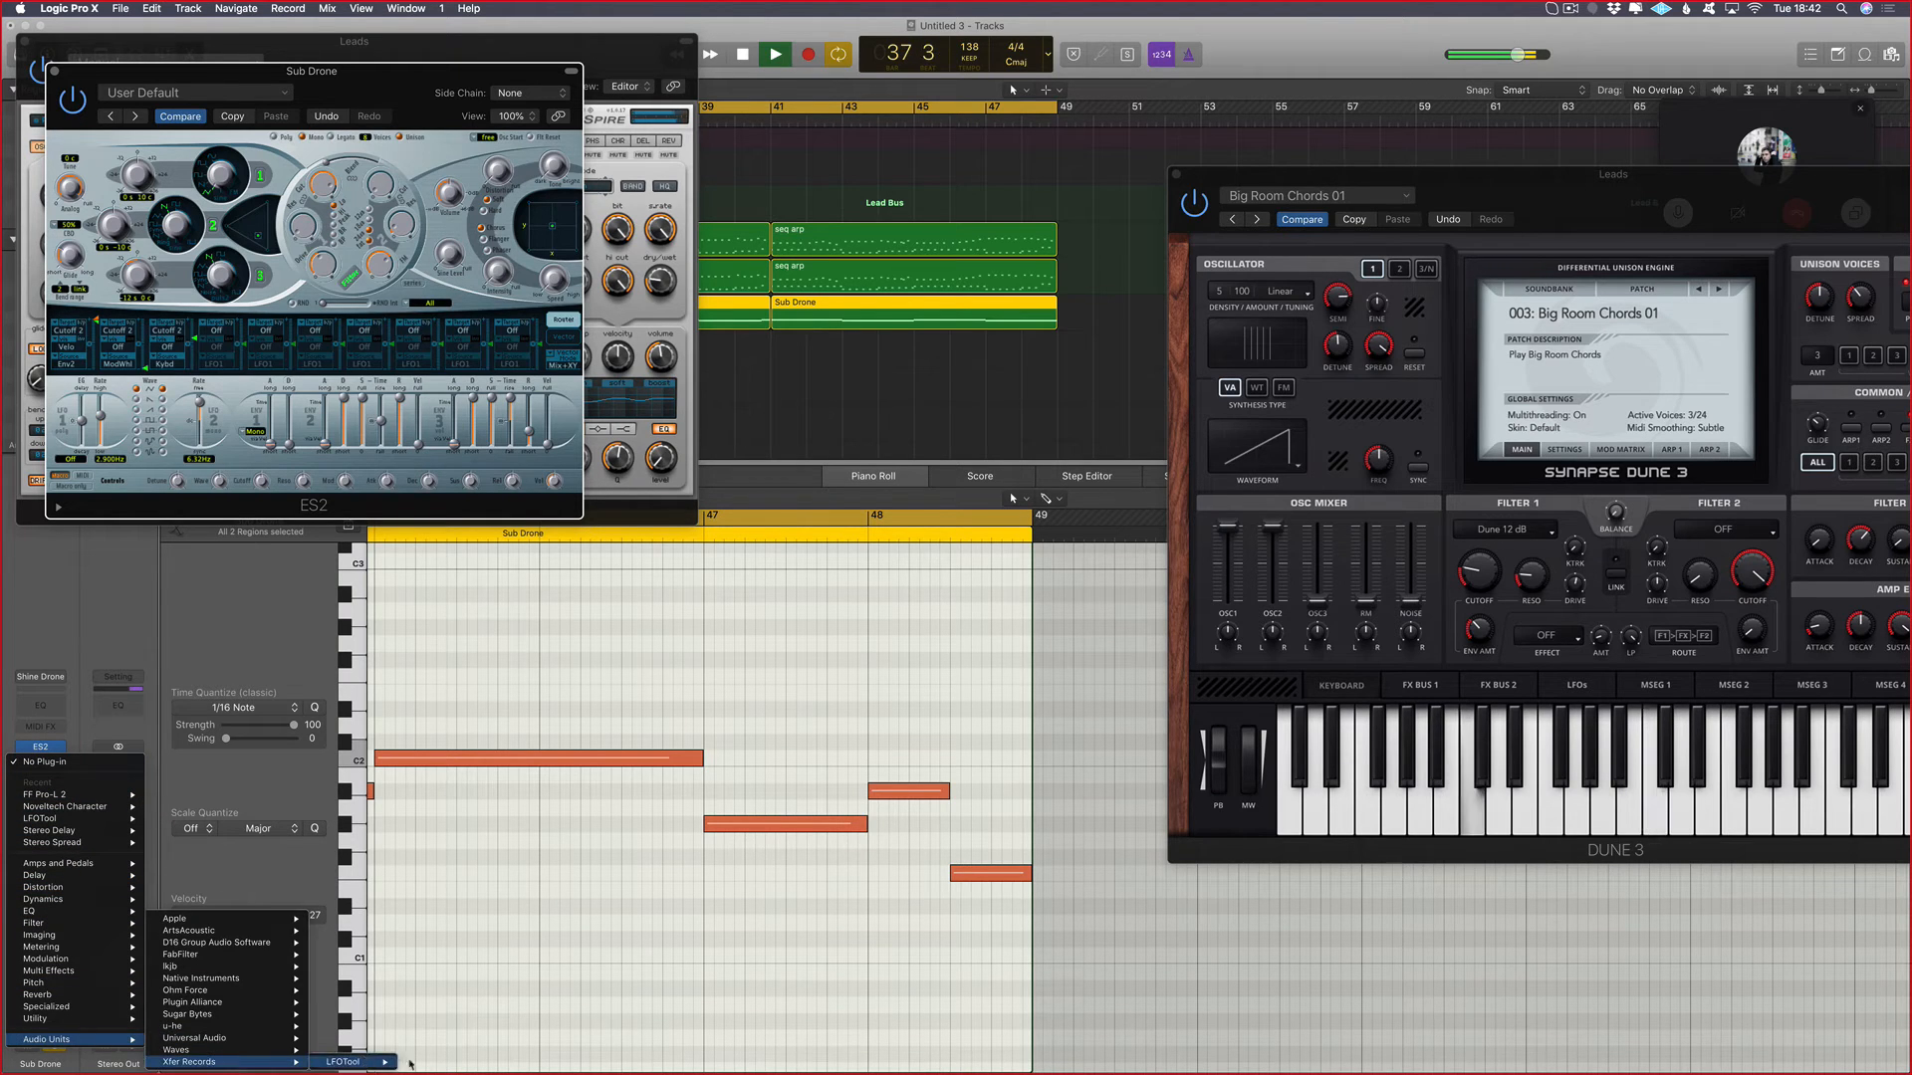
{"action": "left_click", "coordinate": [430, 1053]}
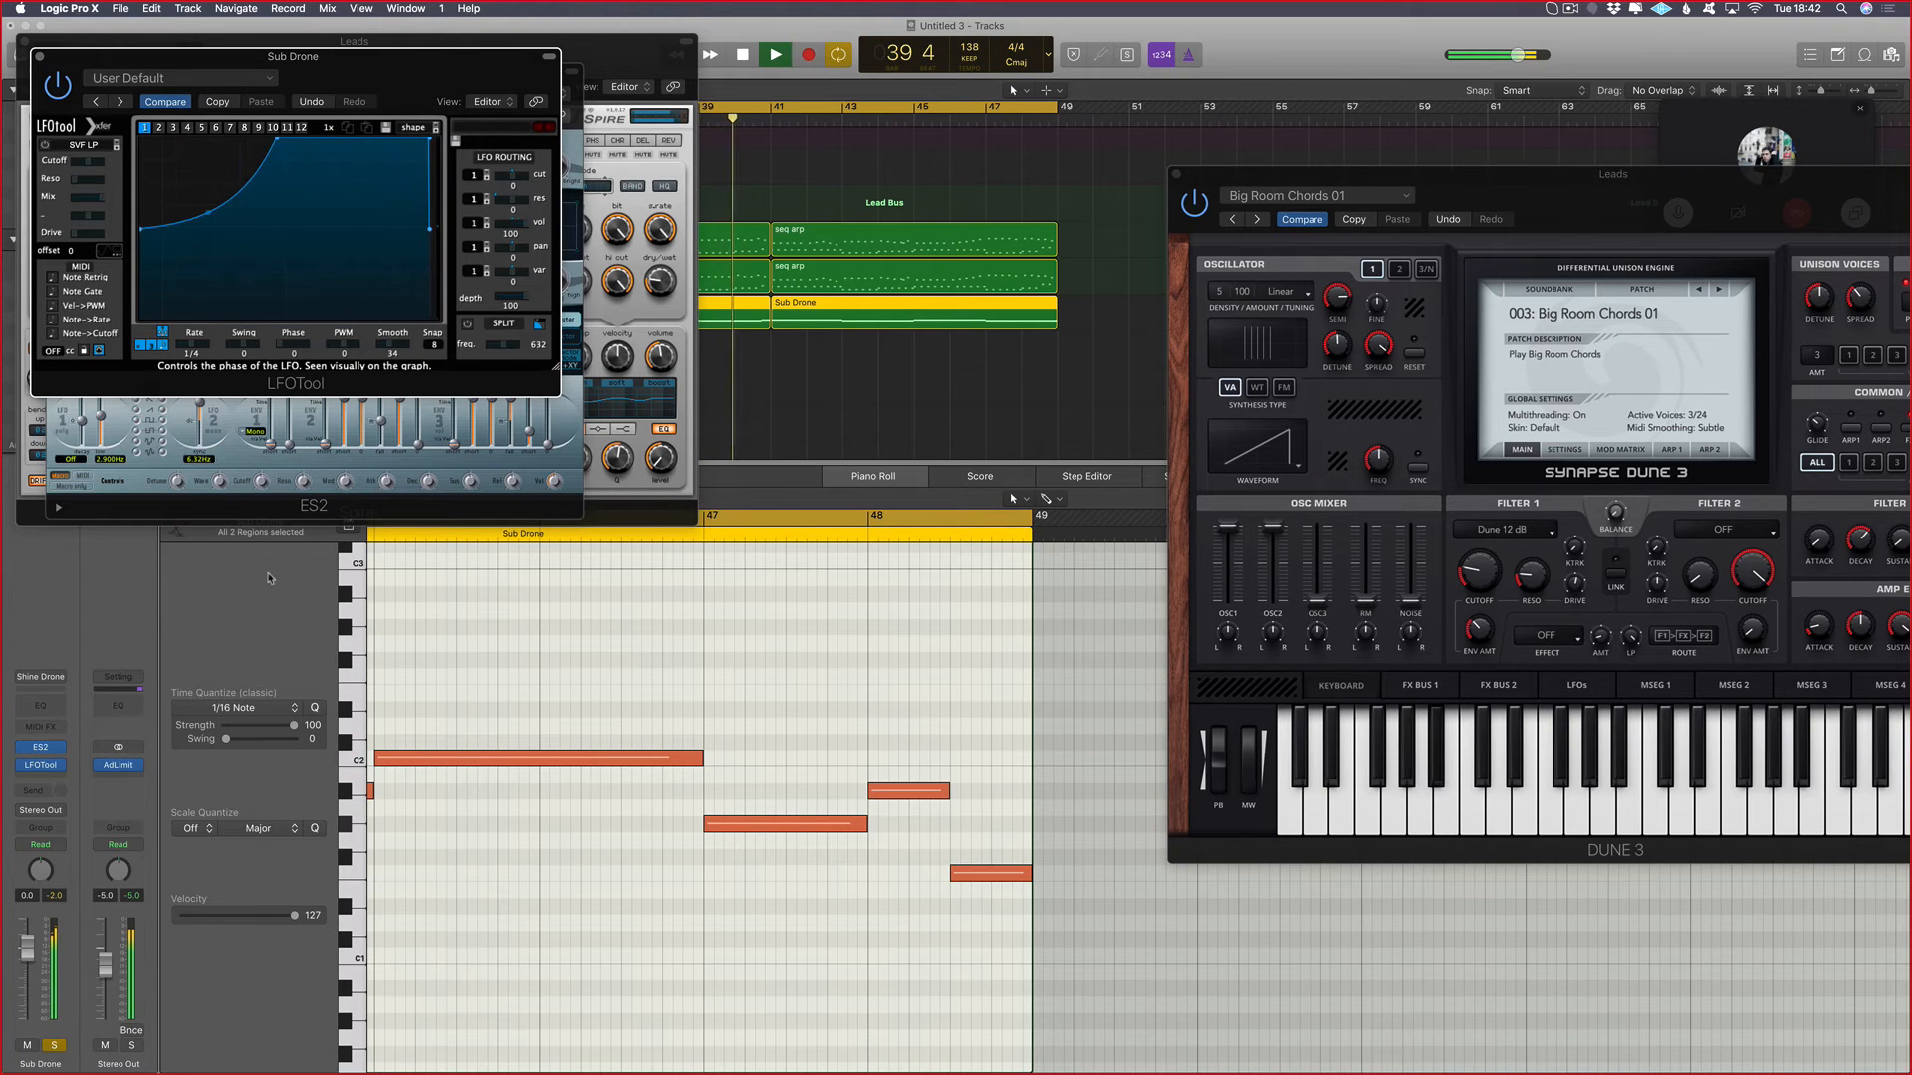
{"action": "key", "text": "v"}
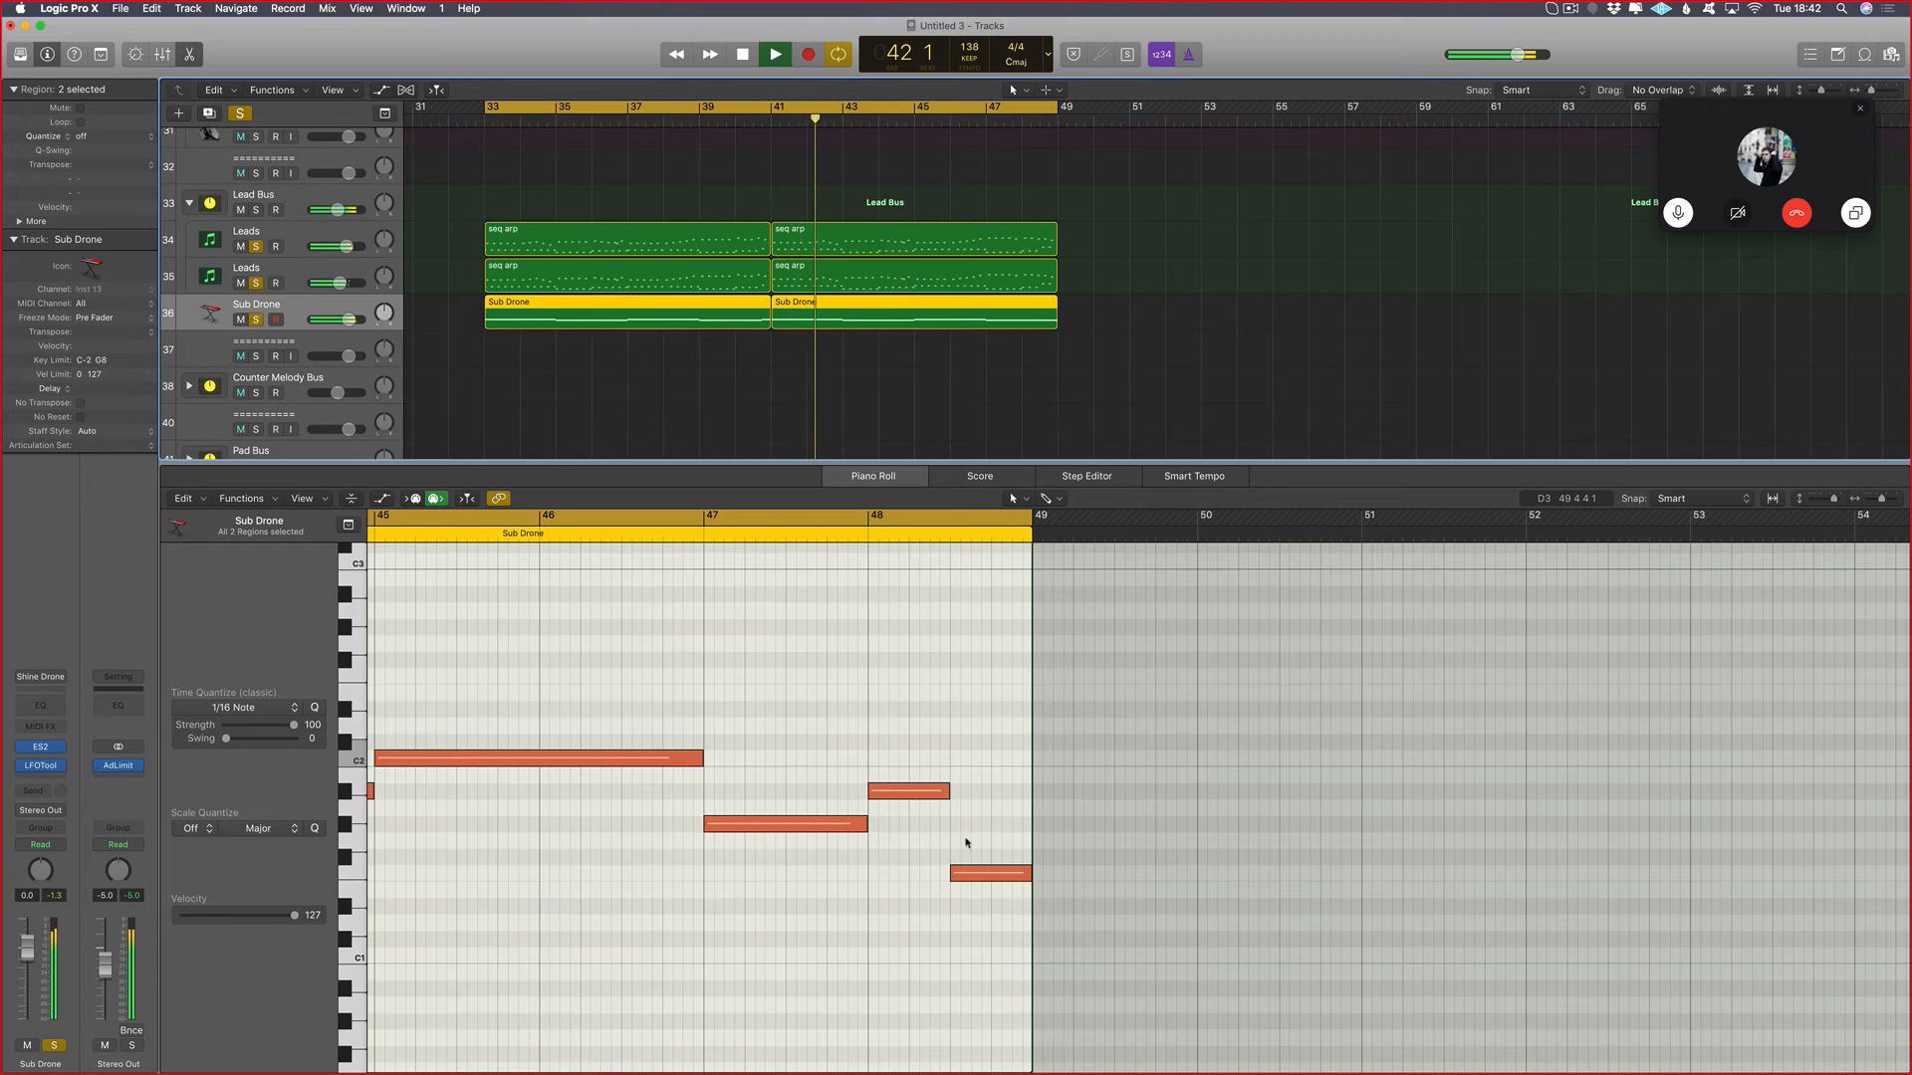
Step: In the second Sub Drone region, end bar 48 with a descending F2, D#2, C#2, A#1 run and trim the region to bar 49
{"action": "left_click", "coordinate": [728, 311]}
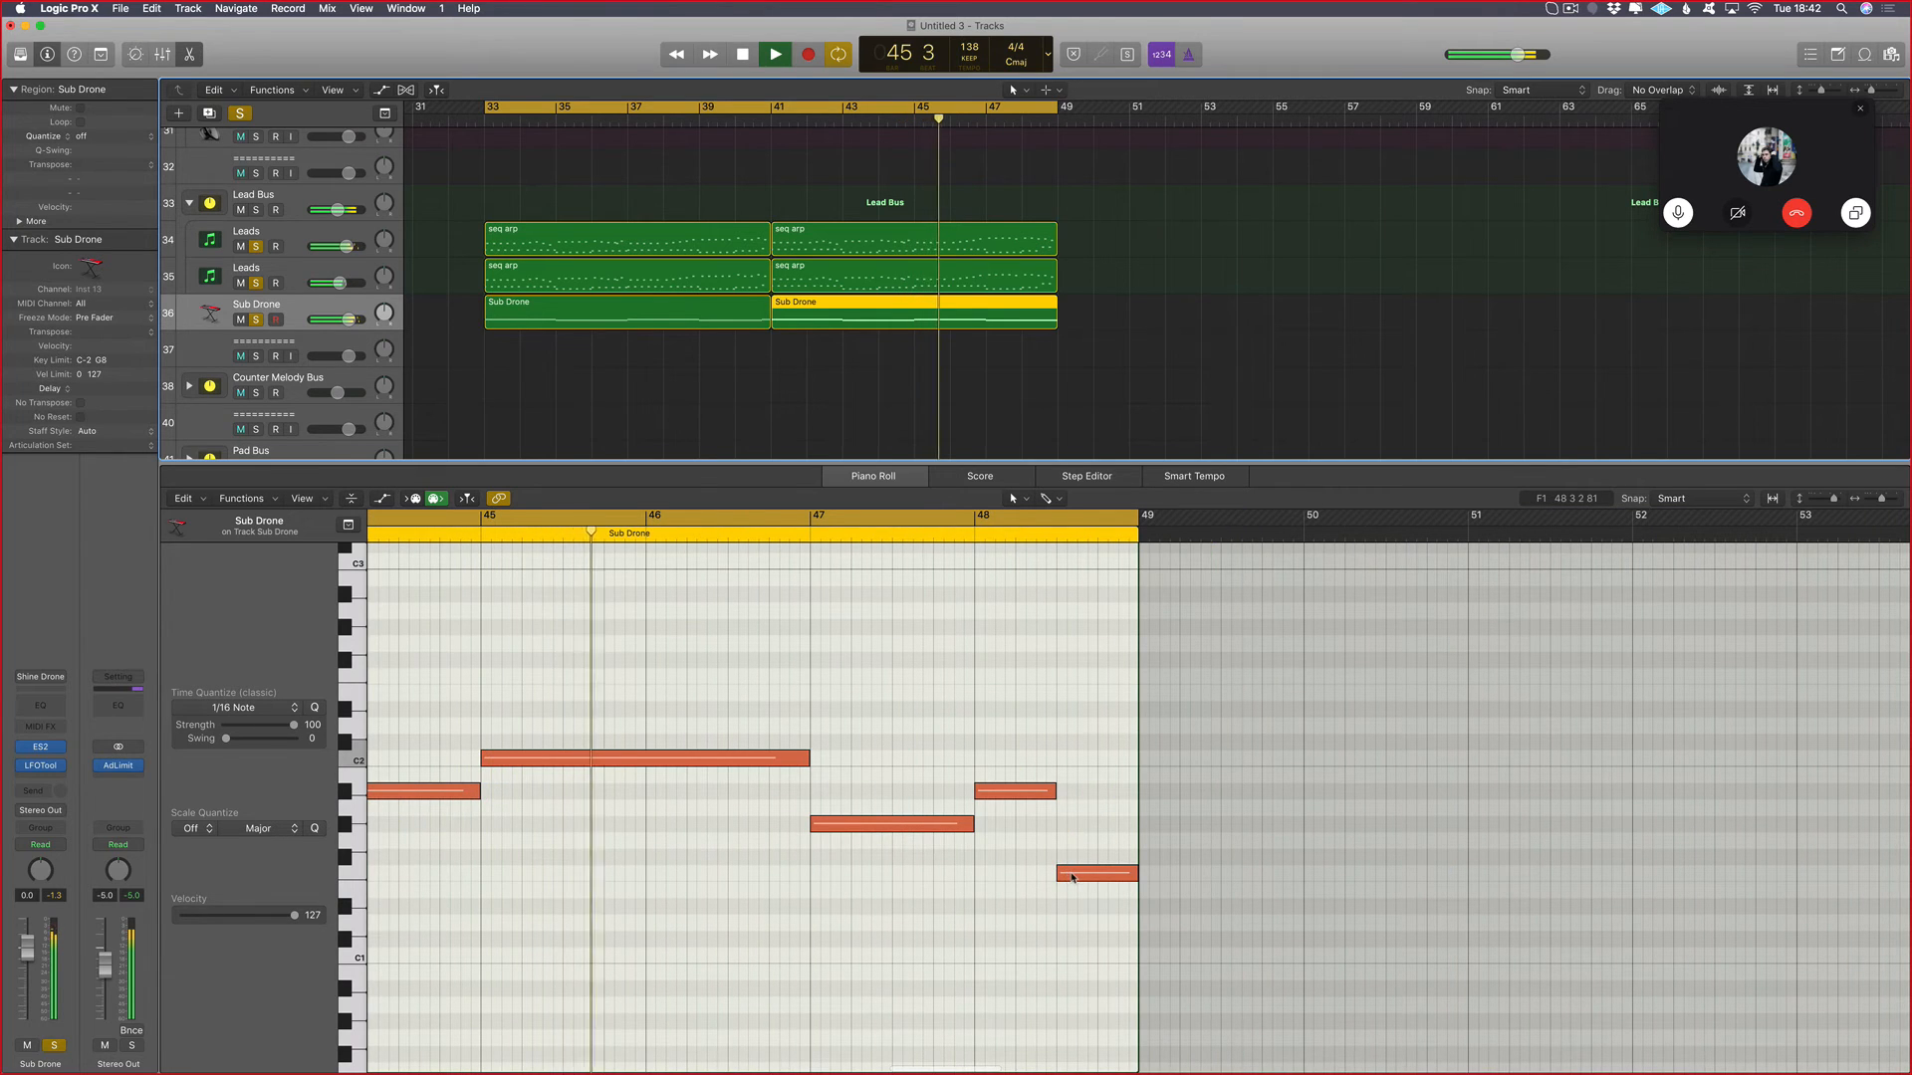
{"action": "left_click_drag", "start_coordinate": [1071, 866], "coordinate": [1138, 680]}
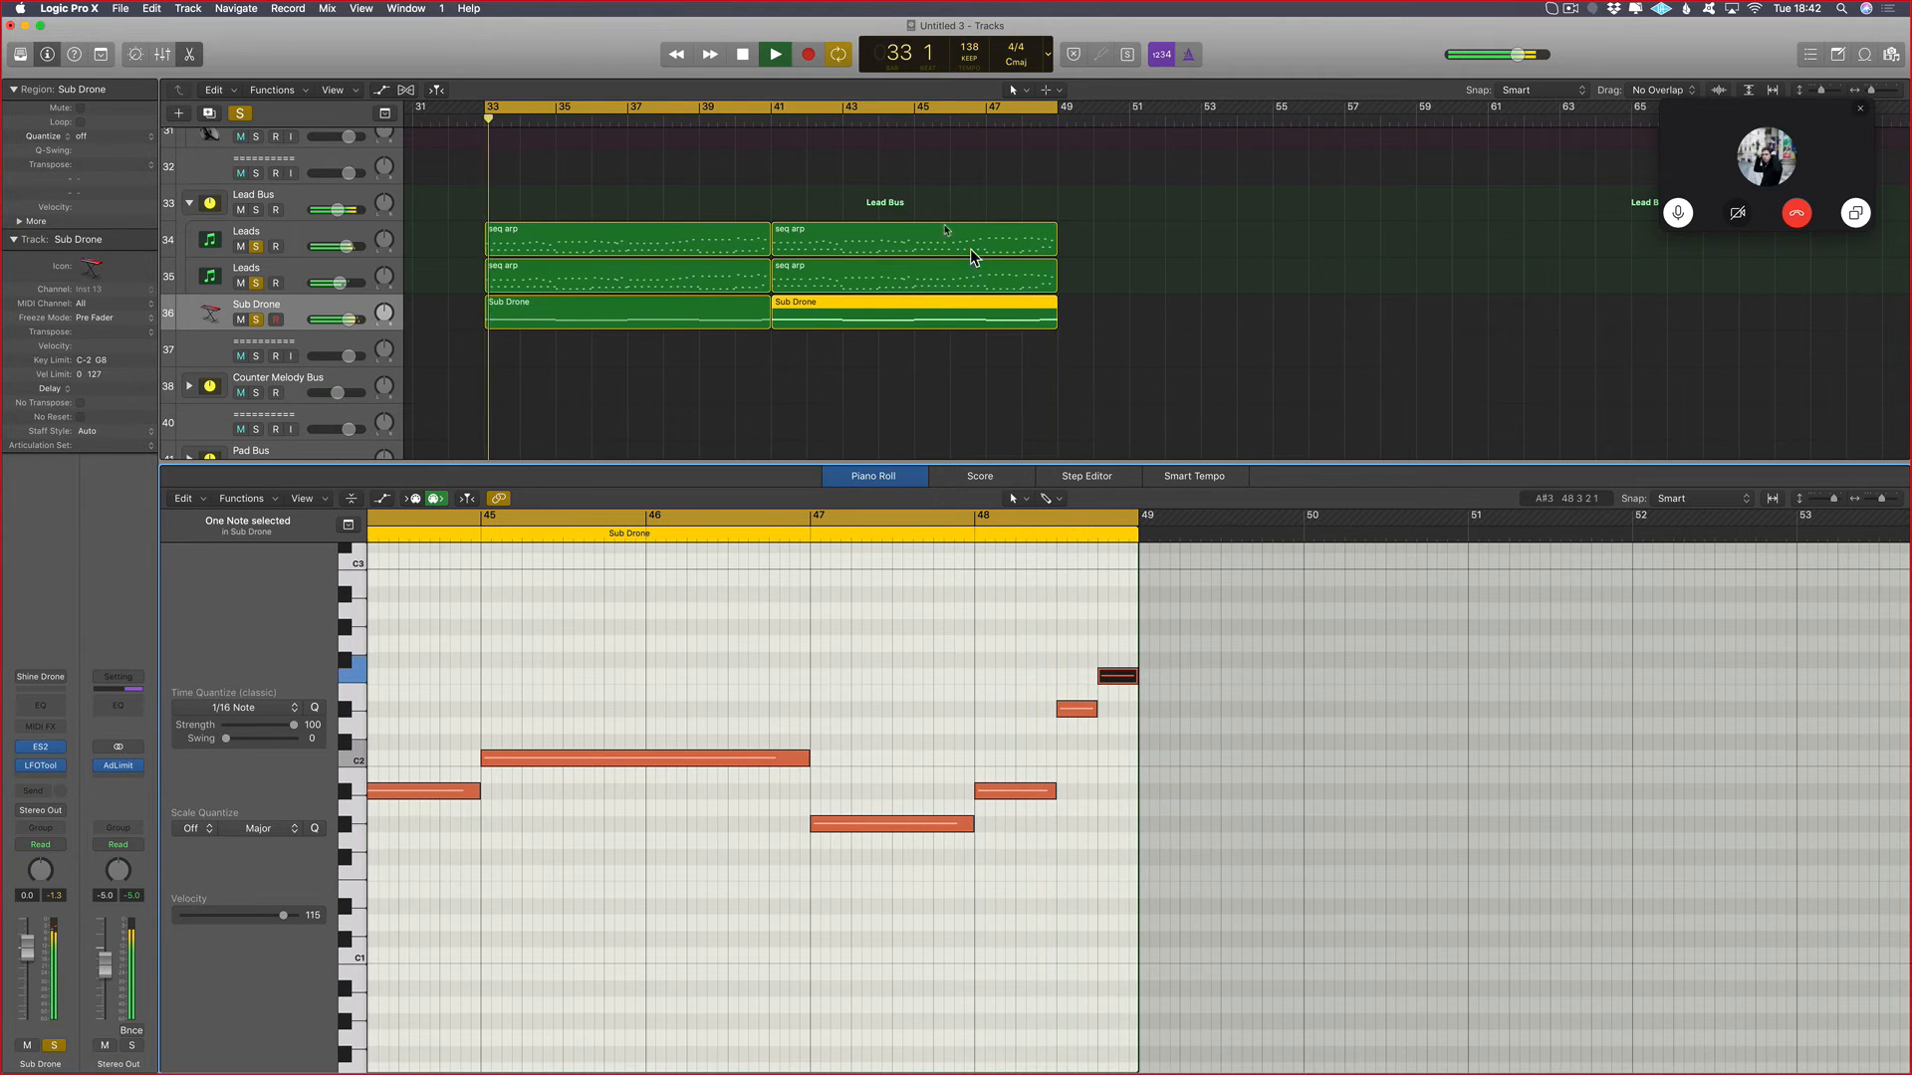
{"action": "scroll", "coordinate": [1089, 709], "scroll_direction": "up", "scroll_amount": 3}
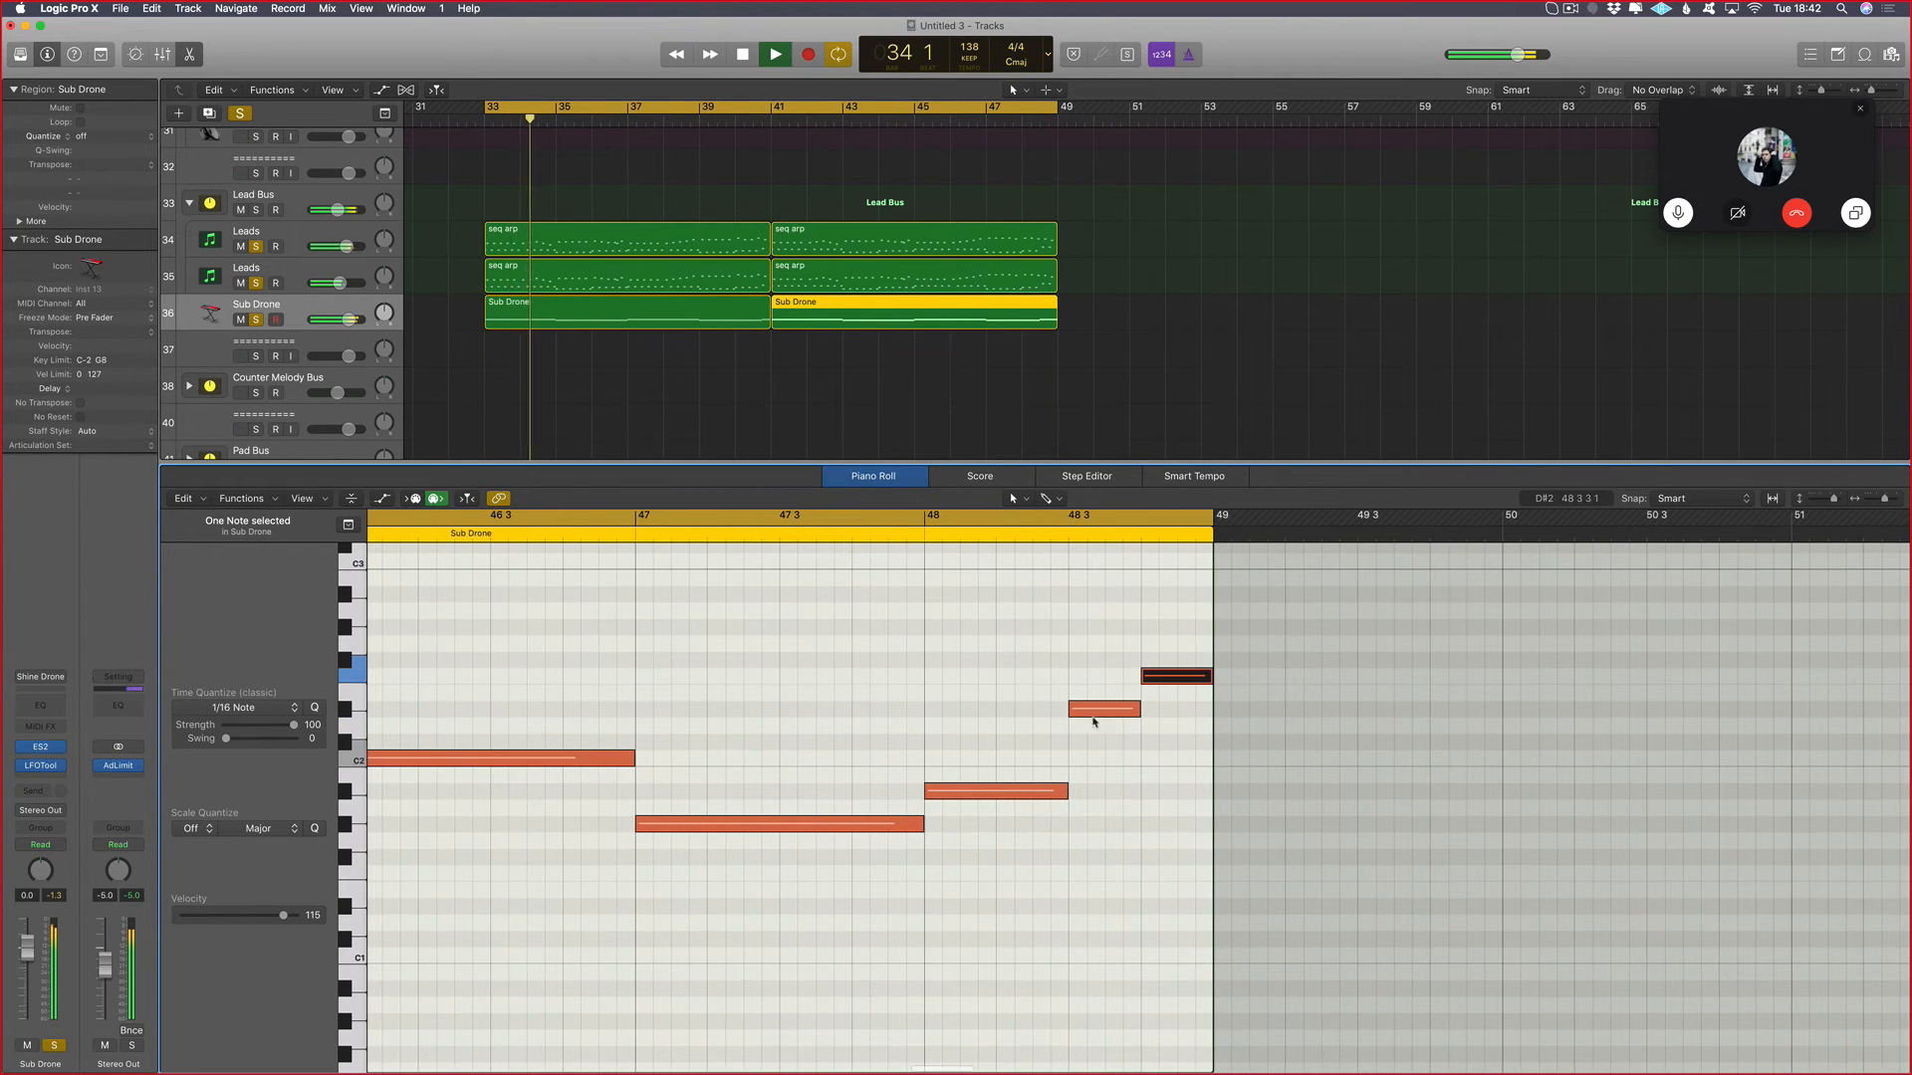
{"action": "left_click", "coordinate": [1092, 715]}
{"action": "left_click_drag", "start_coordinate": [1183, 677], "coordinate": [1196, 803]}
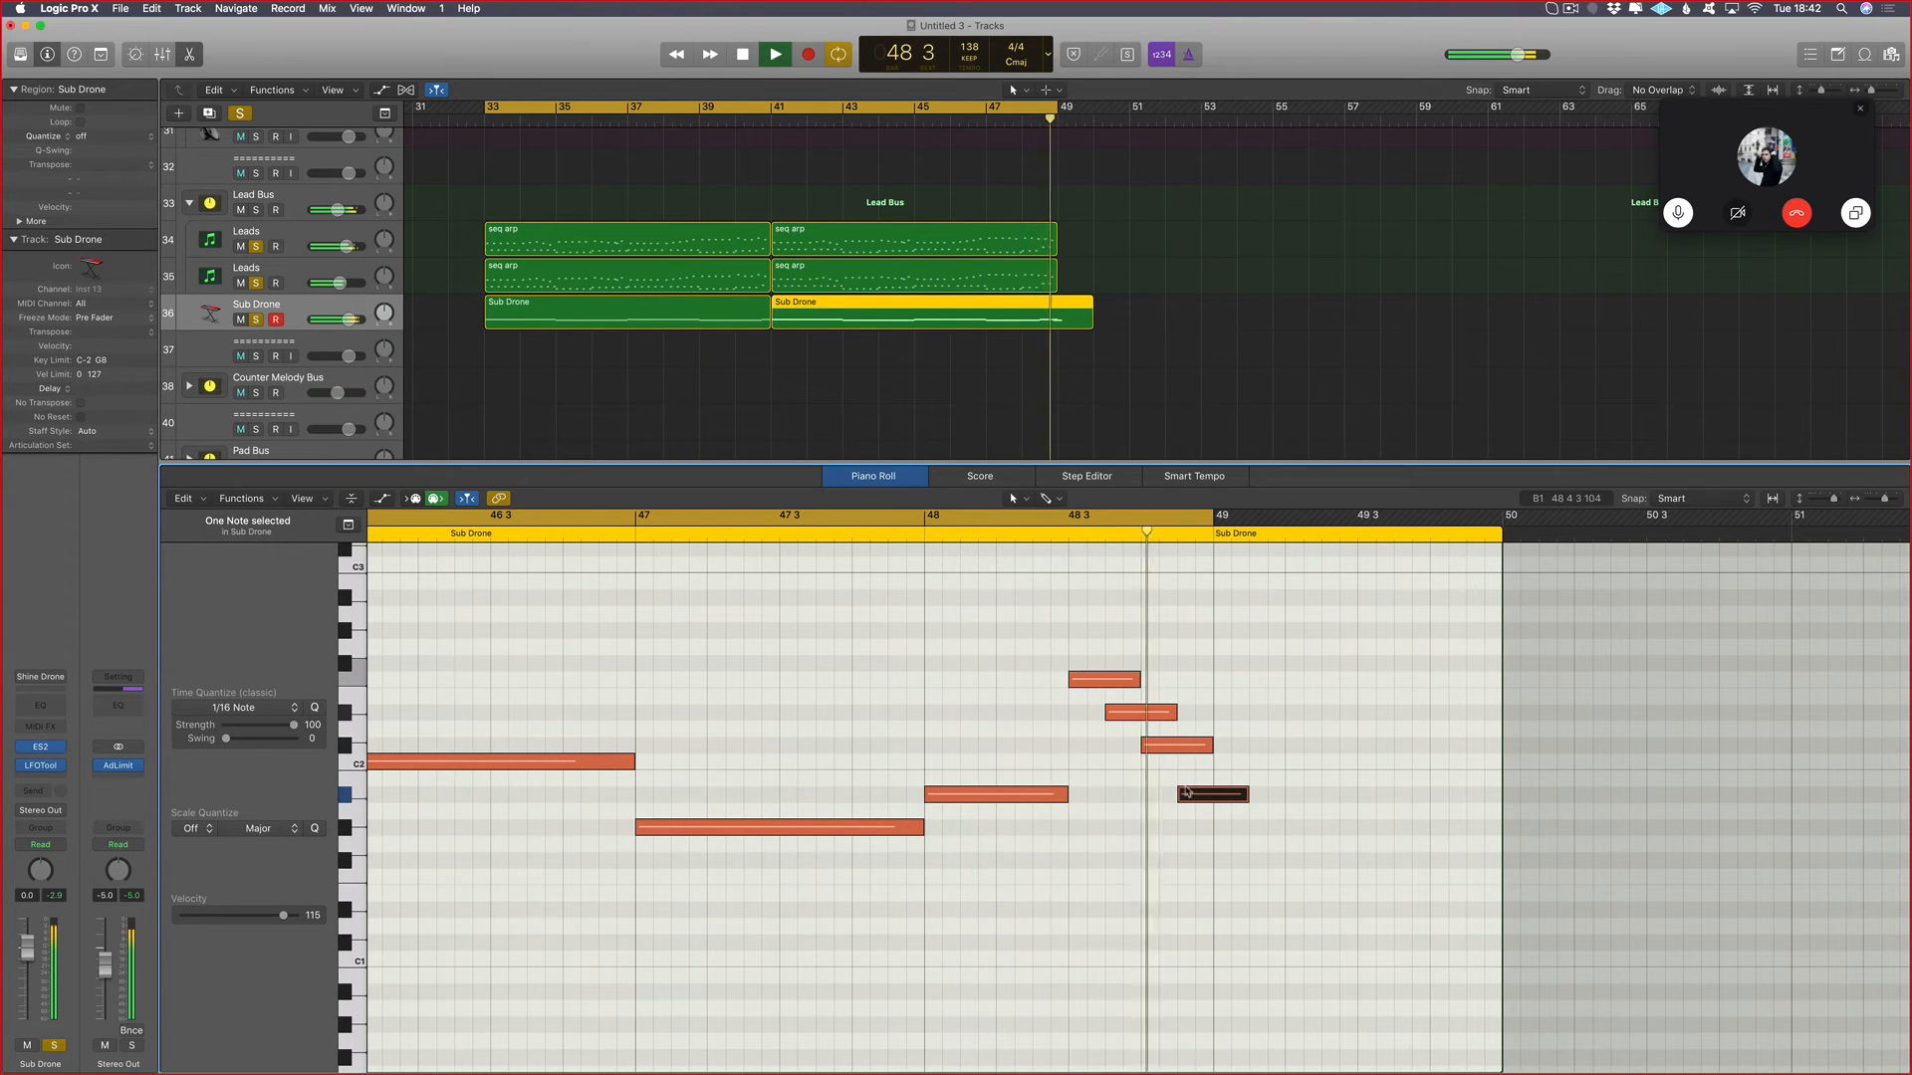
{"action": "left_click_drag", "start_coordinate": [1092, 321], "coordinate": [1051, 322]}
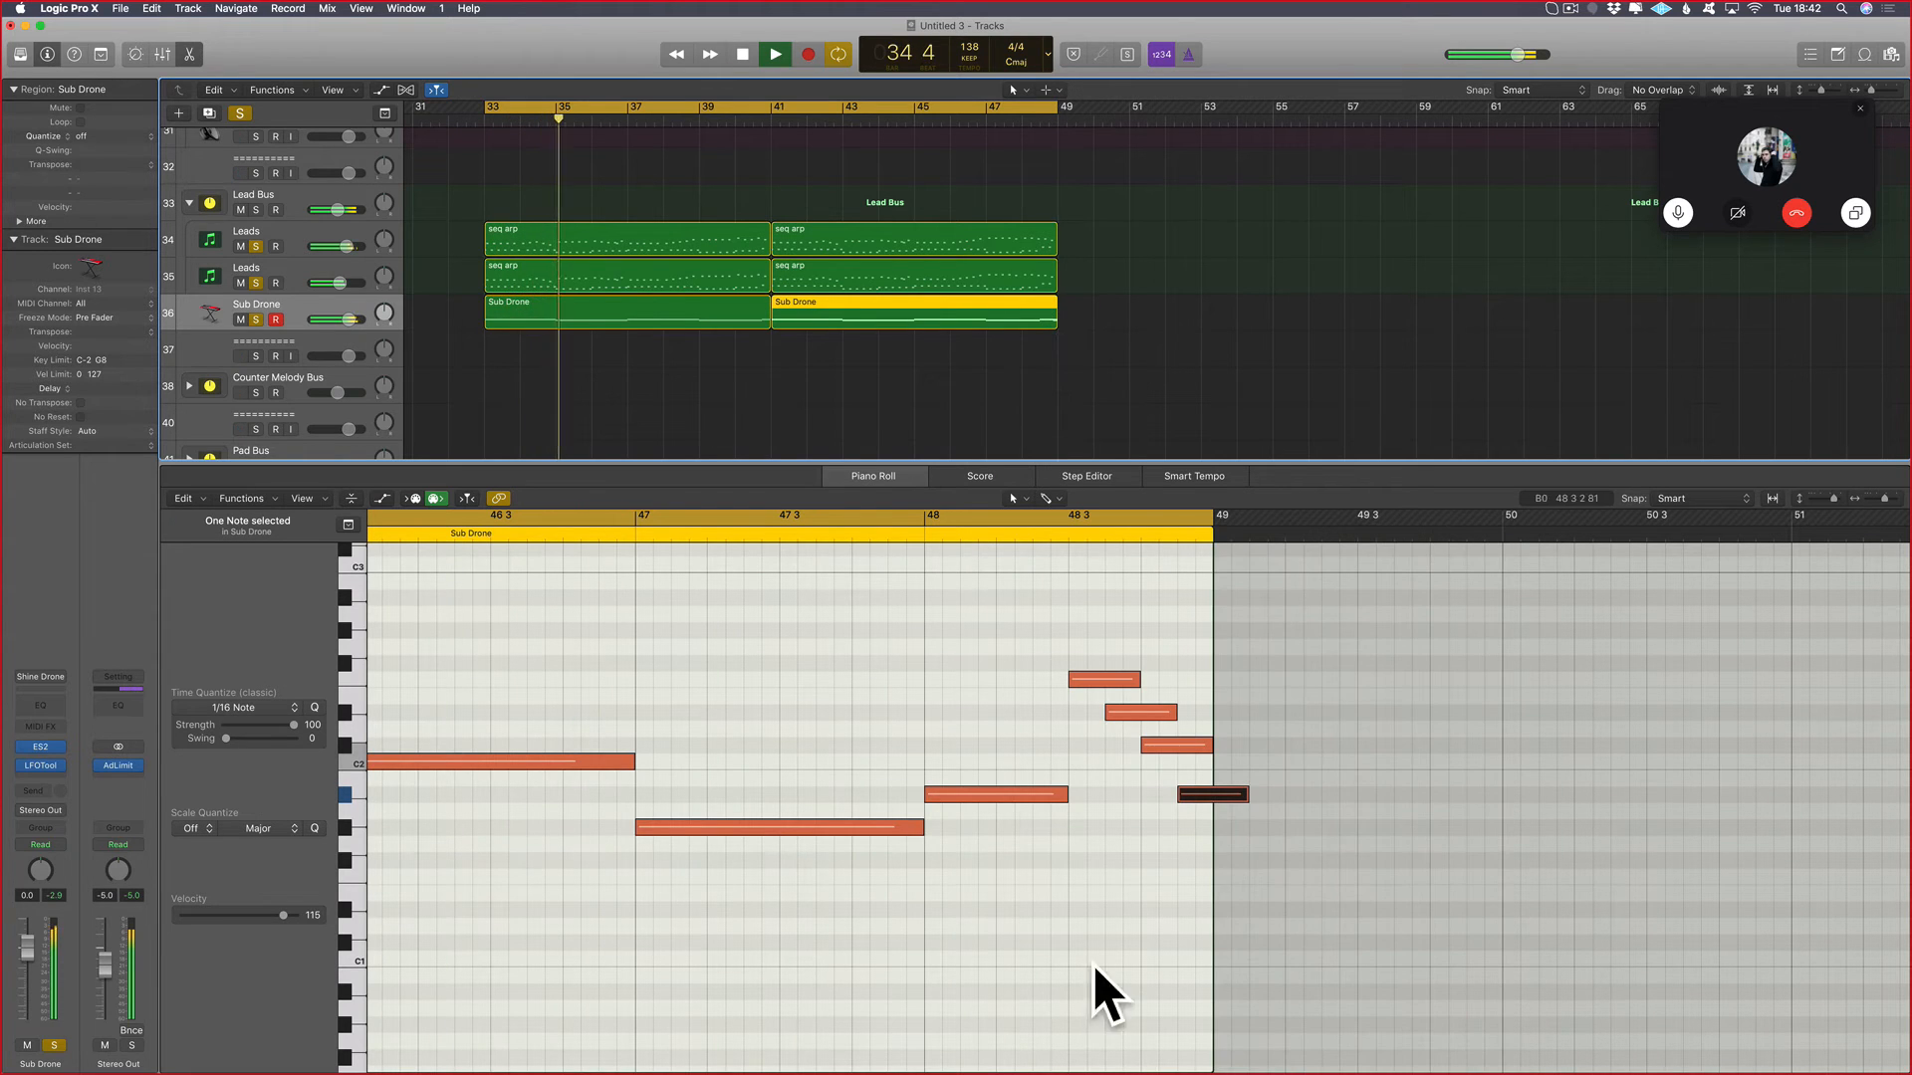
Step: Shorten the four run notes to two sixteenths each, shorten bar 48's opening A#1 note, and add a brief A#1 before the run
{"action": "left_click_drag", "start_coordinate": [1159, 708], "coordinate": [1174, 749]}
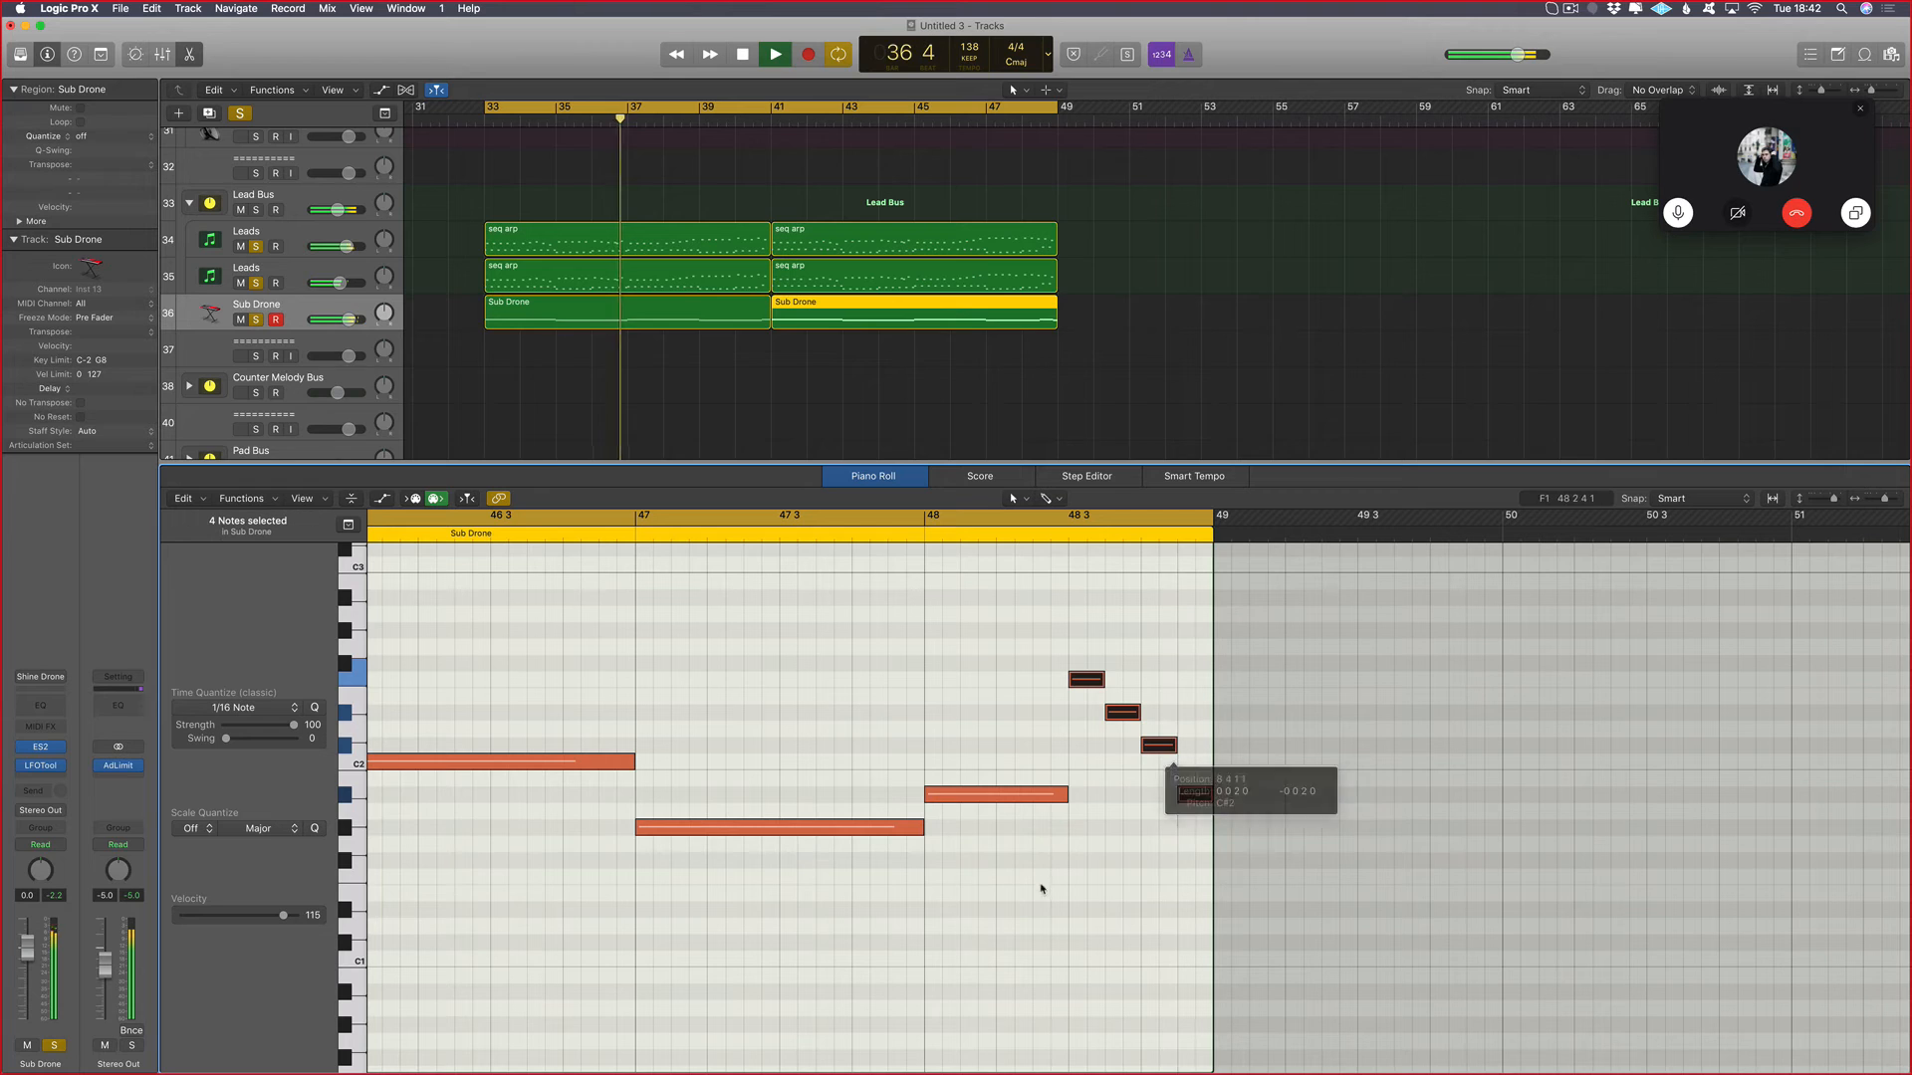
{"action": "mouse_move", "coordinate": [1064, 796]}
{"action": "left_mouse_down"}
{"action": "mouse_move", "coordinate": [1026, 797]}
{"action": "mouse_move", "coordinate": [1056, 796]}
{"action": "left_mouse_up"}
{"action": "left_click", "coordinate": [1060, 797], "text": "super"}
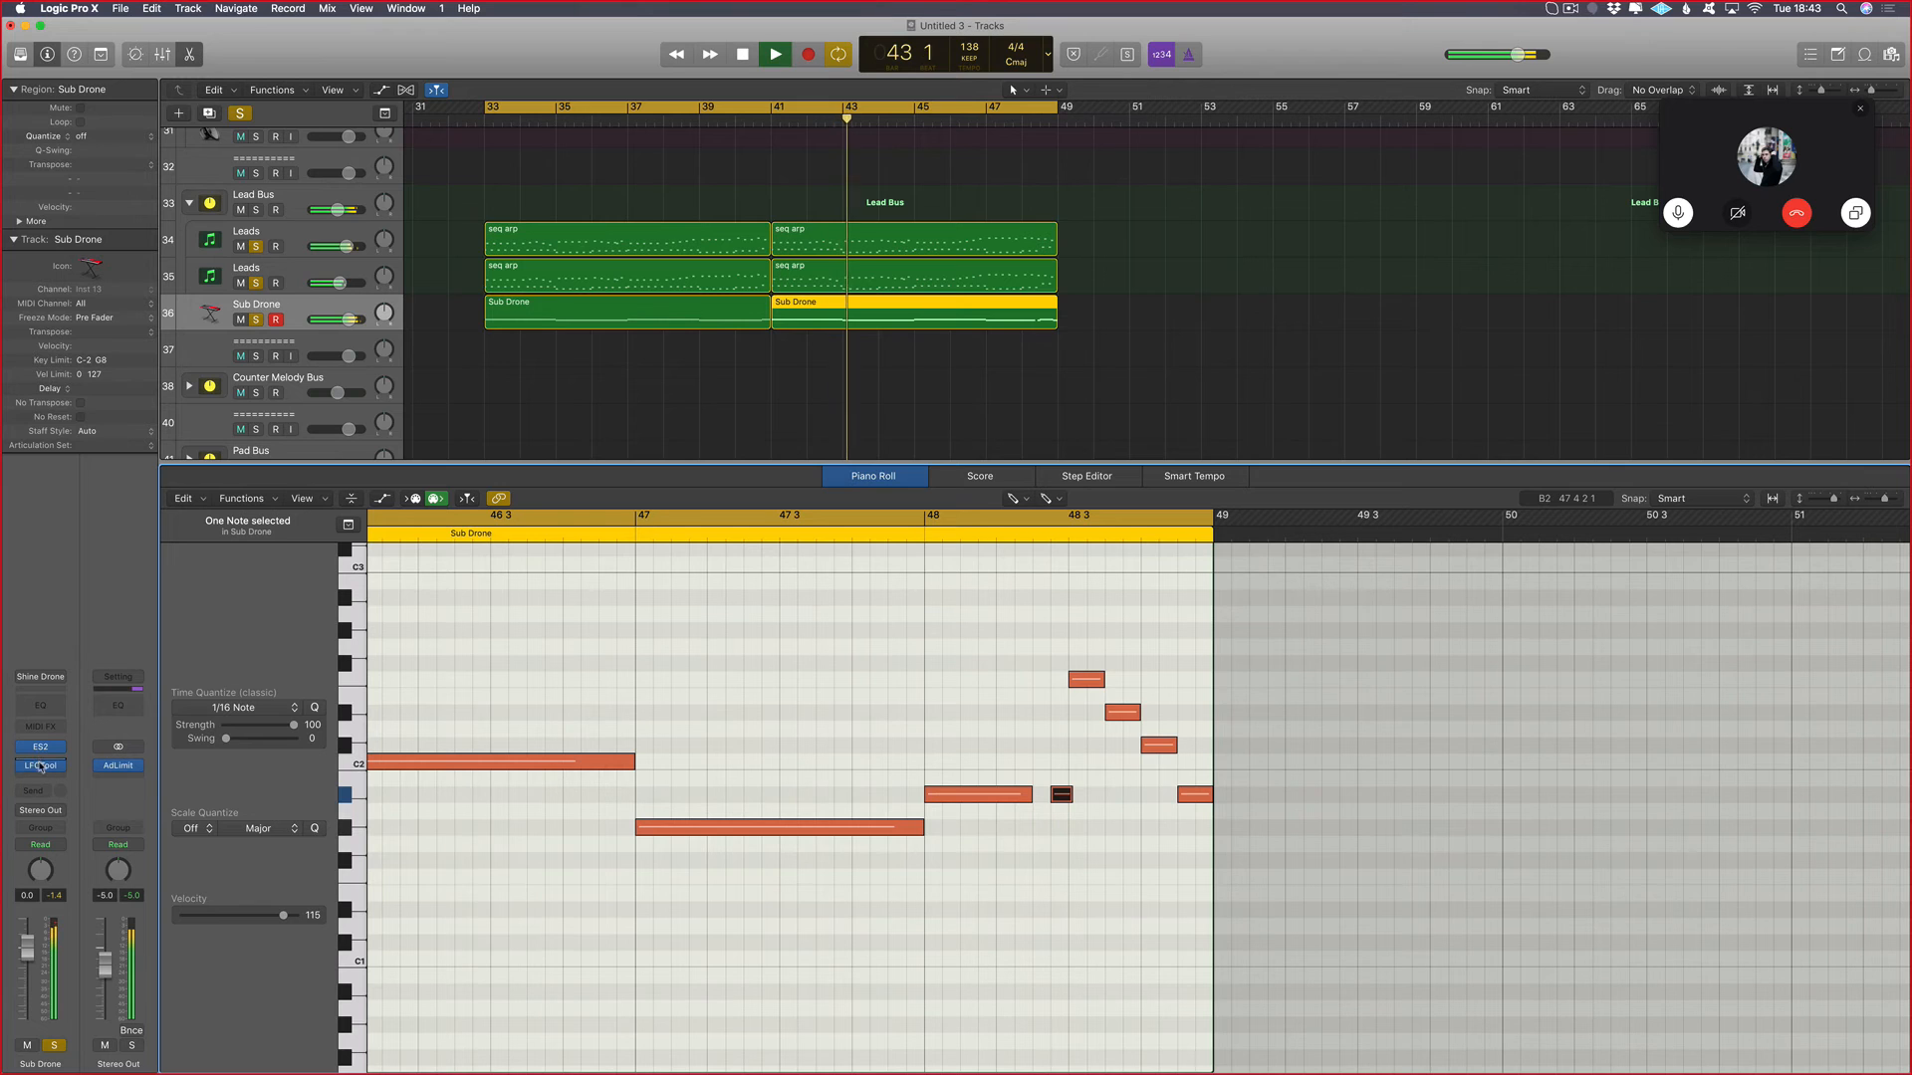
Step: Take the second Leads track out of solo and close the Sub Drone's LFOTool window
{"action": "key", "text": "v"}
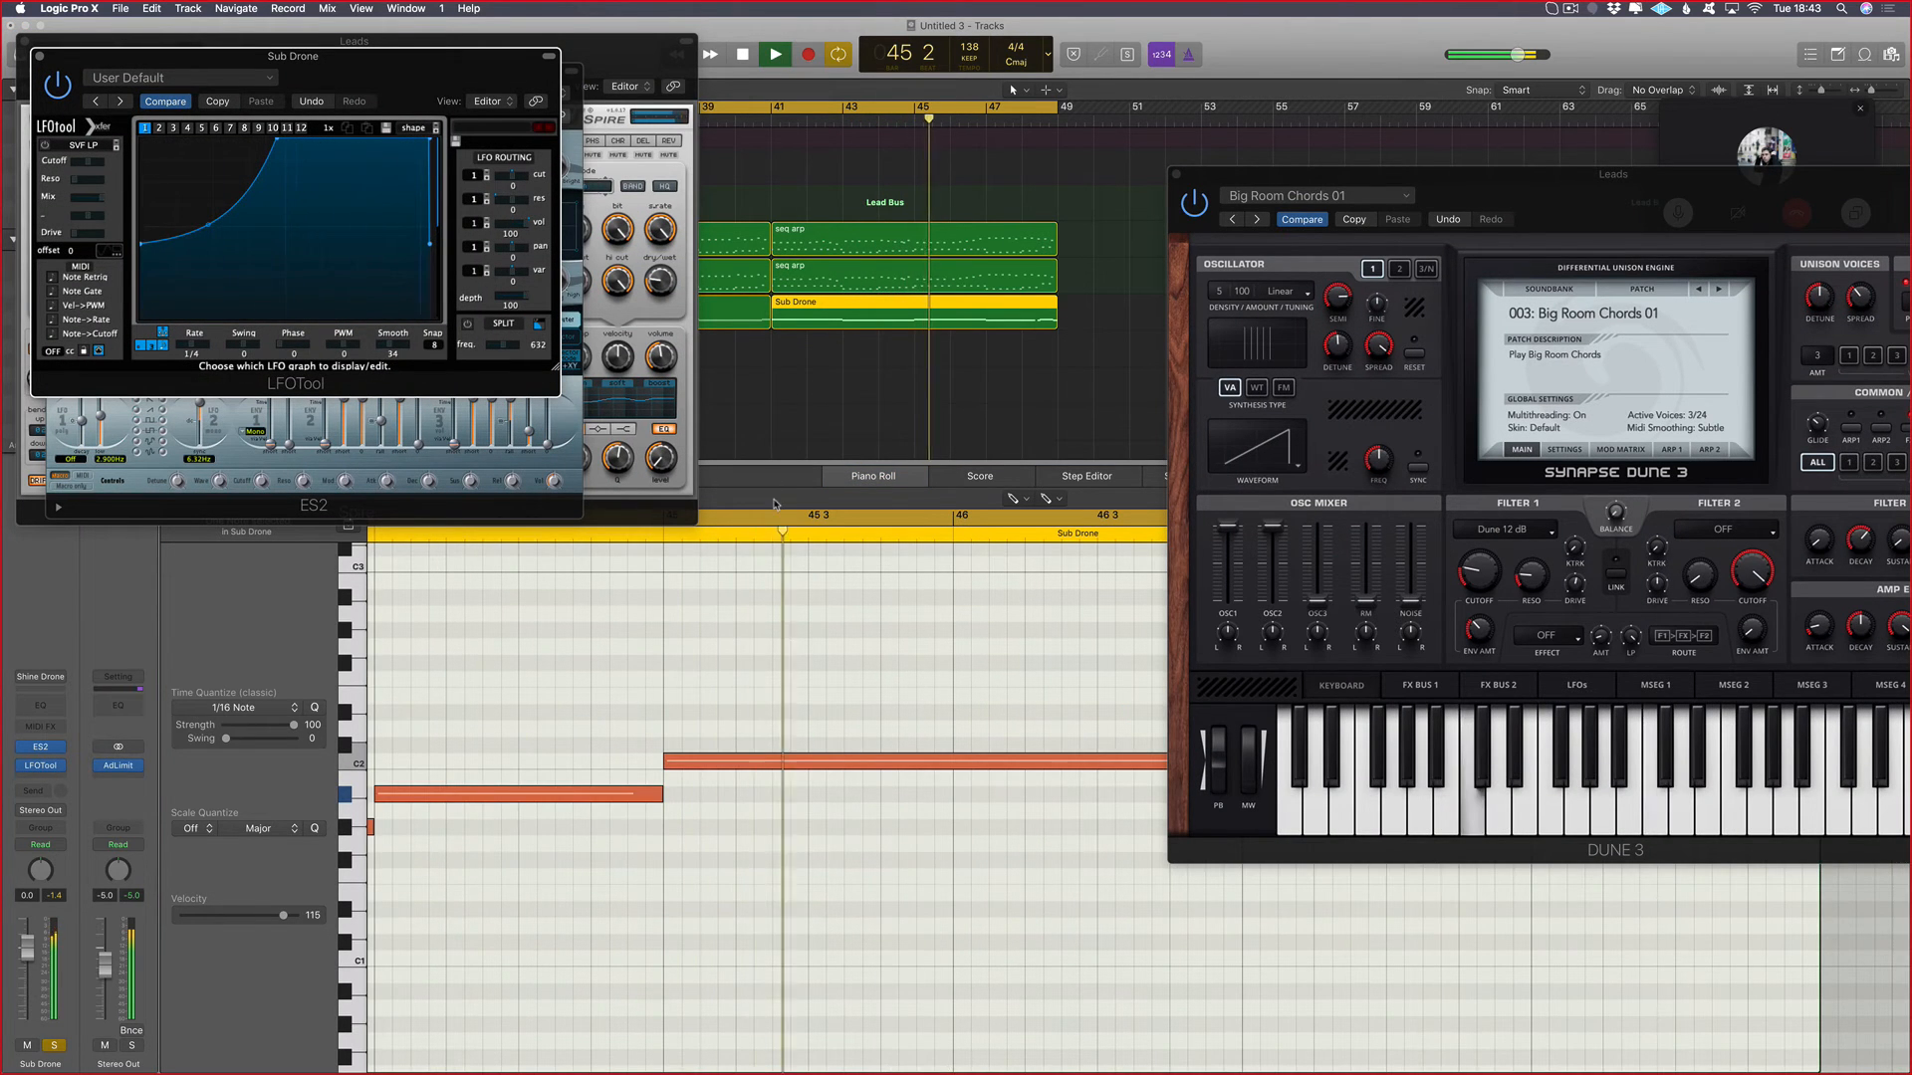
{"action": "key", "text": "v"}
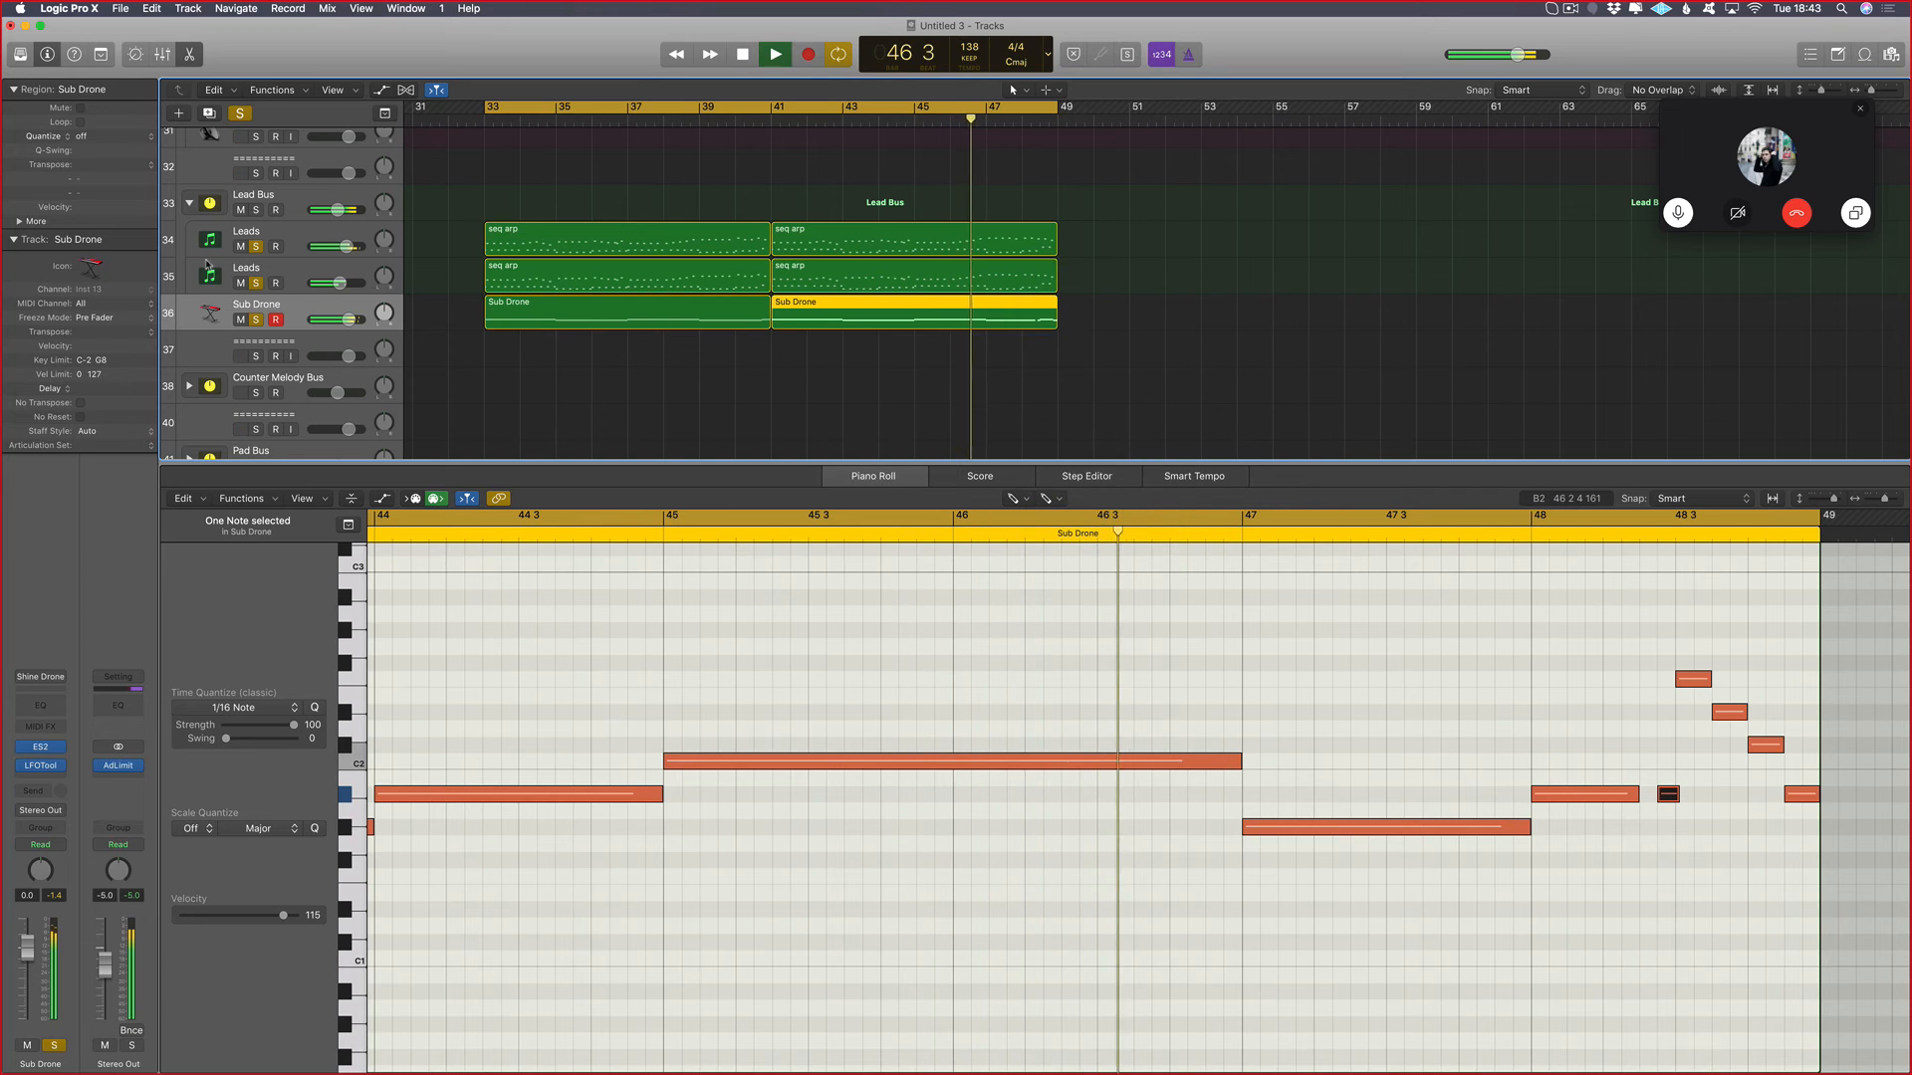
{"action": "left_click", "coordinate": [256, 283]}
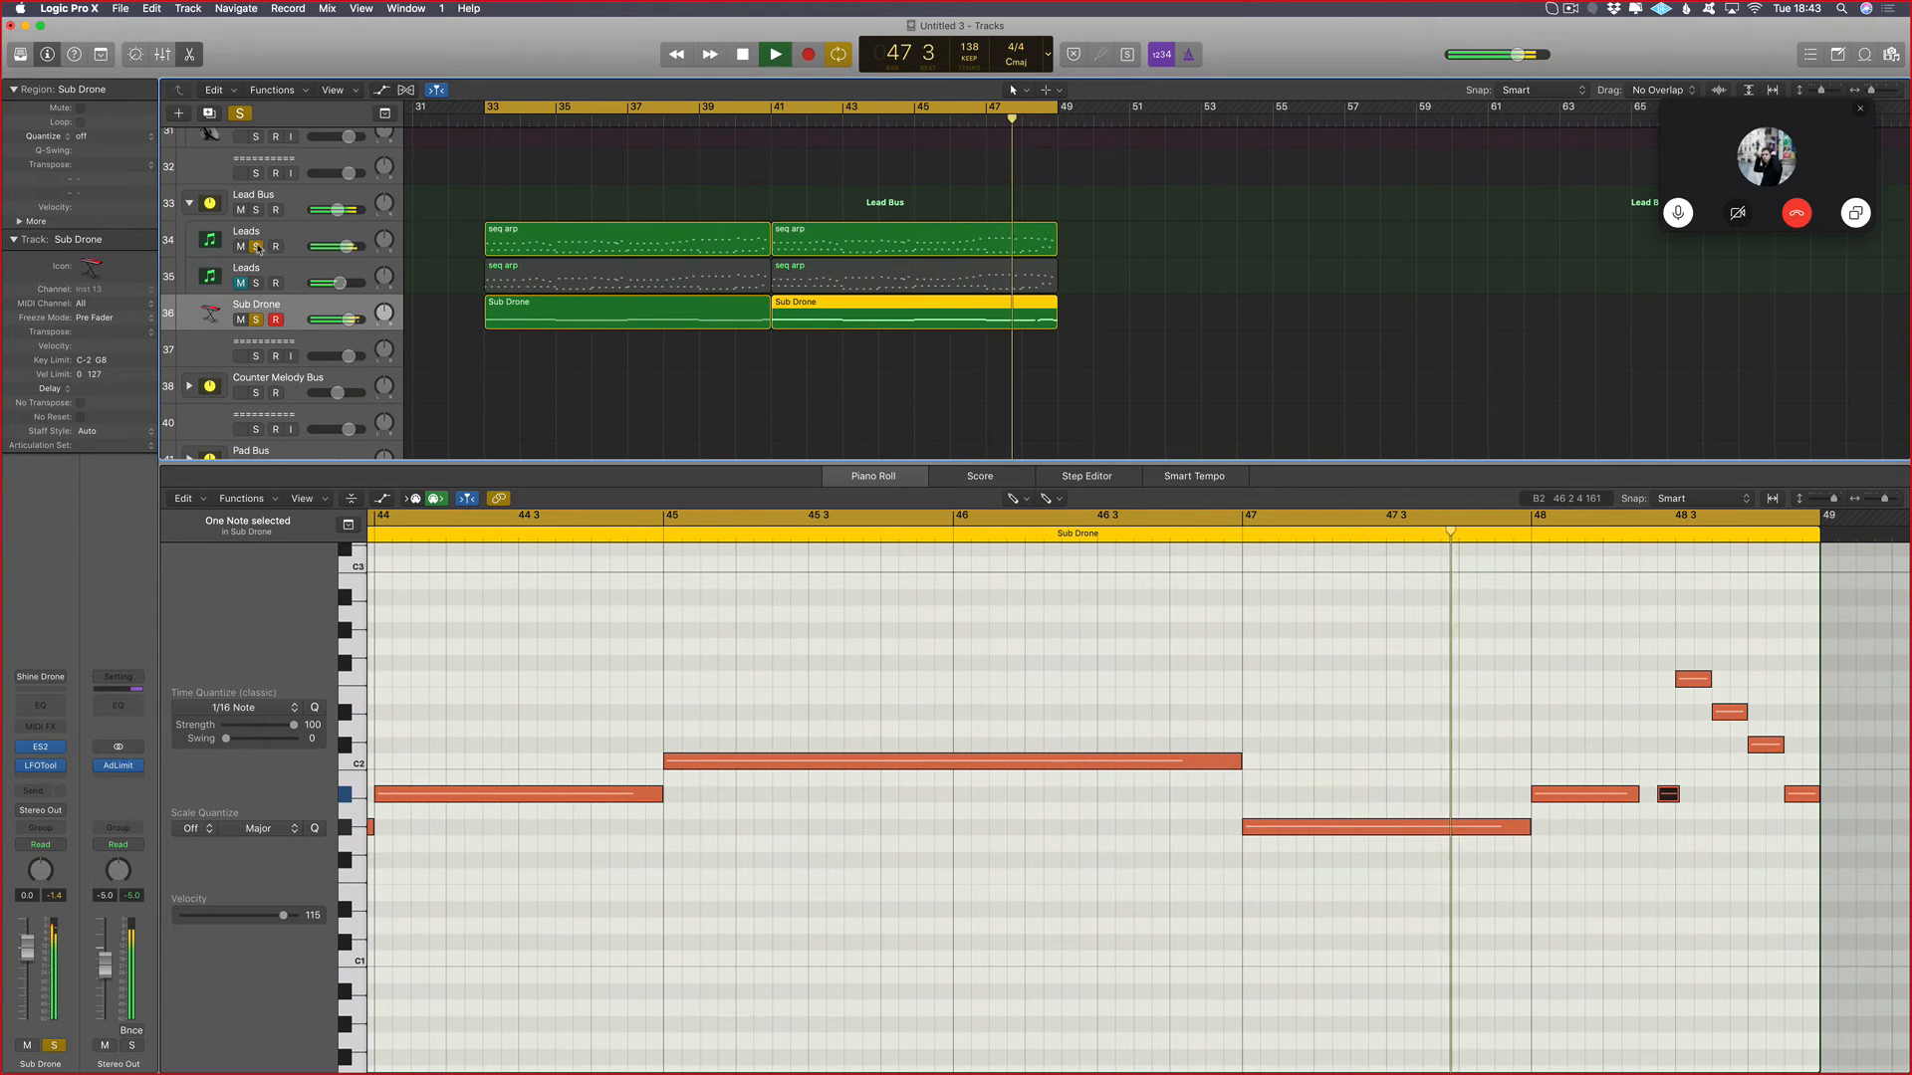
{"action": "left_click", "coordinate": [258, 248]}
{"action": "key", "text": "v"}
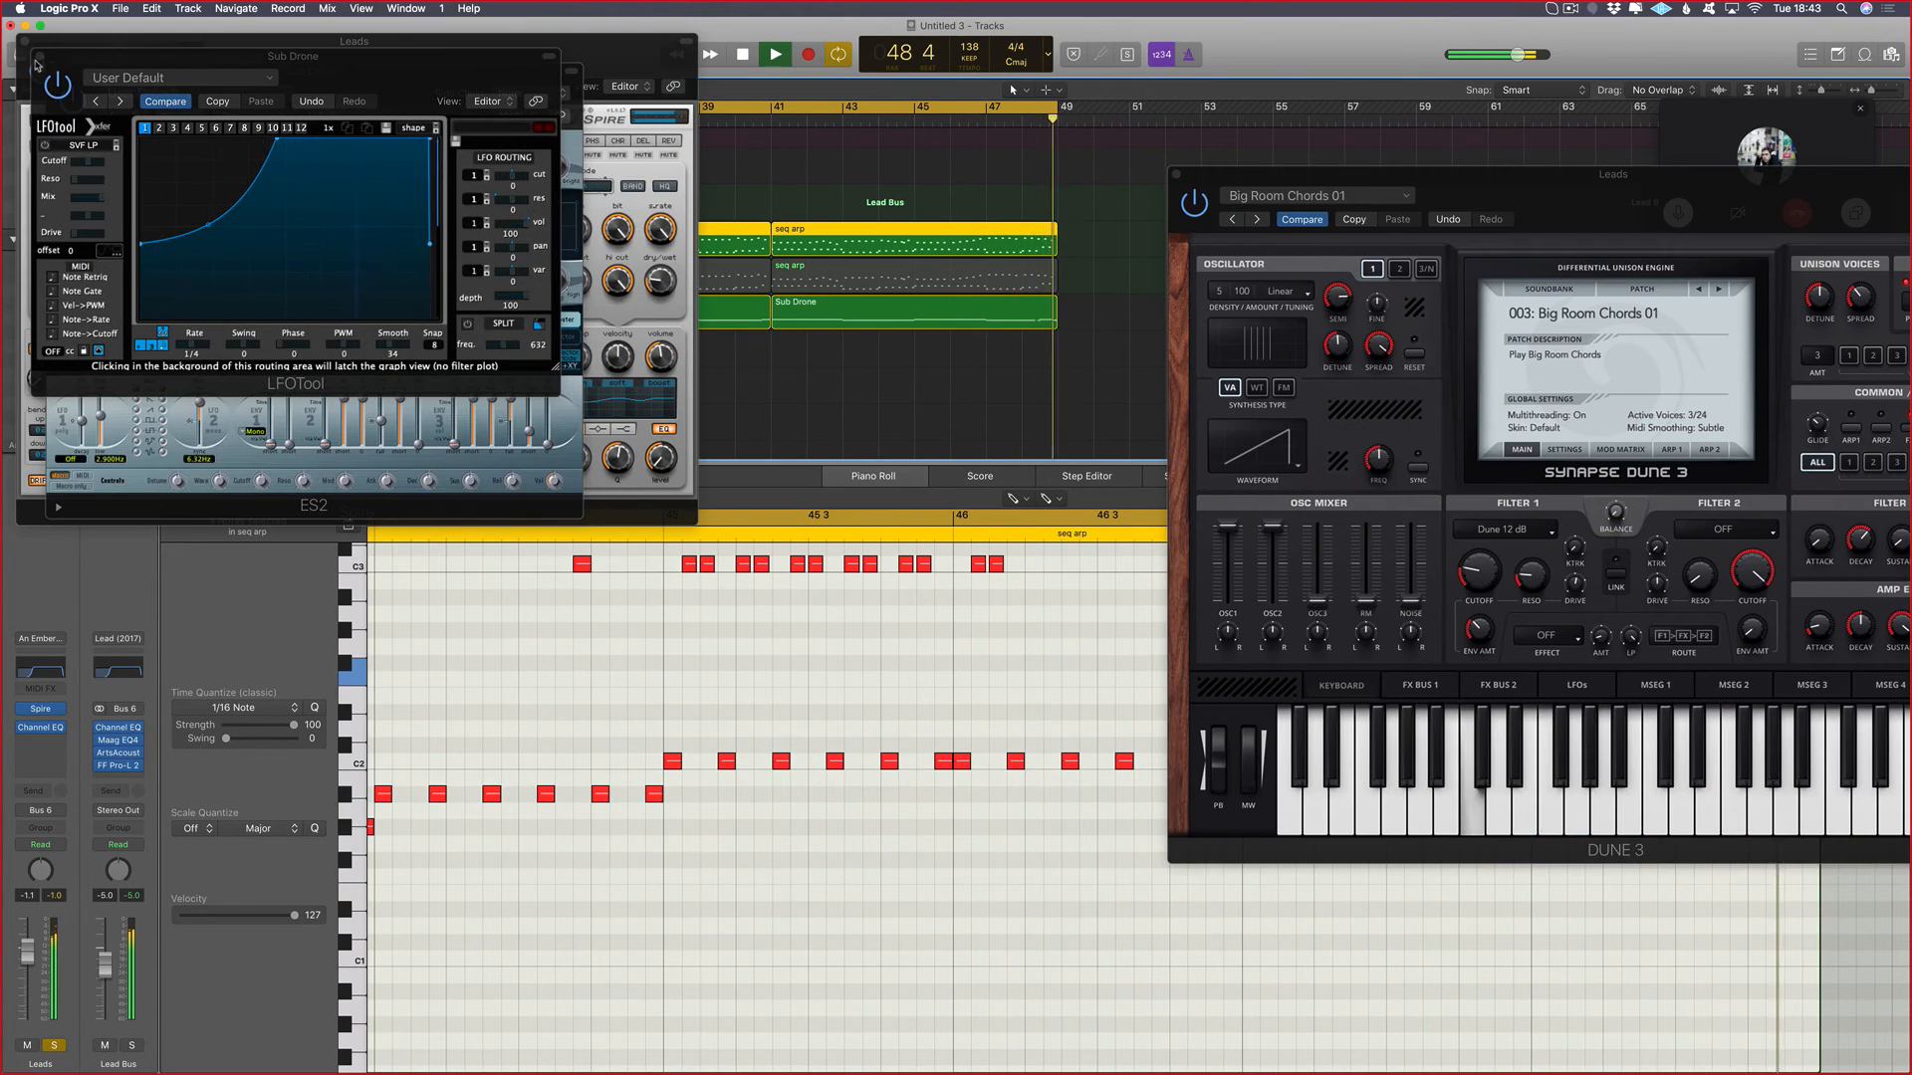
{"action": "left_click", "coordinate": [36, 60]}
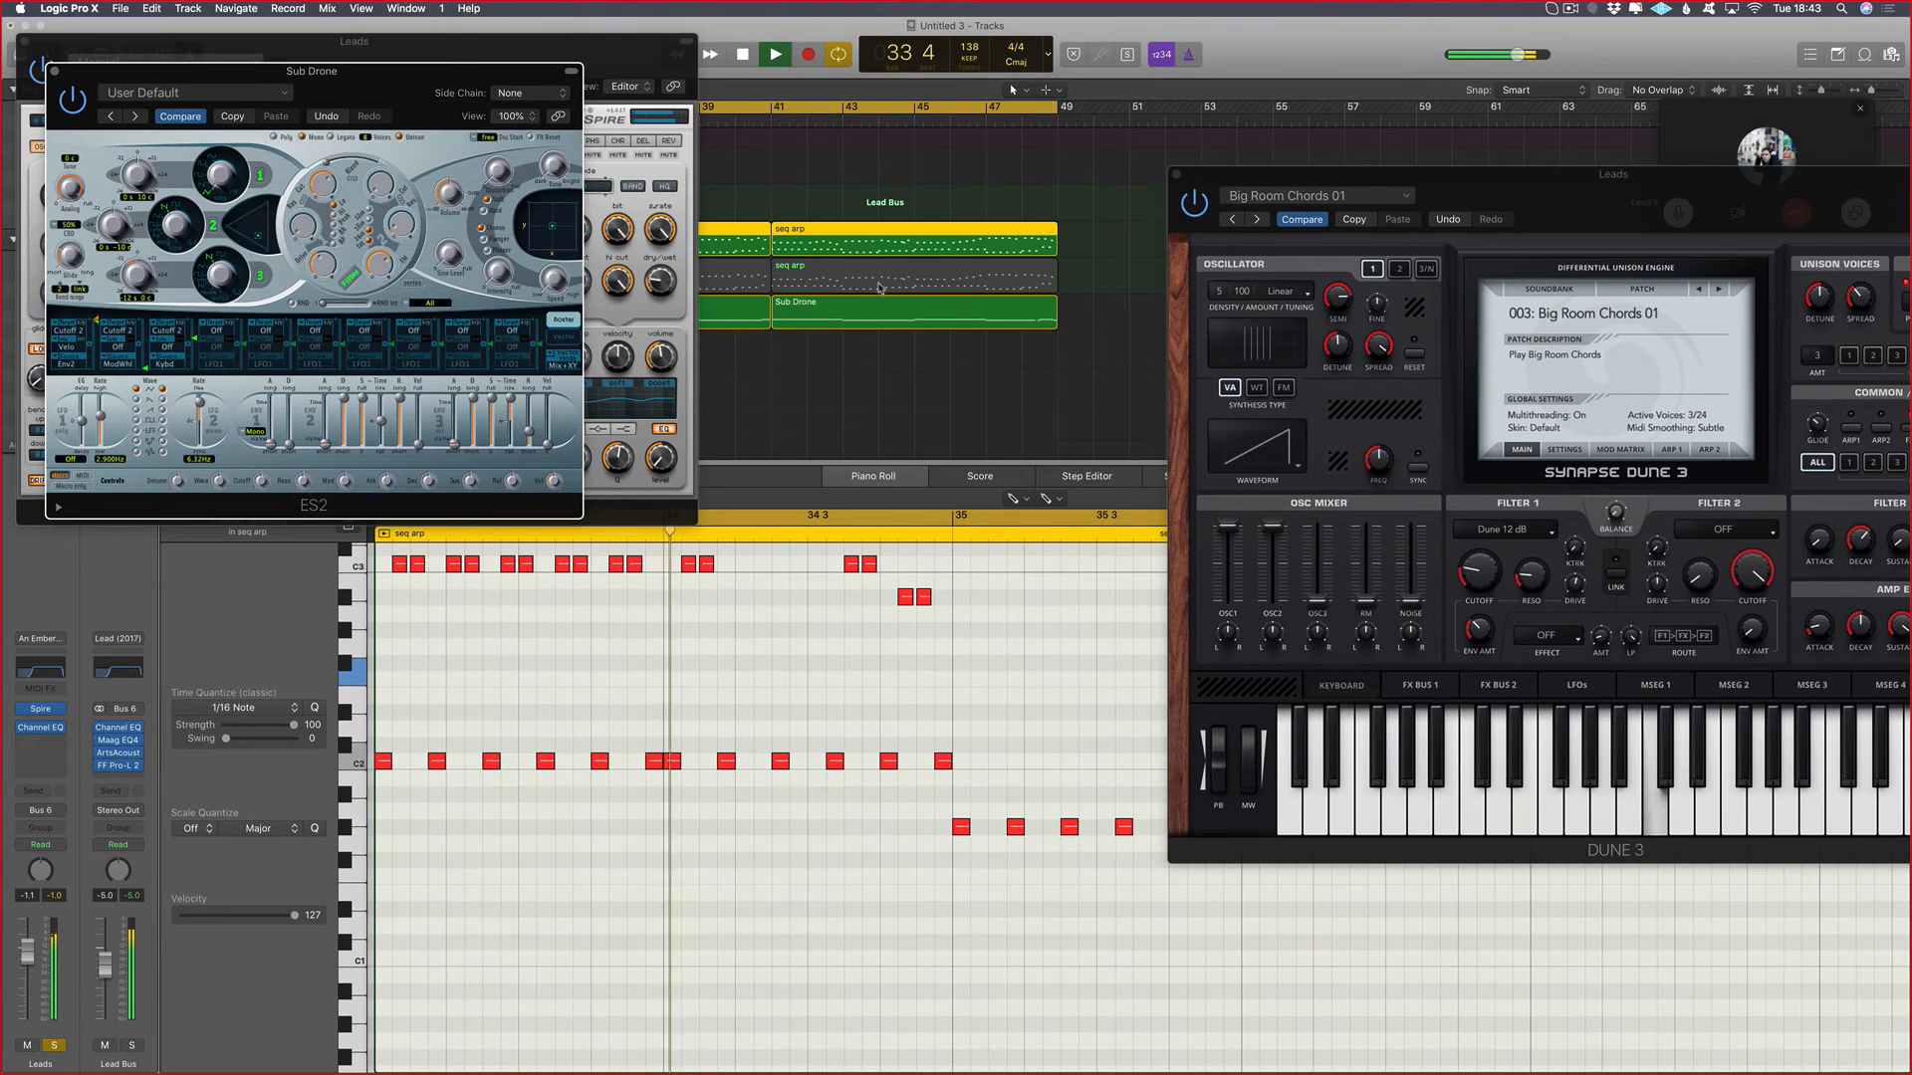
{"action": "key", "text": "v"}
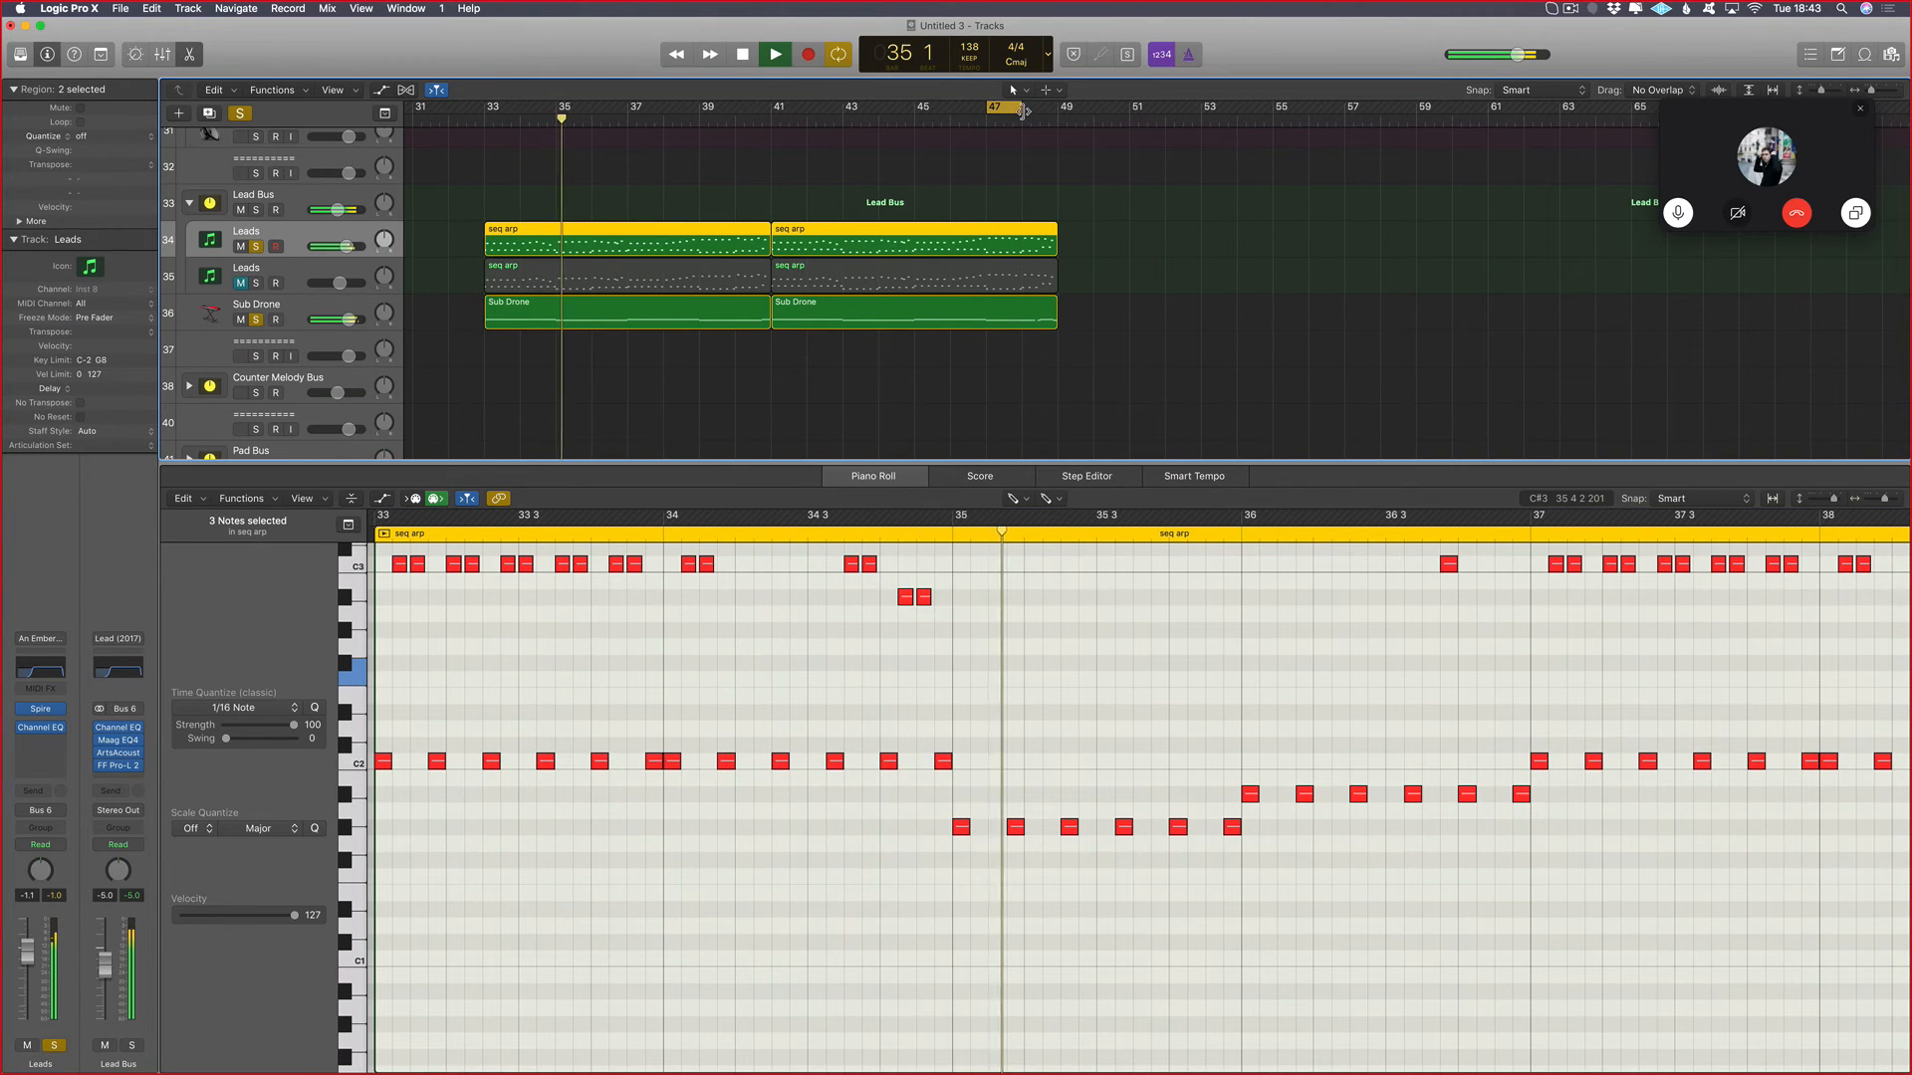
Step: Loop bars 47–49, remove the second Sub Drone region's final A#1, and lower the preceding note to C2, extended to bar 49
{"action": "left_click_drag", "start_coordinate": [1023, 110], "coordinate": [1064, 112]}
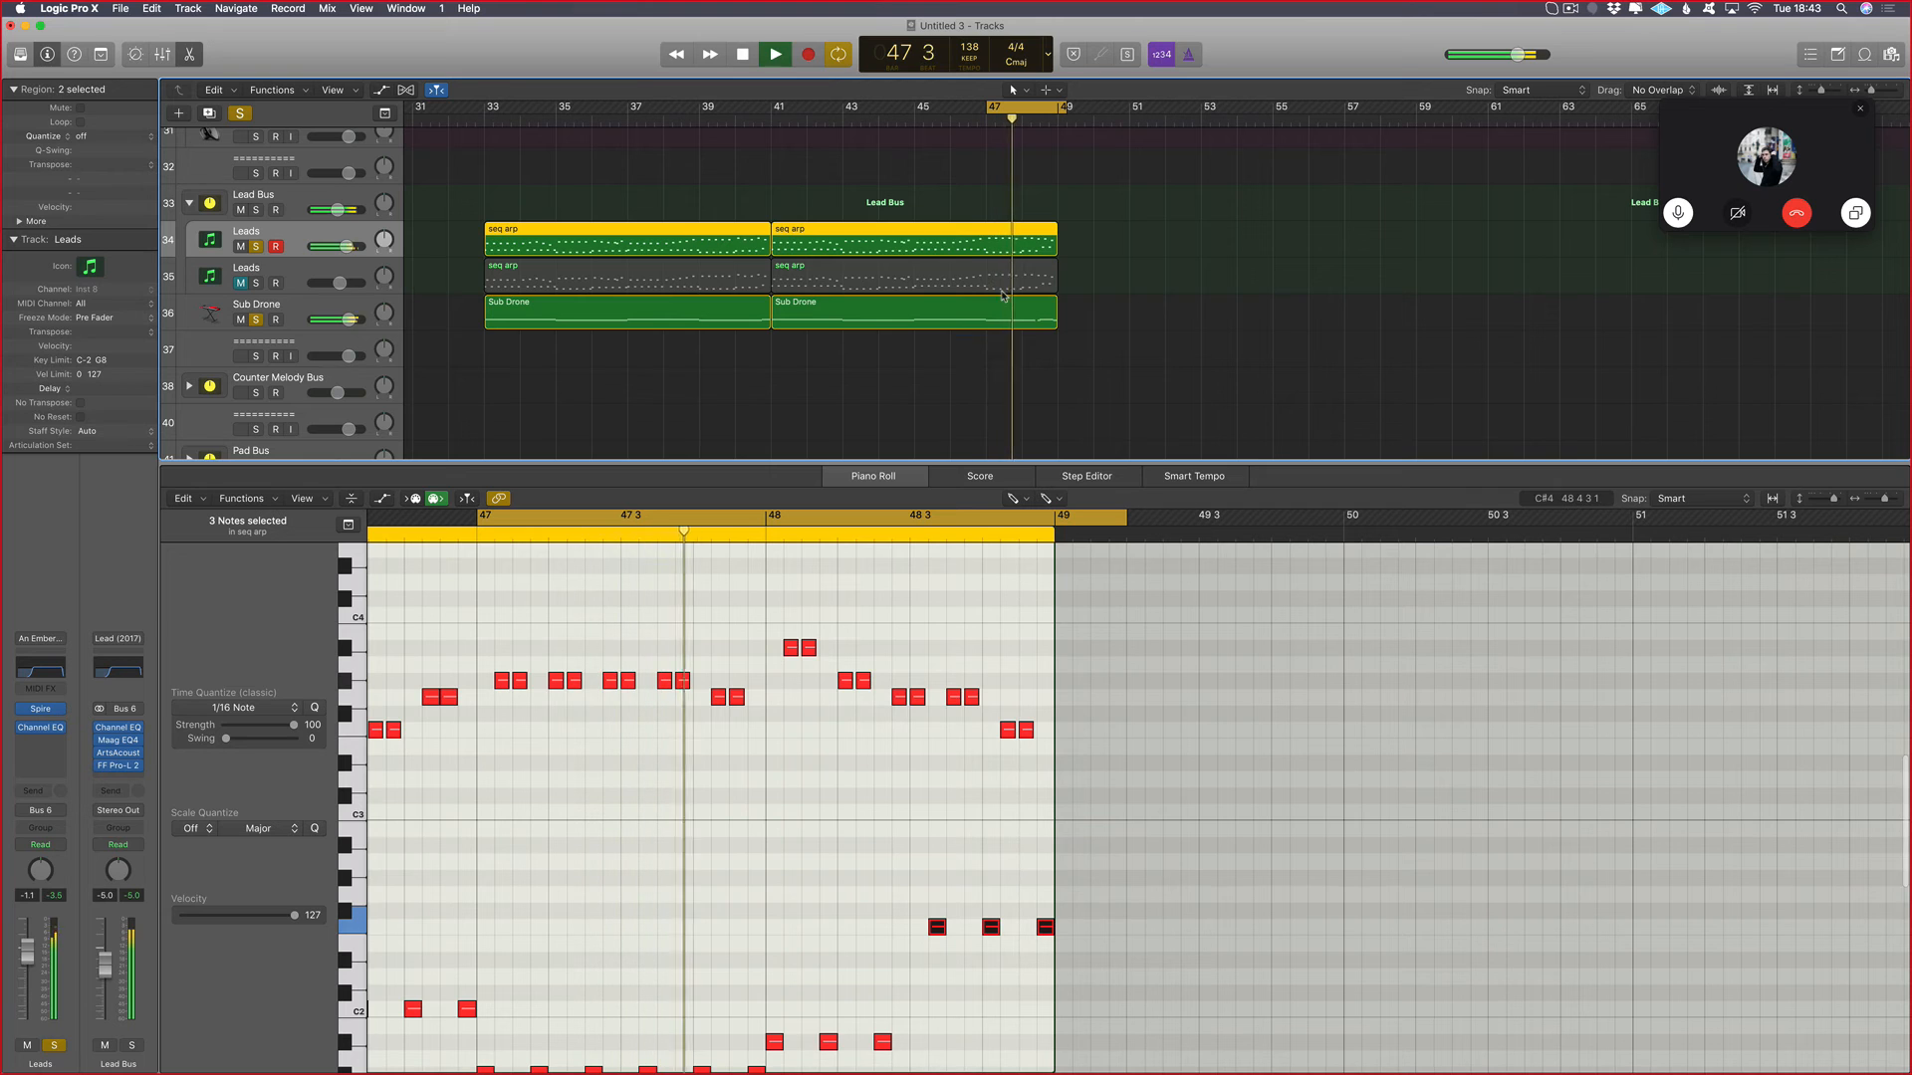
{"action": "left_click", "coordinate": [1002, 287]}
{"action": "left_click", "coordinate": [1003, 303]}
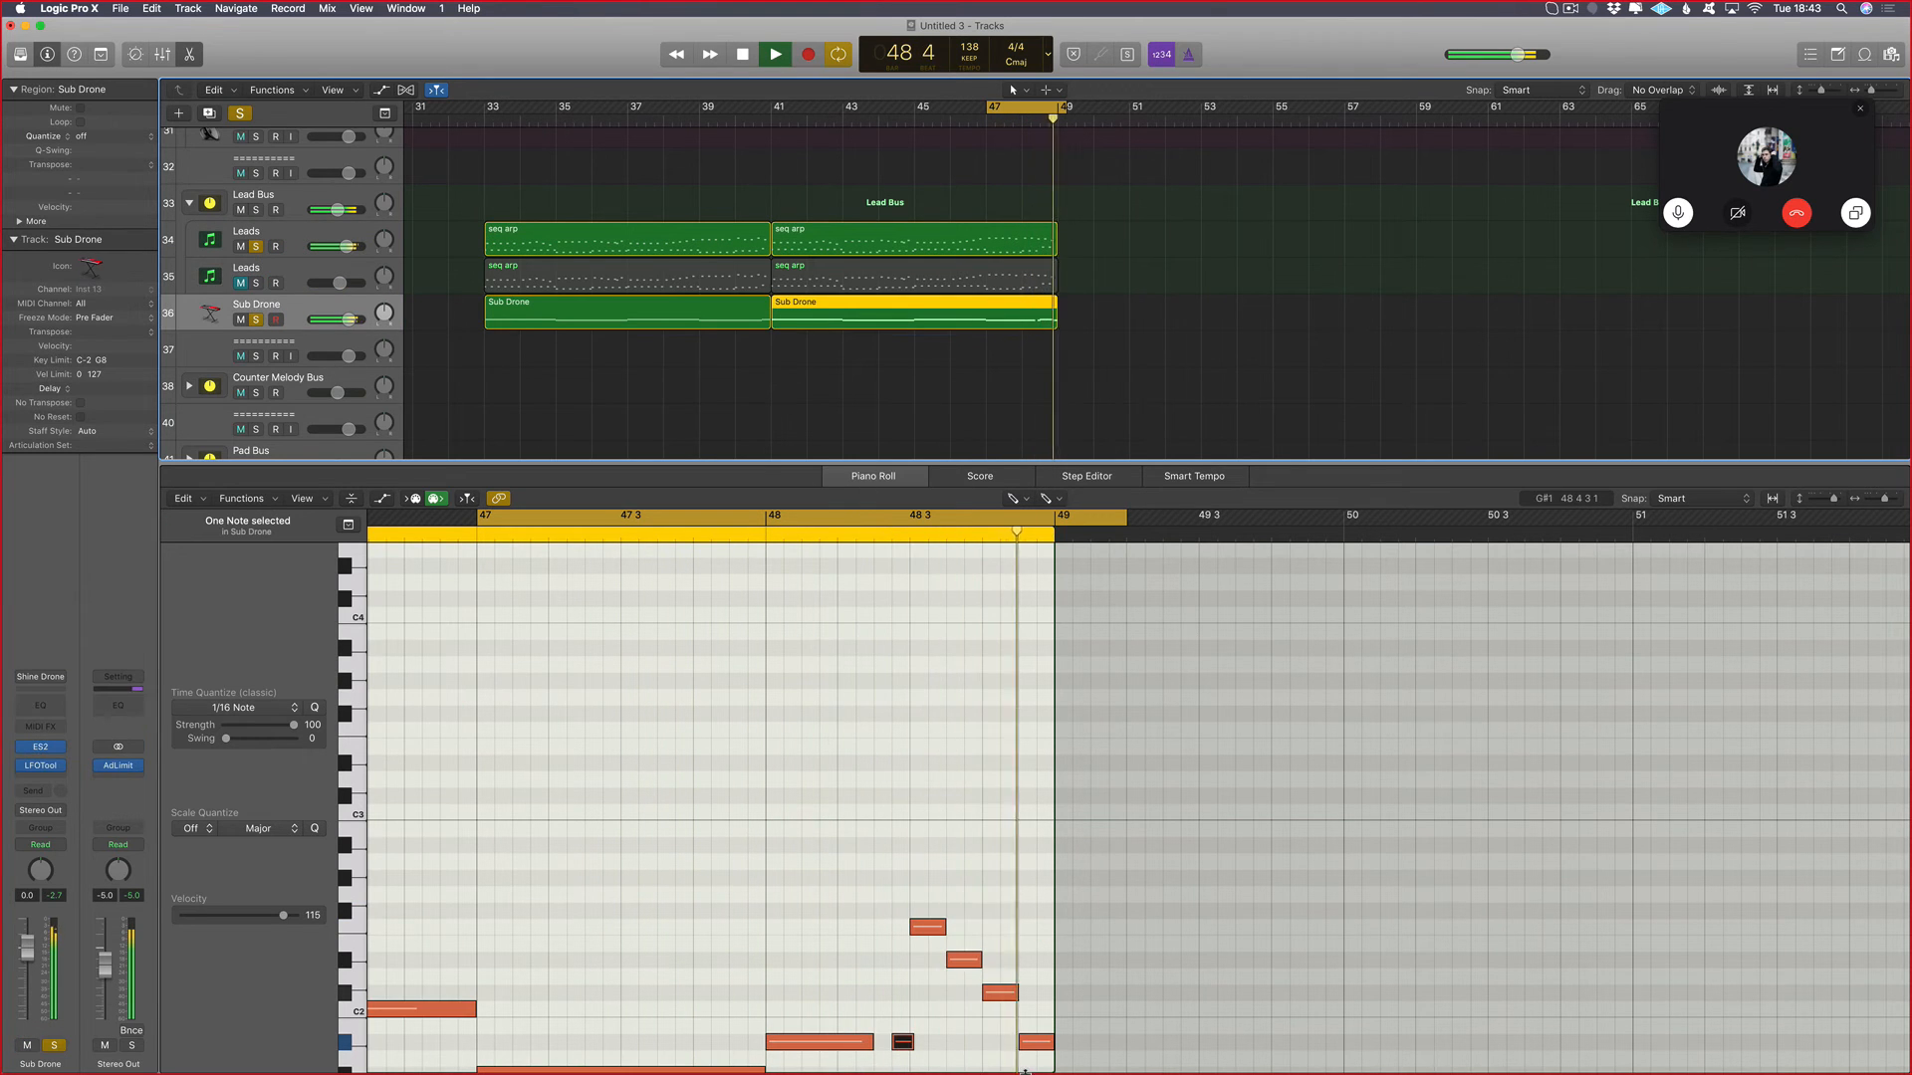
{"action": "scroll", "coordinate": [980, 996], "scroll_direction": "down", "scroll_amount": 2}
{"action": "left_click_drag", "start_coordinate": [941, 908], "coordinate": [1053, 989]}
{"action": "key", "text": "t"}
{"action": "key", "text": "t"}
{"action": "key", "text": "space"}
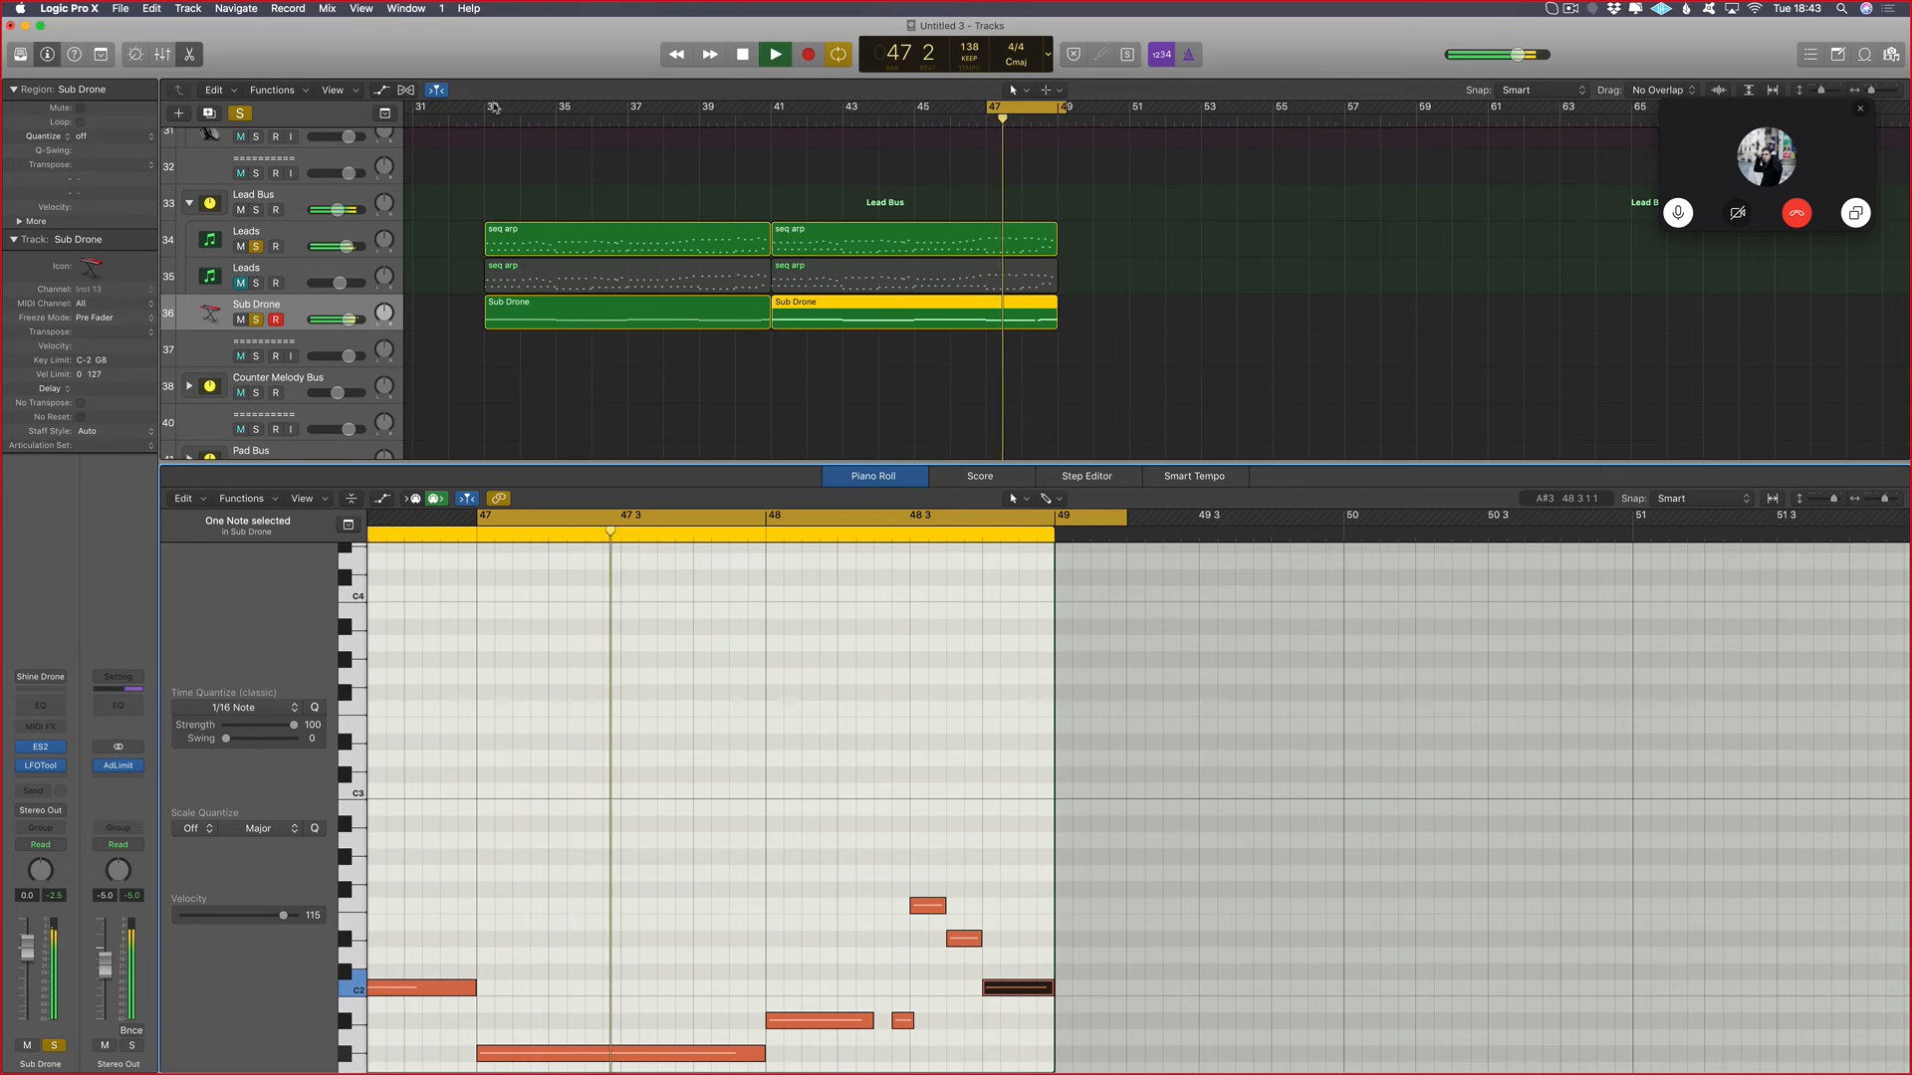
Step: Set the cycle range to bars 33–49 and move the second Leads track's two seq arp regions to start at bar 49
{"action": "left_click_drag", "start_coordinate": [495, 108], "coordinate": [1058, 108]}
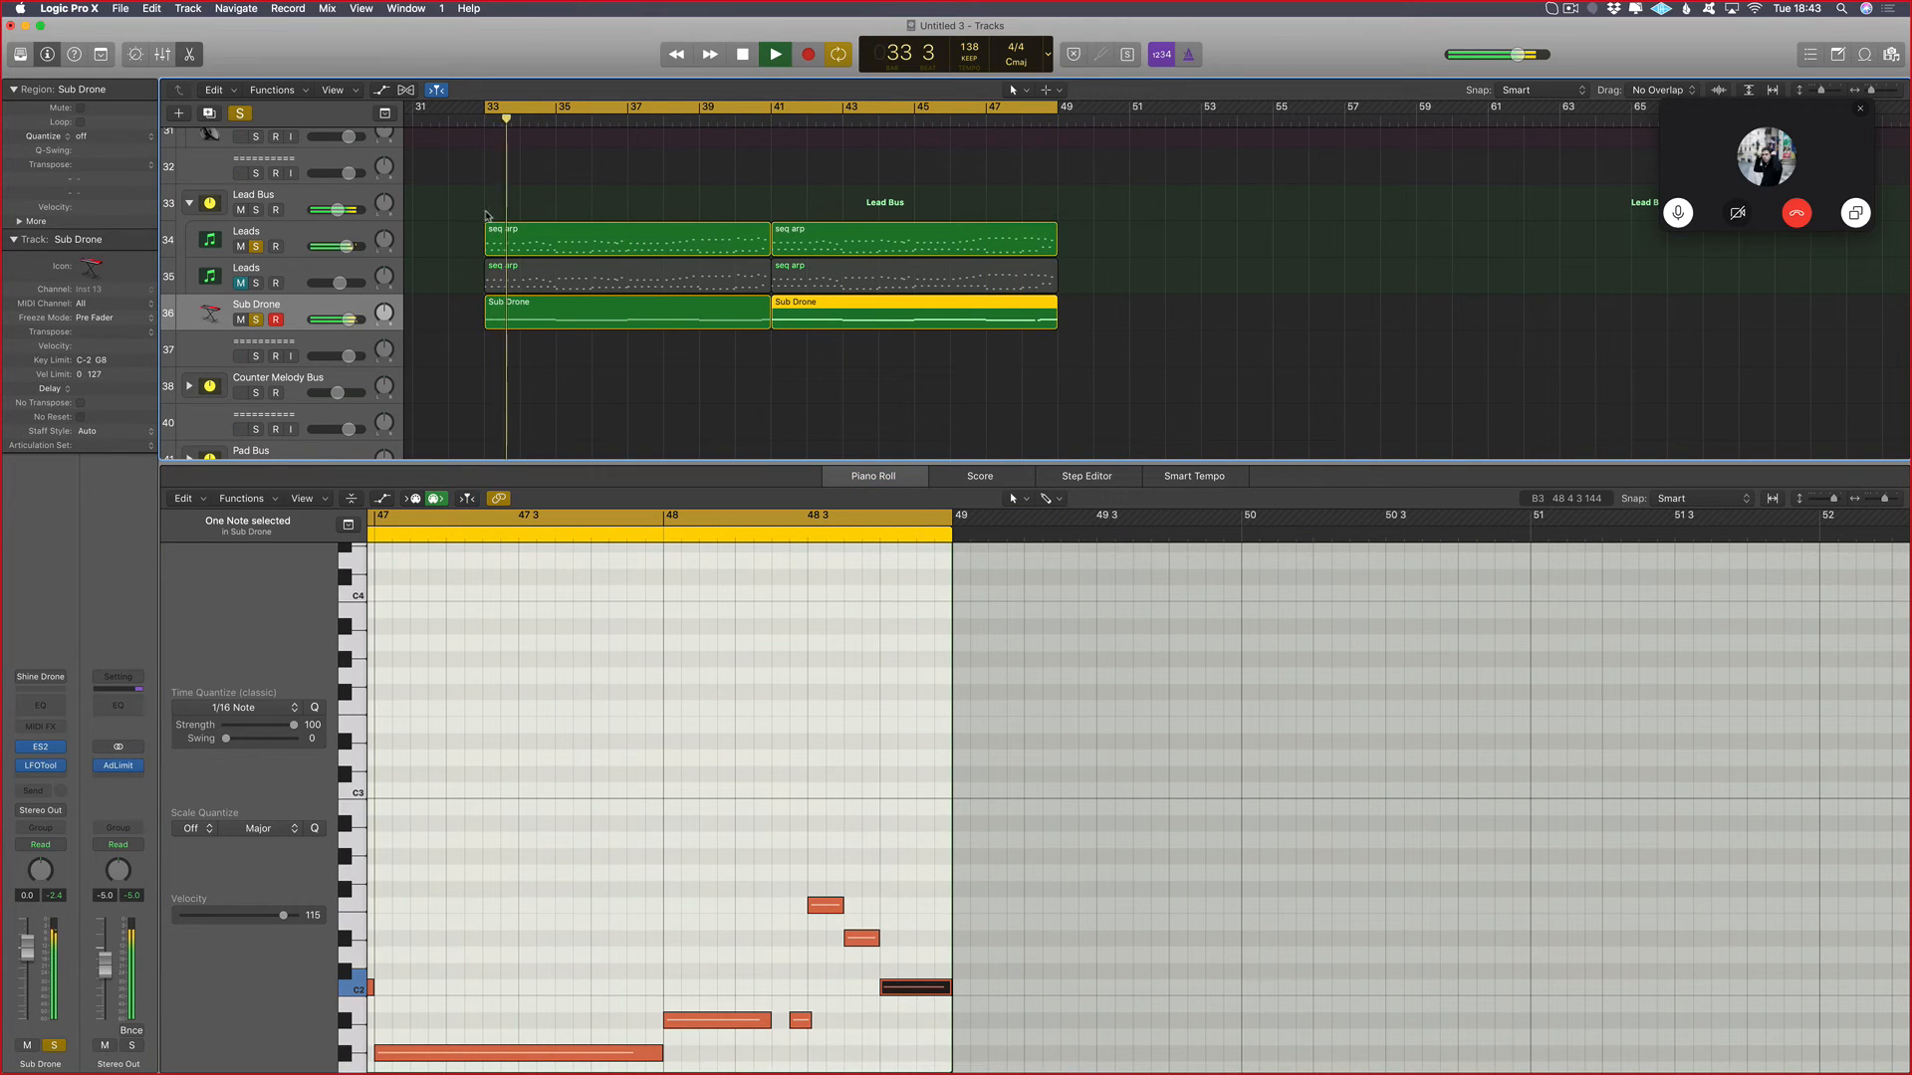
{"action": "left_click", "coordinate": [612, 243]}
{"action": "left_click", "coordinate": [1141, 278]}
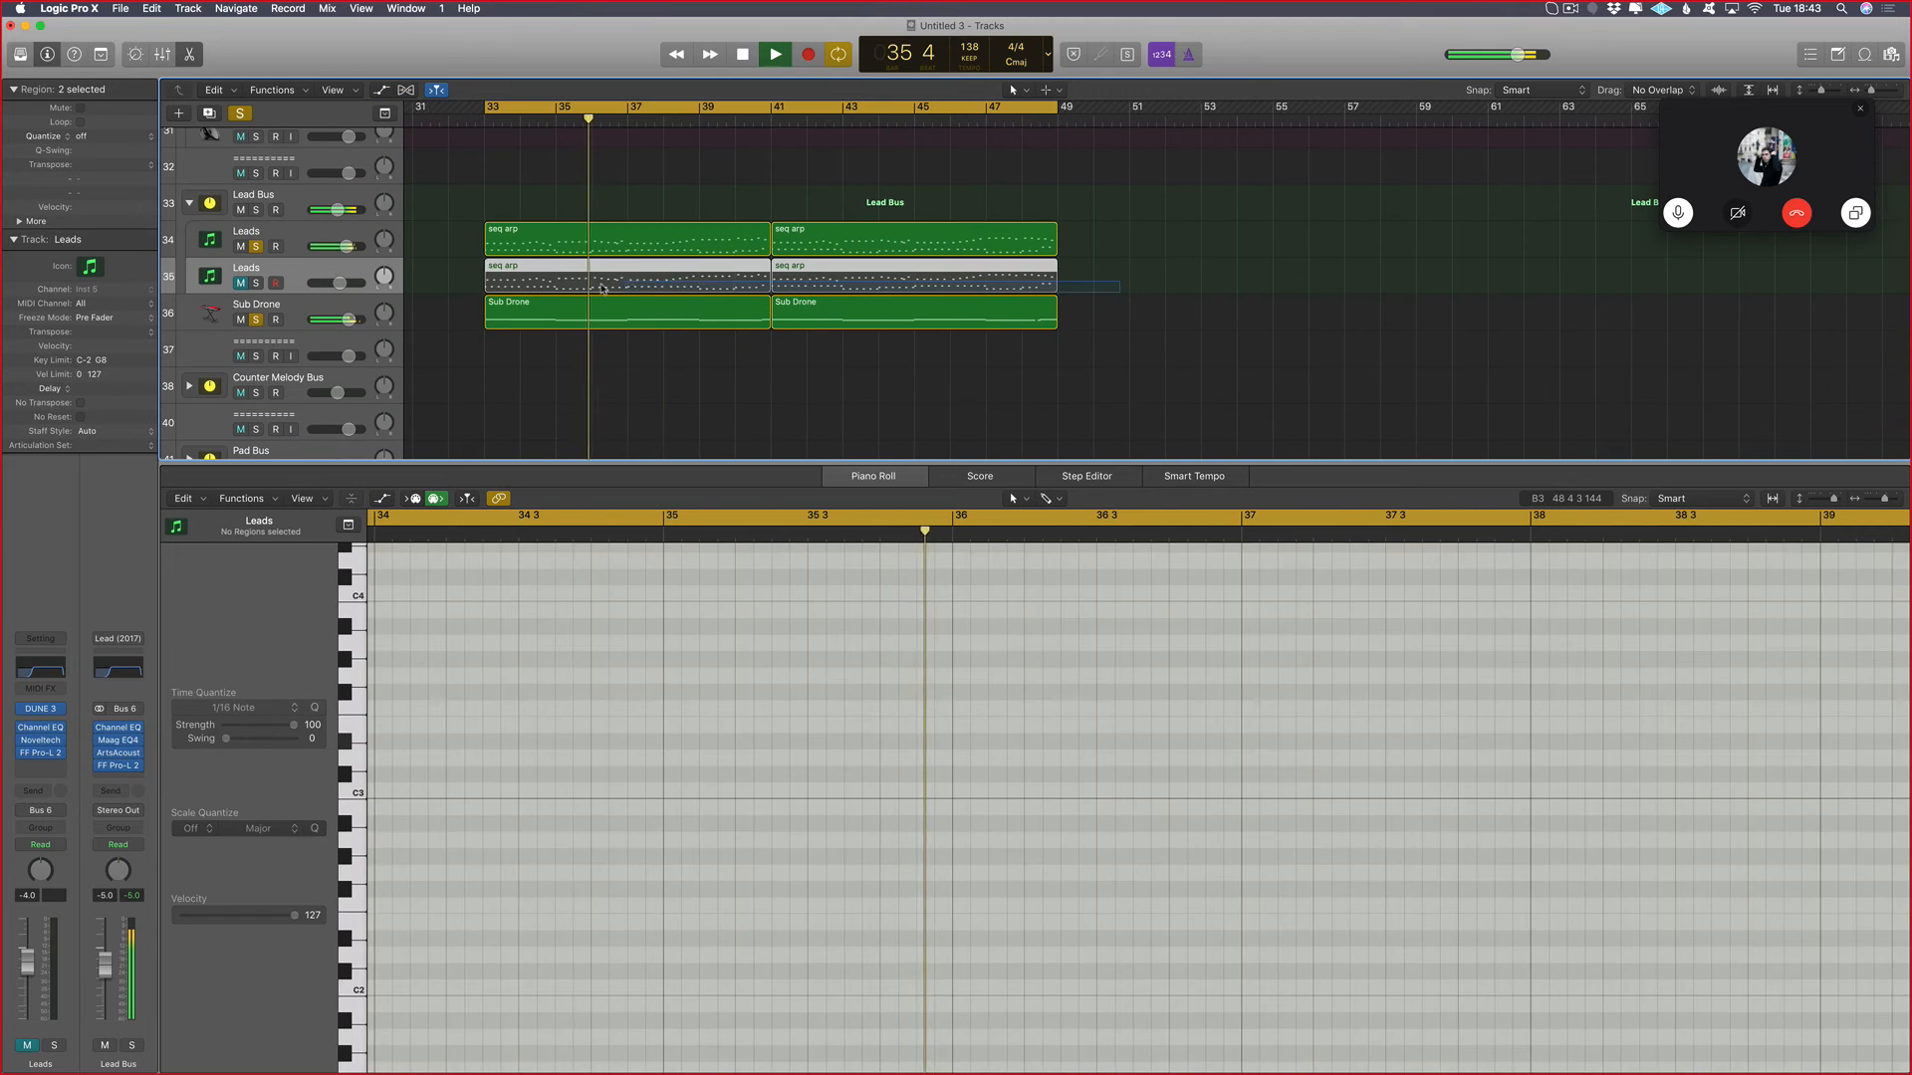
{"action": "left_click_drag", "start_coordinate": [518, 277], "coordinate": [1091, 281]}
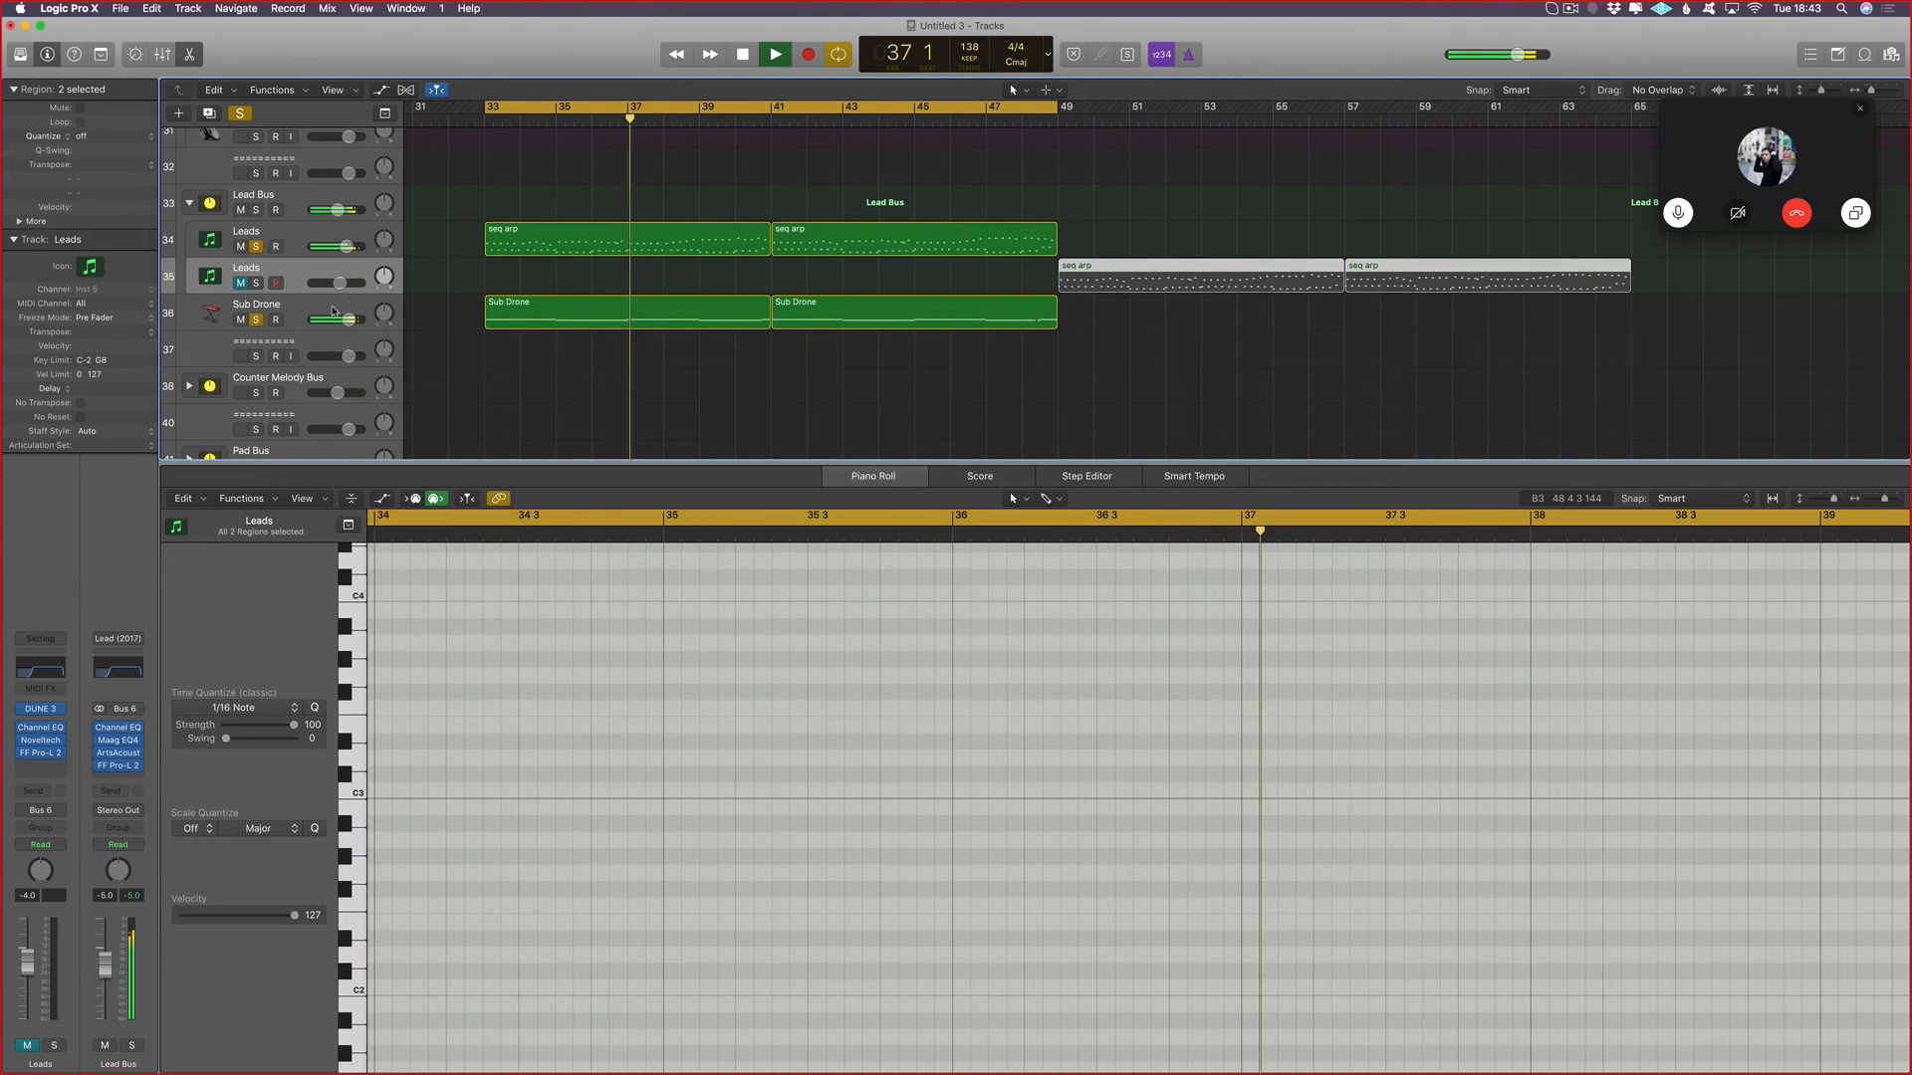
Step: Show the Sub Drone track's automation and nudge a filter knob in its ES2 to create a filter automation lane
{"action": "left_click", "coordinate": [289, 305]}
{"action": "key", "text": "a"}
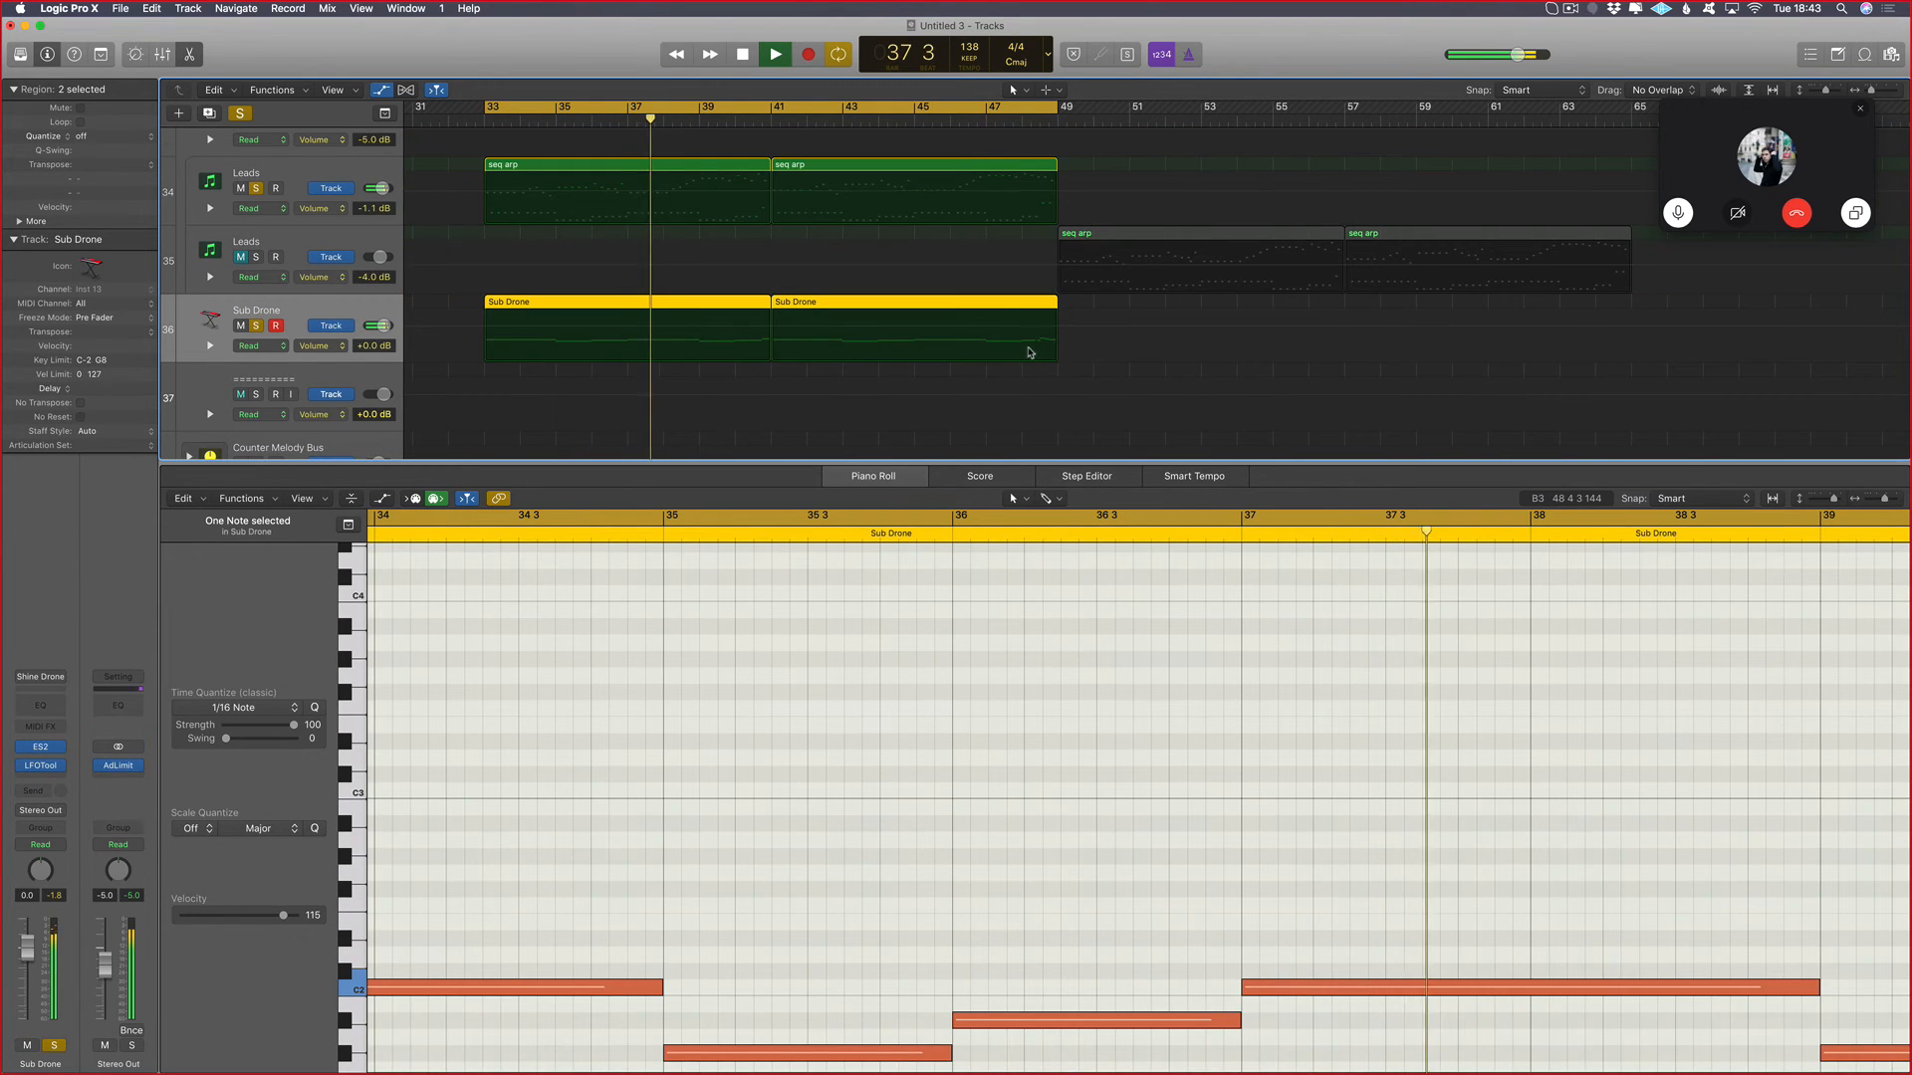
{"action": "left_click", "coordinate": [316, 349]}
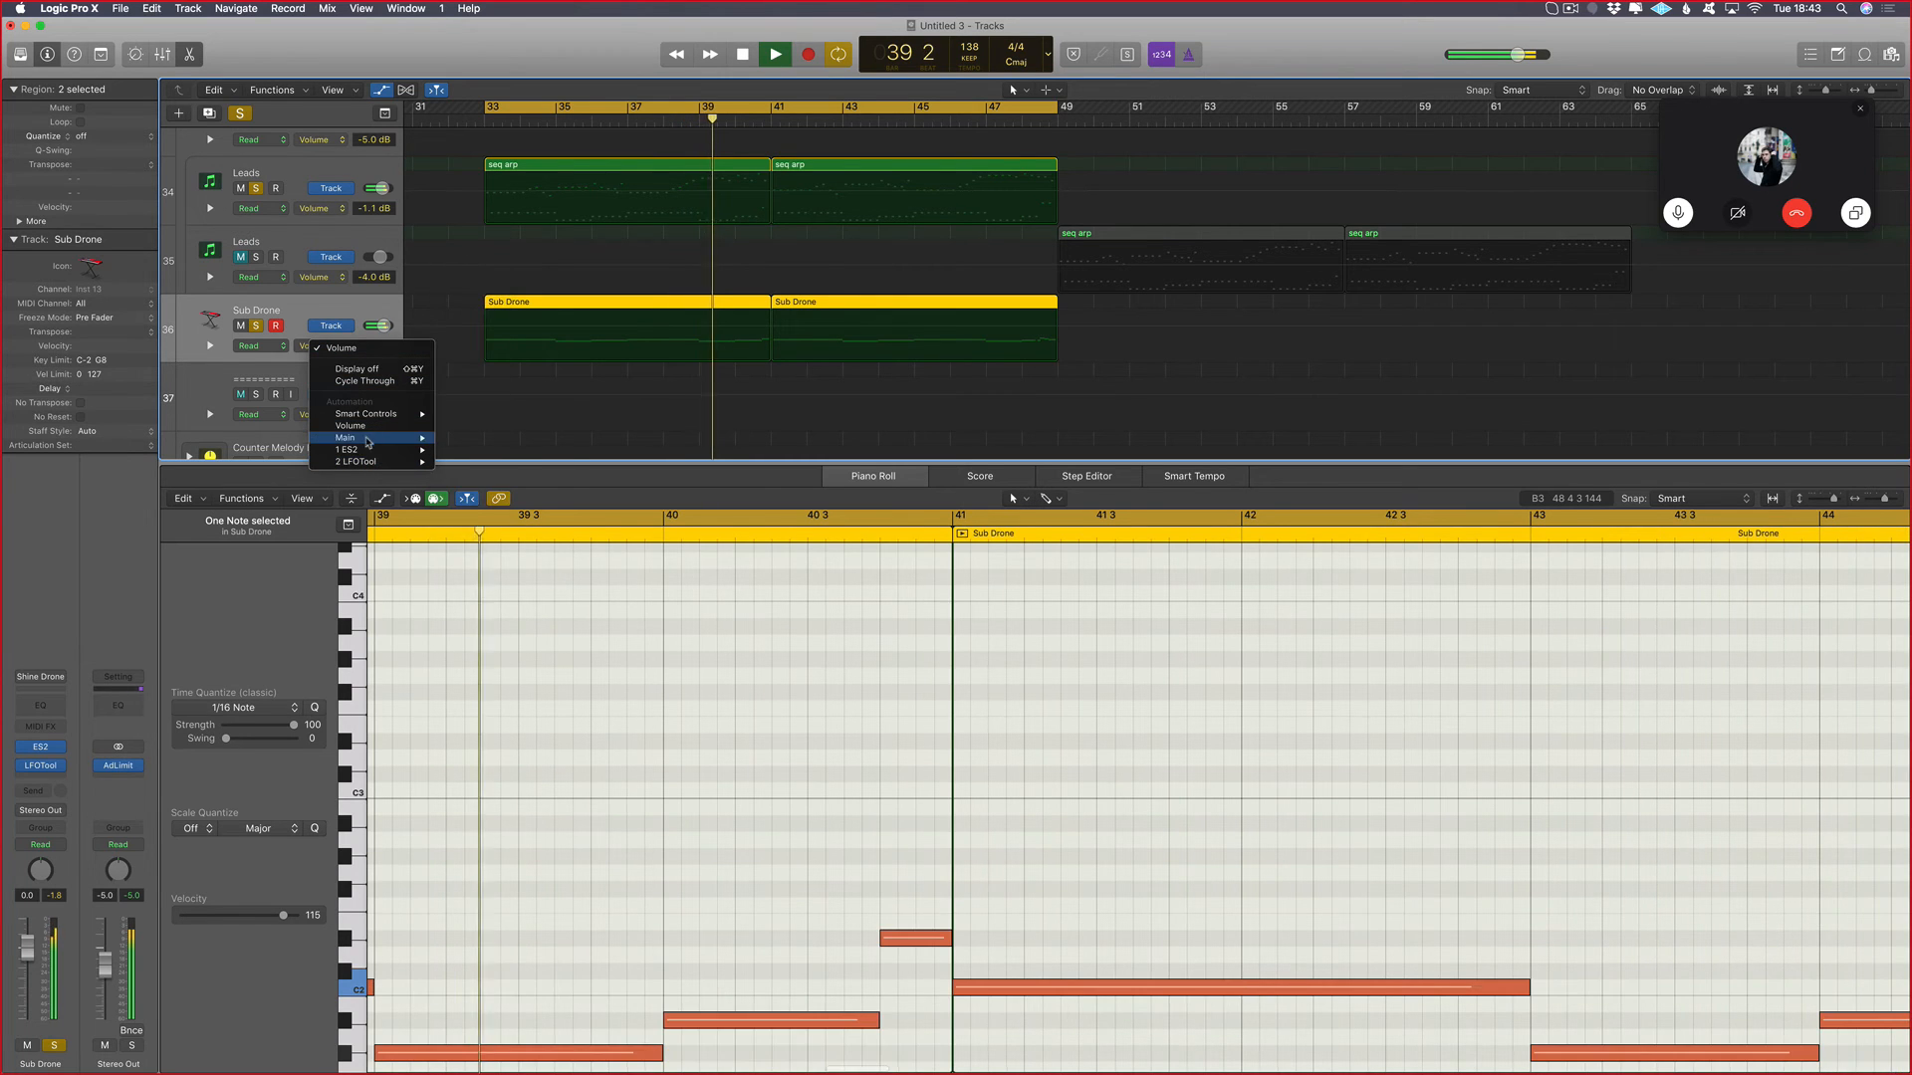
{"action": "mouse_move", "coordinate": [369, 450]}
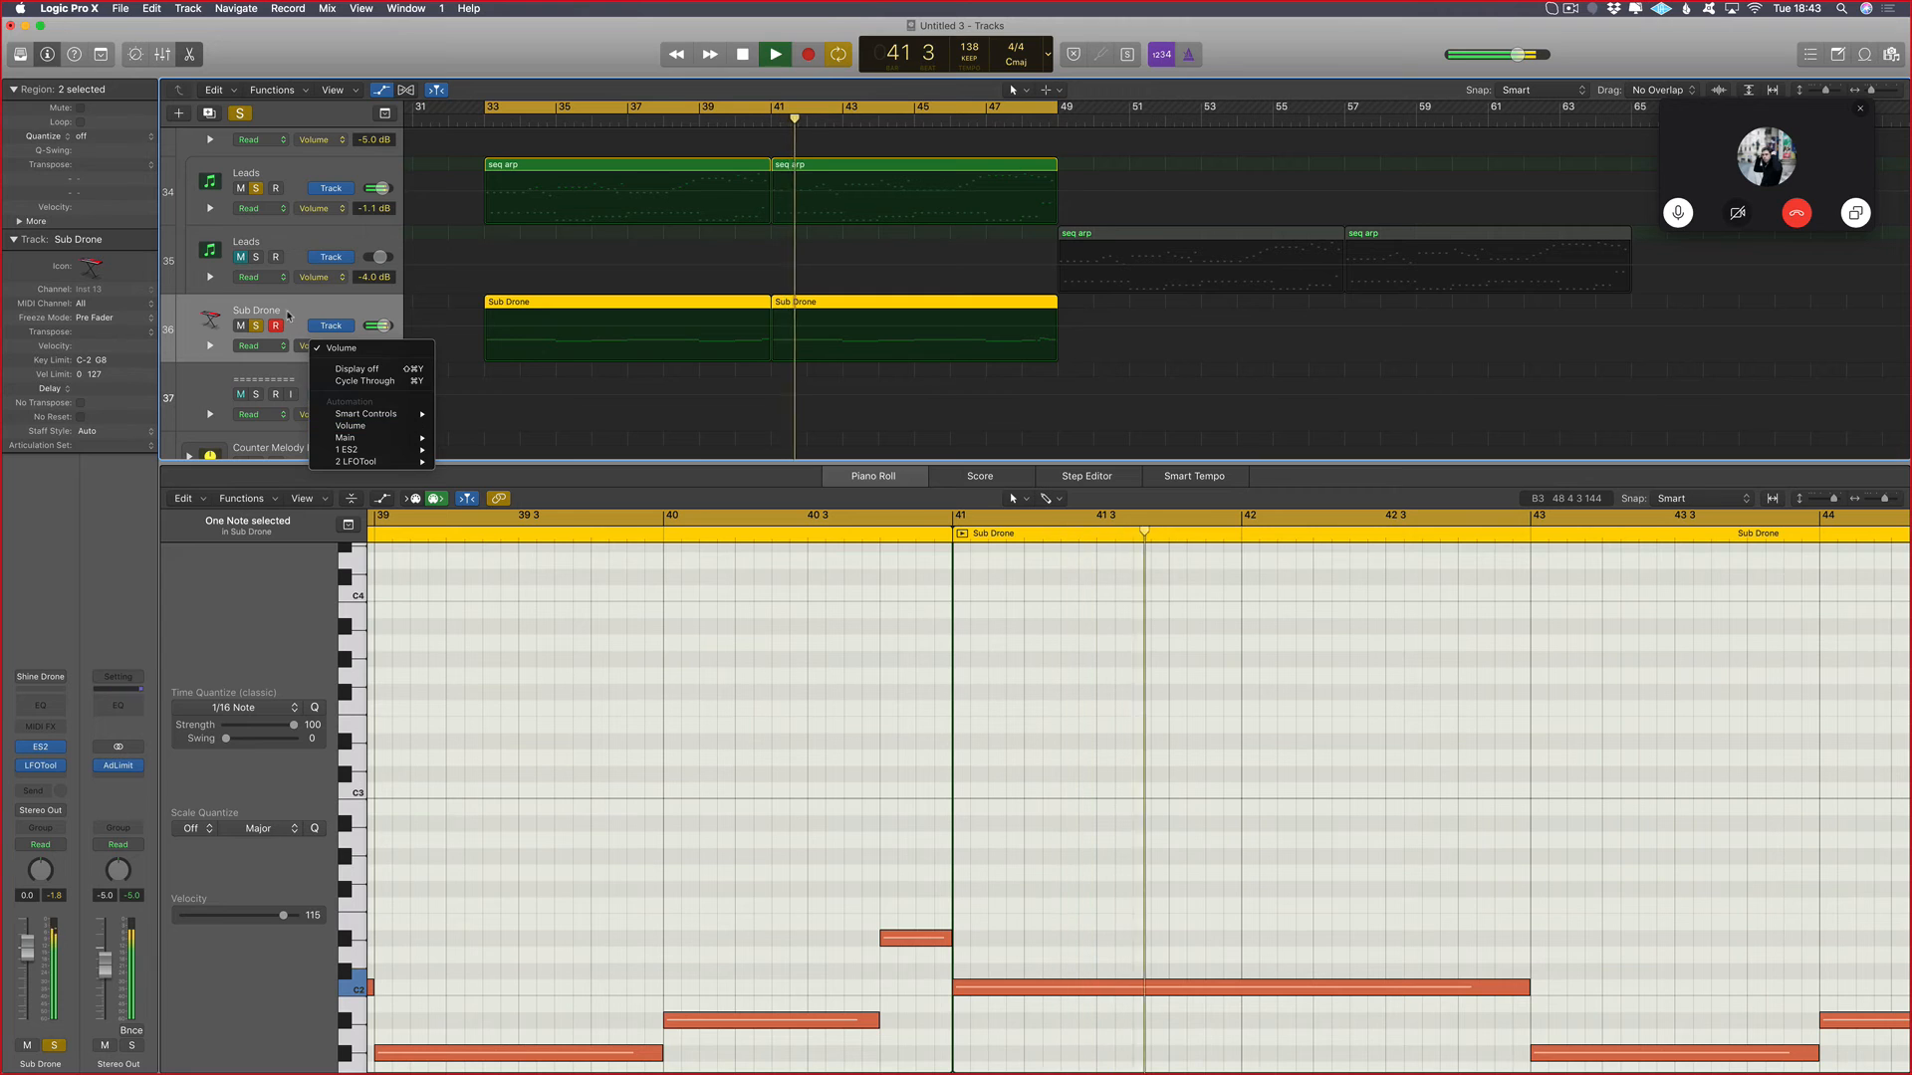
{"action": "left_click", "coordinate": [43, 750]}
{"action": "left_click", "coordinate": [44, 750]}
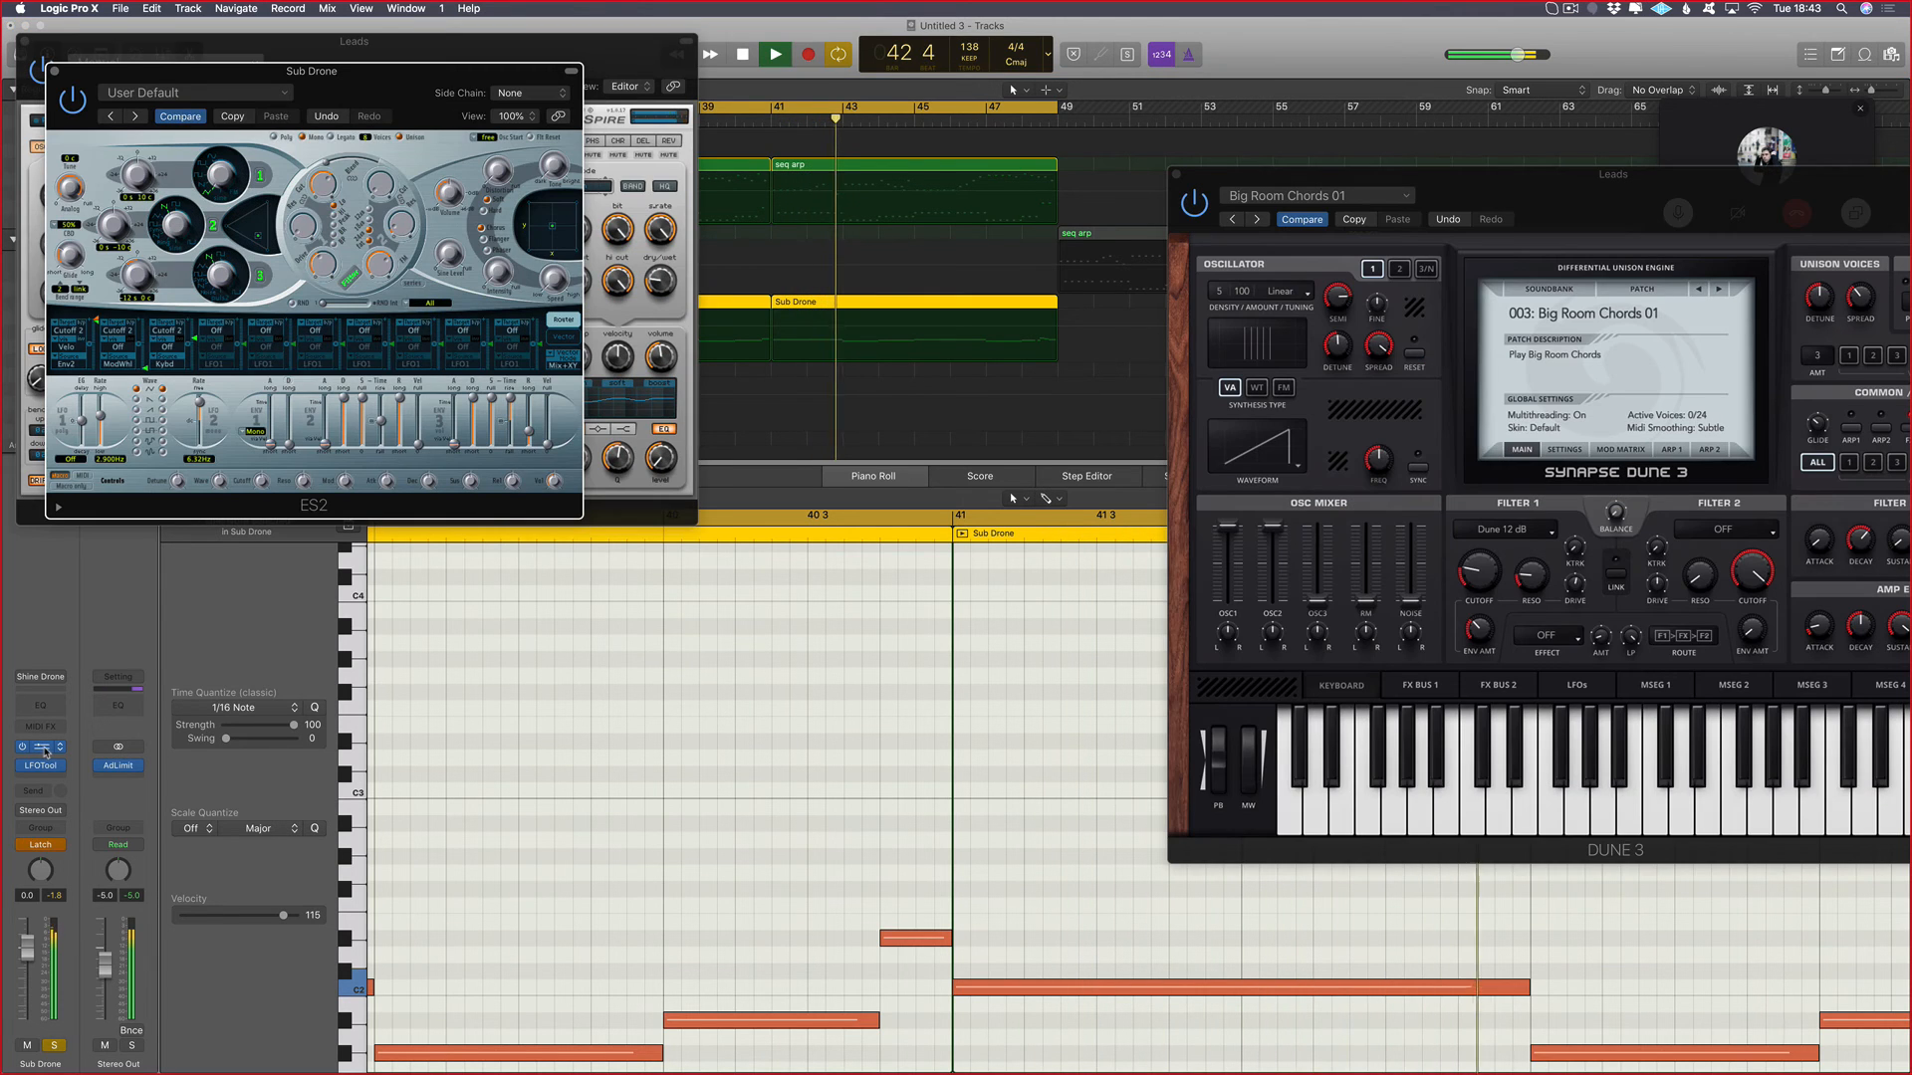
{"action": "left_click_drag", "start_coordinate": [309, 203], "coordinate": [312, 204]}
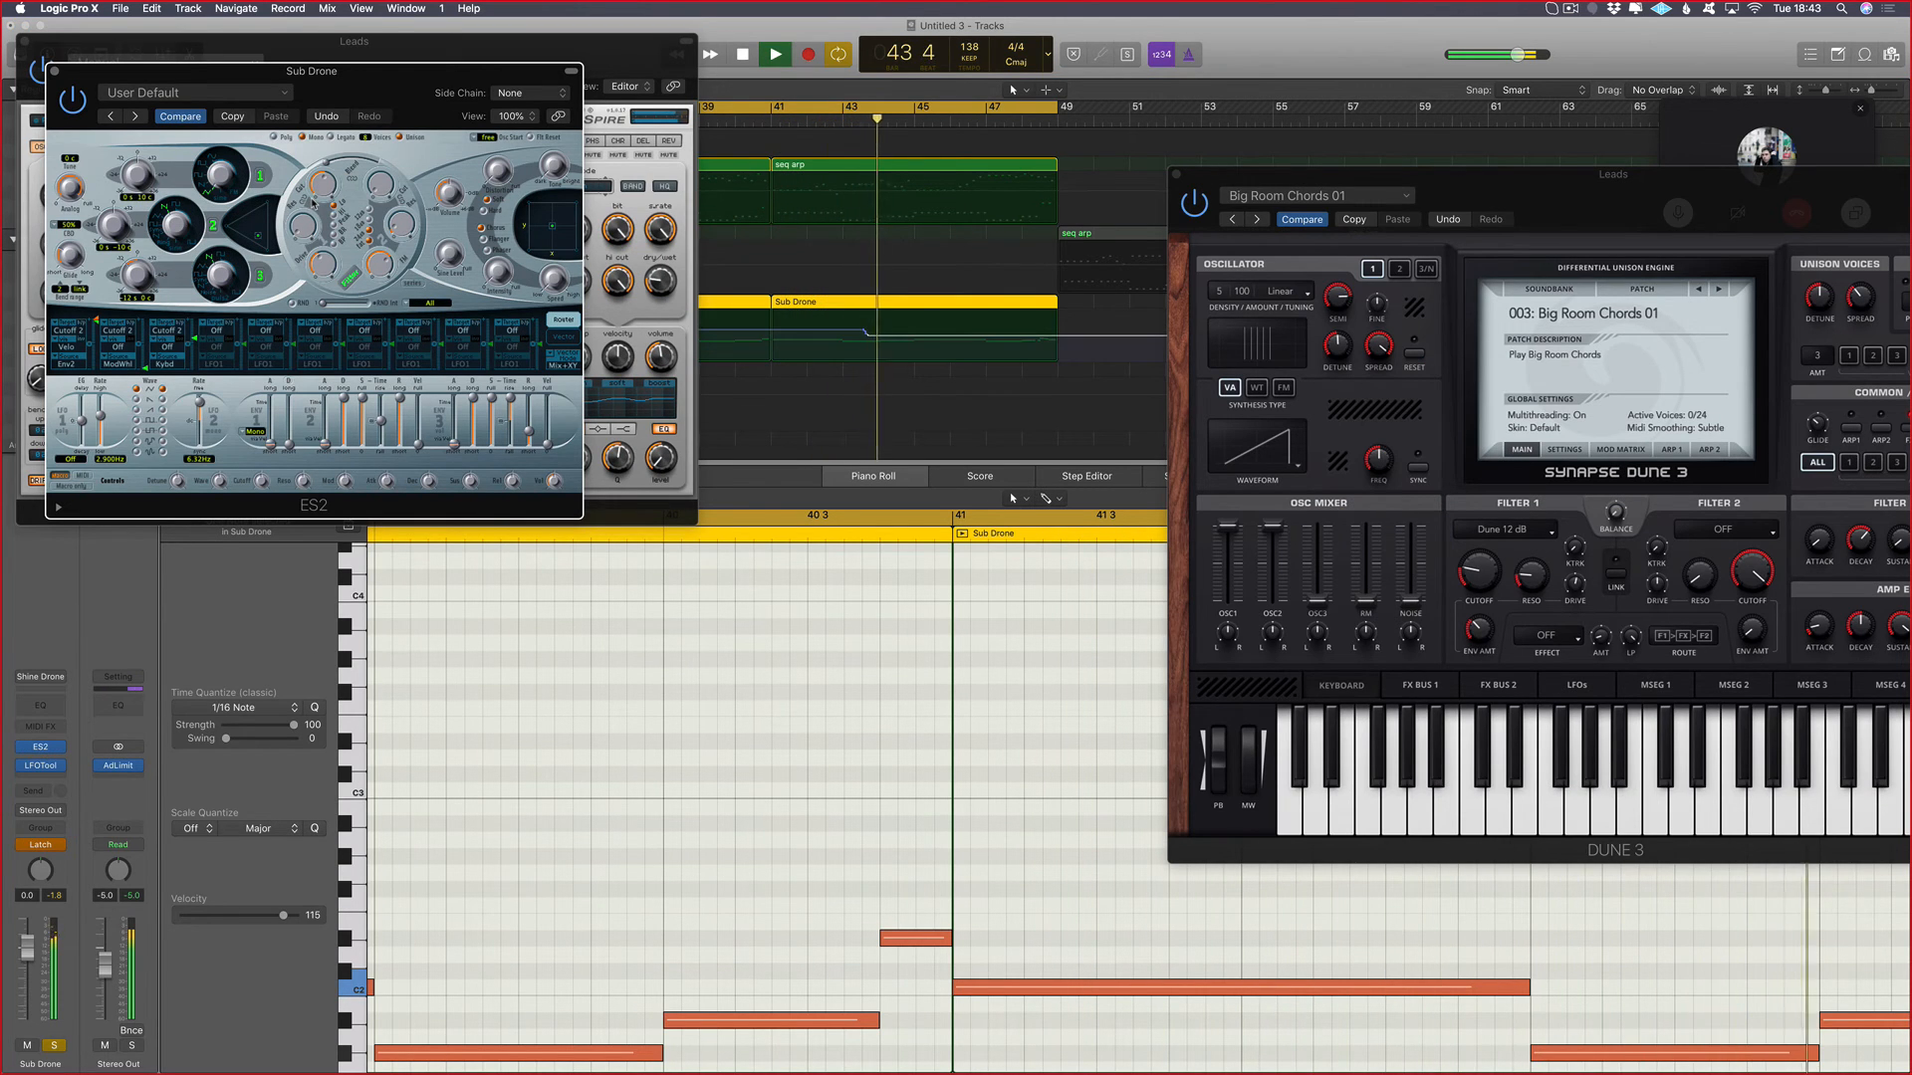
Step: Shape the Sub Drone's filter automation to rise across bars 33–49, and play back with automation hidden
{"action": "key", "text": "v"}
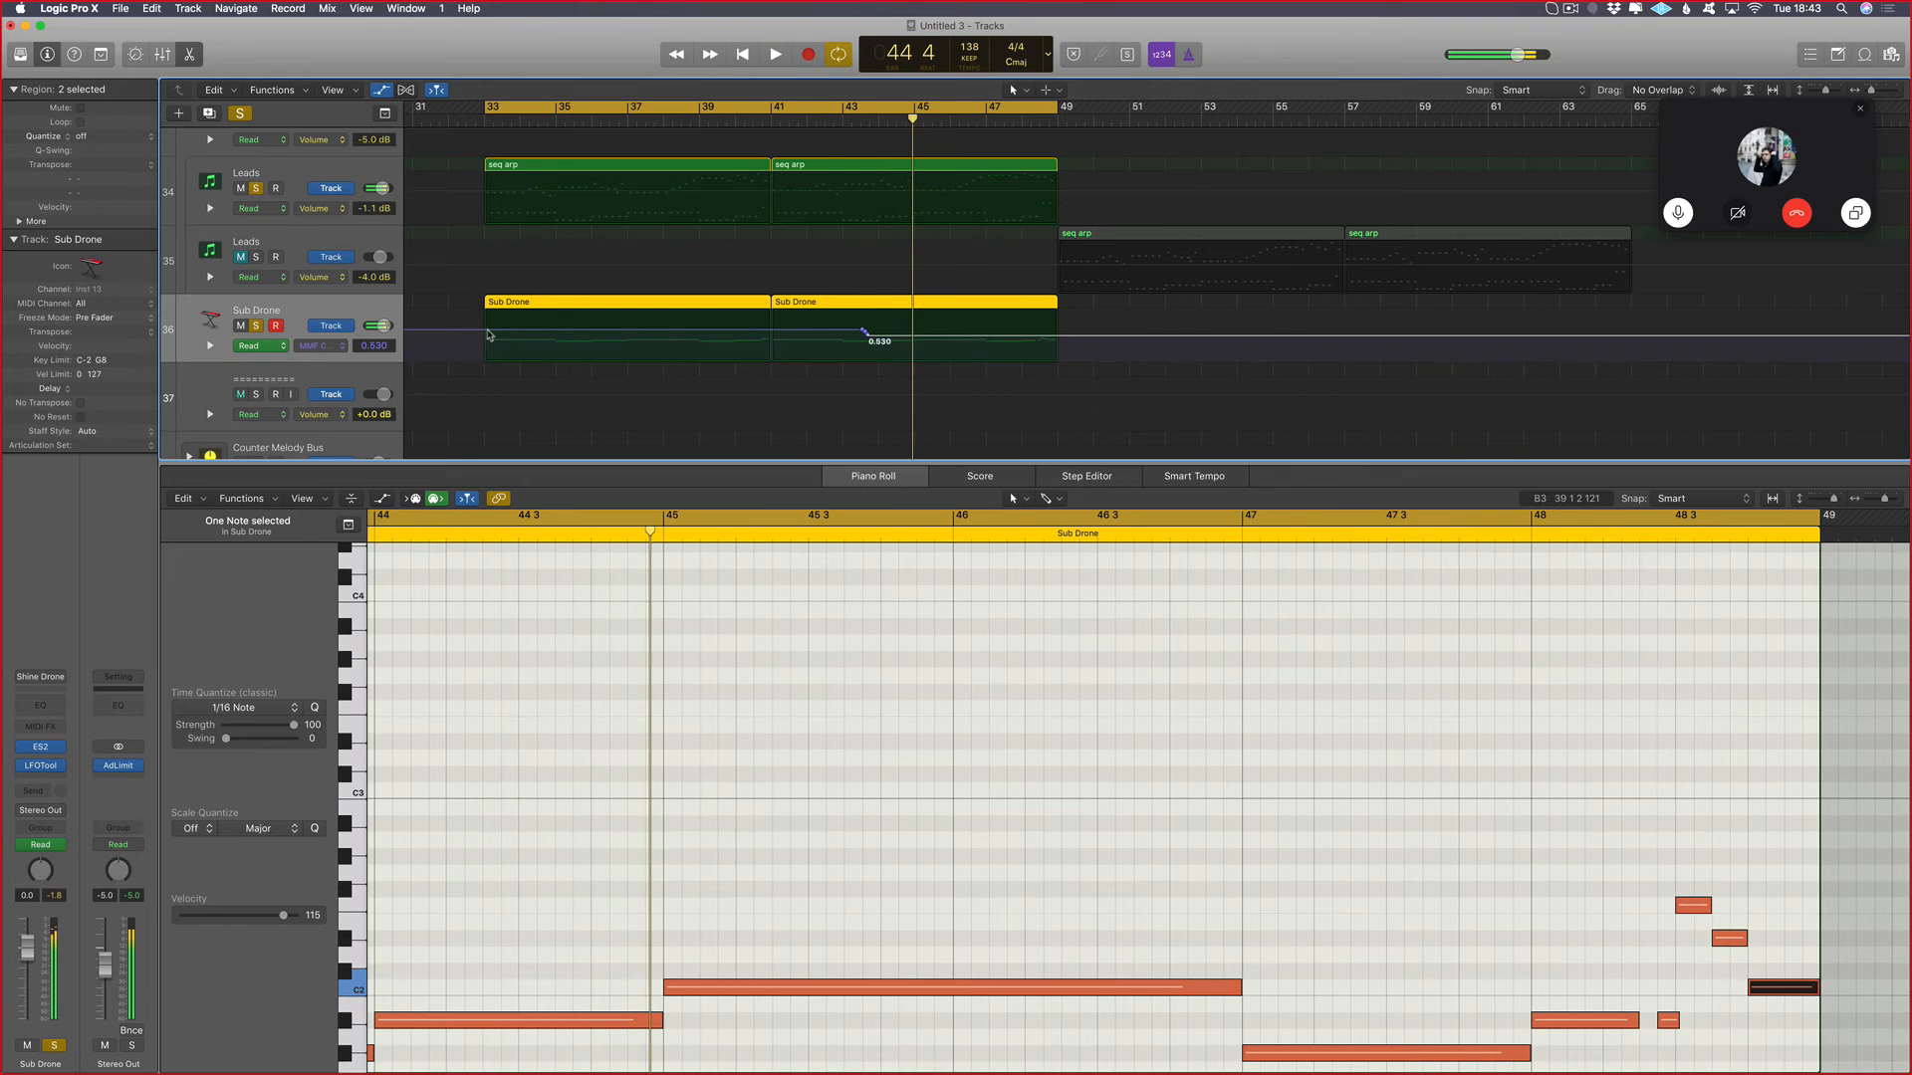
{"action": "left_click", "coordinate": [661, 338]}
{"action": "left_click_drag", "start_coordinate": [1041, 337], "coordinate": [1078, 312]}
{"action": "key", "text": "a"}
{"action": "key", "text": "space"}
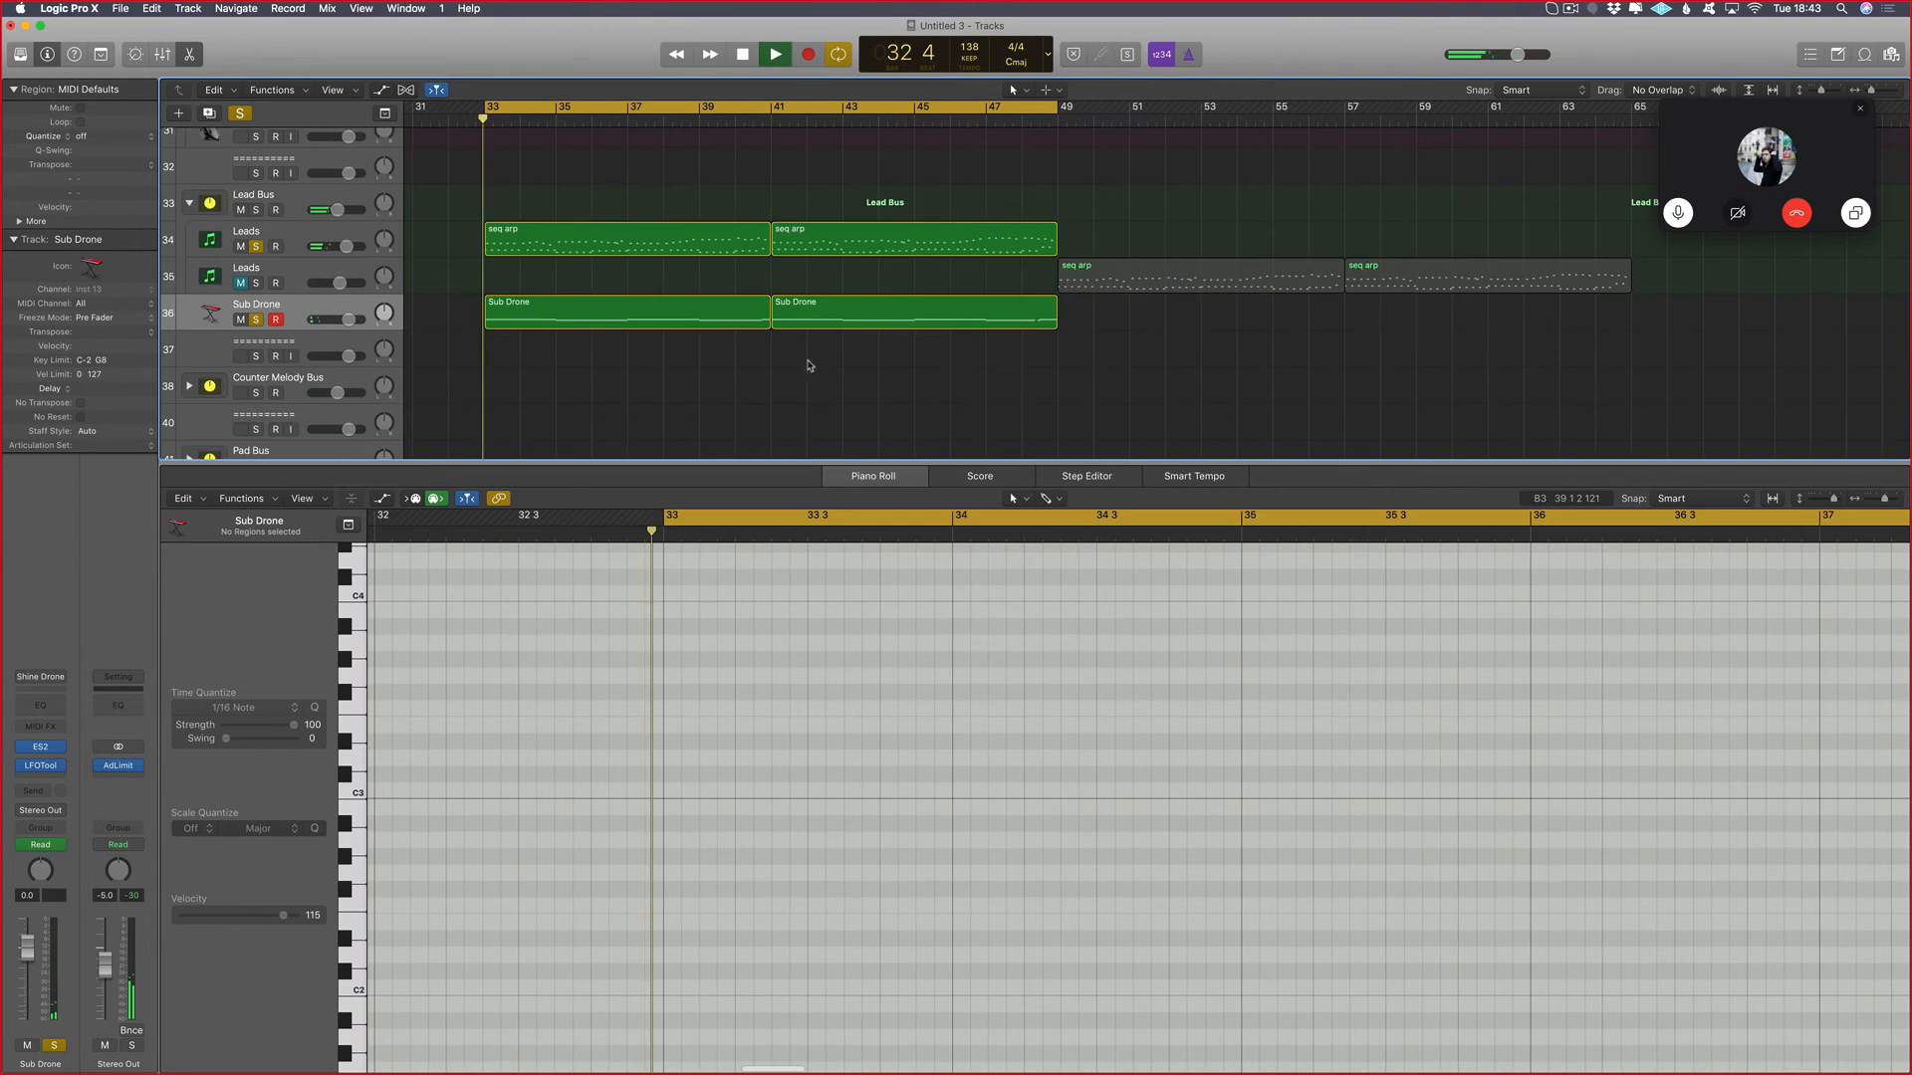
Step: Duplicate the Sub Drone track and copy its two regions onto the new track, starting at bar 49
{"action": "key", "text": "super+d"}
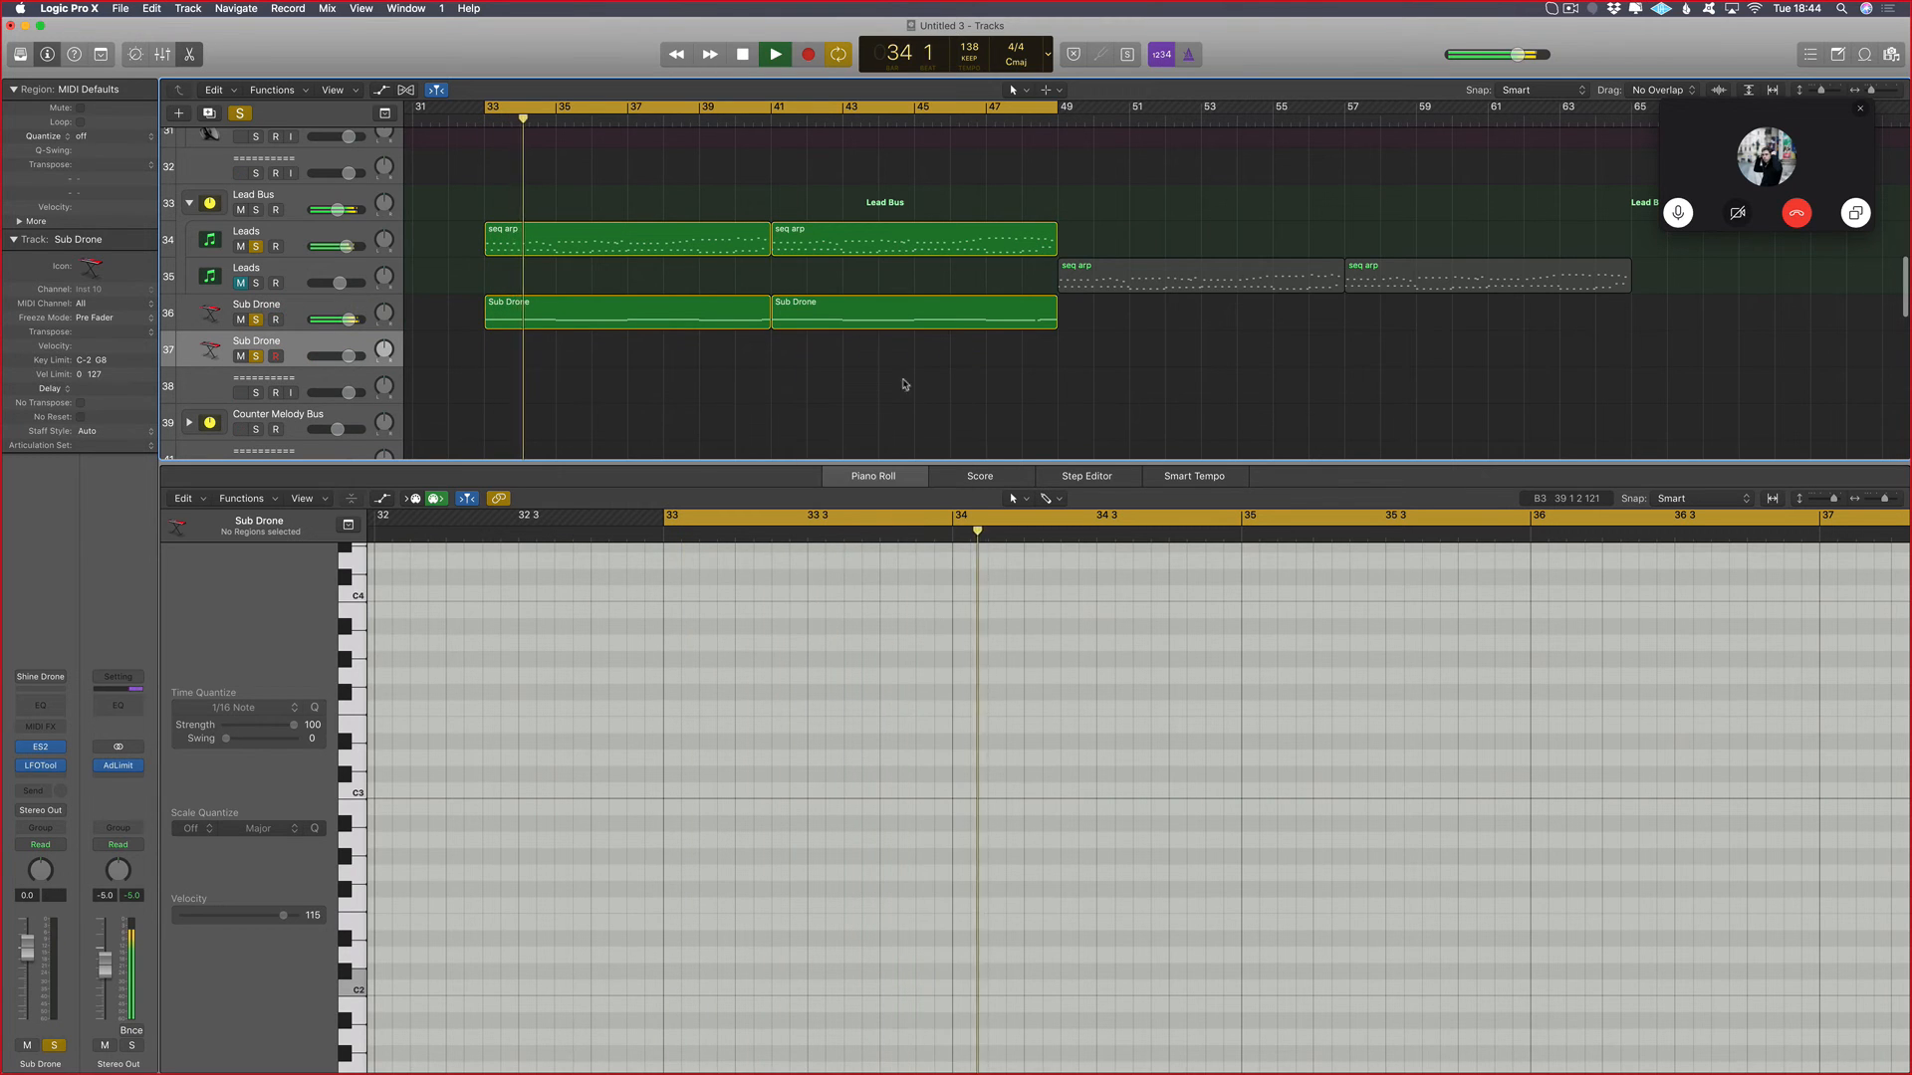
{"action": "left_click_drag", "start_coordinate": [903, 390], "coordinate": [1250, 343]}
{"action": "left_click", "coordinate": [976, 345]}
Step: Refine the first Sub Drone's filter automation around bar 49, raising its curve, and hide automation again
{"action": "key", "text": "a"}
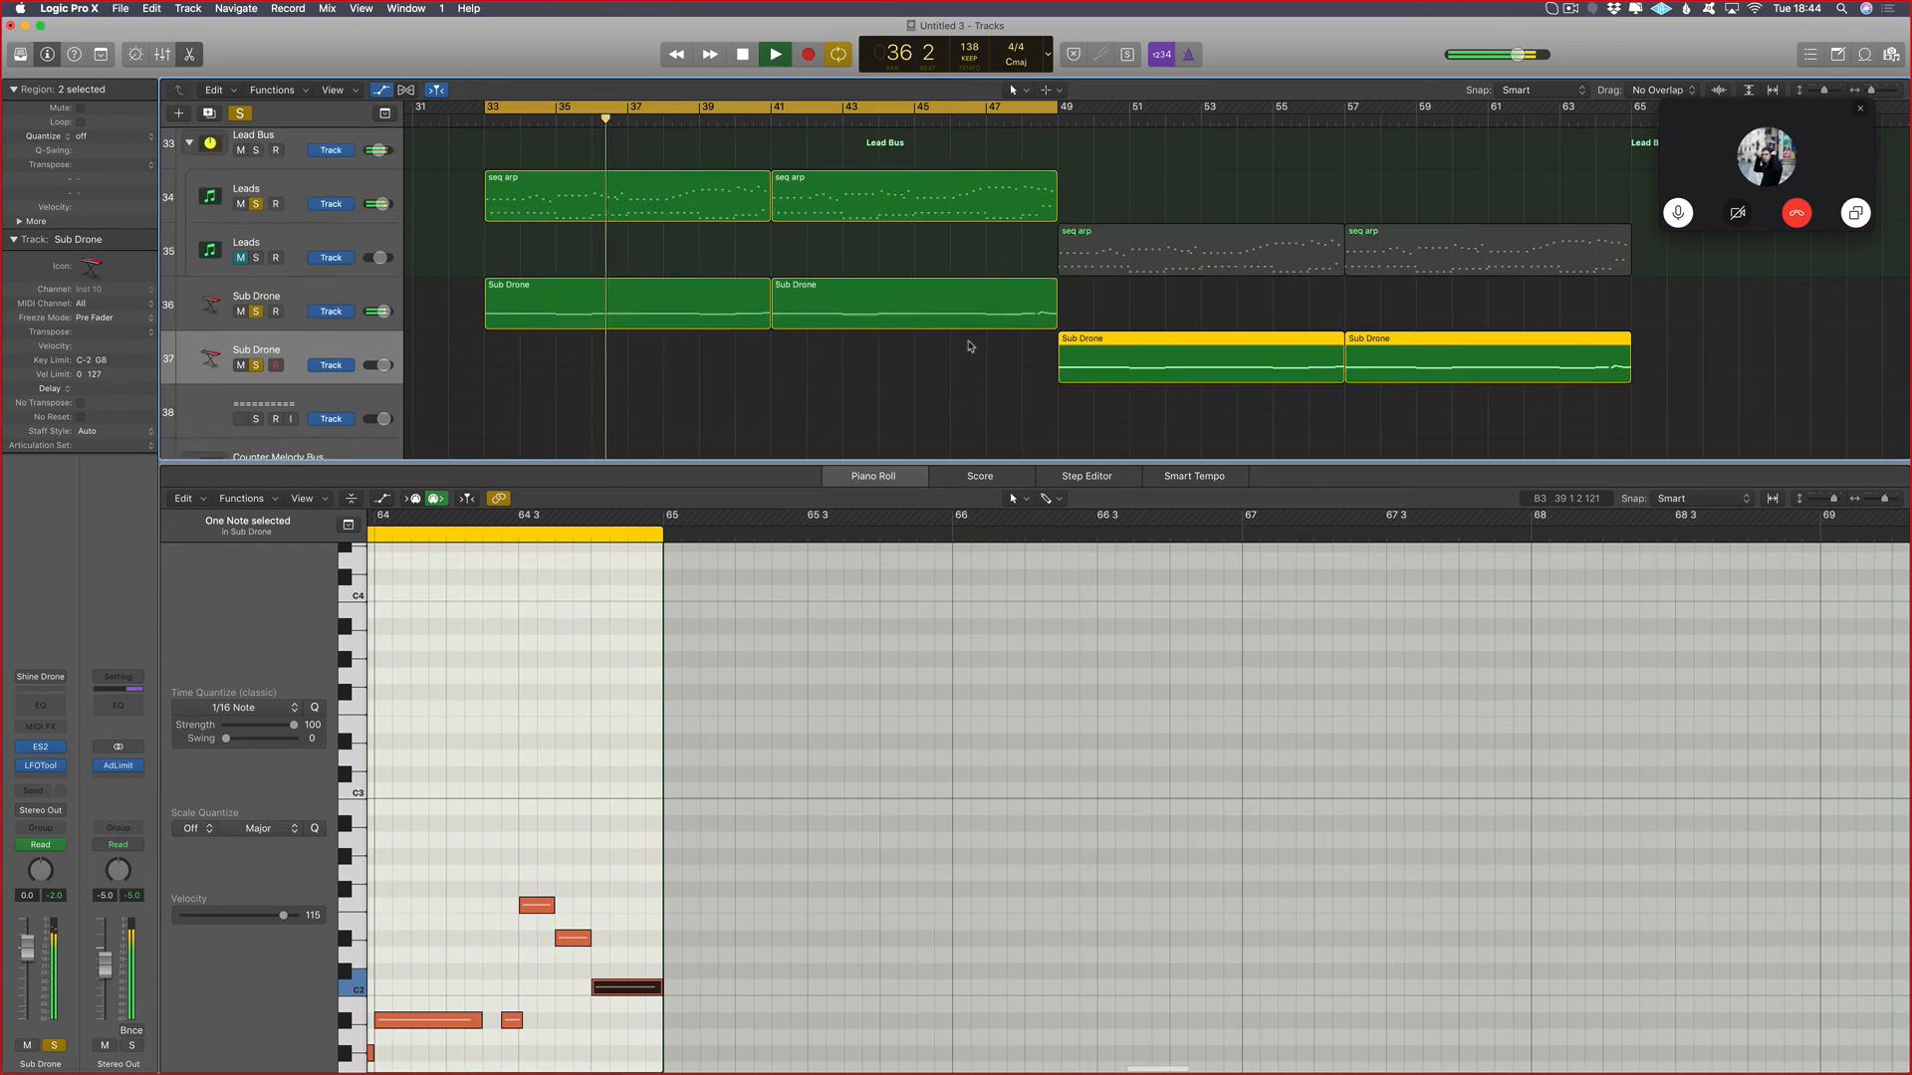
{"action": "left_click", "coordinate": [1055, 368]}
{"action": "left_click_drag", "start_coordinate": [1056, 366], "coordinate": [1056, 349]}
{"action": "mouse_move", "coordinate": [1074, 282]}
{"action": "left_mouse_down"}
{"action": "mouse_move", "coordinate": [421, 299]}
{"action": "mouse_move", "coordinate": [423, 327]}
{"action": "left_mouse_up"}
{"action": "left_click_drag", "start_coordinate": [1074, 324], "coordinate": [1075, 315]}
{"action": "key", "text": "a"}
Step: Show automation for the first Leads track and set its lane to Spire's flt1_cut parameter
{"action": "scroll", "coordinate": [1055, 328], "scroll_direction": "up", "scroll_amount": 5}
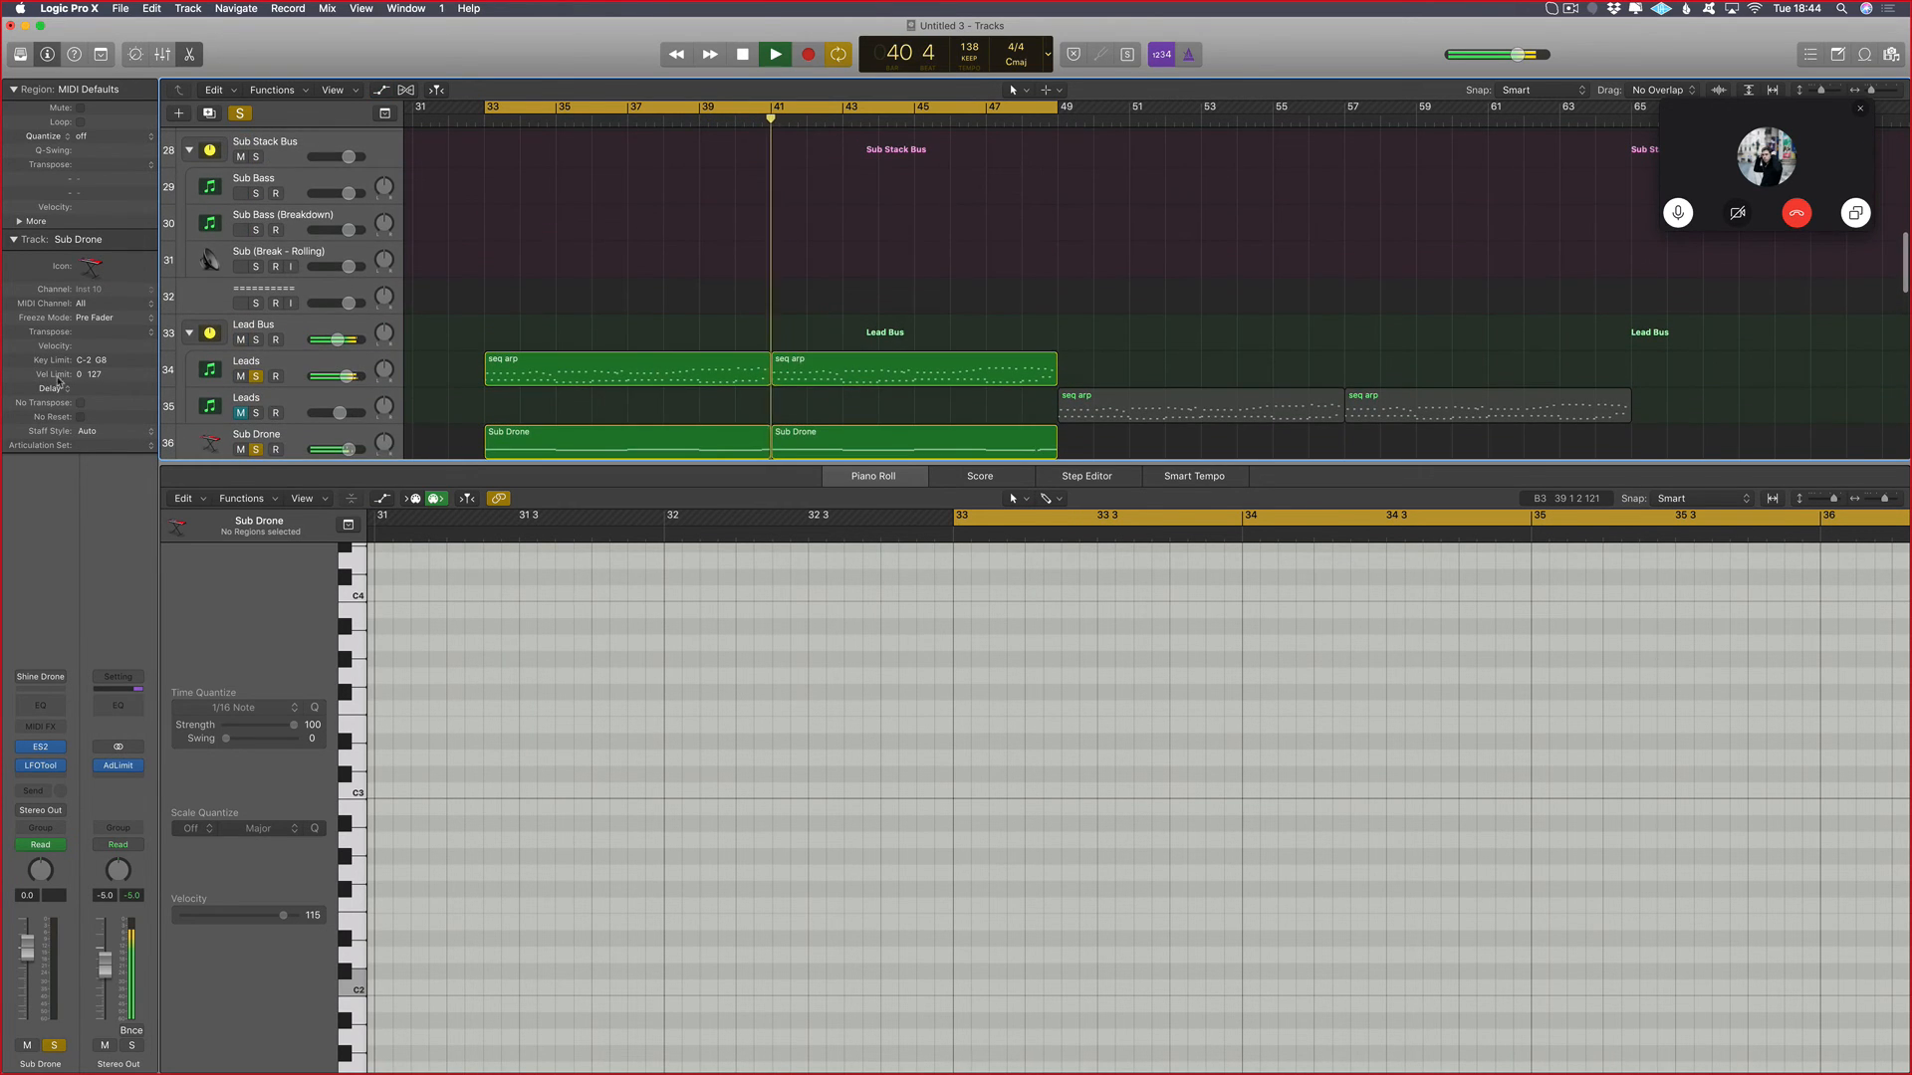
{"action": "left_click", "coordinate": [312, 364]}
{"action": "key", "text": "a"}
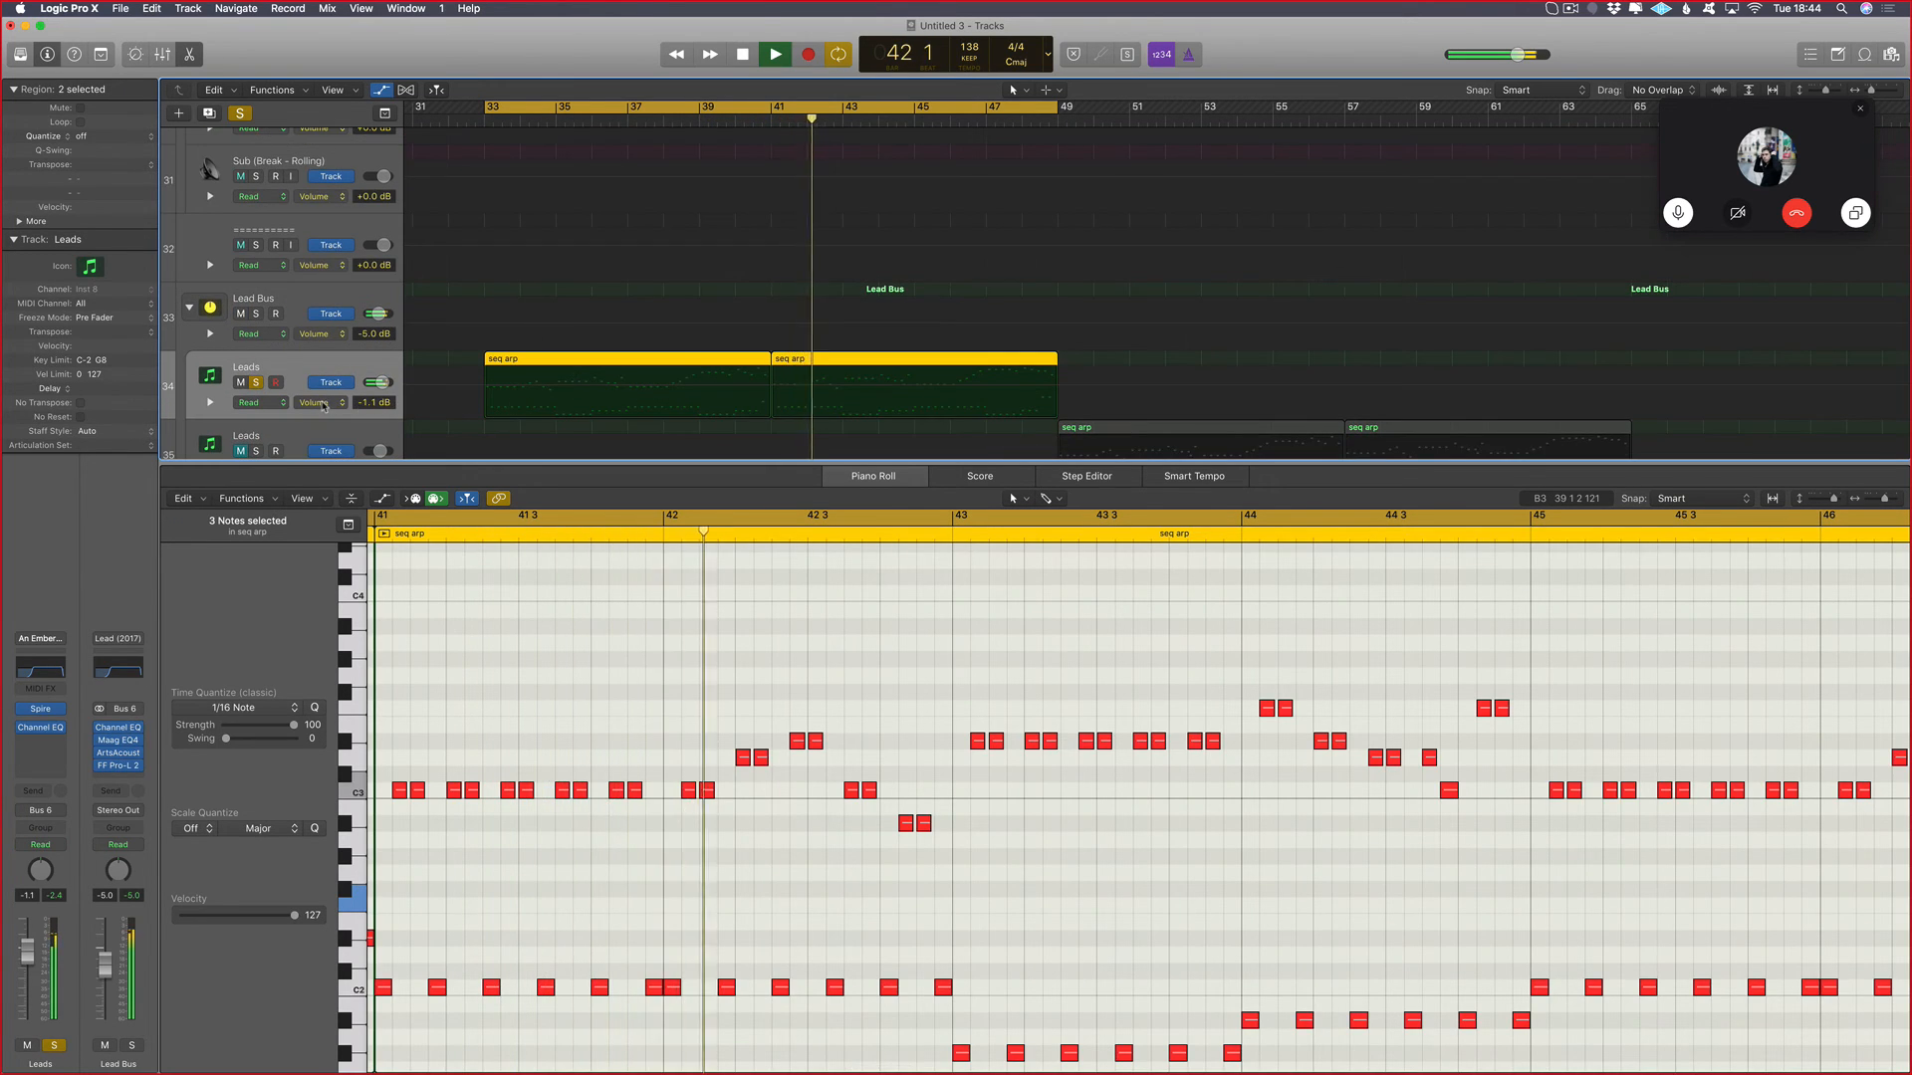
{"action": "left_click", "coordinate": [315, 402]}
{"action": "mouse_move", "coordinate": [378, 506]}
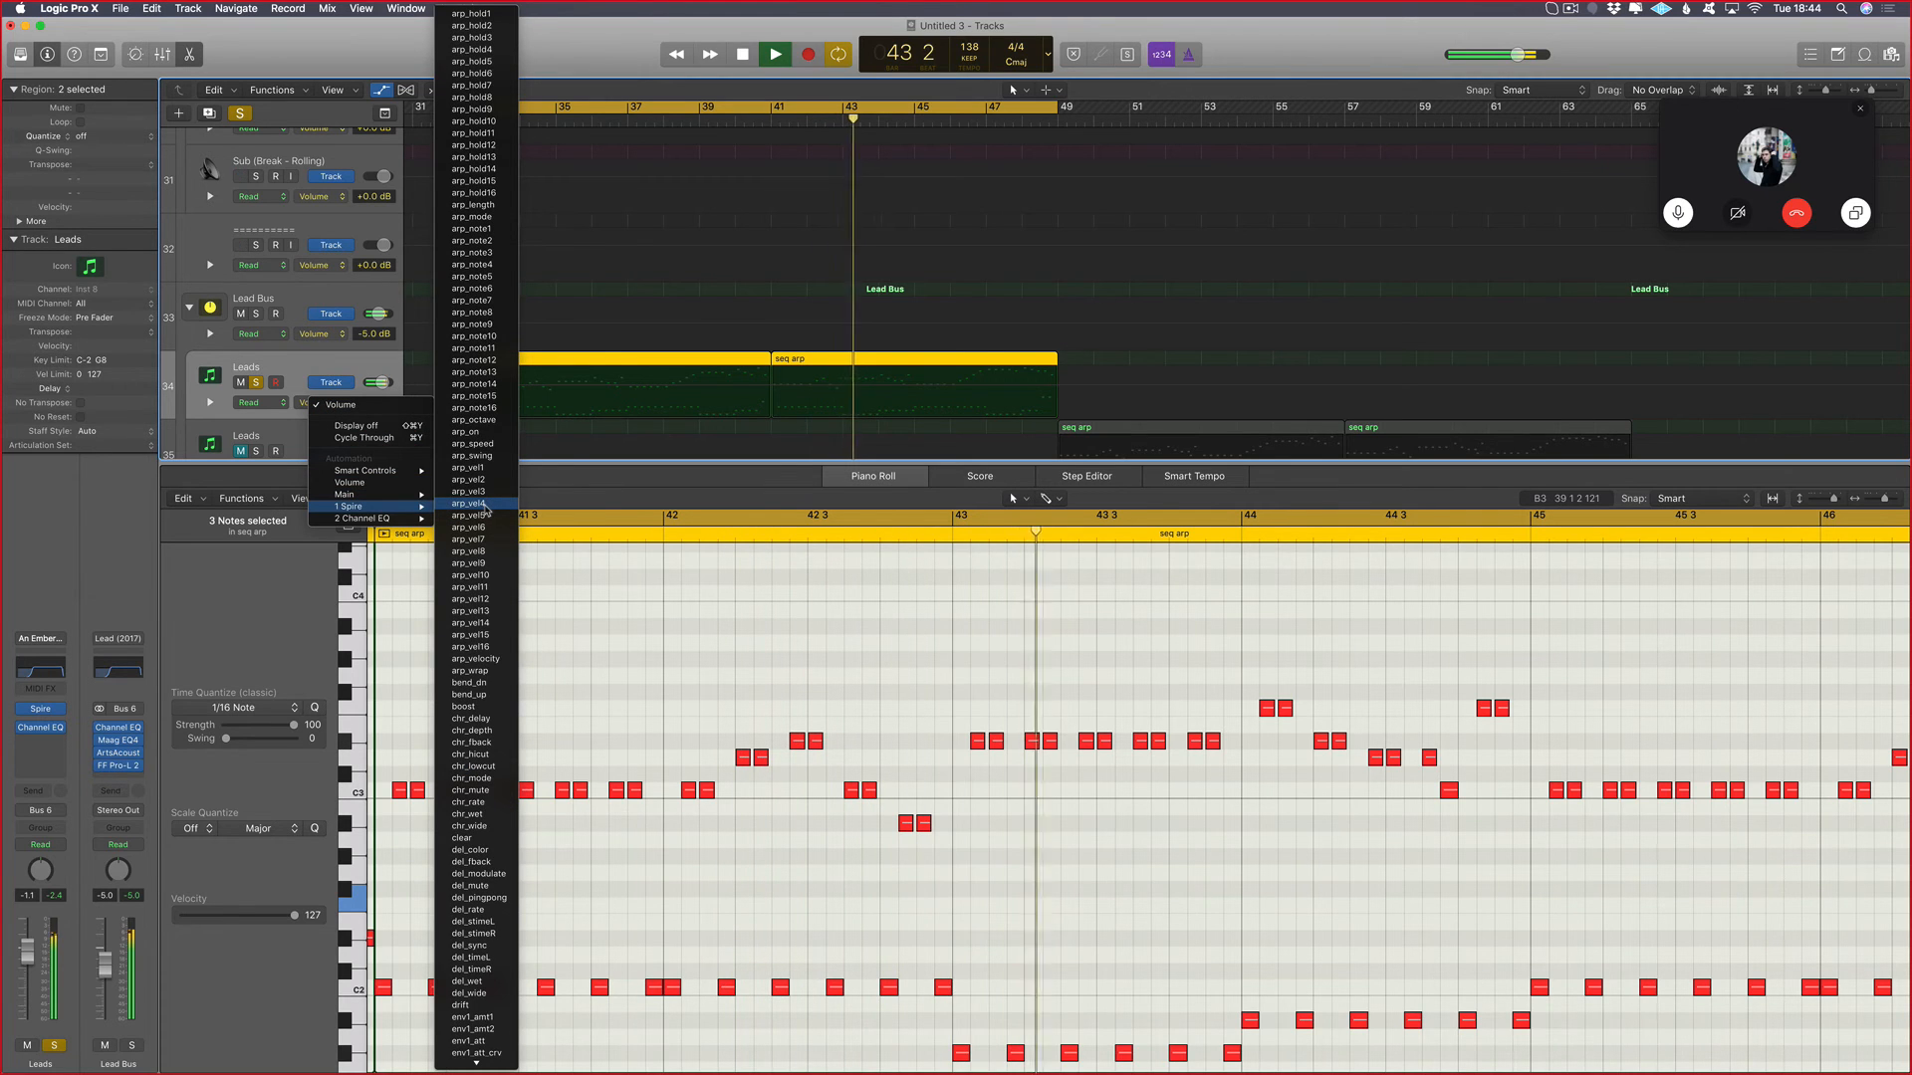
{"action": "key", "text": "Down"}
{"action": "key", "text": "Down"}
{"action": "key", "text": "Up"}
{"action": "key", "text": "Up"}
{"action": "key", "text": "Up"}
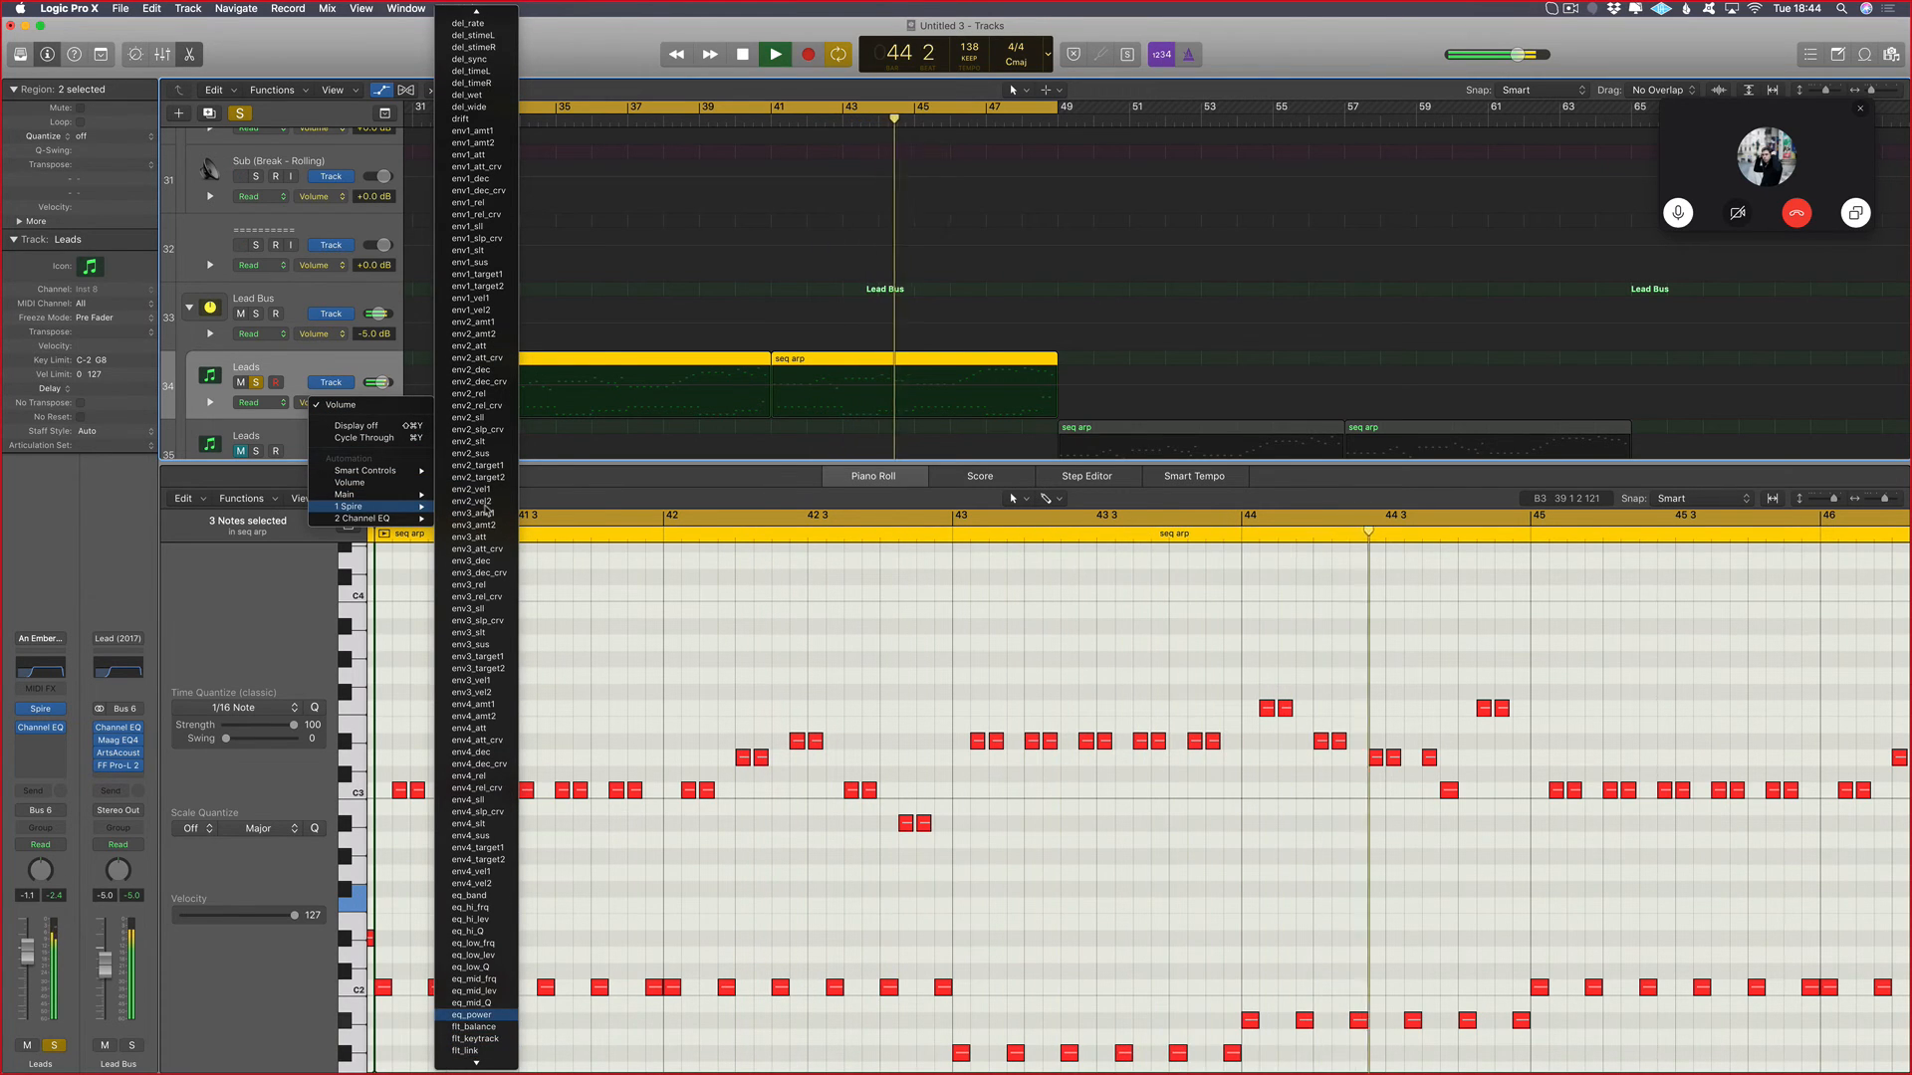
{"action": "key", "text": "Down"}
{"action": "key", "text": "Down"}
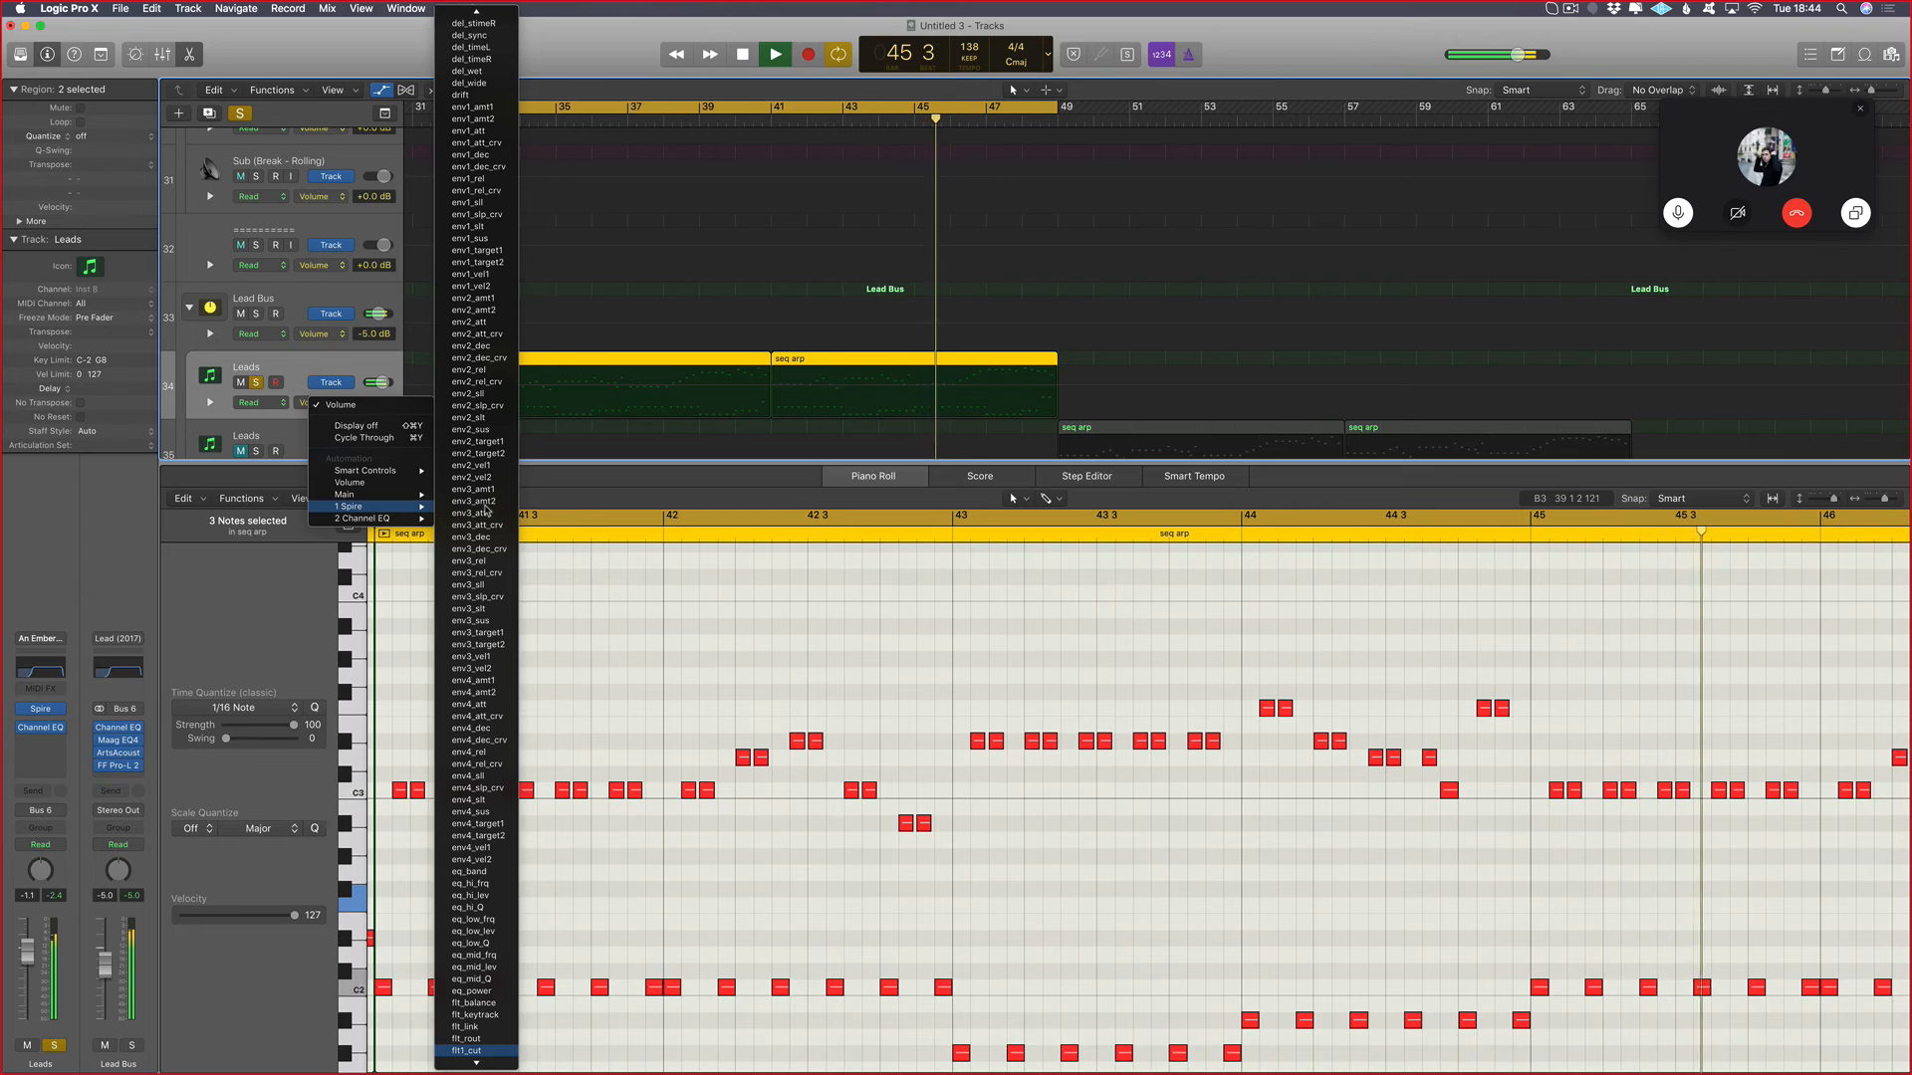
{"action": "key", "text": "Down"}
{"action": "key", "text": "Down"}
{"action": "key", "text": "Down"}
{"action": "key", "text": "Return"}
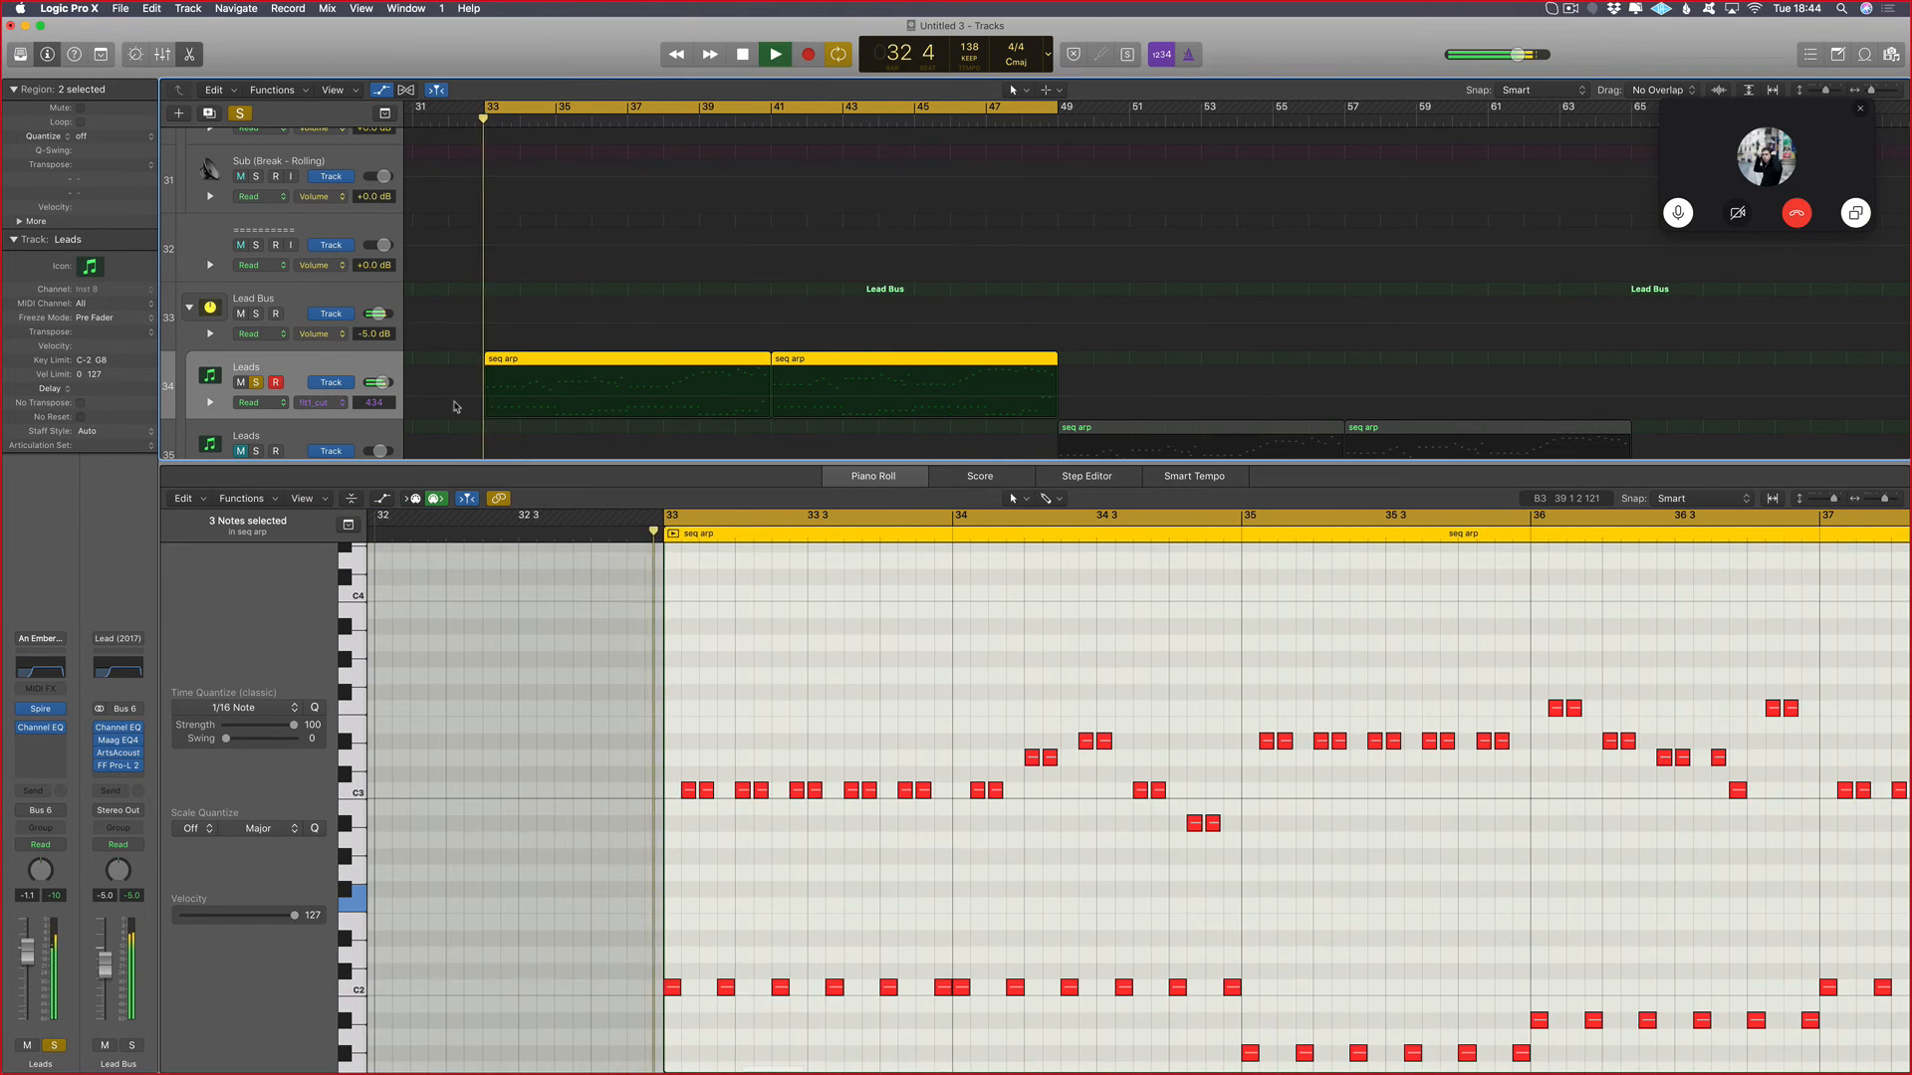
Step: Draw a rising flt1_cut curve on the first Leads track, peaking at 396 late in bar 40 and reaching 707 at bar 49
{"action": "left_click", "coordinate": [461, 405]}
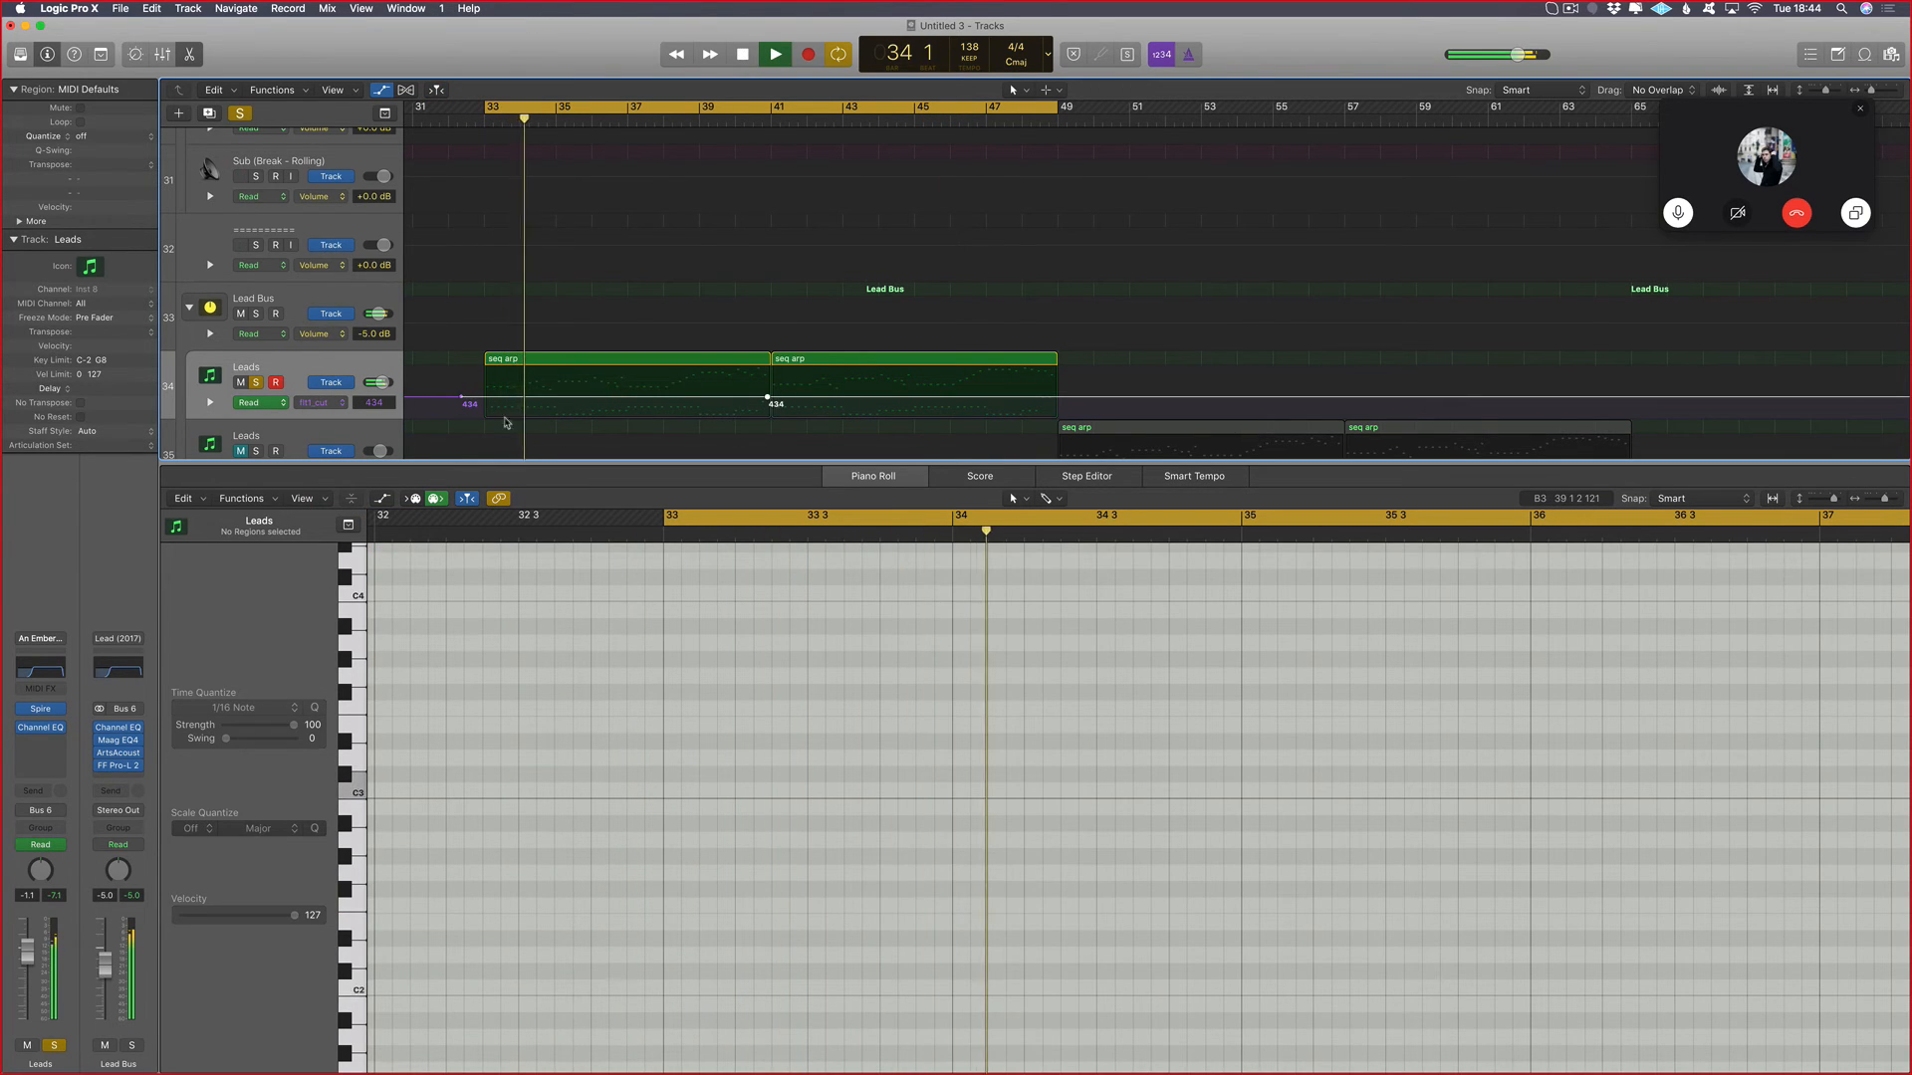
{"action": "left_click_drag", "start_coordinate": [461, 398], "coordinate": [461, 413]}
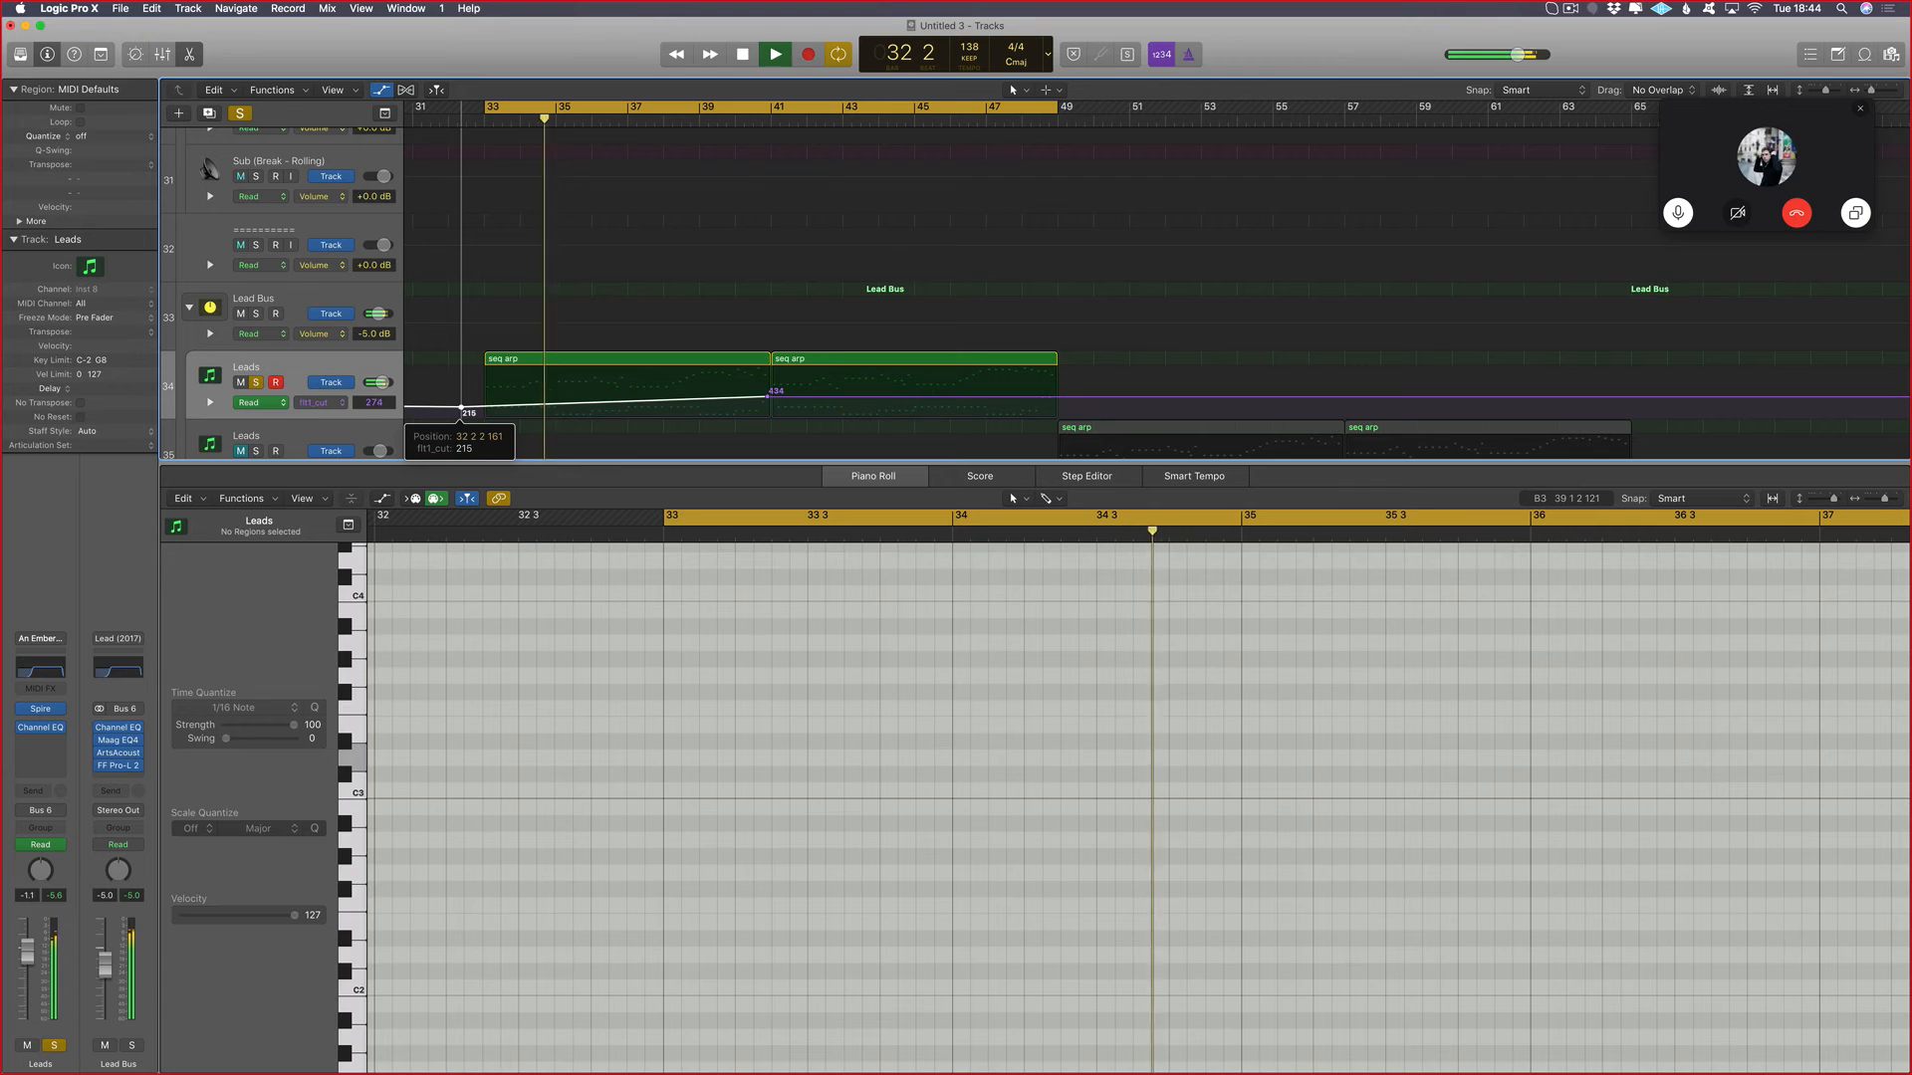
{"action": "left_click", "coordinate": [737, 400]}
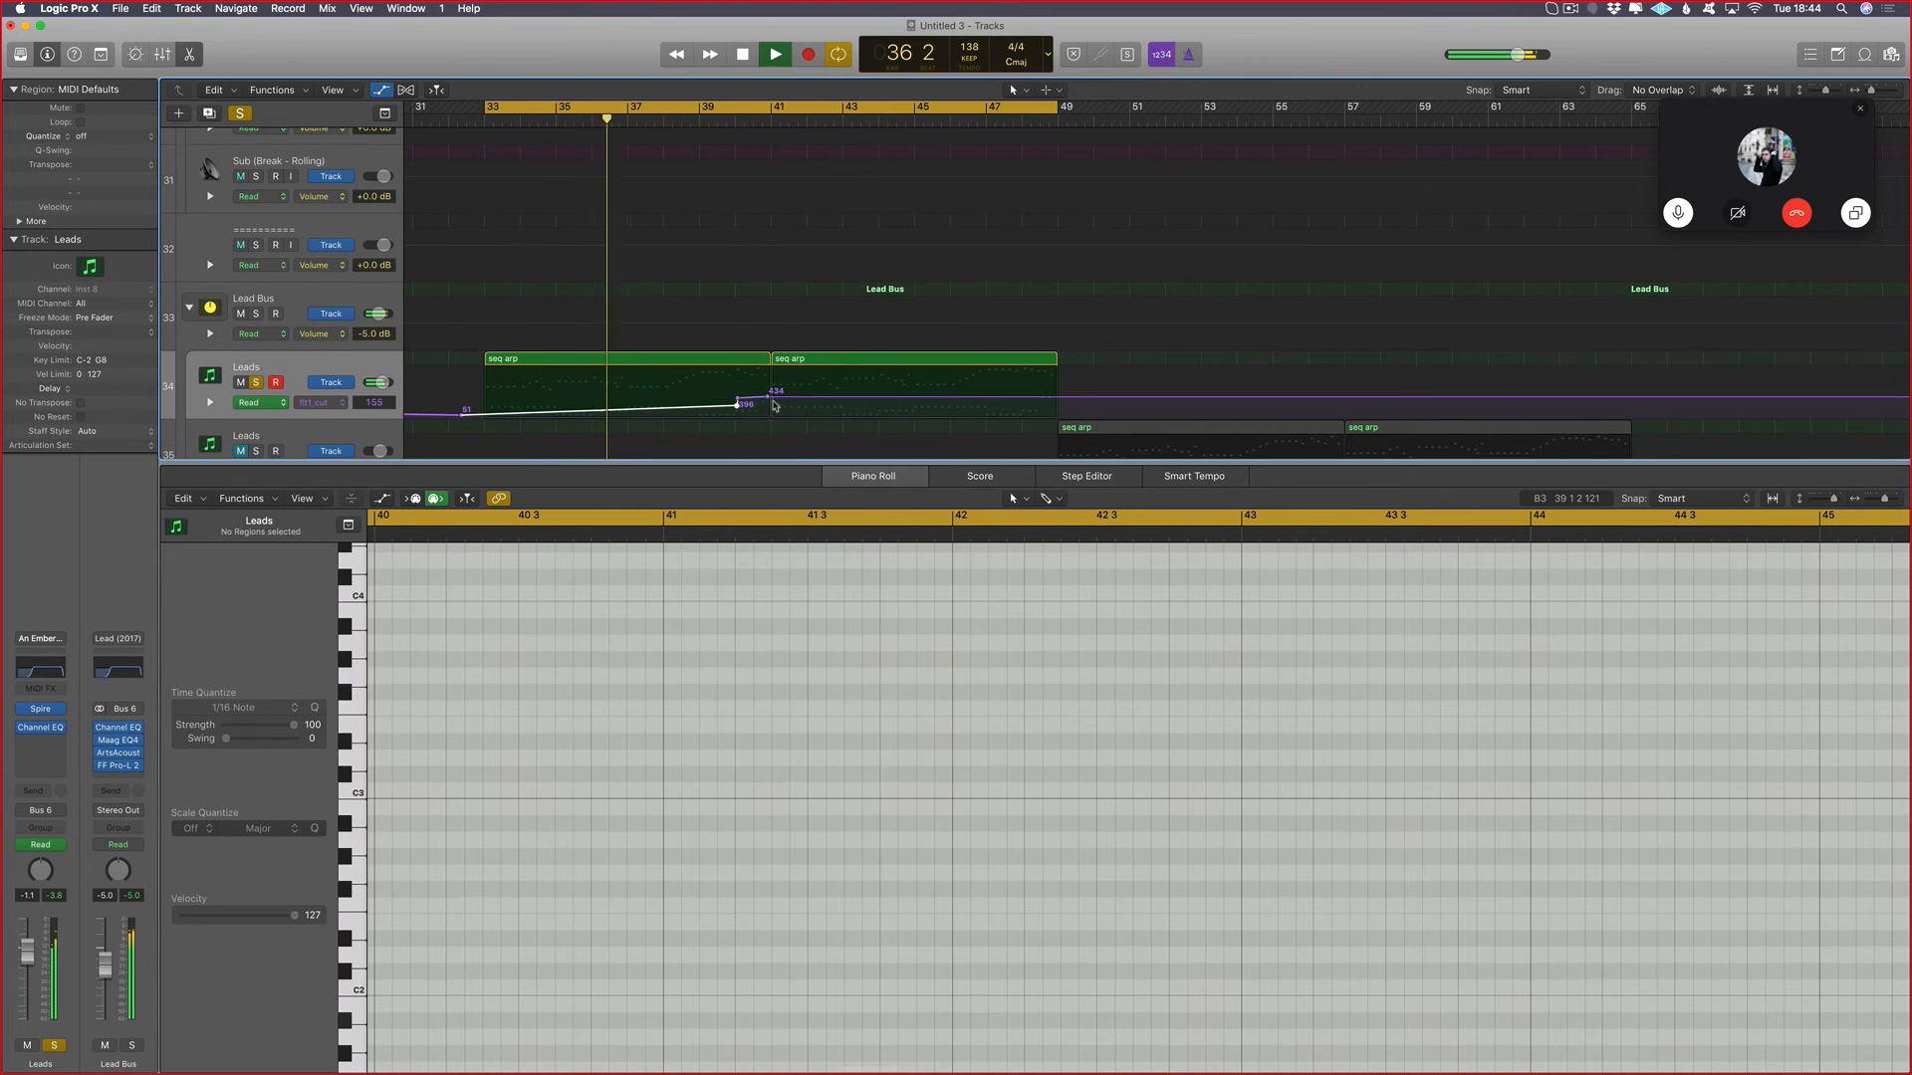
{"action": "left_click_drag", "start_coordinate": [766, 396], "coordinate": [757, 400]}
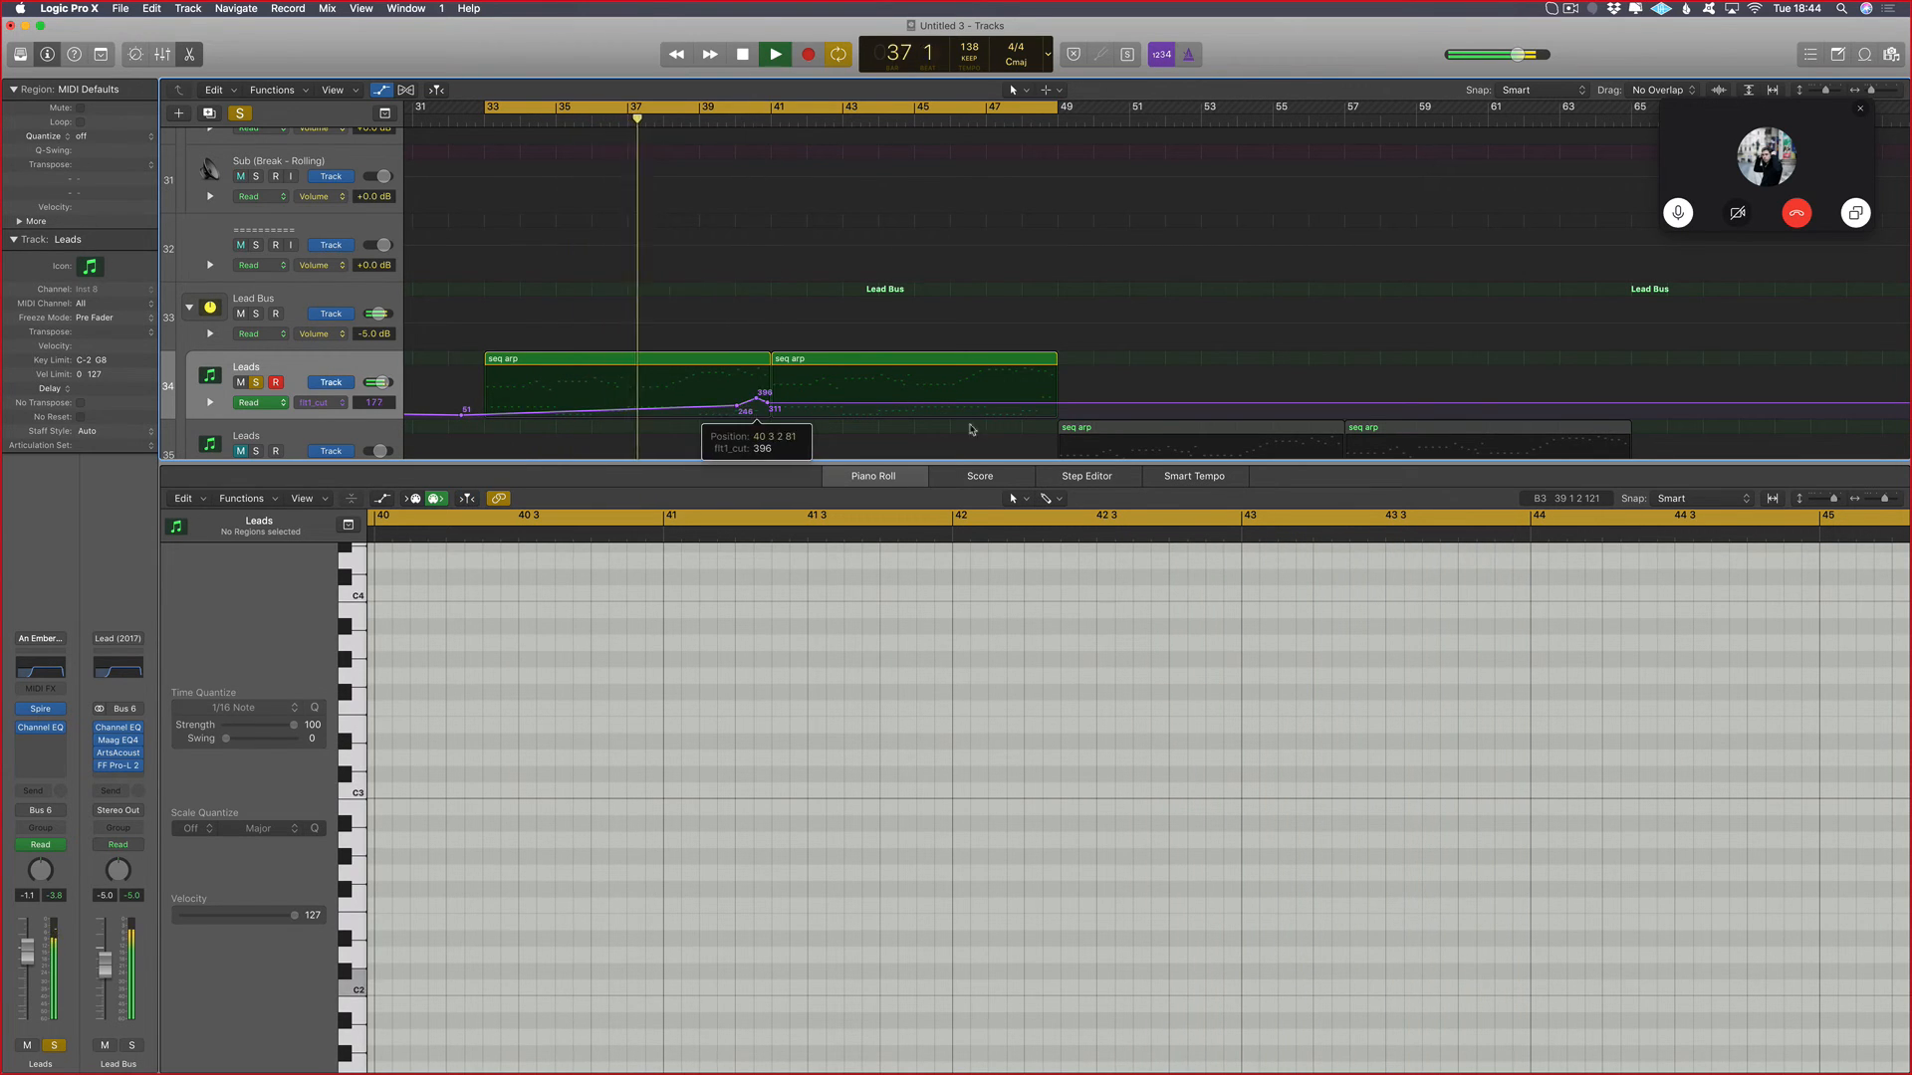
{"action": "left_click", "coordinate": [1068, 403]}
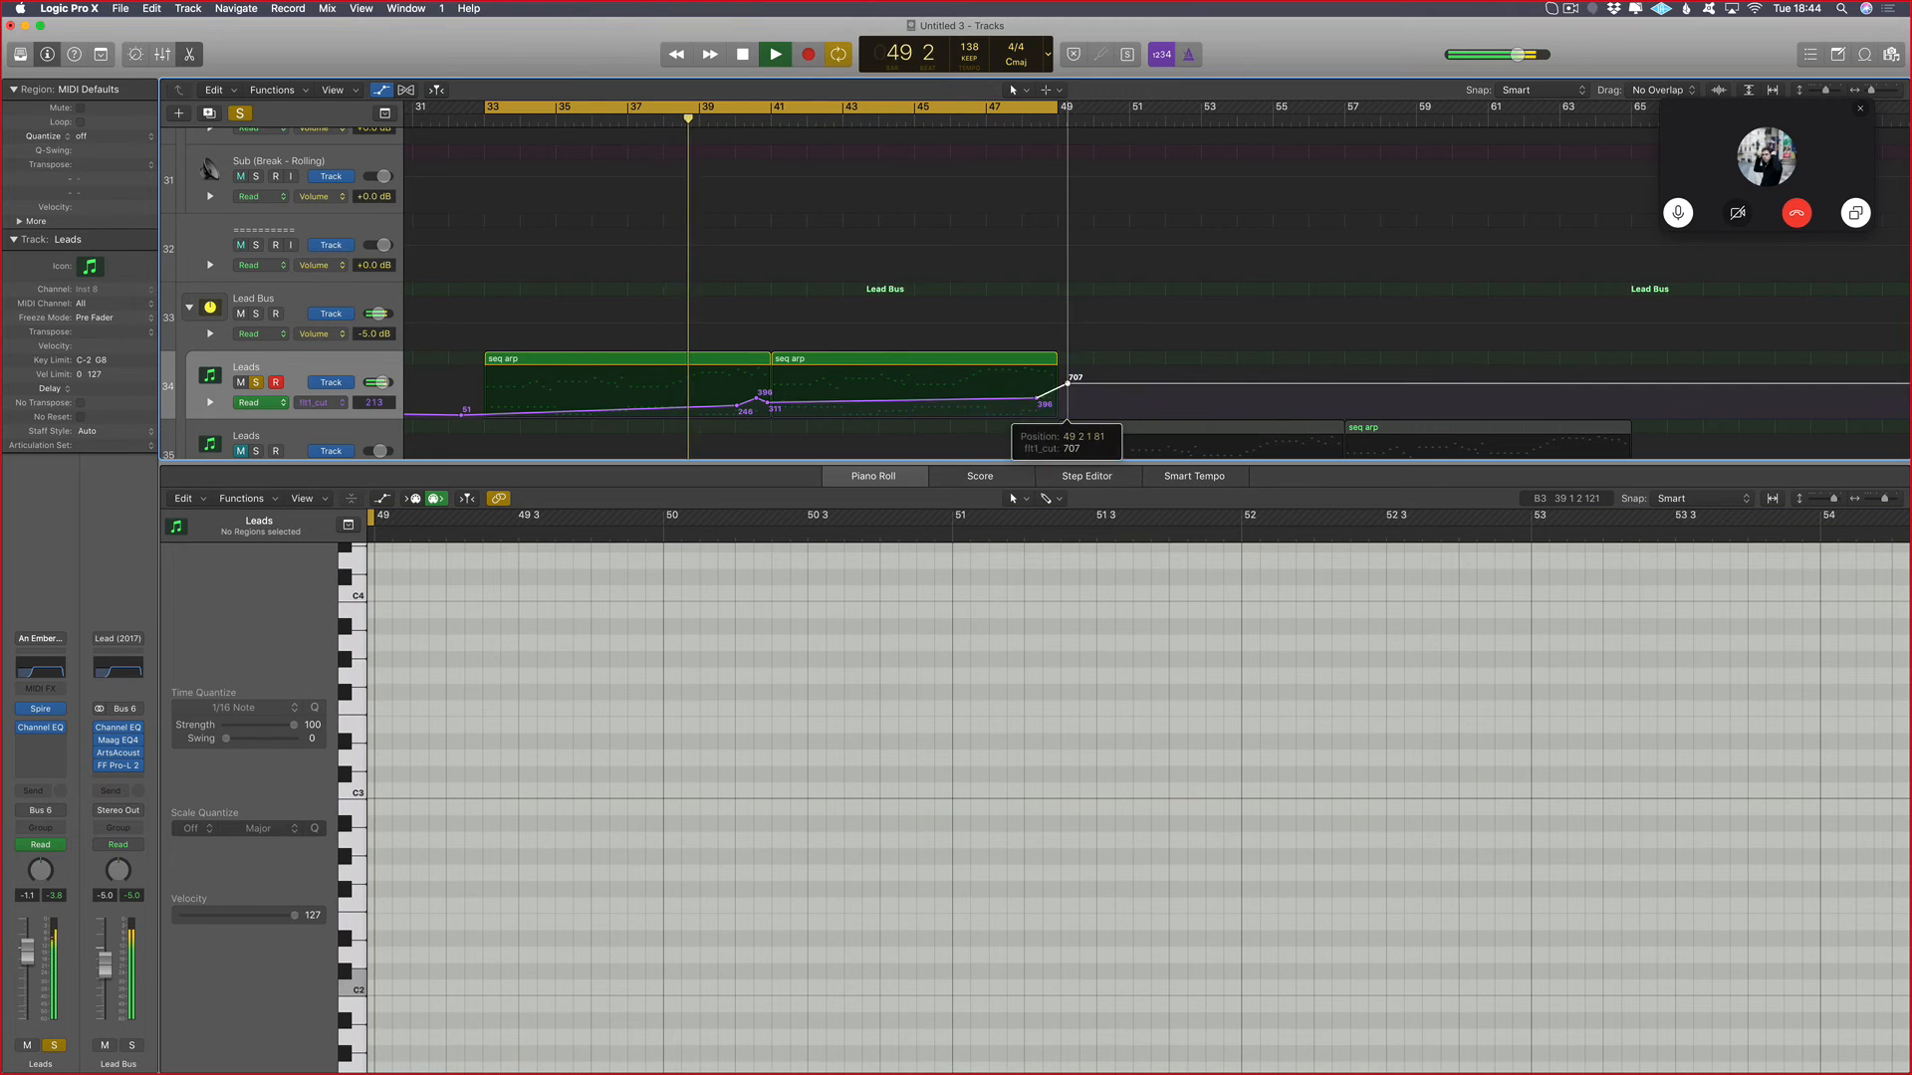
Step: Hide automation and copy the first Leads track's two seq arp regions to start at bar 49 on the same track
{"action": "key", "text": "a"}
{"action": "scroll", "coordinate": [1071, 418], "scroll_direction": "right", "scroll_amount": 5}
{"action": "scroll", "coordinate": [948, 354], "scroll_direction": "left", "scroll_amount": 5}
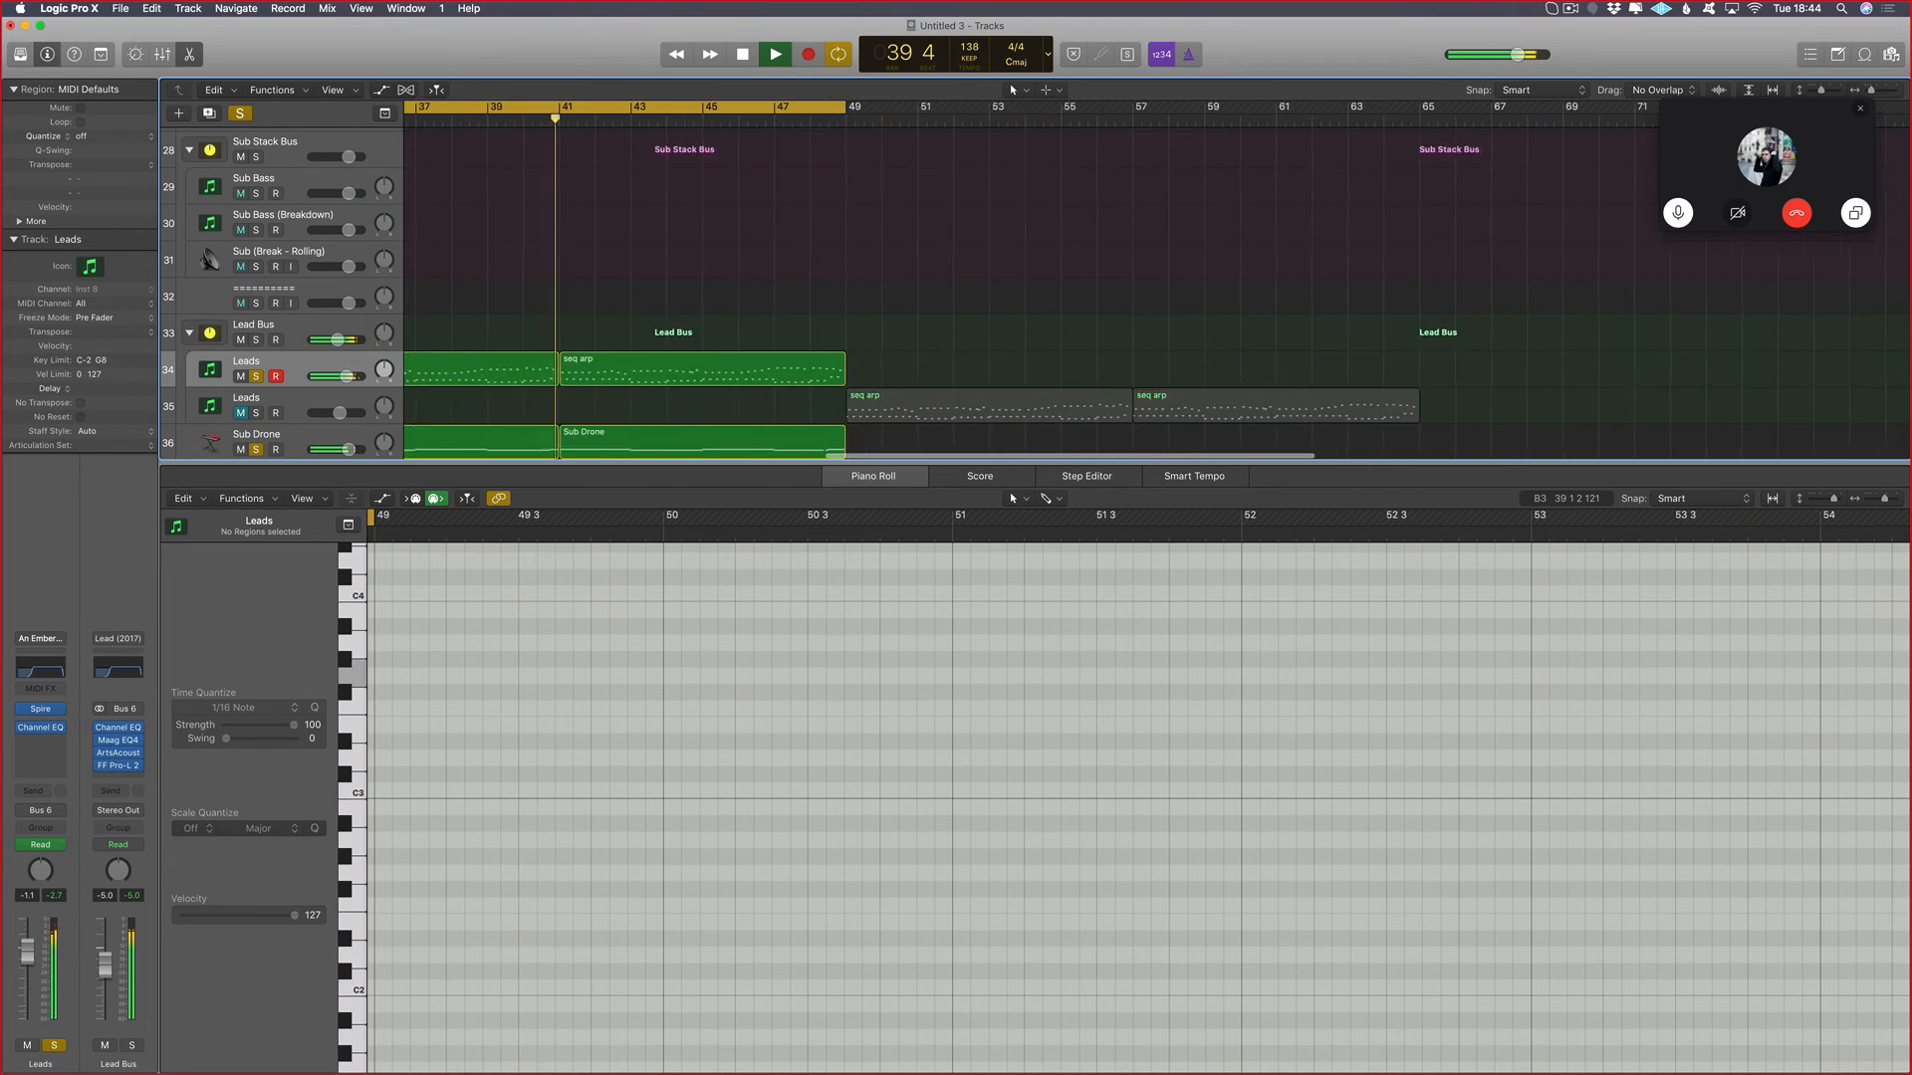
{"action": "left_click_drag", "start_coordinate": [1180, 353], "coordinate": [779, 343]}
{"action": "left_click_drag", "start_coordinate": [609, 376], "coordinate": [1181, 378]}
{"action": "left_click", "coordinate": [984, 346]}
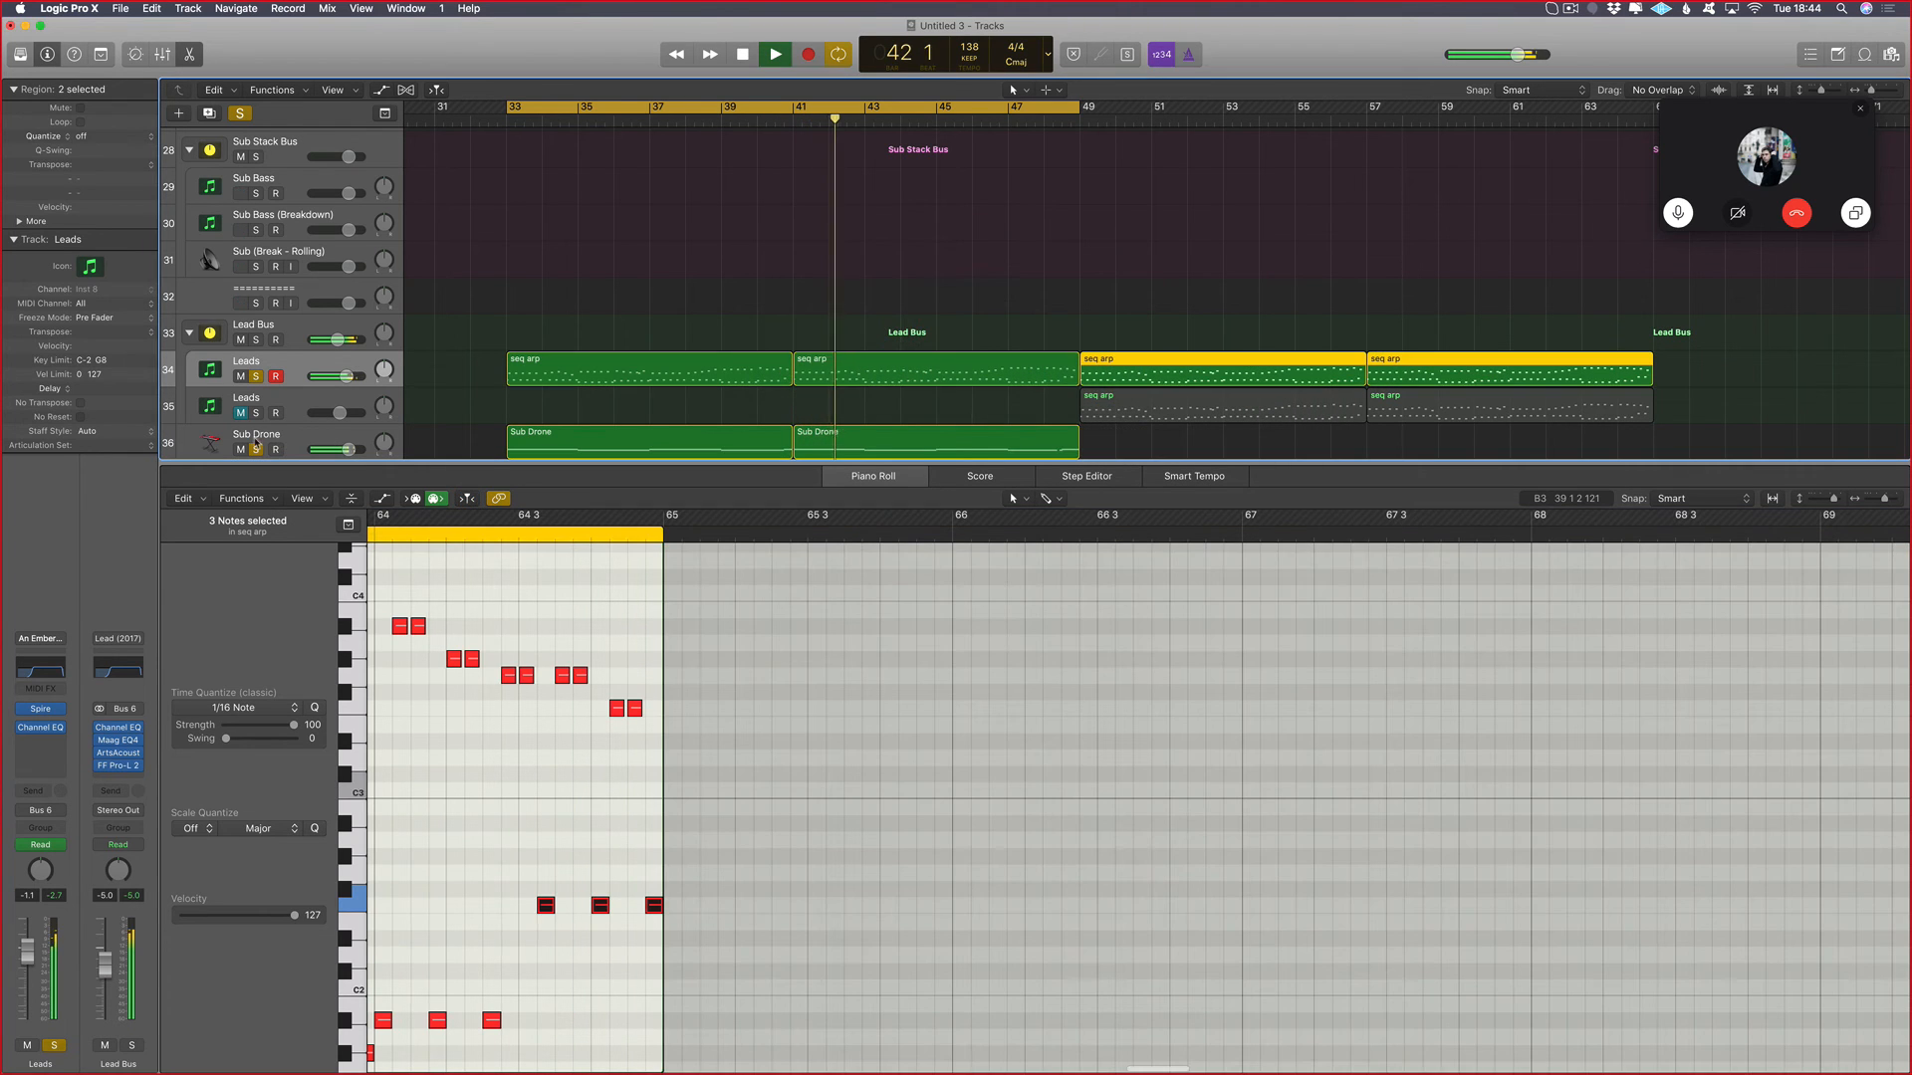
Step: Solo and select the second Leads track, and hide the open plug-in windows
{"action": "left_click", "coordinate": [256, 412]}
{"action": "left_click", "coordinate": [278, 408]}
{"action": "key", "text": "v"}
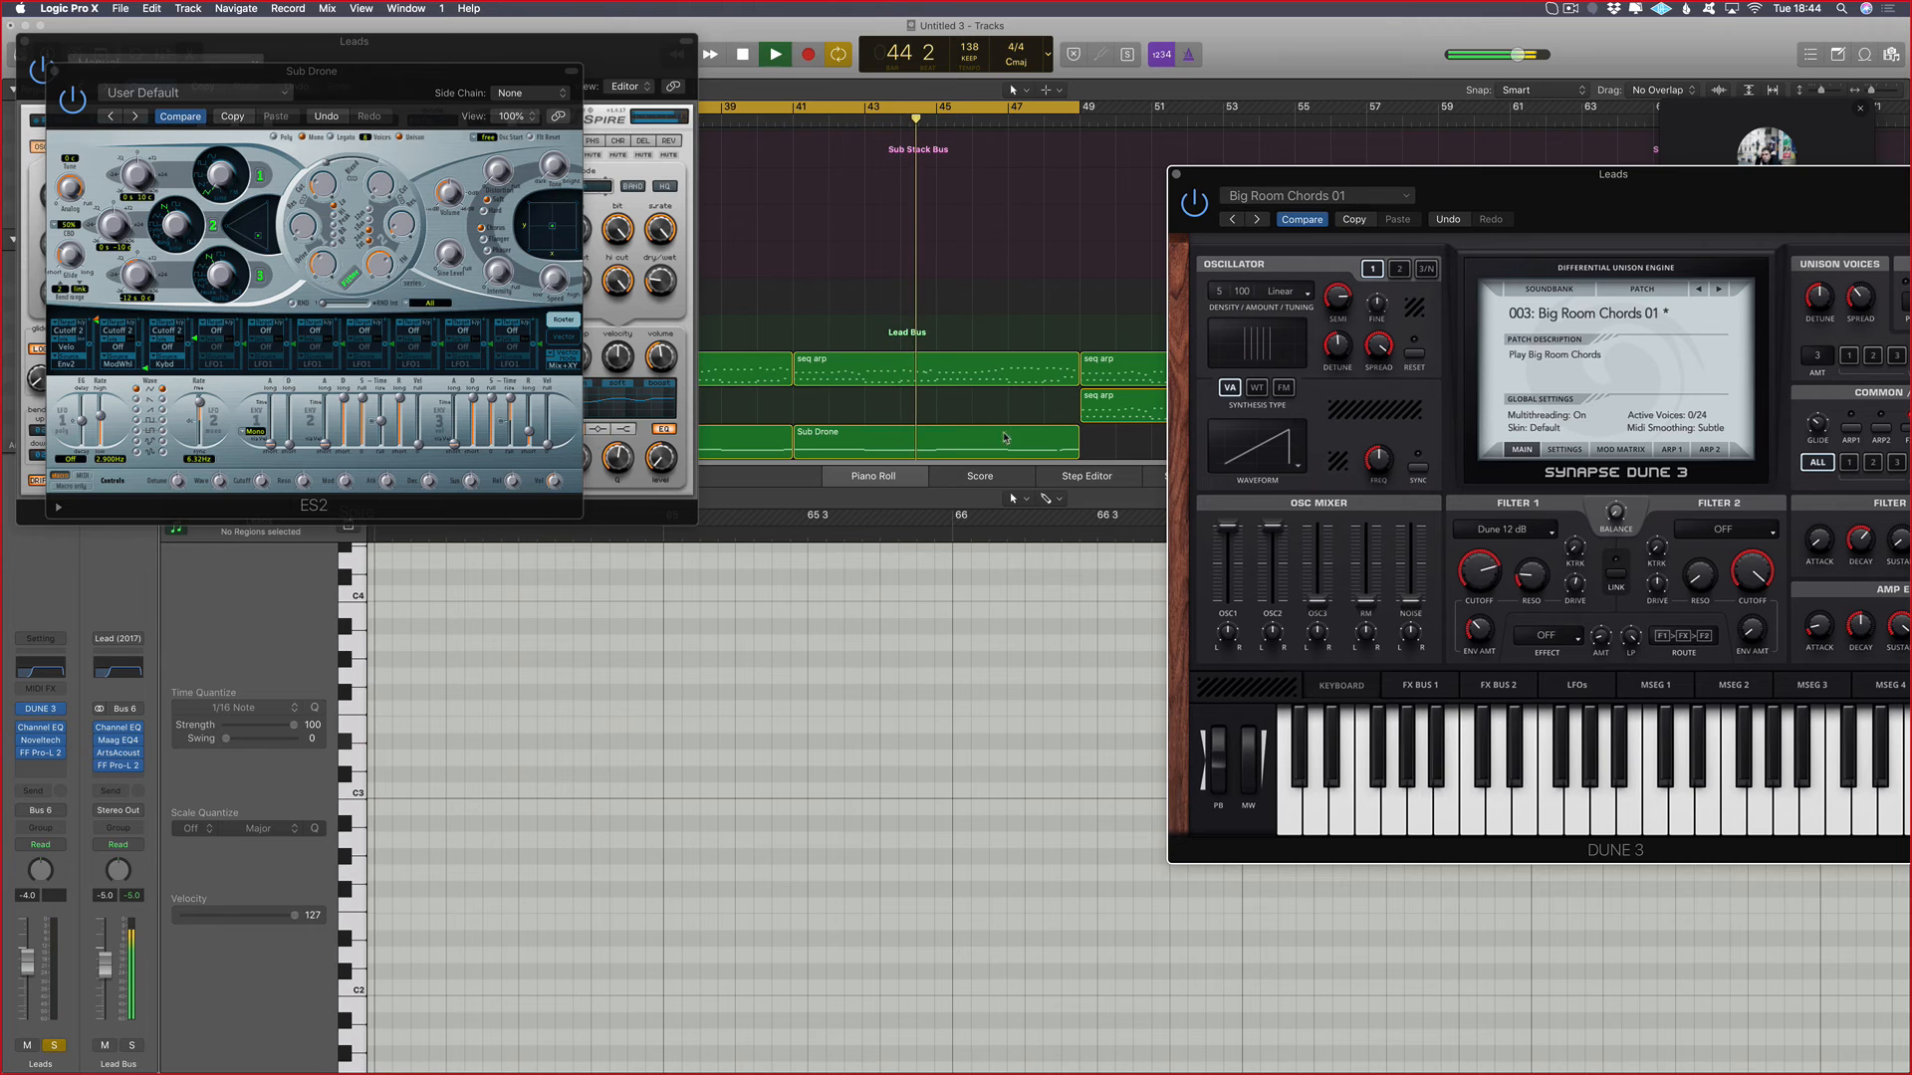
{"action": "key", "text": "f"}
{"action": "key", "text": "v"}
{"action": "scroll", "coordinate": [1068, 299], "scroll_direction": "down", "scroll_amount": 5}
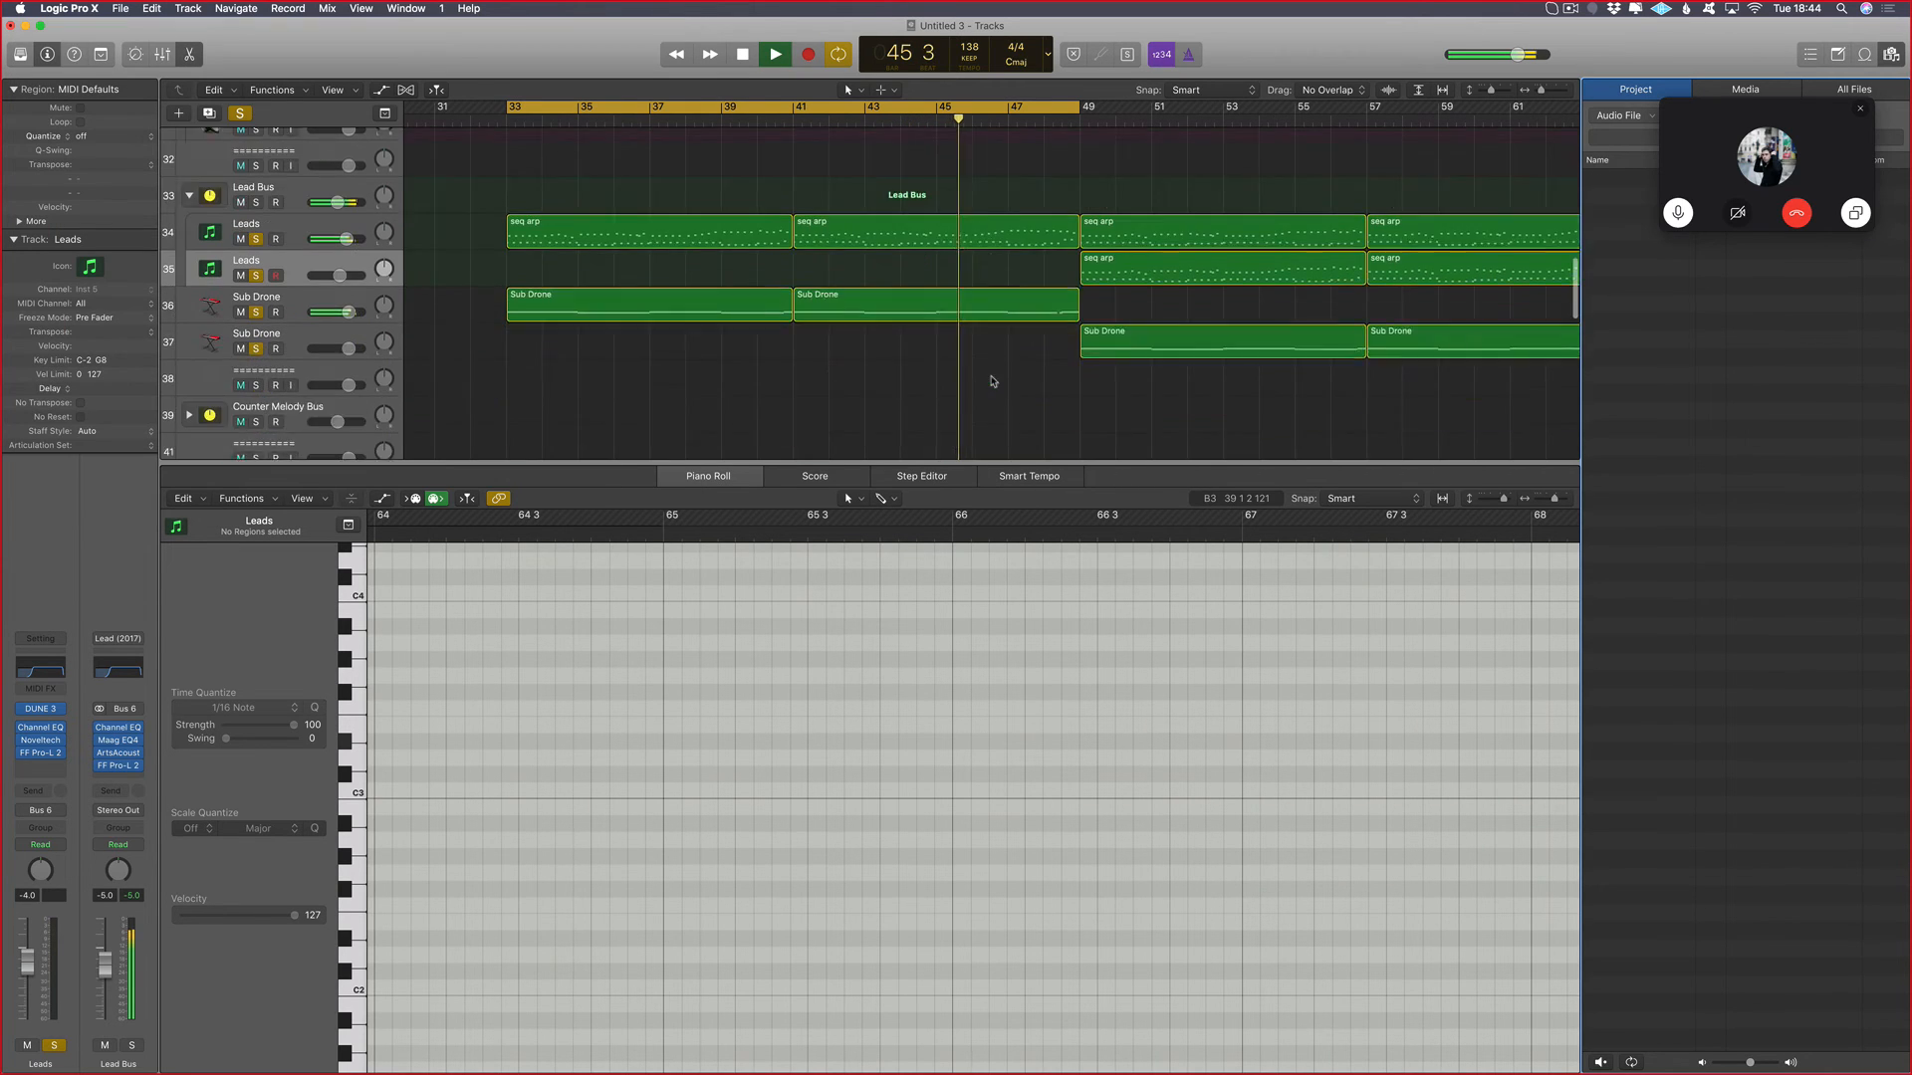
Step: Close the Piano Roll and the browser, and duplicate the first Leads track with its Spire instrument
{"action": "key", "text": "e"}
{"action": "key", "text": "super+Down"}
{"action": "key", "text": "super+Down"}
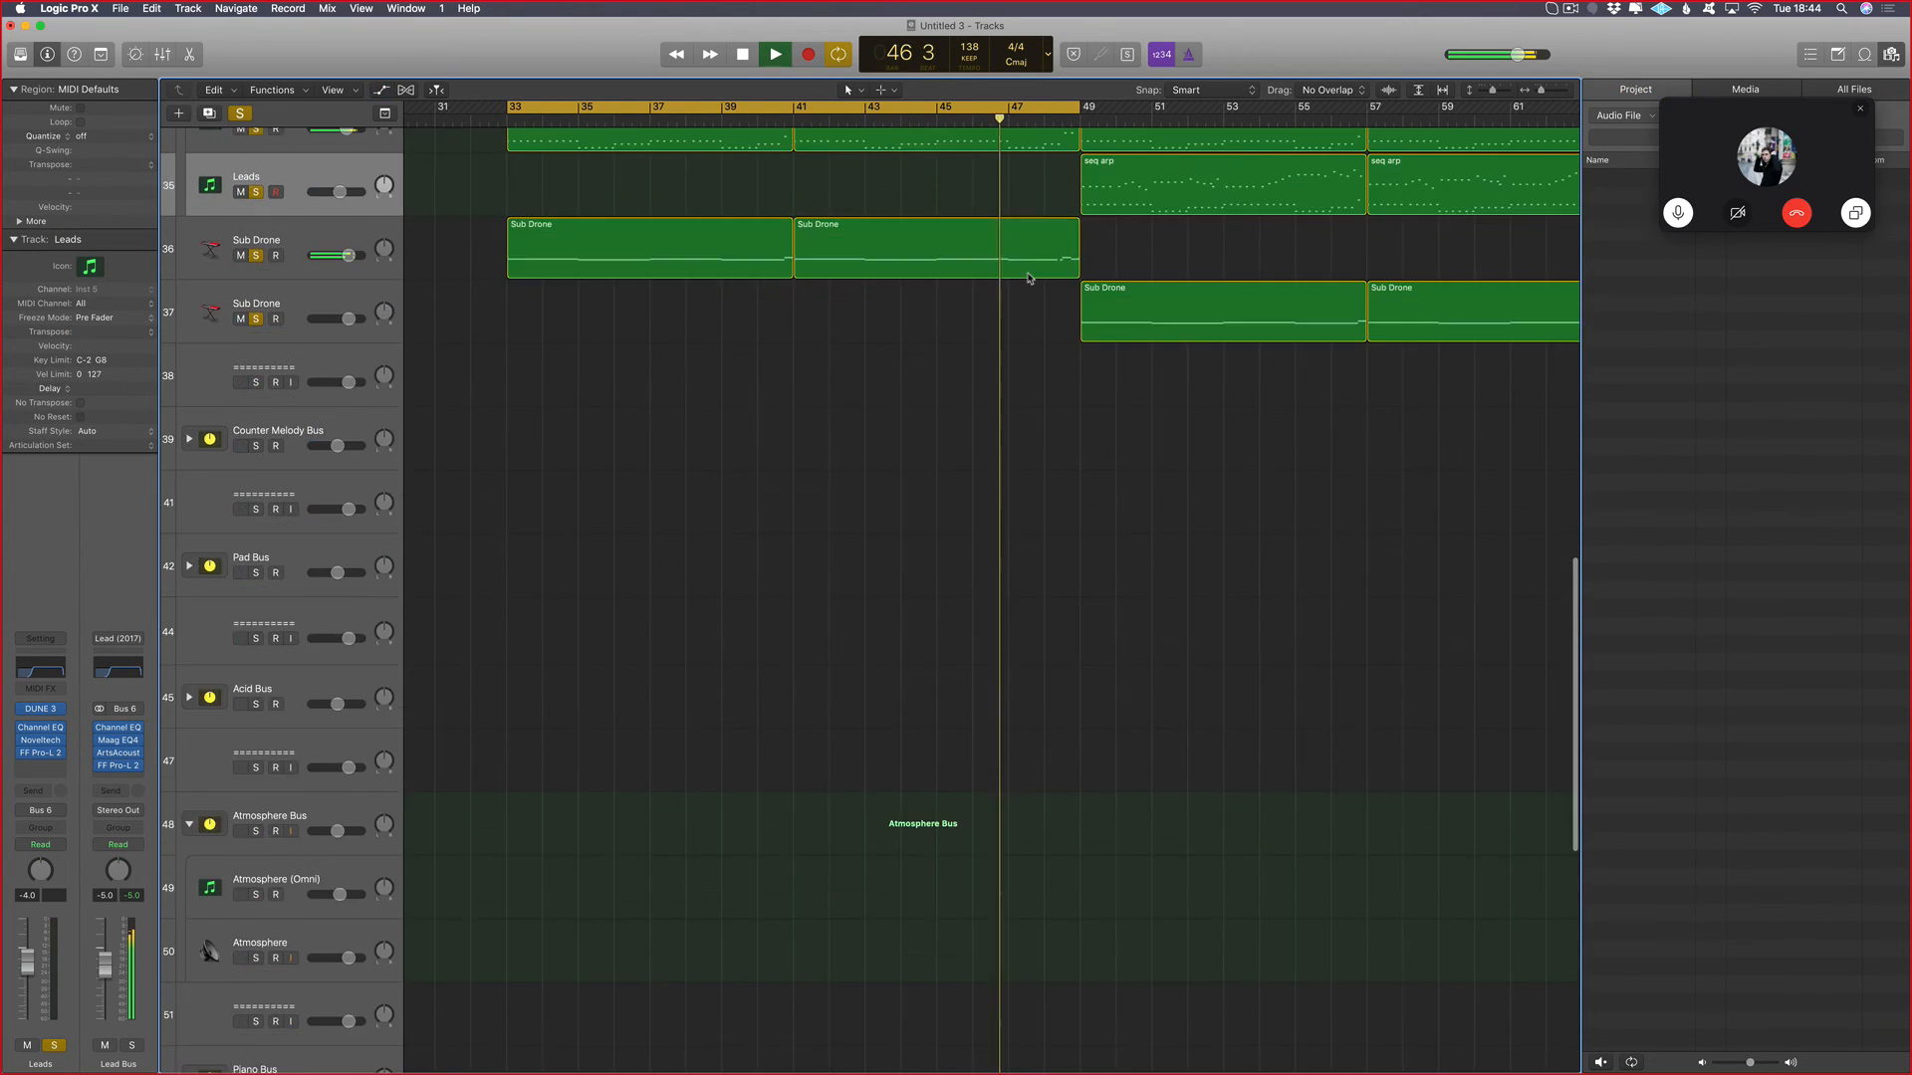
{"action": "key", "text": "super+Up"}
{"action": "key", "text": "super+Up"}
{"action": "scroll", "coordinate": [1029, 279], "scroll_direction": "right", "scroll_amount": 2}
{"action": "scroll", "coordinate": [368, 211], "scroll_direction": "up", "scroll_amount": 1}
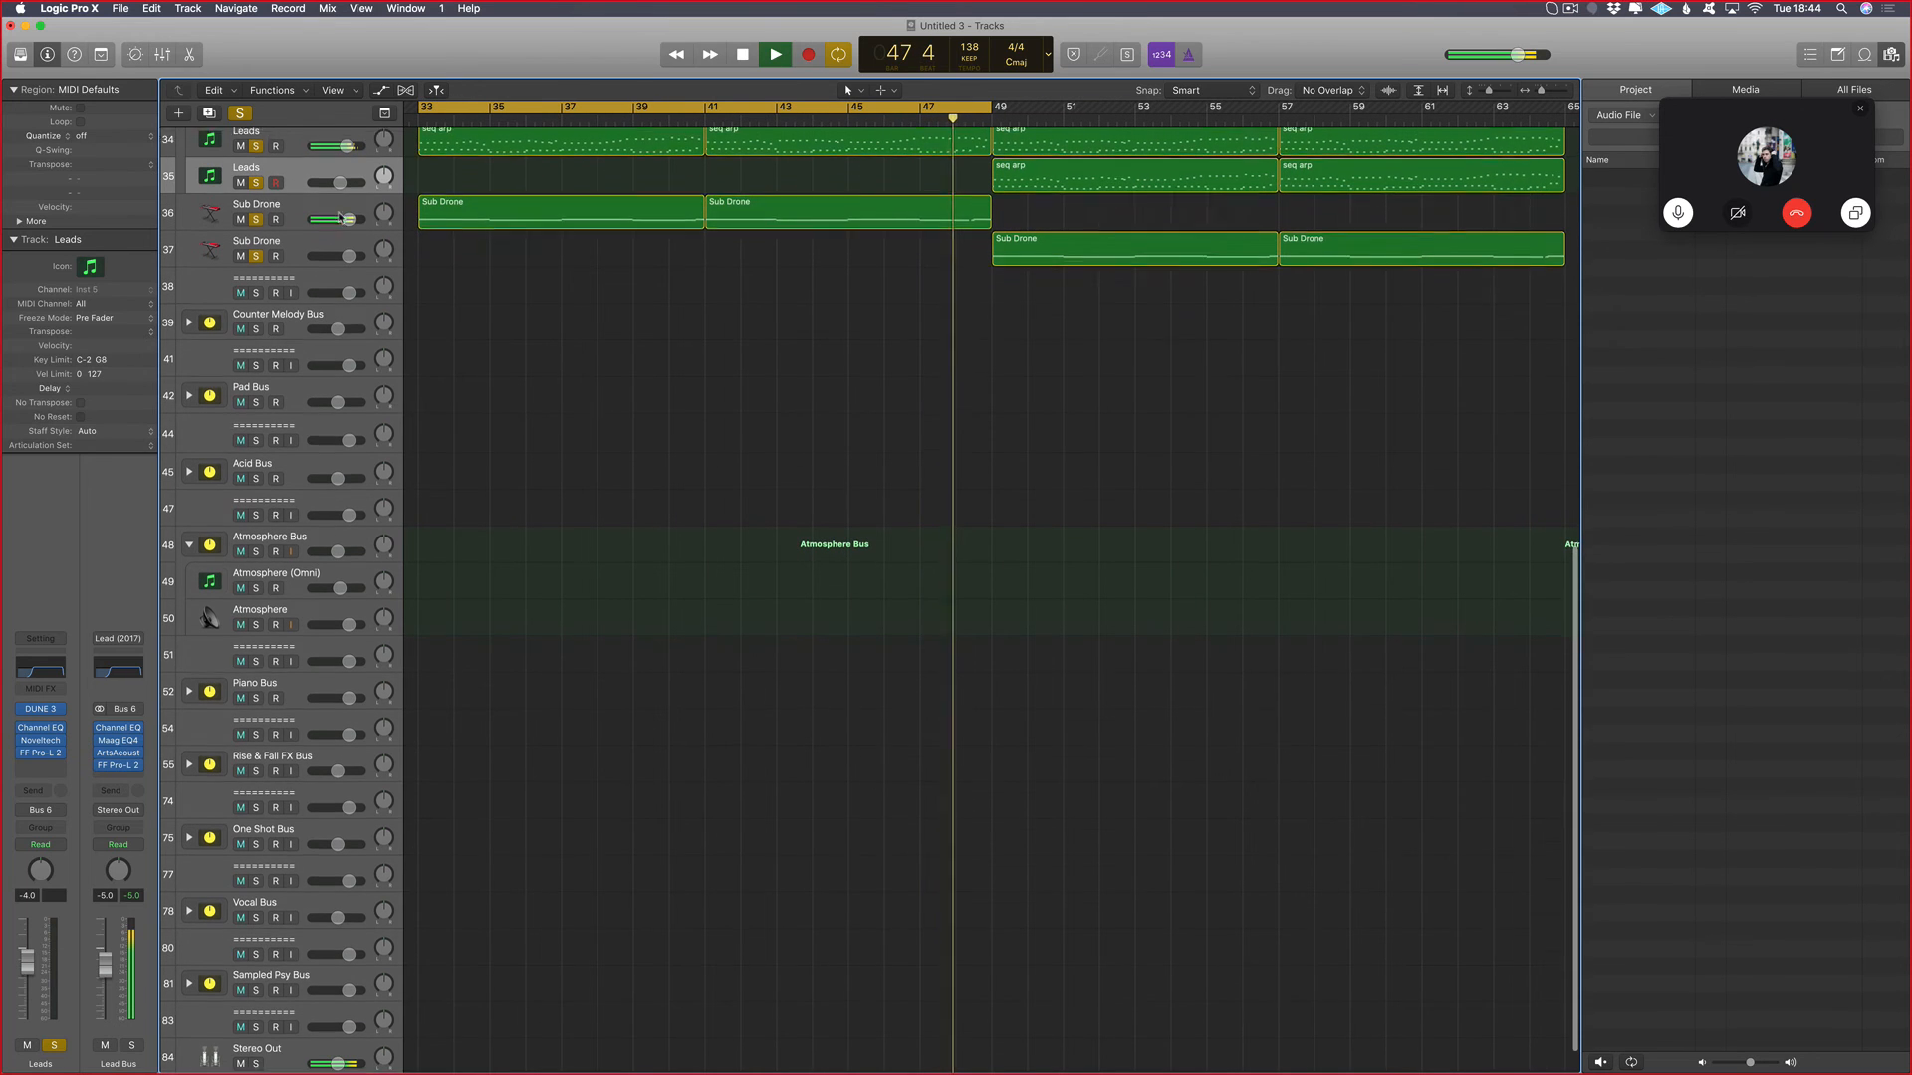
{"action": "left_click", "coordinate": [325, 157]}
{"action": "key", "text": "super+d"}
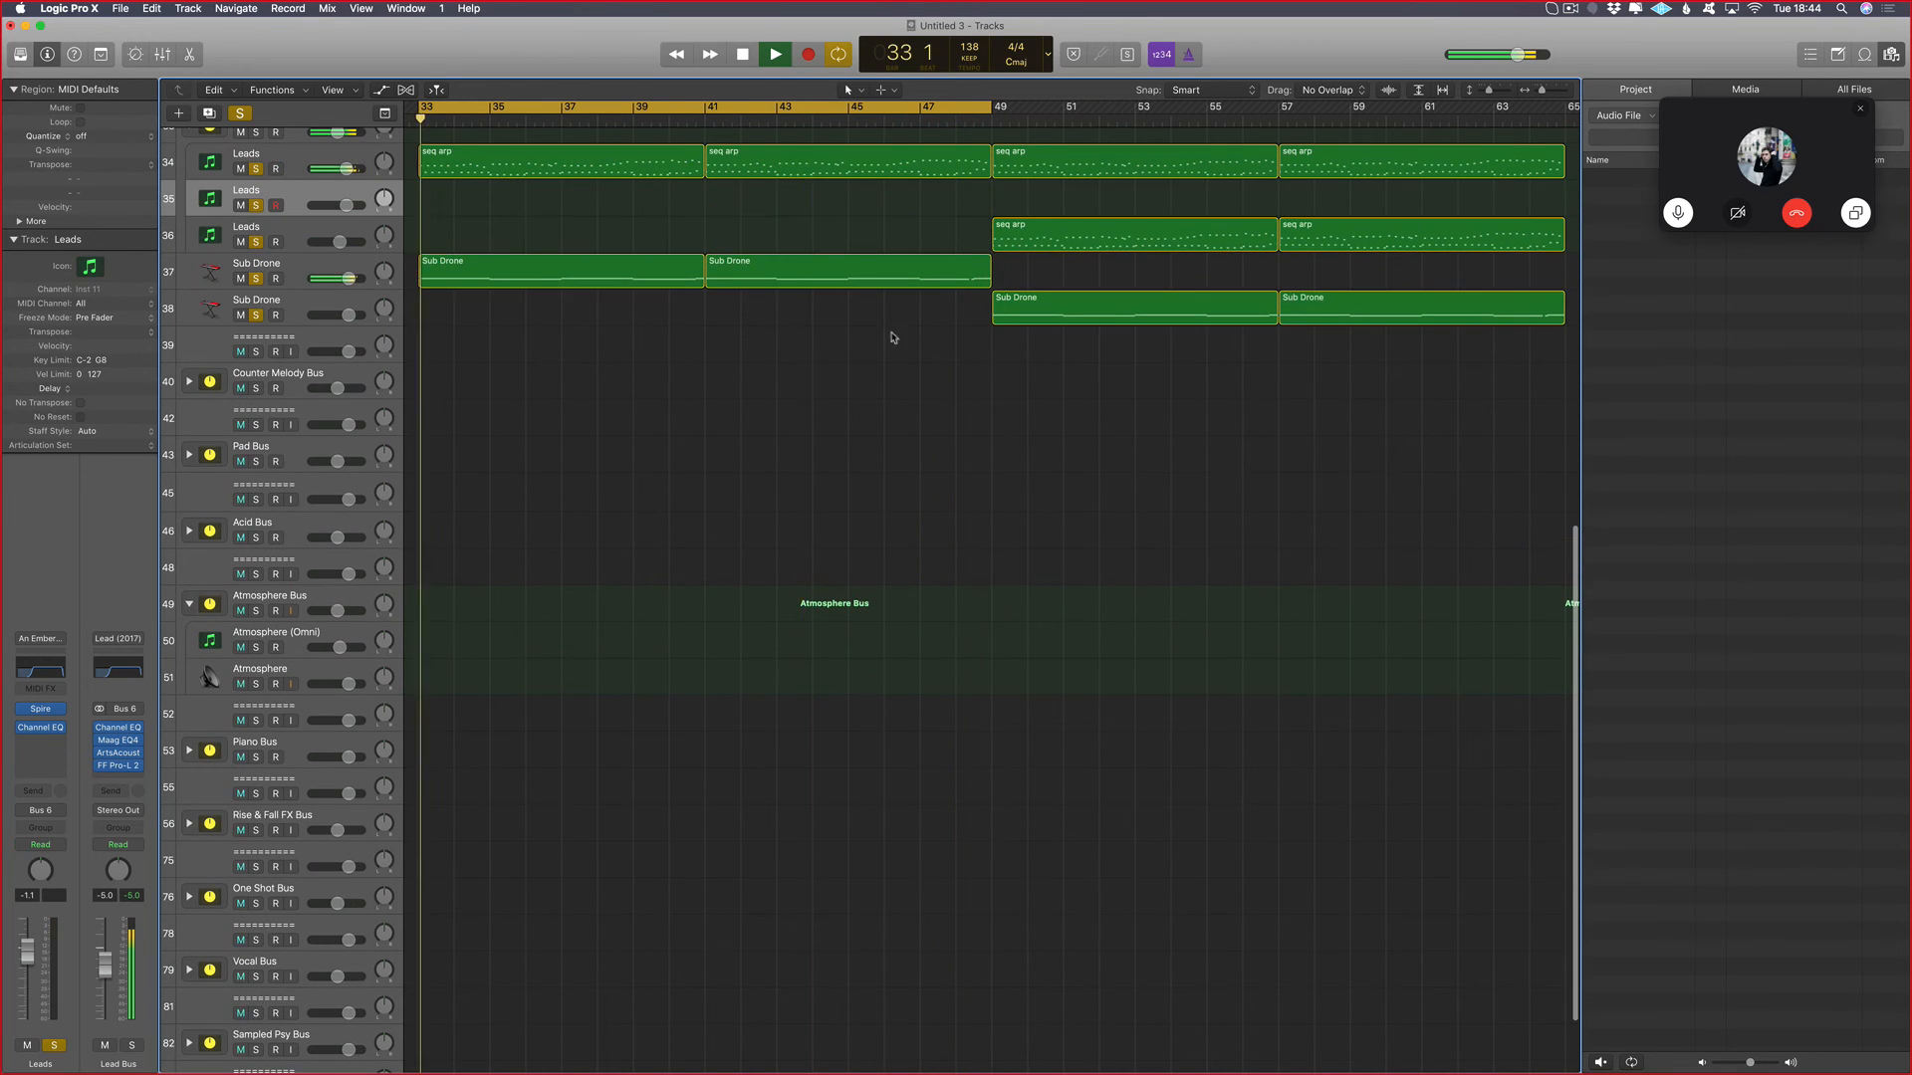
{"action": "scroll", "coordinate": [948, 717], "scroll_direction": "right", "scroll_amount": 4}
{"action": "key", "text": "f"}
{"action": "scroll", "coordinate": [627, 503], "scroll_direction": "left", "scroll_amount": 4}
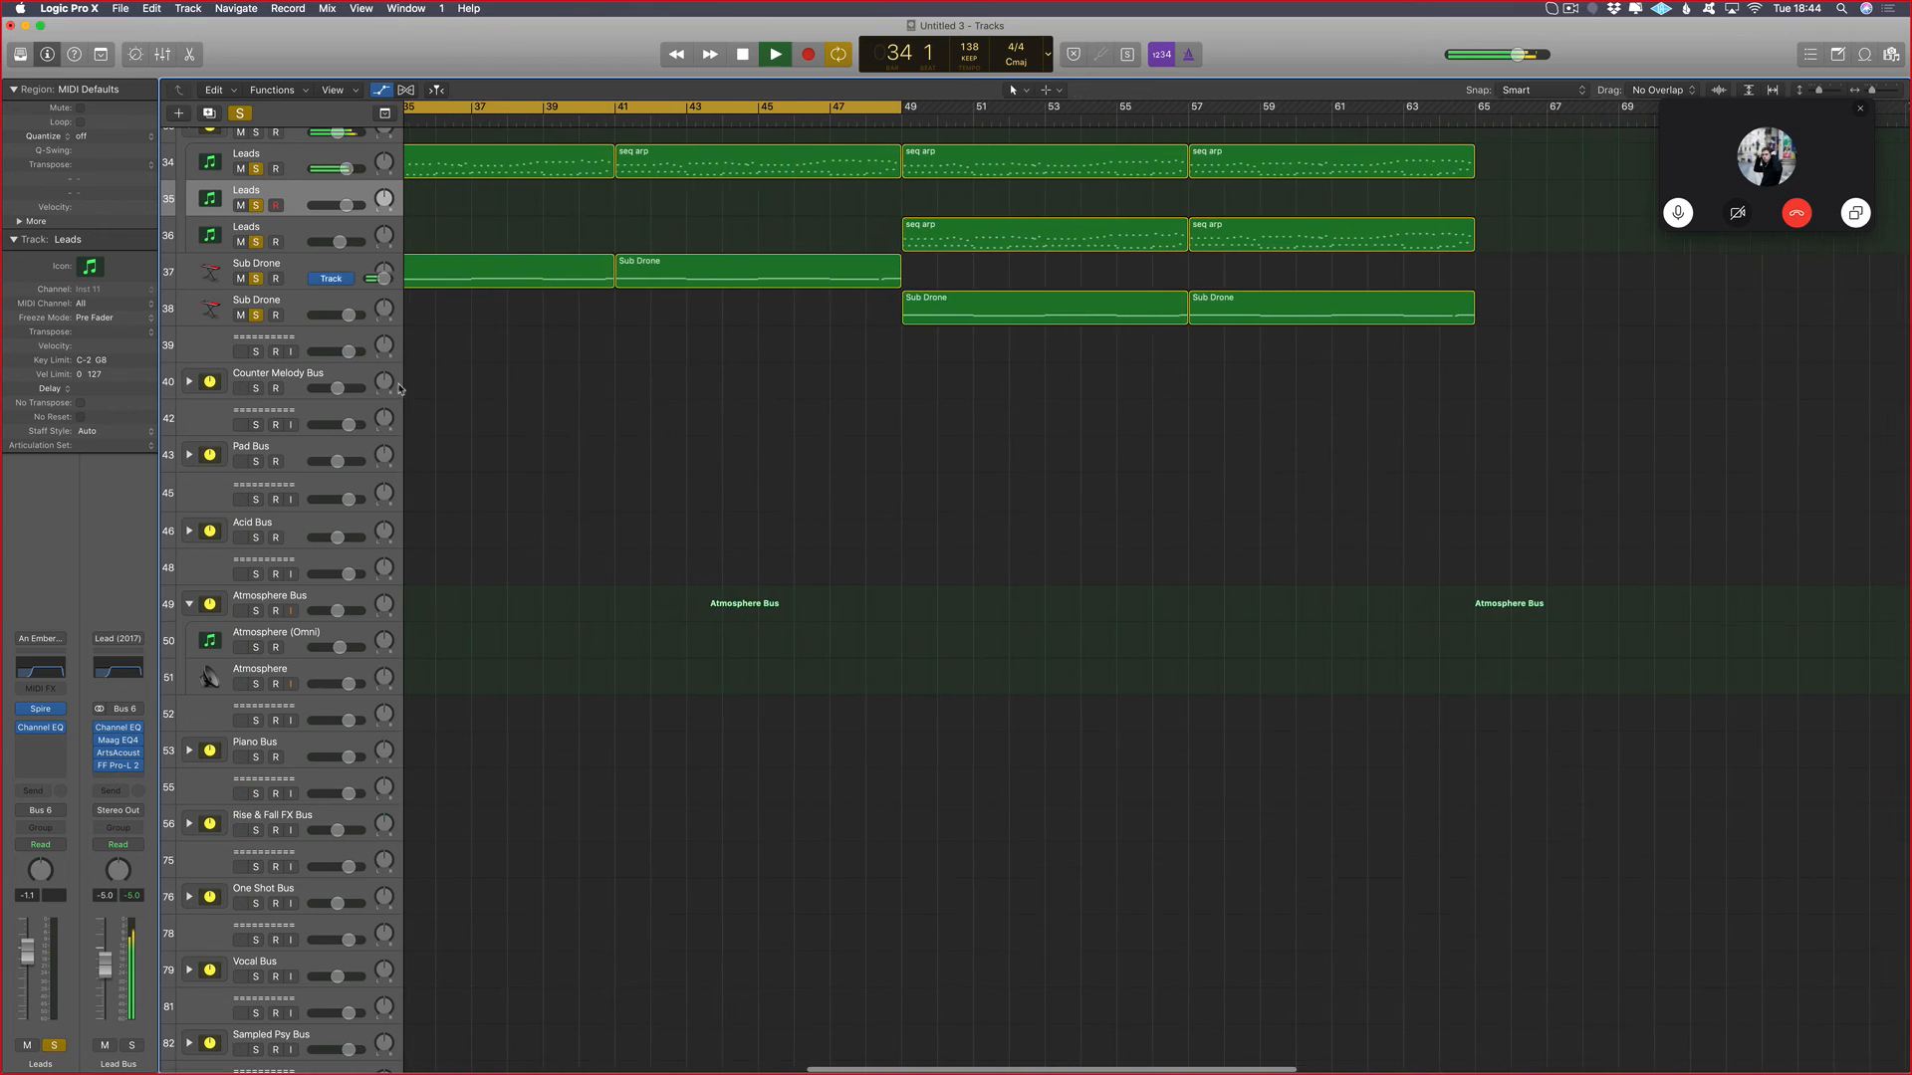
Step: Load preset LEAD - Airport 2.0 from Sean Tyas & Darren Porter Spire Essentials Volume 2 into the new Leads track's Spire
{"action": "key", "text": "a"}
{"action": "left_click", "coordinate": [42, 709]}
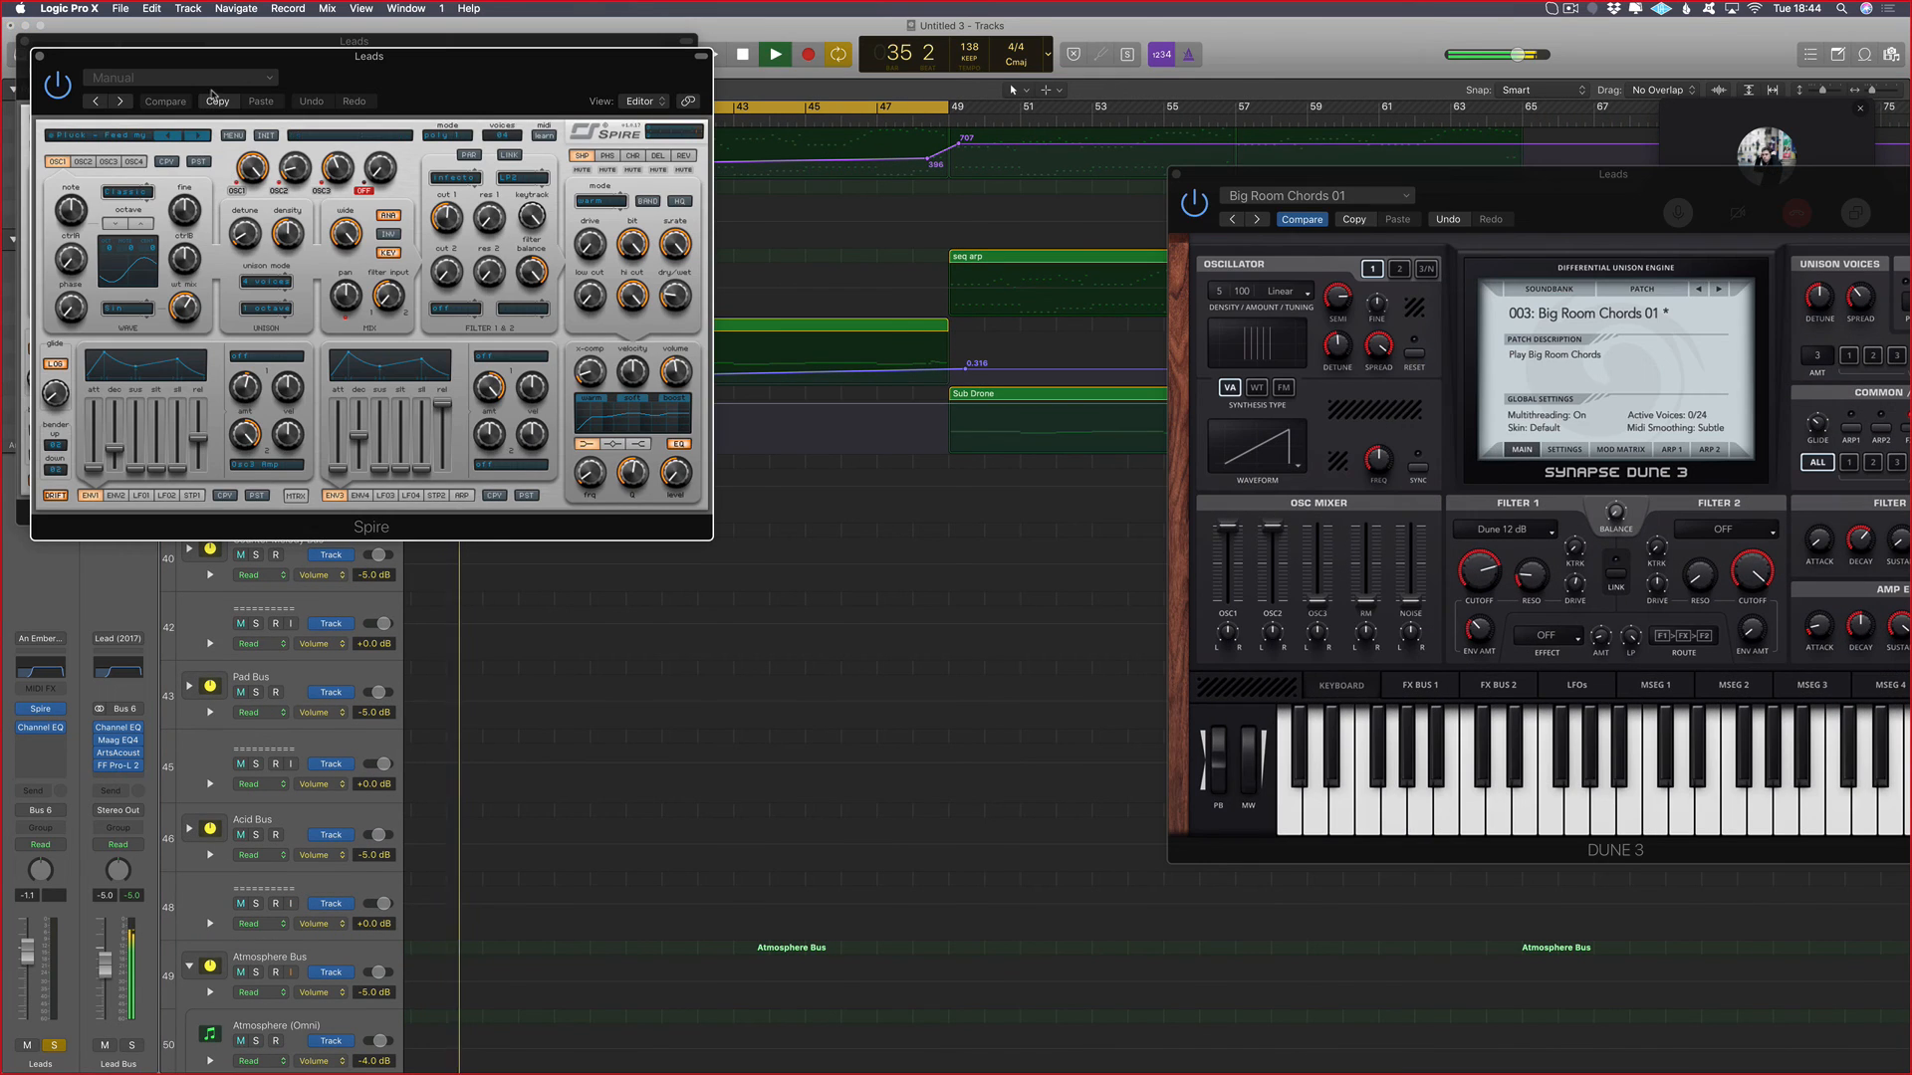
{"action": "left_click", "coordinate": [227, 135]}
{"action": "mouse_move", "coordinate": [289, 153]}
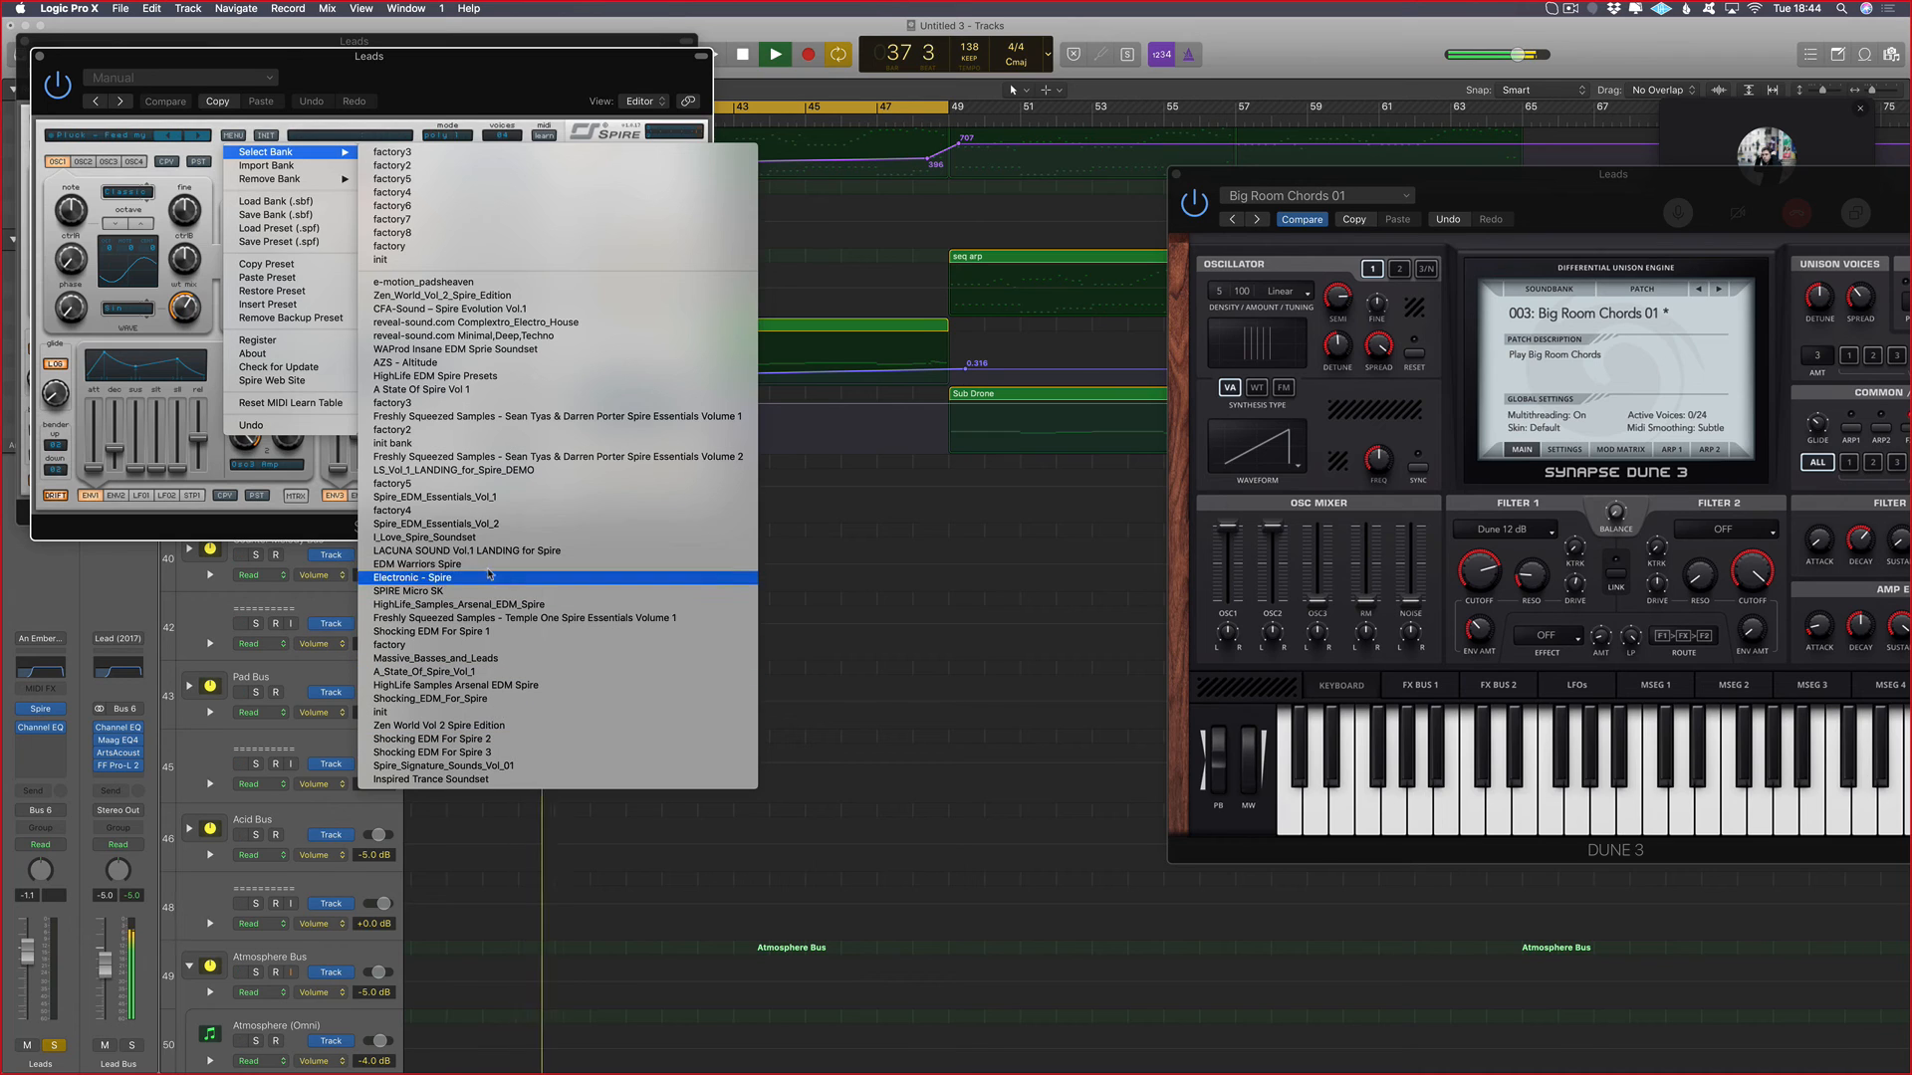
{"action": "left_click", "coordinate": [563, 457]}
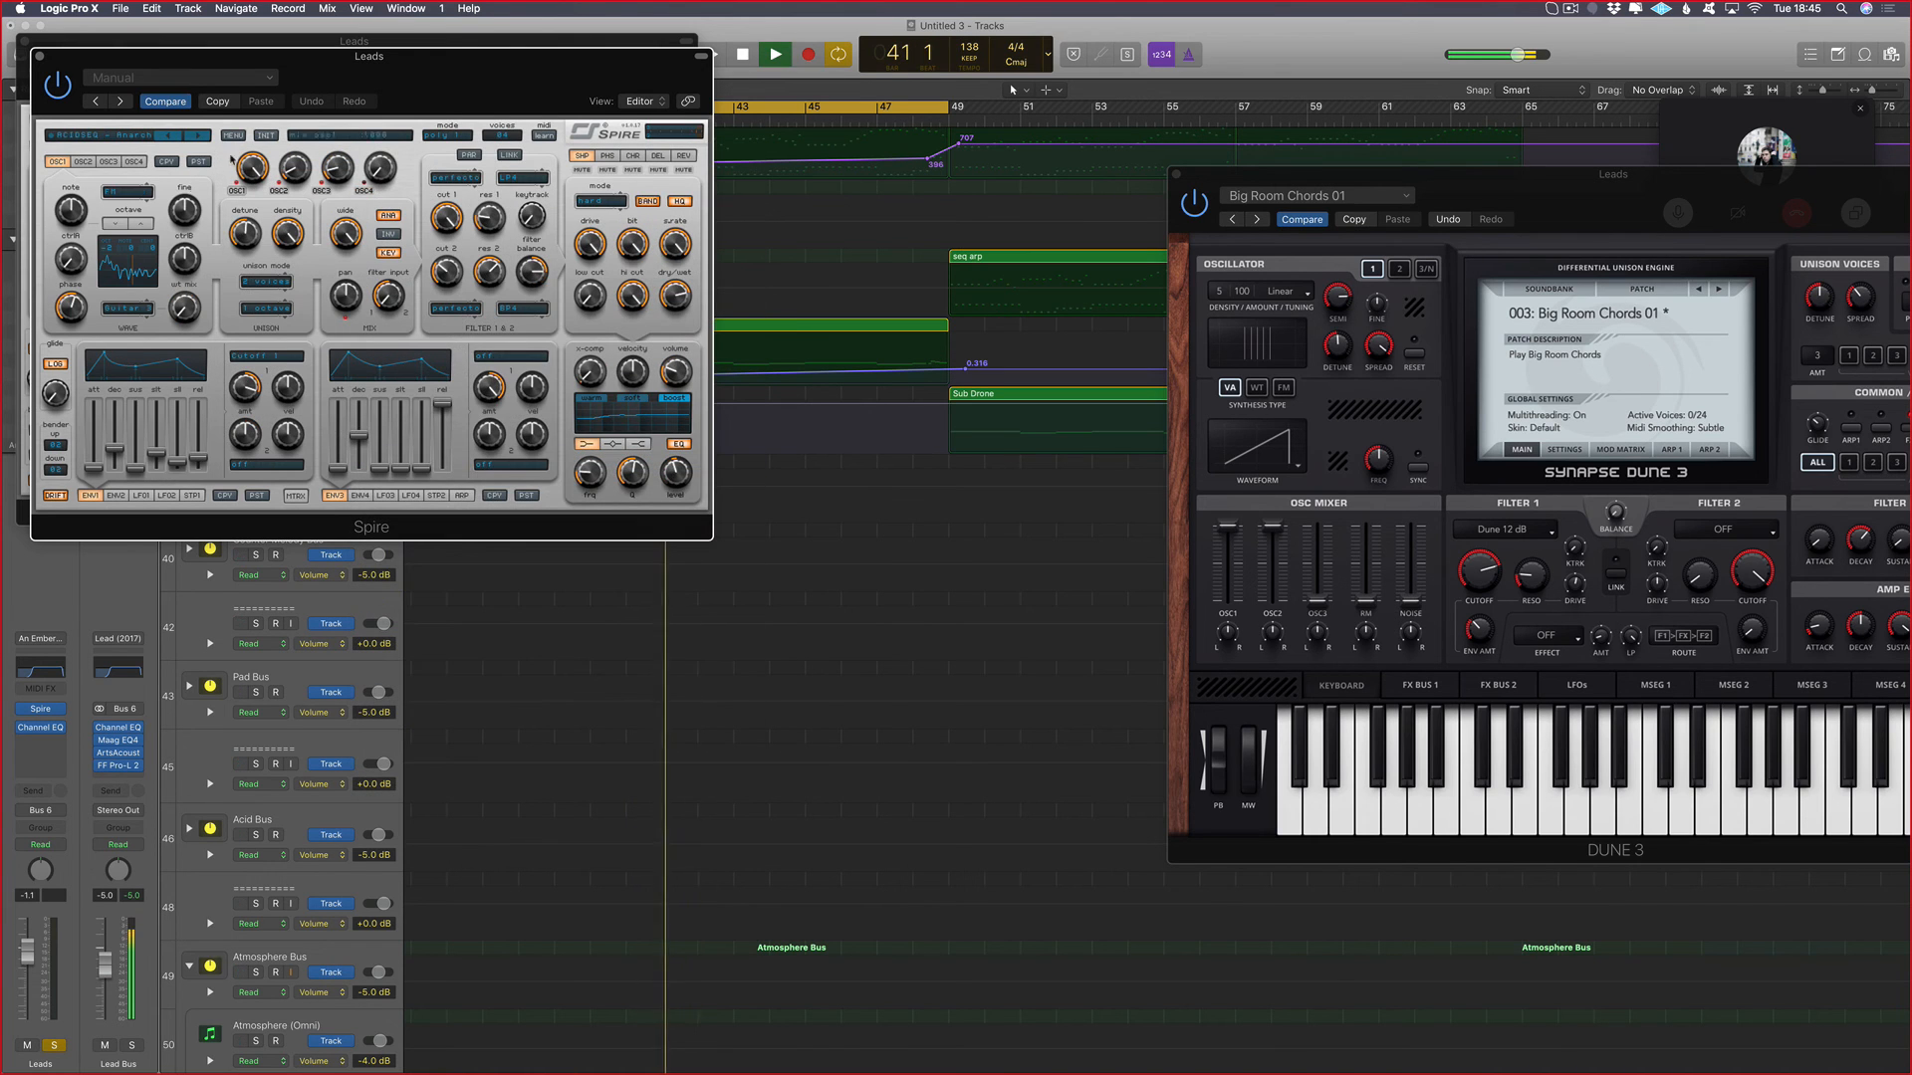
{"action": "left_click", "coordinate": [181, 135]}
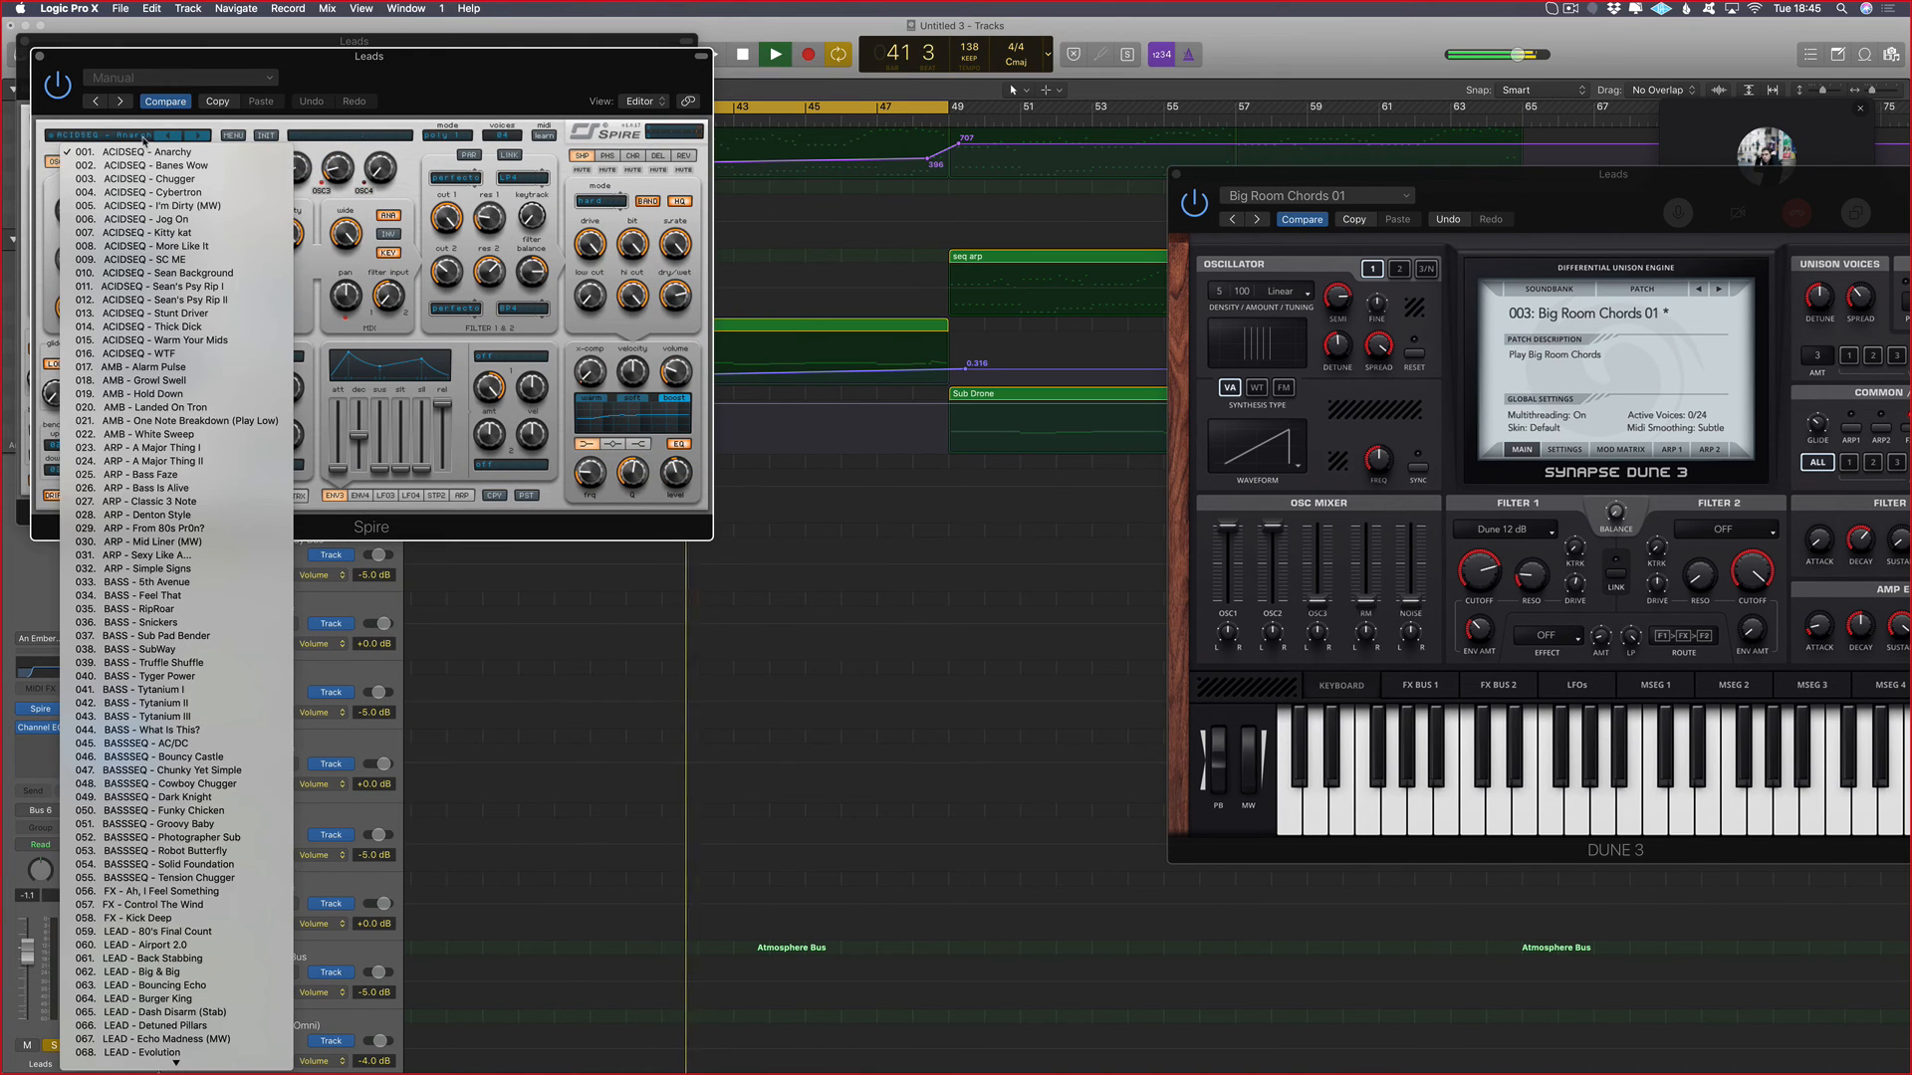
{"action": "left_click", "coordinate": [150, 946]}
{"action": "key", "text": "v"}
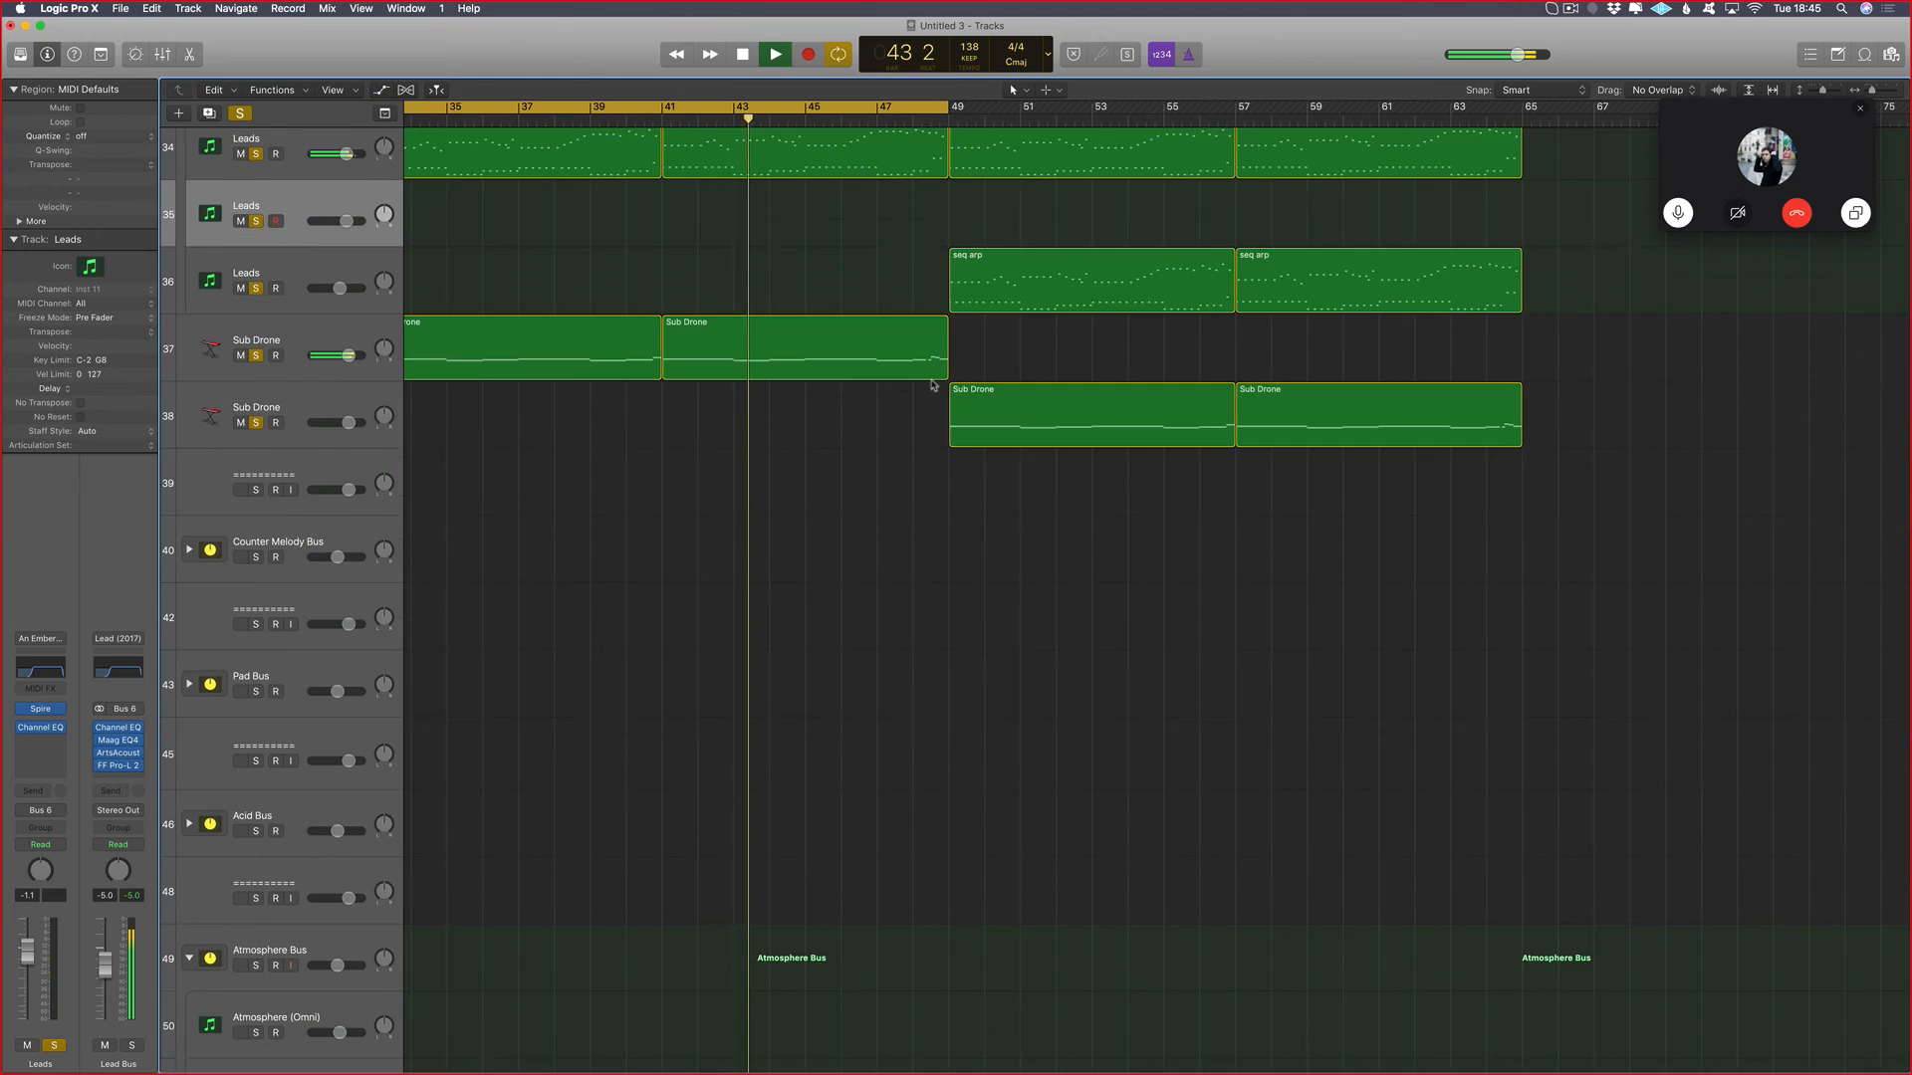
Step: Copy the two seq arp regions onto the new Leads track at bar 49, and turn off cycling with the plug-in windows shown
{"action": "left_click_drag", "start_coordinate": [1574, 262], "coordinate": [1067, 264]}
{"action": "key", "text": "Return"}
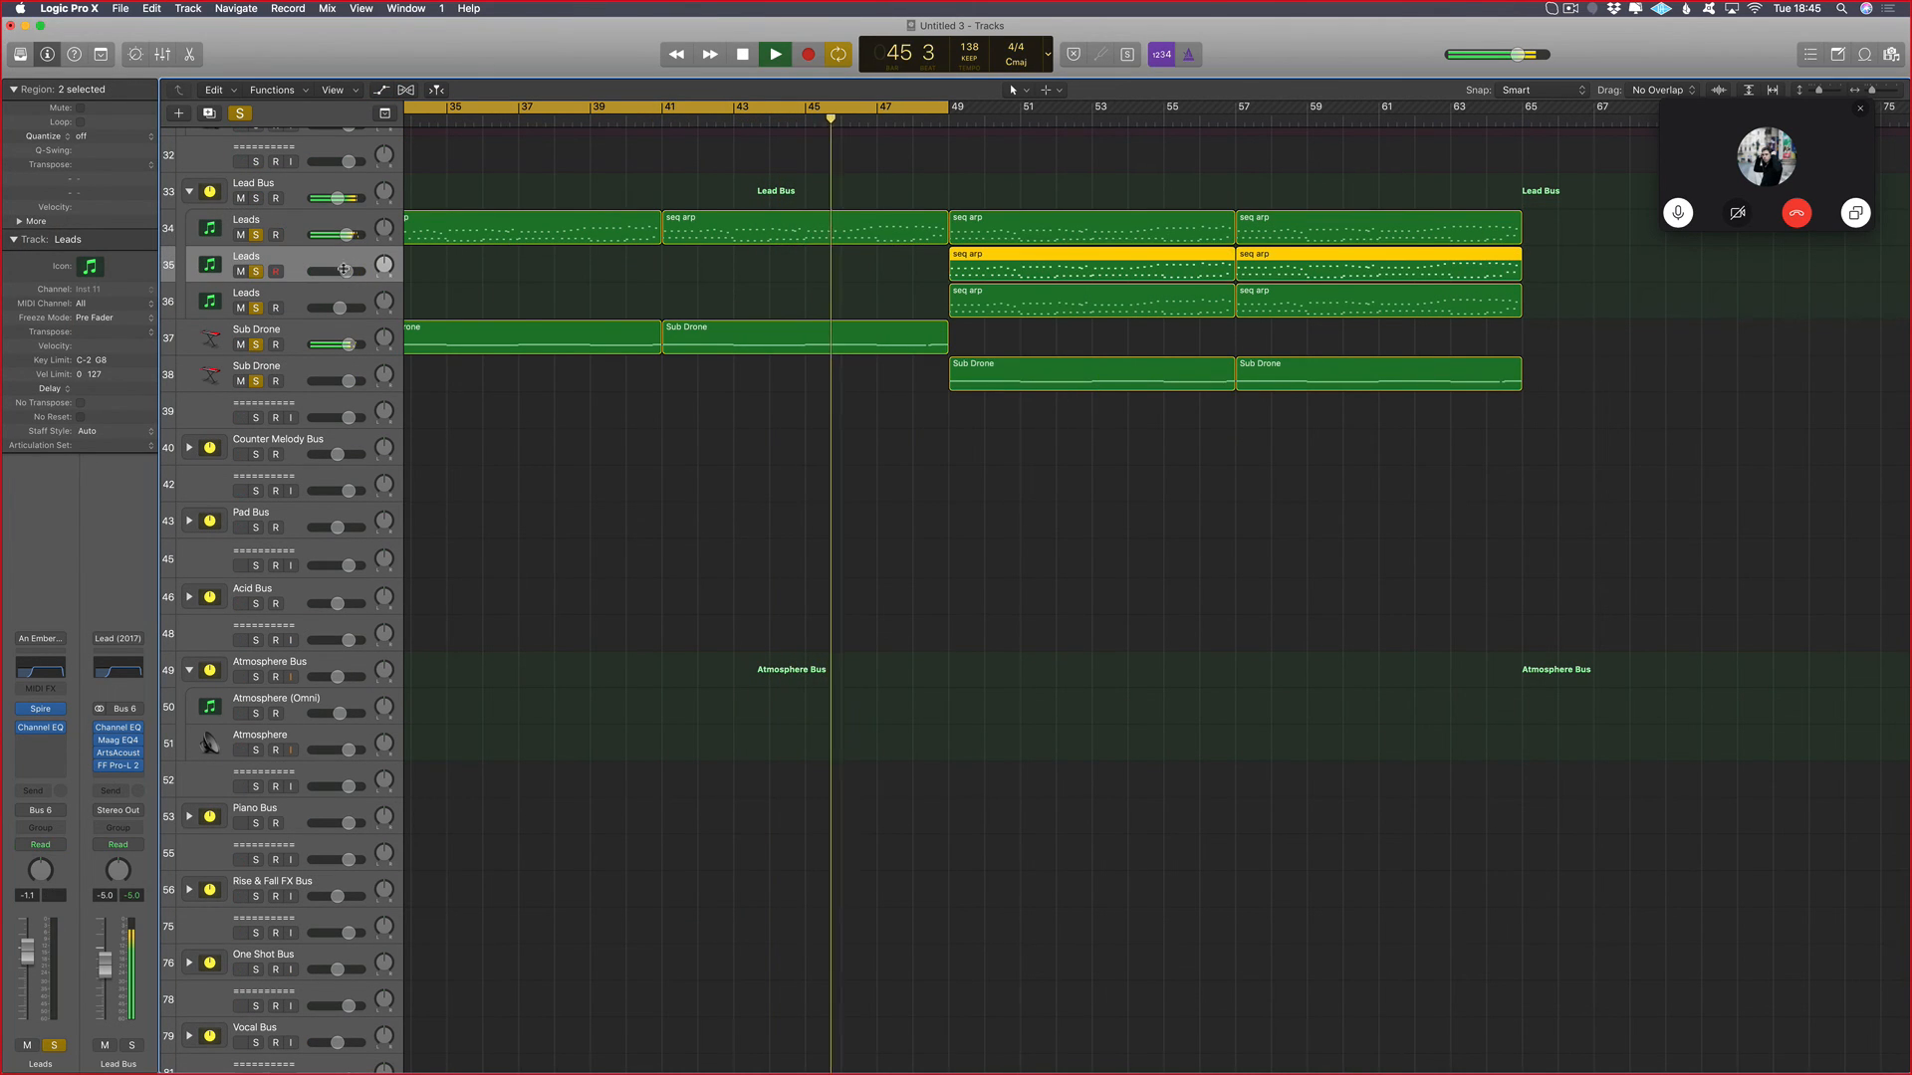
{"action": "key", "text": "v"}
{"action": "key", "text": "c"}
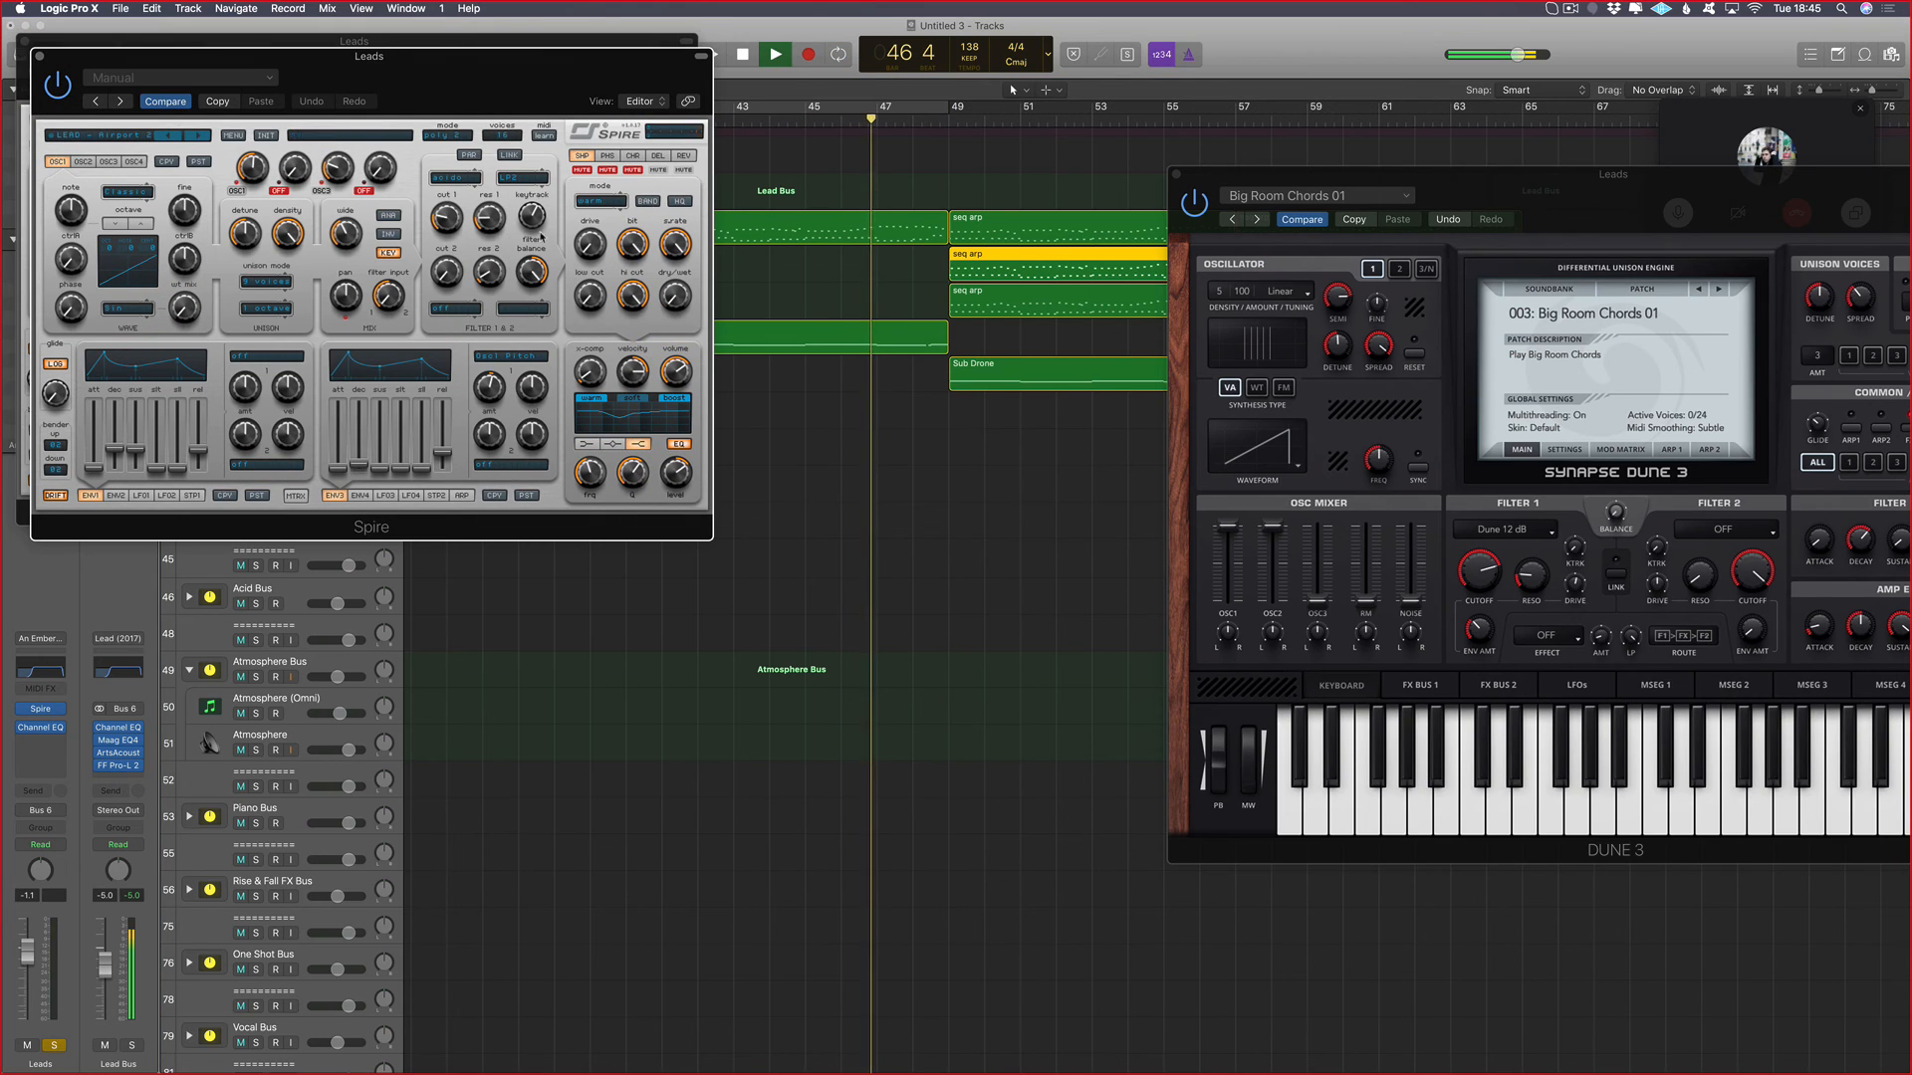
Step: Hide the plug-in windows and insert one bar of silence across all tracks at bar 49
{"action": "key", "text": "f"}
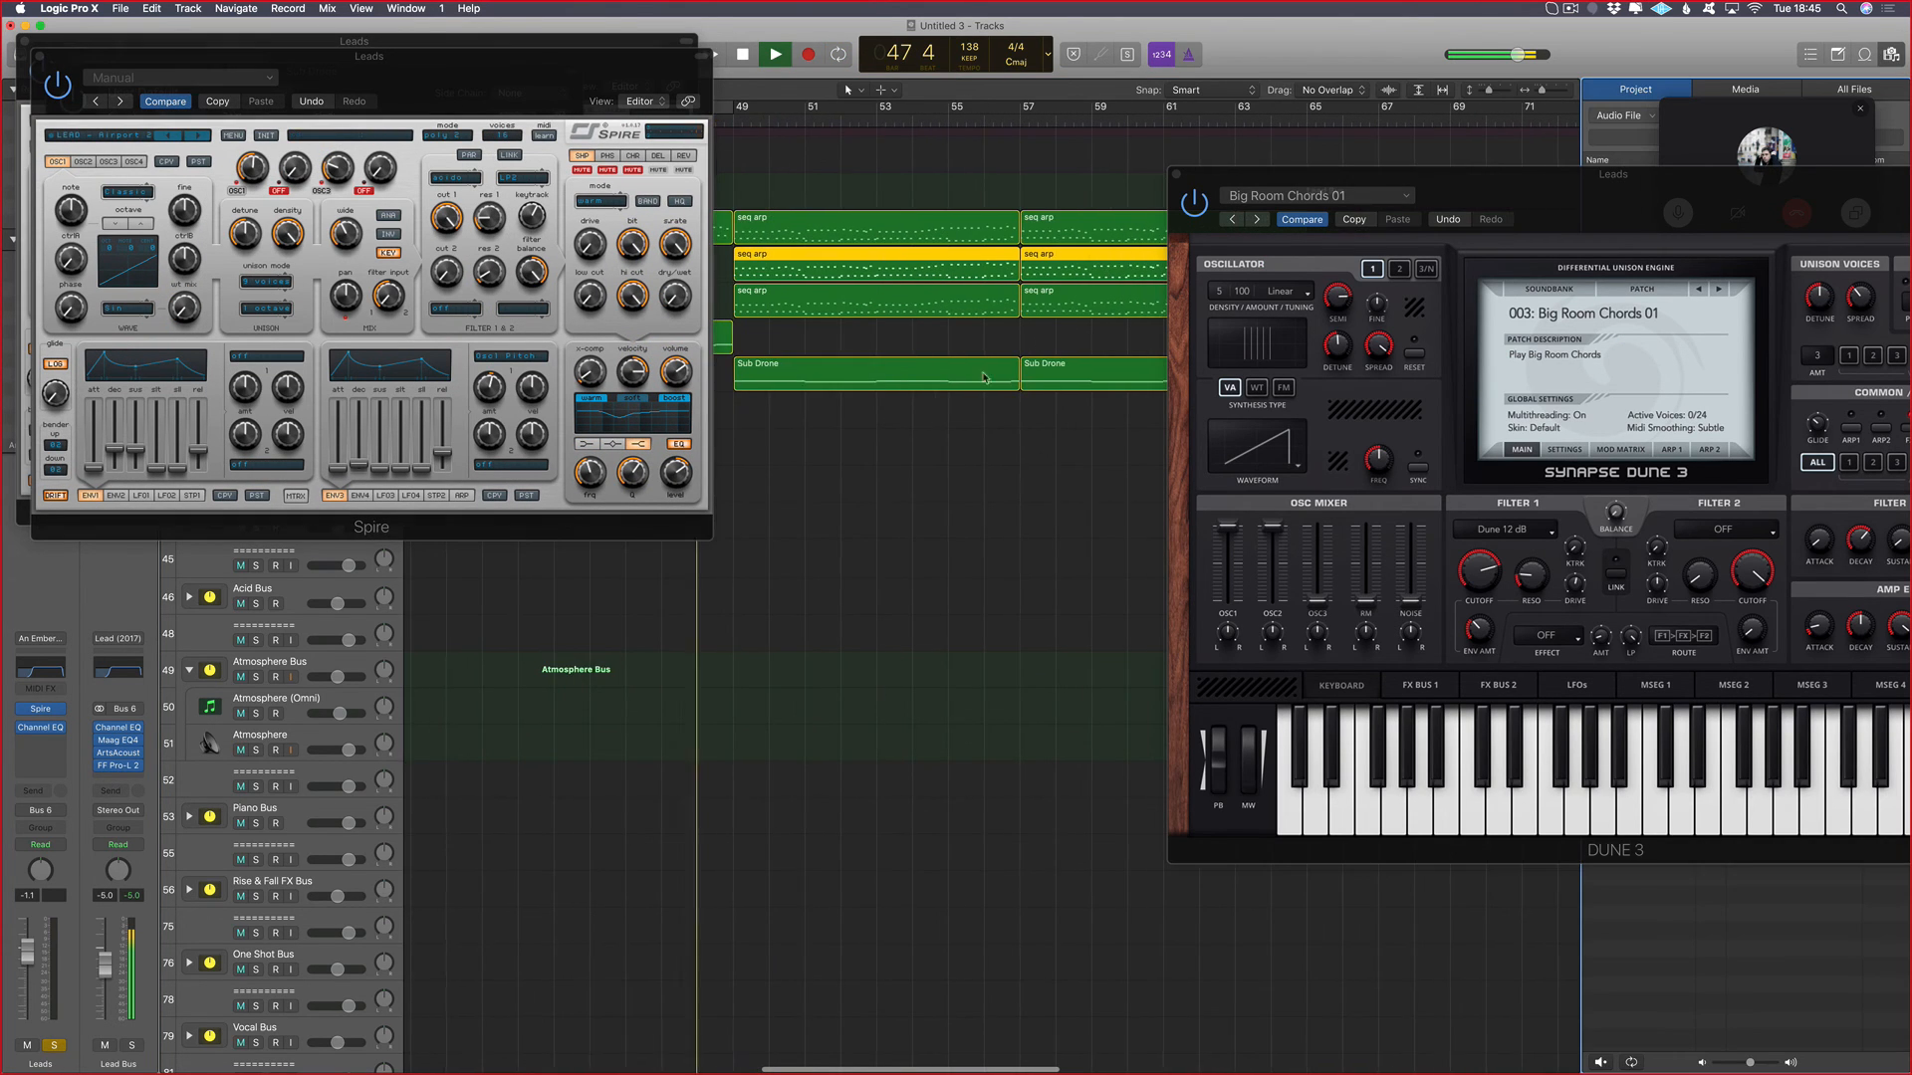
{"action": "key", "text": "a"}
{"action": "key", "text": "v"}
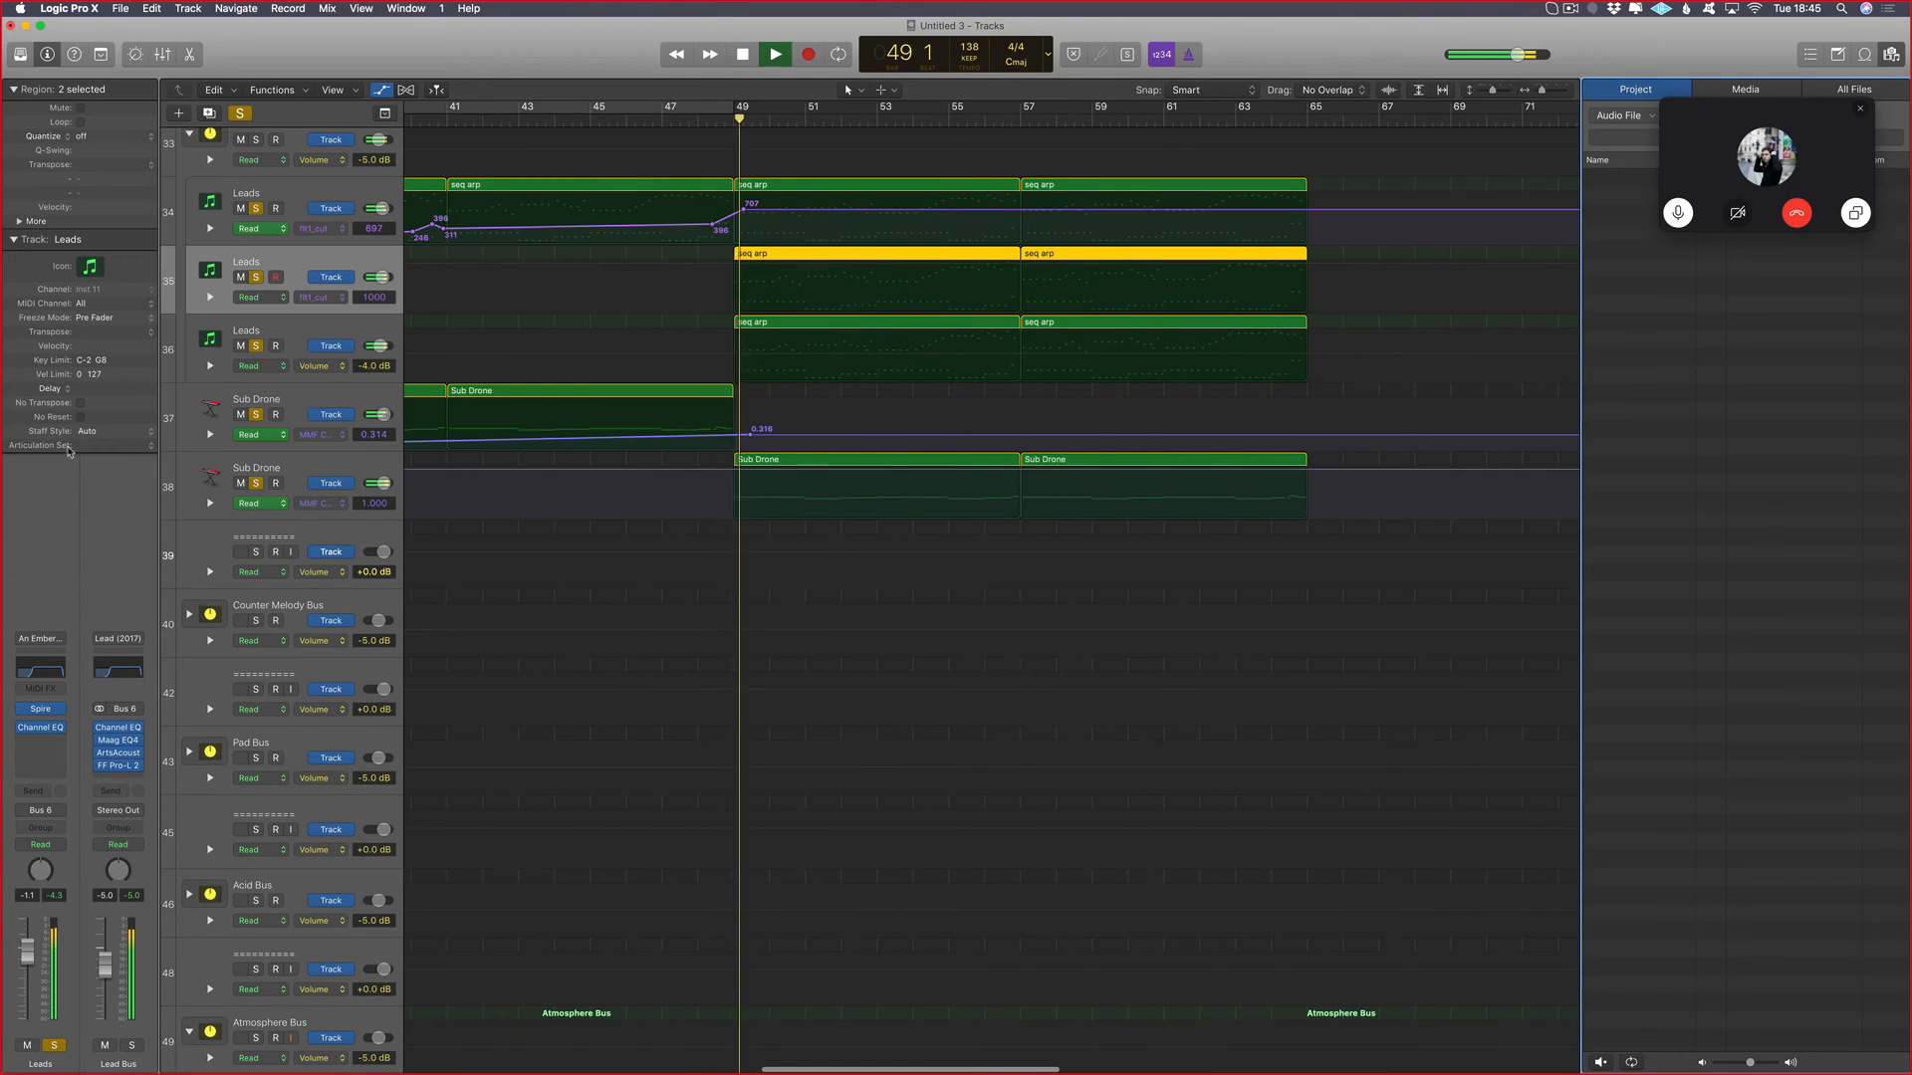
{"action": "key", "text": "a"}
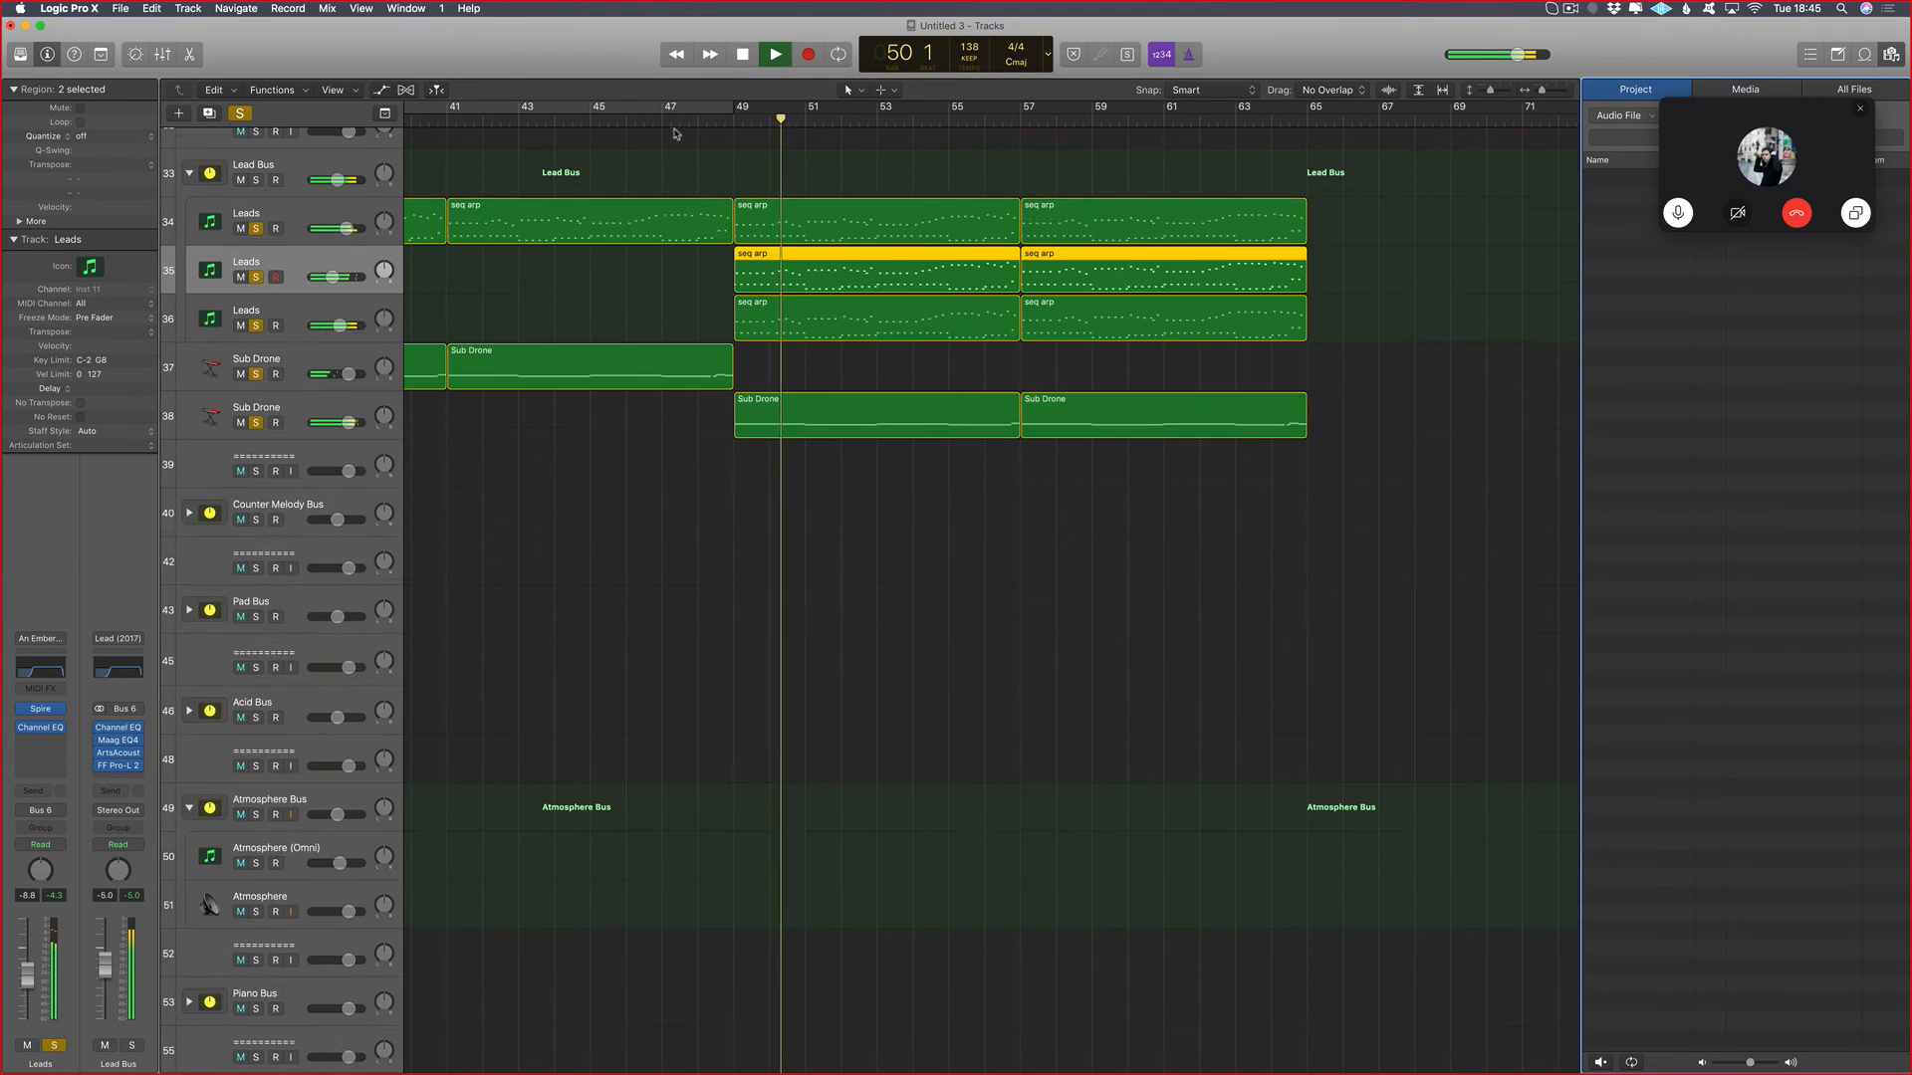
{"action": "left_click_drag", "start_coordinate": [736, 107], "coordinate": [754, 108]}
{"action": "right_click", "coordinate": [747, 107]}
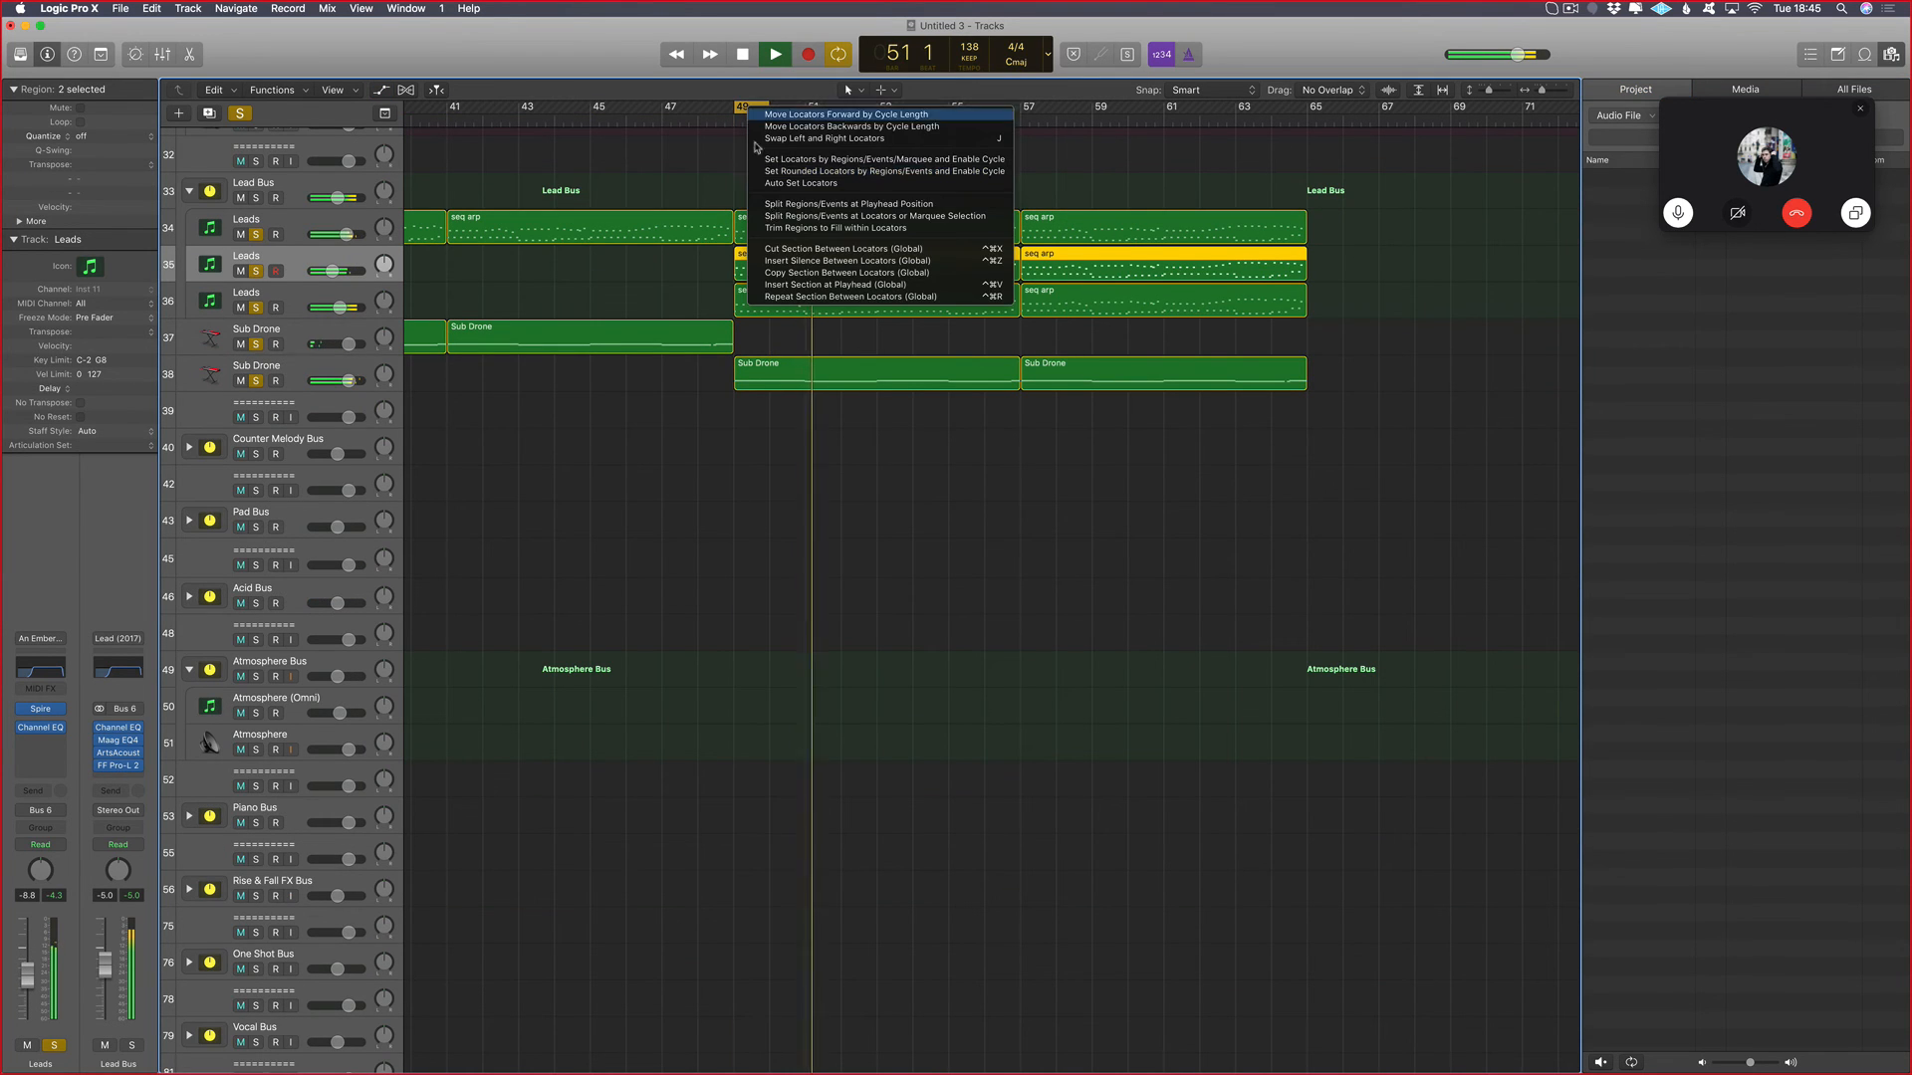
{"action": "left_click", "coordinate": [816, 260]}
{"action": "left_click", "coordinate": [644, 120]}
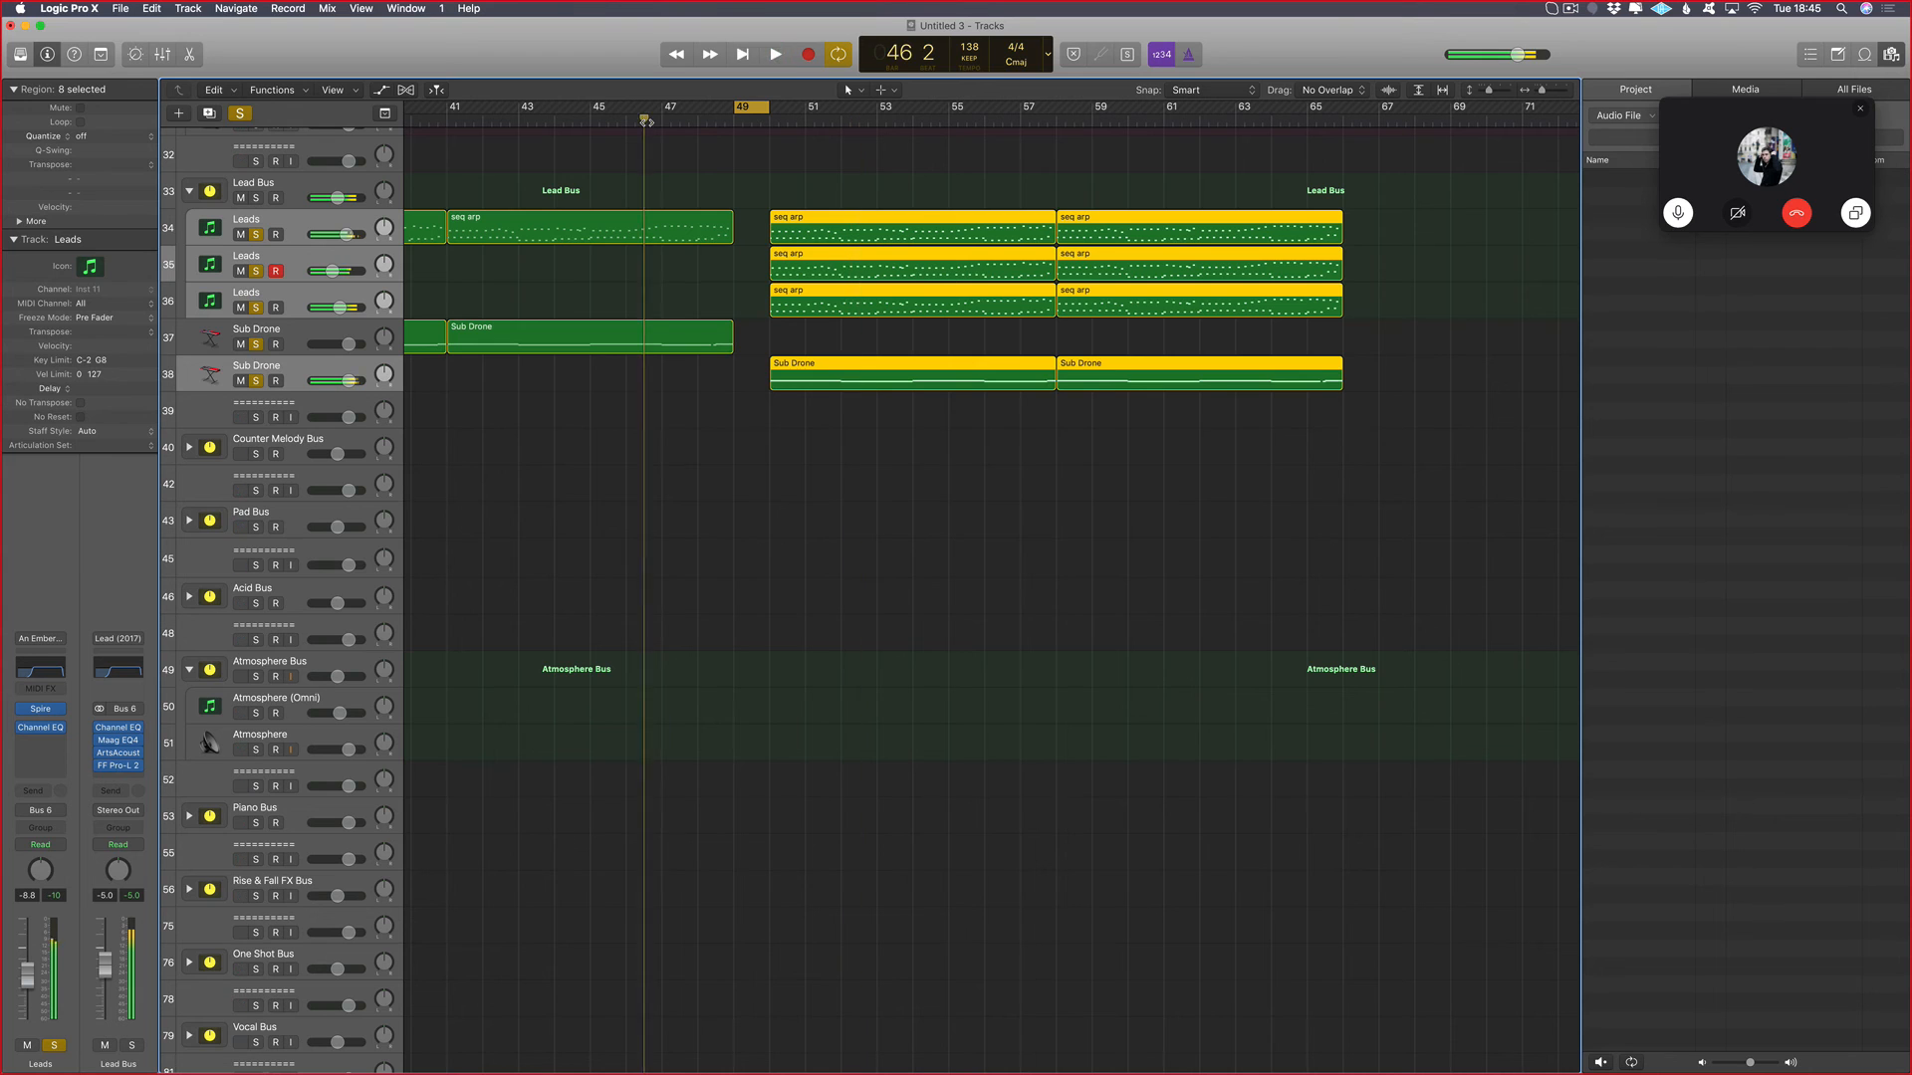
Step: Transpose all notes in the second Leads track's two seq arp regions down an octave and close the Piano Roll
{"action": "left_click_drag", "start_coordinate": [723, 272], "coordinate": [1131, 269]}
{"action": "key", "text": "p"}
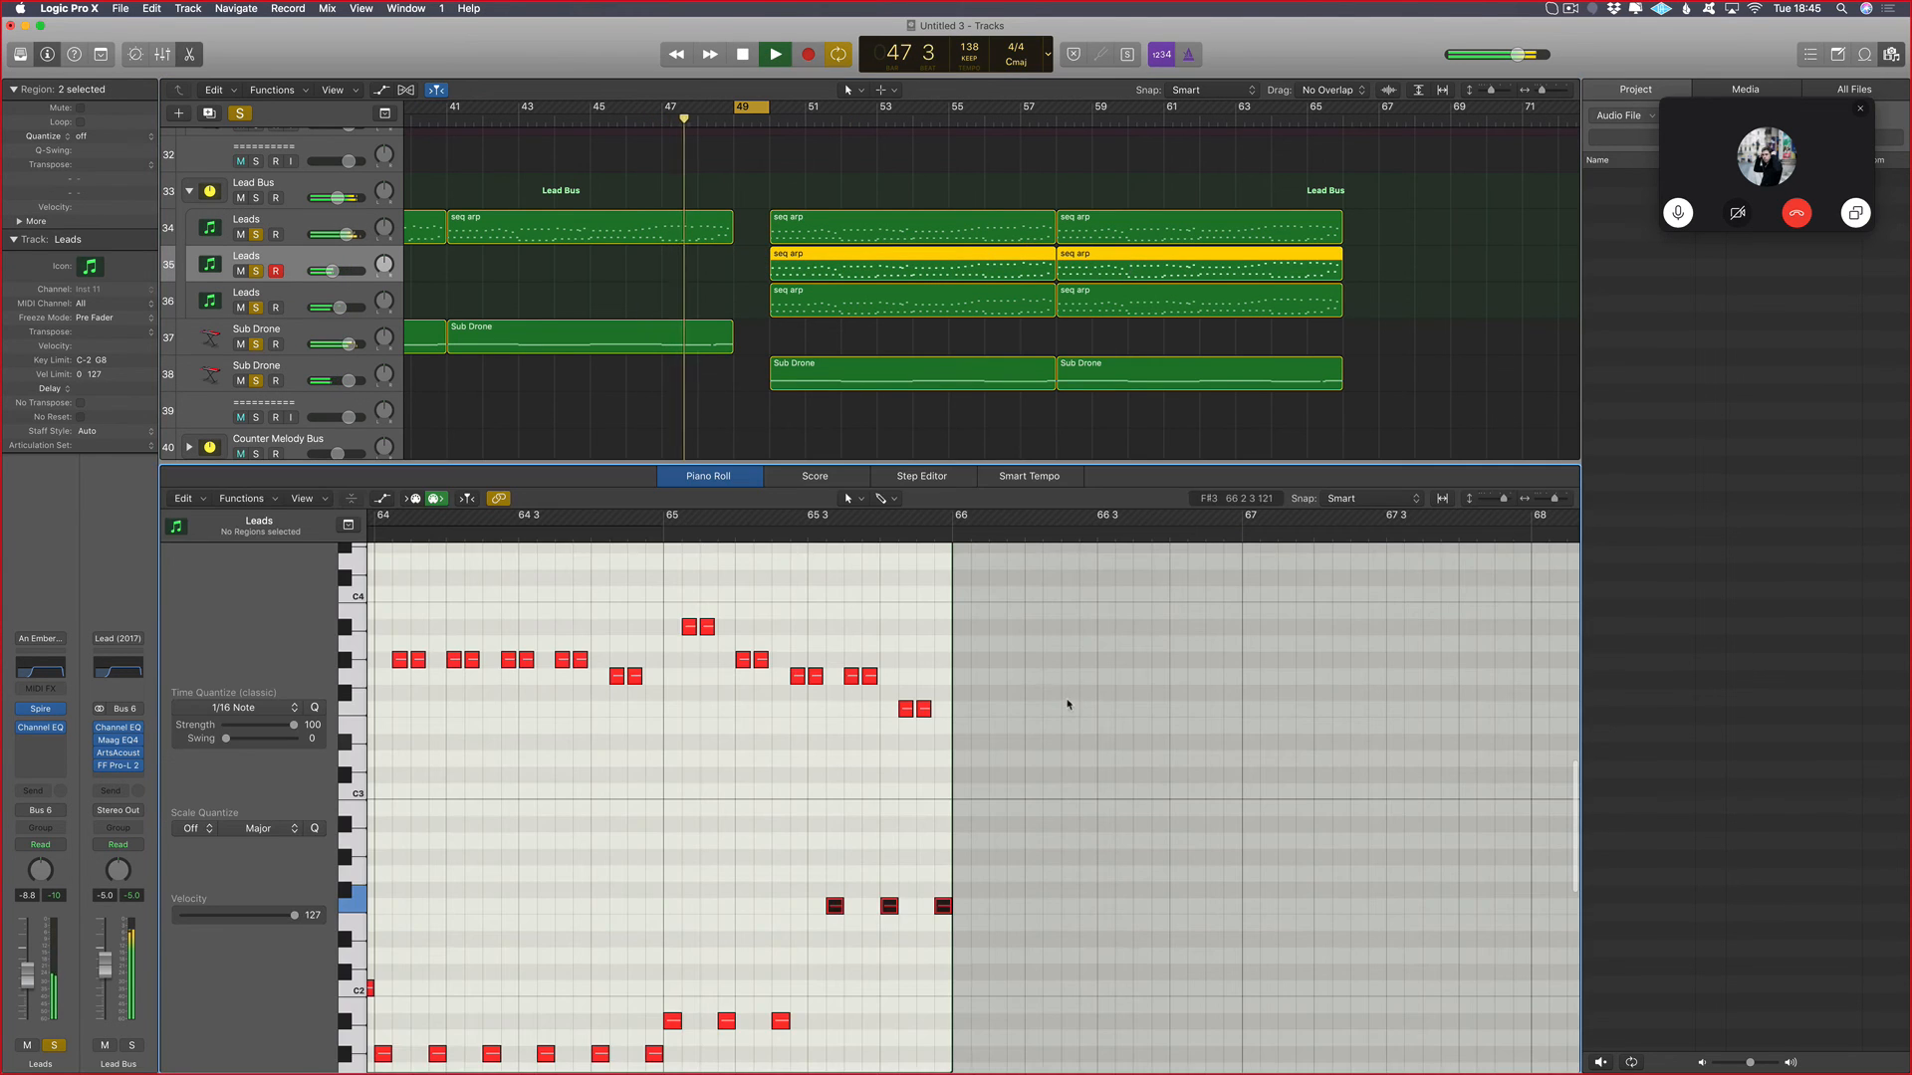
{"action": "key", "text": "super+a"}
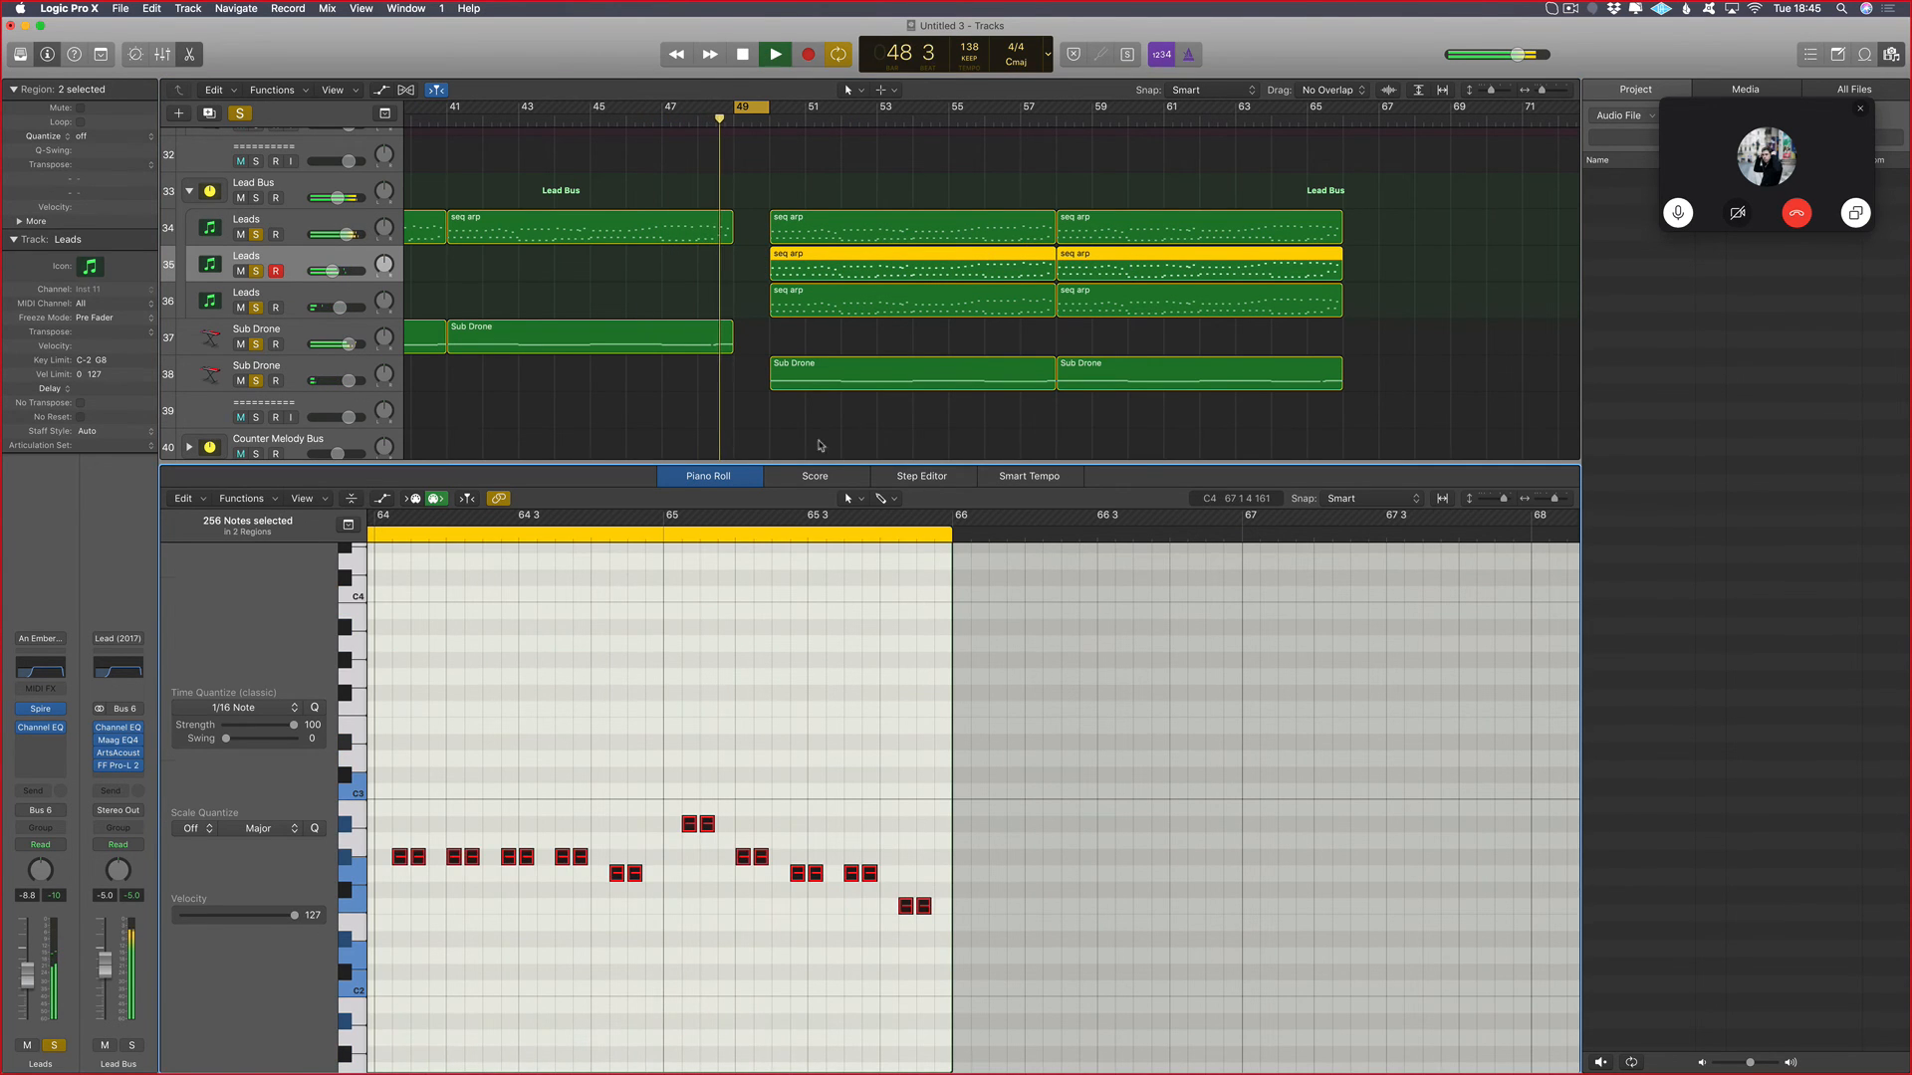
{"action": "key", "text": "p"}
Step: Check the filter automation of the Leads and Sub Drone tracks around bars 49 and 50
{"action": "key", "text": "a"}
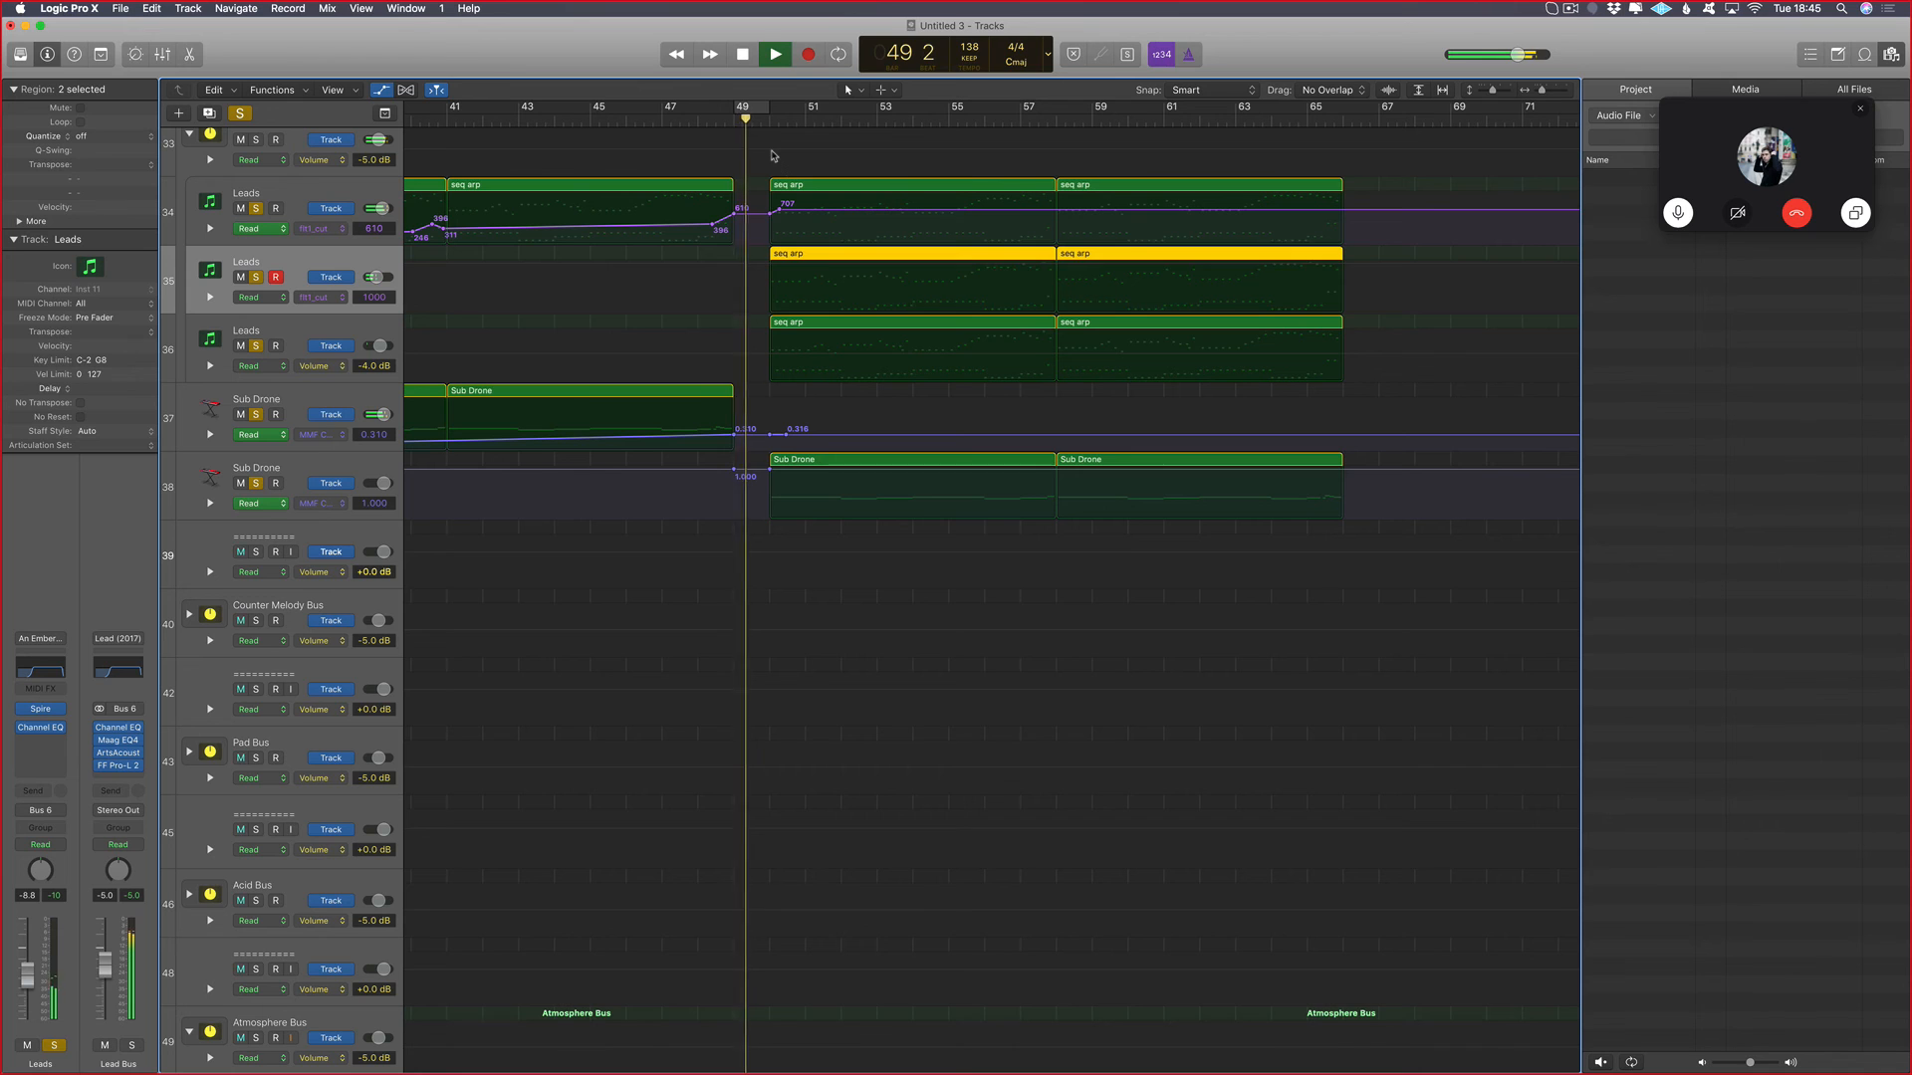
{"action": "left_click", "coordinate": [785, 217]}
{"action": "key", "text": "a"}
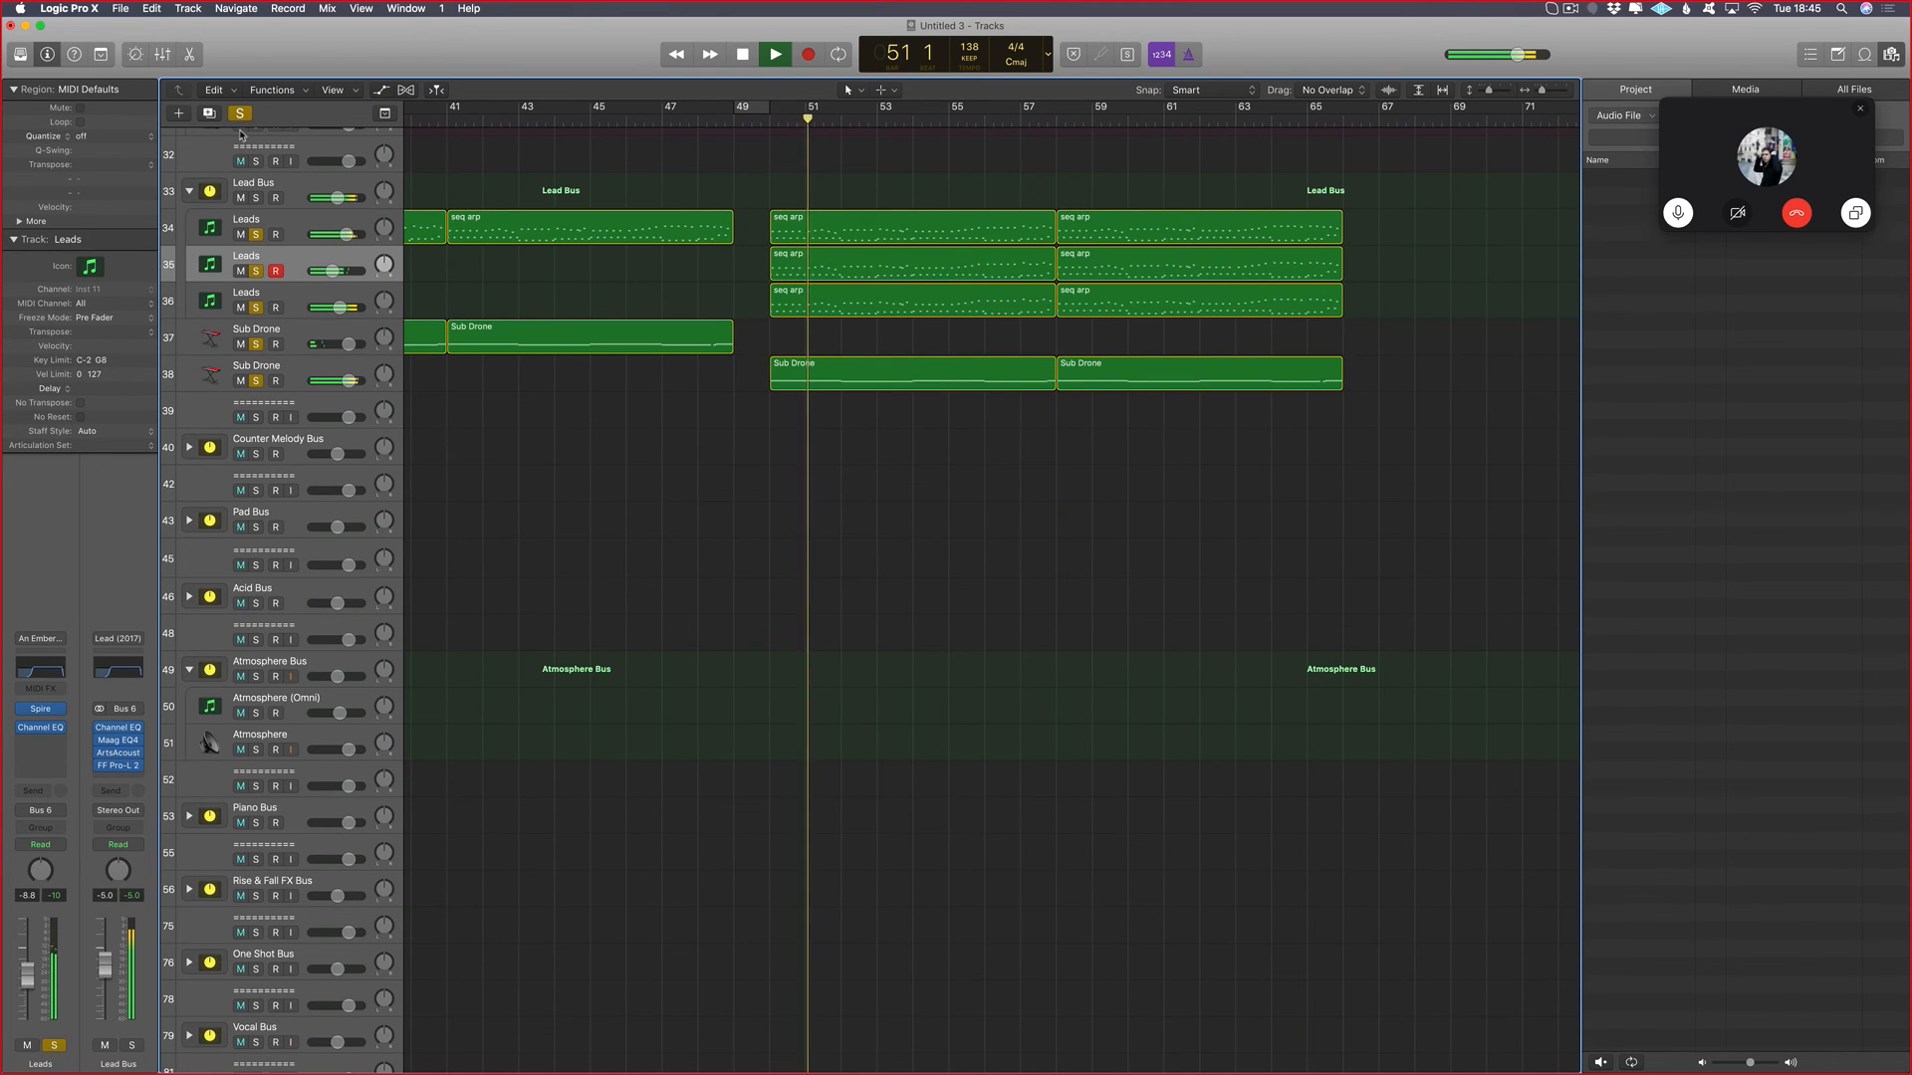
Step: Clear the current solos, solo only the second Leads track and raise its volume to -4.0 dB
{"action": "left_click", "coordinate": [240, 115]}
{"action": "left_click", "coordinate": [257, 271]}
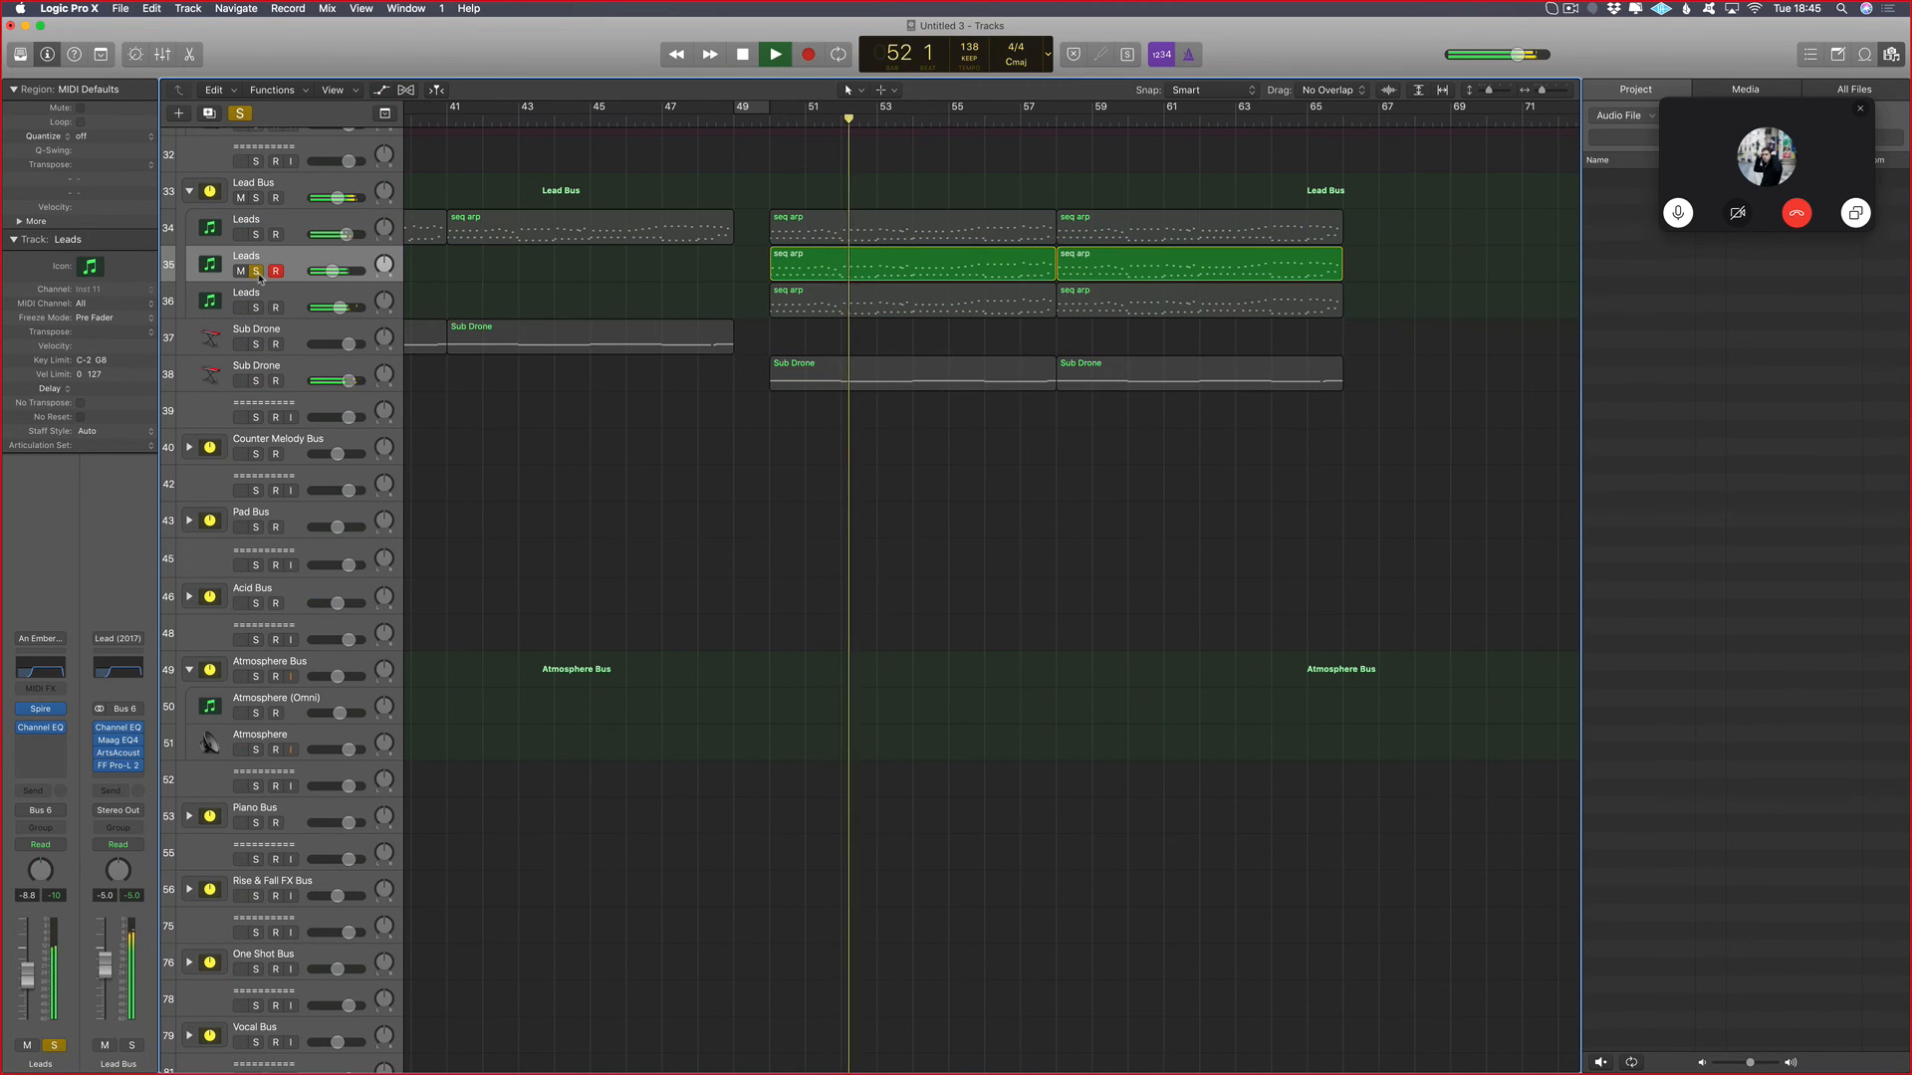
{"action": "left_click_drag", "start_coordinate": [25, 975], "coordinate": [26, 962]}
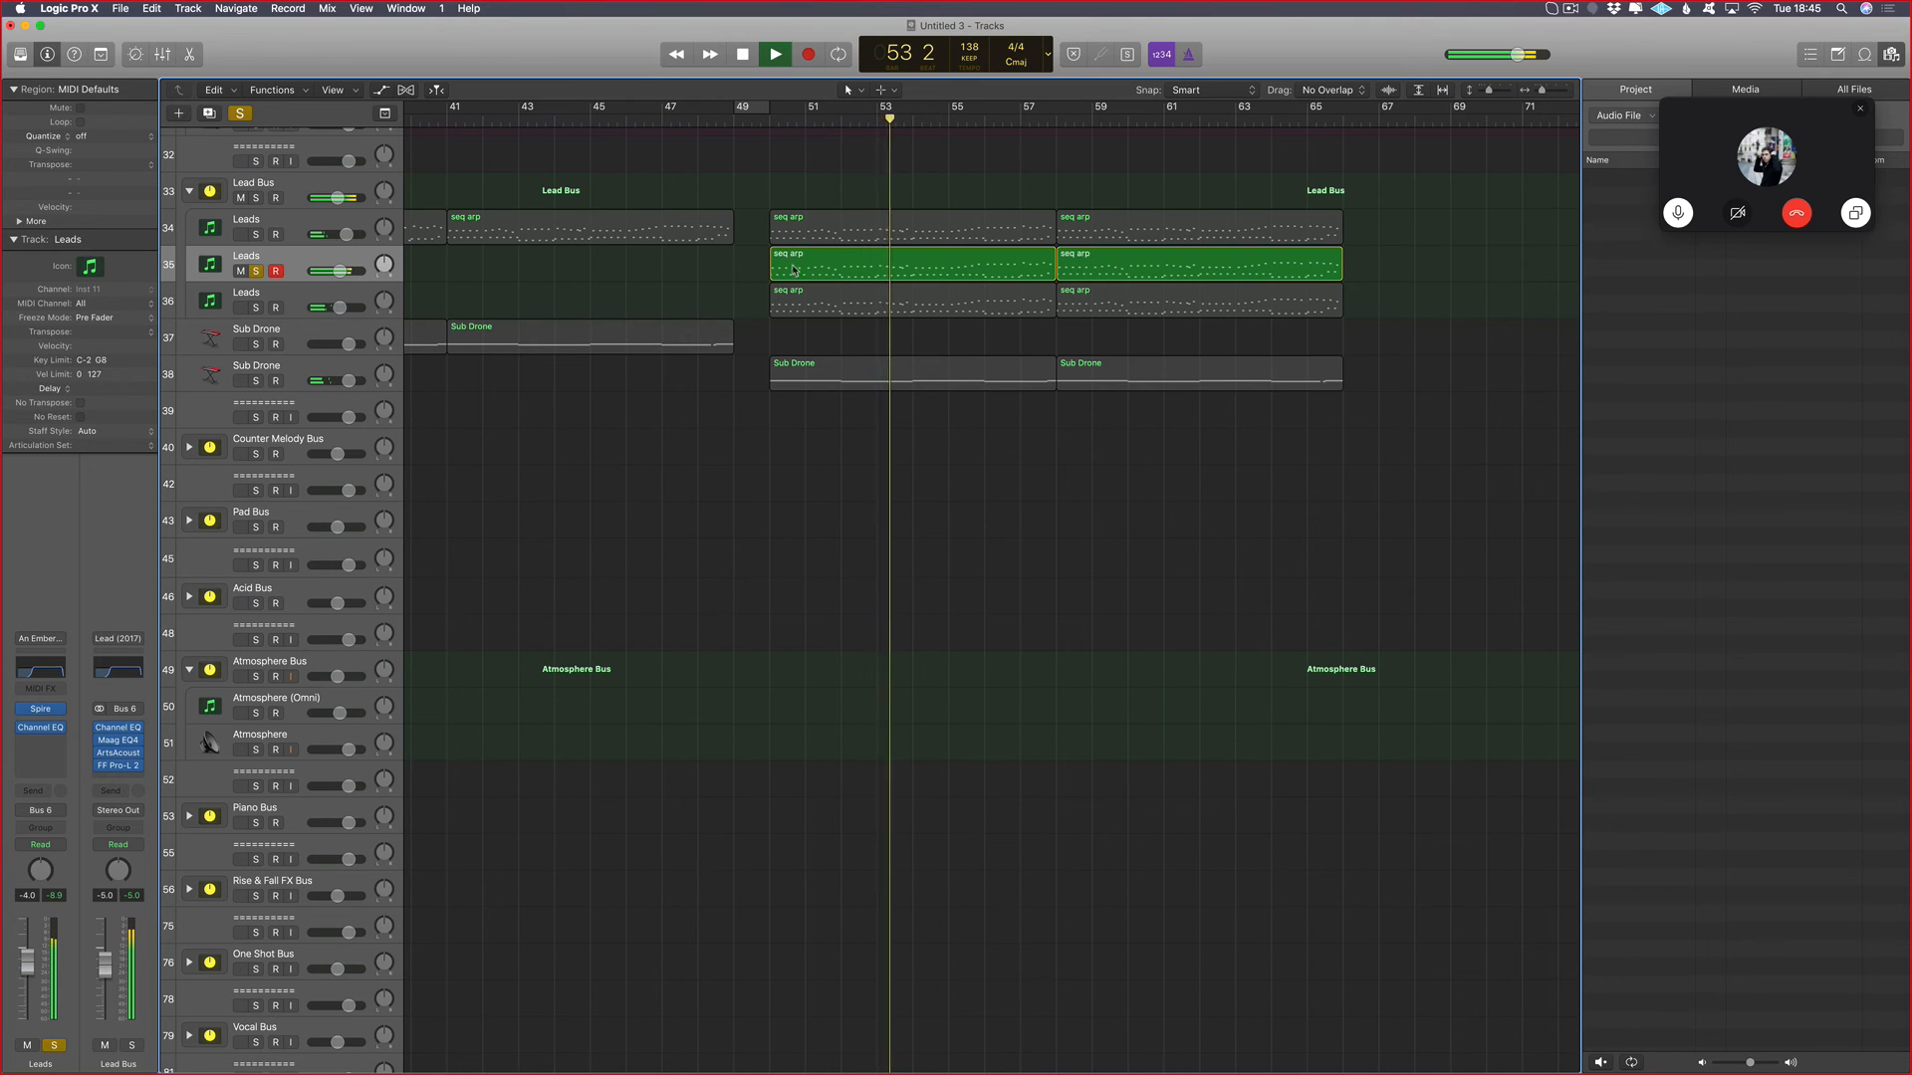
Step: Transpose all notes in the second Leads track's two seq arp regions back up an octave
{"action": "left_click_drag", "start_coordinate": [1402, 280], "coordinate": [973, 276]}
{"action": "key", "text": "p"}
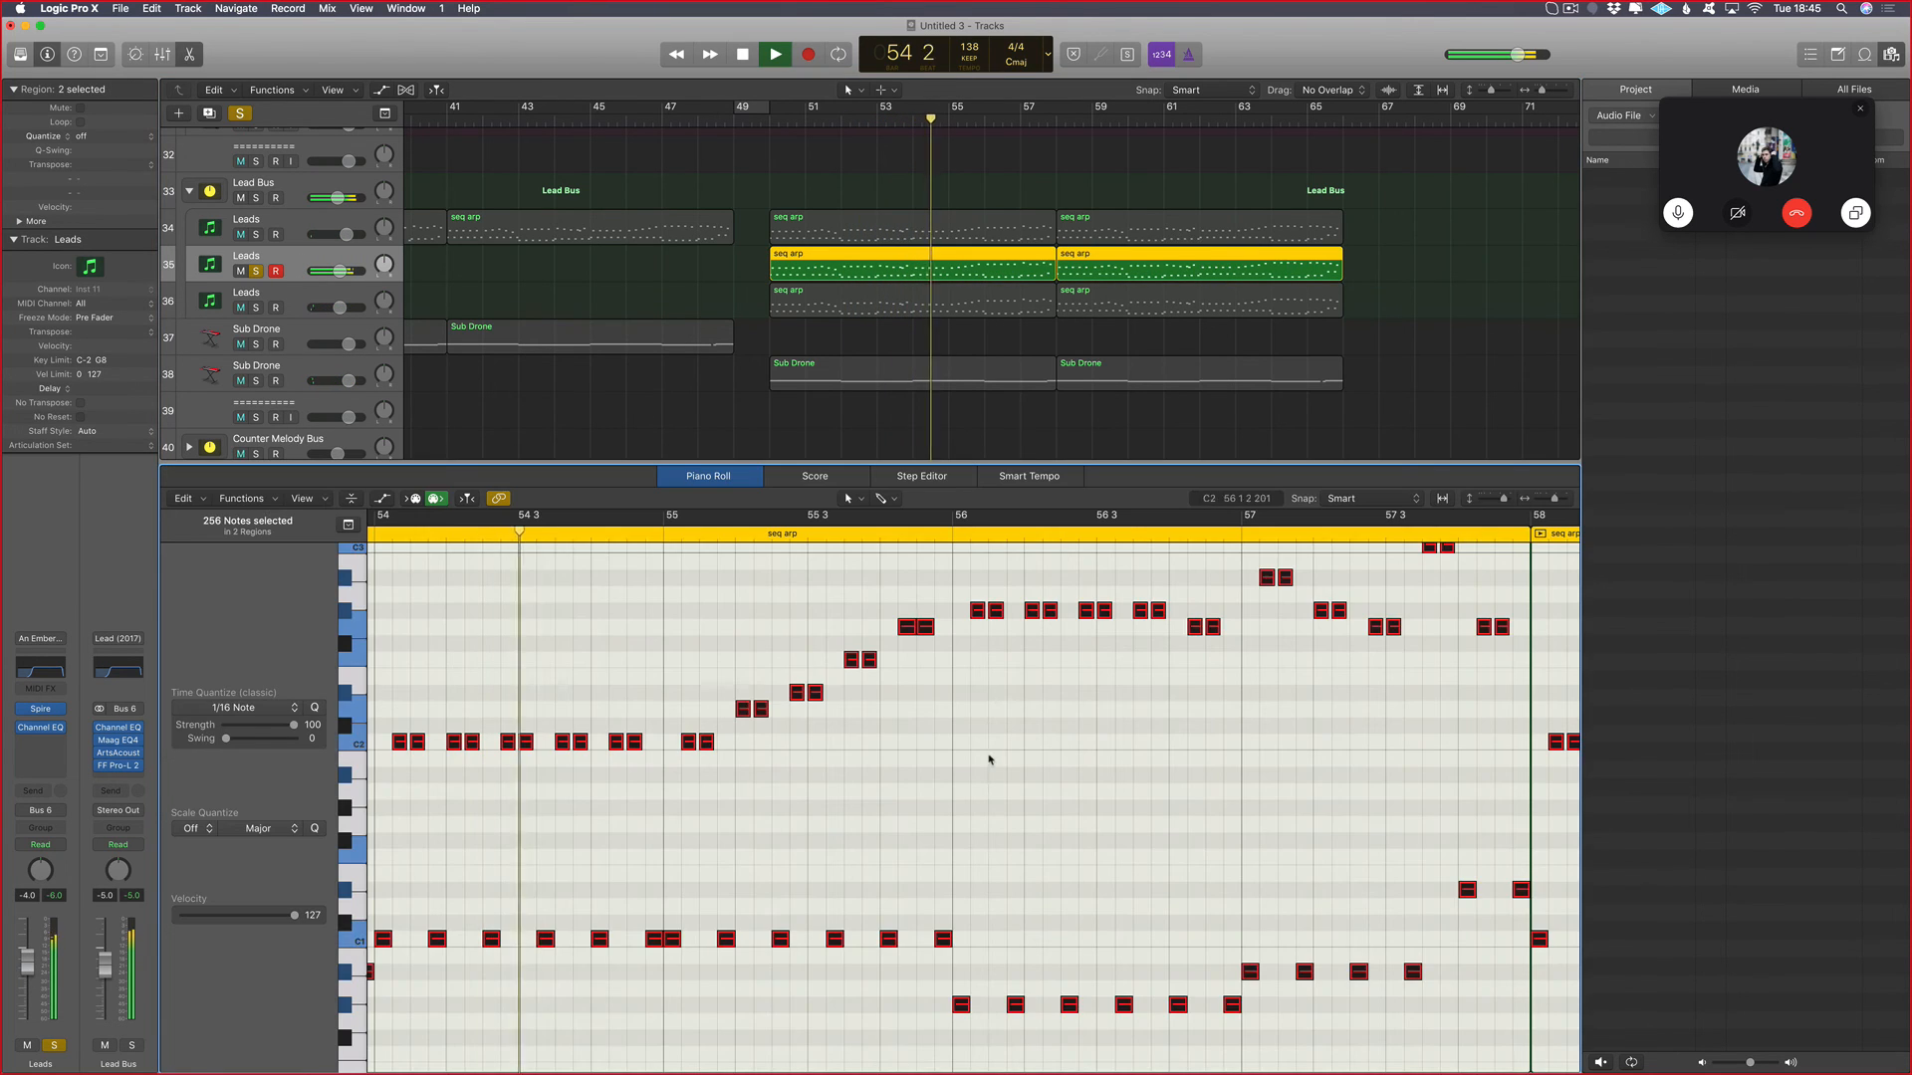
{"action": "key", "text": "alt+shift+Up"}
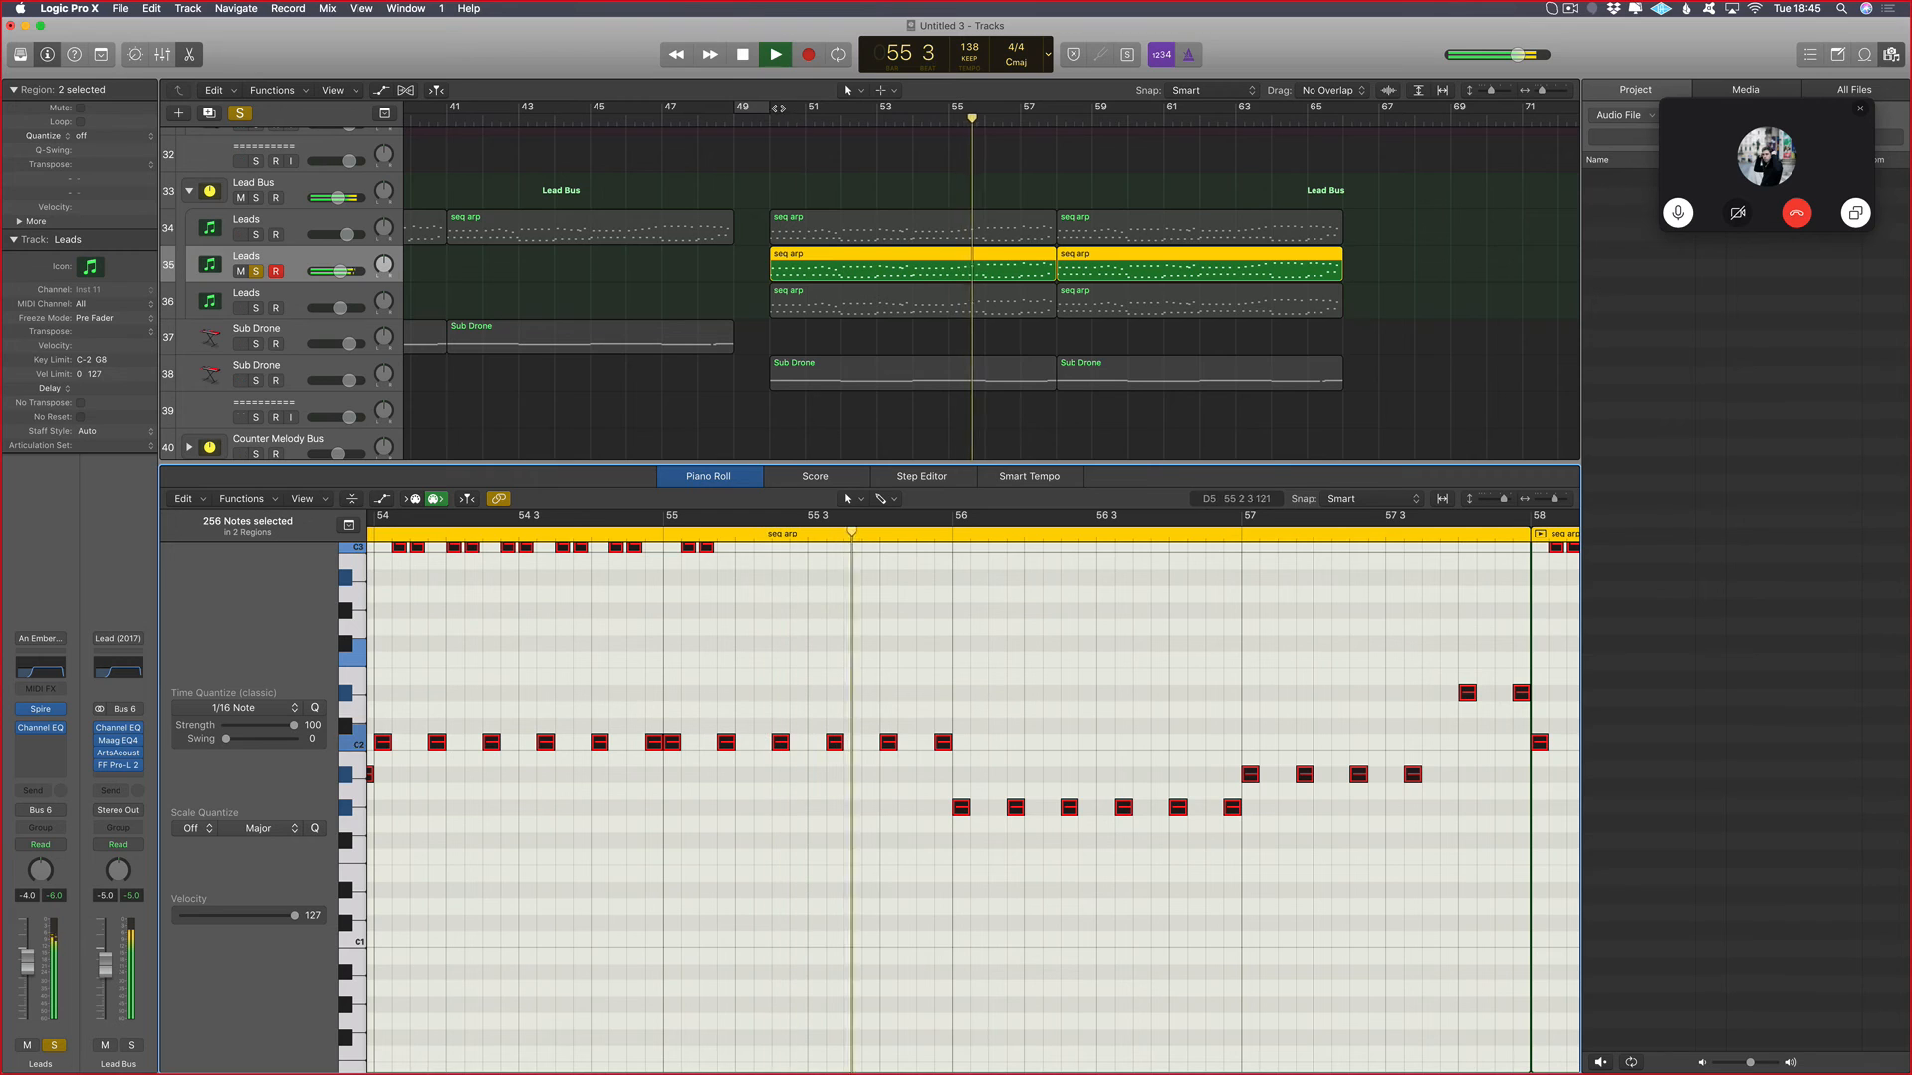
Step: Audition the second Leads track with the third and first Leads tracks soloed in turn, cycling bars 50–65, and clear the solos
{"action": "left_click_drag", "start_coordinate": [770, 108], "coordinate": [1264, 132]}
{"action": "left_click", "coordinate": [256, 308]}
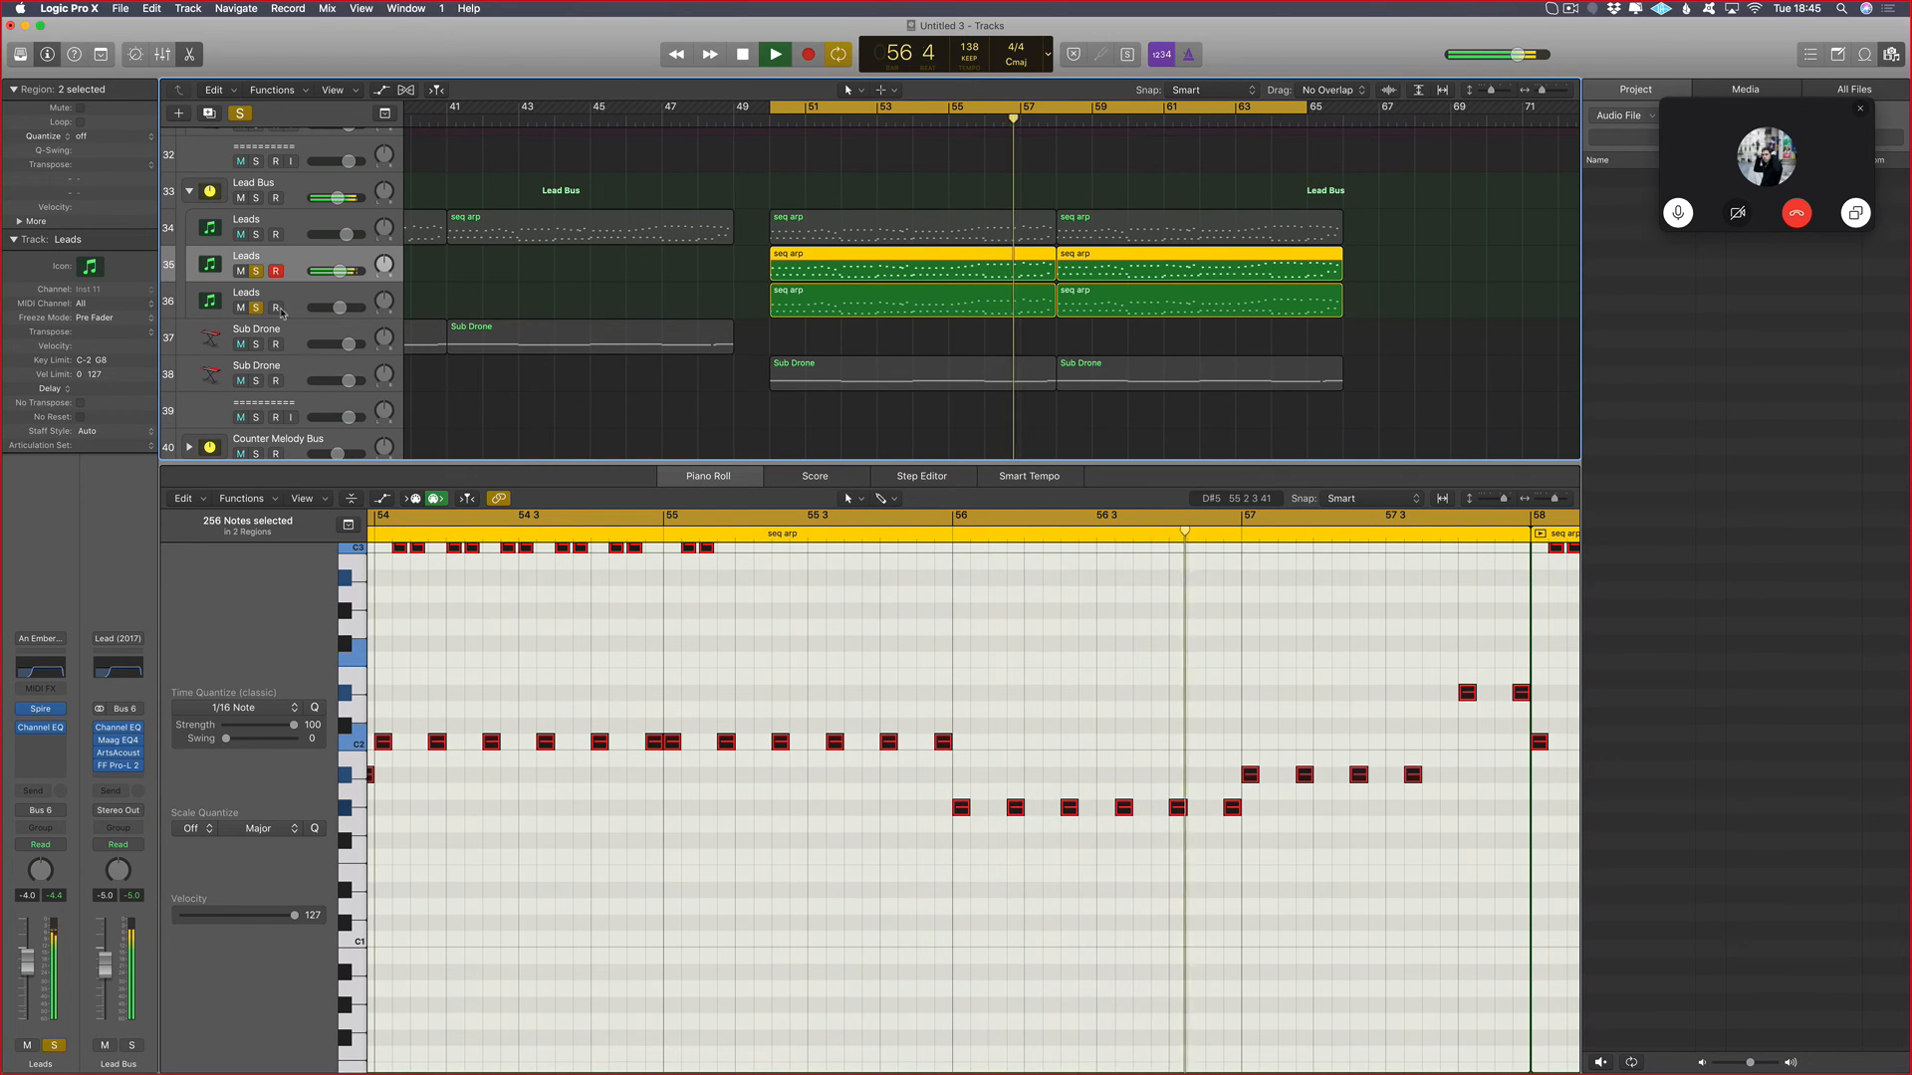
{"action": "left_click", "coordinate": [748, 296]}
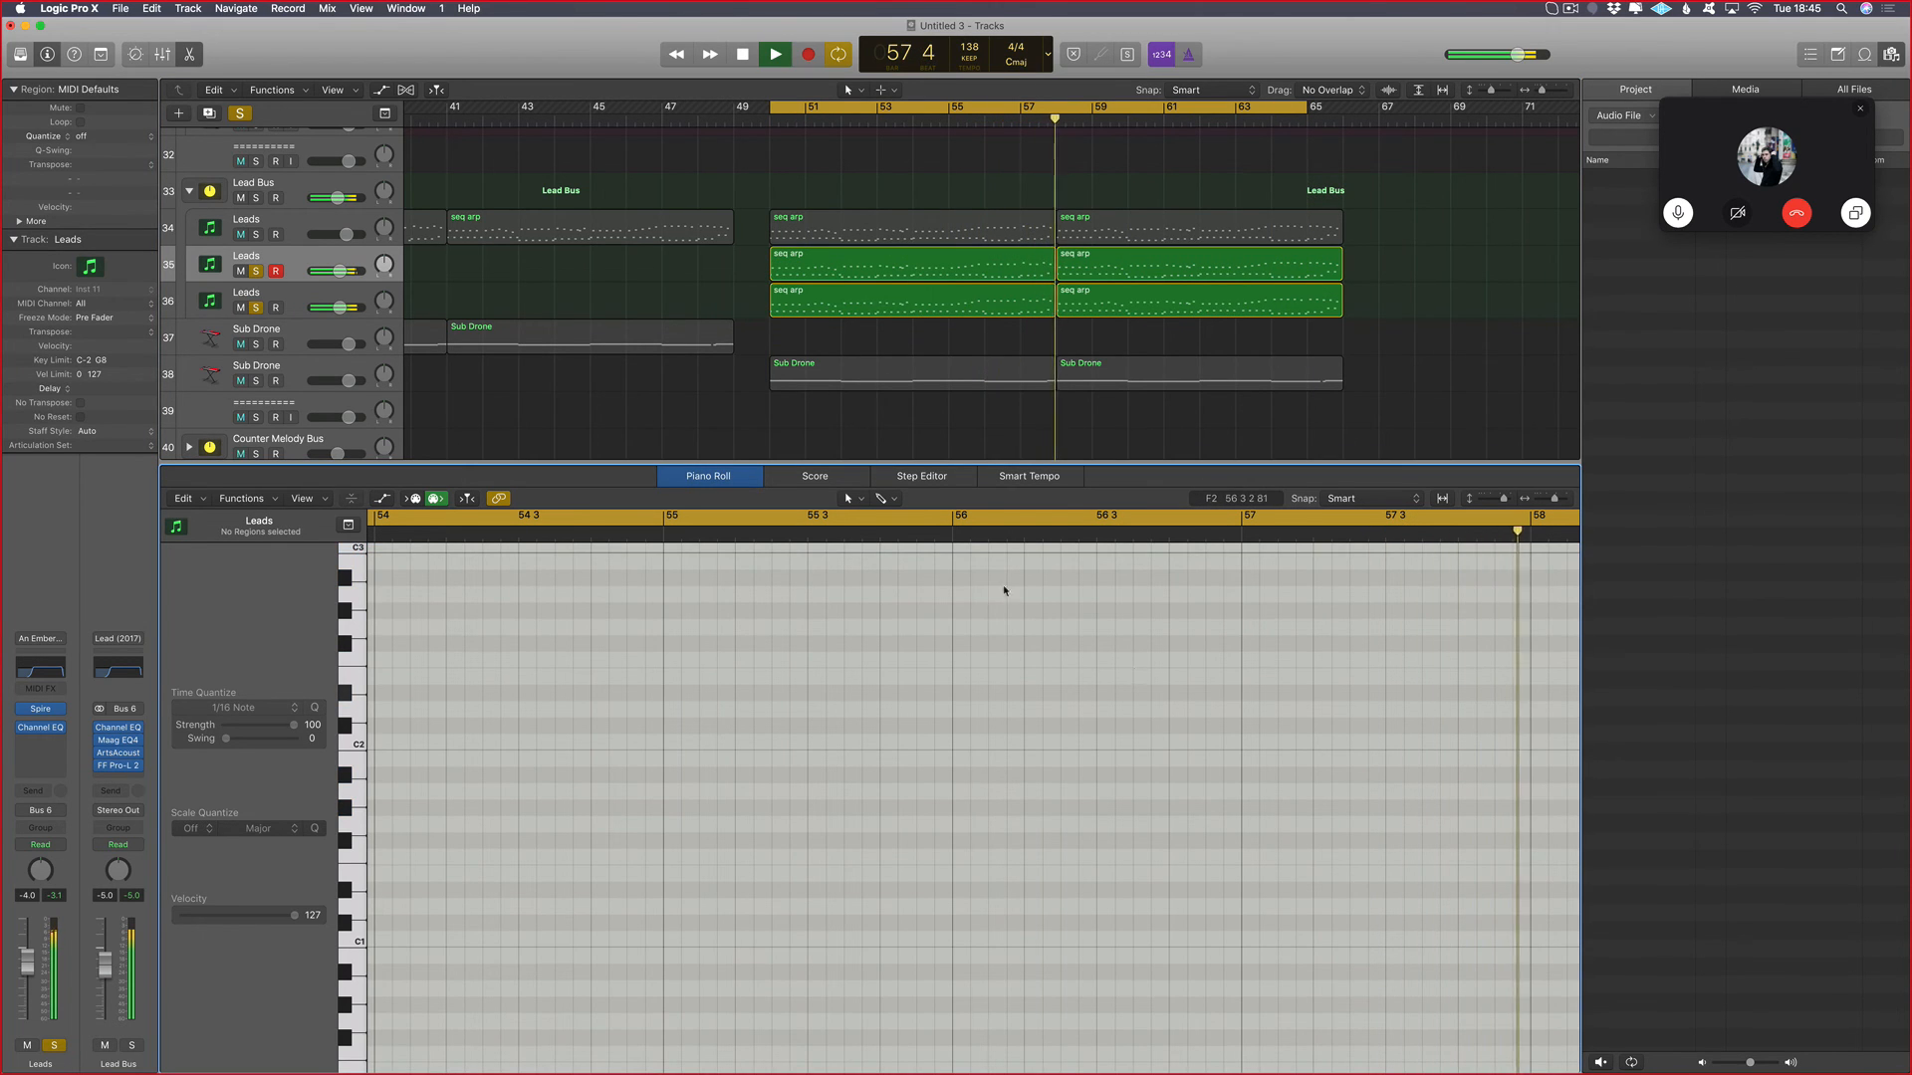
{"action": "left_click", "coordinate": [299, 295]}
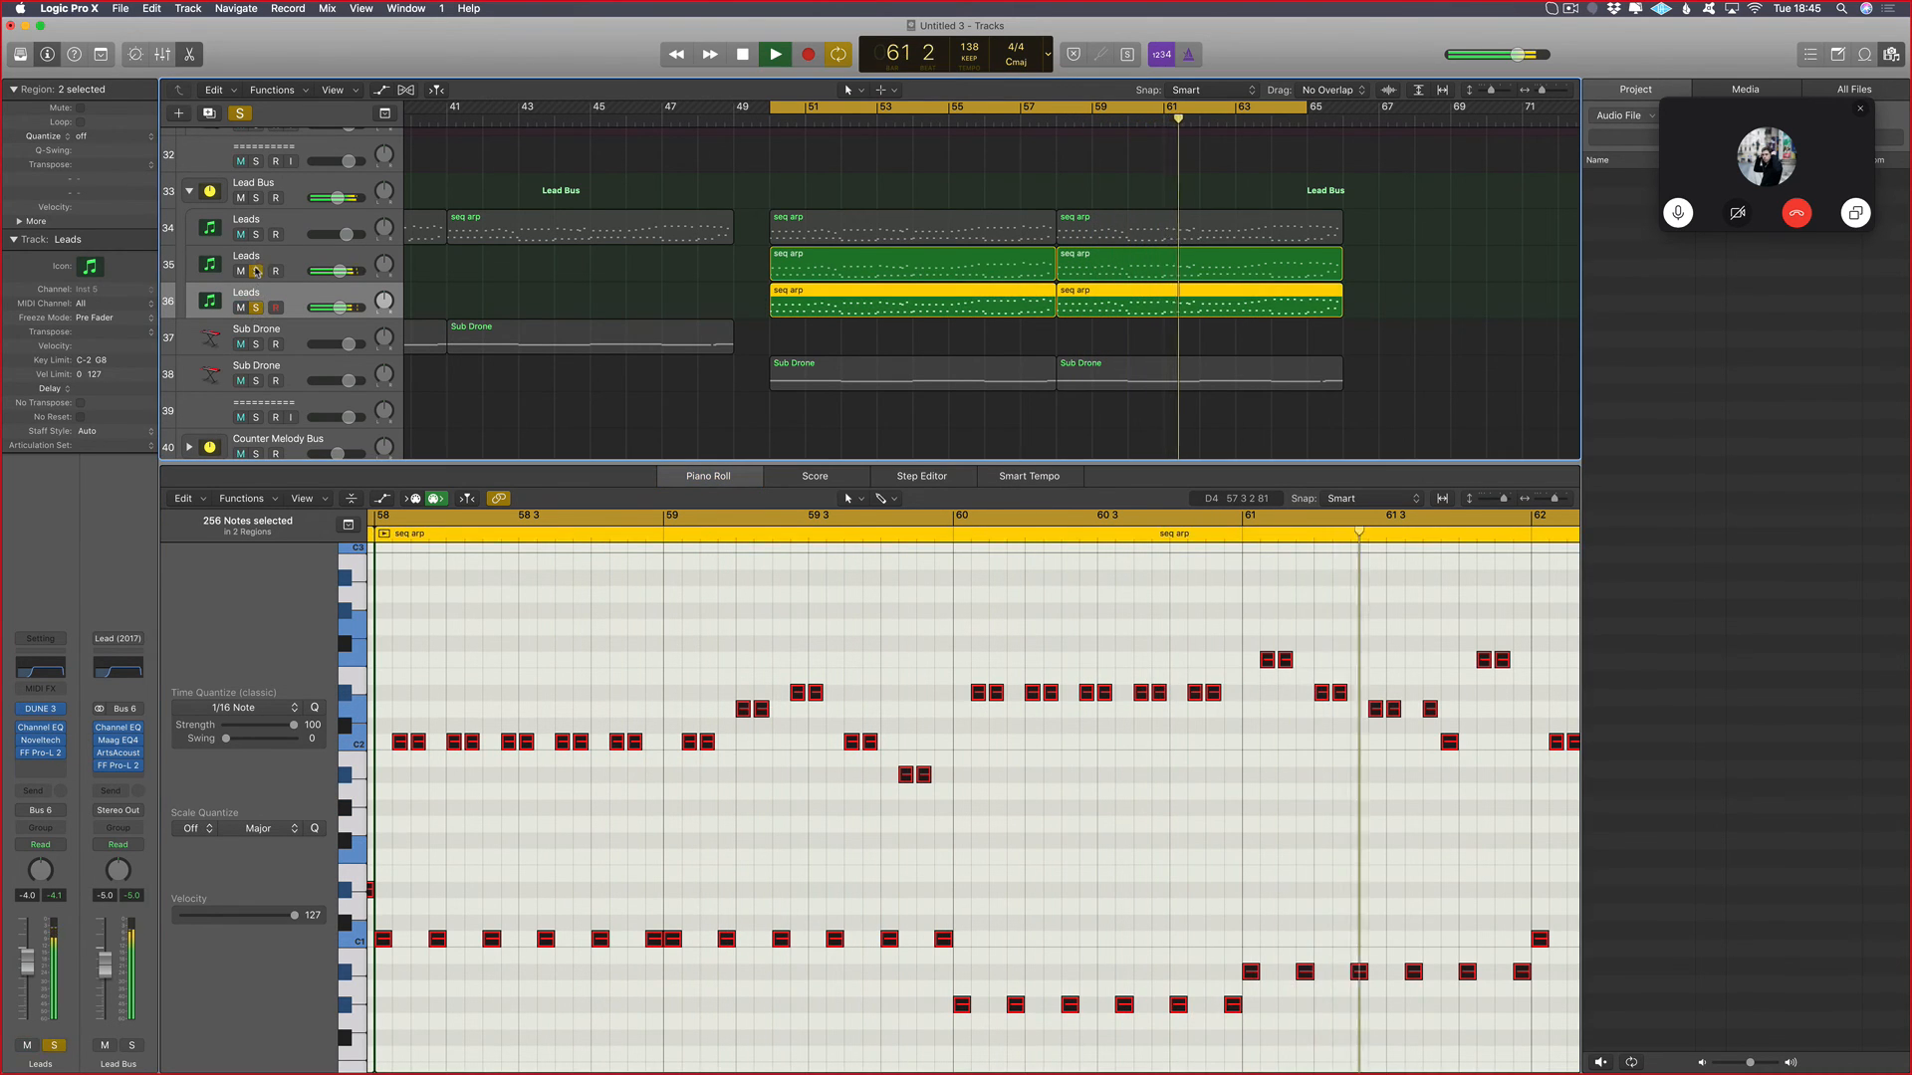
{"action": "left_click", "coordinate": [256, 235]}
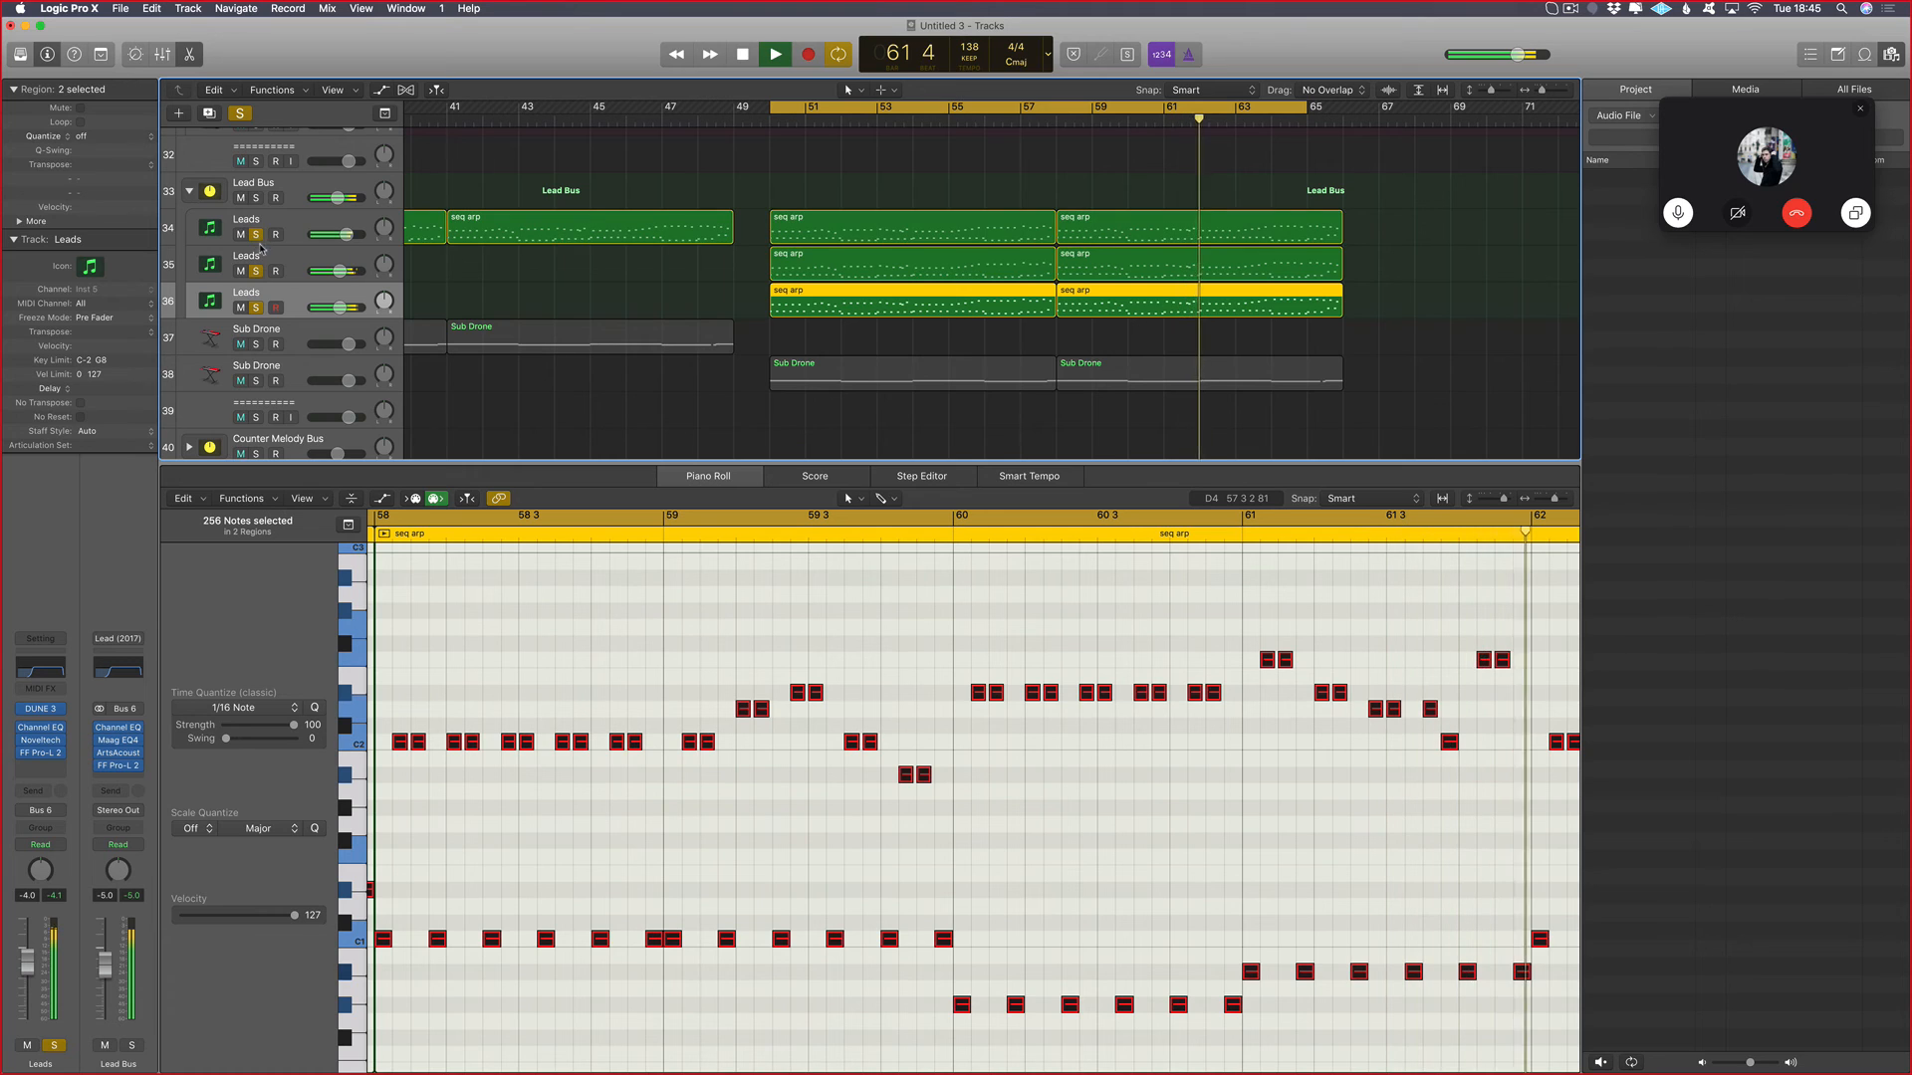
{"action": "left_click", "coordinate": [243, 117]}
Step: Select the second Leads track and raise its volume to about -1.5 dB, checking it soloed and in the mix
{"action": "left_click", "coordinate": [287, 255]}
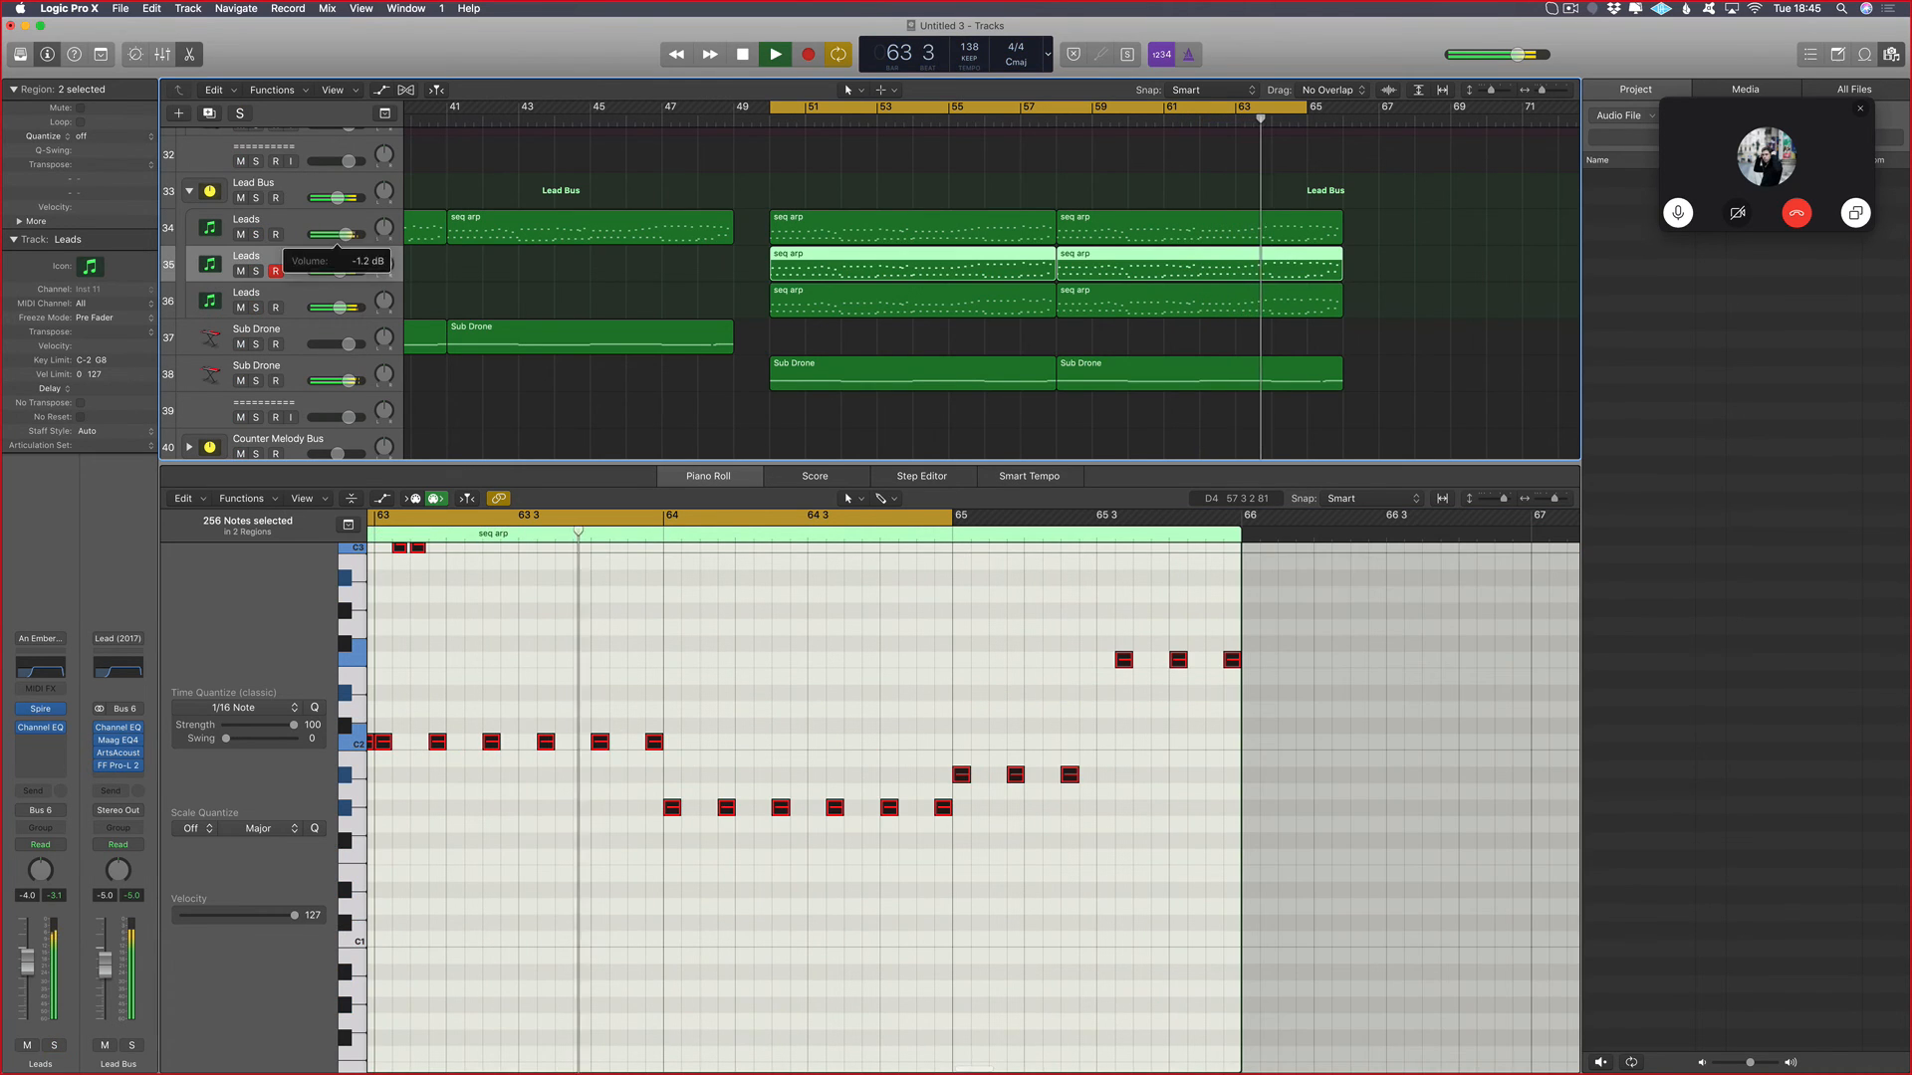
{"action": "left_click", "coordinate": [27, 1045]}
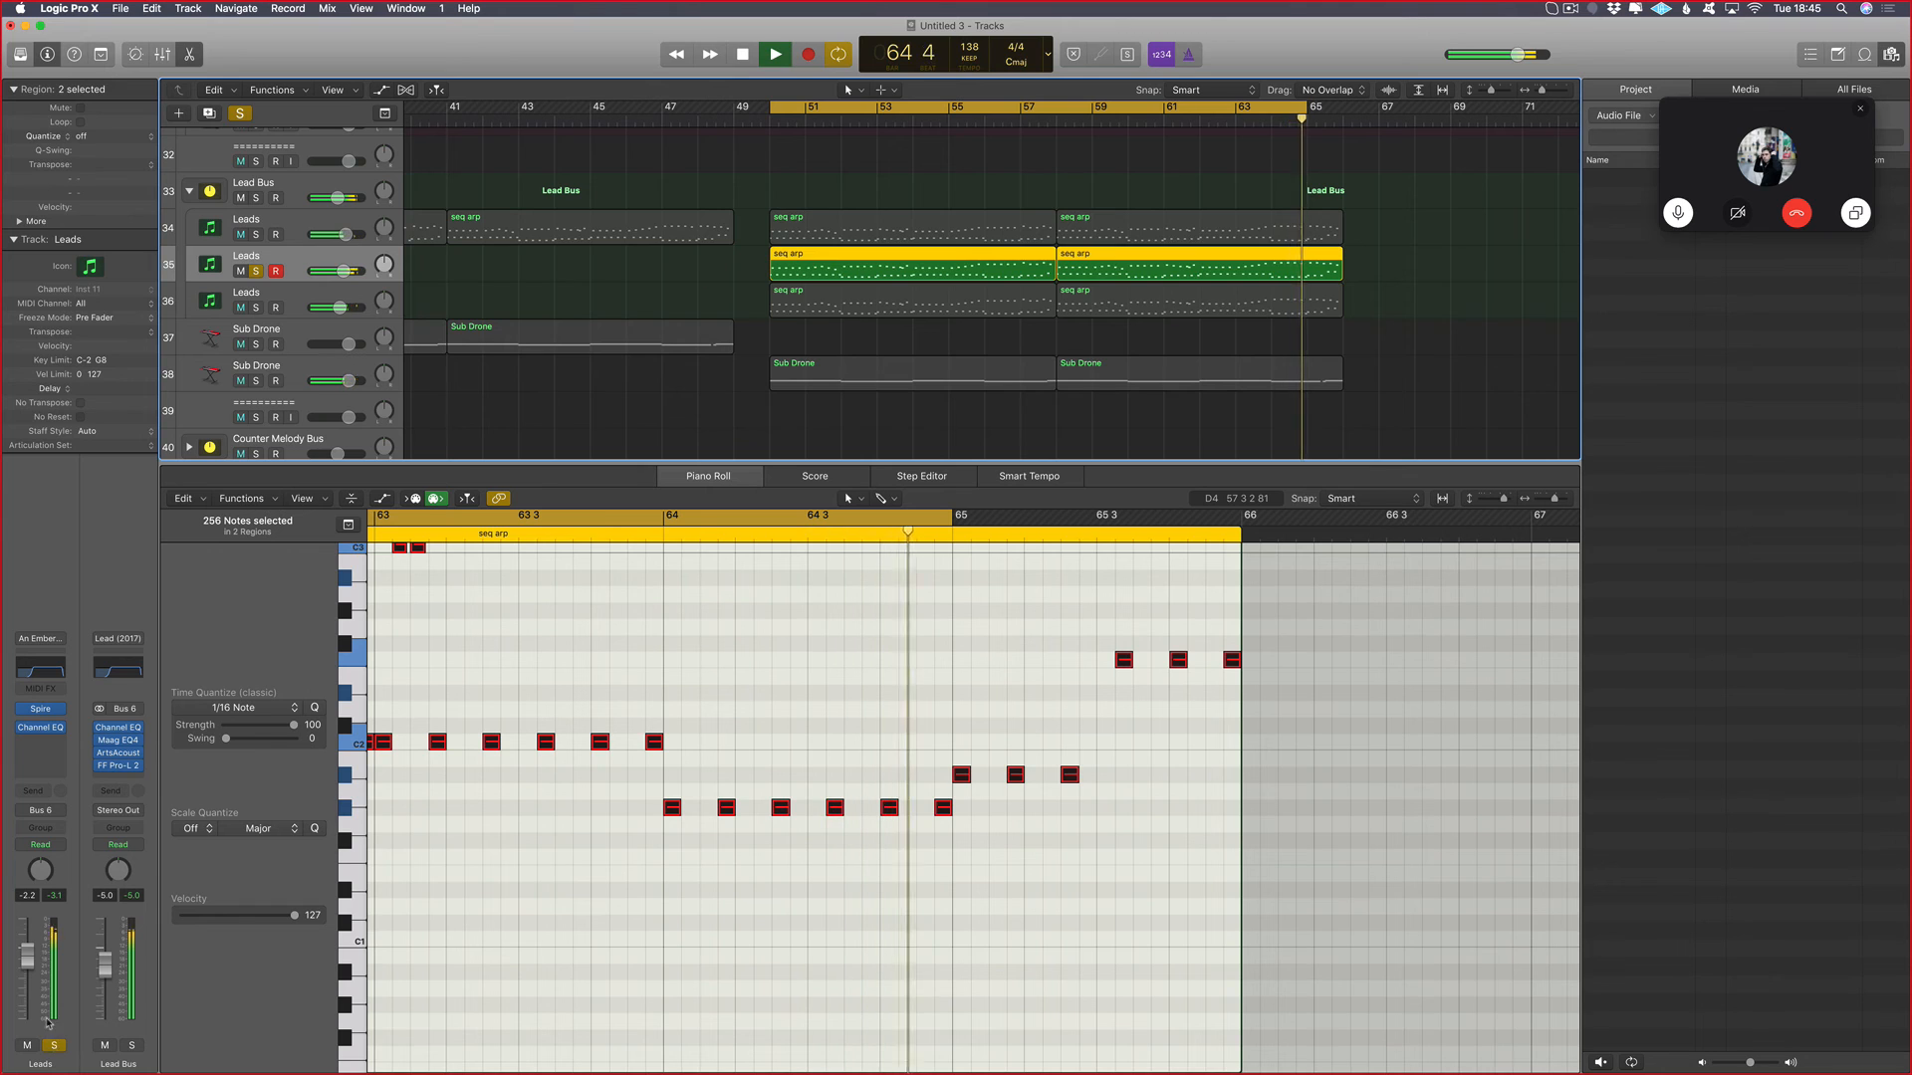
{"action": "left_click", "coordinate": [27, 1046]}
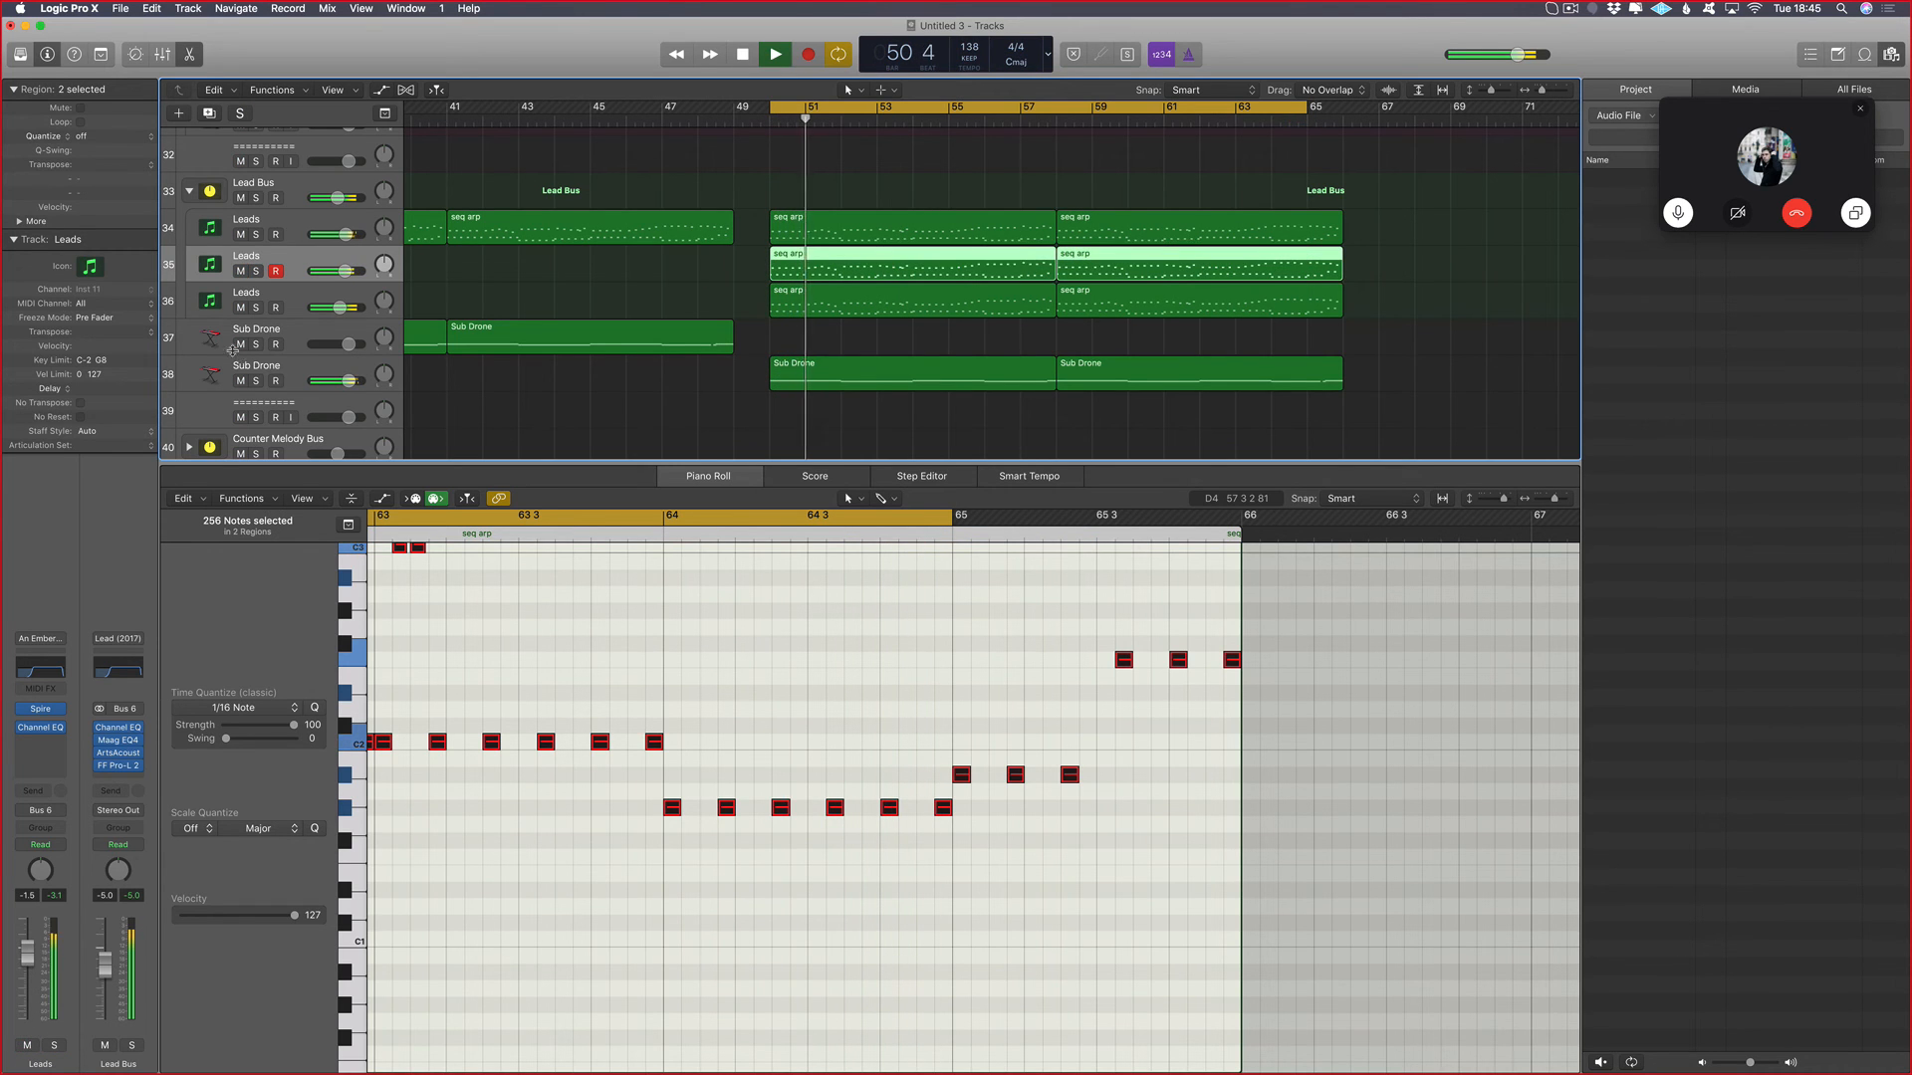
Step: Lower the second and third Leads tracks' volumes together, bringing the second to -7.1 dB, and close the Piano Roll
{"action": "left_click", "coordinate": [295, 298], "text": "shift"}
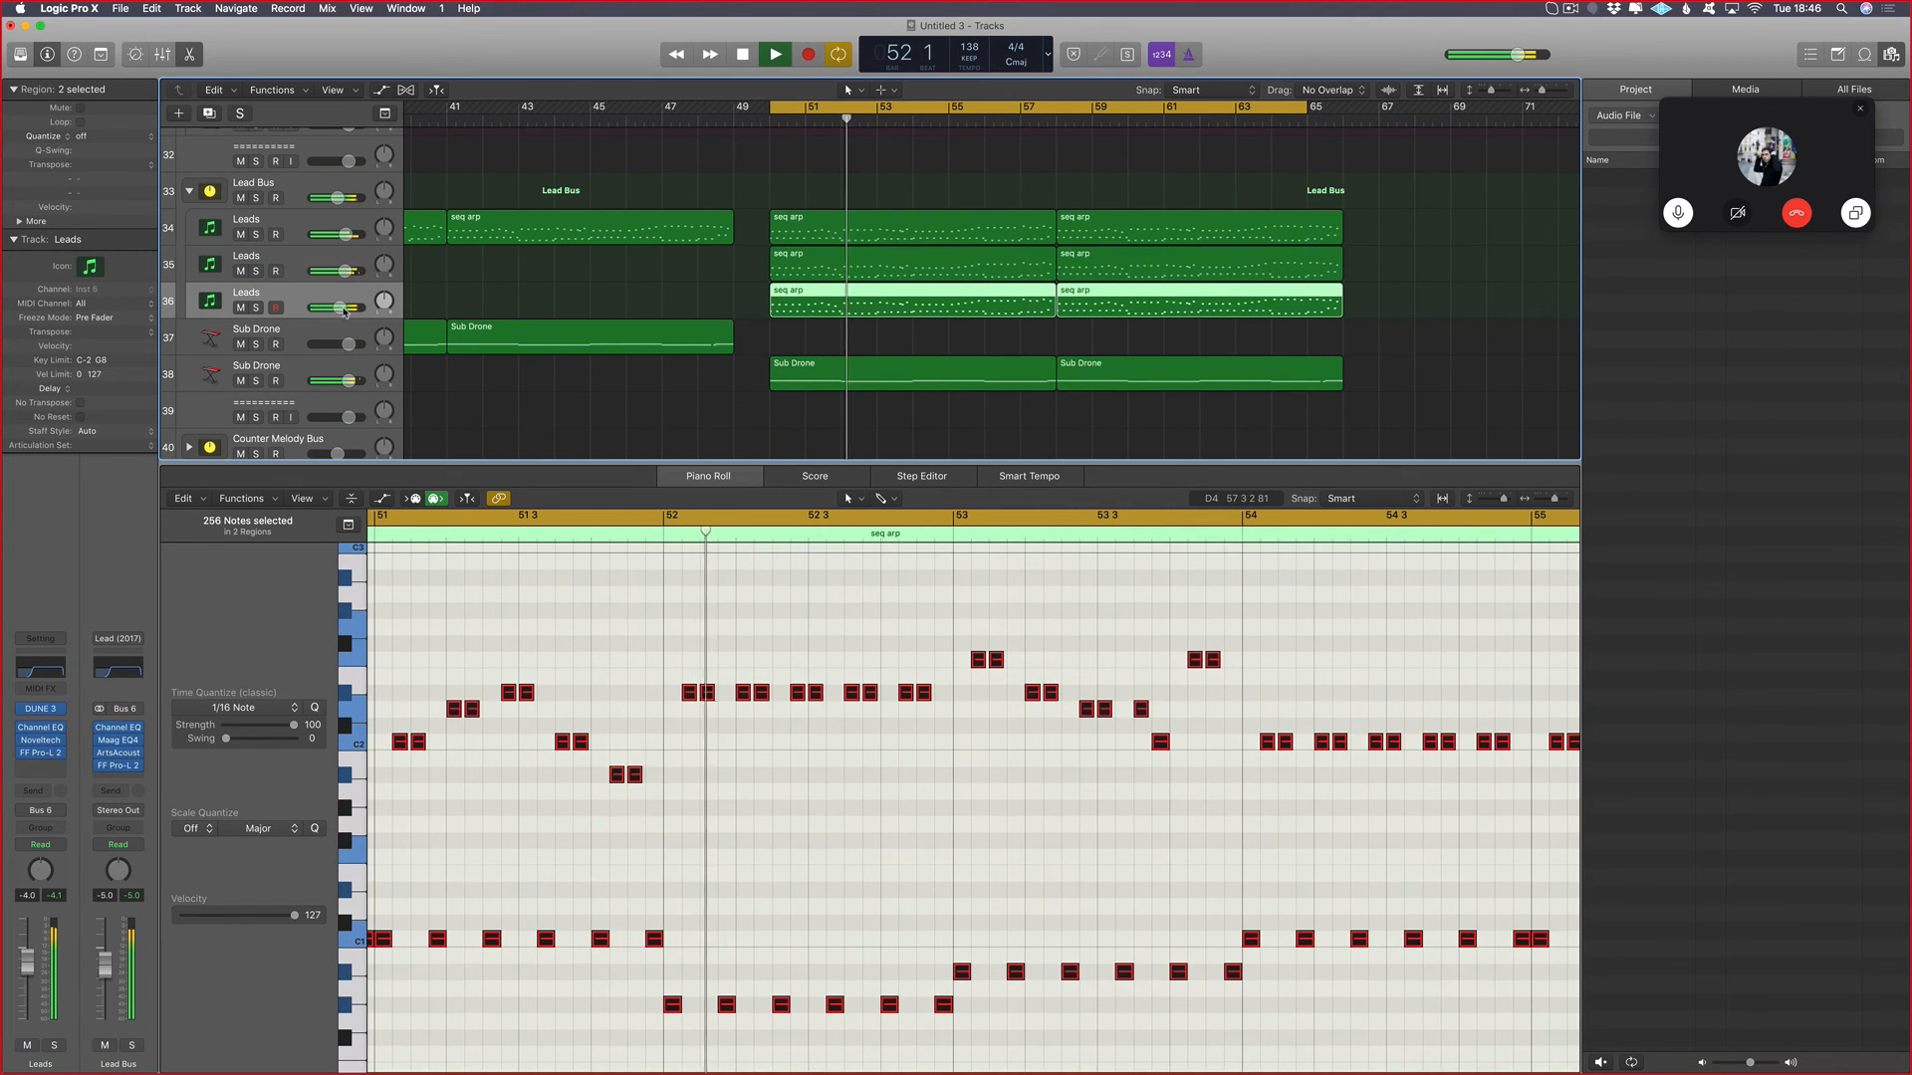
{"action": "left_click", "coordinate": [295, 283]}
{"action": "left_click", "coordinate": [296, 299], "text": "shift"}
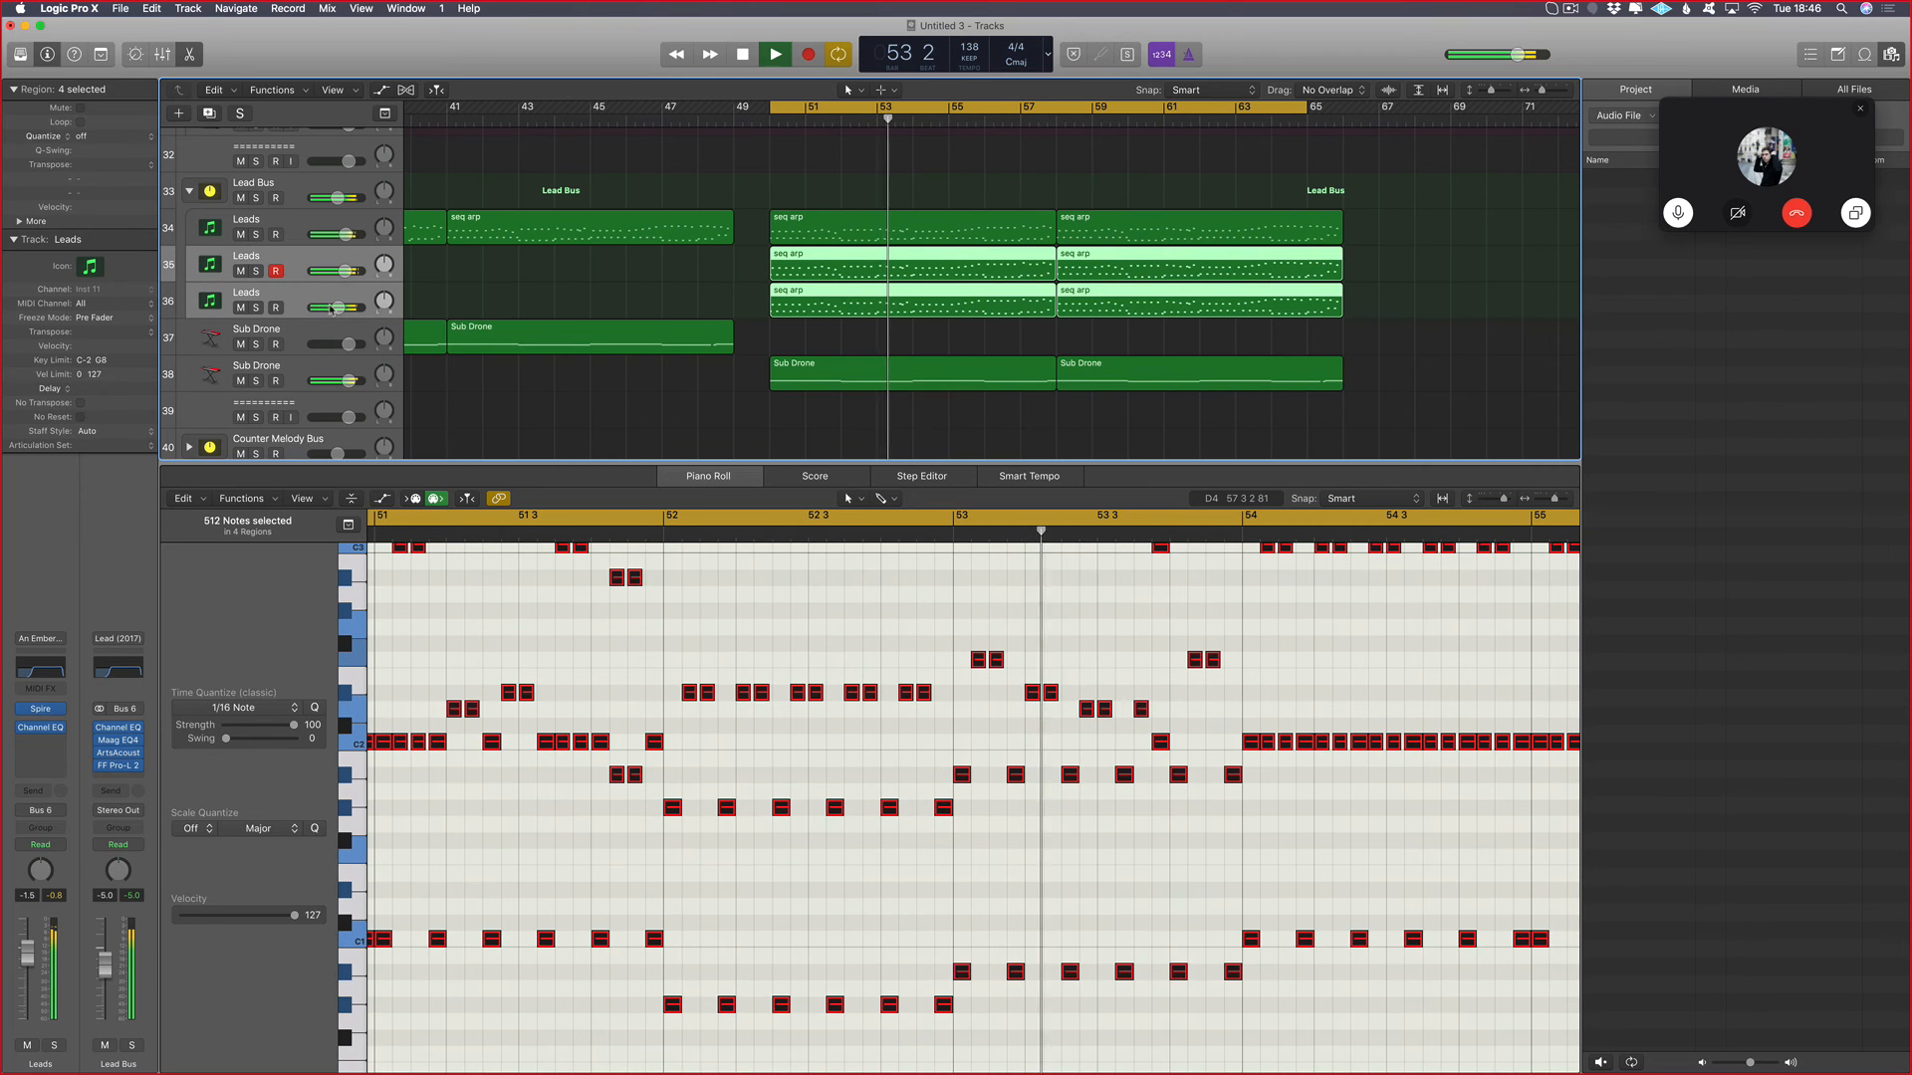
{"action": "left_click_drag", "start_coordinate": [338, 308], "coordinate": [331, 308]}
{"action": "key", "text": "e"}
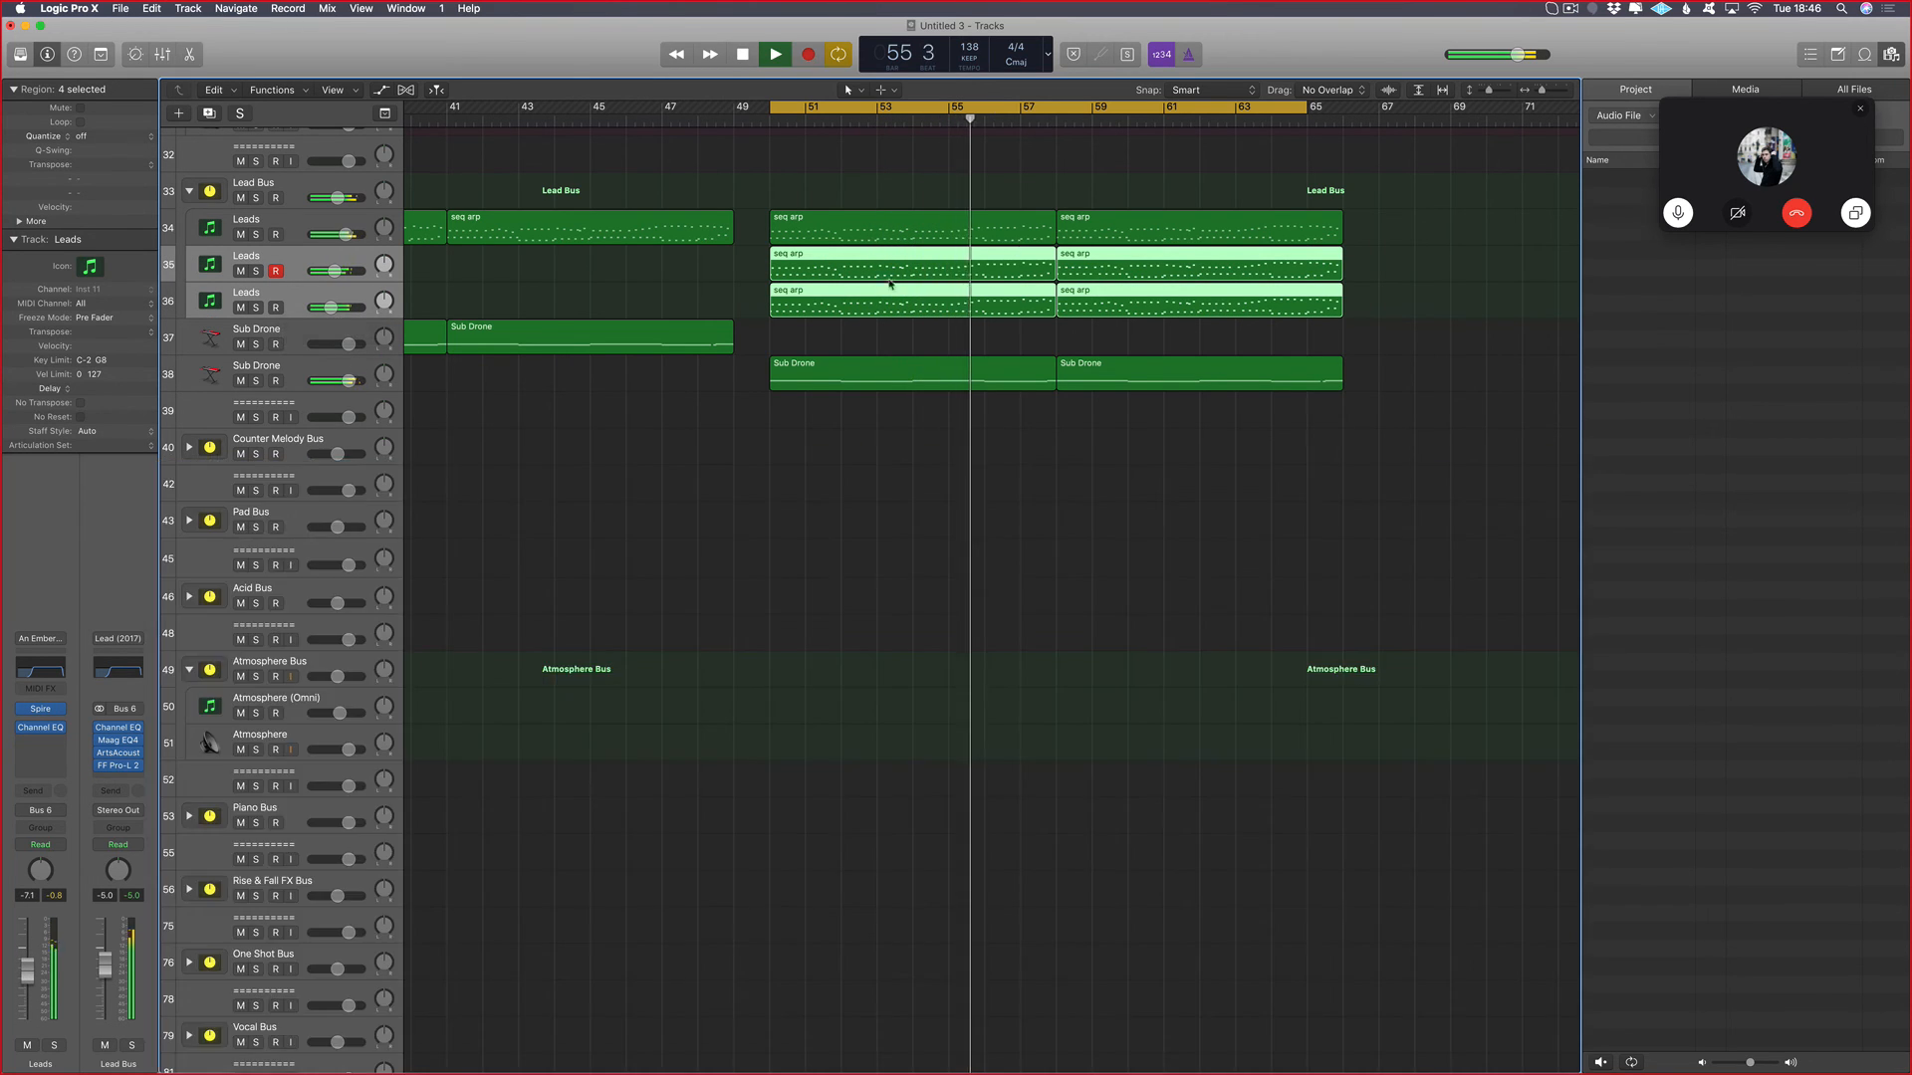
Step: Set the cycle range from bar 33 to just past the end of the lead regions, and stop playback
{"action": "key", "text": "super+Left"}
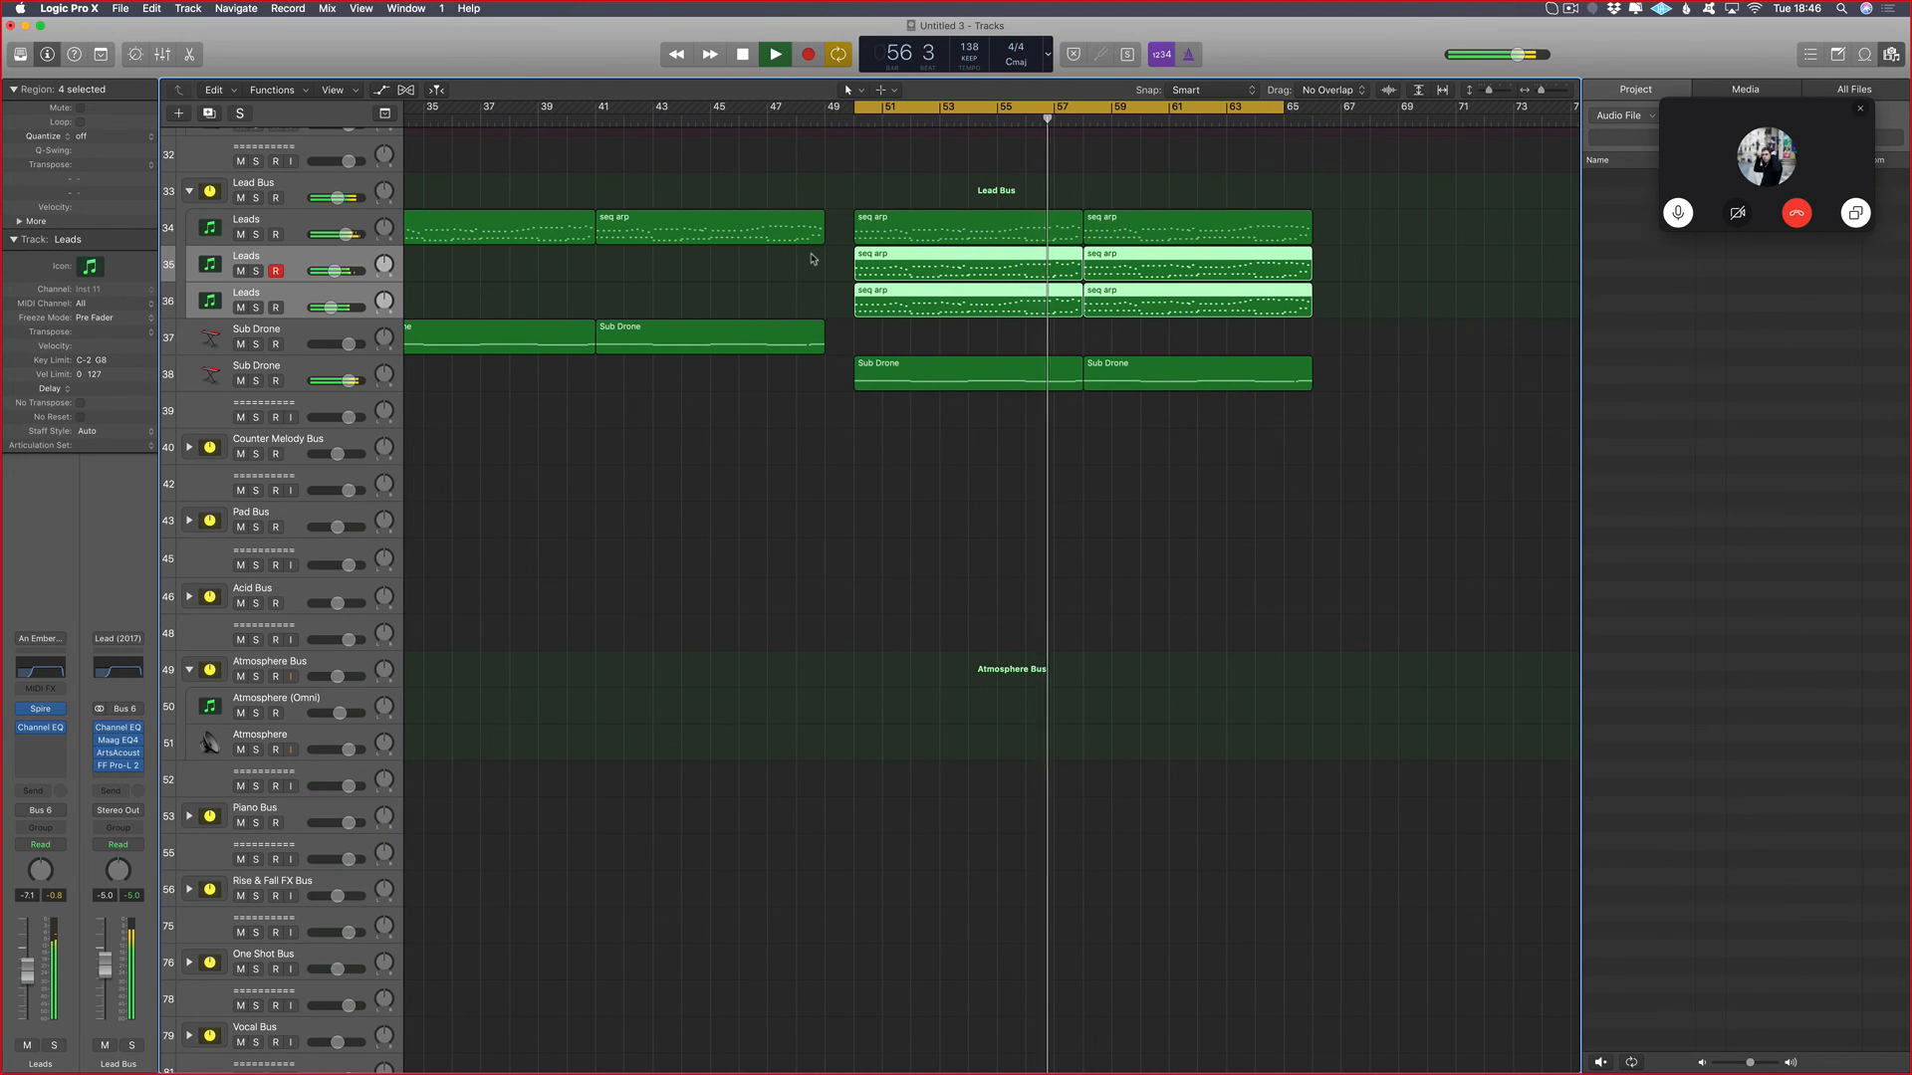
{"action": "key", "text": "super+Left"}
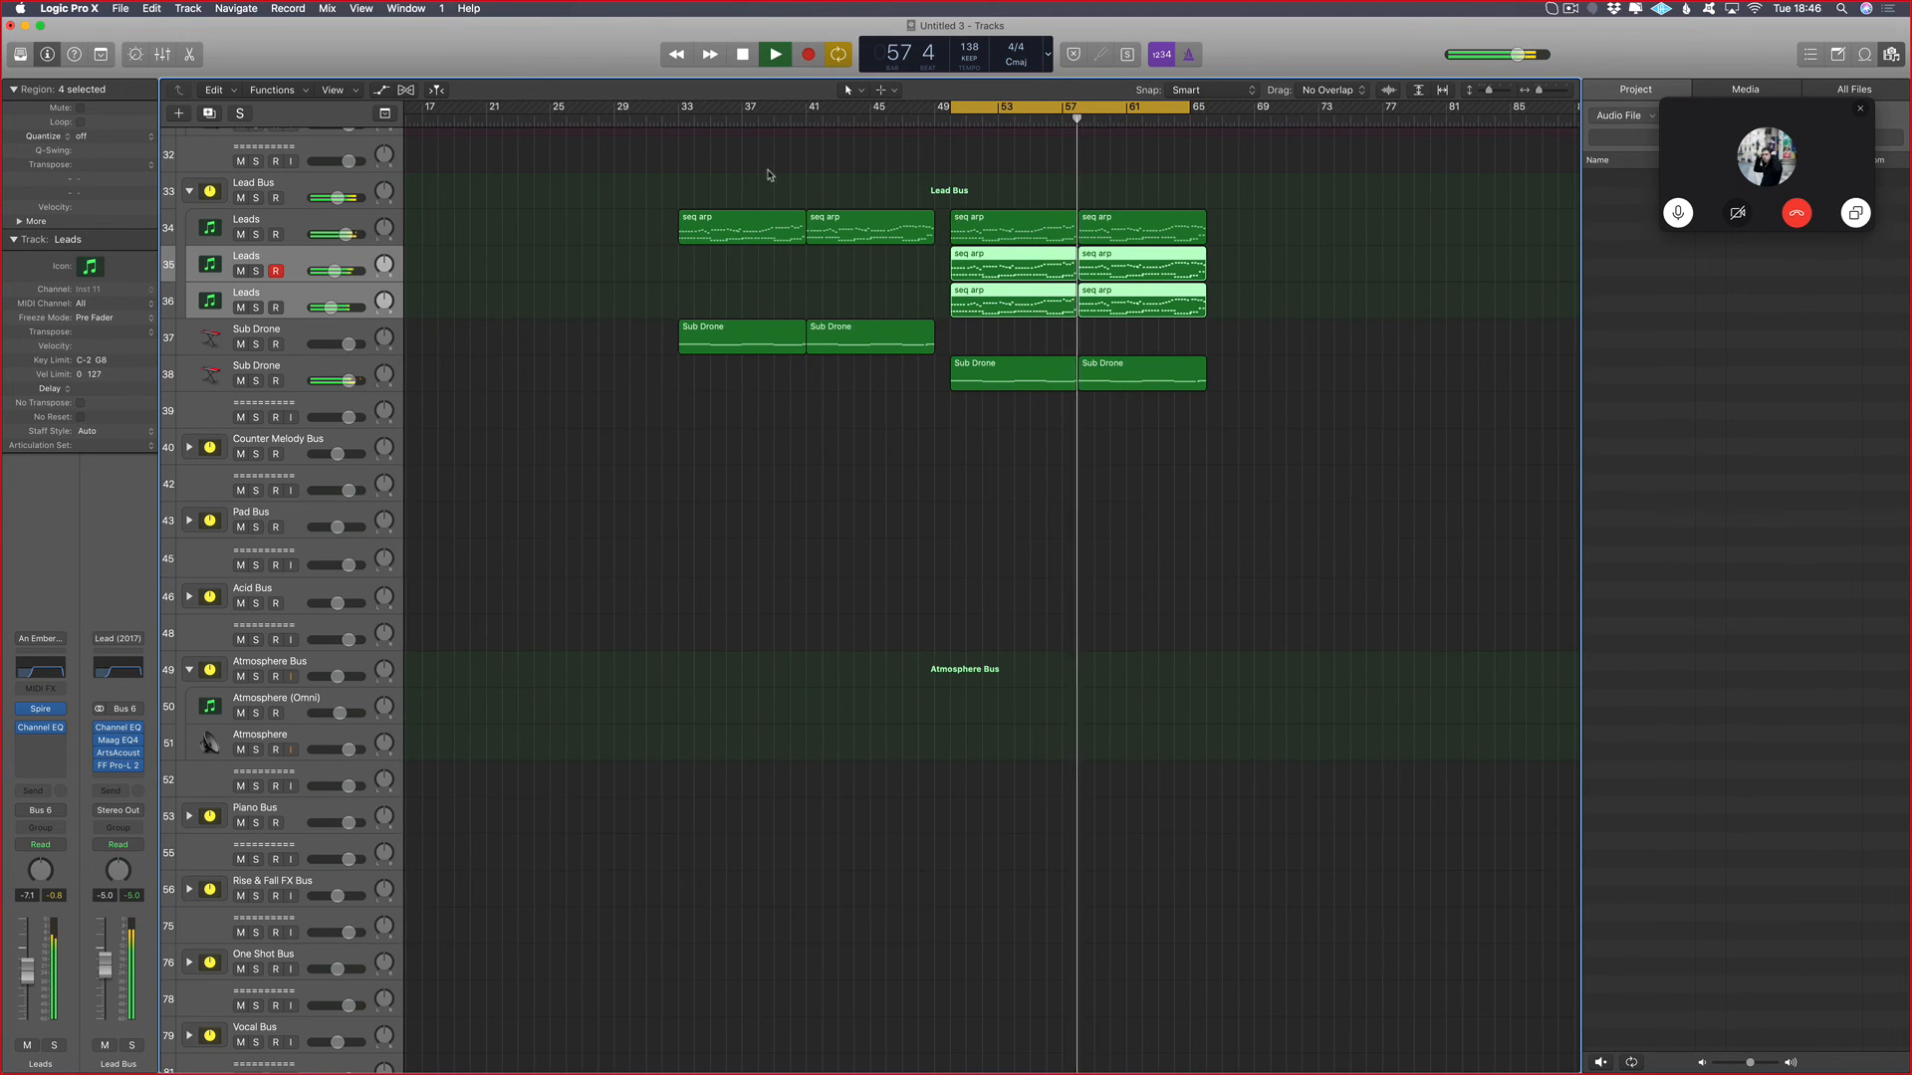
{"action": "left_click_drag", "start_coordinate": [681, 108], "coordinate": [1192, 163]}
{"action": "key", "text": "space"}
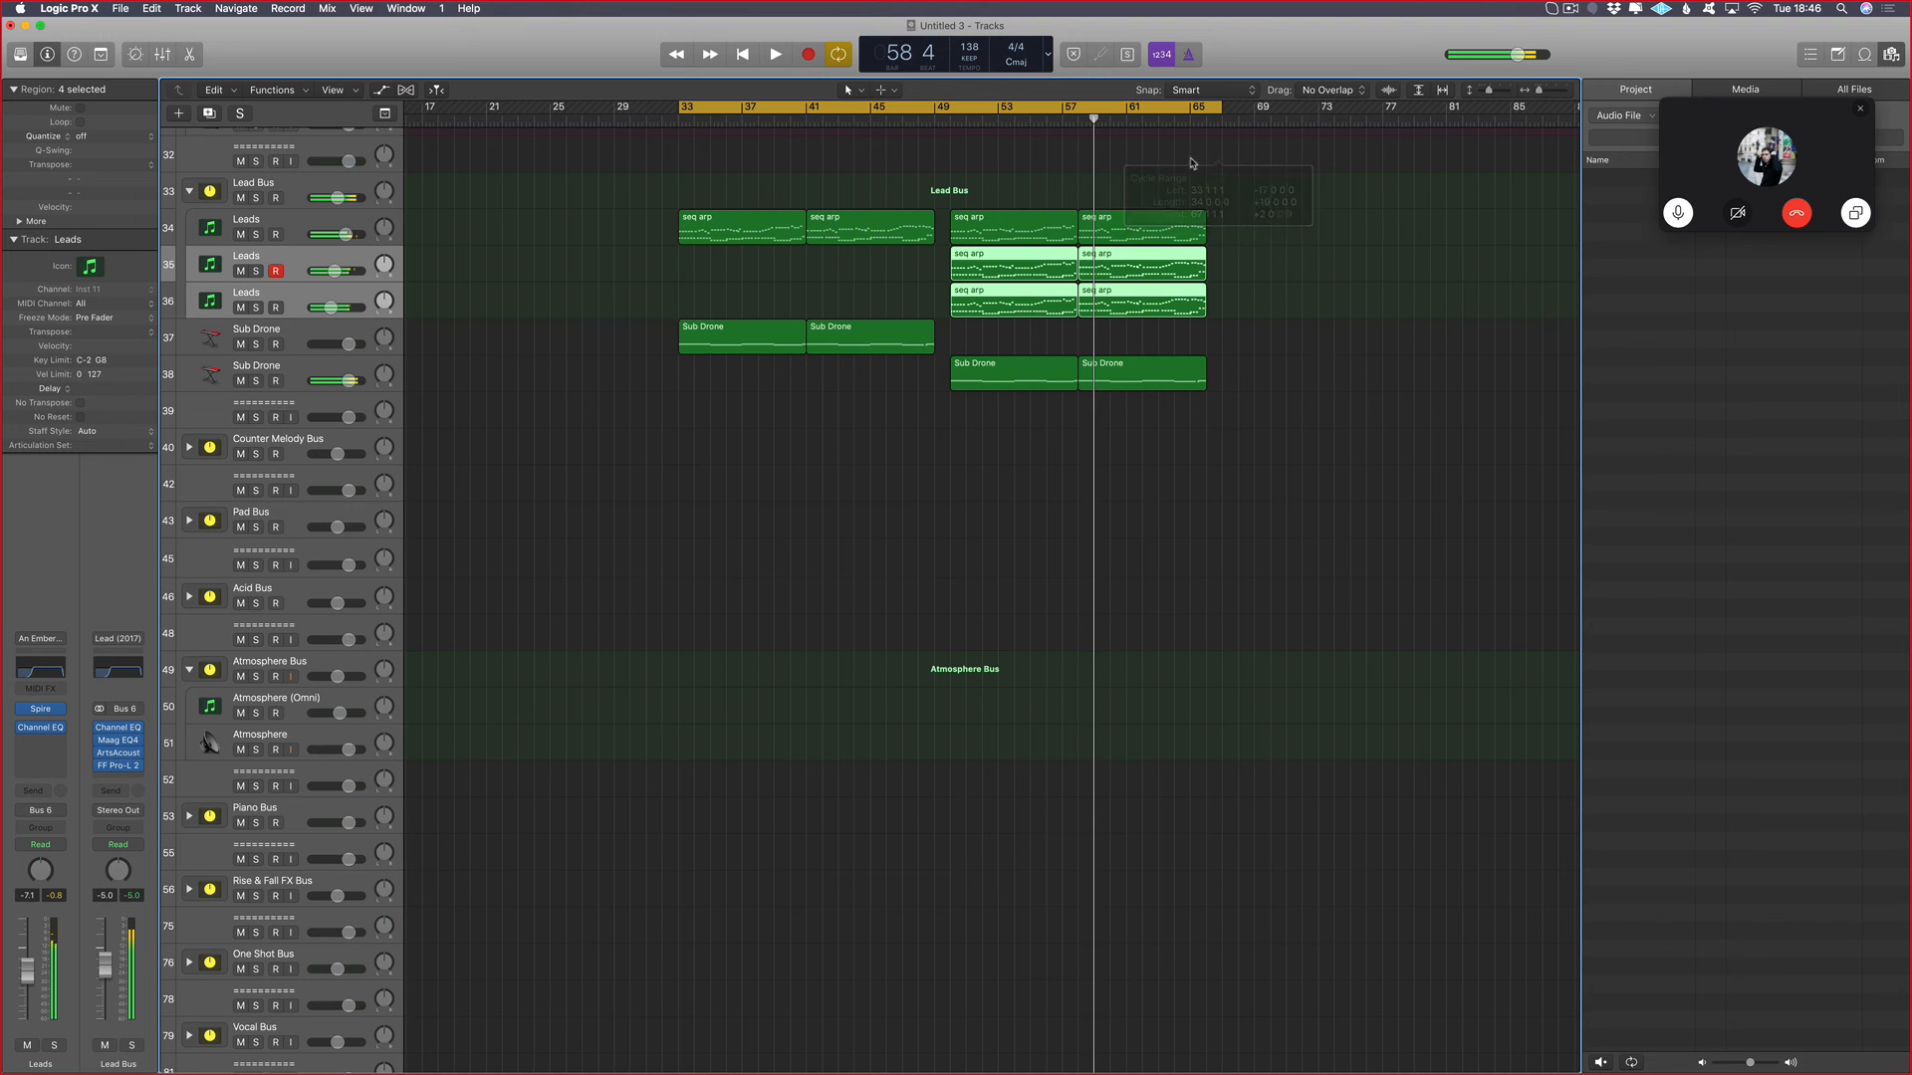
Step: Switch to Skype and open the call's conversation to read the unread message
{"action": "key", "text": "ctrl+Left"}
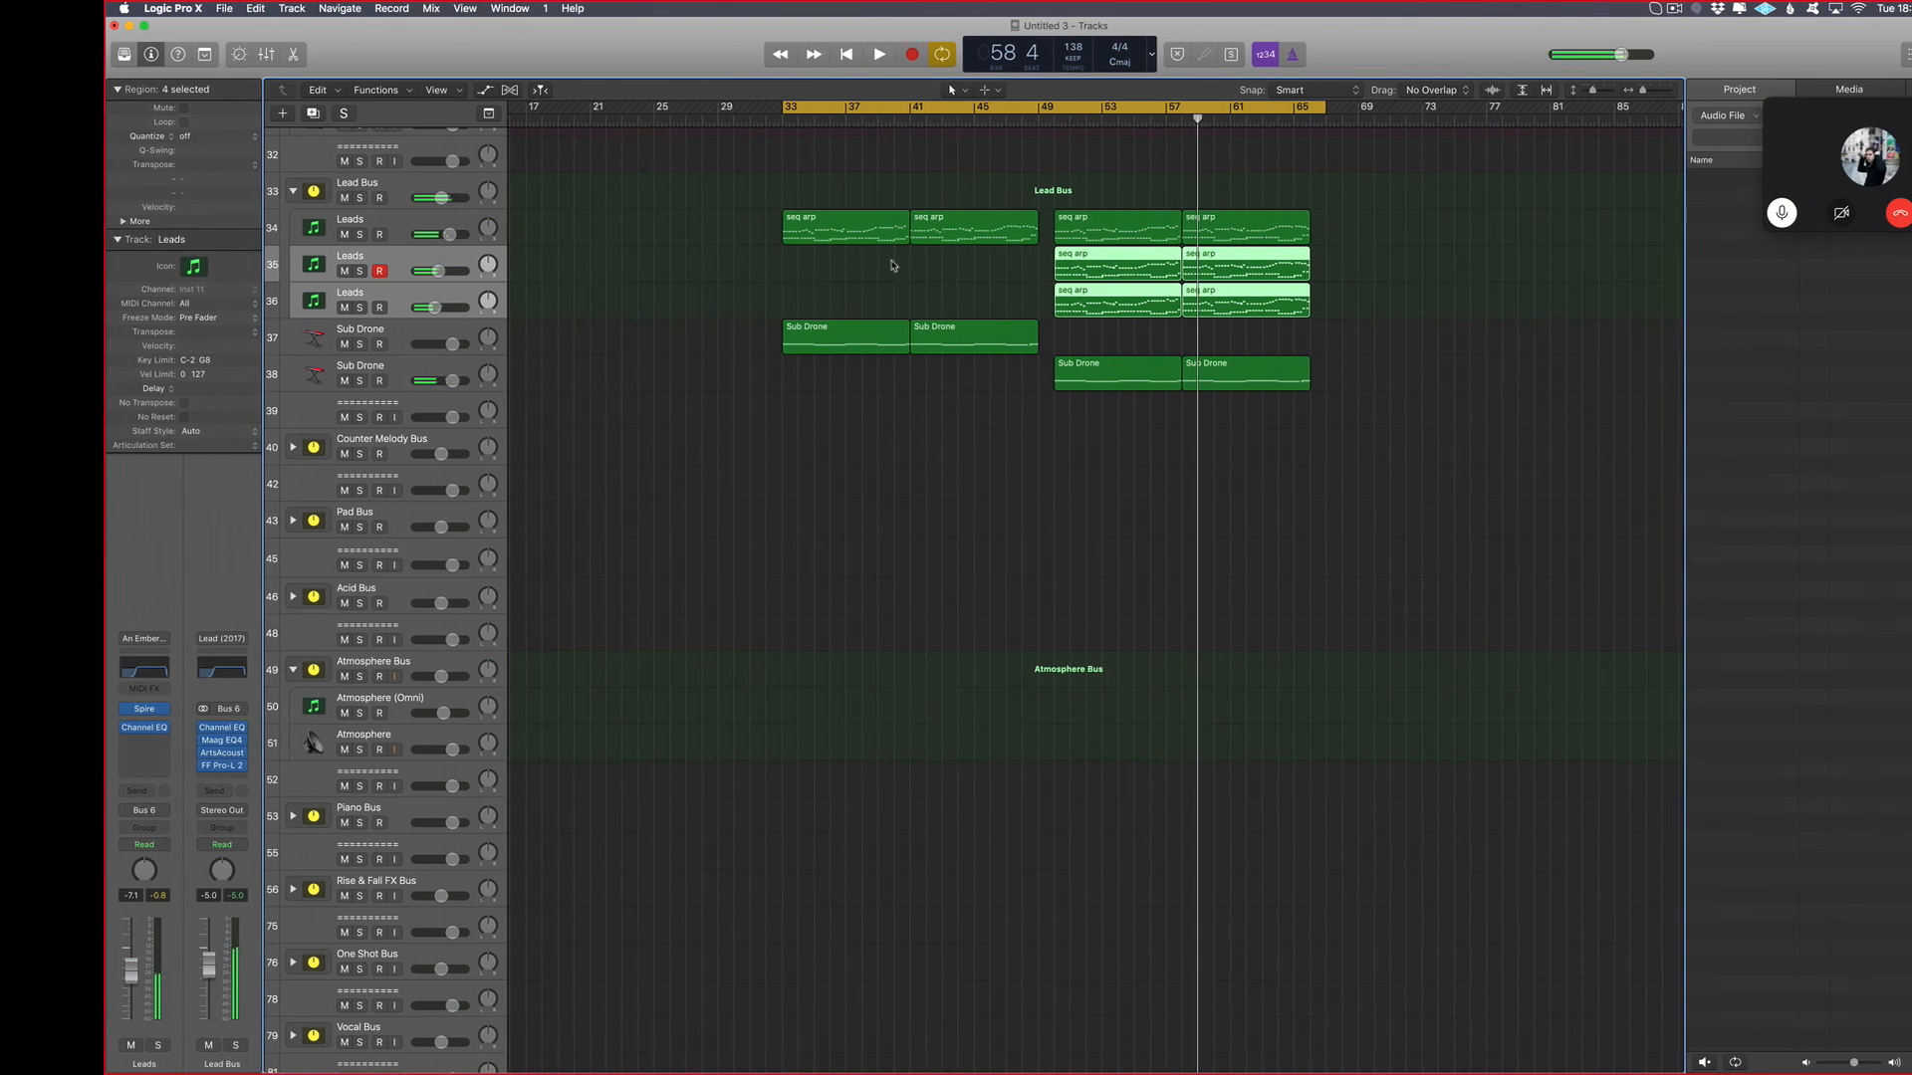
{"action": "key", "text": "ctrl+Right"}
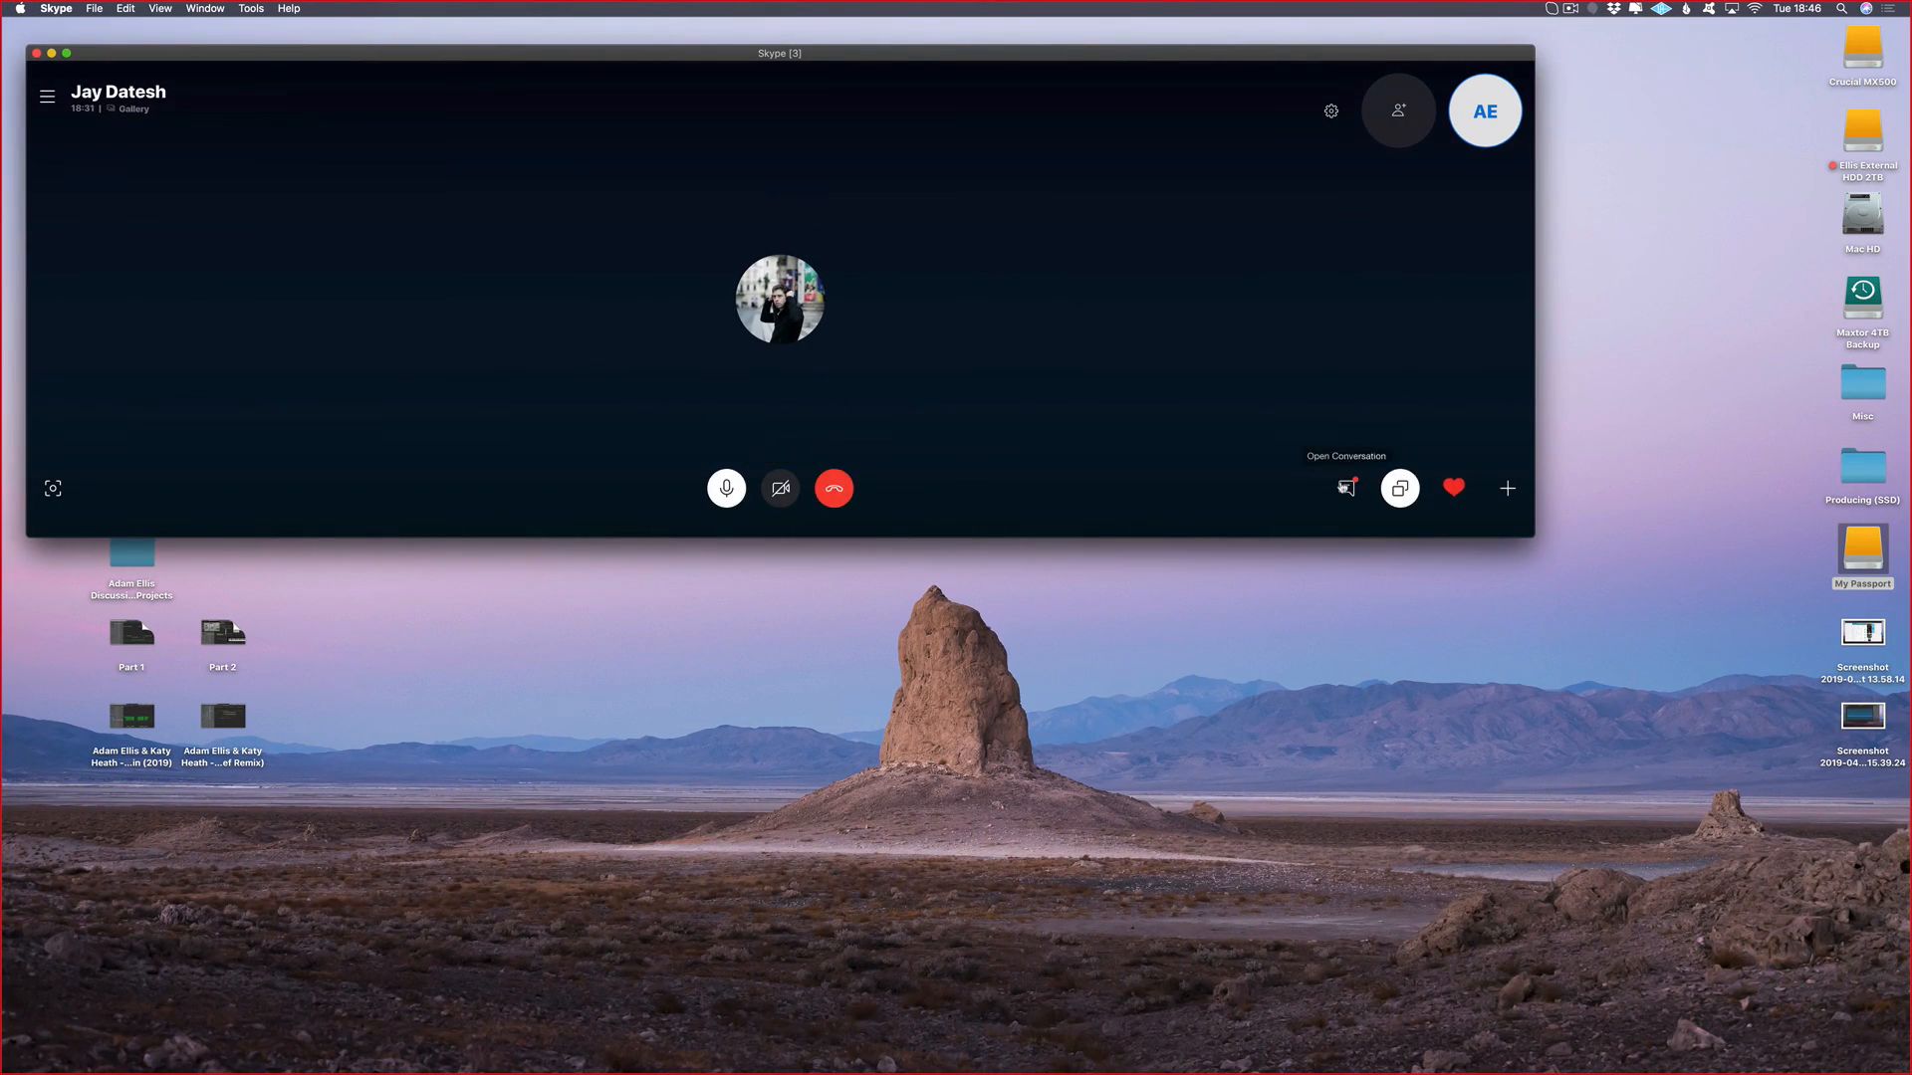
{"action": "left_click", "coordinate": [1346, 488]}
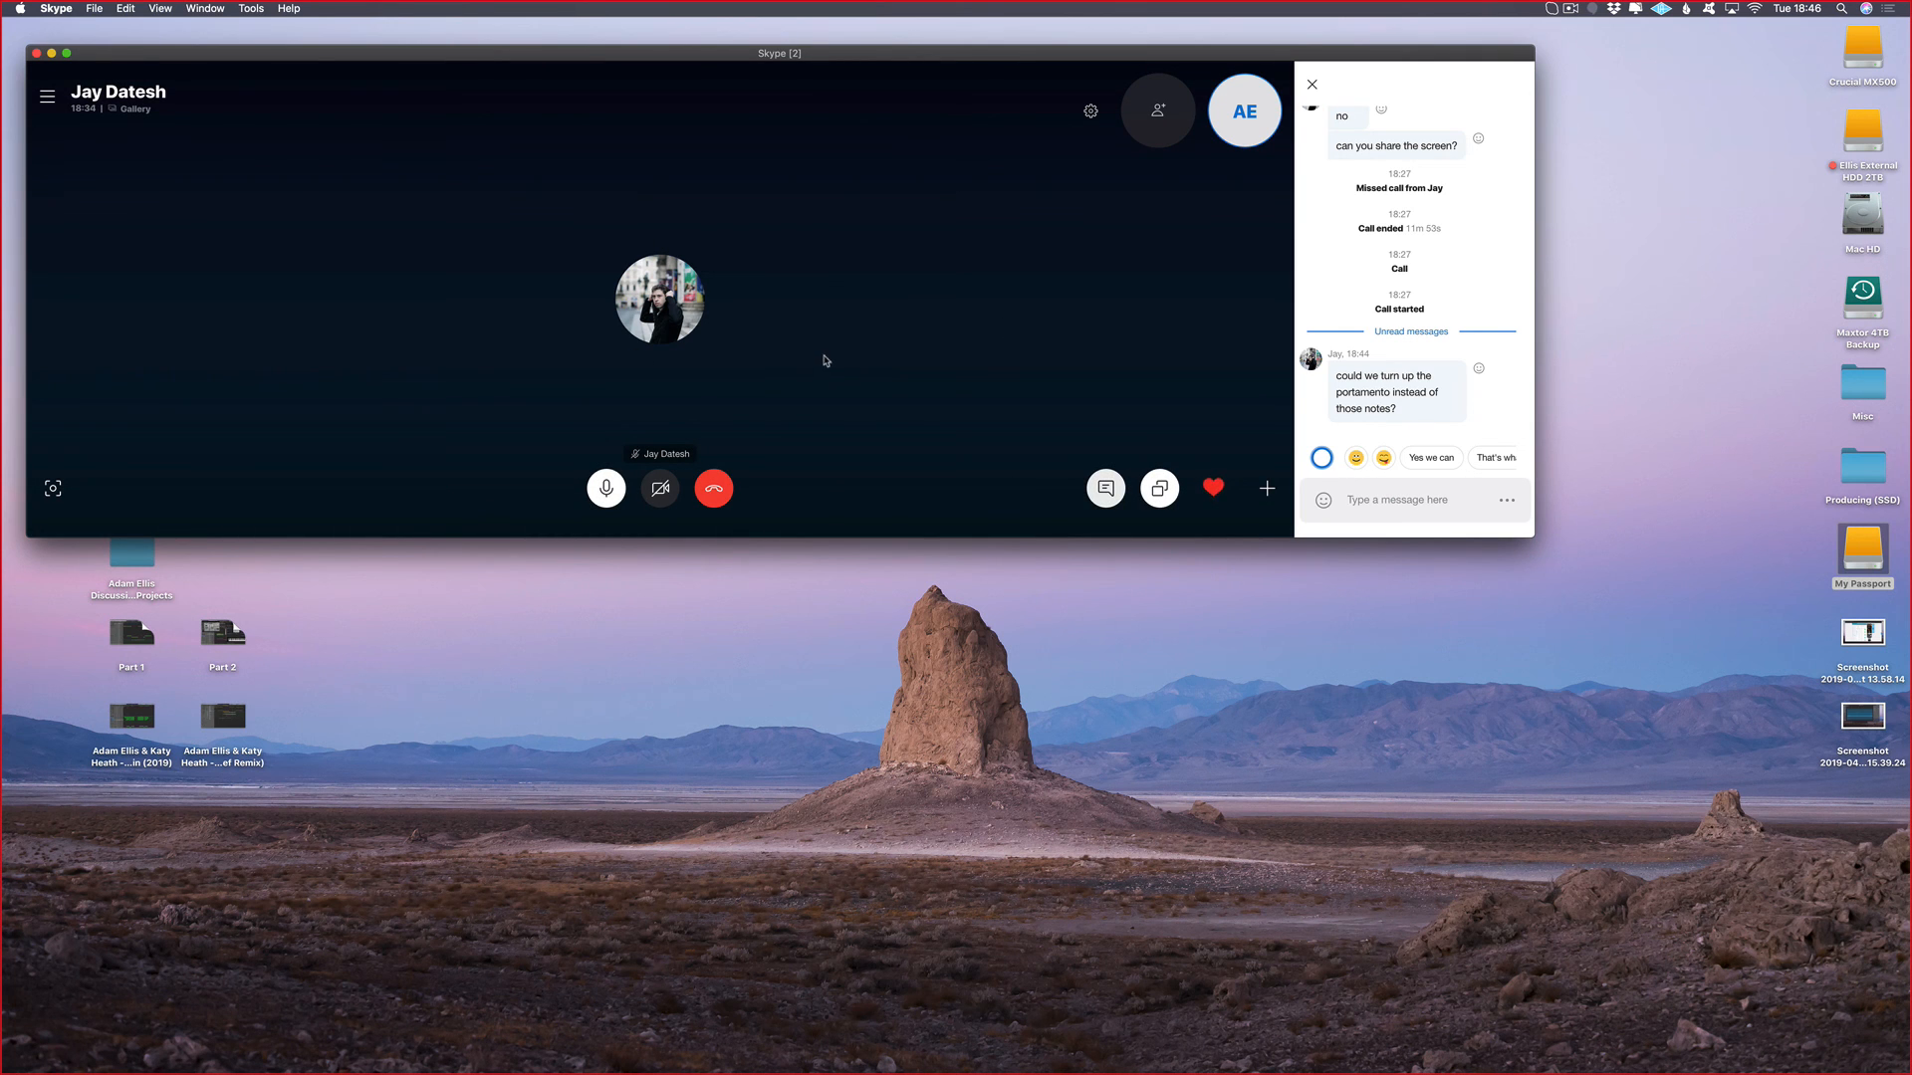
{"action": "key", "text": "ctrl+Left"}
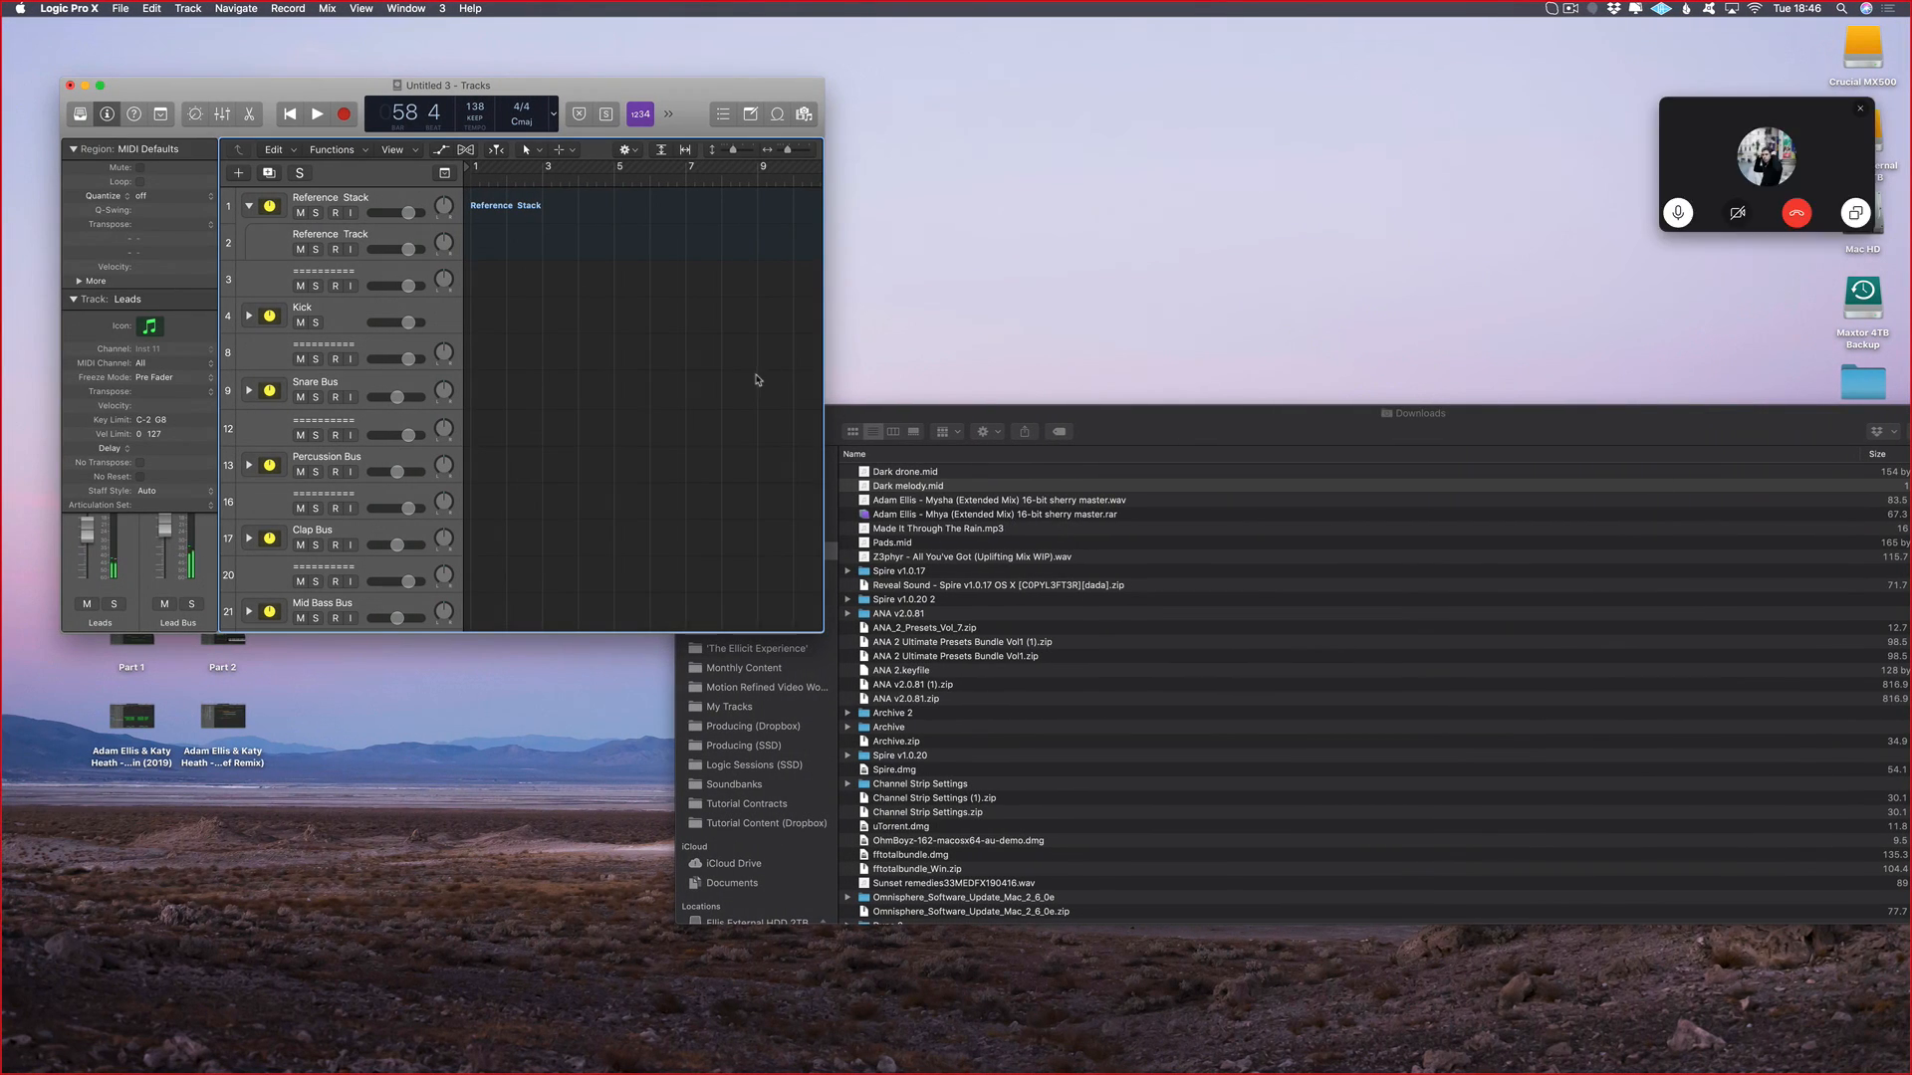
{"action": "key", "text": "ctrl+Right"}
{"action": "mouse_move", "coordinate": [33, 395]}
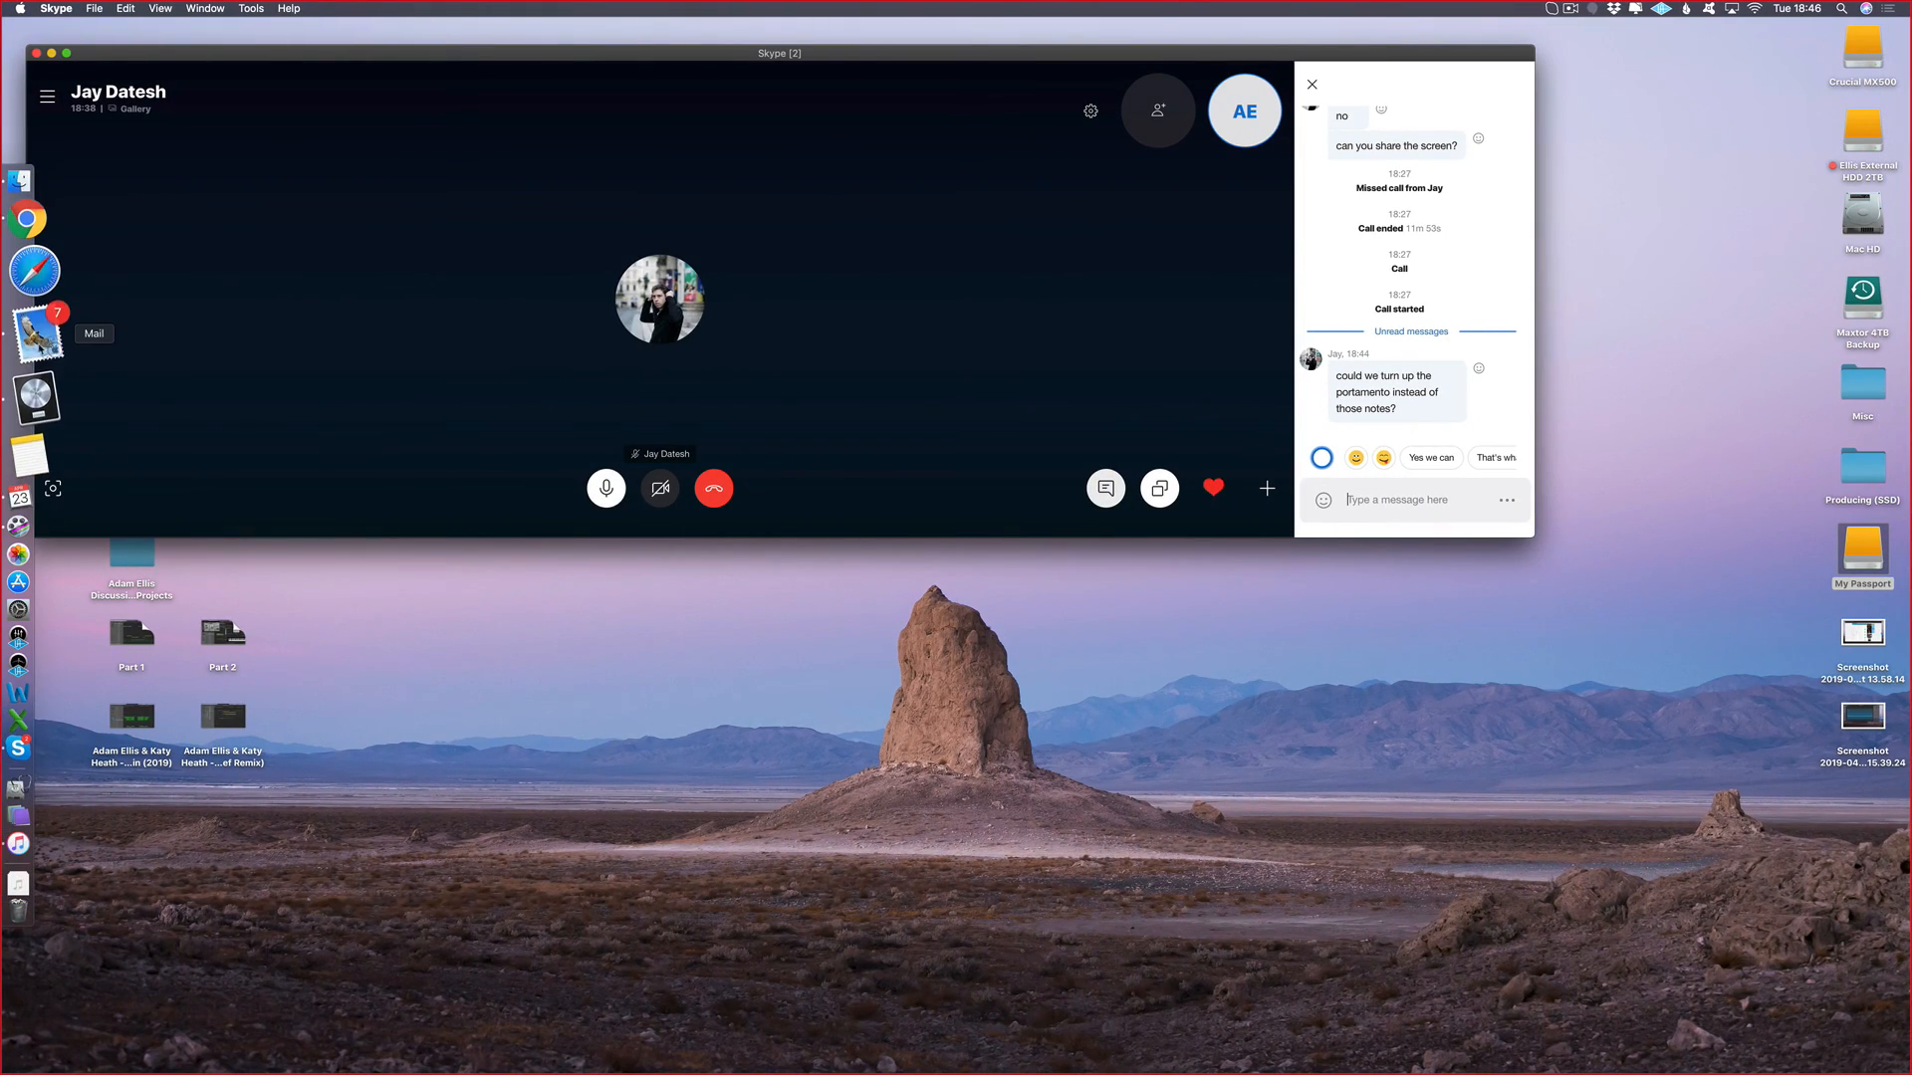
{"action": "left_click", "coordinate": [32, 326]}
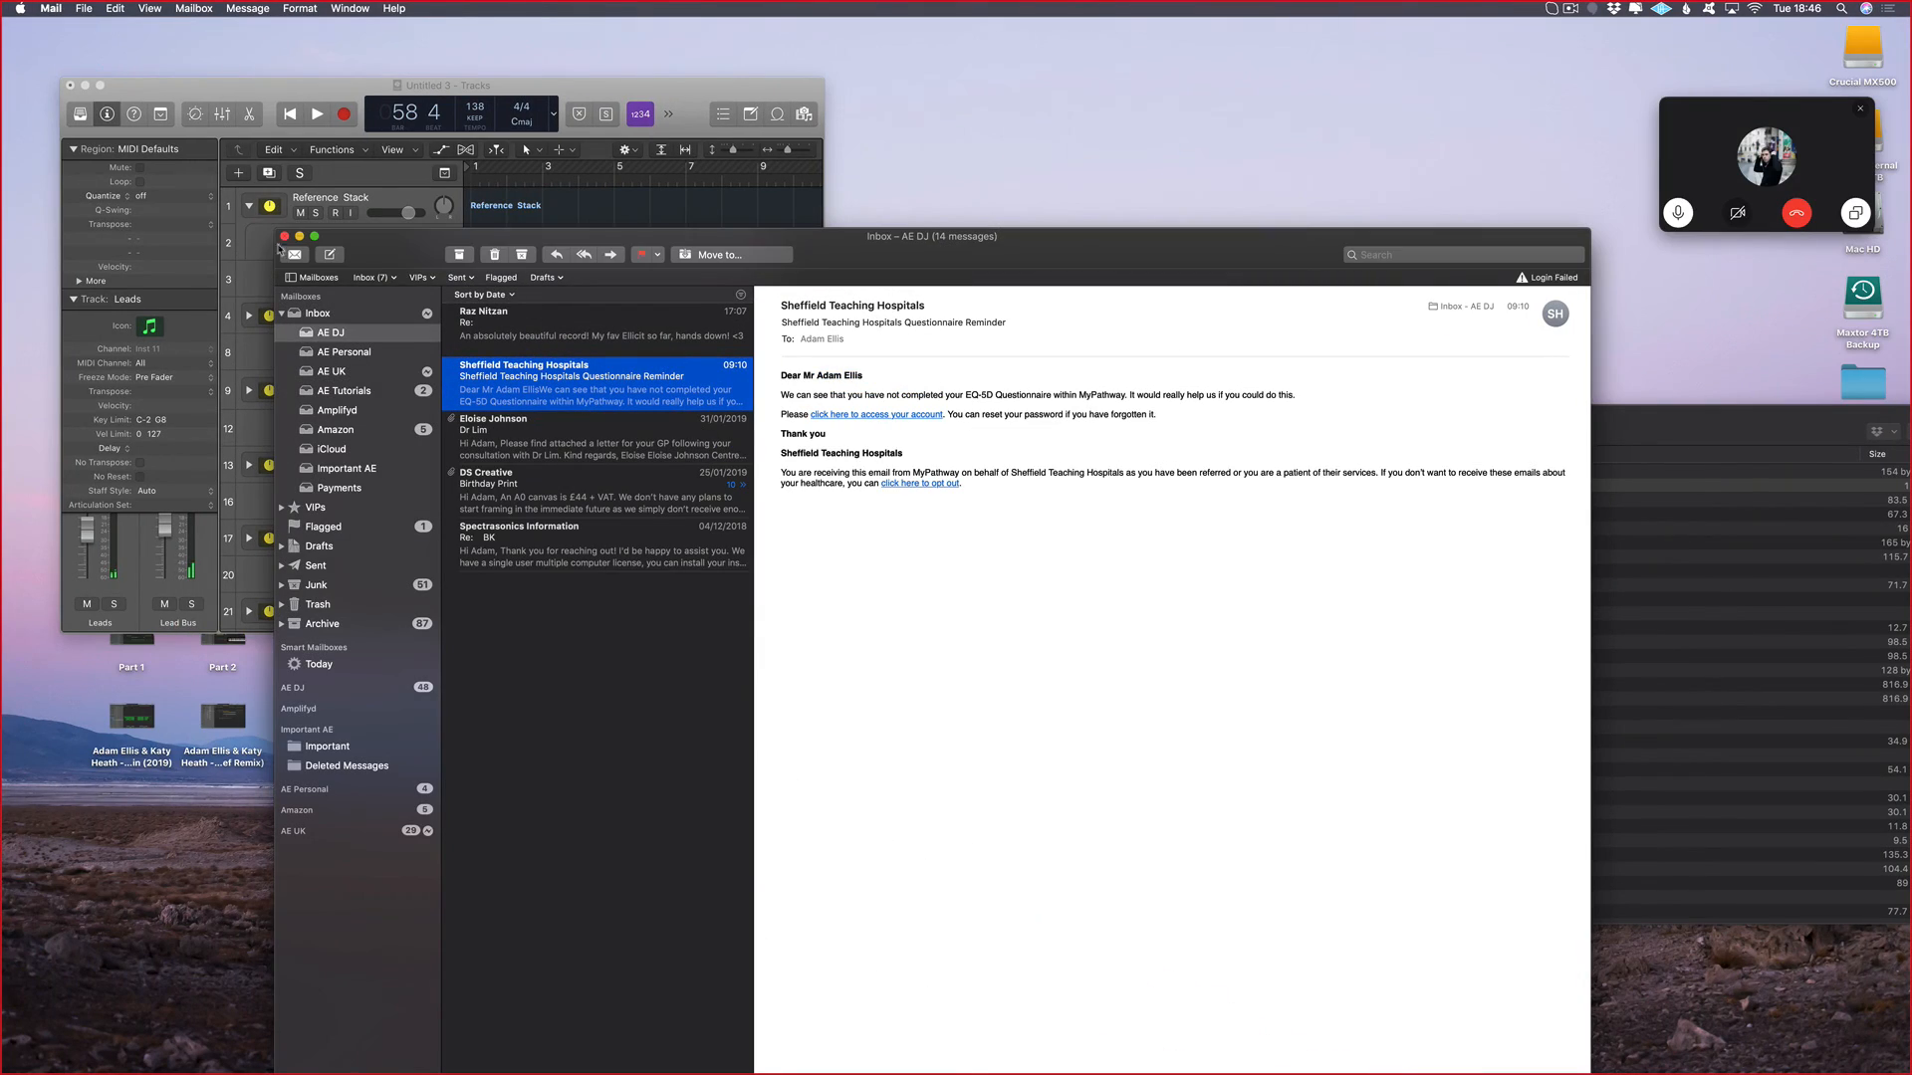
{"action": "left_click", "coordinate": [284, 236]}
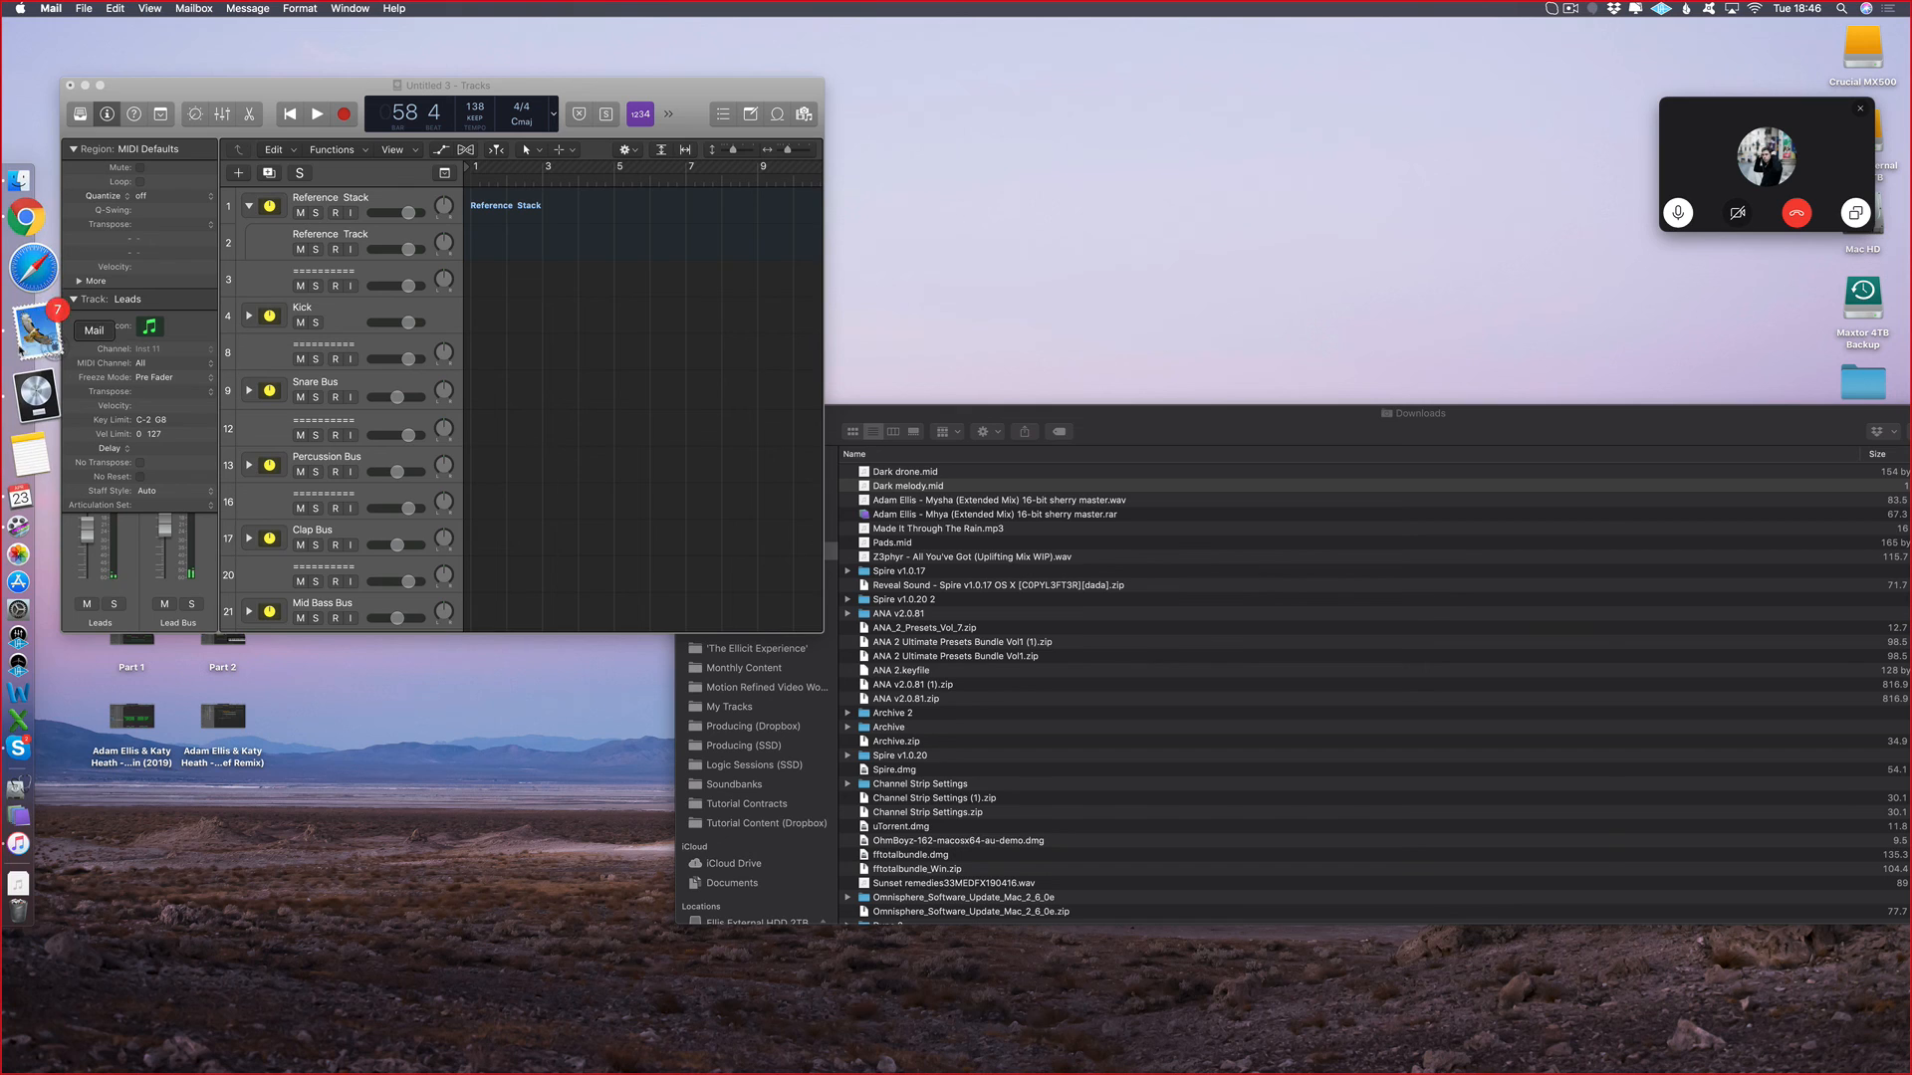
{"action": "left_click", "coordinate": [32, 326]}
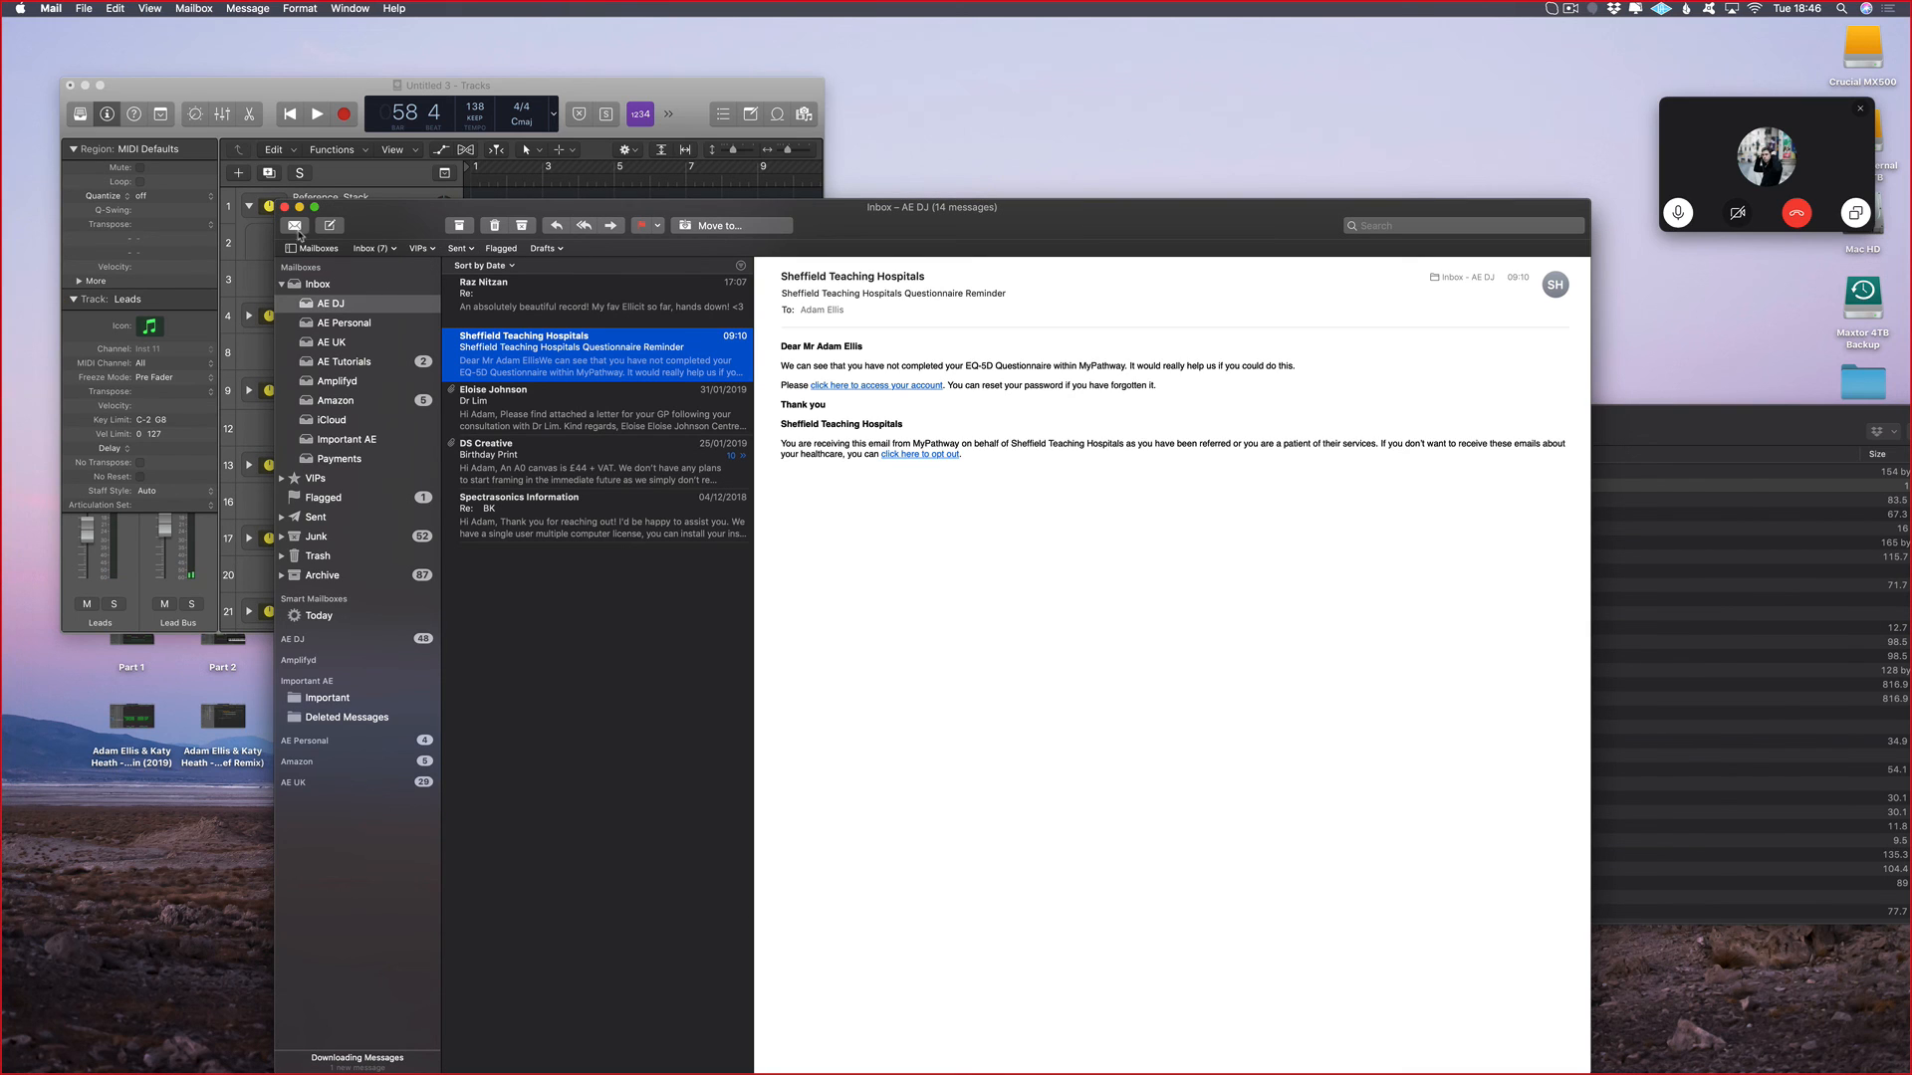
{"action": "left_click", "coordinate": [283, 207]}
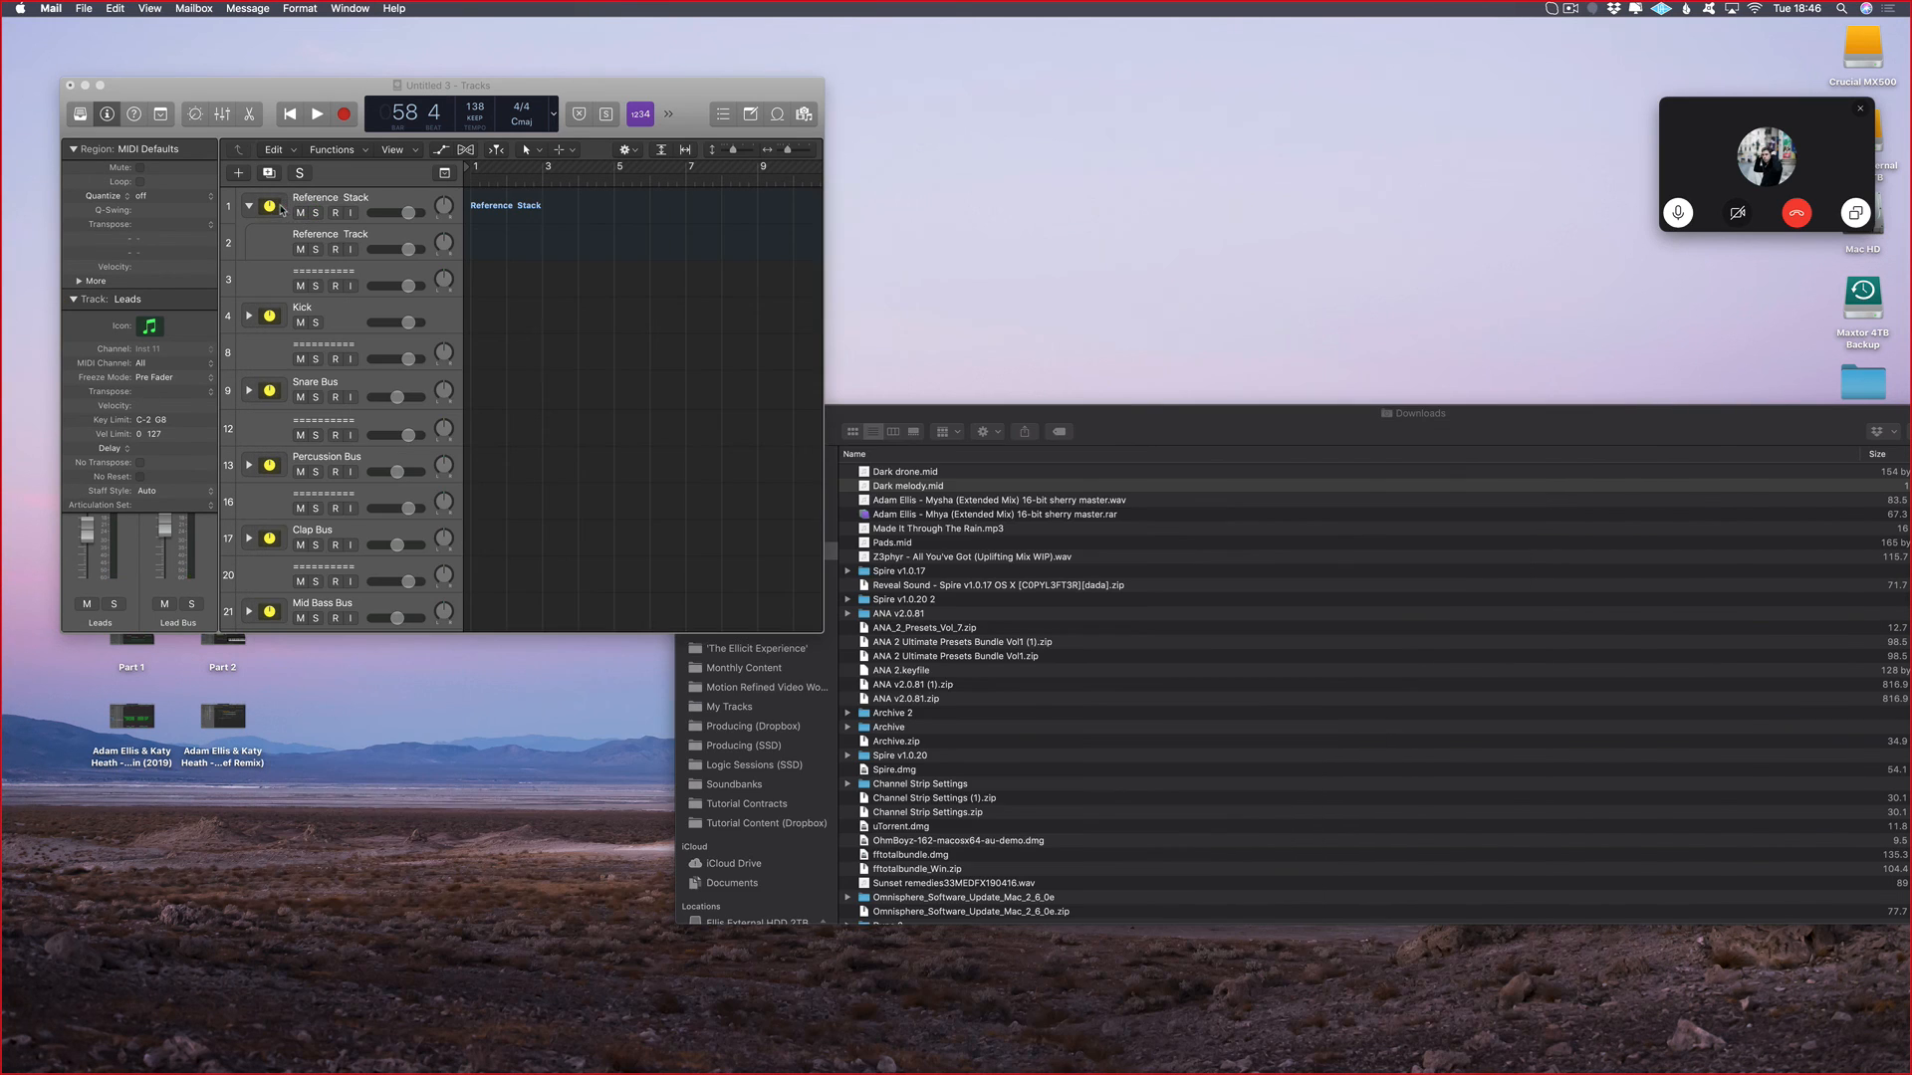
Step: Switch back to Logic Pro X, restore the full arrangement window and hide the open plug-in windows
{"action": "left_click", "coordinate": [729, 380]}
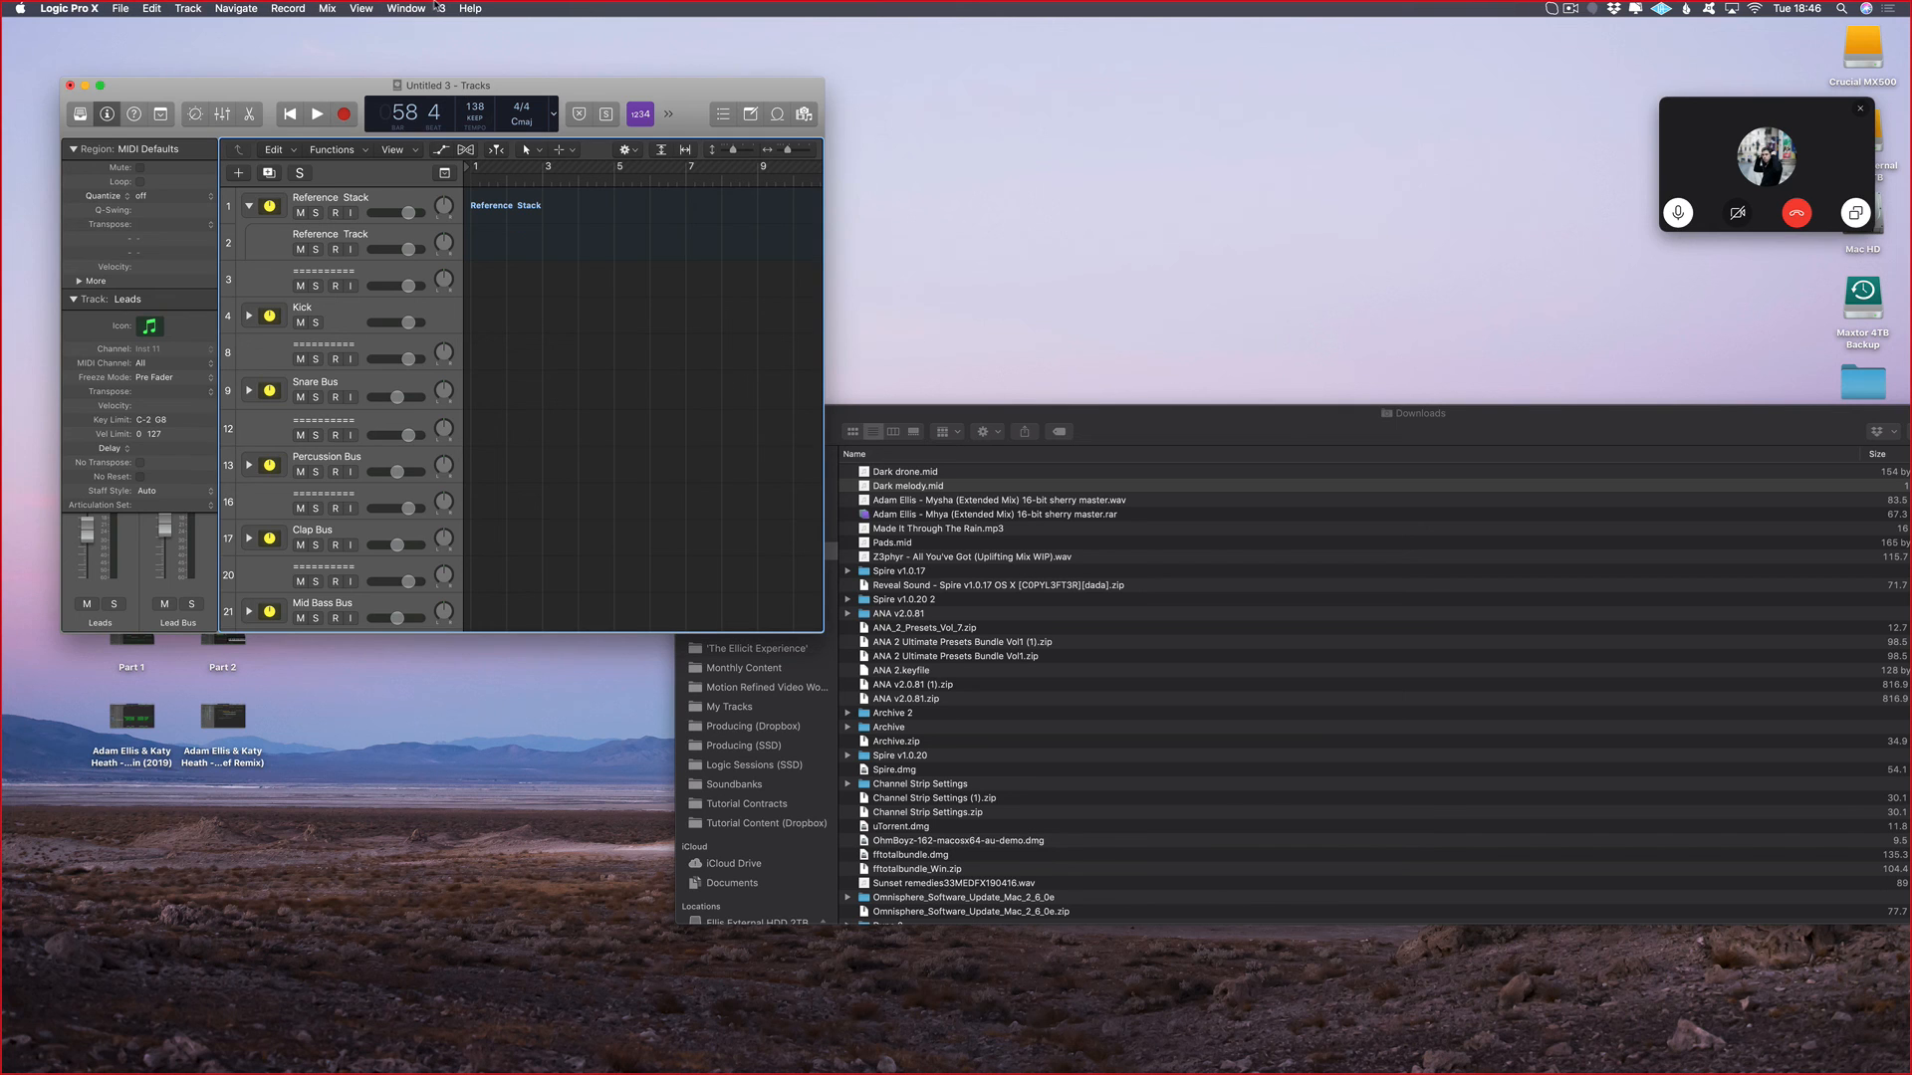
{"action": "key", "text": "1"}
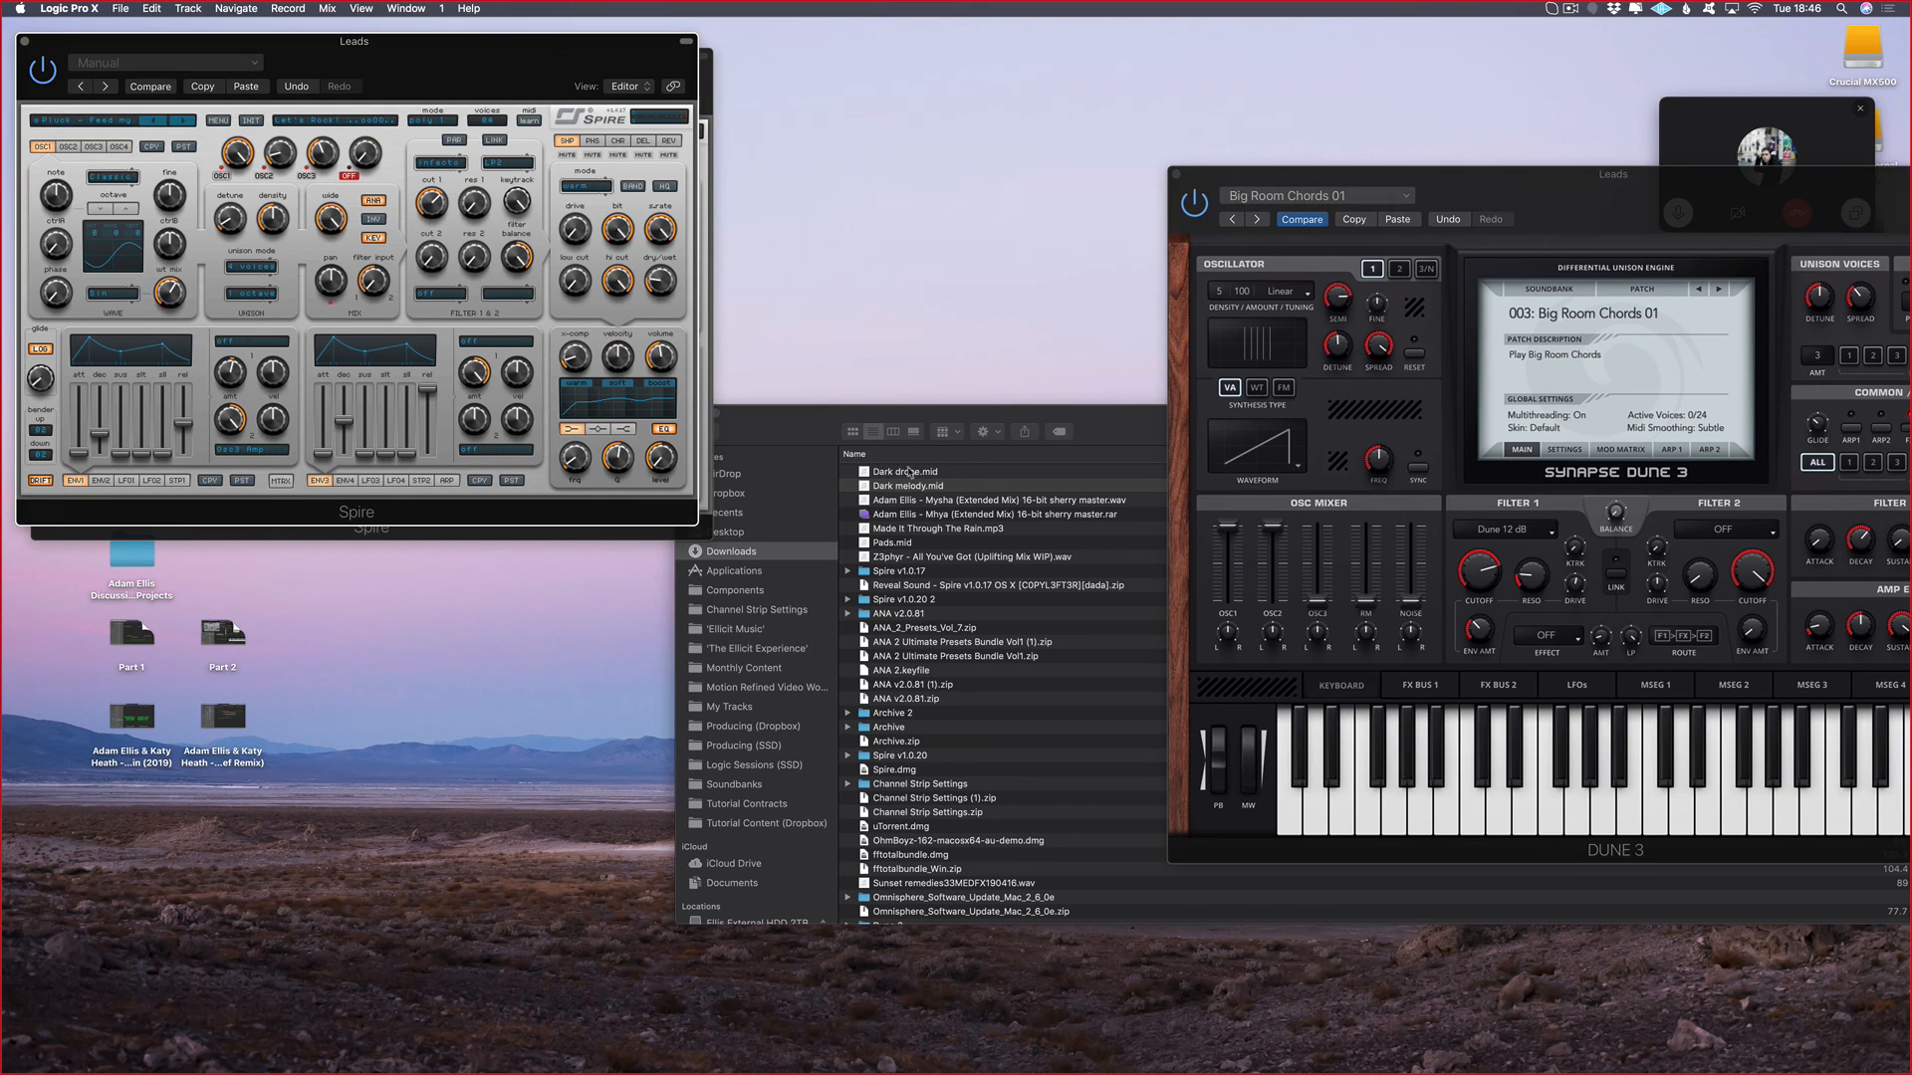
{"action": "key", "text": "v"}
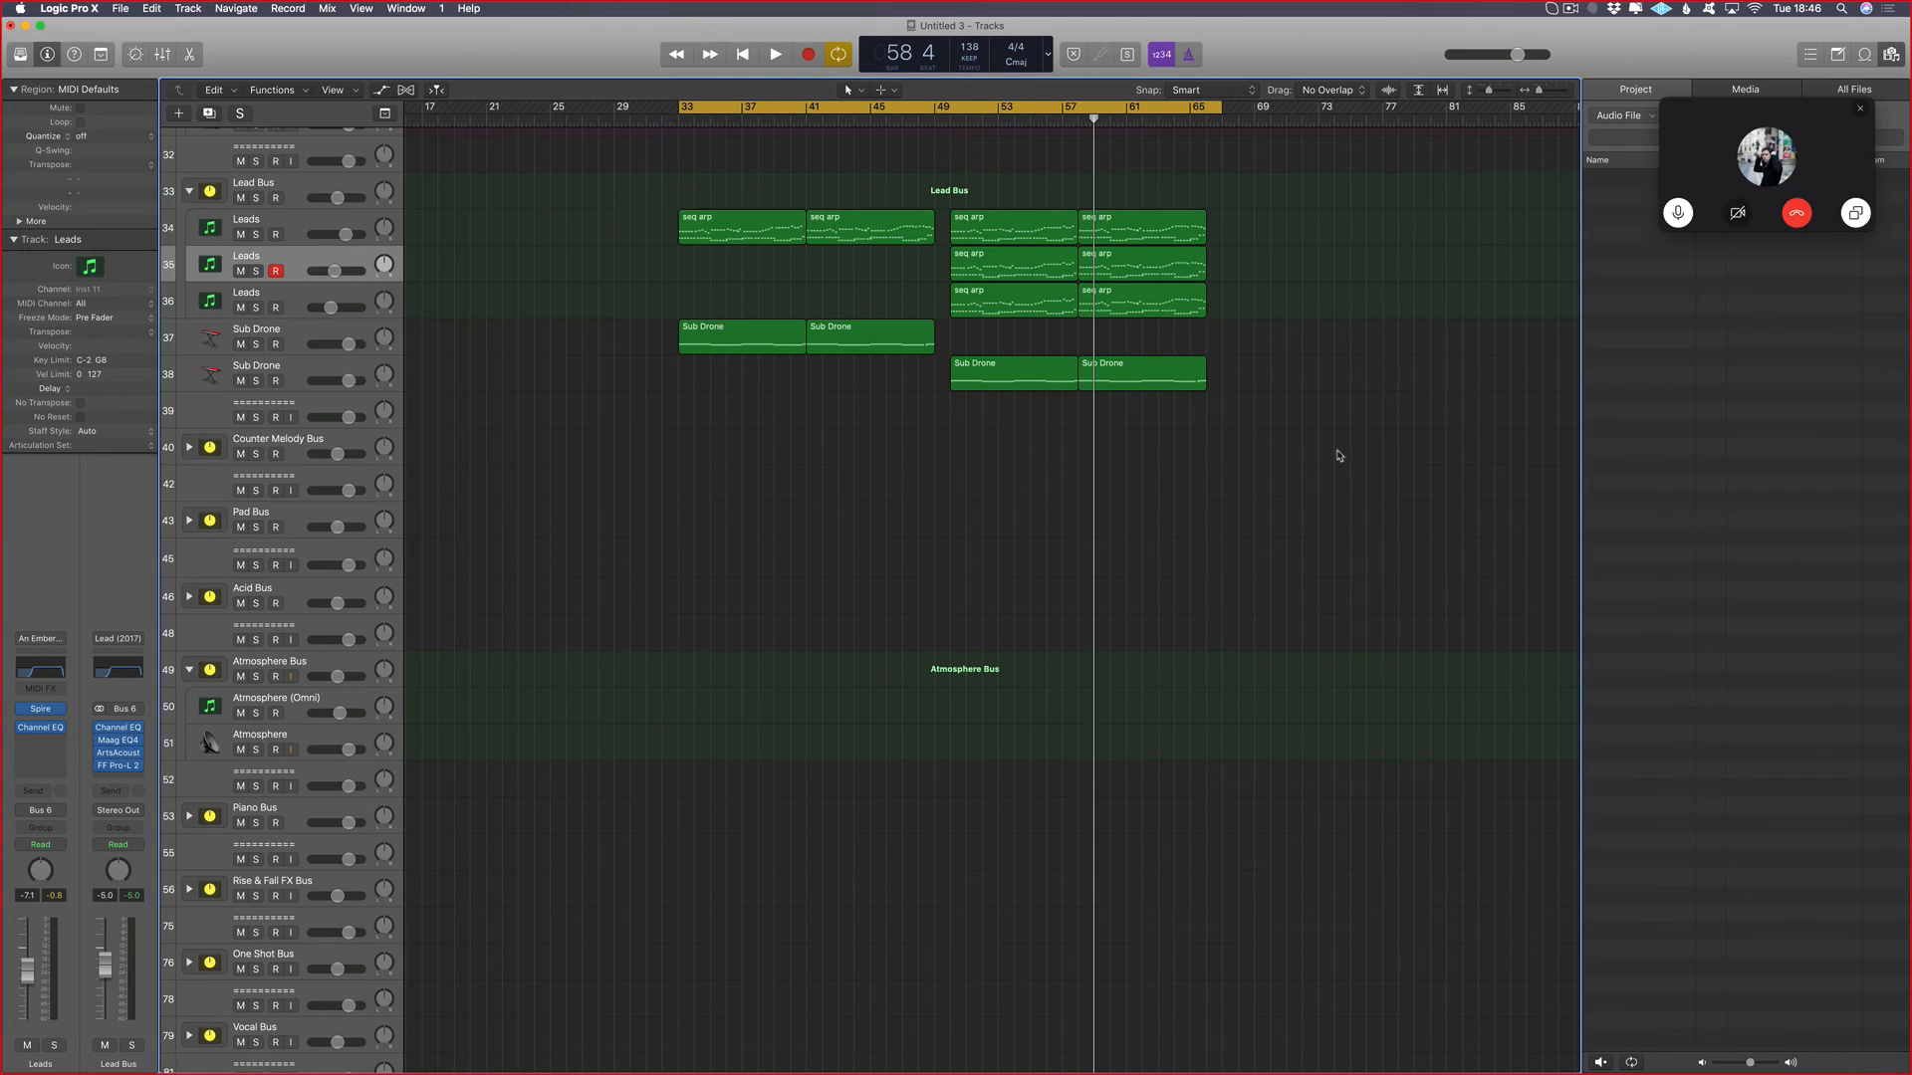
Step: Play the arrangement from bar 58 and turn cycle mode off during playback
{"action": "scroll", "coordinate": [796, 597], "scroll_direction": "up", "scroll_amount": 5}
{"action": "scroll", "coordinate": [824, 629], "scroll_direction": "right", "scroll_amount": 5}
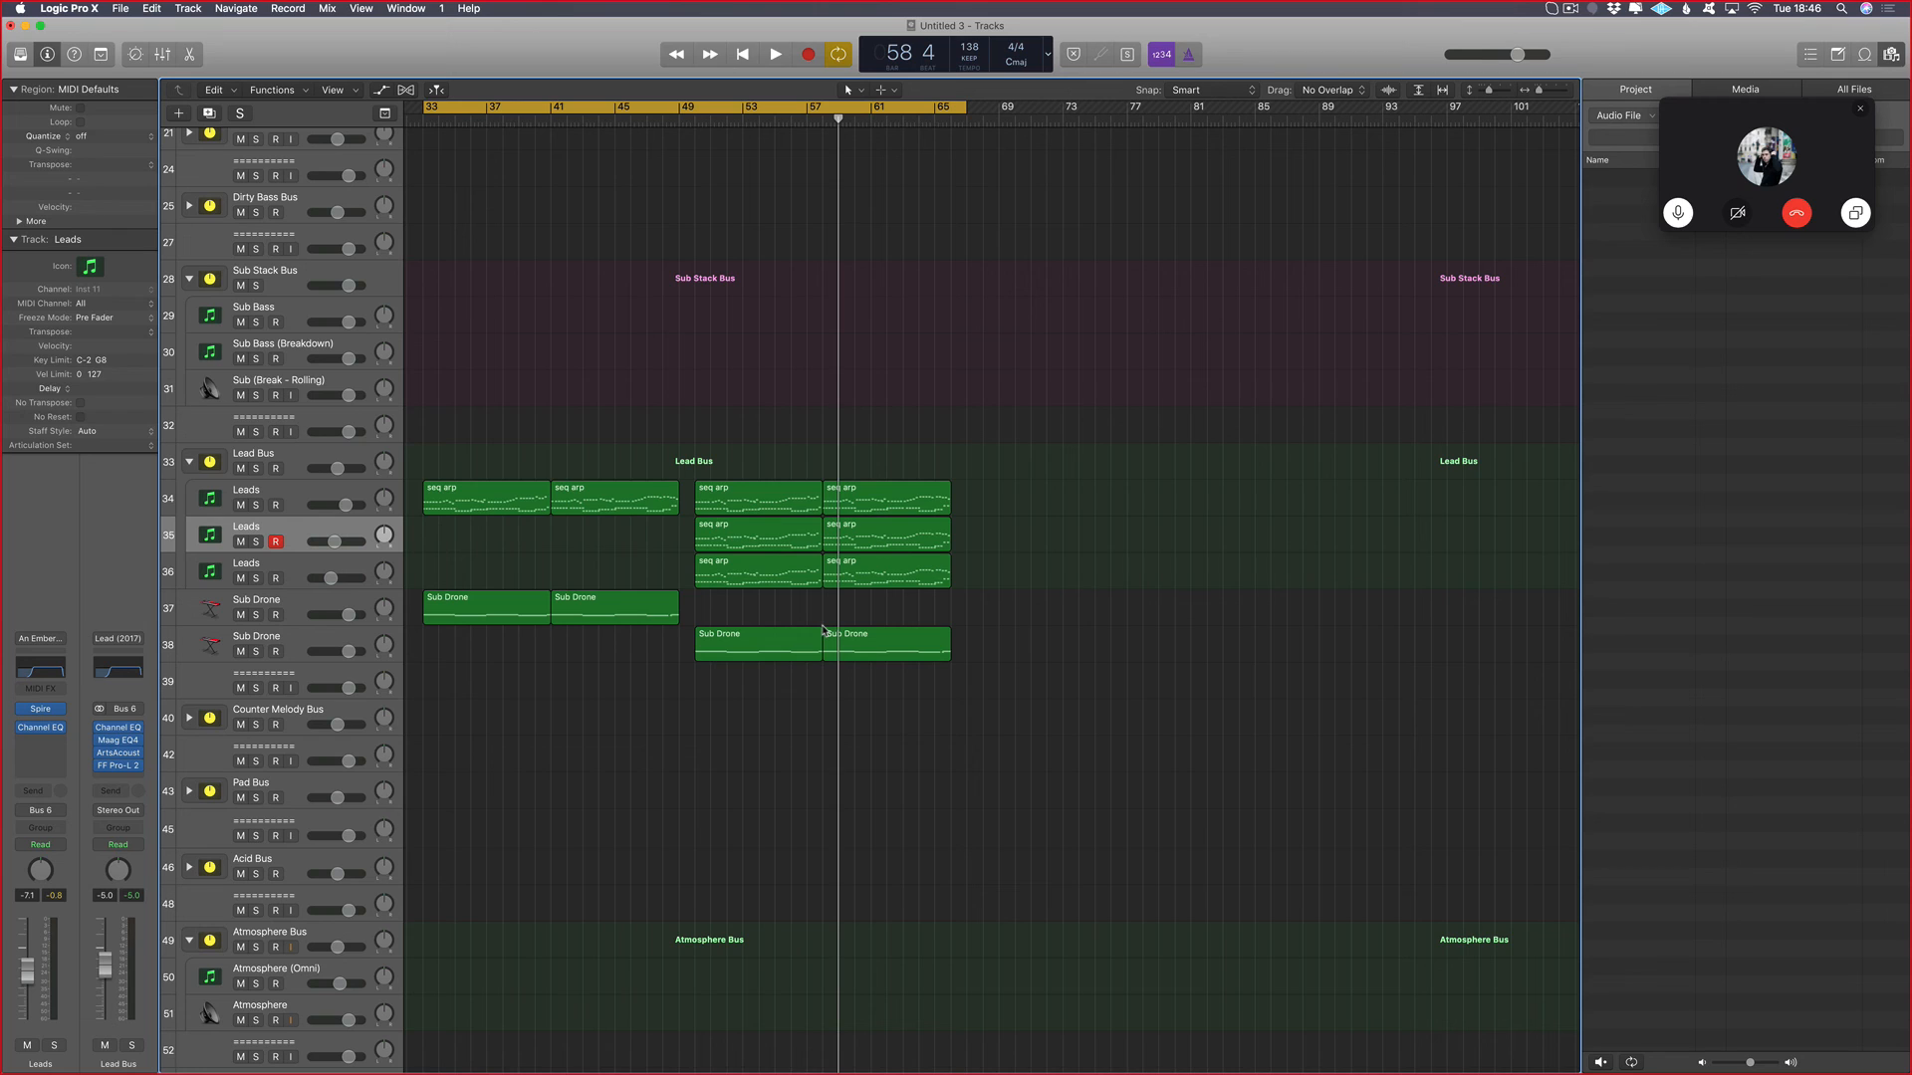
{"action": "key", "text": "space"}
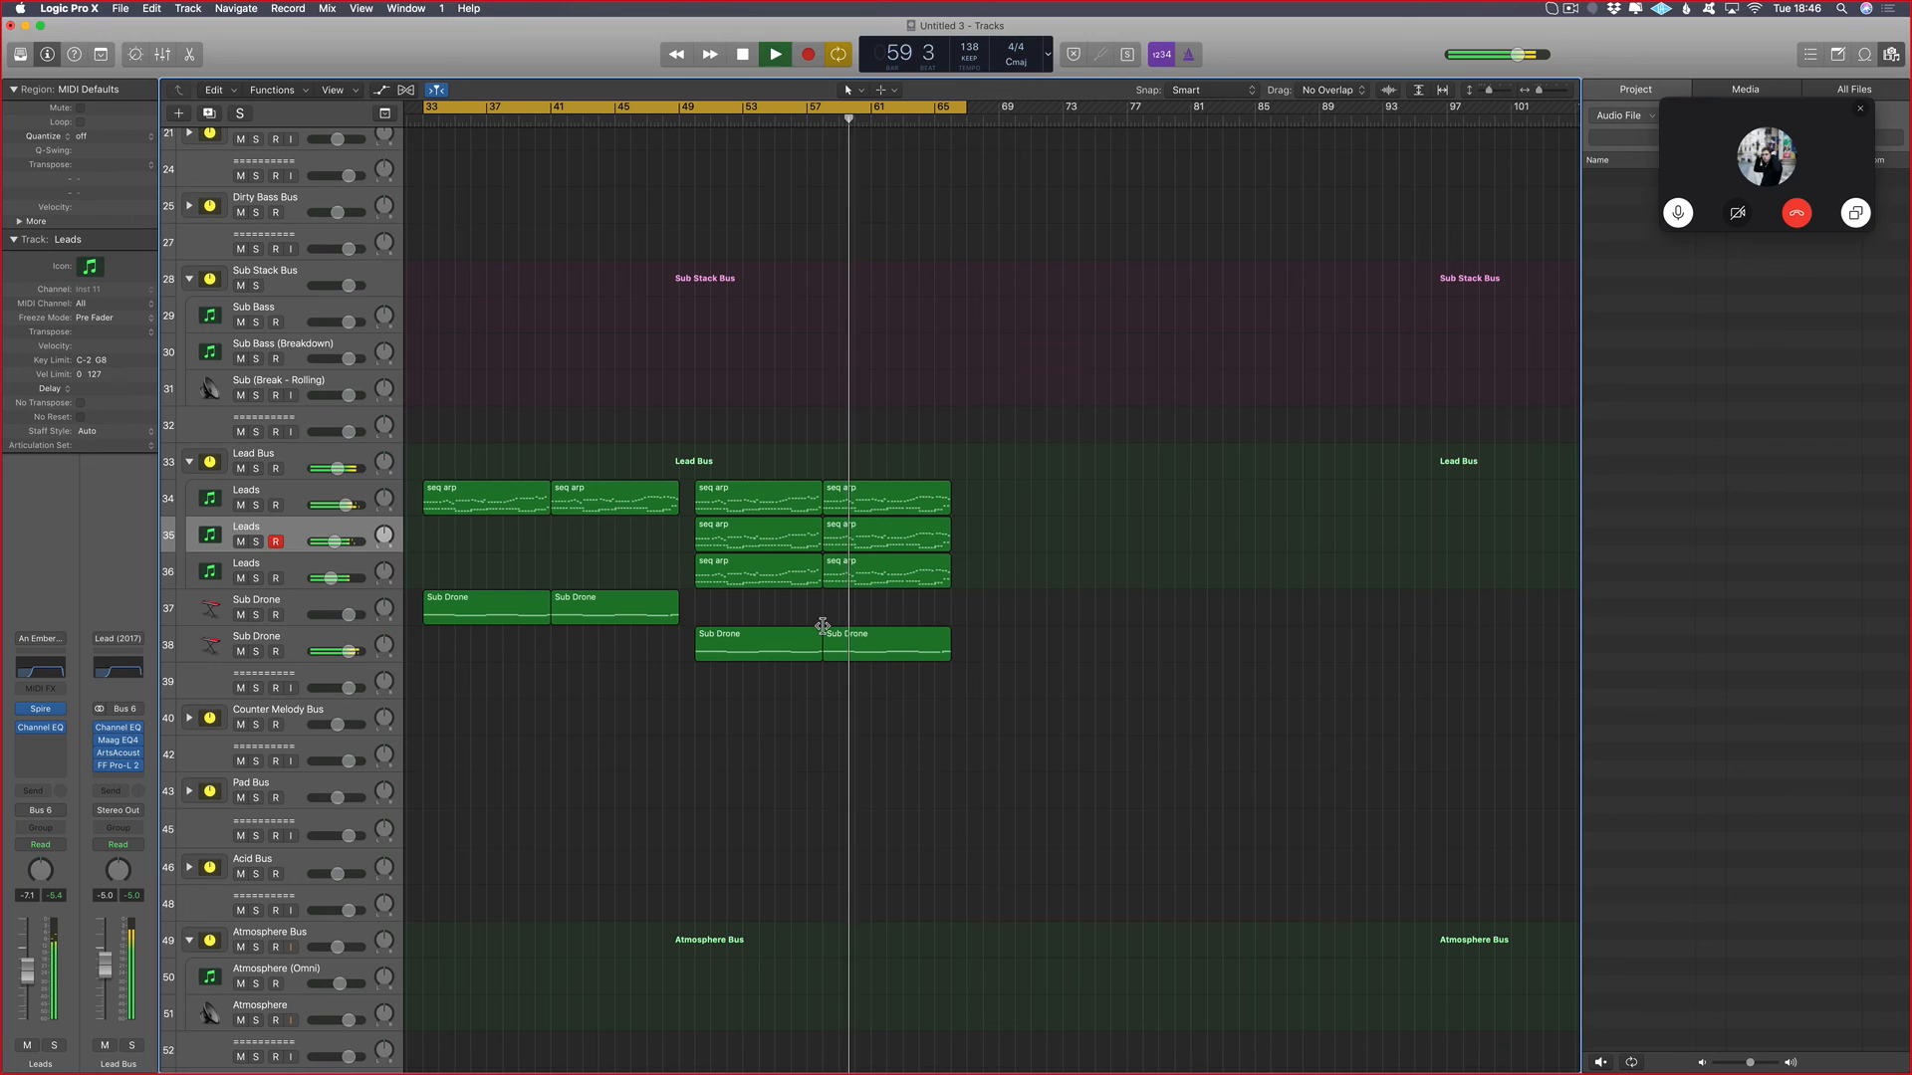
{"action": "key", "text": "c"}
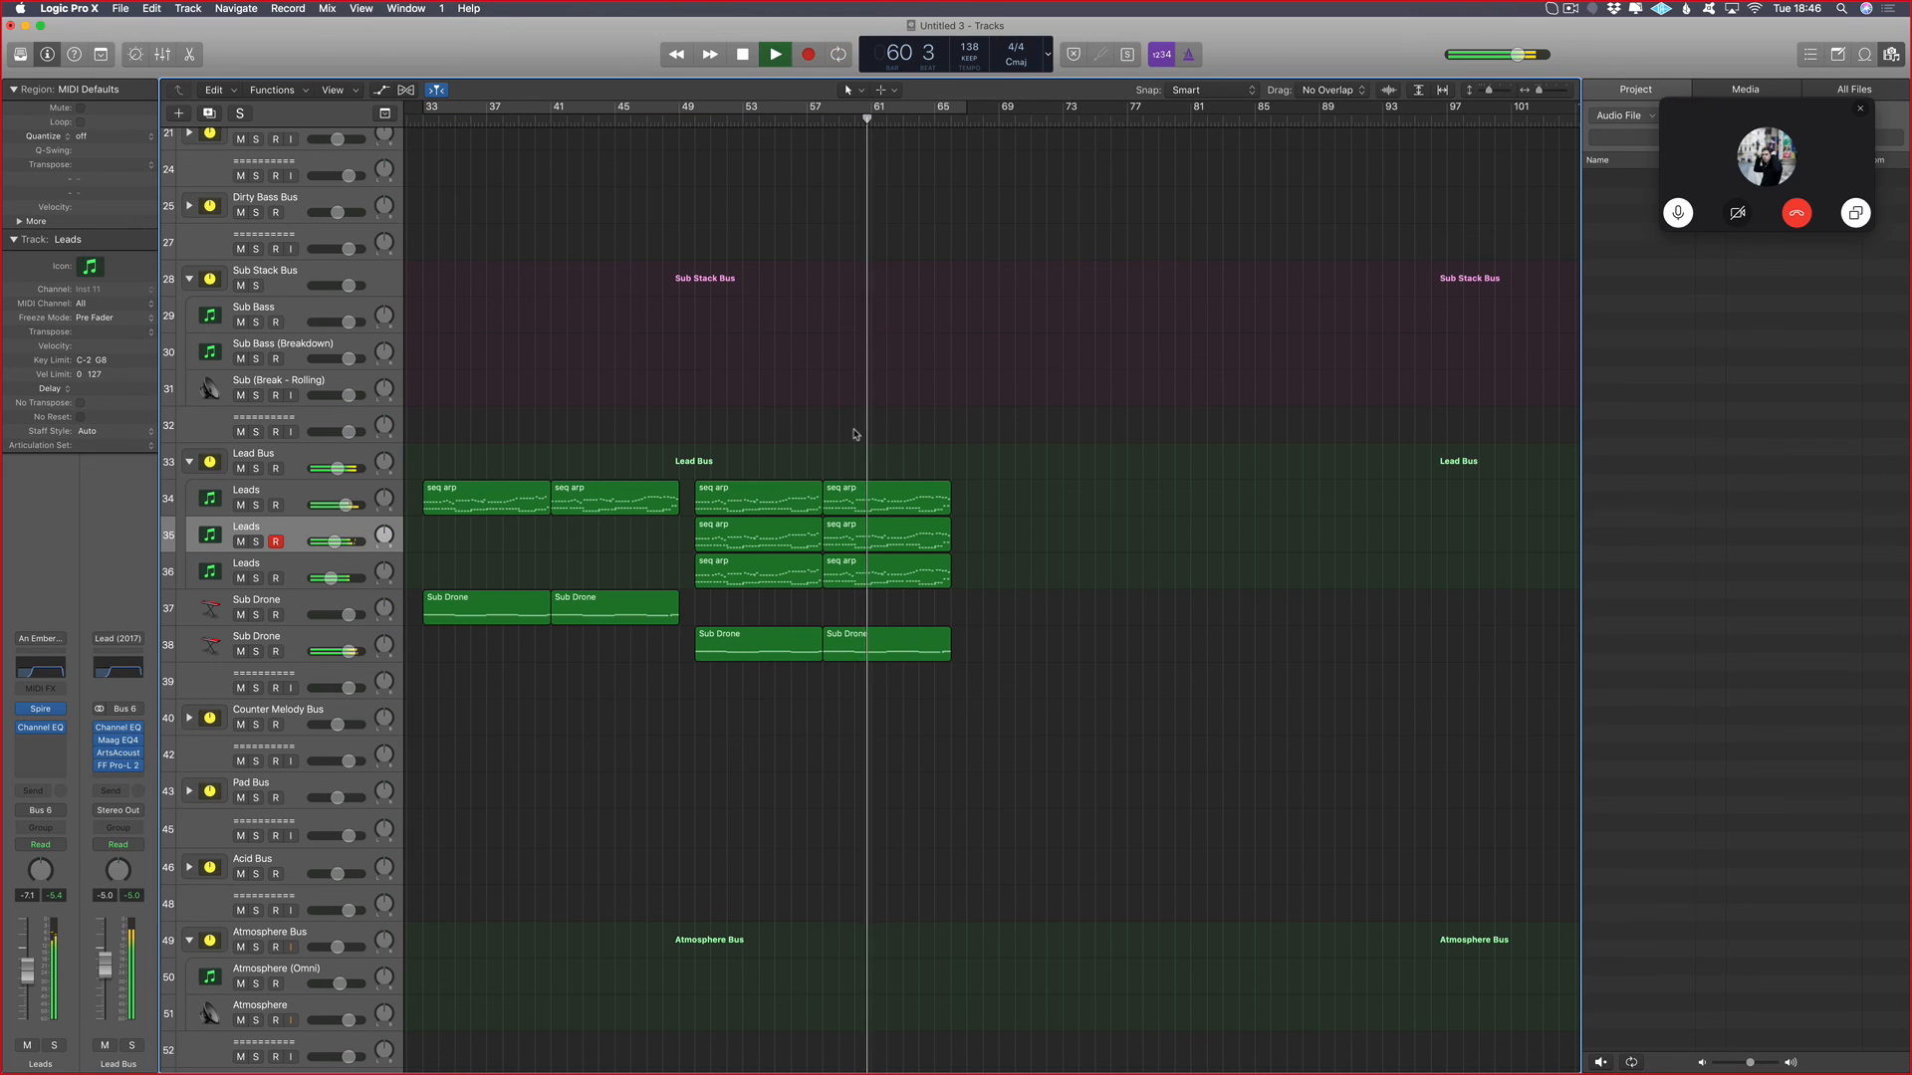
Step: Move the floating Skype call window off the browser onto the empty arrangement area beside the Atmosphere Bus tracks
{"action": "left_click_drag", "start_coordinate": [1773, 112], "coordinate": [1258, 458]}
{"action": "scroll", "coordinate": [1565, 483], "scroll_direction": "right", "scroll_amount": 1}
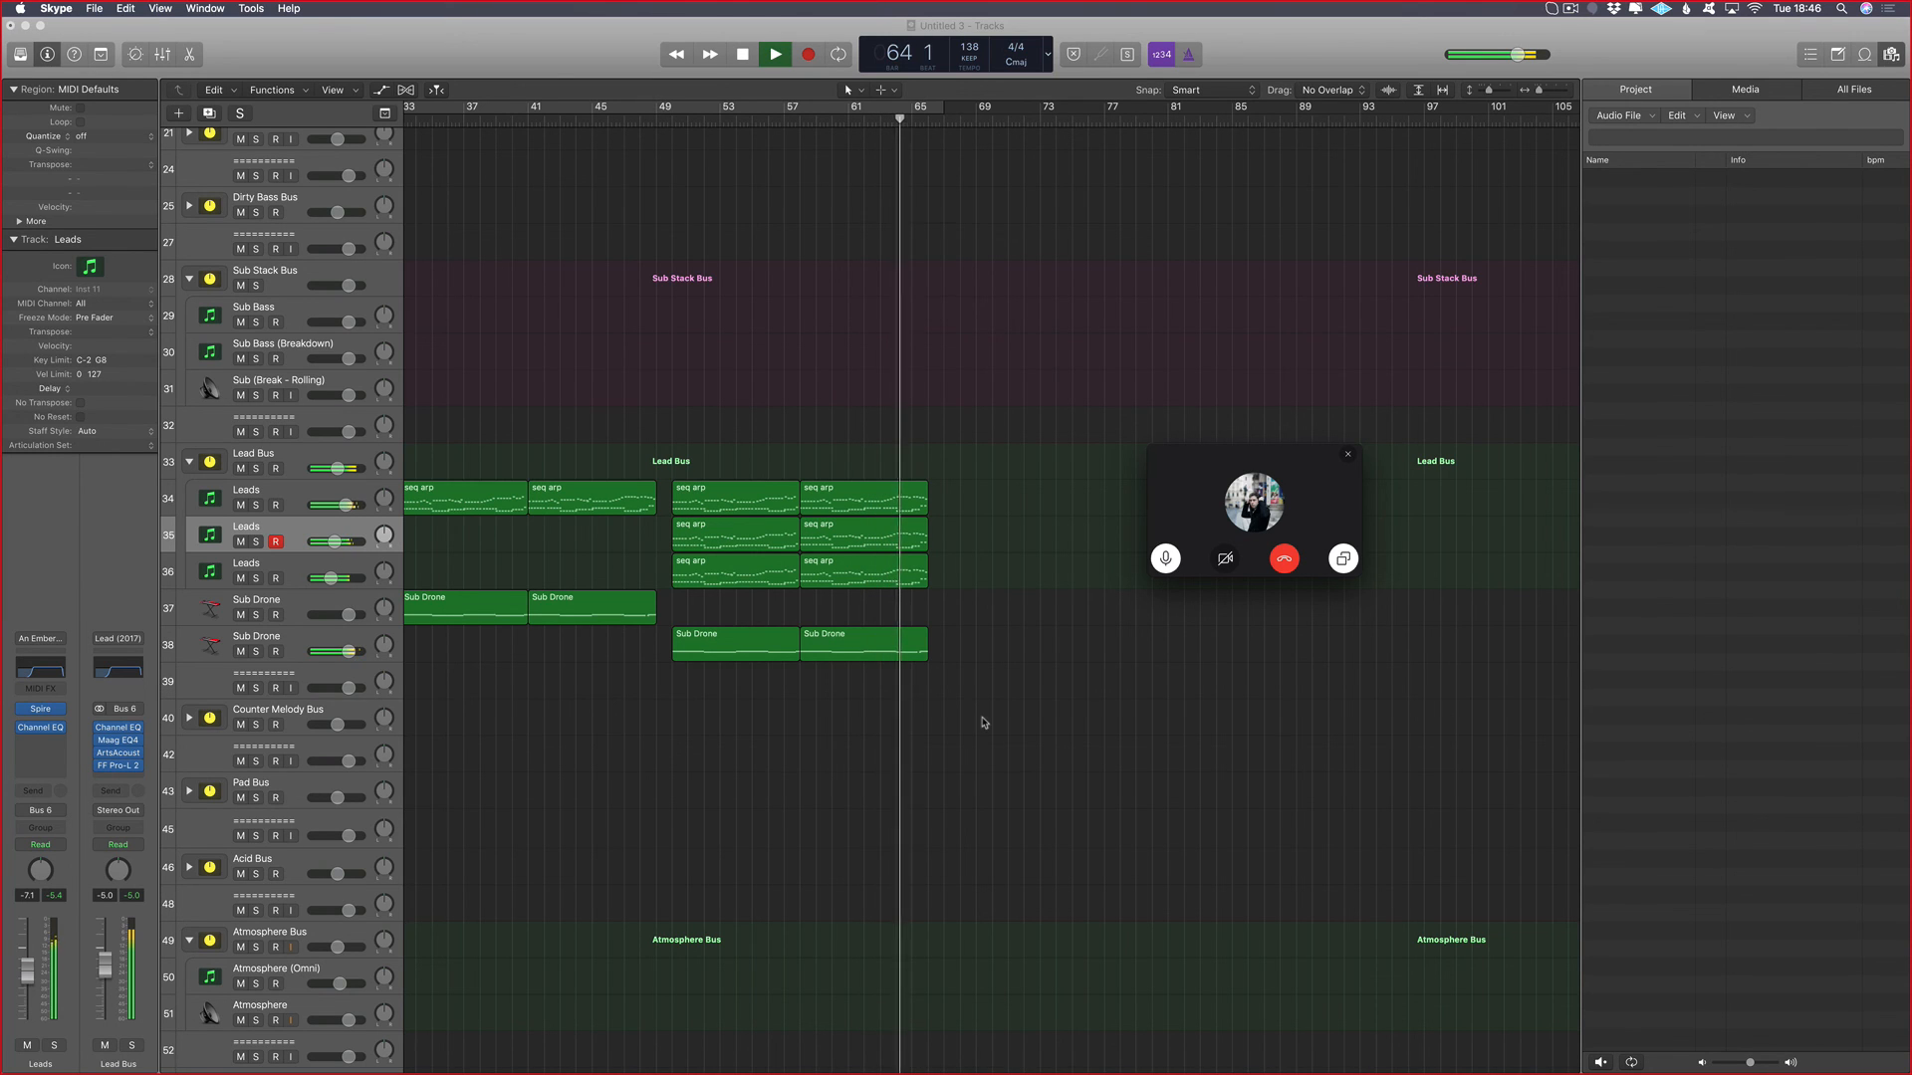
{"action": "left_click_drag", "start_coordinate": [1190, 468], "coordinate": [1060, 293]}
{"action": "left_click", "coordinate": [901, 269]}
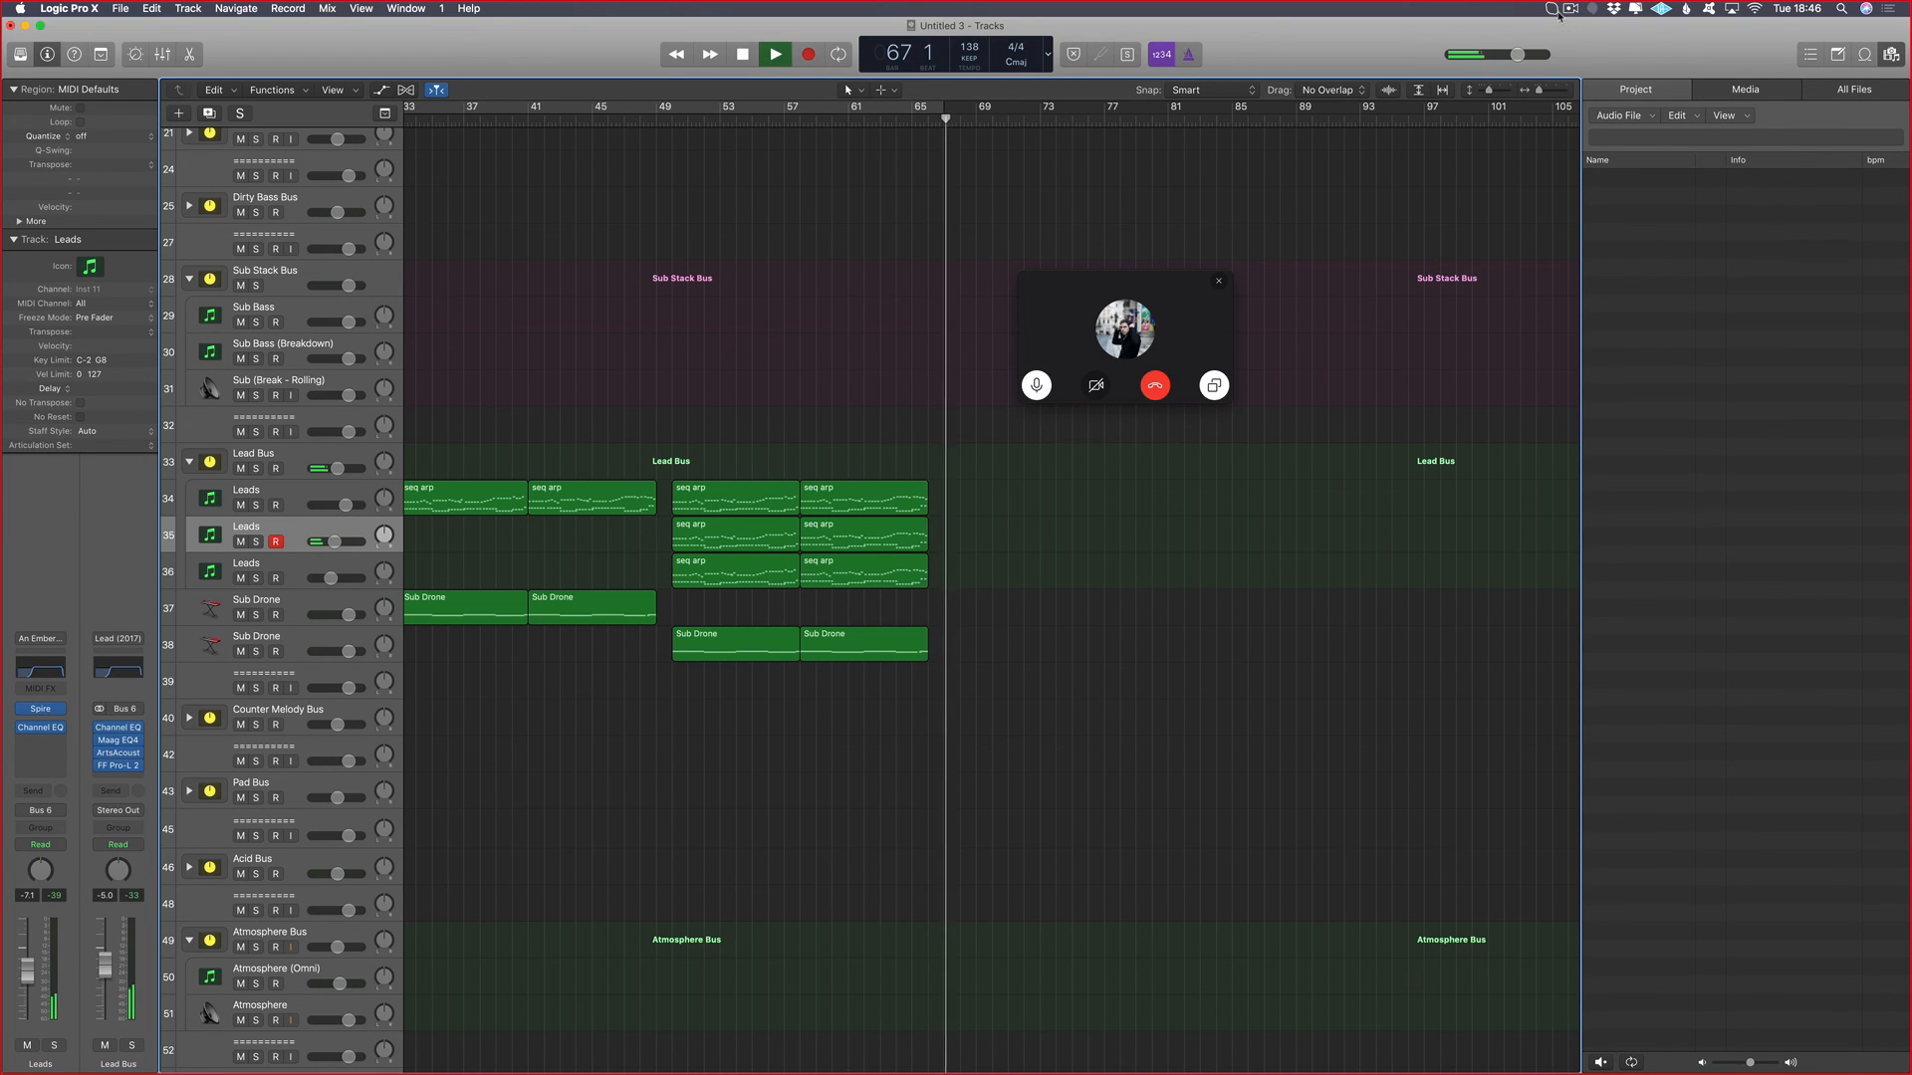
{"action": "left_click_drag", "start_coordinate": [1157, 305], "coordinate": [1508, 830]}
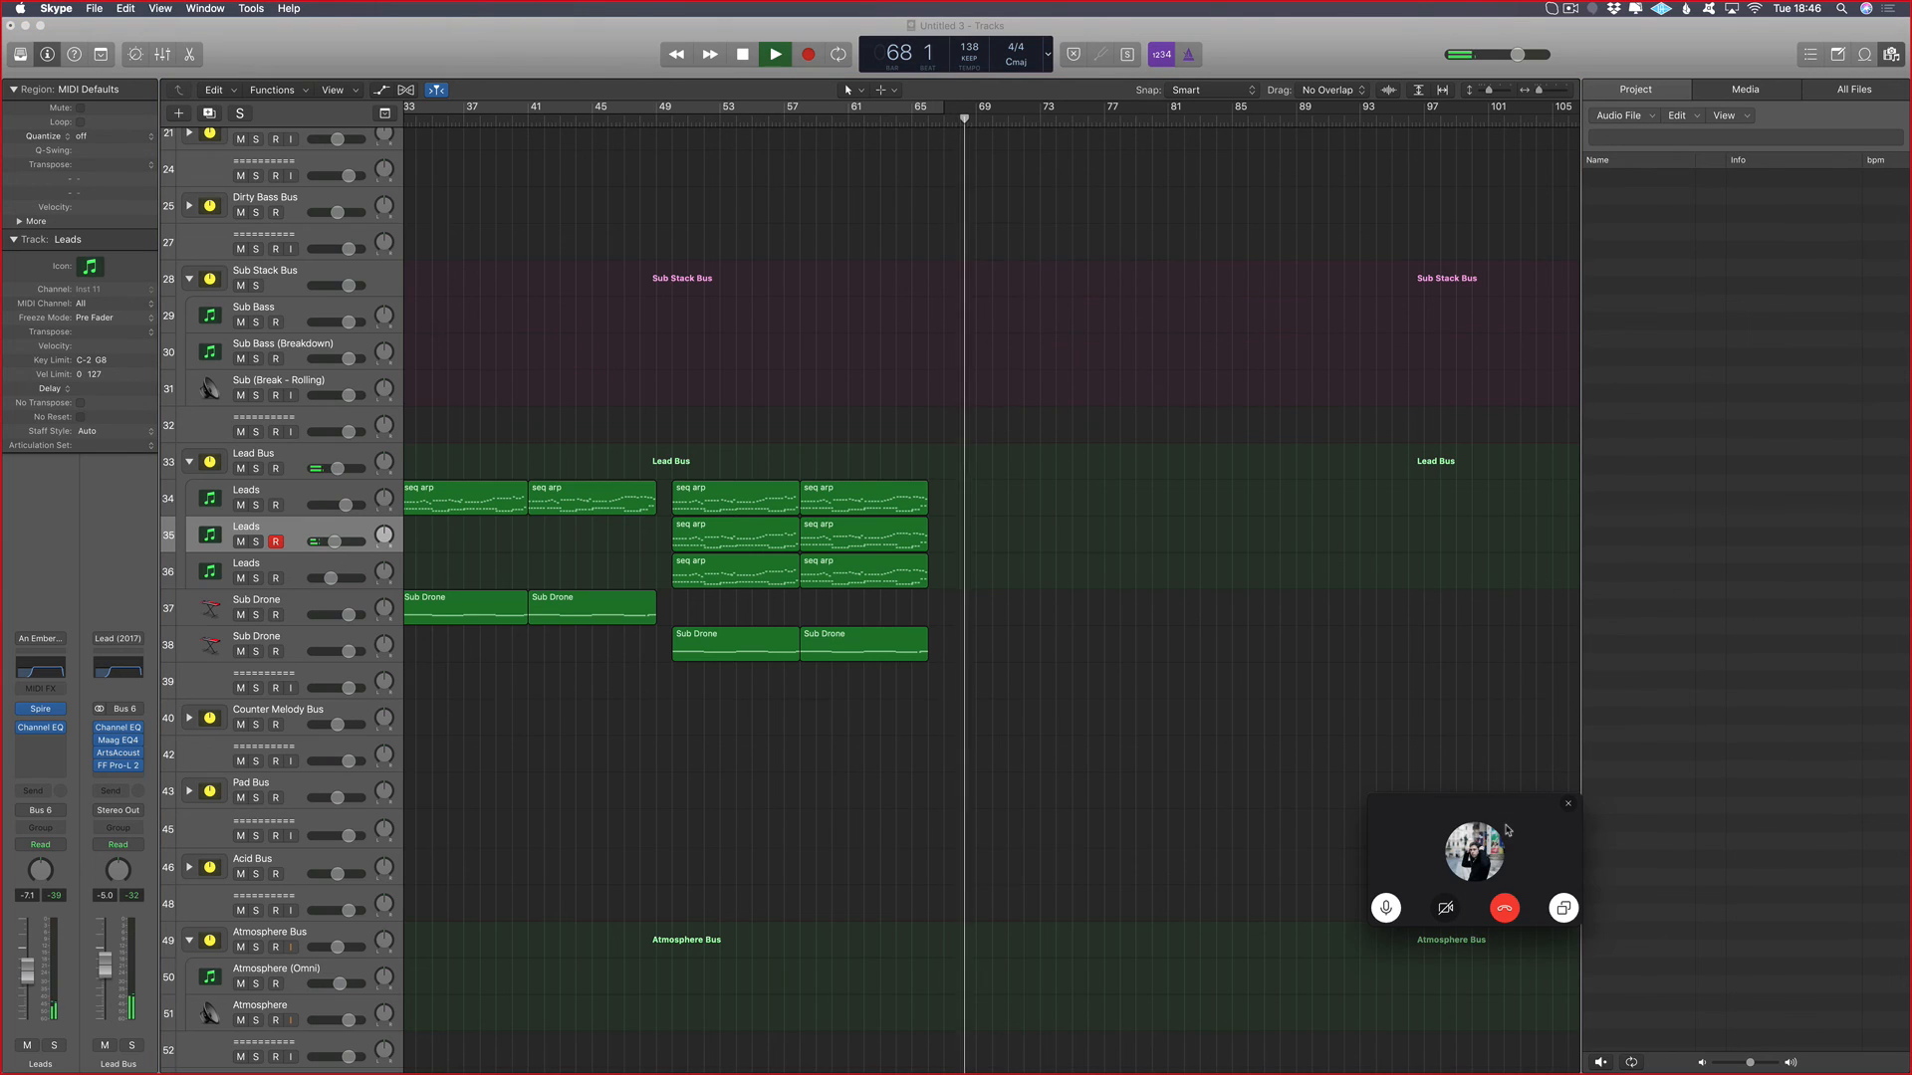
Step: Select all the lead and Sub Drone regions from bar 41 to the end of the arrangement
{"action": "left_click", "coordinate": [963, 441]}
{"action": "left_click_drag", "start_coordinate": [1023, 427], "coordinate": [548, 756]}
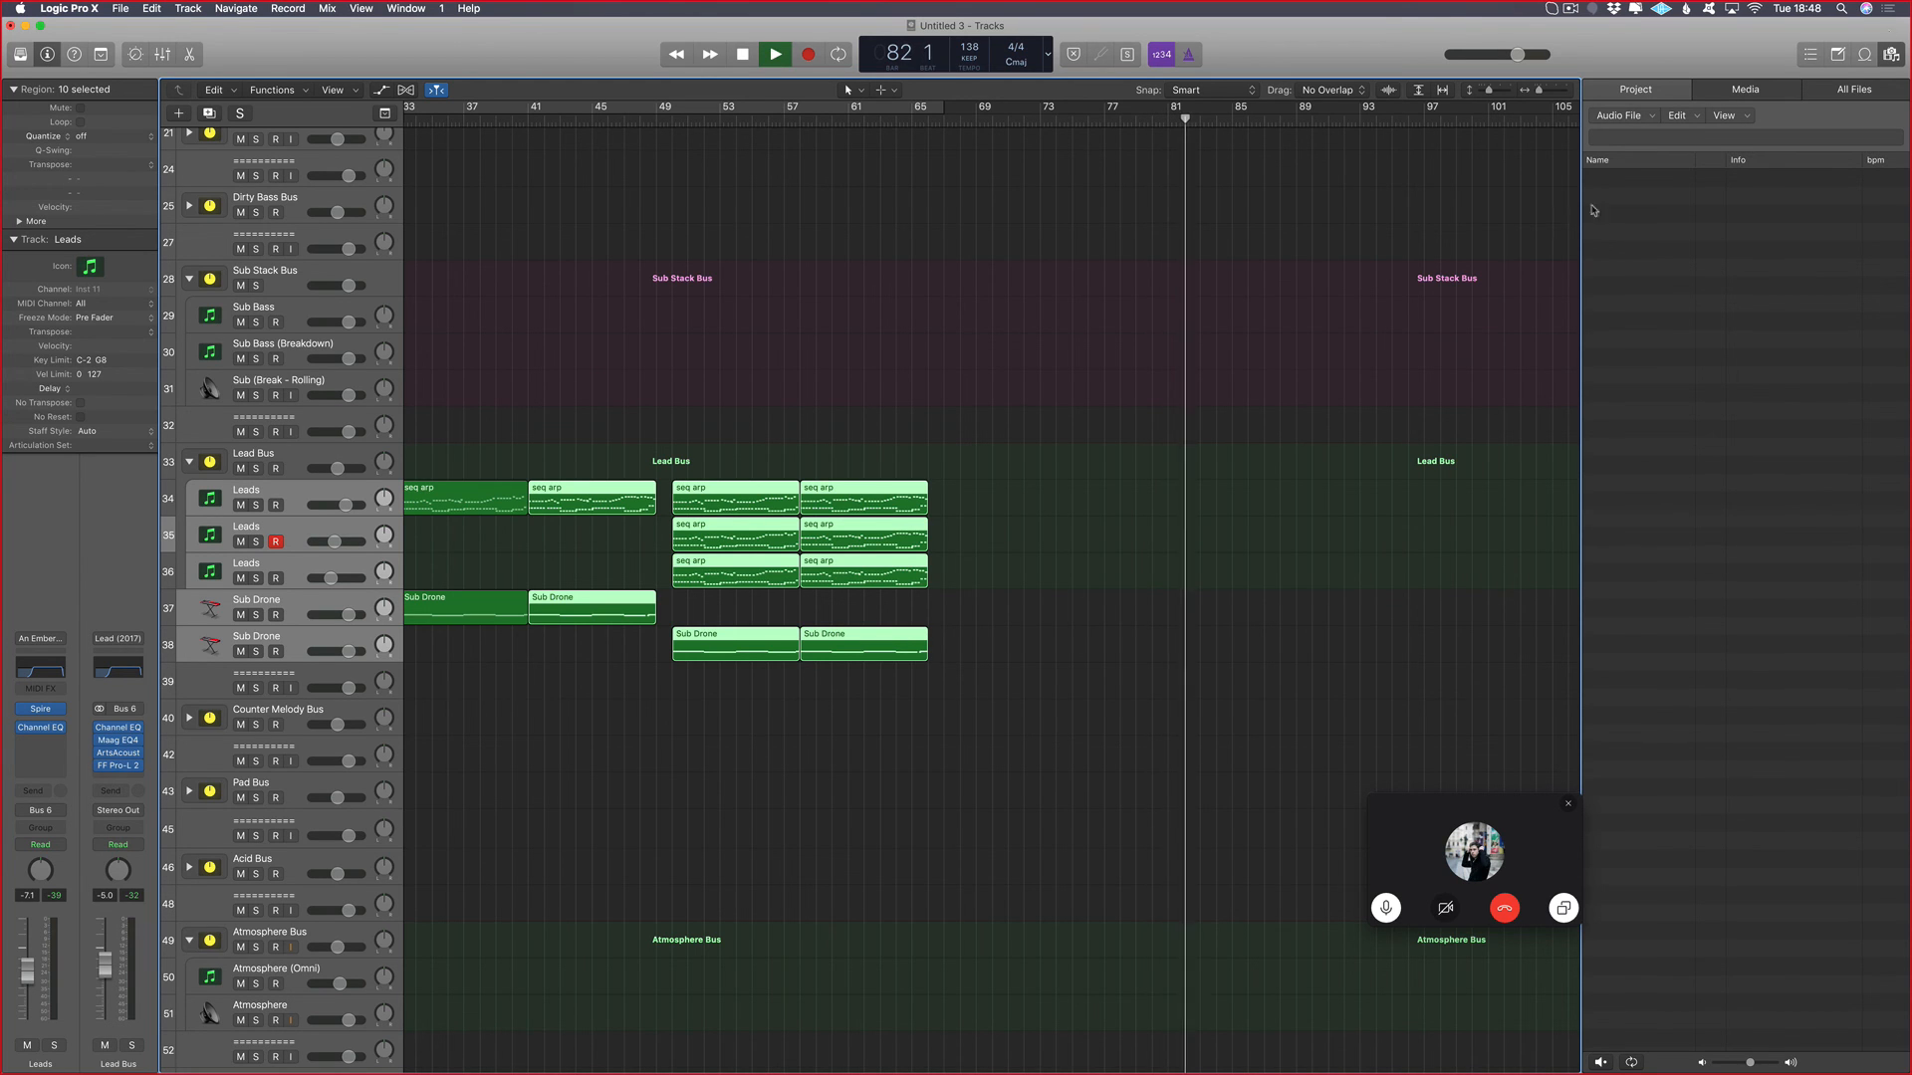
{"action": "left_click", "coordinate": [1571, 8]}
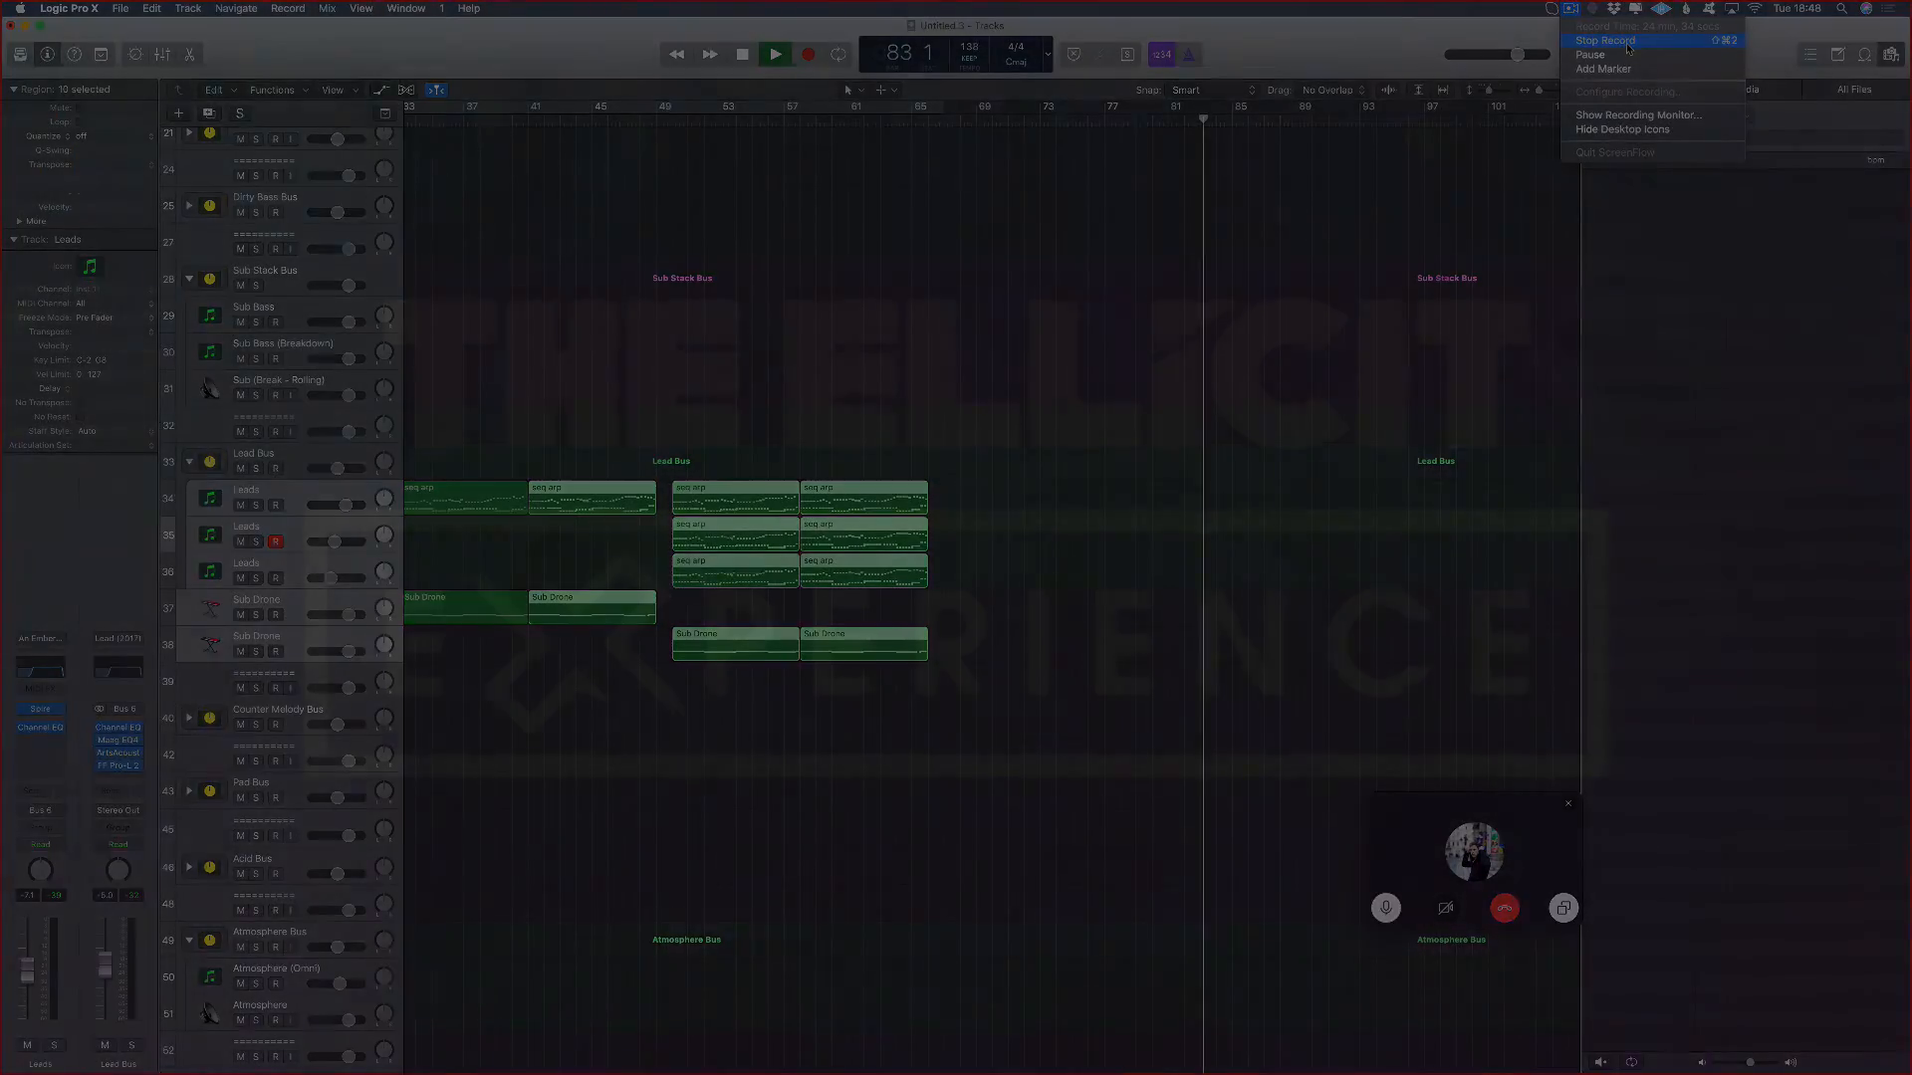